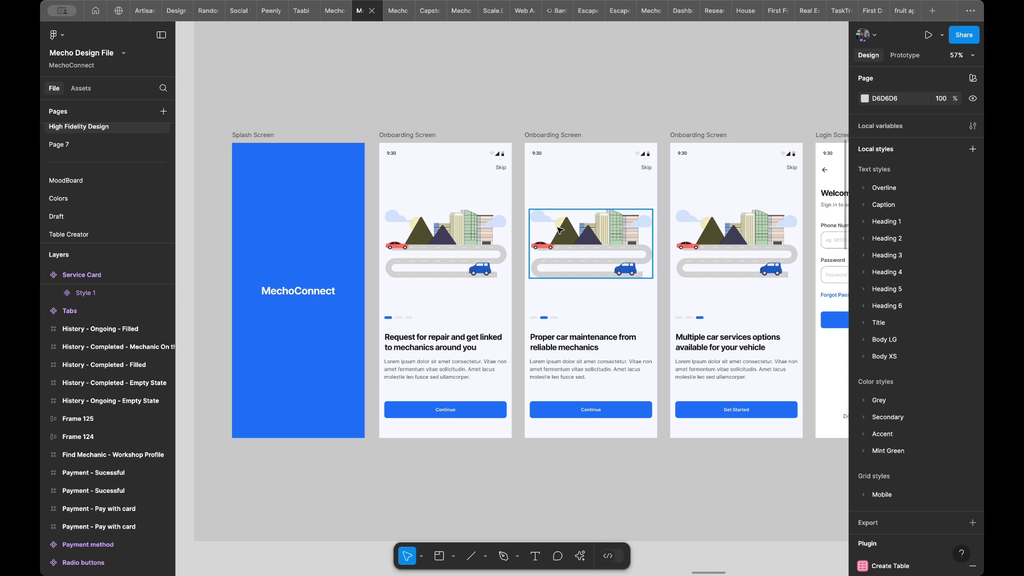
- Look over the app screens on the High Fidelity Design page, including the Onboarding, Signup & Login and Forgot Password sections
scroll(521, 224, left, 2)
scroll(521, 224, up, 2)
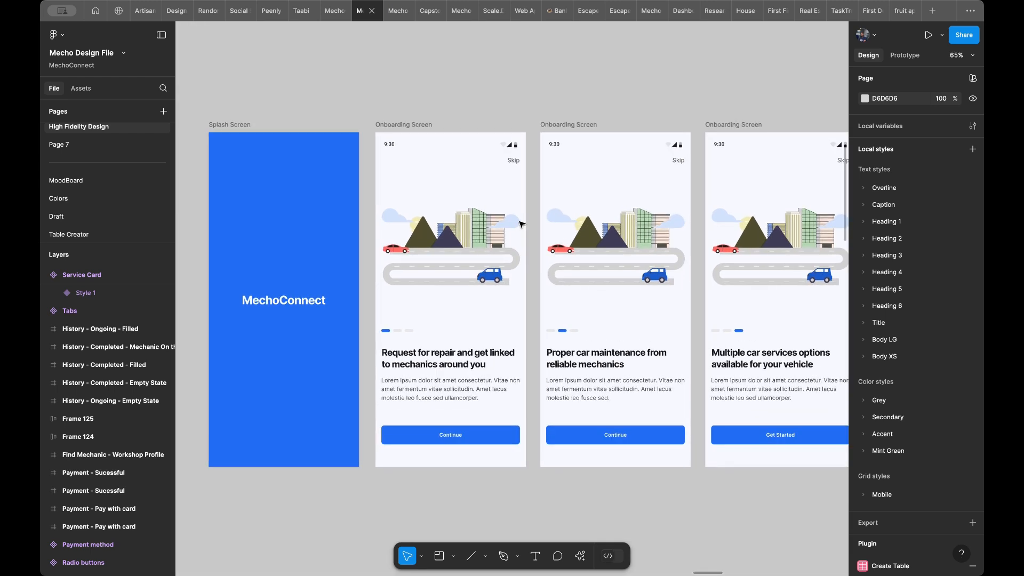
scroll(521, 224, down, 2)
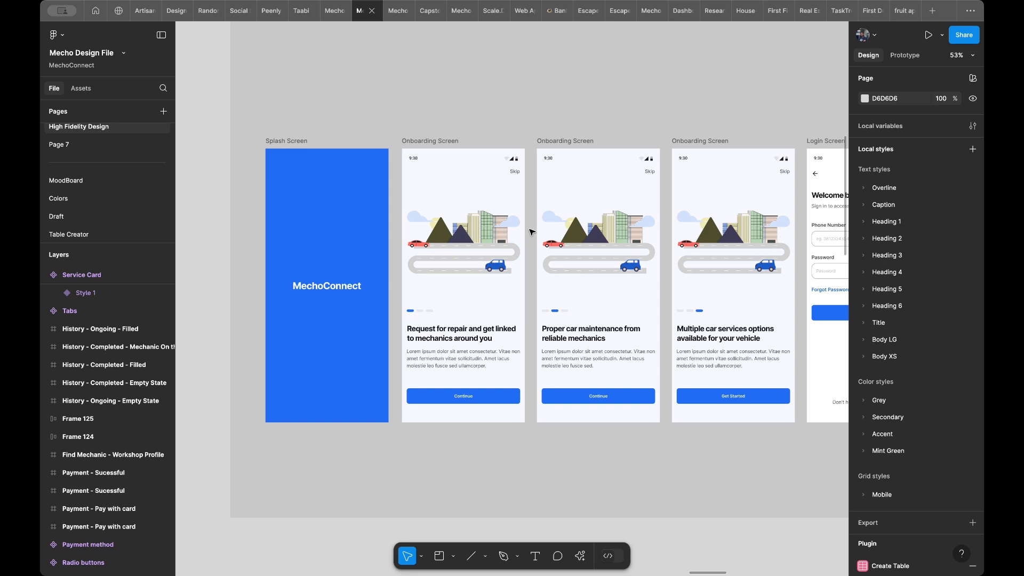
scroll(531, 232, down, 5)
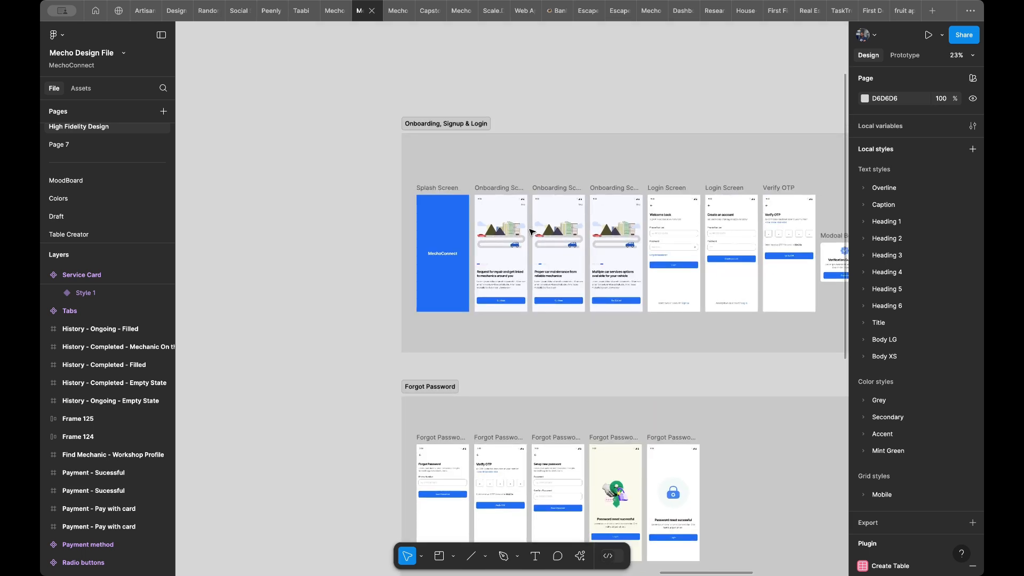
scroll(454, 203, down, 1)
scroll(386, 167, right, 5)
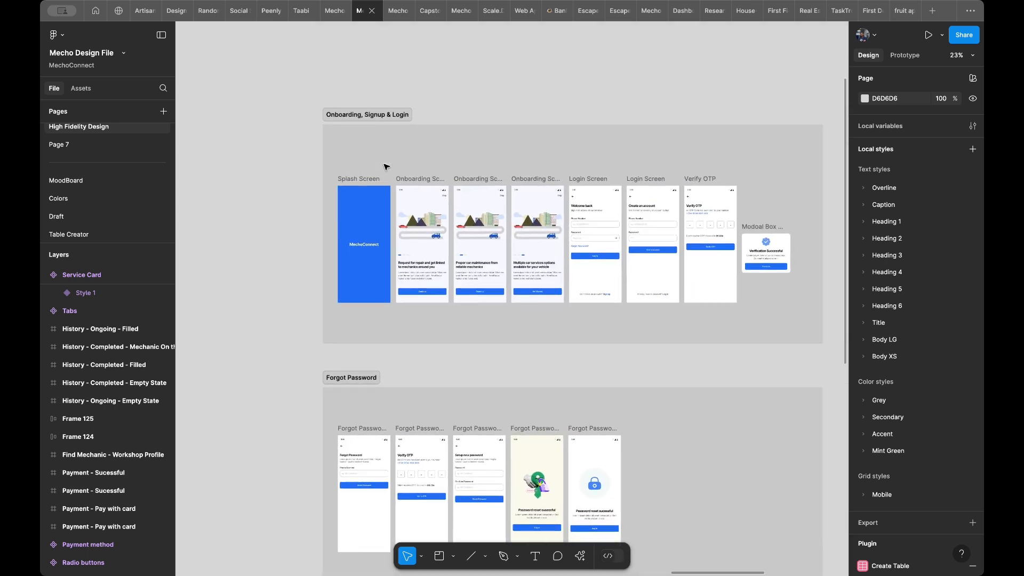
scroll(361, 169, down, 4)
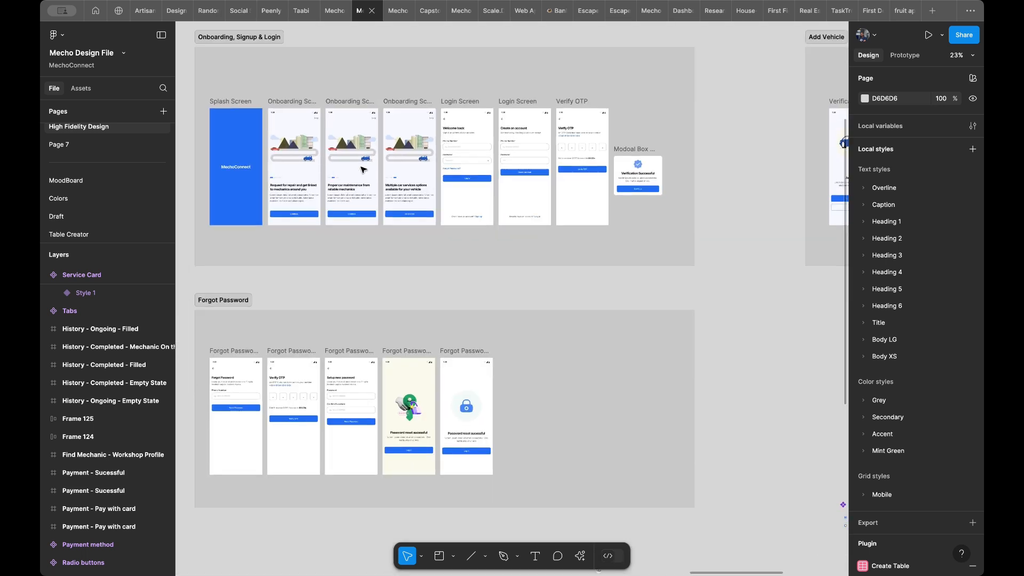
scroll(647, 194, down, 4)
scroll(647, 194, left, 3)
scroll(517, 318, left, 1)
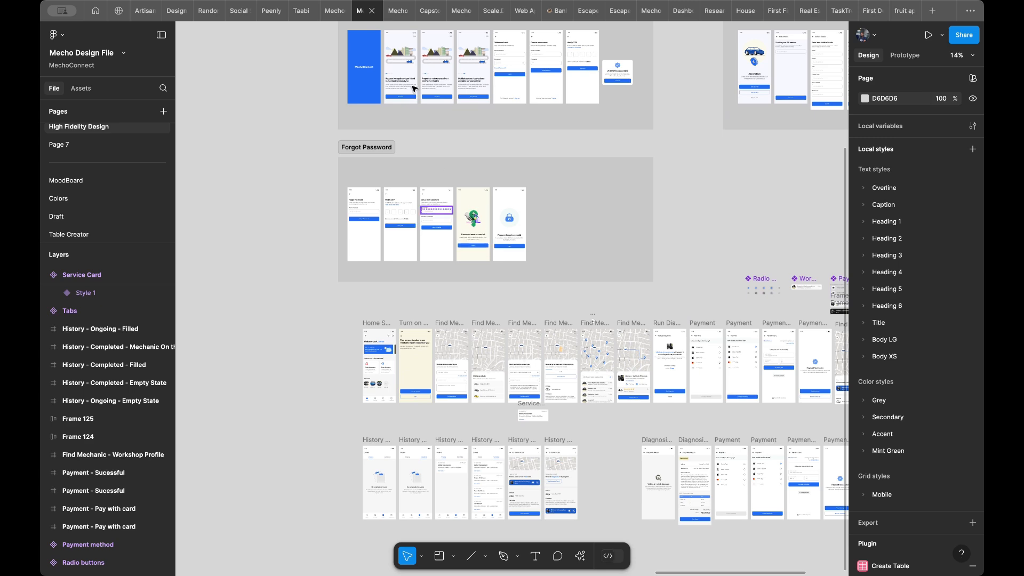
scroll(467, 243, up, 4)
scroll(467, 243, left, 1)
scroll(469, 100, up, 5)
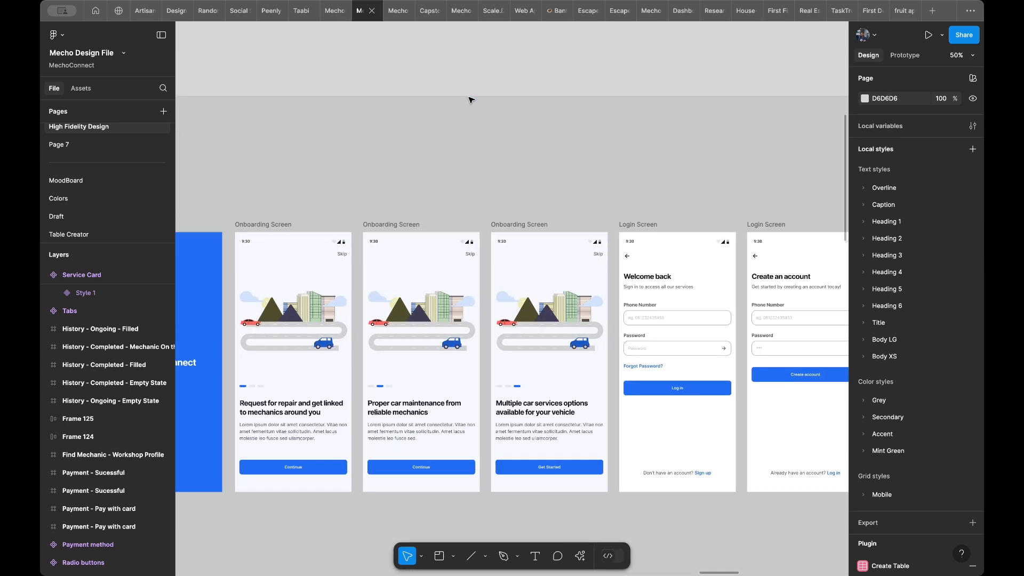
scroll(469, 99, down, 2)
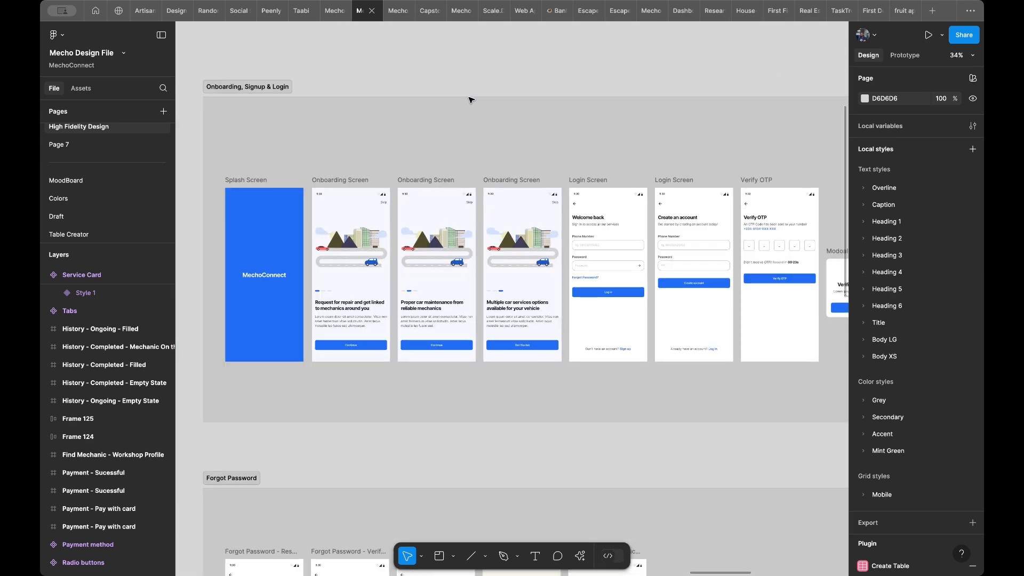
scroll(347, 128, left, 2)
scroll(355, 114, up, 3)
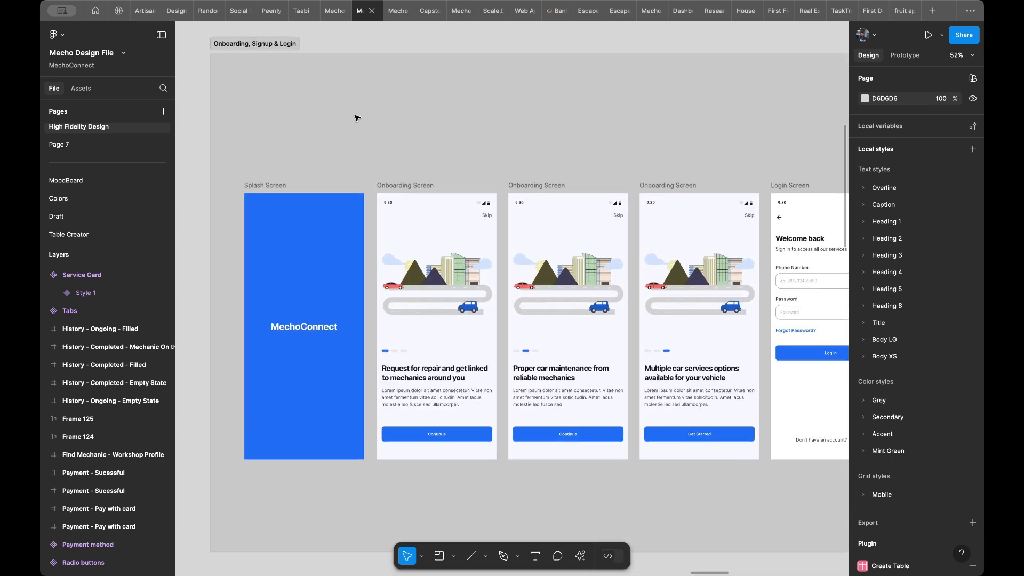
- Remove the existing delay interaction from the Splash Screen frame's prototype settings
scroll(313, 155, down, 1)
scroll(313, 156, right, 1)
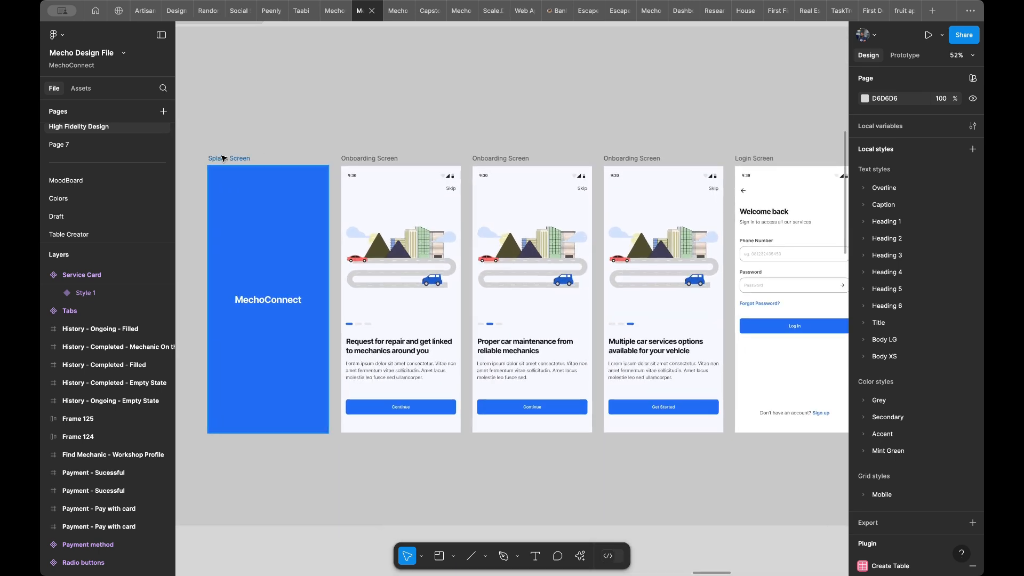
click(223, 158)
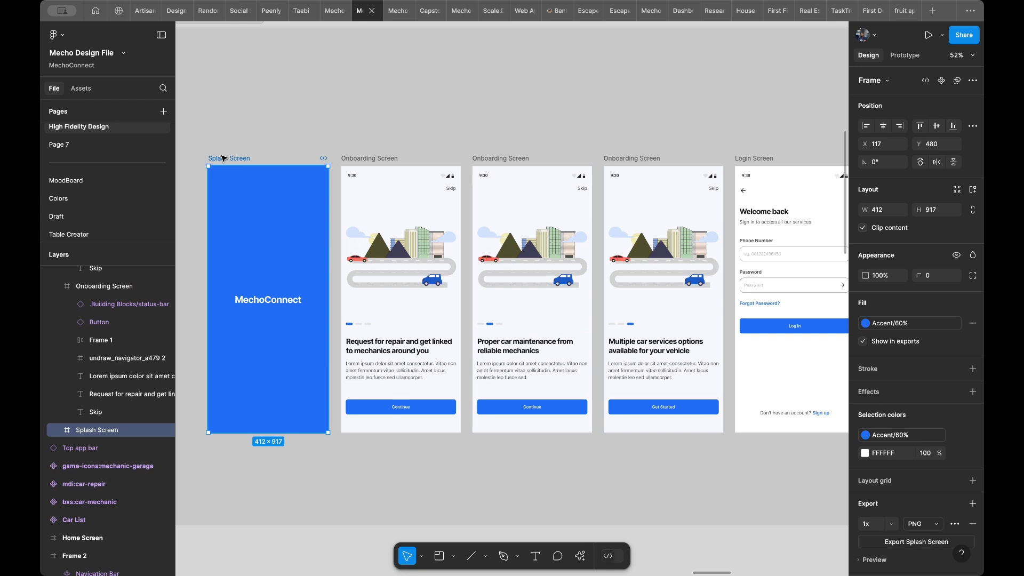
scroll(273, 166, up, 1)
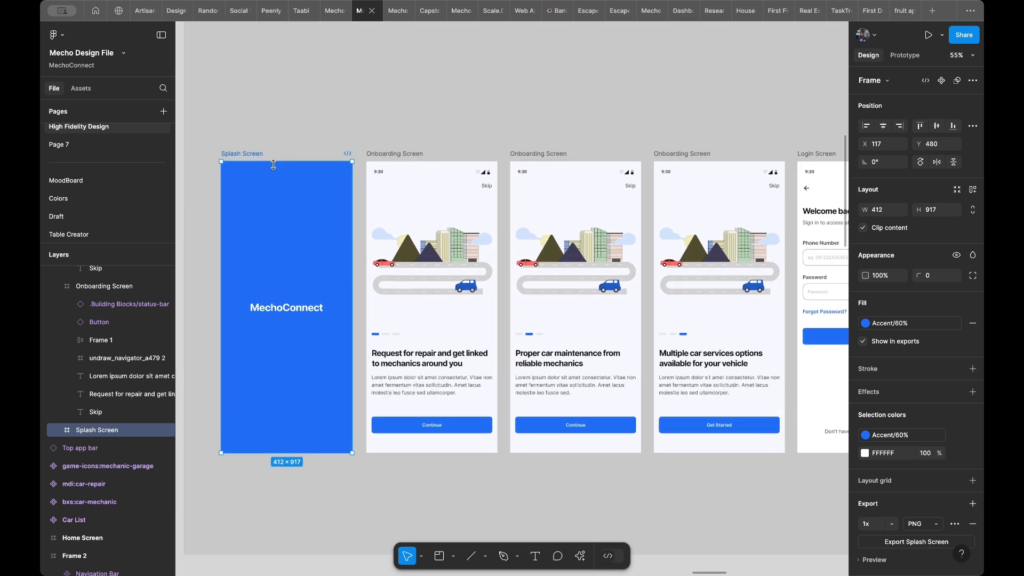
scroll(274, 166, up, 5)
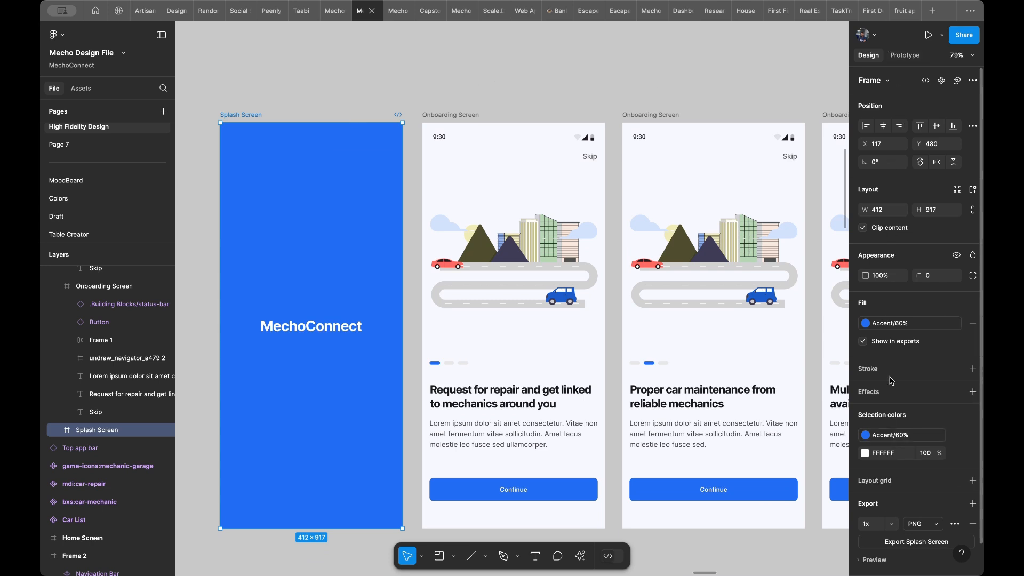
click(903, 57)
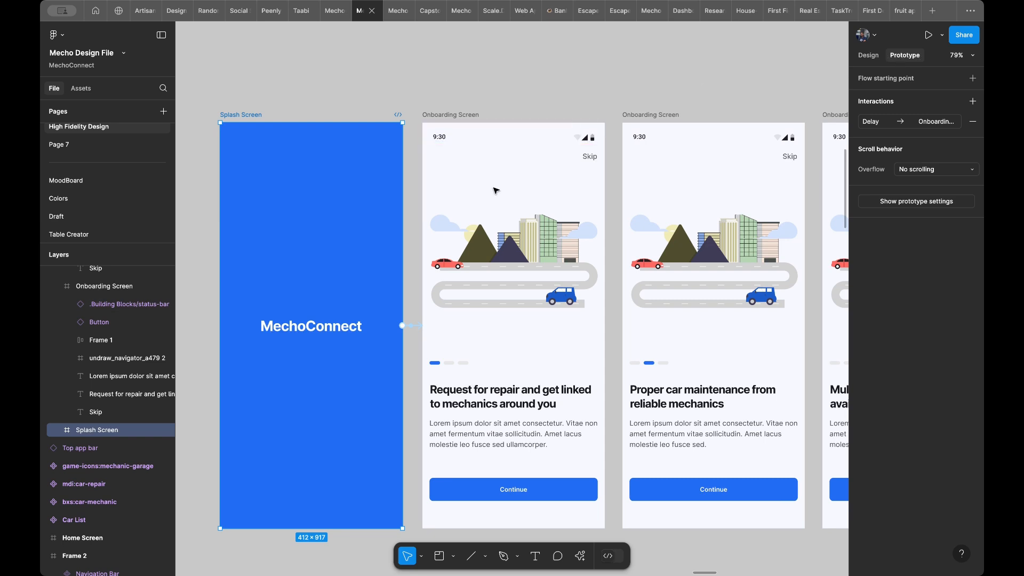
click(973, 121)
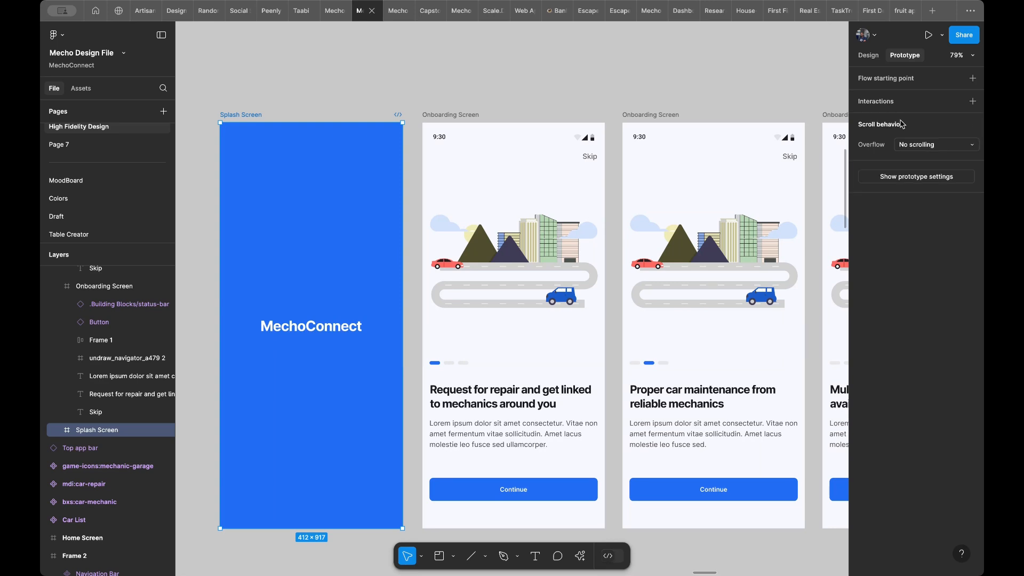
- Connect the Splash Screen to the first Onboarding Screen with an on-tap interaction and delete that connection
scroll(669, 136, down, 1)
scroll(669, 136, left, 1)
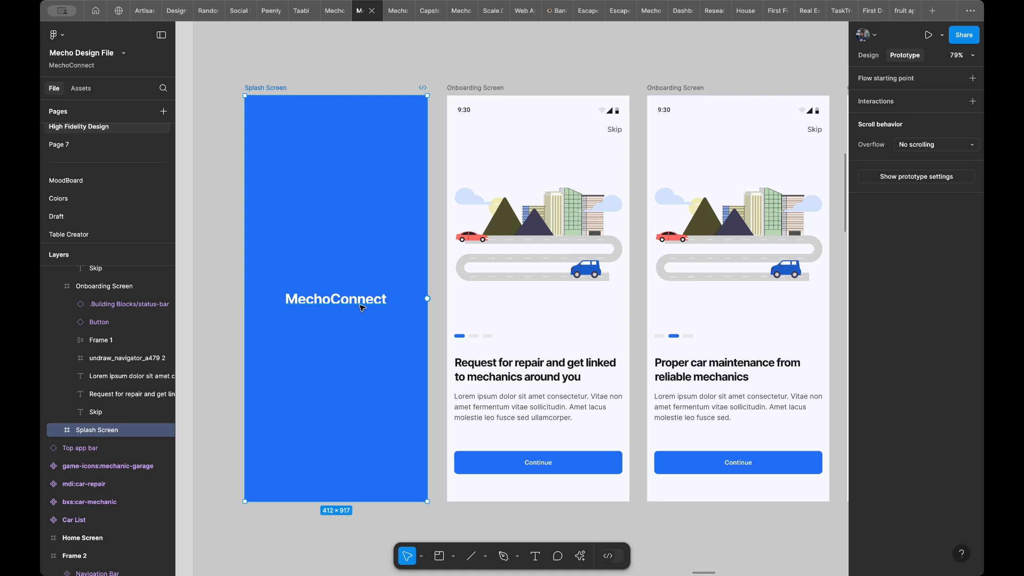
drag(426, 299, 456, 316)
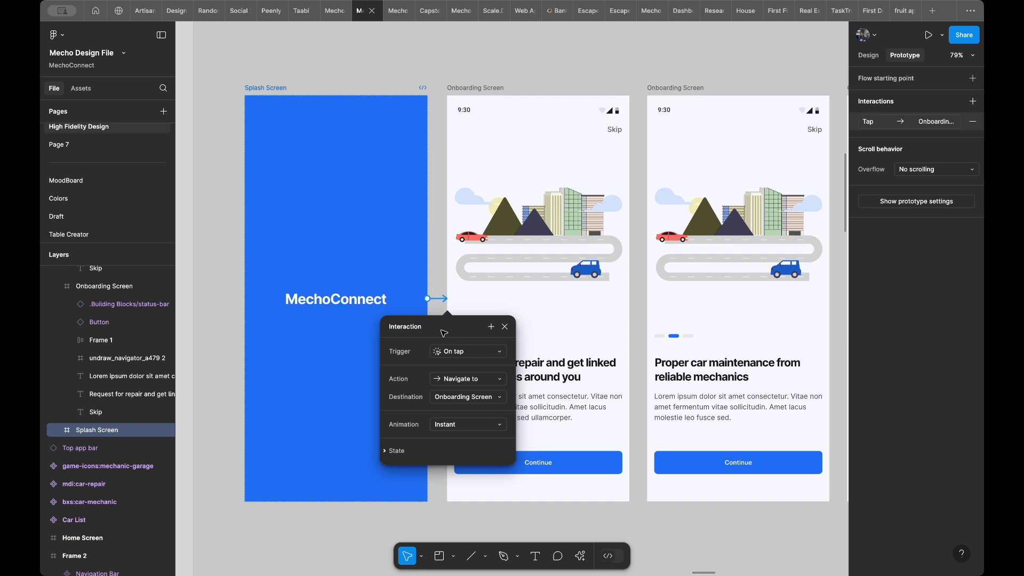
click(448, 356)
click(414, 367)
click(505, 327)
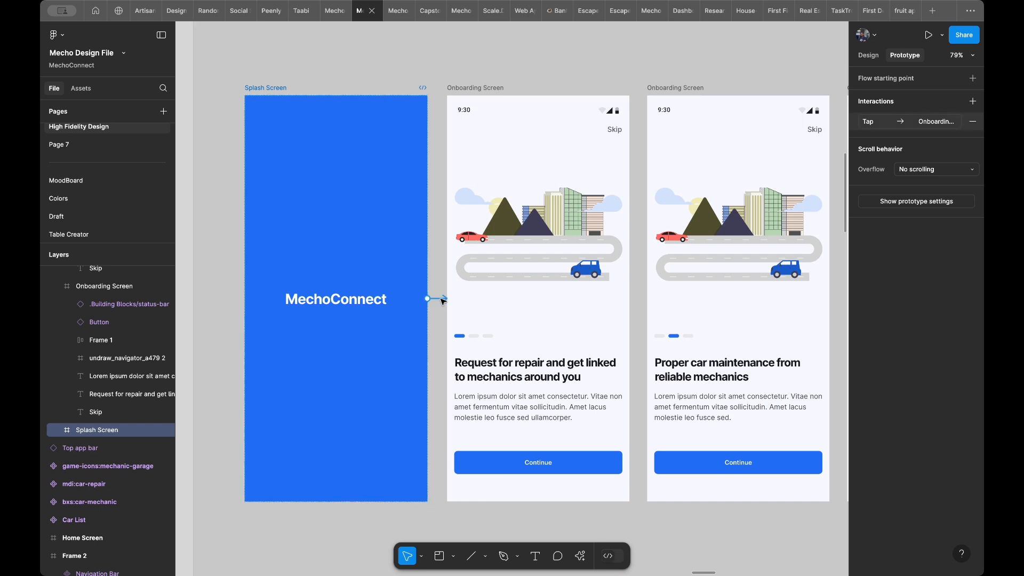
click(442, 299)
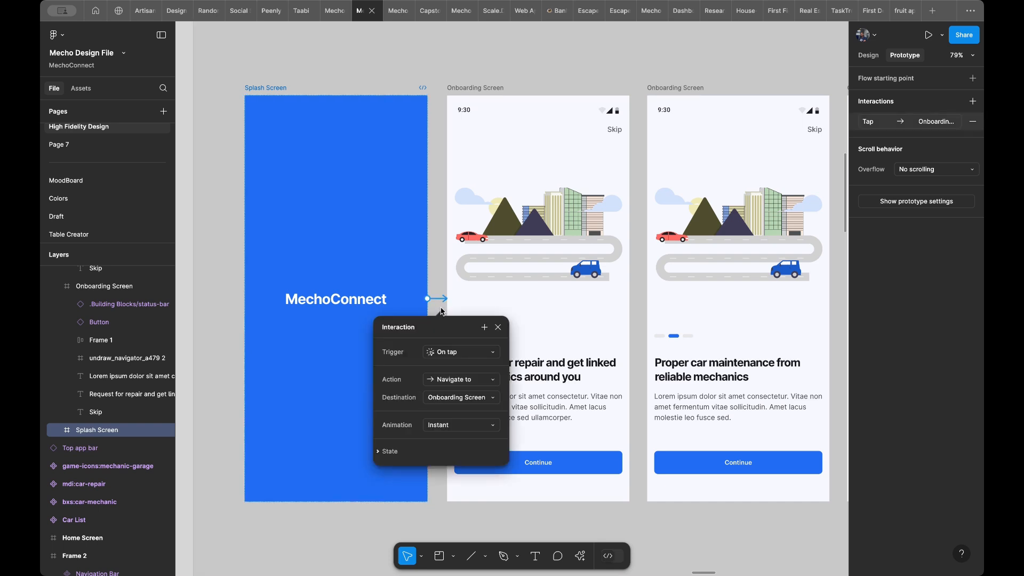
key(Delete)
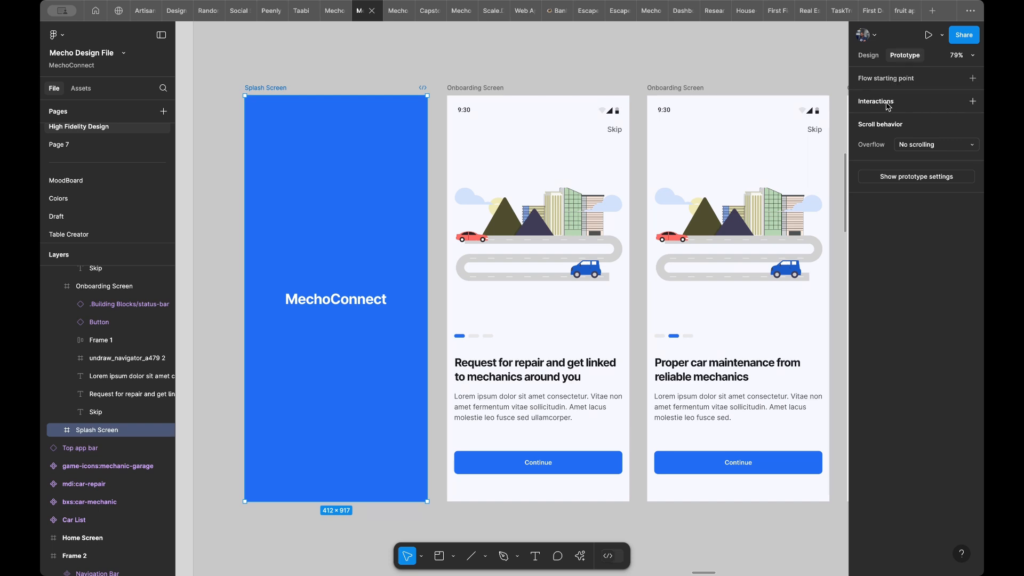
- Add a new interaction to the Splash Screen with the After delay trigger
click(911, 104)
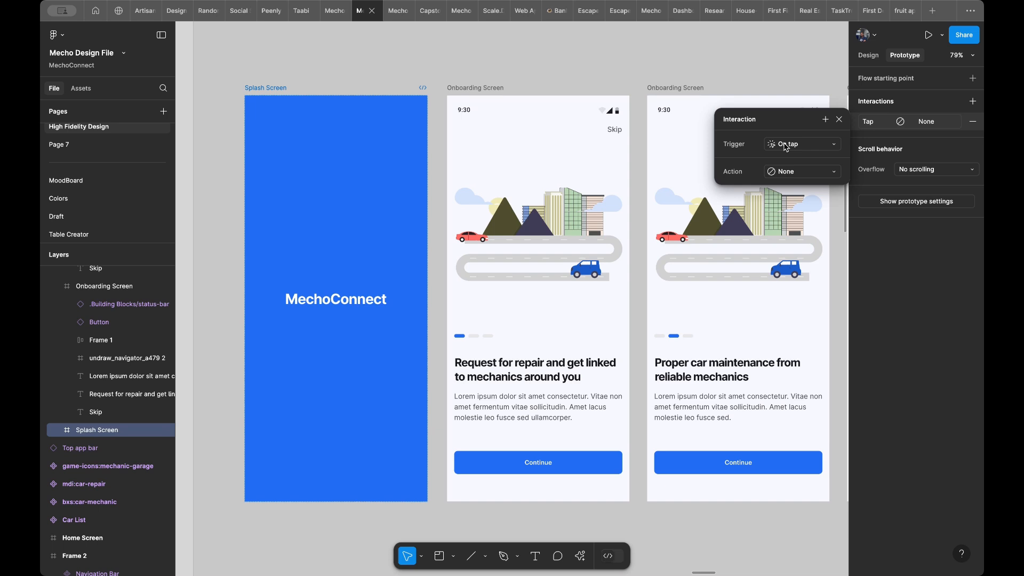
click(787, 148)
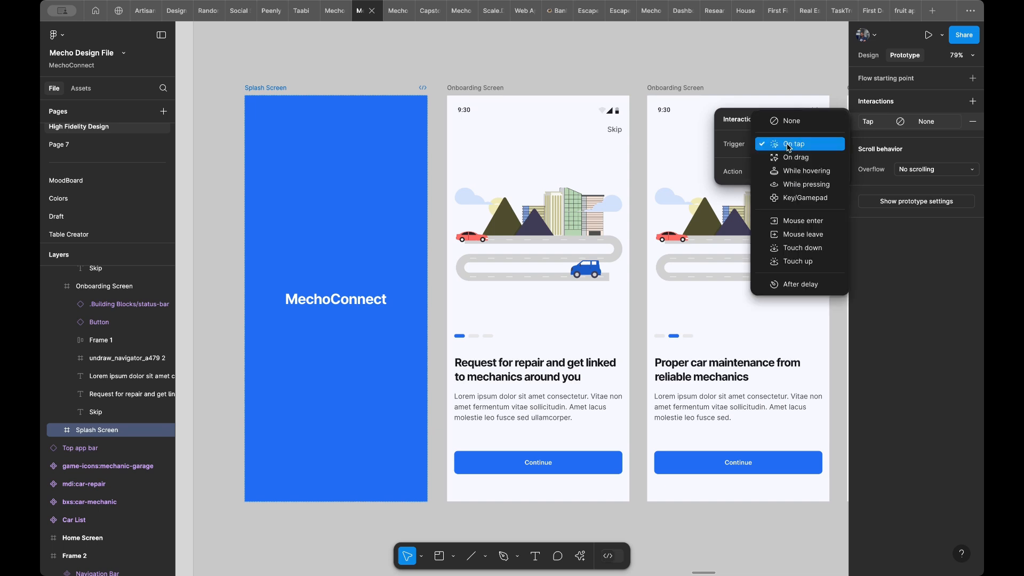
click(790, 148)
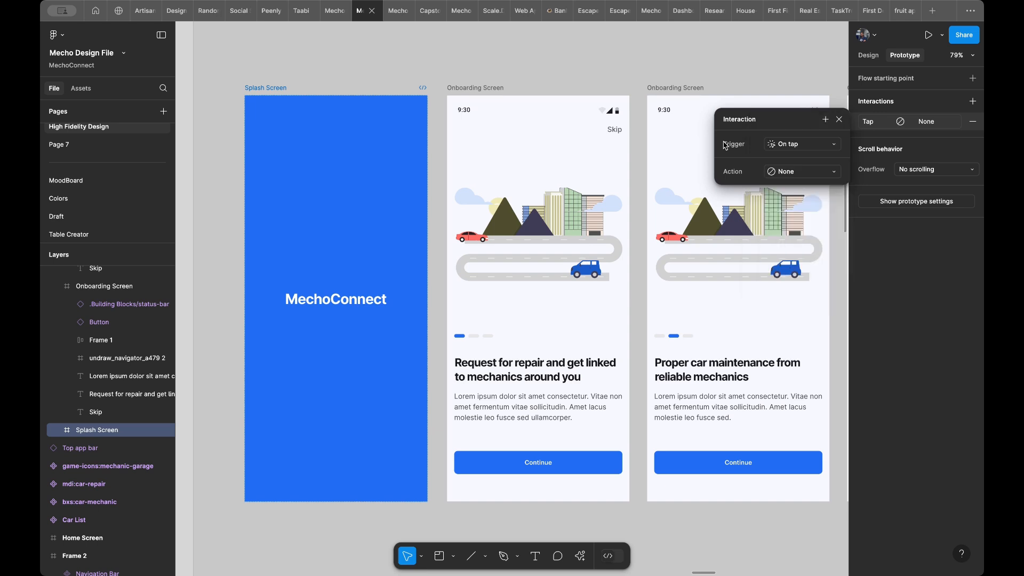
click(786, 145)
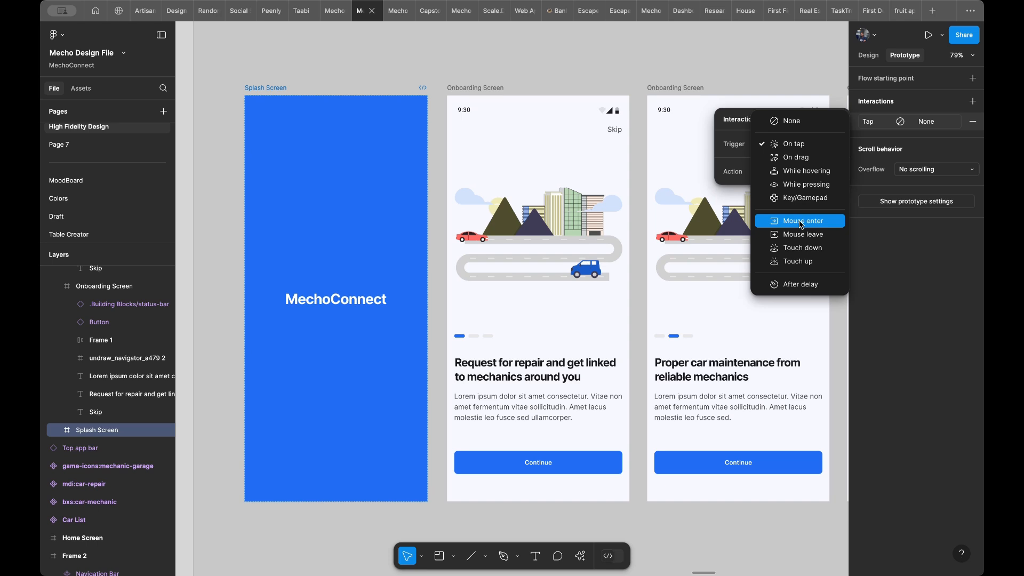
click(800, 286)
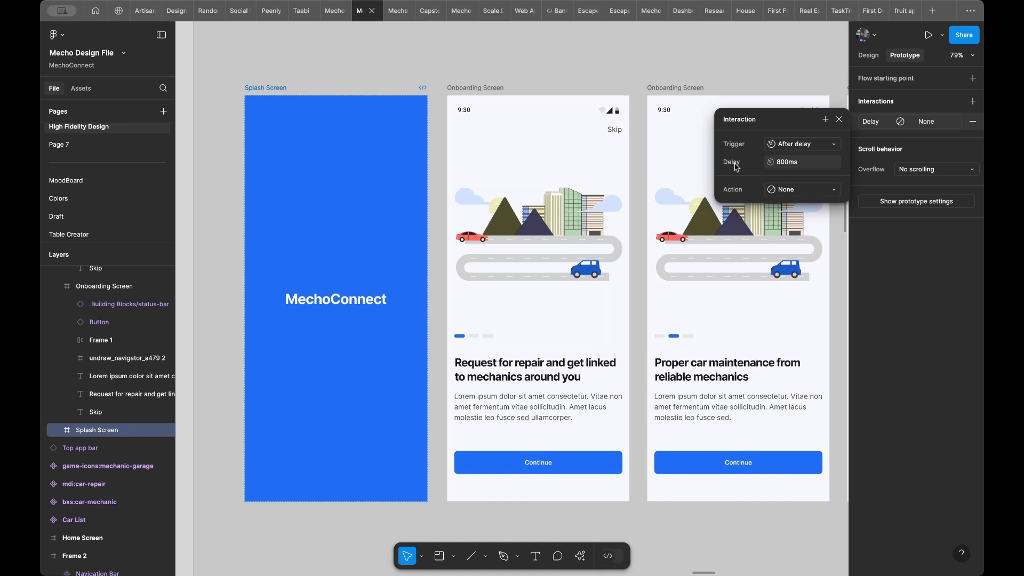
- Set the Splash Screen interaction's delay to 2000 ms
click(792, 165)
key(Left)
key(Delete)
text(20)
key(Return)
- Set the delayed interaction's action to Navigate to, with the first Onboarding Screen as destination
click(795, 191)
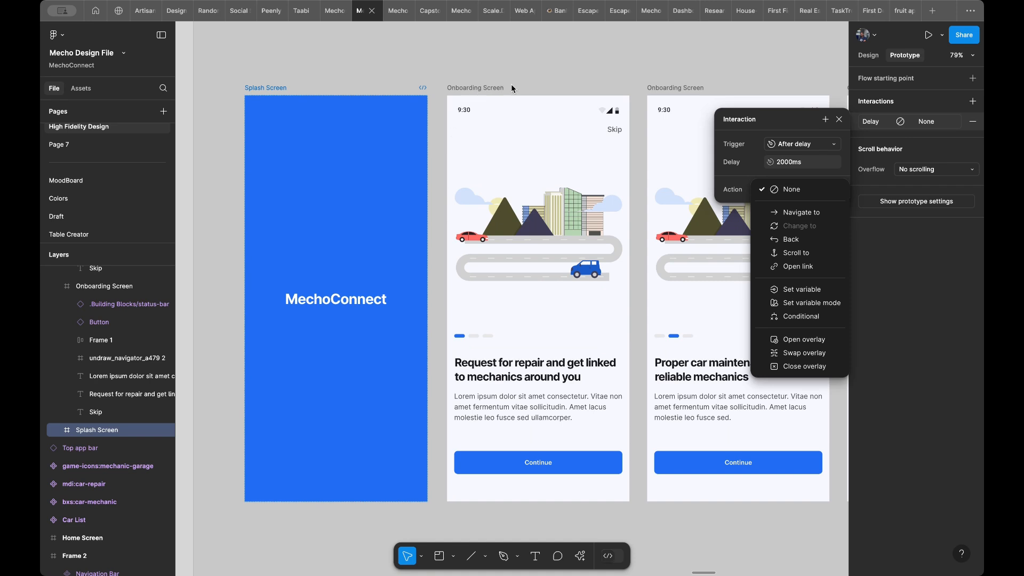
click(803, 213)
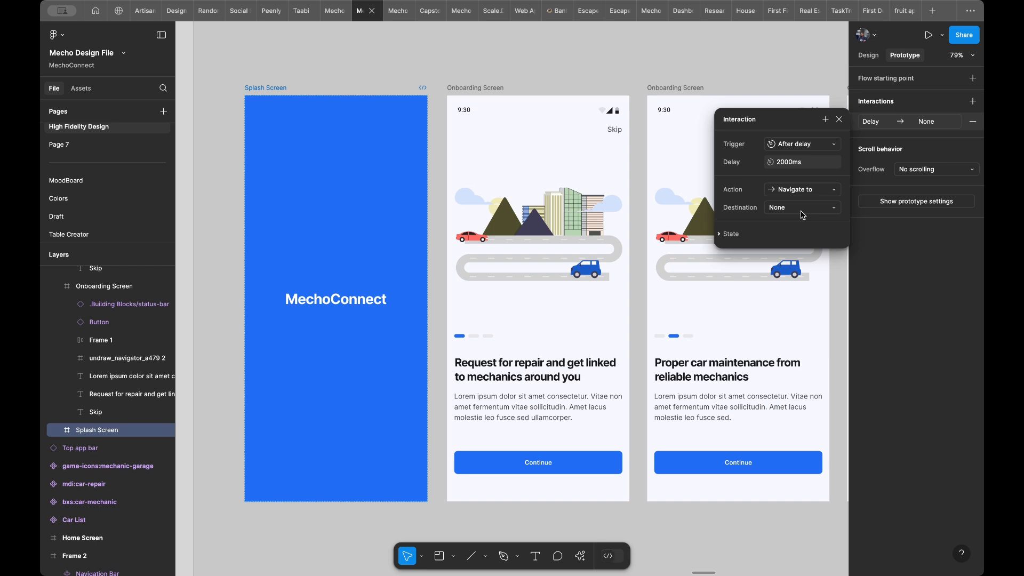
click(803, 208)
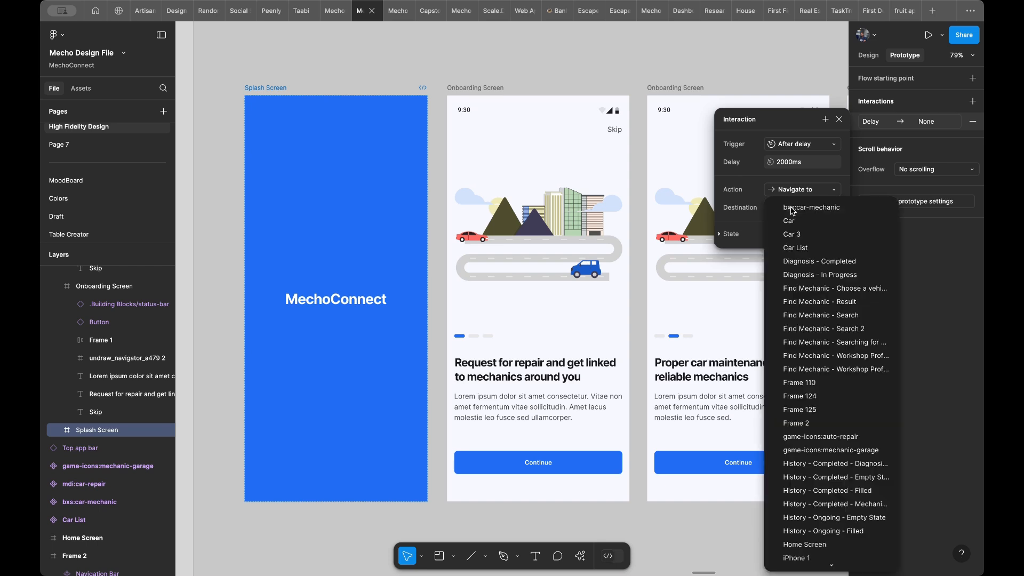
scroll(795, 305, down, 3)
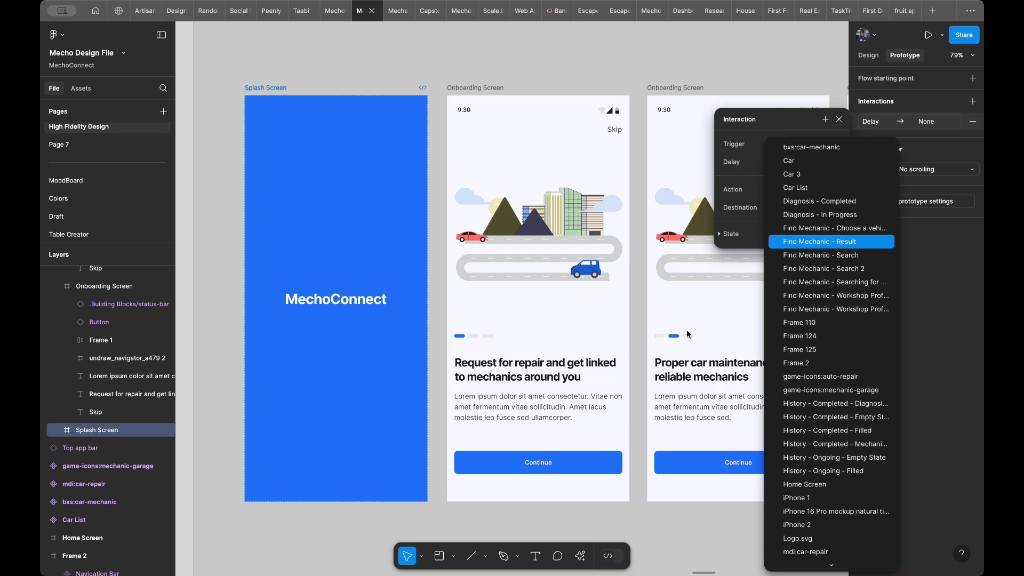
scroll(683, 334, right, 2)
scroll(846, 318, down, 2)
scroll(846, 318, down, 2)
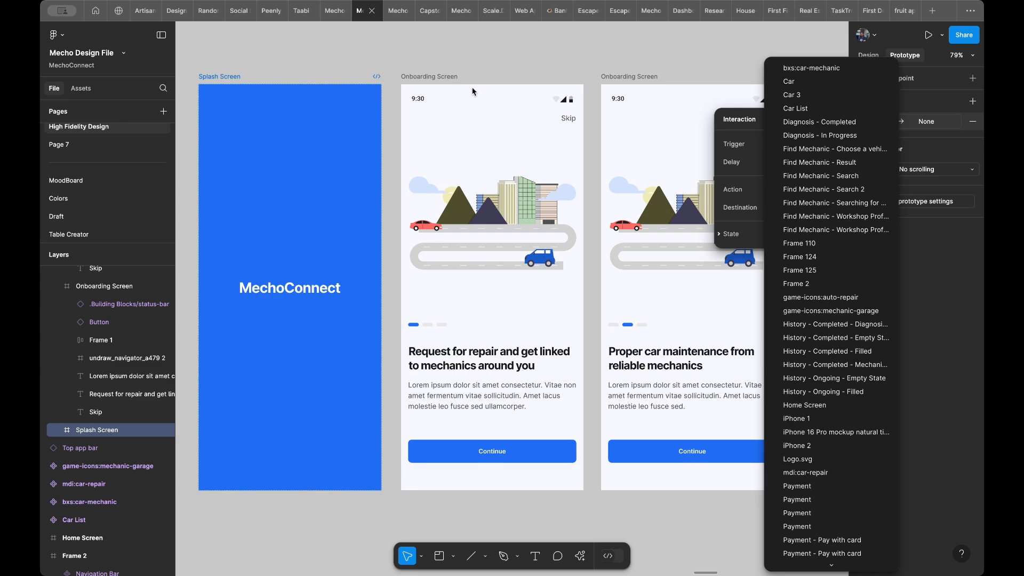
scroll(829, 314, down, 5)
scroll(829, 315, down, 20)
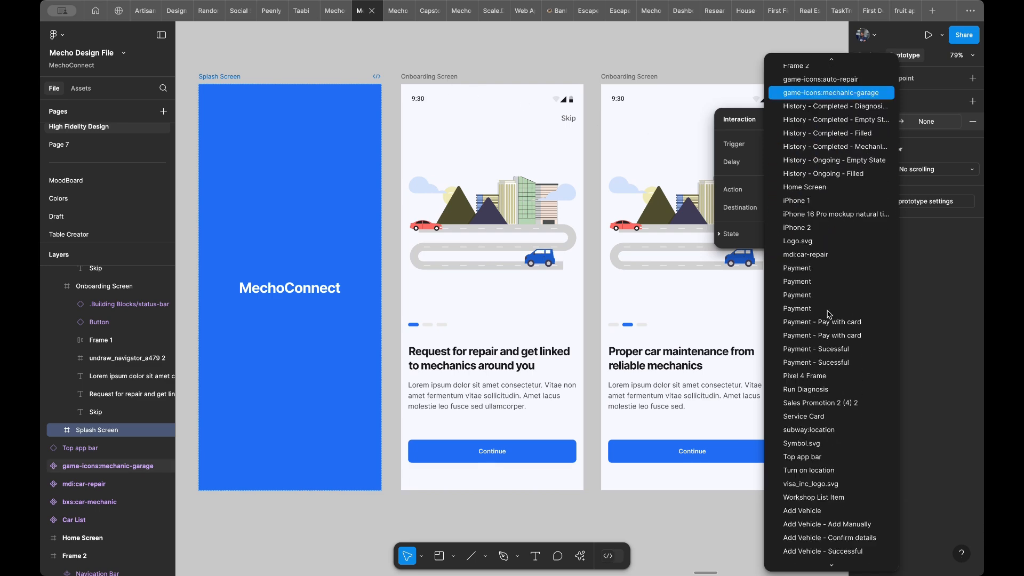
scroll(821, 451, down, 2)
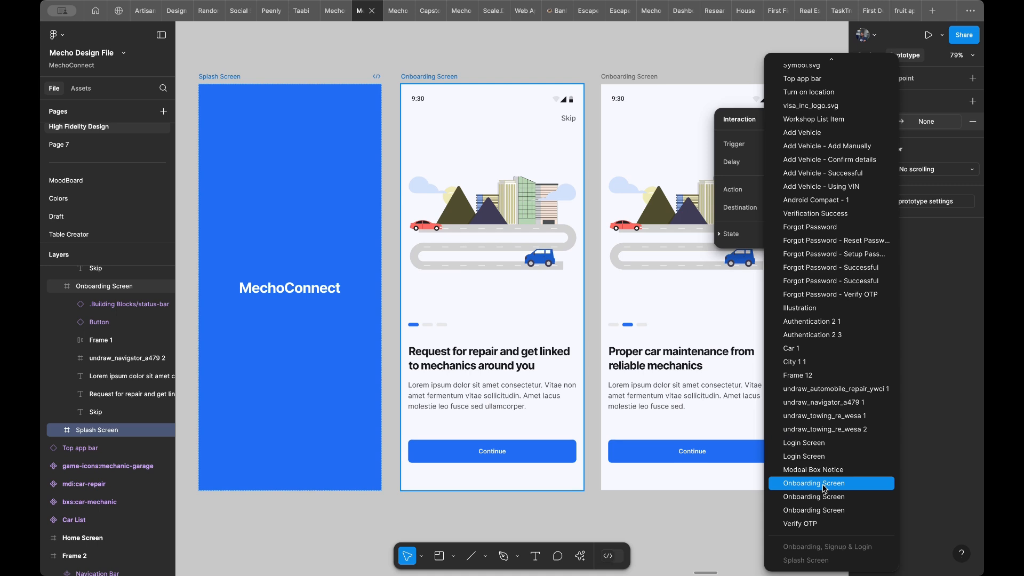
click(823, 487)
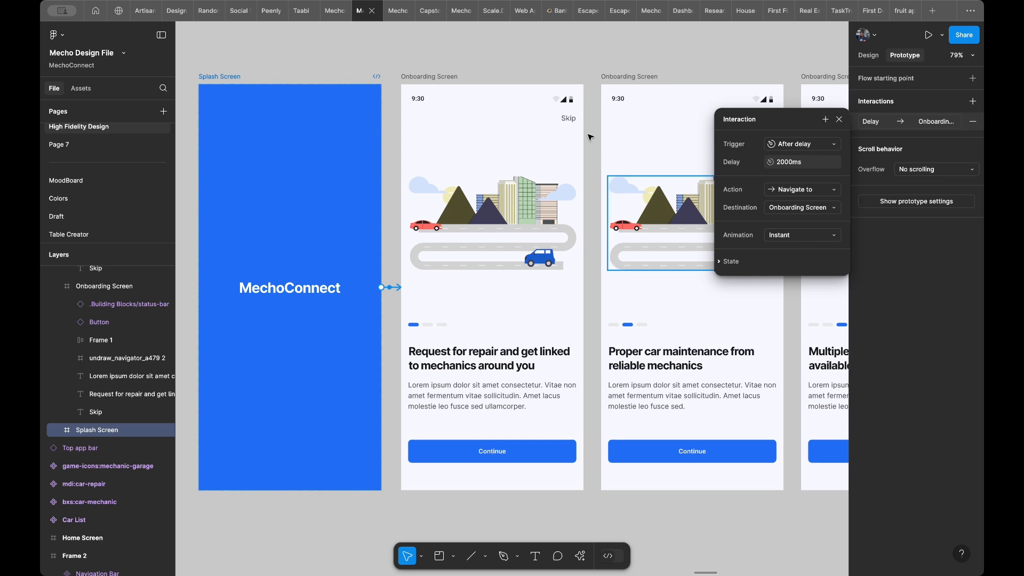
scroll(590, 136, left, 5)
scroll(590, 136, up, 1)
scroll(587, 134, left, 3)
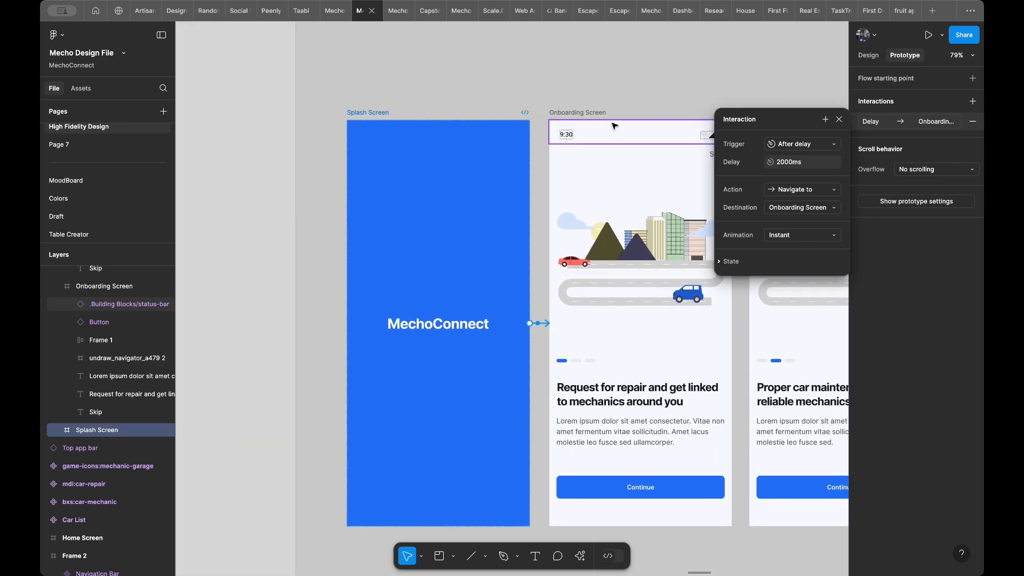
scroll(434, 111, down, 1)
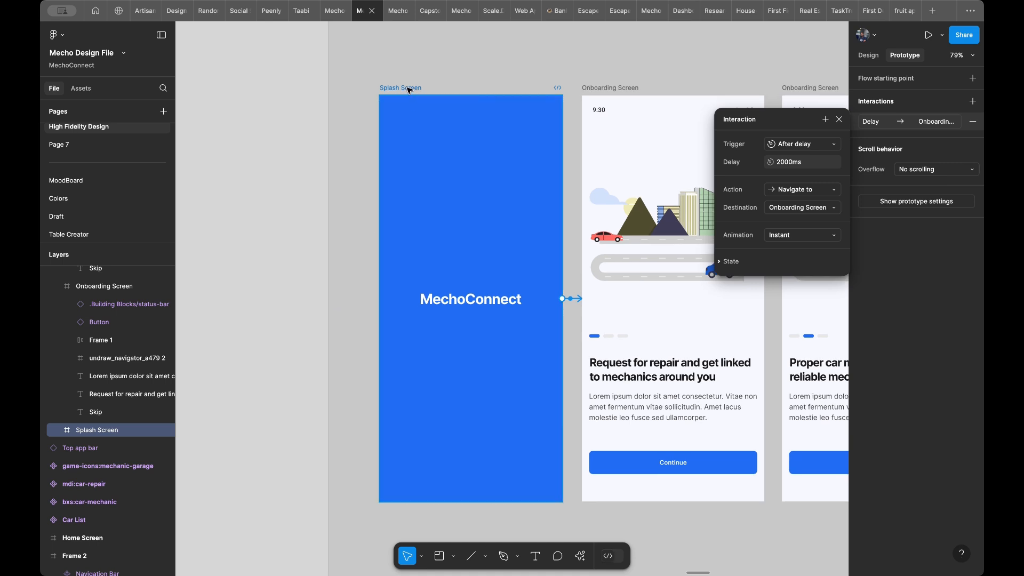
- Preview the prototype inline, starting from the Splash Screen
click(415, 90)
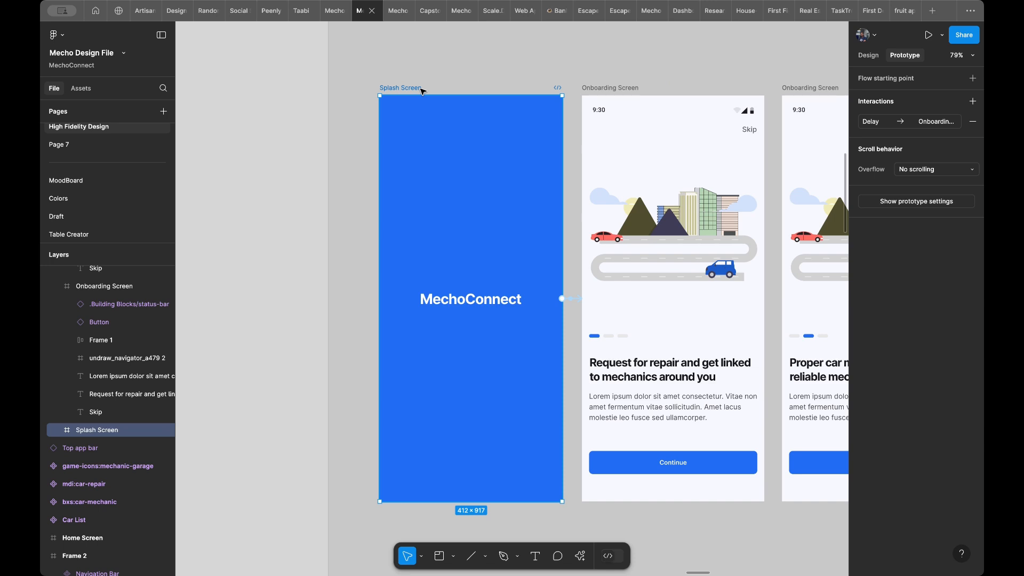
key(shift+space)
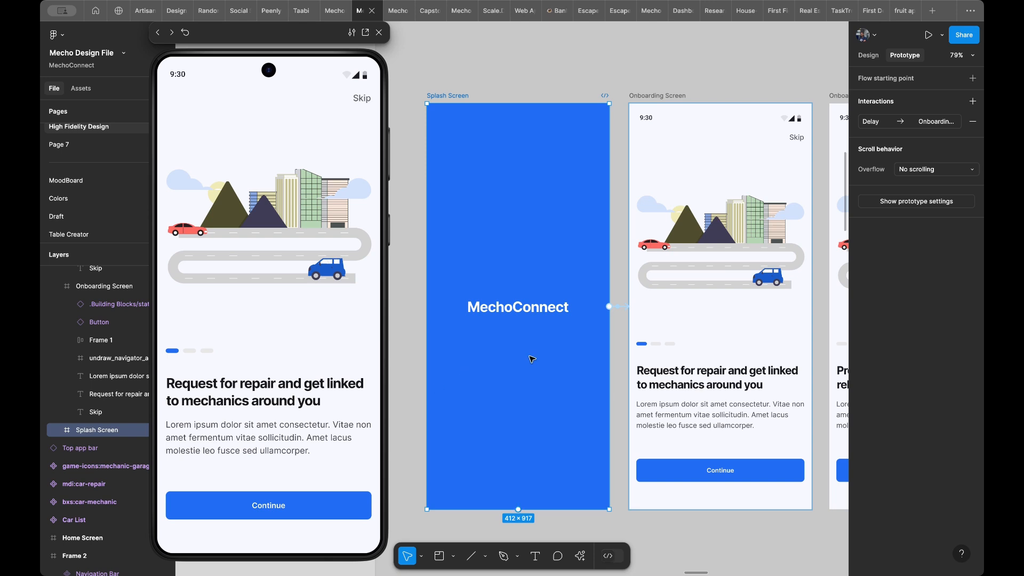
- Try a Dissolve animation with the Ease in and out curve on the Splash Screen's delayed interaction and replay it in the preview
click(618, 307)
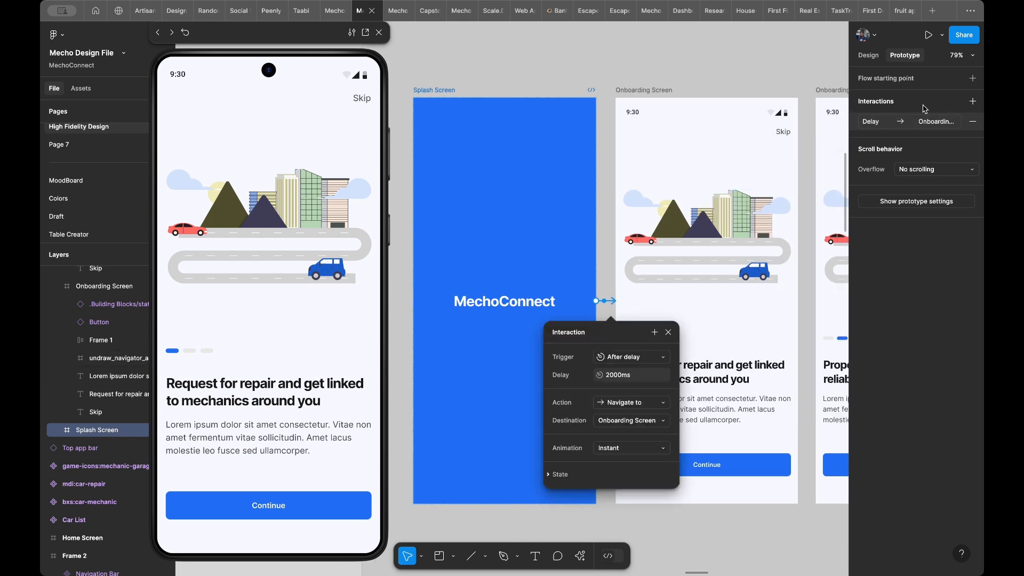
click(609, 448)
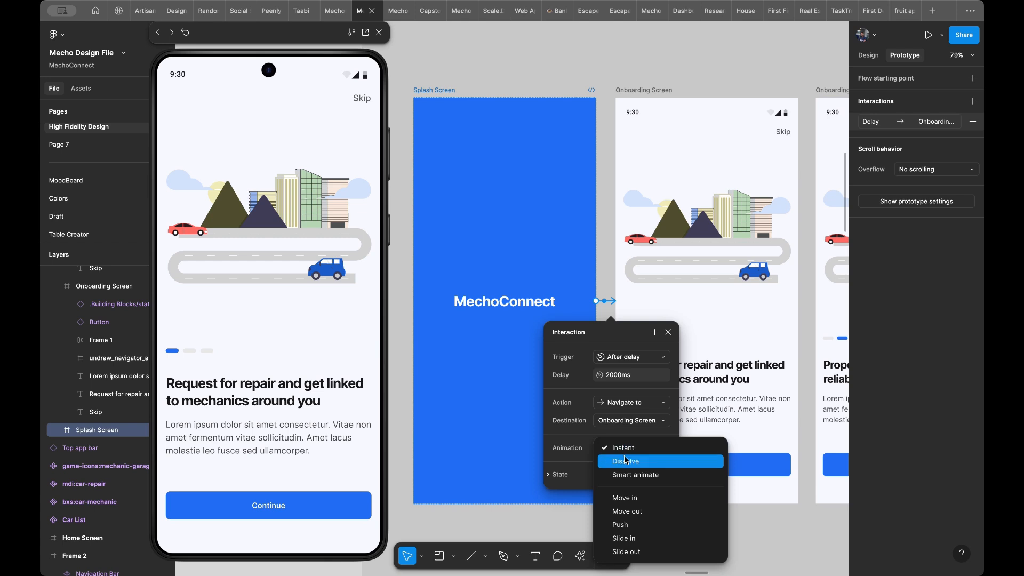
click(627, 462)
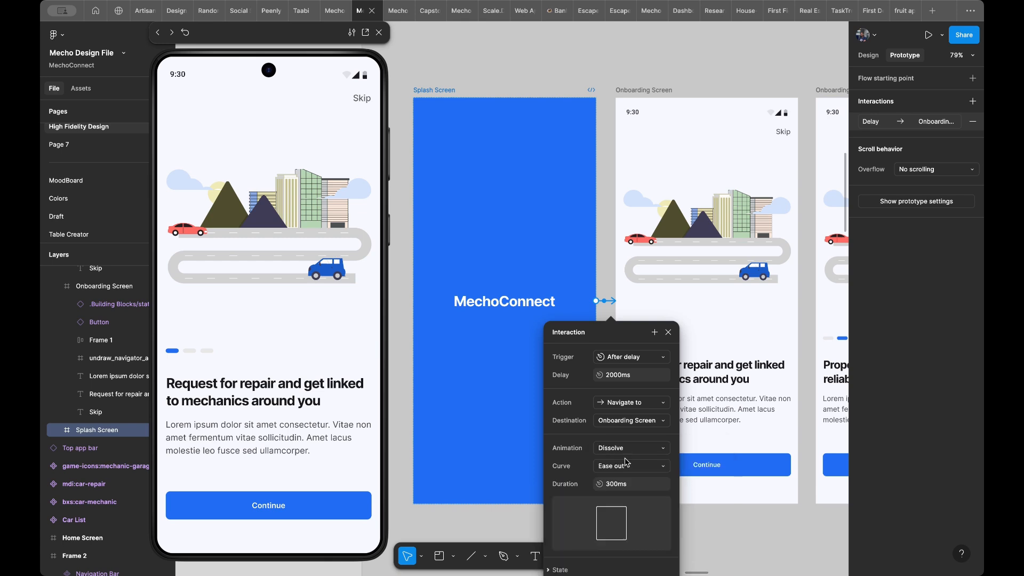
scroll(626, 462, down, 2)
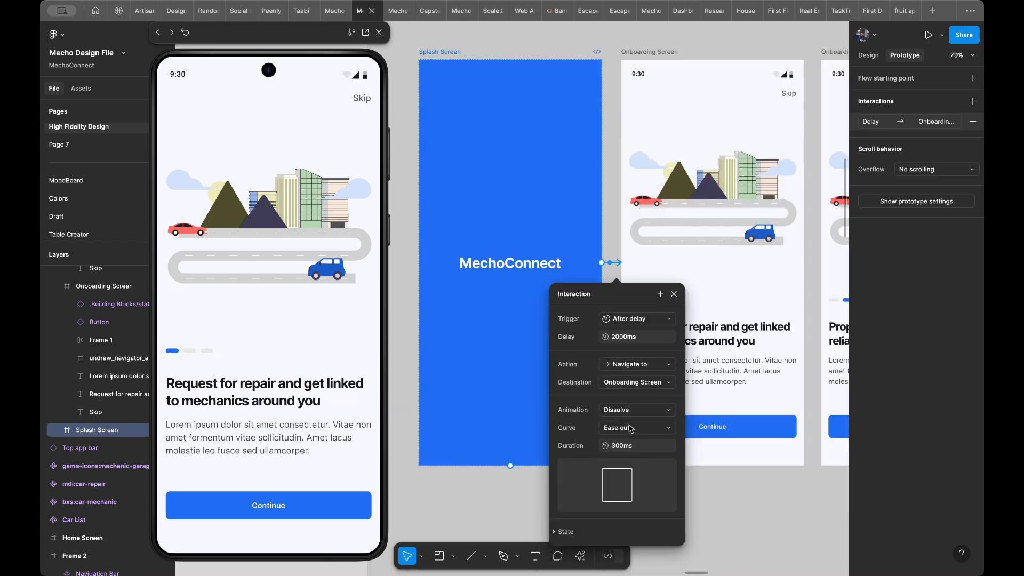
click(632, 427)
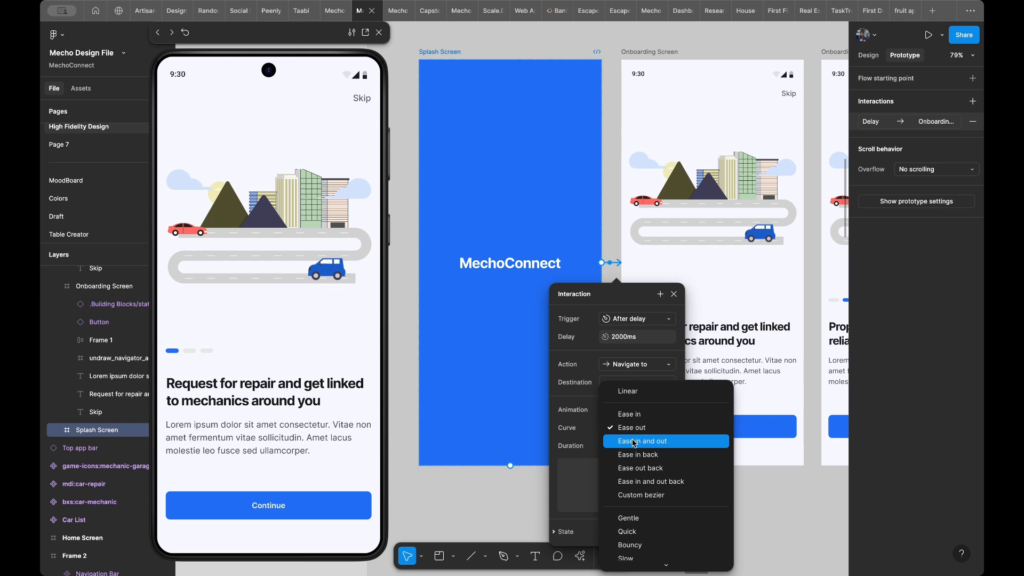
click(631, 441)
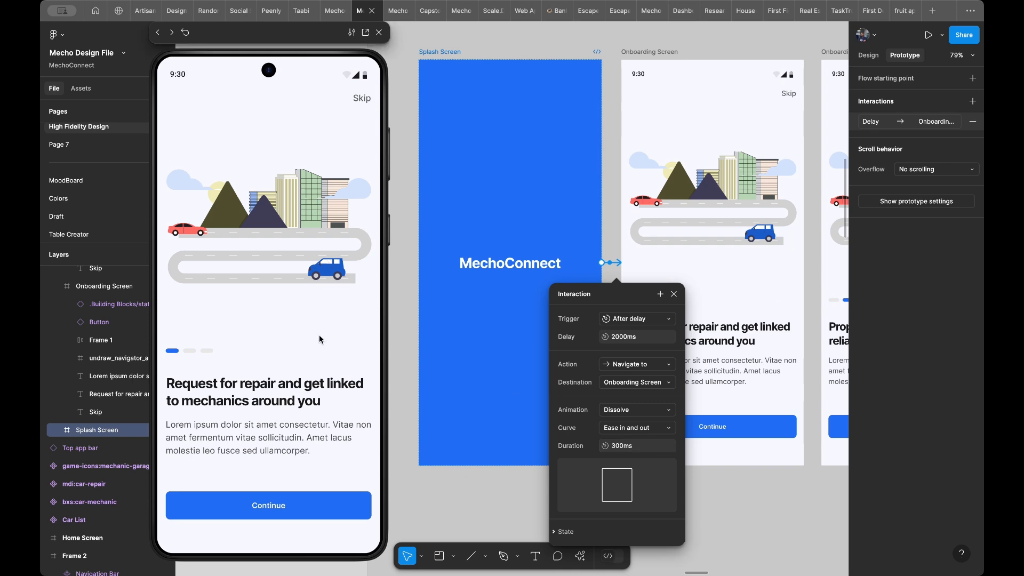
key(r)
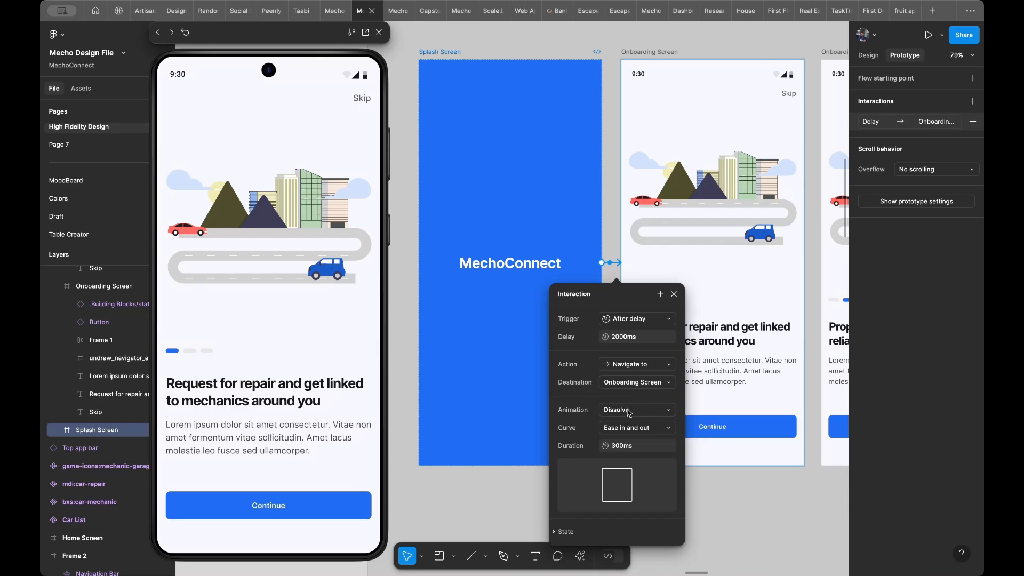
- Try Smart animate on the Splash Screen transition and return its animation to Instant
click(629, 413)
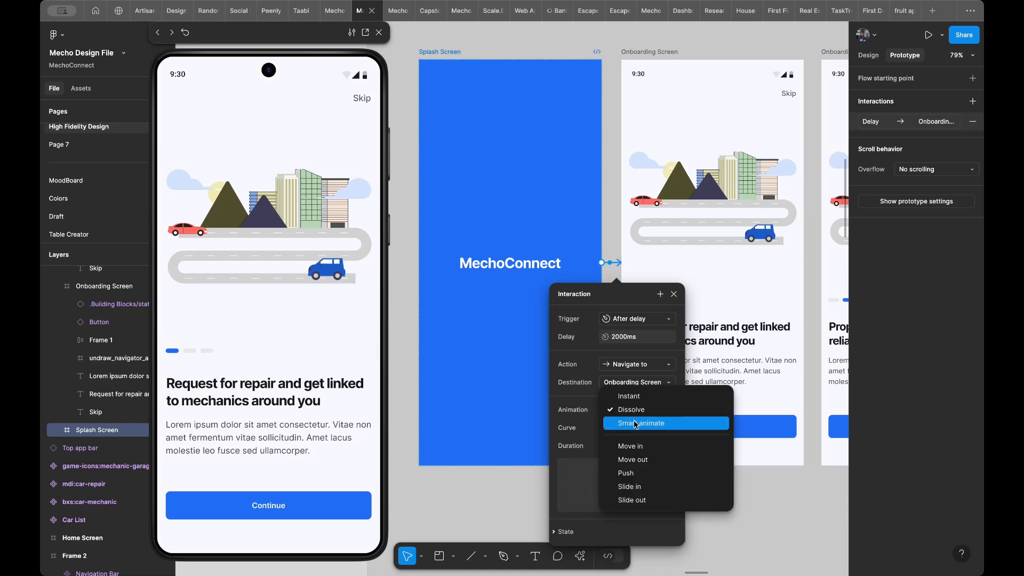
click(636, 423)
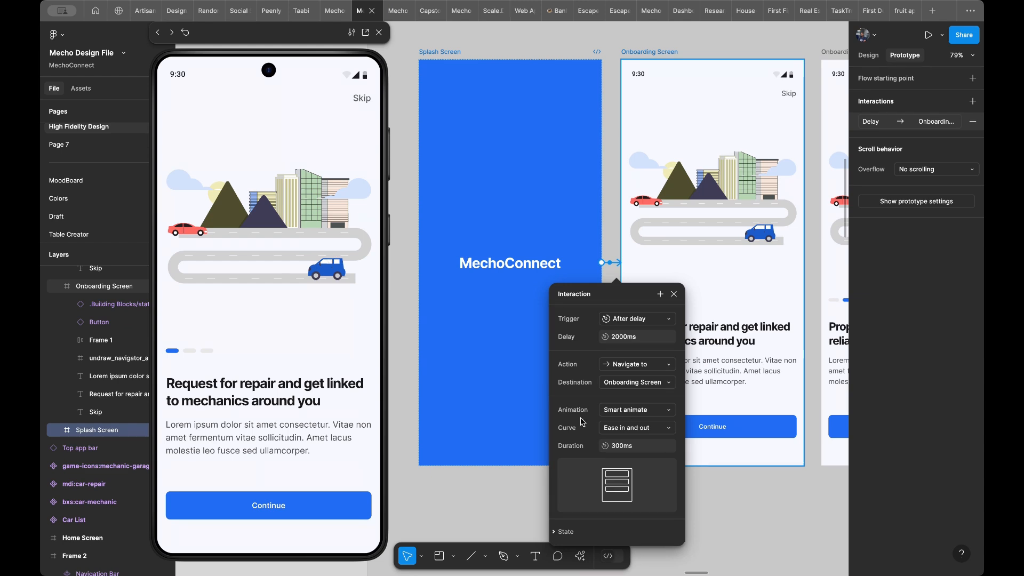
click(622, 417)
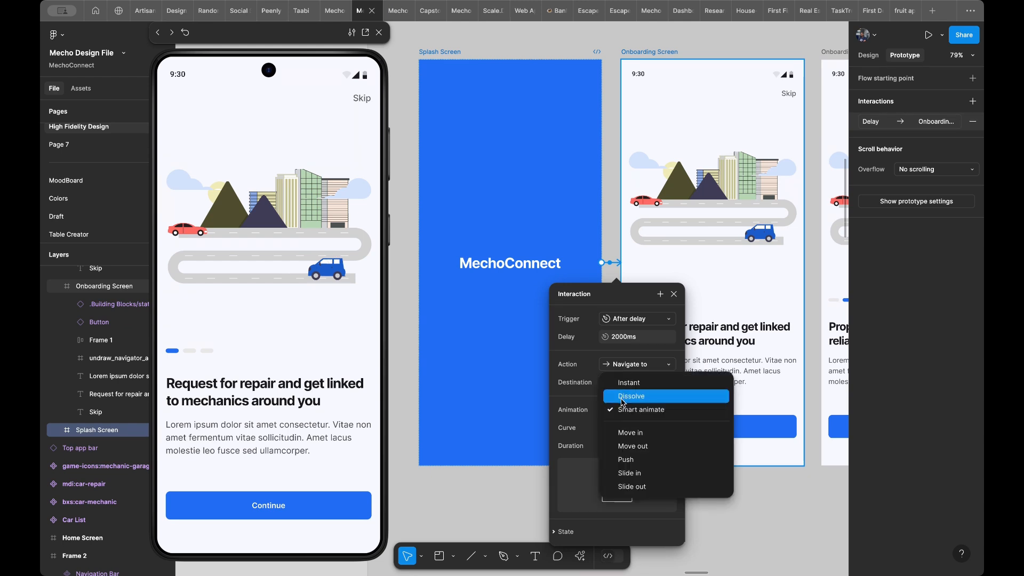
click(620, 383)
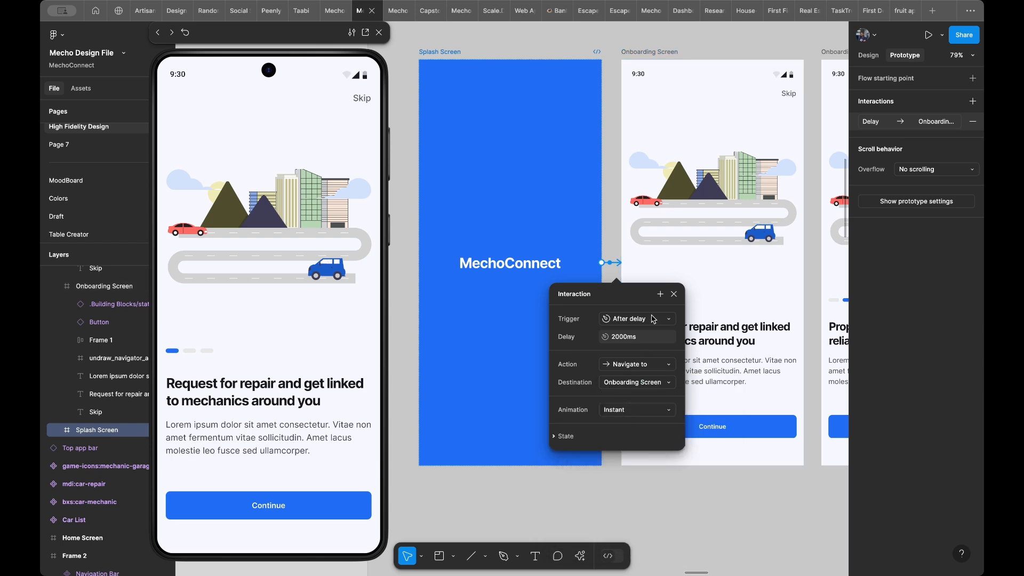
- Review the State options of the Splash Screen interaction and close its settings
click(567, 443)
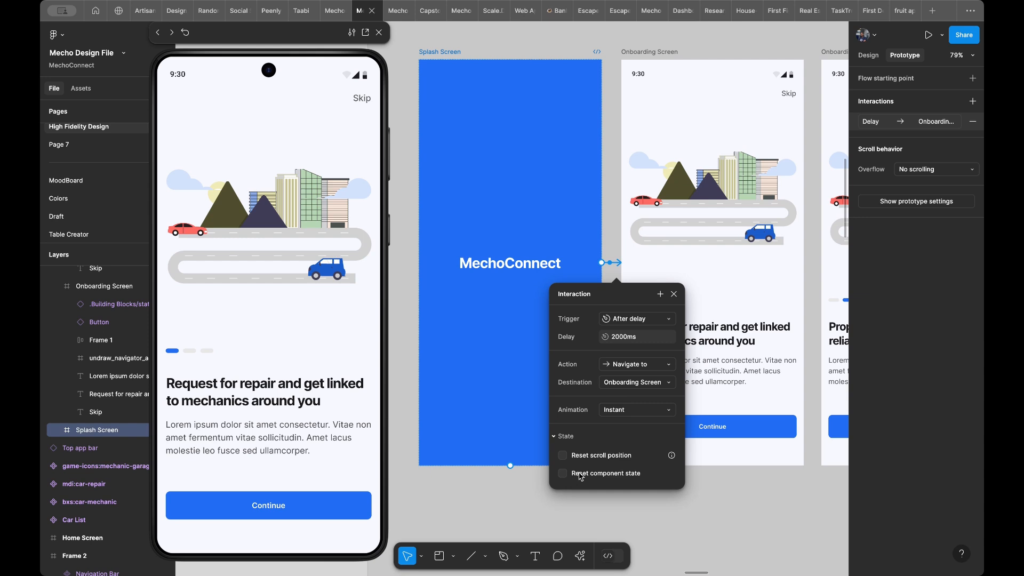
click(563, 437)
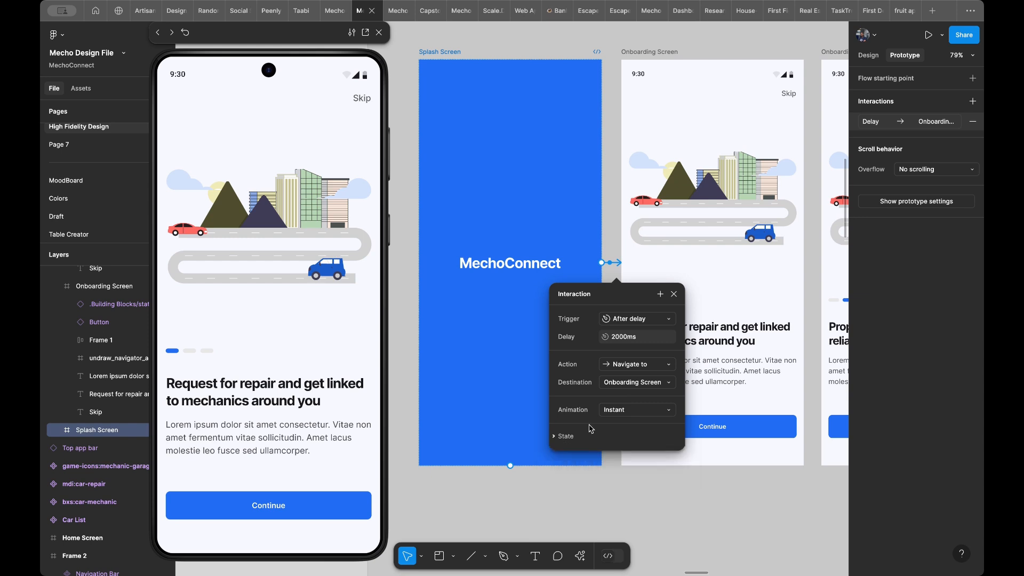
click(675, 296)
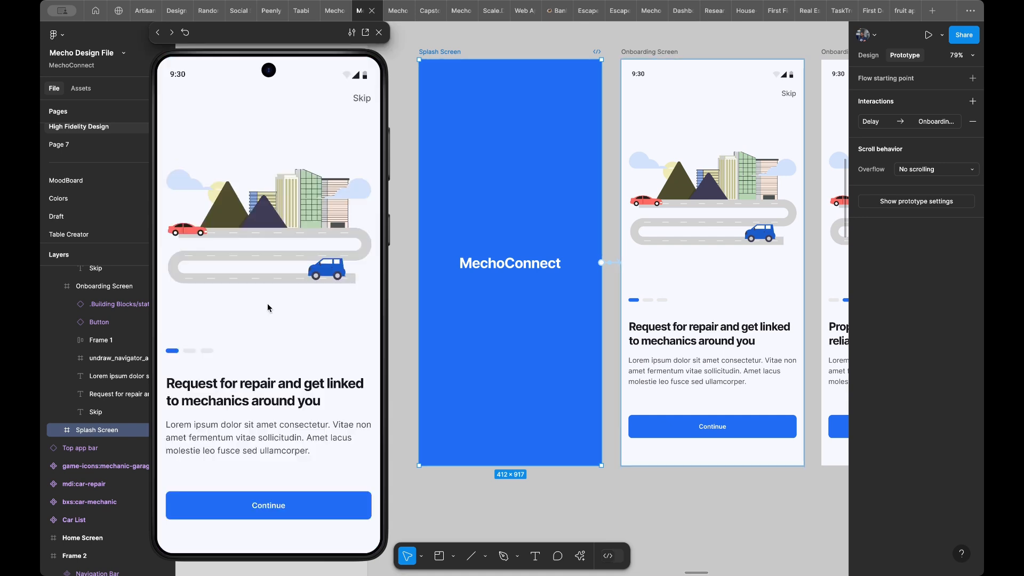
- Look over the sequence of onboarding screens up to the Login Screen, including their Skip and Continue controls
scroll(485, 245, right, 5)
scroll(484, 244, up, 3)
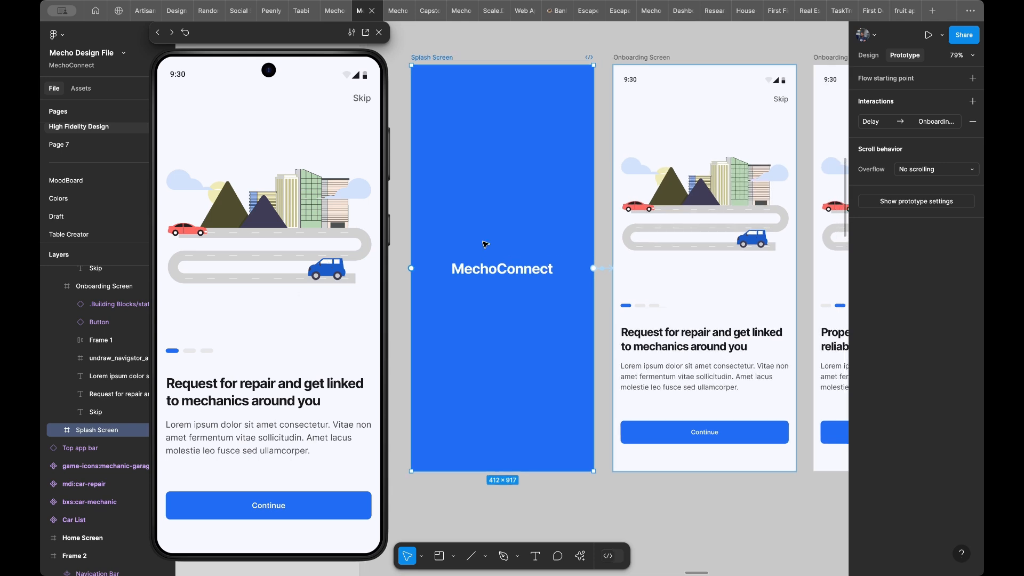
scroll(485, 244, right, 6)
scroll(485, 244, down, 2)
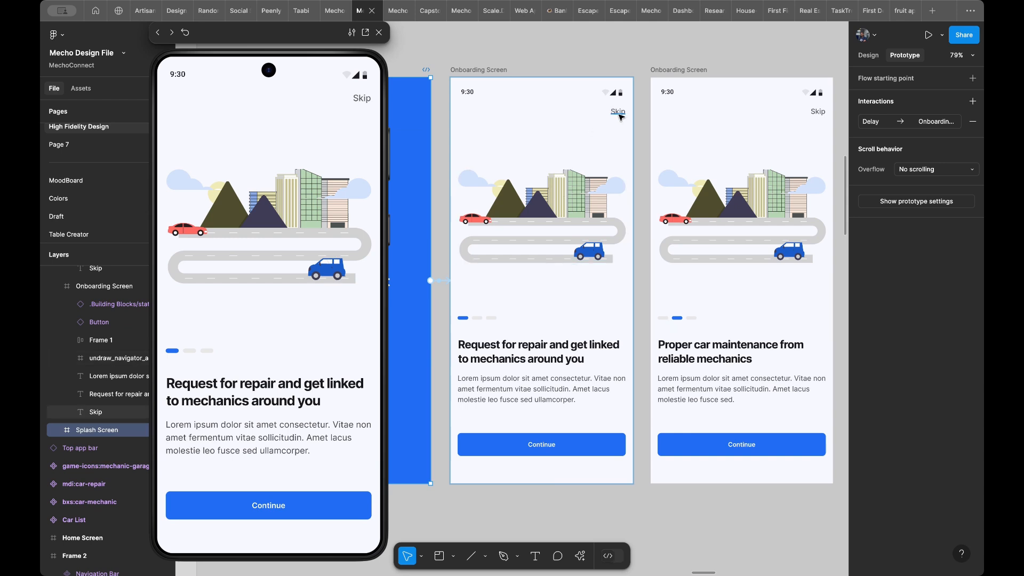
scroll(620, 116, right, 10)
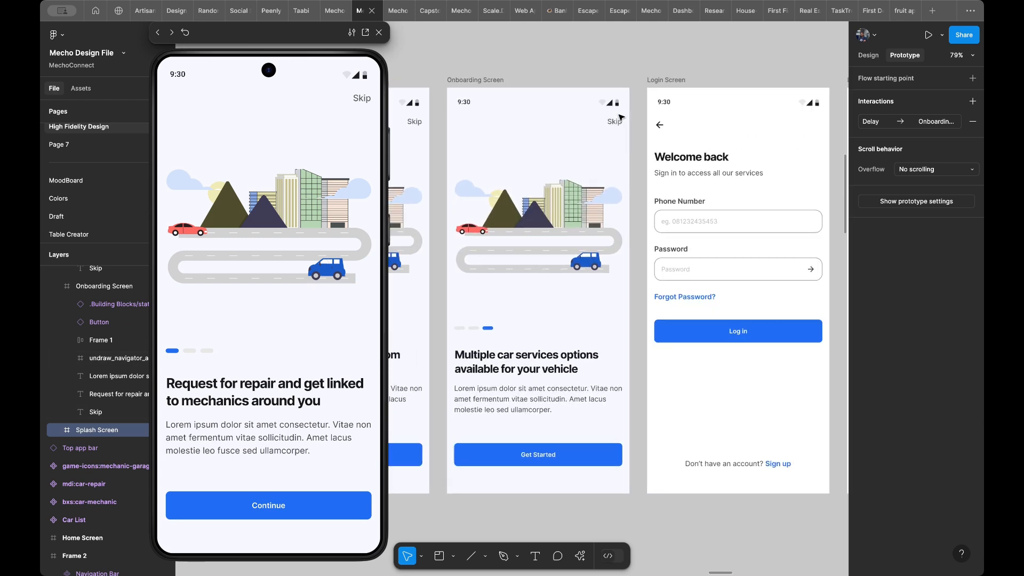
scroll(620, 116, left, 10)
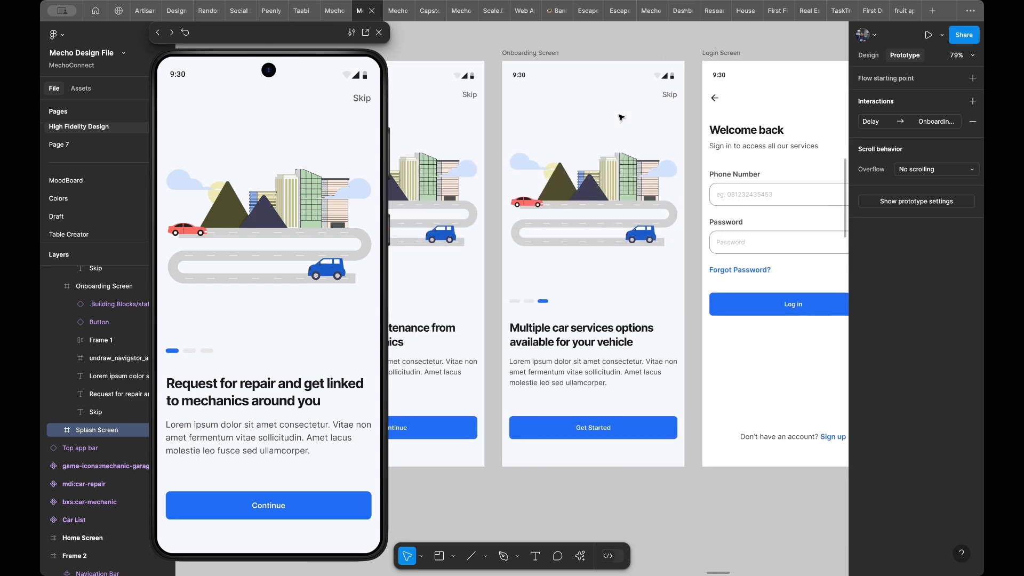
scroll(620, 116, left, 5)
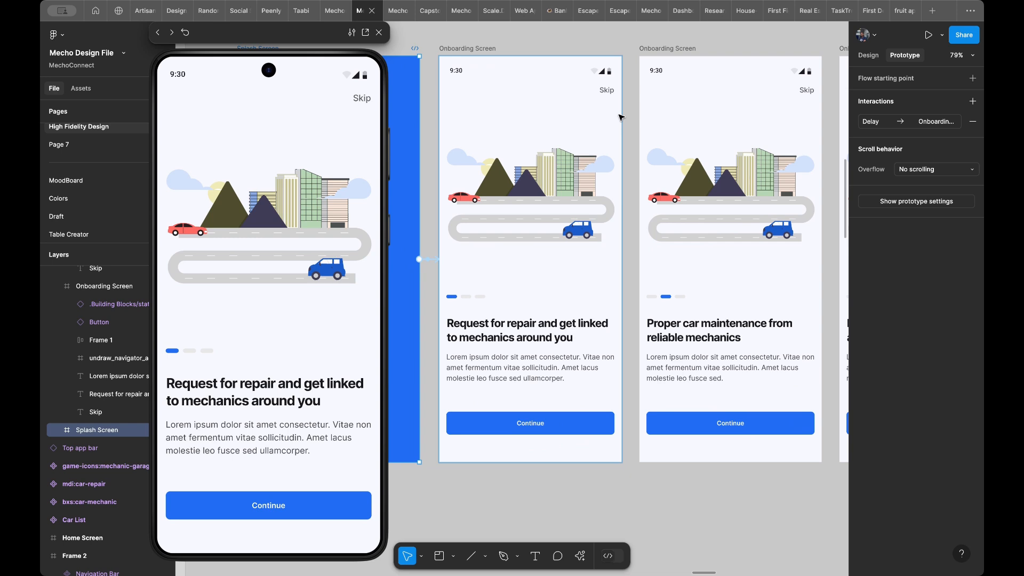
scroll(620, 116, left, 5)
scroll(620, 116, up, 2)
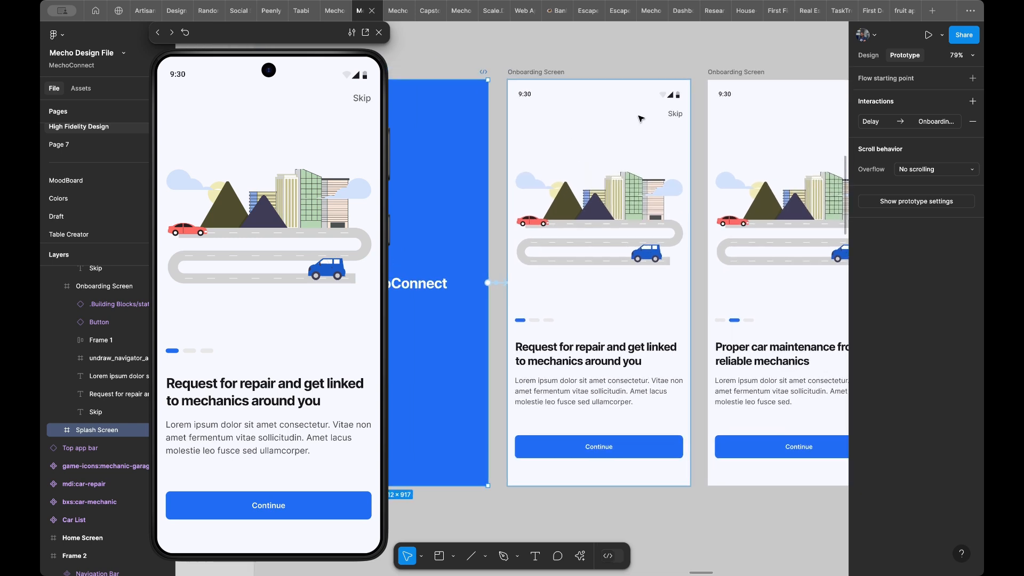
scroll(640, 118, right, 4)
scroll(641, 118, down, 1)
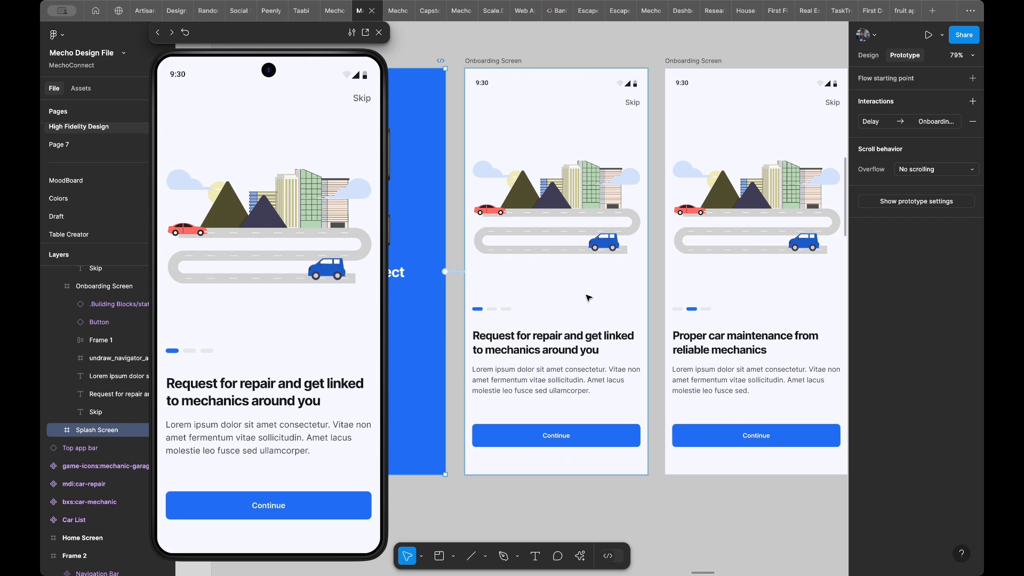
- Connect the first Onboarding Screen to the second with an on-tap Navigate to interaction
click(660, 278)
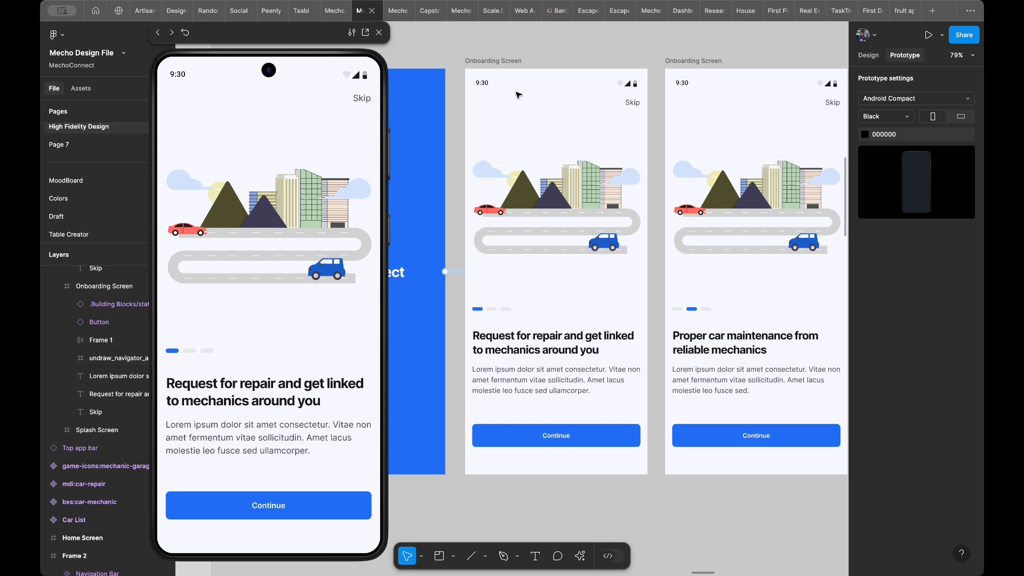
click(497, 61)
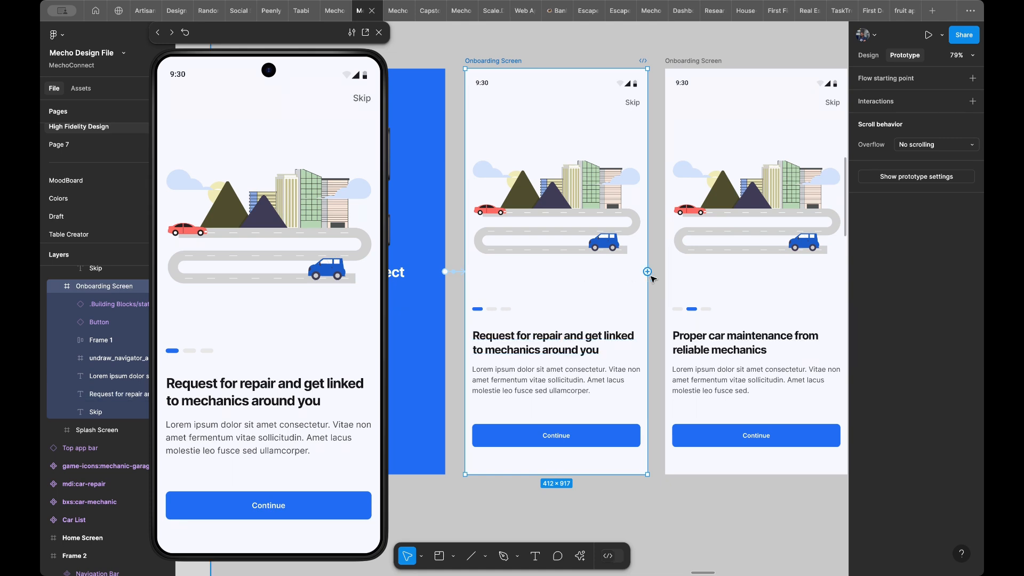
drag(647, 271, 671, 284)
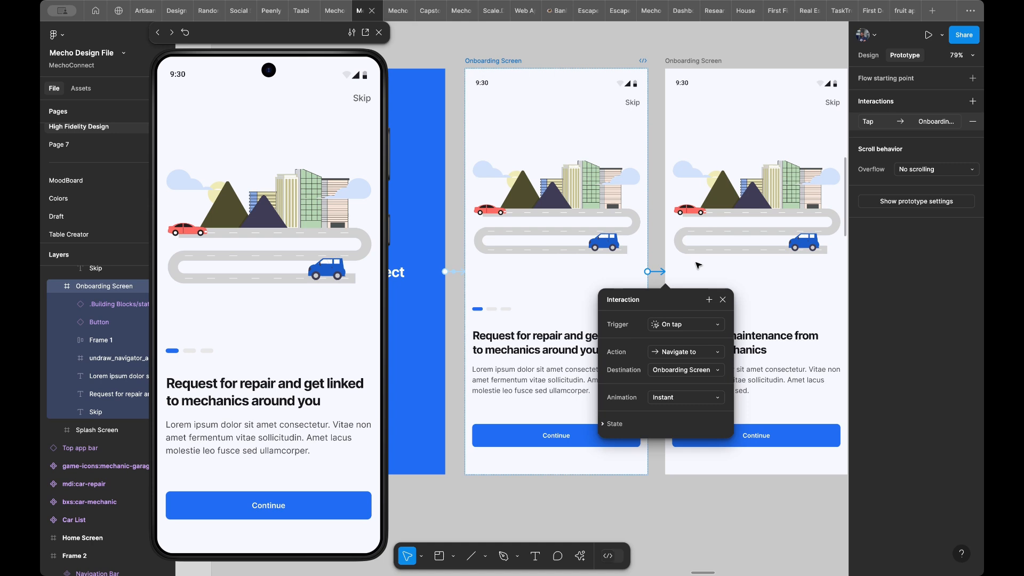
- Test the tap transition to the second onboarding screen in the preview and return to the first one
scroll(698, 264, right, 5)
scroll(698, 264, down, 2)
scroll(698, 264, left, 2)
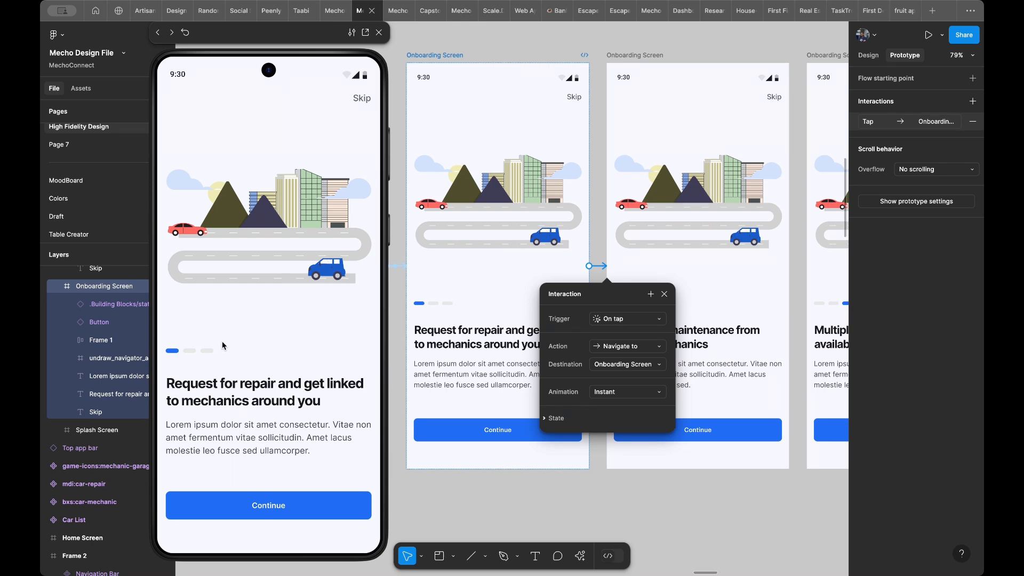
click(270, 327)
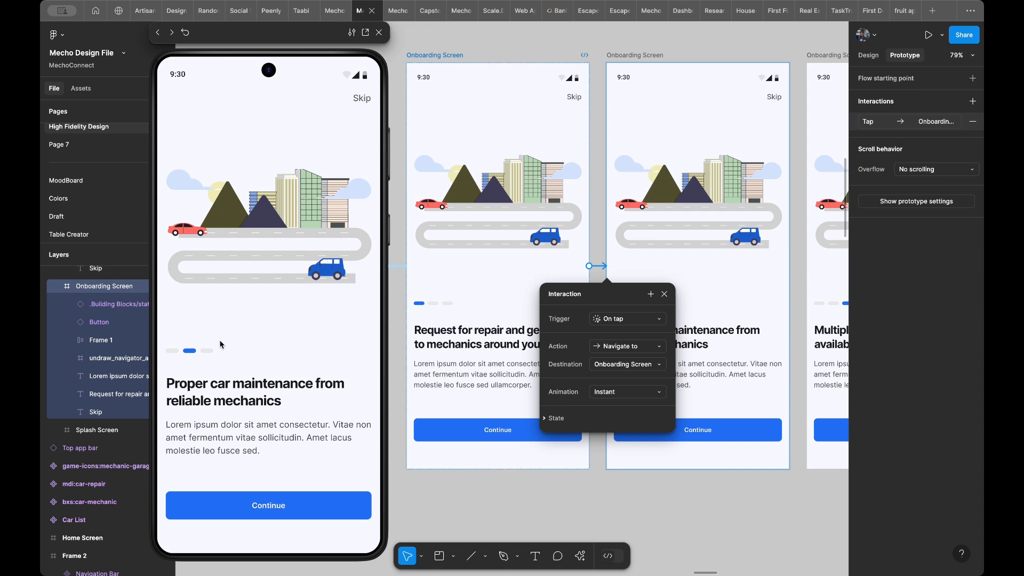
click(248, 332)
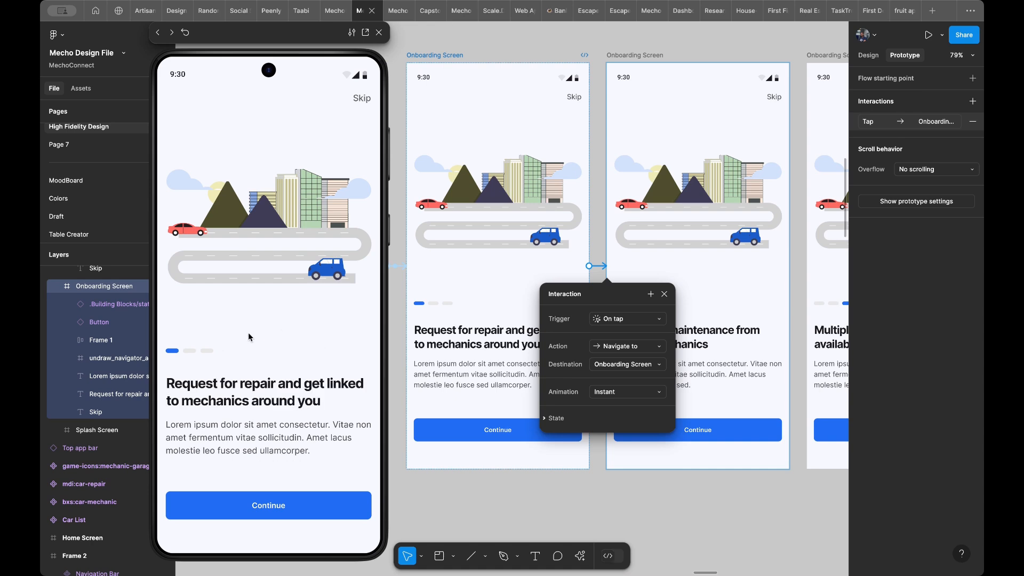
- Set the first Onboarding Screen interaction's trigger to On drag and review the available animation types
click(618, 324)
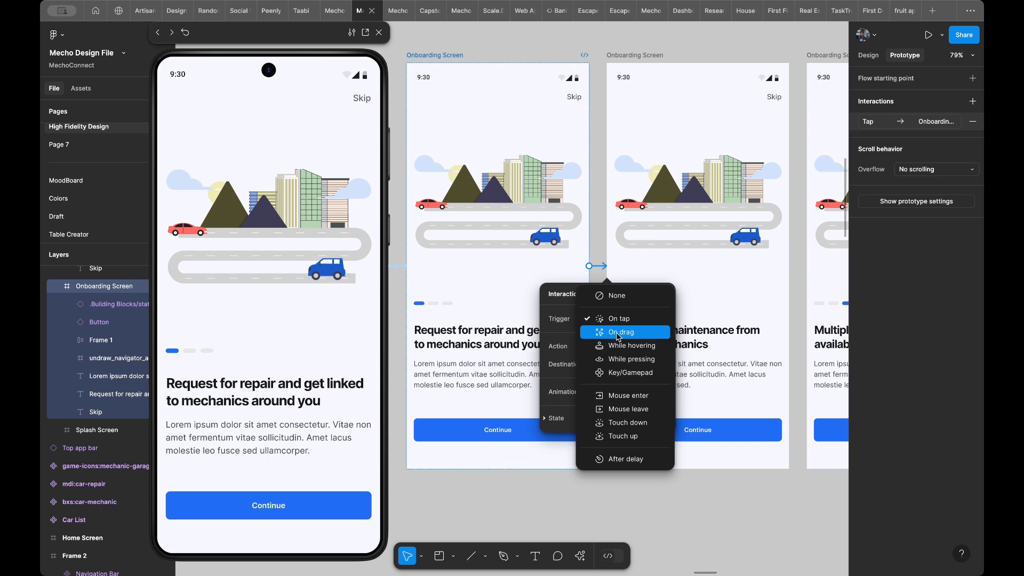
click(619, 334)
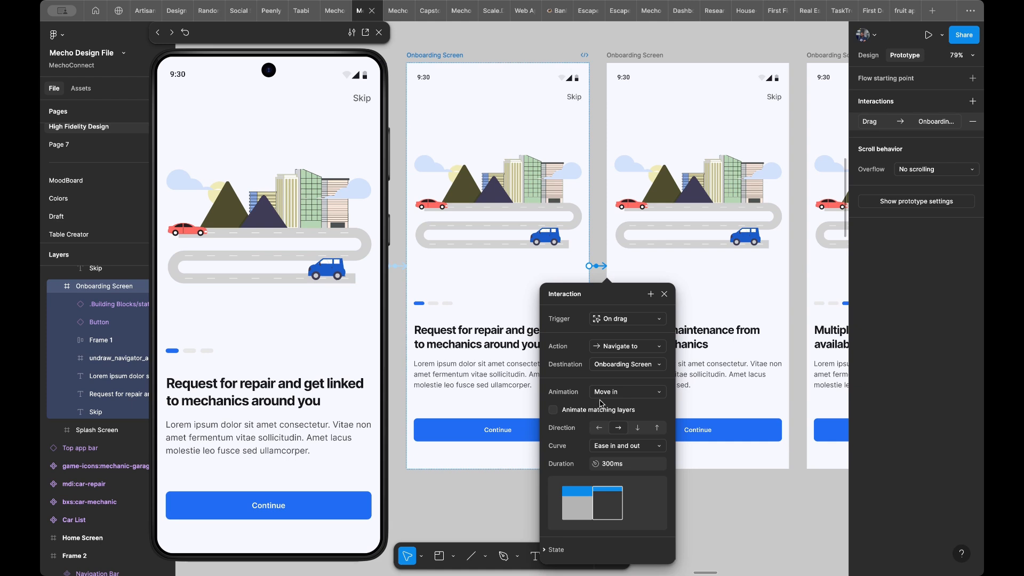
click(627, 397)
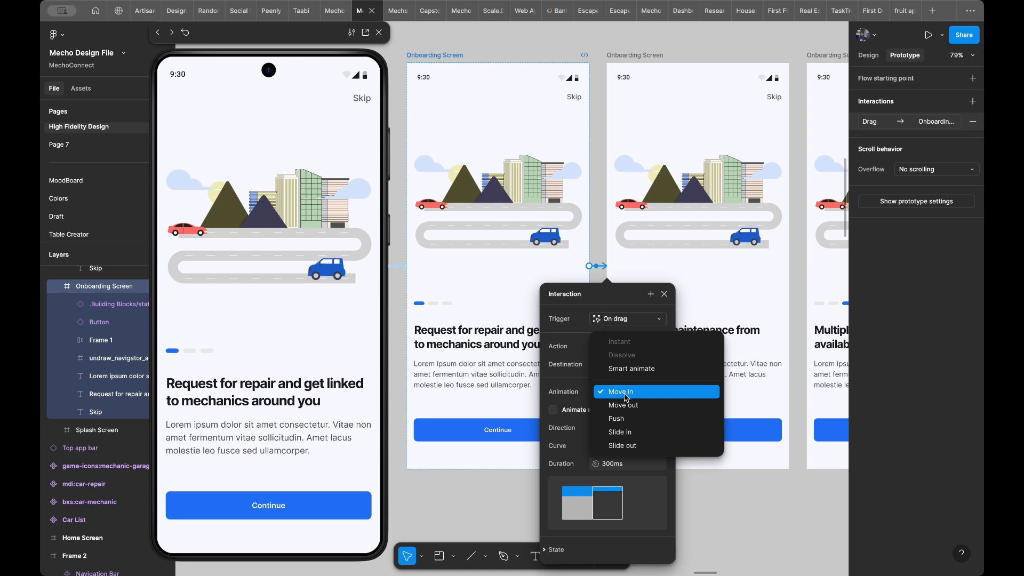
click(562, 392)
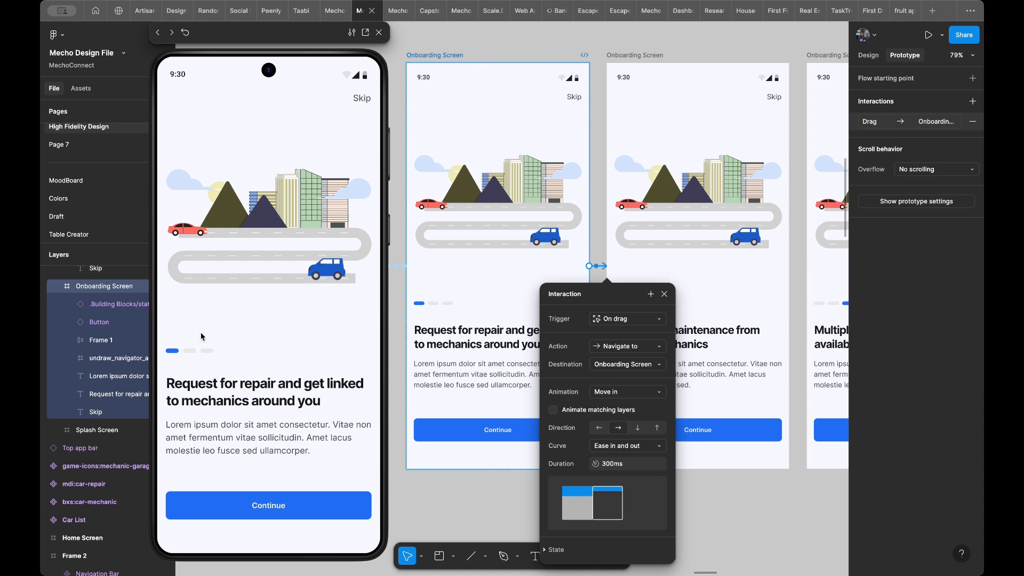
- Test the drag transition in the preview by swiping the first onboarding screen in both directions
drag(297, 374, 189, 388)
key(r)
drag(196, 397, 274, 403)
drag(366, 380, 270, 376)
drag(169, 384, 301, 399)
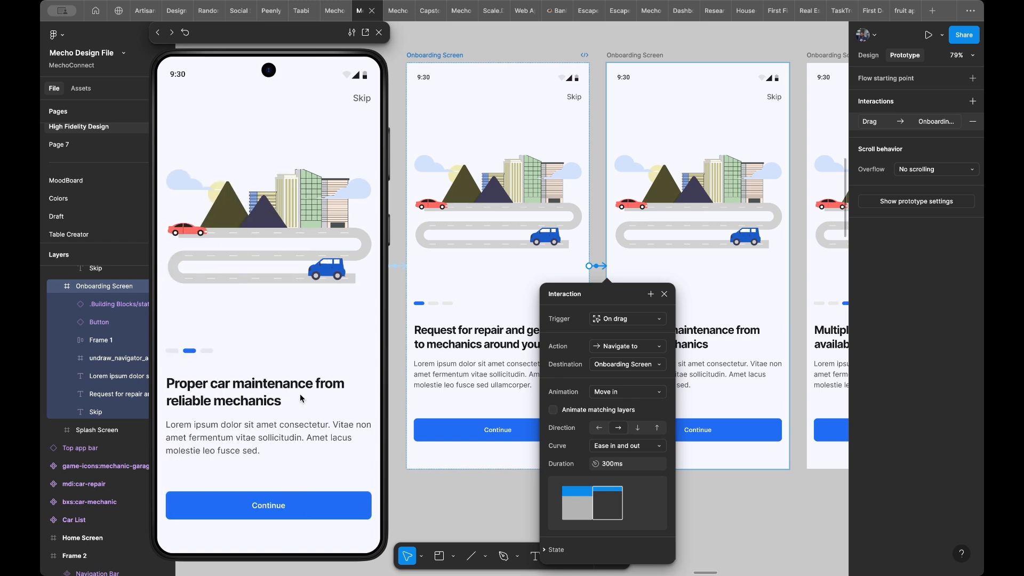
- Set the direction of the first Onboarding Screen's Move in animation to left
key(Left)
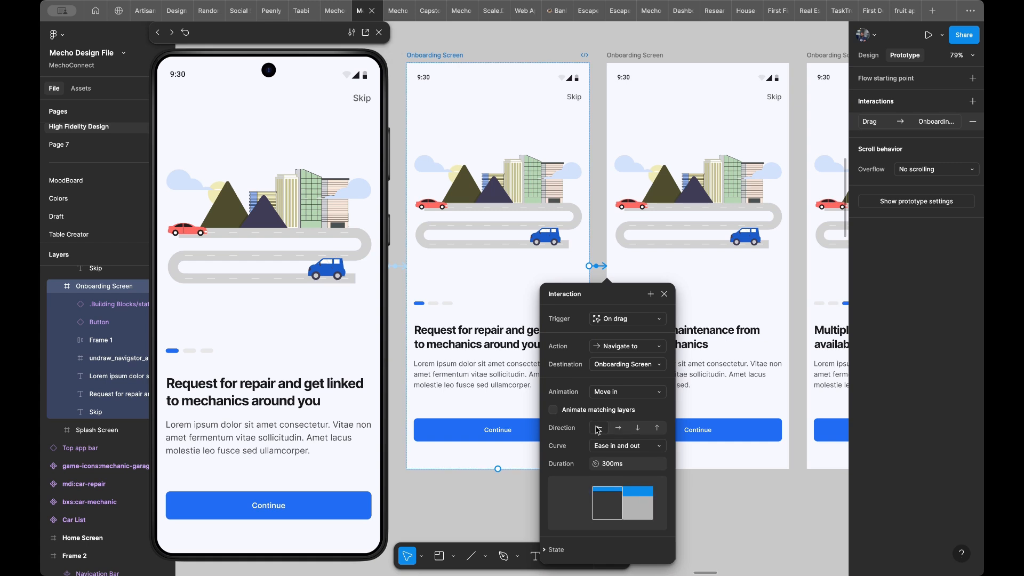
- Test the left-direction Move in animation by swiping the first onboarding screen partway and back in the preview
click(599, 429)
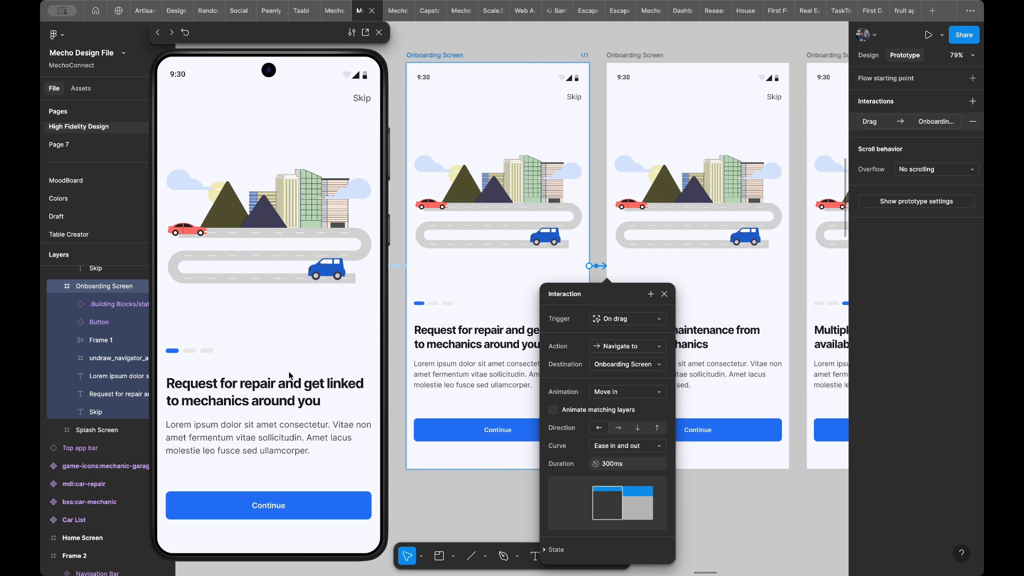
drag(347, 373, 249, 378)
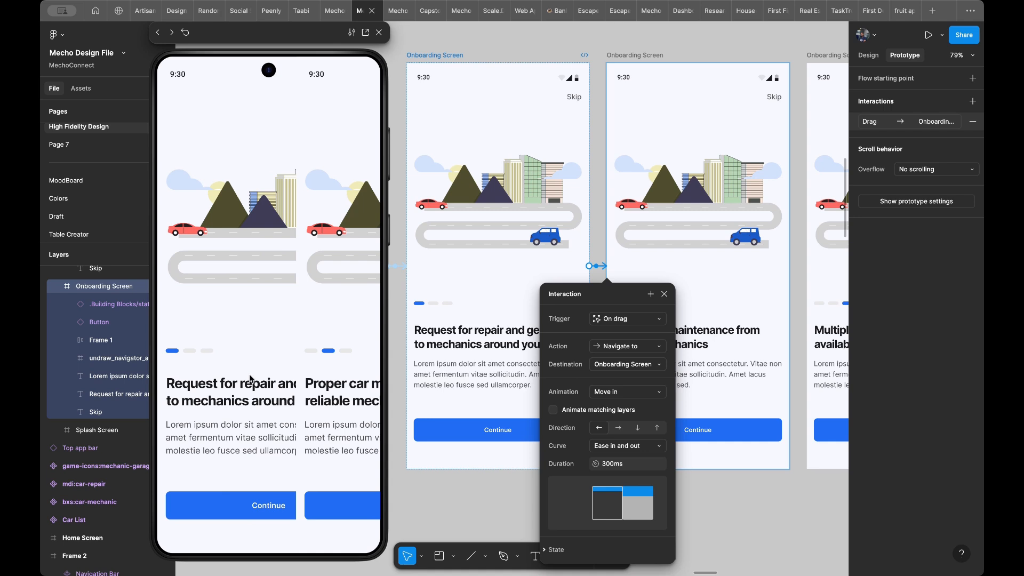
drag(250, 379, 236, 406)
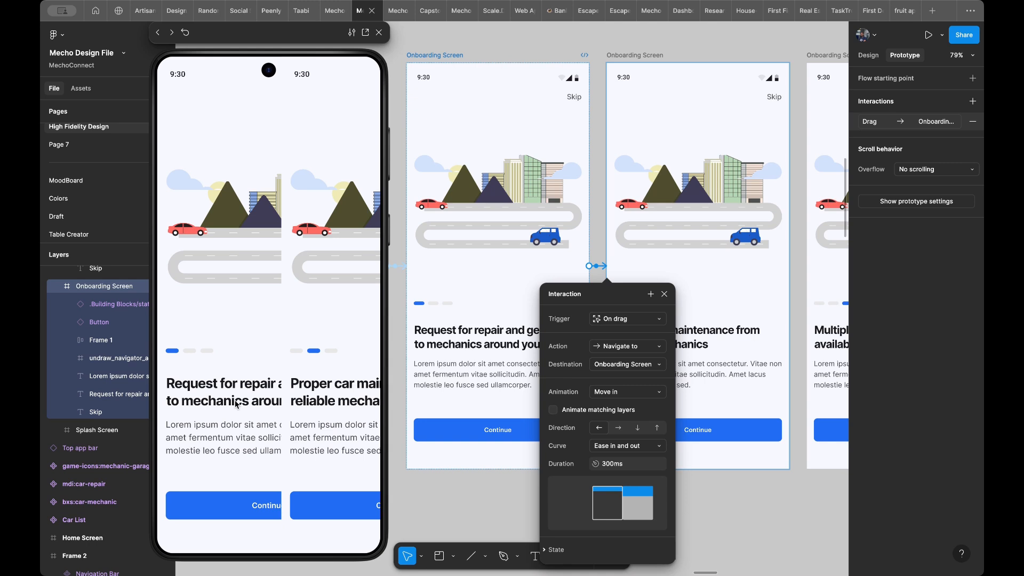
drag(236, 405, 249, 404)
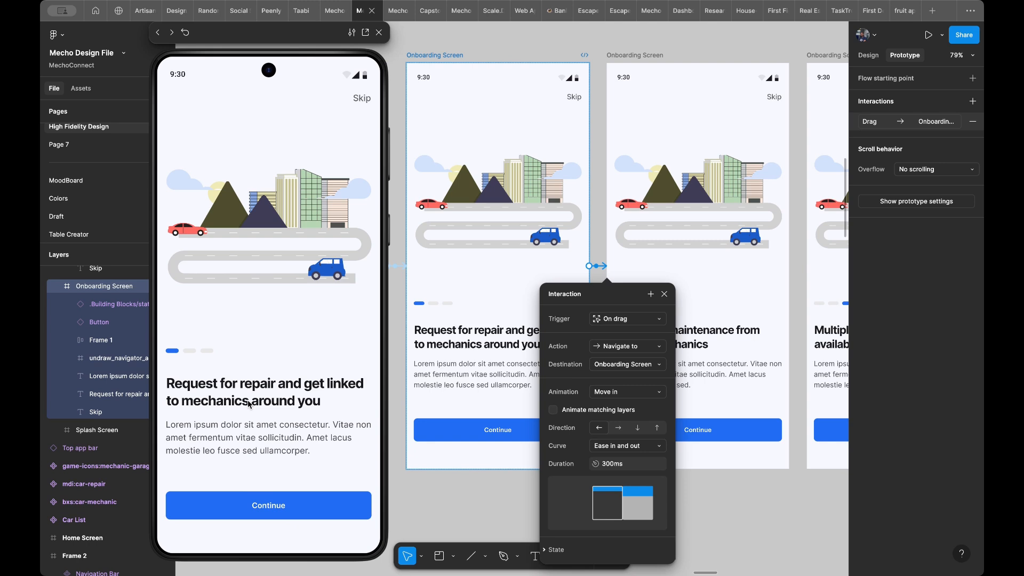
- Enable Animate matching layers for the first Onboarding Screen's drag interaction and test swiping to the second screen in the preview
click(553, 410)
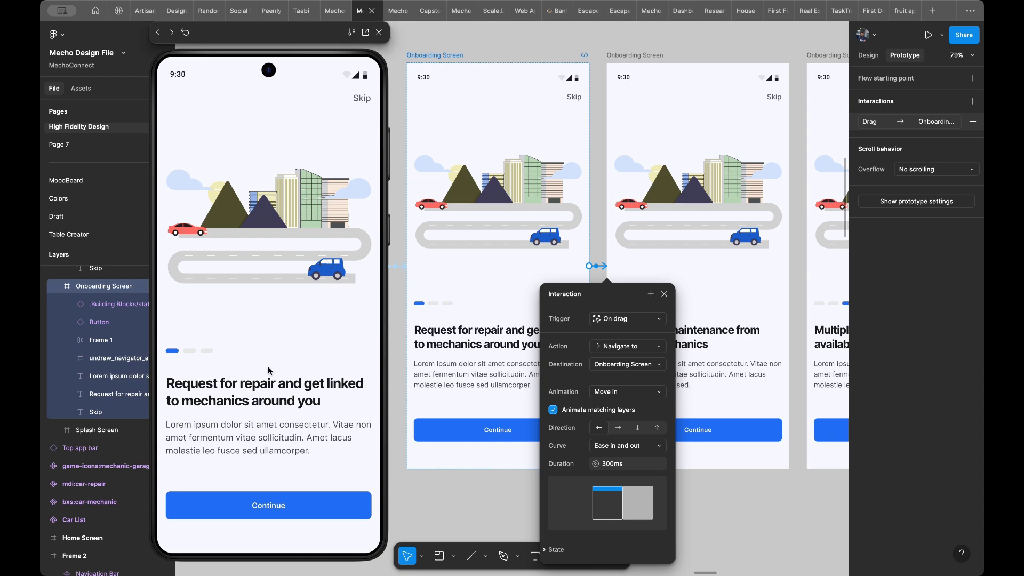
drag(357, 341, 298, 377)
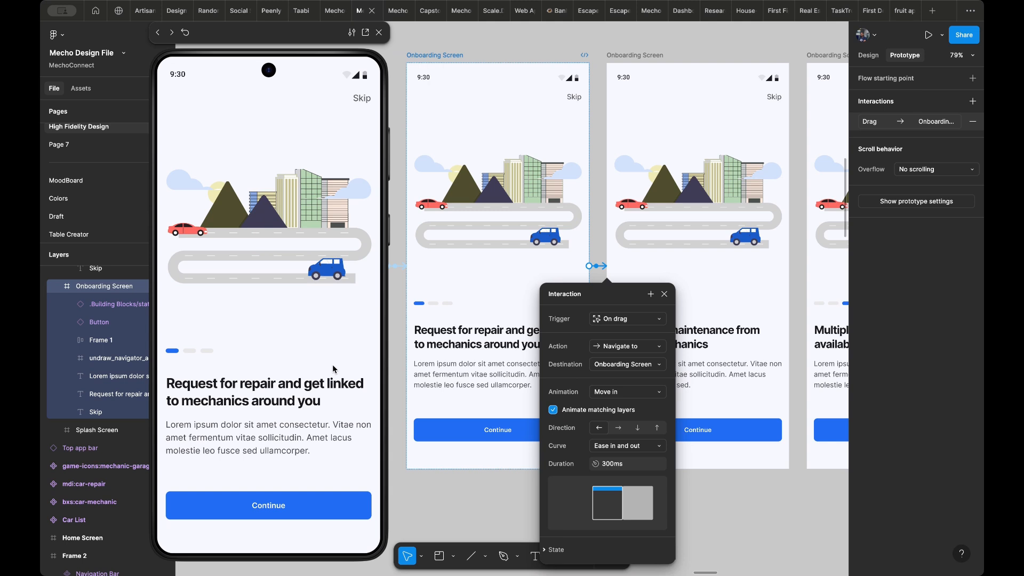
drag(307, 346, 271, 353)
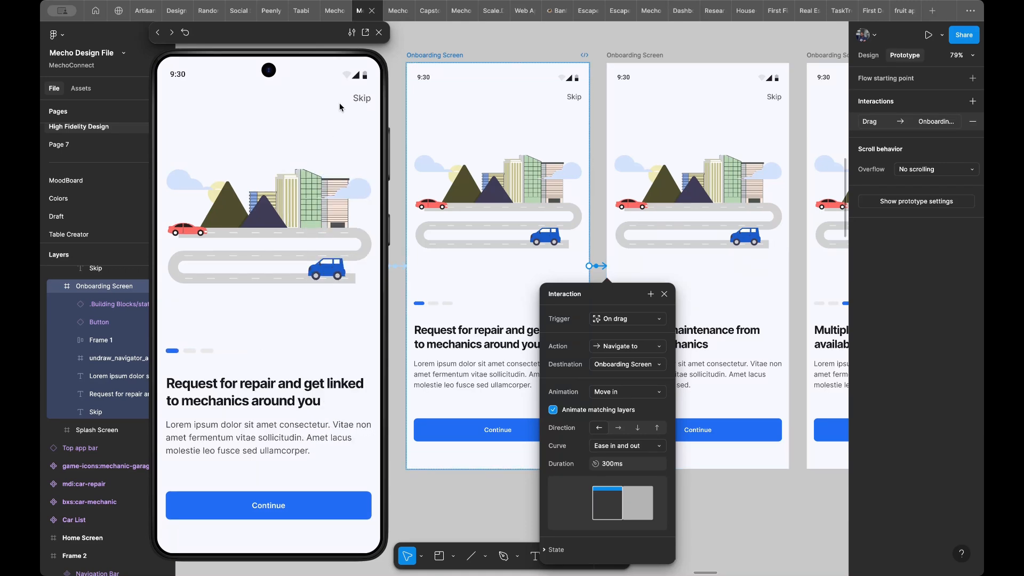
drag(356, 358, 165, 351)
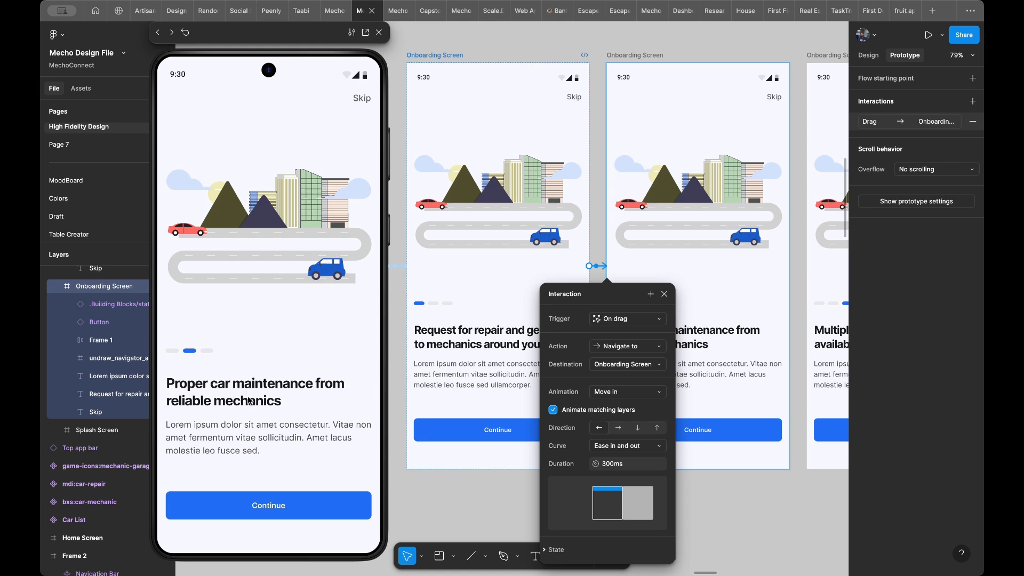
- Compare the heading and body text layers of the first and second Onboarding Screens
click(476, 333)
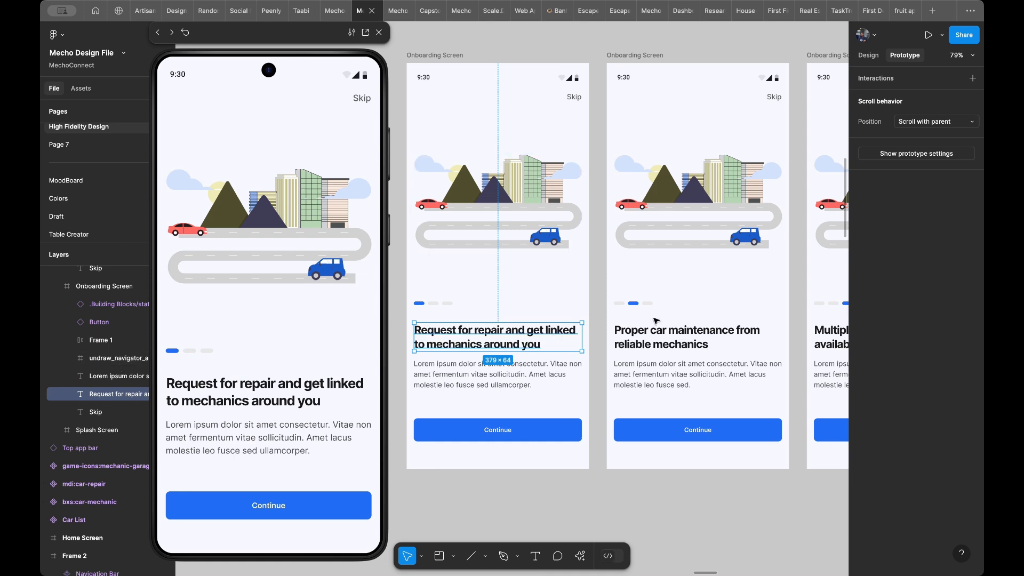
click(693, 335)
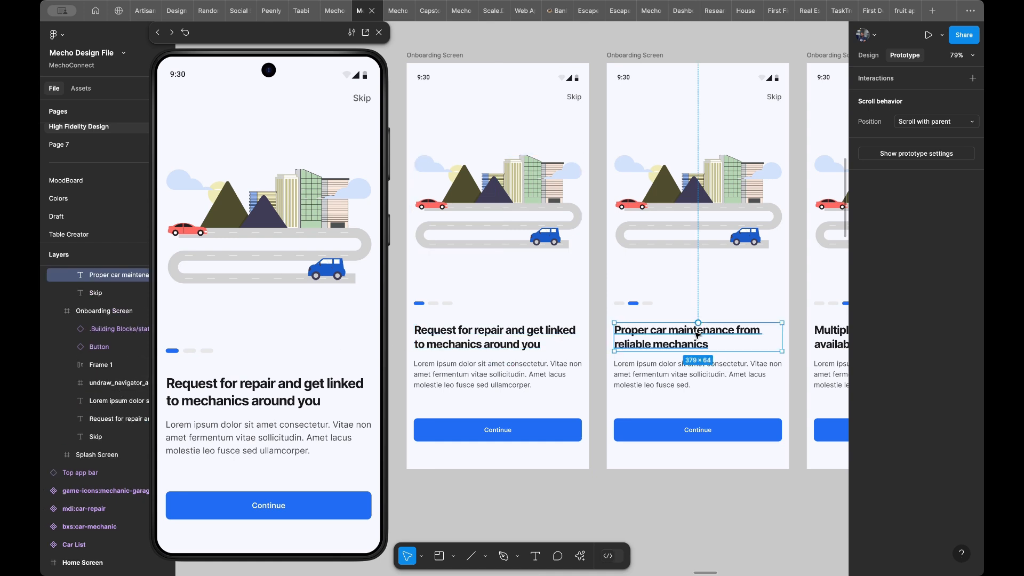
click(558, 365)
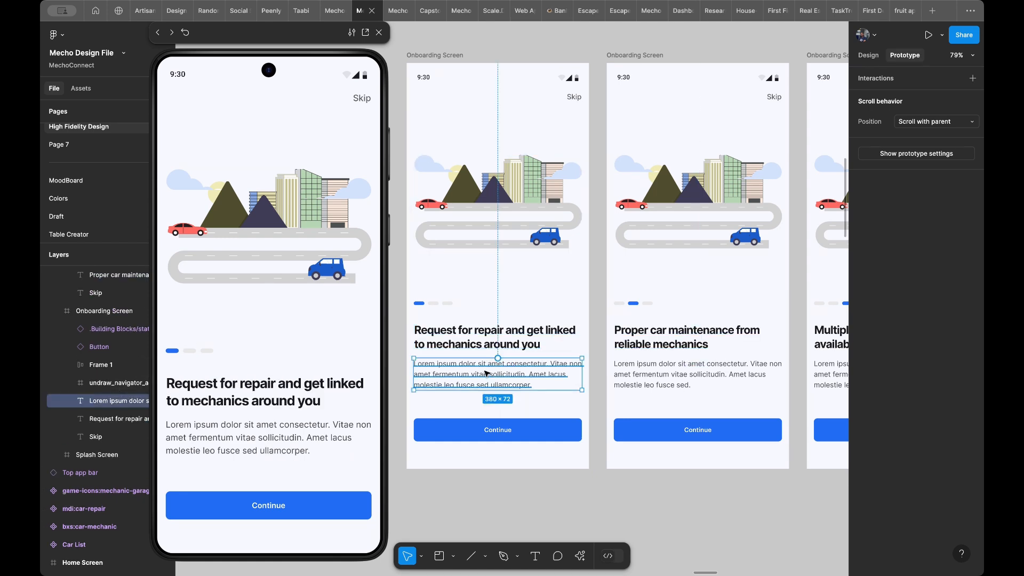
click(650, 368)
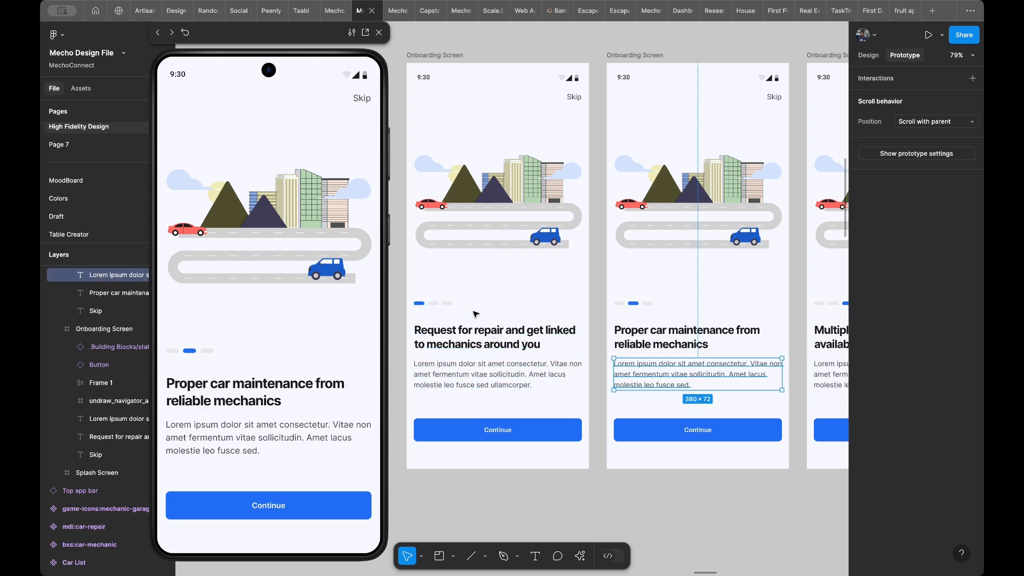
click(605, 288)
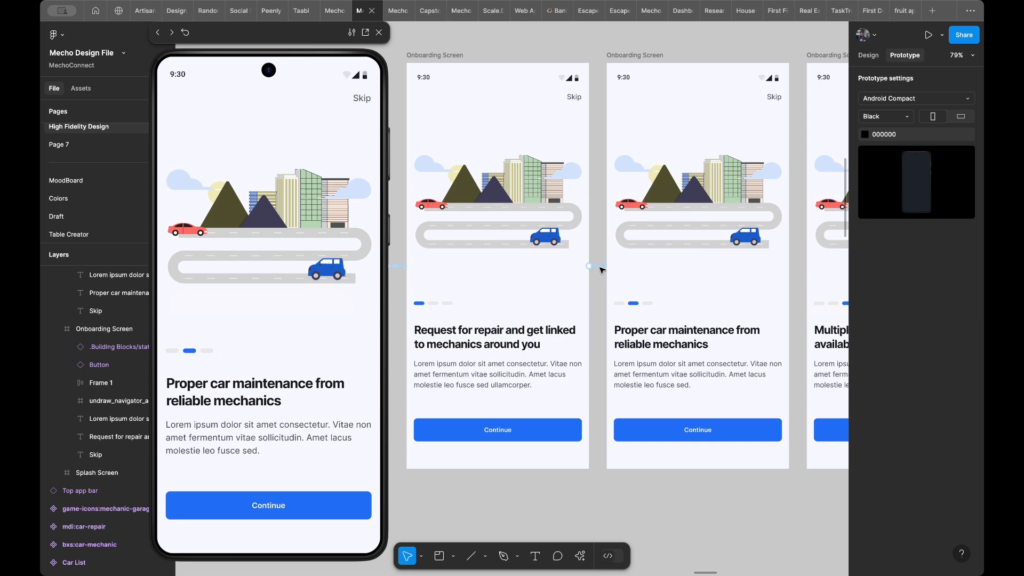
- Try the Move out animation on the first Onboarding Screen's drag interaction and swipe the screen in the preview
click(599, 267)
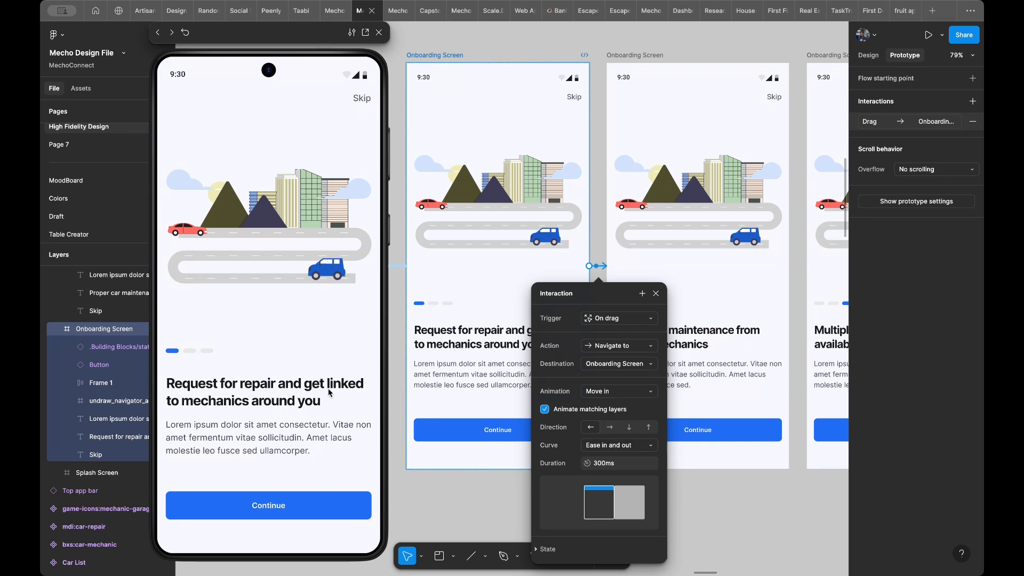
drag(327, 393, 287, 400)
click(622, 391)
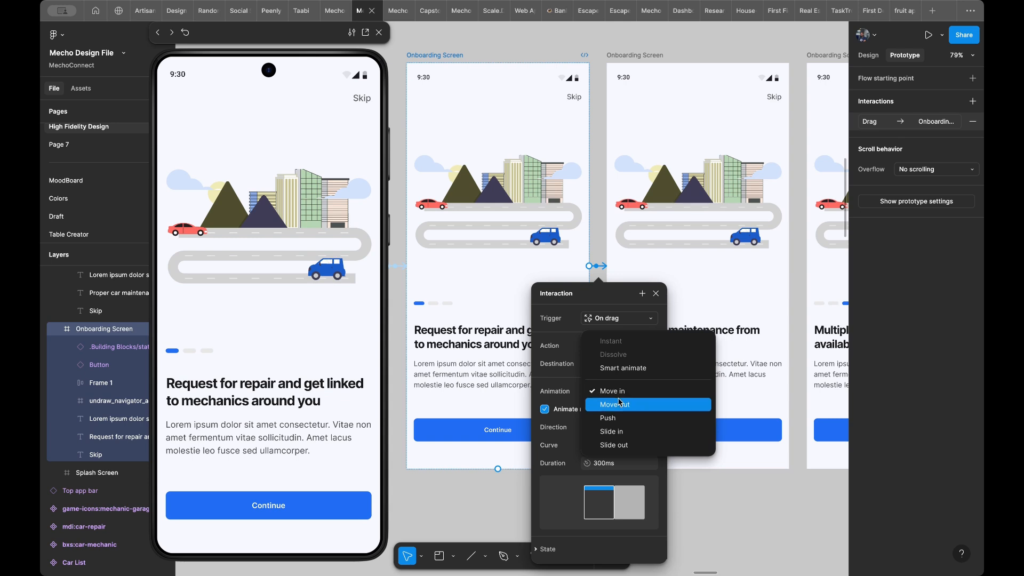
click(620, 404)
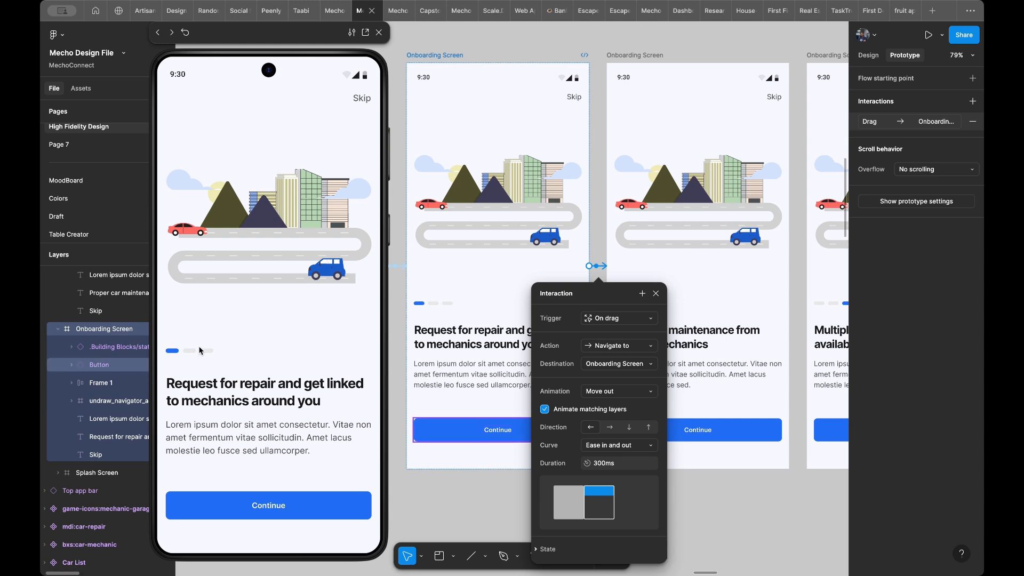
drag(350, 364, 285, 386)
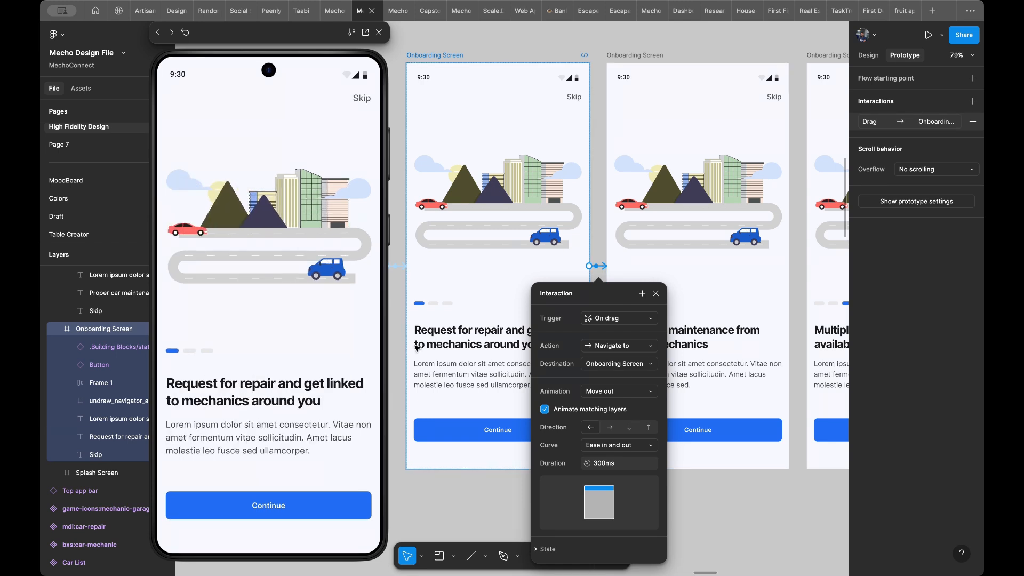
- Try the Slide in animation on the first Onboarding Screen's drag interaction and test the swipe in the preview
click(615, 388)
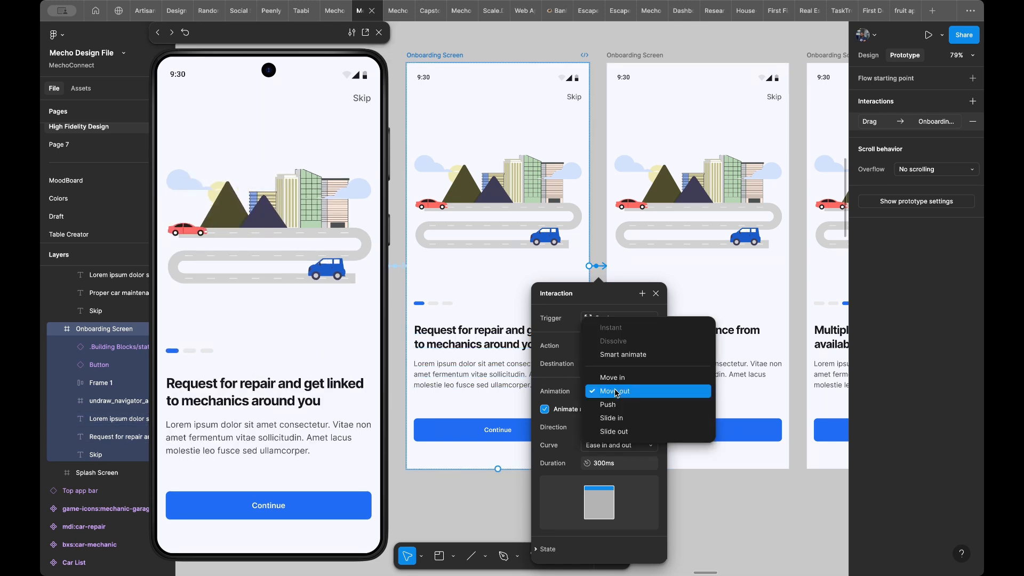
click(618, 419)
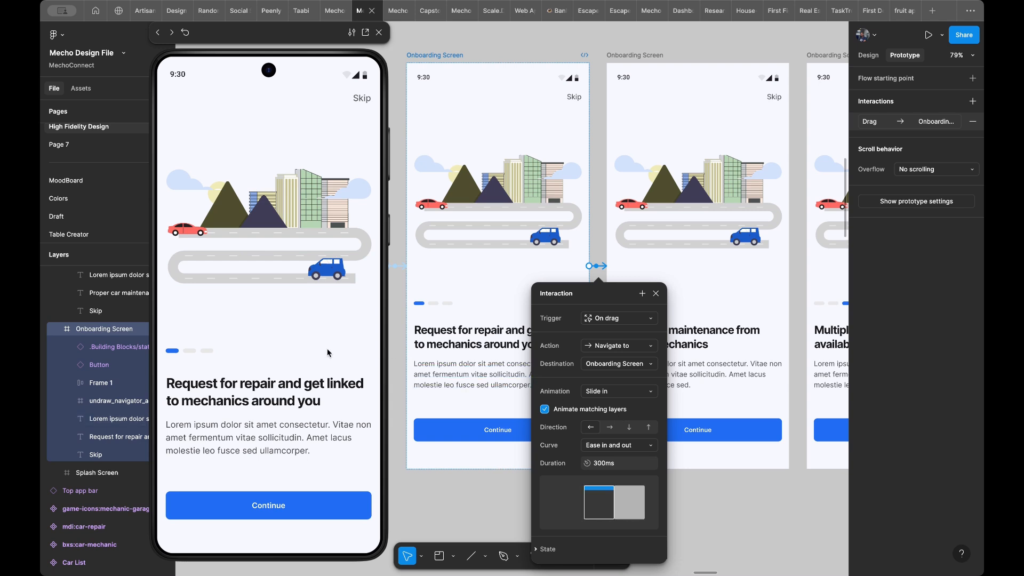
drag(363, 350, 304, 357)
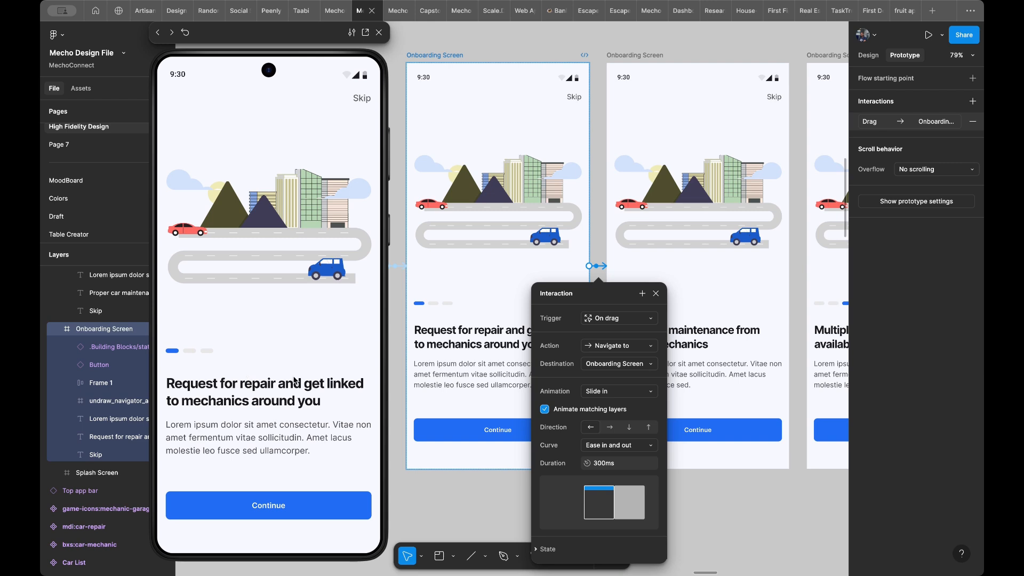
drag(347, 340, 251, 347)
- Set the first Onboarding Screen's drag animation to Push and test swiping to the second screen repeatedly in the preview
click(609, 391)
click(611, 379)
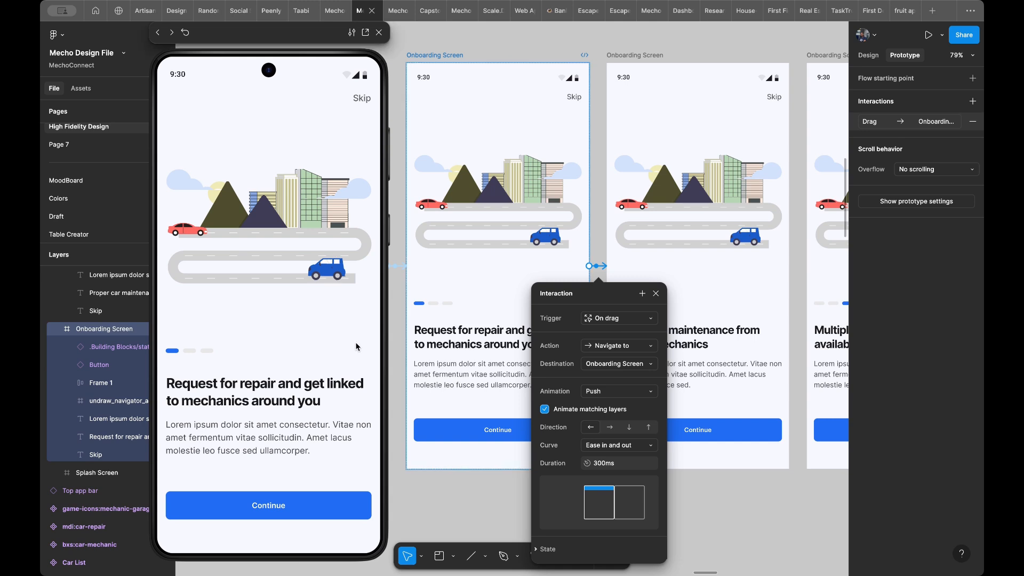
drag(349, 342, 169, 339)
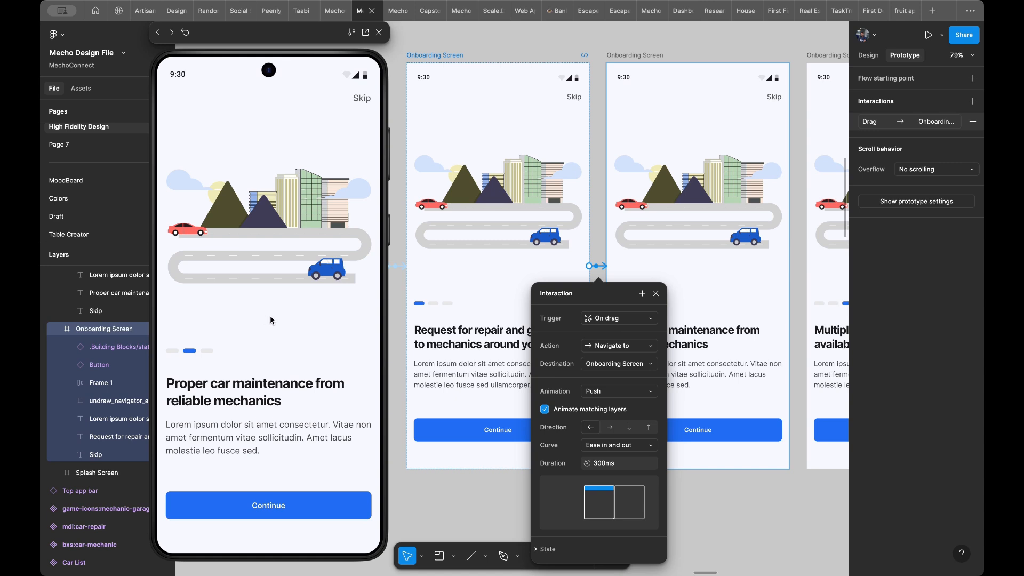
key(Left)
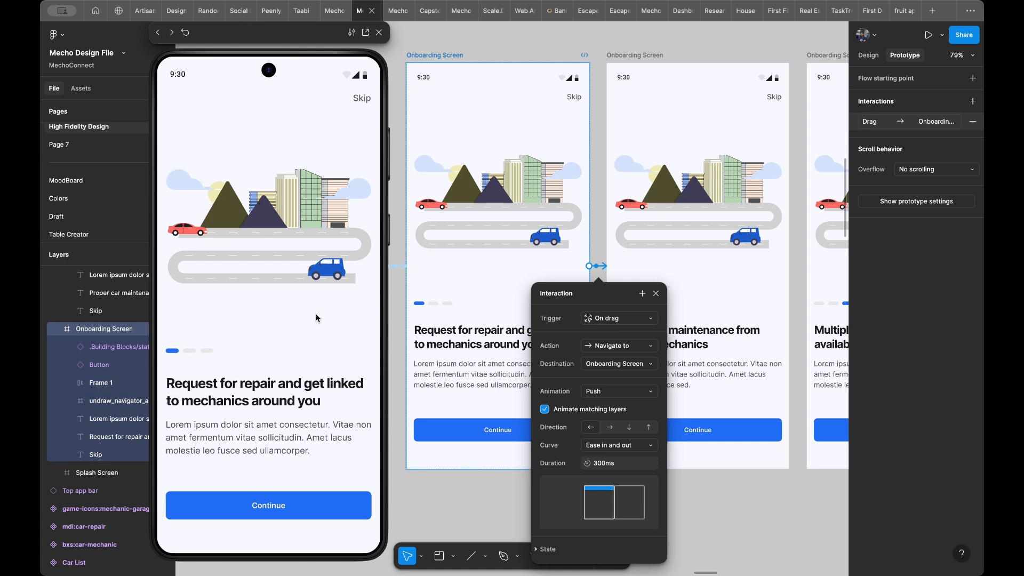
drag(342, 322, 138, 329)
key(Left)
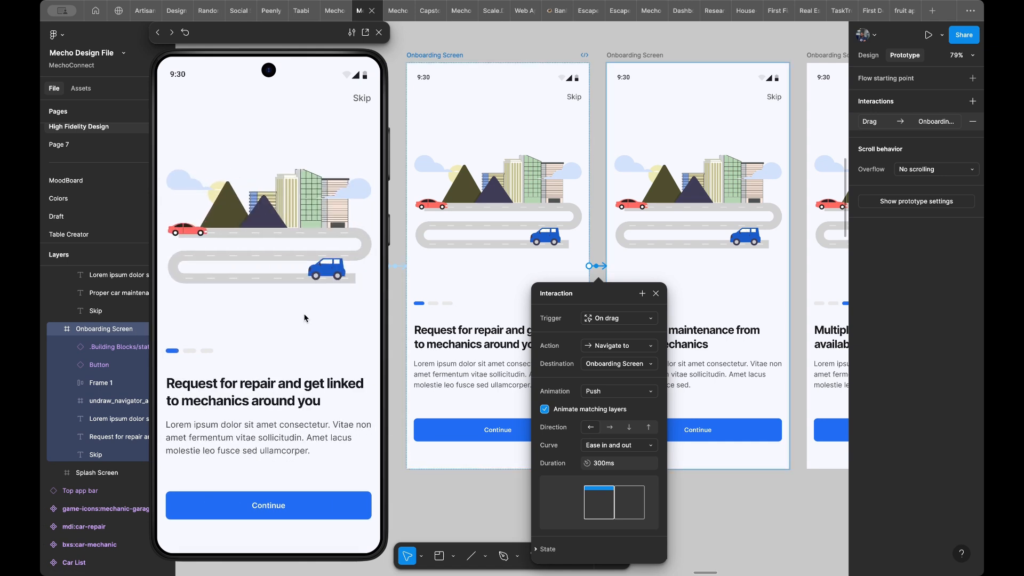
drag(305, 318, 211, 315)
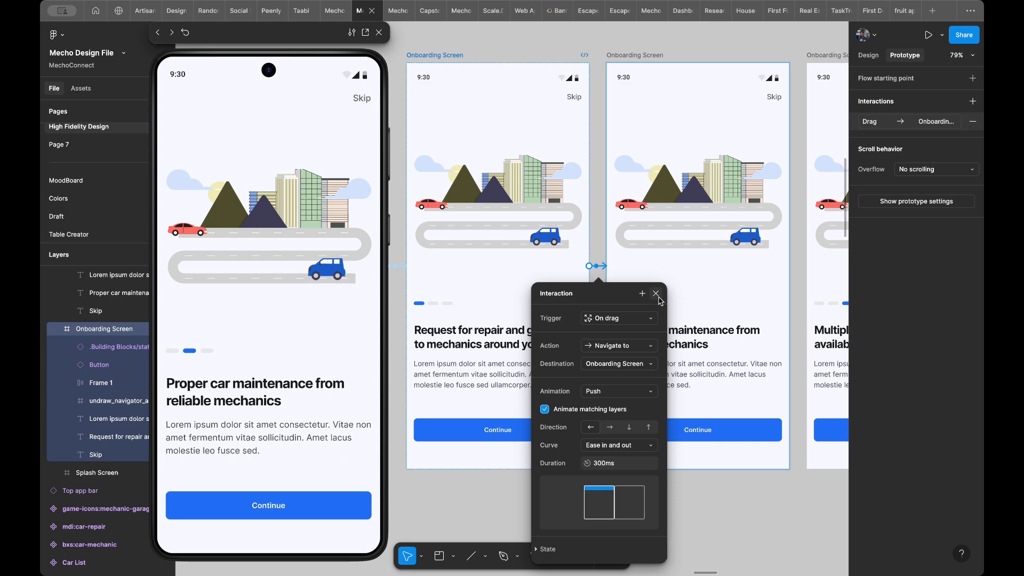
- Connect the second Onboarding Screen to the third with an On drag trigger and test the swipe in the preview
scroll(640, 301, right, 3)
scroll(612, 289, right, 2)
scroll(612, 289, down, 1)
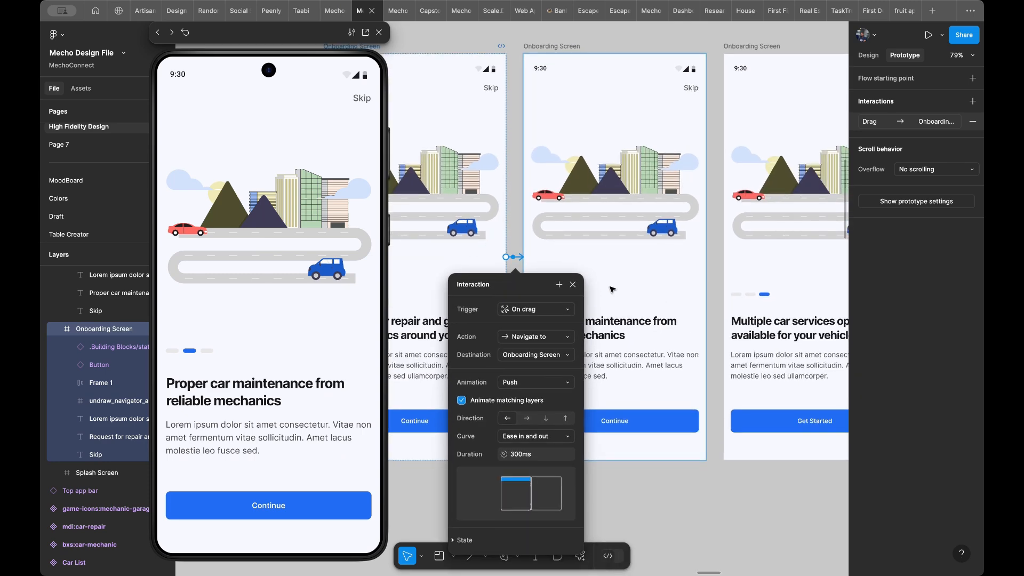
scroll(642, 250, up, 2)
scroll(643, 249, right, 1)
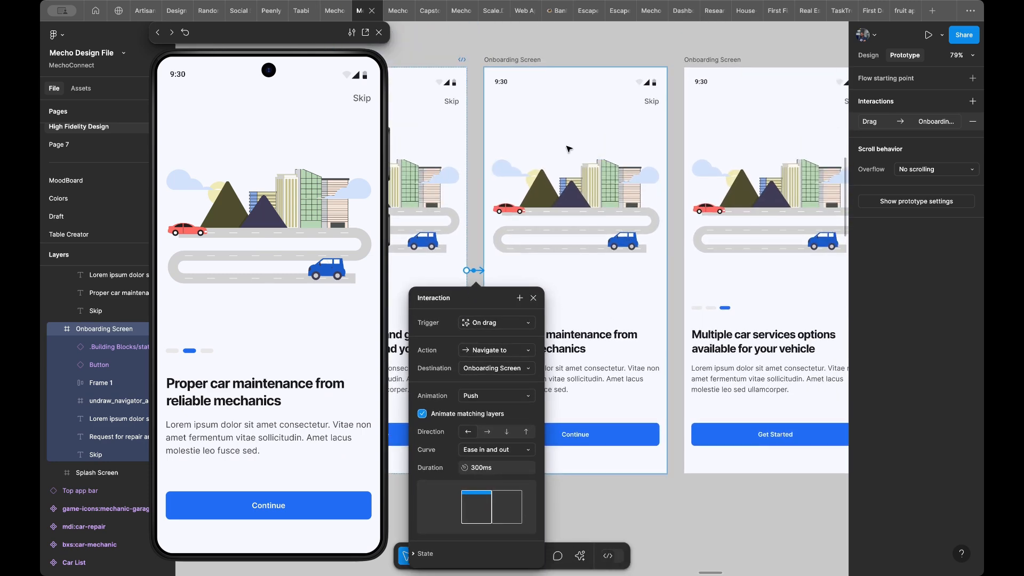
click(515, 61)
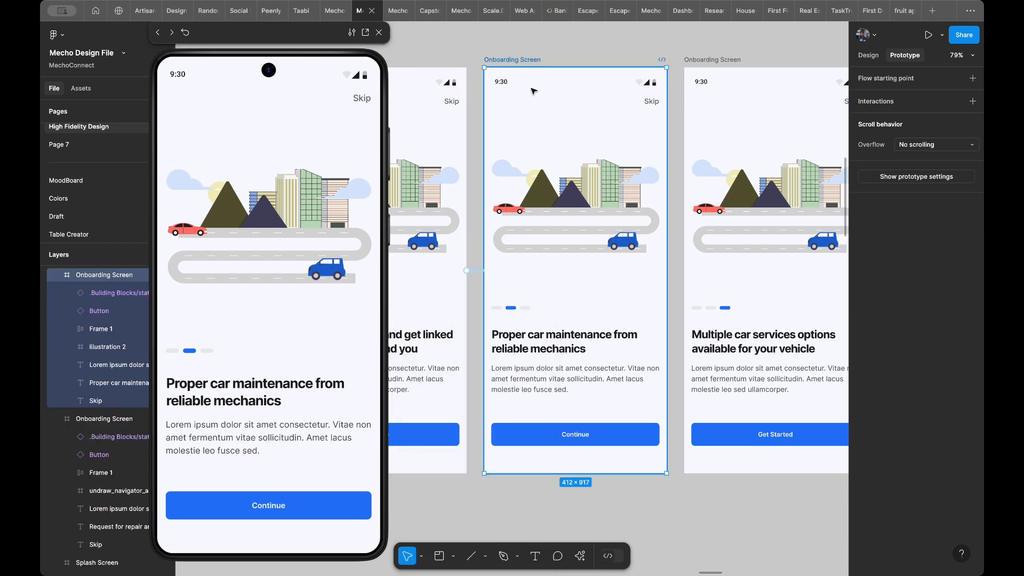
scroll(626, 226, right, 5)
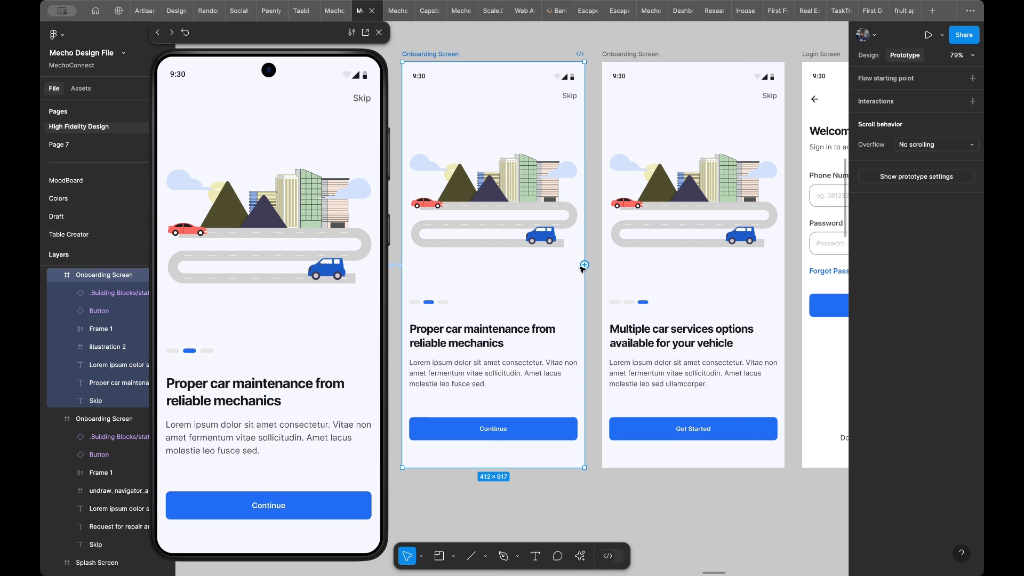
drag(584, 265, 615, 277)
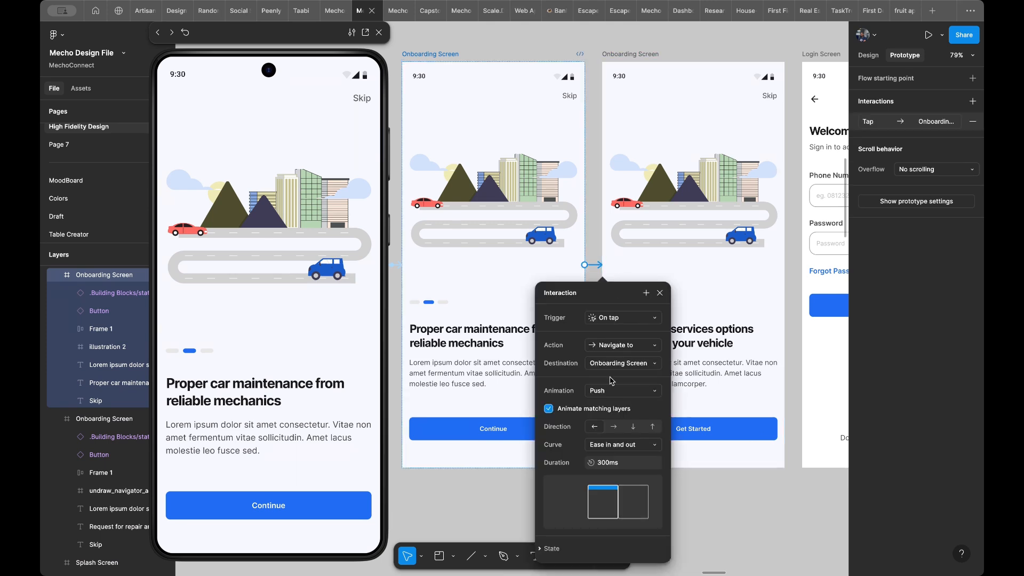
click(613, 322)
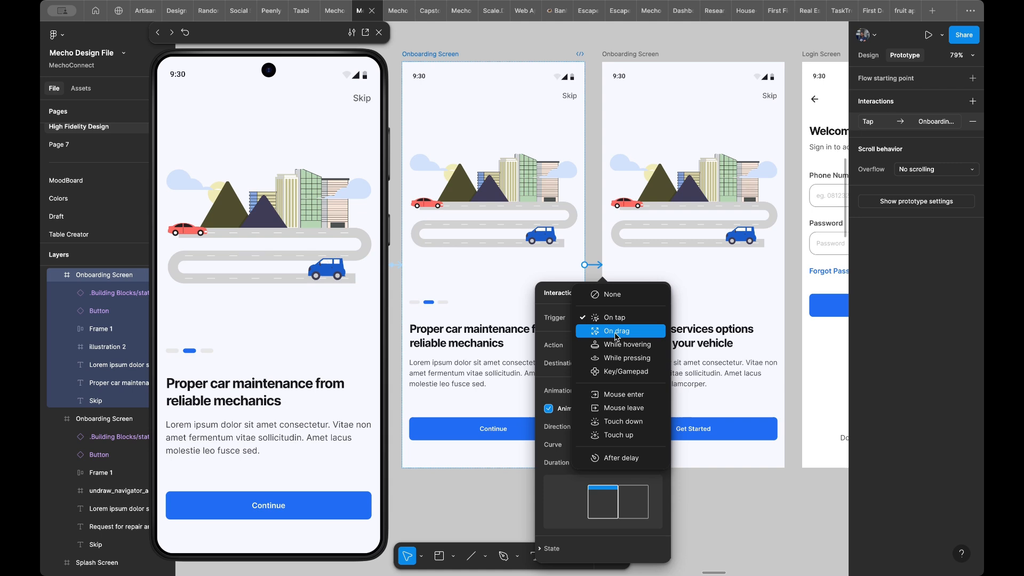
click(616, 333)
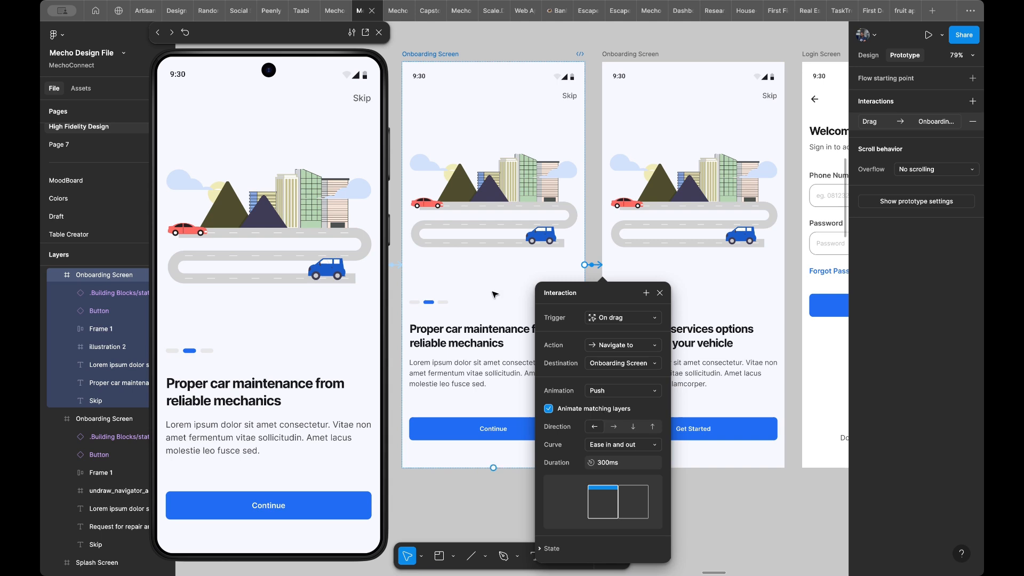
drag(360, 367, 279, 366)
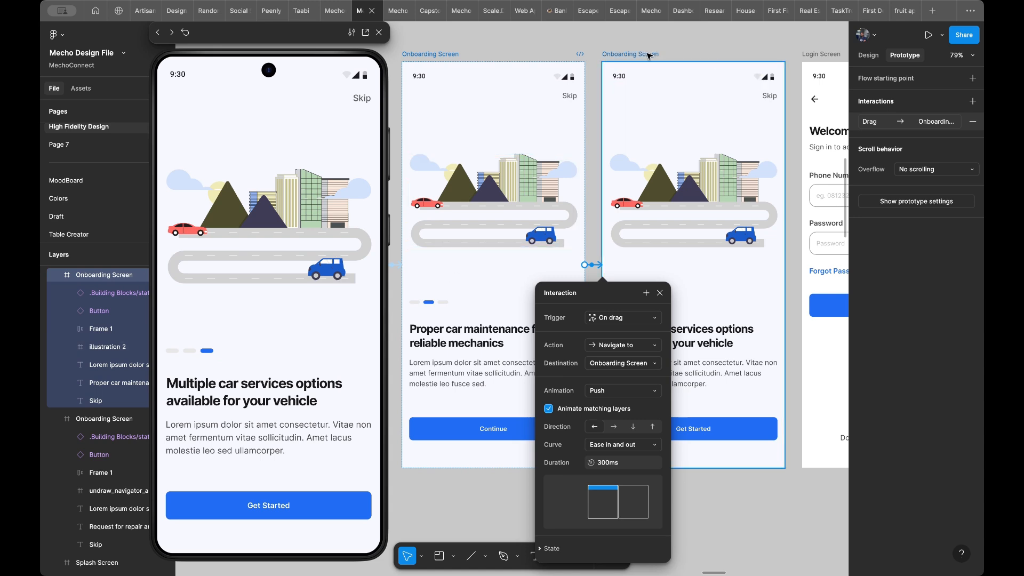
- Connect the third Onboarding Screen back to the second with an On drag trigger and rightward Push, and test the backward swipe in the preview
click(641, 71)
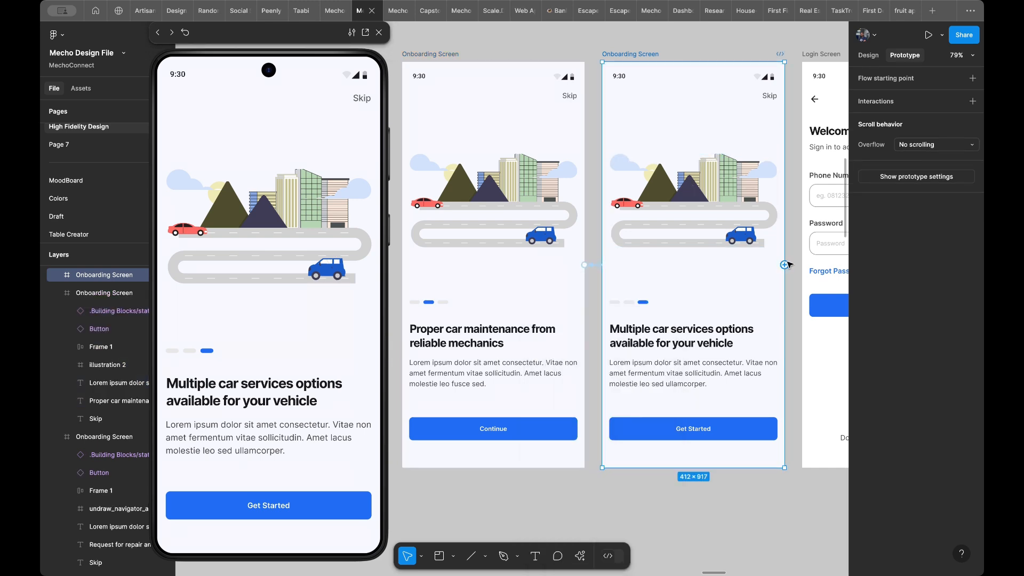
drag(784, 265, 584, 298)
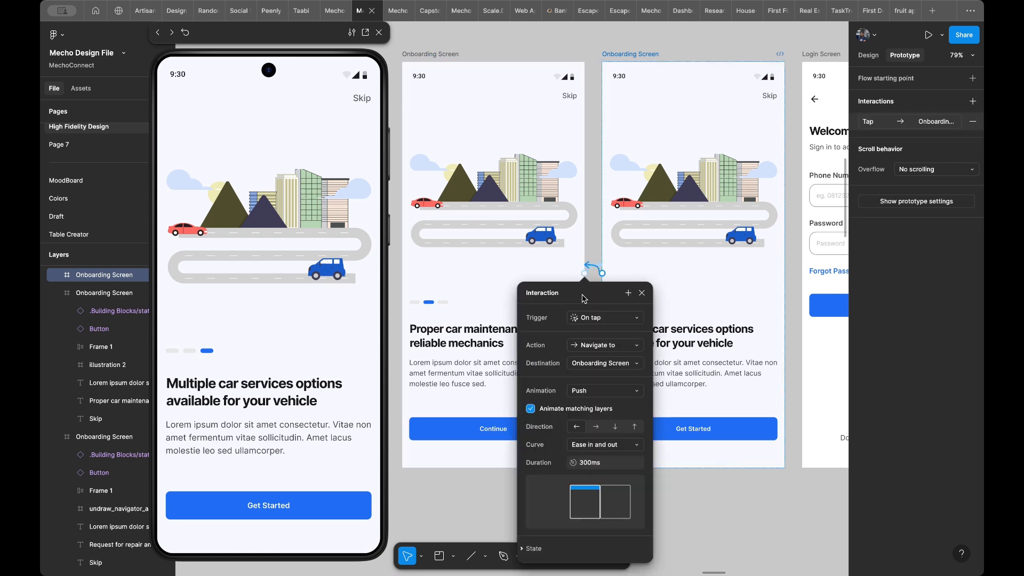
click(597, 319)
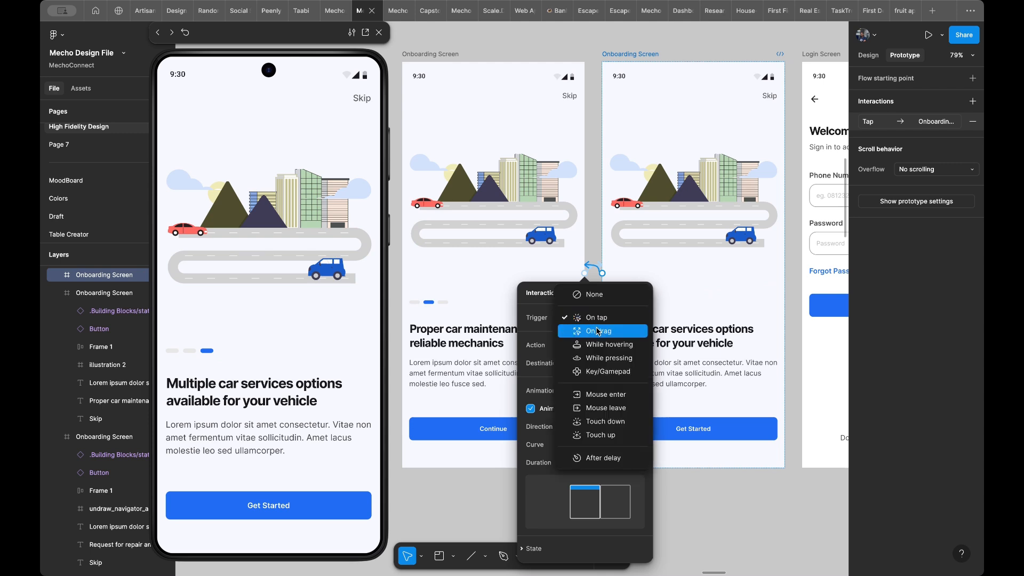
click(598, 330)
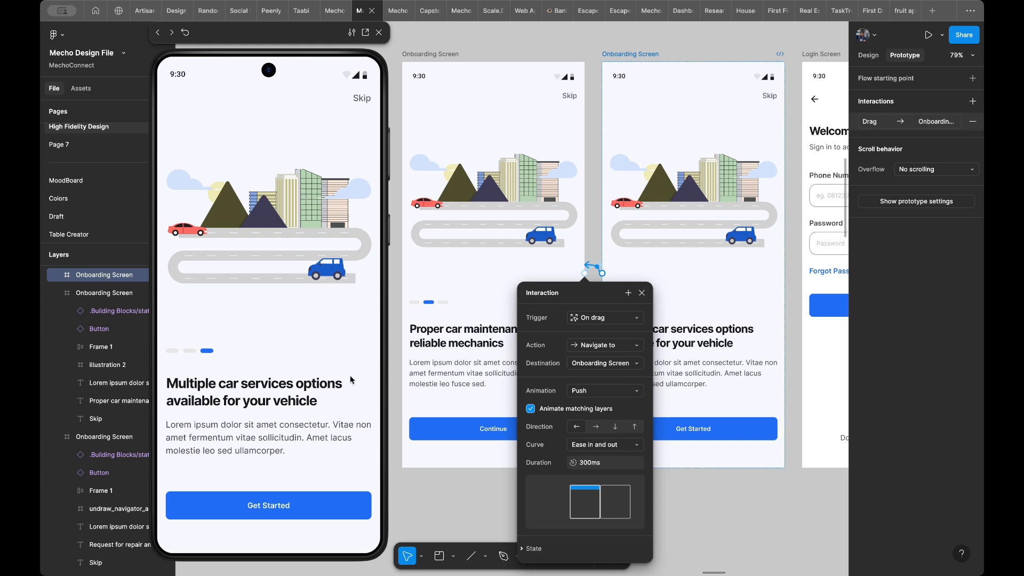
click(596, 428)
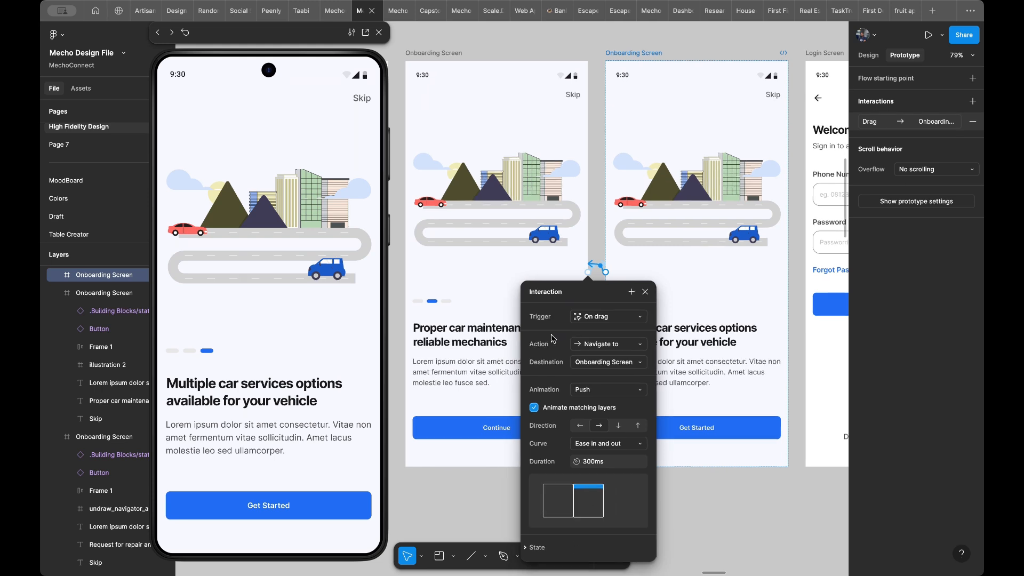
scroll(539, 251, left, 3)
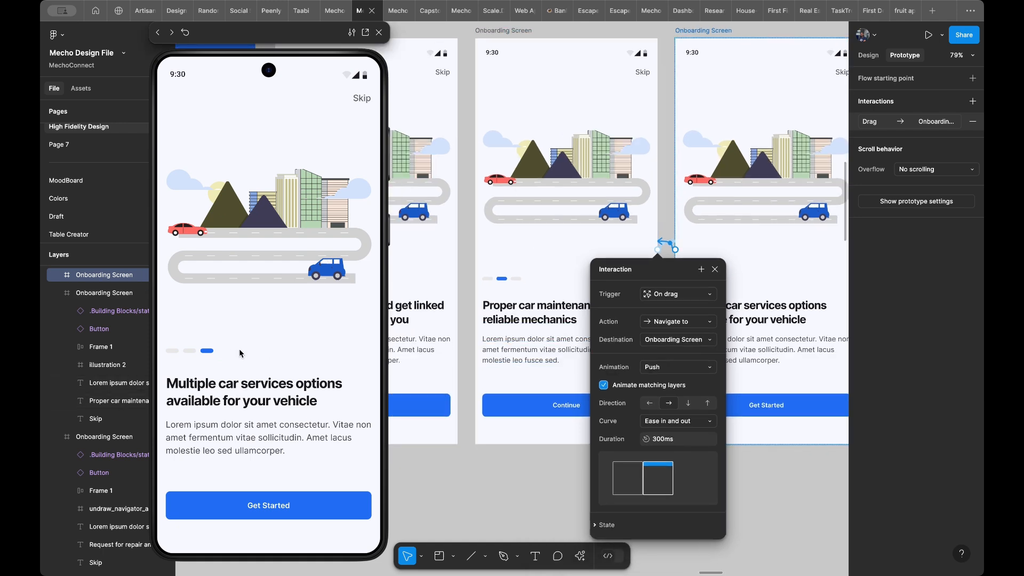
drag(168, 373, 347, 373)
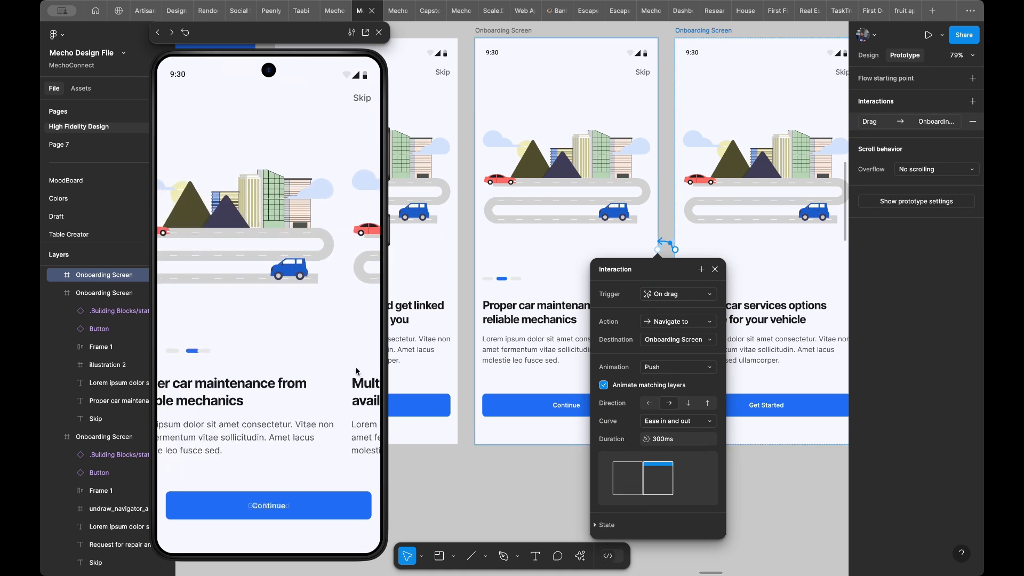
- Connect the second Onboarding Screen back to the first with an On drag trigger and rightward Push, and test swiping in the preview
scroll(533, 186, up, 2)
scroll(533, 185, up, 2)
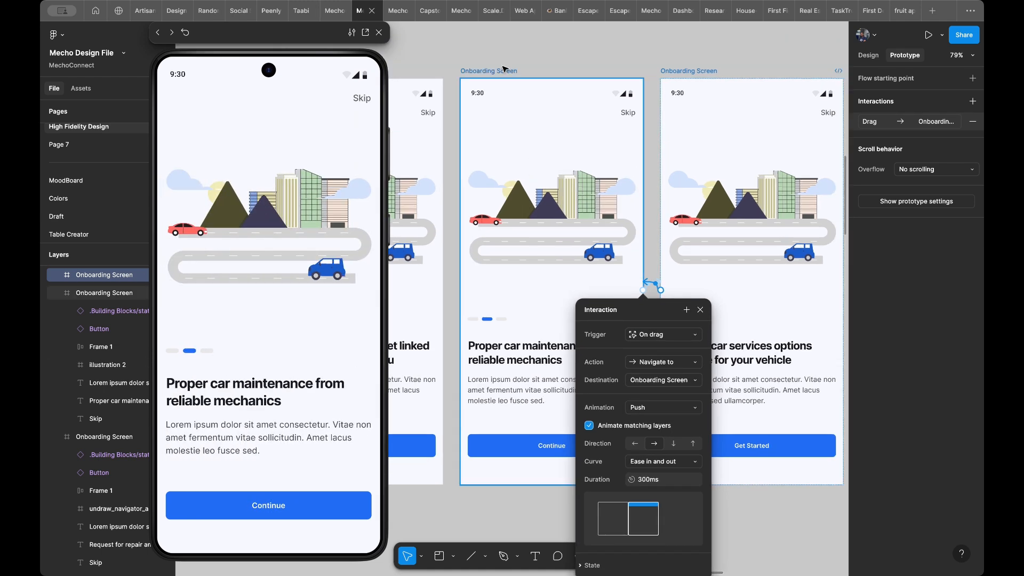
click(486, 76)
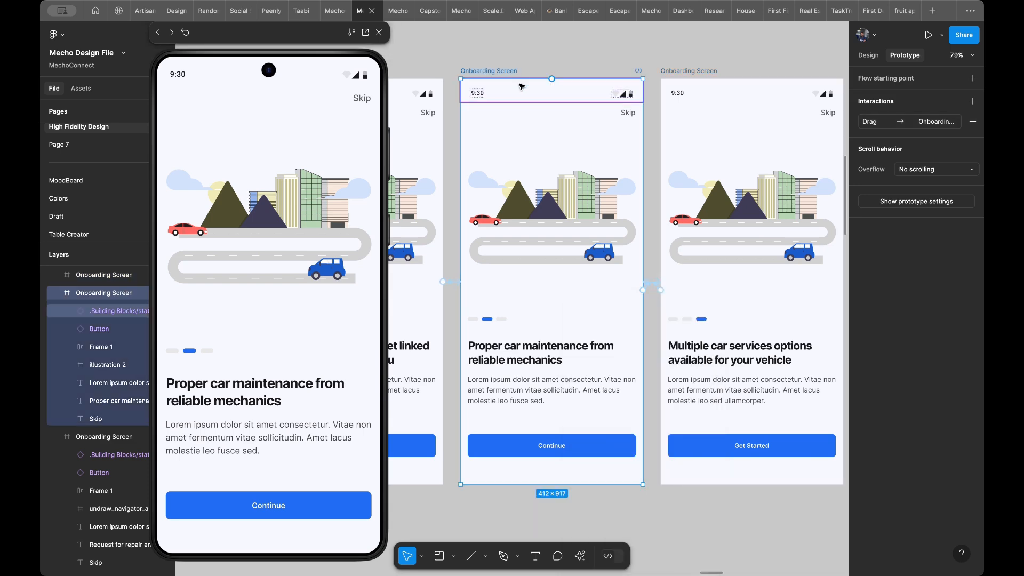
scroll(522, 86, left, 5)
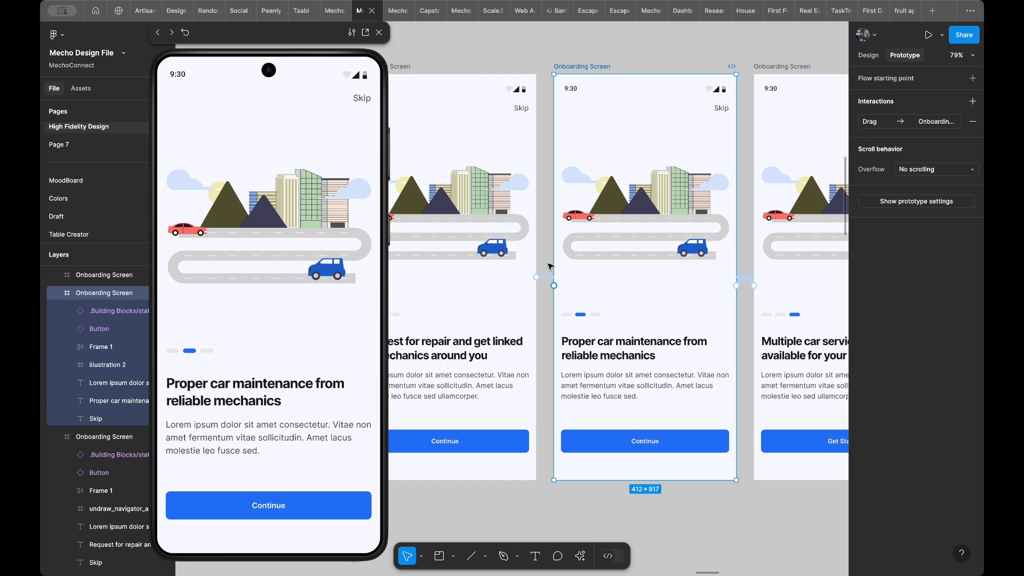
drag(555, 285, 535, 301)
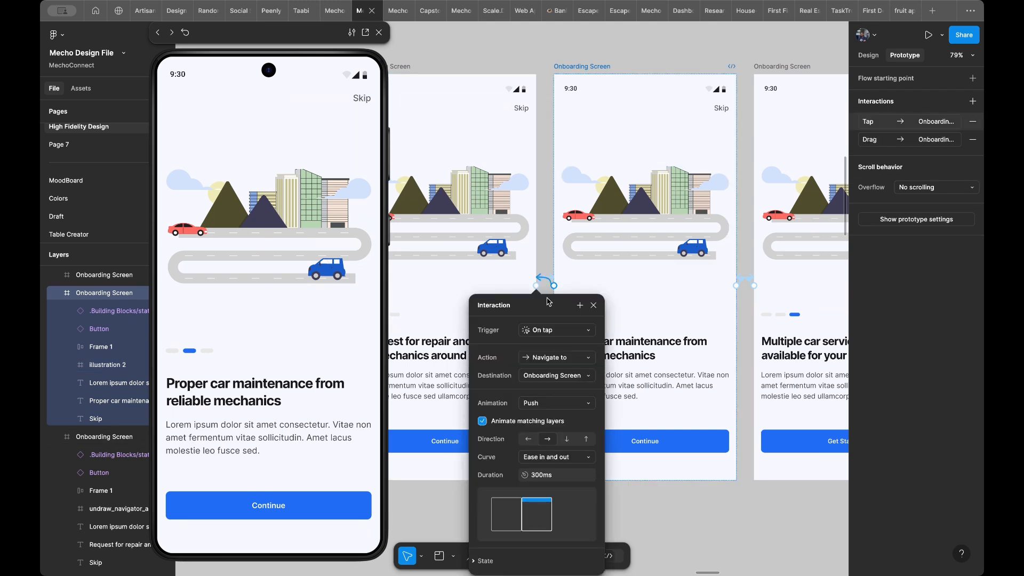
click(562, 330)
click(562, 345)
drag(230, 378, 175, 394)
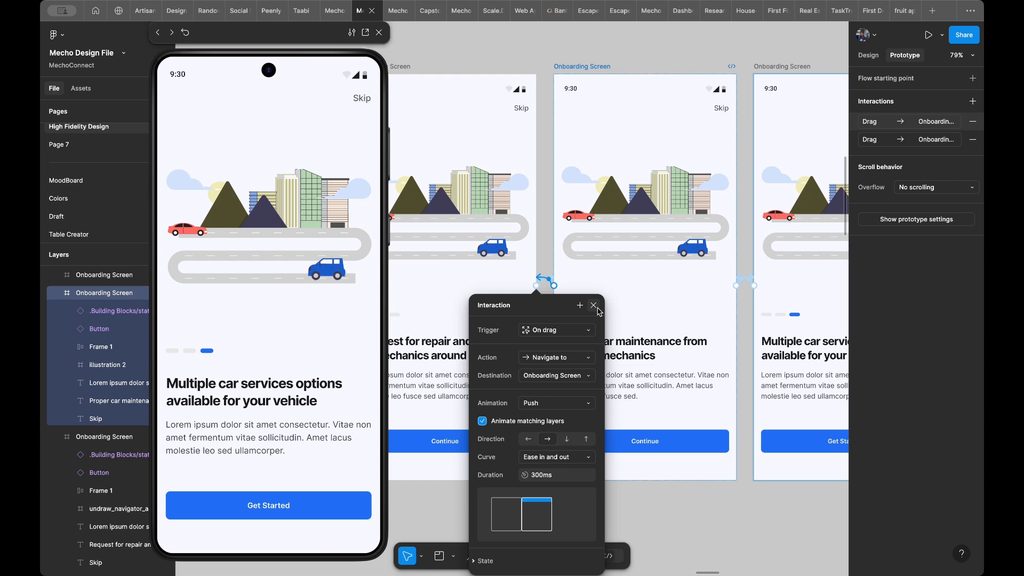
click(593, 305)
- Connect the first Onboarding Screen's Continue button to the second Onboarding Screen with an On tap trigger and Push animation
scroll(592, 331, left, 5)
click(546, 462)
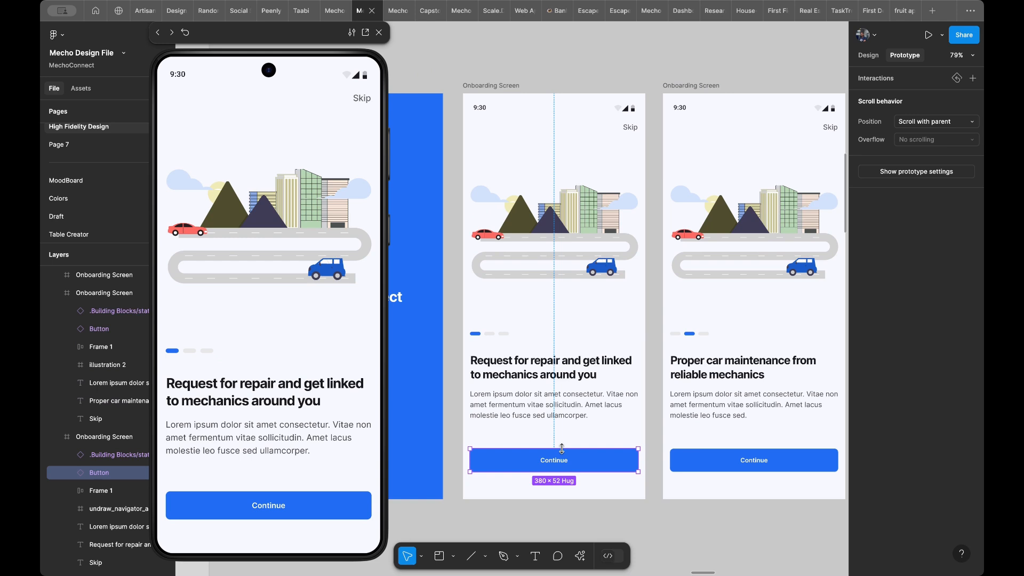
scroll(562, 448, right, 3)
scroll(561, 448, down, 2)
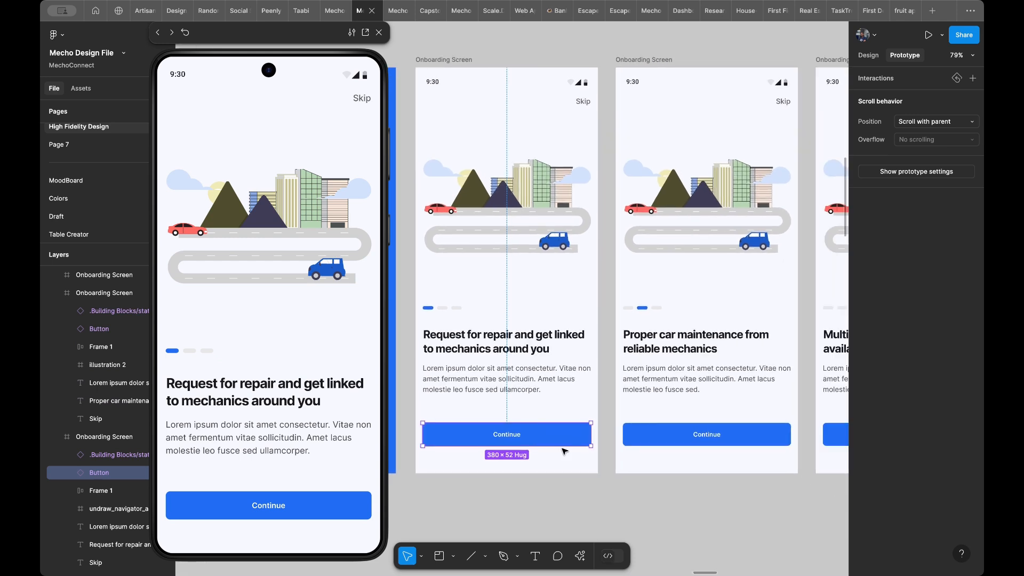
scroll(564, 450, left, 2)
scroll(564, 451, up, 1)
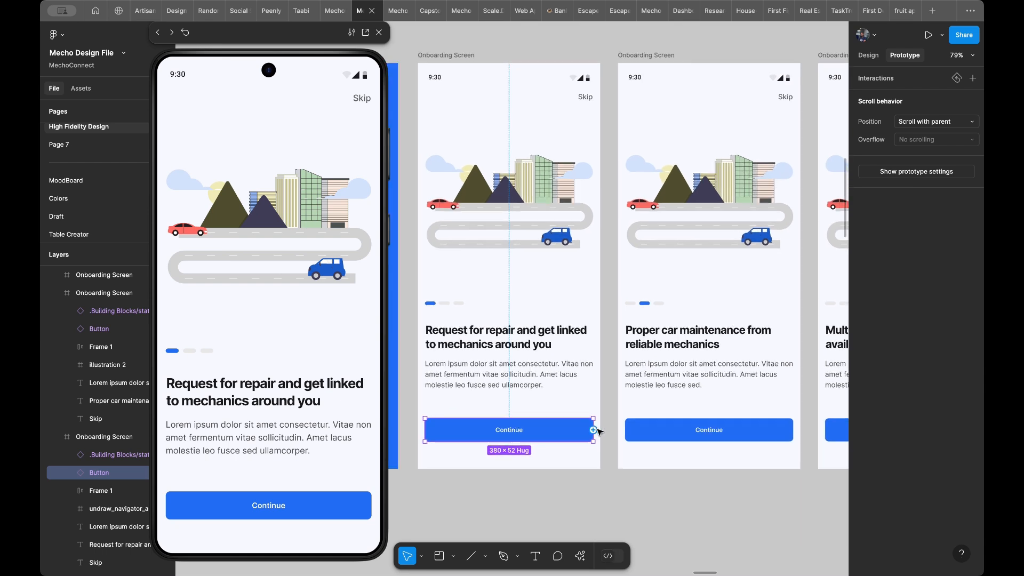
drag(591, 429, 631, 406)
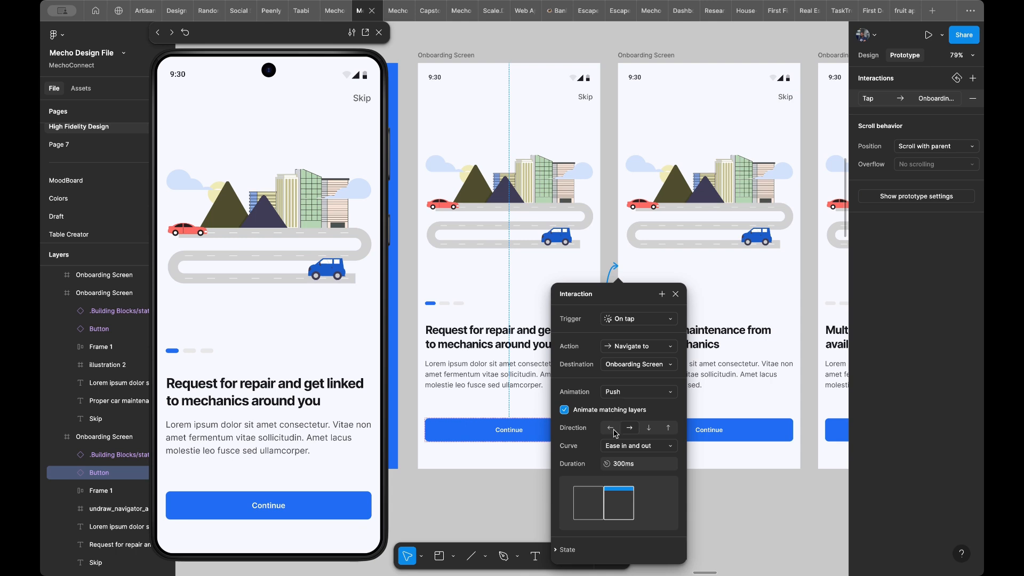
click(629, 427)
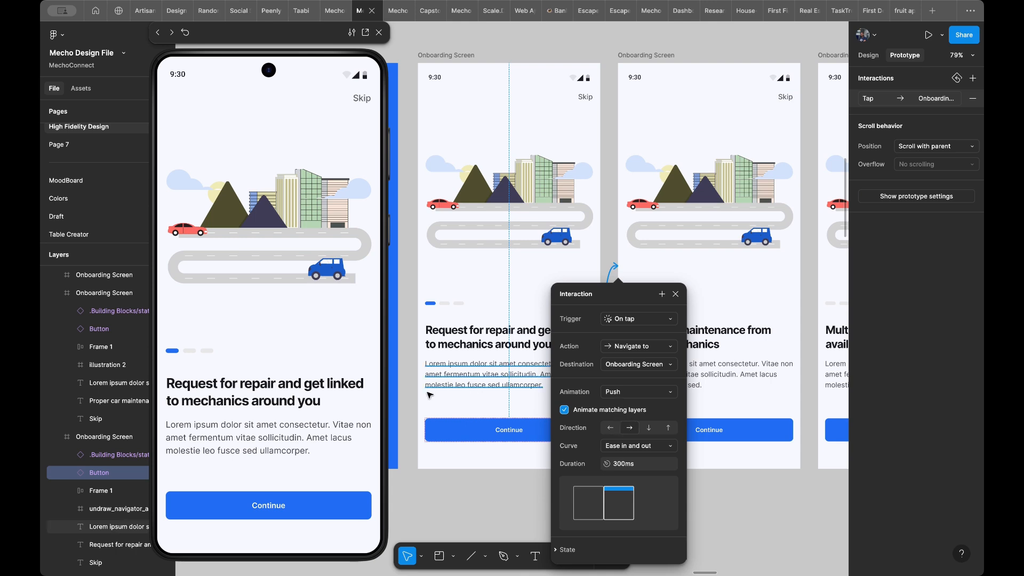
- Test the first screen's Continue button repeatedly in the preview, returning to the first Onboarding Screen between attempts
click(240, 506)
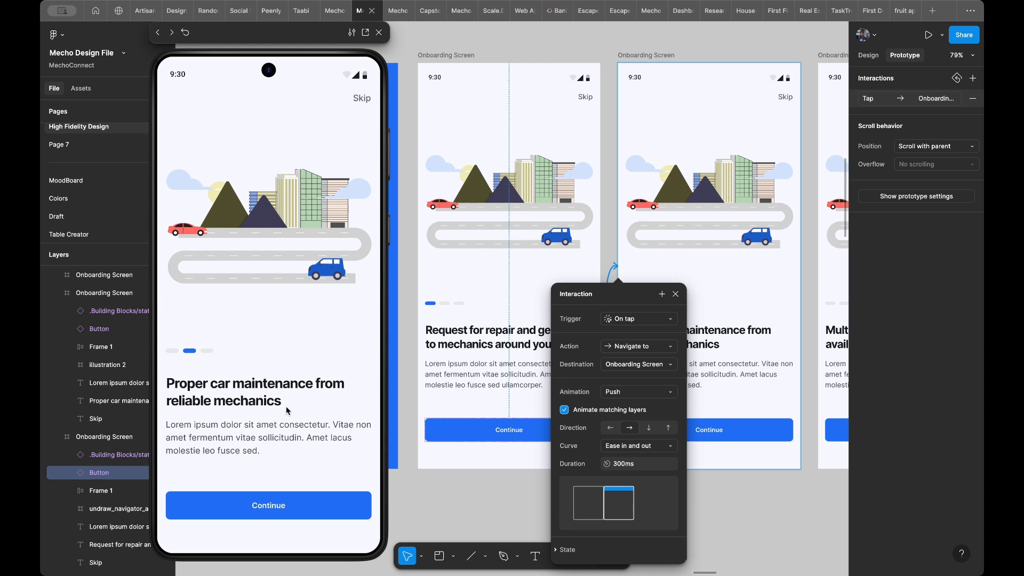
key(Left)
key(Left)
key(Right)
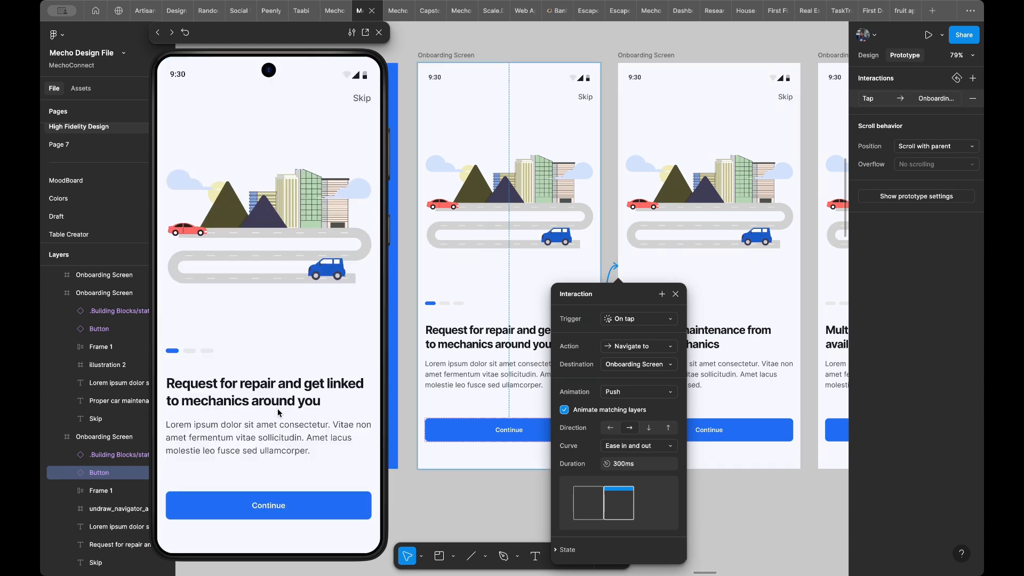
click(268, 506)
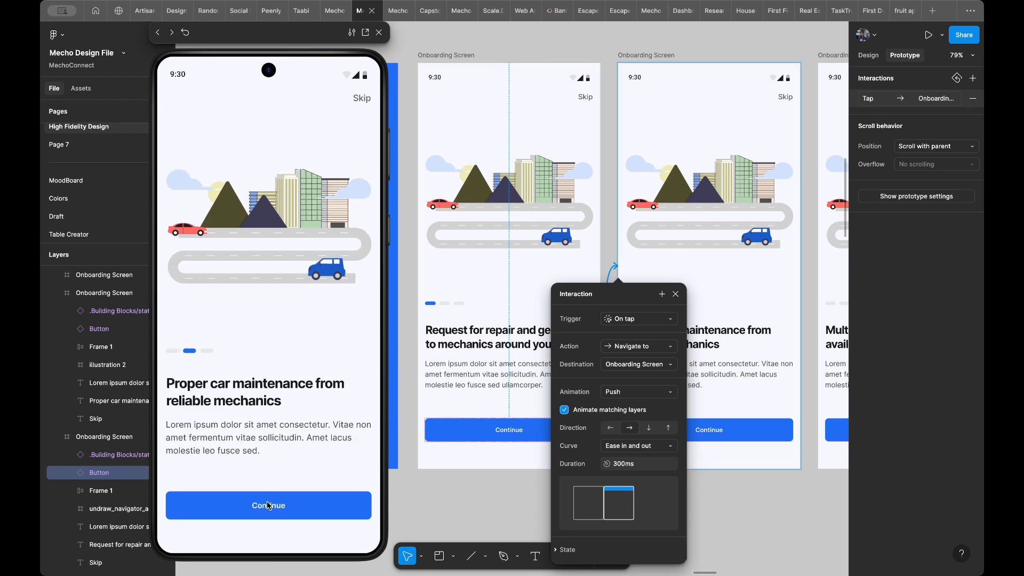
key(Left)
click(268, 506)
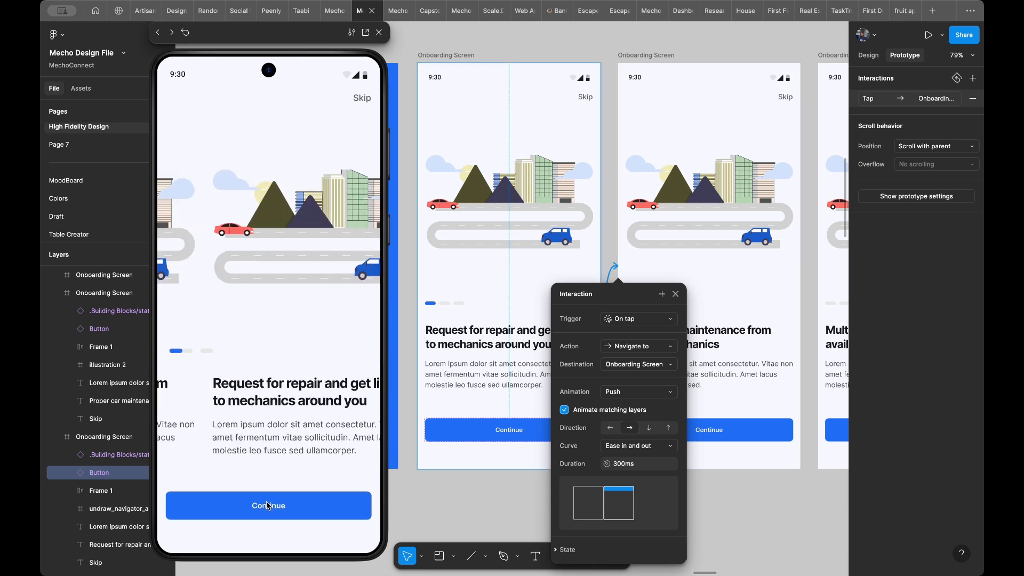
key(Left)
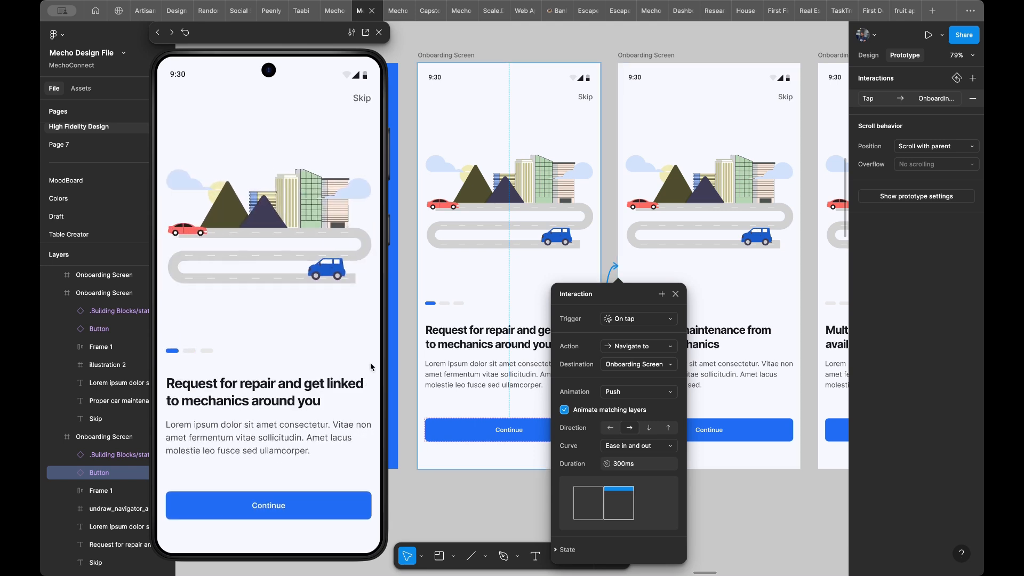
- Set the first Continue button's Push direction to left and test the transition again in the preview
click(610, 429)
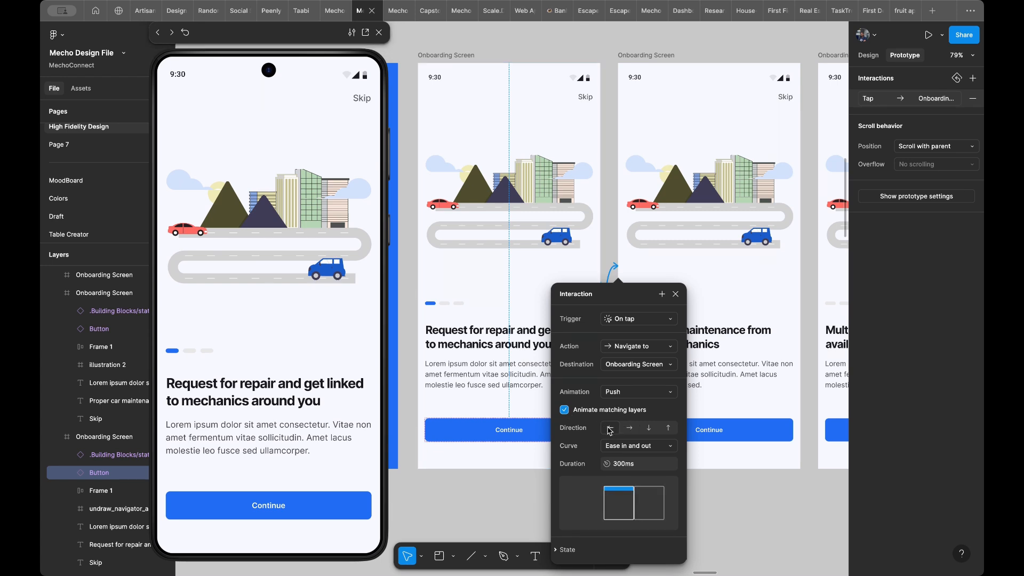
click(259, 437)
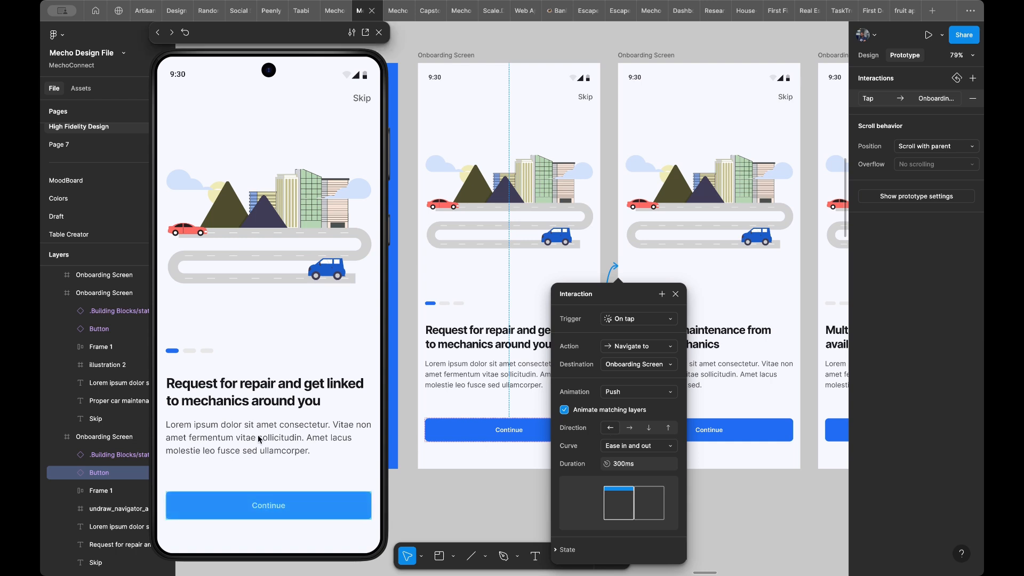
click(267, 502)
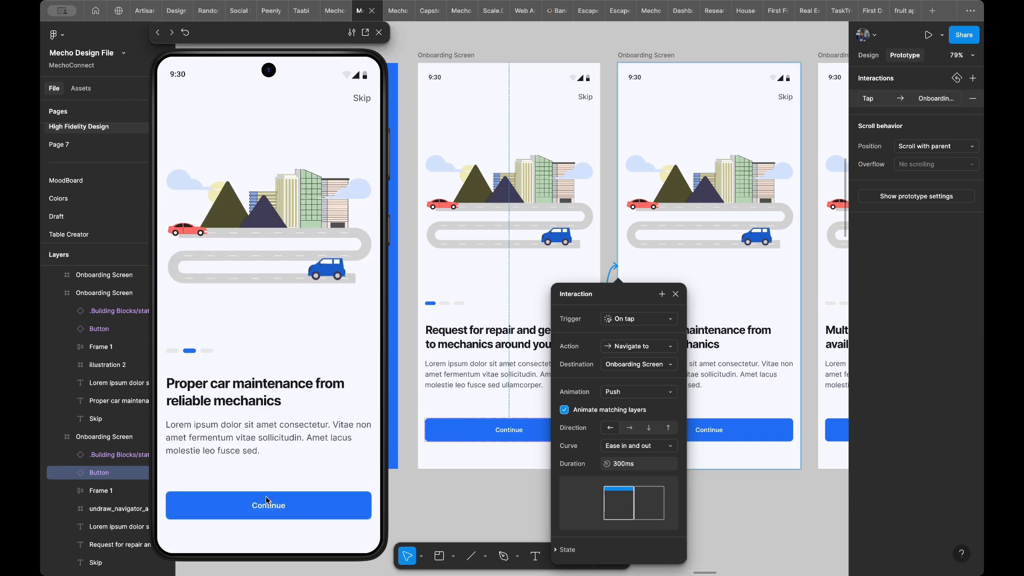
click(267, 501)
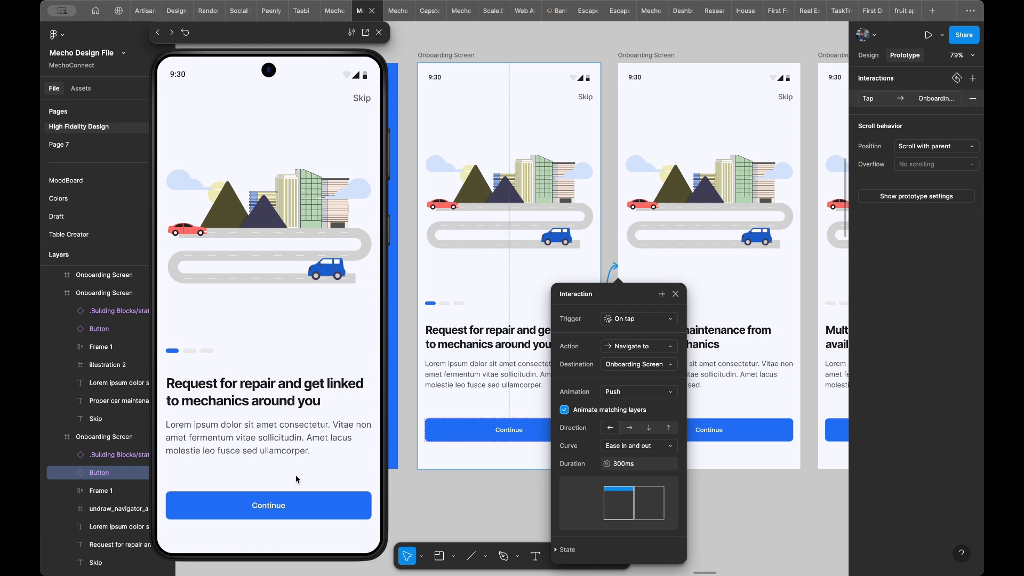
click(277, 510)
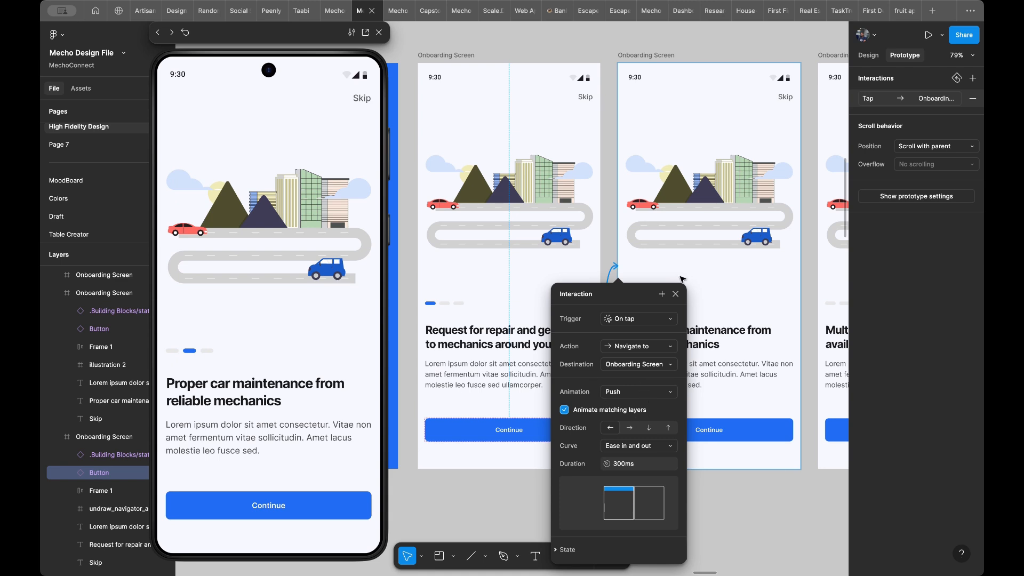
- Connect the second Onboarding Screen's Continue button to the third with an On tap trigger and leftward Push, and test it in the preview
scroll(601, 400, right, 5)
scroll(602, 400, down, 1)
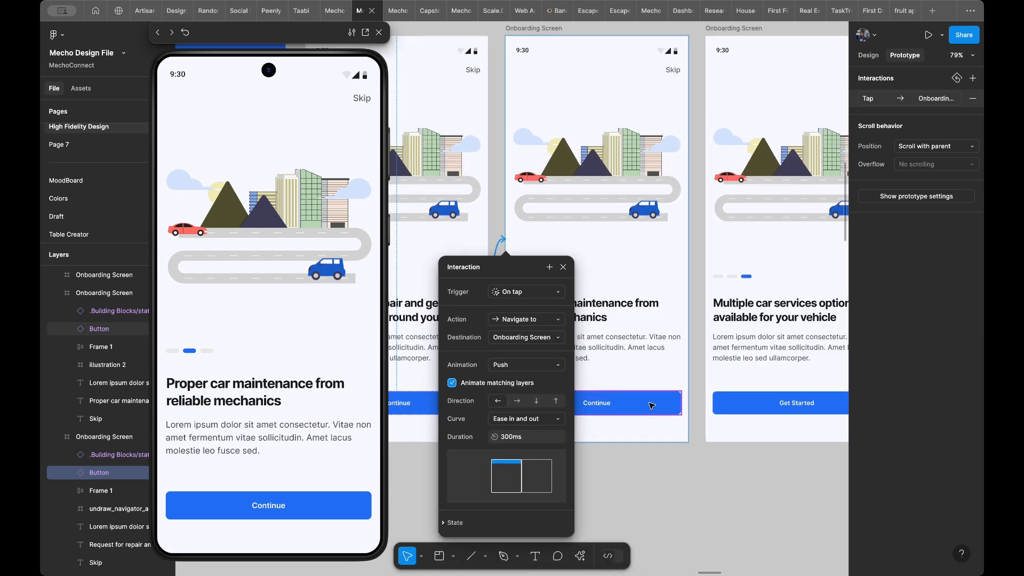
click(652, 406)
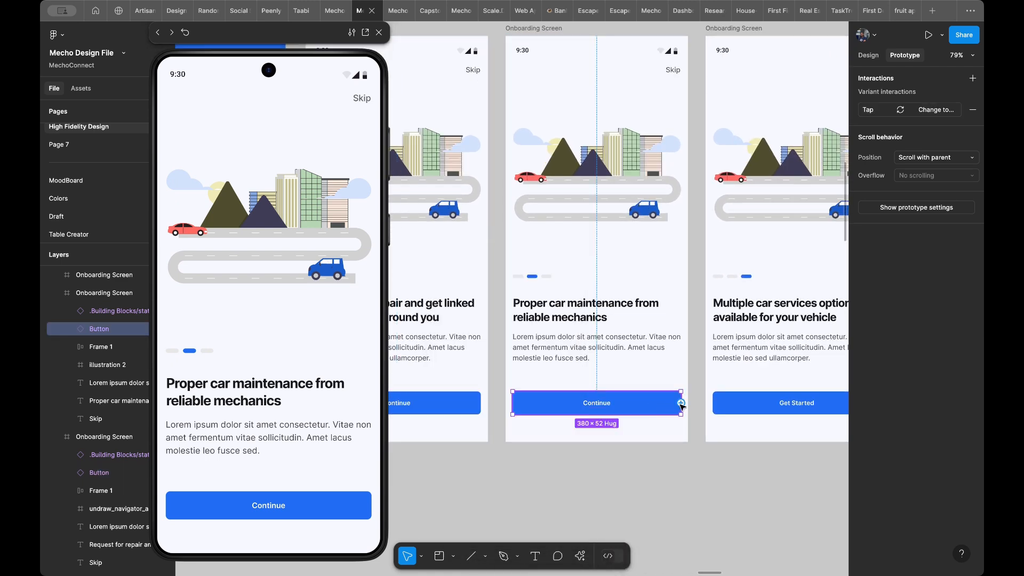
drag(682, 407, 713, 378)
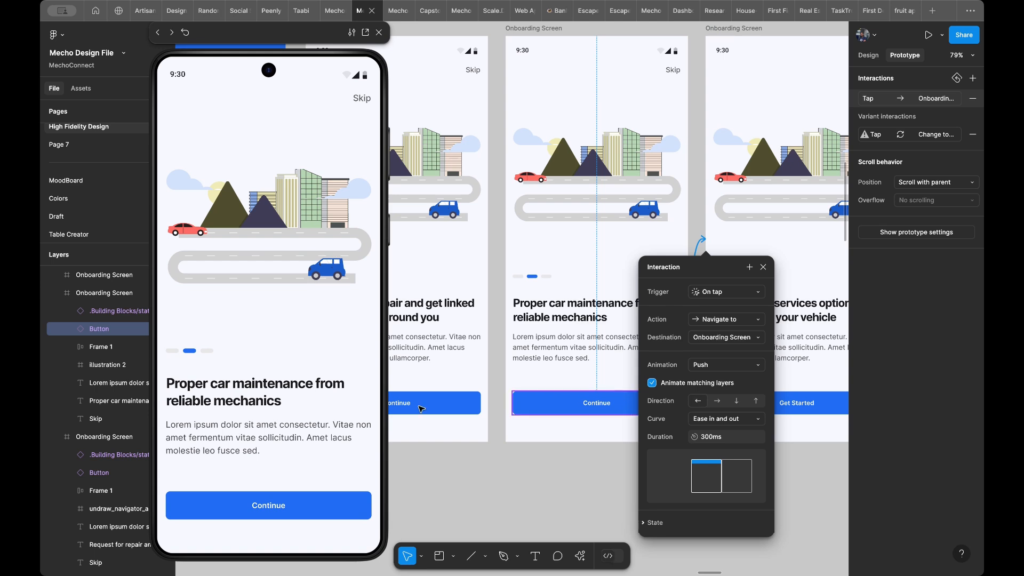
click(253, 506)
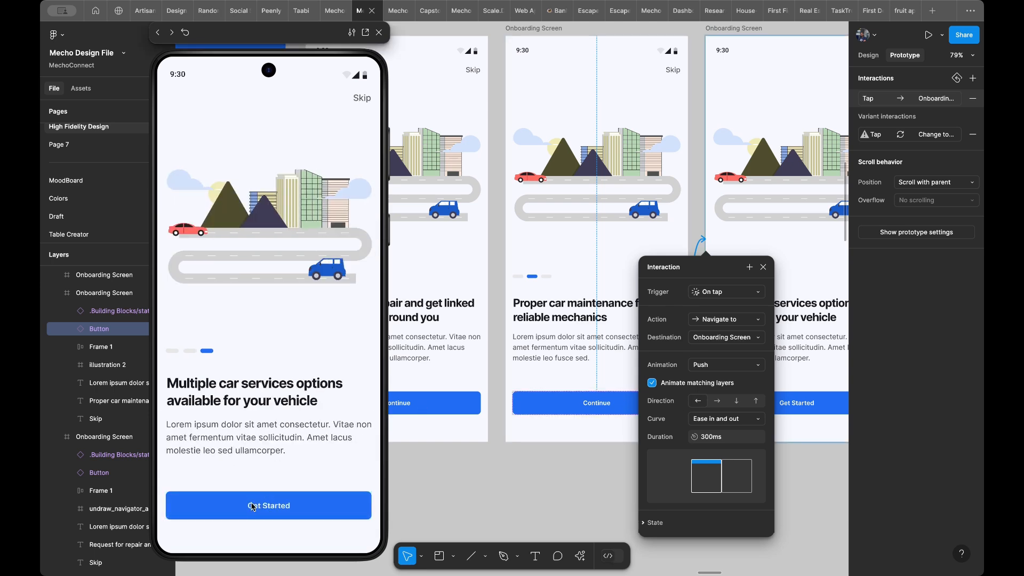
- Connect the third Onboarding Screen's Get Started button to the first Login Screen with an On tap trigger and leftward Push
scroll(438, 258, right, 2)
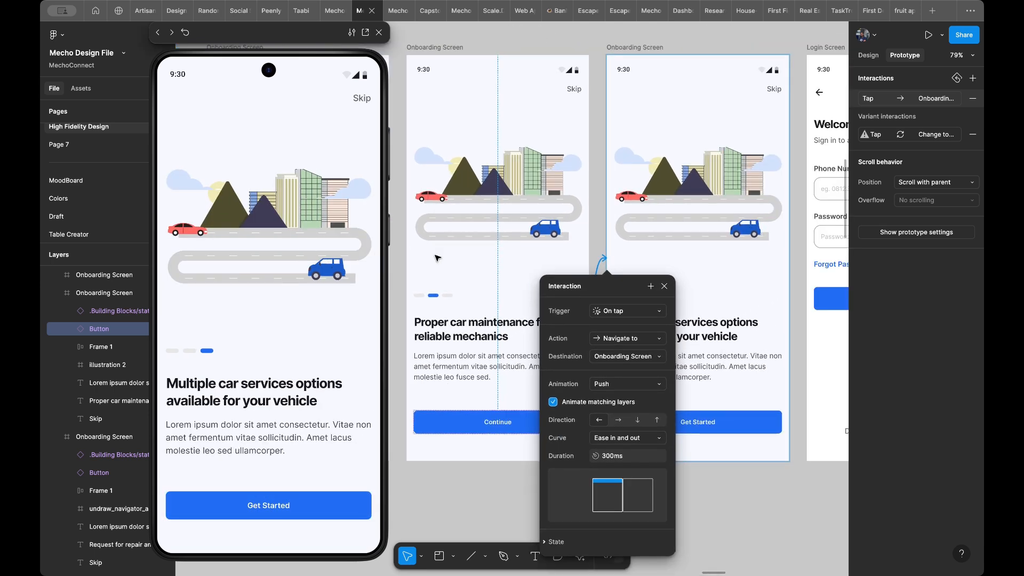
scroll(469, 251, left, 1)
scroll(469, 251, up, 1)
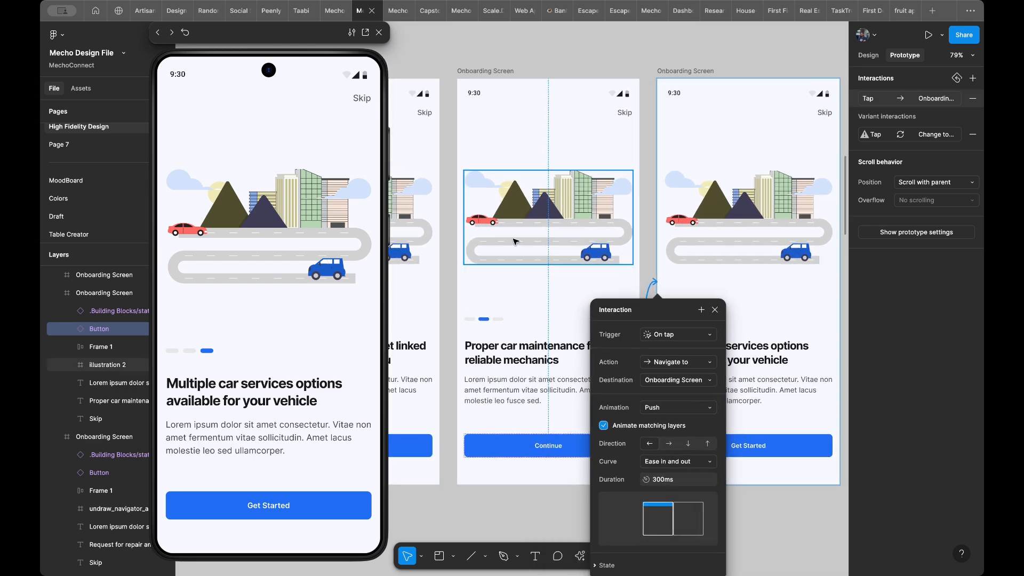
scroll(517, 245, right, 3)
scroll(516, 245, down, 1)
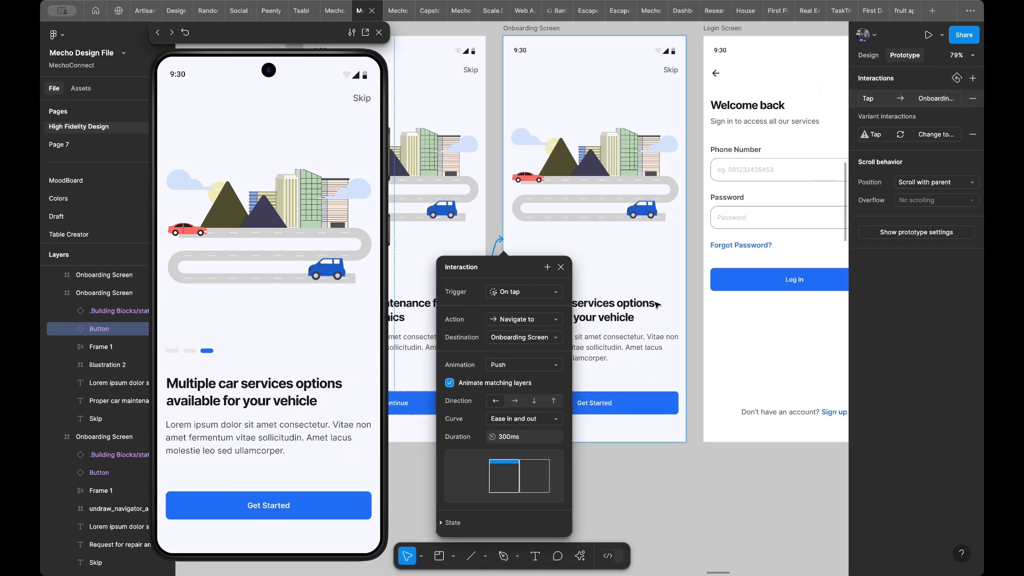
scroll(657, 305, right, 1)
click(641, 403)
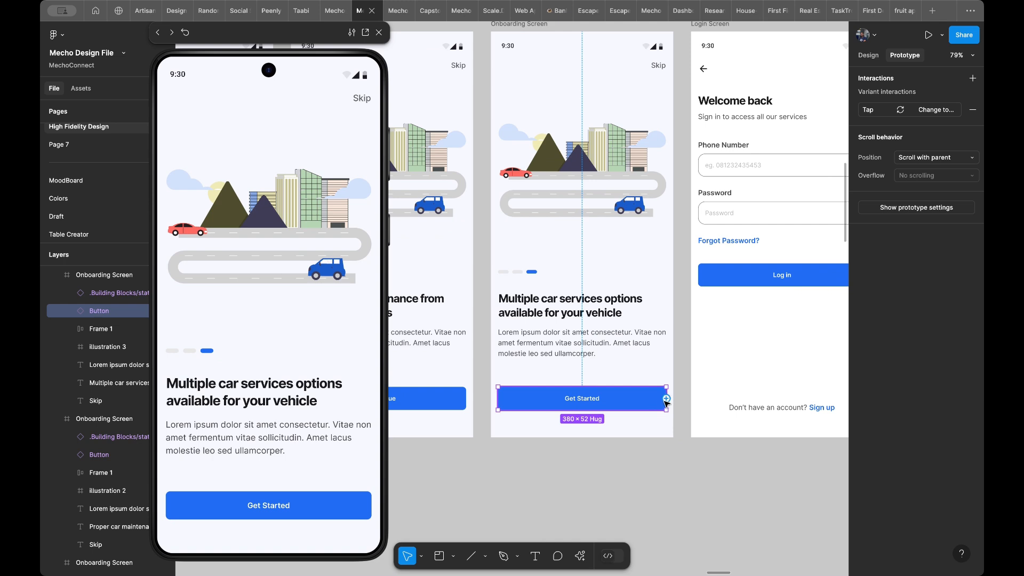
drag(667, 399, 701, 373)
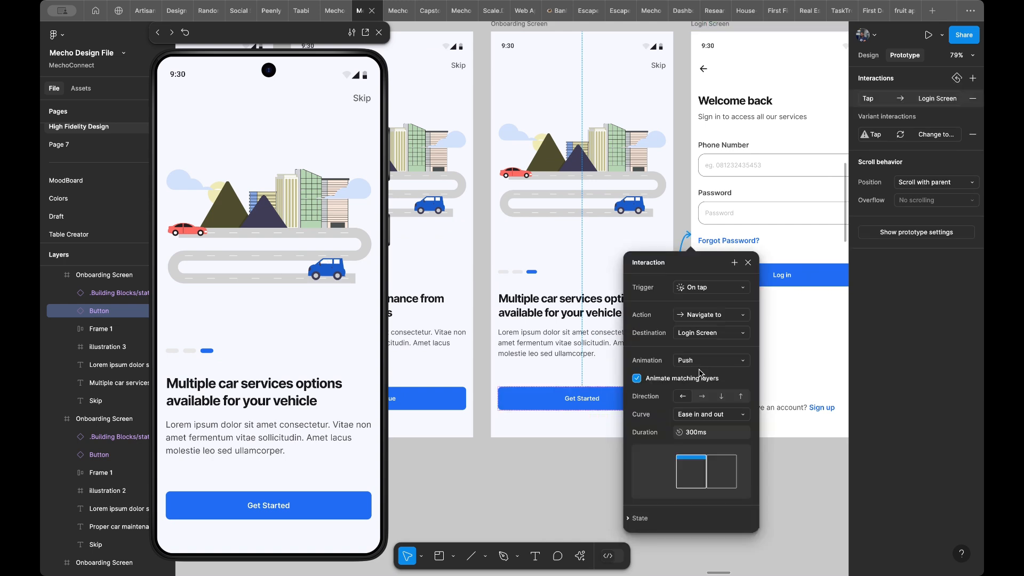
- Test the Get Started button repeatedly in the preview, returning to the third Onboarding Screen between attempts
scroll(701, 372, right, 2)
scroll(700, 370, right, 2)
scroll(700, 370, down, 1)
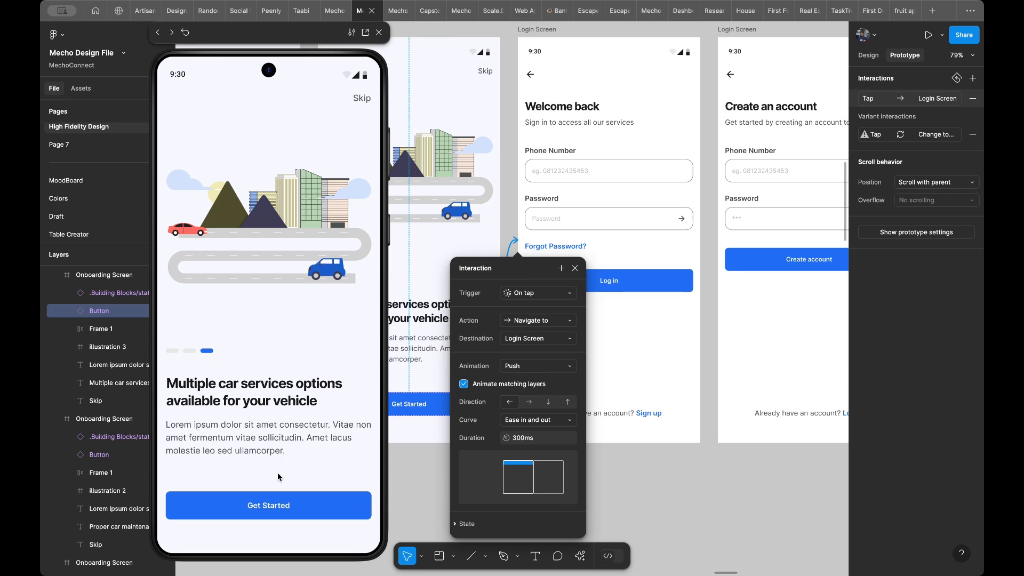
click(276, 509)
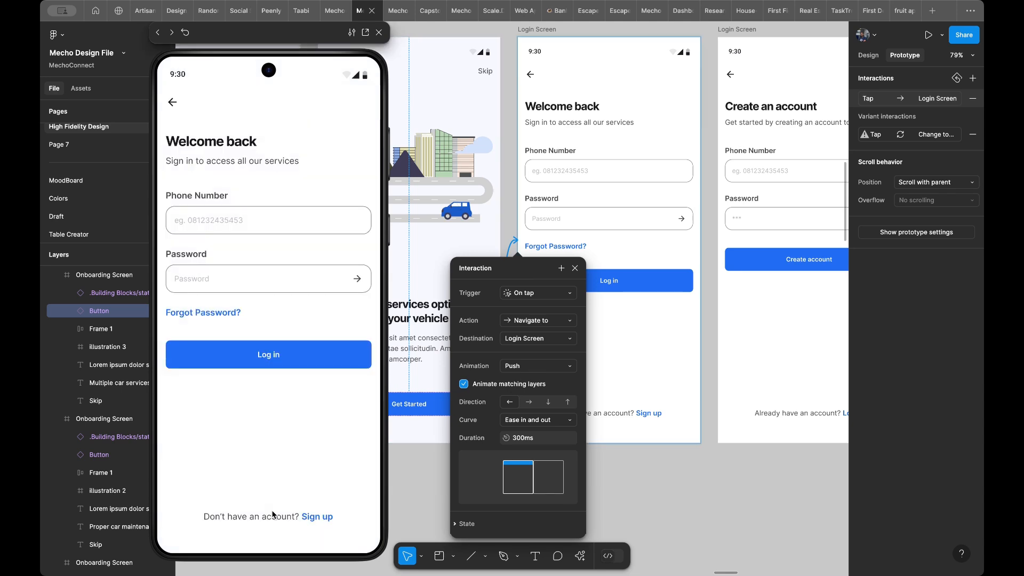
click(282, 366)
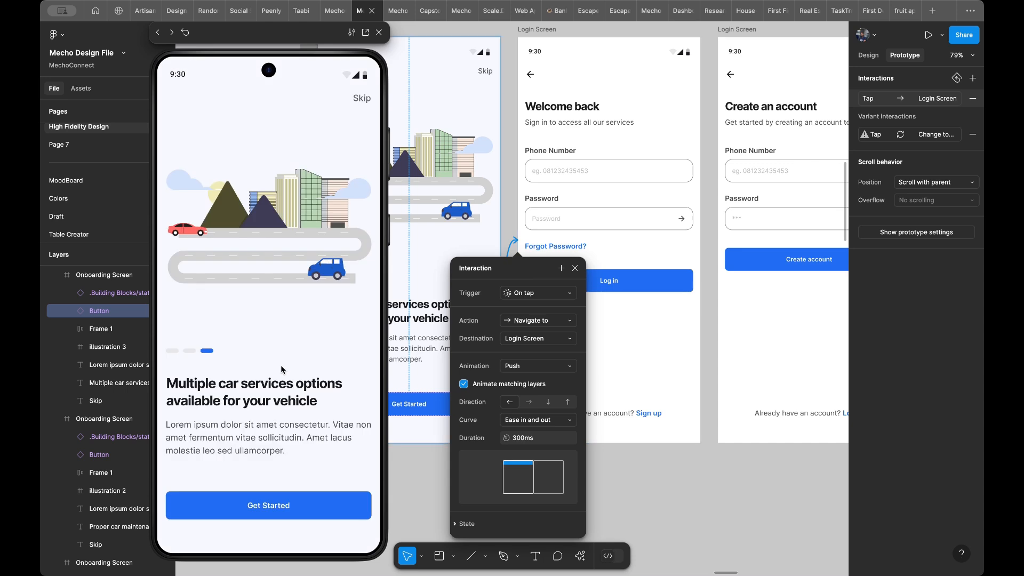
click(268, 503)
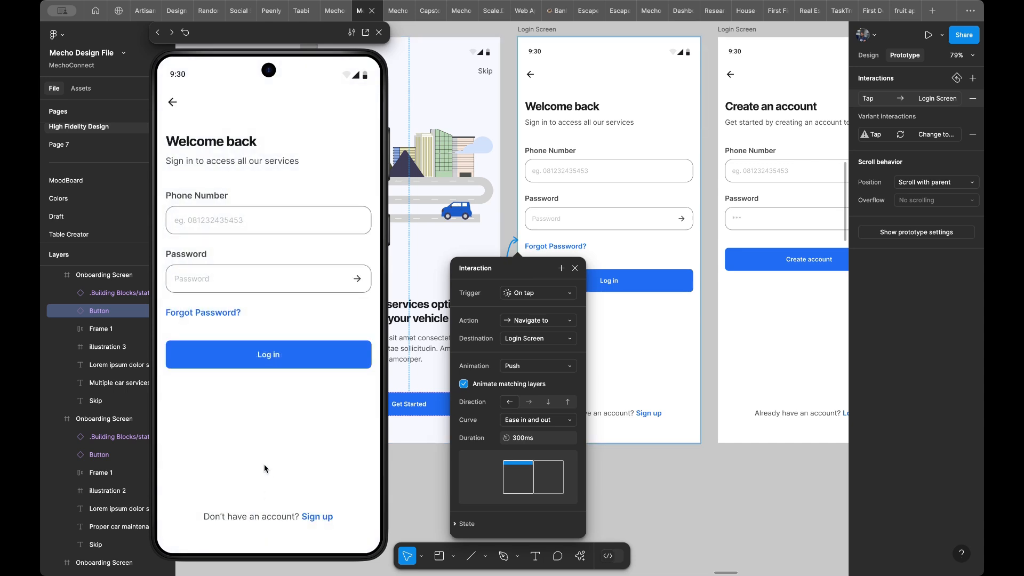
click(262, 368)
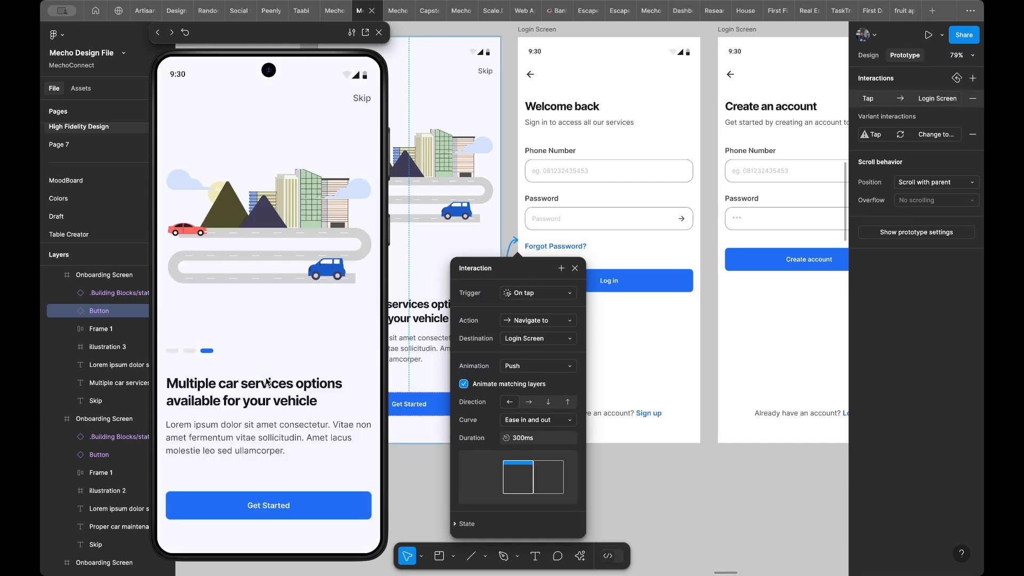
click(262, 503)
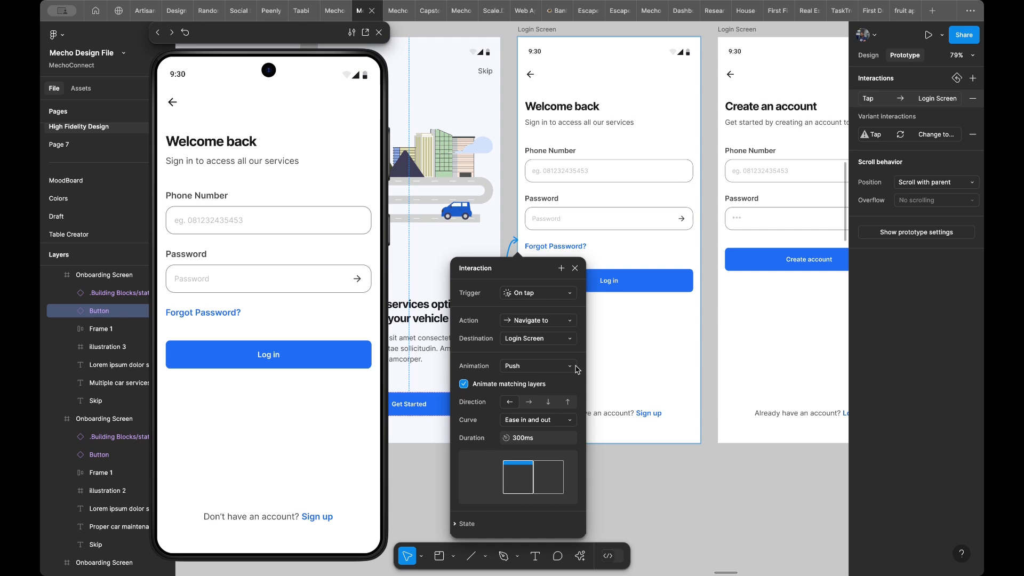
- Change the Get Started interaction's animation to Smart animate and test the transition twice in the preview
click(524, 372)
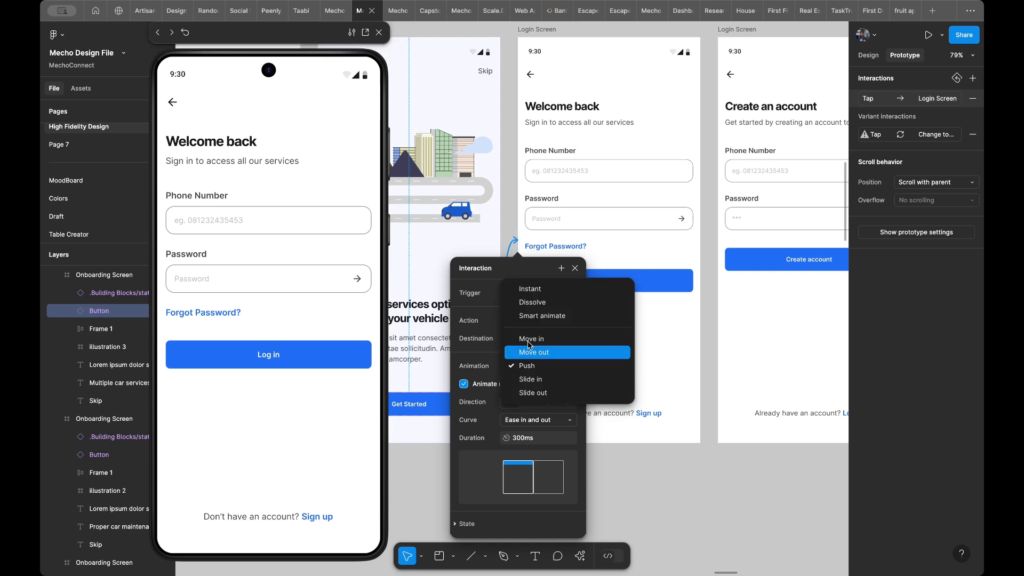
click(524, 316)
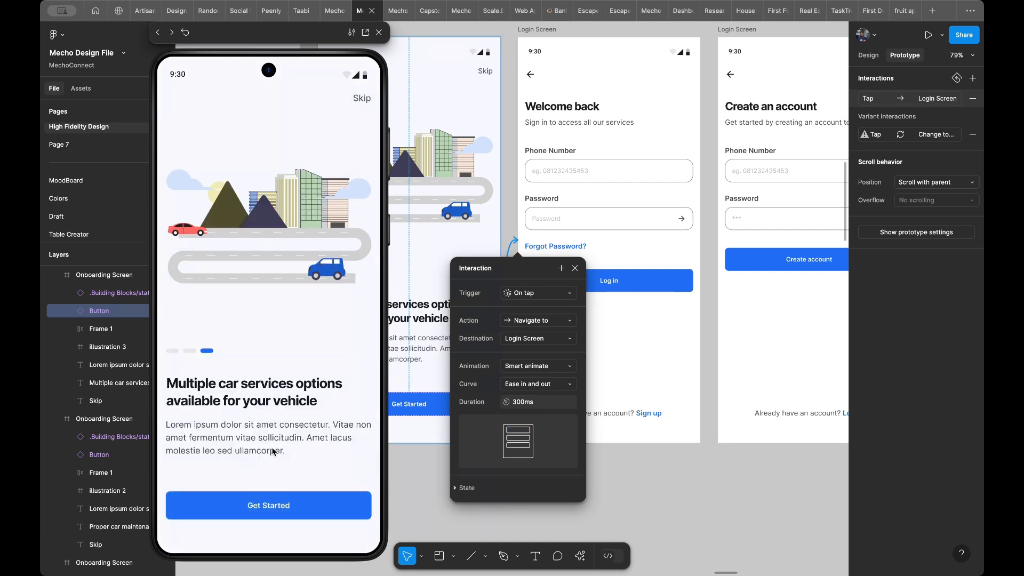
click(264, 510)
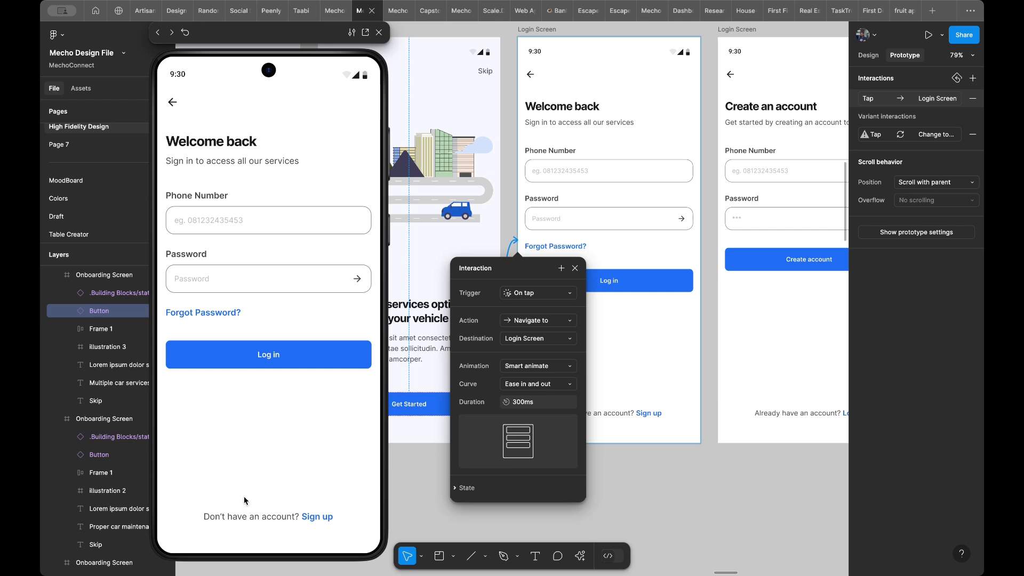
key(Left)
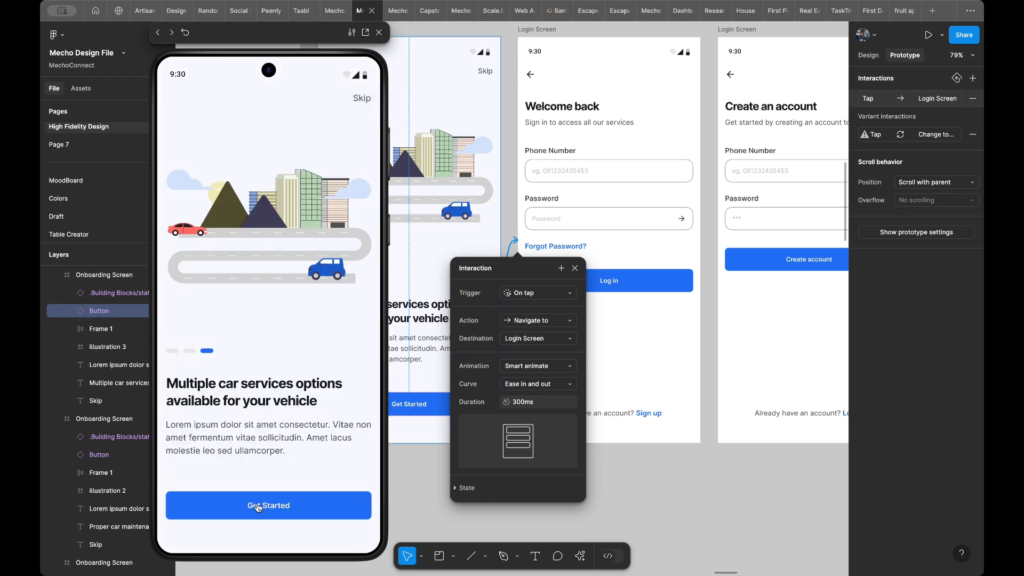
click(258, 508)
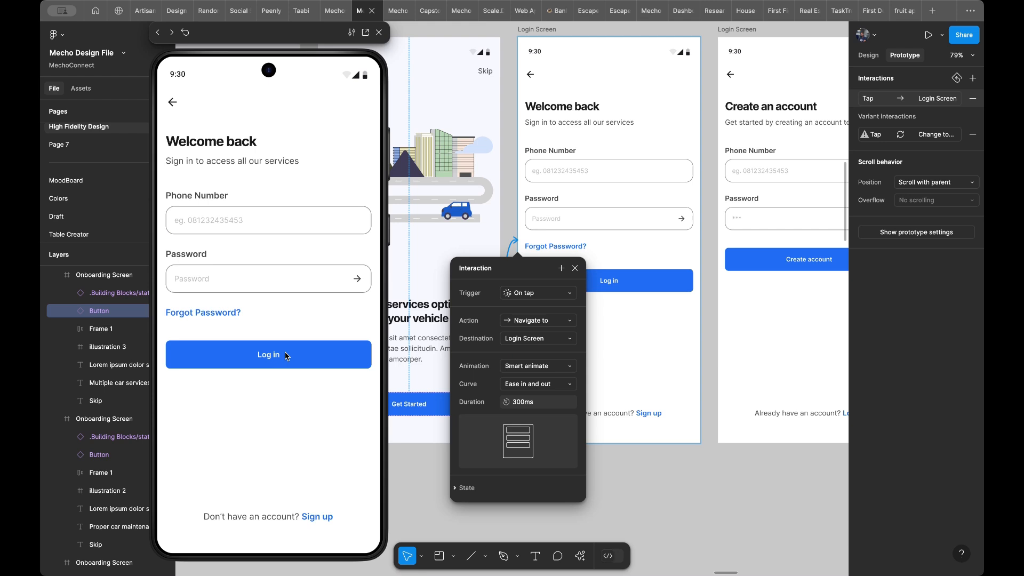
- Switch the Get Started interaction's animation back to Push and test it in the preview for comparison
click(536, 368)
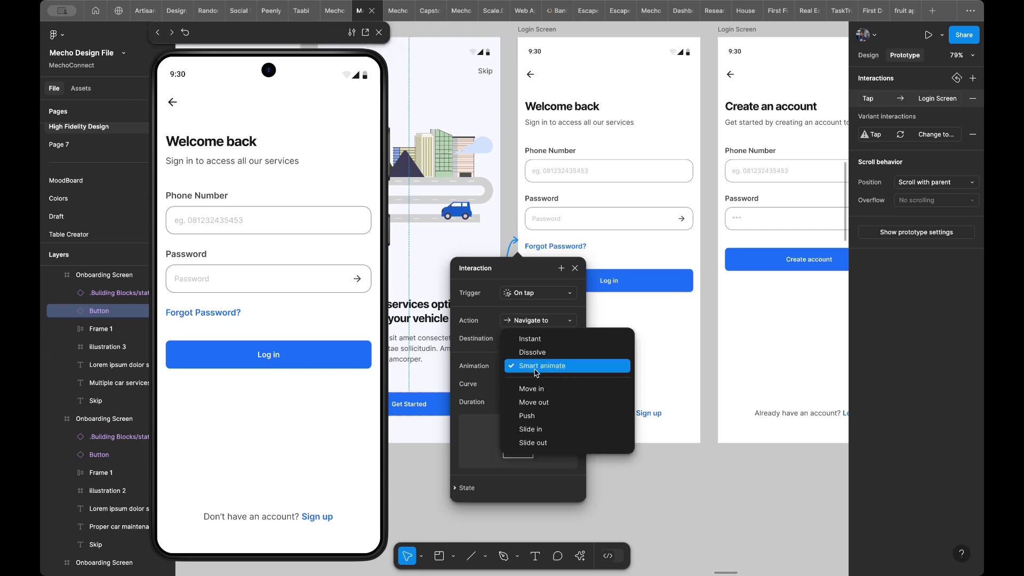
click(535, 416)
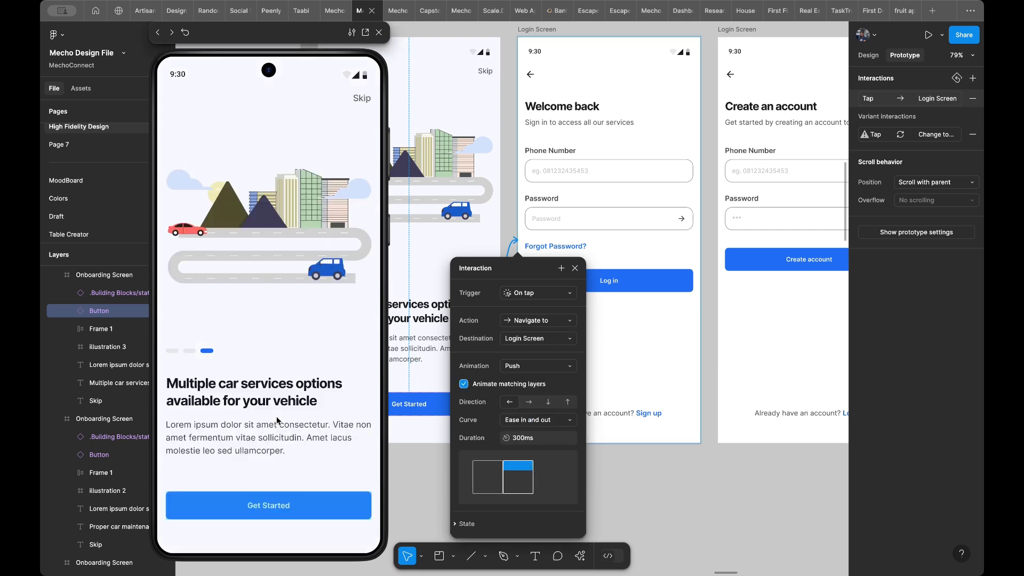
click(266, 501)
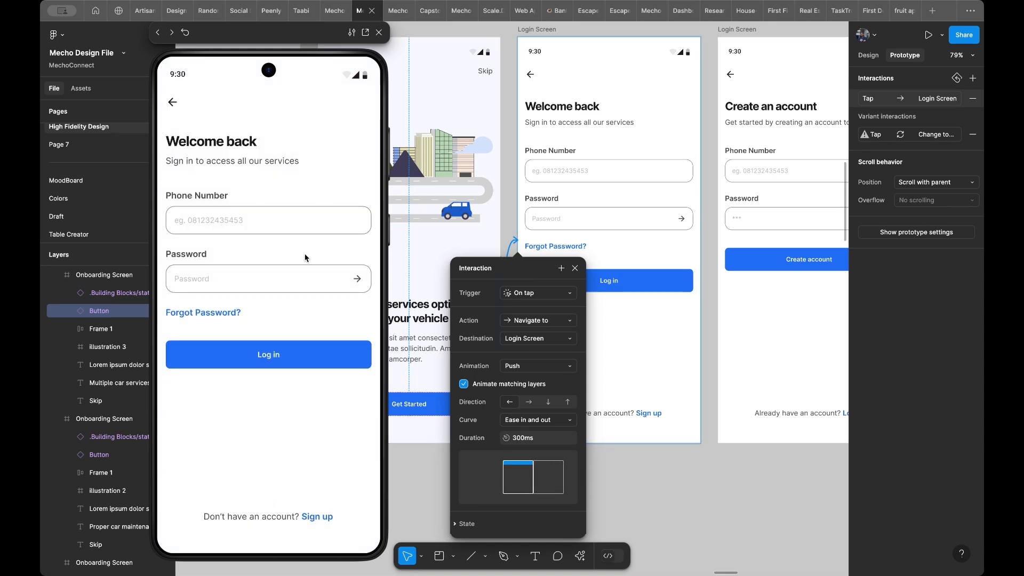
click(511, 351)
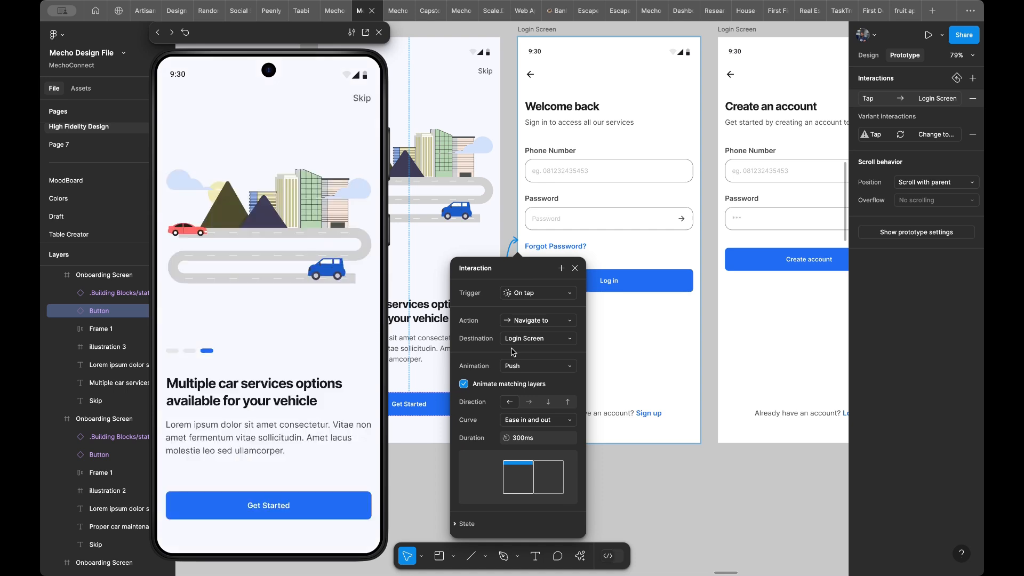
- Set the Get Started interaction's animation to Smart animate again and test the transition to the Login Screen
click(536, 367)
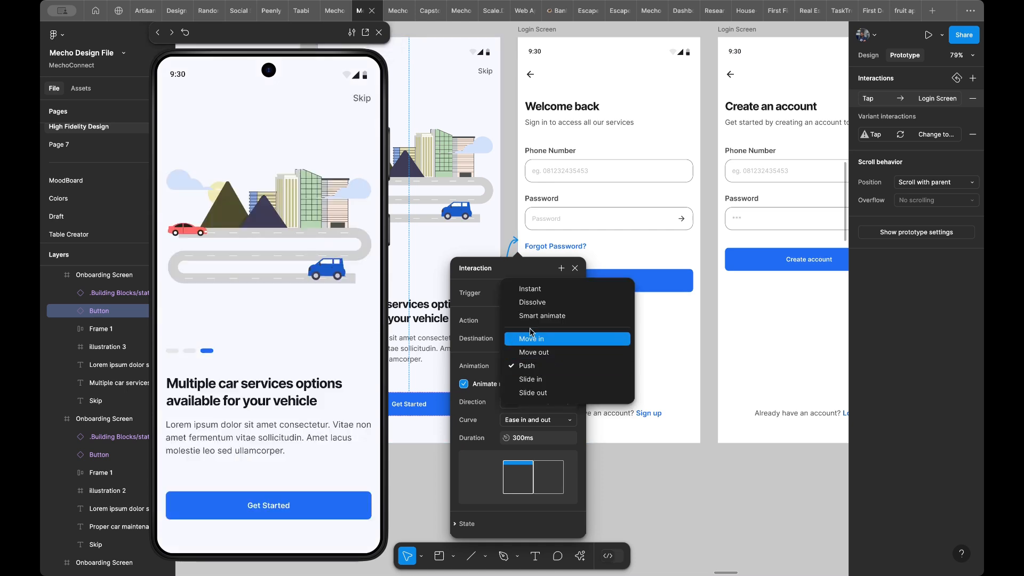
click(542, 316)
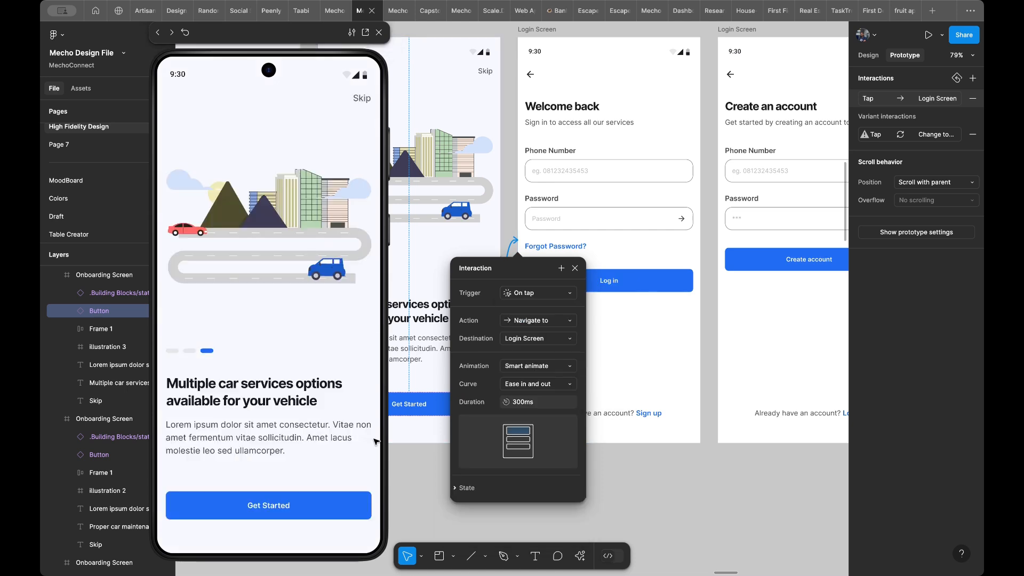
click(297, 510)
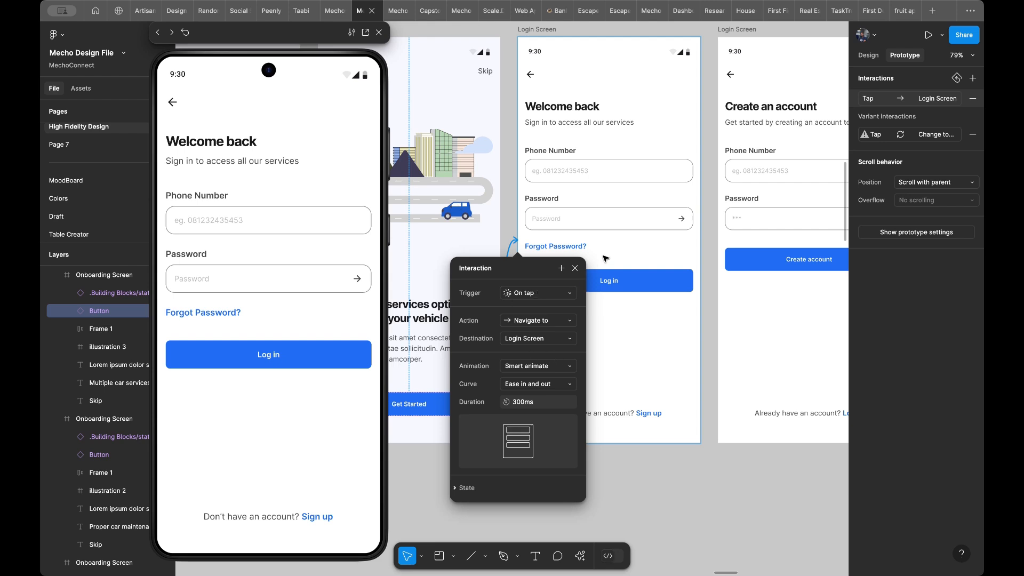
scroll(596, 200, left, 6)
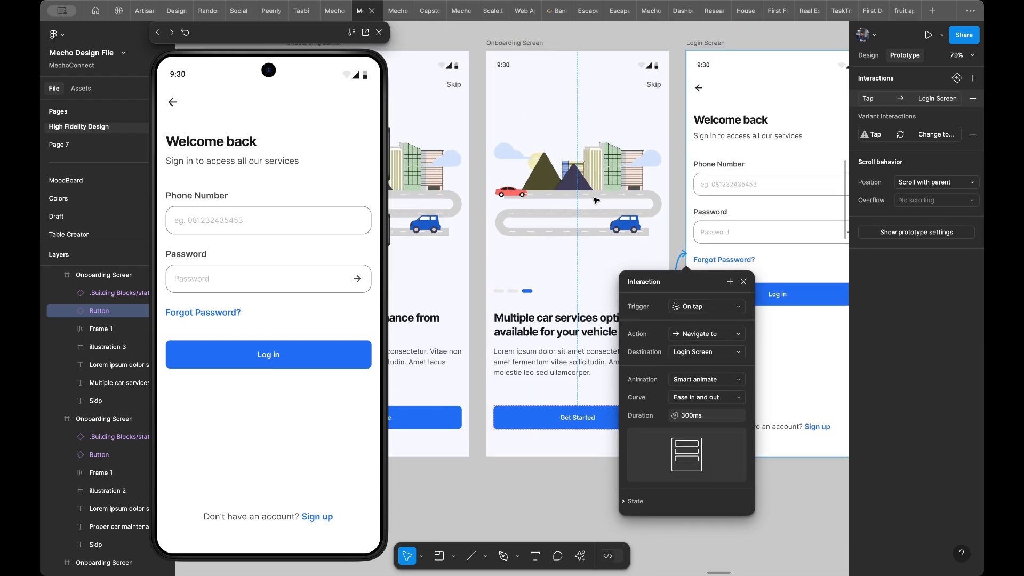
scroll(596, 200, left, 10)
scroll(596, 200, up, 2)
scroll(560, 162, left, 1)
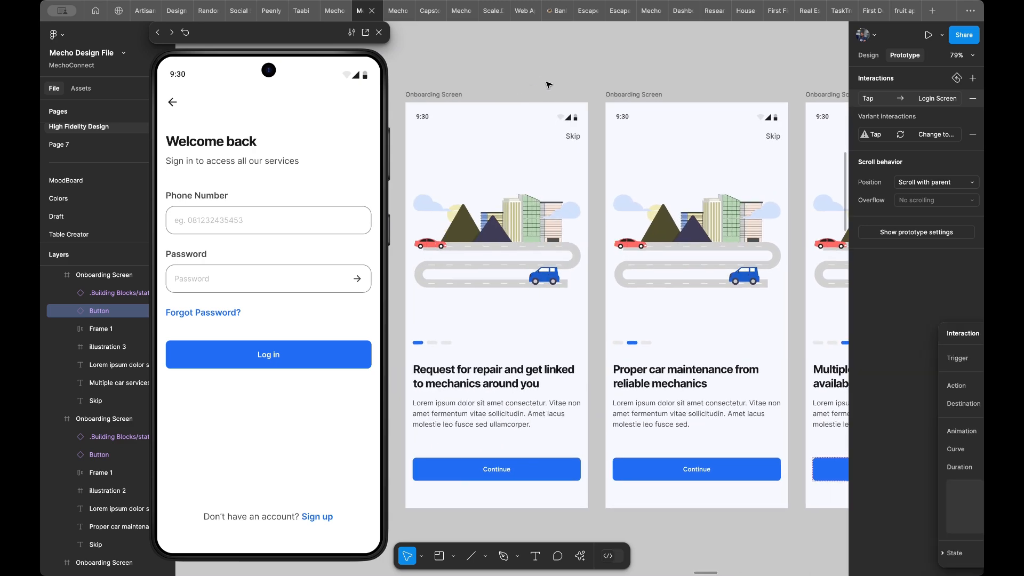
click(569, 139)
scroll(569, 139, right, 5)
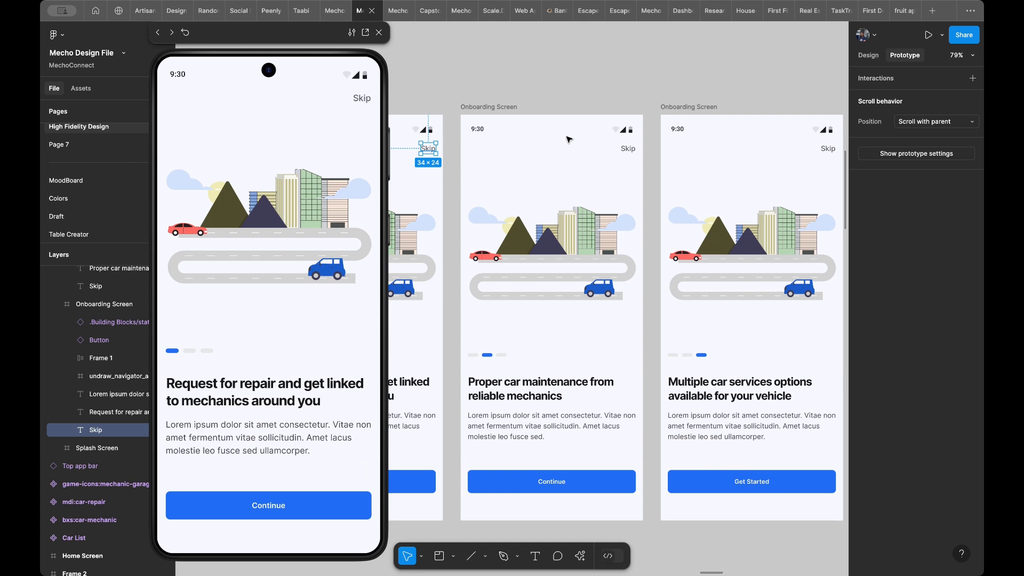
scroll(569, 140, right, 2)
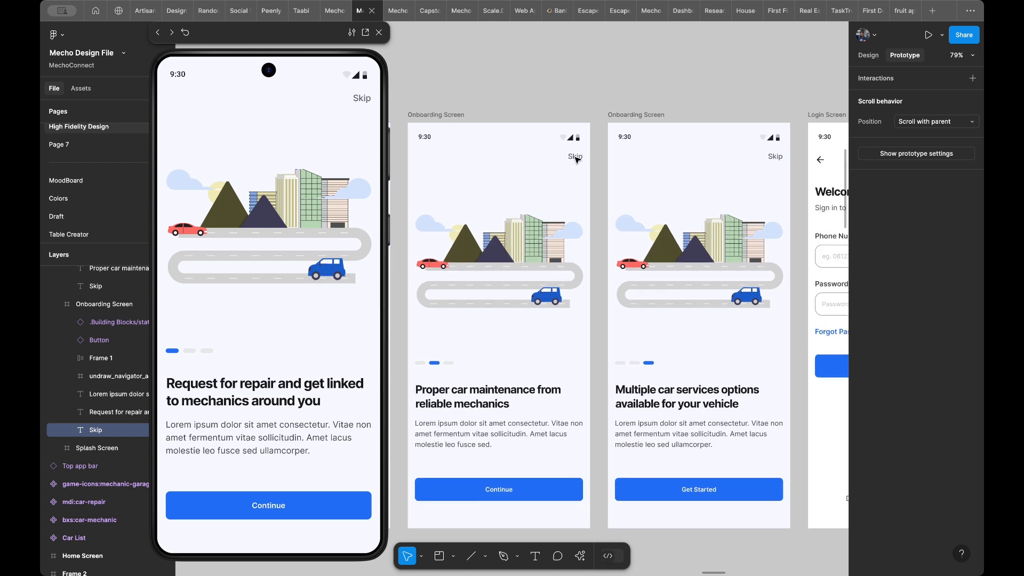
shift+click(776, 156)
scroll(777, 159, down, 5)
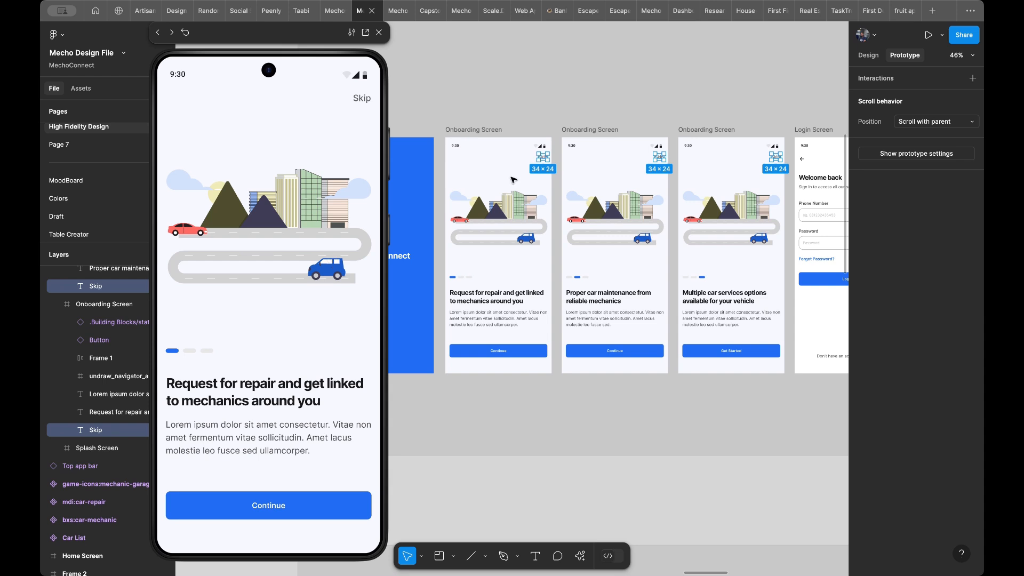
key(Escape)
- Select the first Onboarding Screen's Skip text together with its matching layers on the other Onboarding Screens
scroll(555, 160, up, 2)
scroll(559, 161, up, 3)
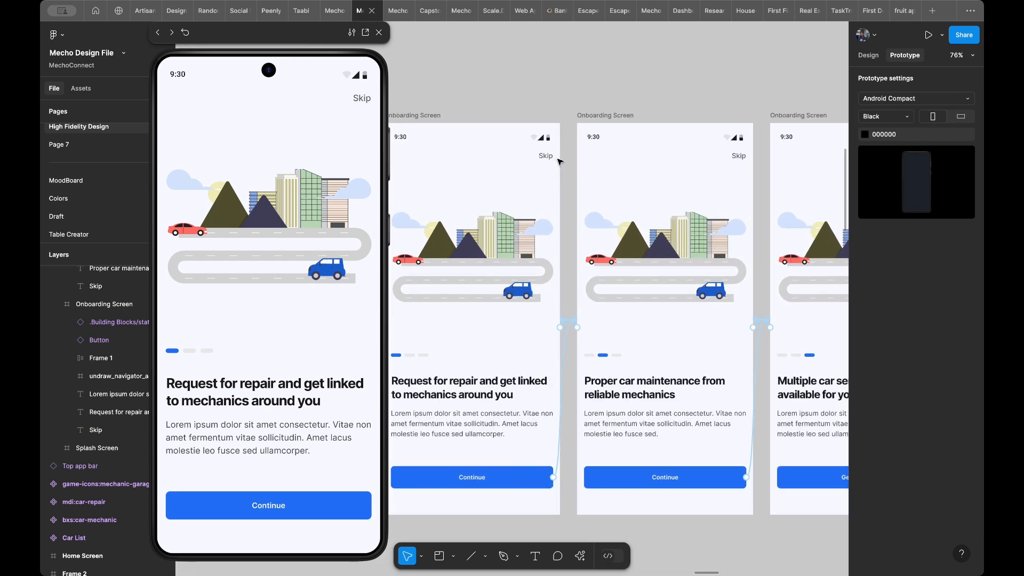
click(868, 55)
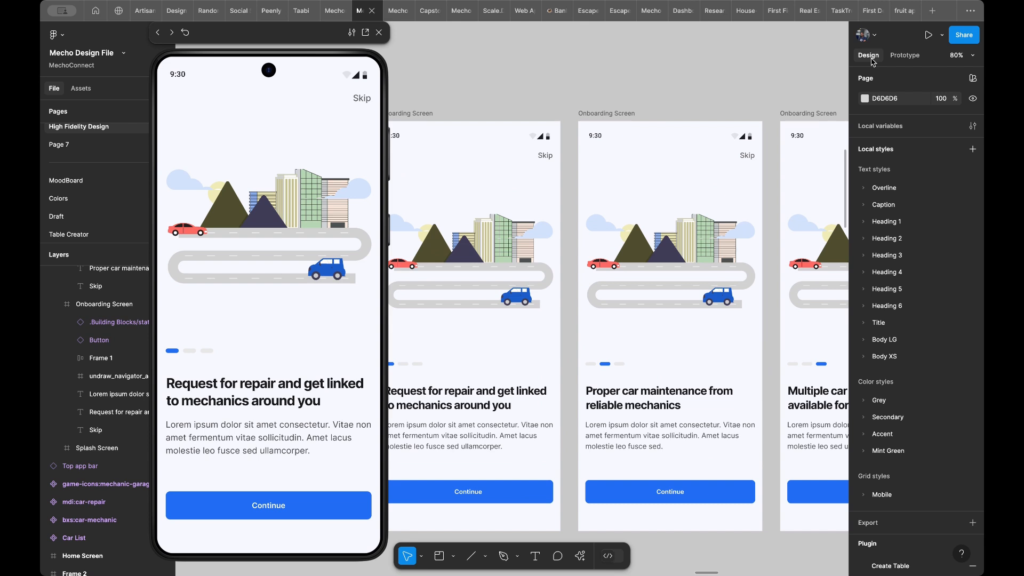
click(551, 156)
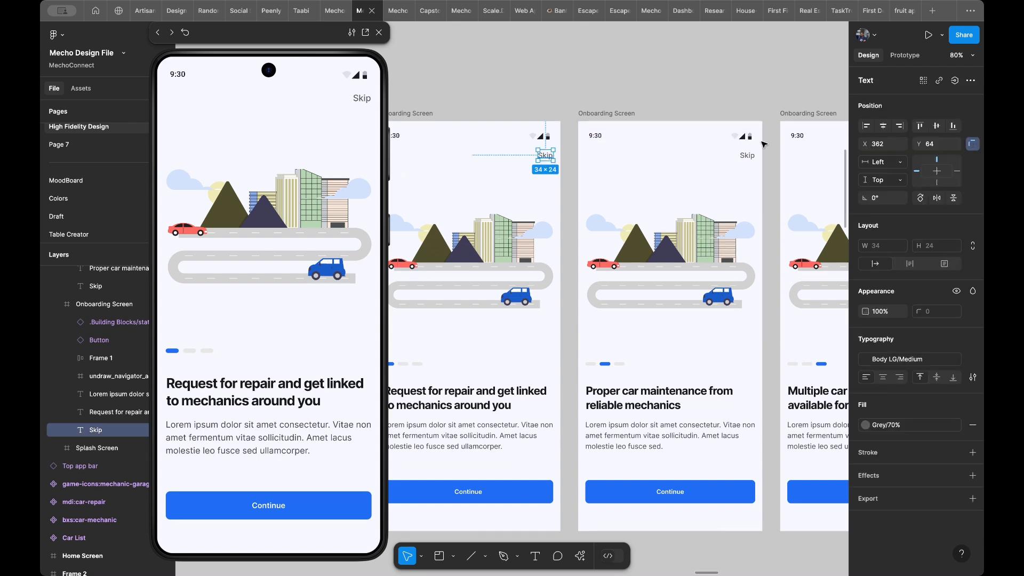
click(925, 81)
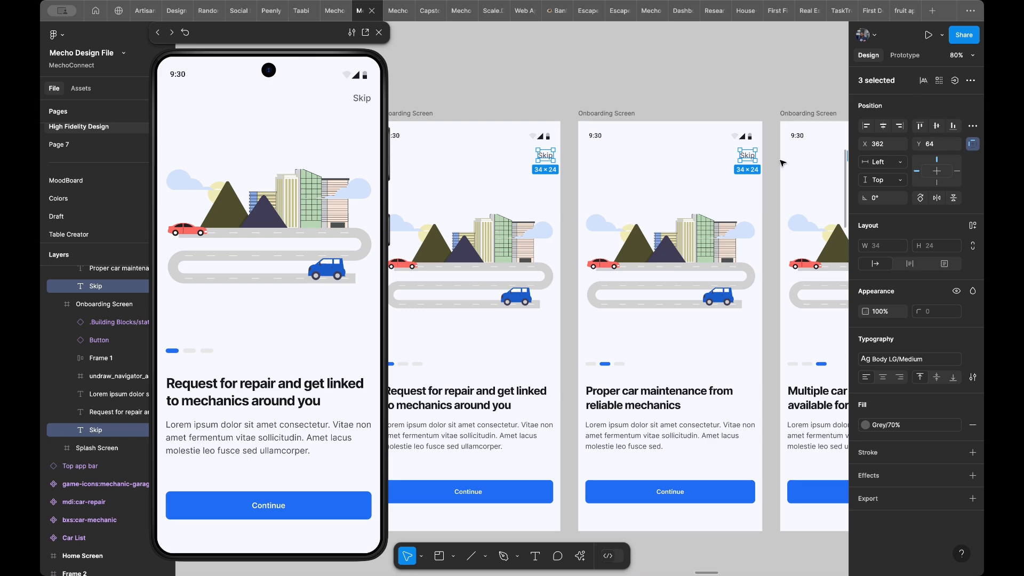
- Connect the three selected Skip texts to the first Login Screen with an On tap trigger and Smart animate
scroll(782, 162, right, 8)
scroll(782, 163, up, 1)
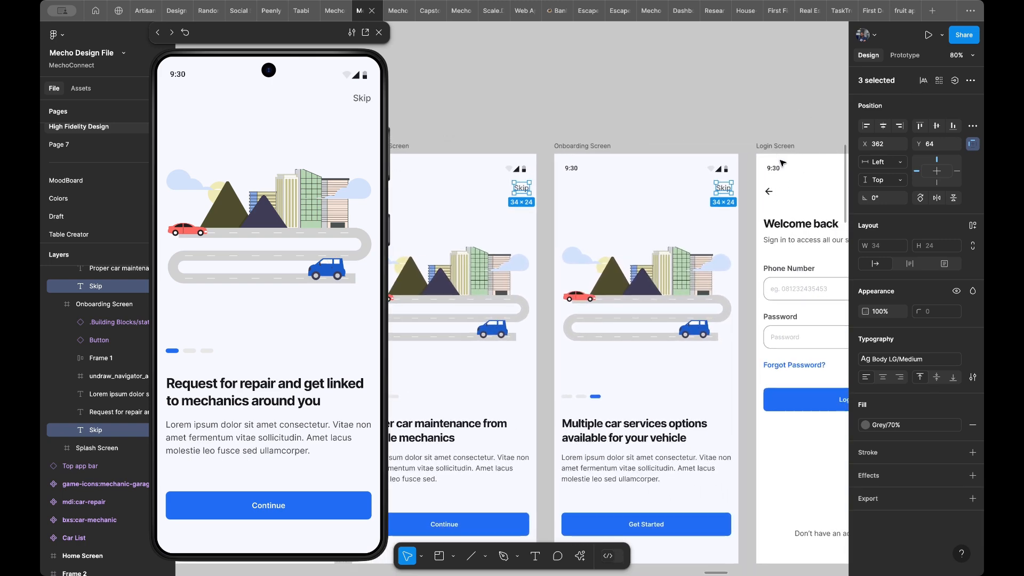
scroll(781, 163, right, 3)
scroll(782, 163, down, 1)
click(906, 56)
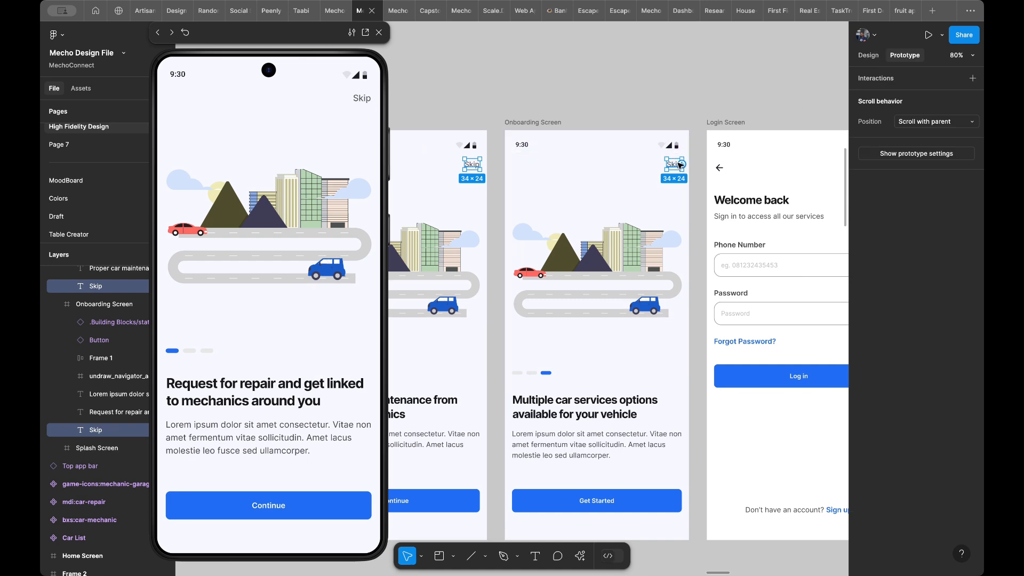
drag(683, 166, 718, 183)
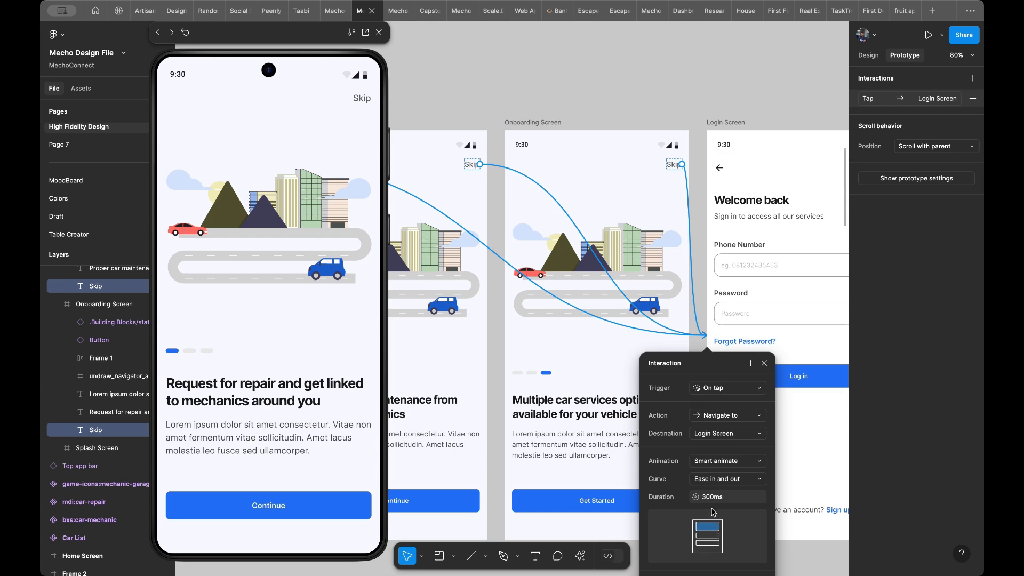
- Close the Skip interaction's settings and test the Skip text on the first Onboarding Screen in the preview
scroll(714, 512, down, 1)
scroll(714, 513, right, 4)
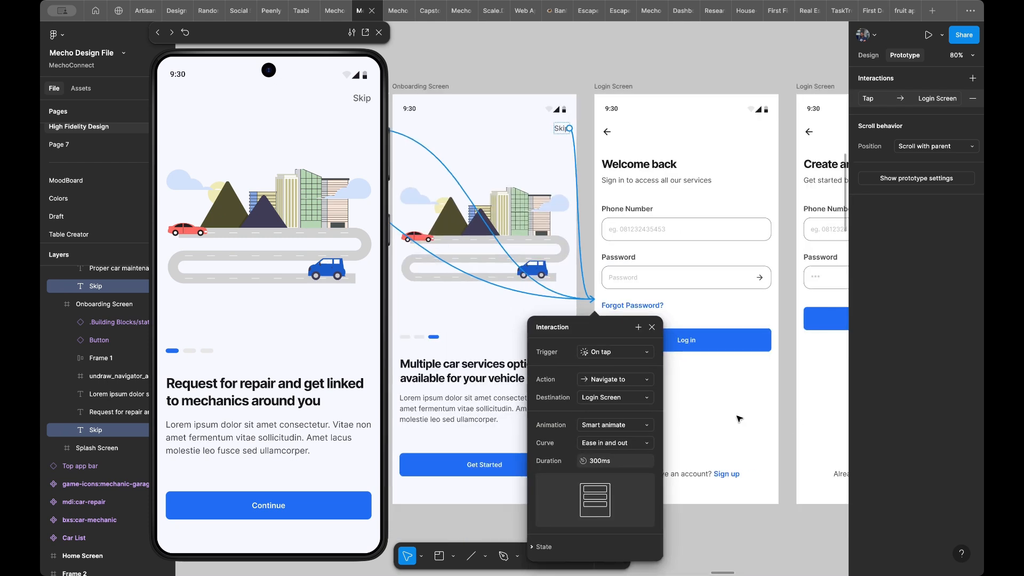
click(739, 419)
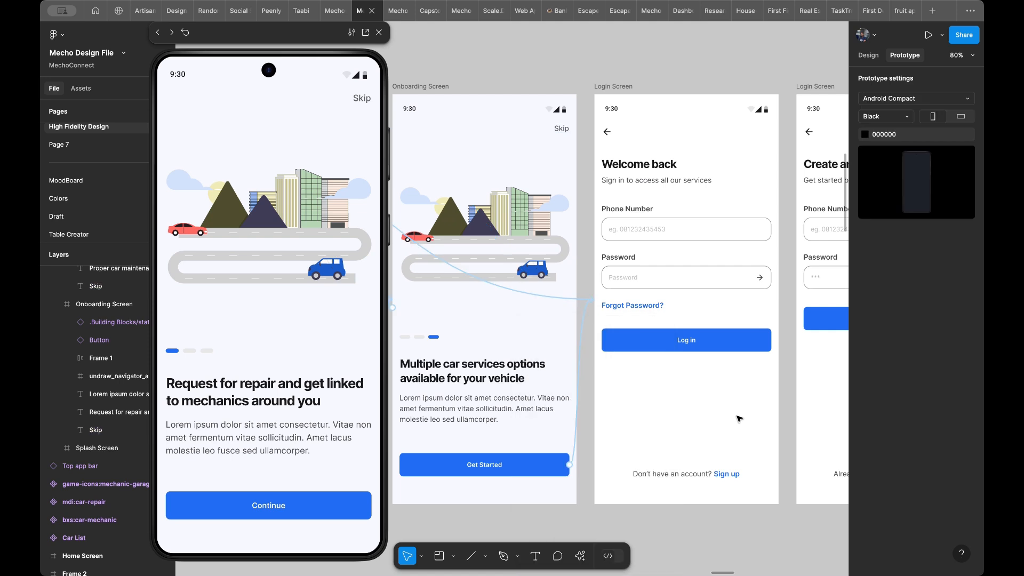
scroll(739, 418, up, 2)
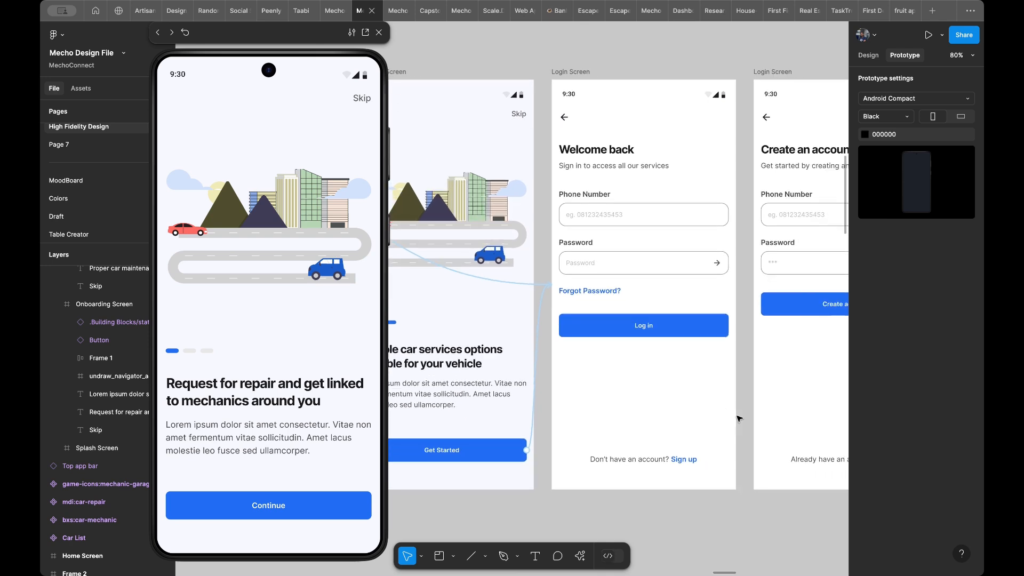
scroll(707, 395, up, 2)
scroll(707, 395, down, 3)
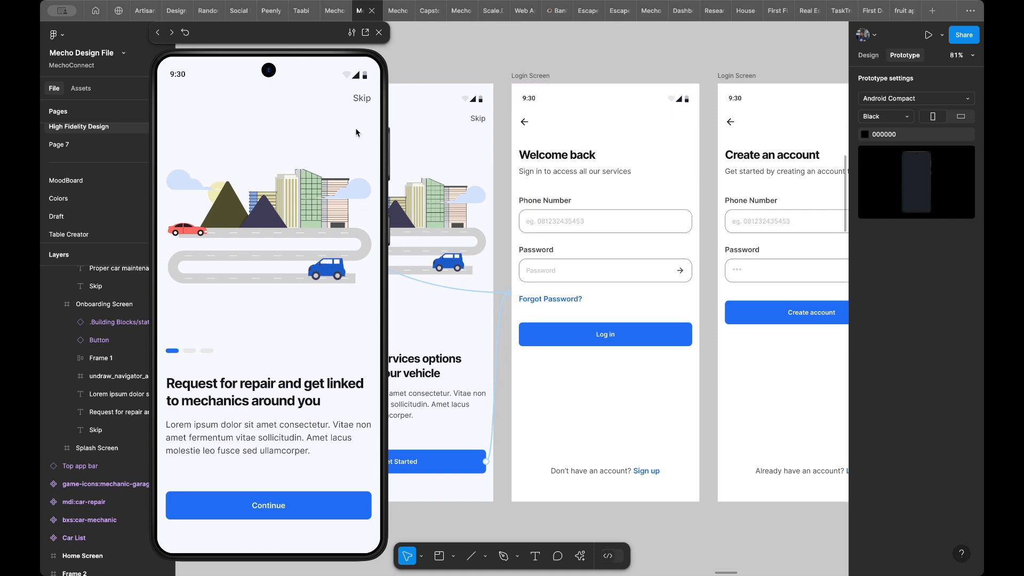
click(362, 101)
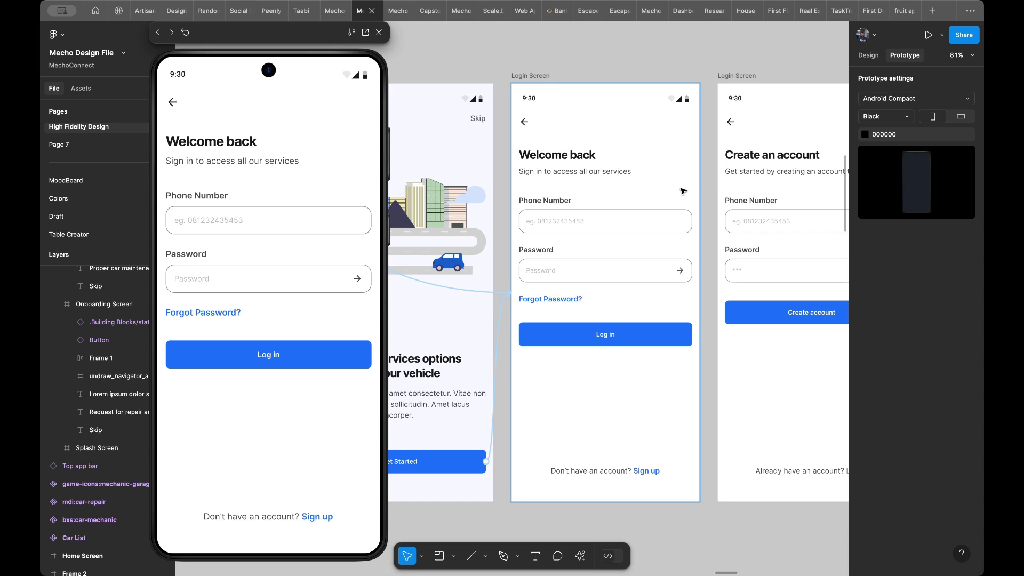
- Remove the right-arrow icon from the Password input field on the Welcome back Login Screen
scroll(687, 266, up, 5)
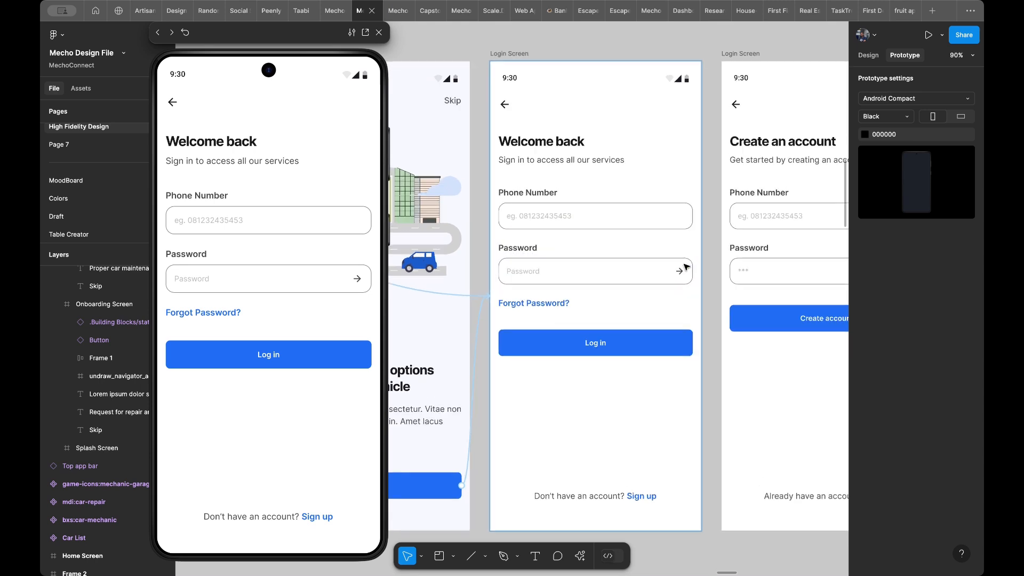
click(681, 274)
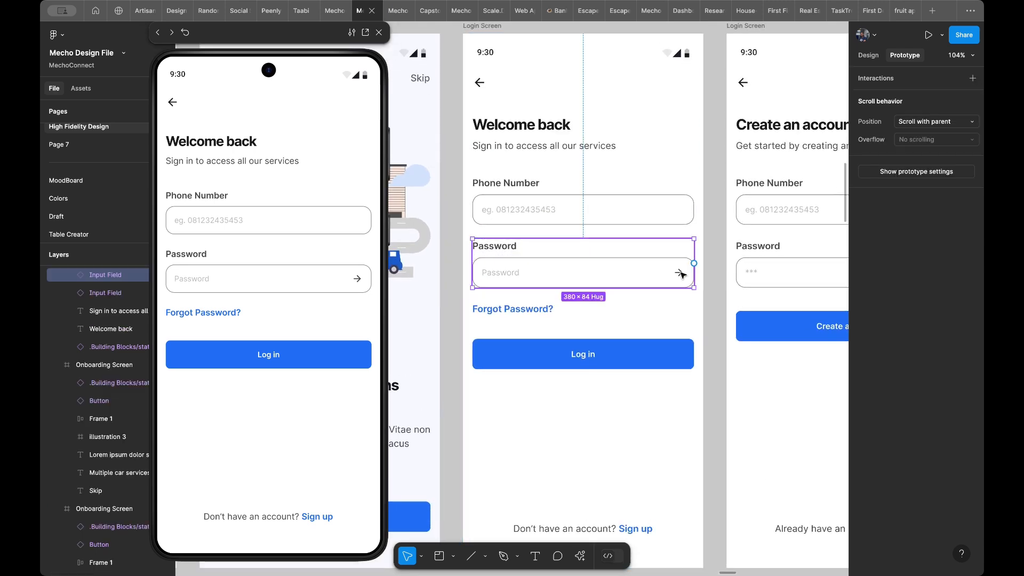
click(681, 274)
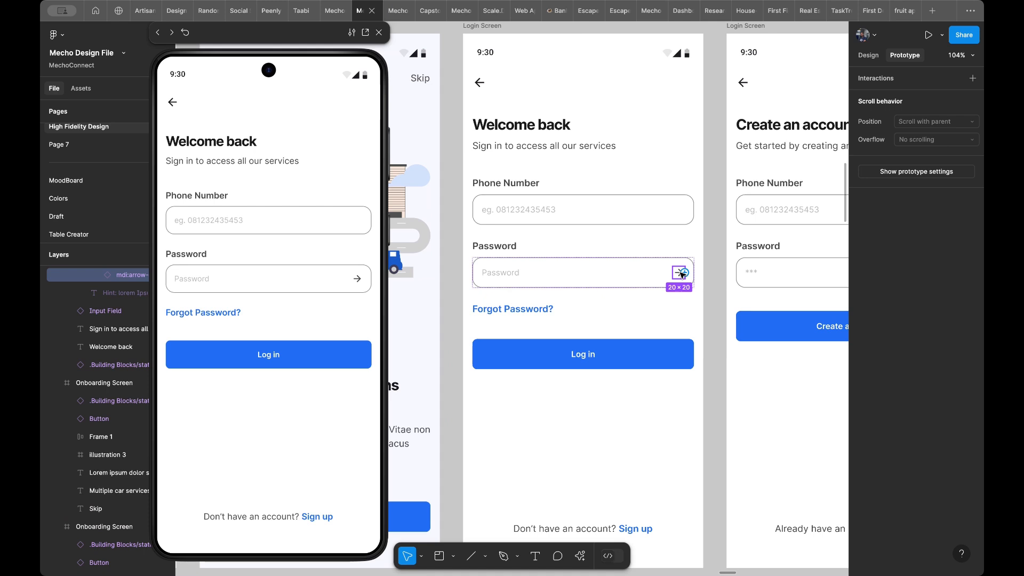
click(869, 55)
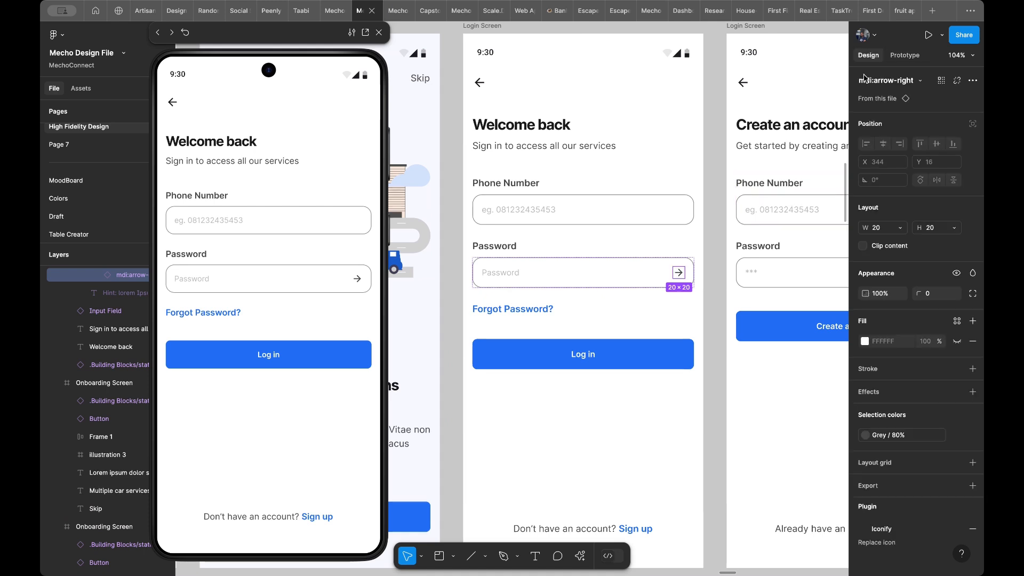
click(634, 270)
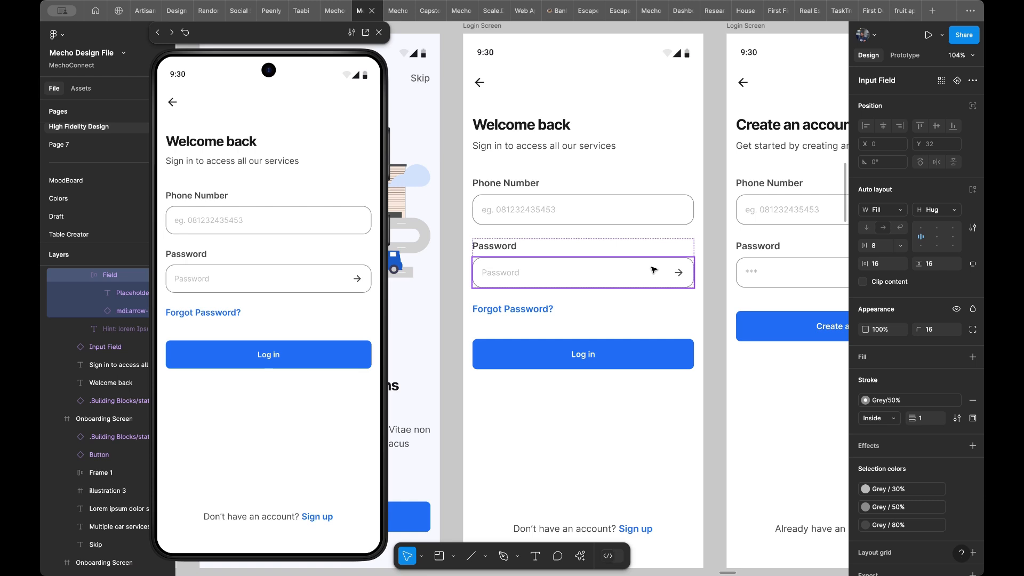
click(679, 272)
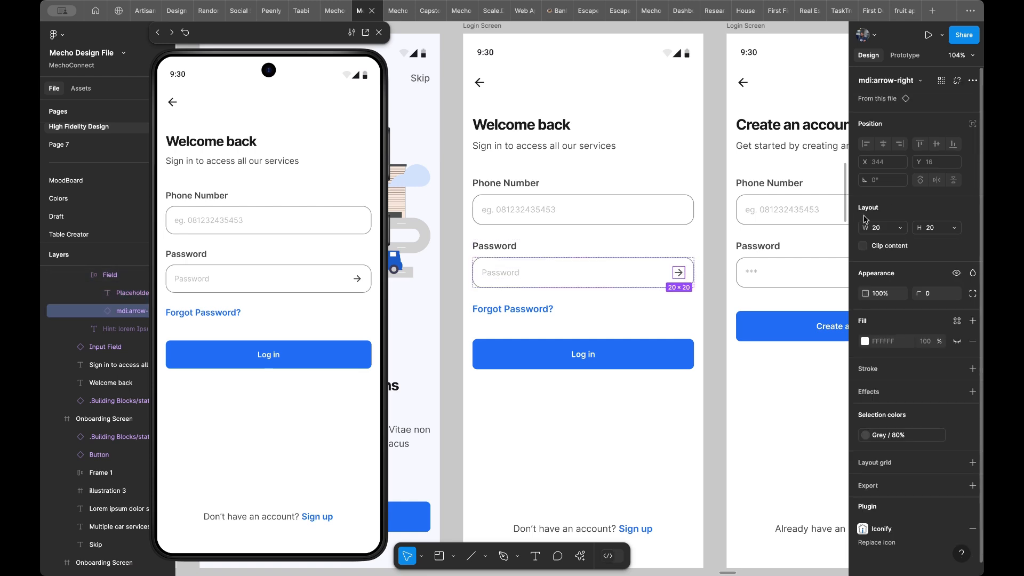
key(Delete)
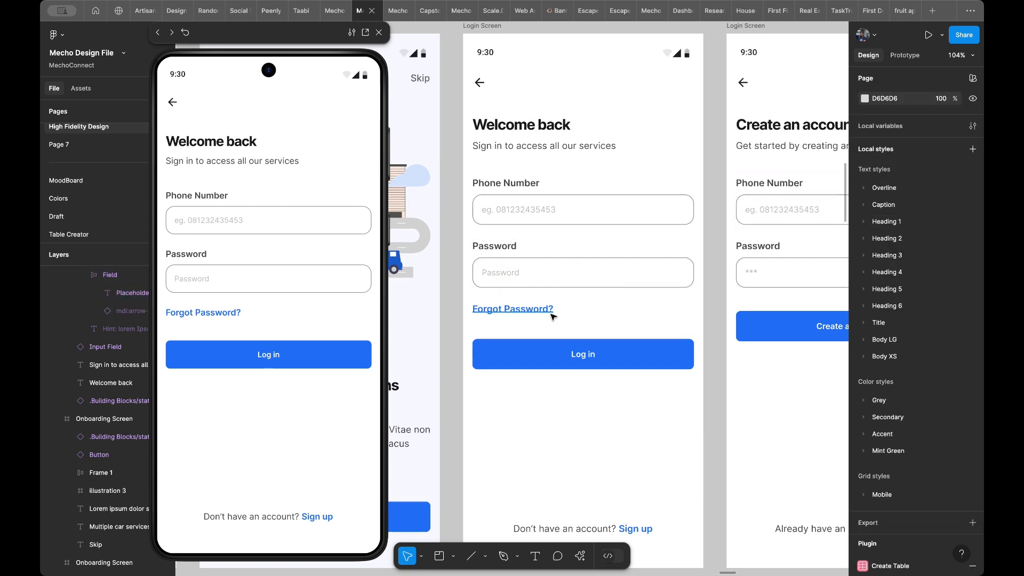
scroll(571, 390, down, 5)
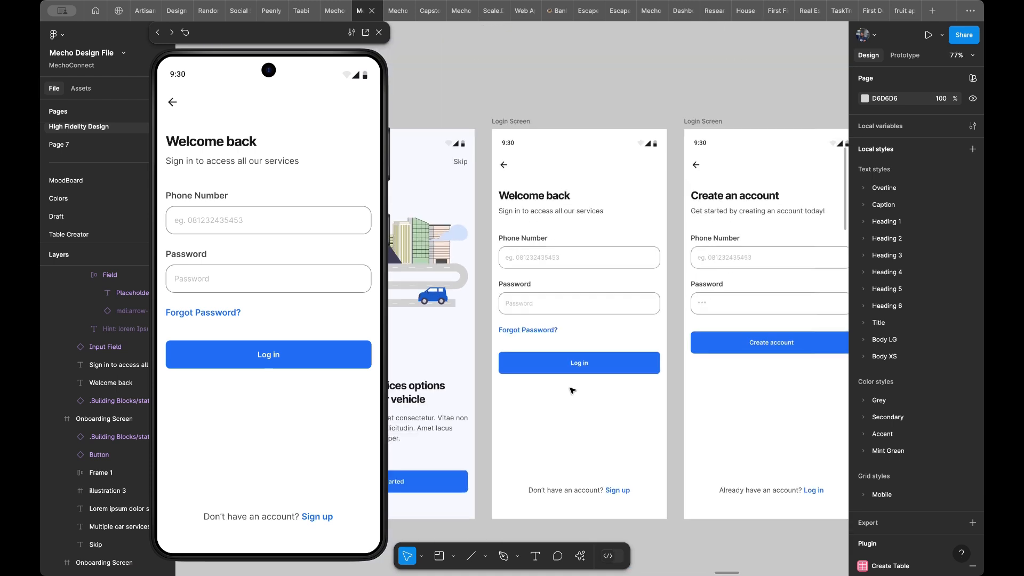
scroll(572, 390, down, 1)
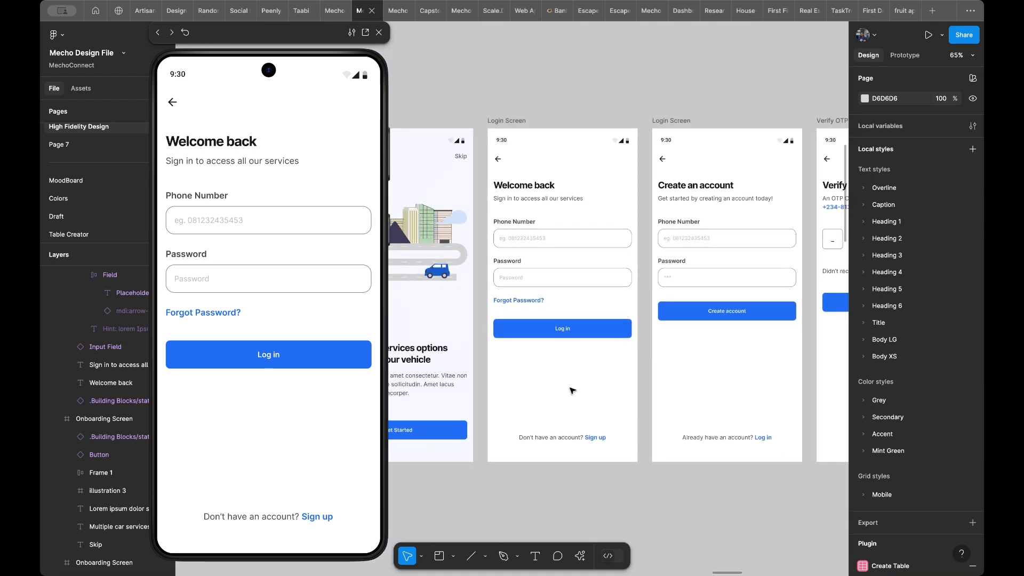
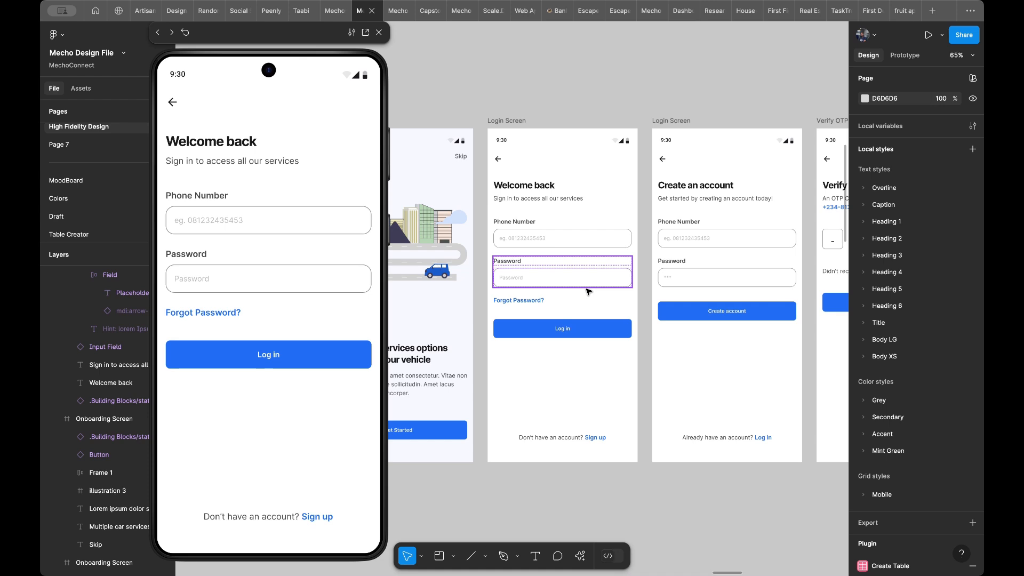
- Examine the Phone Number field on the Welcome back Login Screen and the layout of the surrounding onboarding and password screens
scroll(589, 291, up, 3)
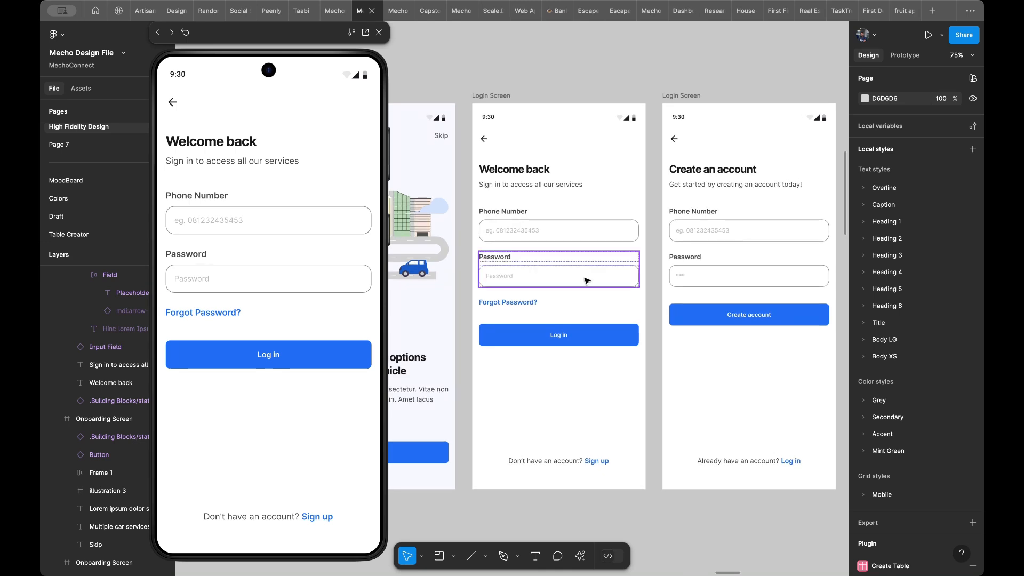
click(590, 231)
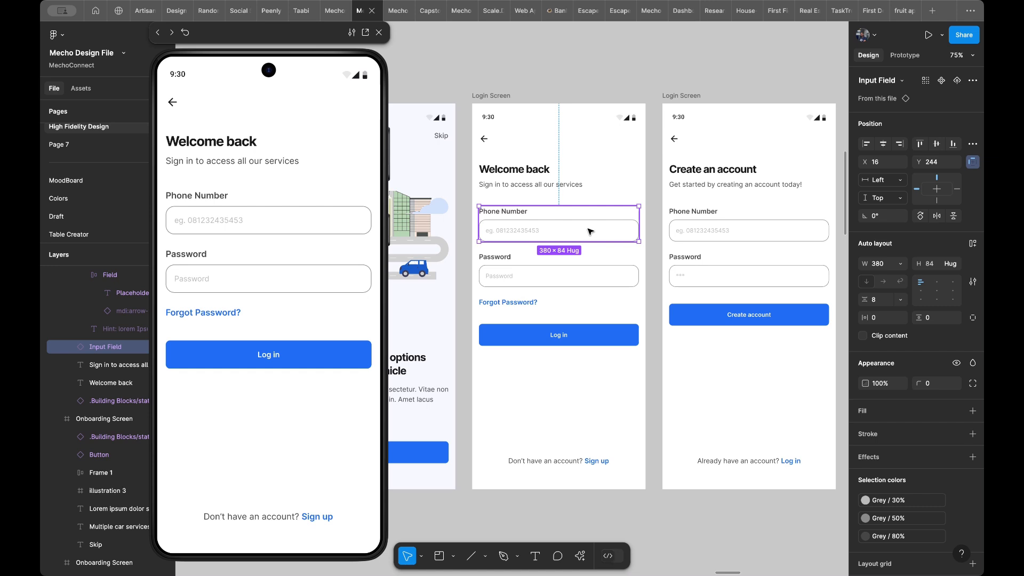
scroll(590, 232, down, 3)
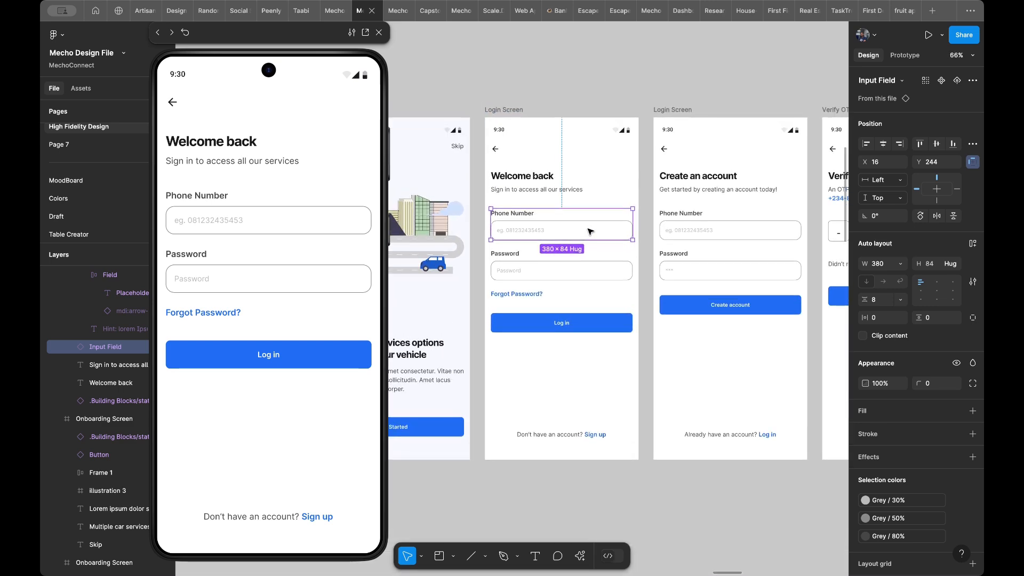
scroll(590, 231, down, 10)
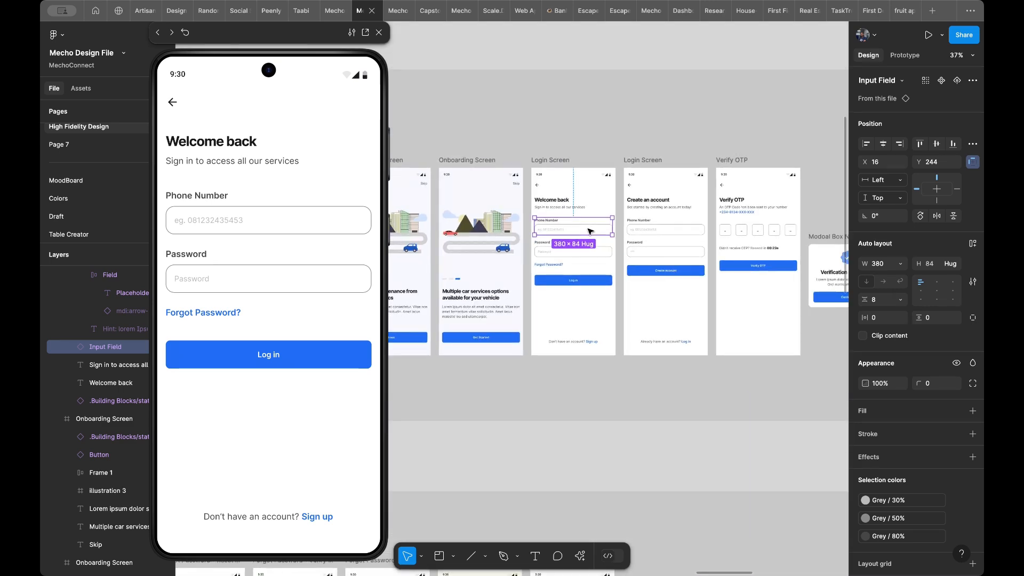
scroll(590, 231, left, 6)
scroll(590, 231, down, 4)
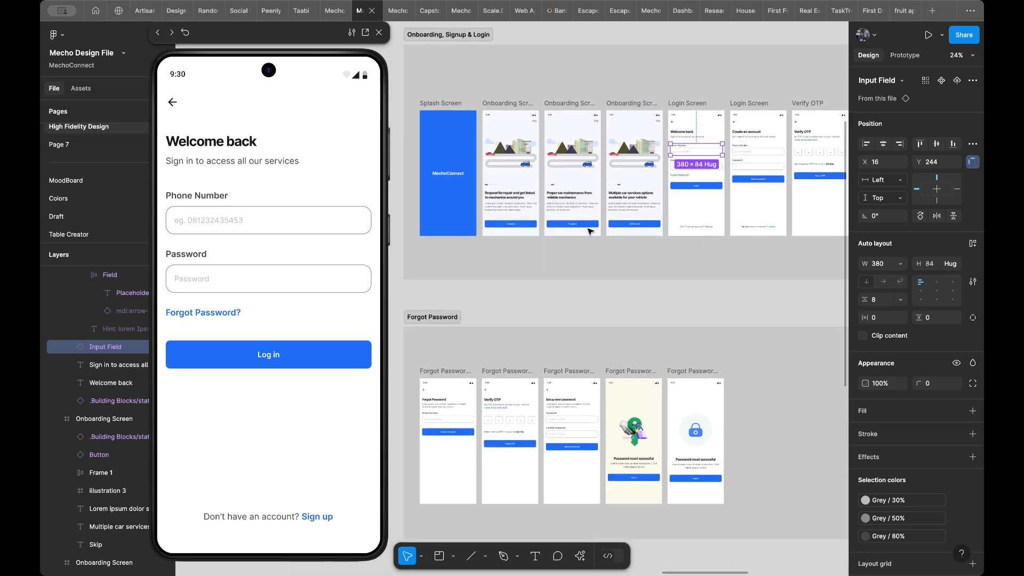
scroll(590, 232, right, 2)
scroll(590, 232, up, 1)
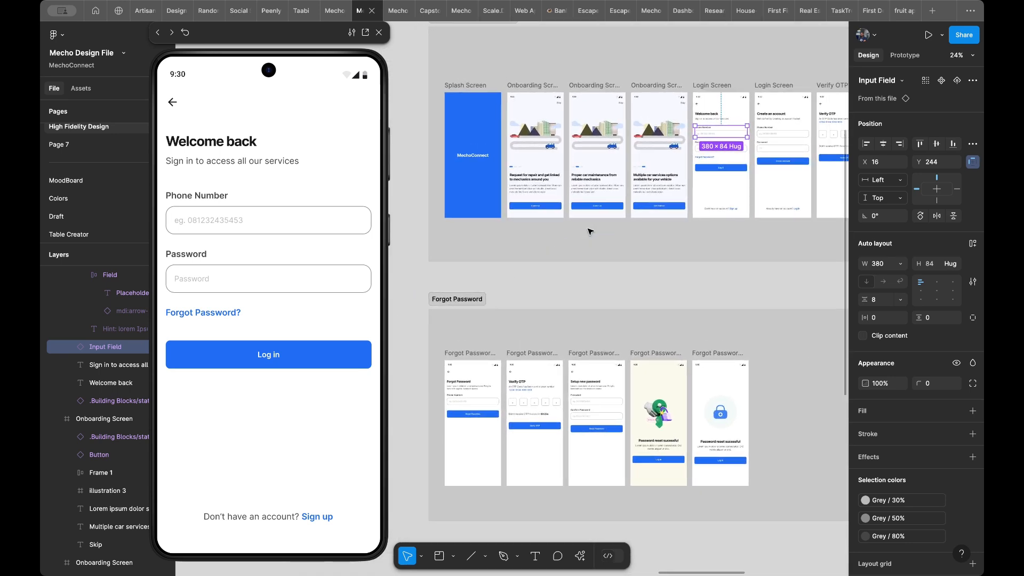
scroll(590, 232, right, 4)
scroll(590, 232, up, 3)
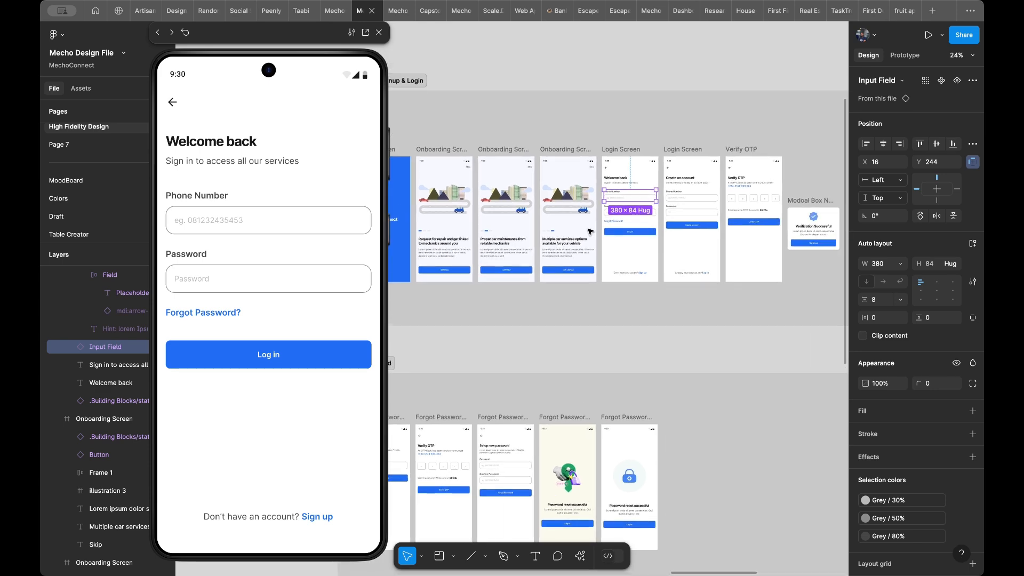
scroll(660, 197, up, 5)
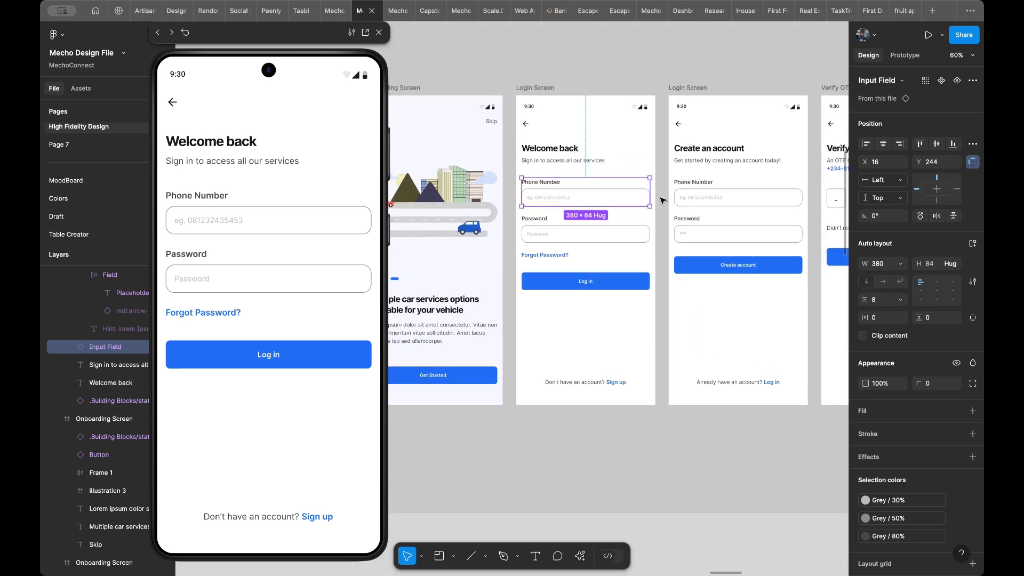
- Move the Add Vehicle section horizontally to X 6399, farther away from the Onboarding, Signup & Login section
scroll(660, 199, down, 3)
scroll(660, 198, down, 3)
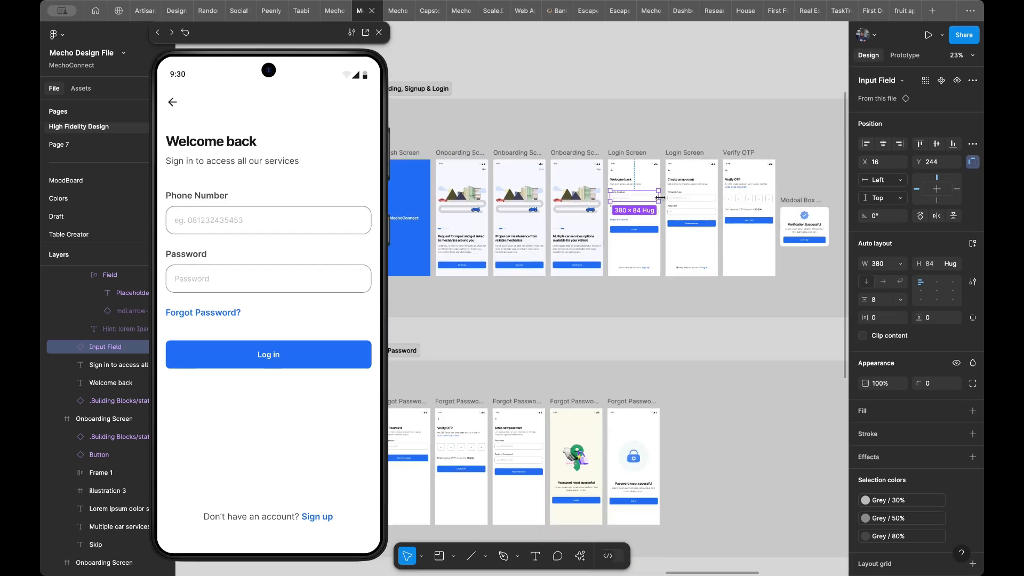
scroll(695, 184, down, 4)
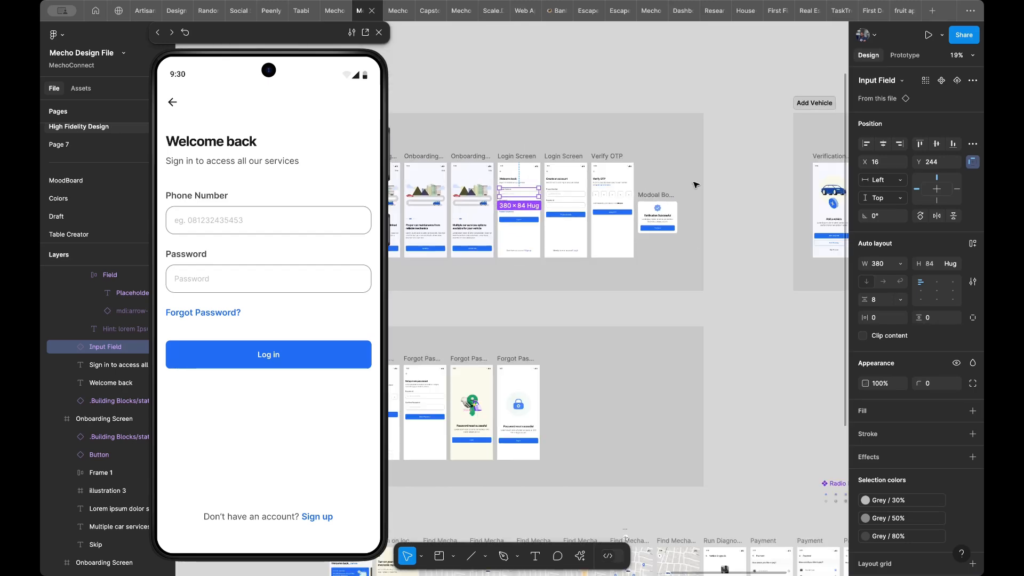
scroll(695, 185, right, 5)
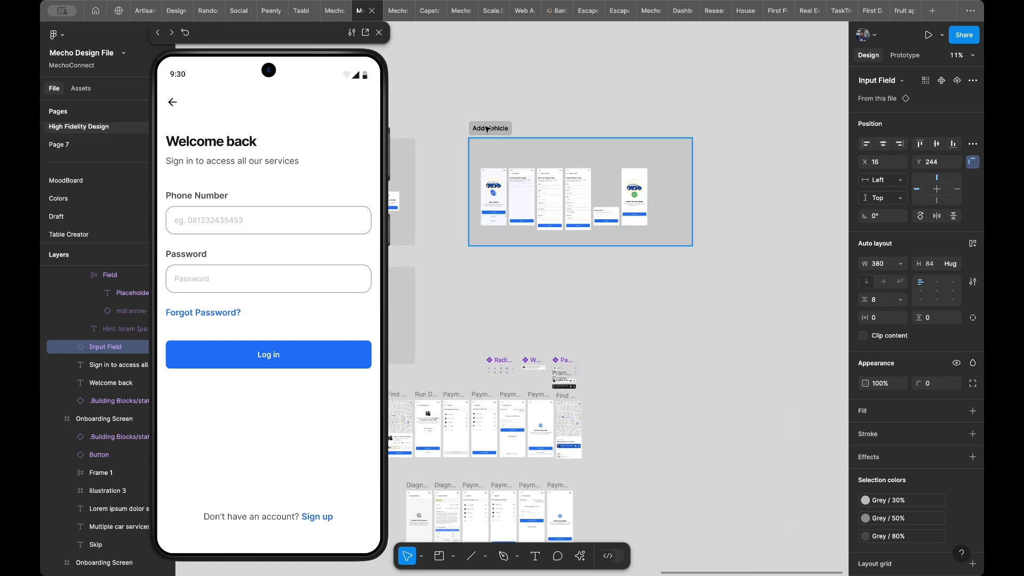
click(487, 128)
drag(516, 154, 605, 154)
click(487, 128)
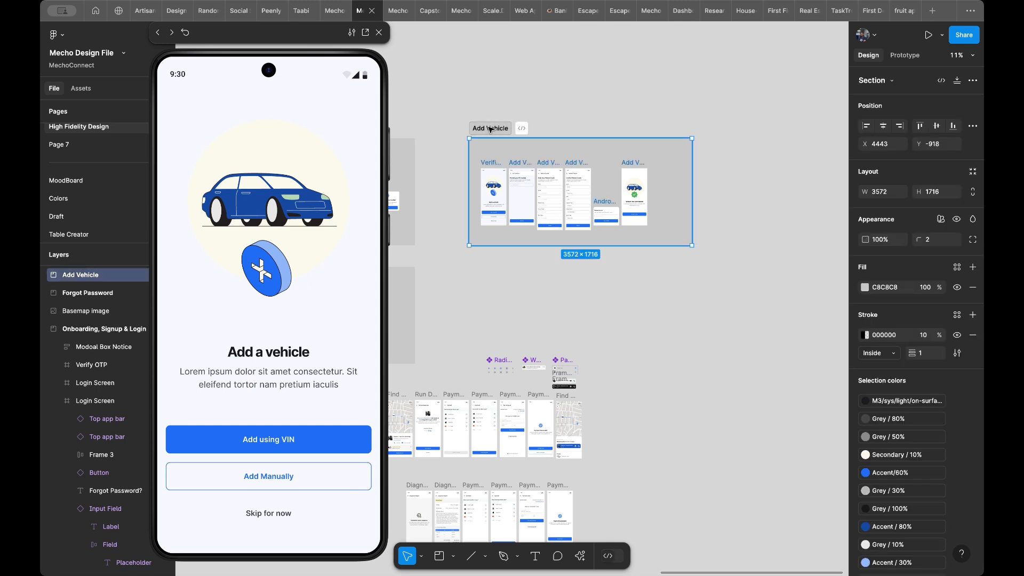
key(Escape)
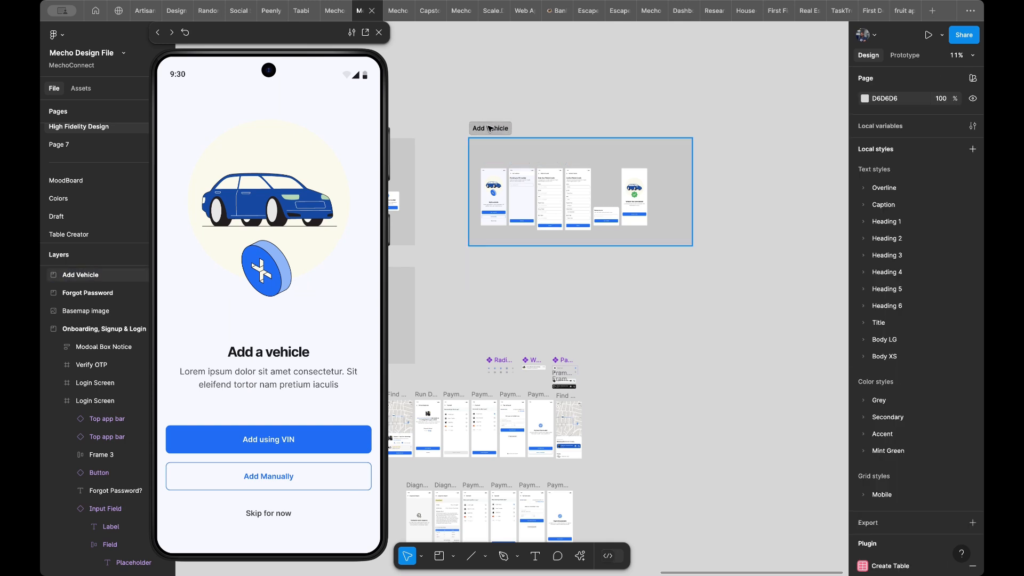
click(490, 129)
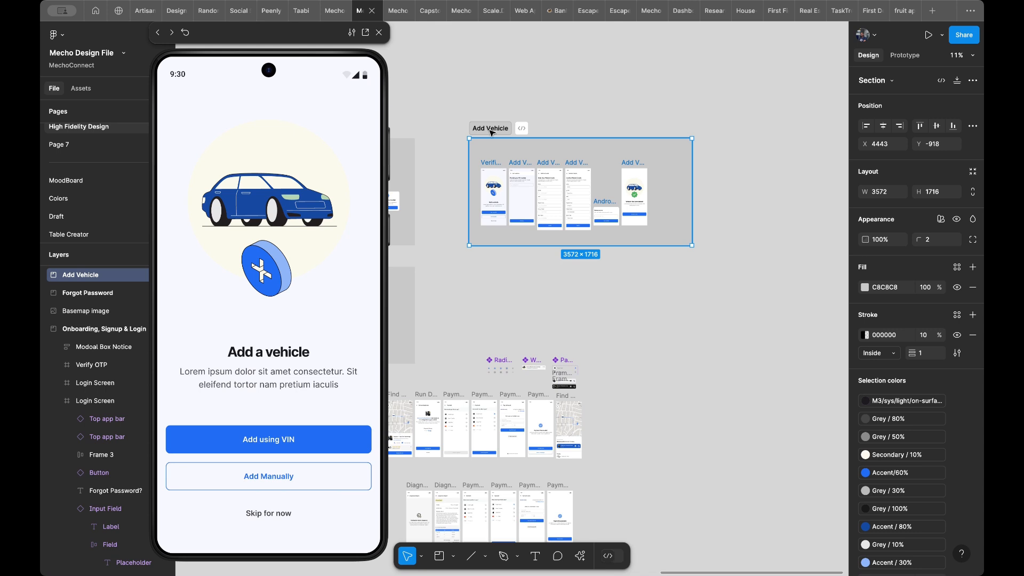
drag(503, 131, 614, 120)
- Widen the Onboarding, Signup & Login section to 6039 by extending its right edge toward the Add Vehicle section
scroll(613, 121, left, 5)
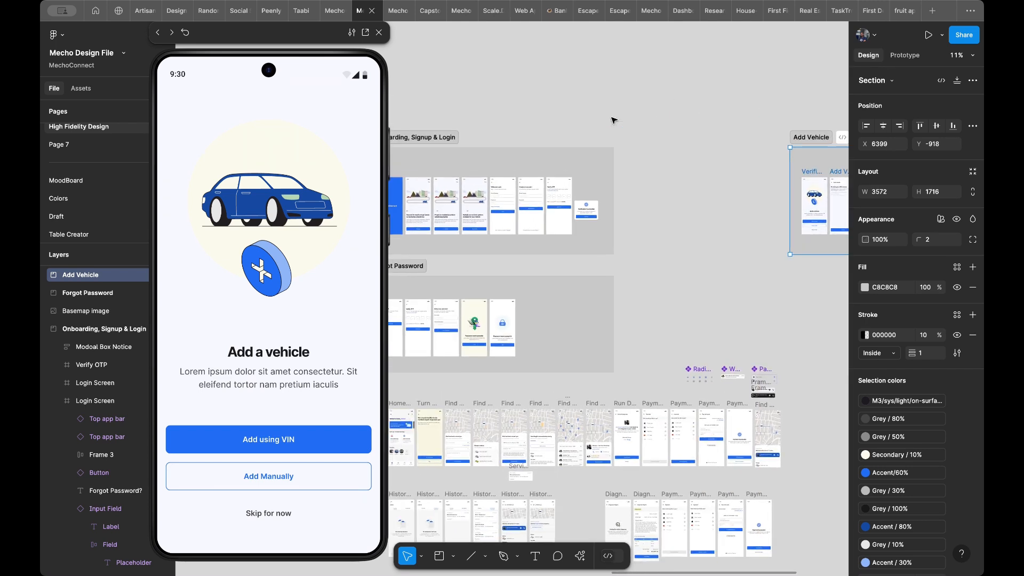
click(622, 175)
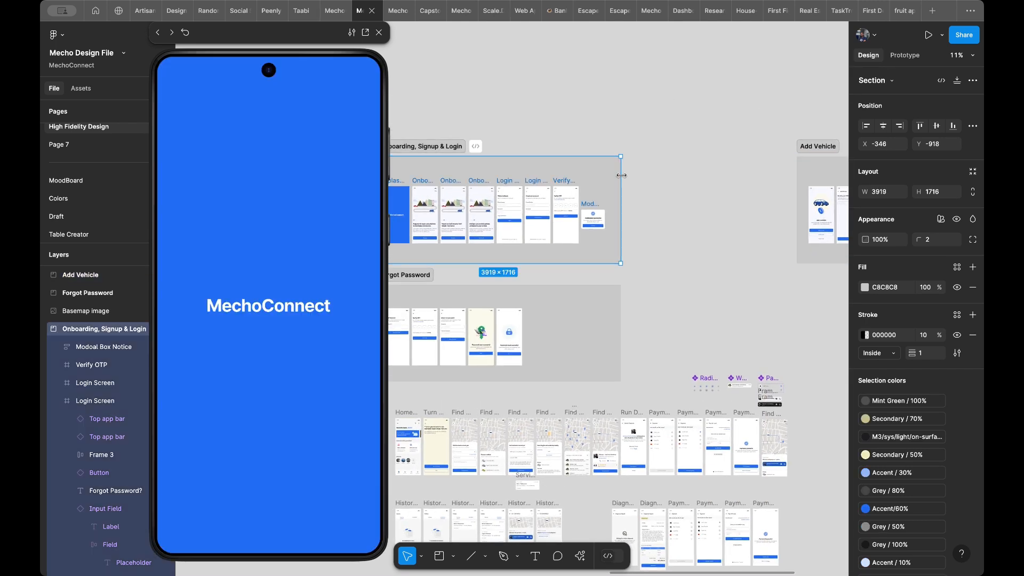
drag(667, 175, 753, 169)
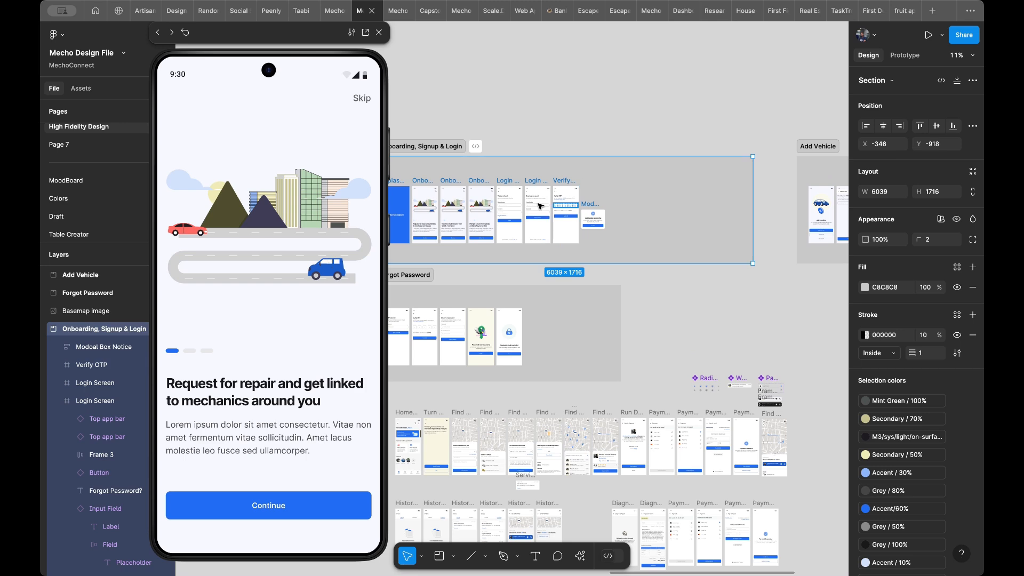
- Shift the Create an account Login Screen, Verify OTP and Modoal Box Notice together to the right, opening a gap after the Welcome back screen
scroll(565, 205, left, 3)
scroll(566, 205, up, 10)
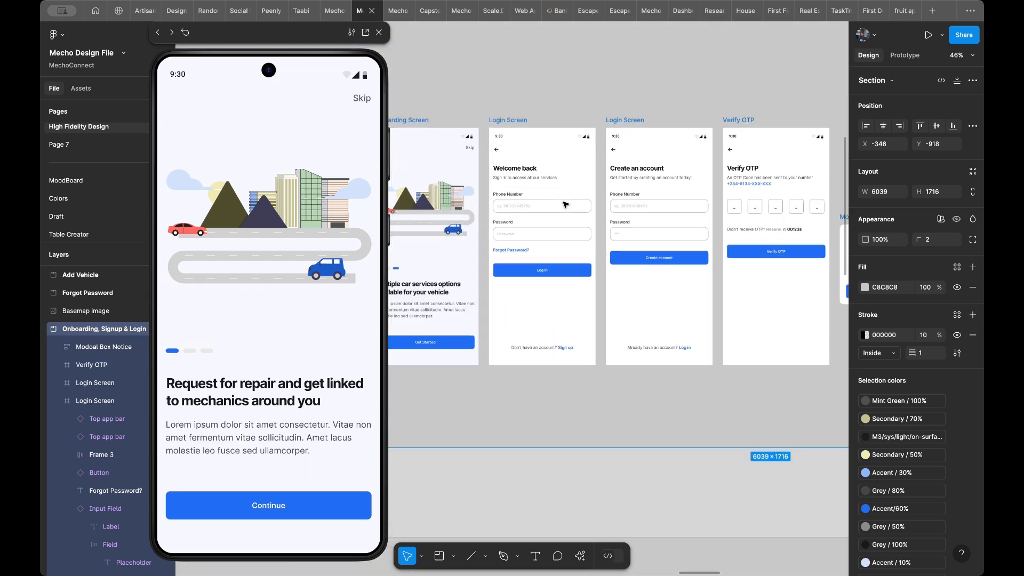
scroll(566, 204, left, 2)
scroll(566, 204, up, 1)
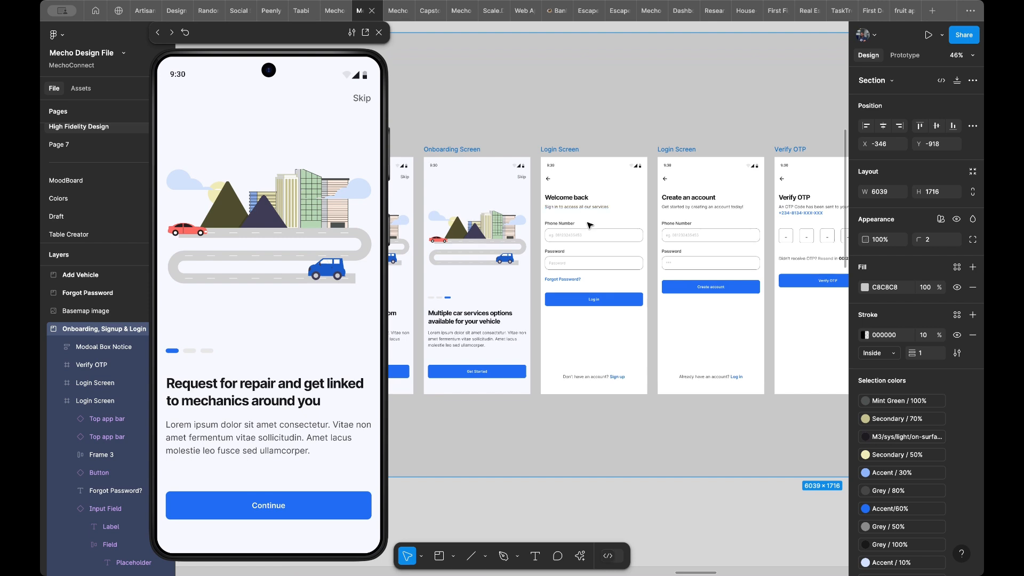
scroll(589, 245, right, 5)
scroll(589, 246, down, 5)
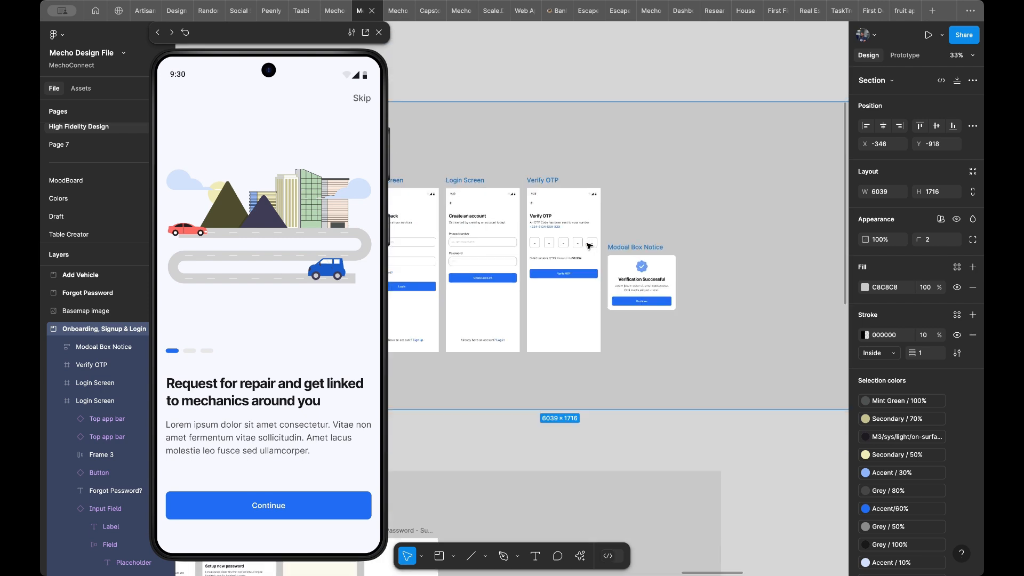
click(508, 190)
shift+click(566, 188)
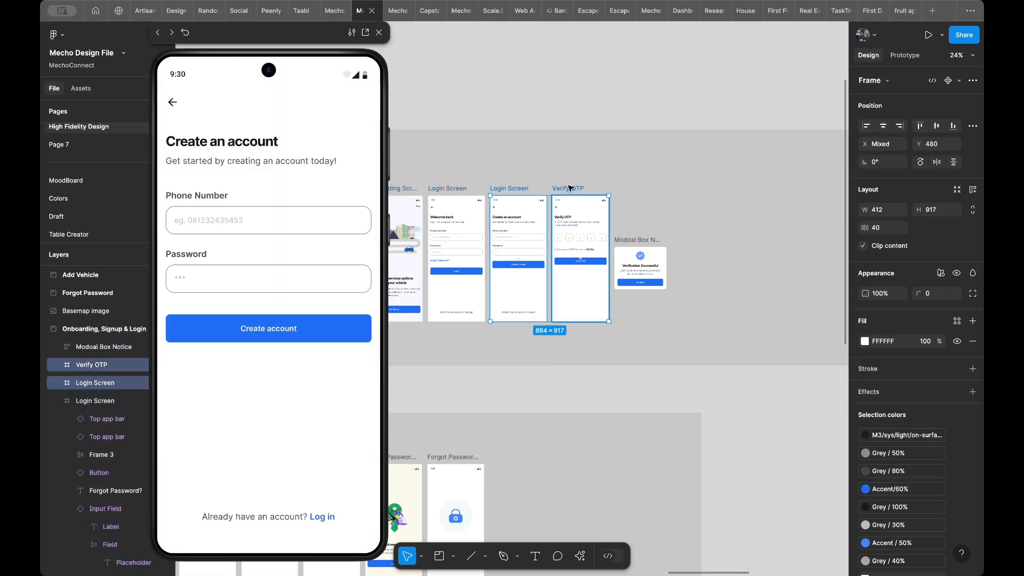
shift+click(637, 243)
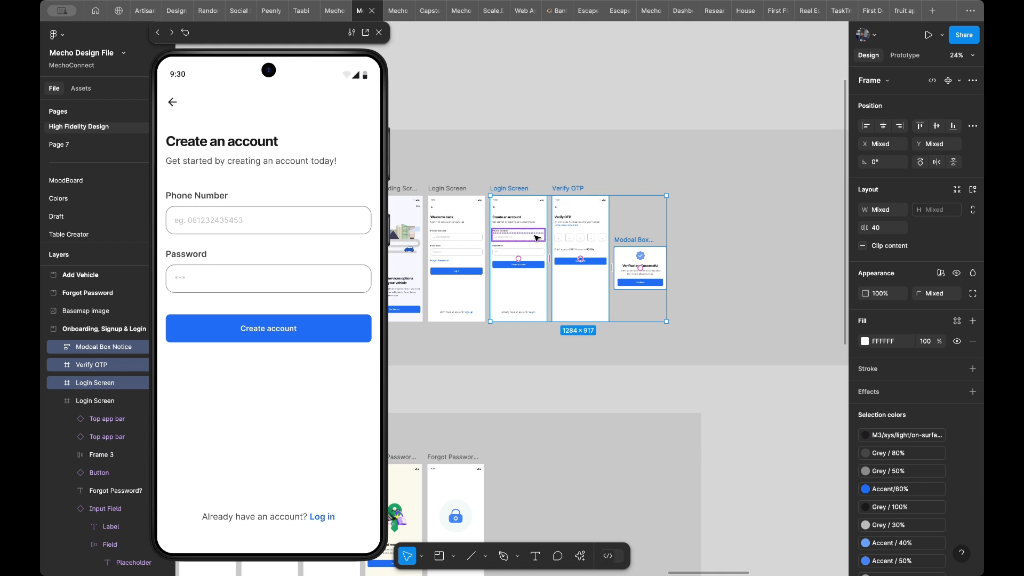
drag(551, 235, 631, 228)
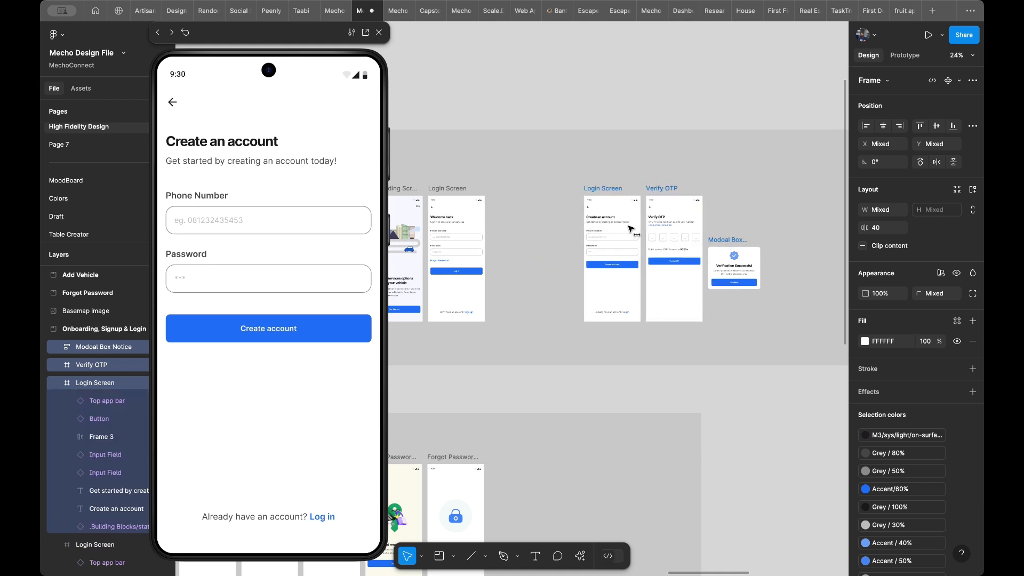
- Duplicate the Welcome back Login Screen into the gap beside the original
scroll(533, 202, left, 3)
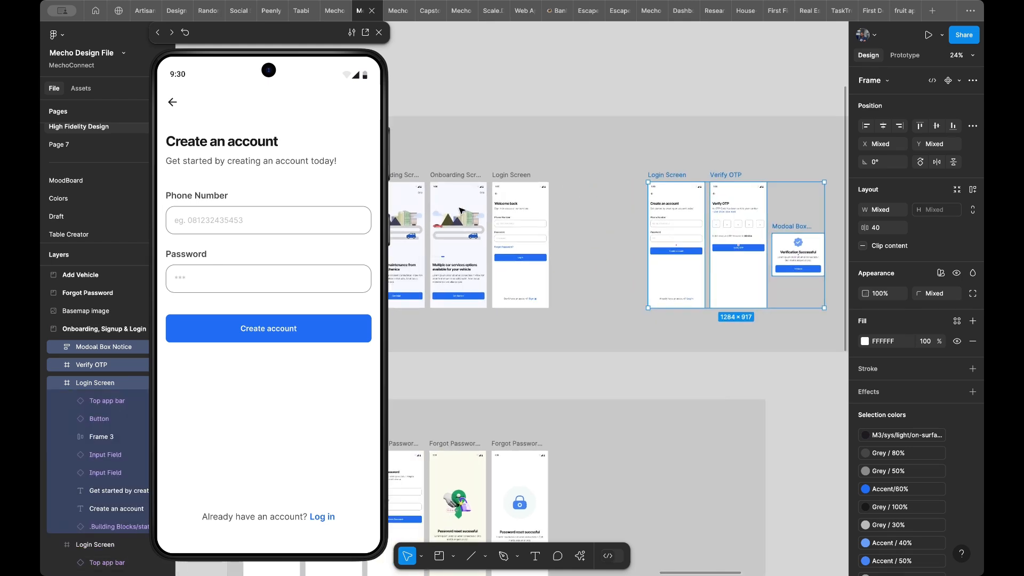
scroll(504, 185, up, 5)
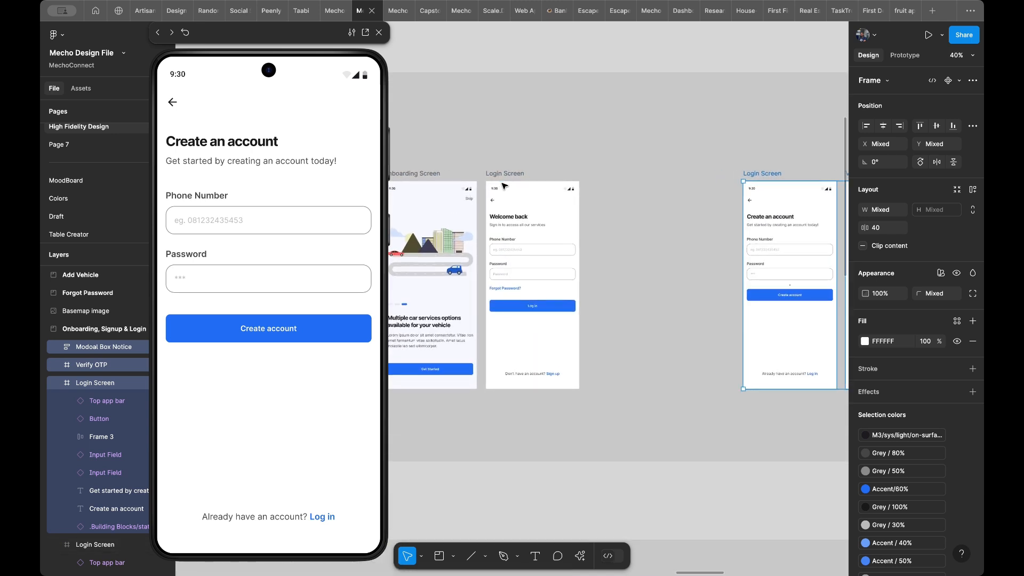
click(500, 174)
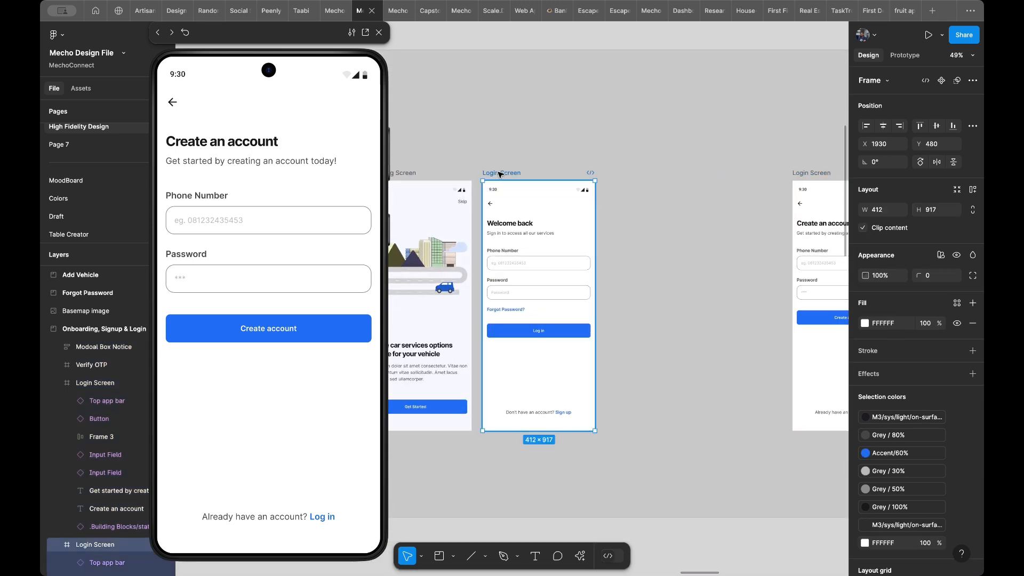
key(ctrl+d)
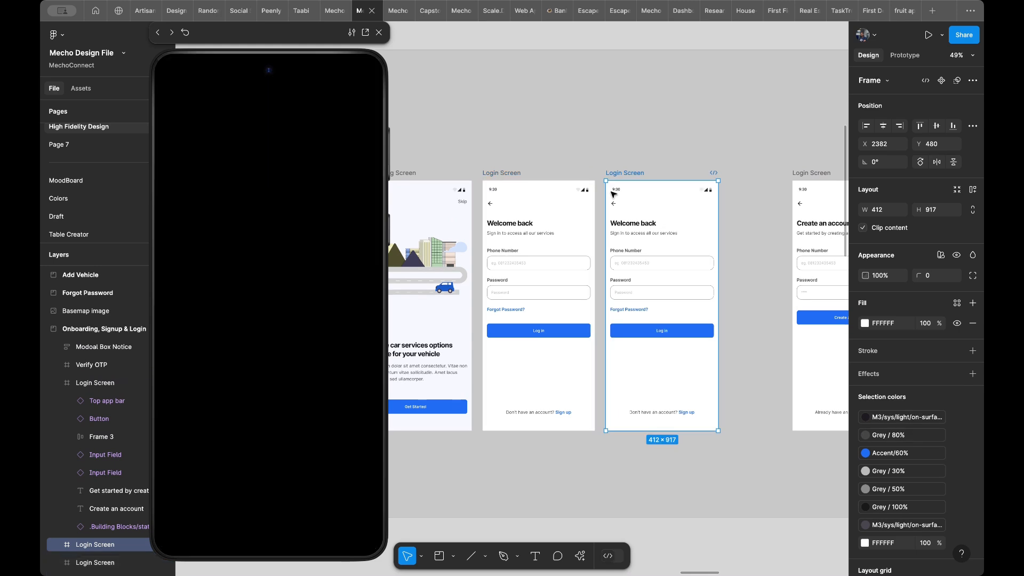
scroll(636, 263, up, 3)
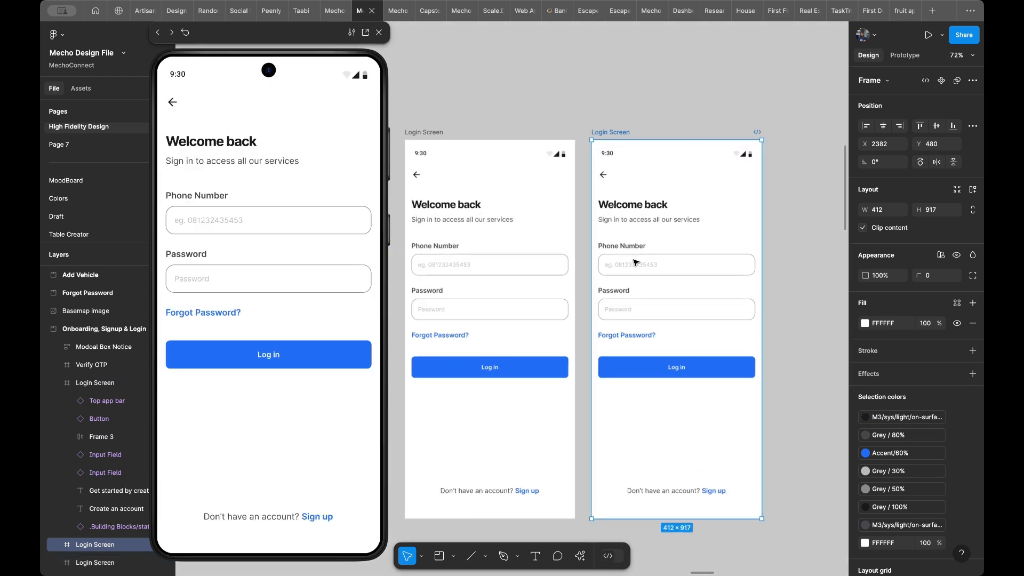
super+click(649, 268)
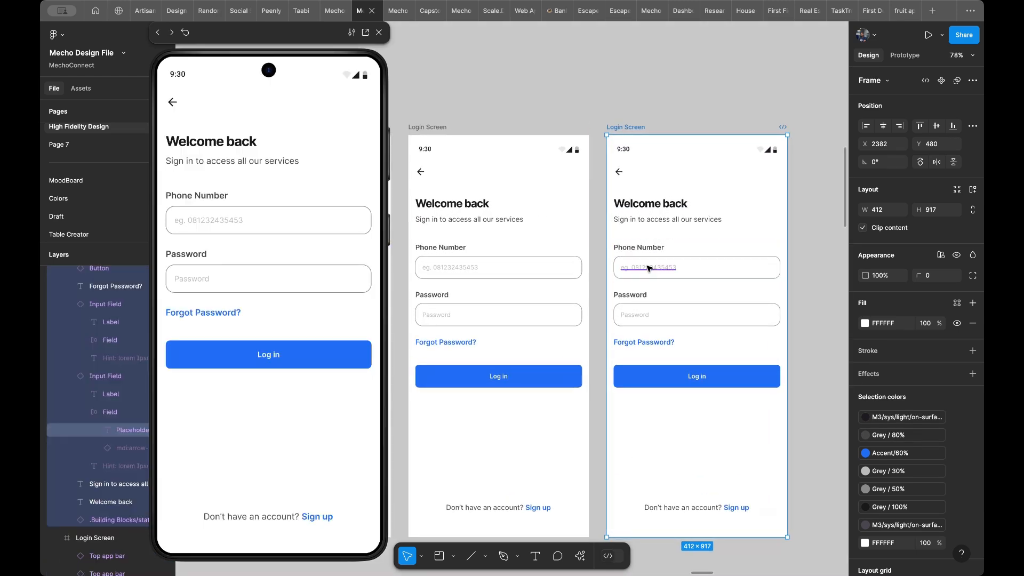
double_click(649, 268)
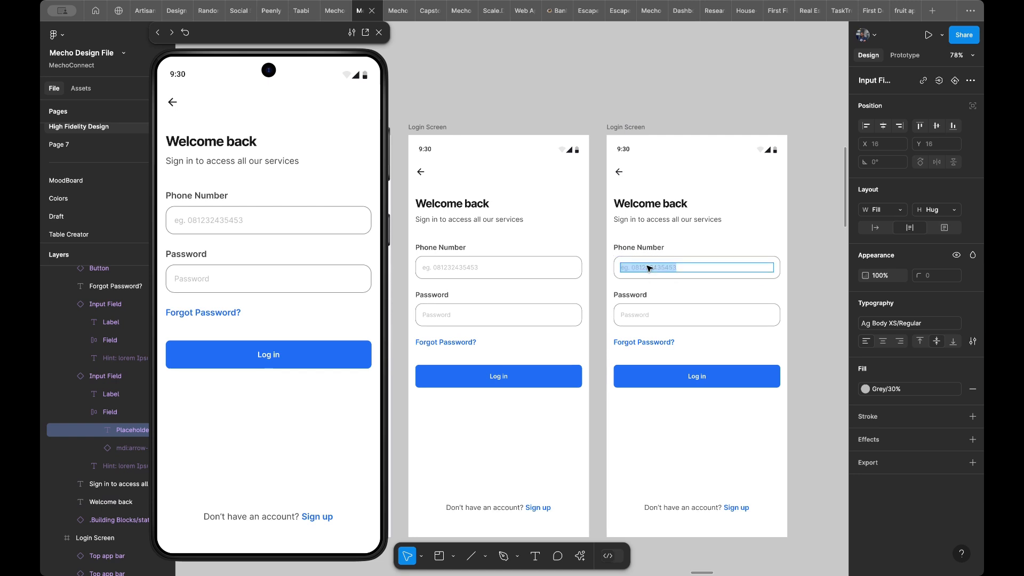
double_click(645, 266)
- Rename the original Welcome back frame as Login Screen/Empty and its duplicate as Login Screen/Filled
double_click(436, 127)
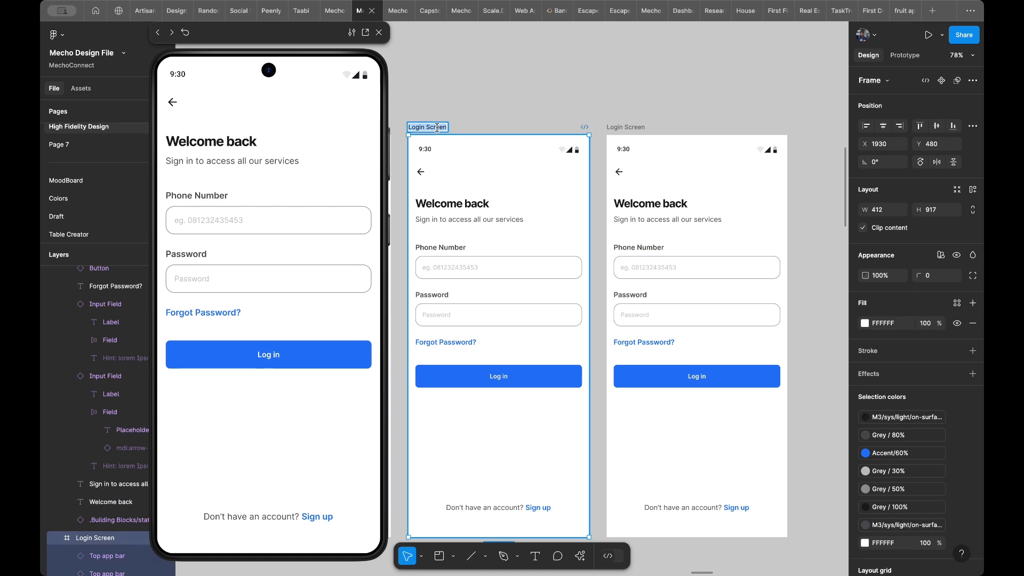
key(Return)
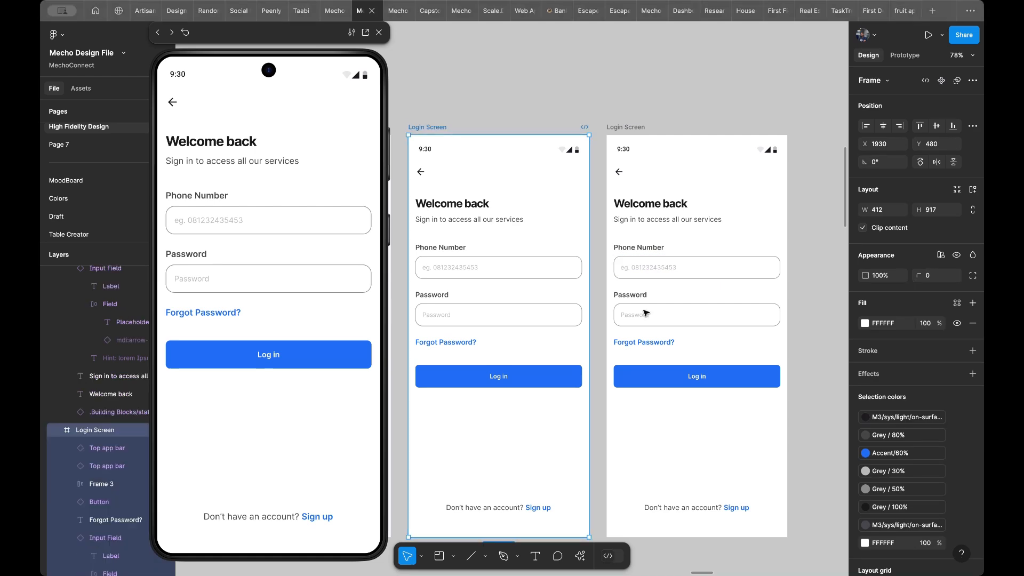
double_click(428, 128)
key(Right)
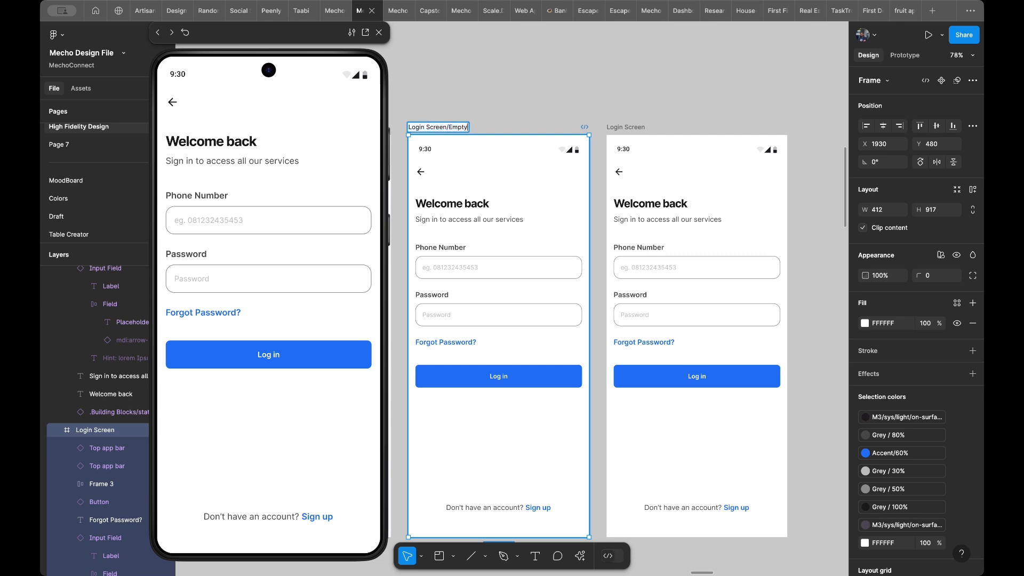
click(621, 128)
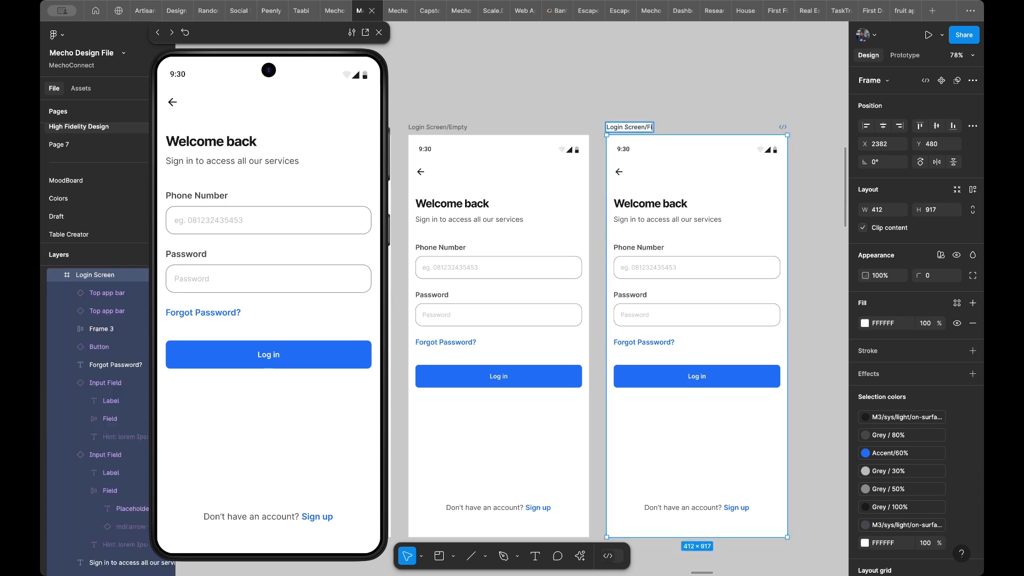
key(Return)
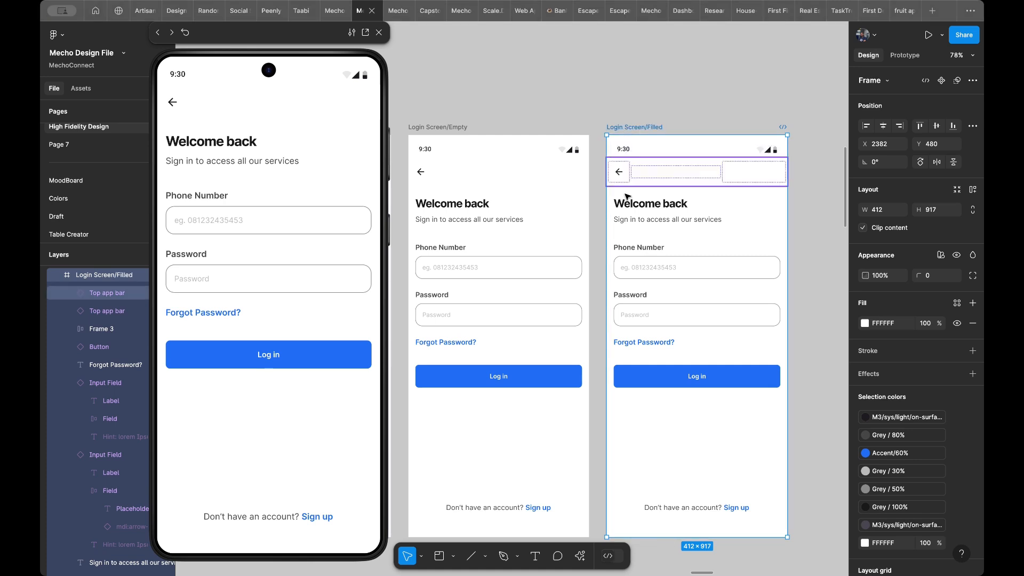
- Replace the Phone Number placeholder in Login Screen/Filled with the sample phone number, without the "eg." prefix
double_click(653, 268)
double_click(652, 268)
key(super+c)
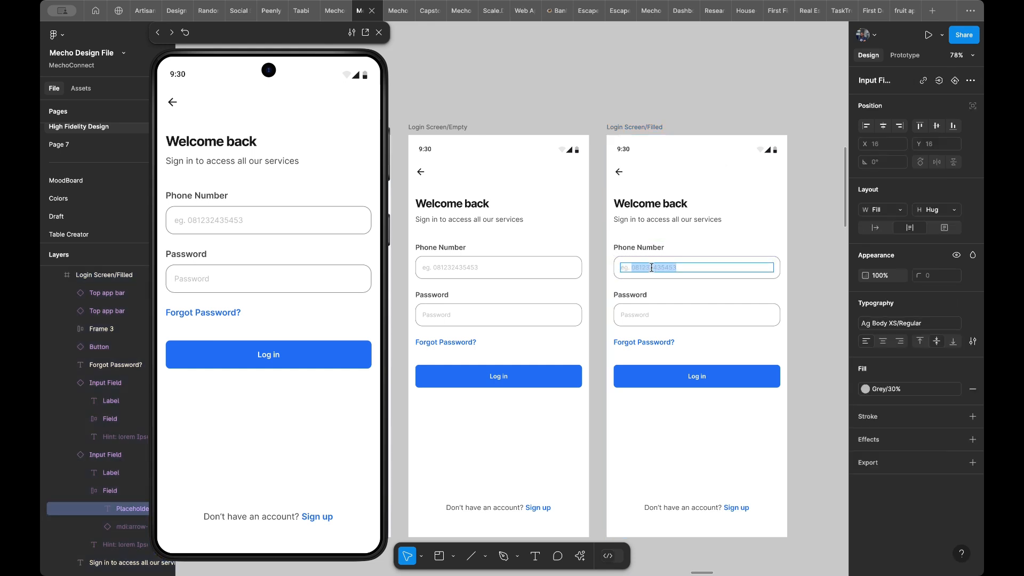
click(695, 245)
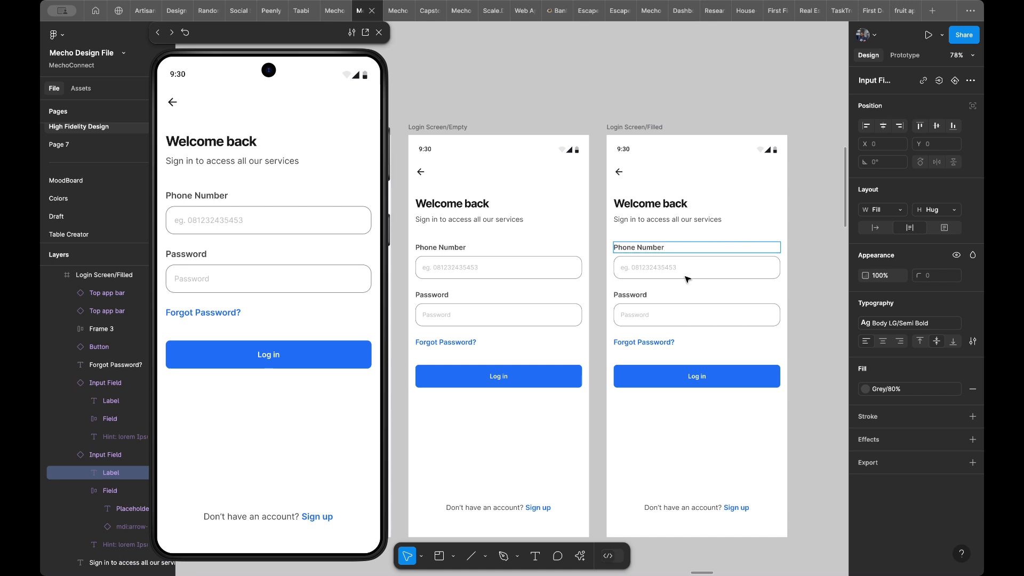
click(670, 282)
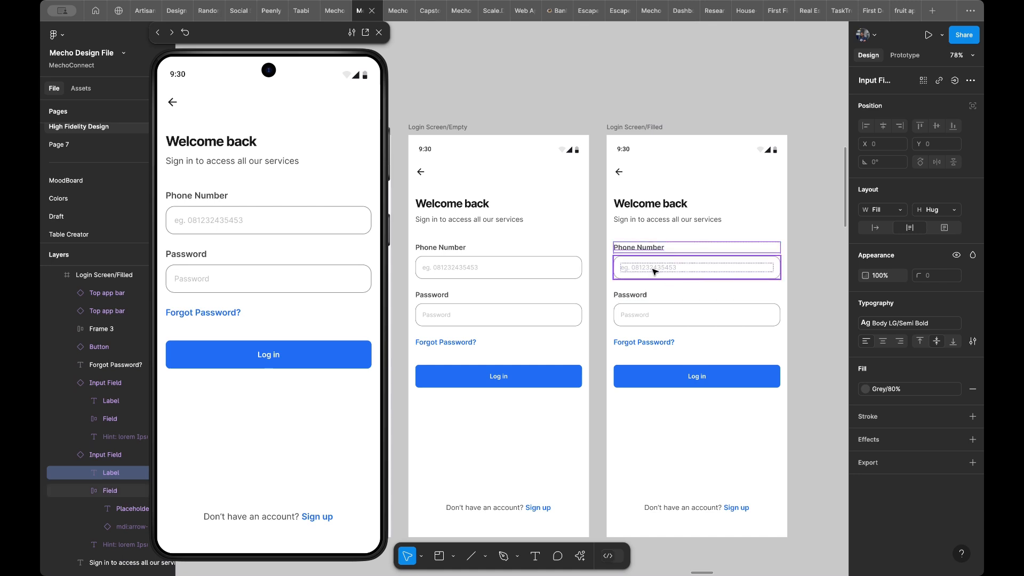
click(654, 269)
double_click(653, 270)
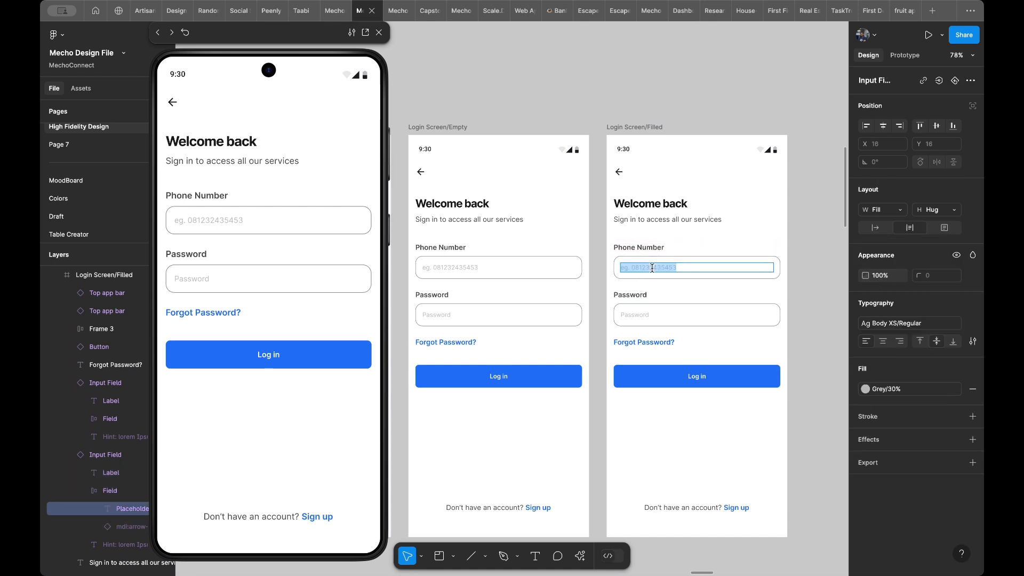
key(super+v)
click(661, 286)
- Apply the Body LG/Semi Bold text style to the phone number in Login Screen/Filled
click(913, 325)
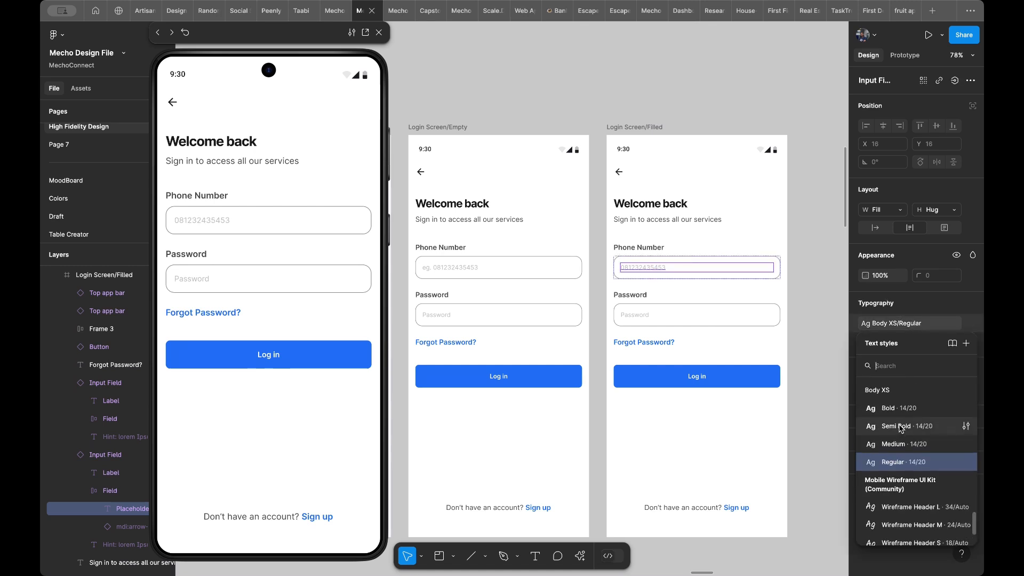
click(905, 434)
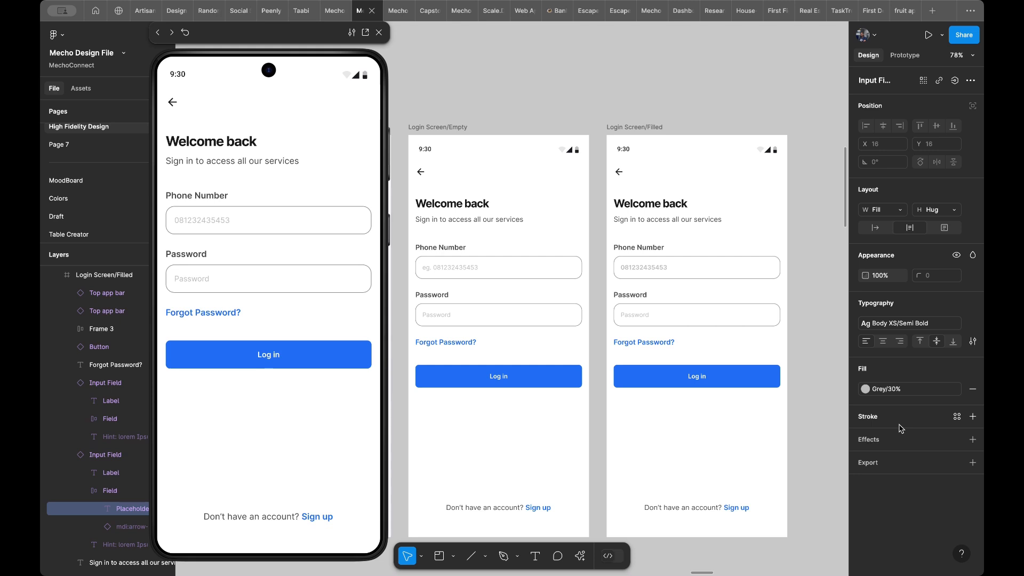
click(902, 323)
text(lg)
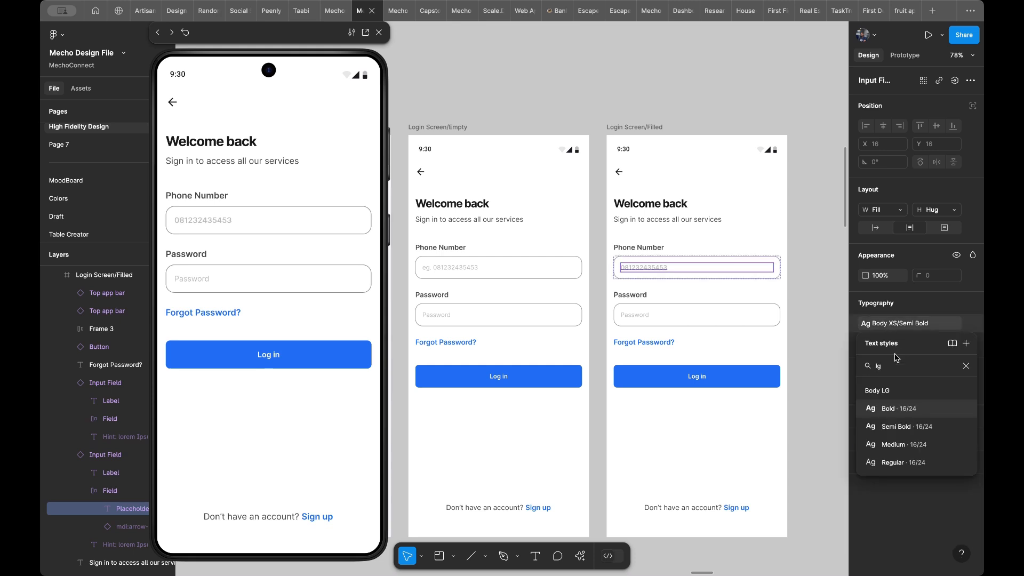
click(898, 425)
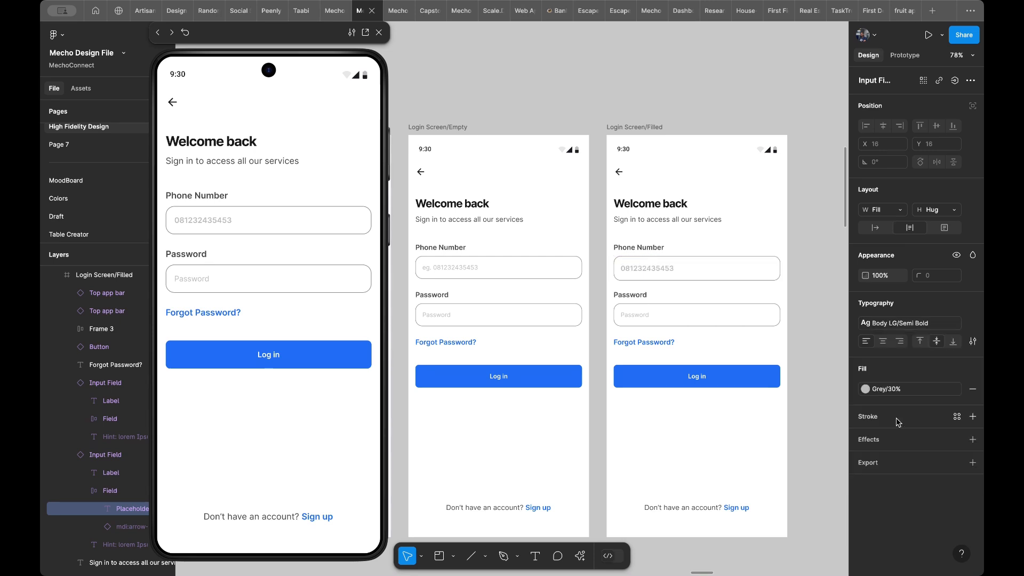
- Set the fill of the phone number text in Login Screen/Filled to Grey/80%
click(883, 389)
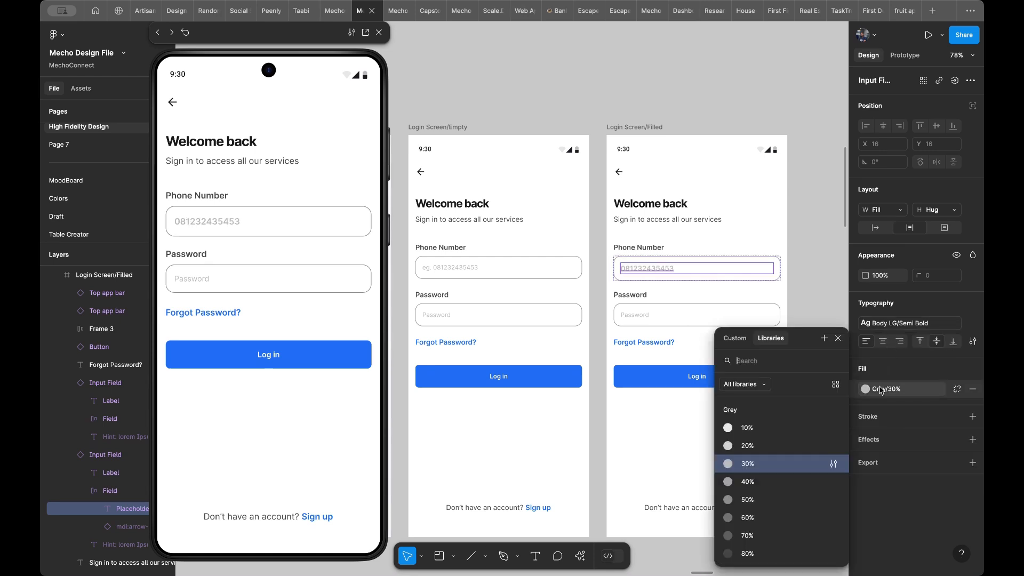
scroll(779, 512, down, 2)
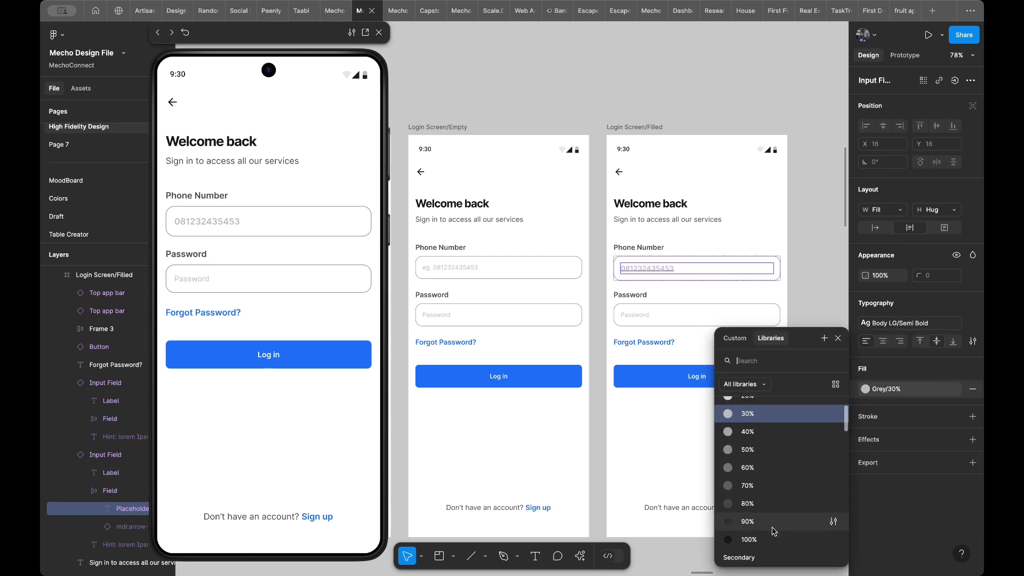
click(772, 527)
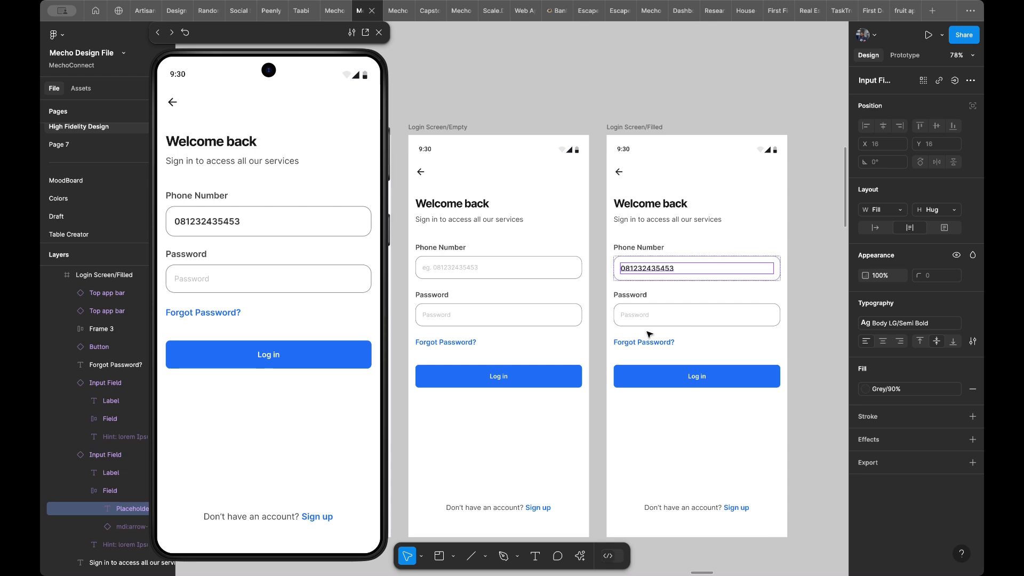
click(889, 390)
click(781, 481)
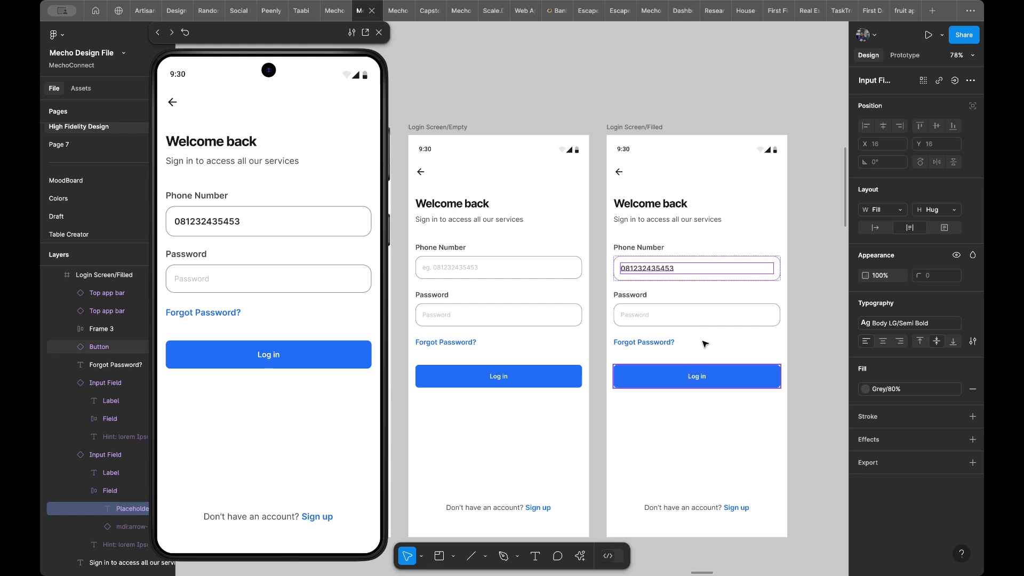
- Copy the phone number text's properties onto the Password placeholder in Login Screen/Filled
click(638, 319)
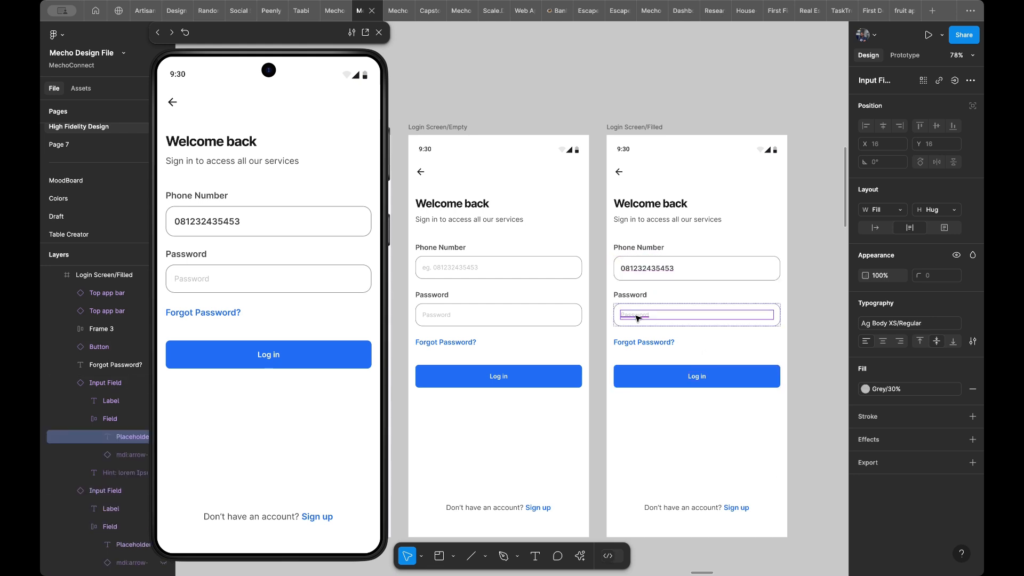
click(644, 272)
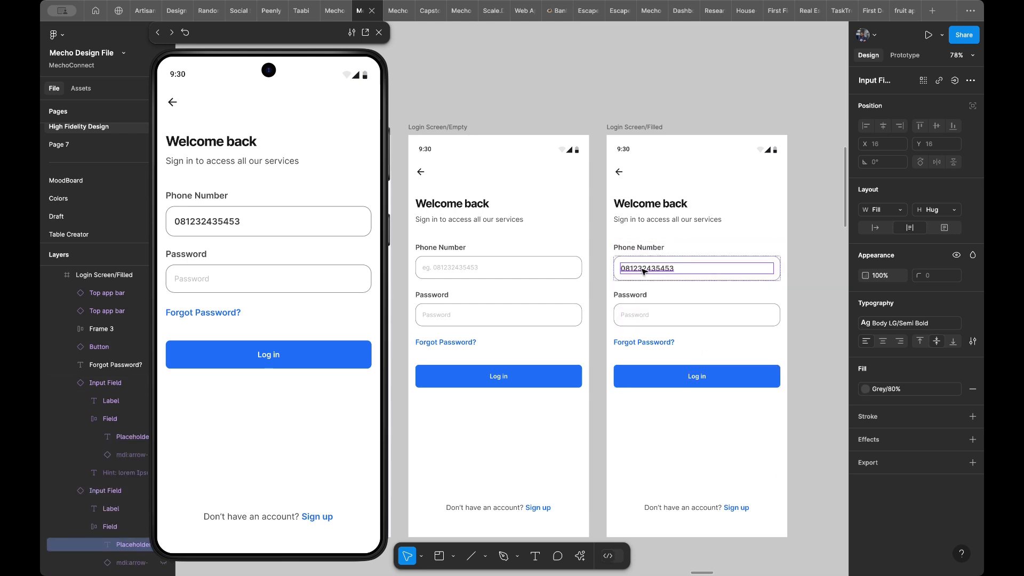
click(638, 319)
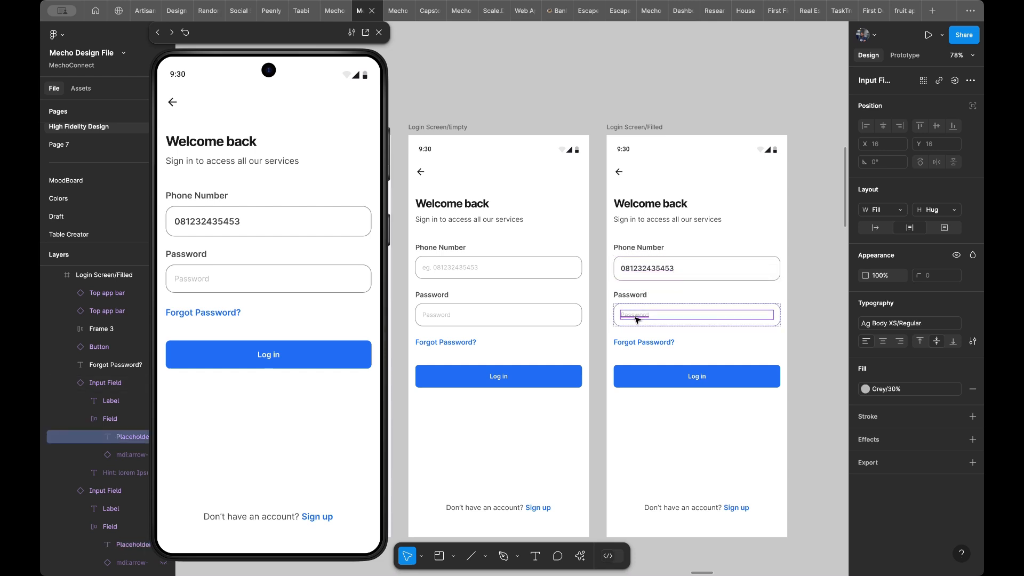
key(ctrl+alt+v)
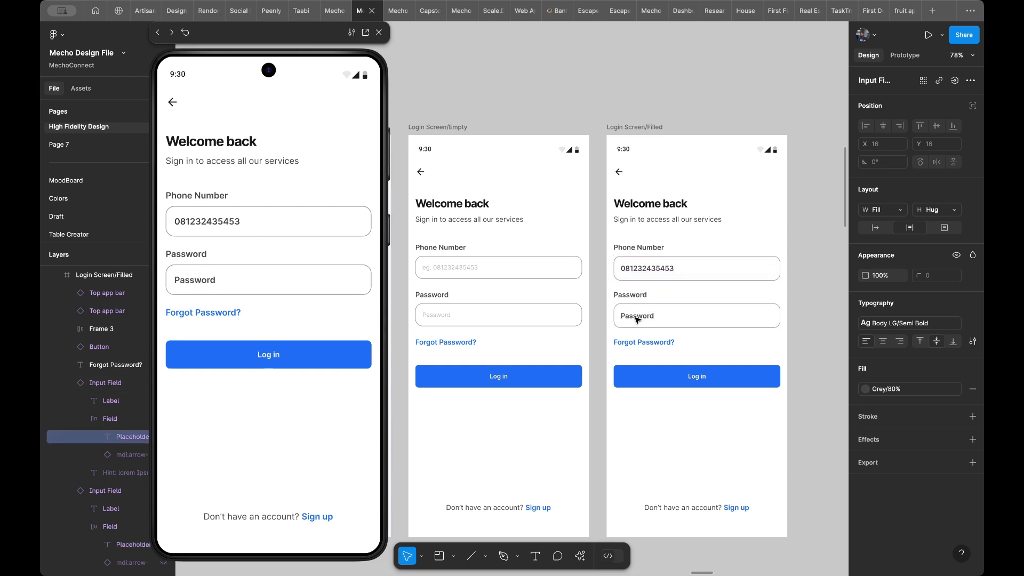
- Replace the Password placeholder text in Login Screen/Filled with a row of twelve asterisks
double_click(635, 318)
text(***)
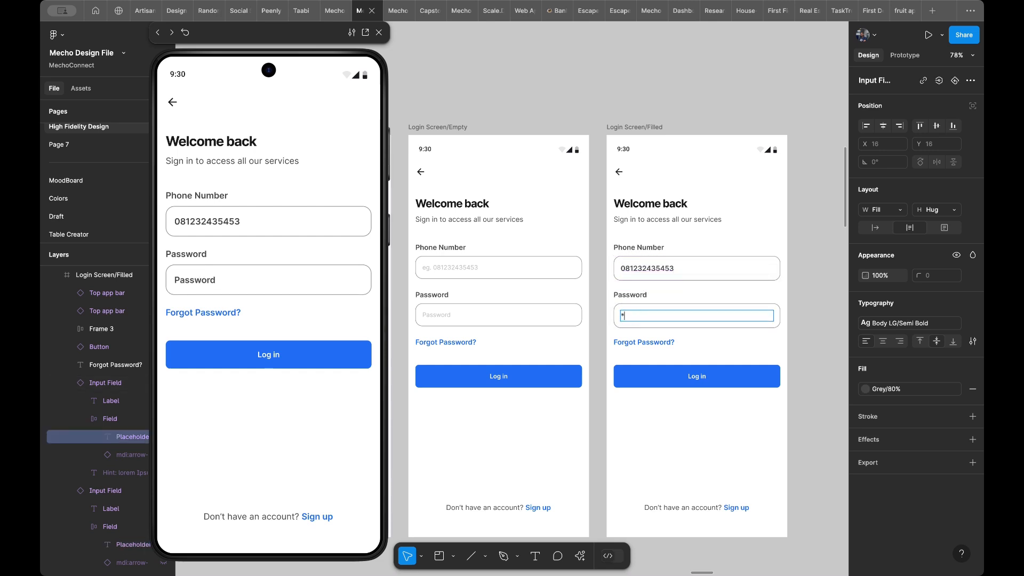
text(*********)
click(660, 361)
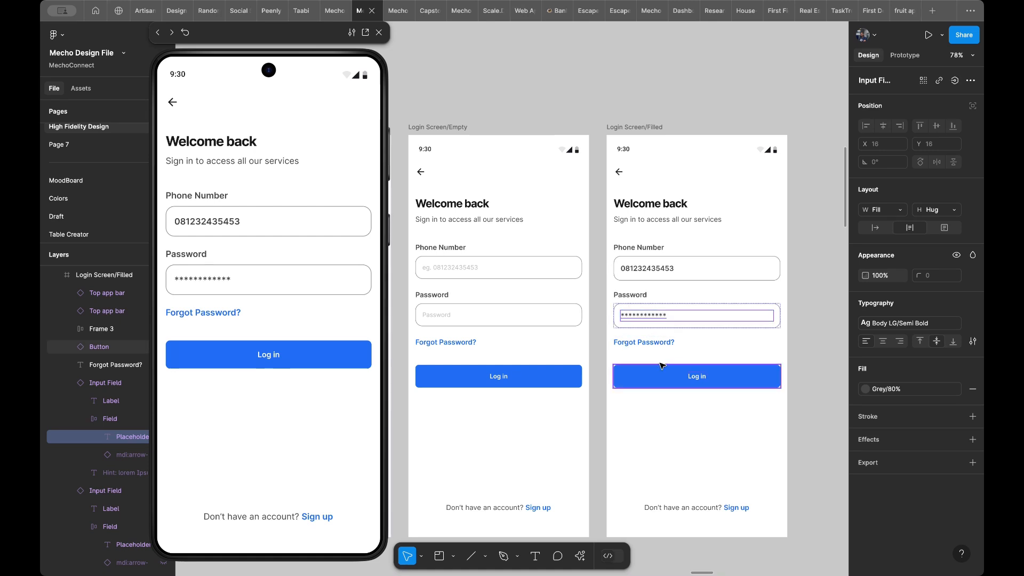
- Move the prototype preview clear of the layer list and unhide the arrow icon inside the filled Password field
click(727, 322)
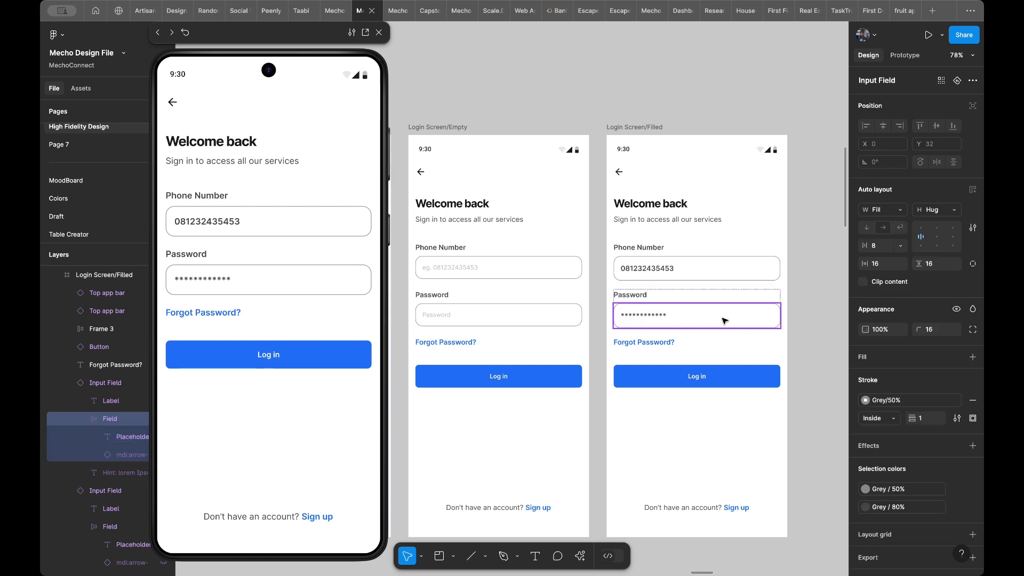
drag(269, 36, 320, 36)
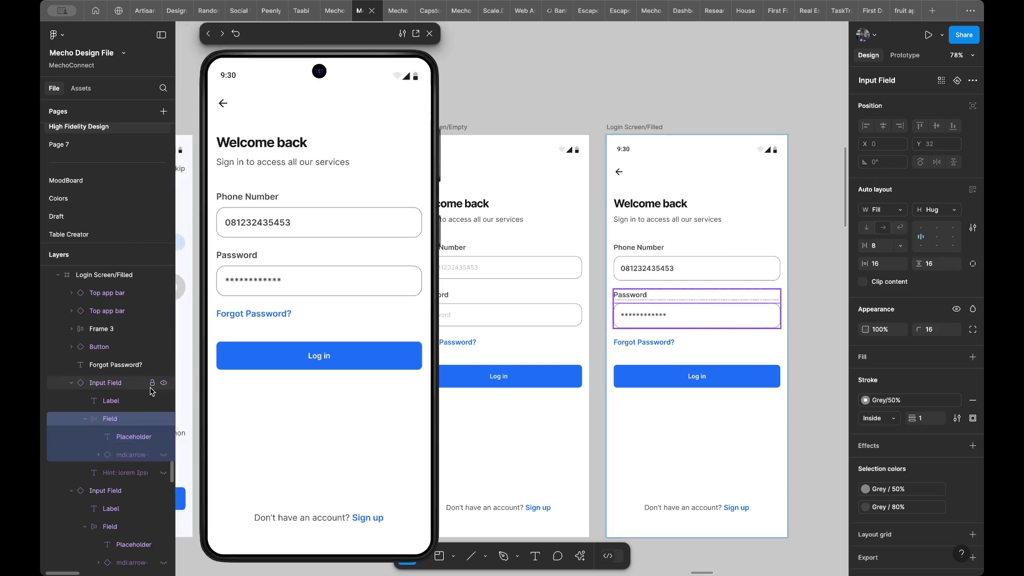
click(162, 456)
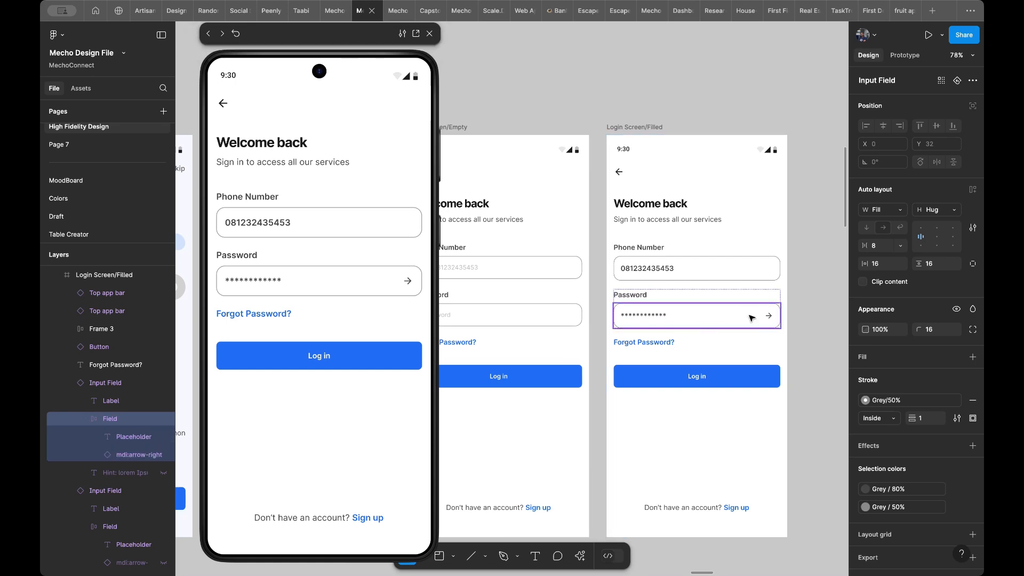
- Swap the Password field's arrow icon for the open eye icon from the Vuesax Icons (Community) library
click(122, 457)
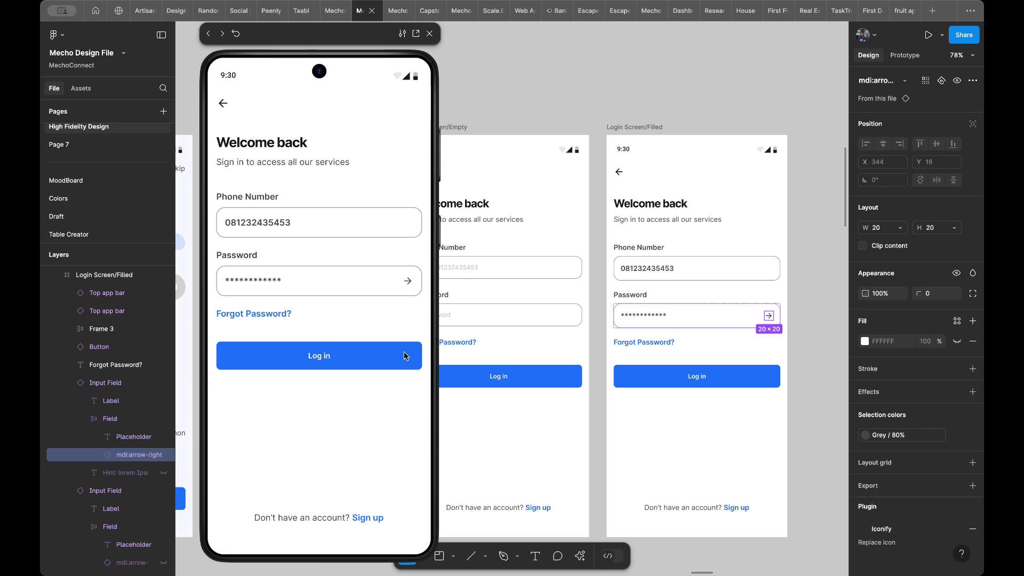
click(879, 81)
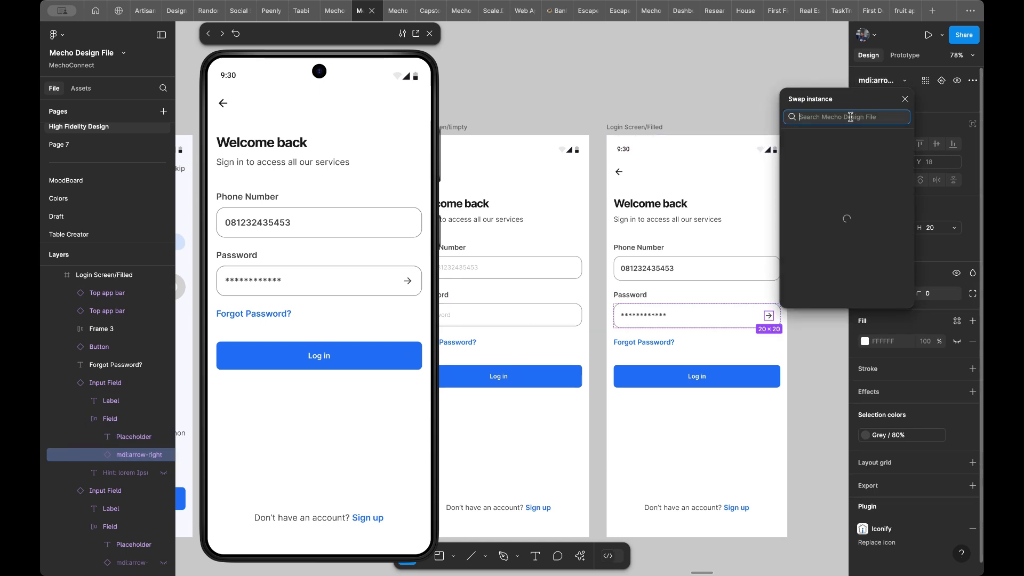
text(eye)
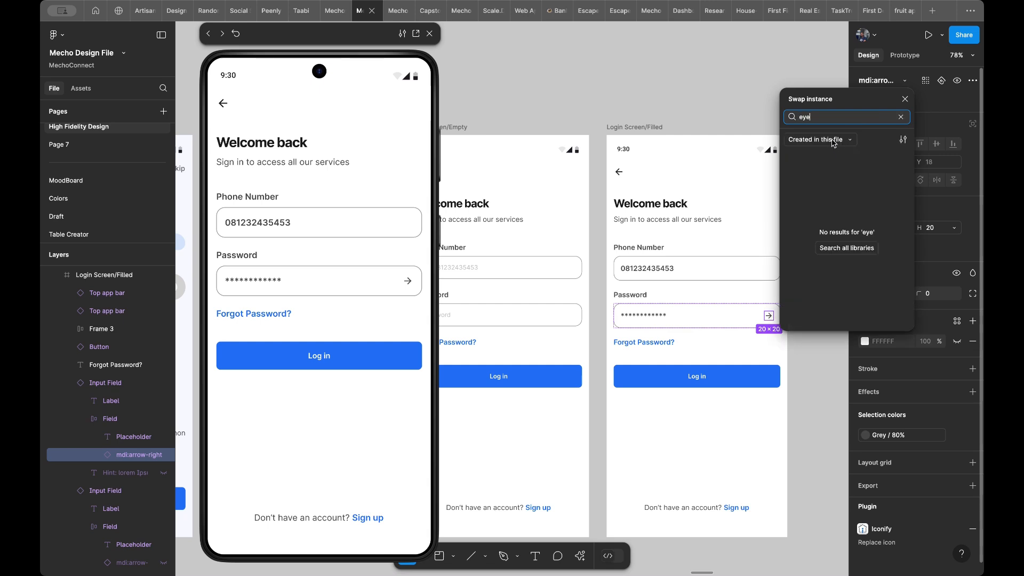
click(836, 144)
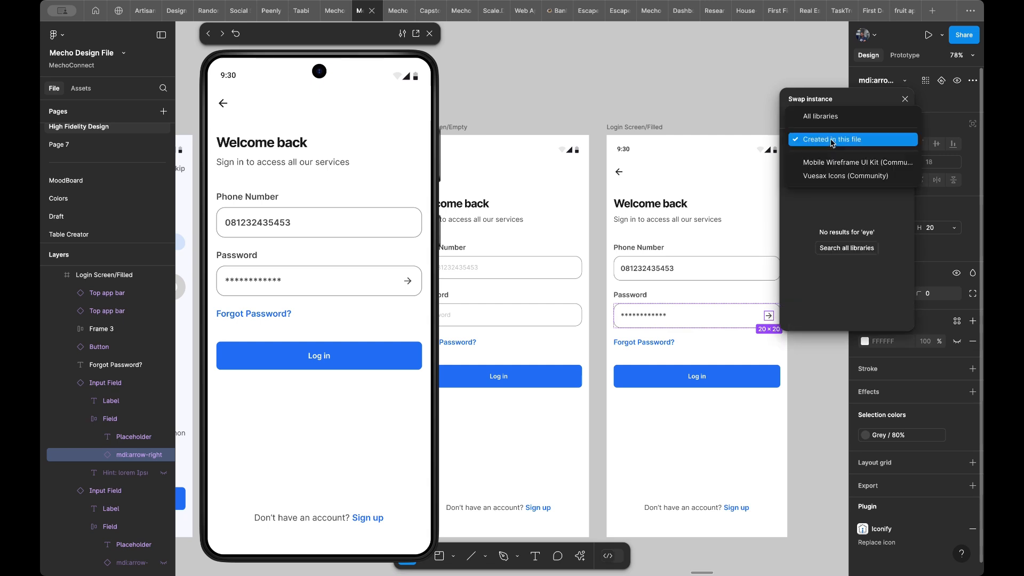
click(830, 174)
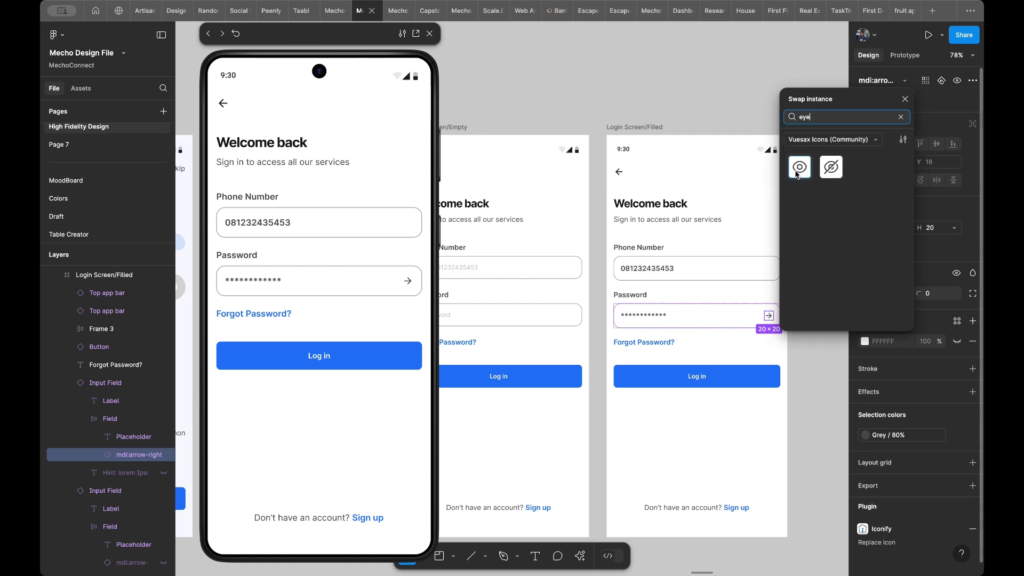
click(798, 169)
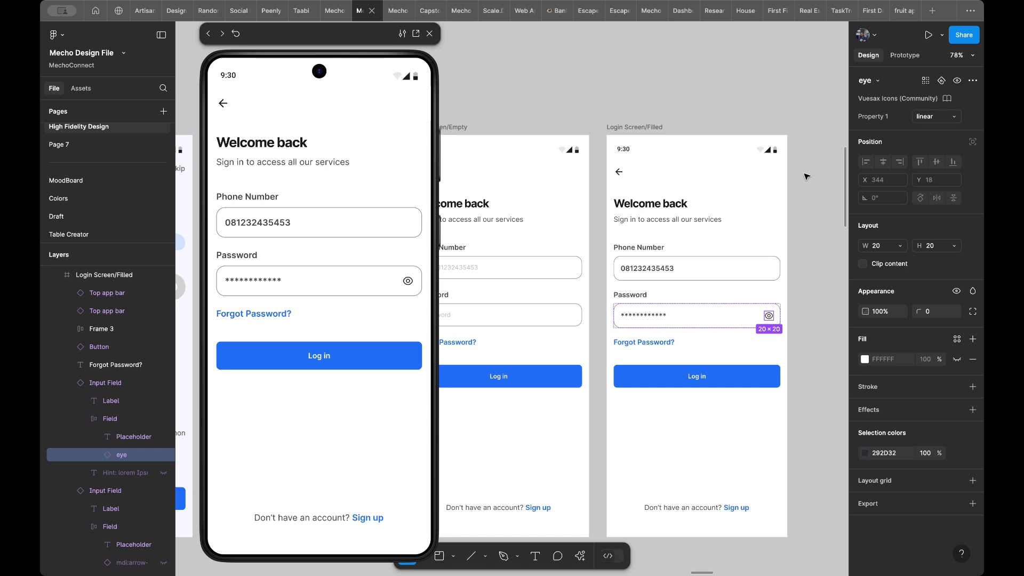
click(809, 267)
- Give both the Phone Number and Password fields in Login Screen/Filled a fixed height of 52
scroll(807, 265, down, 3)
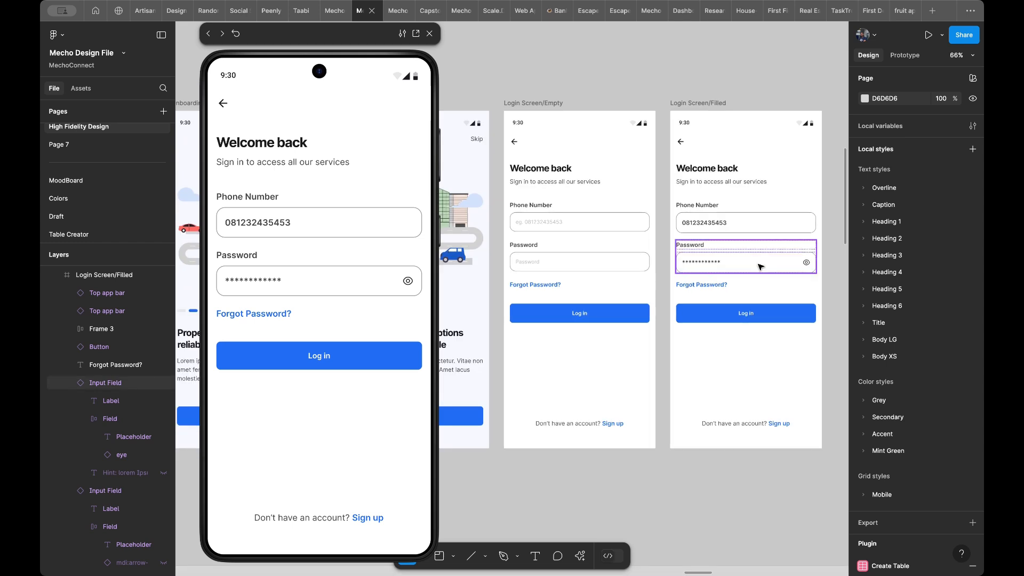
double_click(761, 267)
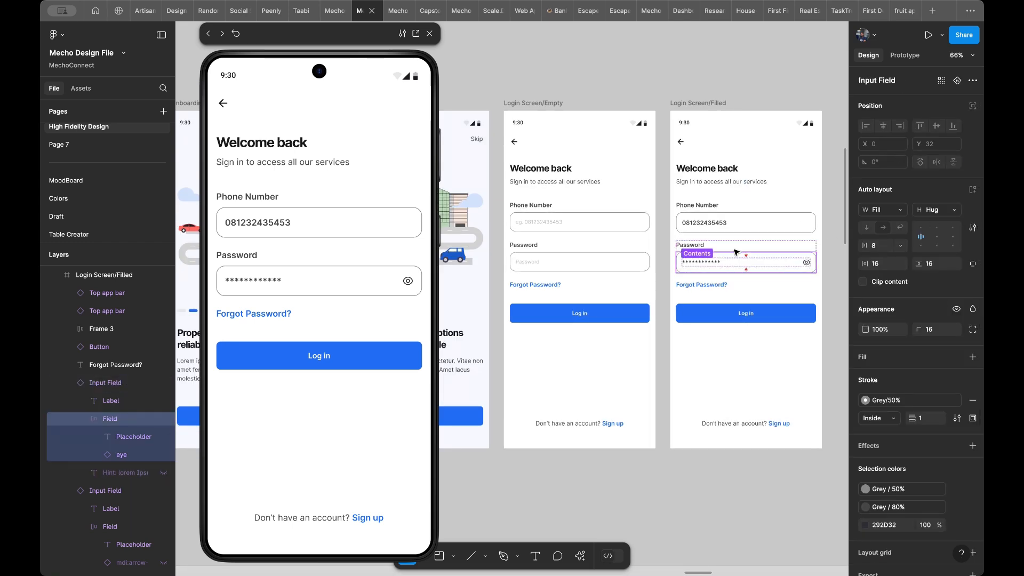
click(603, 264)
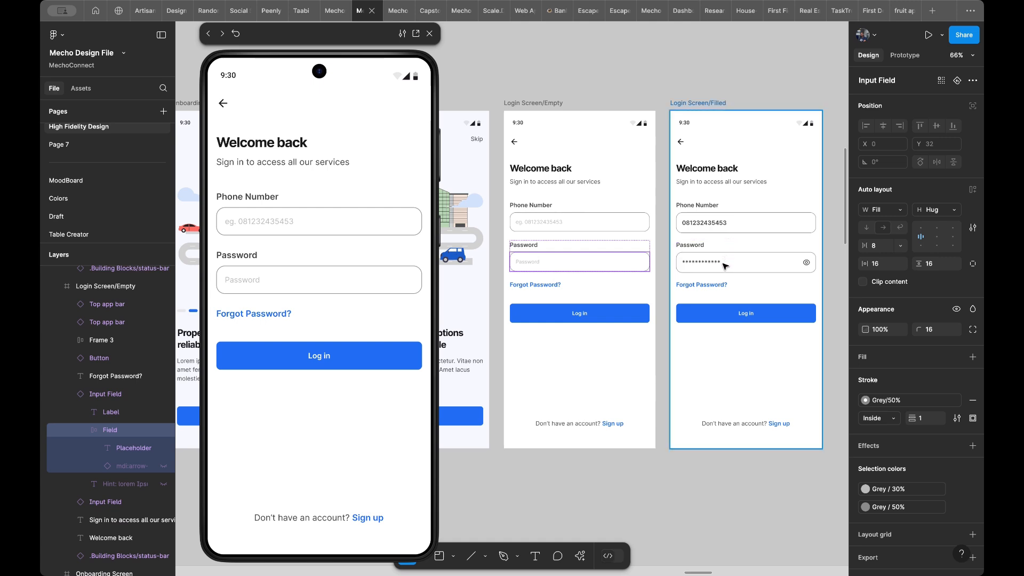
scroll(726, 262, up, 3)
scroll(726, 265, right, 2)
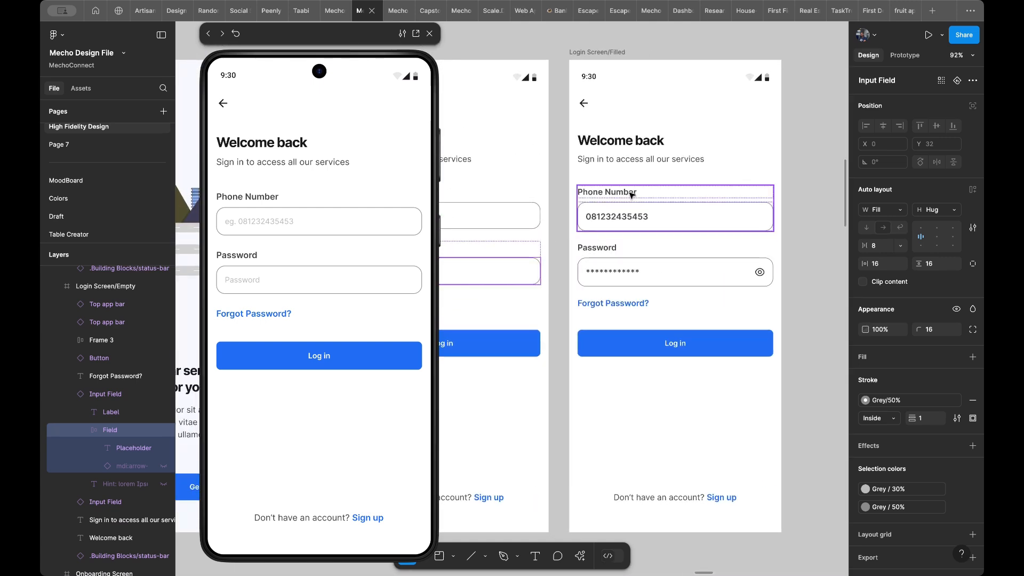
click(699, 208)
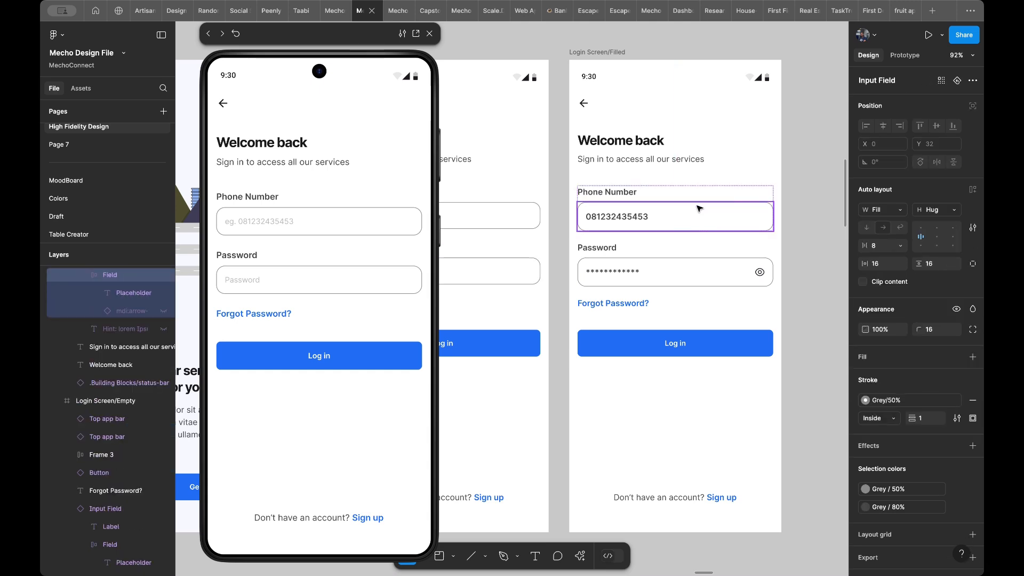
shift+click(701, 271)
shift+click(700, 270)
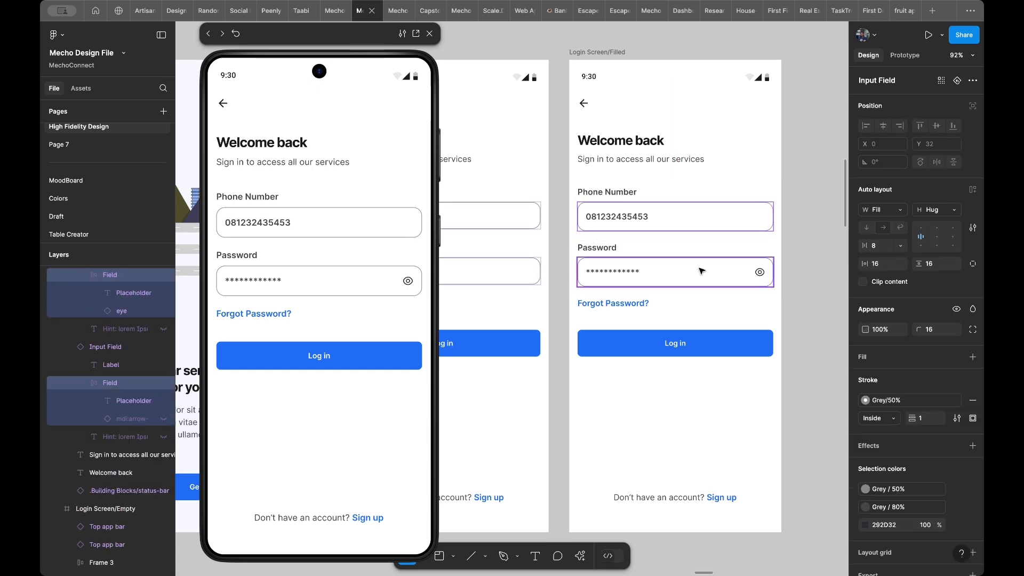
click(932, 209)
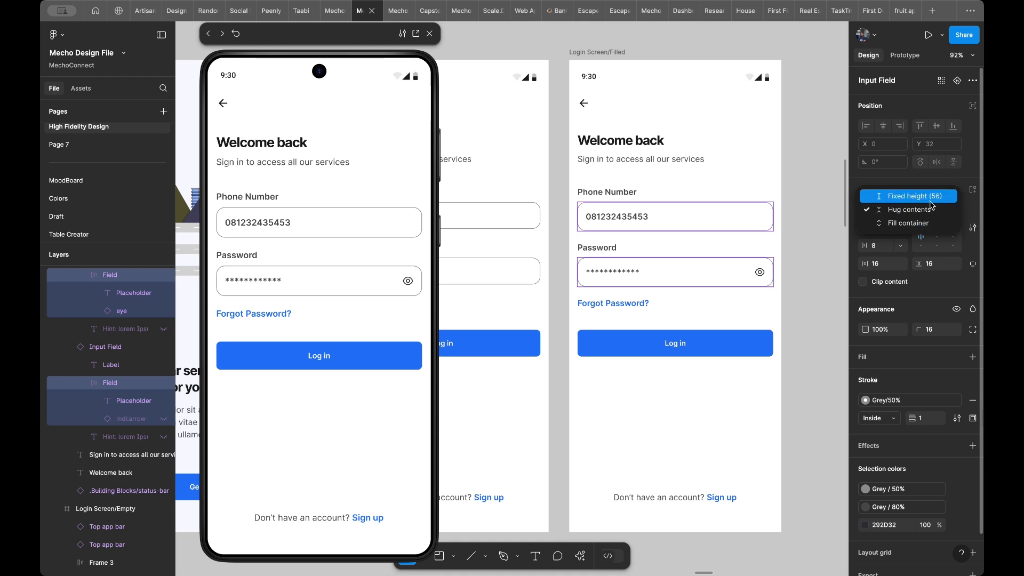
click(930, 203)
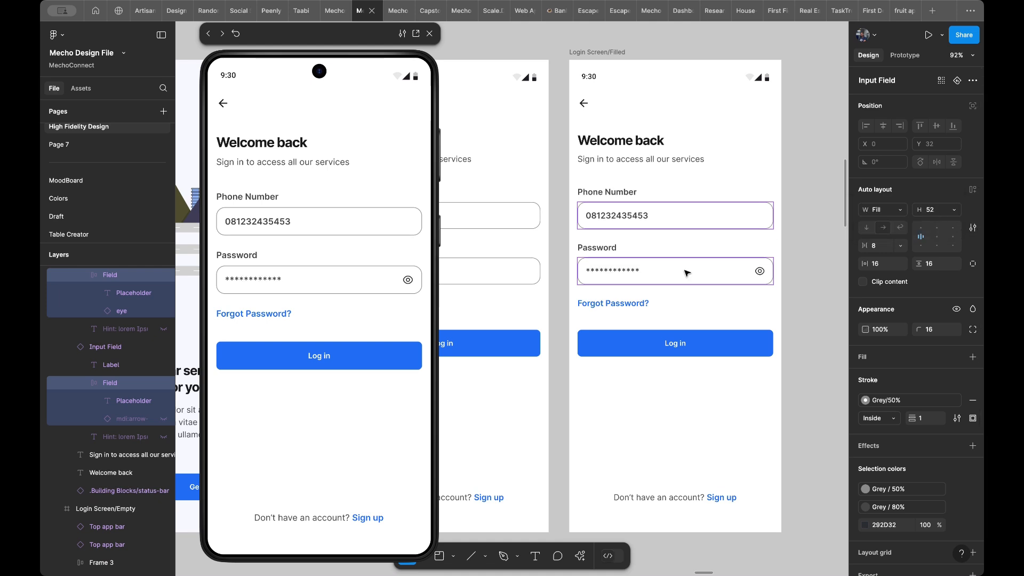
- Compare the layout and Phone Number fields of Login Screen/Empty and Login Screen/Filled
click(670, 409)
scroll(669, 408, down, 4)
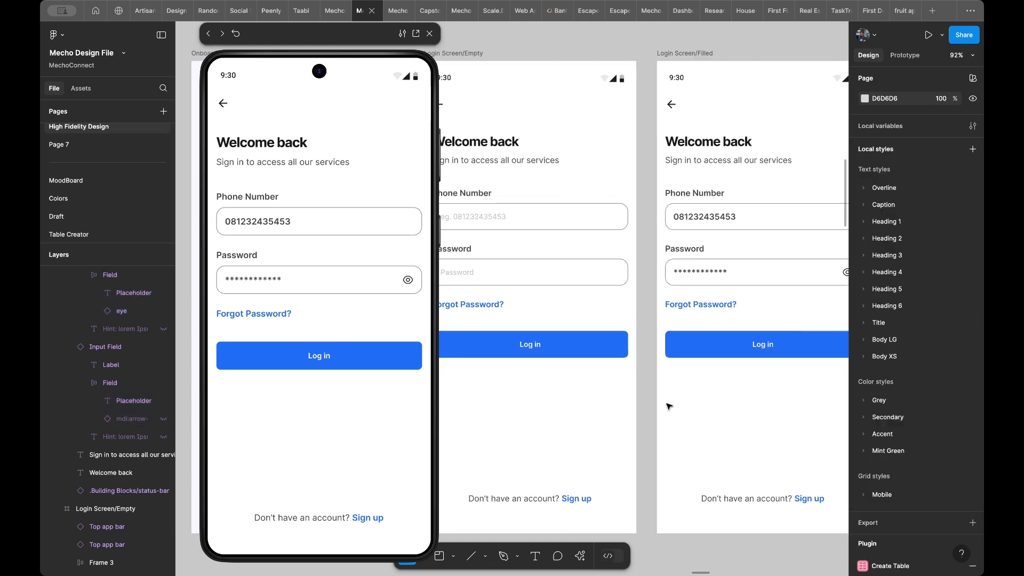
scroll(666, 404, down, 1)
scroll(667, 404, right, 1)
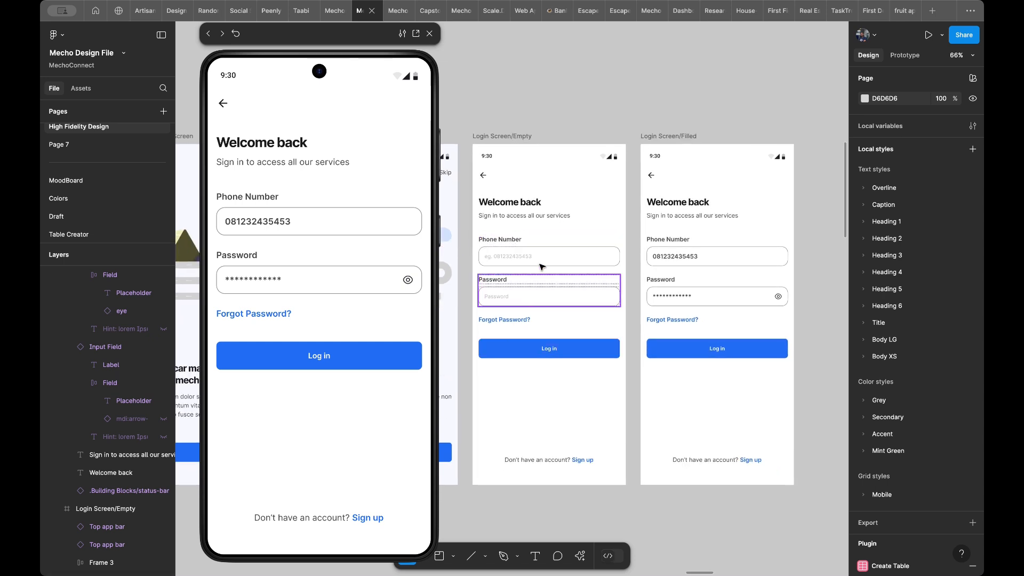
click(555, 260)
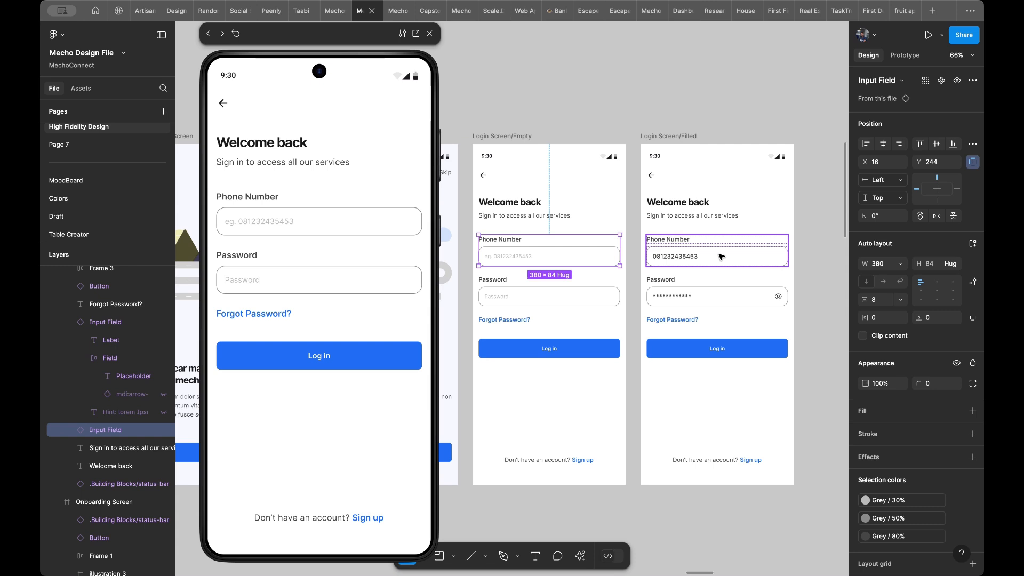
scroll(600, 245, left, 3)
scroll(600, 244, up, 1)
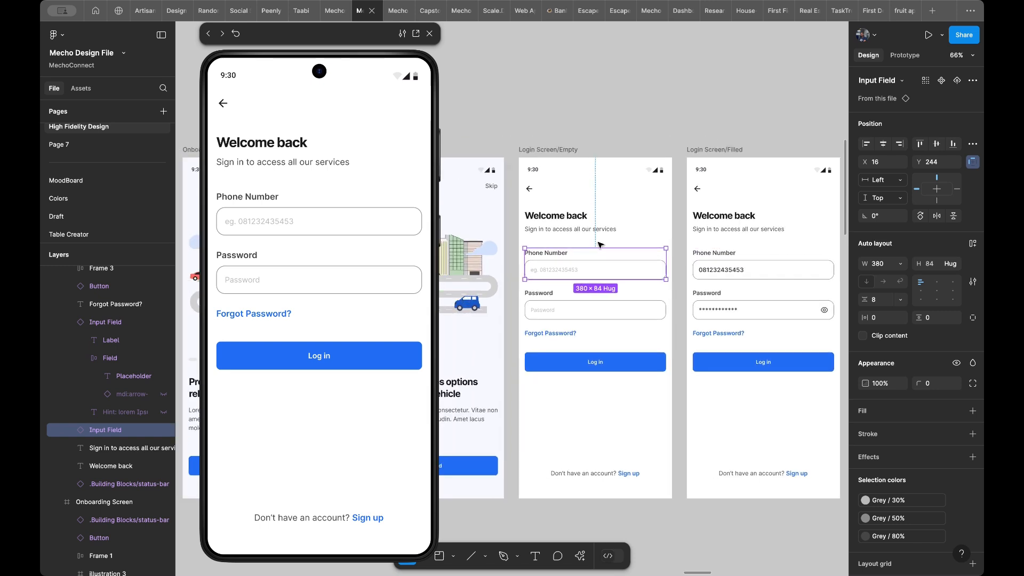
scroll(587, 278, down, 1)
scroll(569, 307, up, 3)
scroll(571, 312, down, 3)
- Check which Type variants are available for the Log in button in Login Screen/Empty
click(569, 344)
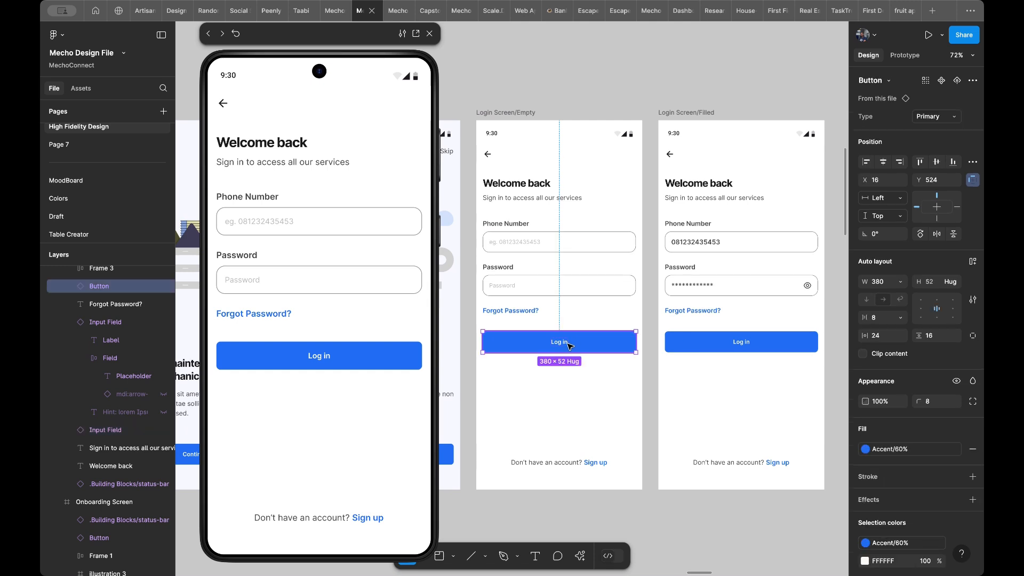
click(942, 116)
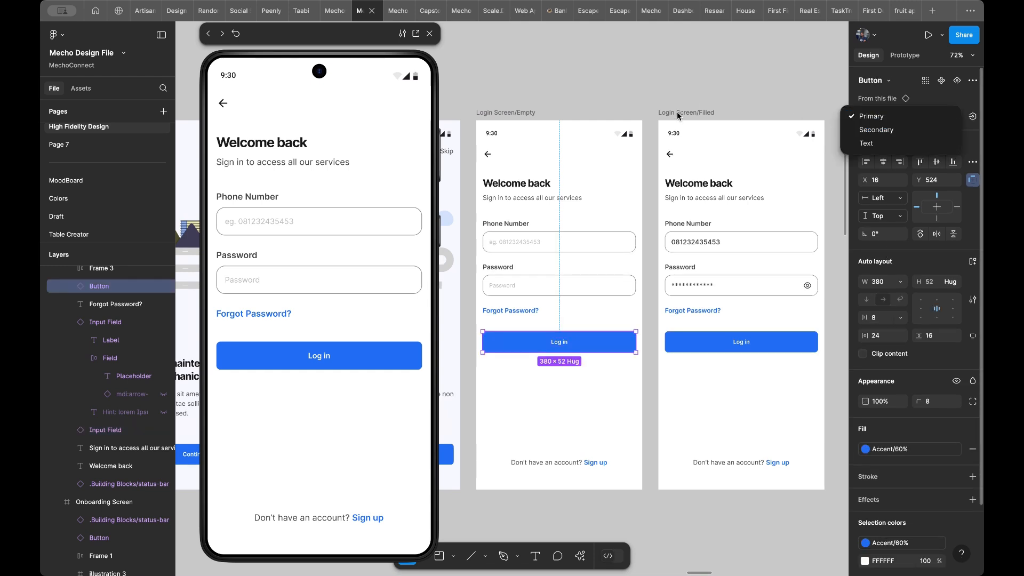
click(567, 390)
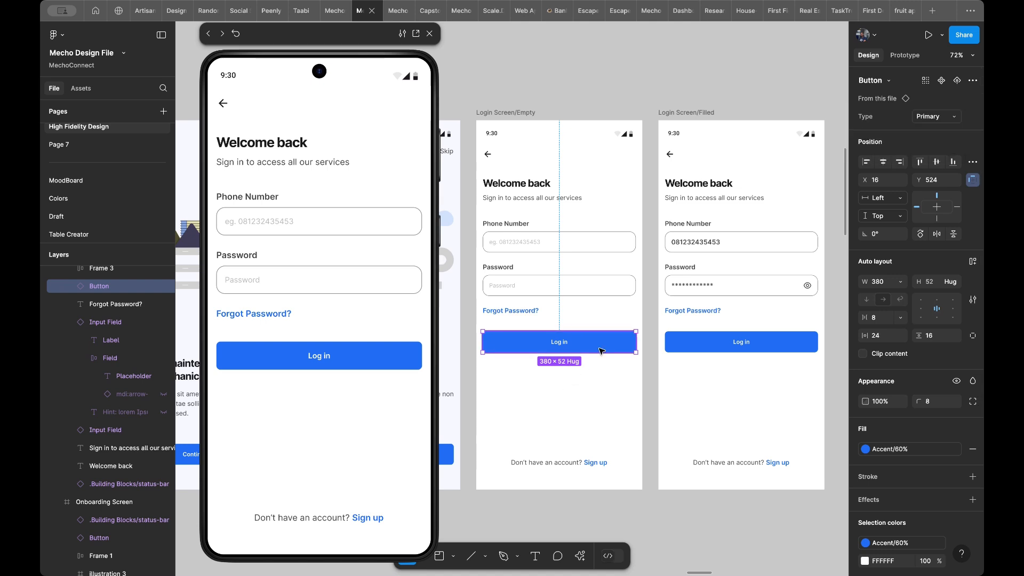
scroll(602, 351, up, 3)
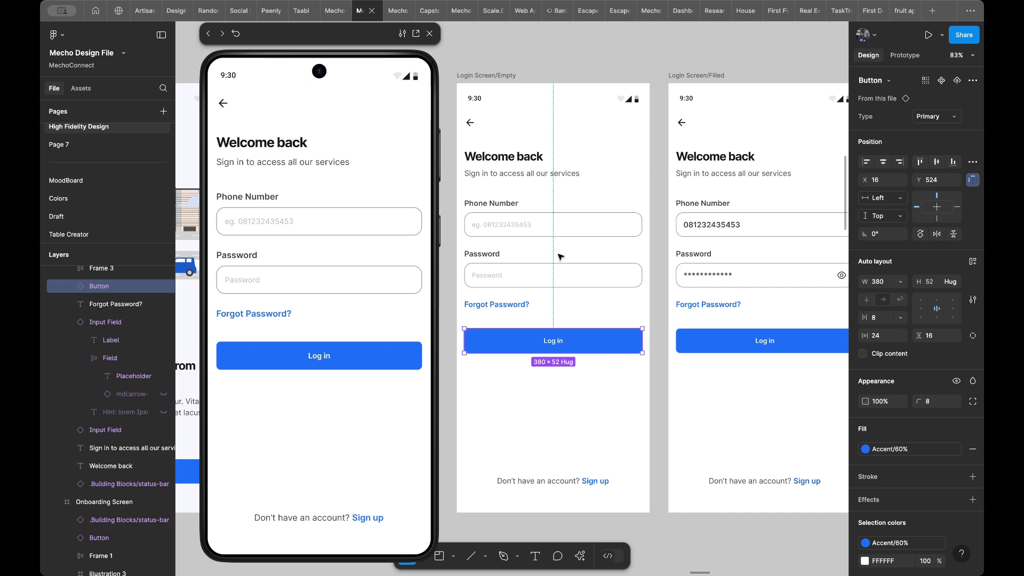
- Link the Phone Number field in Login Screen/Empty to Login Screen/Filled with an on-tap Smart animate interaction and test it in the preview
click(556, 236)
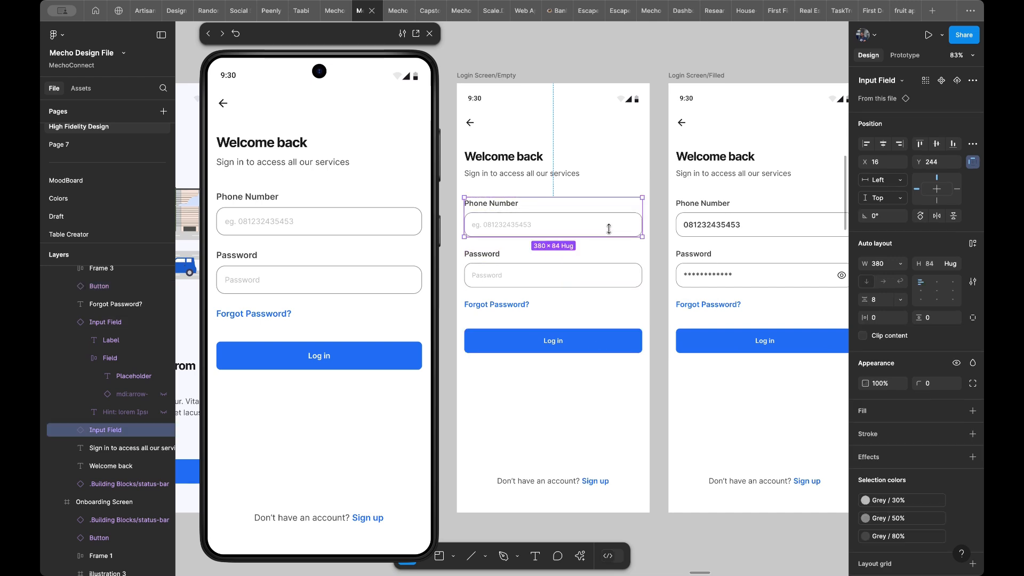
scroll(721, 188, up, 2)
scroll(721, 187, down, 2)
scroll(721, 187, down, 1)
scroll(721, 187, left, 1)
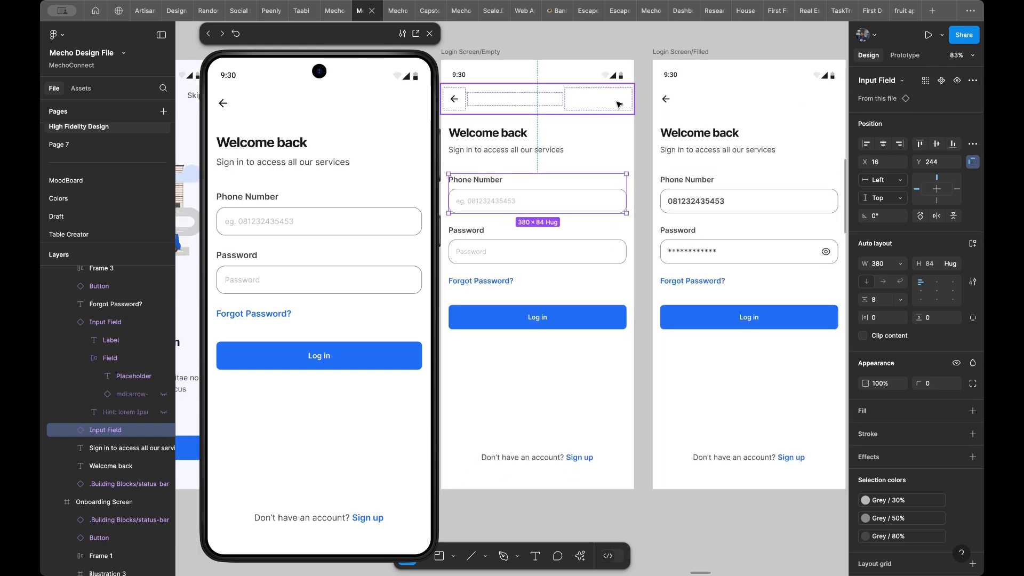
scroll(619, 104, left, 2)
scroll(619, 104, down, 1)
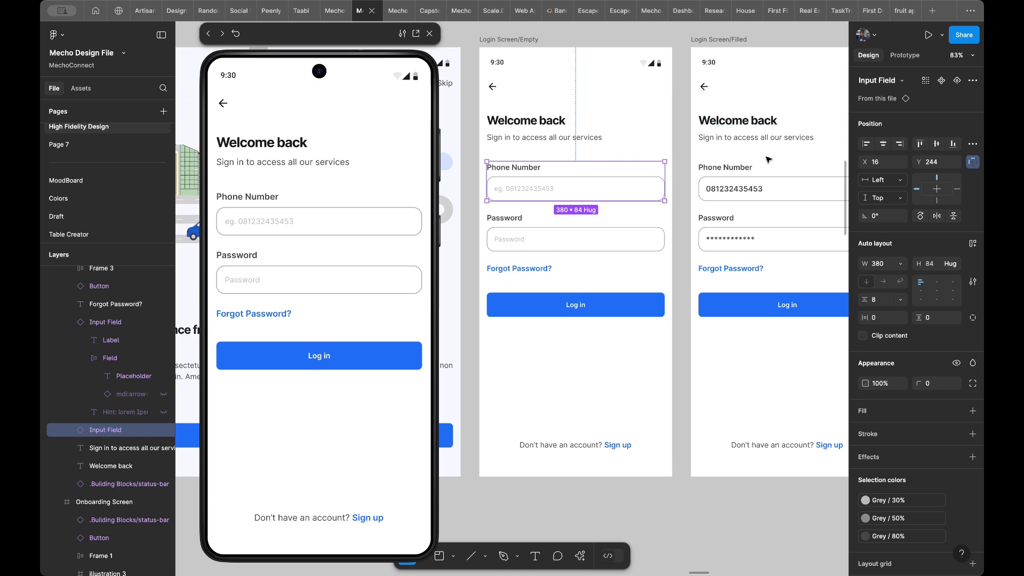
scroll(811, 154, right, 3)
scroll(811, 154, up, 1)
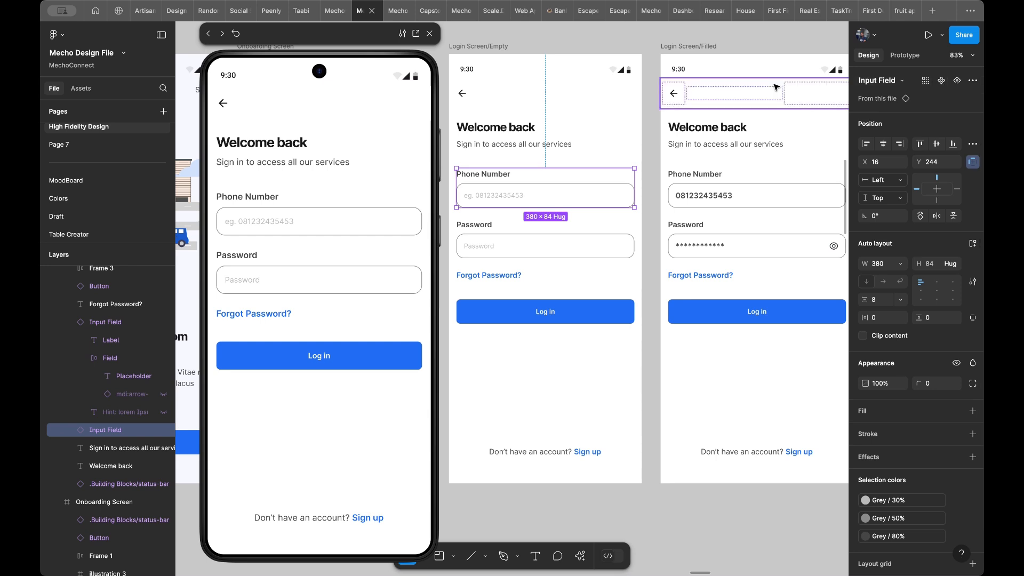
click(905, 55)
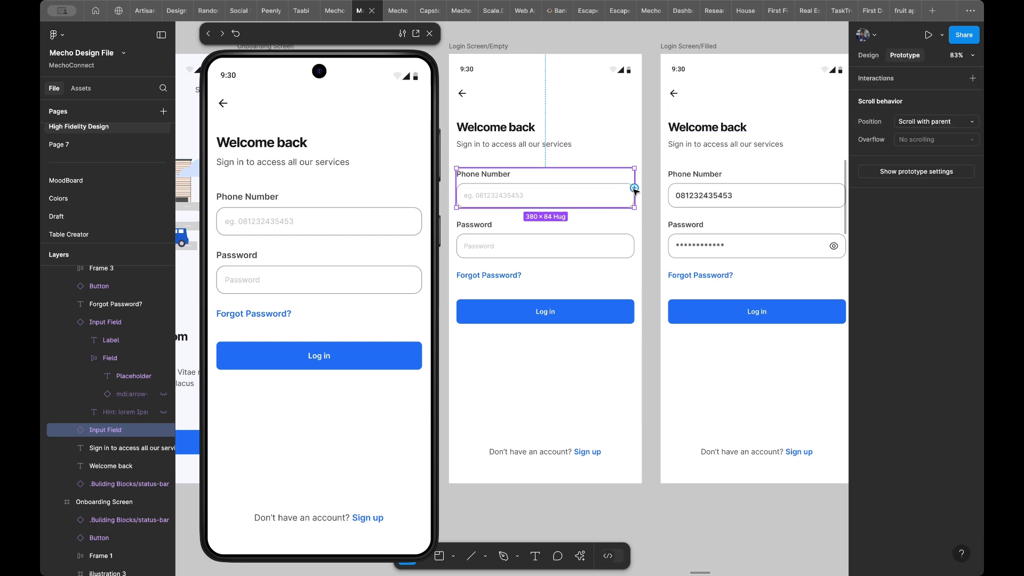
drag(634, 187, 668, 206)
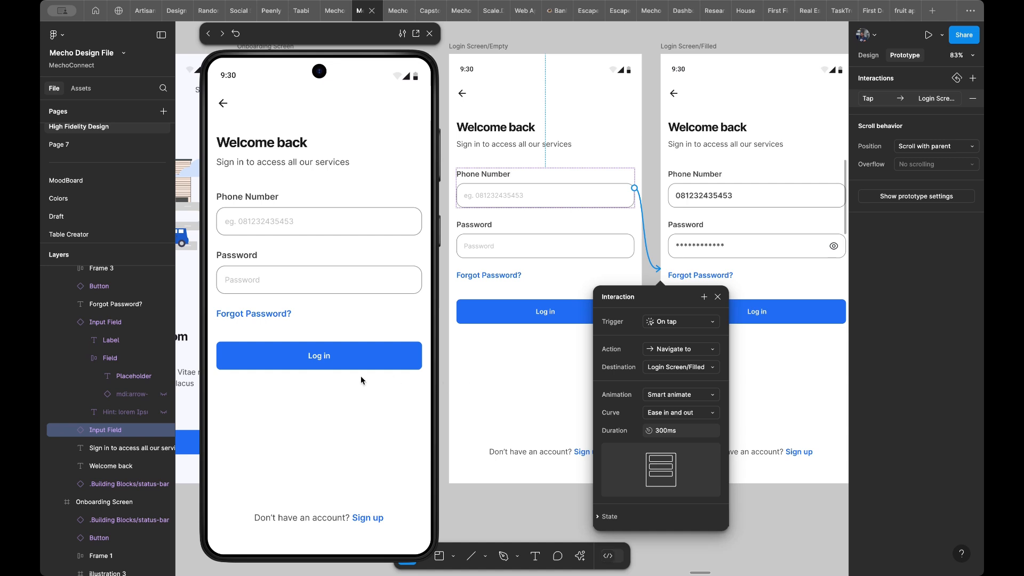
click(318, 412)
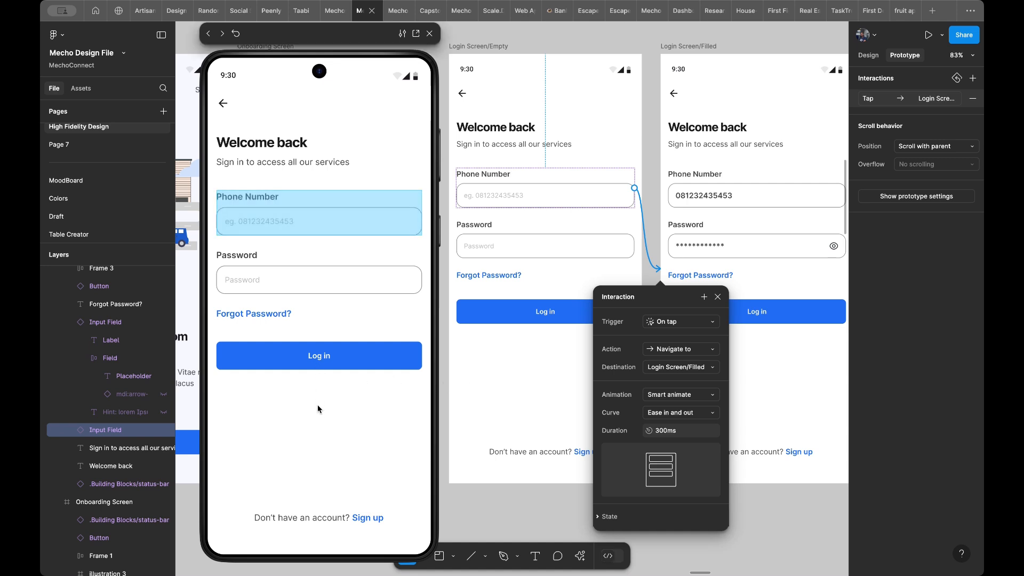
click(326, 224)
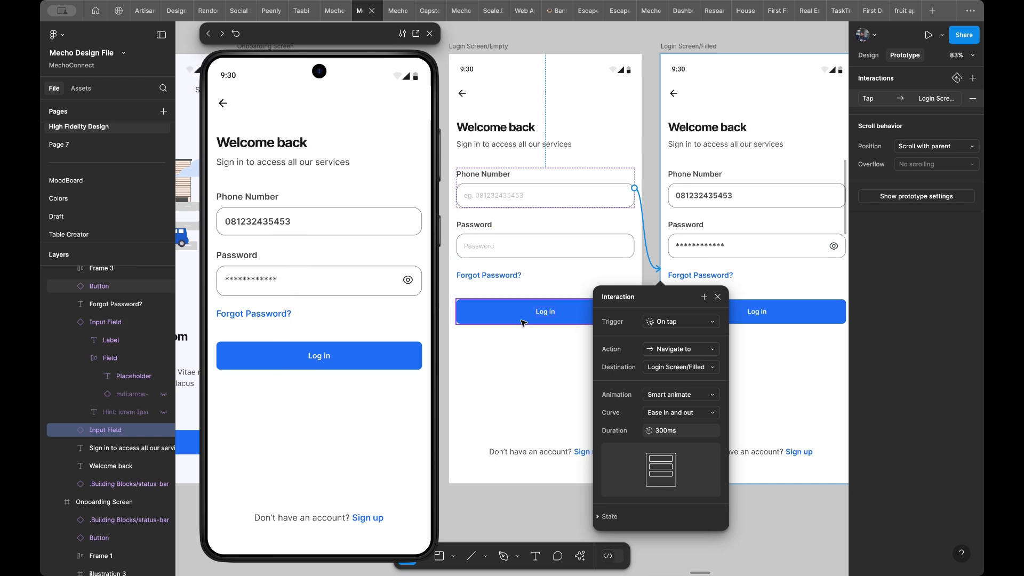
- Try Mint Green/70% as the fill of the Log in button in Login Screen/Empty
click(556, 314)
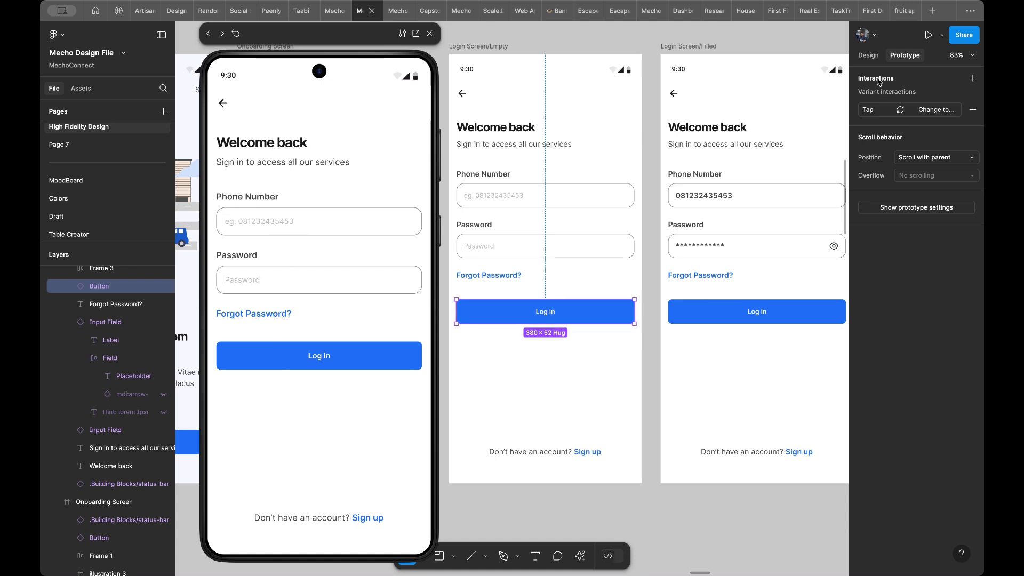
click(869, 58)
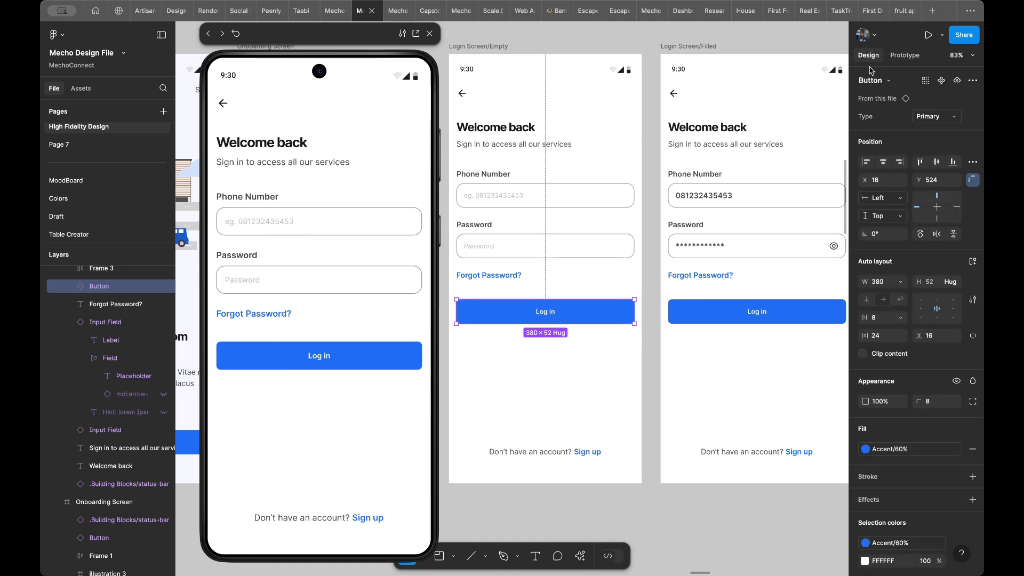
click(890, 450)
scroll(792, 480, down, 8)
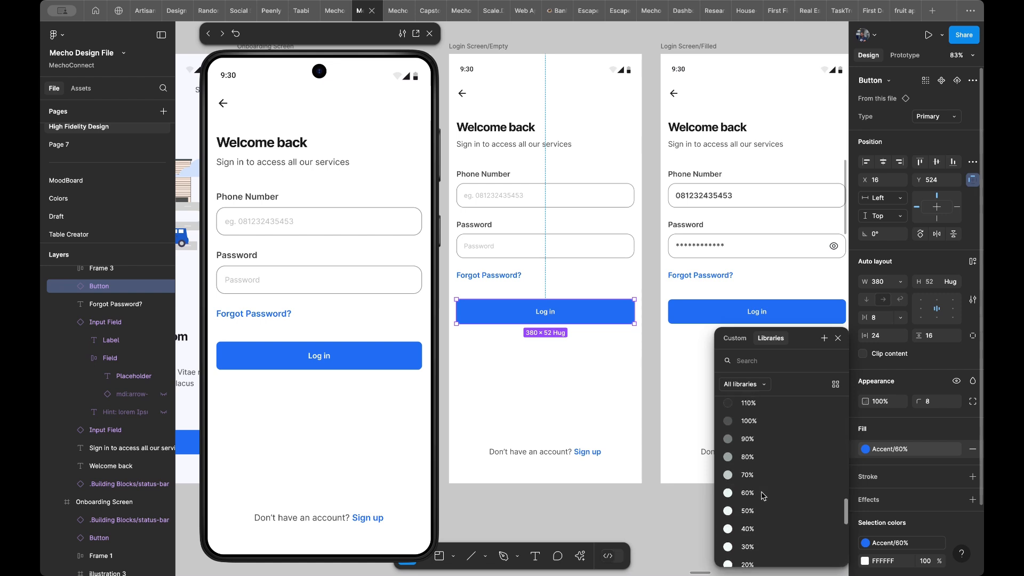
click(762, 474)
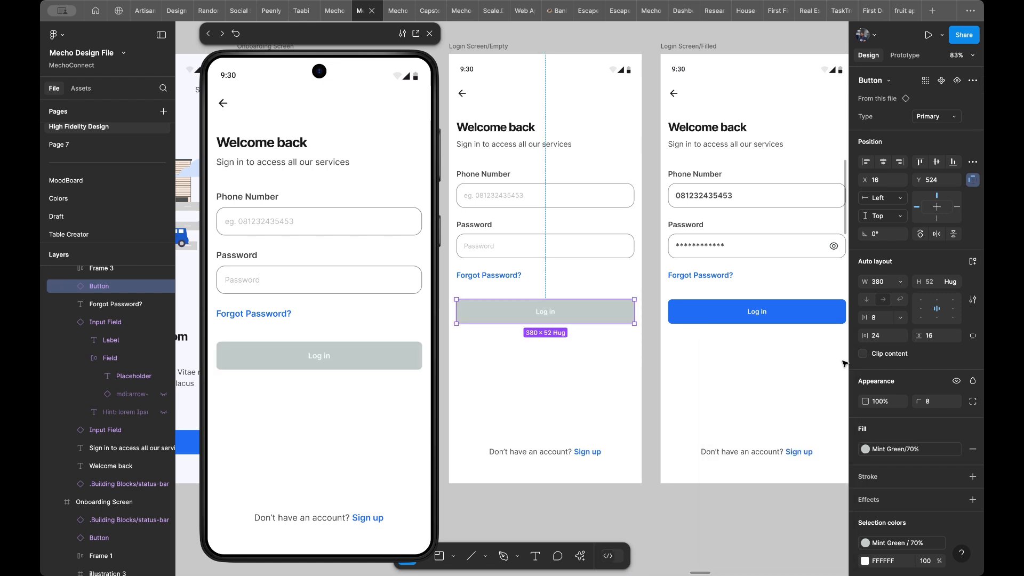
- Set the fill of the Log in button in Login Screen/Empty to Grey/30%
click(897, 449)
scroll(778, 434, down, 10)
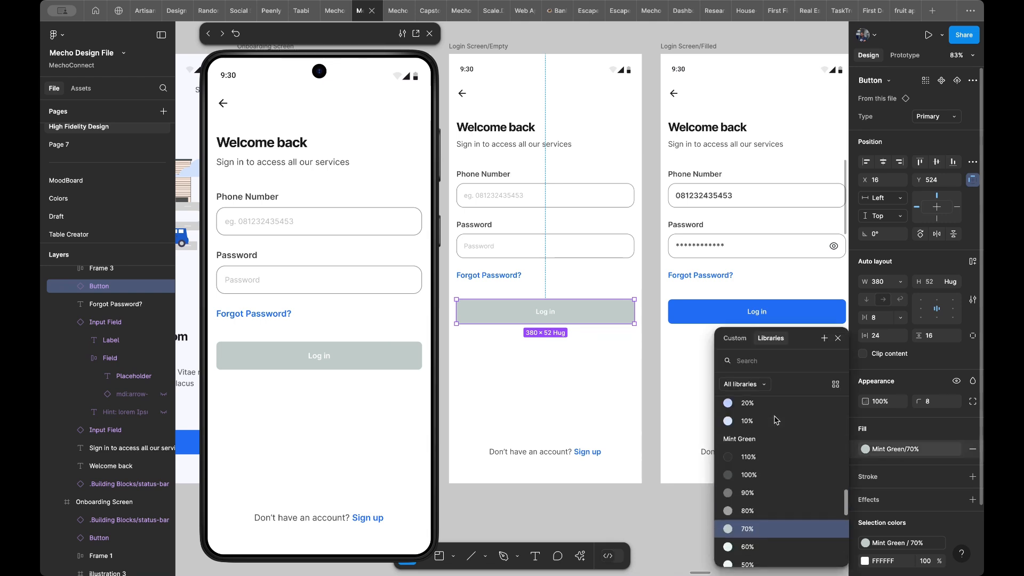
scroll(774, 421, down, 6)
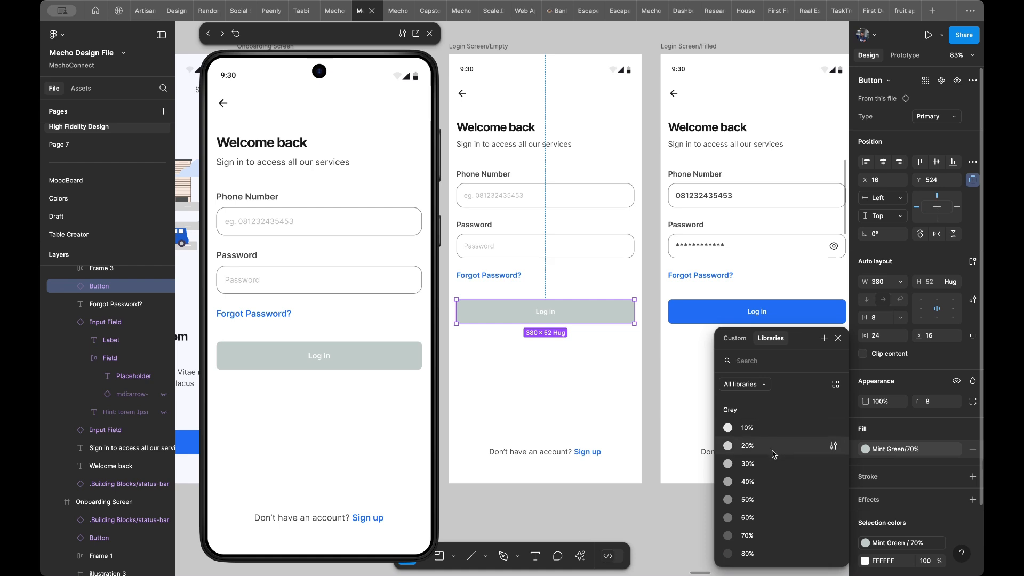
click(774, 471)
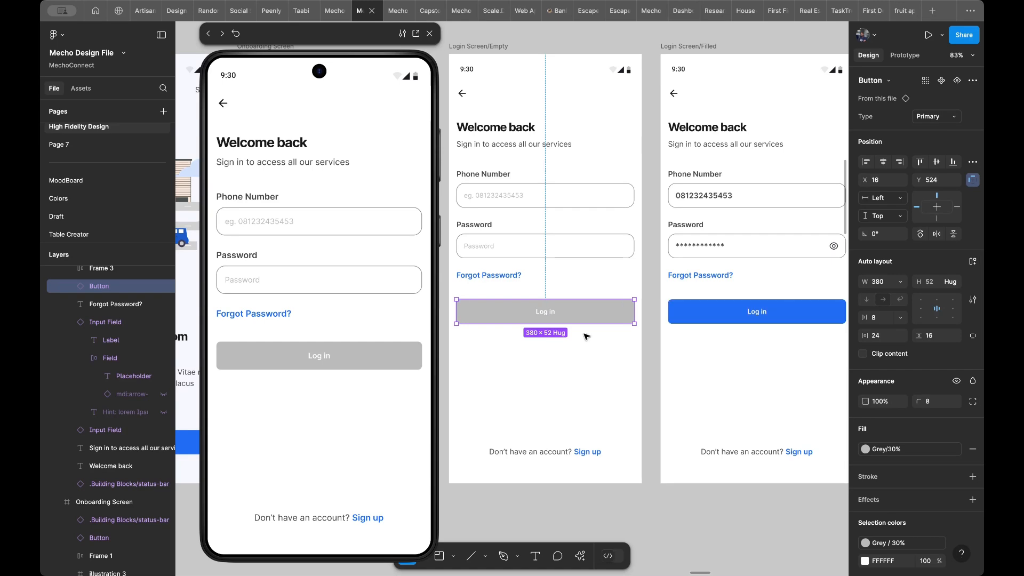
click(564, 368)
- Go to the Button main component and apply the Body LG/Semi Bold text style to the labels of all three variants
click(579, 312)
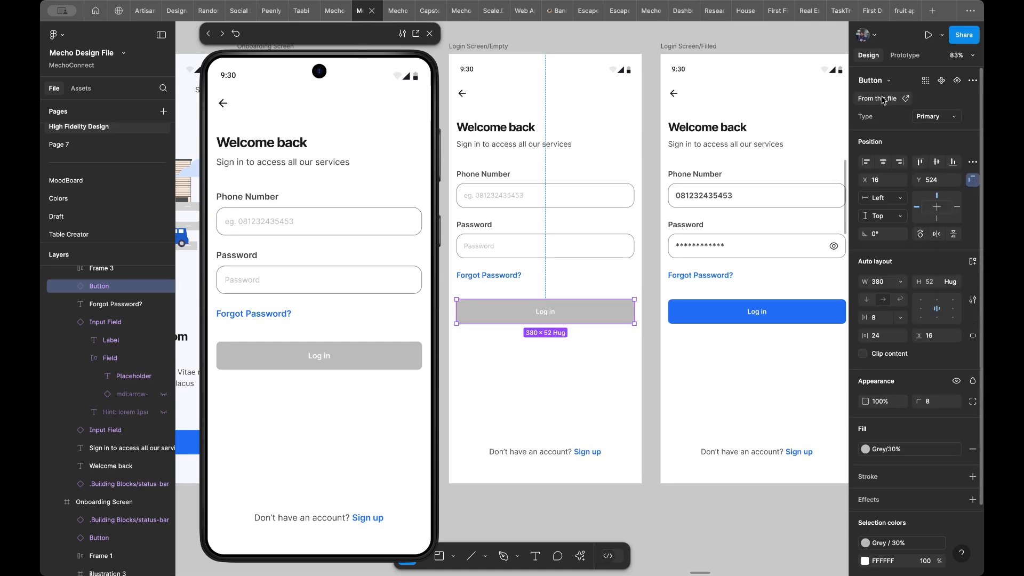
click(905, 99)
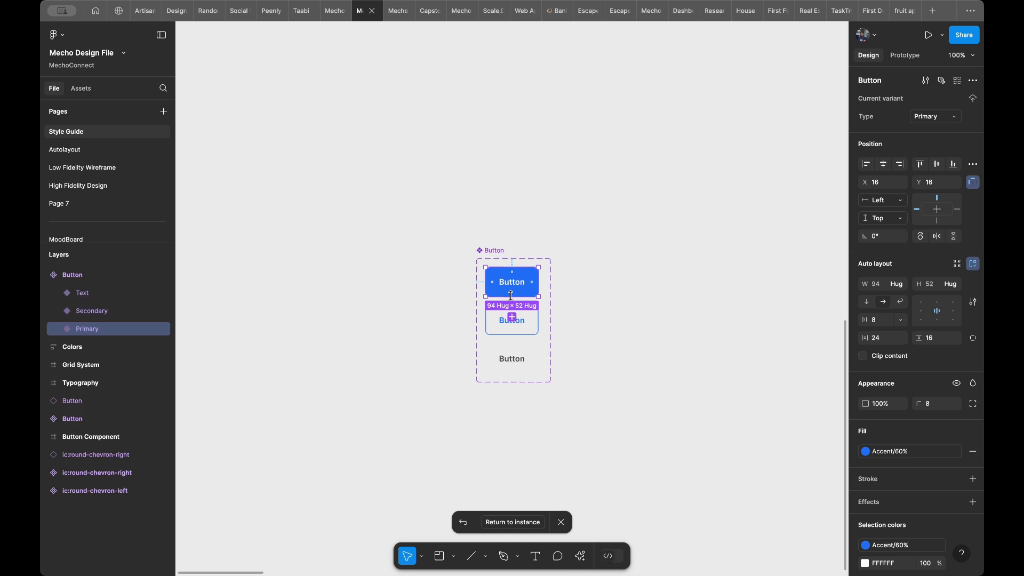
scroll(511, 295, up, 2)
scroll(514, 268, up, 2)
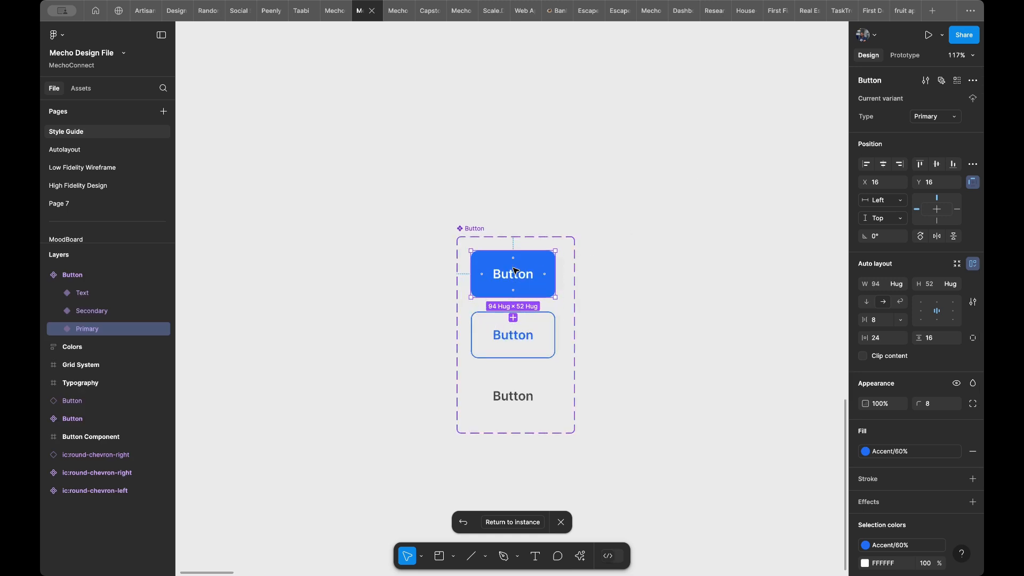
double_click(515, 274)
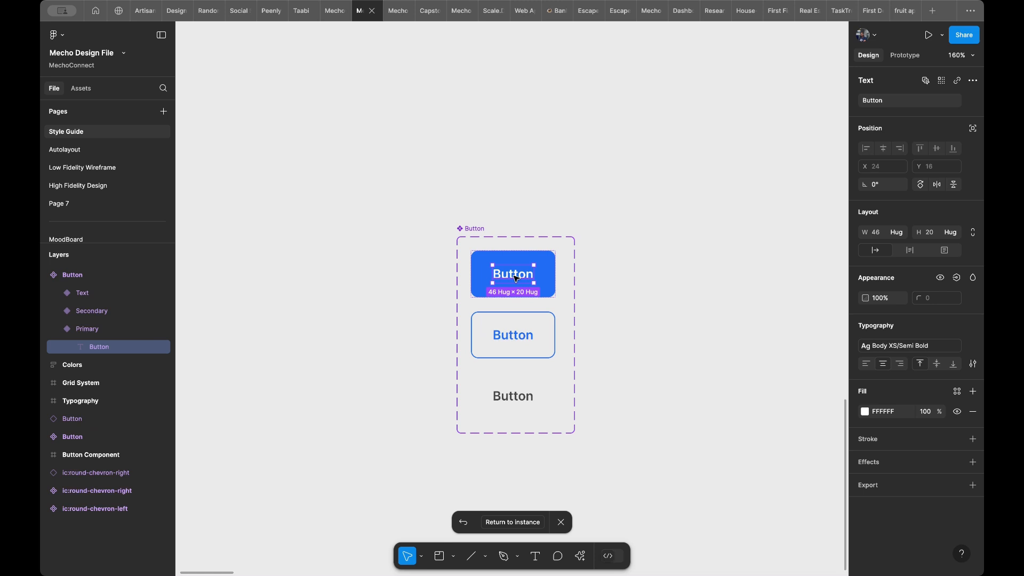
shift+click(516, 335)
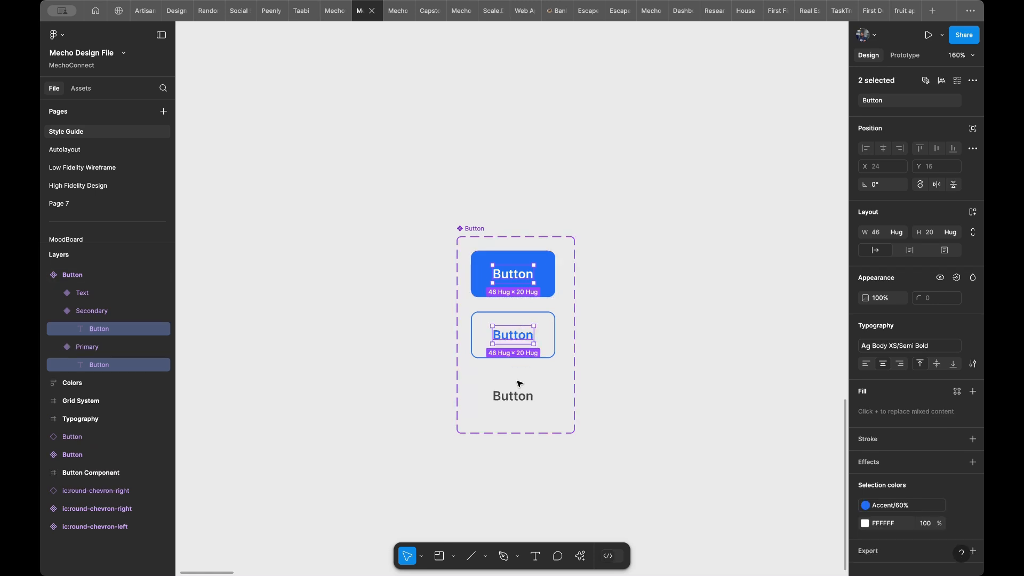
shift+click(520, 396)
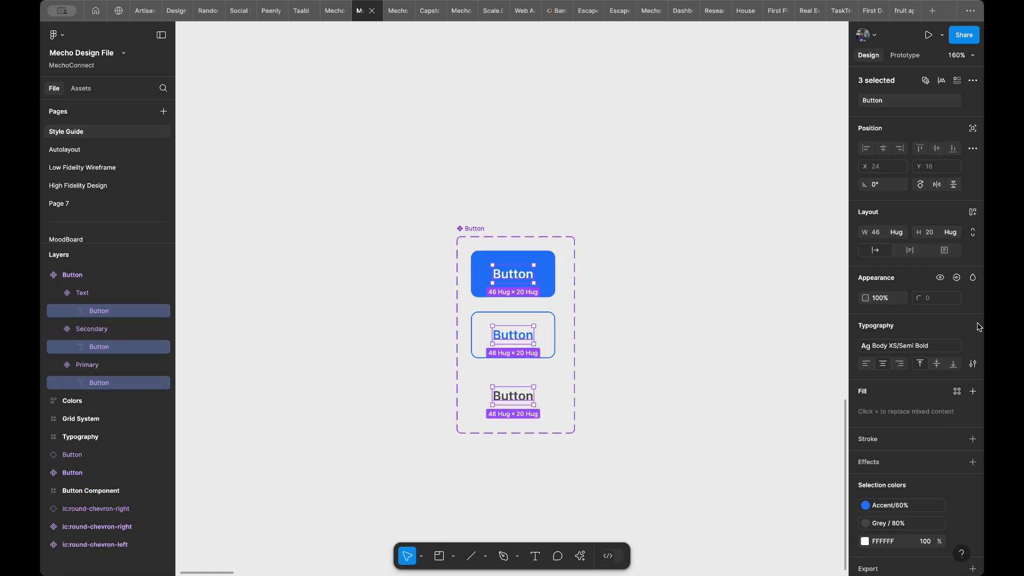
click(912, 346)
scroll(915, 454, up, 3)
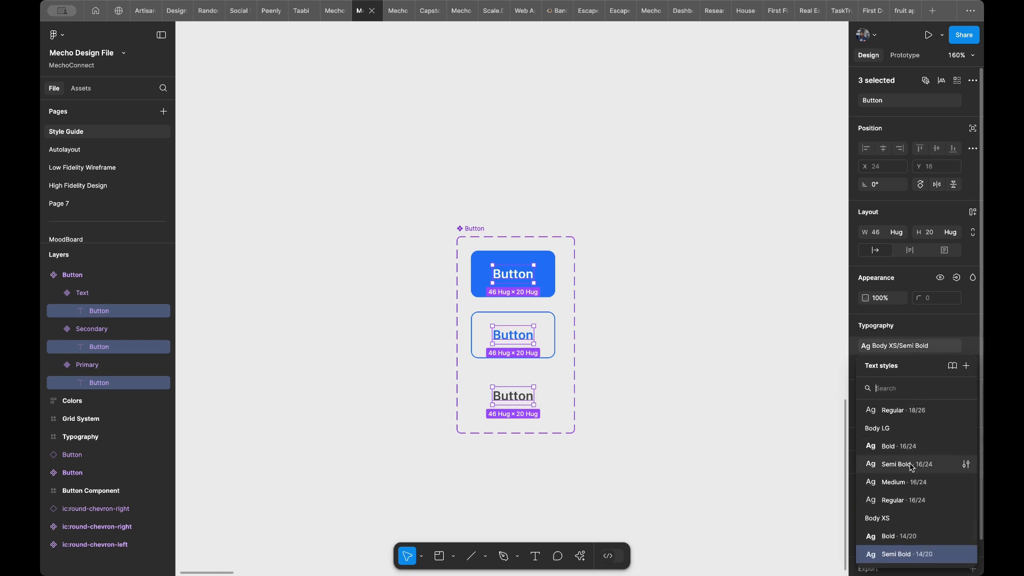
click(912, 464)
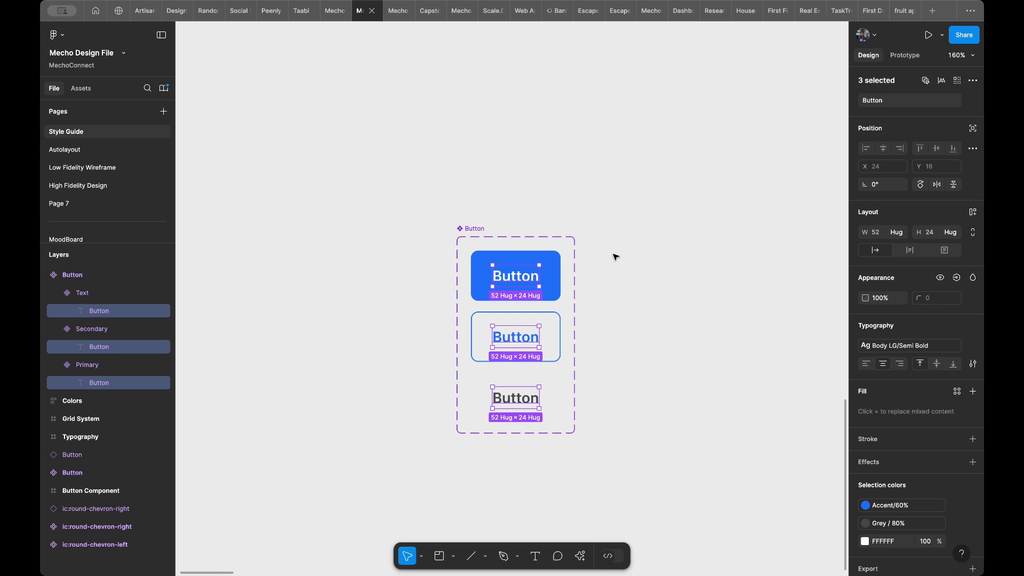
click(624, 268)
click(540, 268)
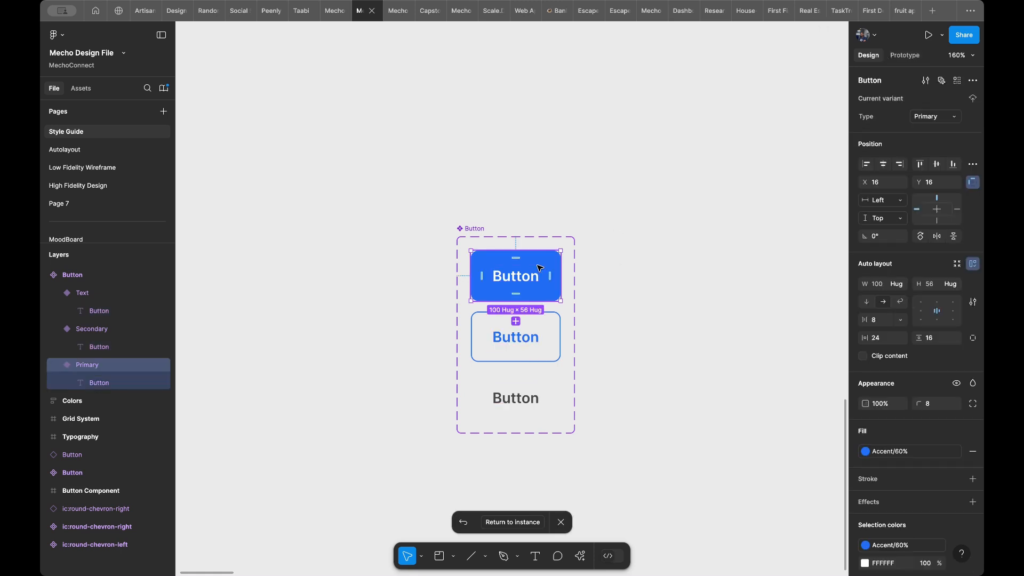
shift+click(530, 328)
shift+click(532, 397)
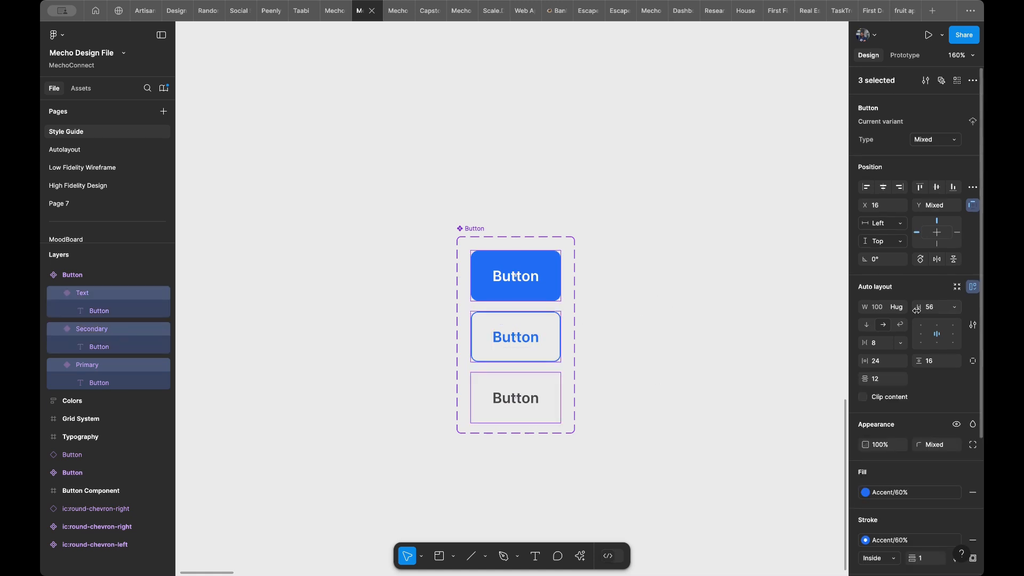
click(943, 312)
click(955, 309)
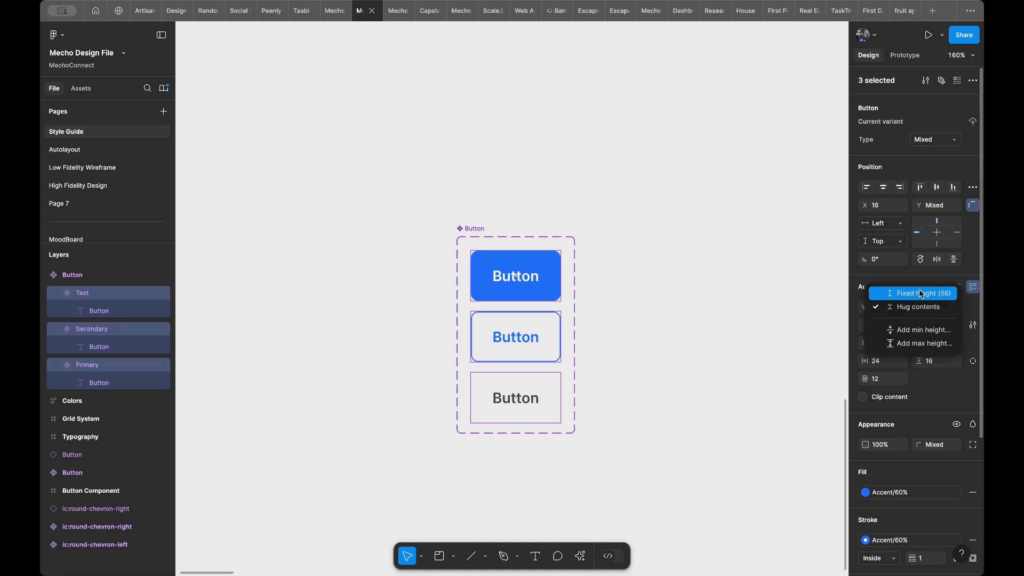
key(Escape)
key(Return)
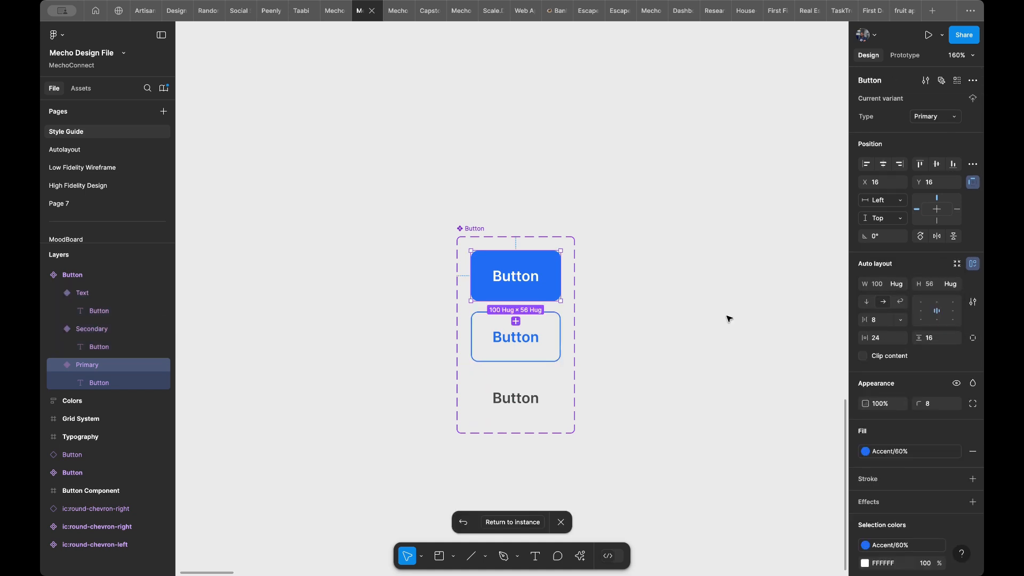
- Undo the label text style change and set all three Button variants to a fixed height of 52
key(super+z)
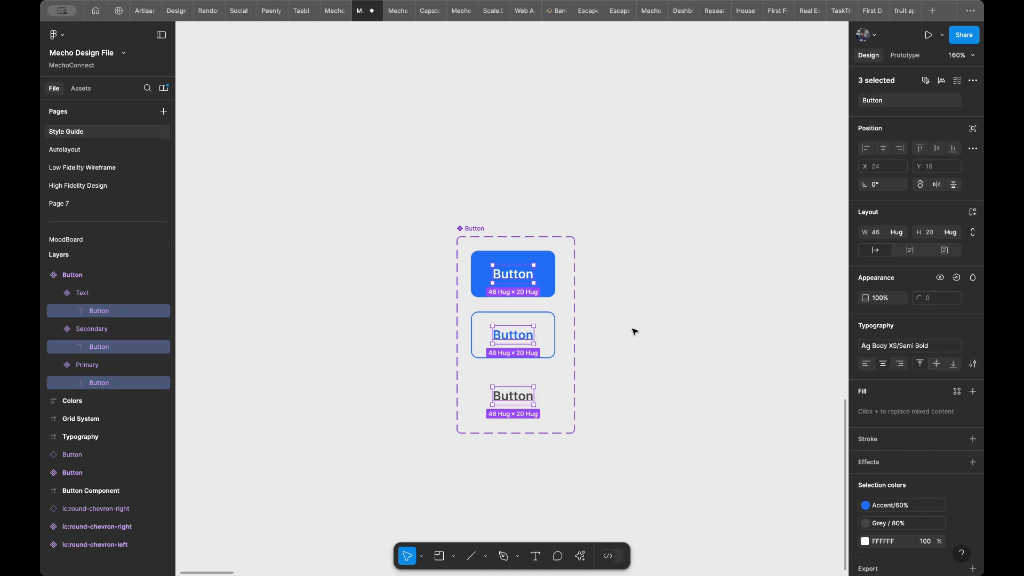
key(Escape)
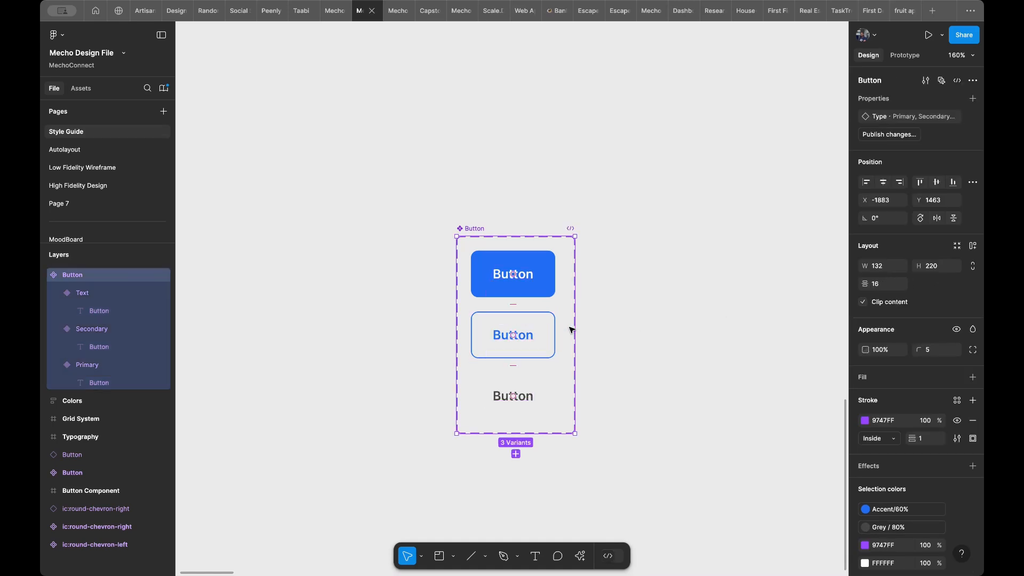
click(951, 308)
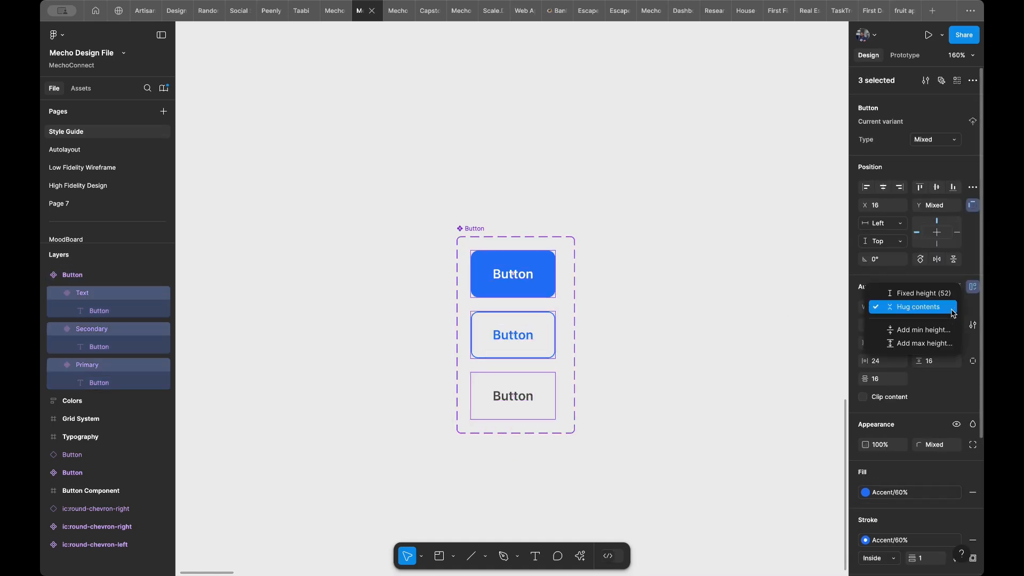
click(926, 293)
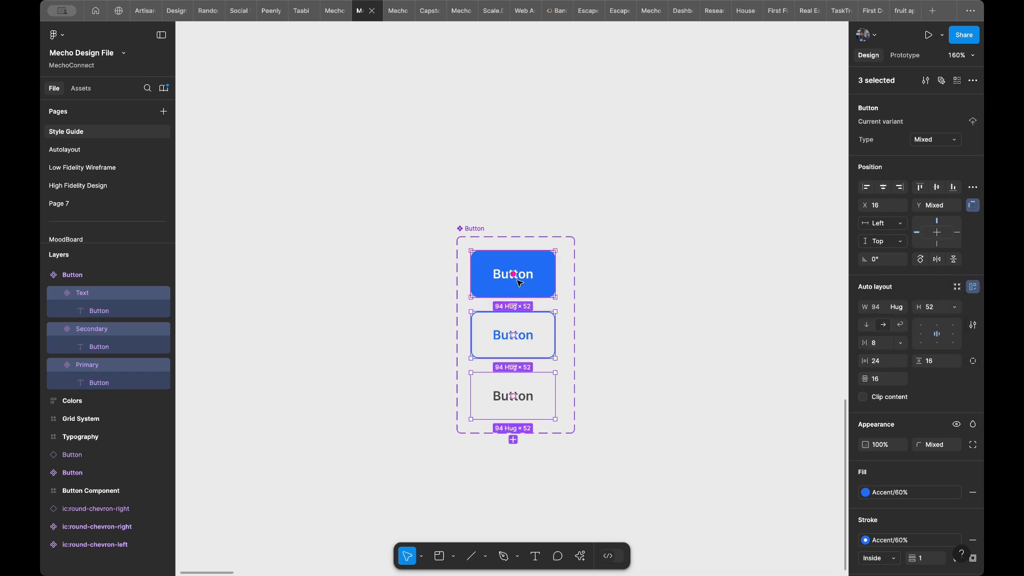
- Apply the Body LG/Semi Bold text style to the labels of the Primary, Secondary and Text variants
click(526, 279)
click(522, 277)
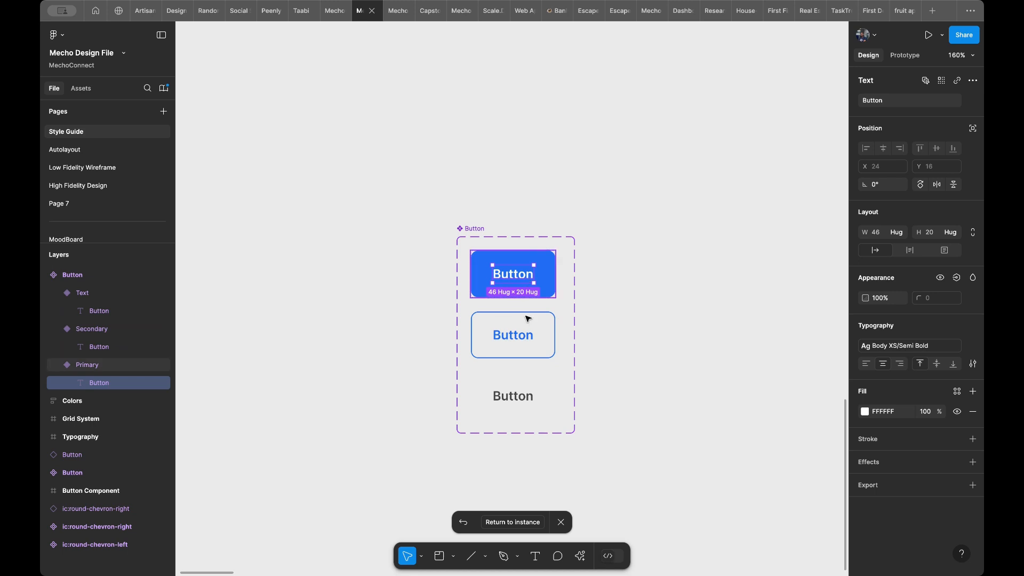
shift+click(527, 344)
shift+click(521, 395)
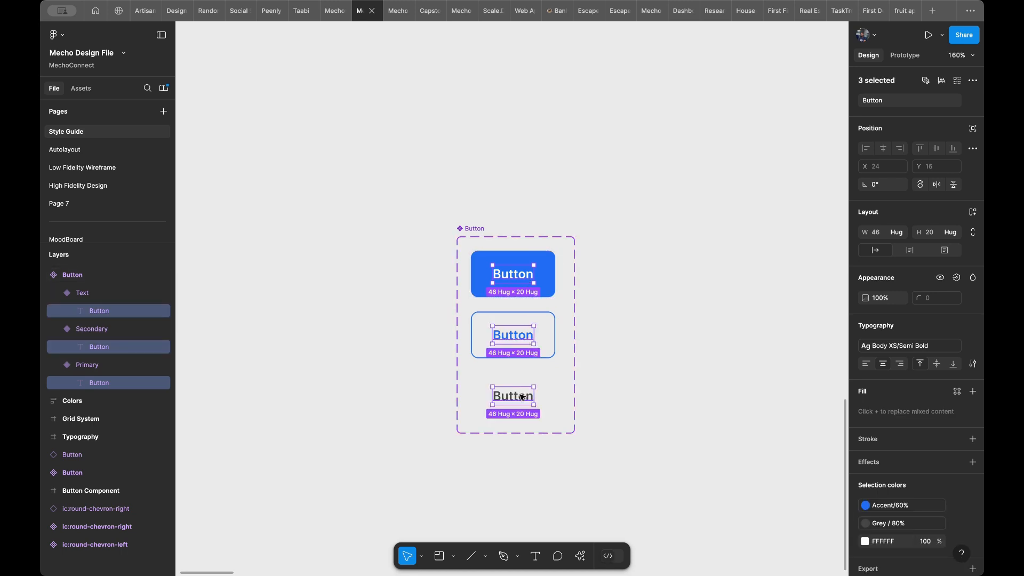
click(914, 346)
scroll(905, 459, up, 3)
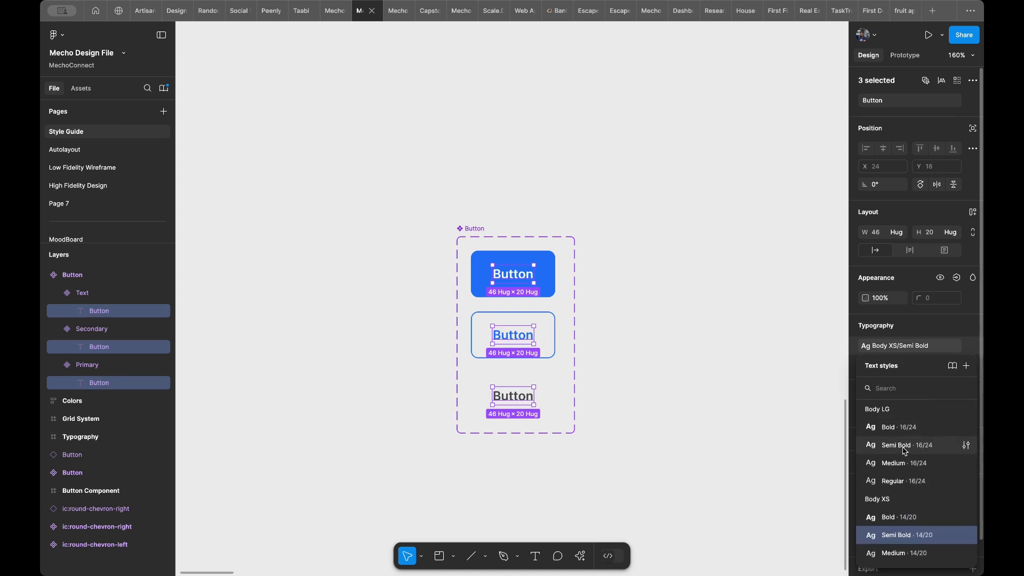
click(905, 446)
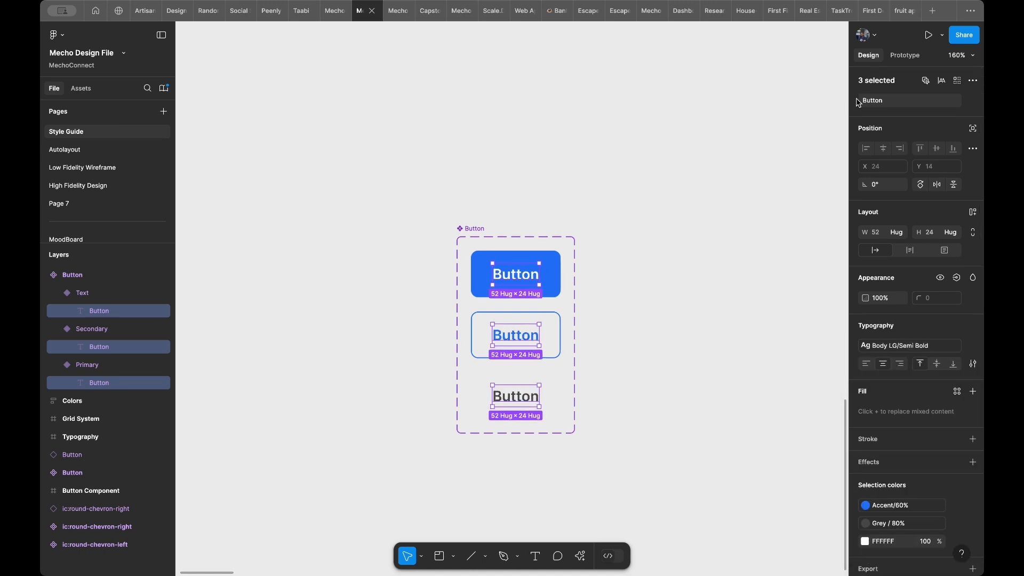
click(556, 274)
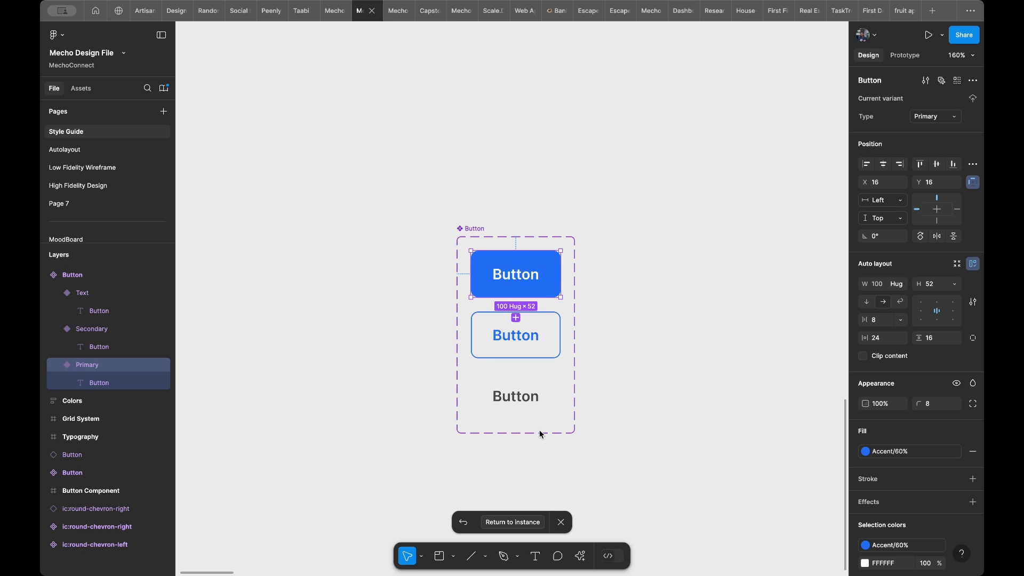
- Return to the login screens, preview Login Screen/Empty and test the Phone Number field's tap interaction
scroll(543, 224, right, 2)
scroll(543, 224, up, 1)
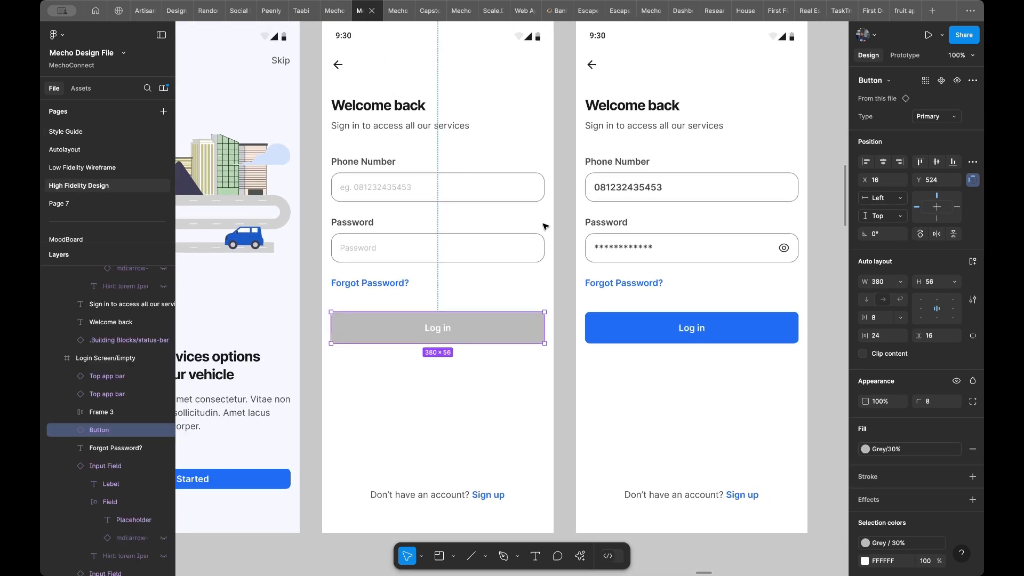
scroll(544, 226, right, 1)
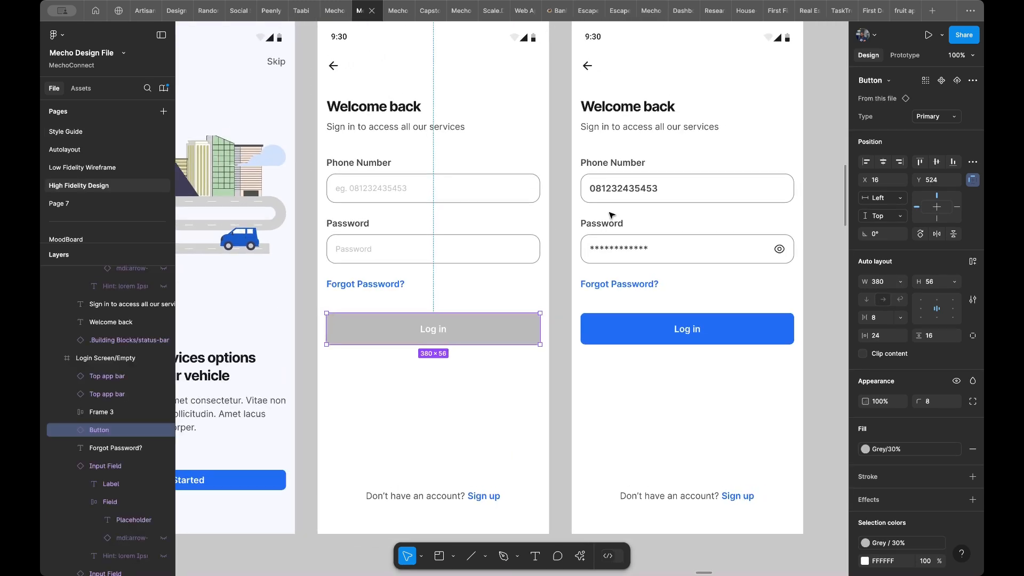
scroll(587, 213, up, 3)
scroll(587, 213, right, 2)
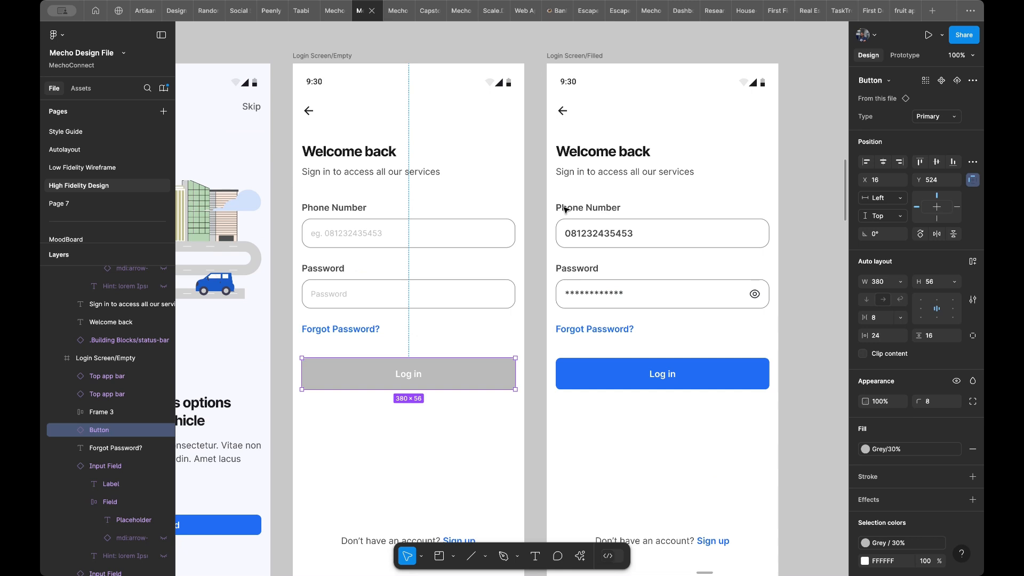
click(470, 134)
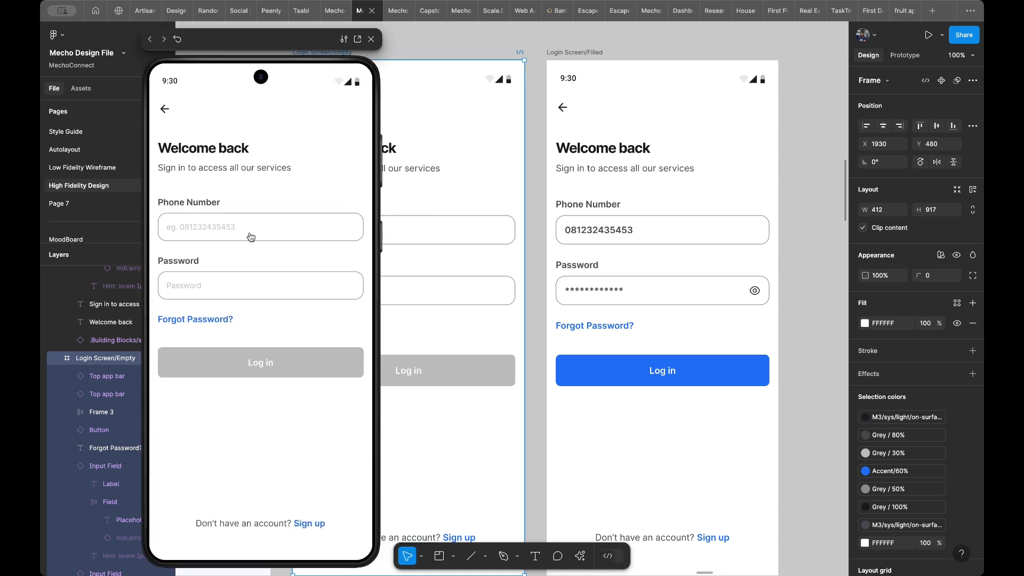
click(254, 236)
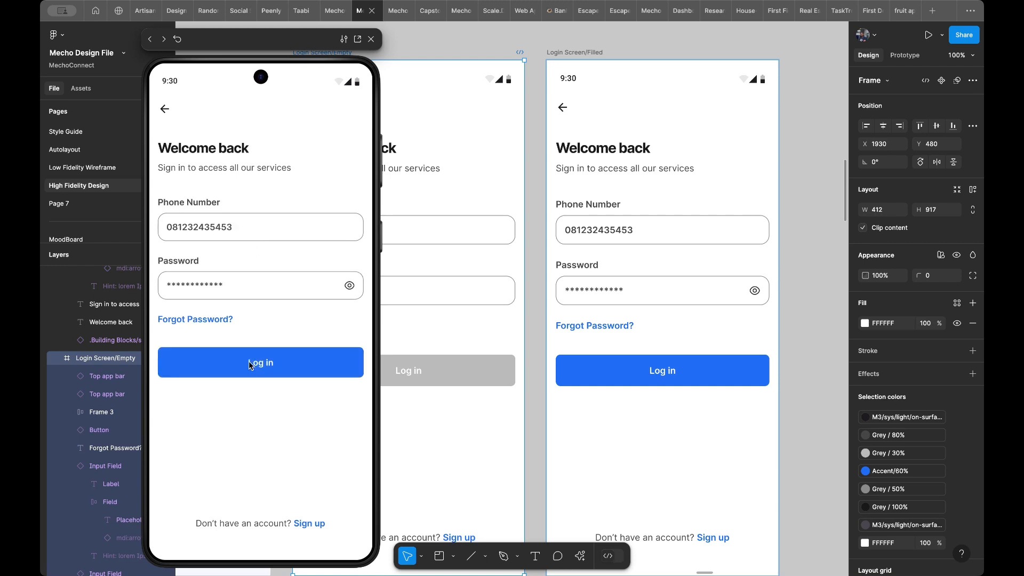
- Remove the on-tap Change to variant interaction from the Log in button in Login Screen/Filled
scroll(459, 335, down, 5)
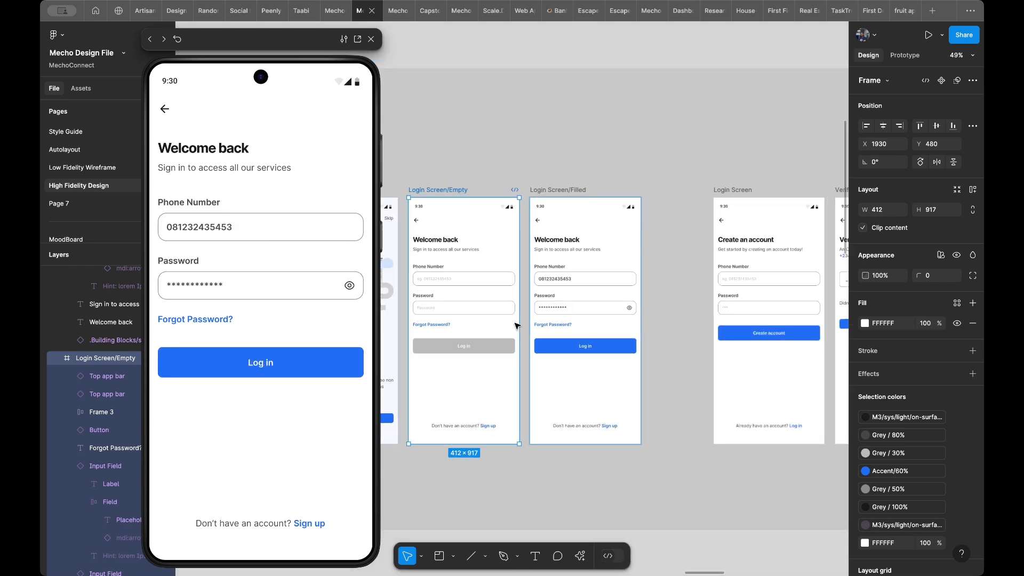
scroll(517, 326, left, 1)
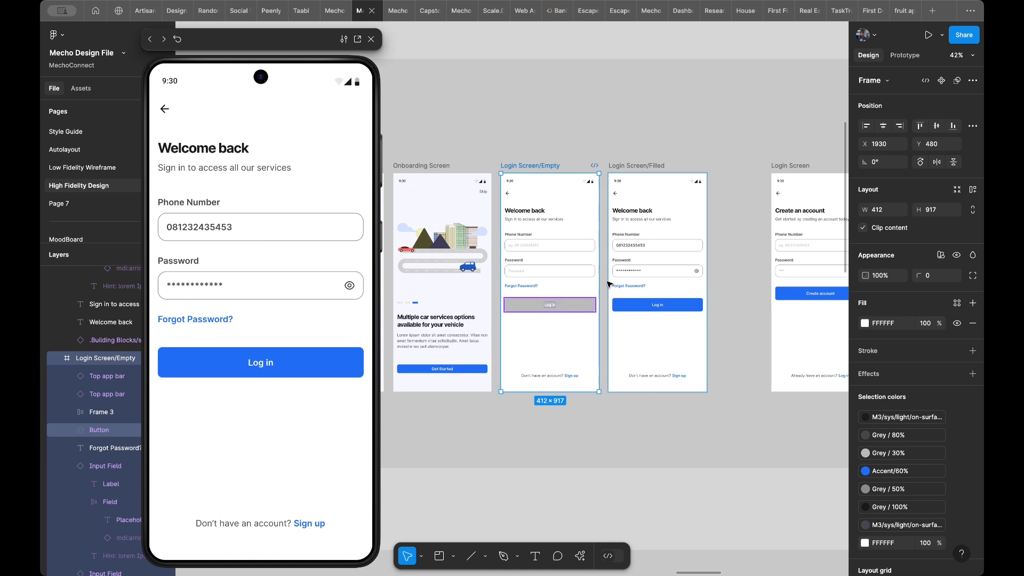
click(672, 306)
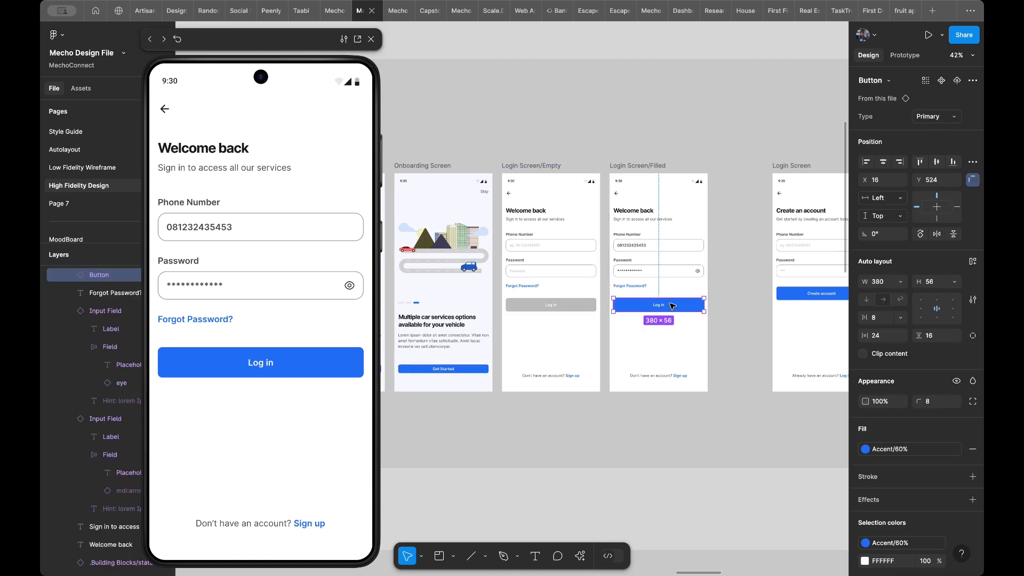
scroll(693, 288, left, 3)
scroll(693, 288, down, 2)
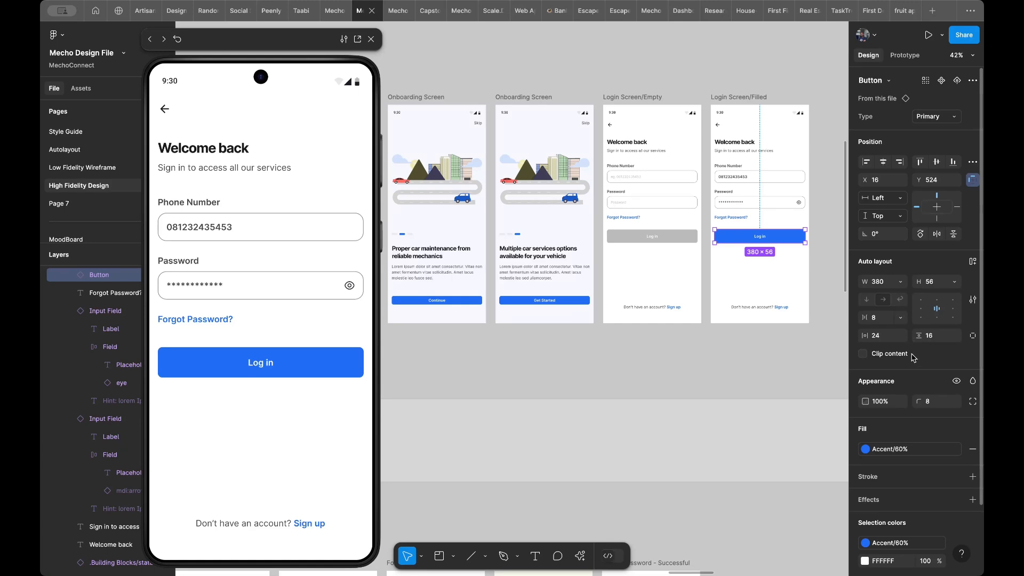
scroll(753, 246, down, 5)
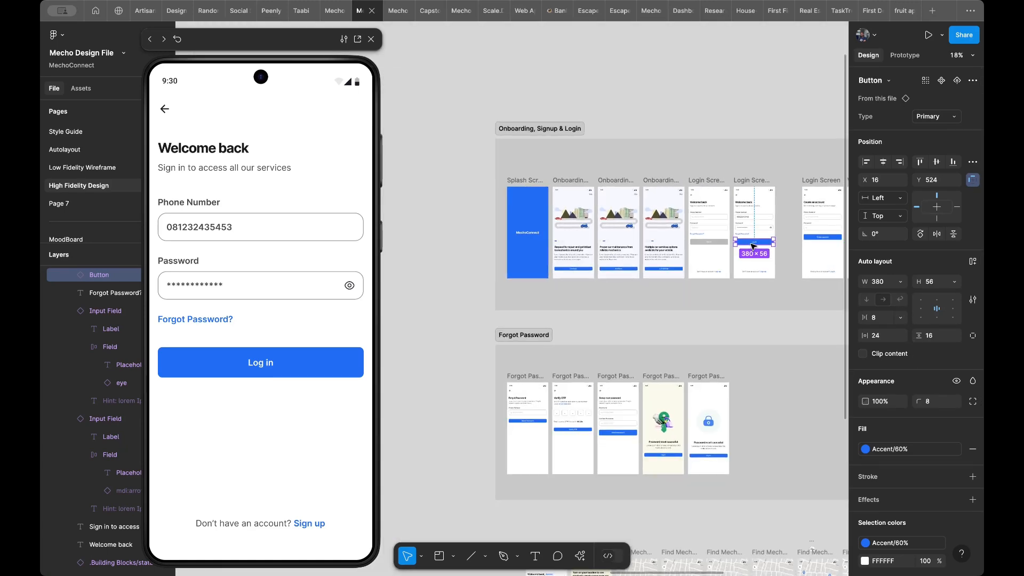
scroll(753, 247, right, 5)
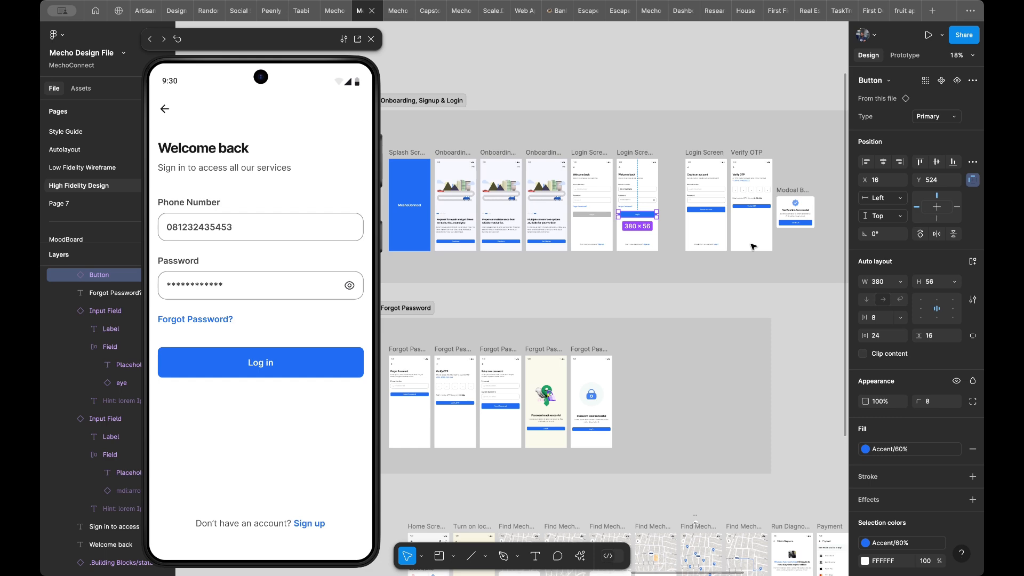
scroll(753, 246, down, 5)
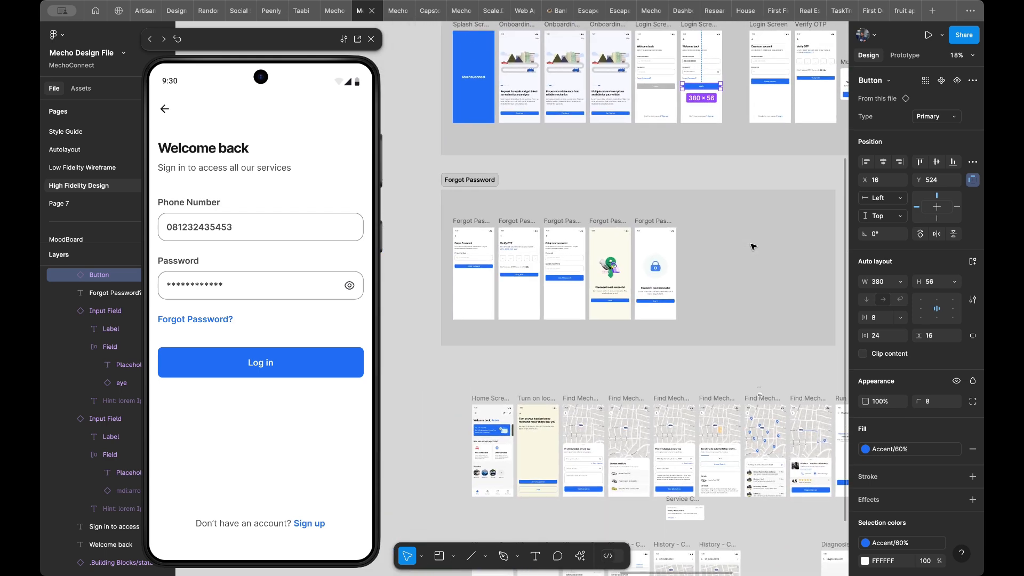
scroll(753, 246, up, 2)
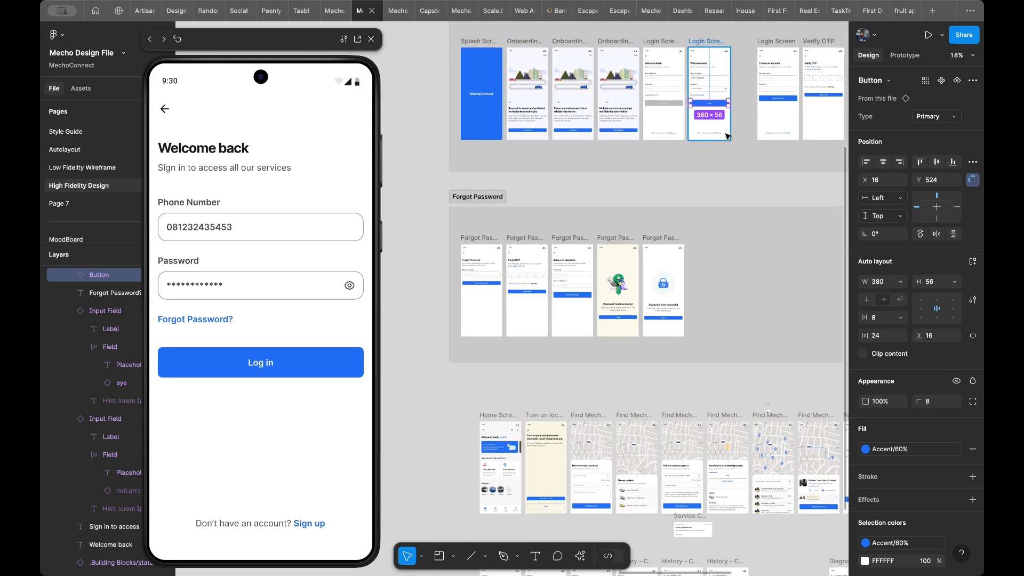
scroll(726, 140, up, 5)
scroll(718, 106, up, 2)
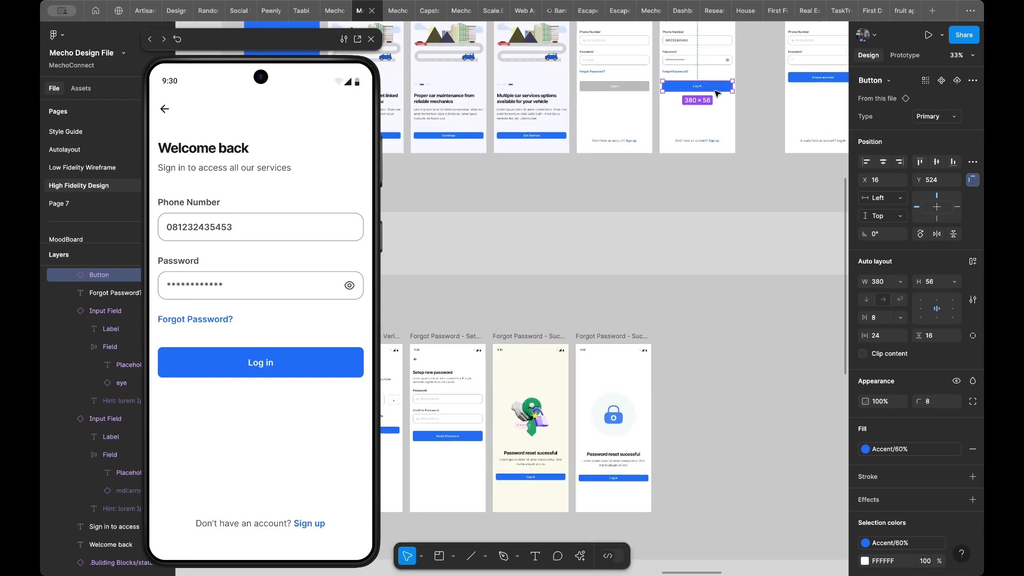
click(904, 56)
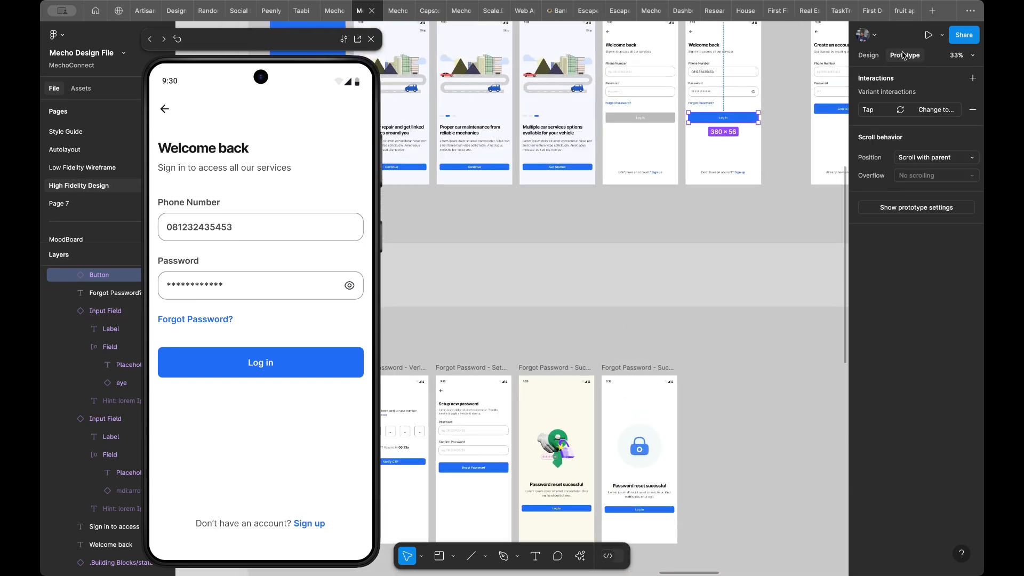
click(879, 111)
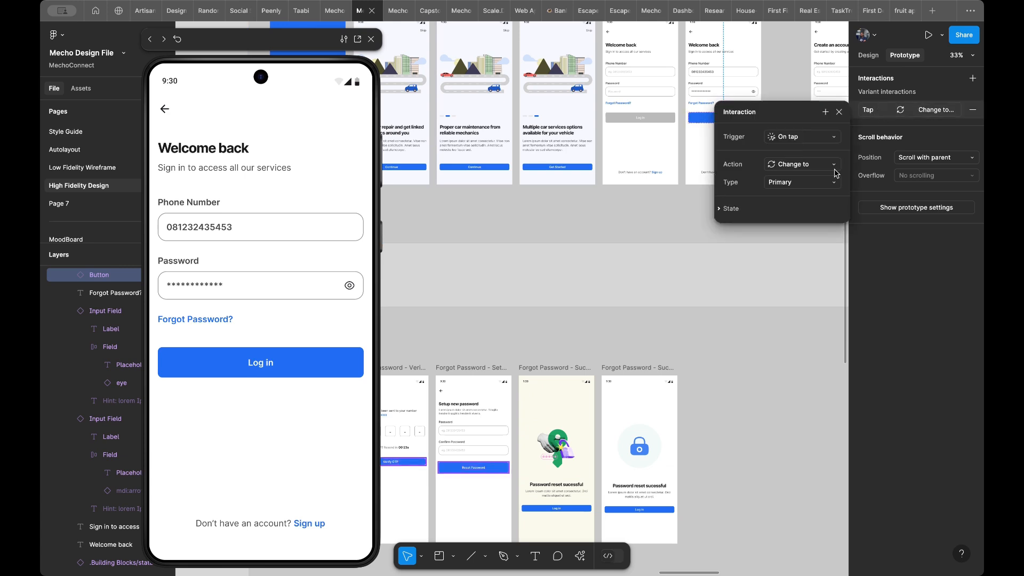
click(839, 112)
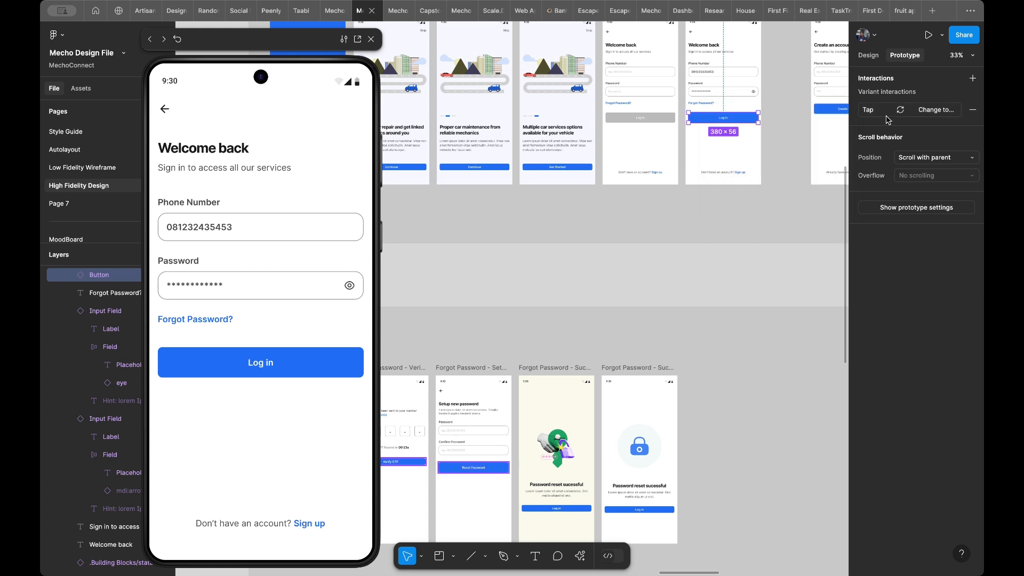
click(973, 109)
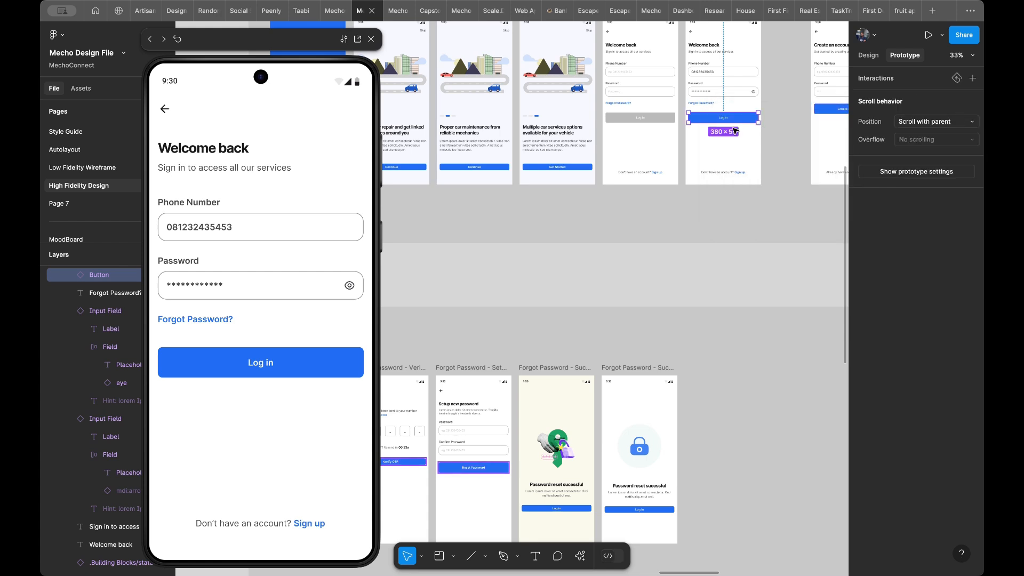
- Link the Log in button in Login Screen/Filled to Home Screen with an on-tap Smart animate interaction and test it in the preview
drag(723, 122, 725, 320)
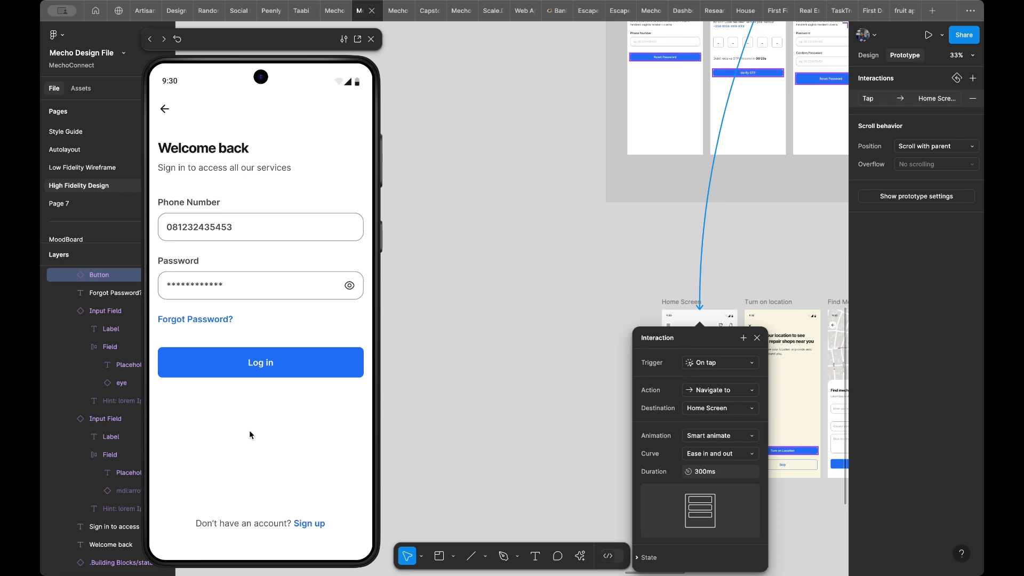
click(255, 371)
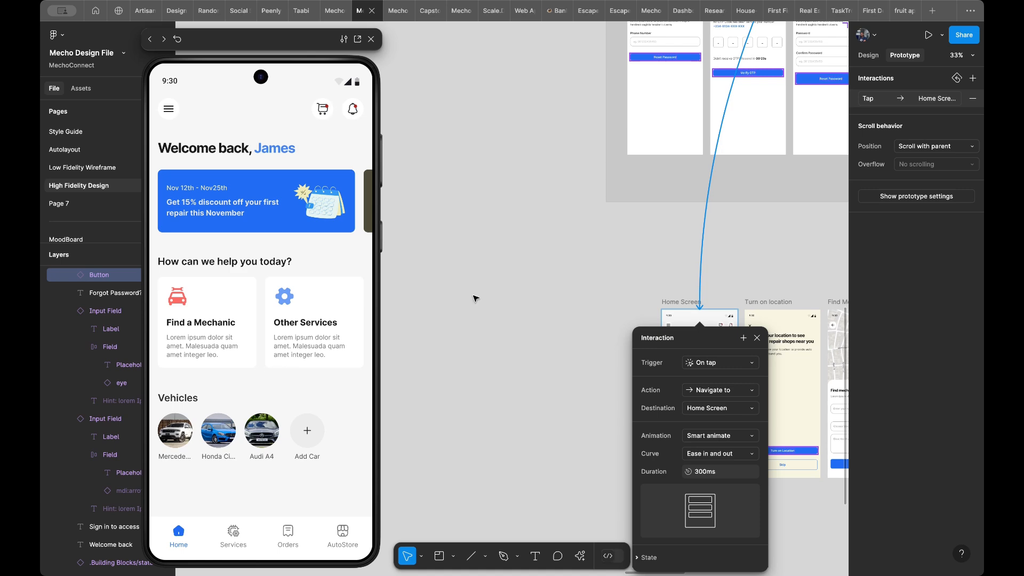
- Look over the login, account creation and Verify OTP screens and the Log in button's prototype connection
scroll(675, 223, up, 10)
scroll(675, 223, right, 10)
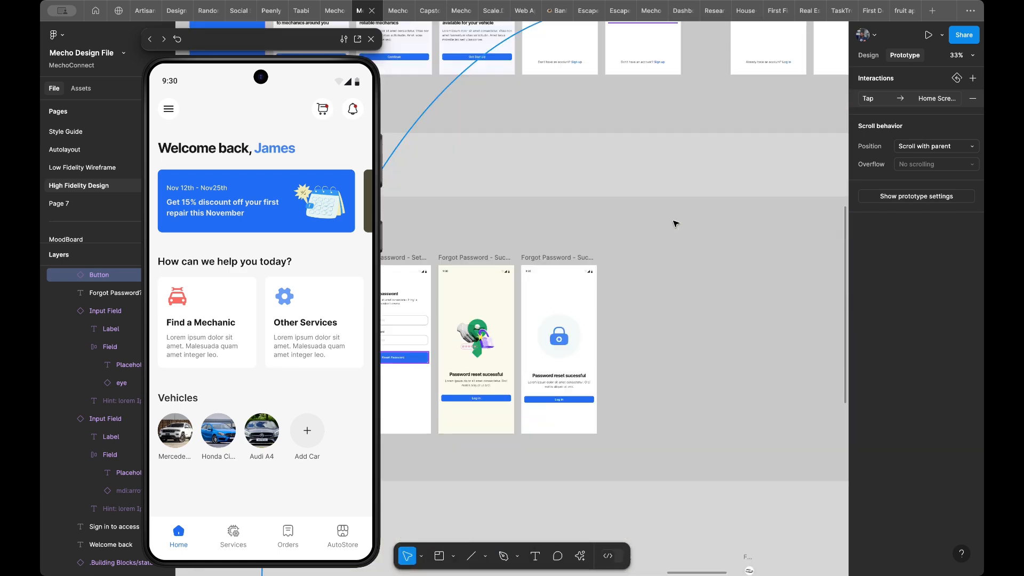
scroll(675, 223, up, 5)
scroll(675, 223, right, 6)
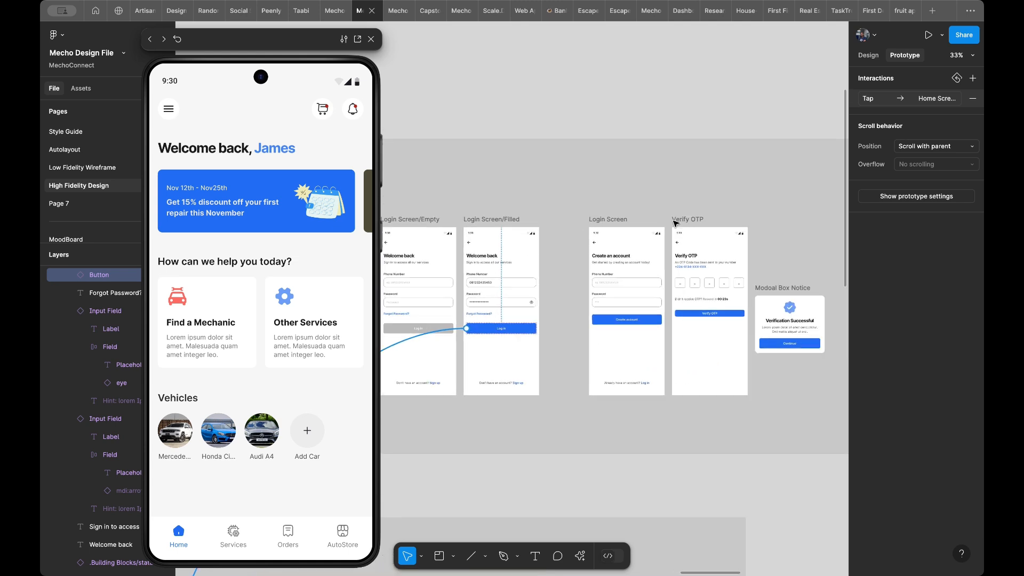
scroll(526, 288, down, 2)
scroll(525, 288, left, 3)
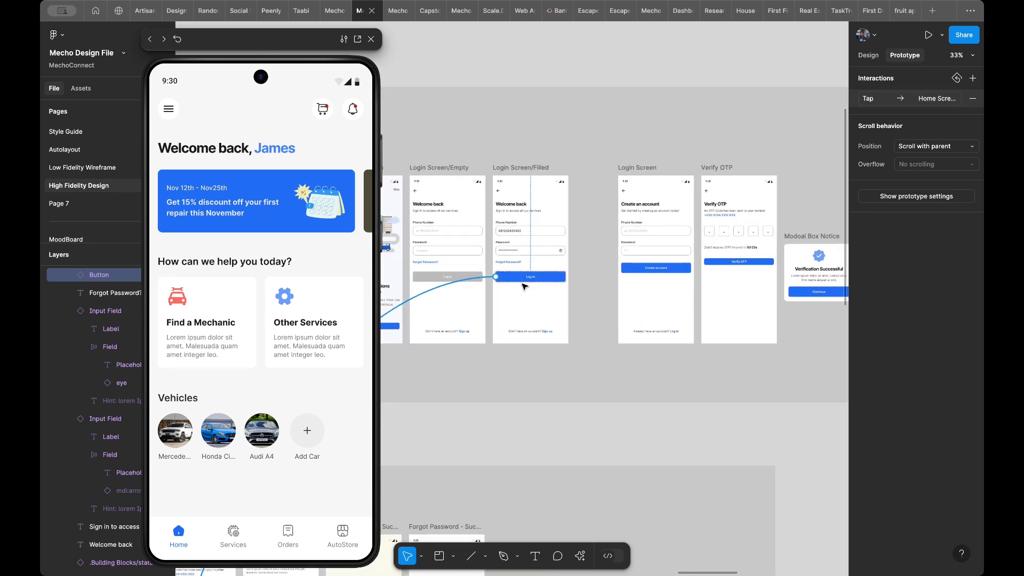
scroll(526, 288, up, 5)
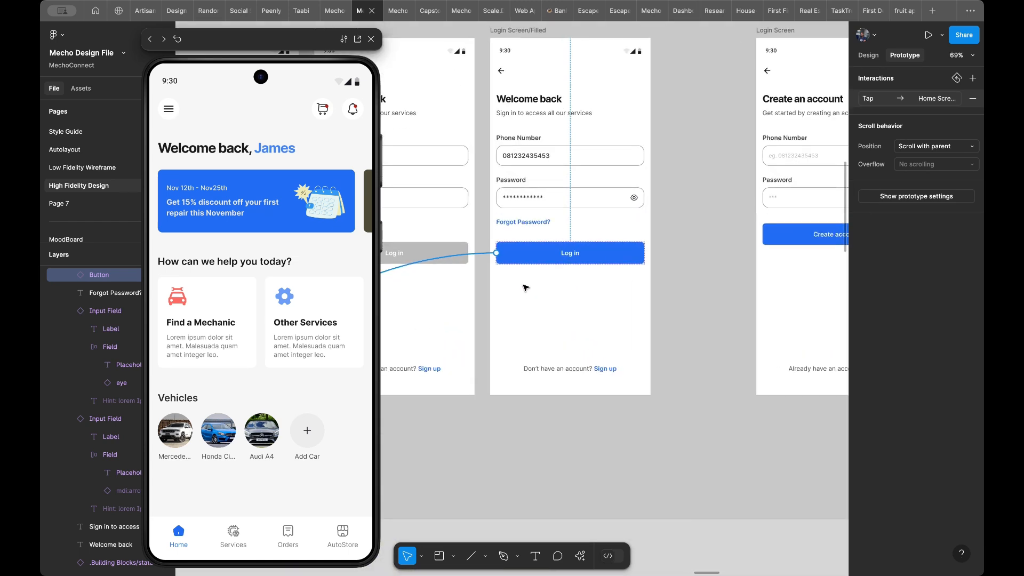
scroll(525, 288, left, 1)
scroll(525, 288, up, 1)
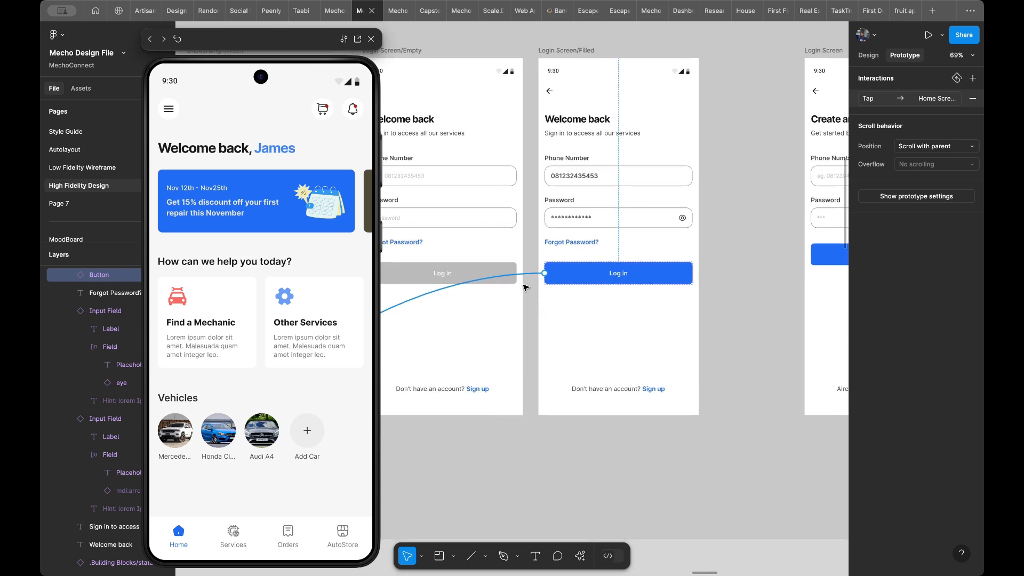
scroll(525, 288, left, 4)
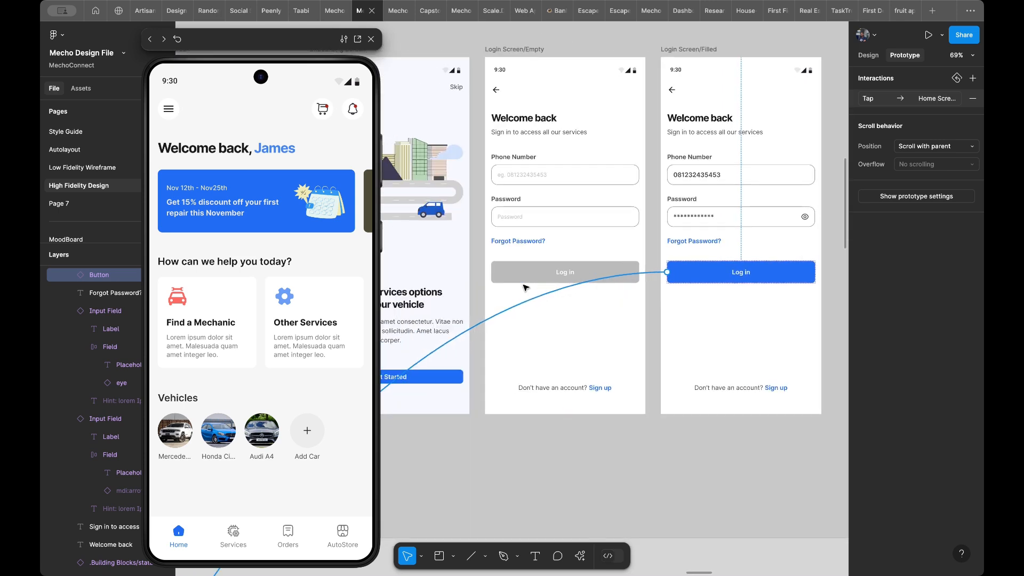
- Set the height of the Continue and Get Started buttons on all three onboarding screens to 52
scroll(525, 288, down, 2)
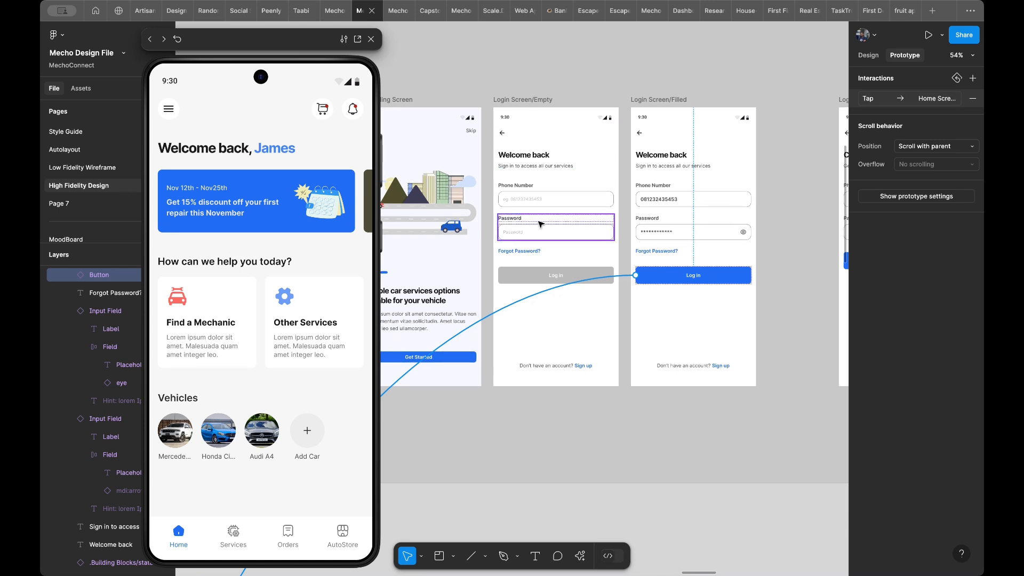
scroll(541, 224, left, 3)
scroll(541, 224, left, 2)
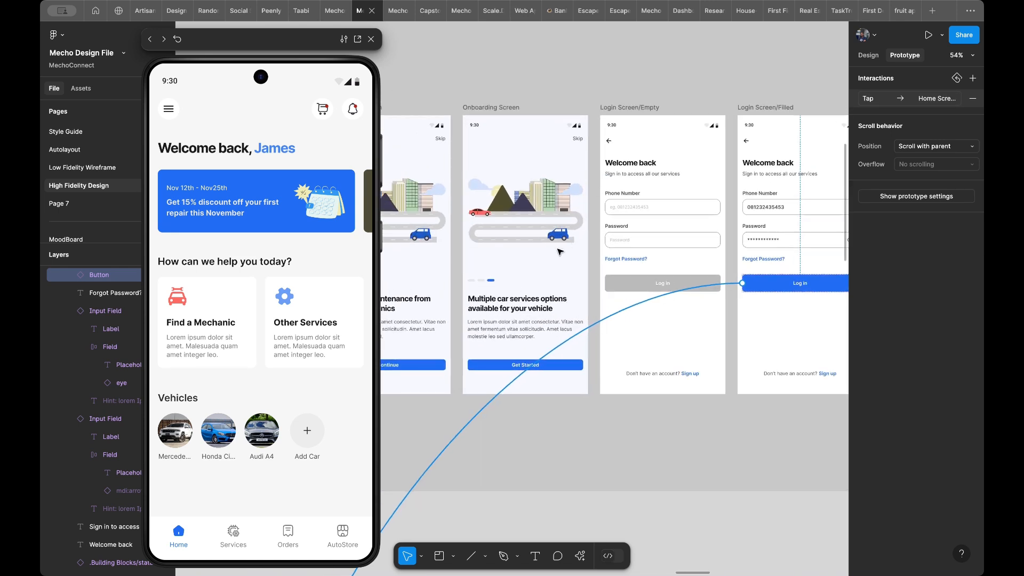
scroll(555, 256, left, 5)
scroll(555, 256, down, 2)
scroll(504, 295, left, 2)
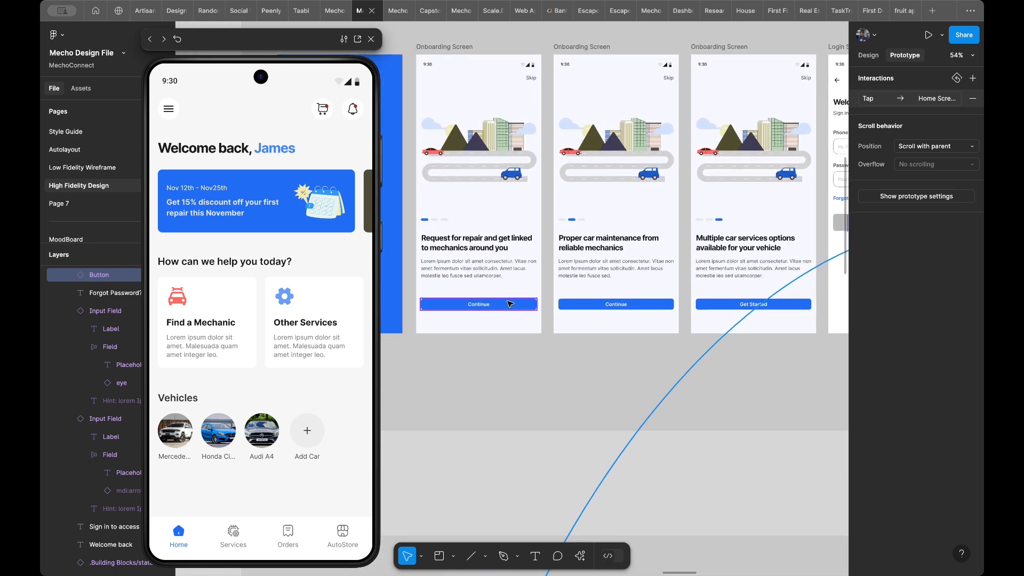
click(504, 304)
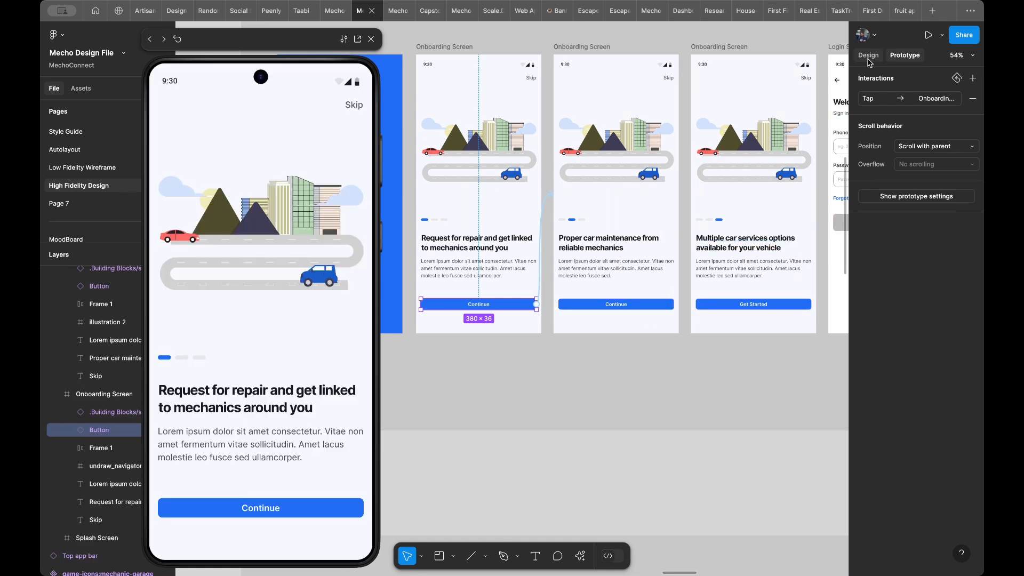
click(868, 55)
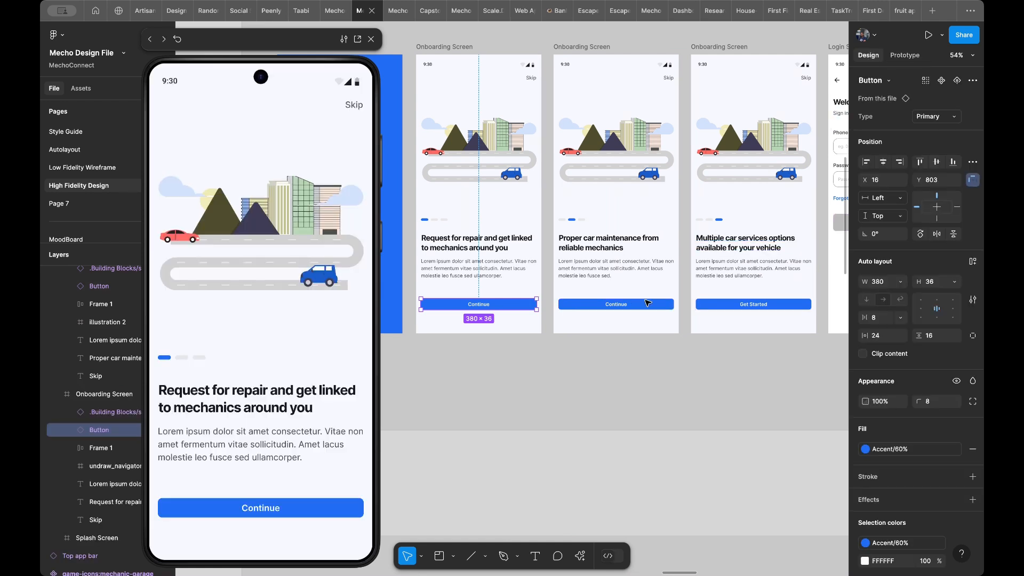
shift+click(647, 303)
shift+click(736, 304)
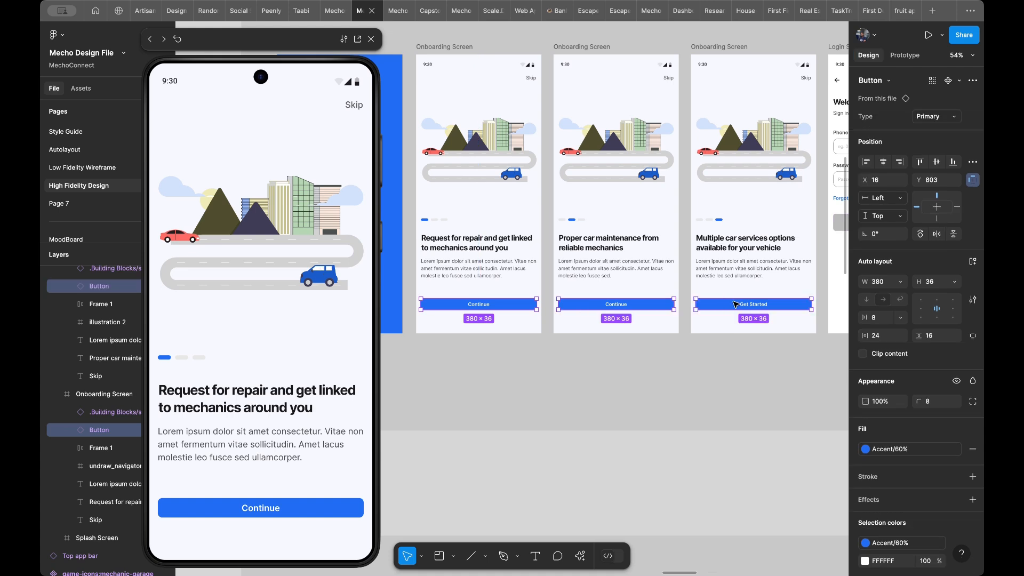
click(931, 281)
text(5)
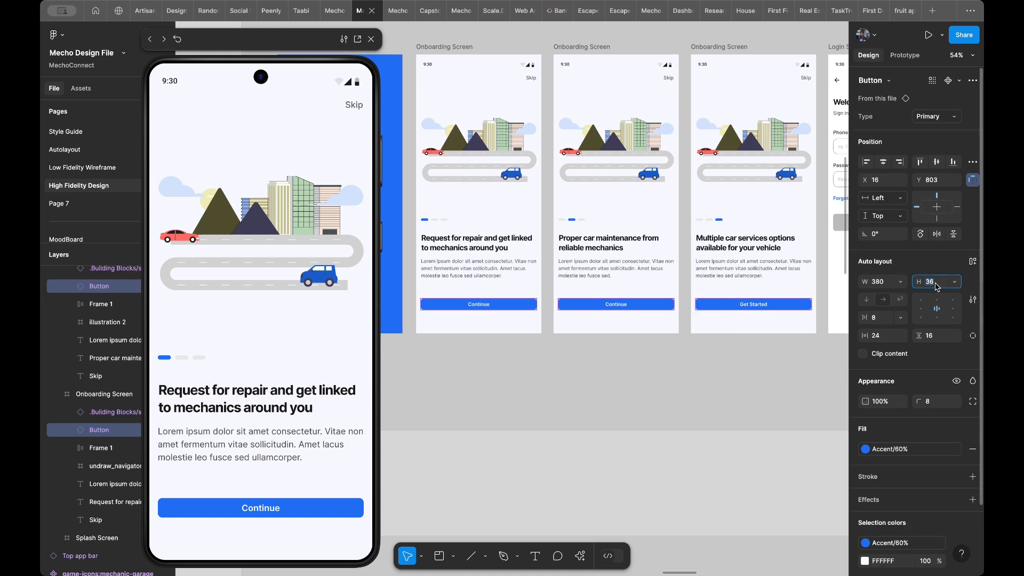
key(Return)
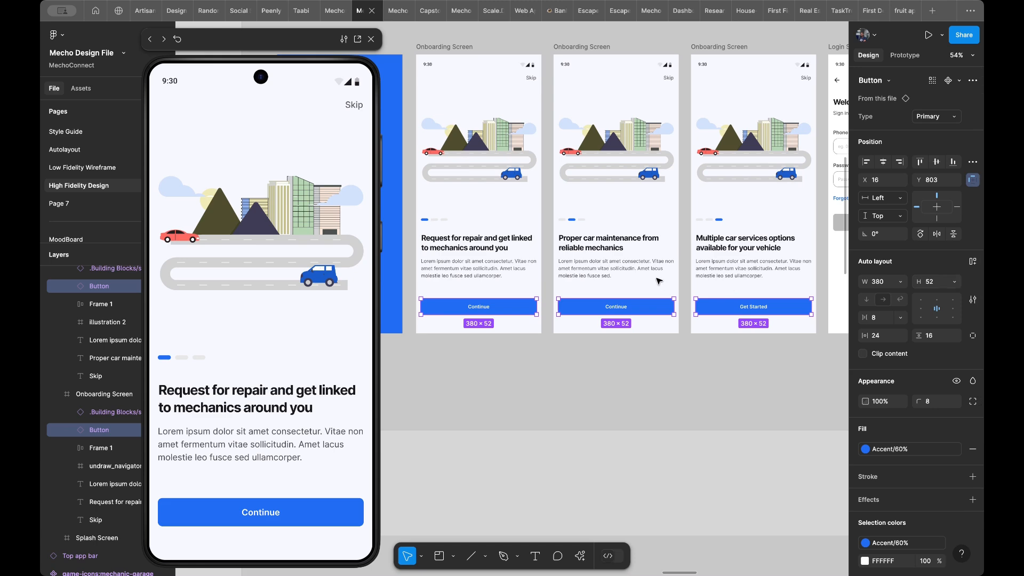
- Add an on-tap Back interaction to the back arrow icon button in the top app bar of Login Screen/Empty
scroll(659, 281, right, 5)
scroll(659, 281, right, 5)
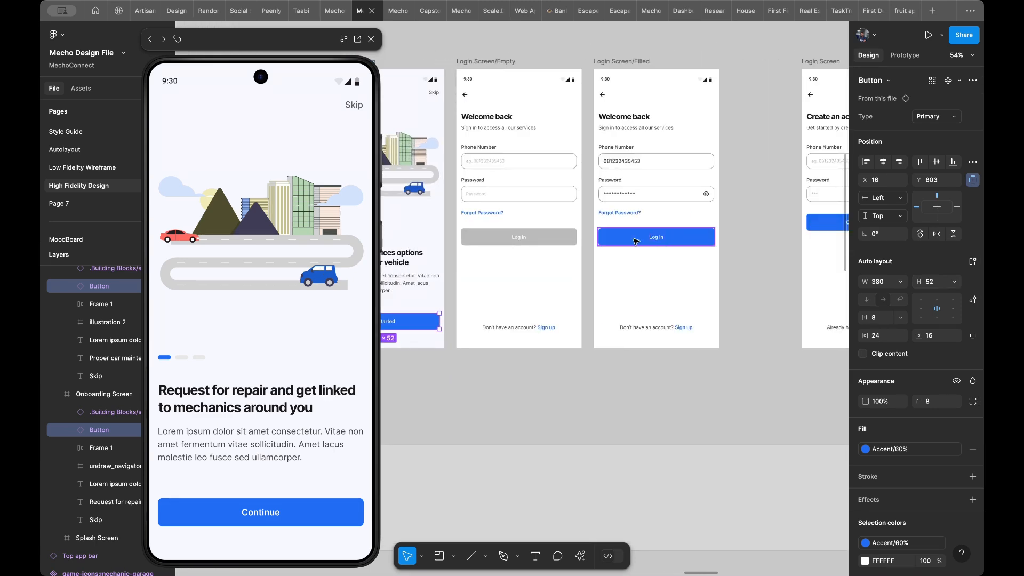
scroll(586, 235, left, 4)
scroll(586, 235, up, 2)
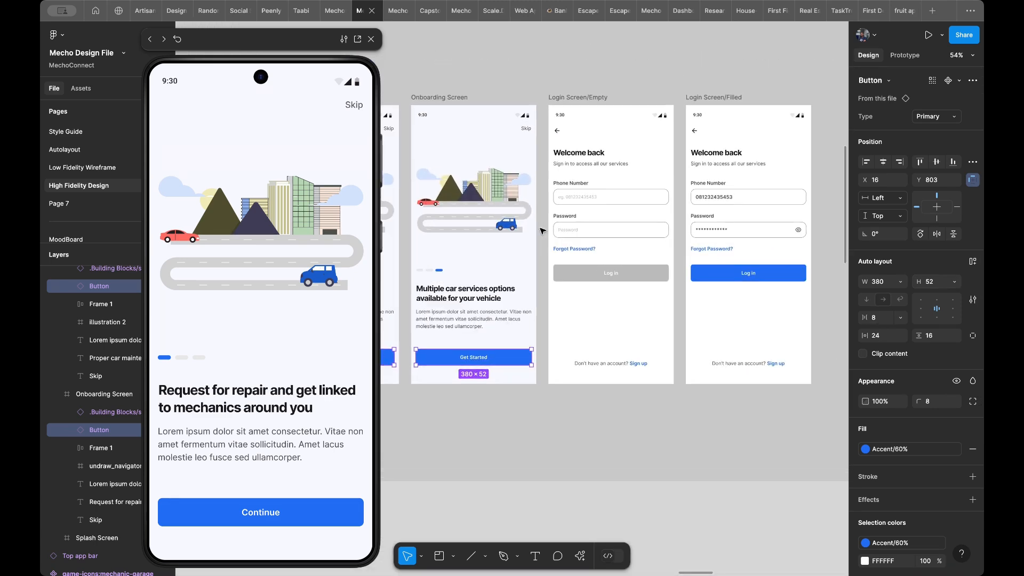
scroll(565, 218, left, 1)
scroll(565, 218, up, 1)
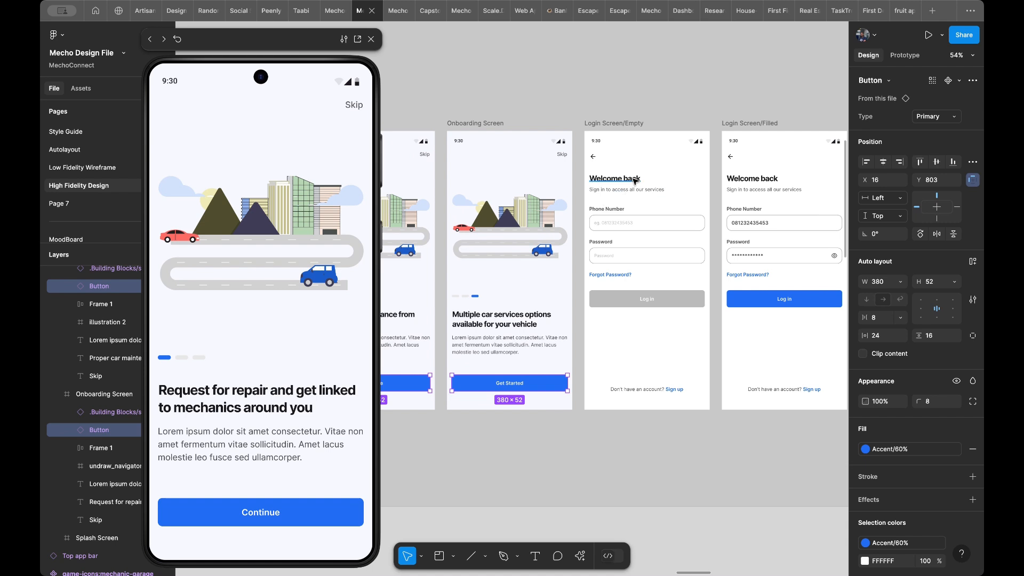
click(657, 174)
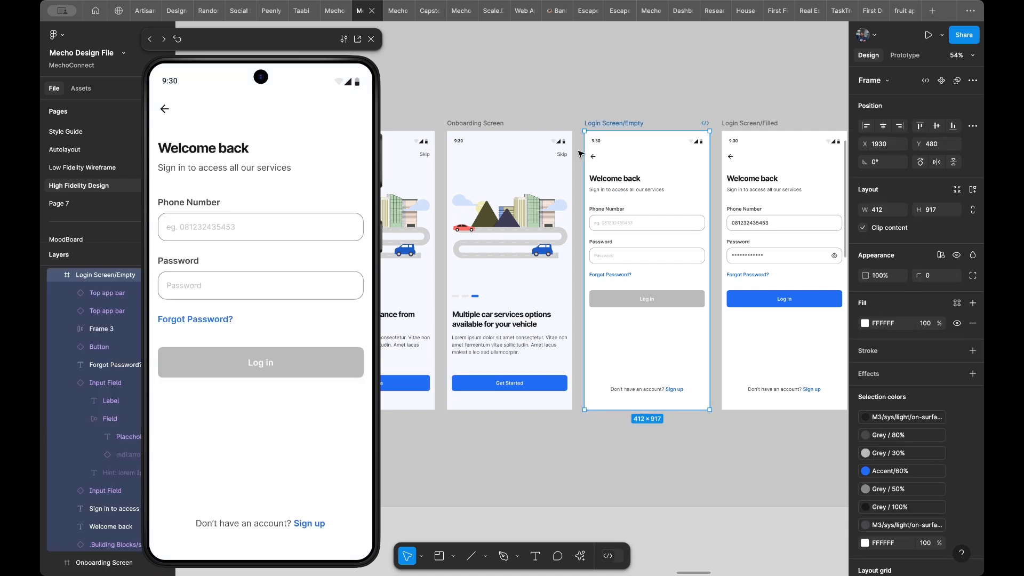
scroll(597, 153, up, 5)
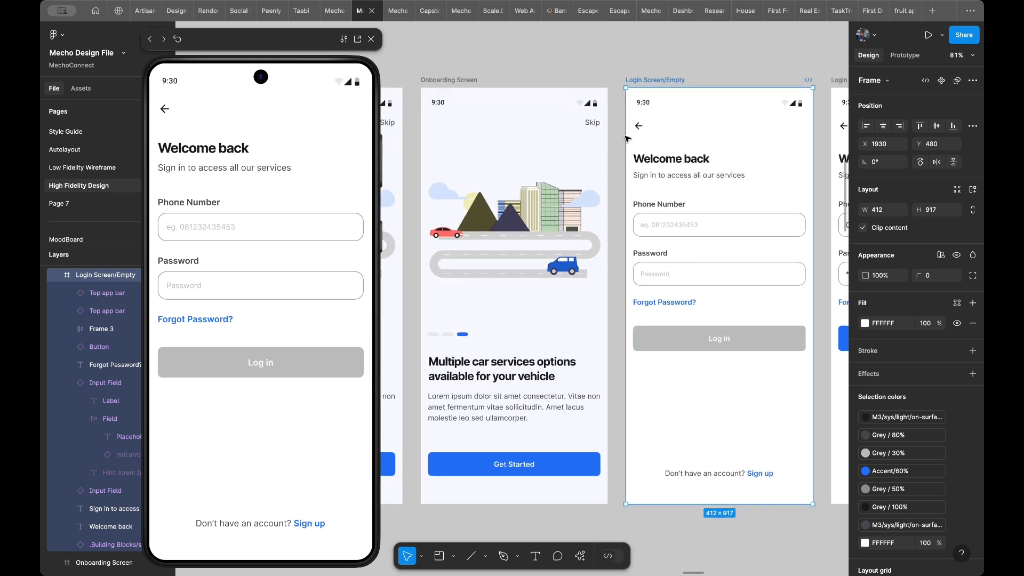
click(643, 127)
double_click(642, 127)
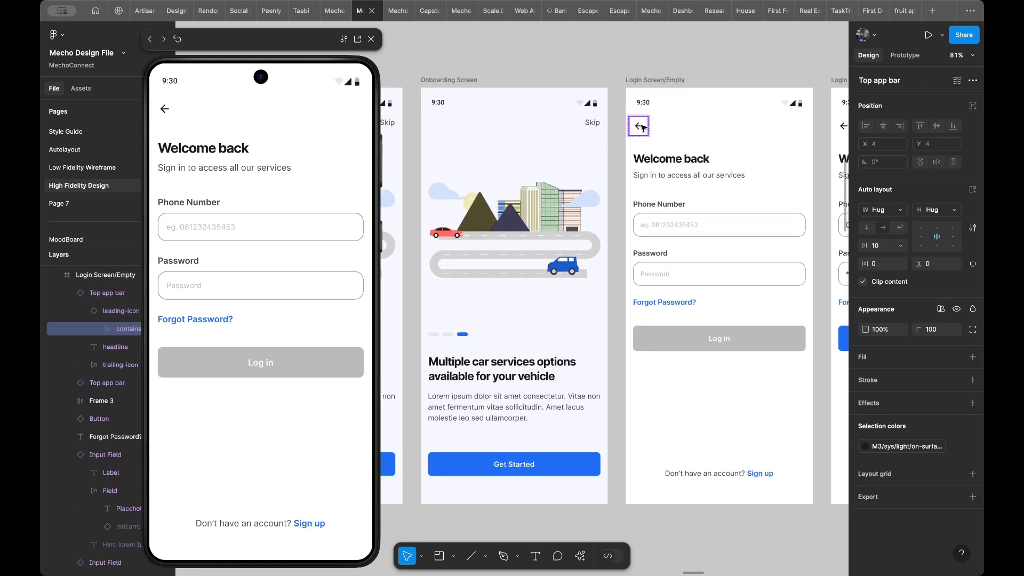
click(674, 128)
click(641, 129)
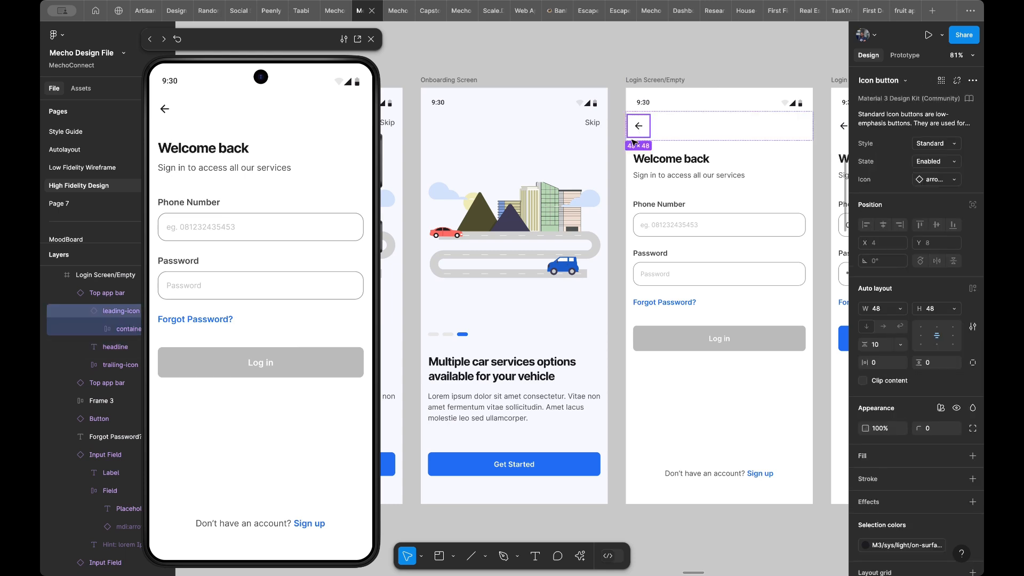
double_click(639, 130)
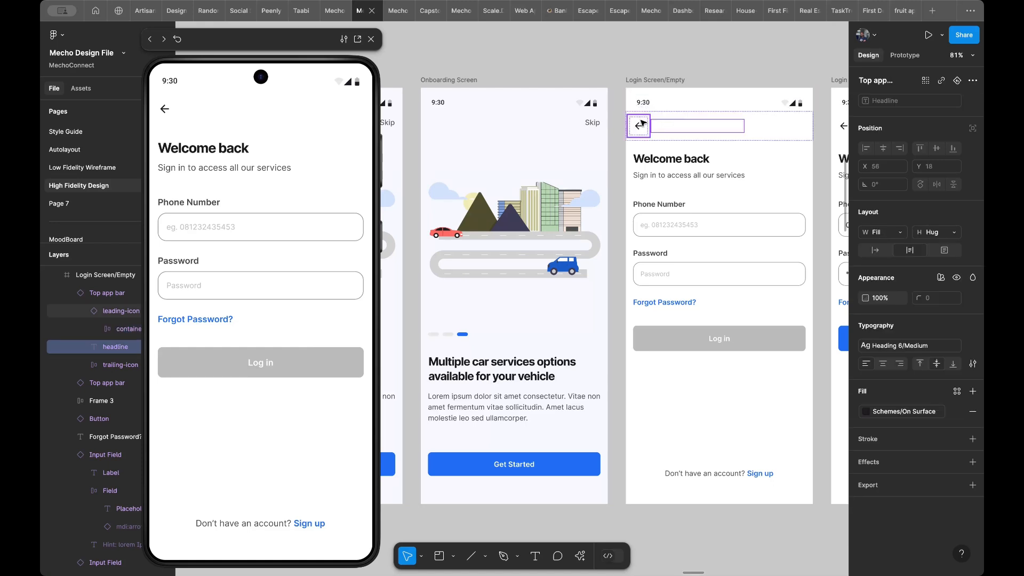
click(636, 130)
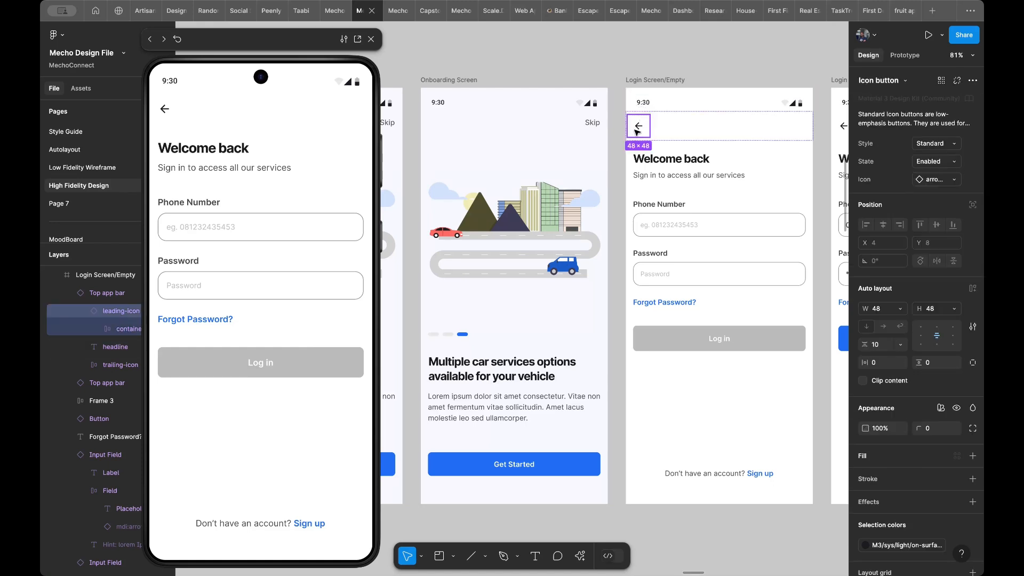
click(904, 56)
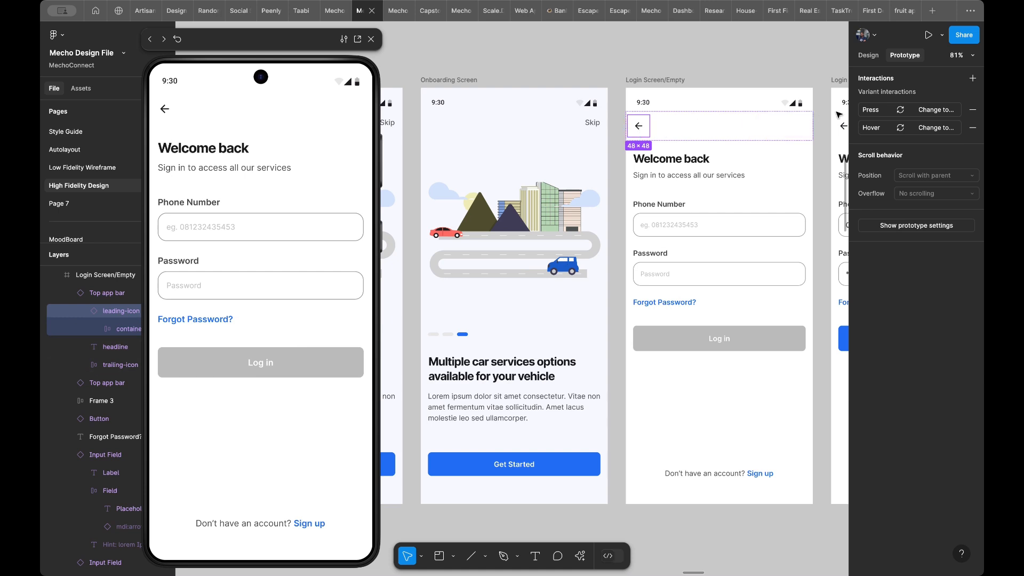
click(974, 79)
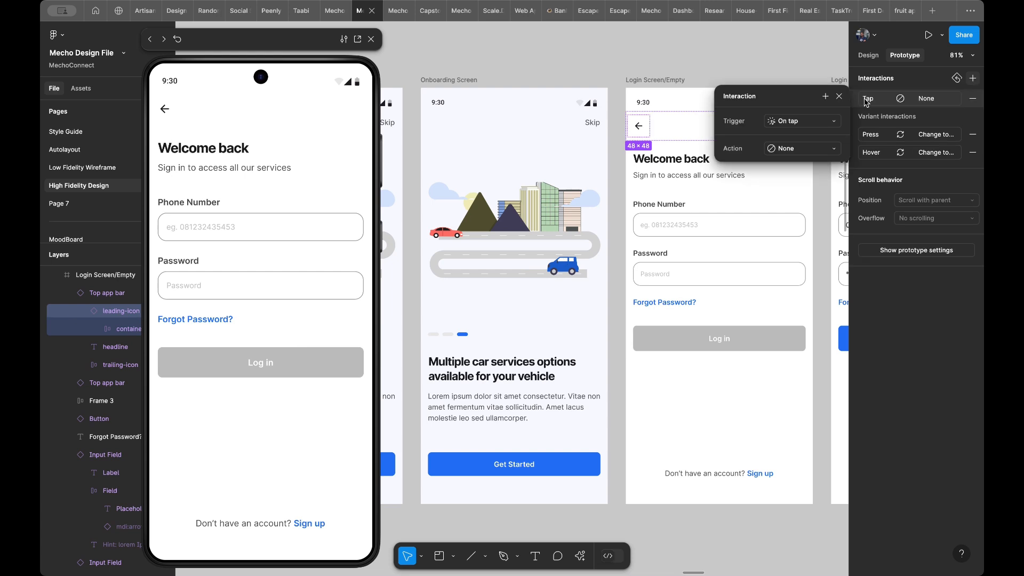
click(793, 149)
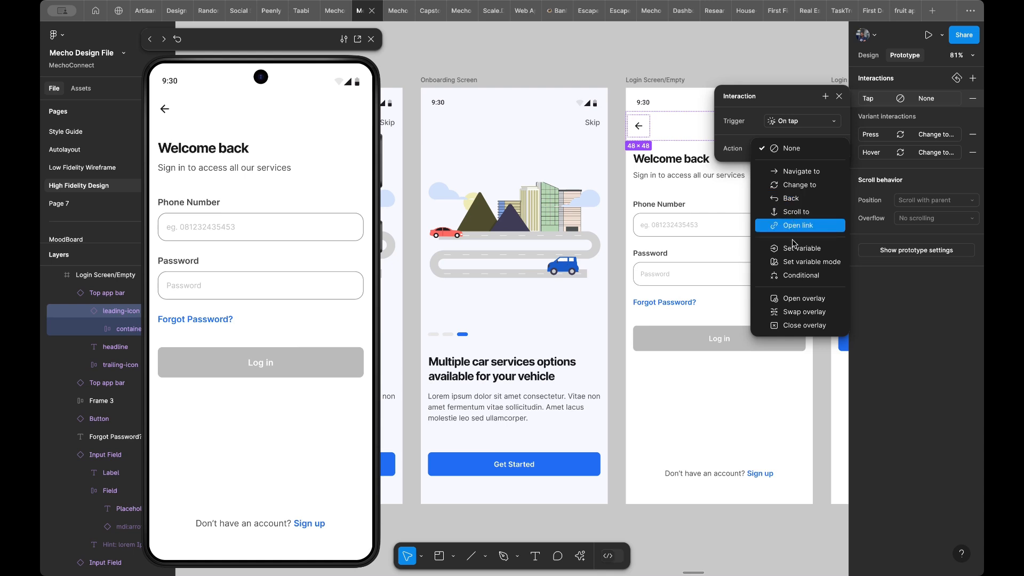
click(782, 199)
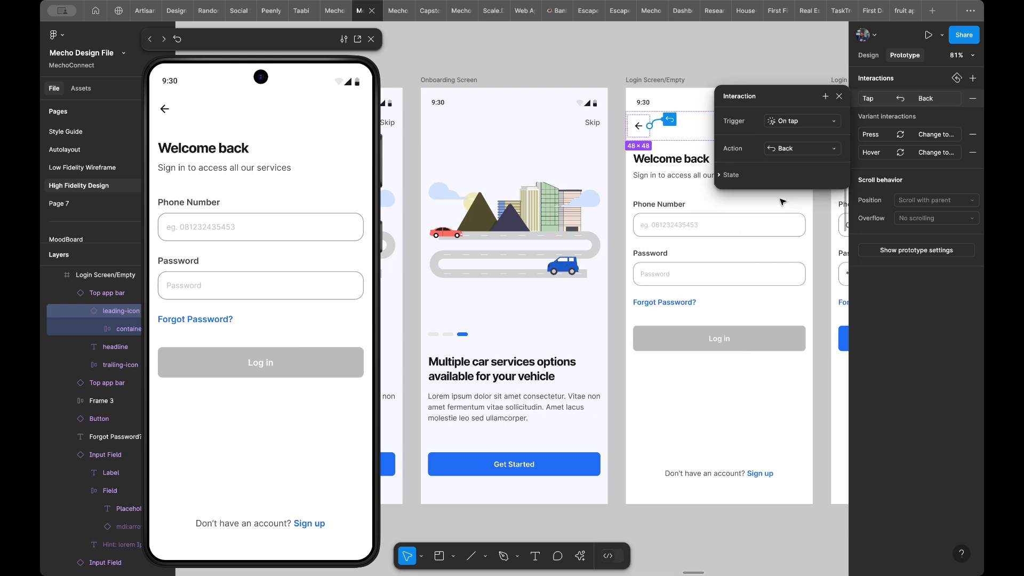
- Preview the last onboarding screen, proceed through Get Started, and test the login screen's back arrow
click(551, 325)
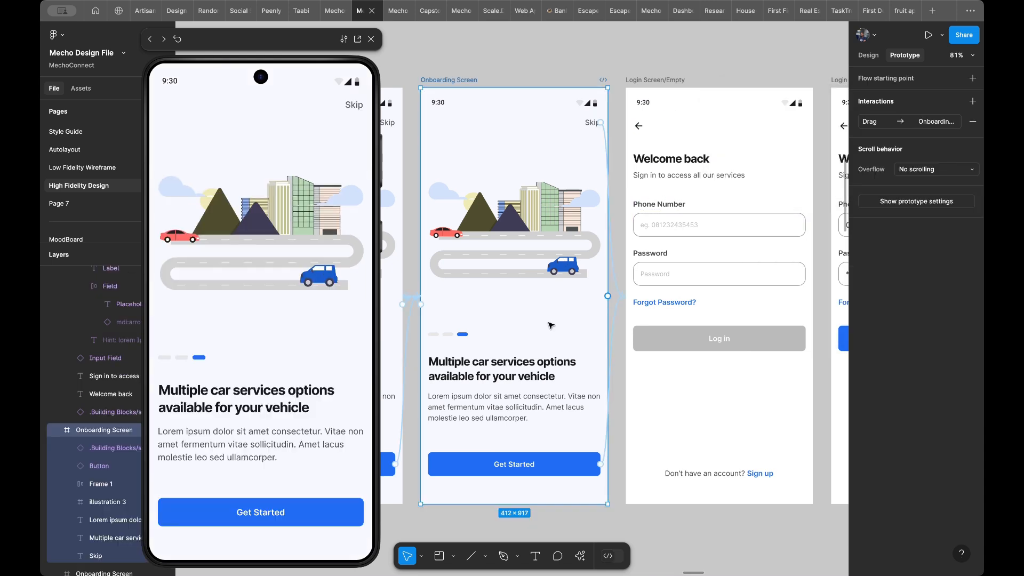
click(303, 513)
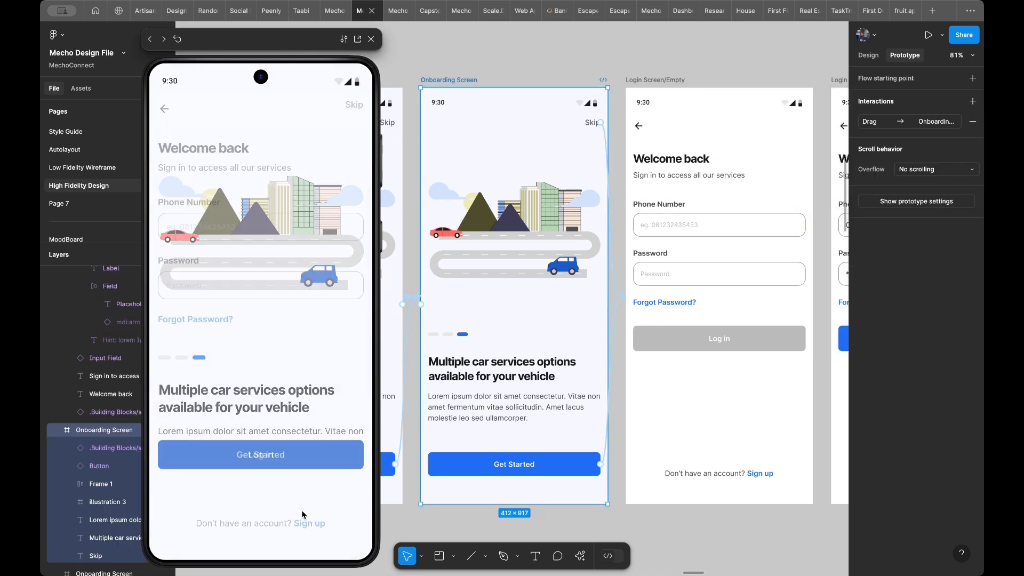
click(164, 110)
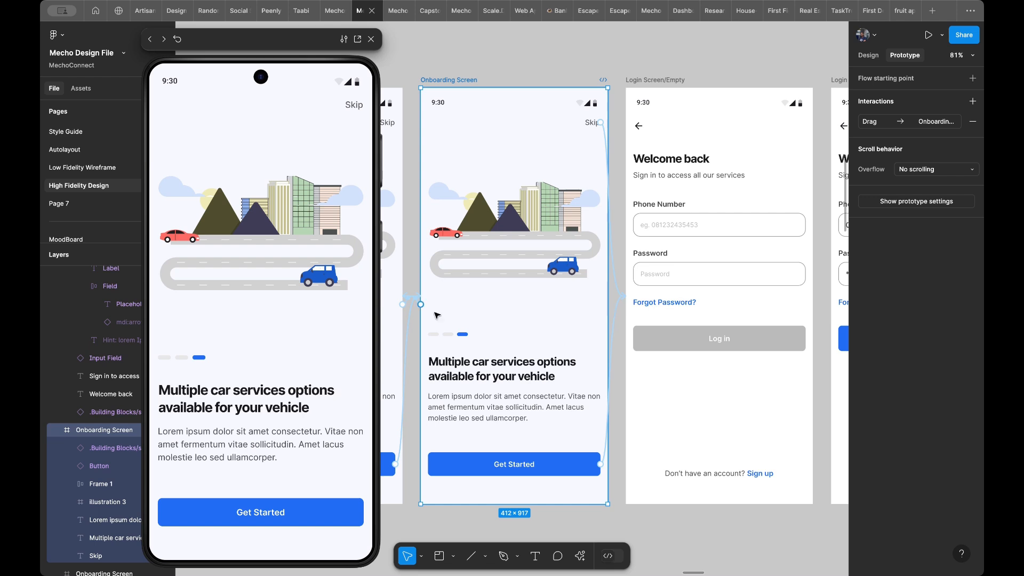
- Link the Sign up texts in Login Screen/Empty and Login Screen/Filled to the Create an account screen with an on-tap Smart animate interaction
scroll(555, 265, down, 5)
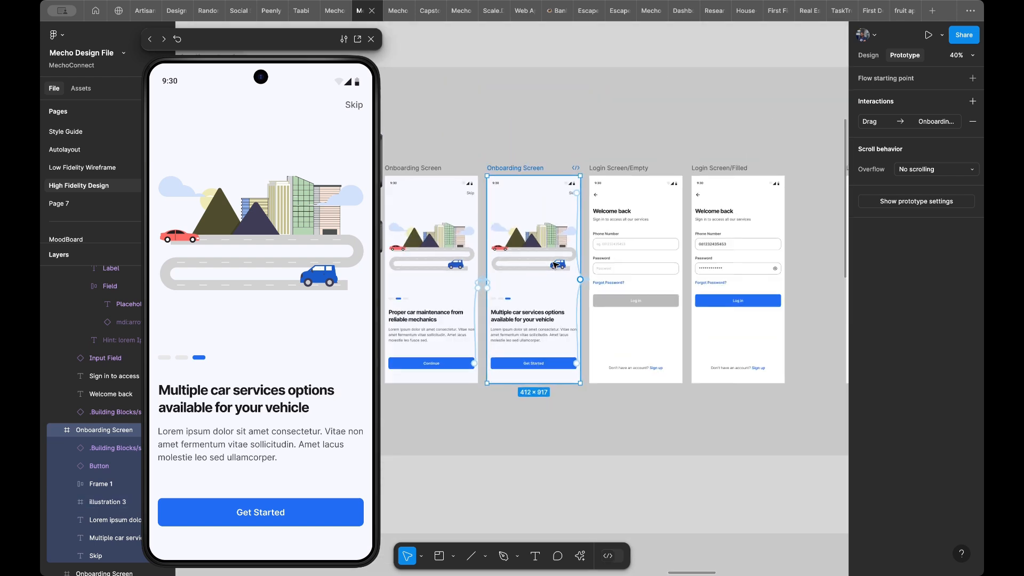
scroll(587, 267, up, 3)
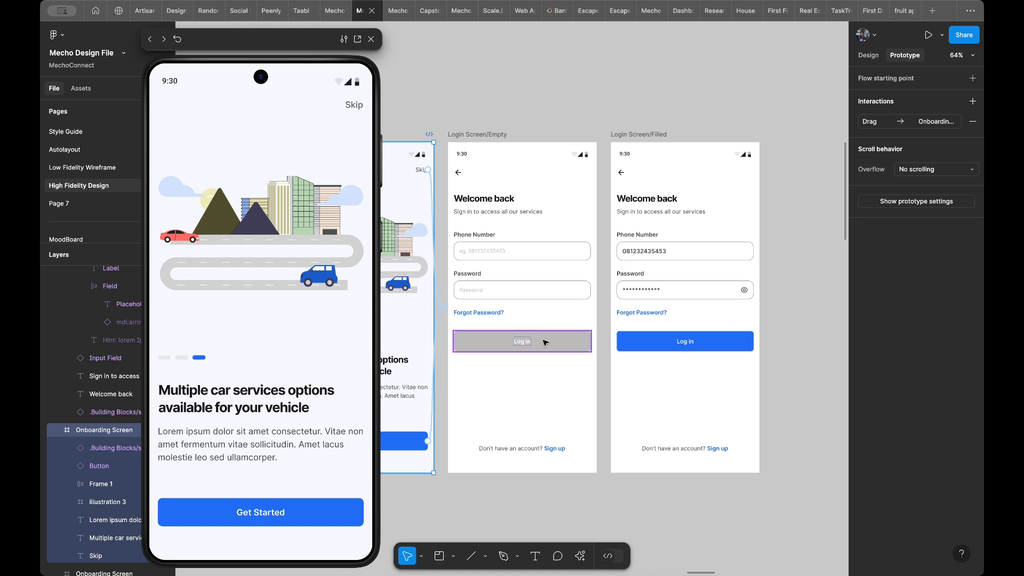
click(555, 450)
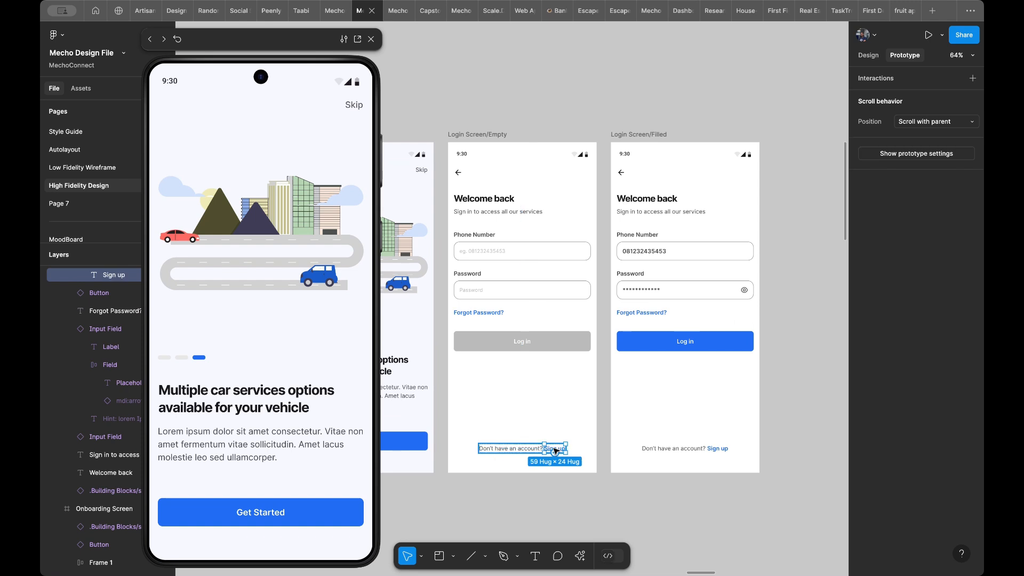
scroll(555, 451, right, 2)
scroll(556, 452, down, 1)
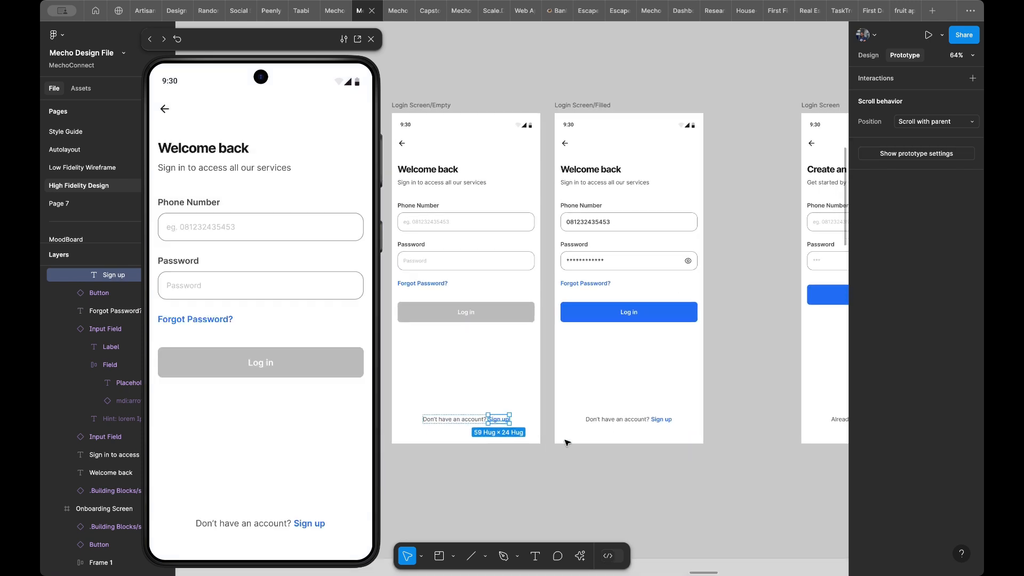
scroll(587, 431, right, 2)
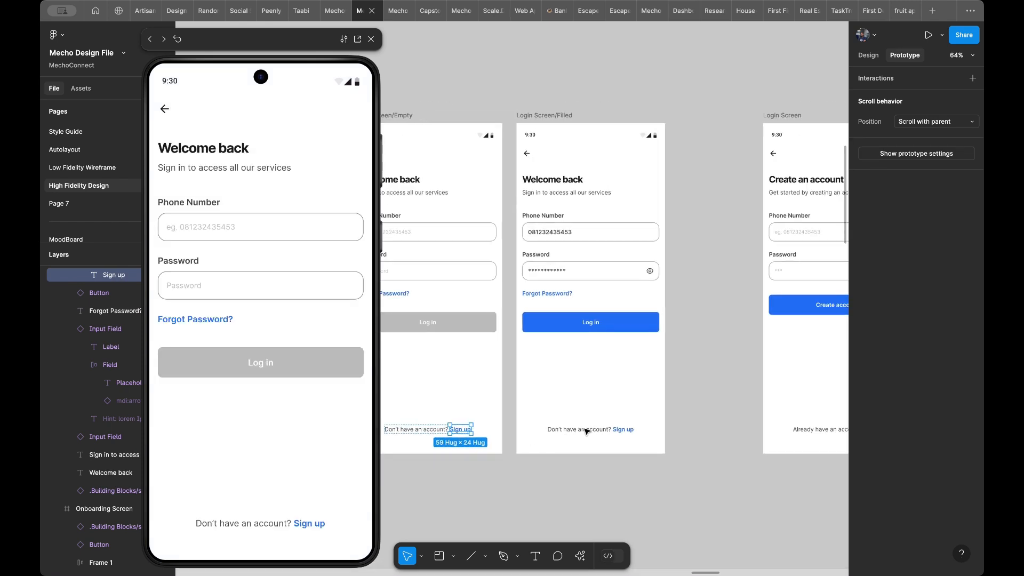
shift+click(623, 430)
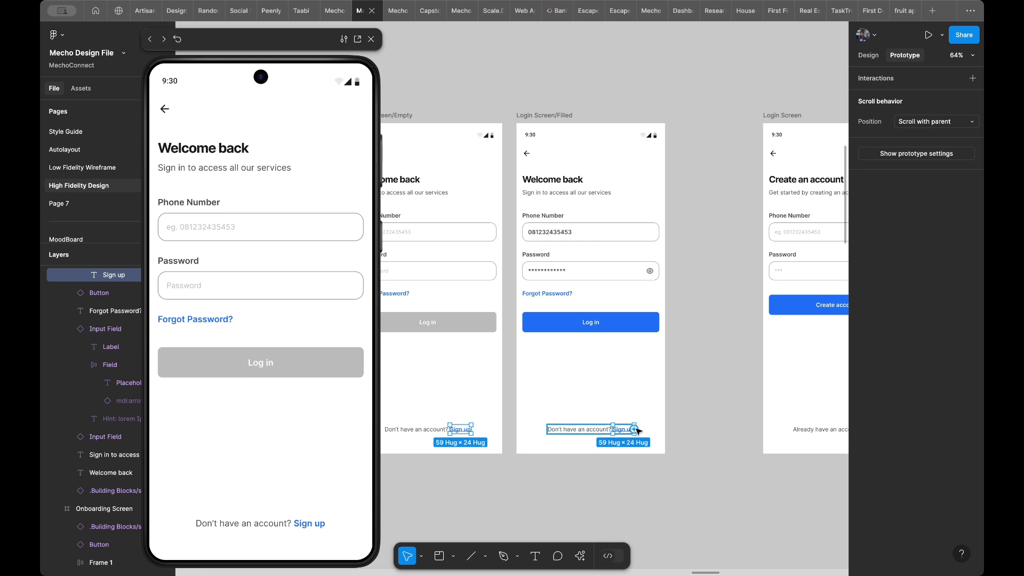
scroll(638, 431, right, 5)
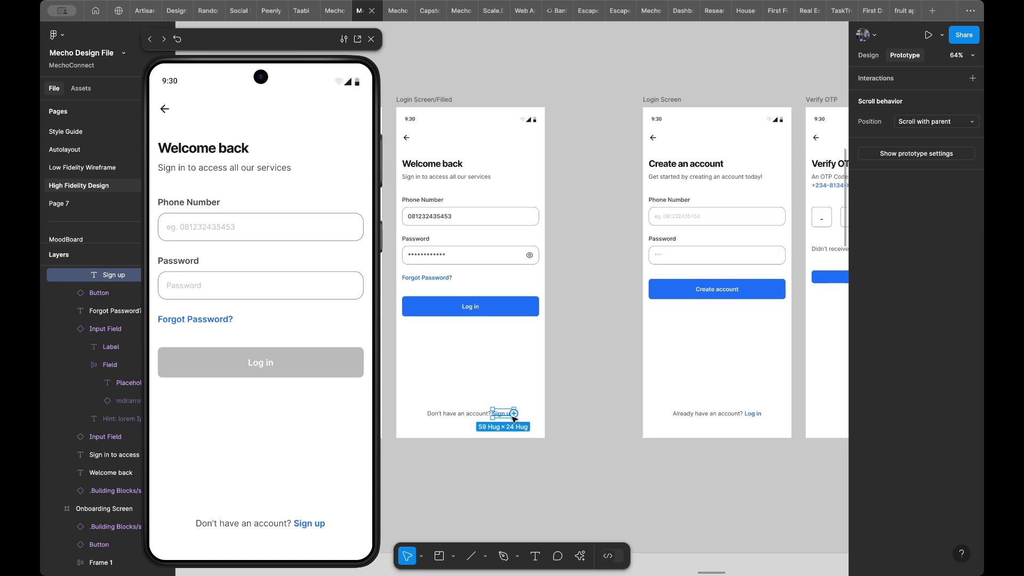
drag(515, 415, 656, 334)
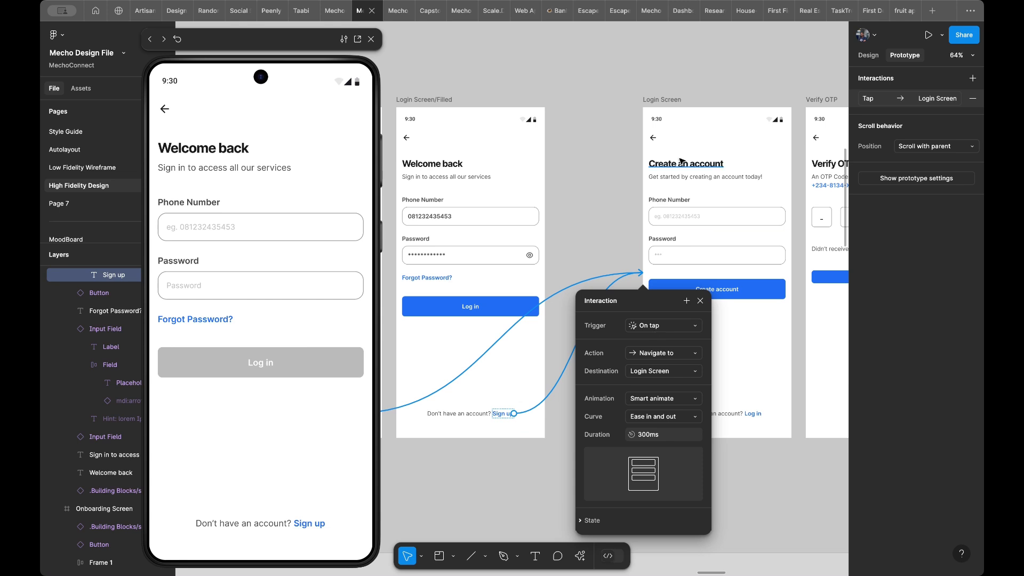
- Rename the Create an account frame as Signup Screen
double_click(666, 101)
text(Sig)
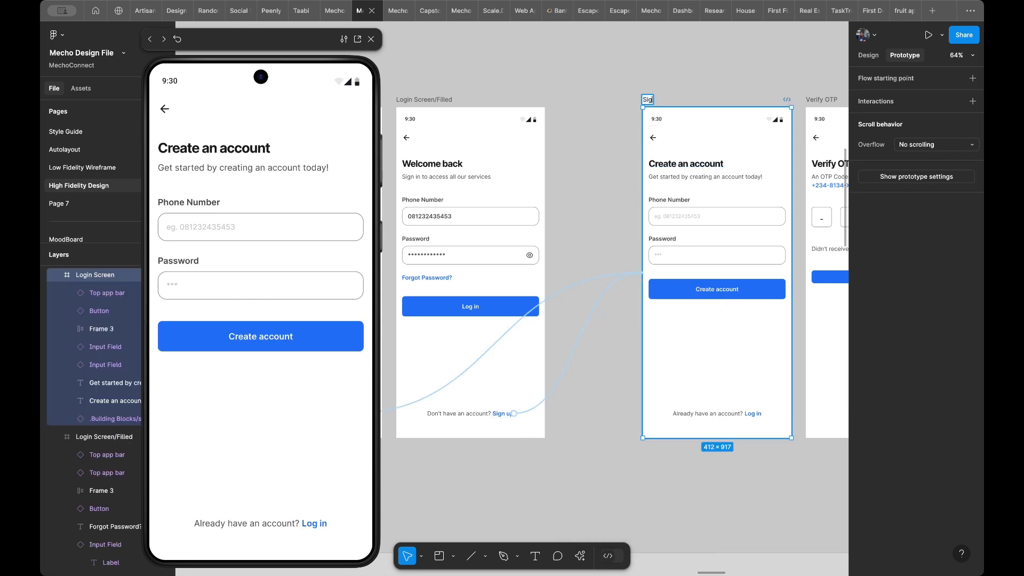
text(nup Screen)
key(Return)
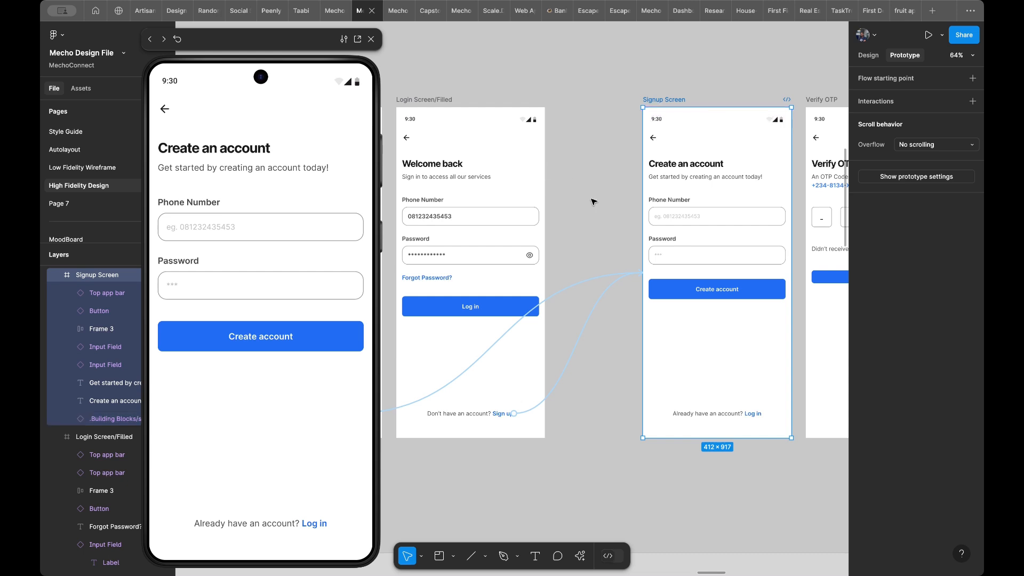
scroll(656, 229, left, 5)
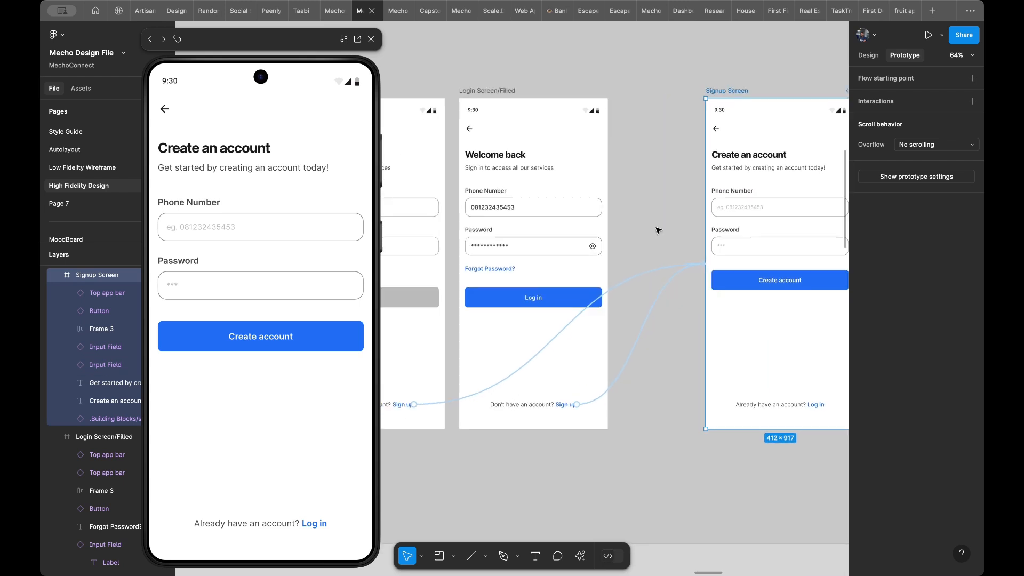
- Link the Create account button on the Signup Screen to the Verify OTP screen with an on-tap Smart animate interaction
scroll(510, 218, left, 3)
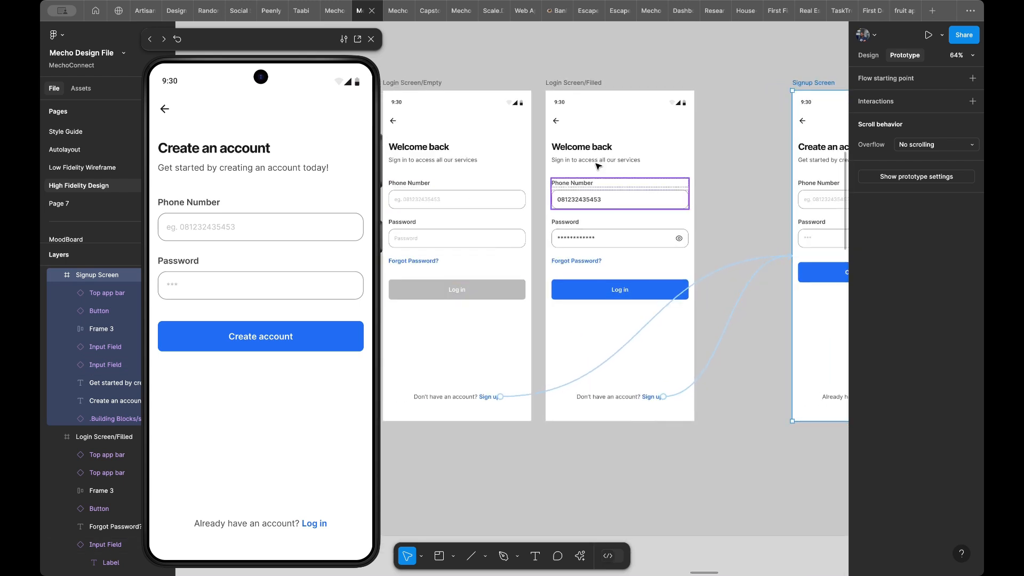
scroll(717, 270, right, 4)
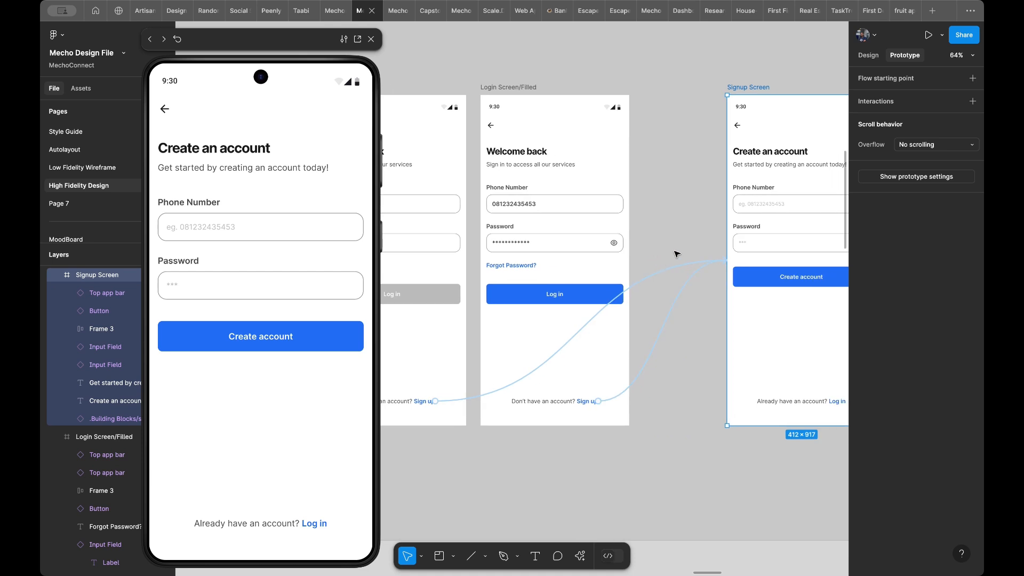
scroll(693, 241, right, 3)
scroll(754, 265, right, 3)
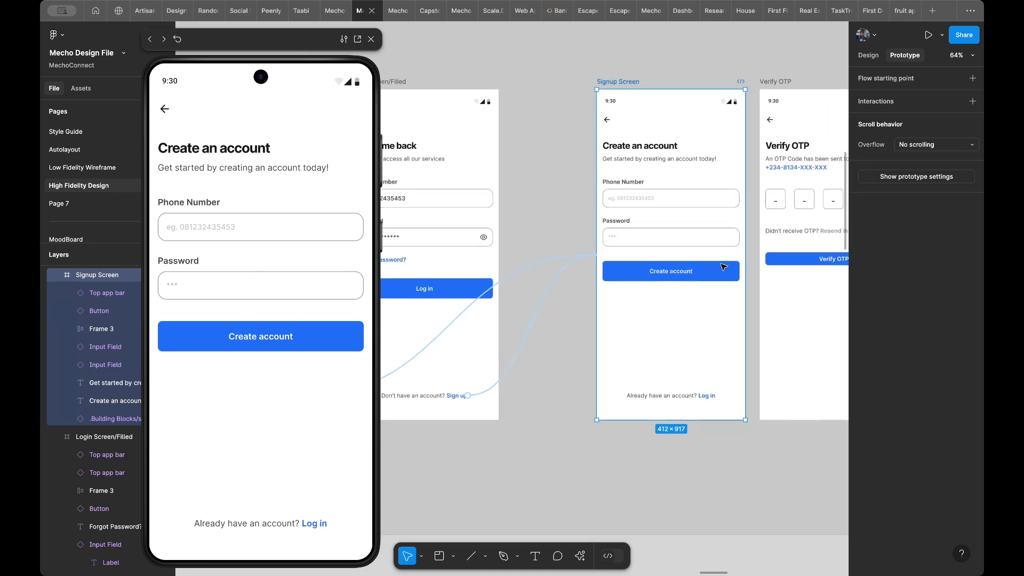
scroll(693, 269, right, 2)
click(640, 276)
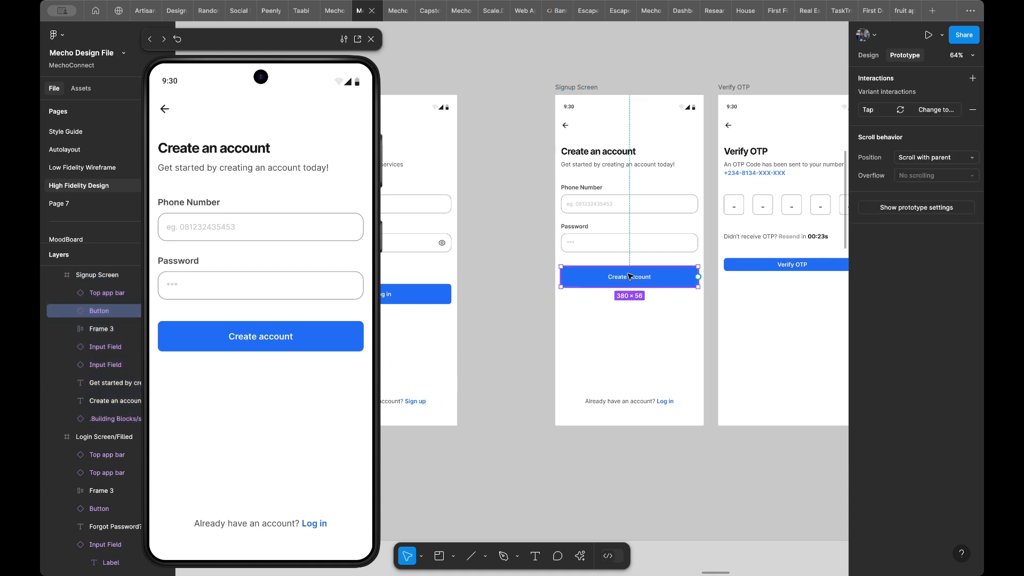
drag(698, 277, 725, 300)
scroll(726, 300, right, 5)
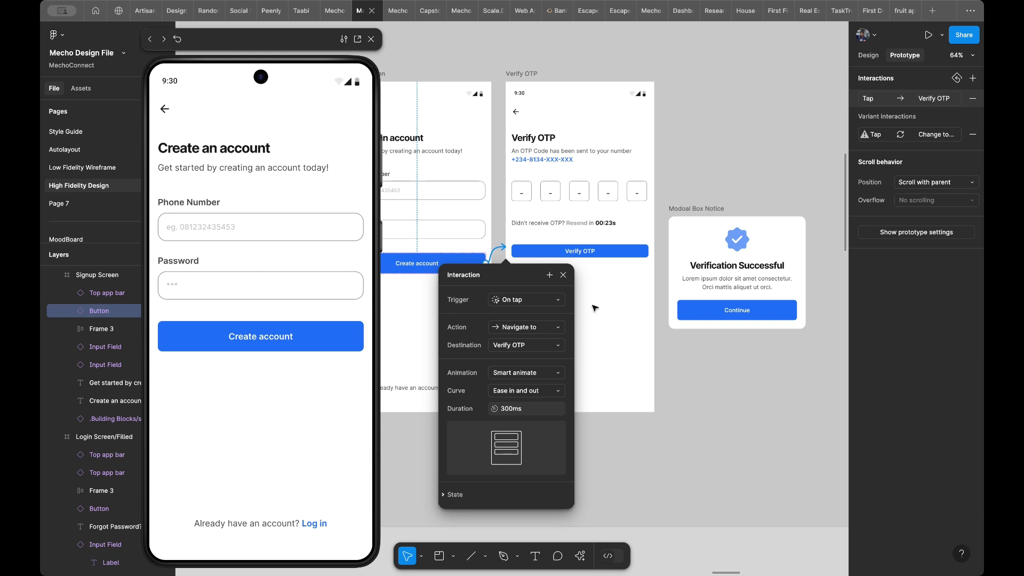
- Set the height of the Verify OTP button on the Verify OTP screen to 52
click(616, 253)
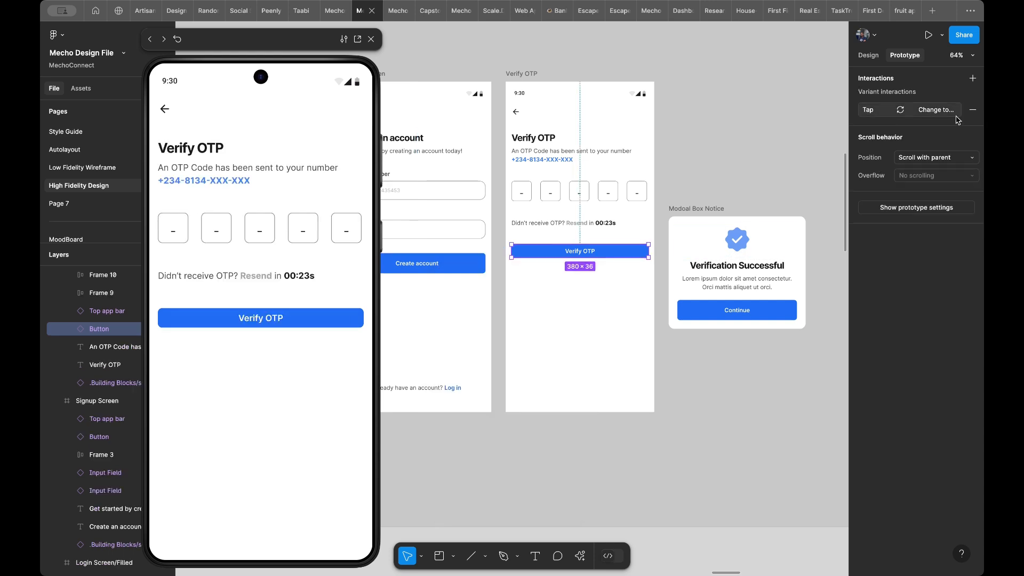
click(868, 56)
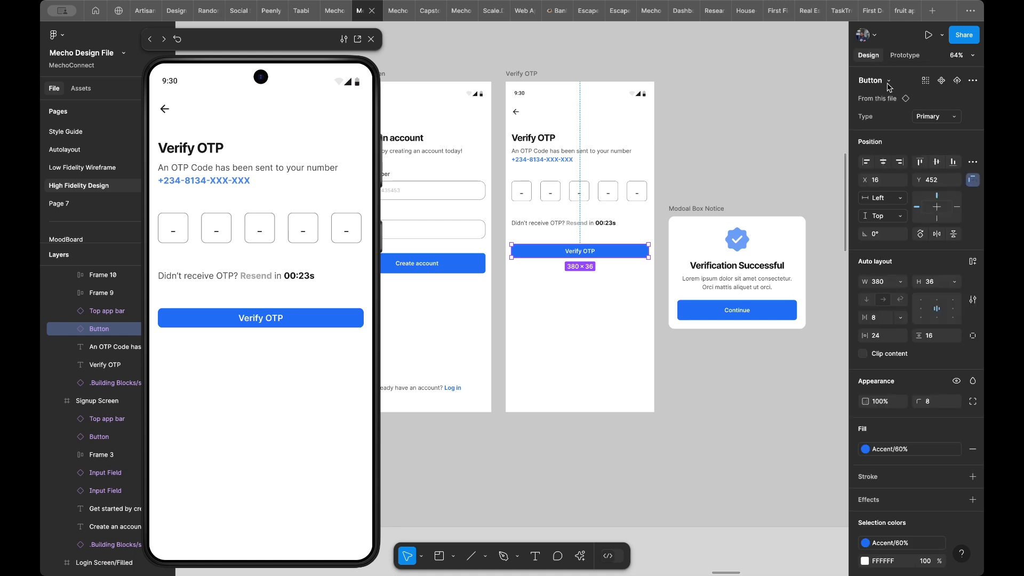
click(929, 287)
text(5)
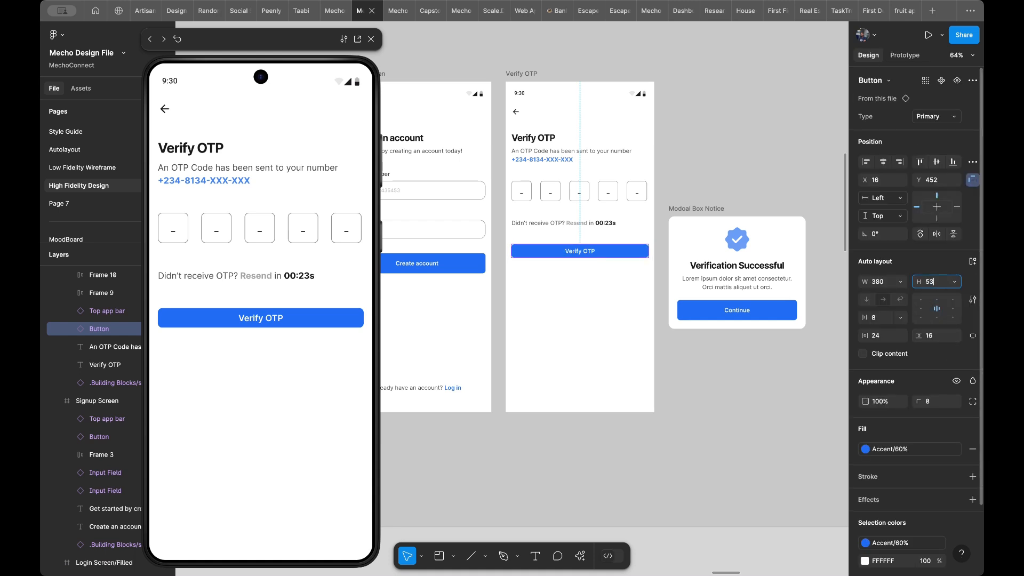
text(2)
key(Return)
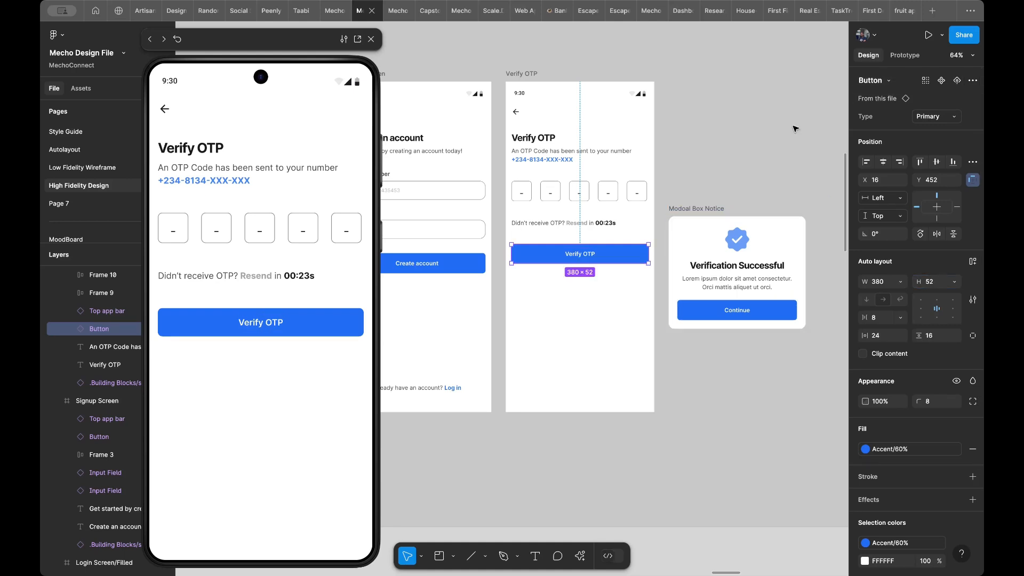
click(905, 55)
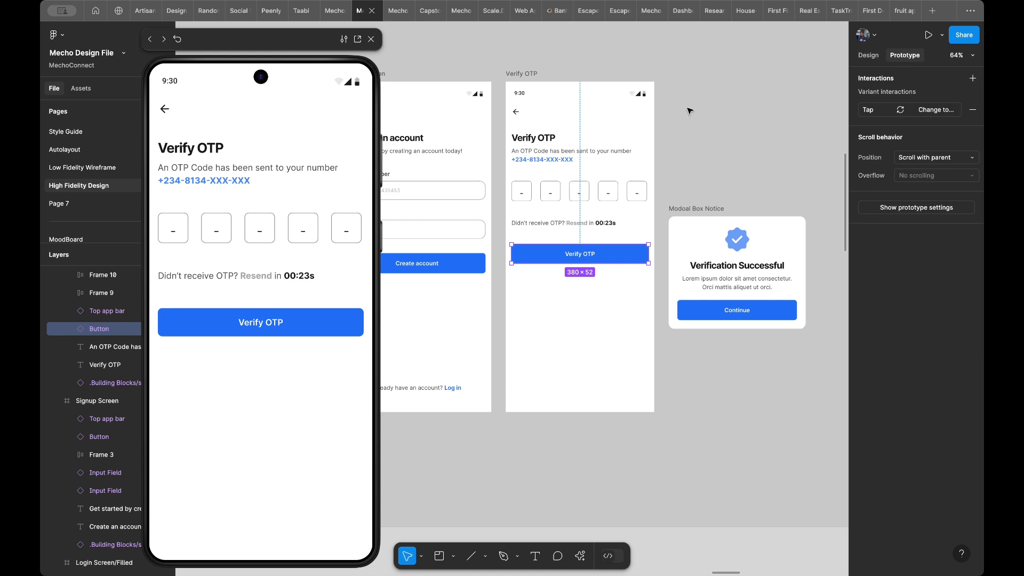
- Remove the on-tap Back interaction from the back arrow in Login Screen/Empty
scroll(552, 139, down, 5)
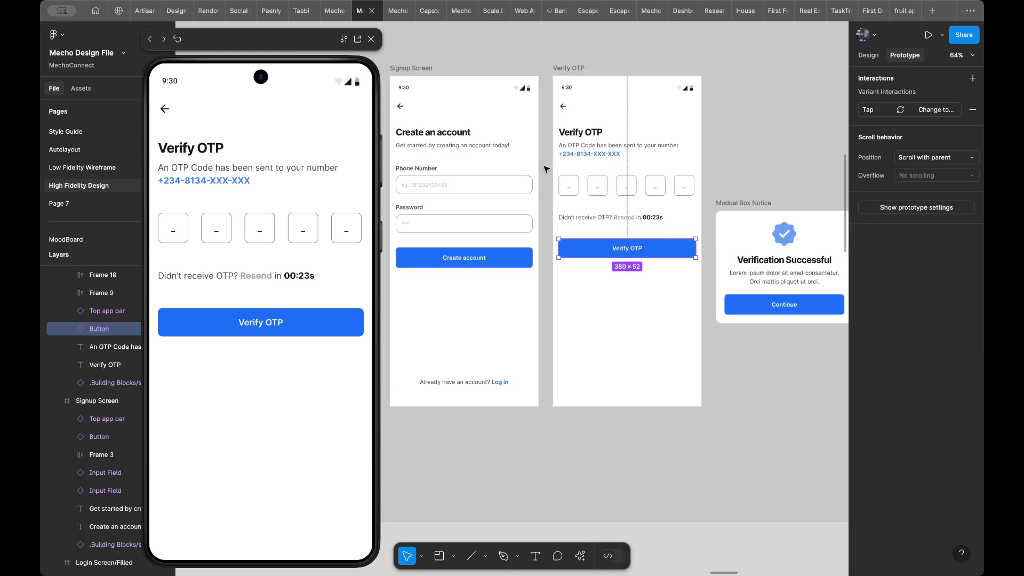
scroll(546, 169, left, 3)
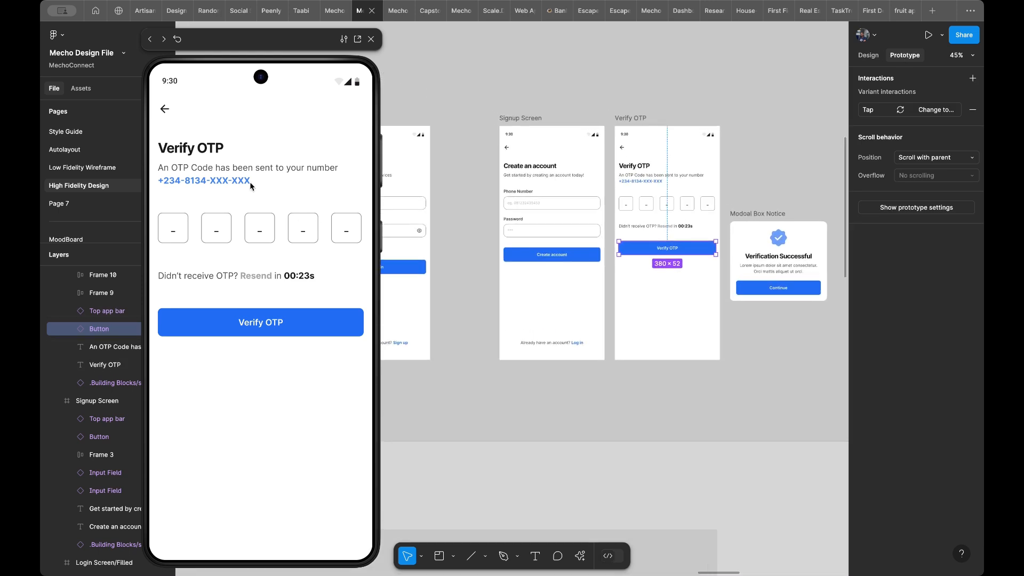
scroll(555, 163, left, 7)
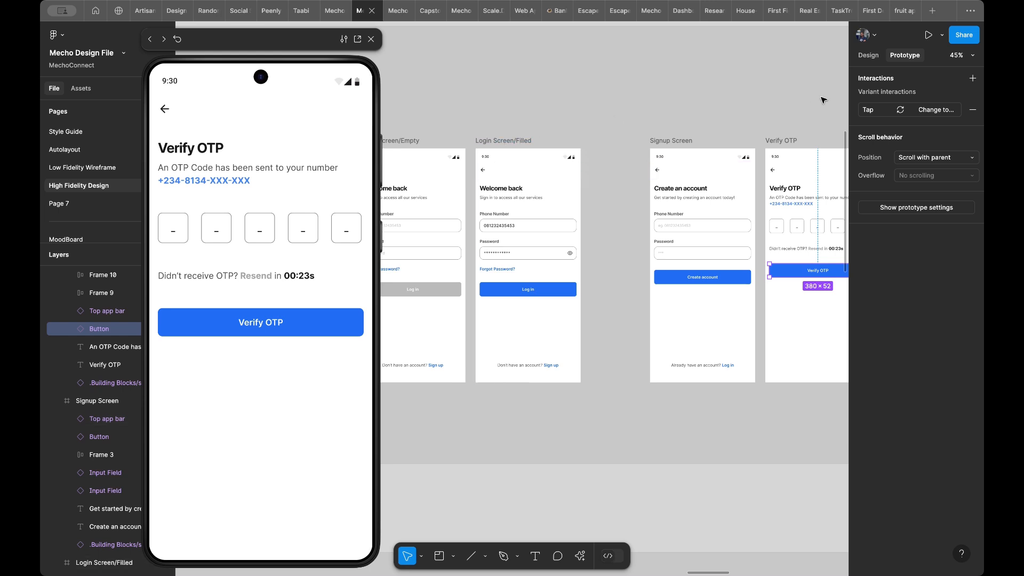
click(510, 121)
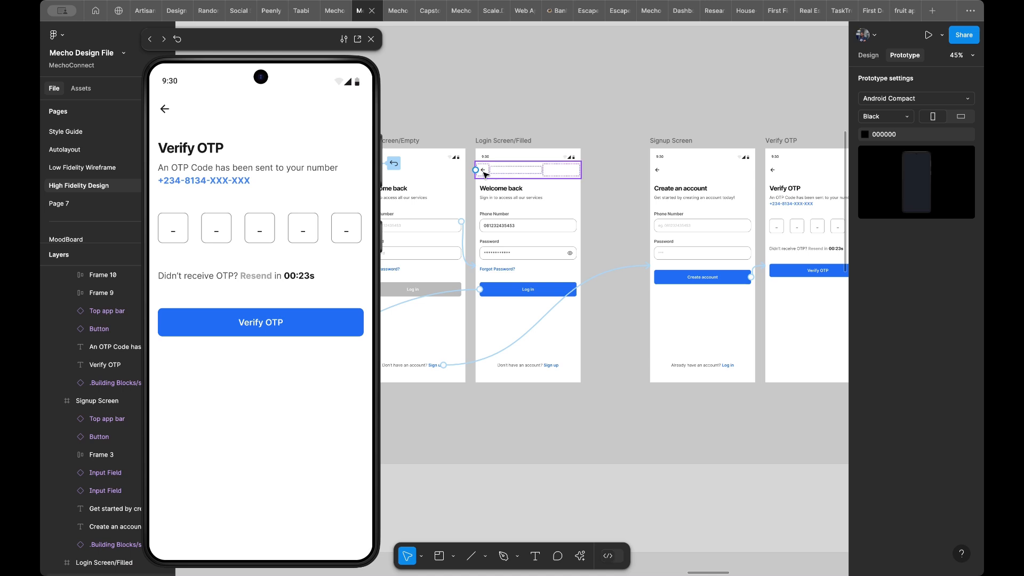
click(485, 173)
scroll(485, 173, up, 8)
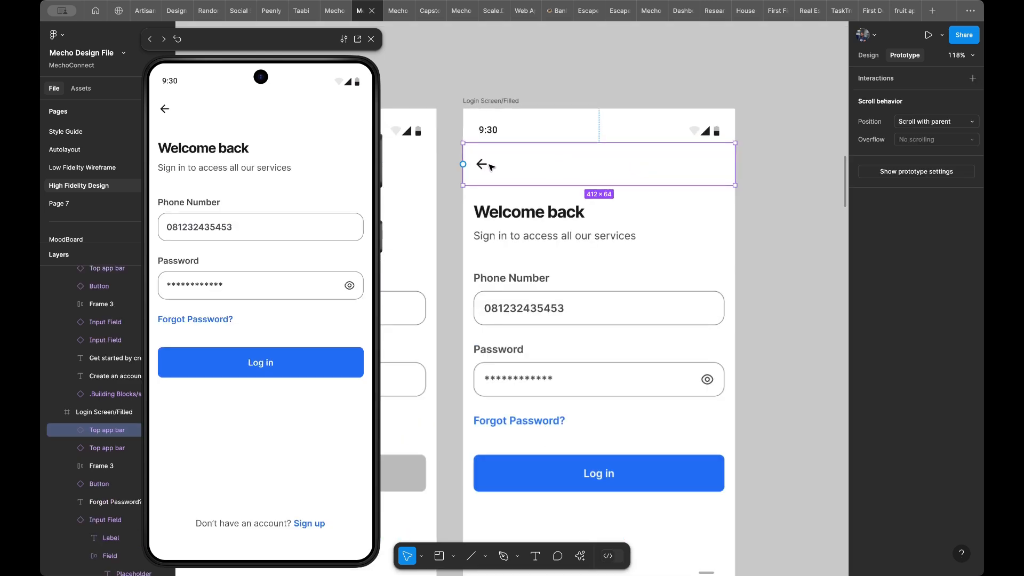
double_click(487, 170)
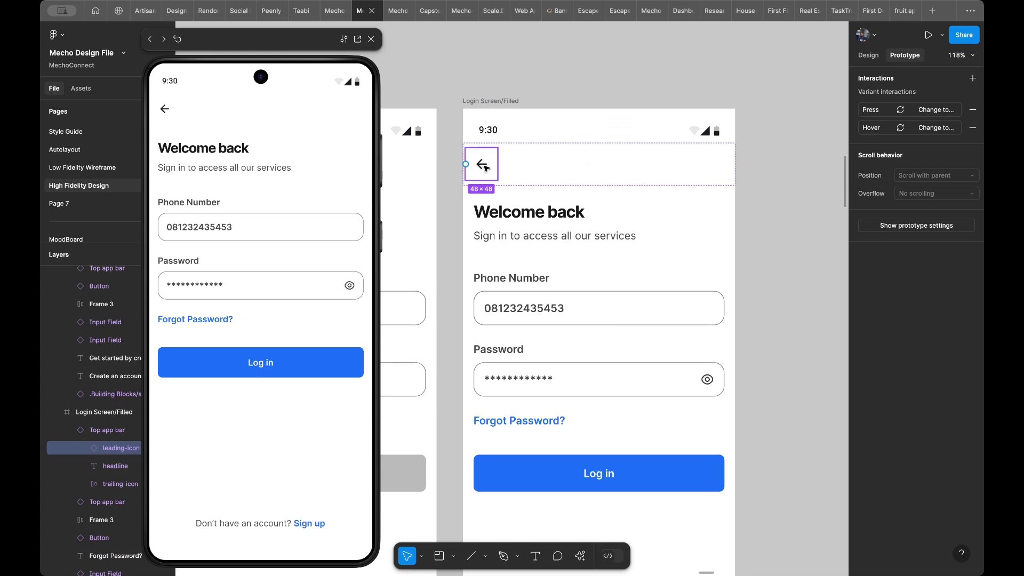
scroll(575, 161, left, 6)
click(518, 138)
click(549, 130)
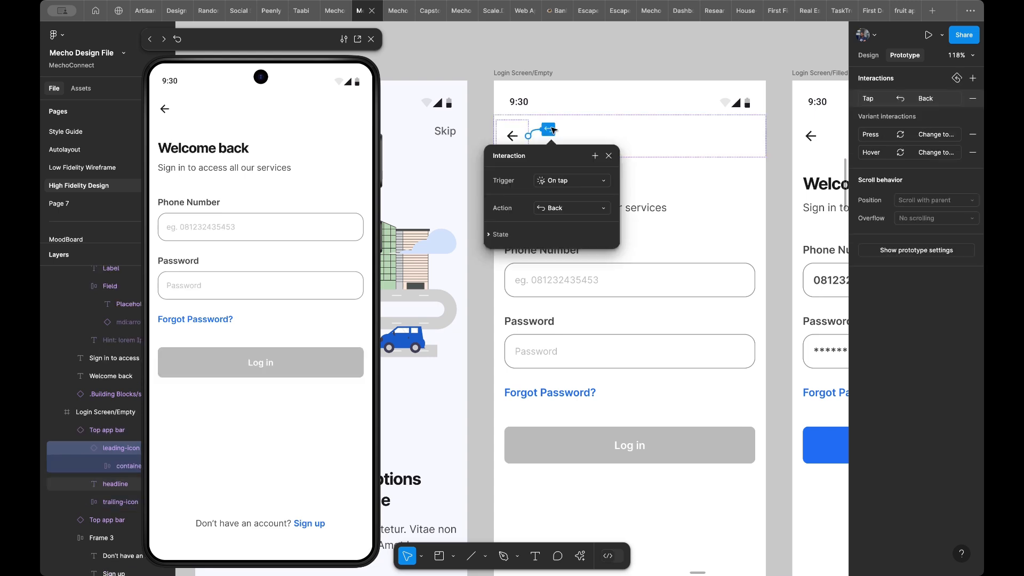
key(Delete)
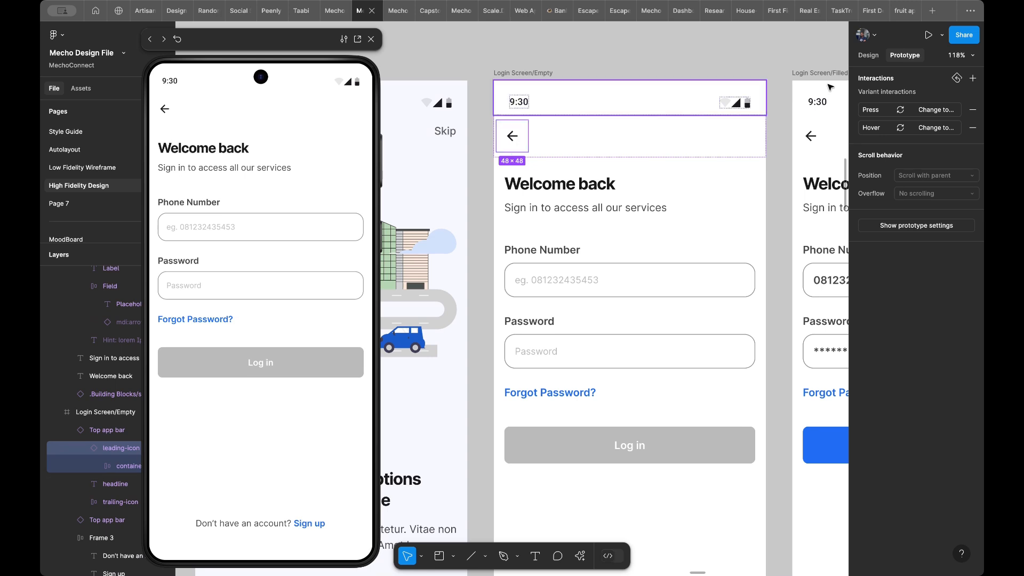
- Select the matching back arrow icon buttons in Login Screen/Empty and Login Screen/Filled and give them an on-tap Back interaction
click(868, 56)
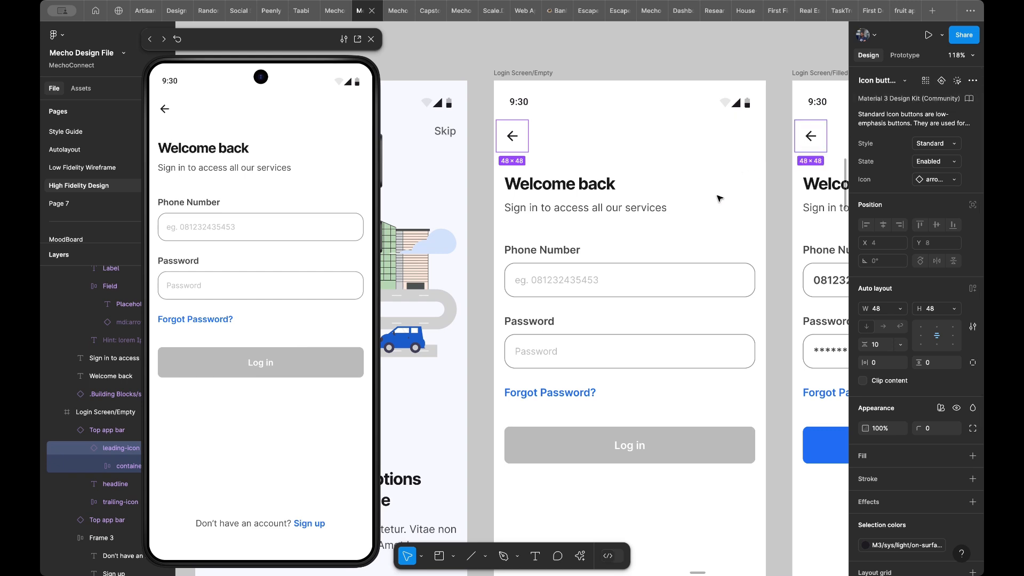
scroll(717, 199, down, 5)
scroll(719, 199, down, 5)
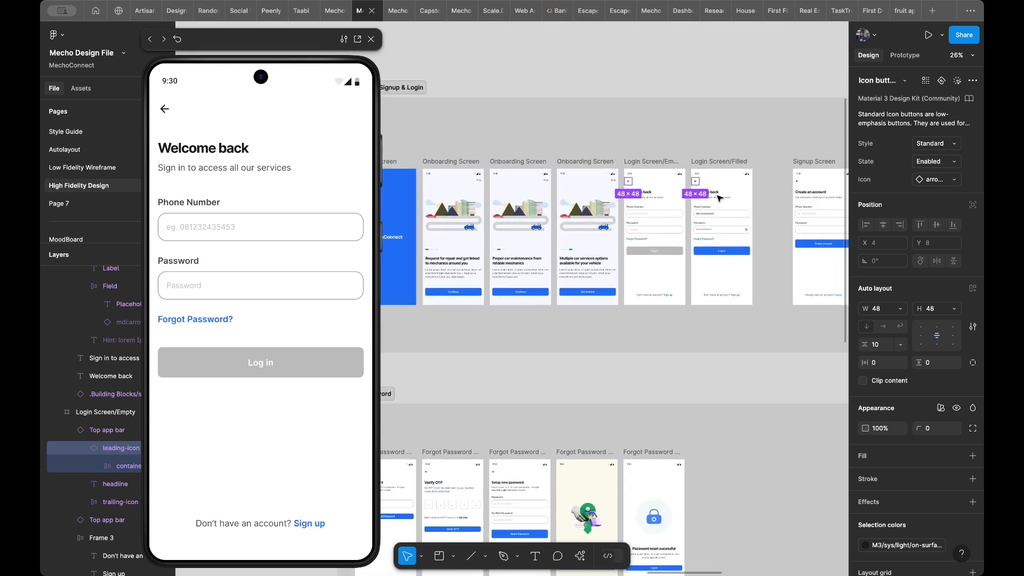
scroll(717, 197, right, 3)
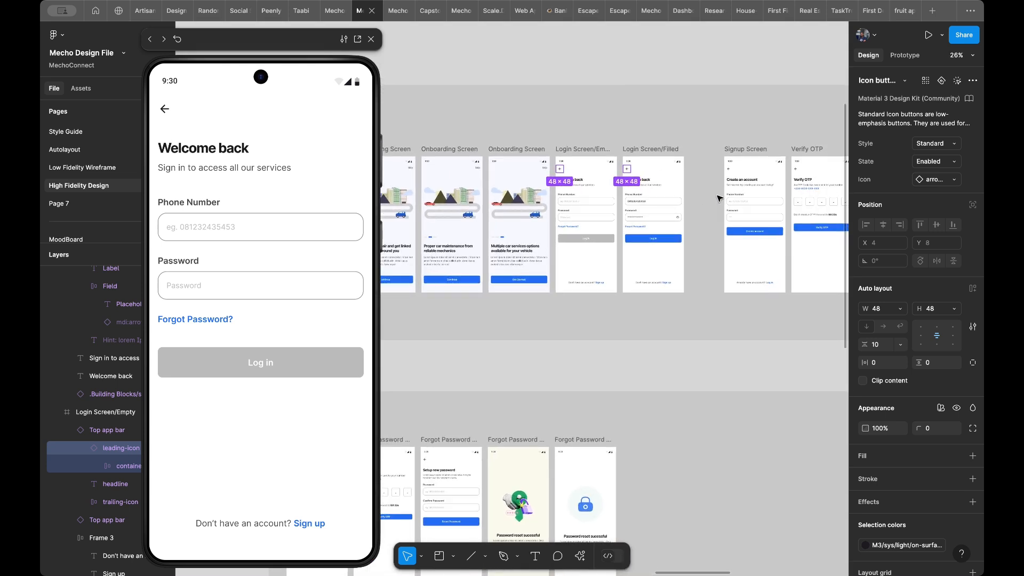
scroll(663, 195, right, 2)
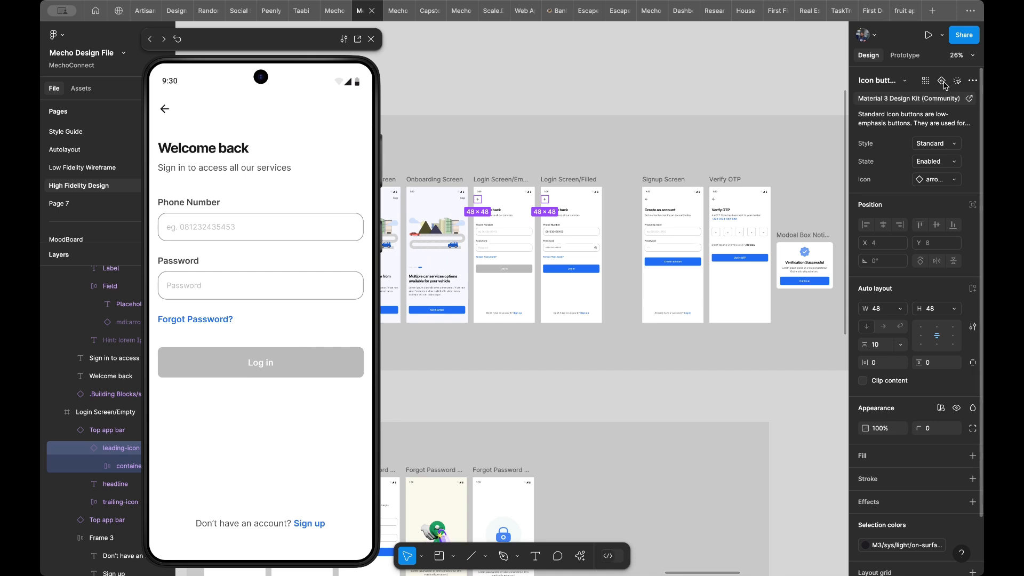
click(910, 60)
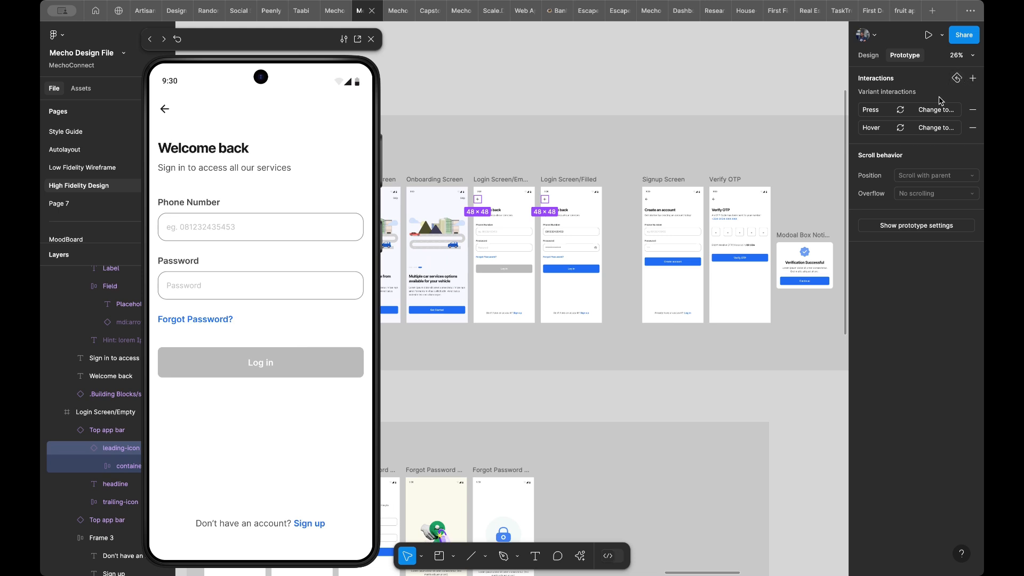
click(972, 78)
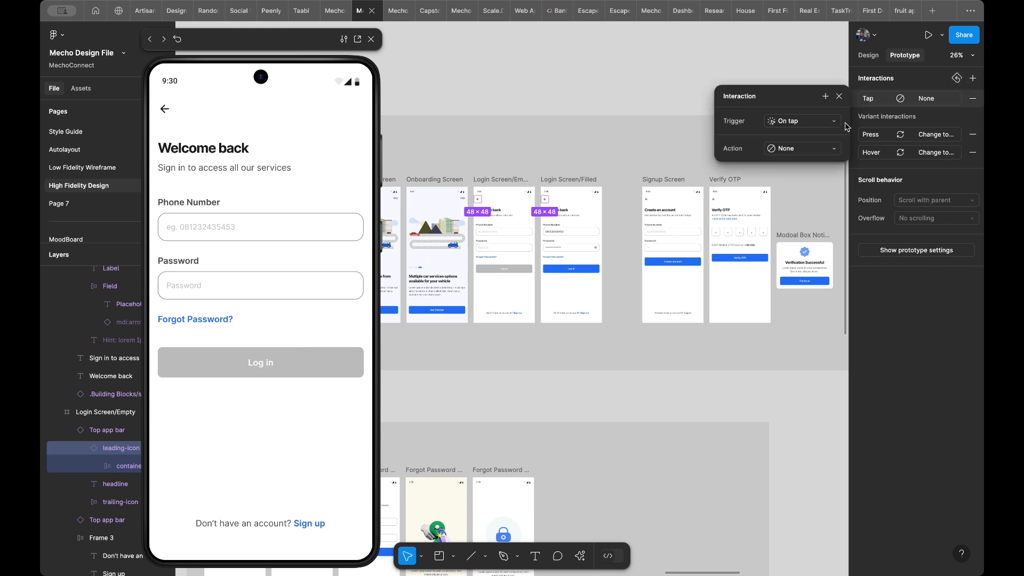
click(807, 149)
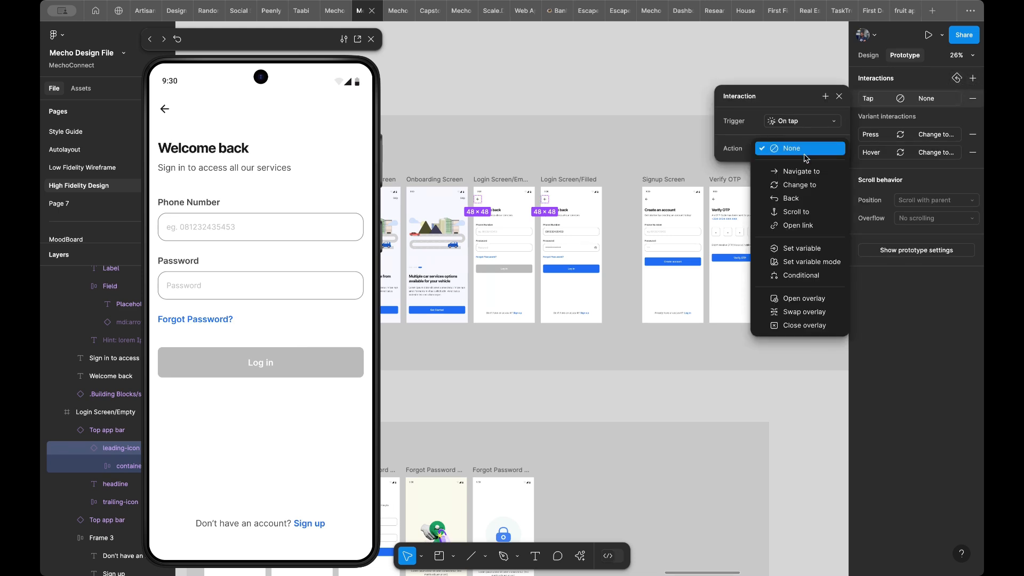
click(795, 198)
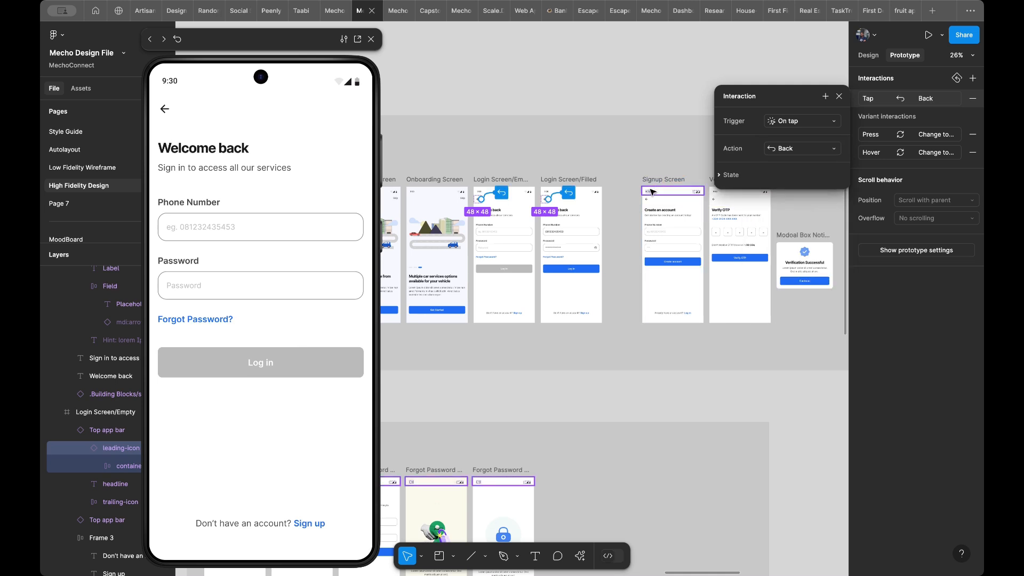
- Select the Signup Screen's back arrow with all its matching icon buttons, including Verify OTP's, and add an on-tap Back interaction
scroll(652, 191, up, 5)
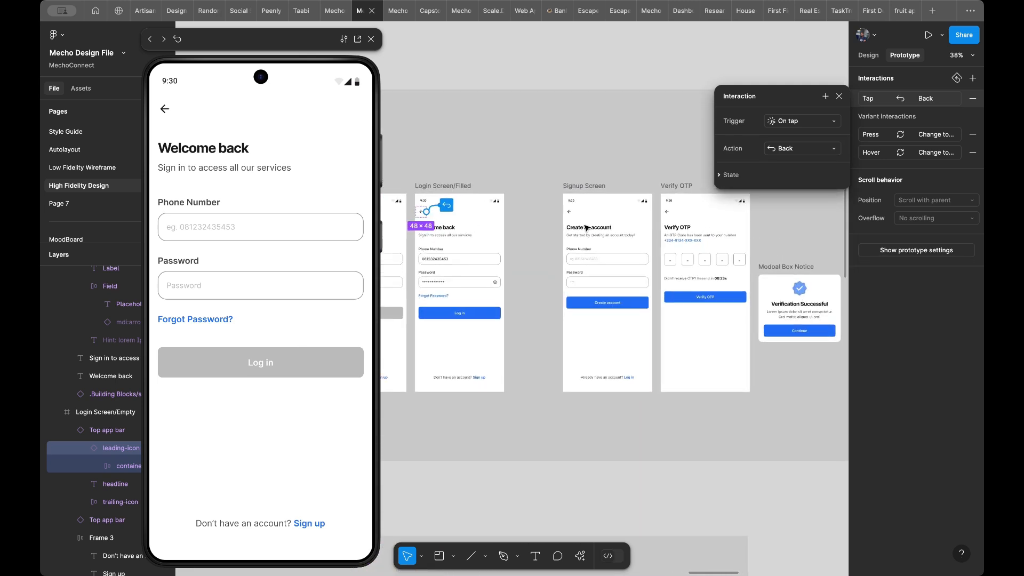
click(571, 215)
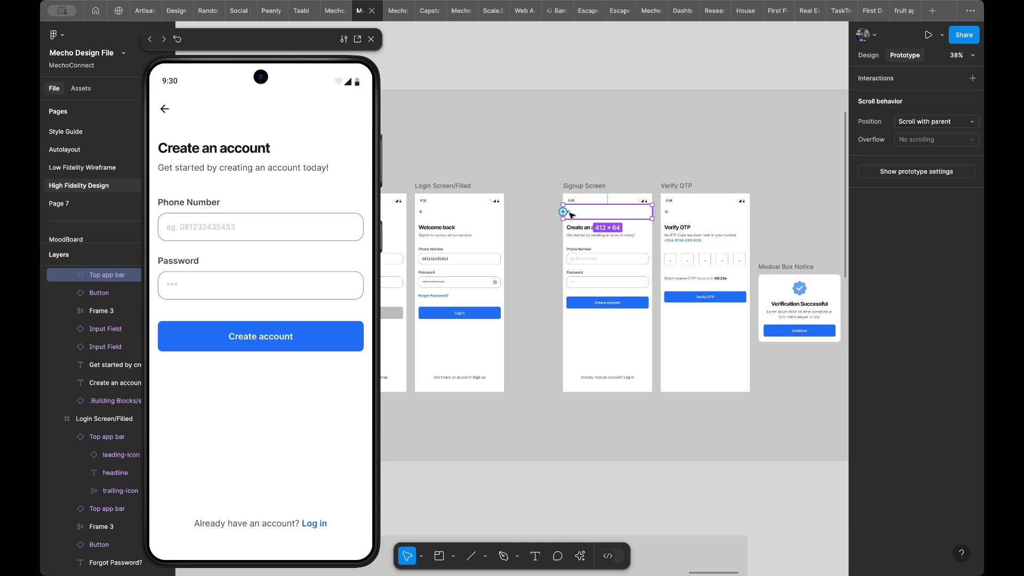
click(574, 215)
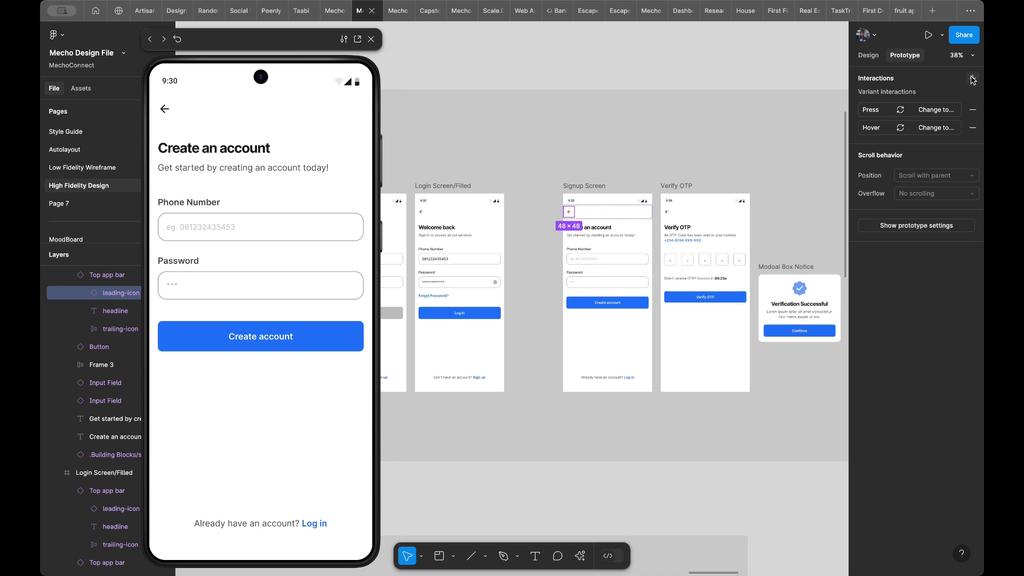
click(866, 56)
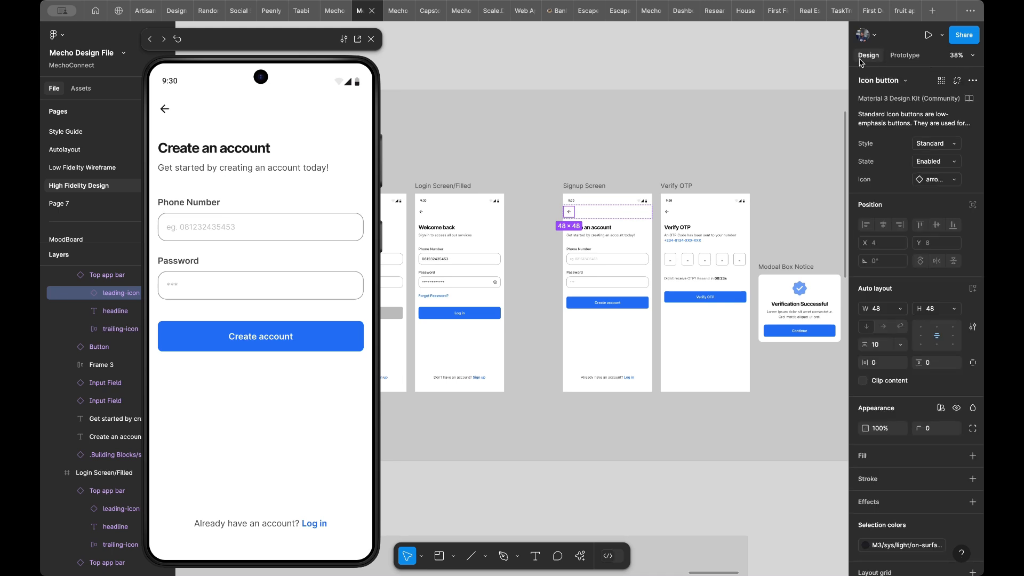
click(943, 81)
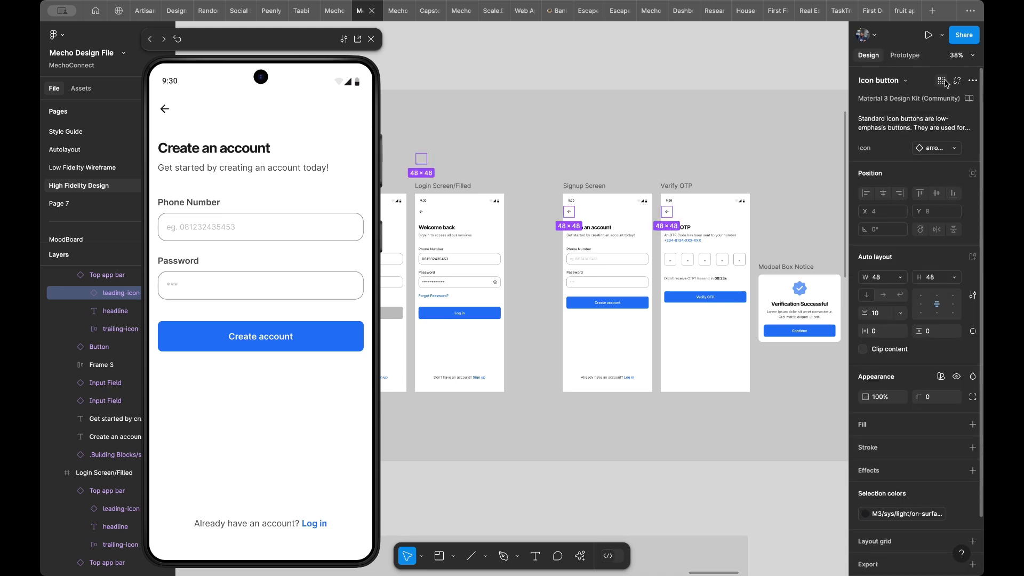
click(906, 57)
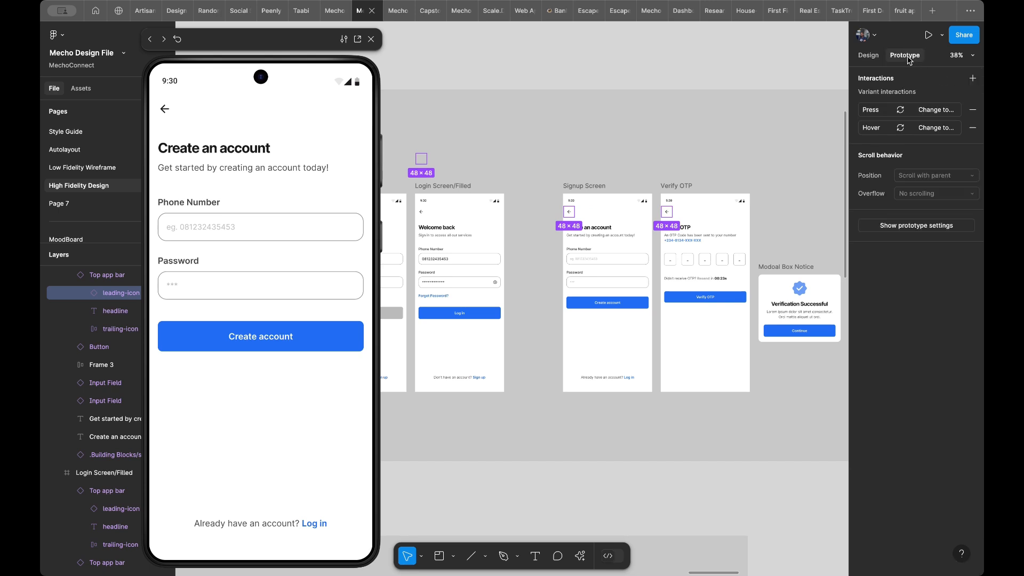
click(973, 78)
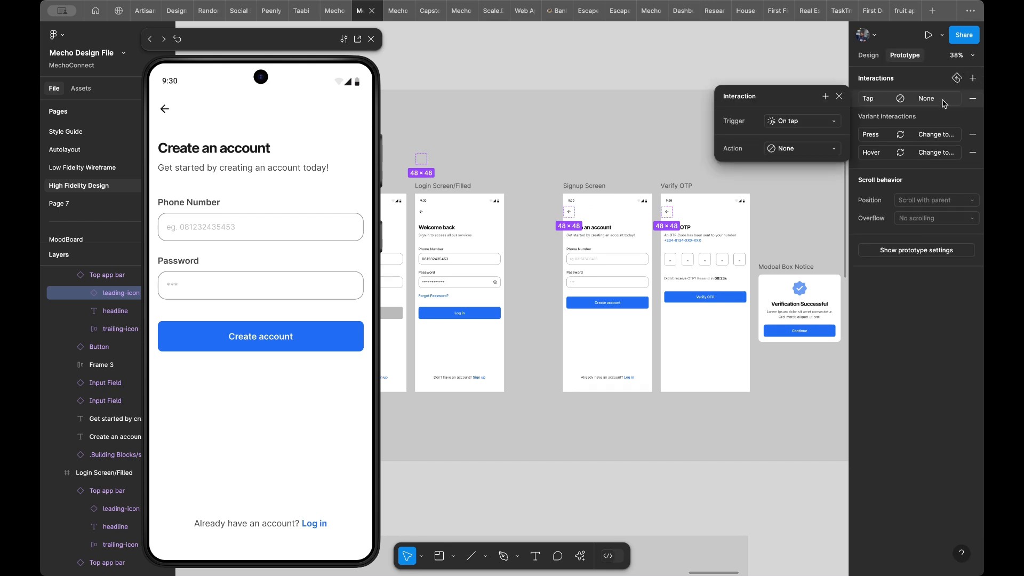
click(797, 150)
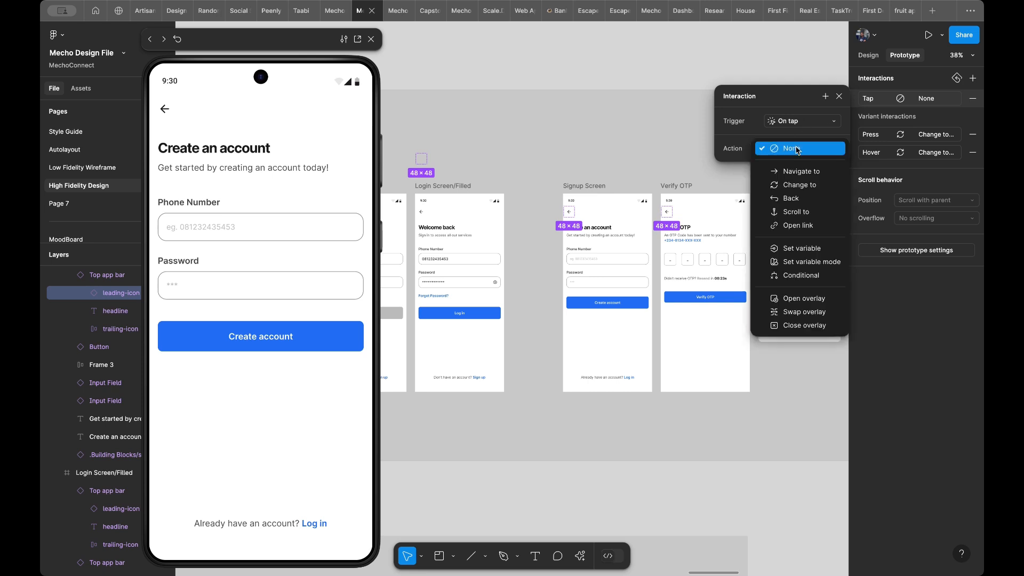
click(797, 198)
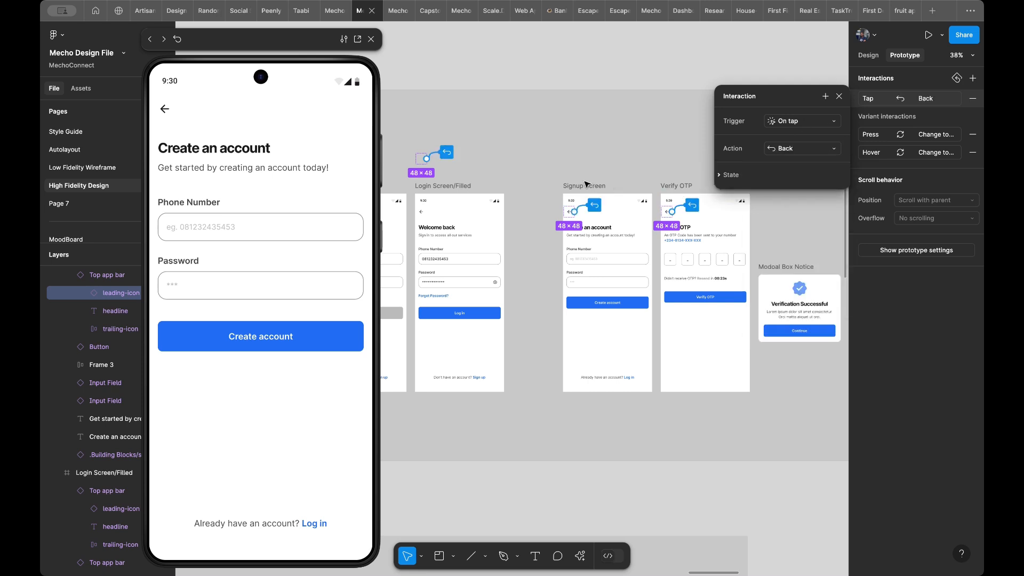
scroll(586, 184, down, 1)
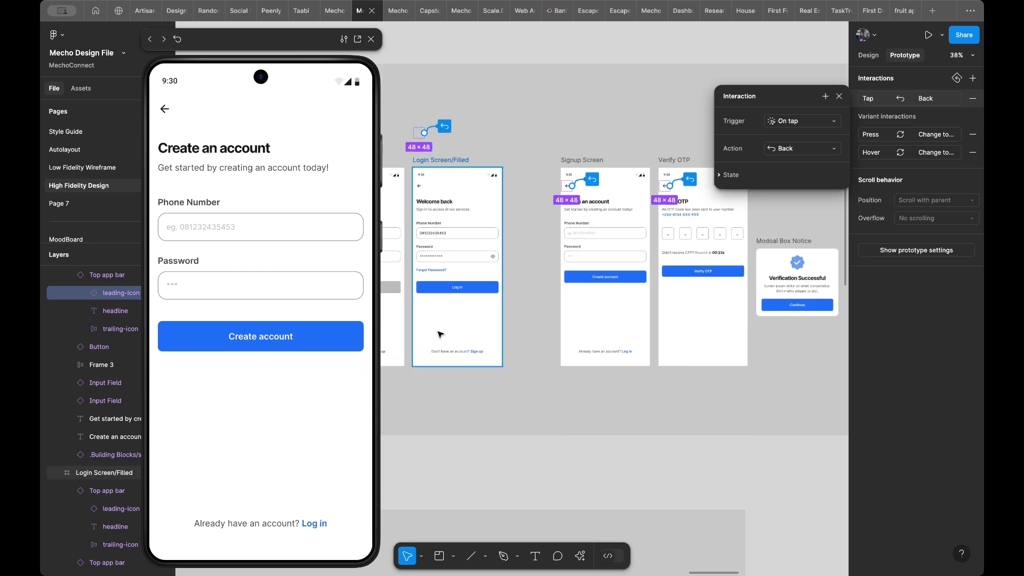
- Preview Login Screen/Filled and test its Log in button and Sign up text
click(425, 343)
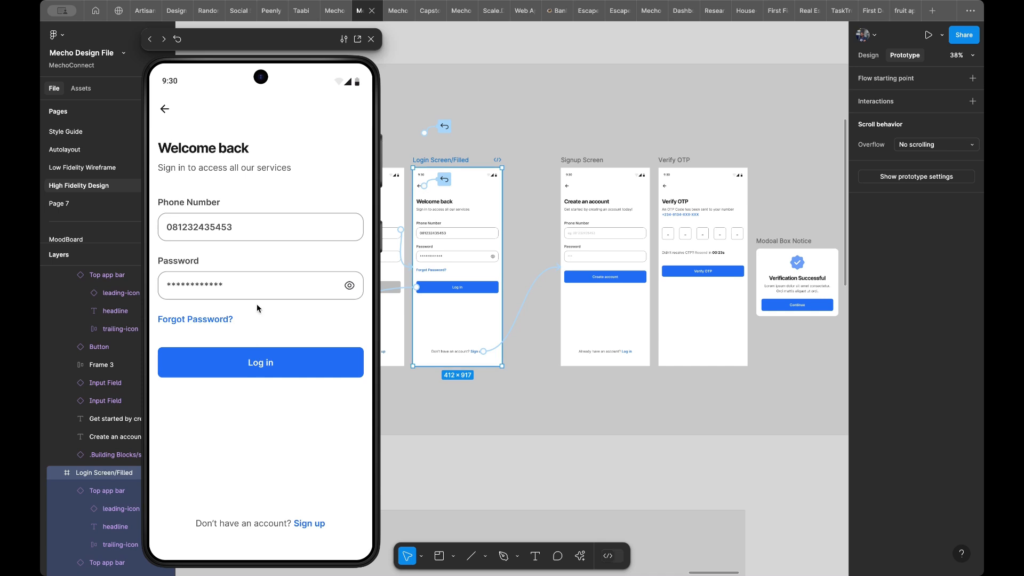
click(248, 366)
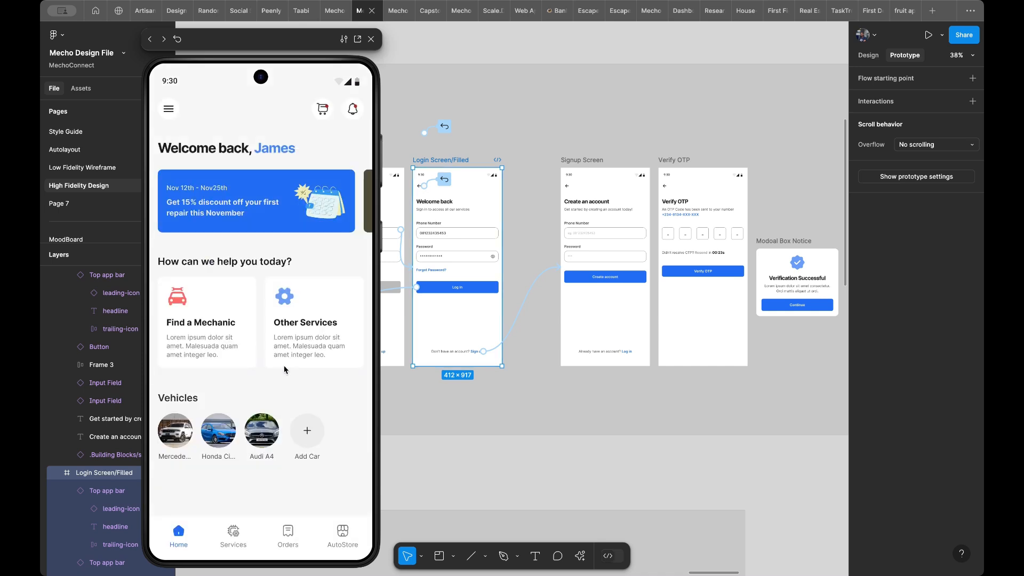
click(285, 366)
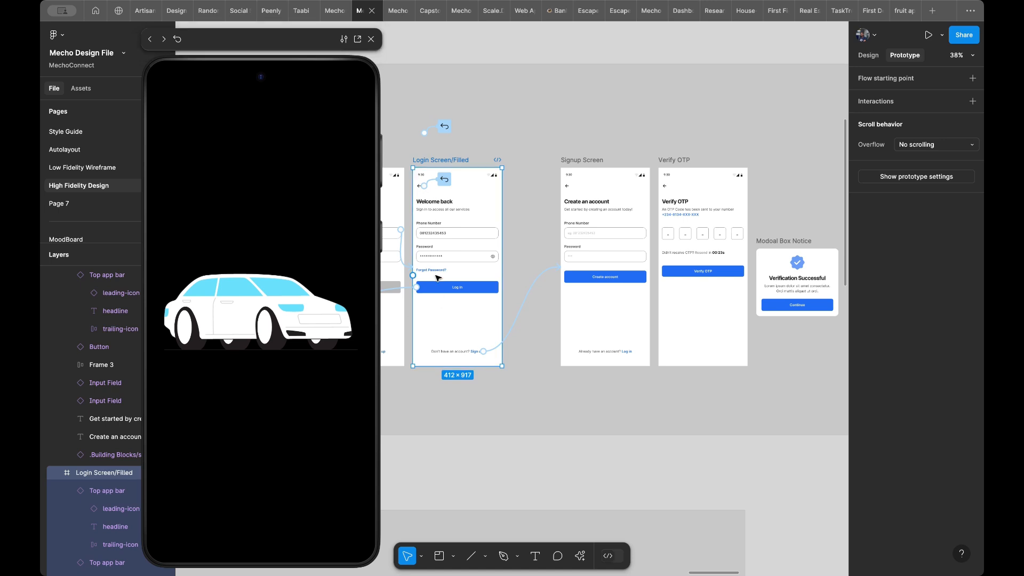
click(477, 150)
click(451, 166)
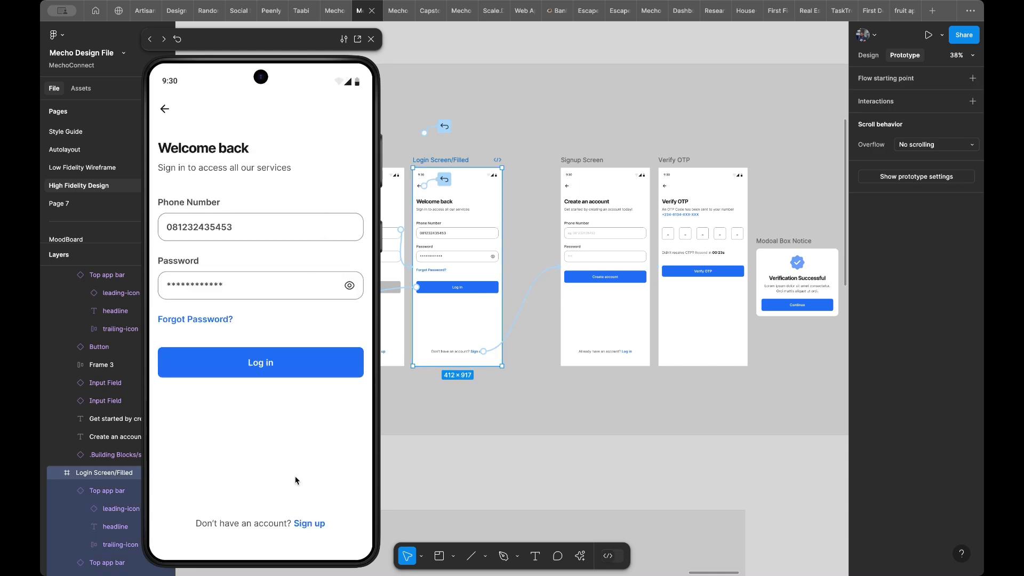
click(316, 525)
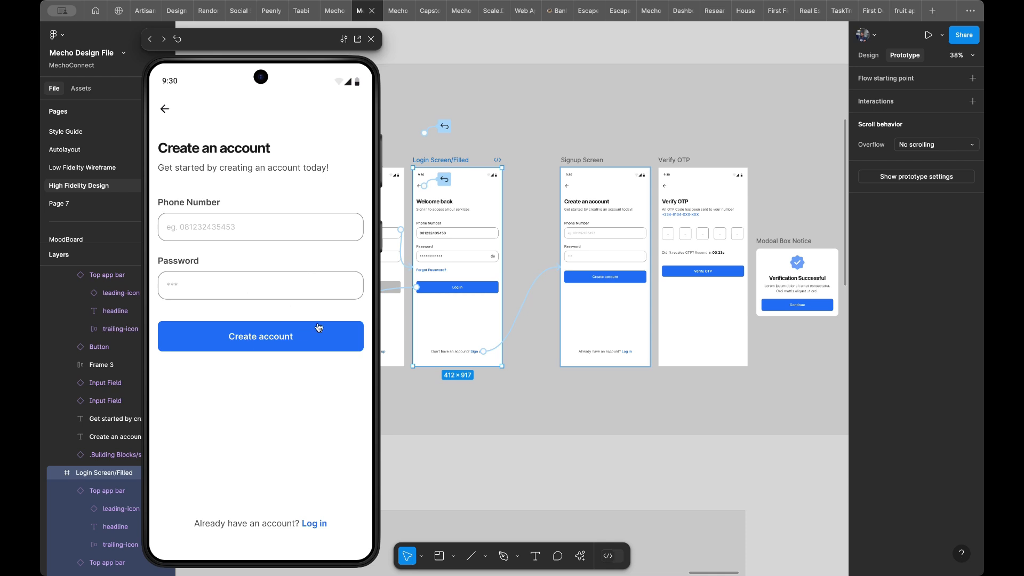
- Set the animation of the on-tap interactions from the Sign up texts to the Signup Screen to Instant
scroll(543, 289, left, 5)
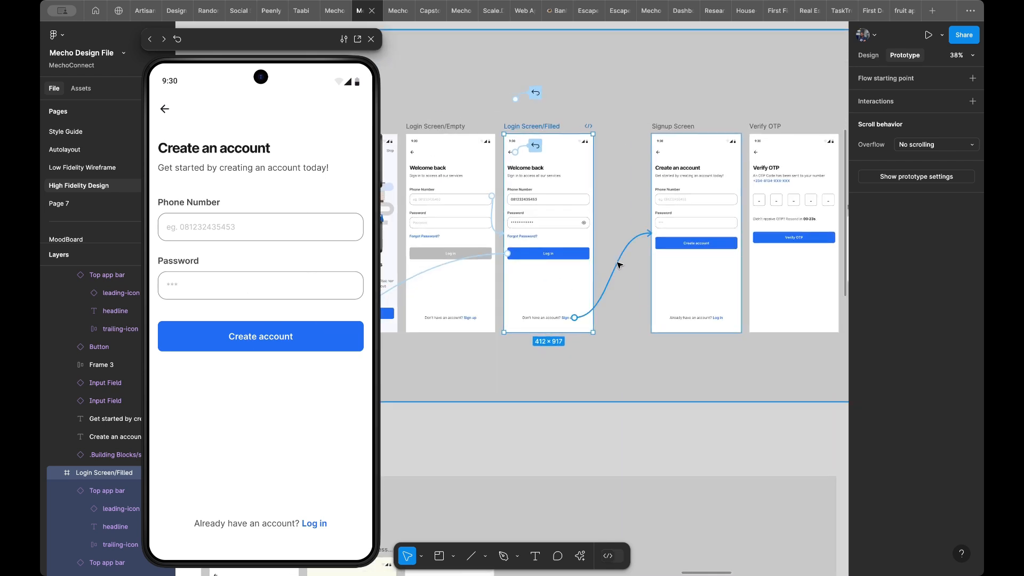
click(619, 266)
key(Escape)
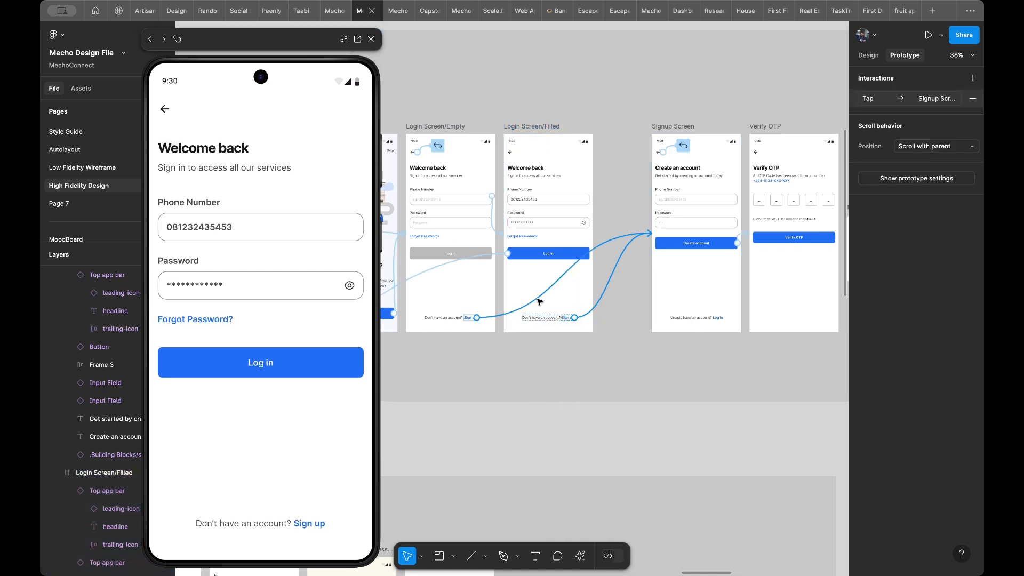
click(540, 302)
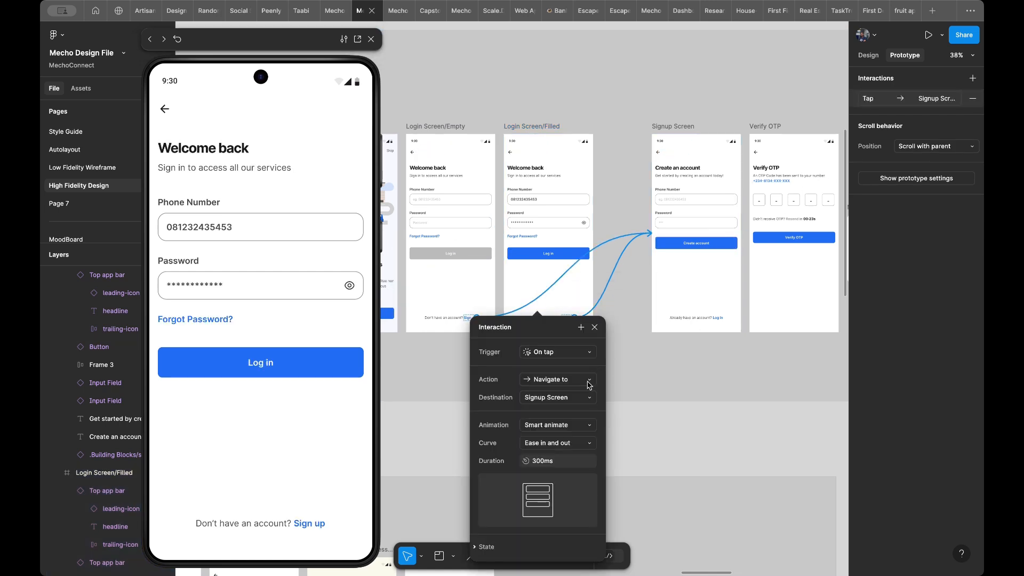
click(553, 425)
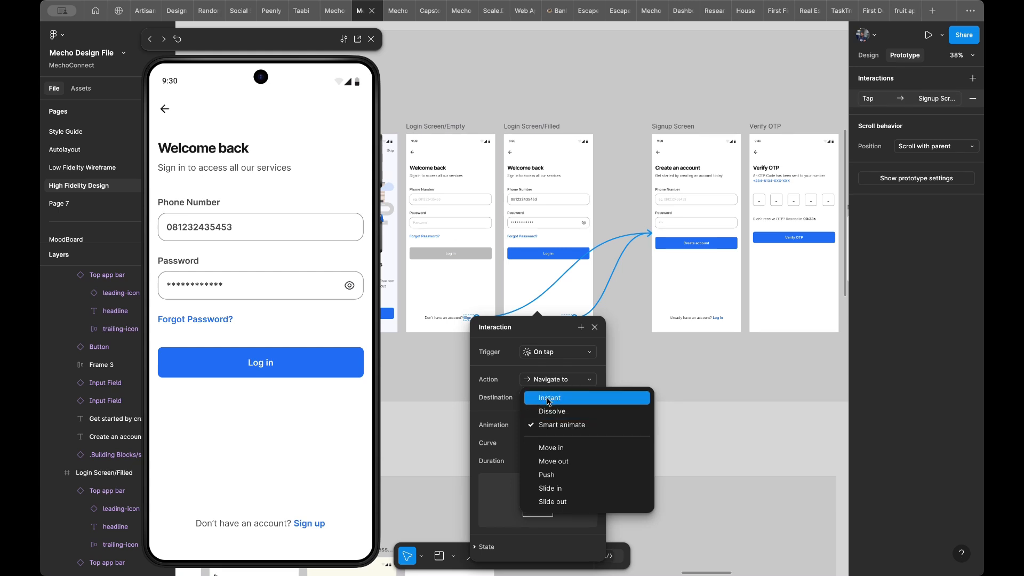
click(549, 399)
- Test the Sign up text and the Create account button in the preview through to the Verify OTP screen
click(288, 446)
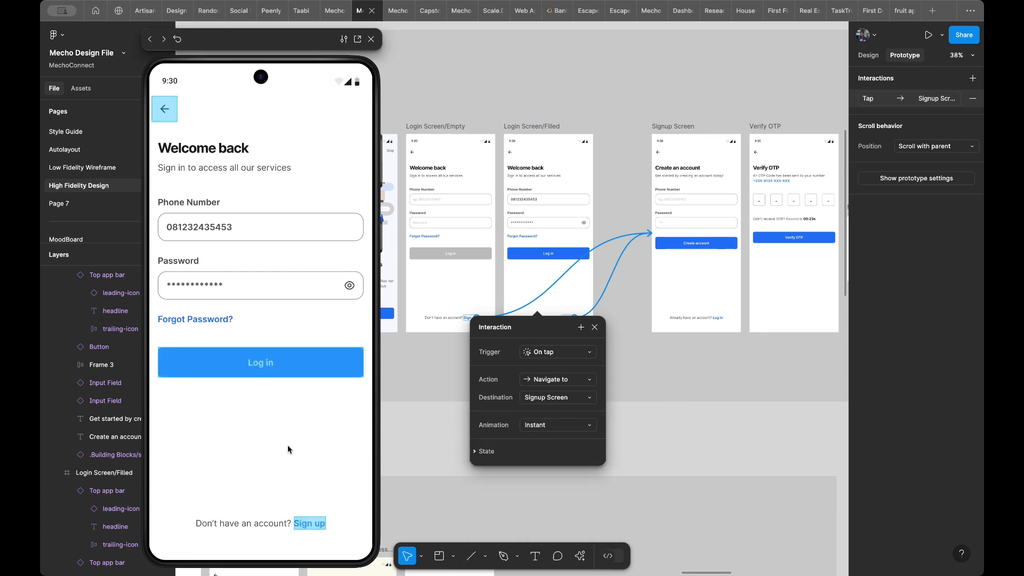
click(307, 525)
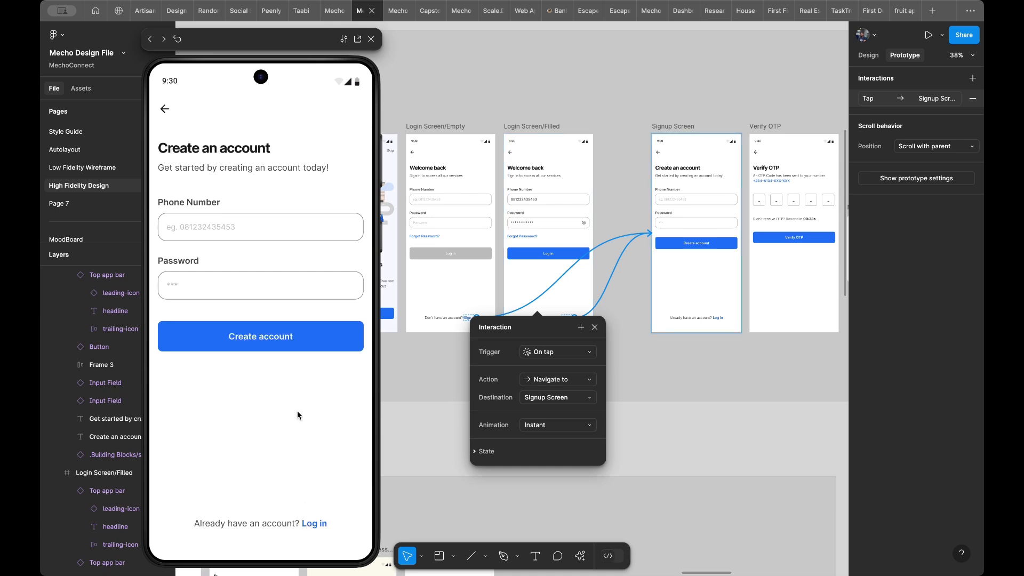
scroll(501, 307, right, 3)
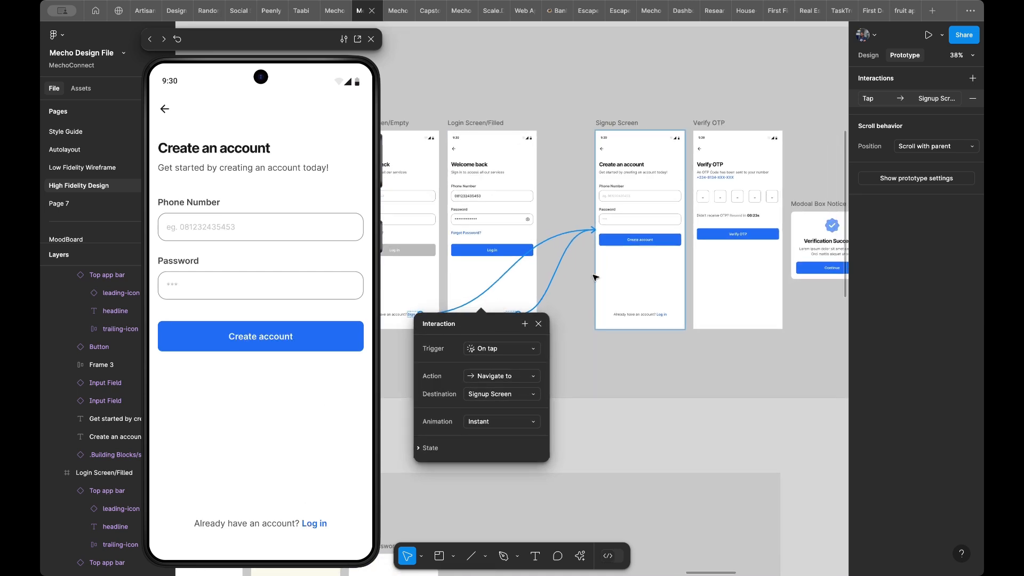
scroll(595, 276, right, 3)
scroll(594, 277, up, 1)
scroll(596, 278, up, 3)
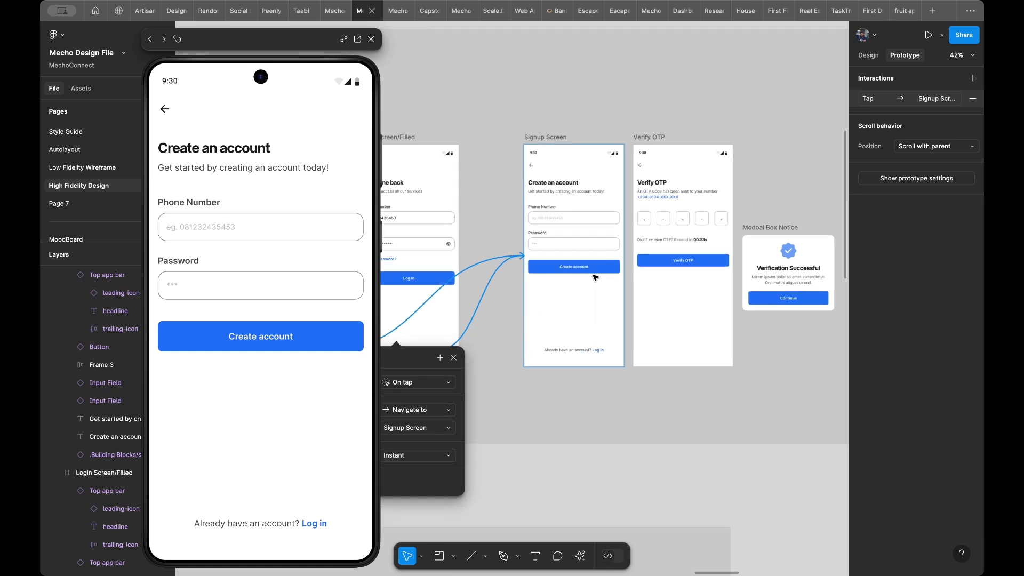
click(280, 369)
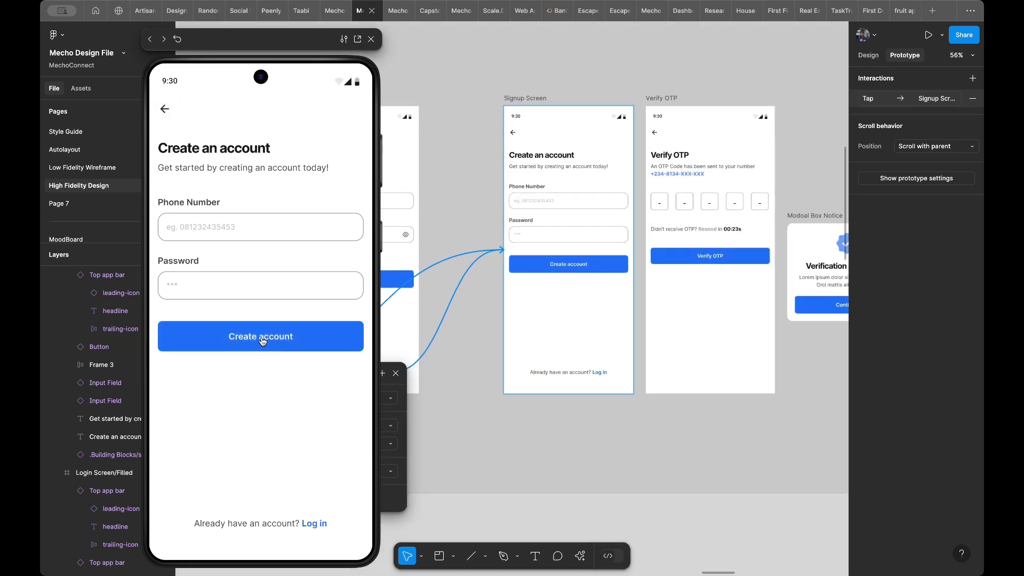
click(262, 341)
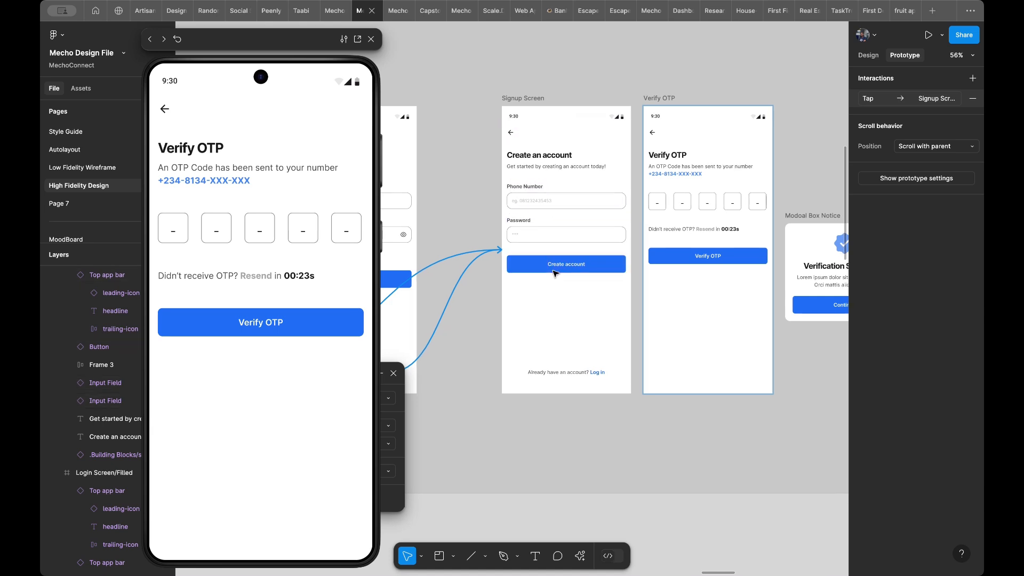
- Move the Modoal Box Notice frame farther away from the Verify OTP screen and duplicate Verify OTP into the freed space
scroll(554, 274, right, 5)
scroll(554, 274, right, 2)
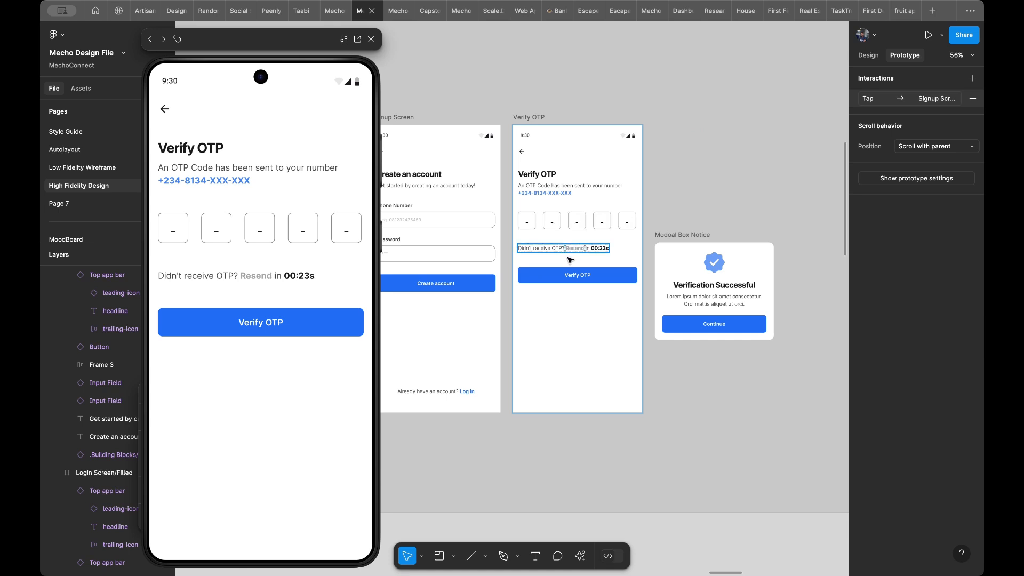
scroll(564, 246, up, 5)
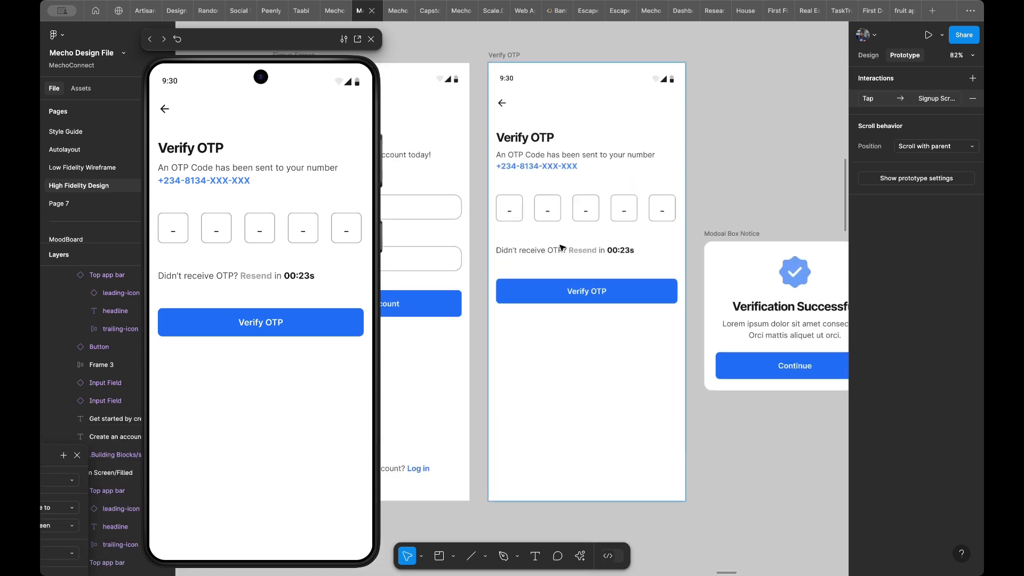
scroll(561, 247, up, 3)
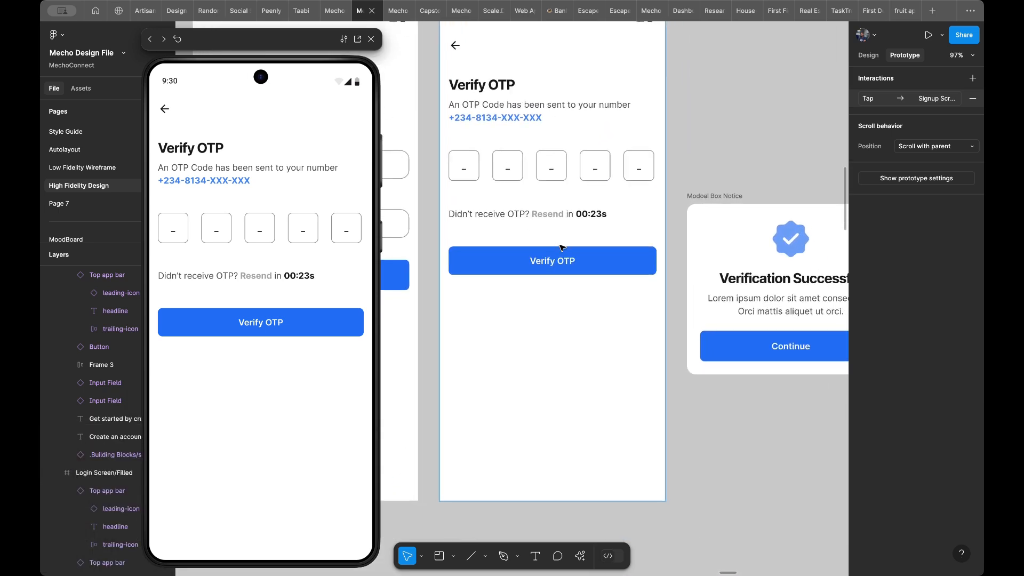
scroll(561, 247, down, 4)
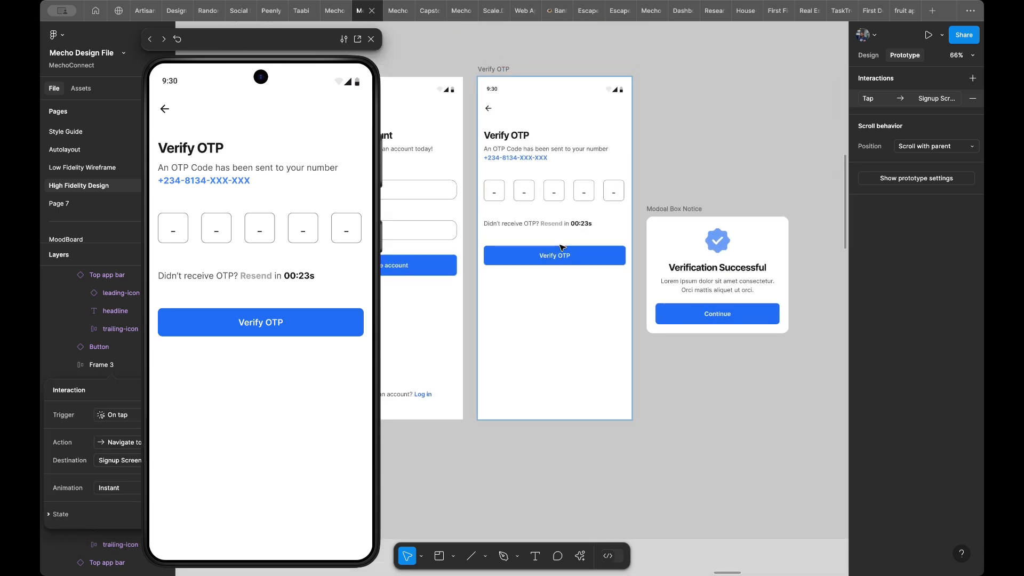
scroll(561, 247, down, 4)
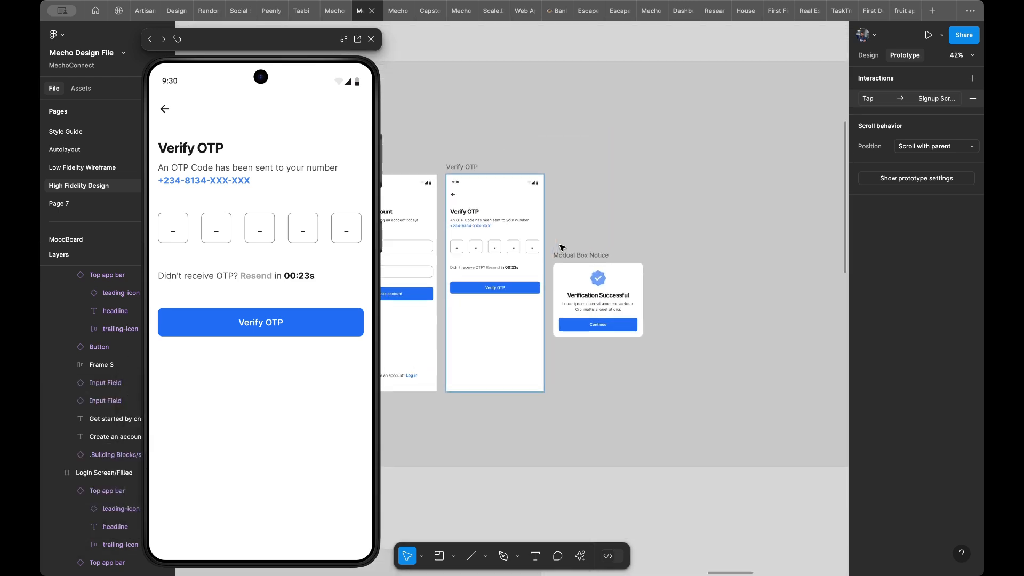
click(590, 254)
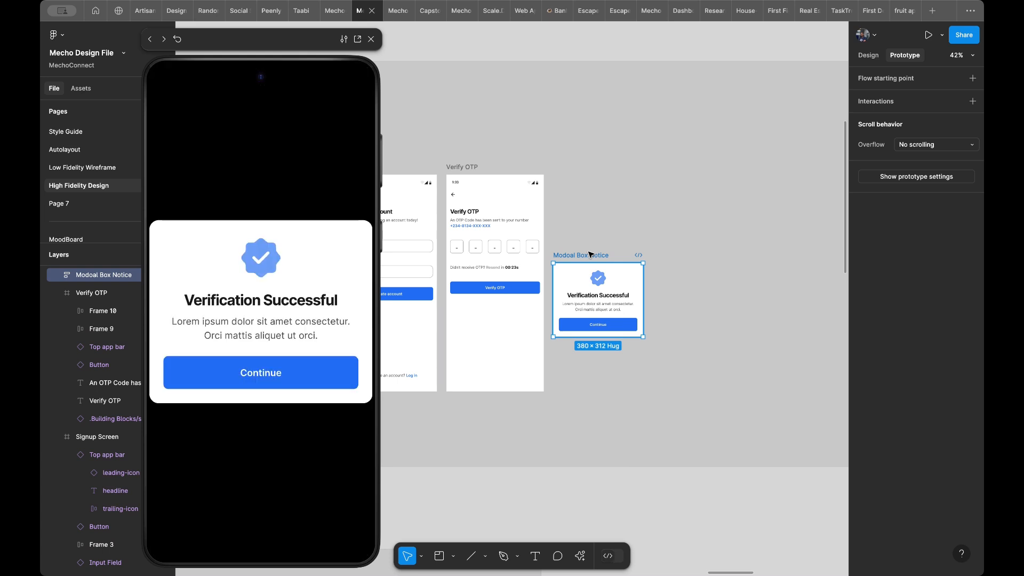
drag(592, 253, 757, 250)
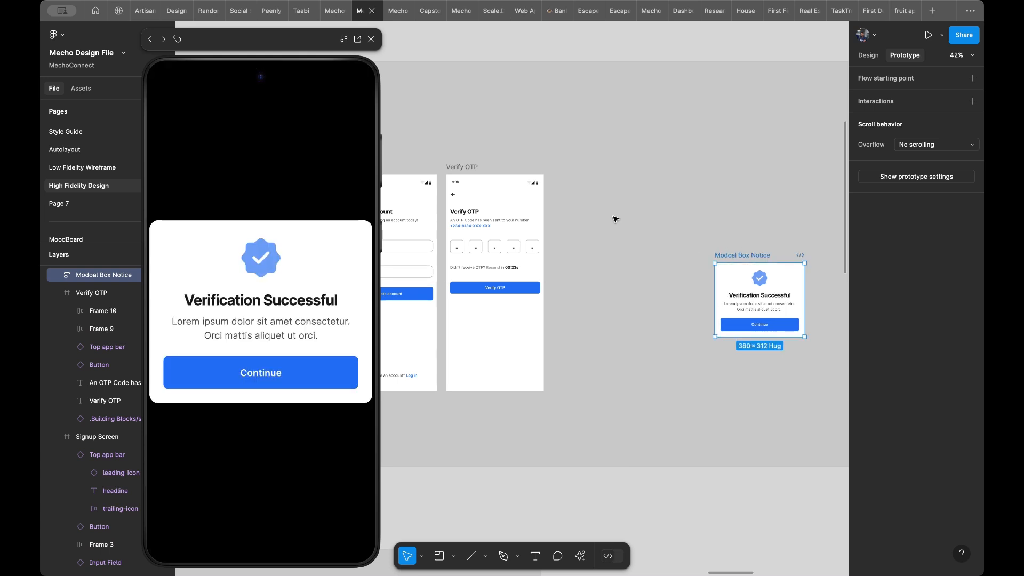
click(473, 166)
key(super+d)
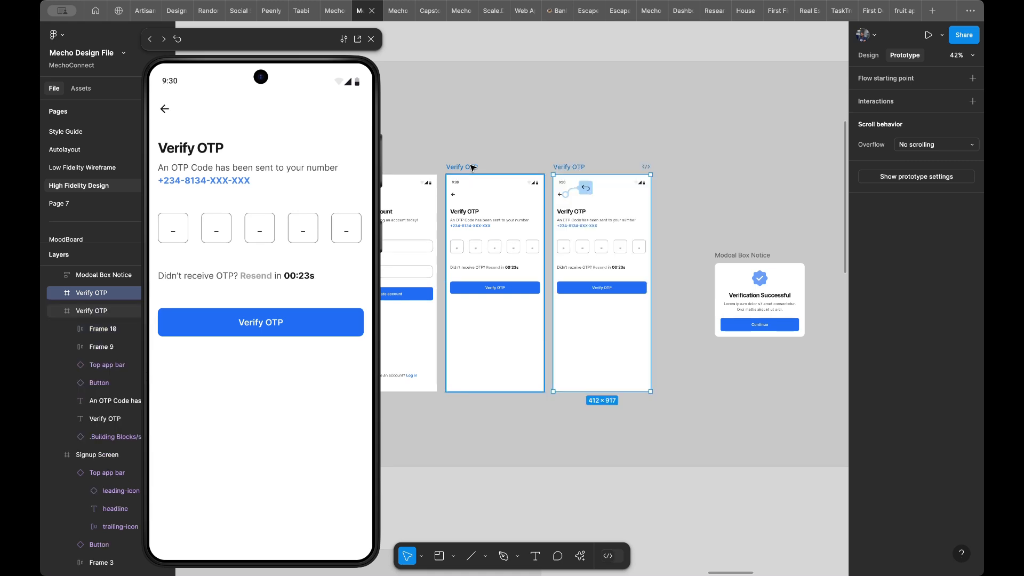
- Replace the underscore placeholders in the five boxes of the duplicated Verify OTP screen with the digits of a sample verification code
scroll(590, 209, up, 5)
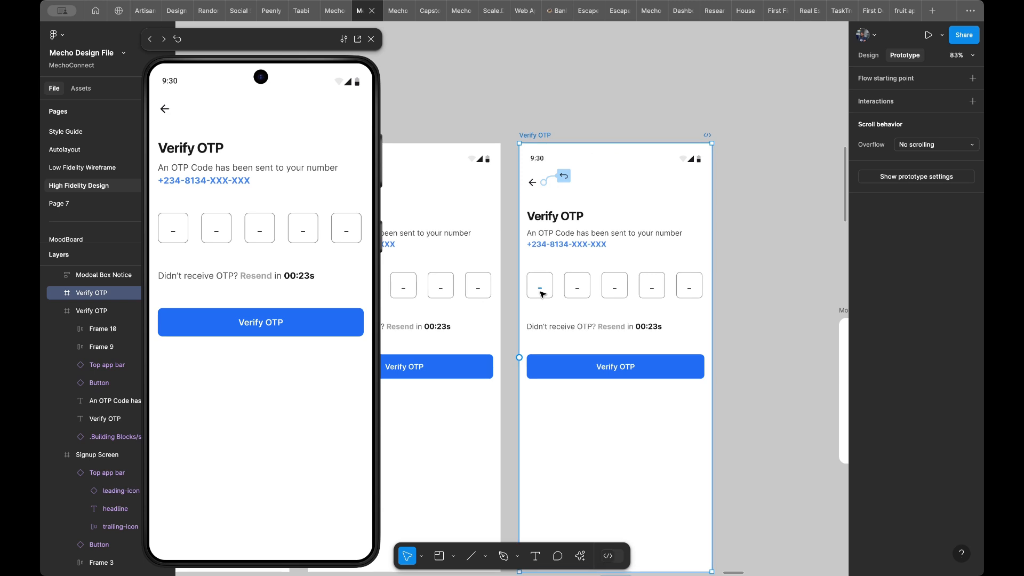
super+click(542, 293)
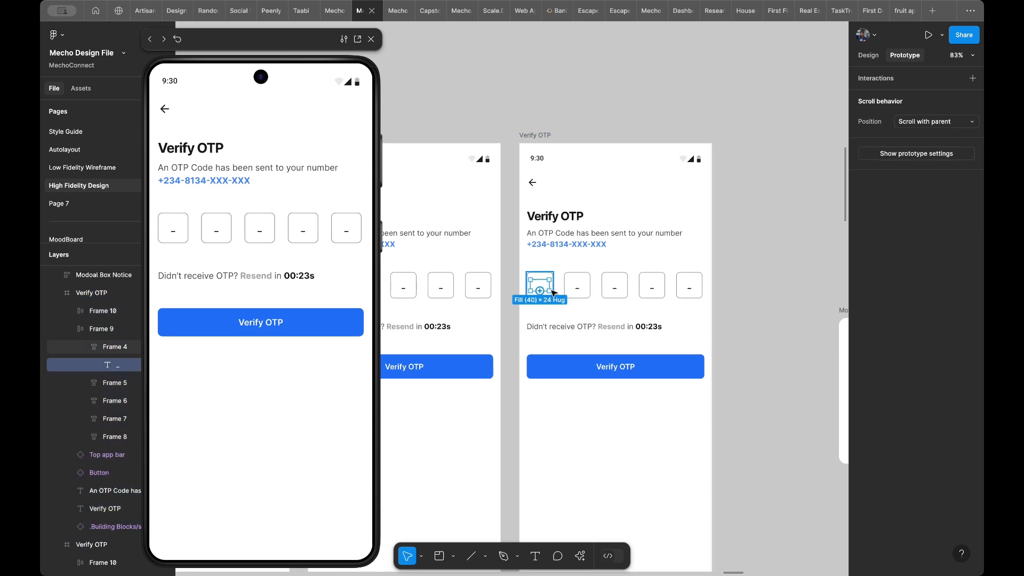
click(869, 56)
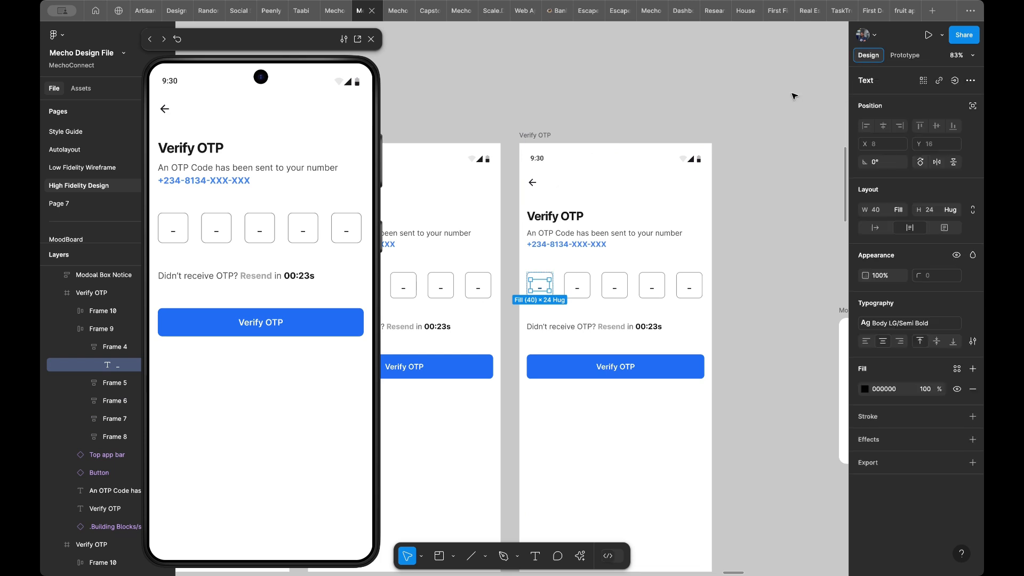
double_click(541, 288)
key(BackSpace)
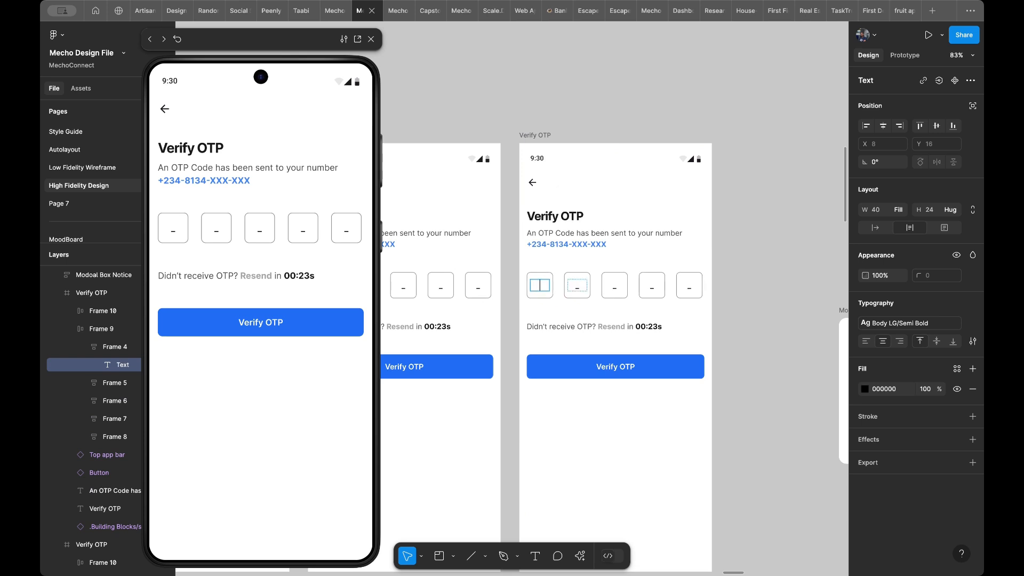
text(8)
double_click(576, 286)
double_click(613, 286)
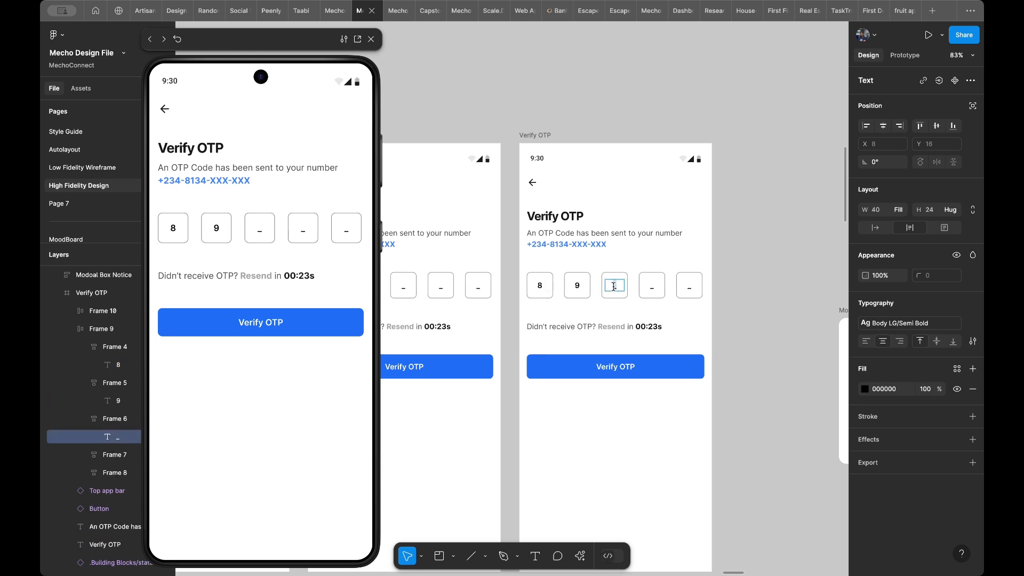
double_click(653, 288)
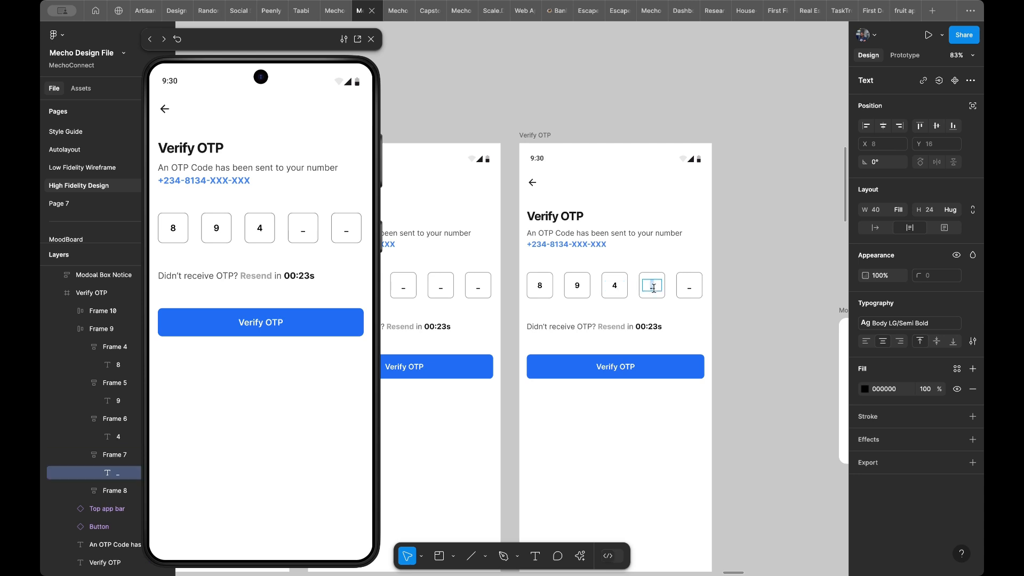
double_click(690, 286)
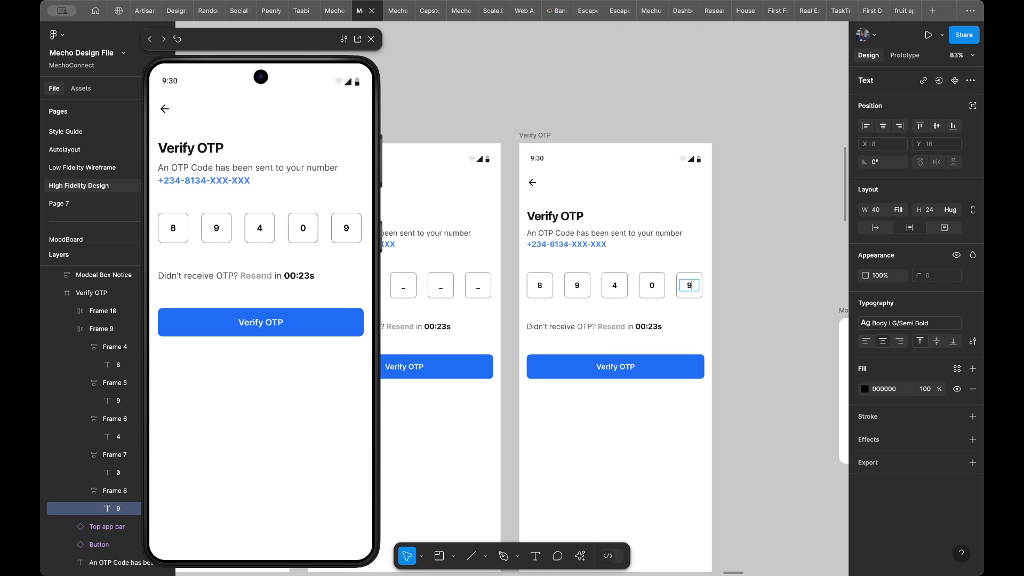
key(Escape)
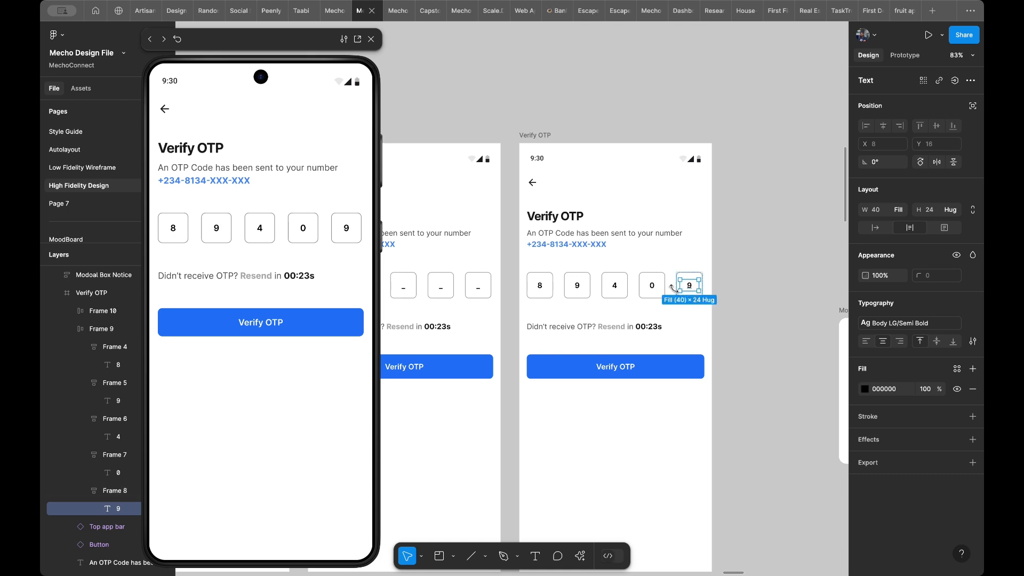
- Apply the Heading 6 Bold text style to all five code digits on the filled Verify OTP screen
shift+click(653, 288)
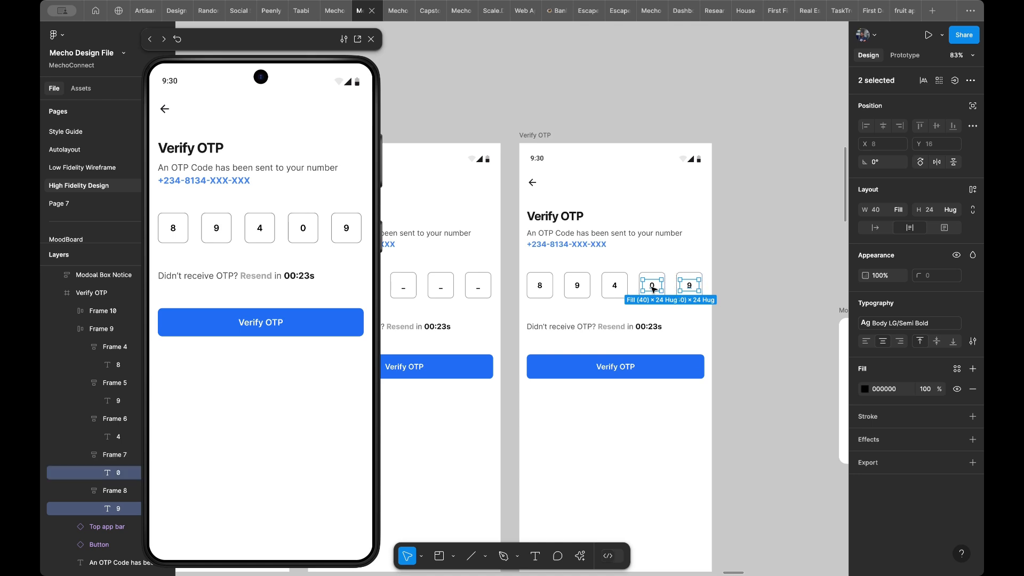
shift+click(614, 287)
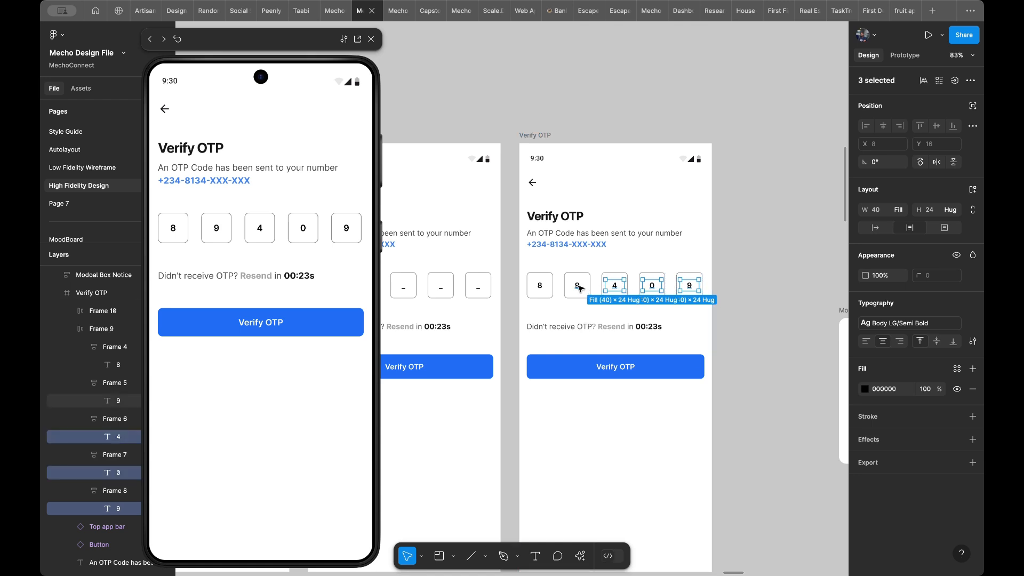
shift+click(580, 288)
shift+click(541, 286)
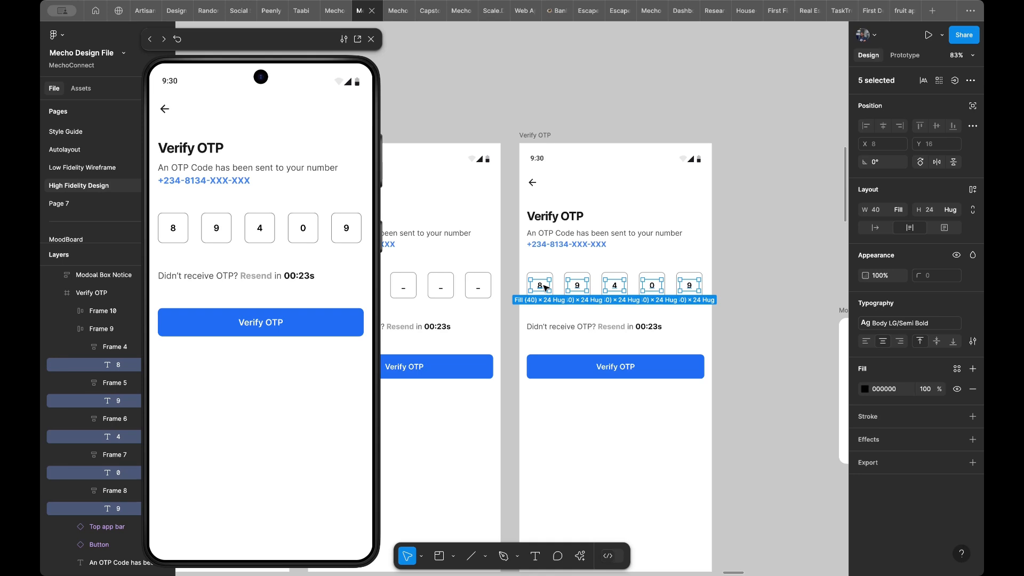
click(916, 323)
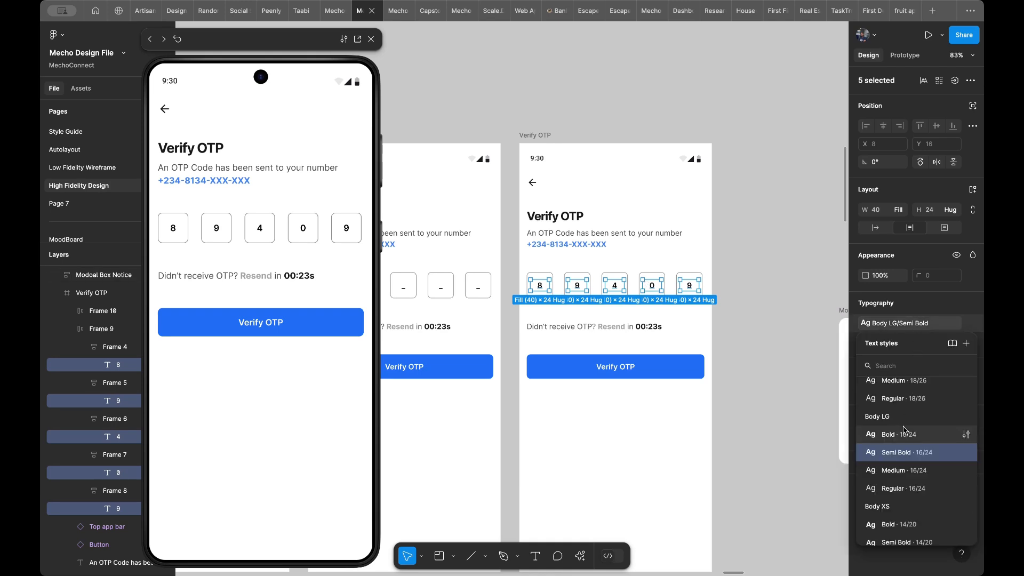
scroll(905, 430, up, 5)
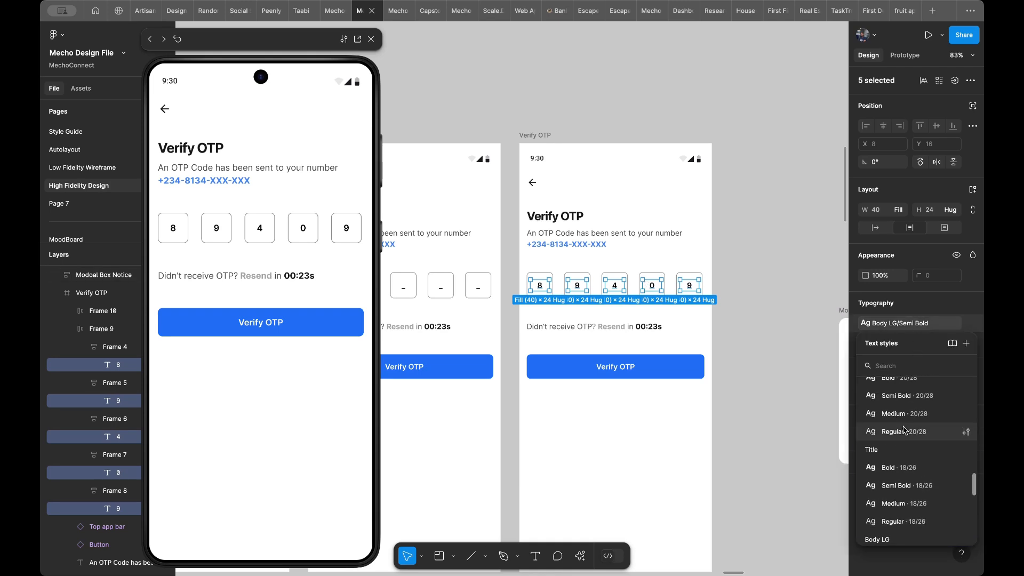
click(901, 416)
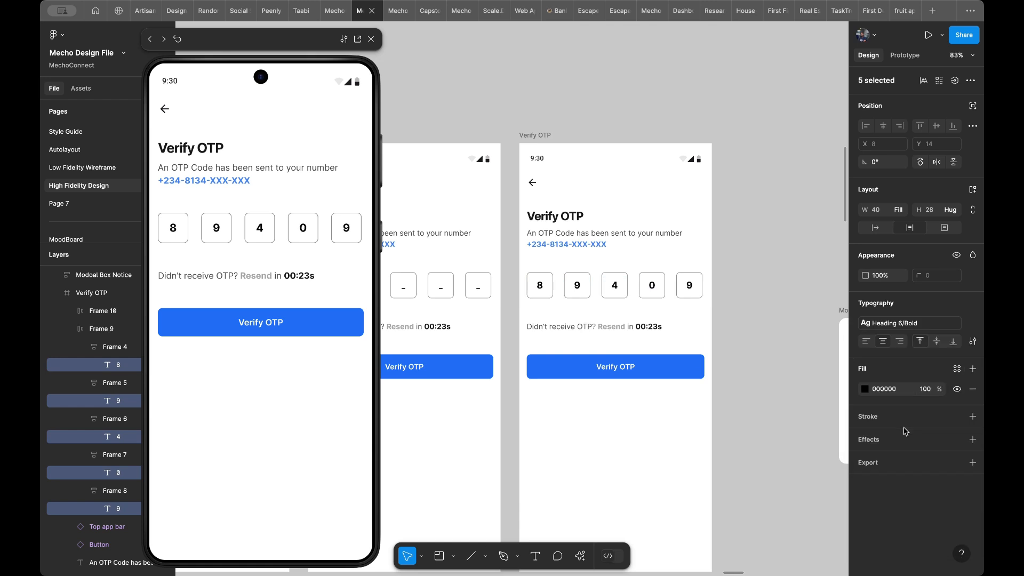
- Try the Title Bold text style on the five selected code digits
click(893, 322)
scroll(895, 476, down, 3)
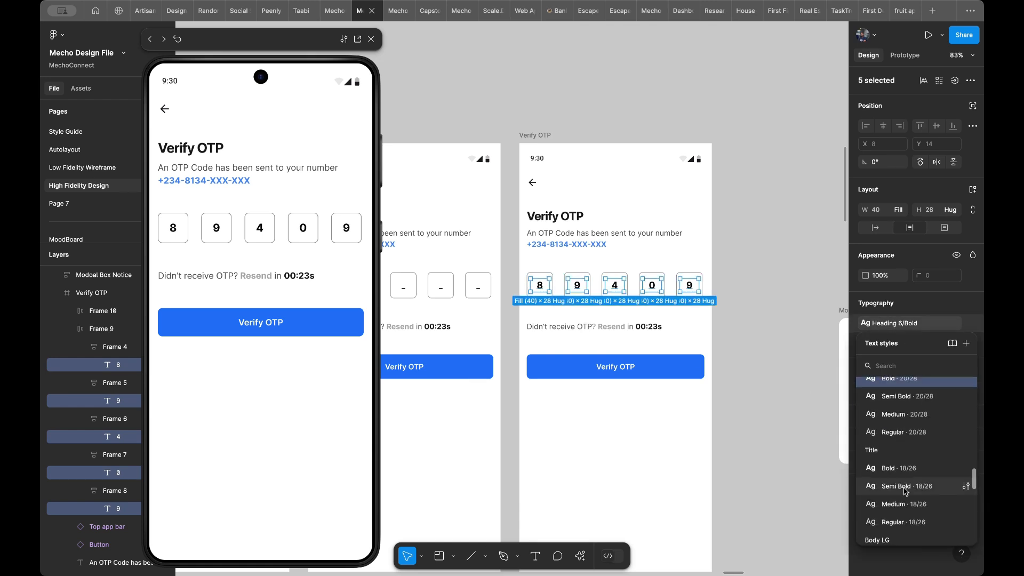
click(895, 468)
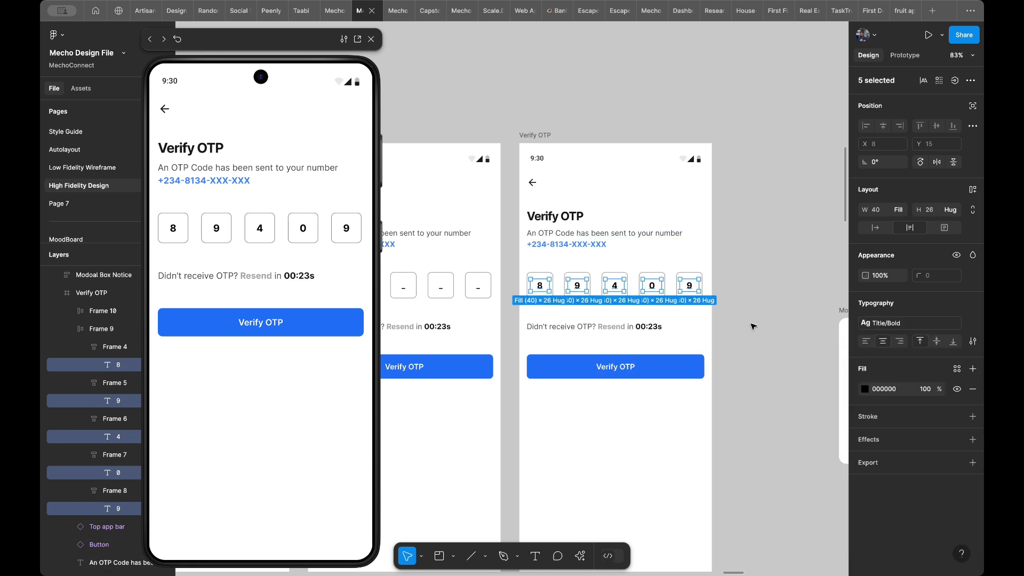
- Set the five selected code digits to the Heading 5 Bold text style
click(914, 322)
scroll(915, 401, up, 3)
scroll(914, 401, up, 2)
click(914, 419)
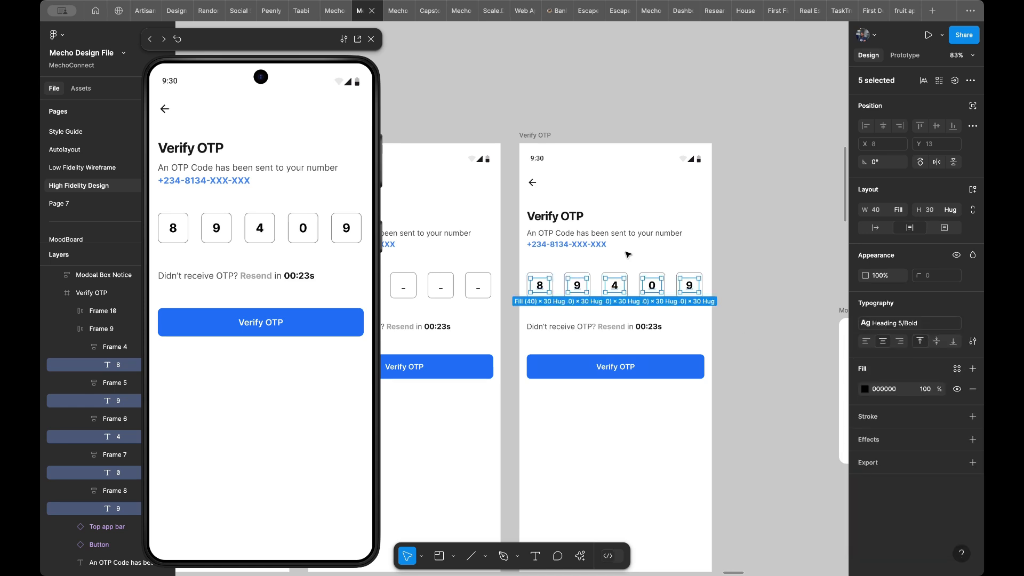
click(699, 327)
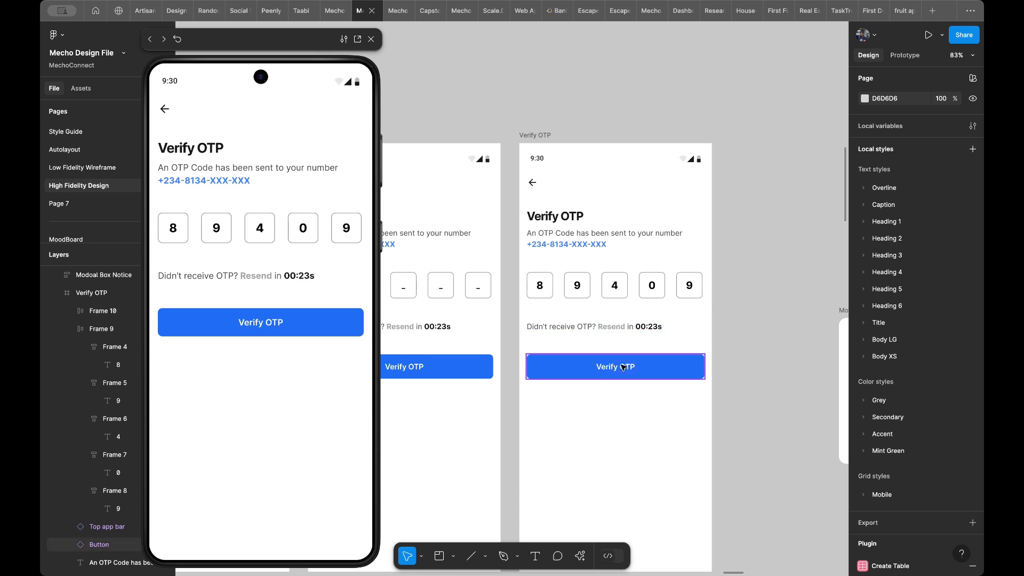
- Set the fill of the Verify OTP button on the screen with empty boxes to Grey 30%, matching the Log in button on Login Screen/Empty
scroll(624, 367, down, 5)
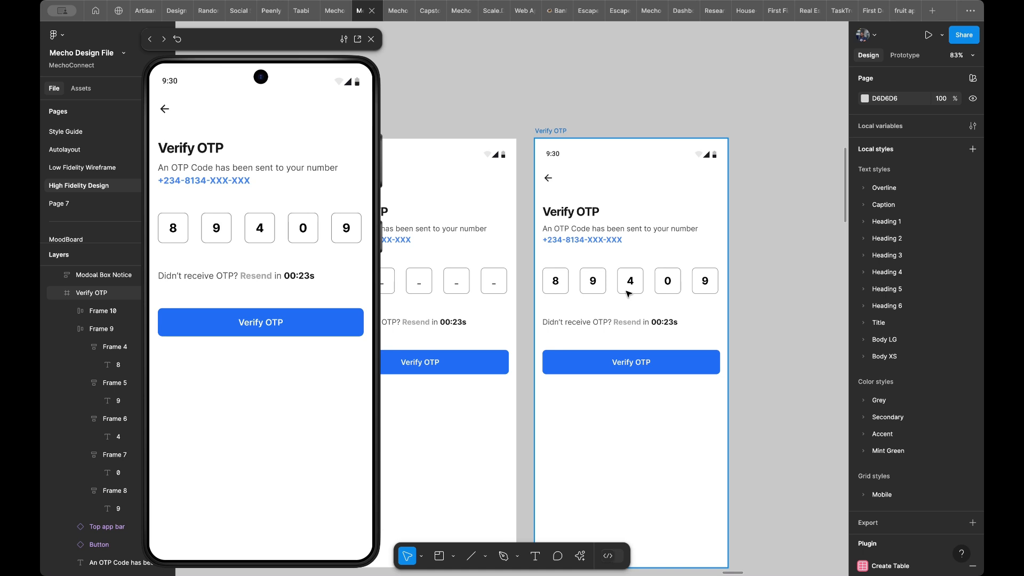
scroll(624, 362, left, 15)
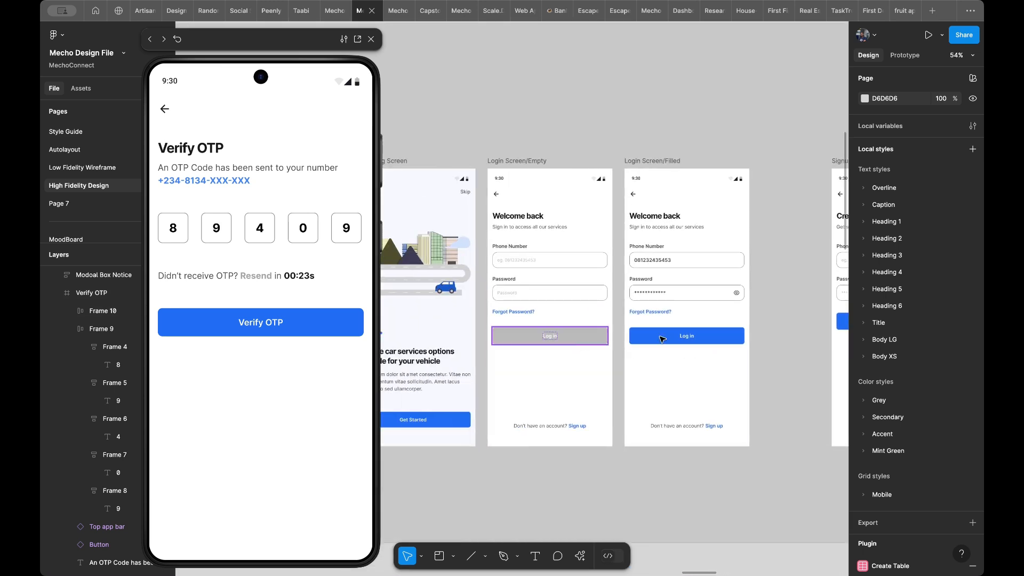
click(572, 337)
scroll(673, 339, right, 3)
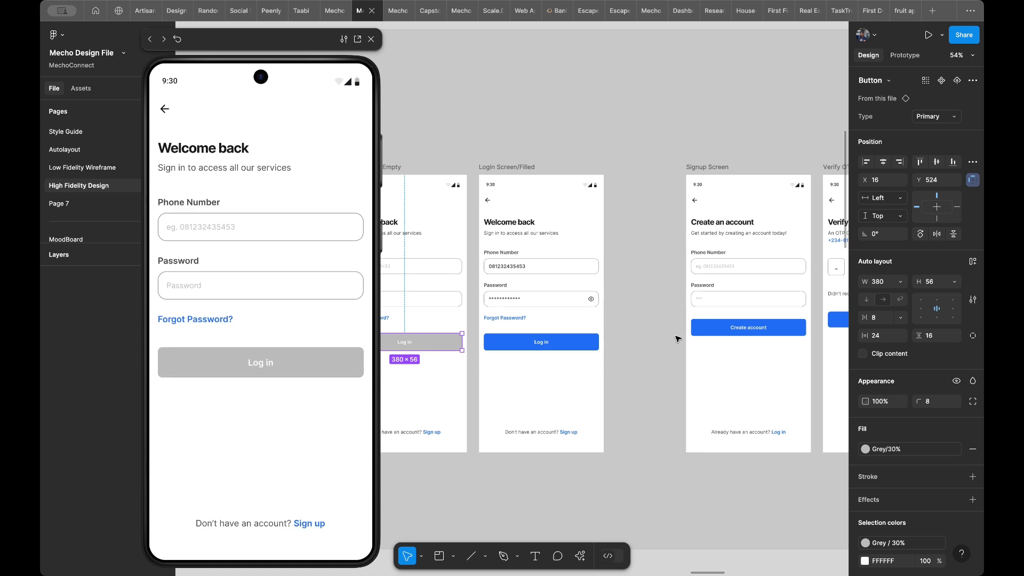
scroll(677, 338, right, 10)
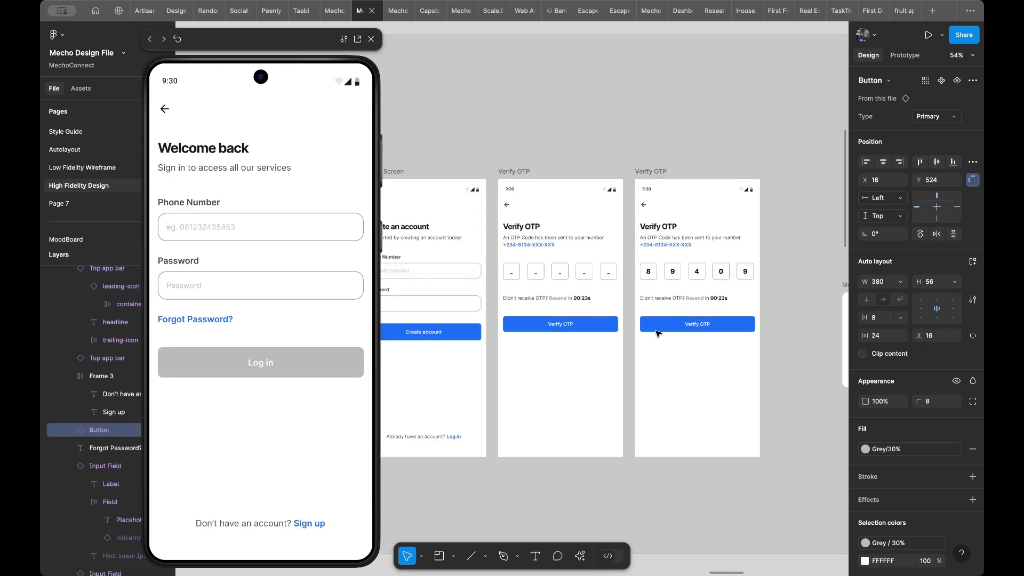
click(611, 328)
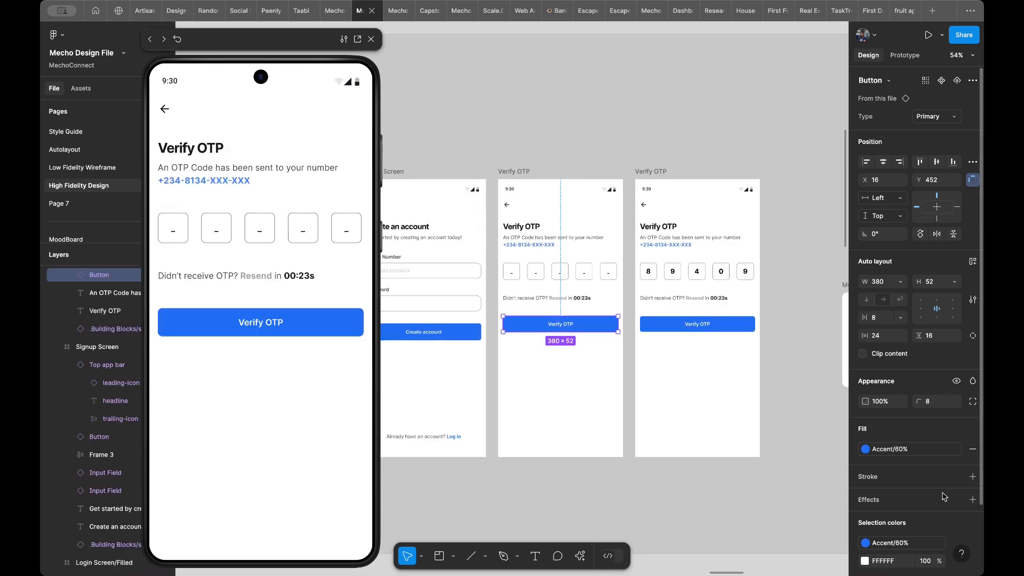
click(902, 450)
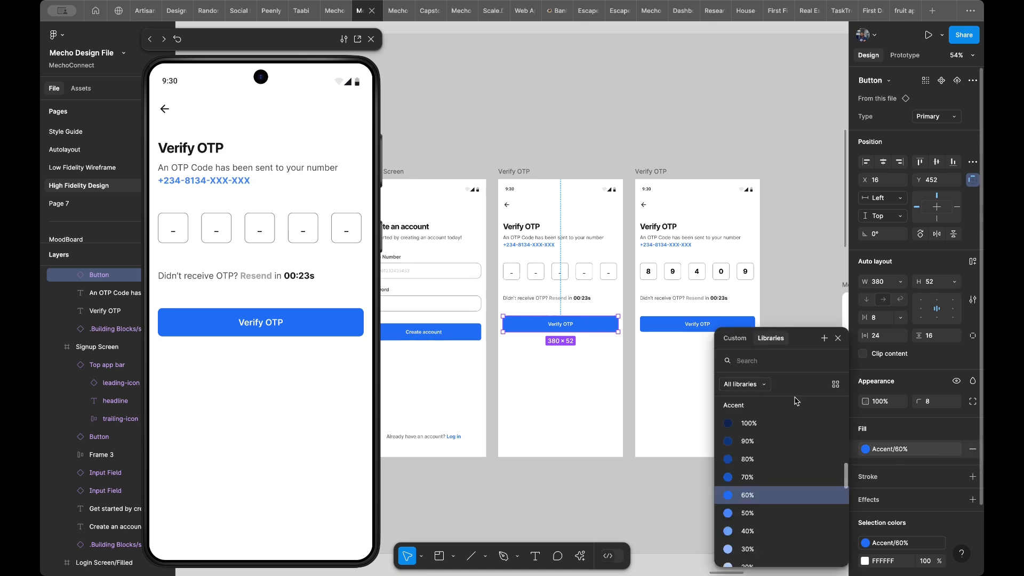
scroll(784, 427, up, 3)
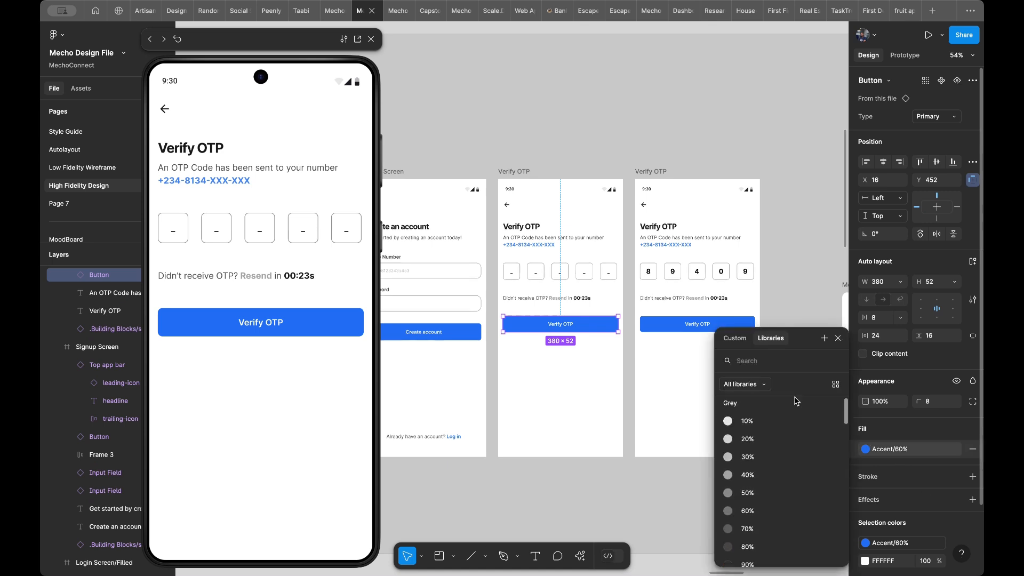
click(784, 459)
scroll(661, 395, right, 2)
scroll(662, 395, up, 1)
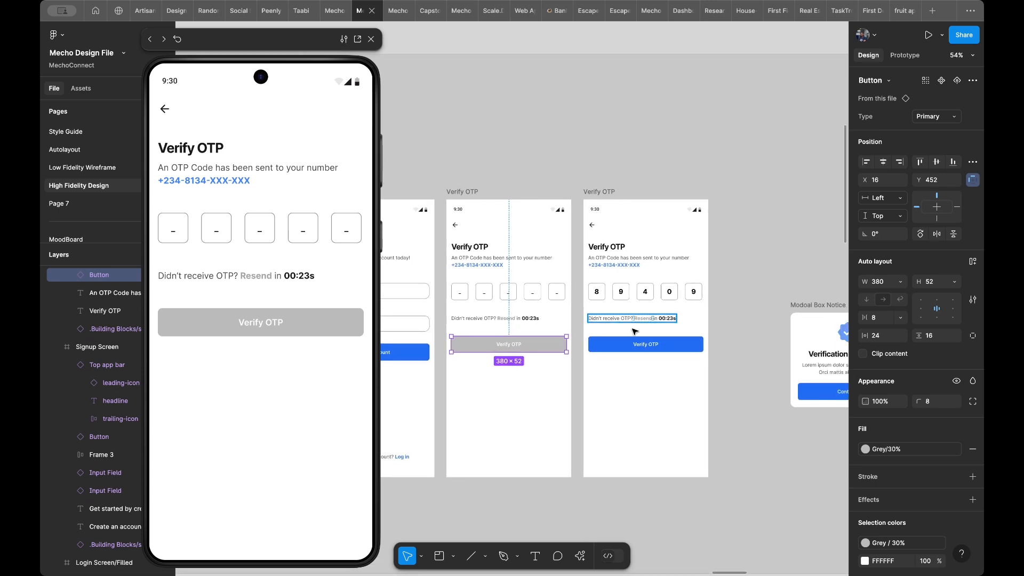
key(Escape)
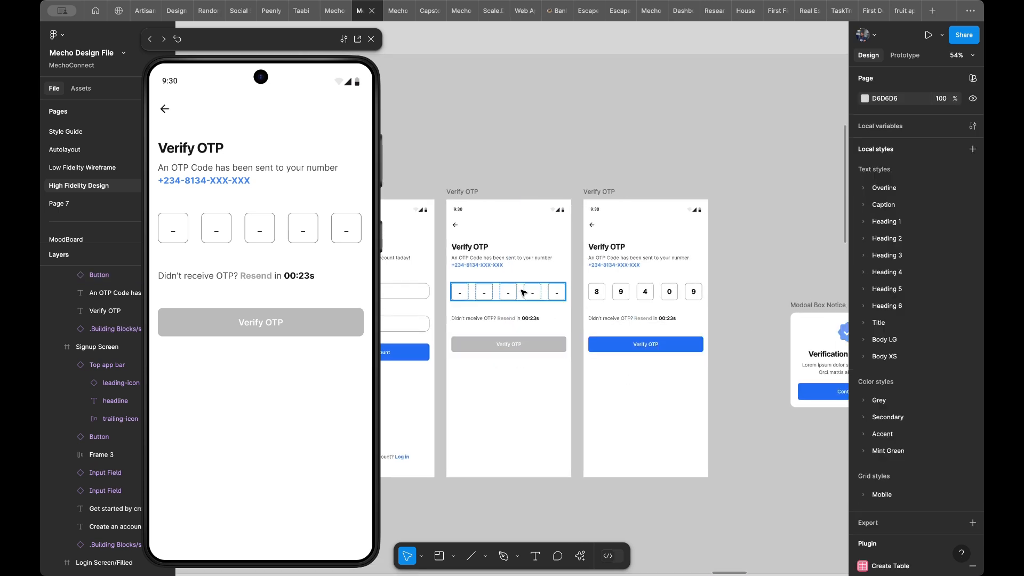
- Link the row of empty code boxes to the filled Verify OTP screen on tap with Smart animate, and test it in the preview
scroll(504, 295, up, 1)
click(306, 430)
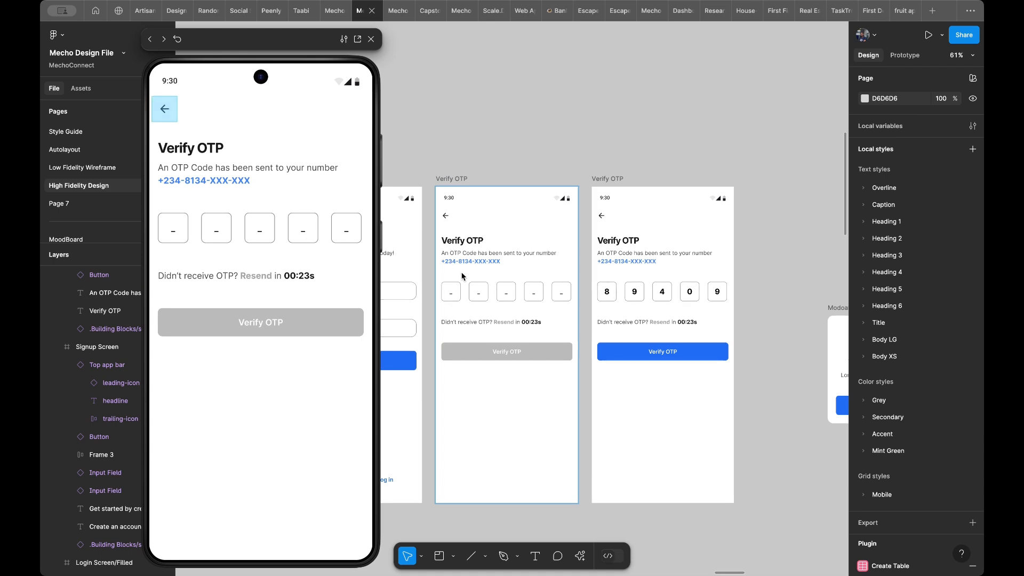
click(552, 295)
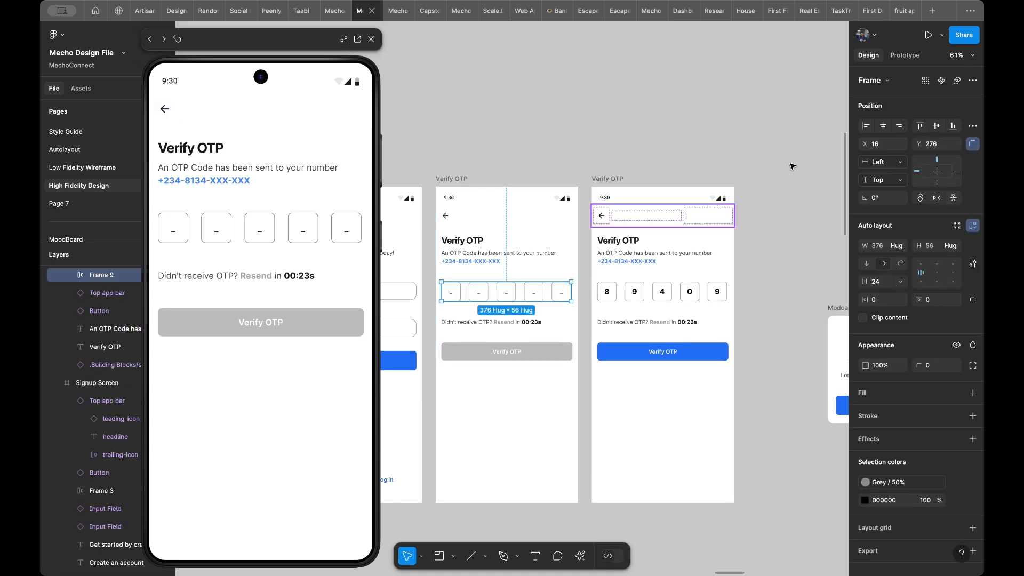
click(909, 58)
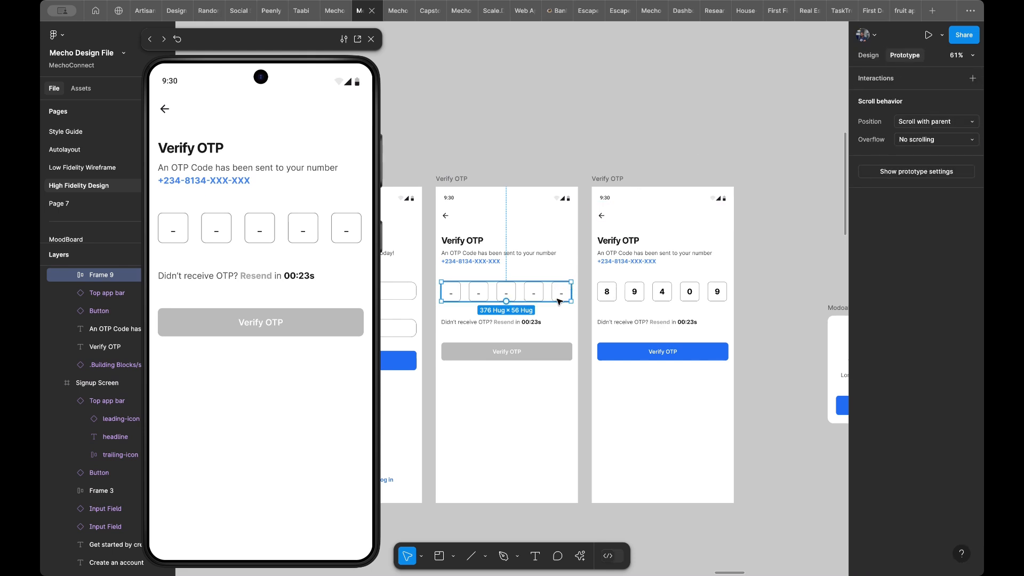
drag(571, 292, 595, 322)
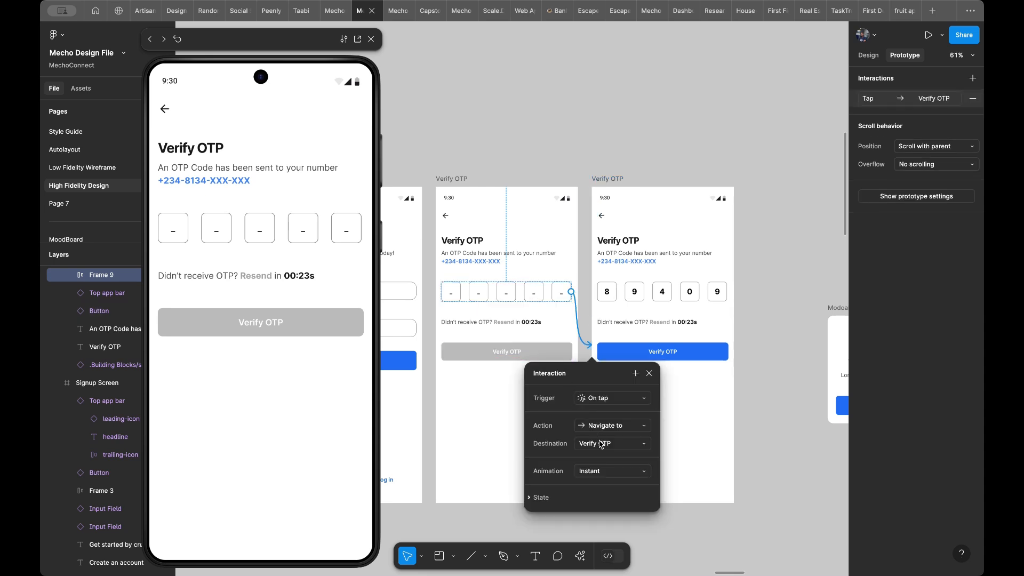
click(600, 472)
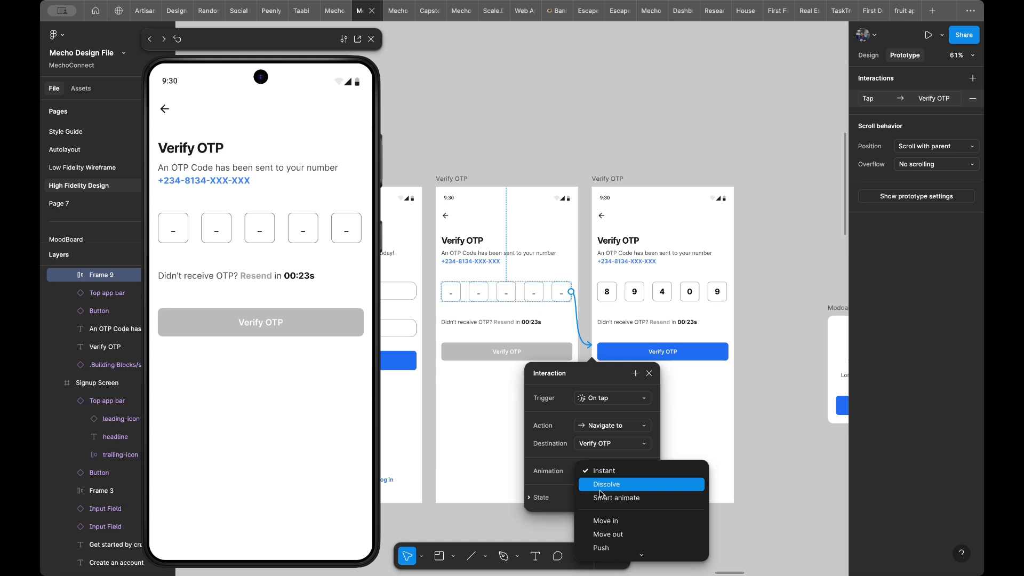
click(603, 497)
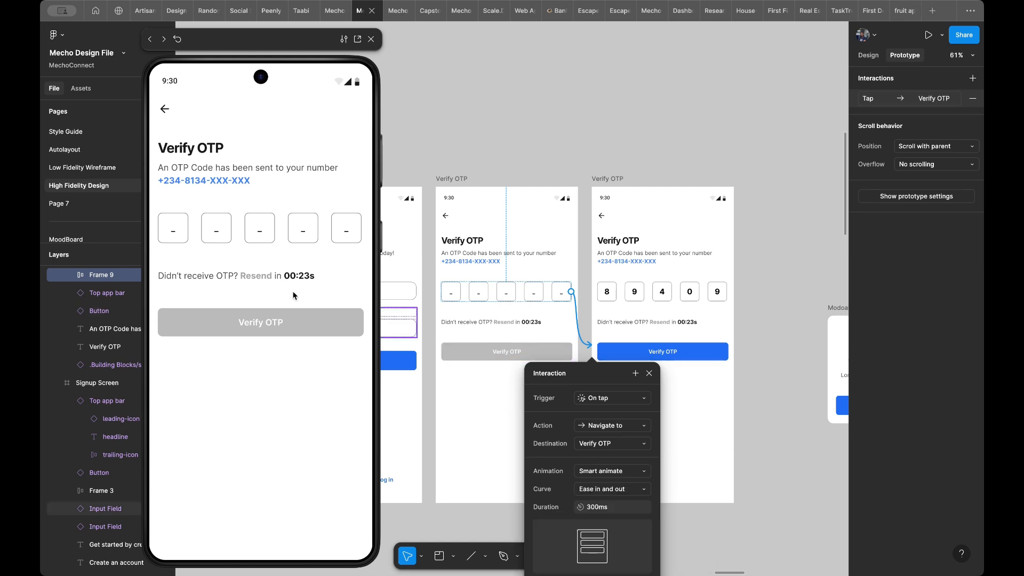
click(257, 403)
click(263, 239)
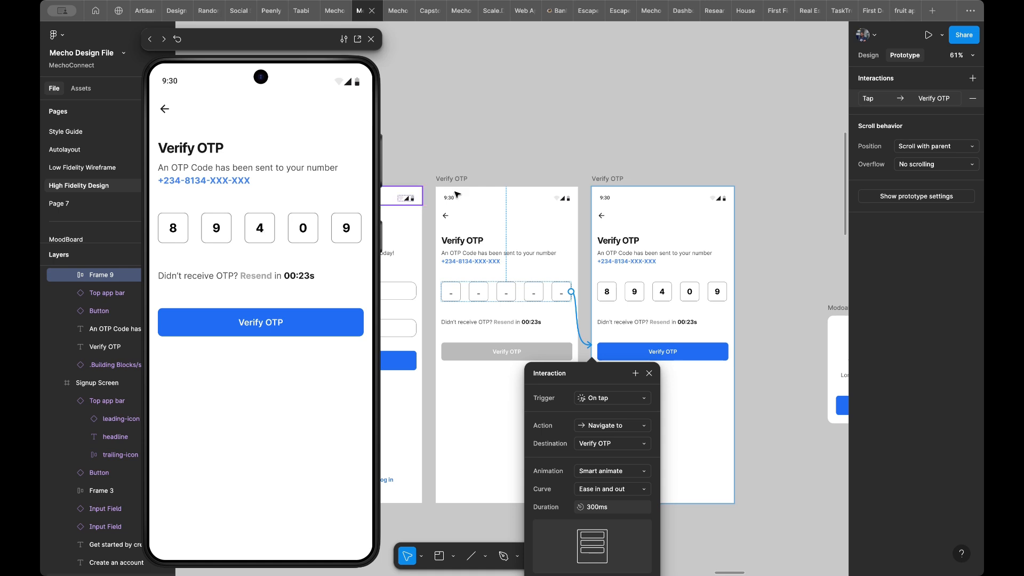
- Connect the Verify OTP button on the filled screen to the Modoal Box Notice frame with an on-tap interaction
scroll(557, 199, down, 4)
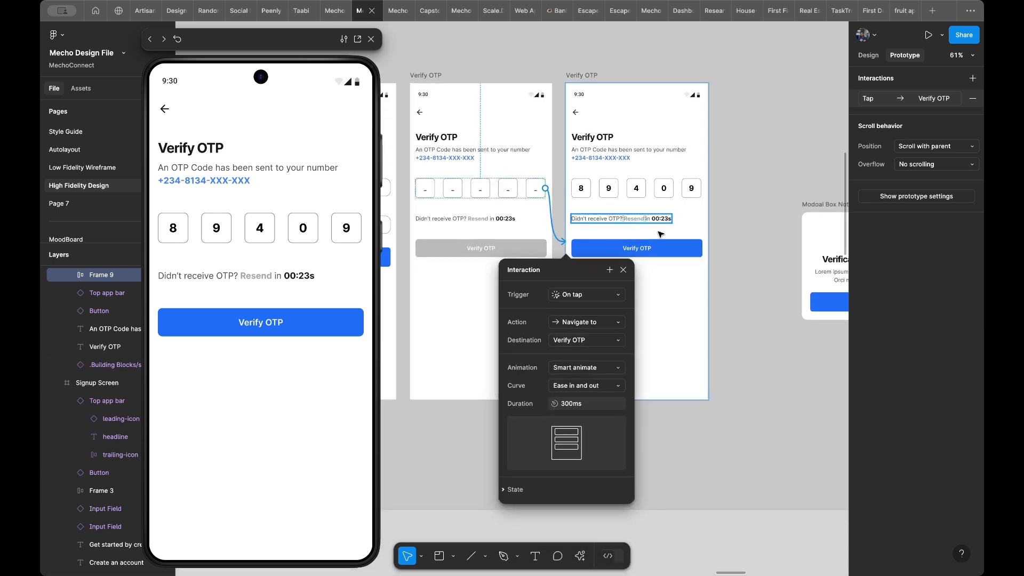
click(656, 252)
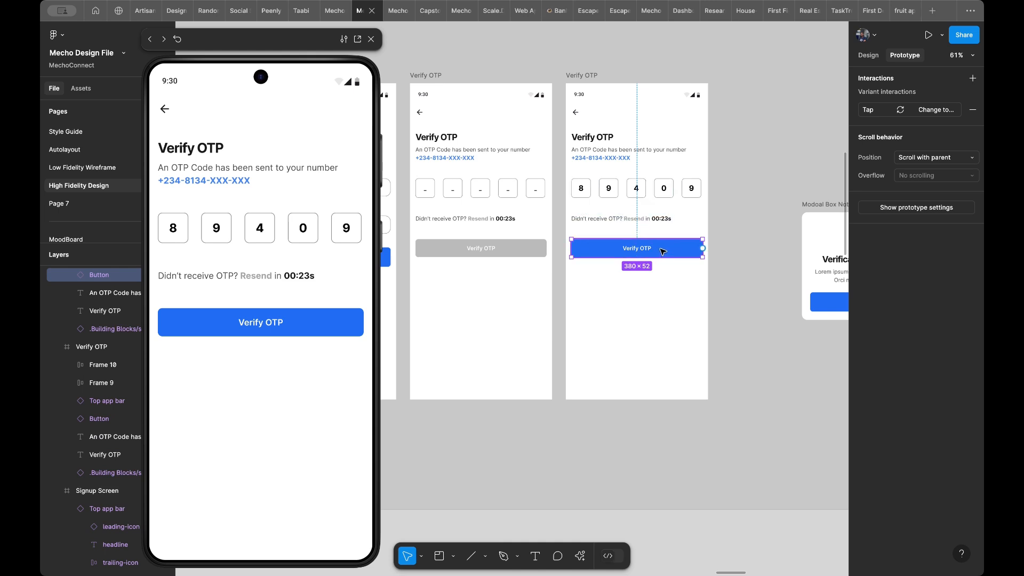
scroll(663, 251, right, 5)
scroll(618, 251, left, 2)
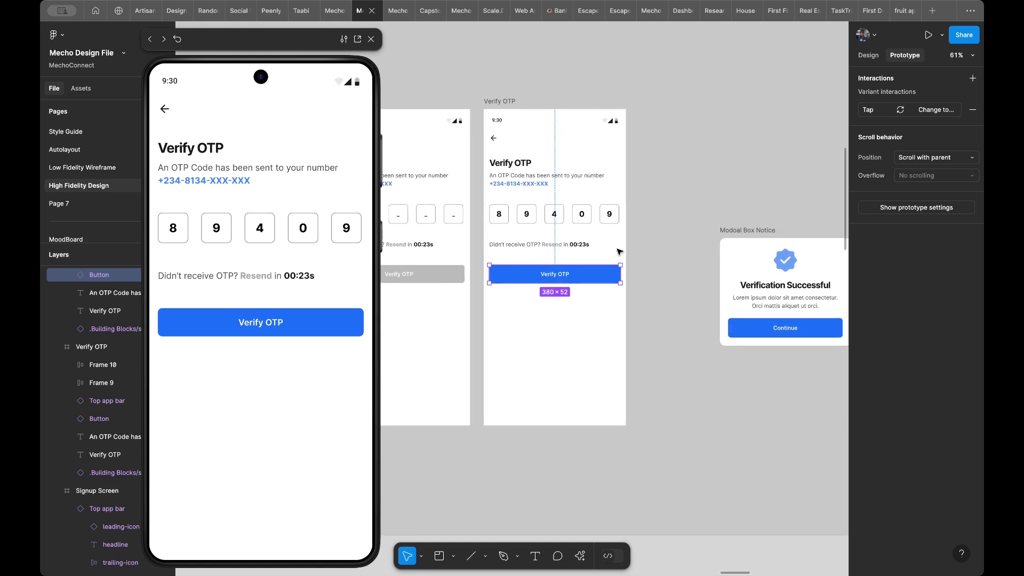
scroll(664, 242, right, 5)
scroll(664, 243, down, 2)
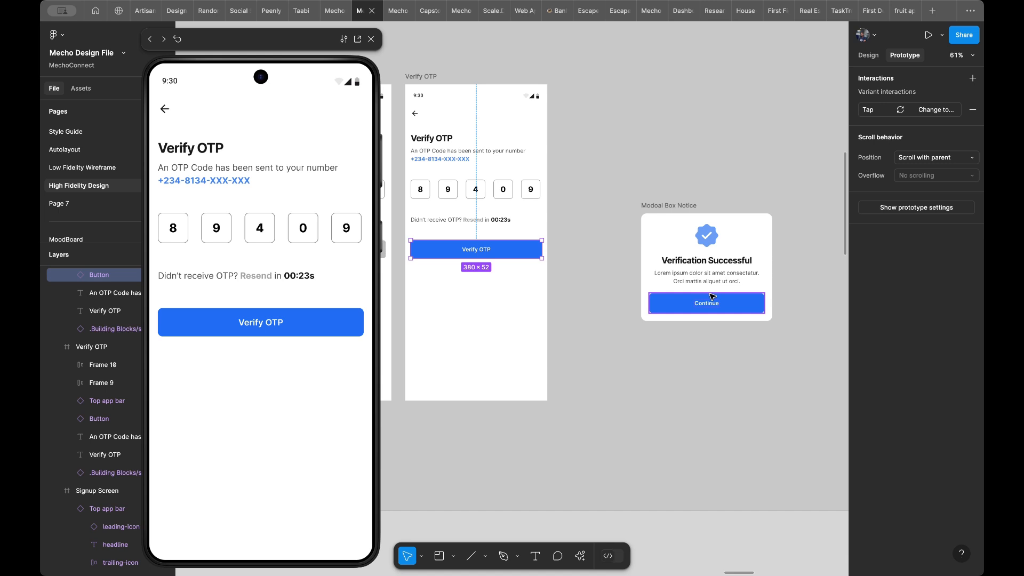
mouse_move(540, 251)
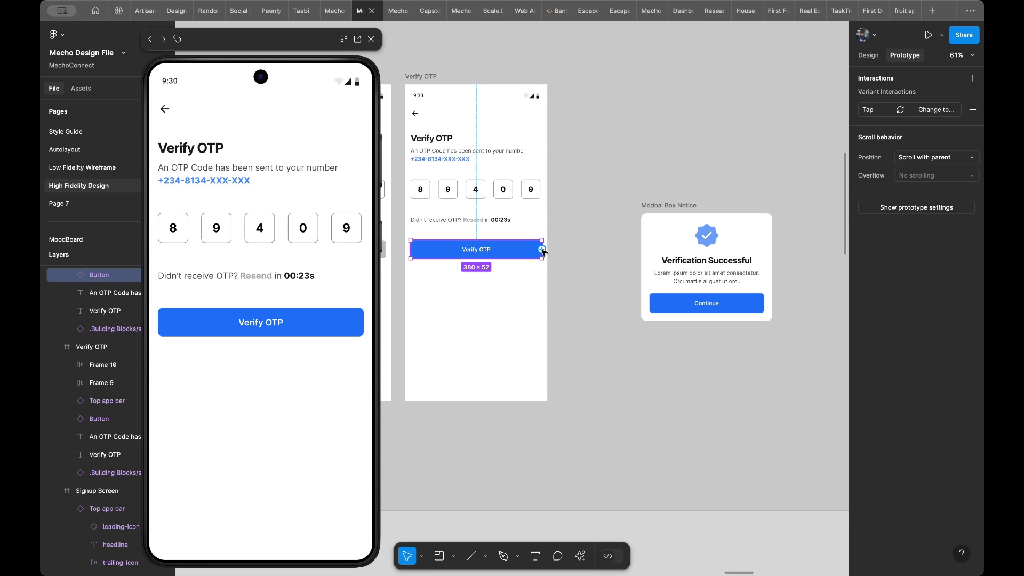
drag(542, 250, 647, 244)
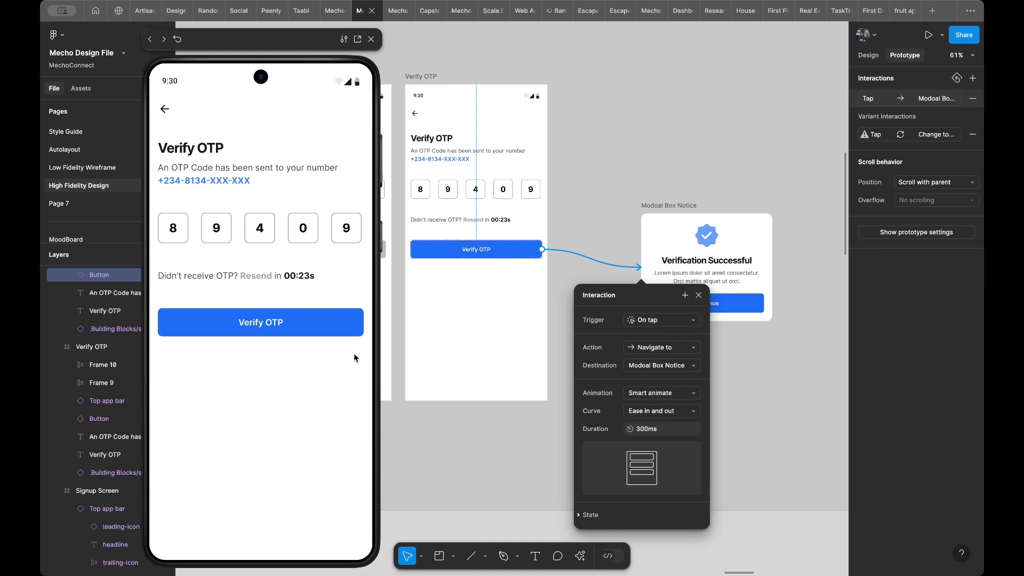
- Test the filled Verify OTP screen's transition to the success modal in the preview and return to the screen
click(268, 362)
click(257, 329)
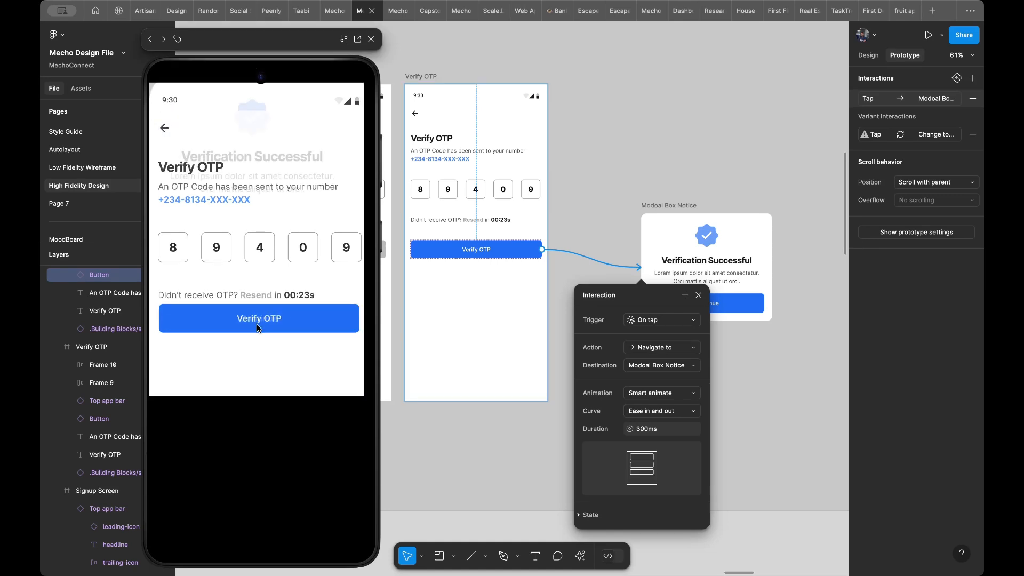
key(Left)
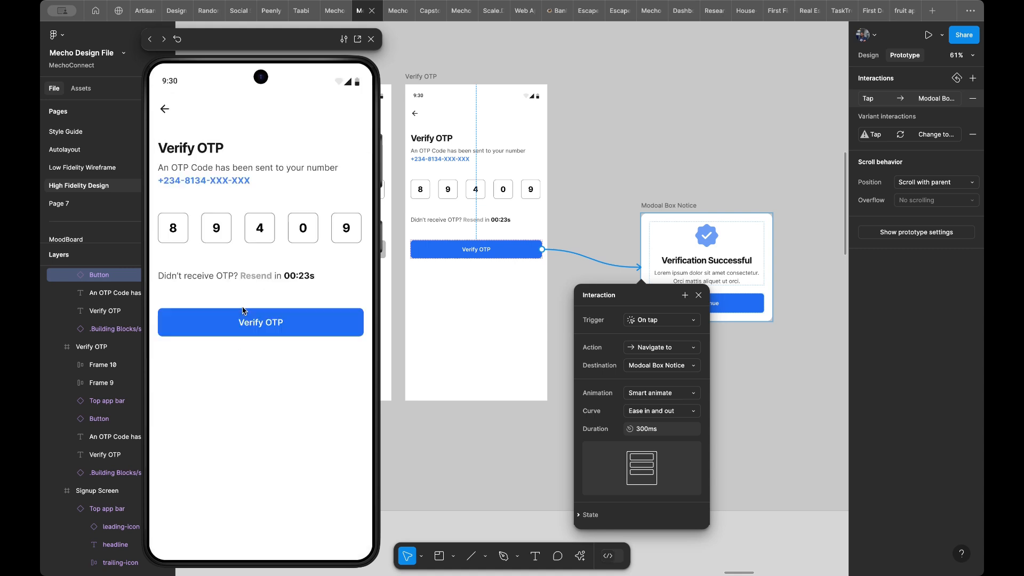
click(255, 426)
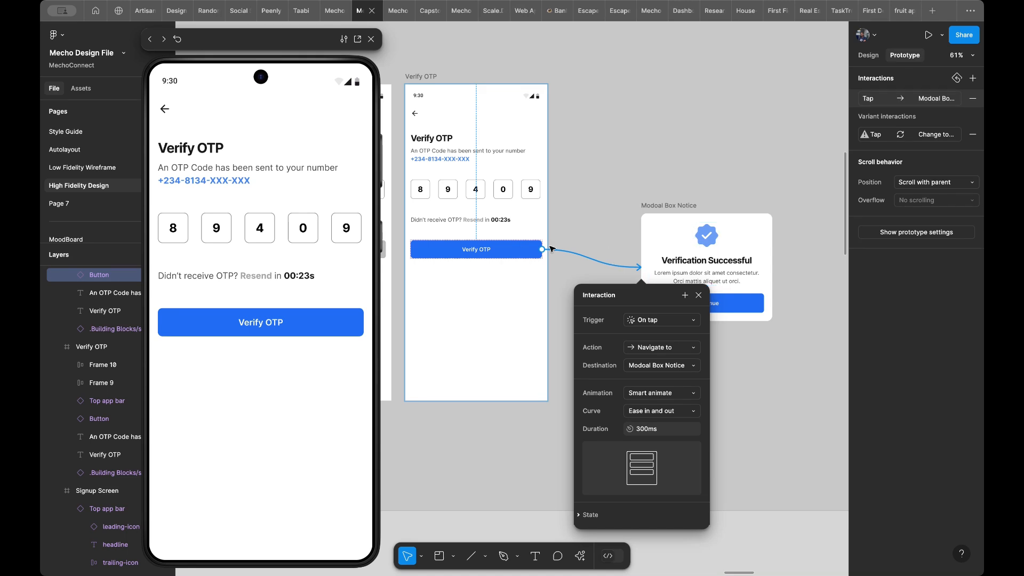
- Change the Verify OTP button's interaction to open Modoal Box Notice as an overlay, and test it in the preview
click(658, 349)
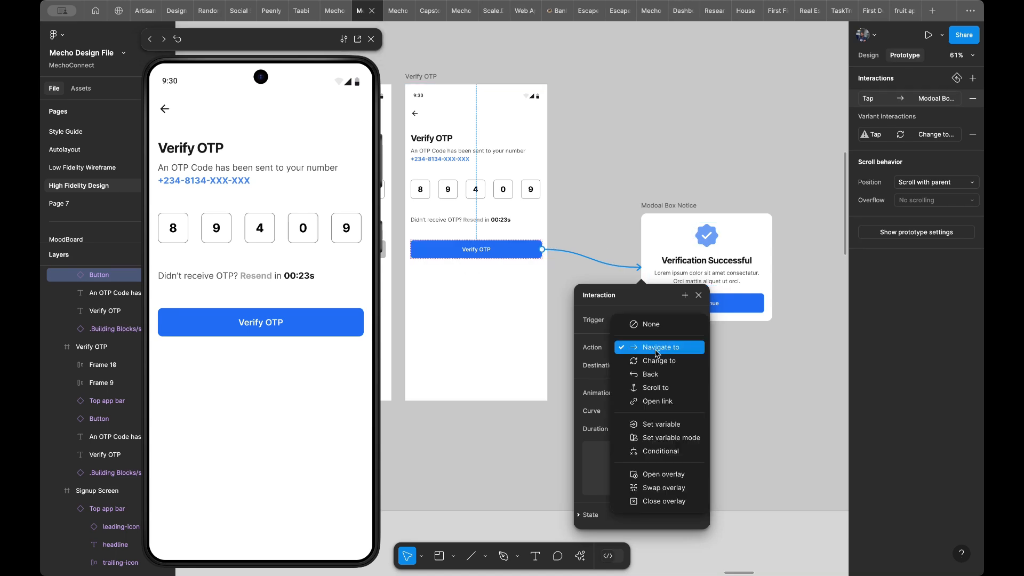
click(659, 475)
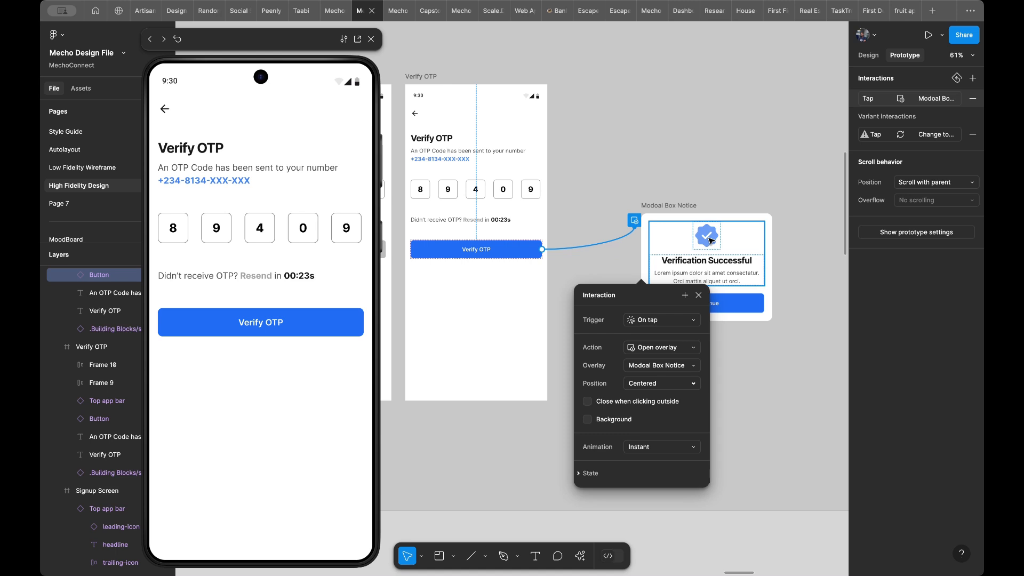
click(262, 328)
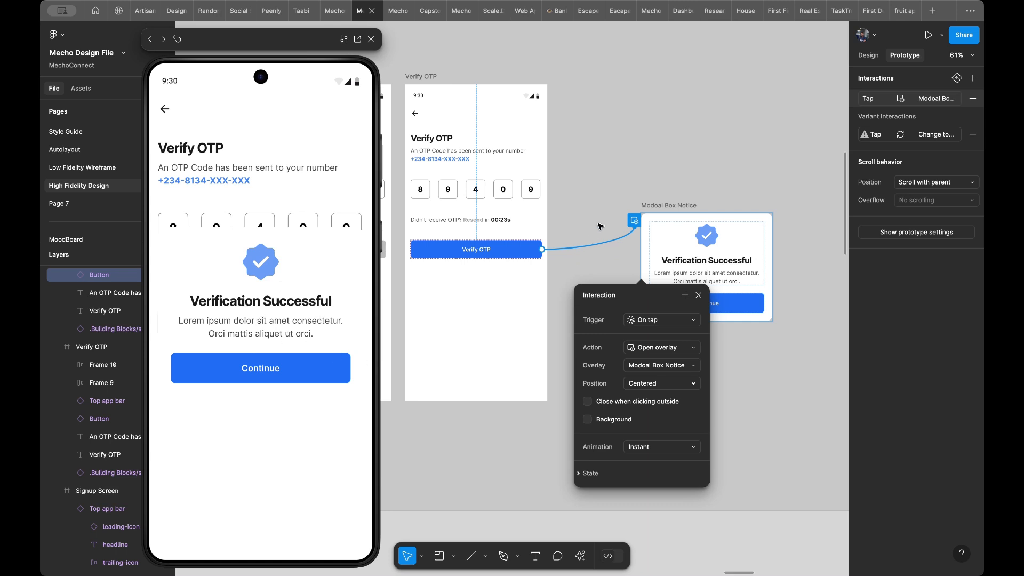
- Reduce the width of the Modoal Box Notice frame by 16, to 364
click(687, 206)
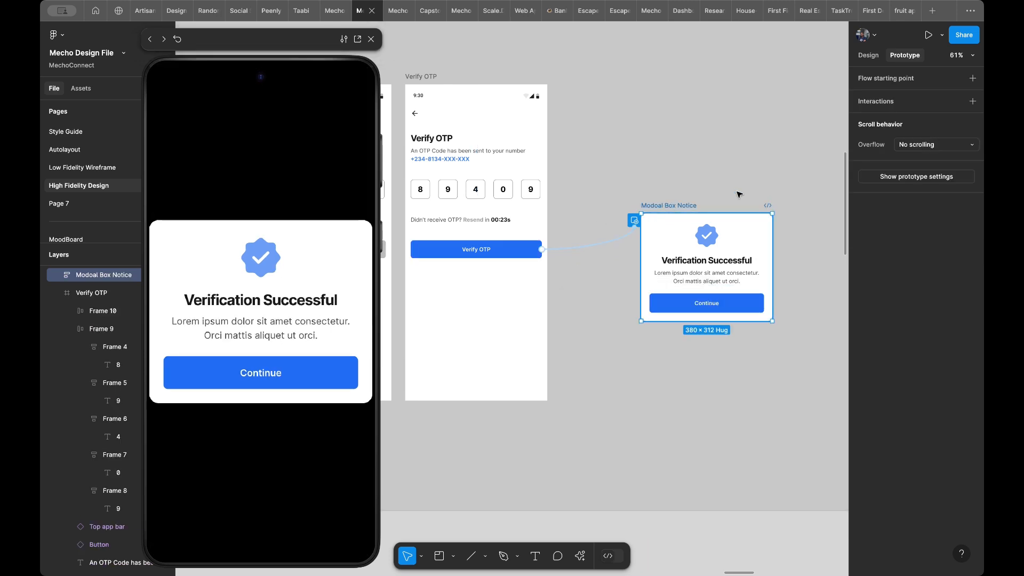
click(874, 60)
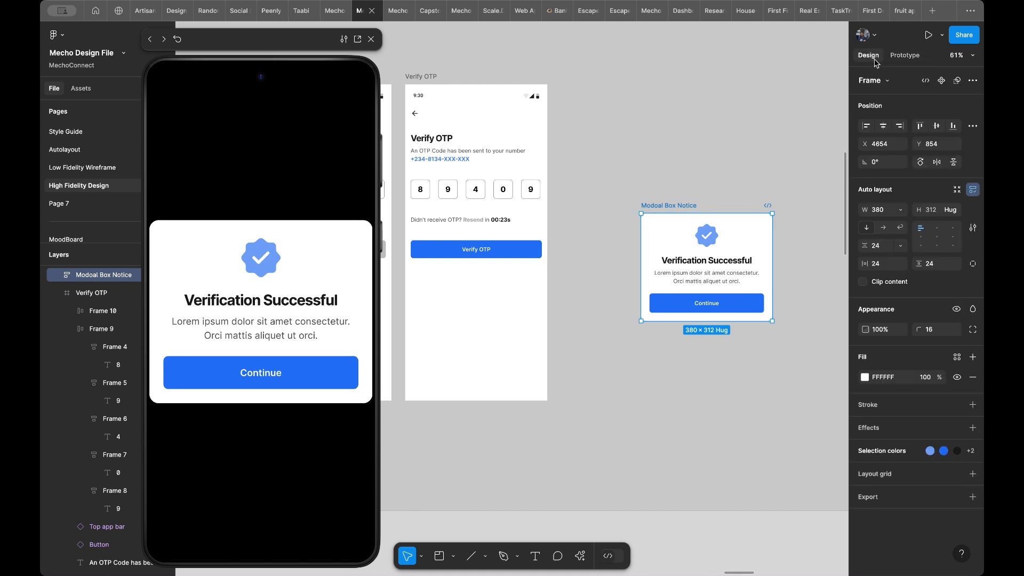
click(883, 212)
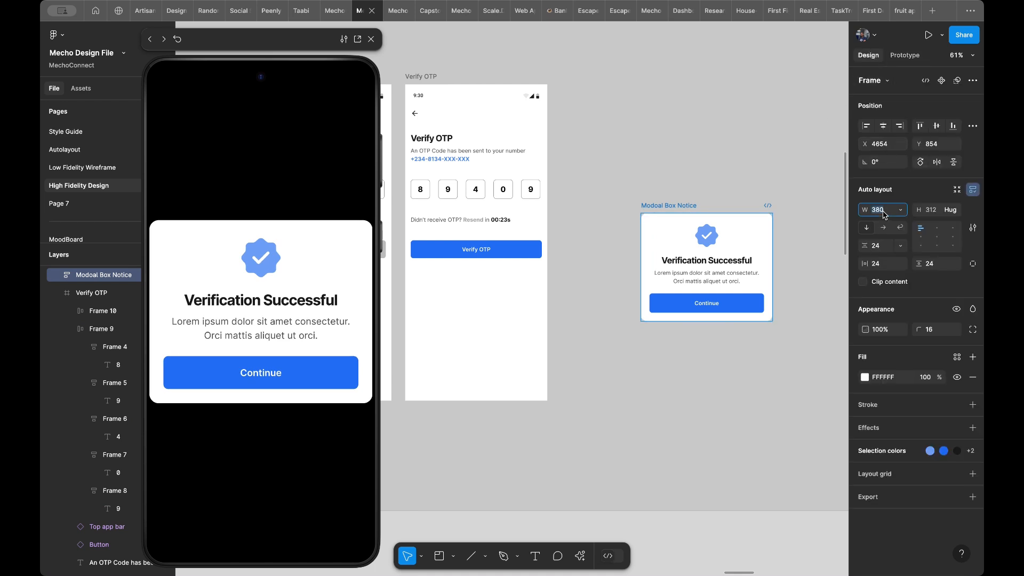
key(Right)
text(-16)
key(Return)
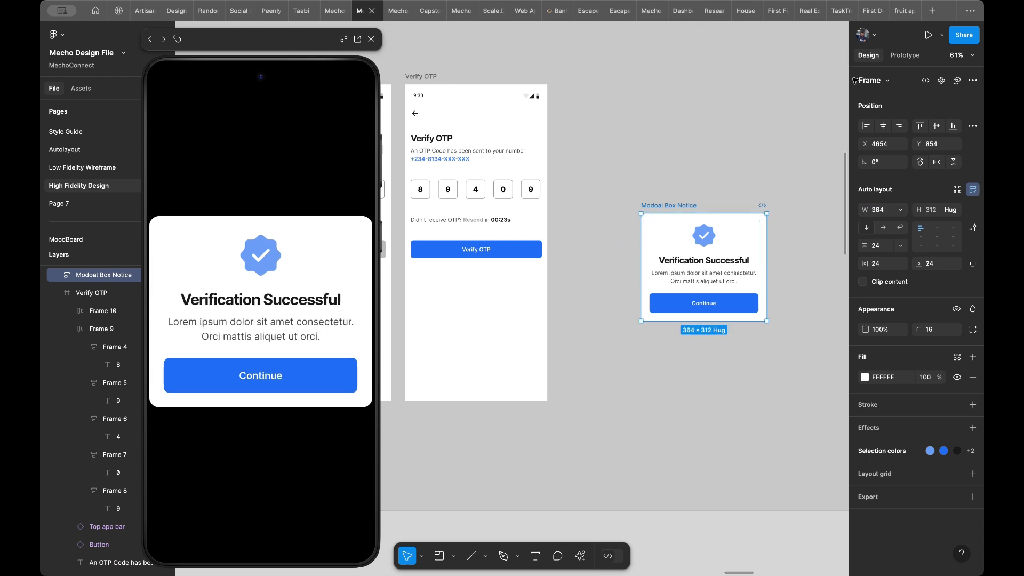
- Reopen the Verify OTP button's overlay interaction, choose the Centered position, and test the narrower modal in the preview
click(899, 61)
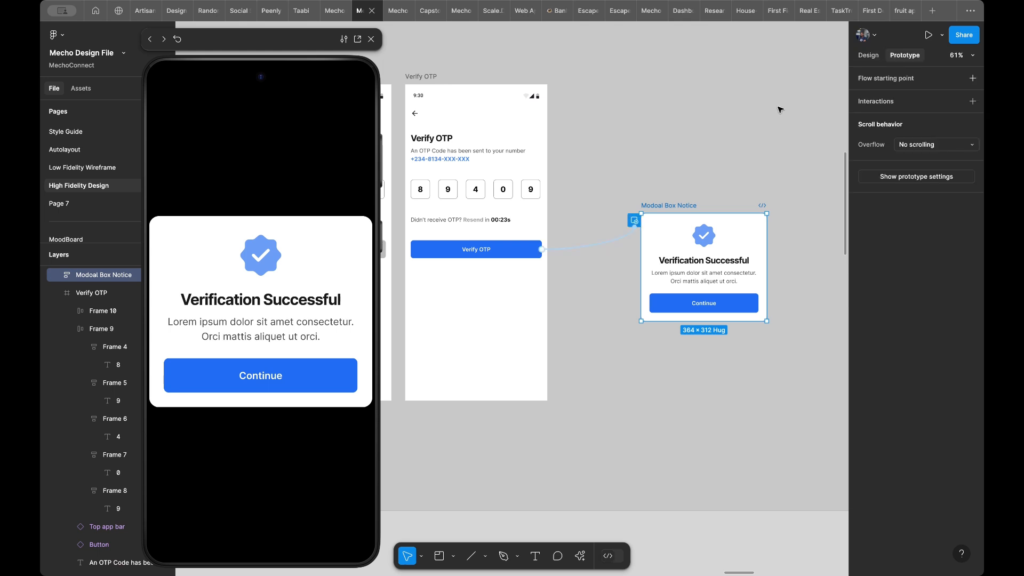
click(599, 245)
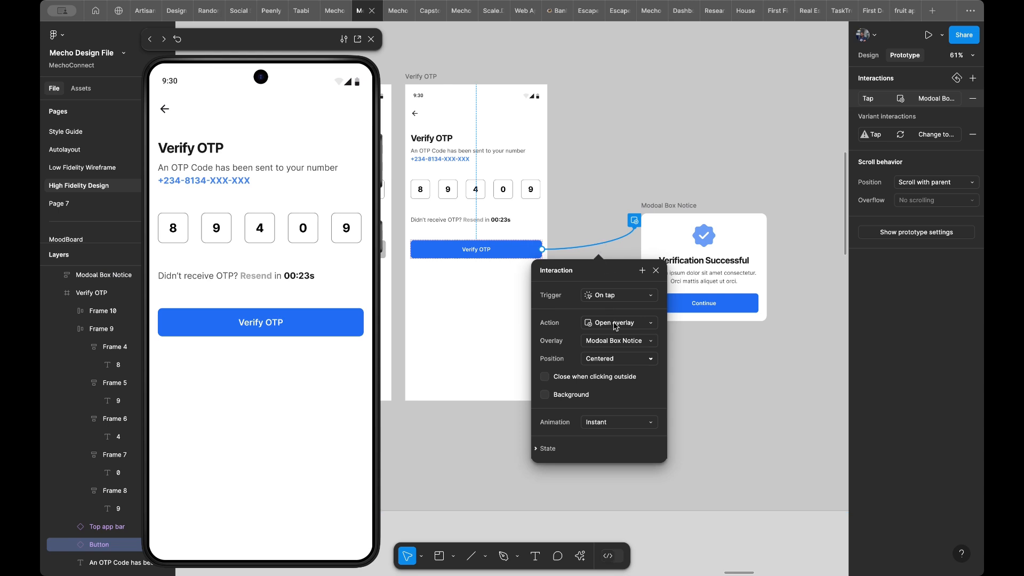
click(597, 345)
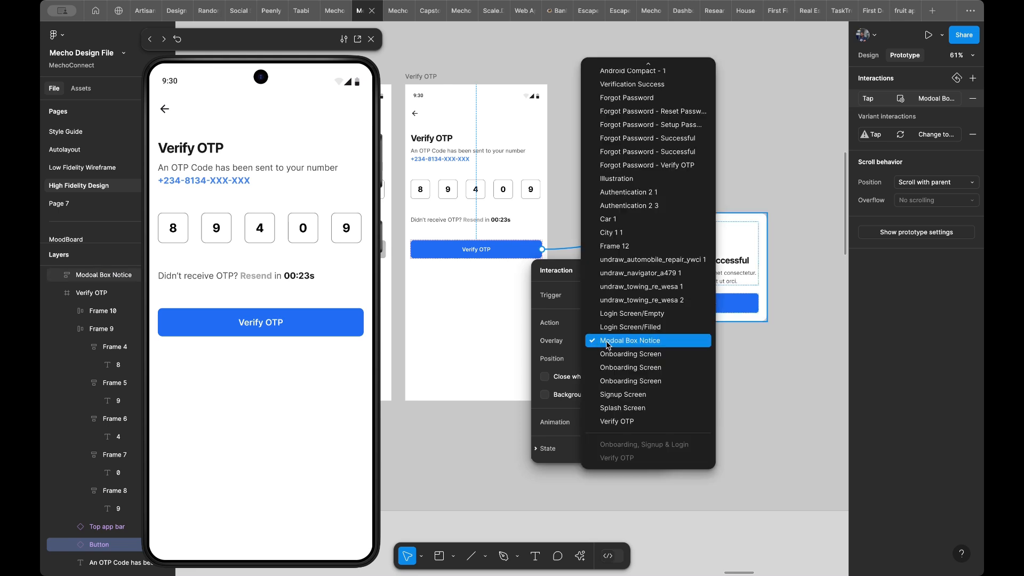
click(564, 344)
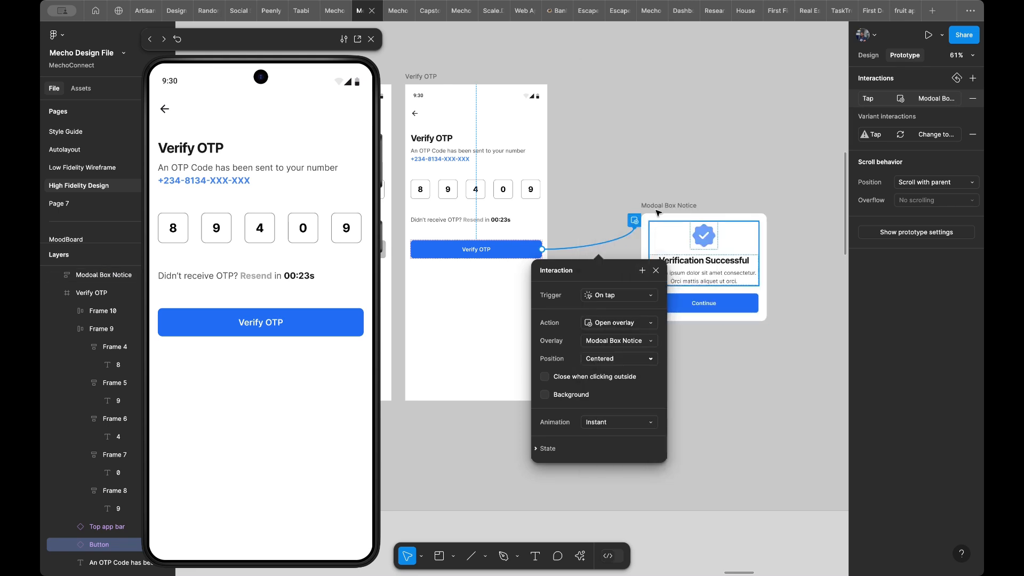
click(616, 363)
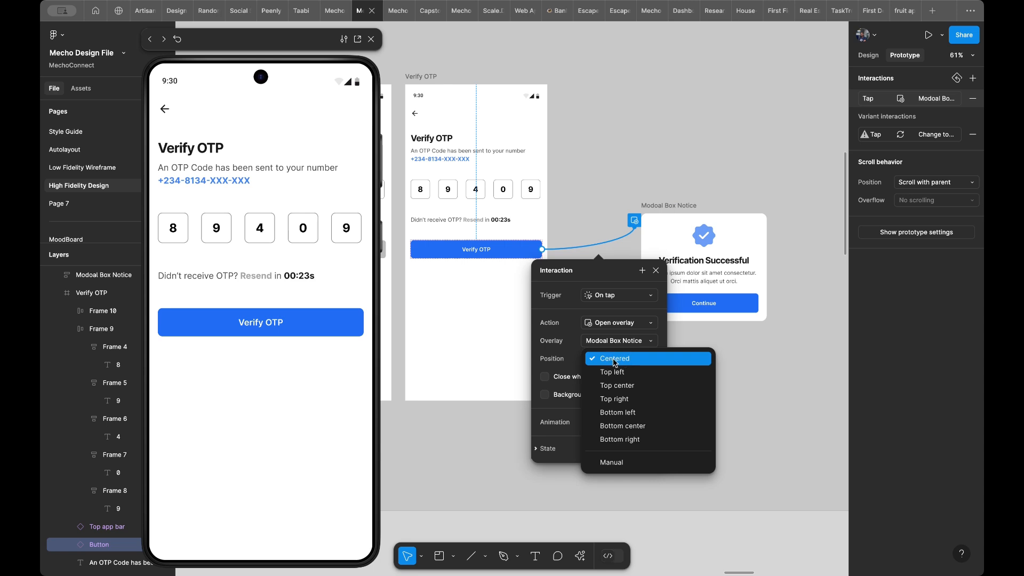
click(613, 362)
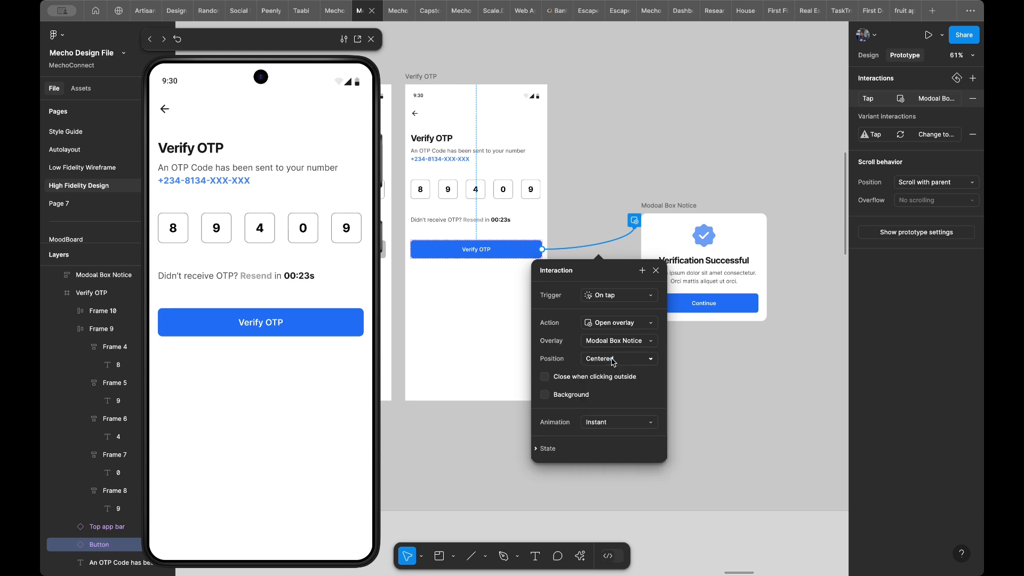
click(241, 315)
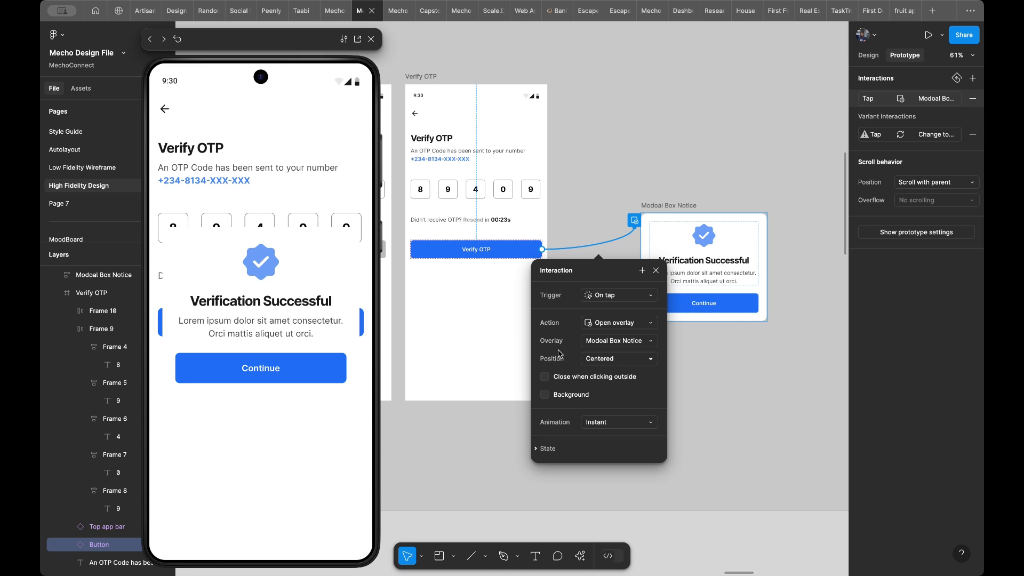
- Try the Top left and Bottom center positions for the success modal overlay
click(604, 359)
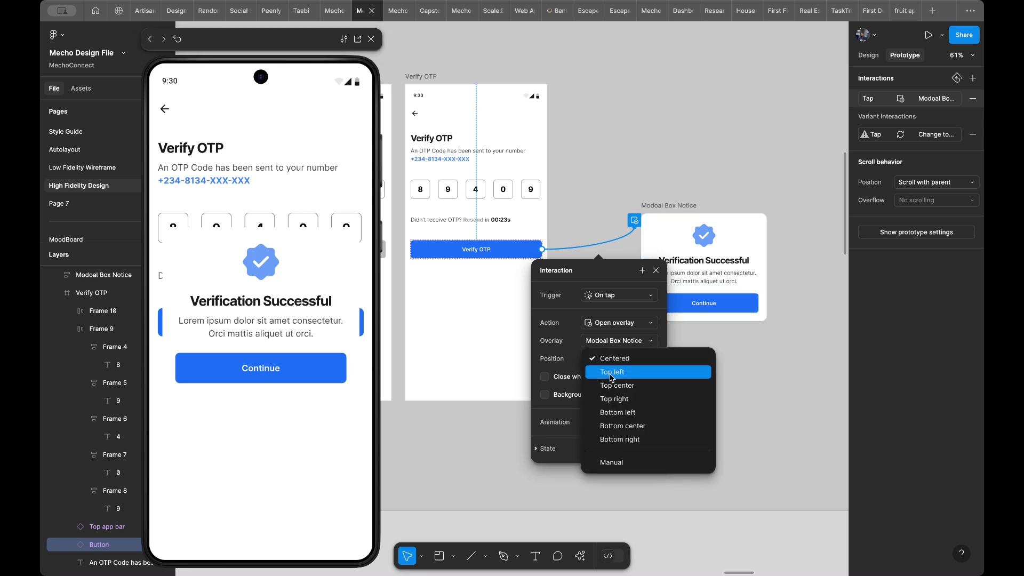
click(611, 375)
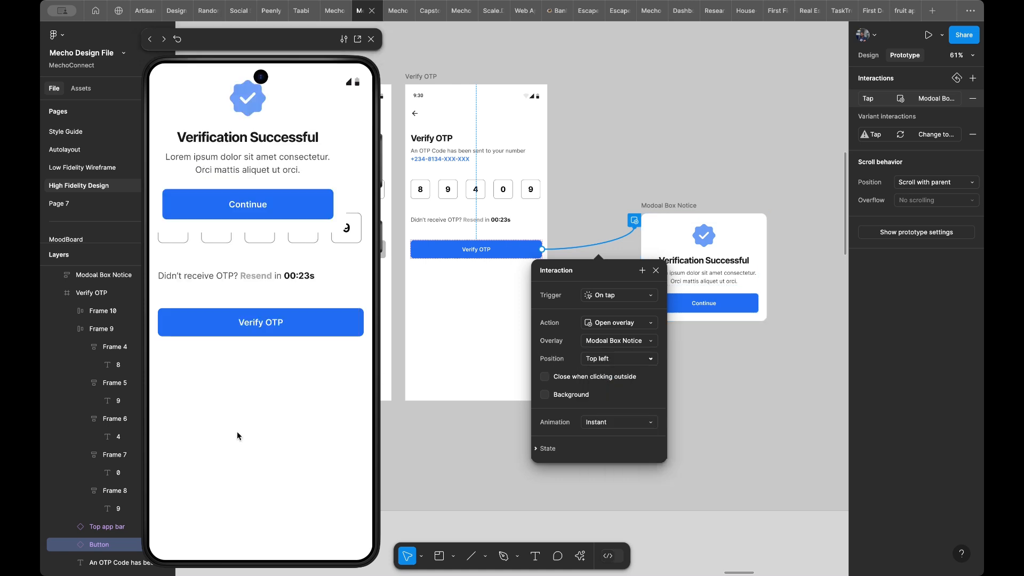
click(613, 360)
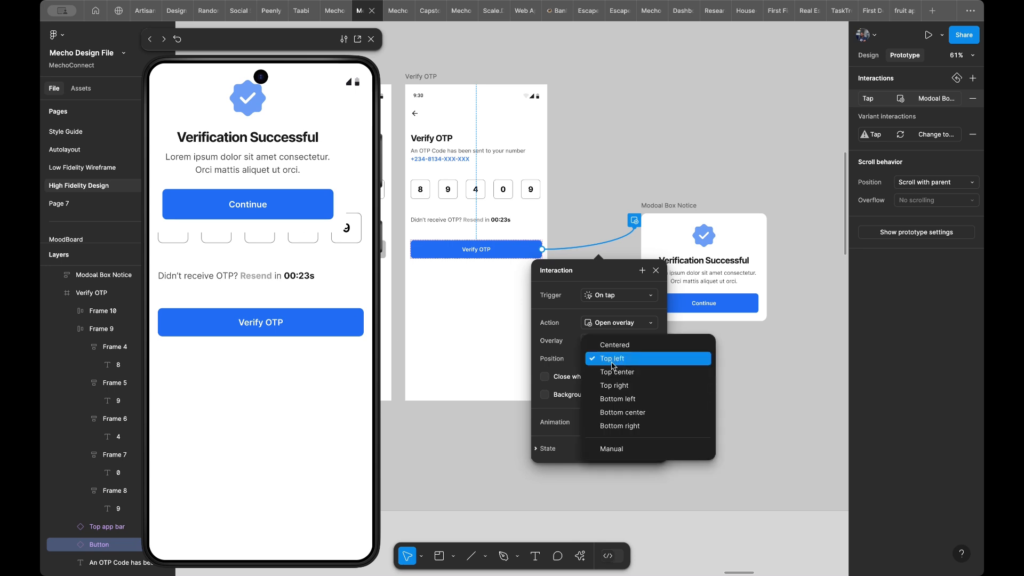
click(618, 413)
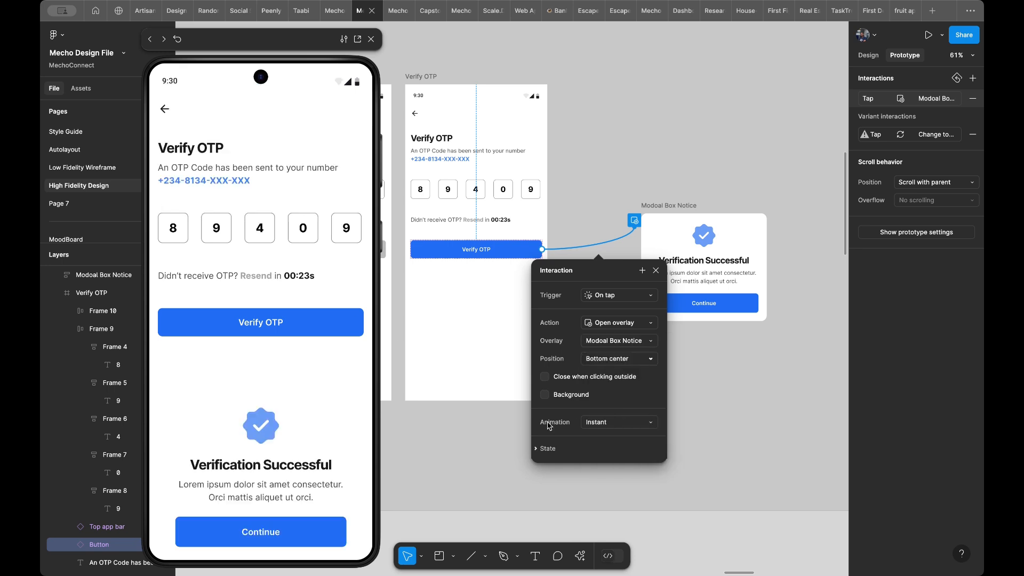
- Try a Manual overlay position with the modal moved up over the code boxes, and restore the Centered position
click(616, 359)
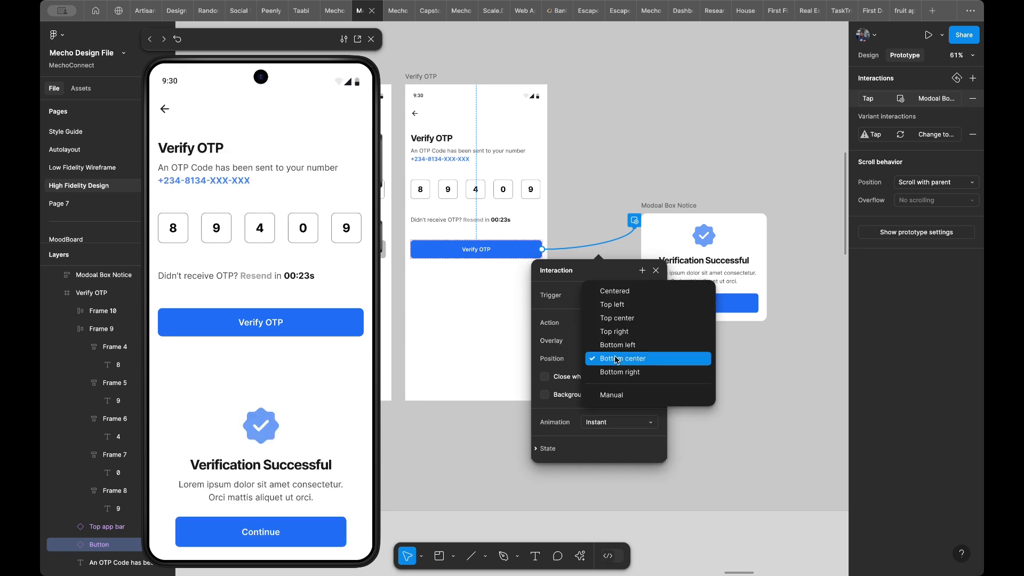
click(619, 395)
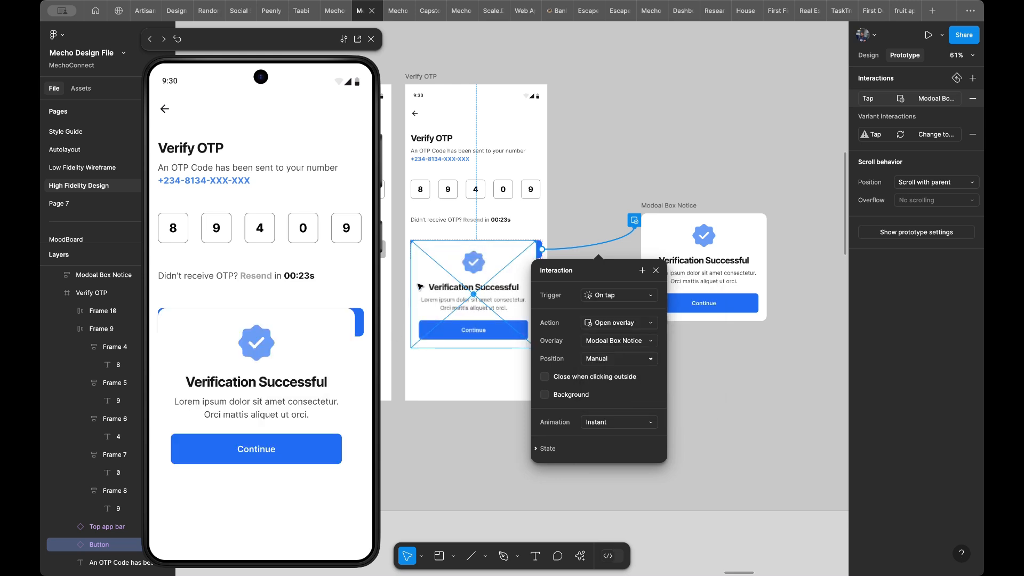
drag(462, 276, 459, 203)
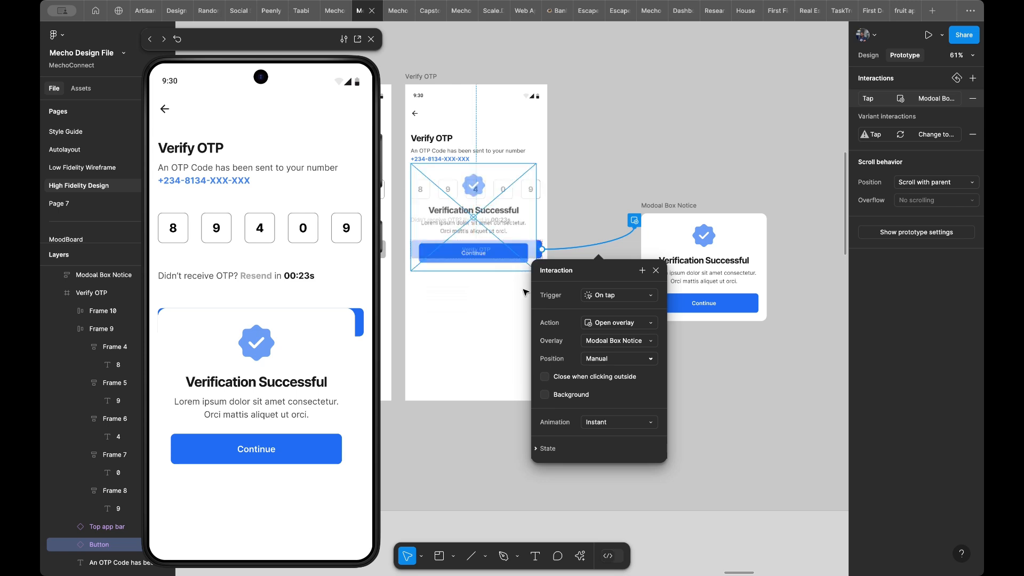
click(620, 358)
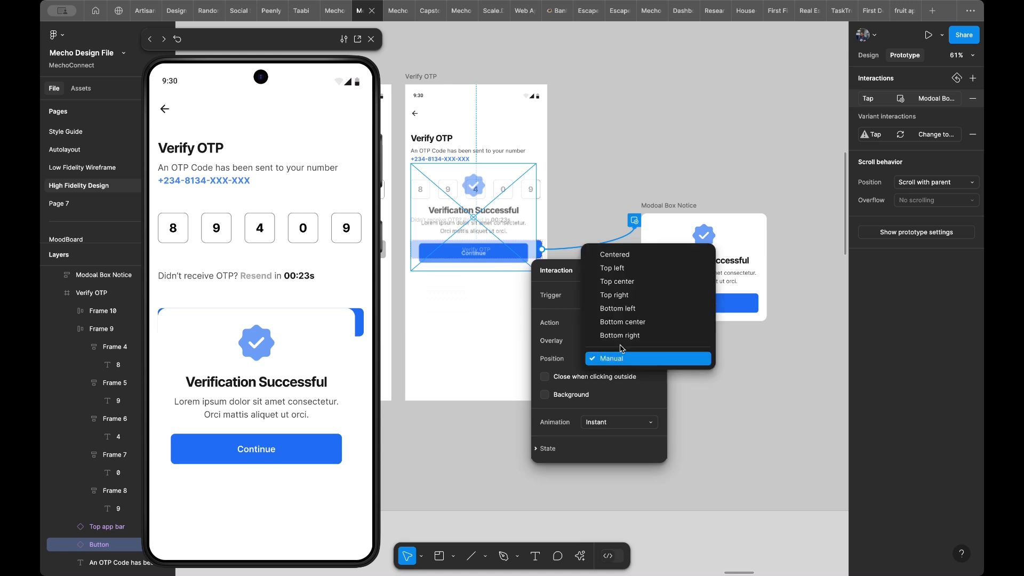
click(625, 260)
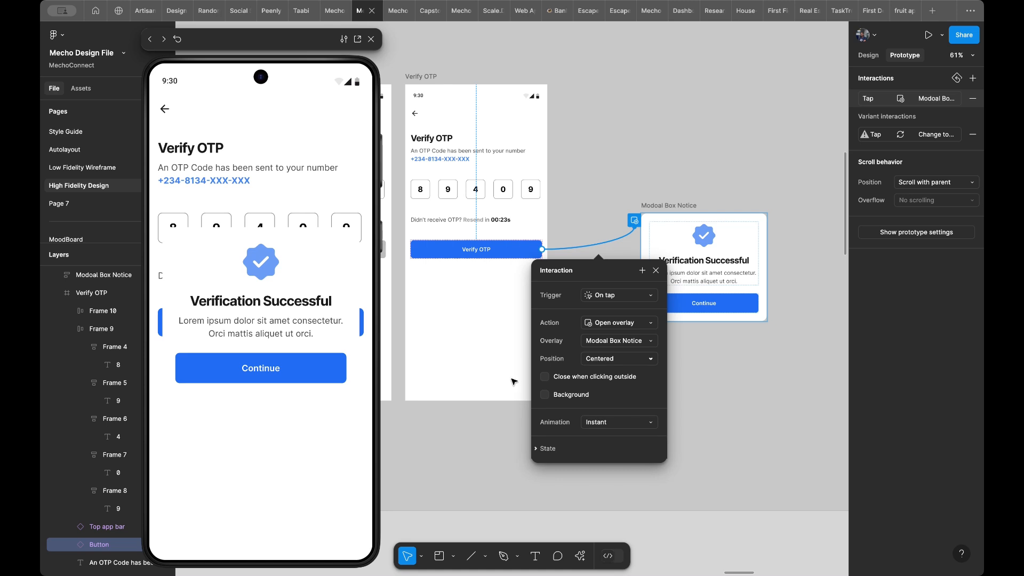
- Try closing the overlay when clicking outside in the preview, and switch that option off again
click(545, 378)
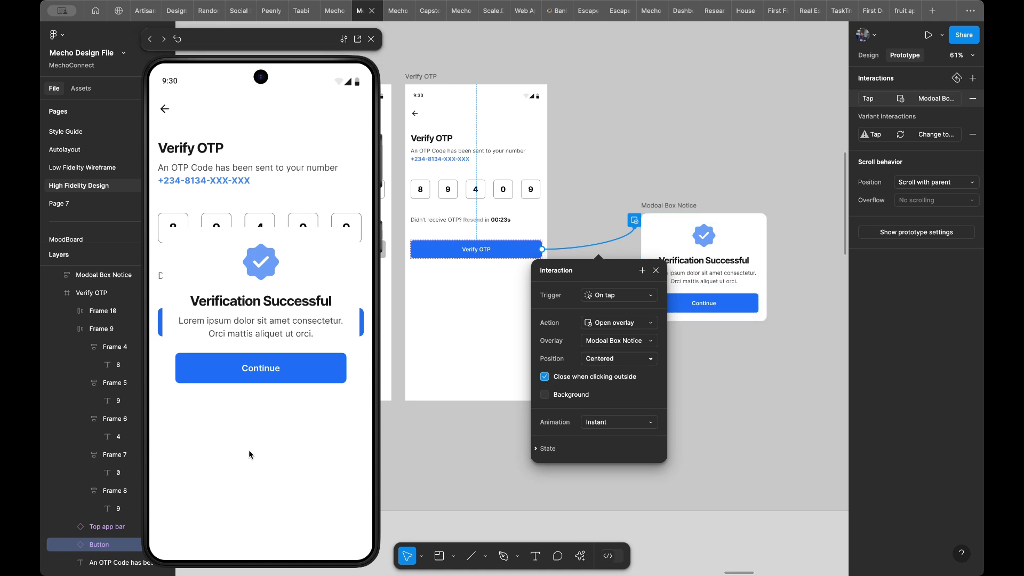
click(262, 479)
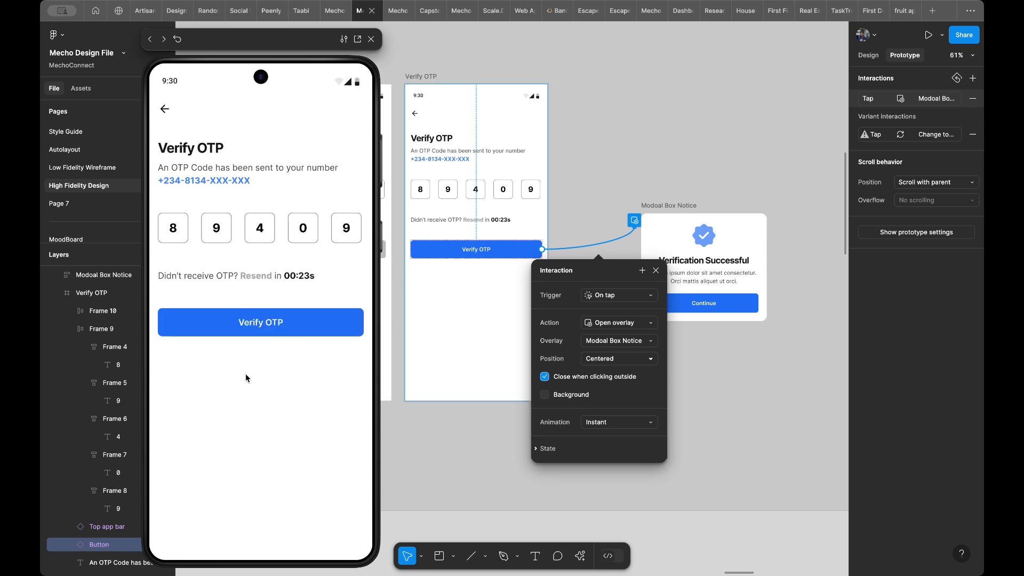
click(546, 377)
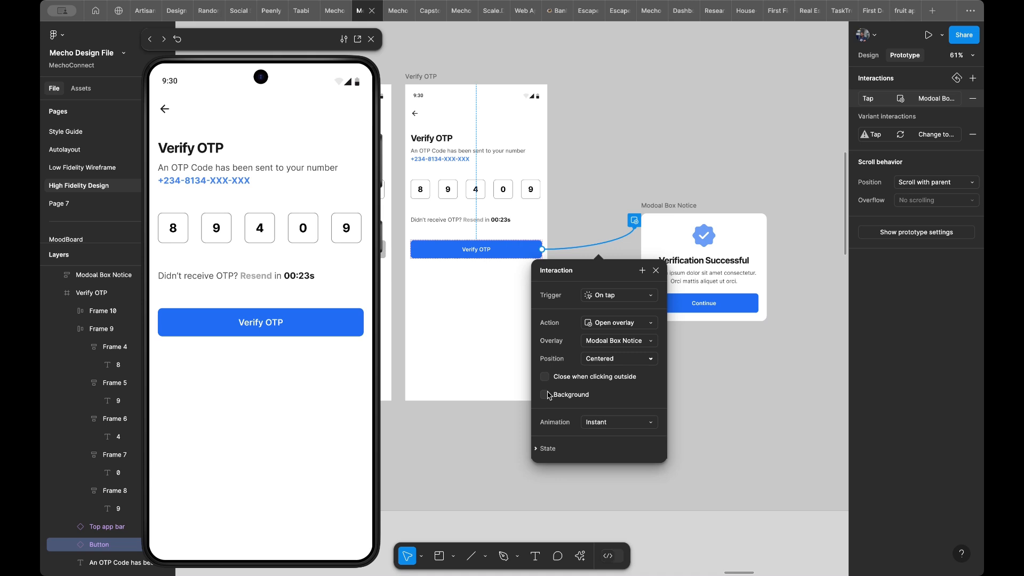
- Enable a black background behind the overlay, test it in the preview, and set its opacity to 40%
click(549, 401)
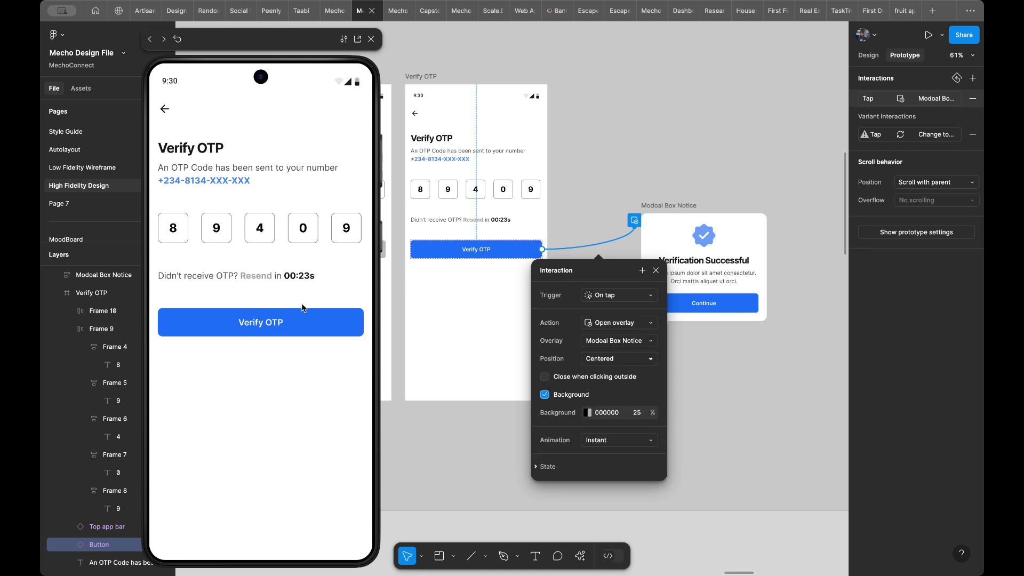
click(288, 323)
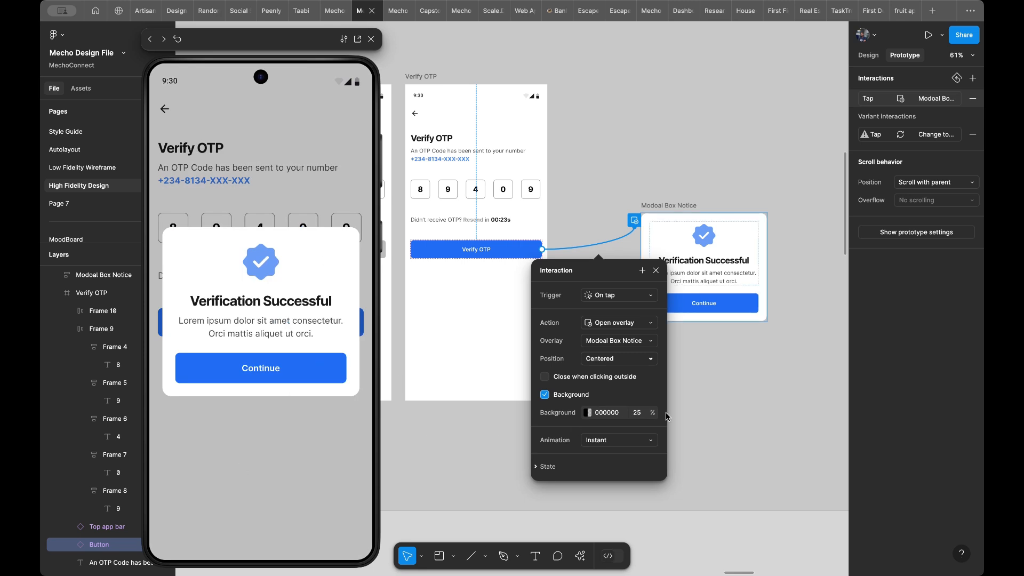
click(638, 413)
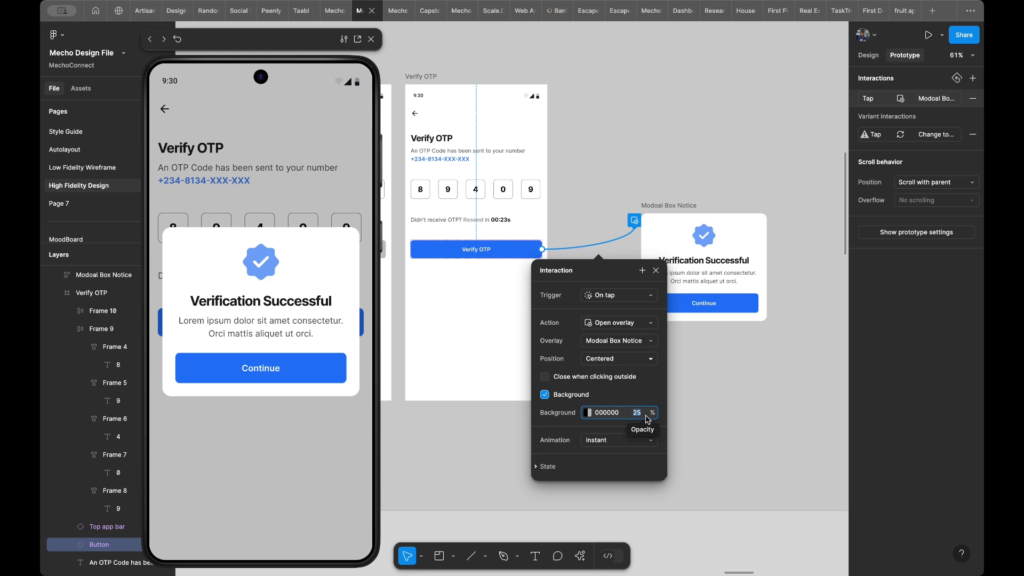
text(40)
key(Return)
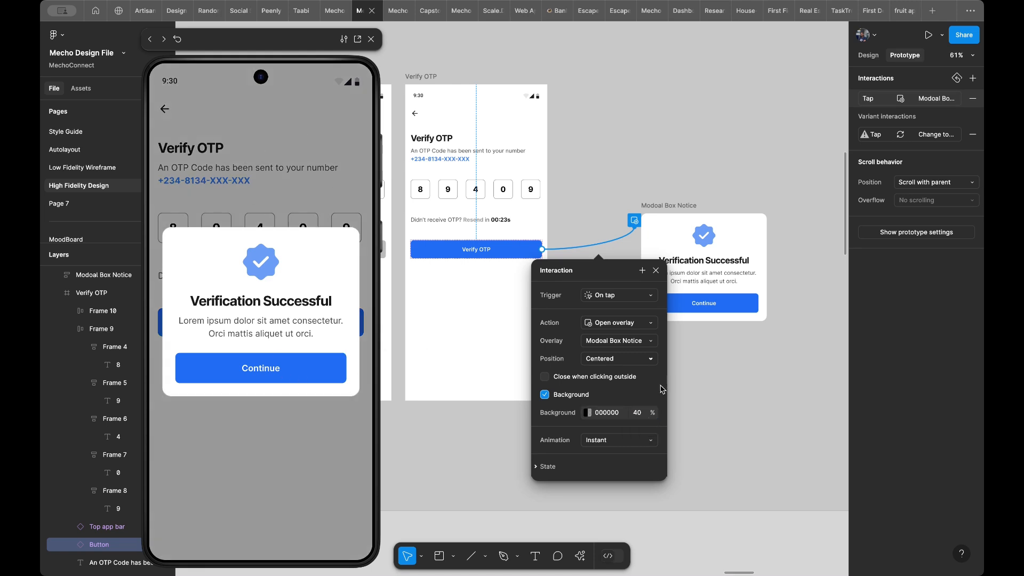
- Try 80% opacity for the overlay's black background, and settle on 65%
click(636, 416)
text(8)
key(Return)
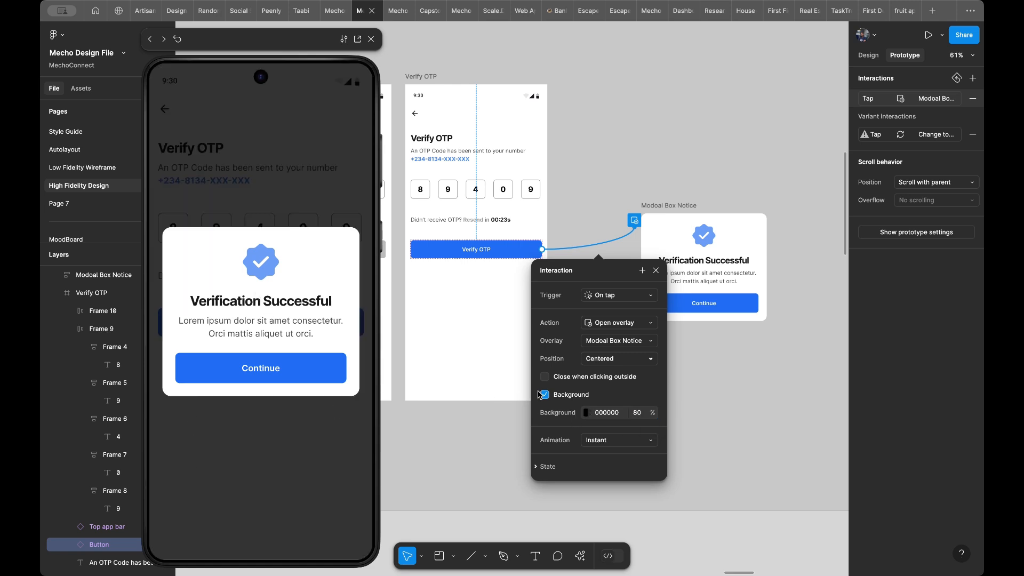
click(640, 414)
text(65)
key(Return)
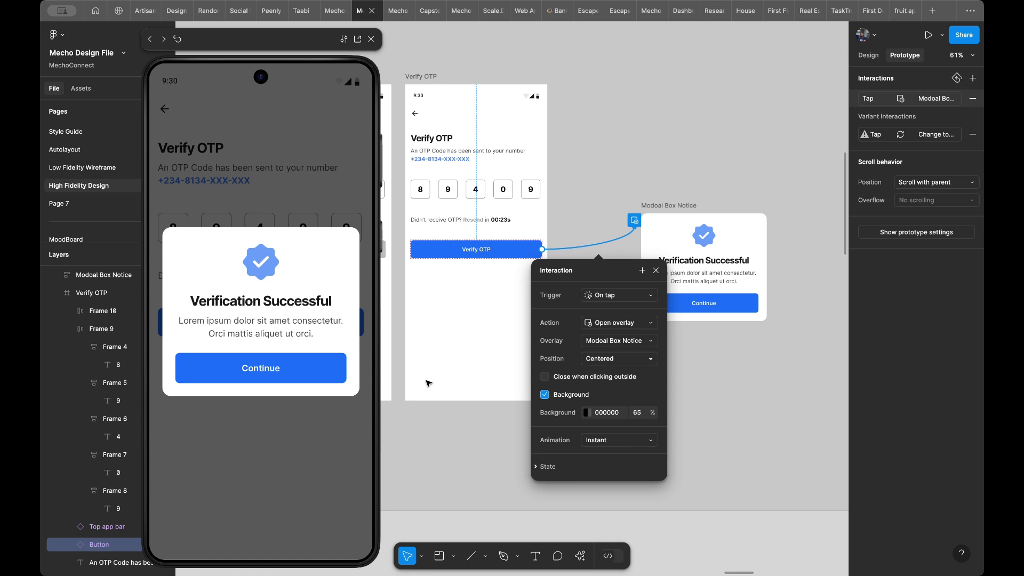
- Set the success modal overlay's animation to Dissolve and test it from the Verify OTP button in the preview
click(613, 445)
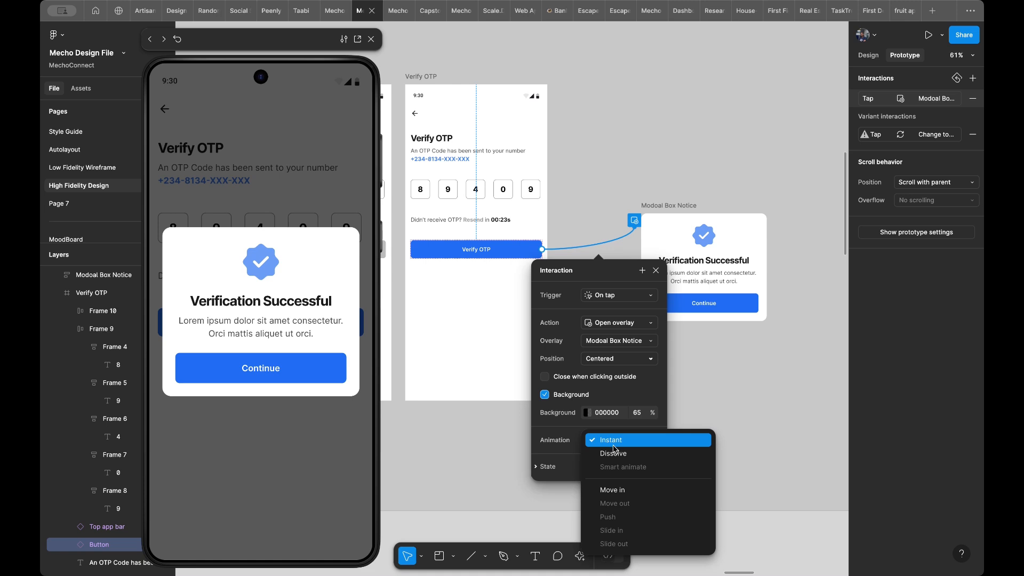
click(614, 452)
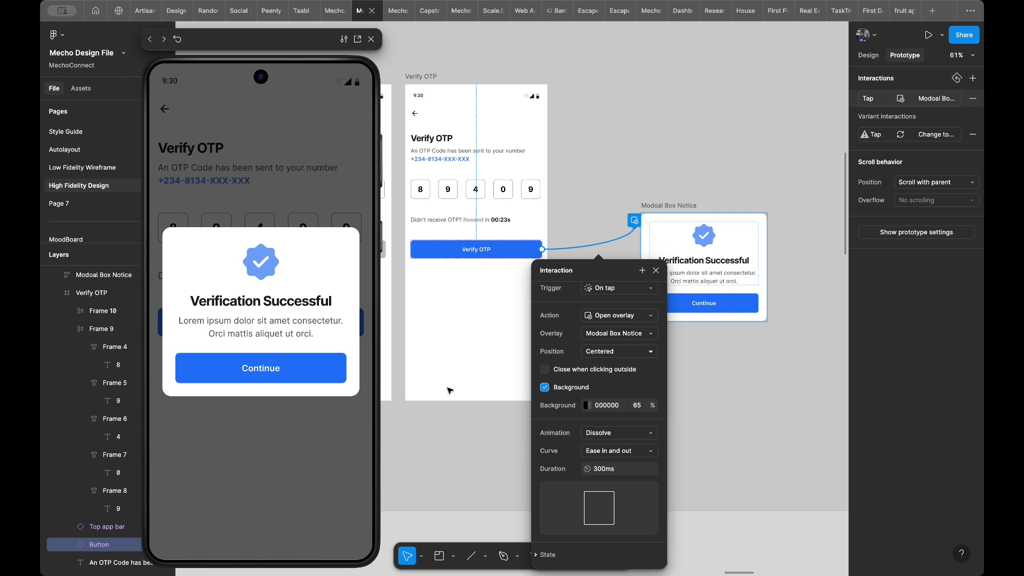
key(r)
click(290, 449)
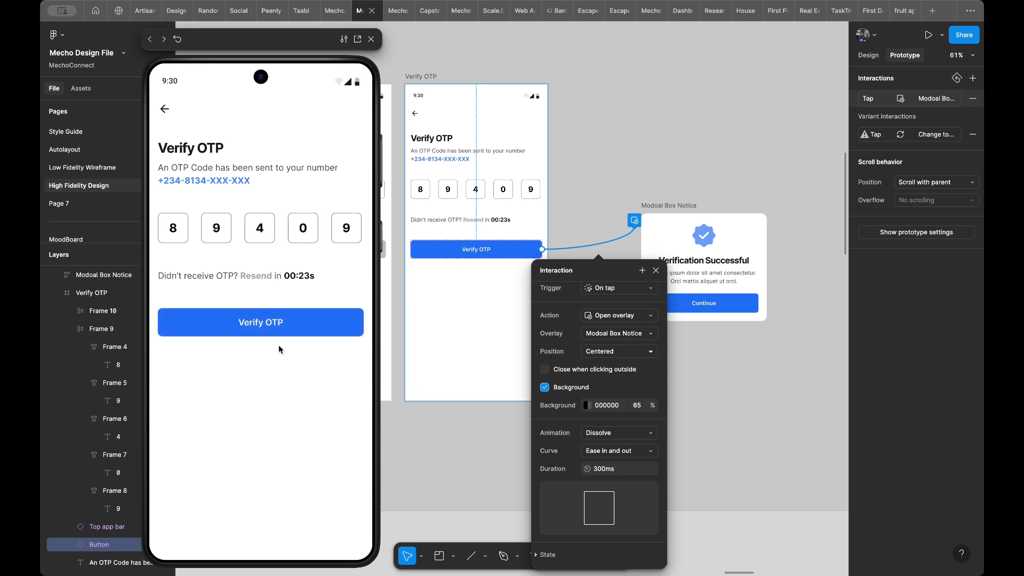
click(265, 329)
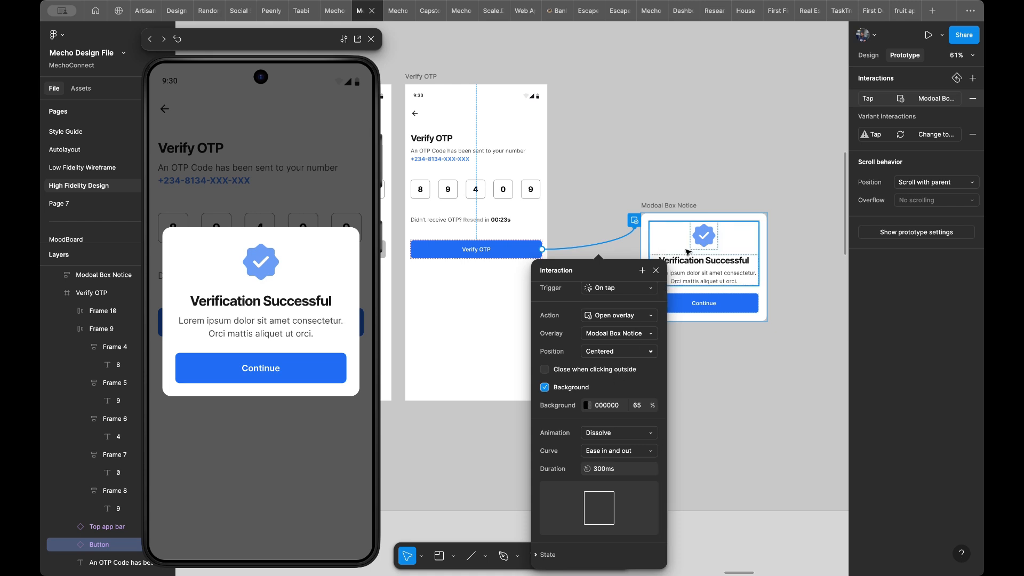
- Connect the success modal's Continue button to the Home Screen frame with an on-tap Navigate to interaction
scroll(617, 377, down, 3)
scroll(618, 377, left, 3)
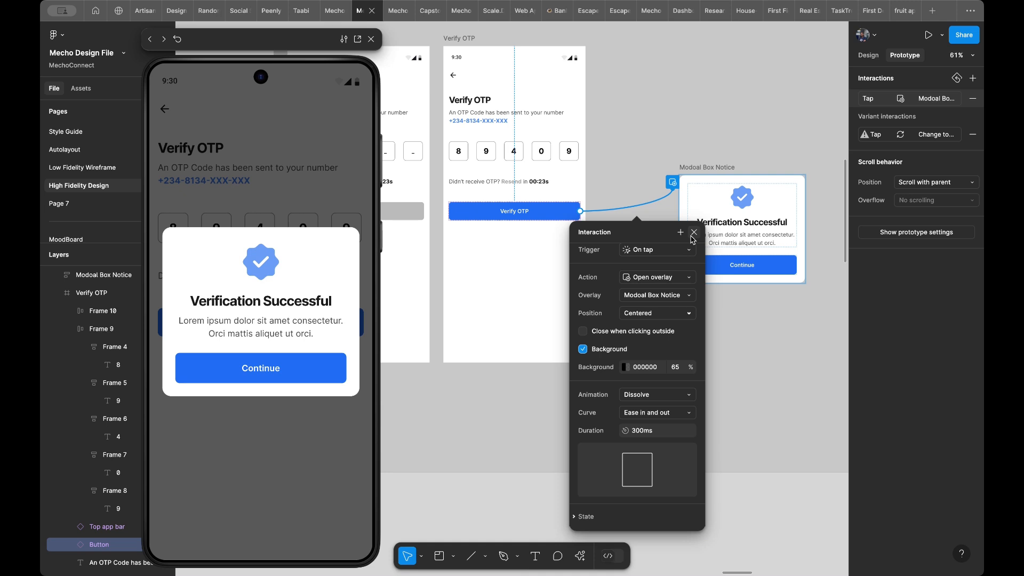
click(734, 264)
scroll(611, 325, down, 5)
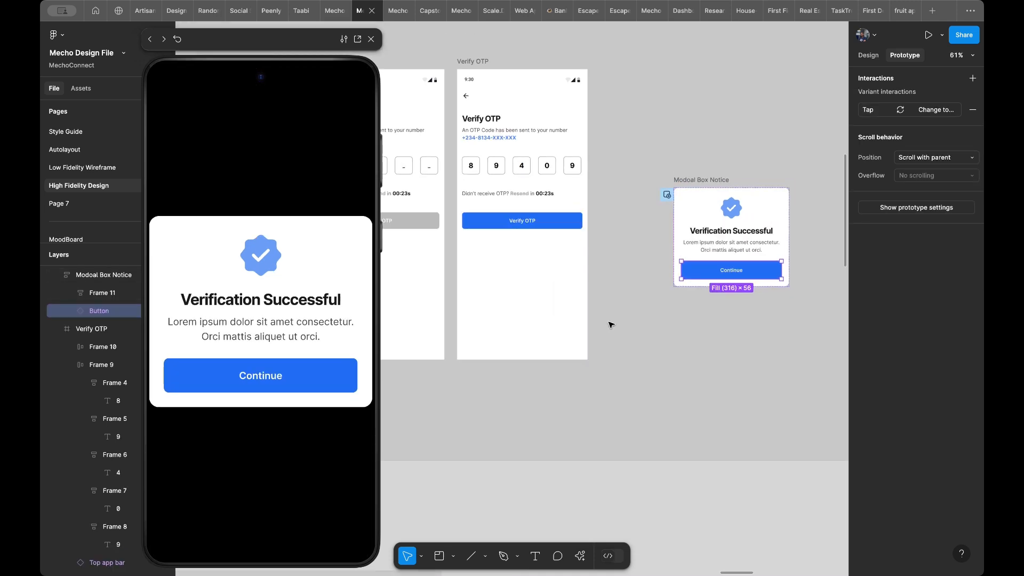
scroll(610, 321, down, 2)
scroll(610, 322, down, 10)
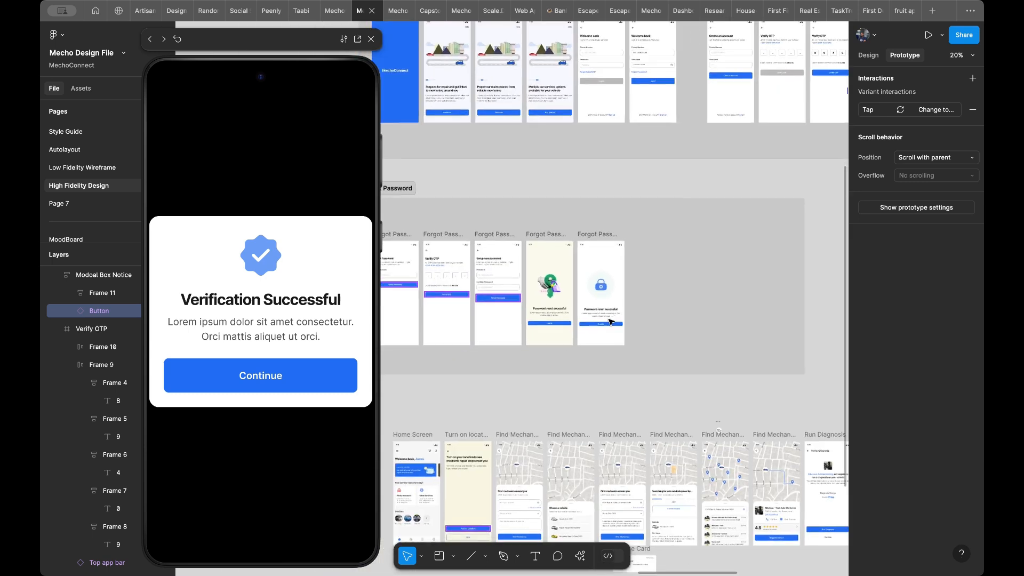
scroll(611, 322, up, 5)
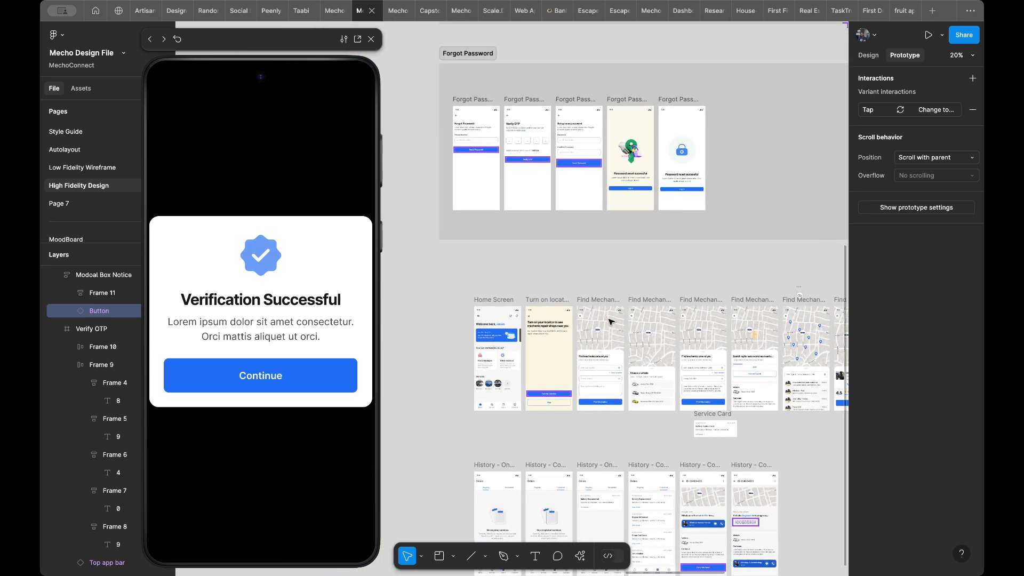
scroll(611, 322, up, 1)
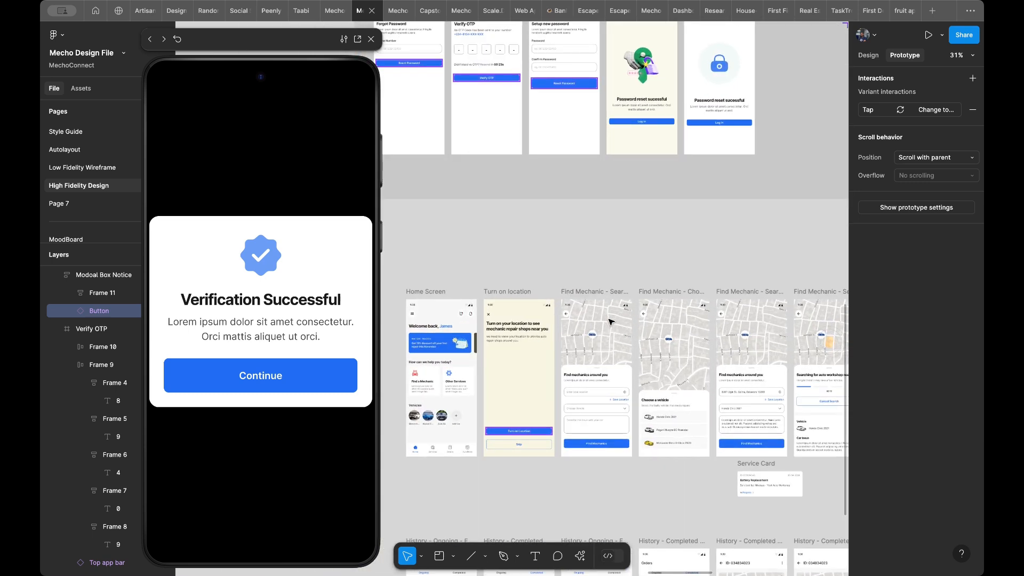
scroll(610, 322, down, 5)
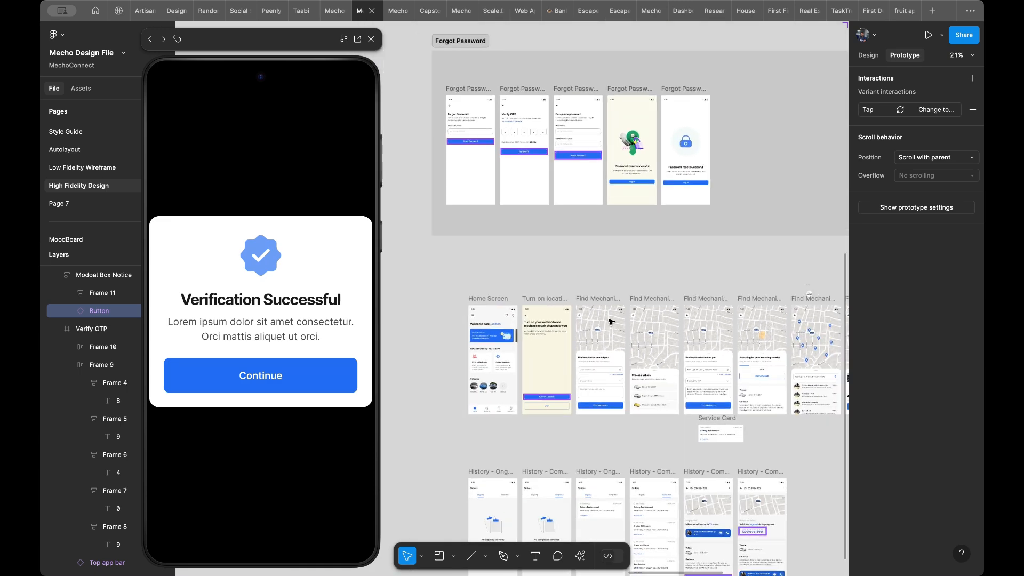
scroll(611, 322, down, 2)
scroll(611, 322, up, 3)
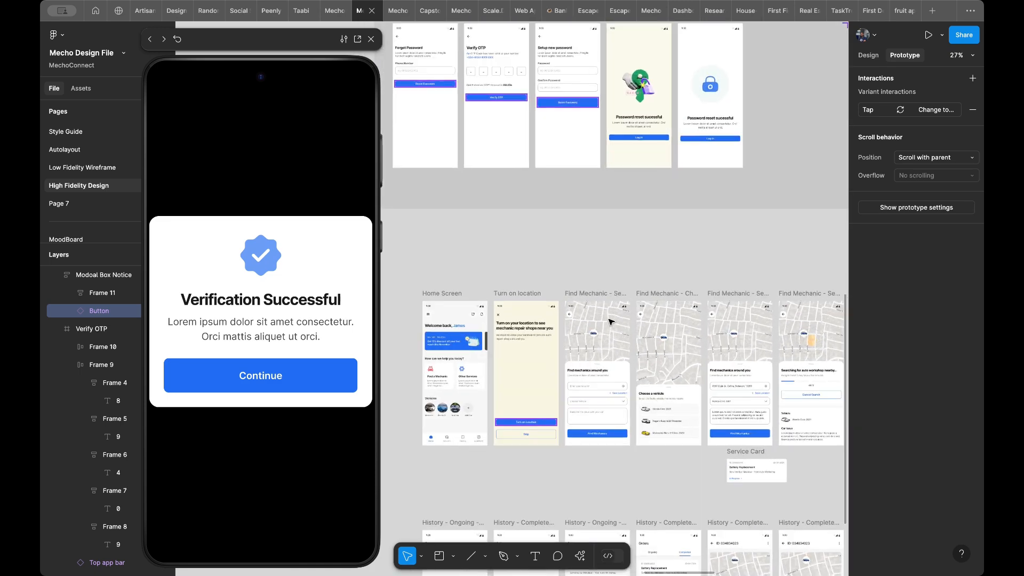
scroll(695, 182, down, 6)
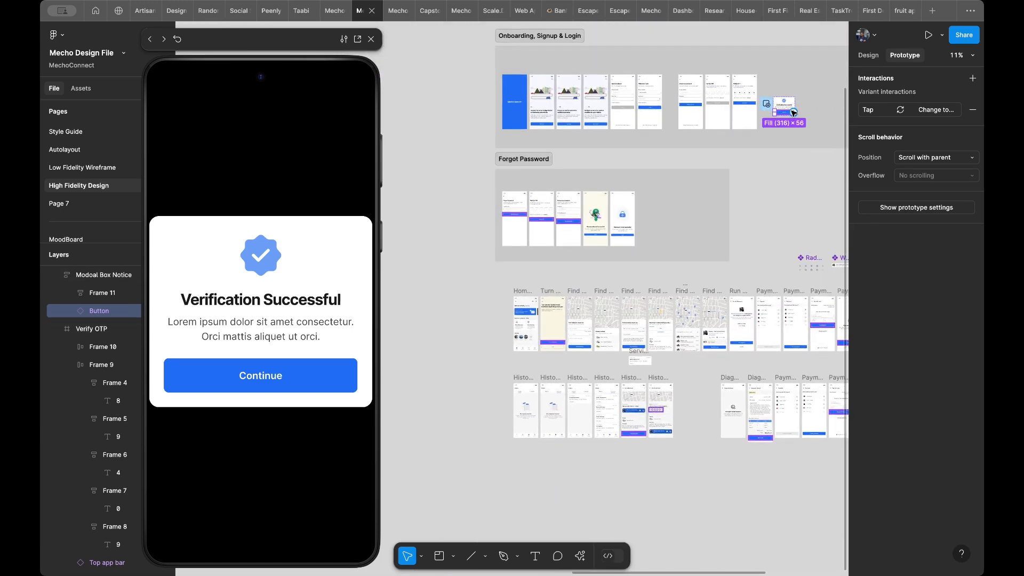
drag(795, 113, 699, 213)
drag(595, 286, 527, 300)
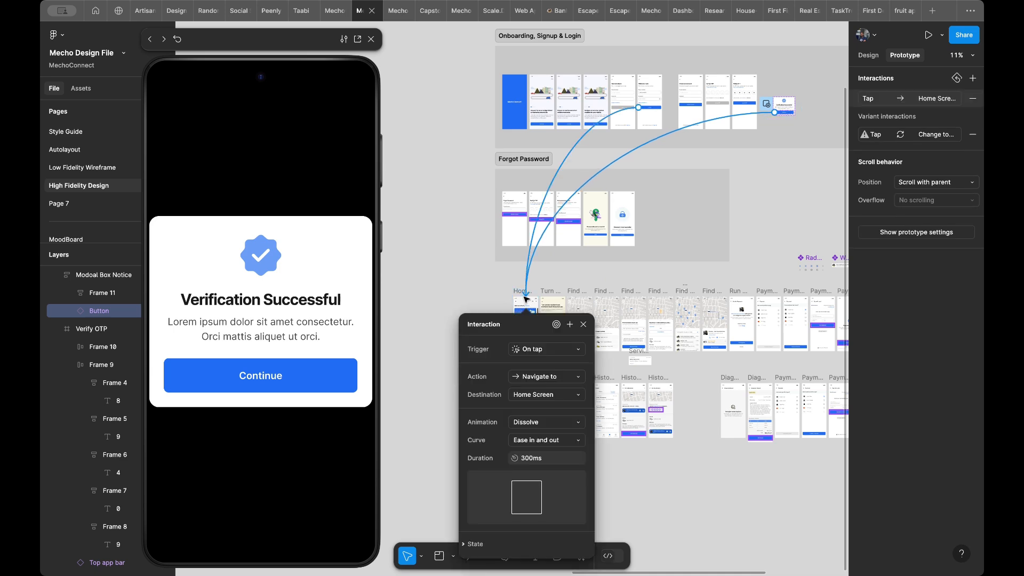
- Keep Home Screen as the Continue button's destination and remove the button's Change to variant interaction
scroll(737, 137, up, 10)
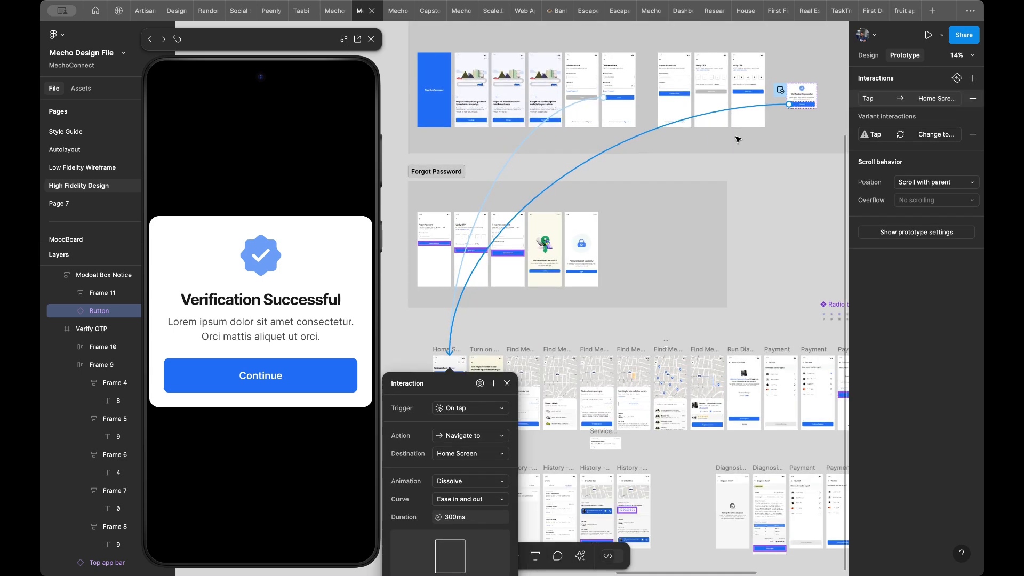
scroll(737, 137, left, 3)
scroll(736, 137, up, 2)
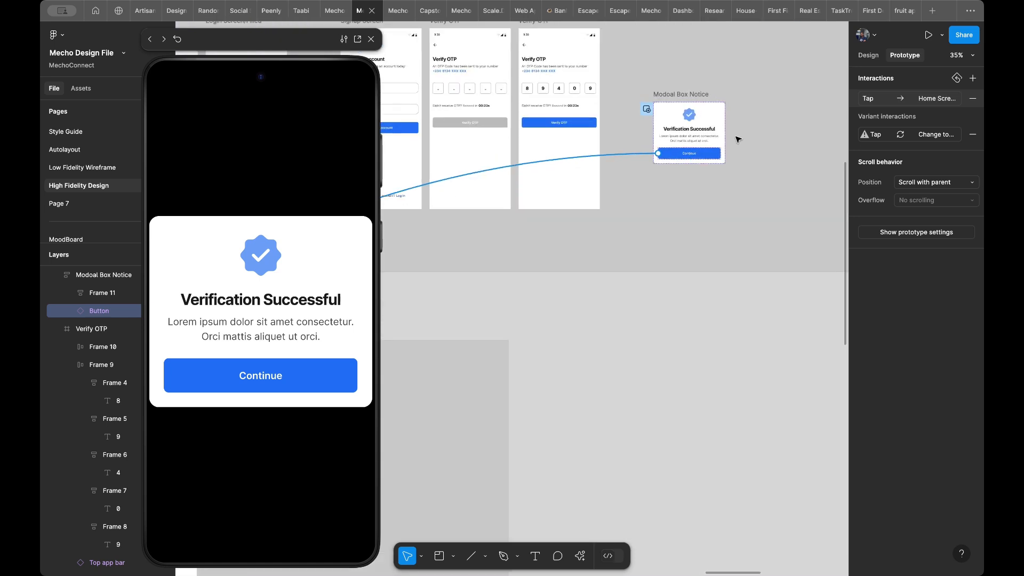
click(917, 97)
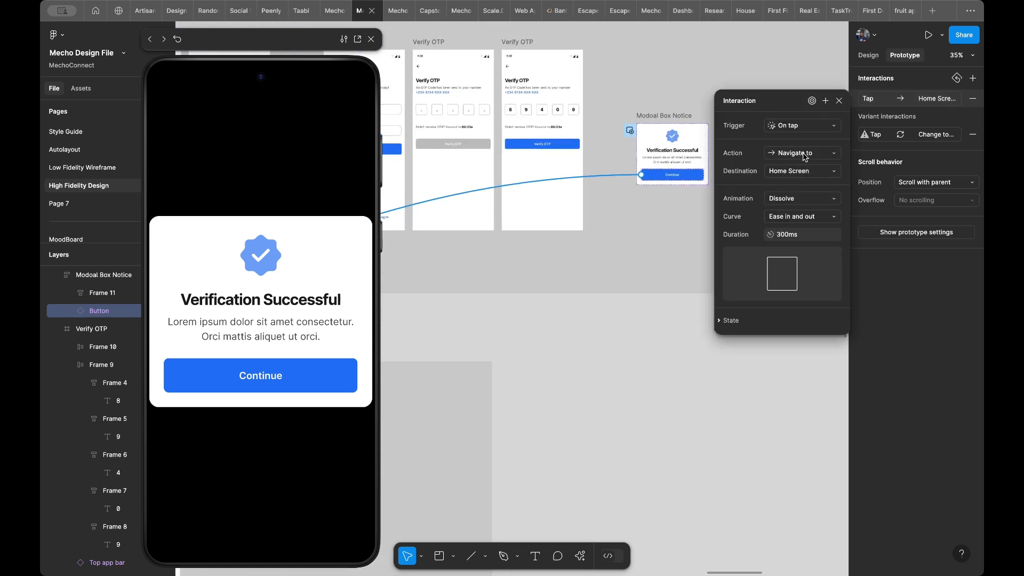
click(802, 172)
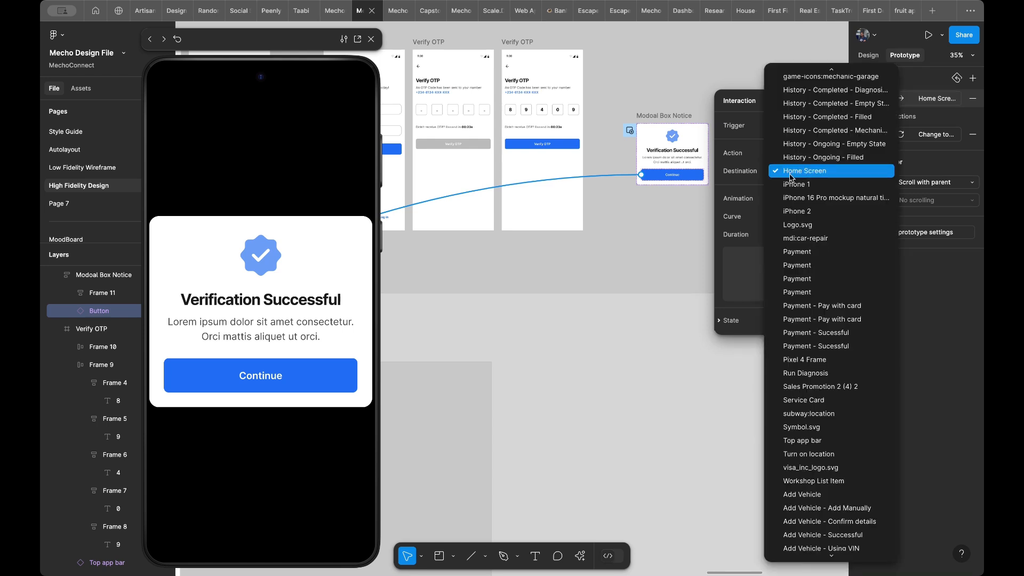
click(801, 171)
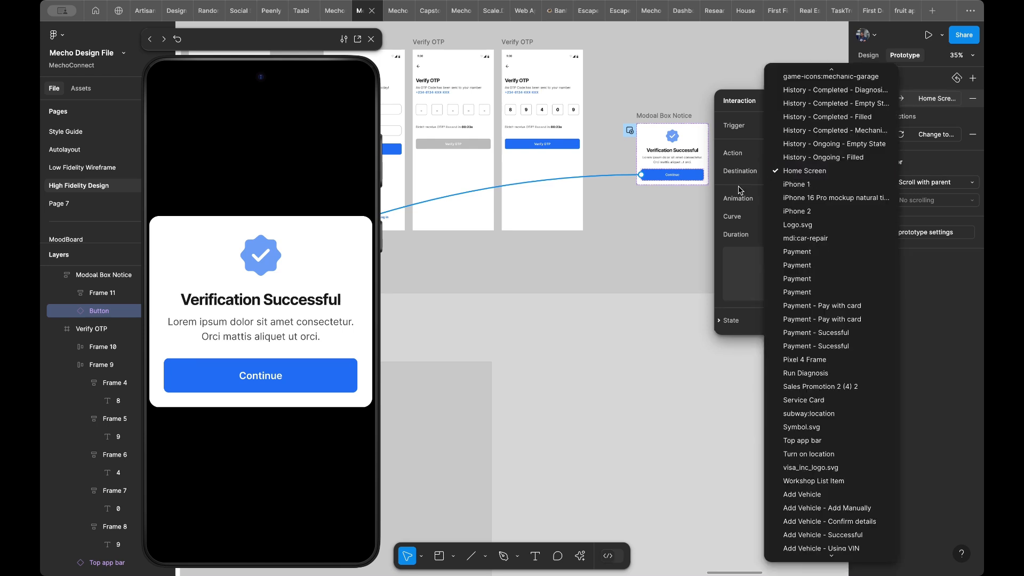
click(973, 135)
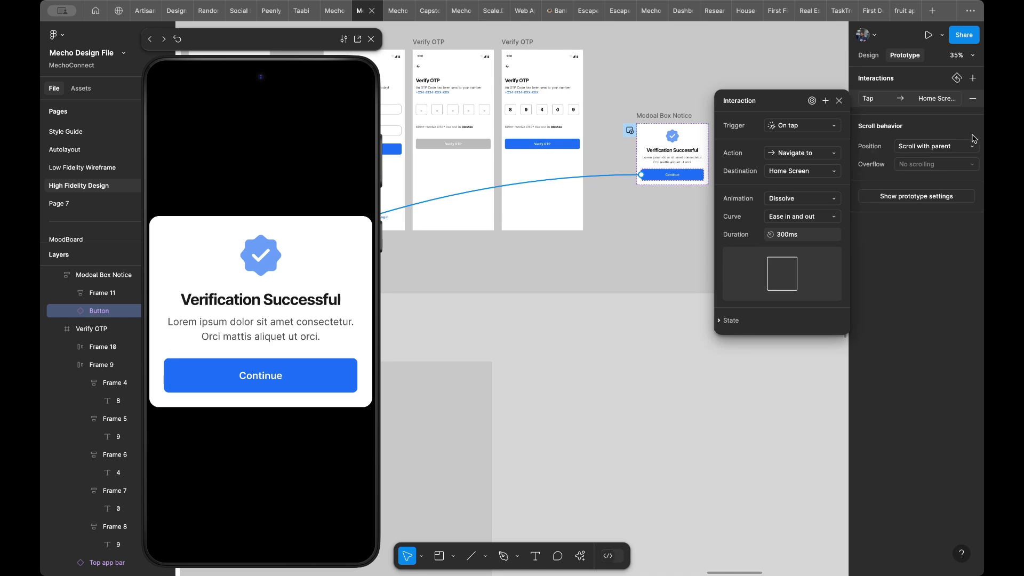
- Test the flow in the preview from the filled Verify OTP screen through the modal's Continue button
click(638, 219)
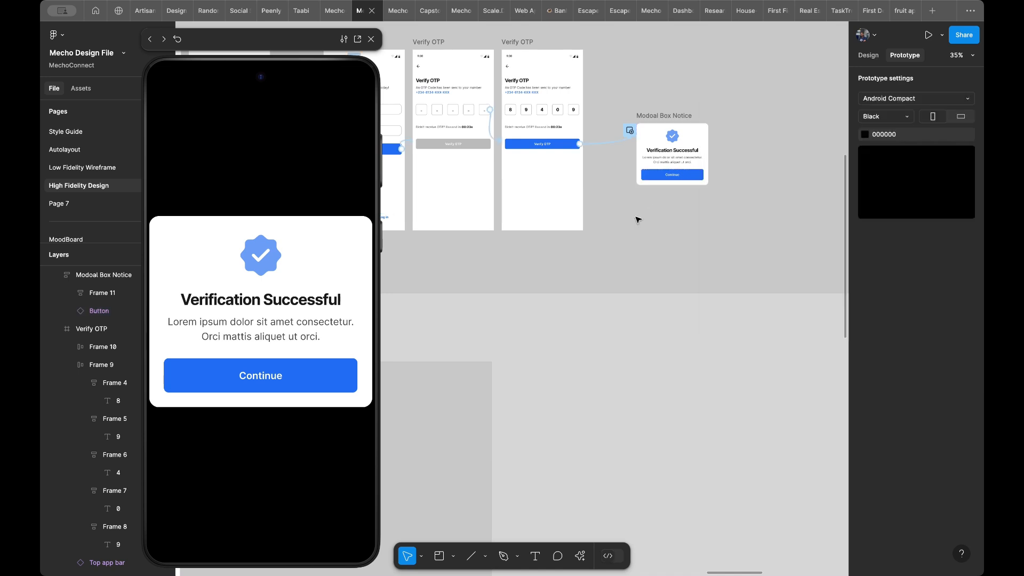
click(526, 221)
click(243, 331)
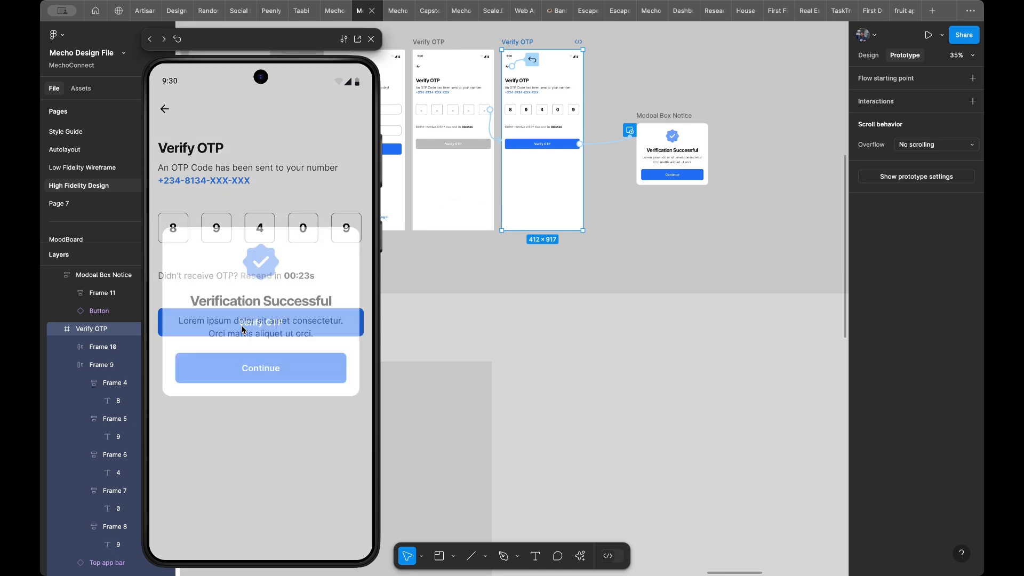
click(254, 376)
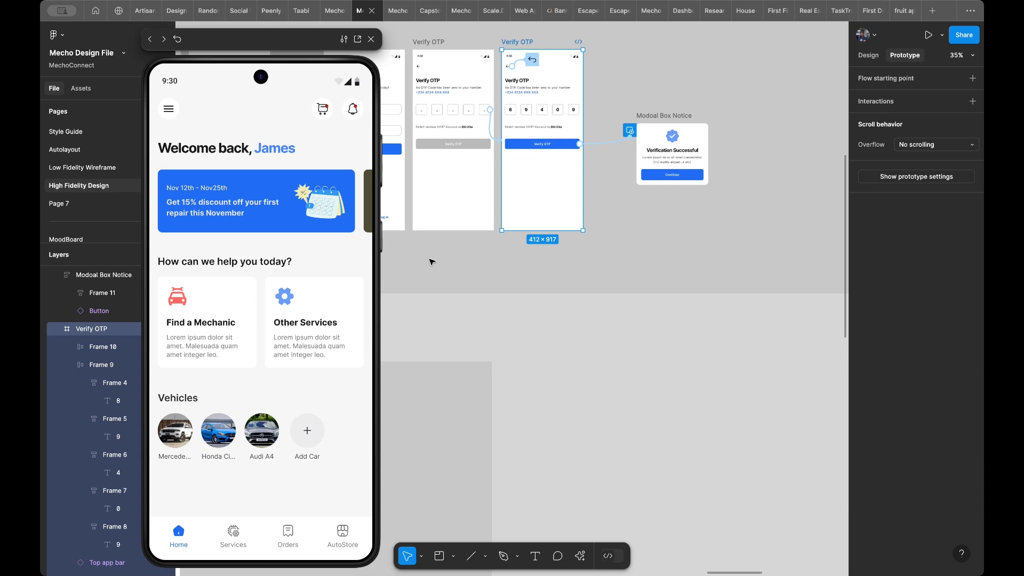
- Select the Forgot Password? links on both the Login Screen/Empty and Login Screen/Filled frames
scroll(496, 235, left, 5)
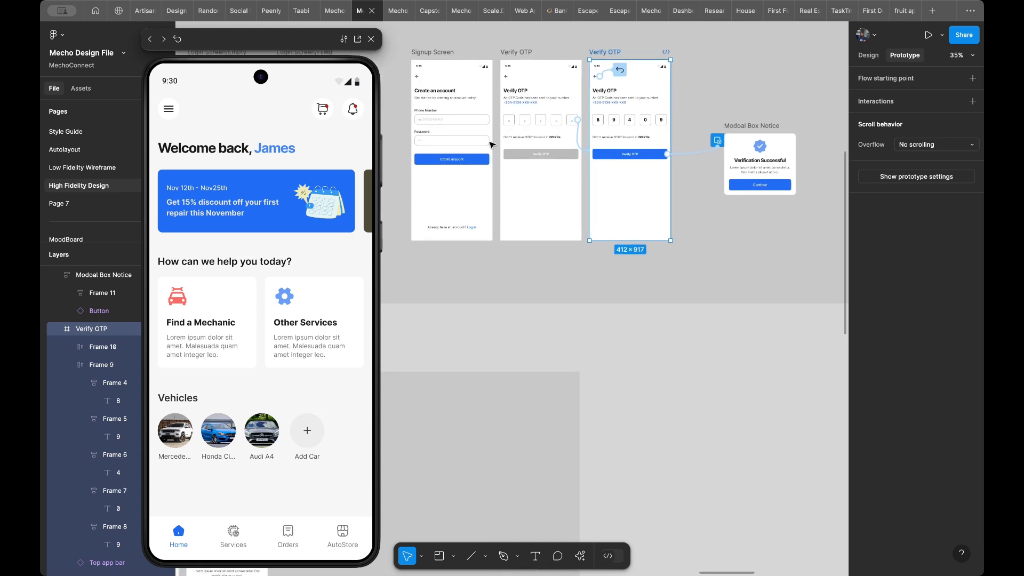
scroll(492, 144, left, 5)
scroll(492, 144, left, 5)
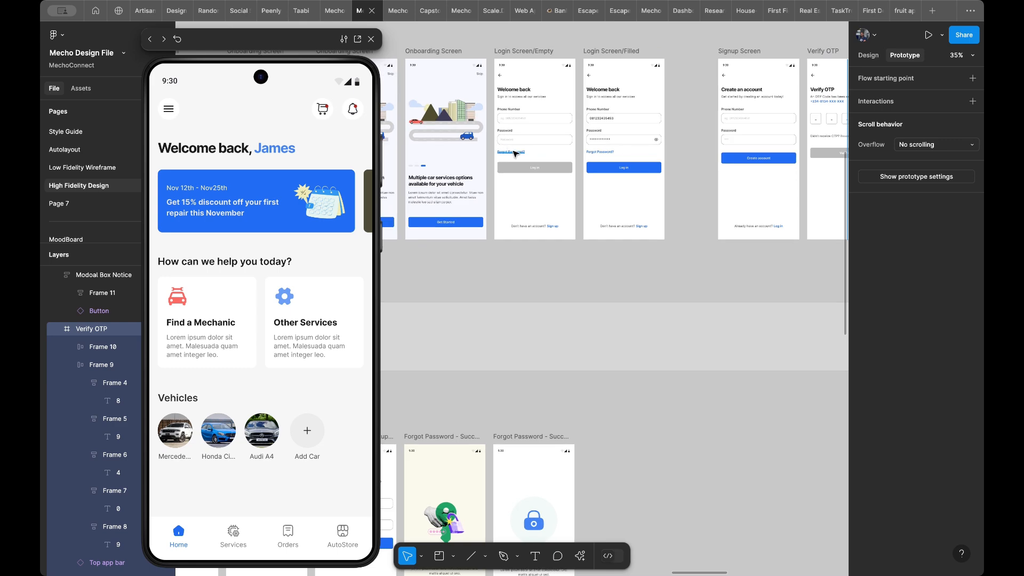
click(513, 152)
shift+click(594, 154)
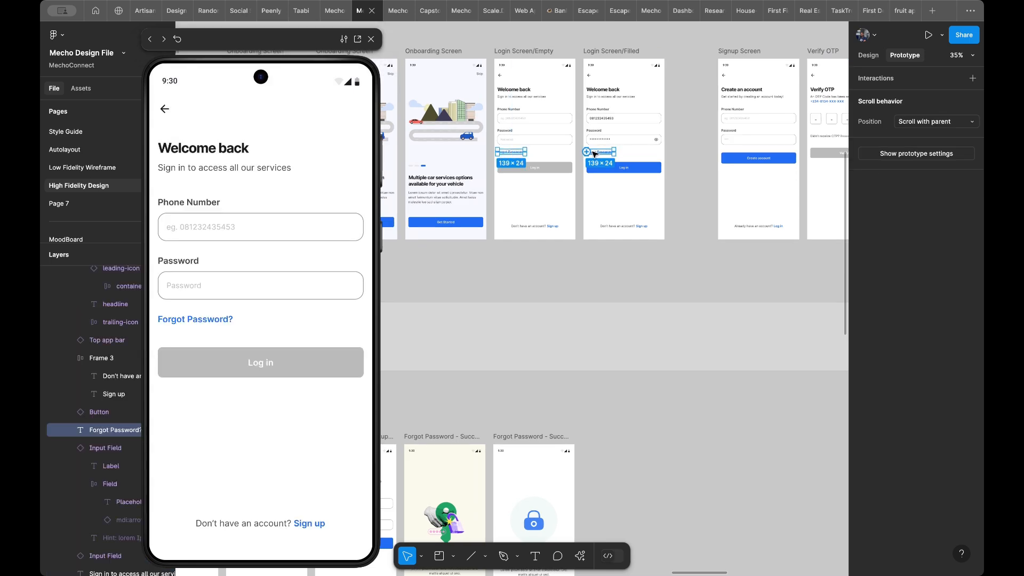
- Look over the frames in the Forgot Password section to identify the screen that starts the reset flow
scroll(595, 154, down, 5)
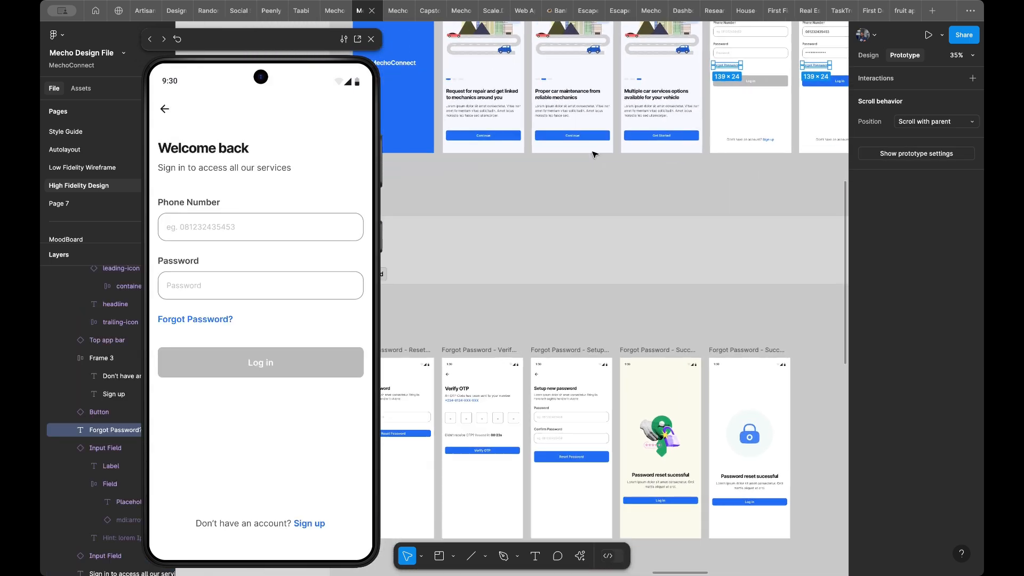
scroll(711, 97, up, 5)
scroll(711, 97, down, 3)
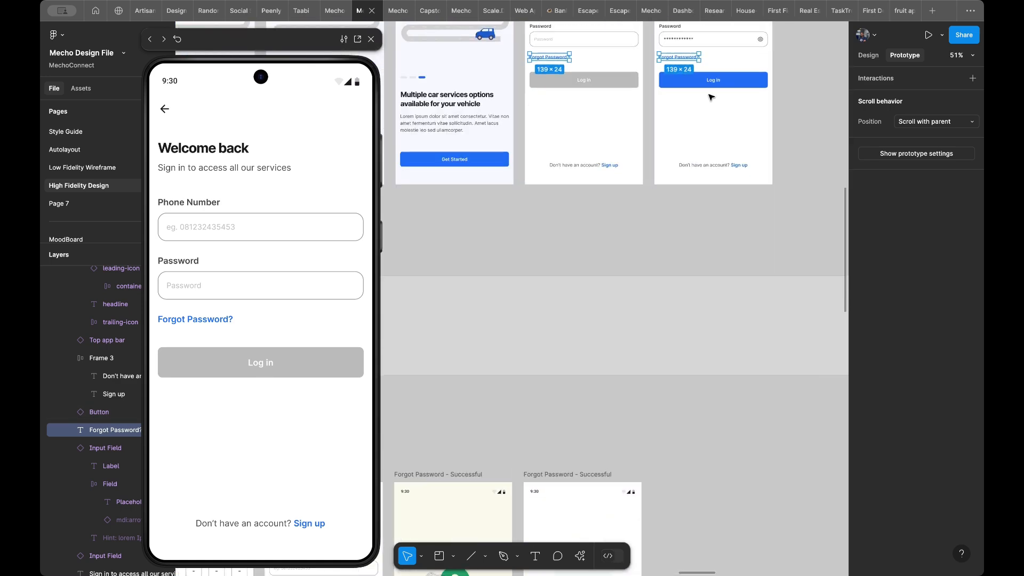
scroll(712, 97, left, 10)
scroll(711, 97, down, 2)
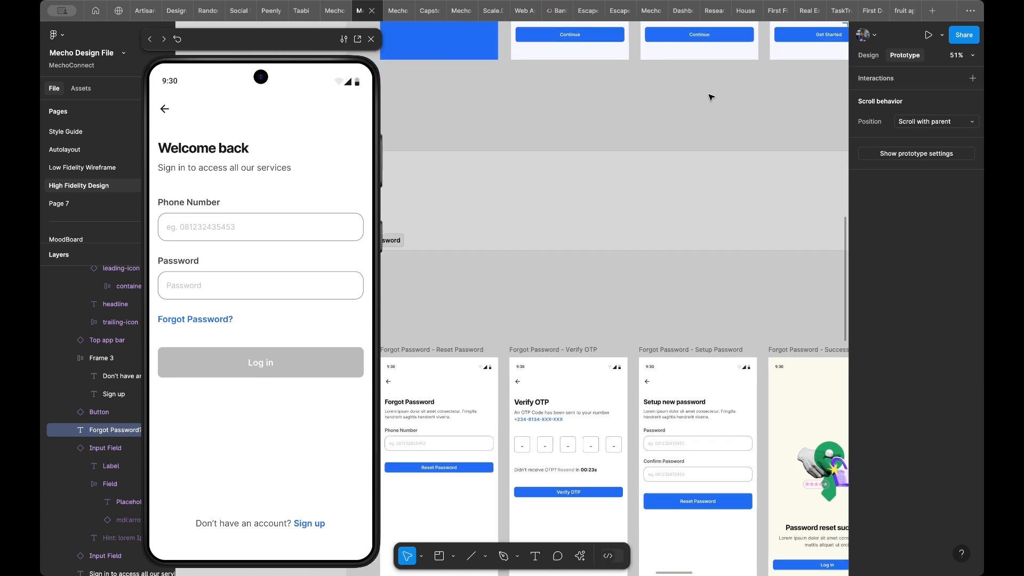
scroll(711, 97, right, 10)
scroll(711, 97, up, 3)
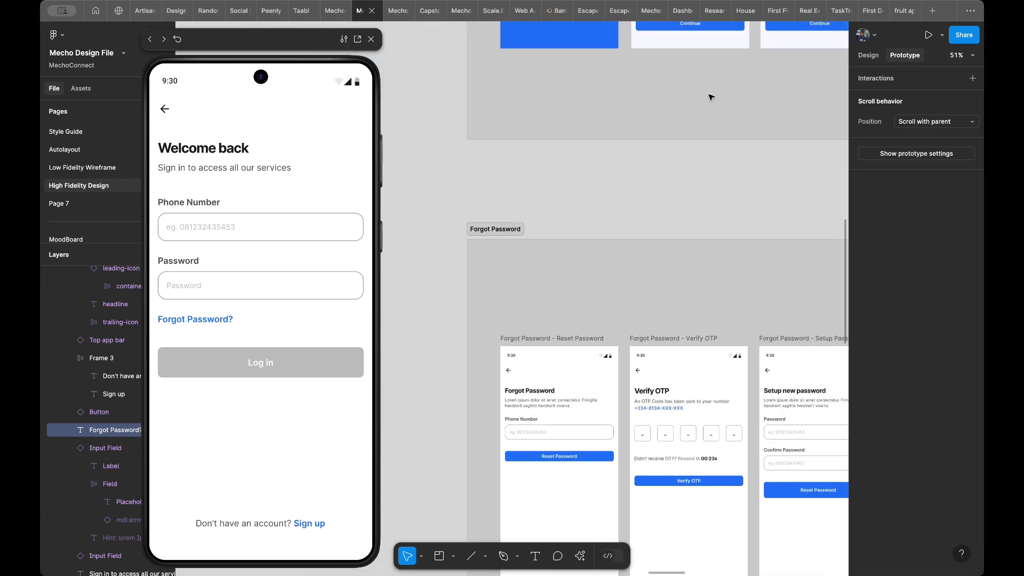
scroll(711, 97, up, 11)
scroll(711, 97, right, 9)
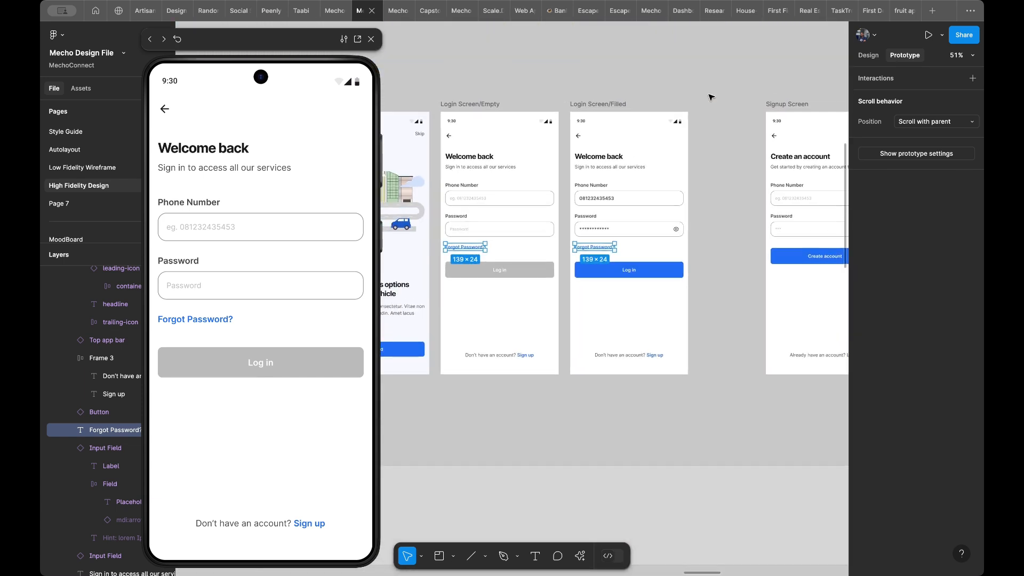
- Add an on-tap interaction to both selected Forgot Password? links that navigates to the Forgot Password - Reset Password frame
click(900, 79)
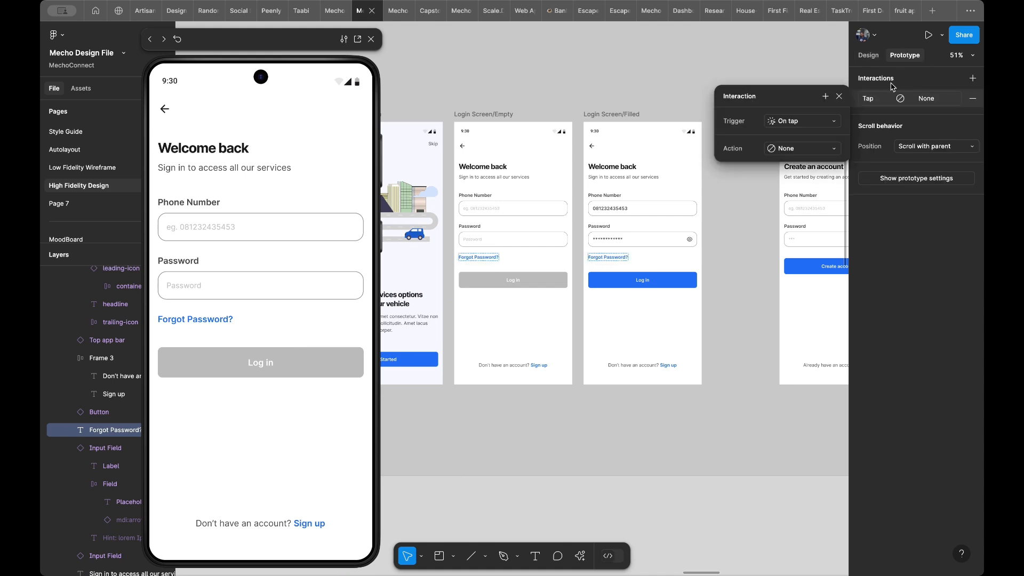
click(792, 152)
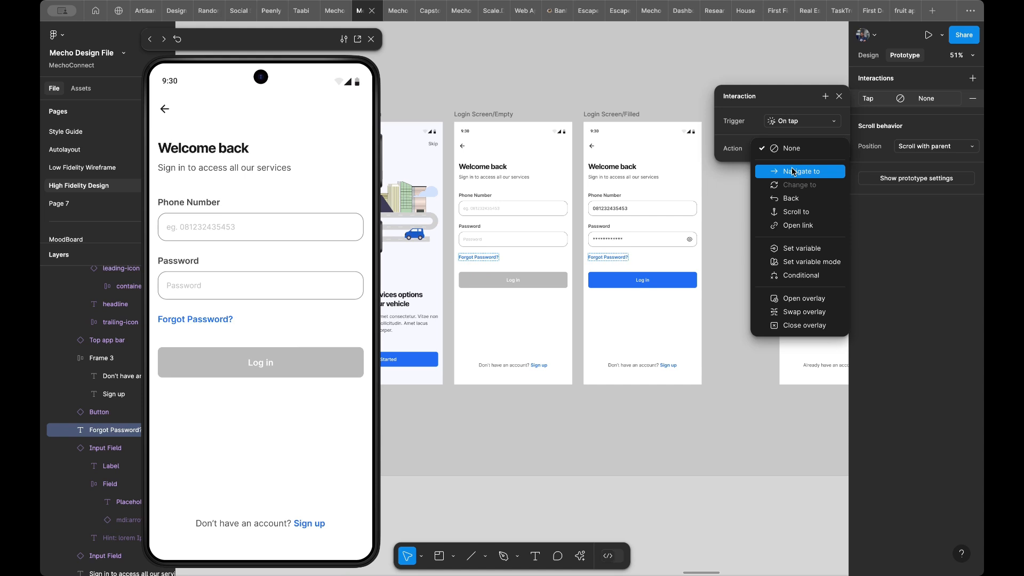
click(793, 171)
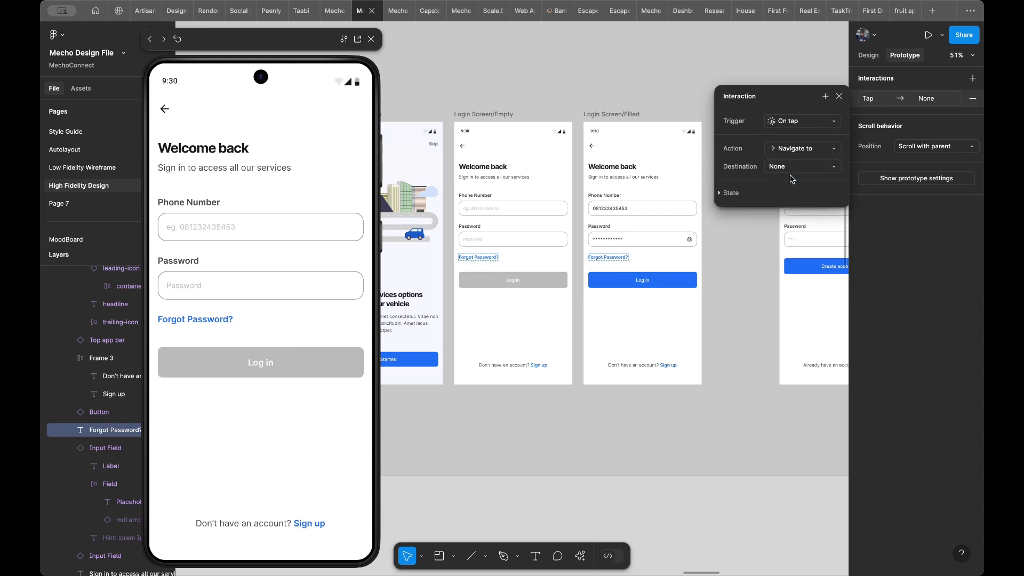
click(780, 170)
scroll(803, 283, down, 1)
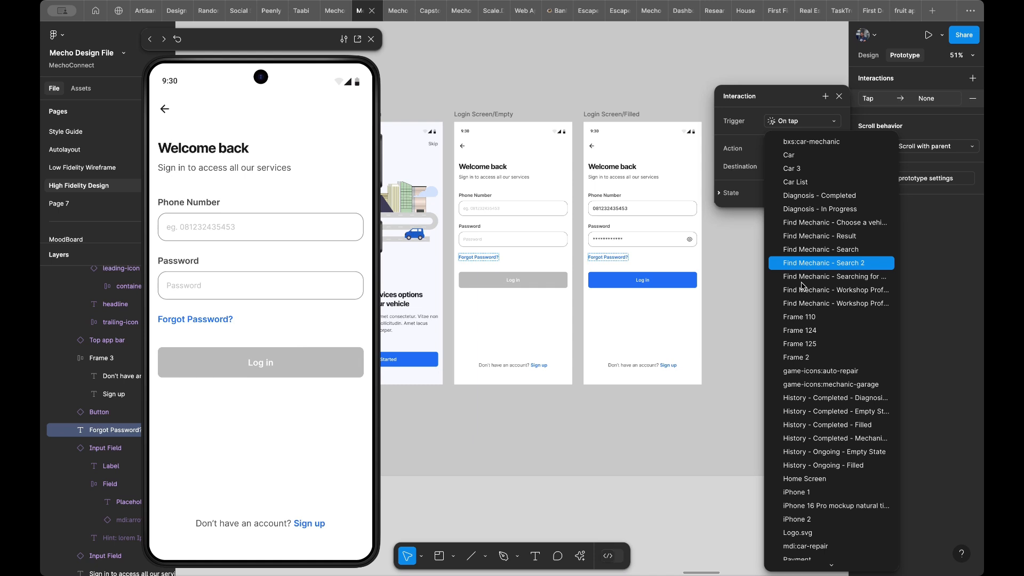
scroll(815, 223, down, 2)
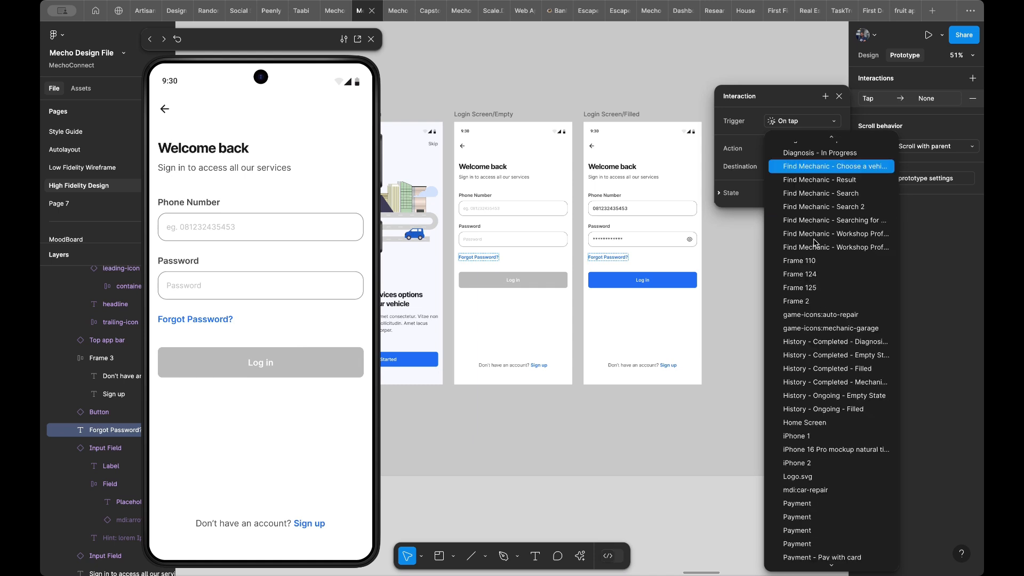
scroll(811, 329, down, 5)
scroll(811, 329, up, 5)
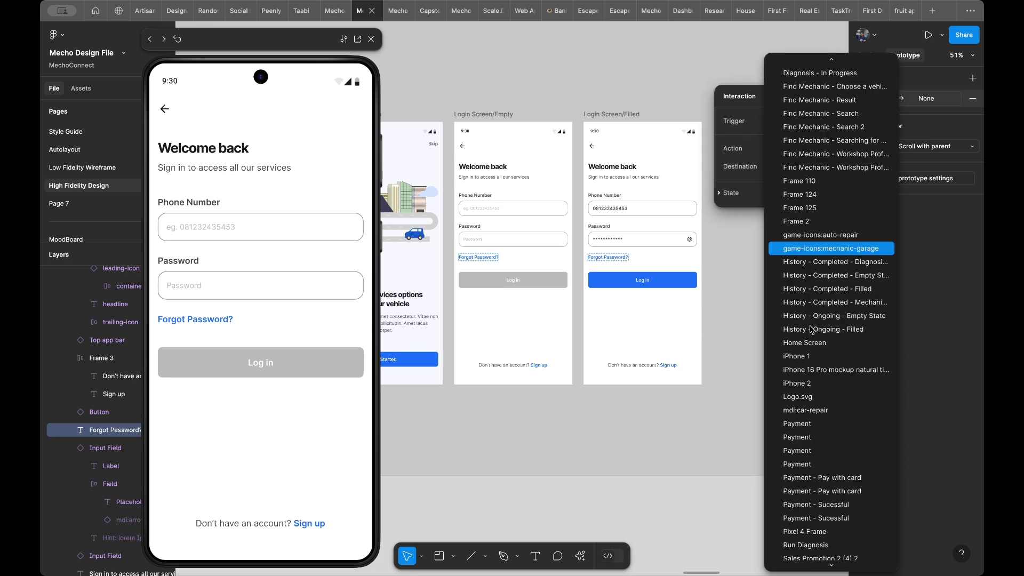
scroll(813, 330, down, 18)
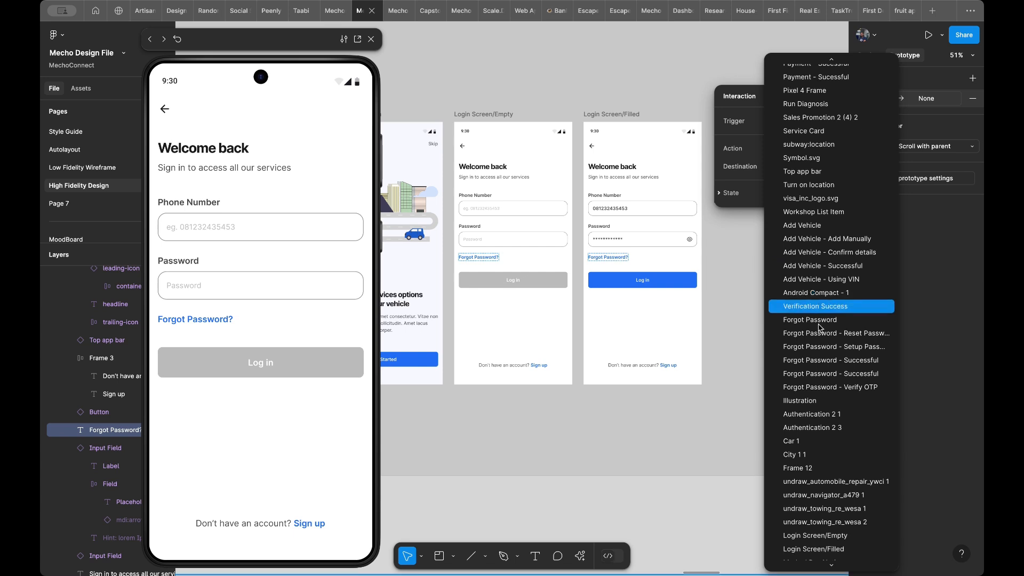
click(820, 334)
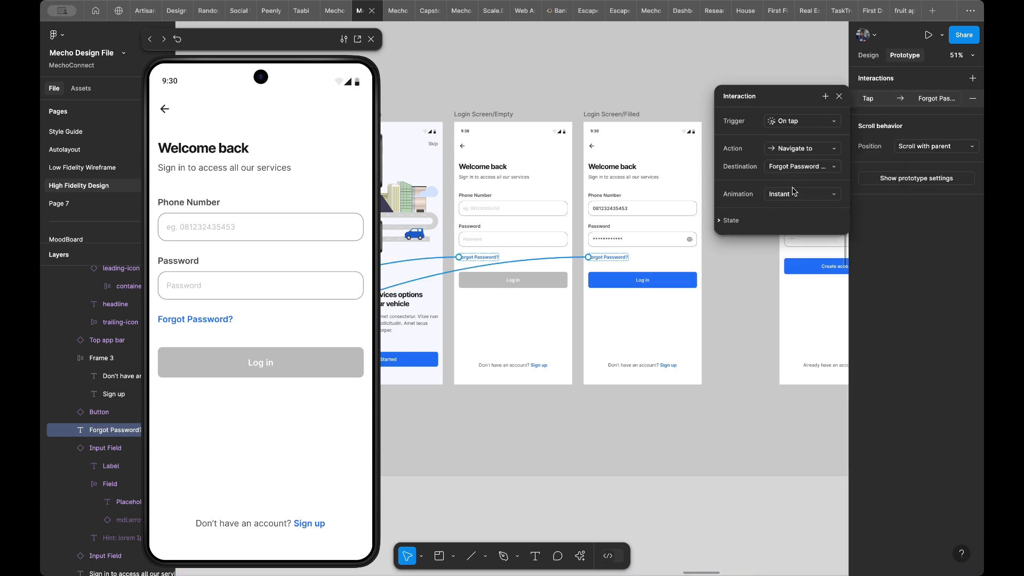
- Check where the new connections lead and test the Forgot Password? link in the preview
scroll(614, 312, down, 10)
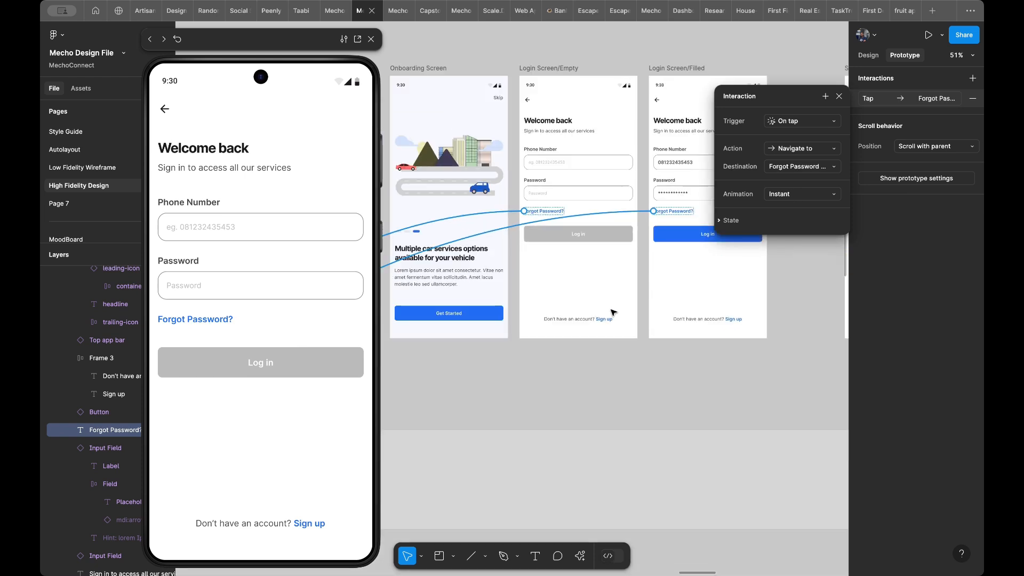
scroll(613, 312, down, 5)
scroll(614, 312, left, 5)
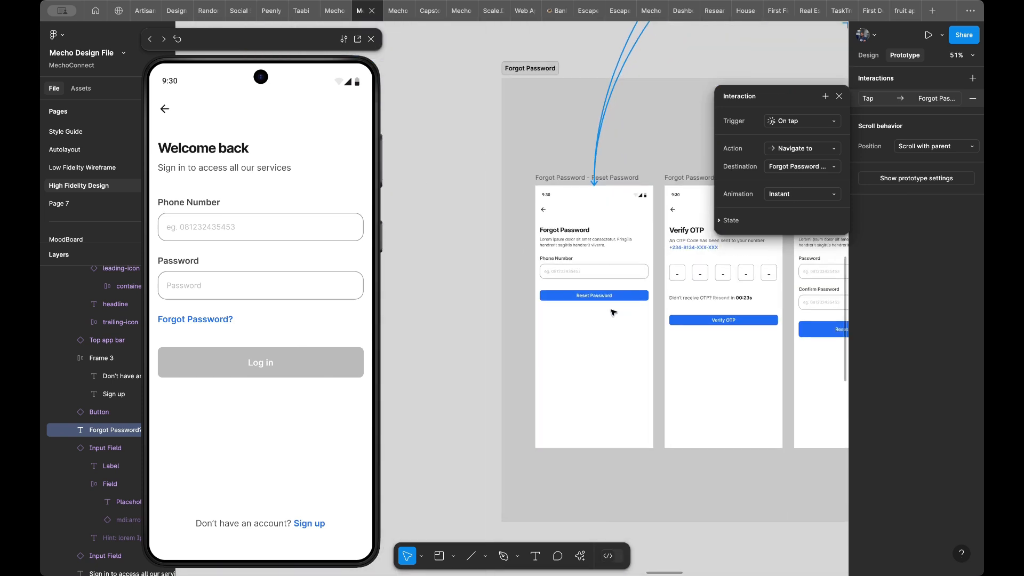
click(238, 416)
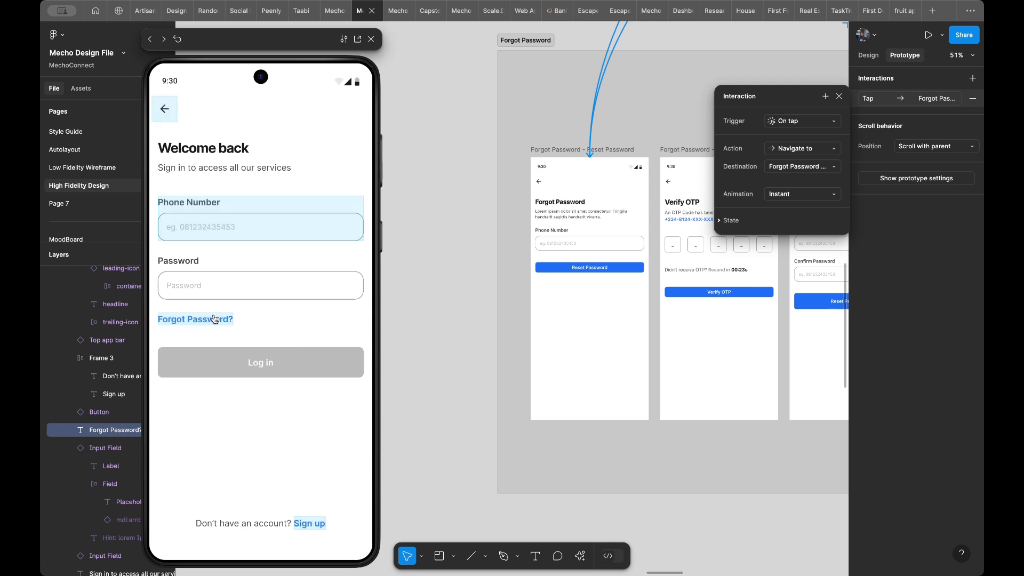
click(195, 319)
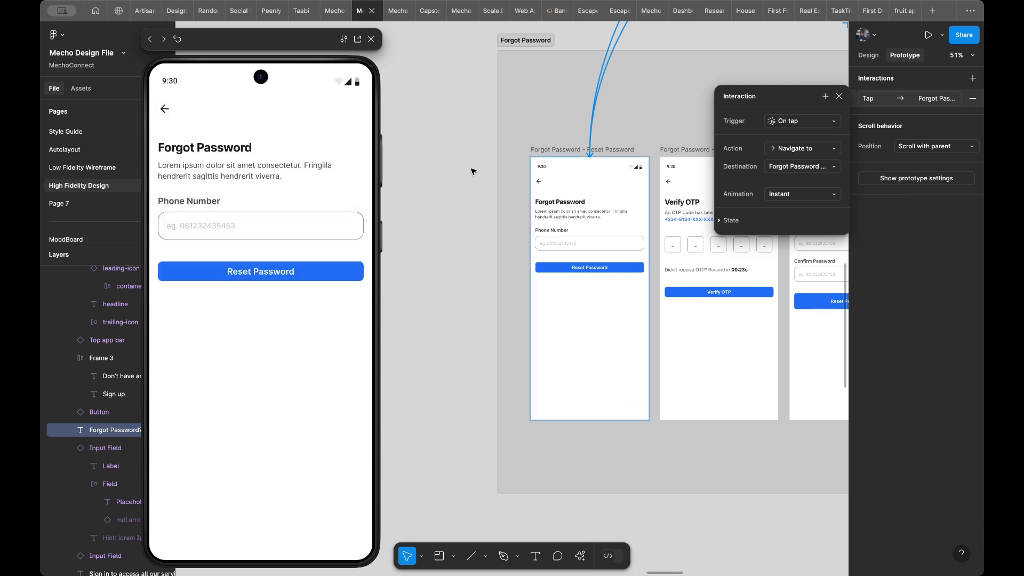
- Select the Reset Password button on the Reset Password frame and the Verify OTP button on the Verify OTP frame for design editing
scroll(555, 184, right, 3)
scroll(555, 184, up, 1)
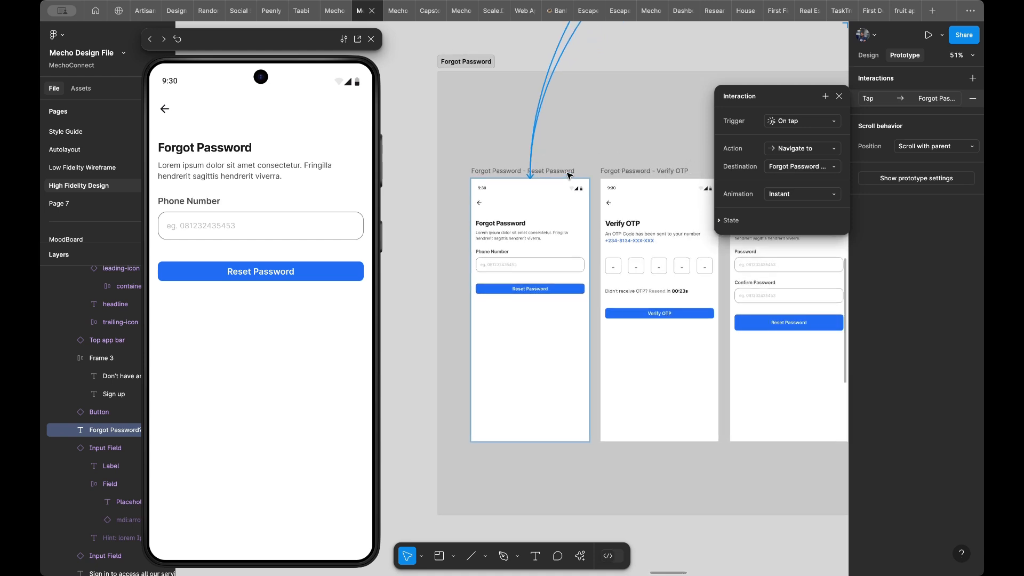
scroll(536, 190, right, 2)
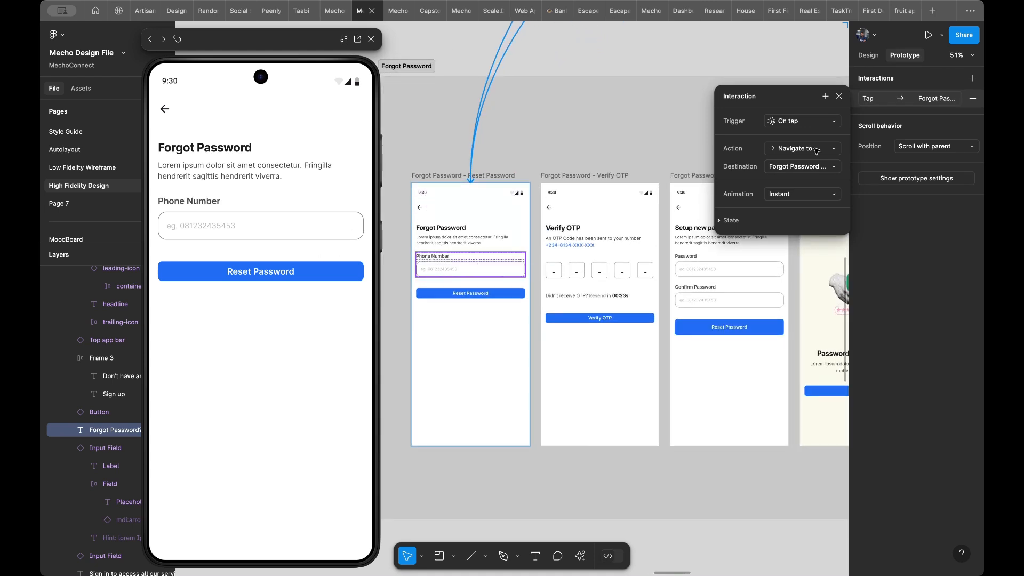
click(878, 56)
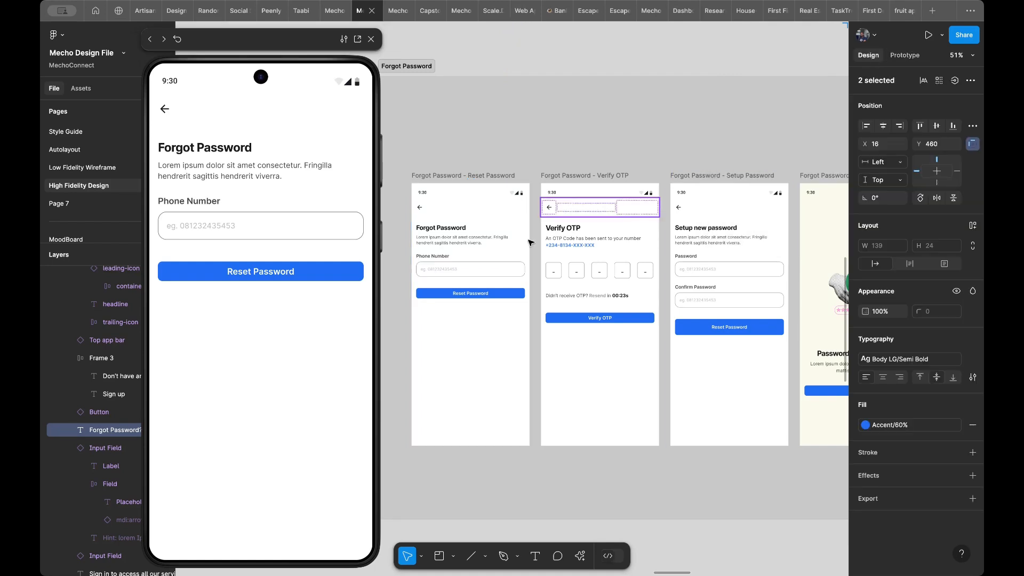
click(478, 295)
shift+click(571, 315)
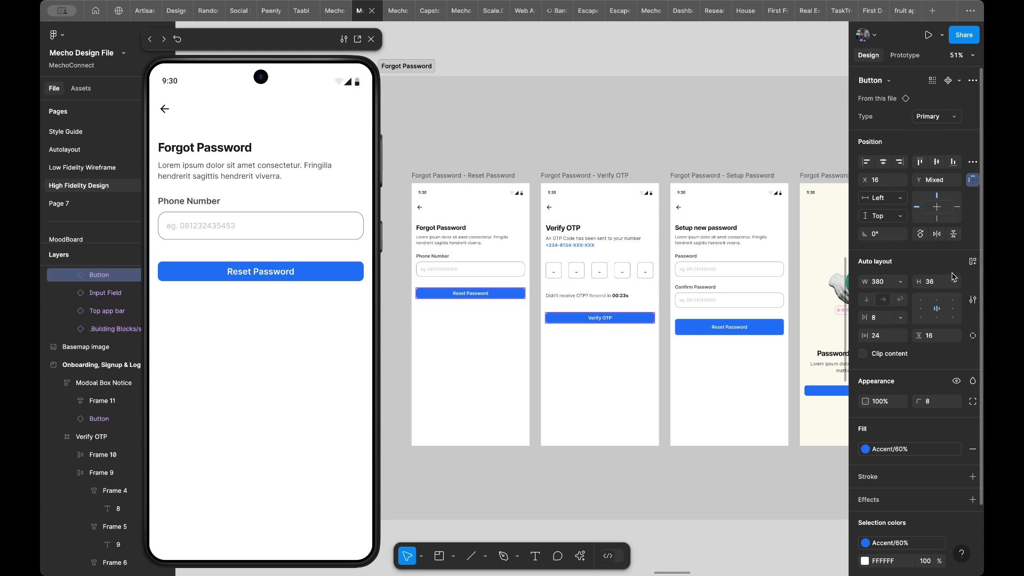
- Try resetting the size of the selected Reset Password and Verify OTP buttons, and undo it
click(972, 81)
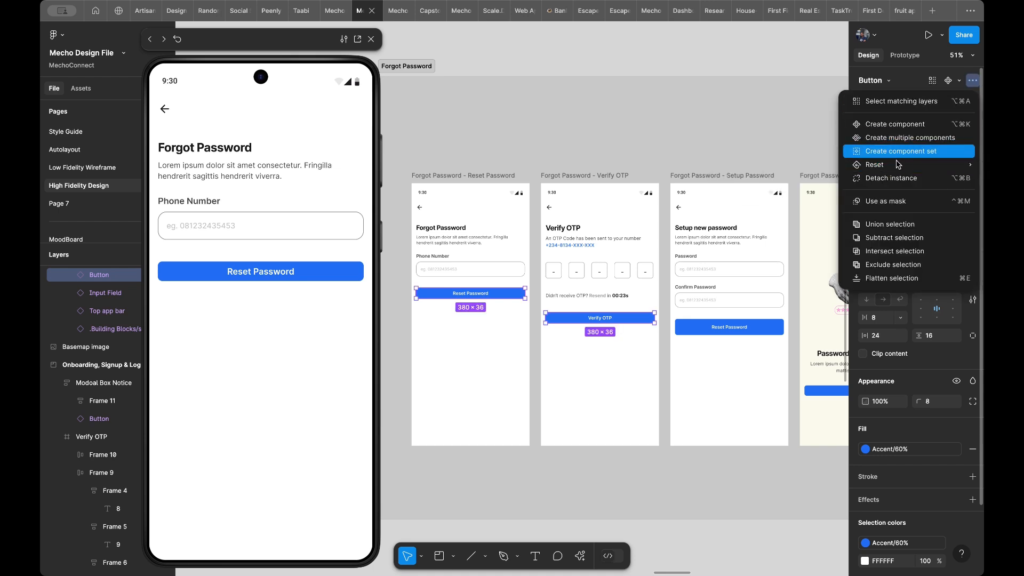
mouse_move(898, 163)
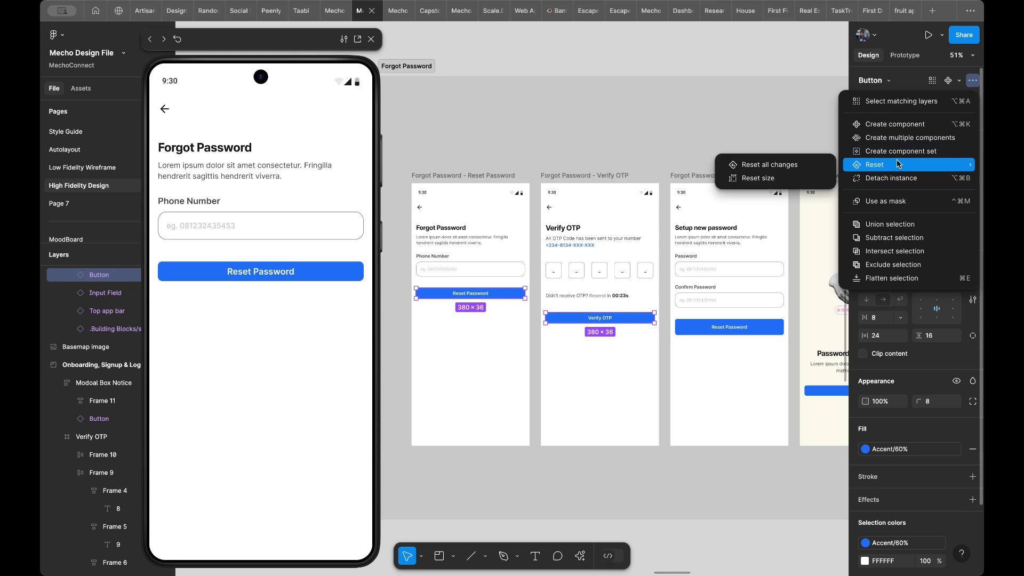
click(801, 182)
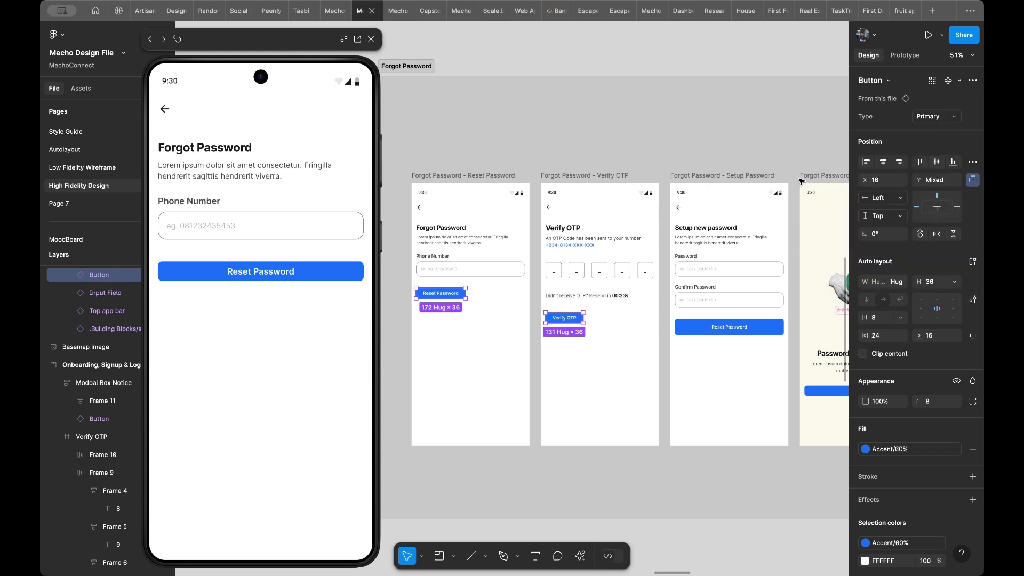
key(ctrl+z)
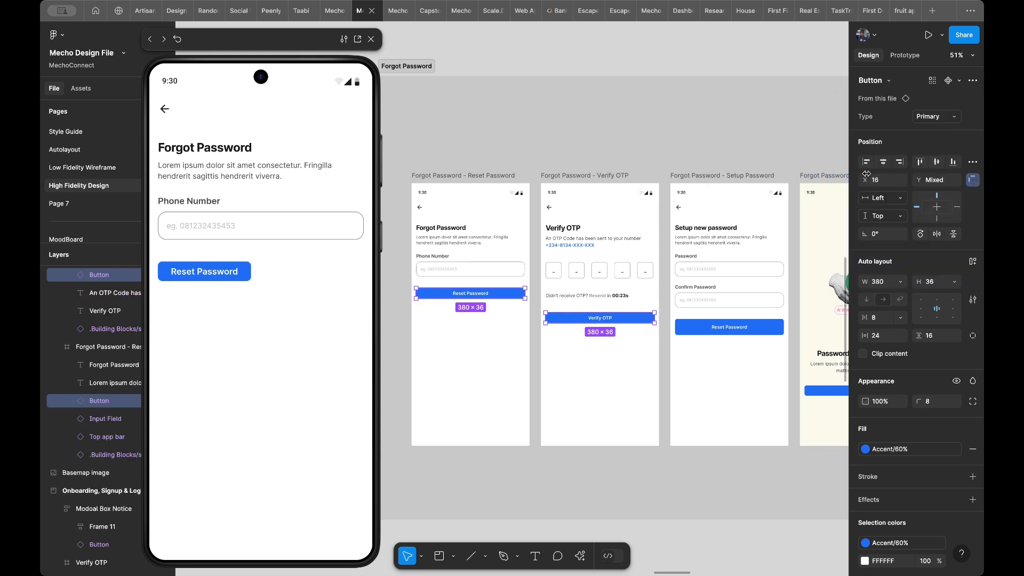
- Set the height of the Reset Password and Verify OTP buttons to 52 and deselect them
click(952, 282)
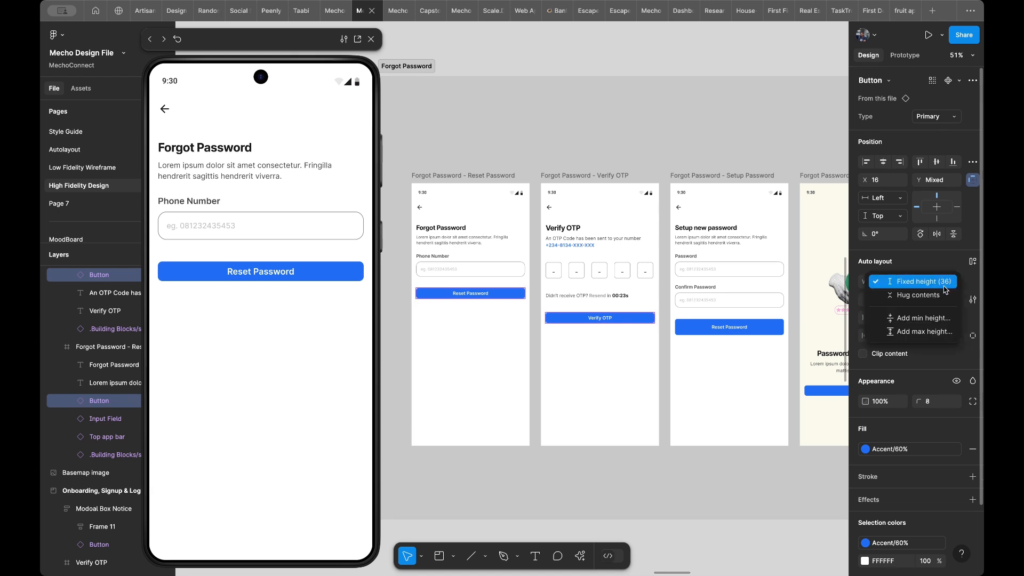
click(967, 283)
click(934, 287)
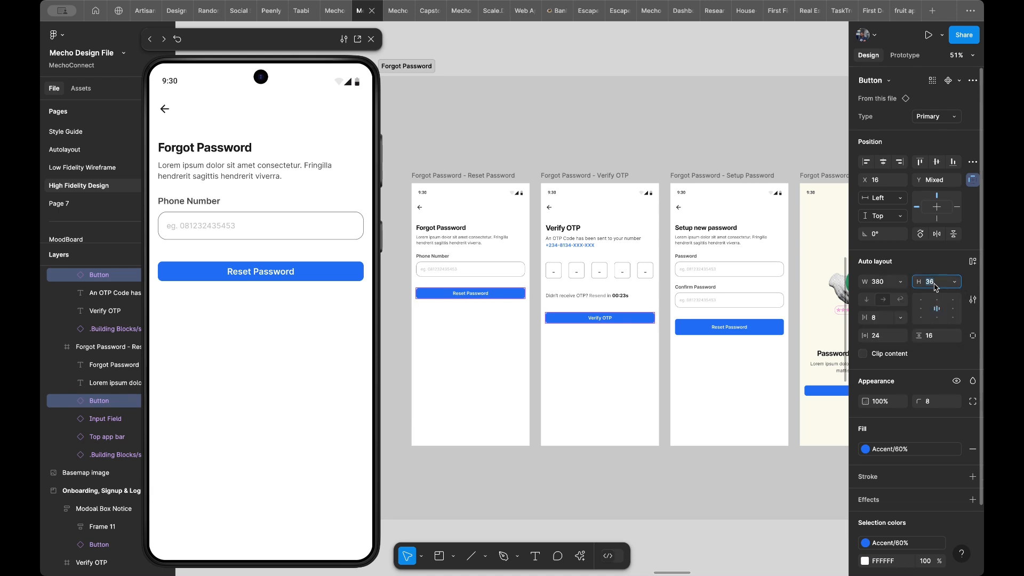
text(52)
key(Return)
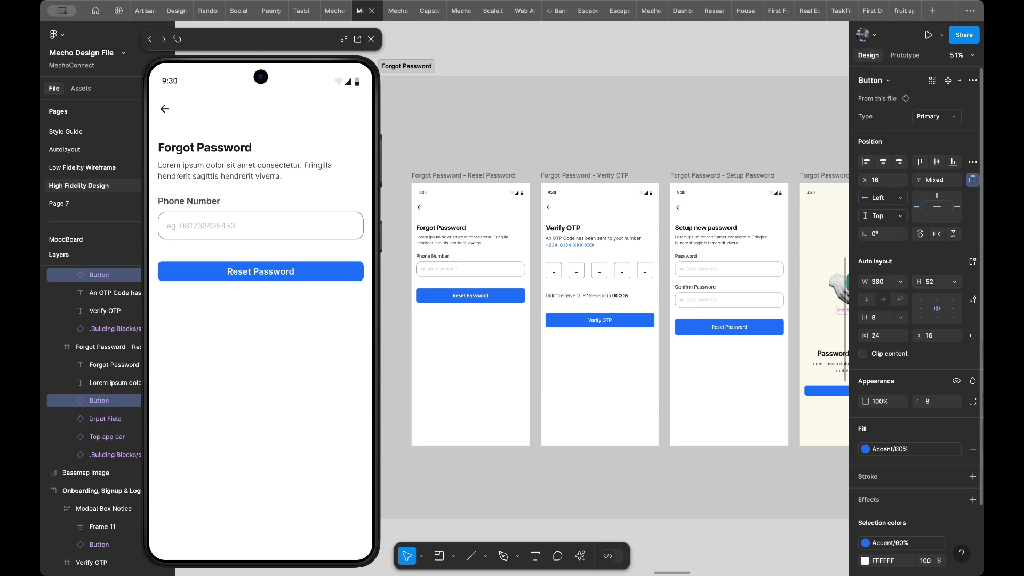
scroll(460, 359, up, 3)
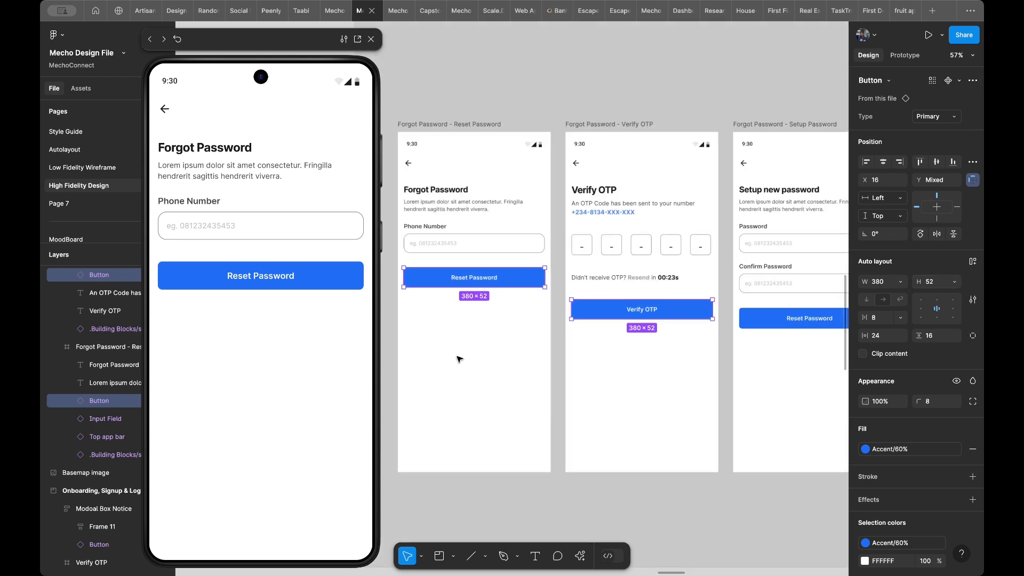
scroll(493, 342, up, 2)
scroll(494, 343, left, 2)
scroll(494, 343, up, 1)
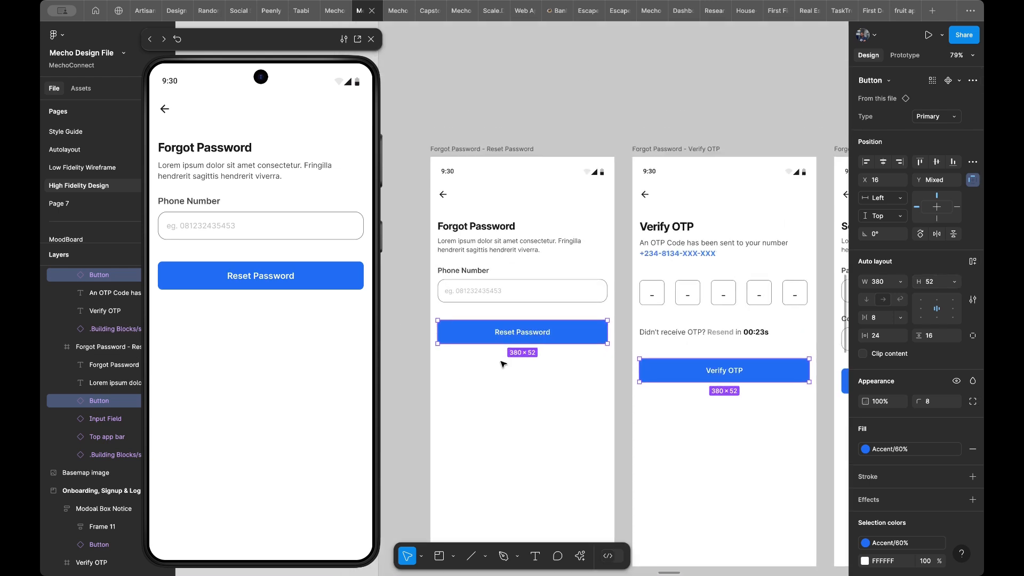
click(508, 395)
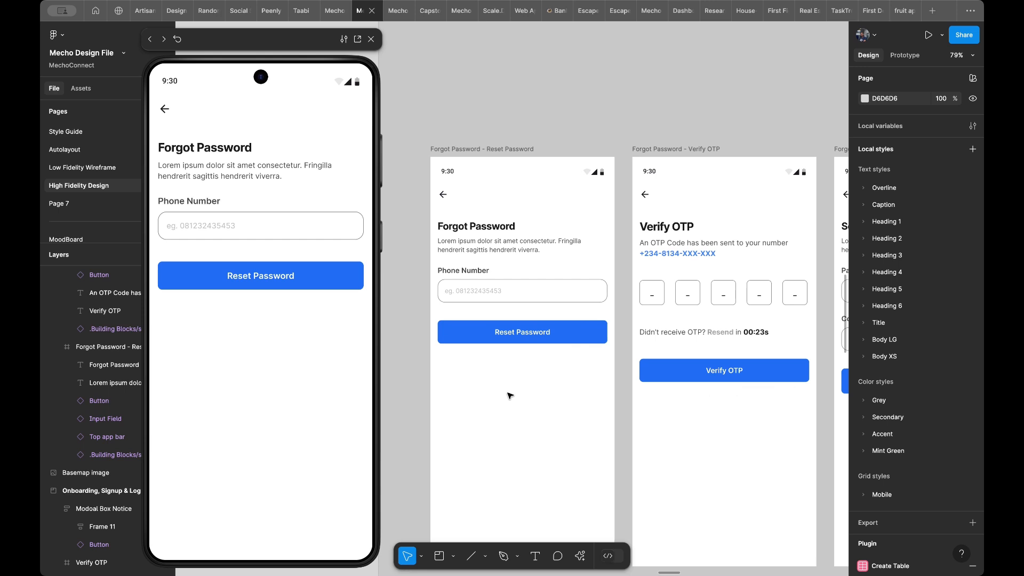
- Look over the Forgot Password frames and the Home Screen, Find Mechanic and History frames below them
scroll(537, 377, down, 3)
scroll(537, 377, right, 2)
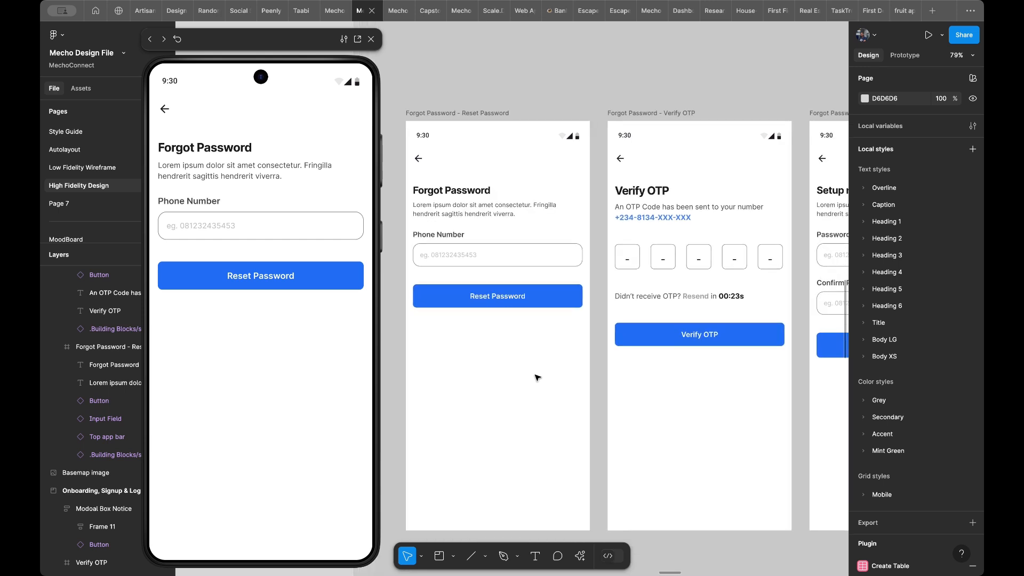
scroll(536, 378, down, 5)
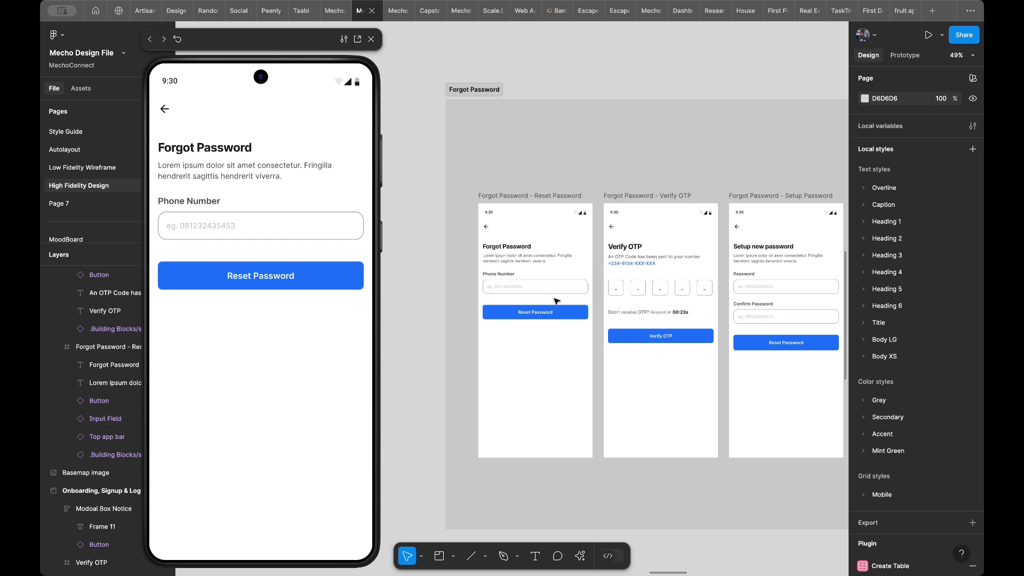
scroll(555, 297, down, 4)
scroll(555, 301, down, 2)
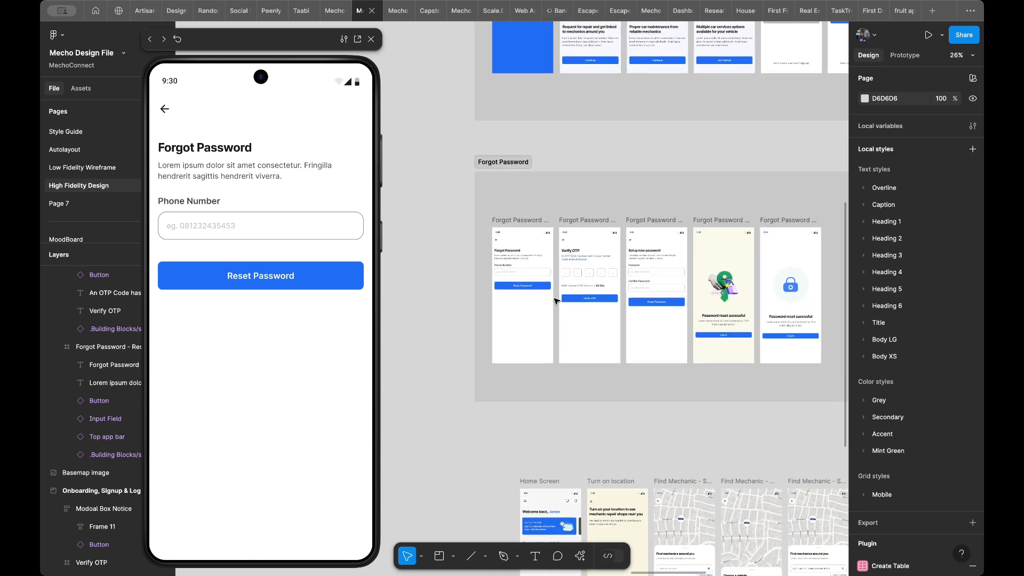
scroll(556, 301, down, 5)
scroll(556, 302, down, 3)
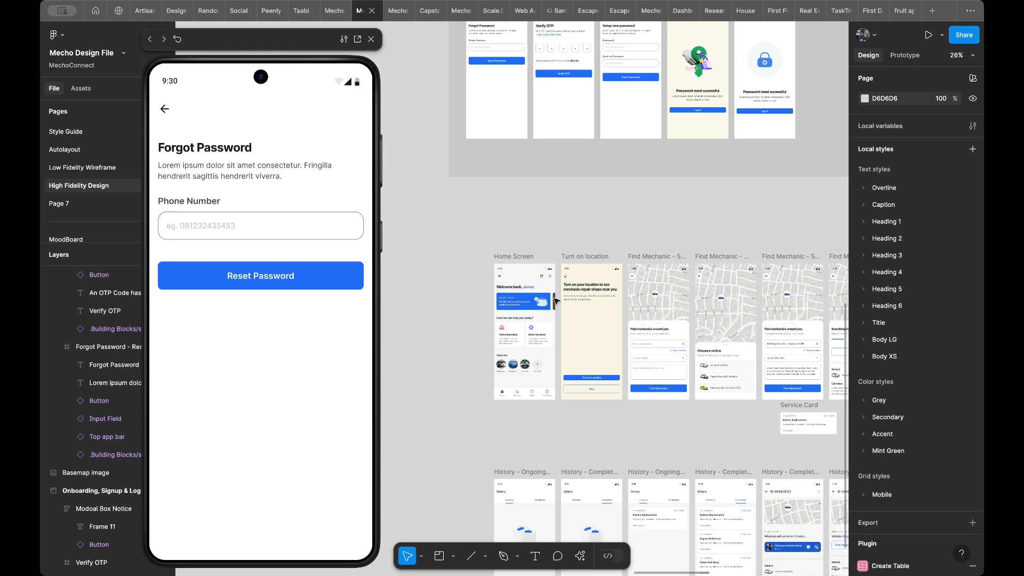
scroll(556, 302, up, 5)
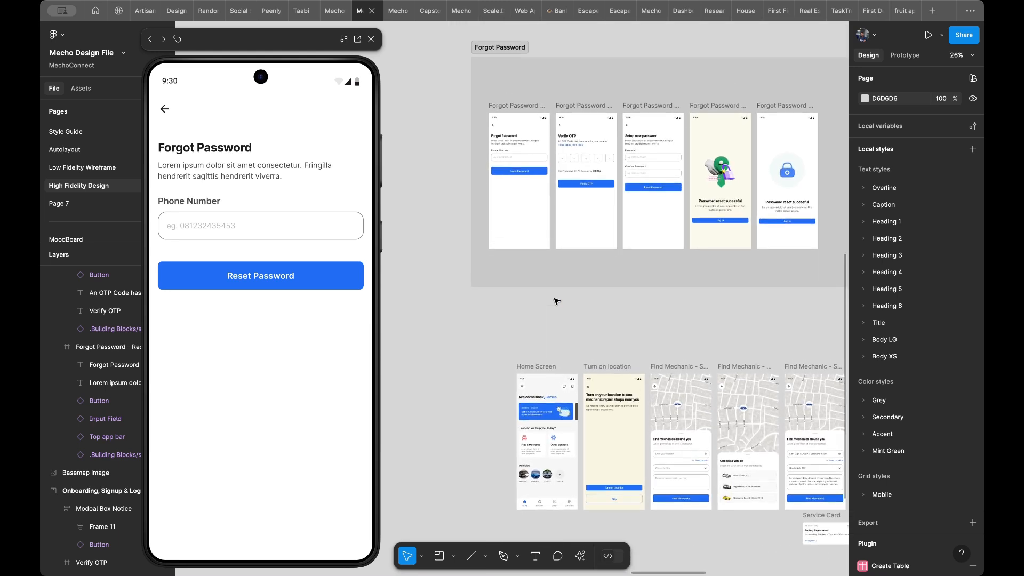
scroll(556, 301, up, 1)
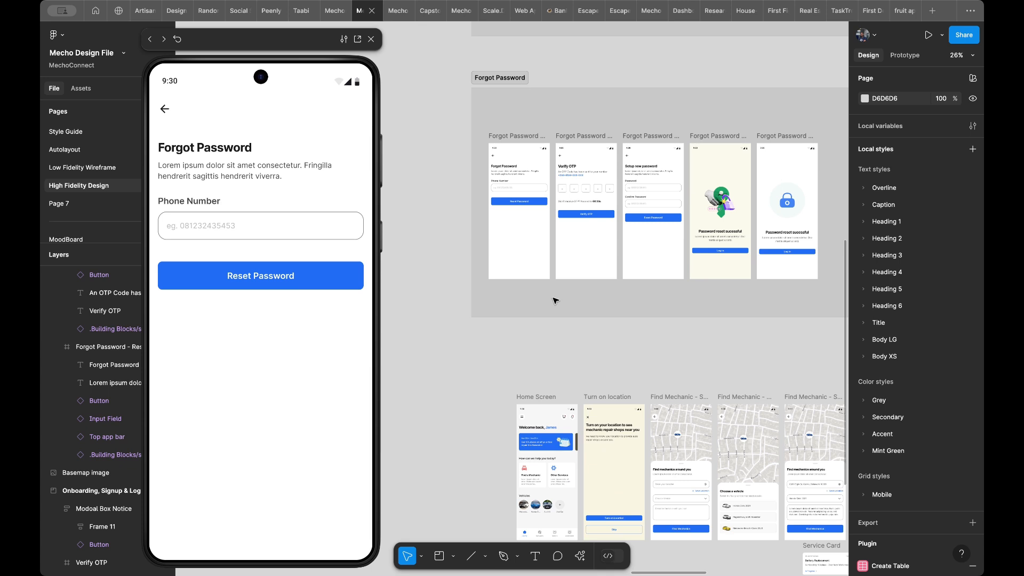
scroll(555, 301, right, 3)
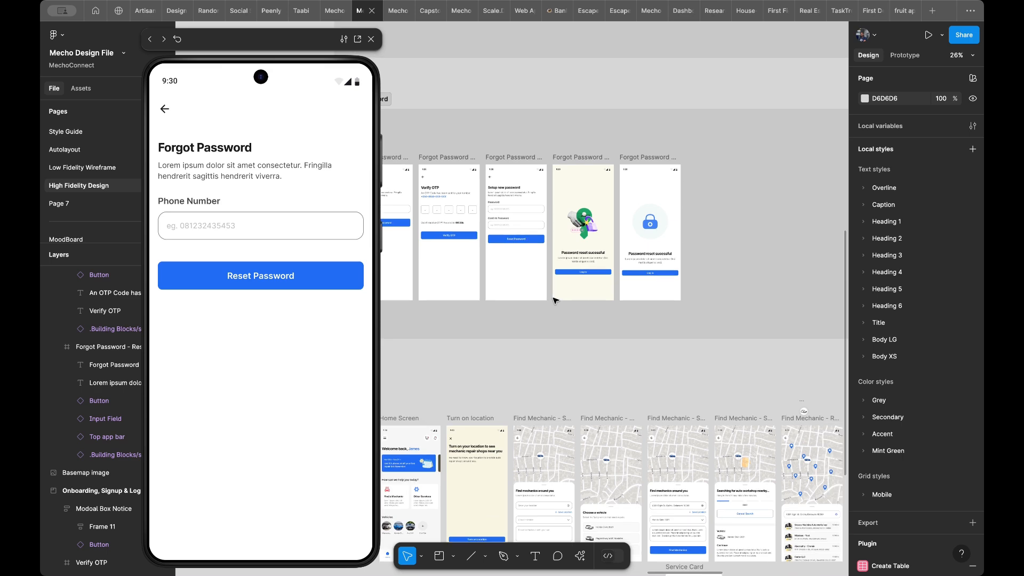
scroll(556, 302, down, 2)
scroll(507, 246, up, 3)
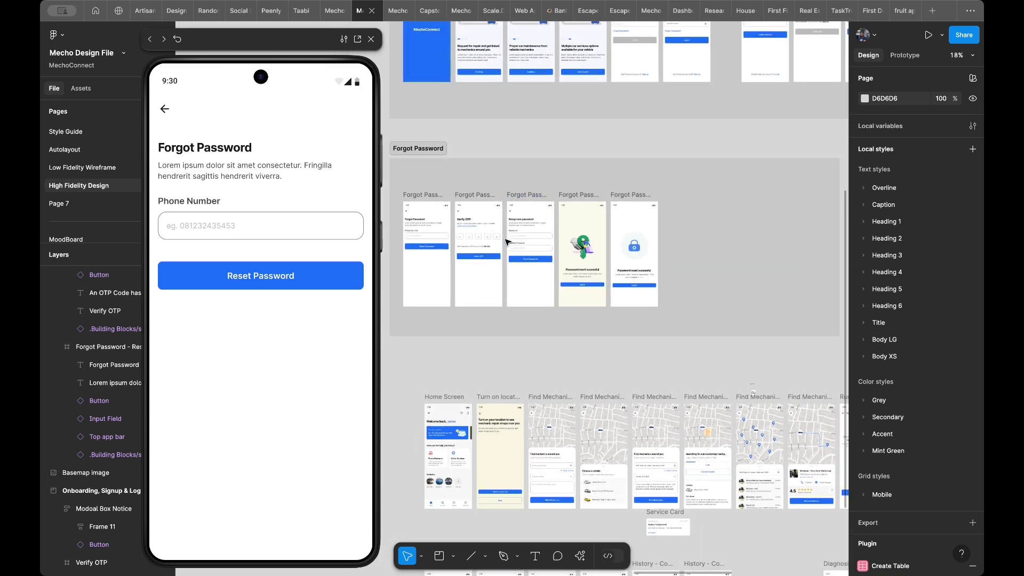
scroll(507, 243, up, 3)
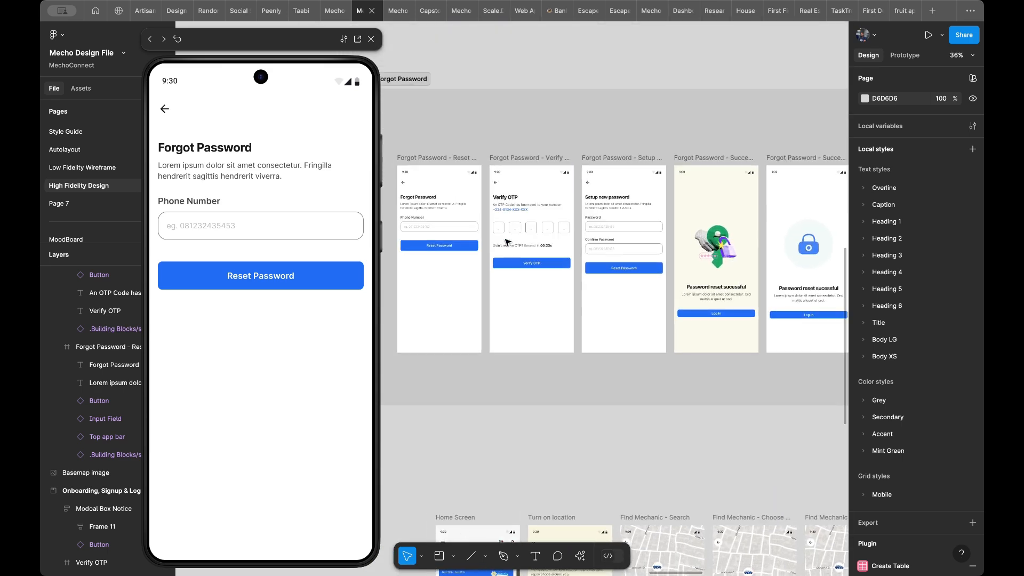
- Shift the Verify OTP, Setup Password and both Successful frames right, and duplicate the Reset Password frame into the gap
scroll(472, 223, up, 3)
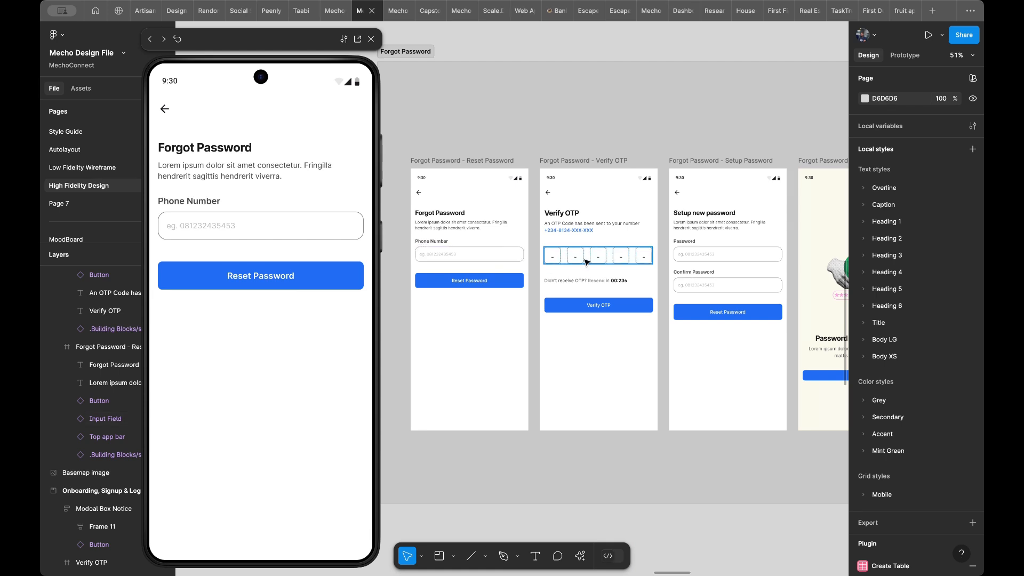
scroll(587, 261, right, 3)
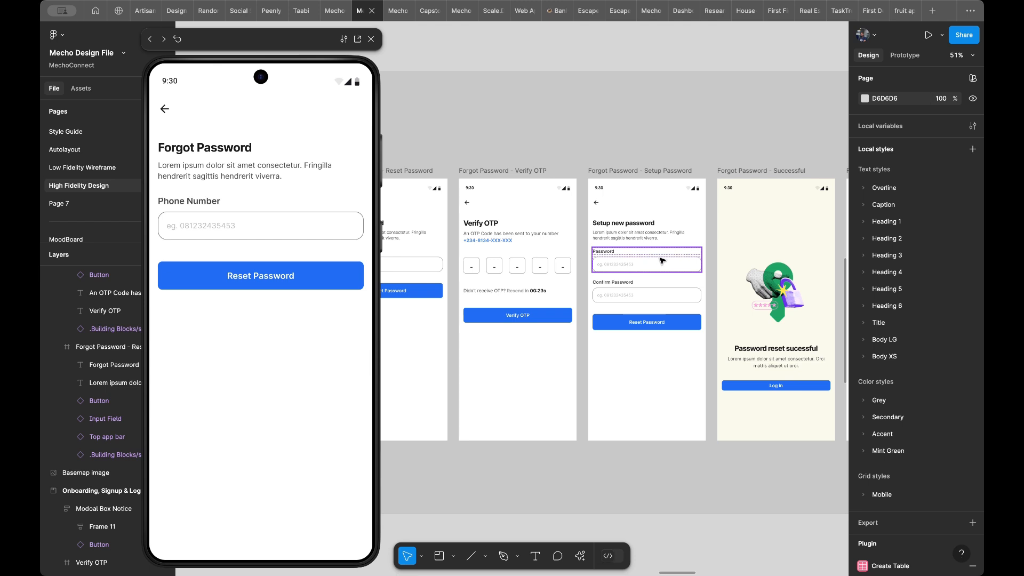
scroll(611, 259, left, 2)
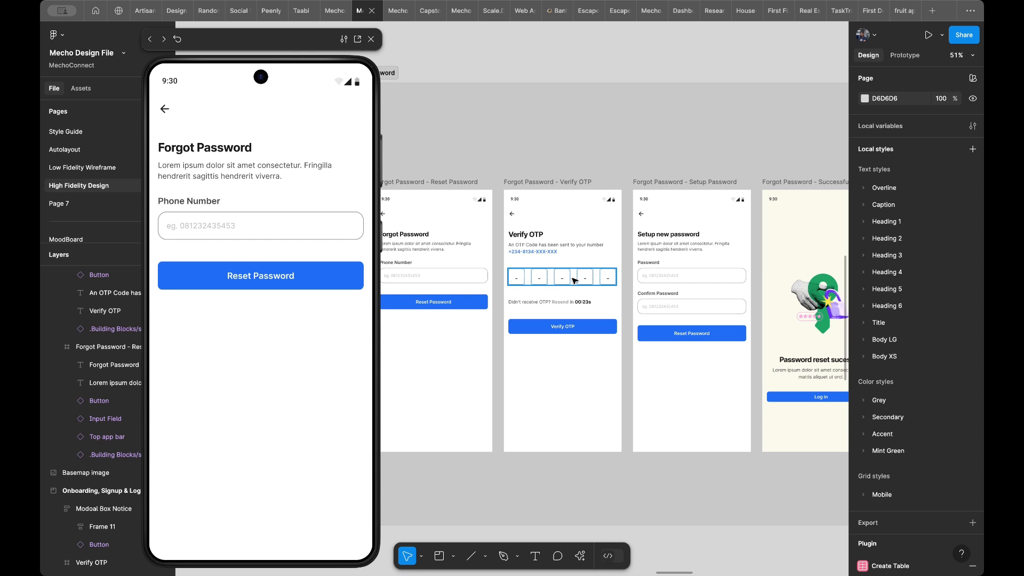
scroll(574, 280, down, 5)
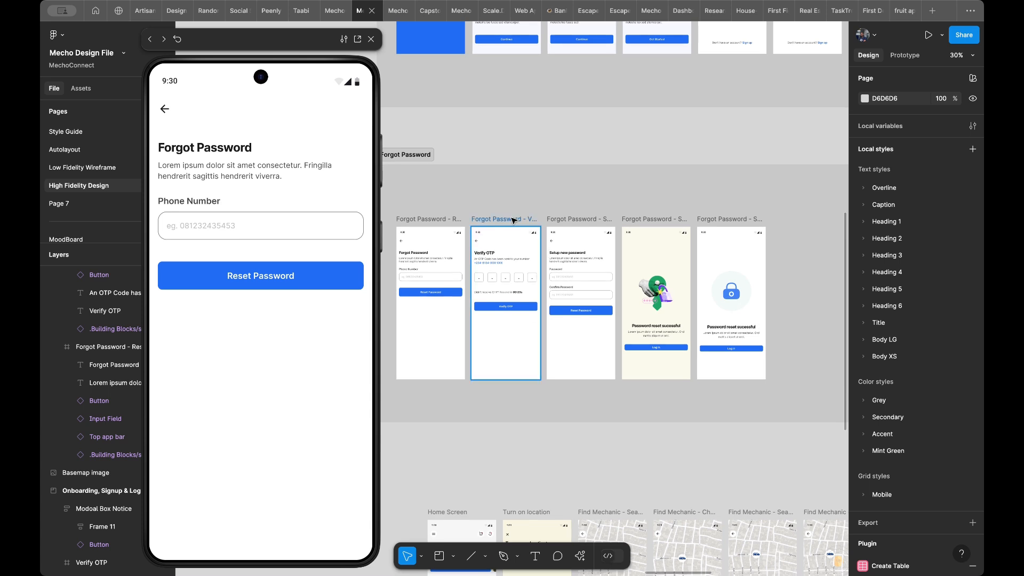
click(513, 219)
shift+click(571, 220)
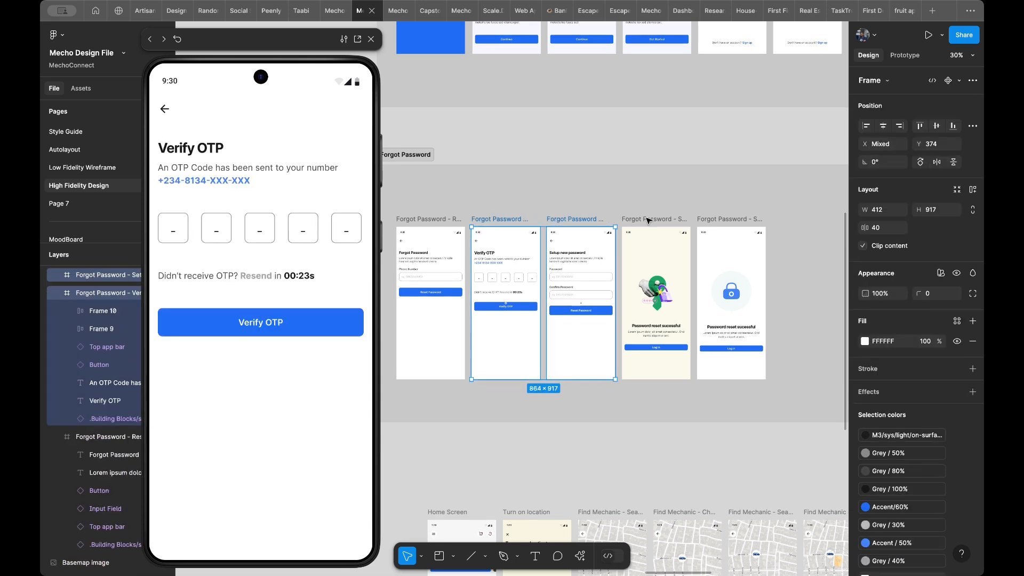
shift+click(647, 220)
shift+click(721, 221)
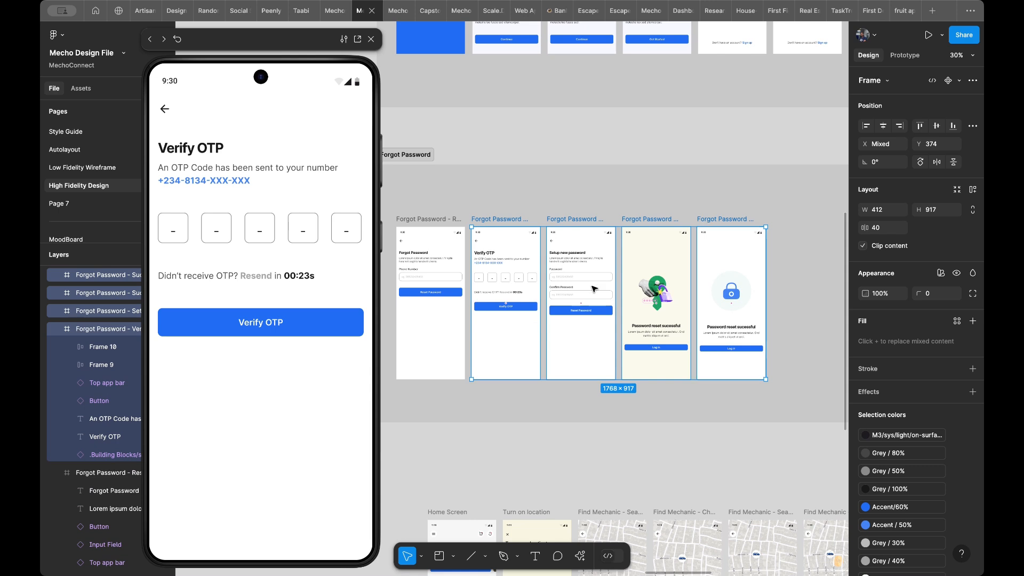
mouse_move(591, 328)
mouse_down()
mouse_move(627, 327)
mouse_move(604, 331)
mouse_up()
click(427, 340)
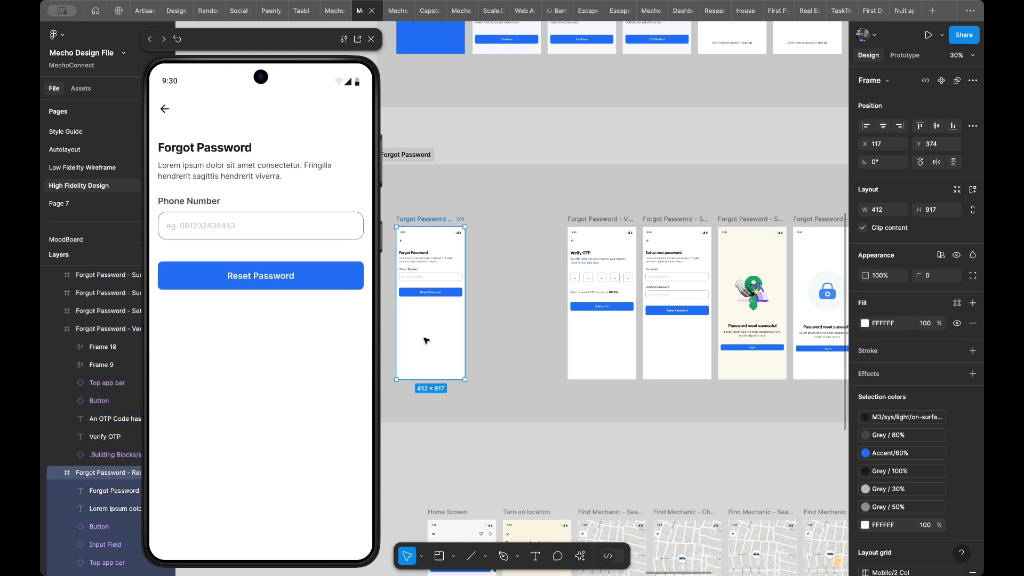
key(ctrl+d)
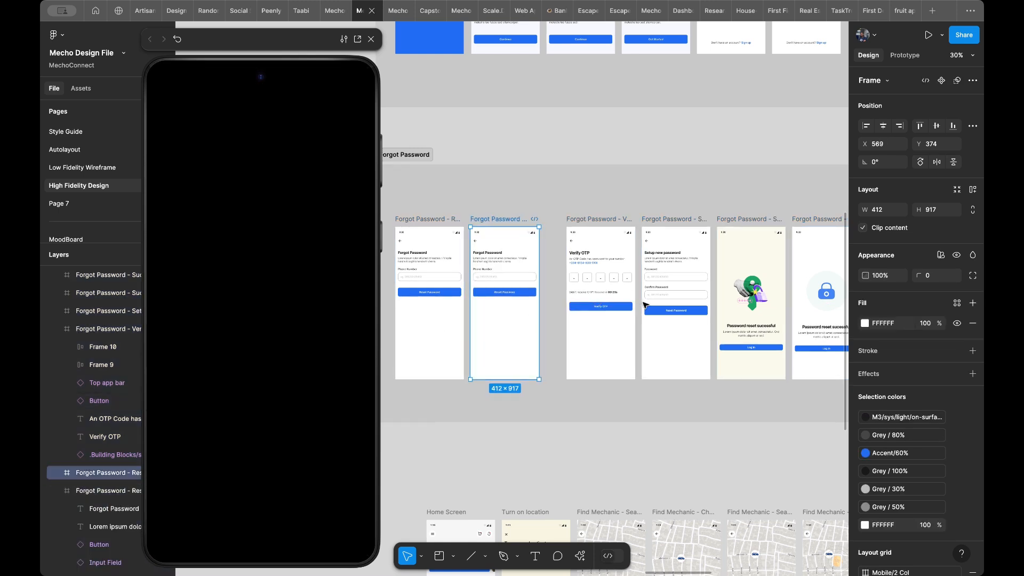
- Set the height of the Log in buttons on both Successful frames to 52
scroll(667, 320, right, 4)
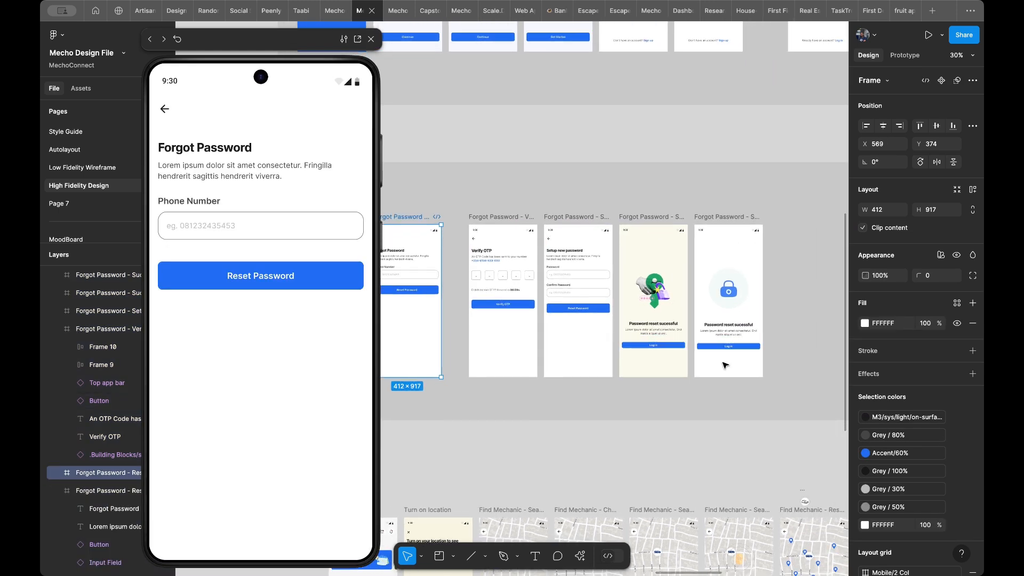
click(725, 365)
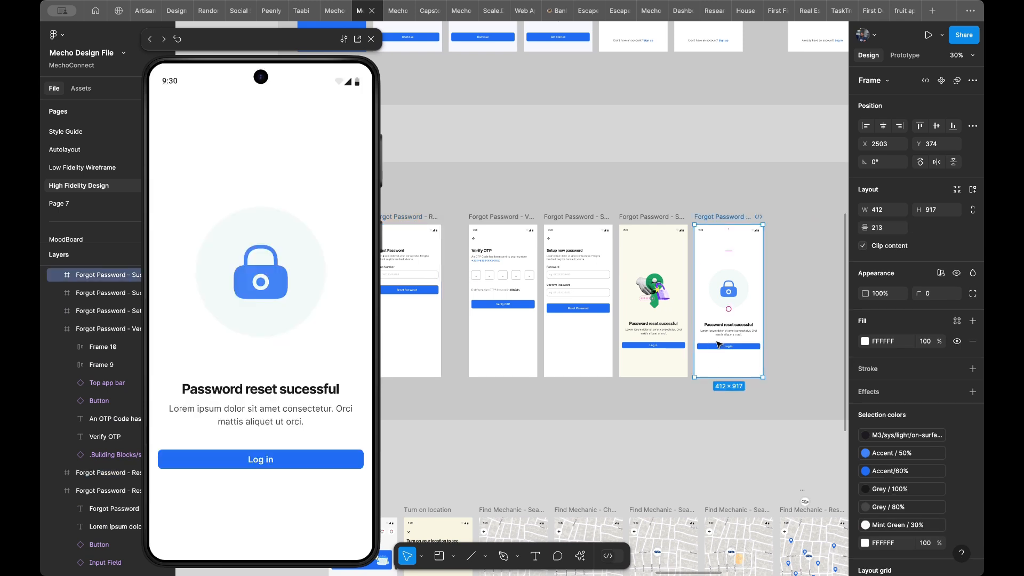
double_click(728, 347)
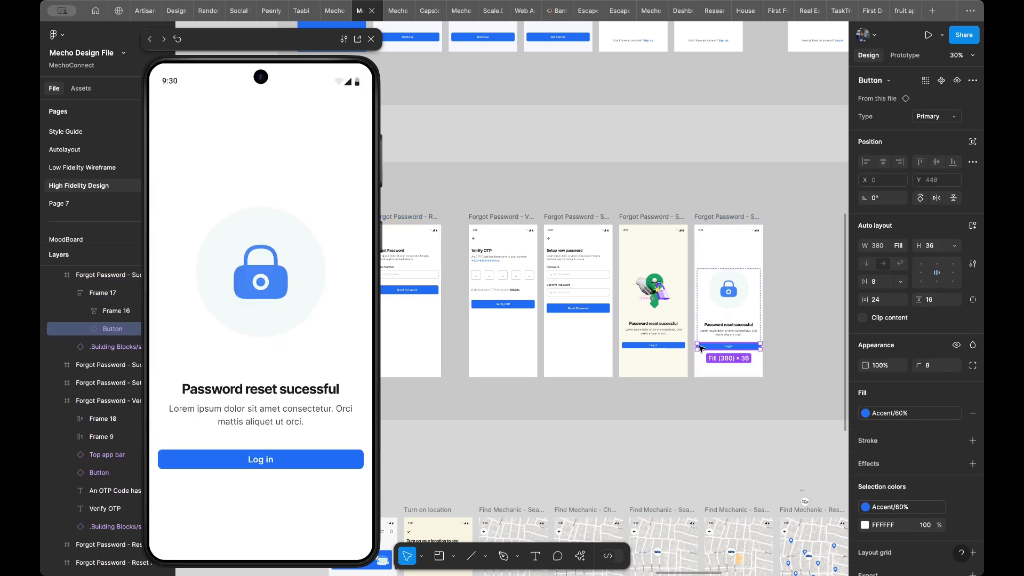
shift+click(644, 347)
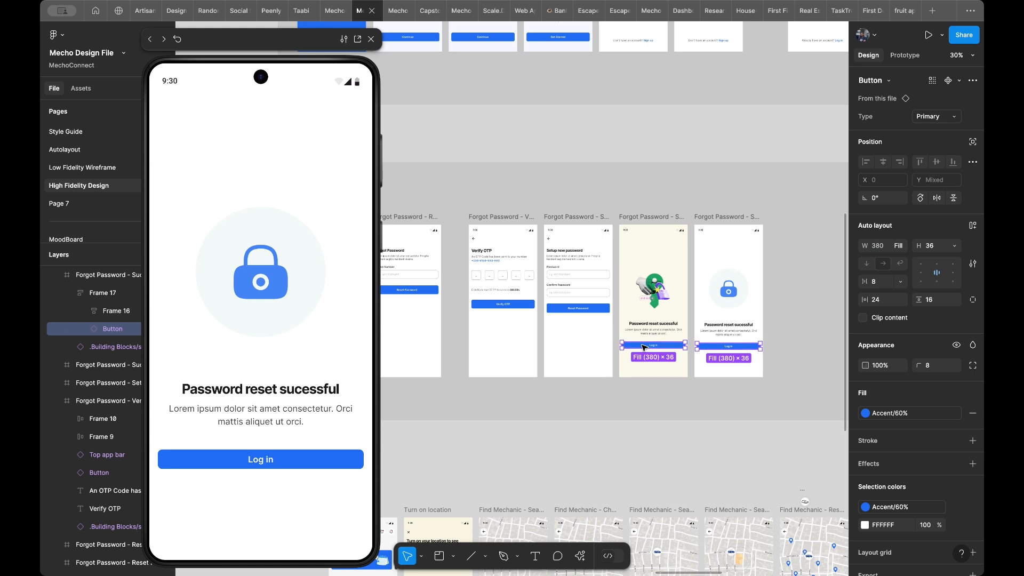
click(938, 247)
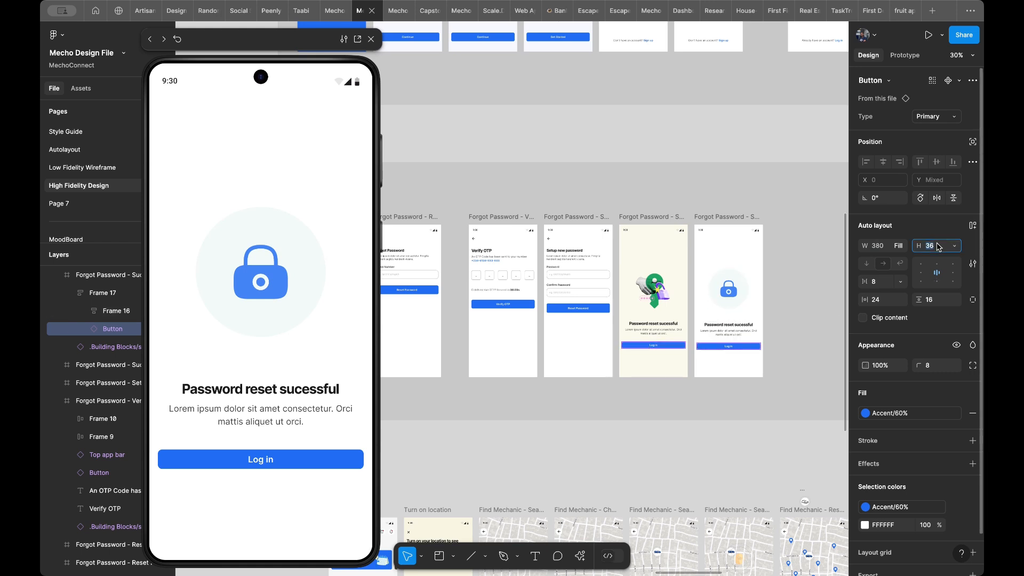
key(Return)
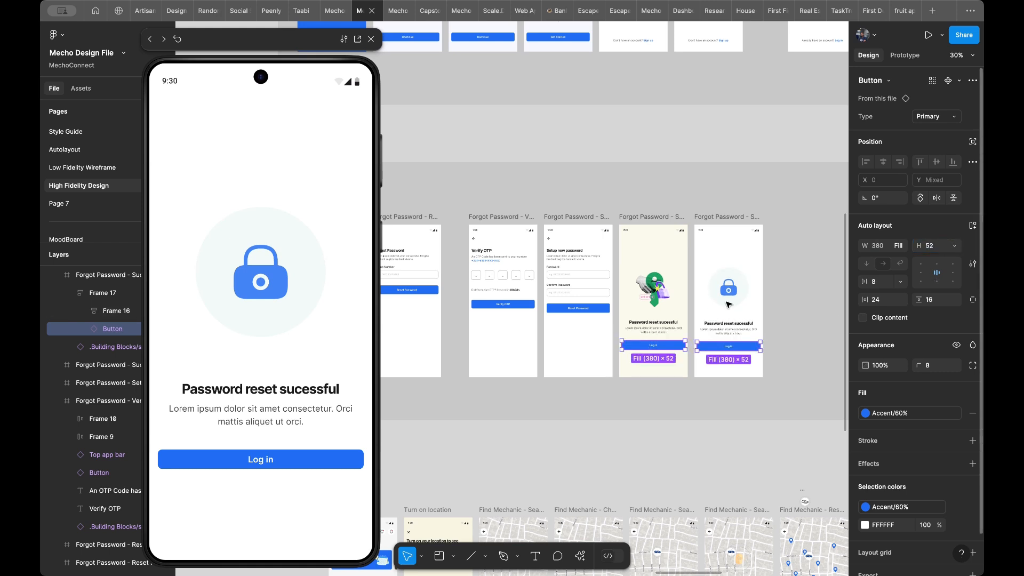
- Shift the Setup Password frame and both Successful frames right to leave a frame-wide gap after the Verify OTP frame
click(648, 366)
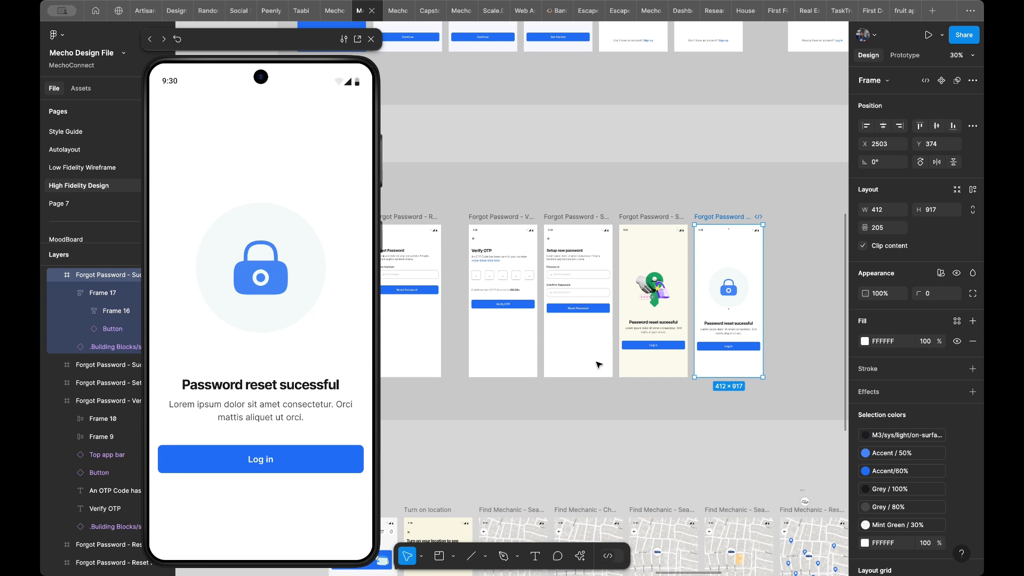
shift+click(646, 366)
shift+click(568, 362)
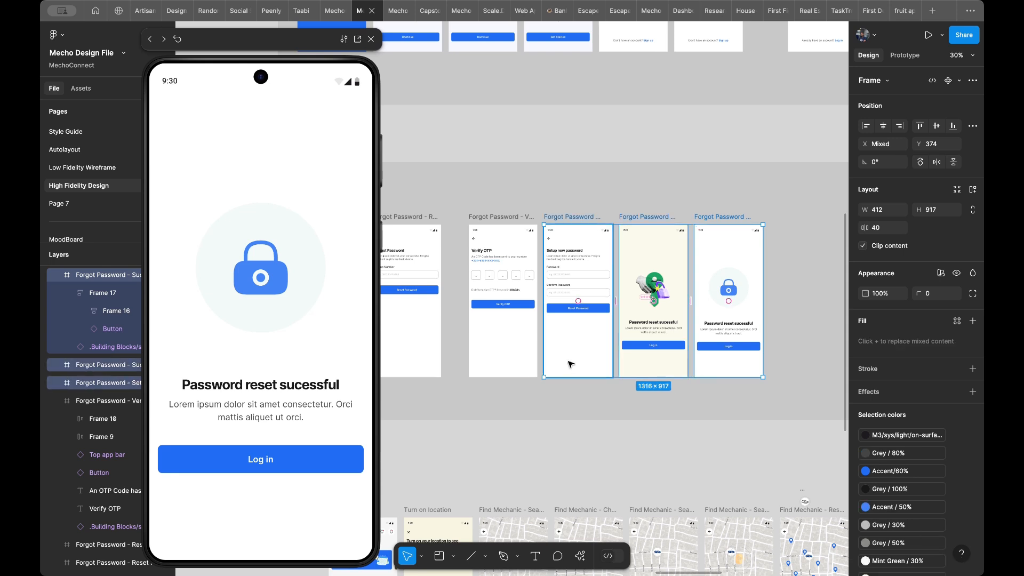
key(shift+Right)
key(shift+Right)
key(shift+Right)
key(shift+Right)
key(shift+Right)
key(shift+Right)
key(shift+Right)
key(shift+Right)
key(shift+Right)
key(shift+Right)
key(shift+Right)
key(shift+Right)
key(shift+Right)
key(shift+Right)
key(shift+Right)
key(shift+Right)
key(shift+Right)
key(shift+Right)
key(shift+Right)
key(shift+Right)
key(shift+Right)
key(shift+Right)
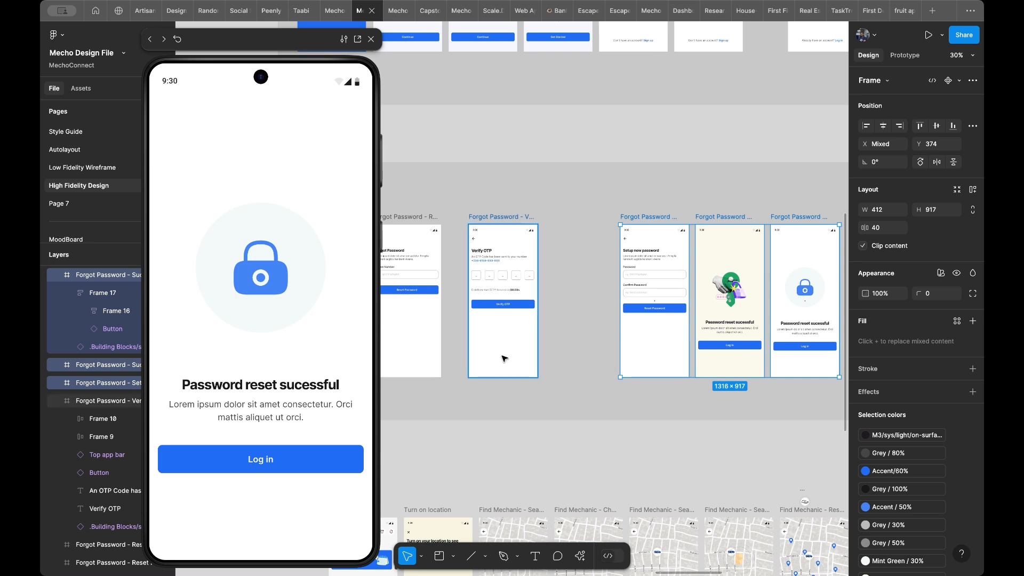
- Move the Verify OTP frame beside the second Reset Password frame and duplicate it
click(505, 358)
drag(503, 358, 485, 354)
key(ctrl+d)
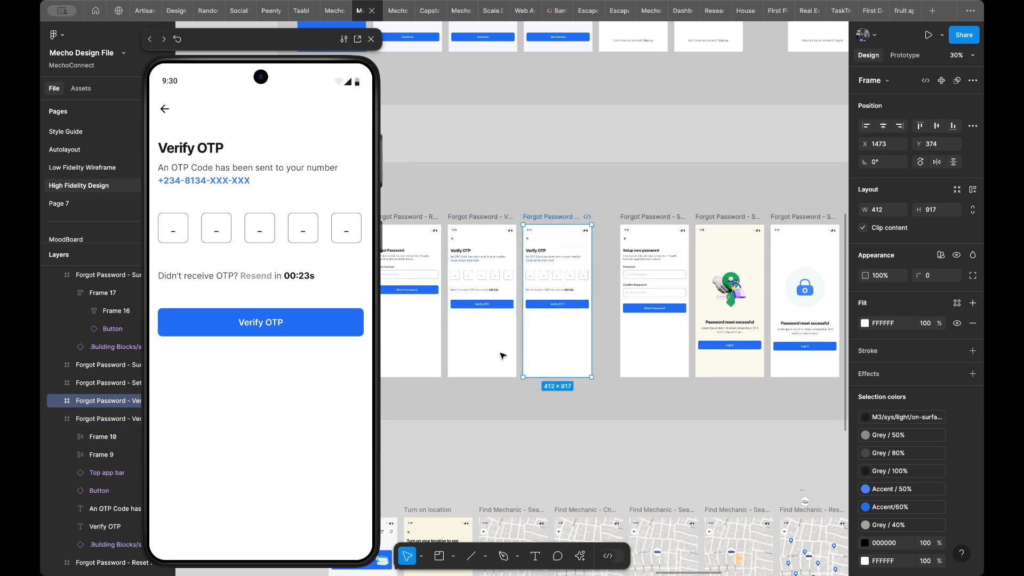
- Shift both Successful frames right to make room for another Setup Password frame
scroll(704, 350, right, 3)
scroll(704, 350, down, 1)
click(742, 359)
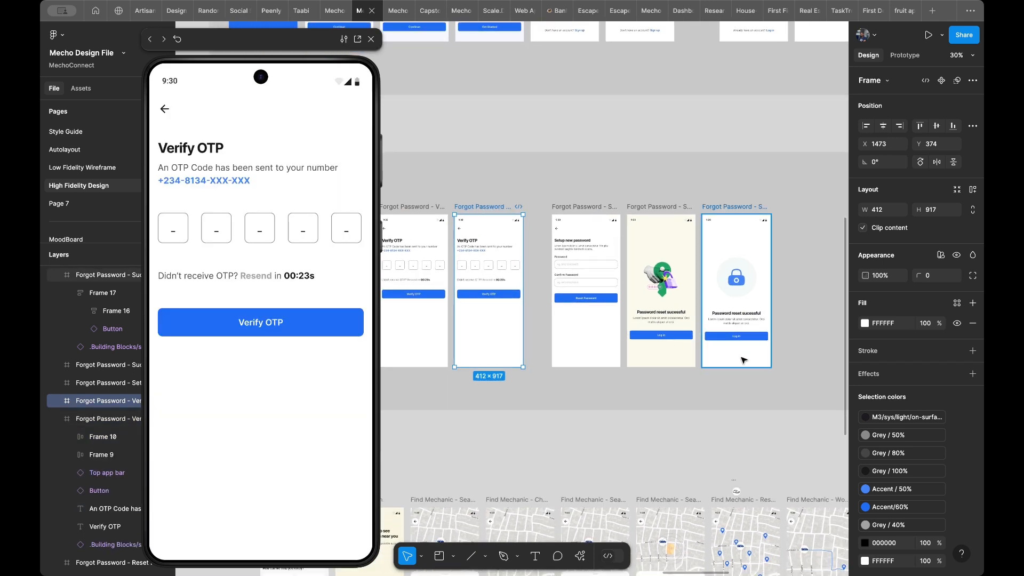
shift+click(673, 357)
drag(671, 358, 762, 355)
- Move the Setup Password frame beside the second Verify OTP frame and duplicate it
click(588, 357)
drag(582, 357, 565, 356)
key(ctrl+d)
- Move both Successful frames left to sit directly beside the duplicated Setup Password frame
scroll(792, 352, right, 3)
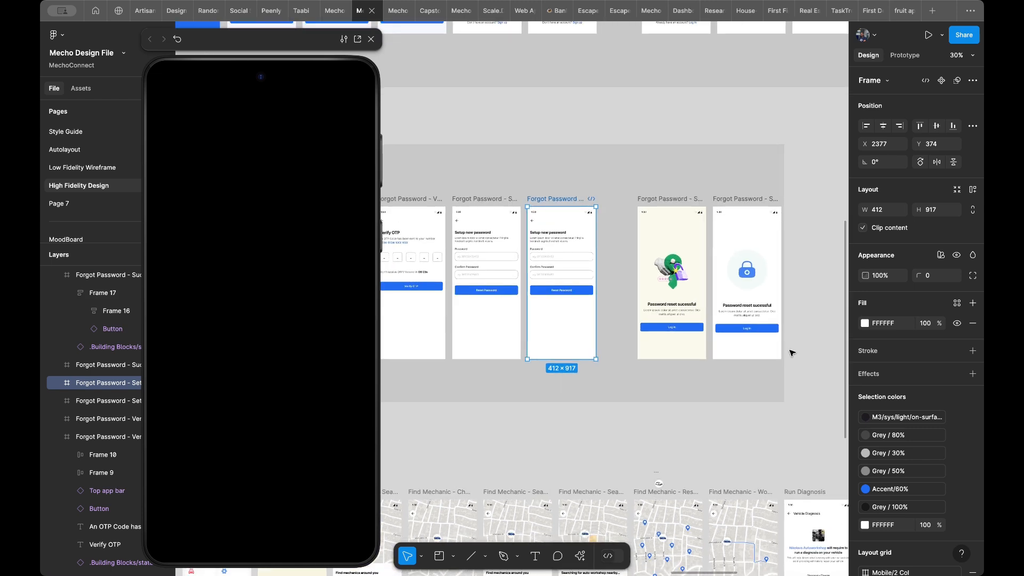
click(765, 353)
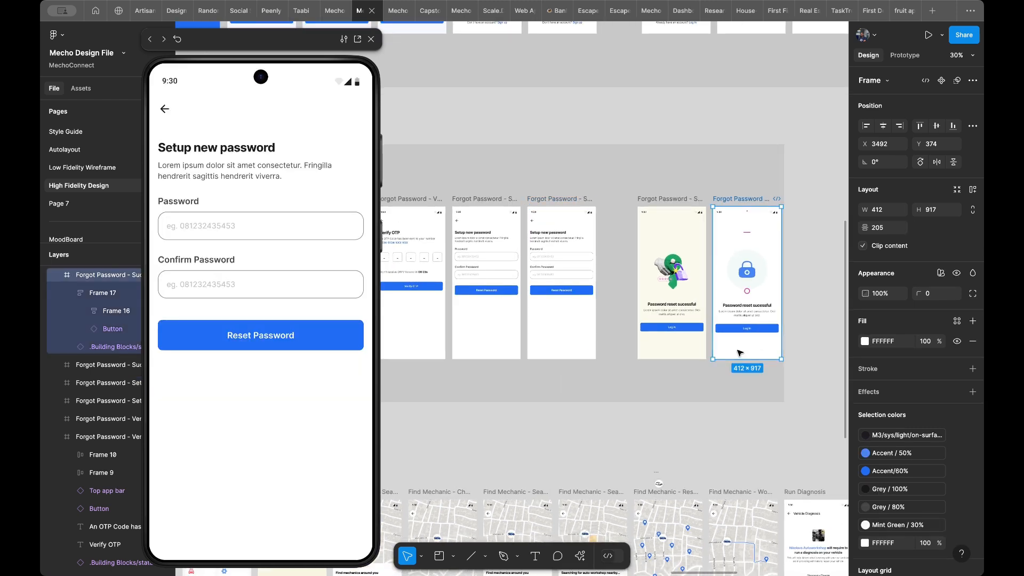
shift+click(685, 353)
drag(685, 353, 656, 350)
- Copy the text properties of the filled-in phone number on the Login Screen/Filled frame
scroll(560, 317, left, 5)
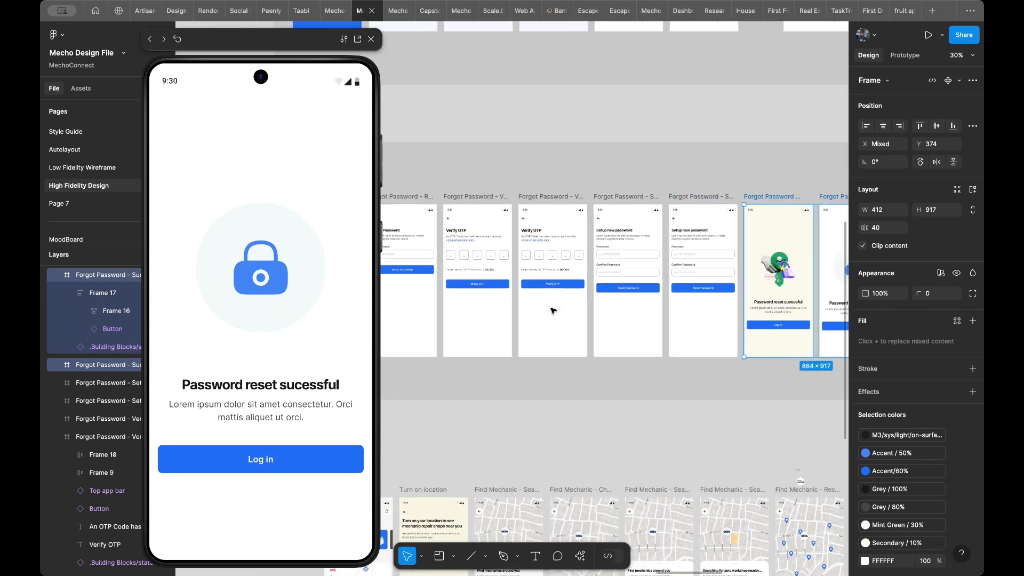
scroll(553, 311, up, 3)
scroll(553, 311, left, 4)
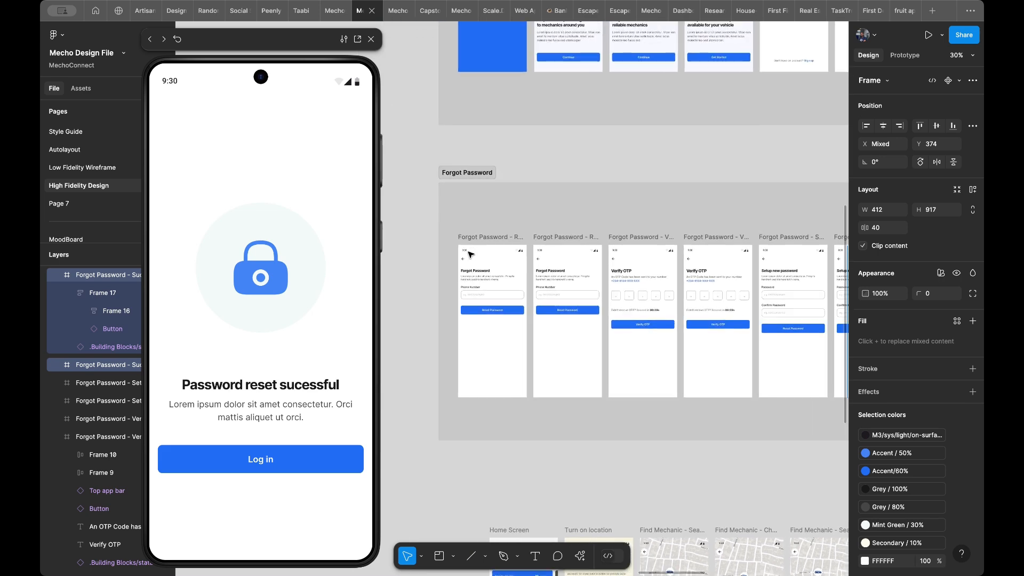
scroll(470, 254, up, 3)
scroll(470, 255, right, 4)
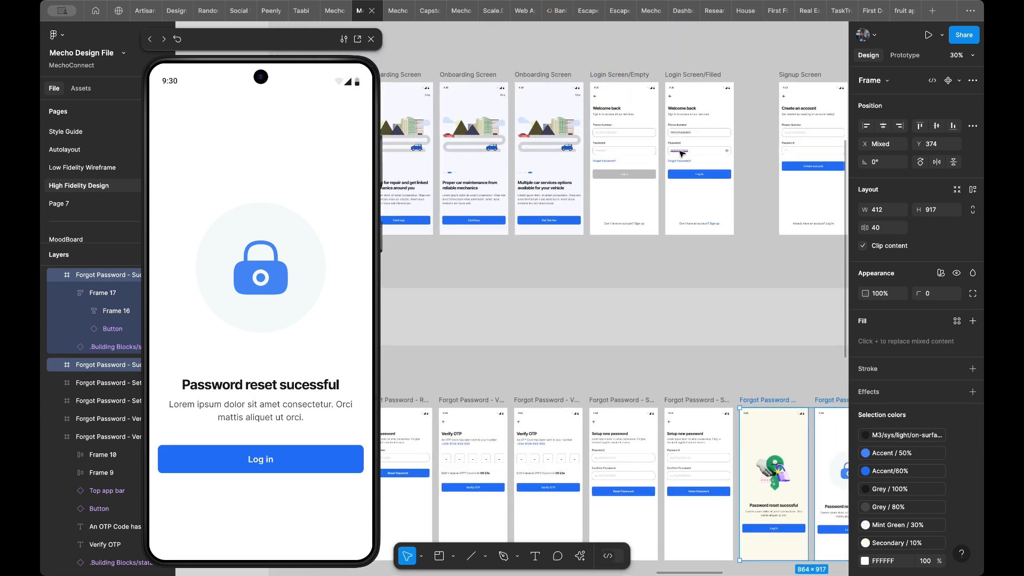
click(683, 133)
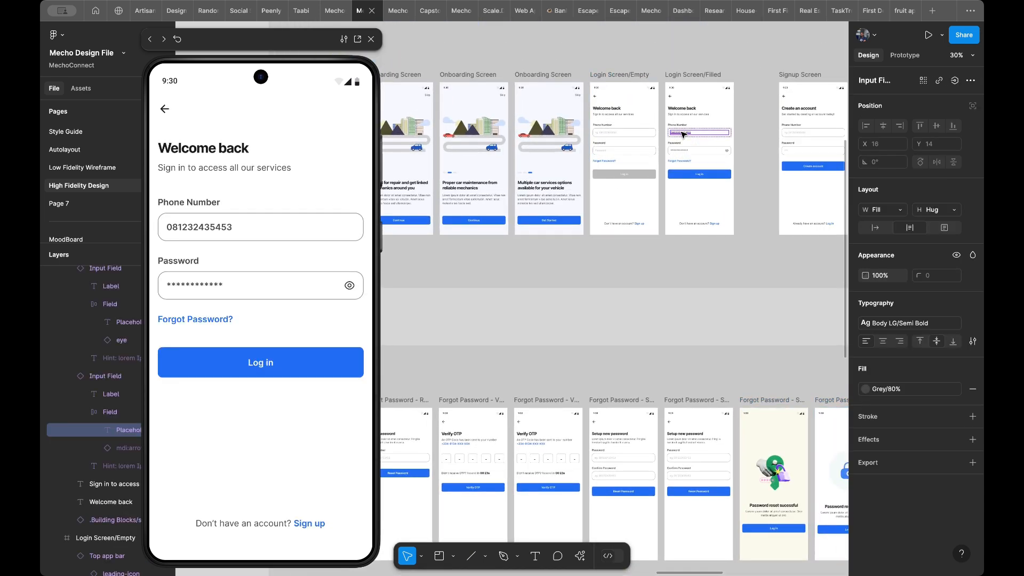
- Change the fill of the Reset Password button on the first Reset Password frame to Grey/30%
scroll(597, 242, down, 5)
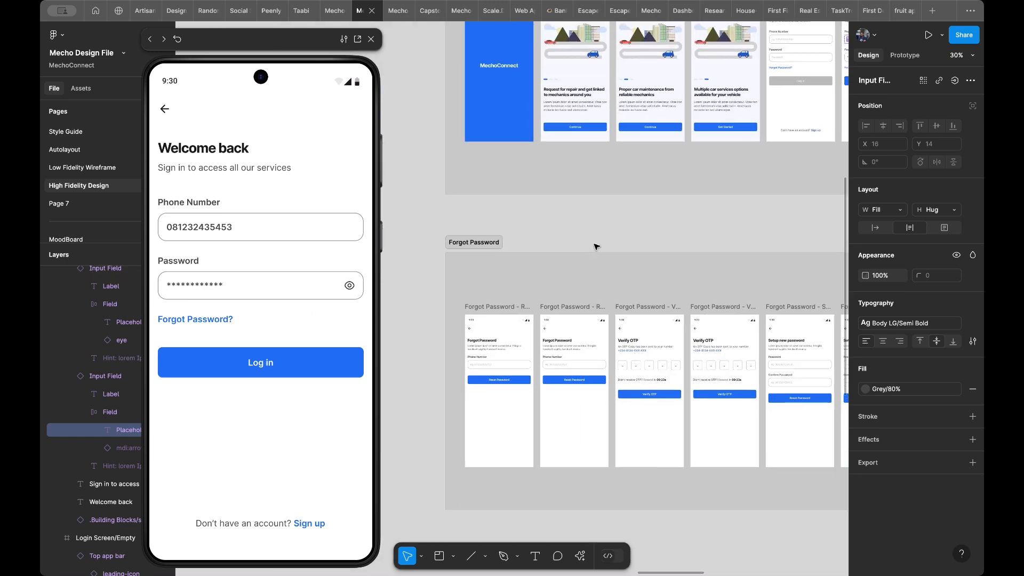
scroll(554, 293, up, 1)
scroll(553, 293, up, 8)
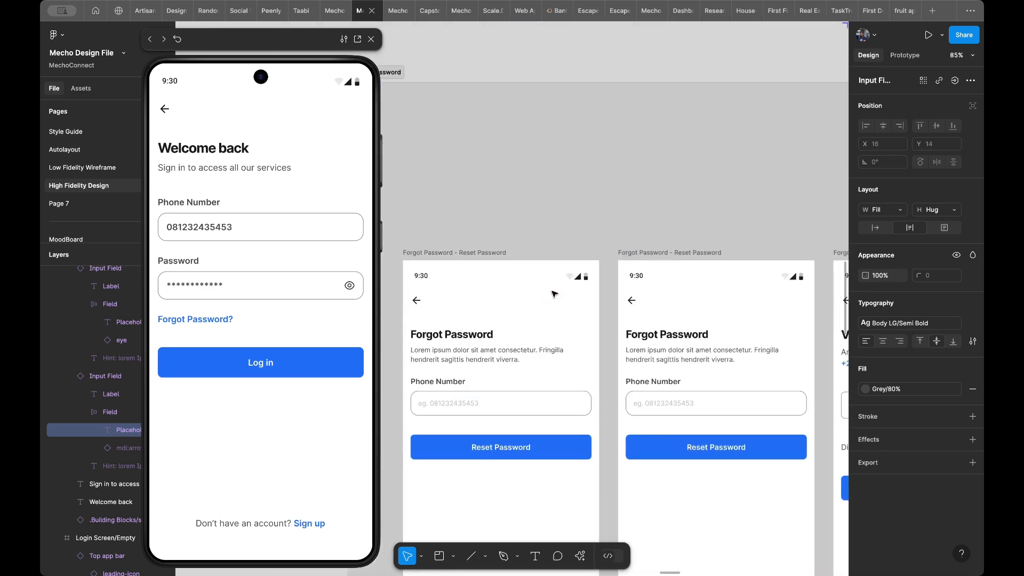
scroll(608, 308, down, 1)
click(575, 328)
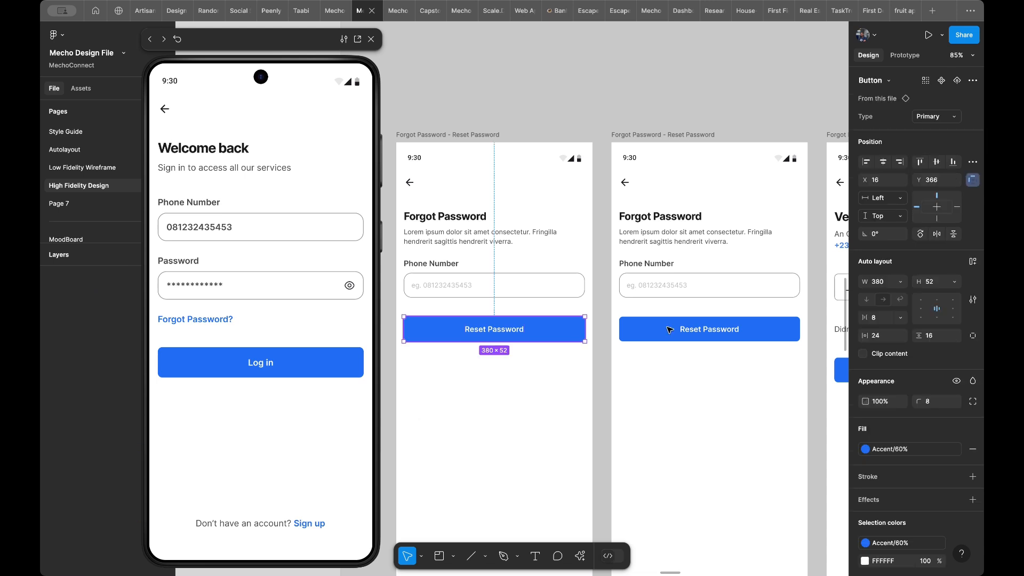
scroll(900, 433, down, 1)
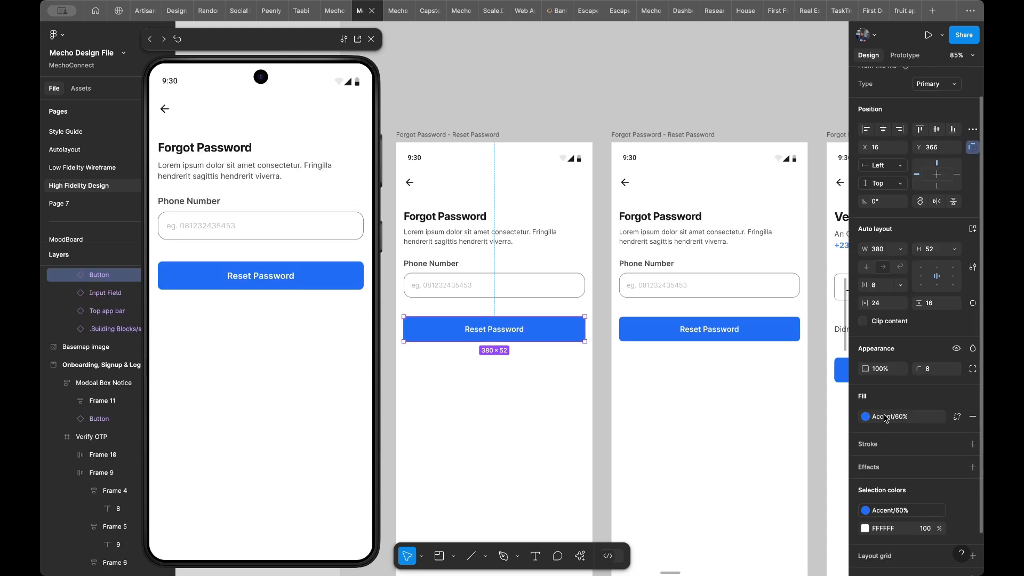
click(886, 417)
scroll(769, 448, down, 6)
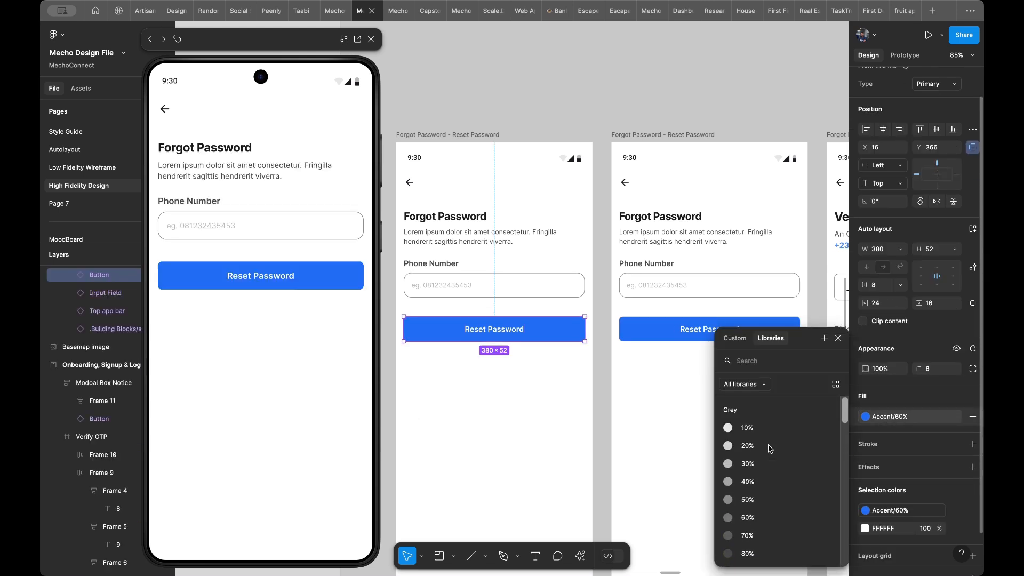
click(760, 464)
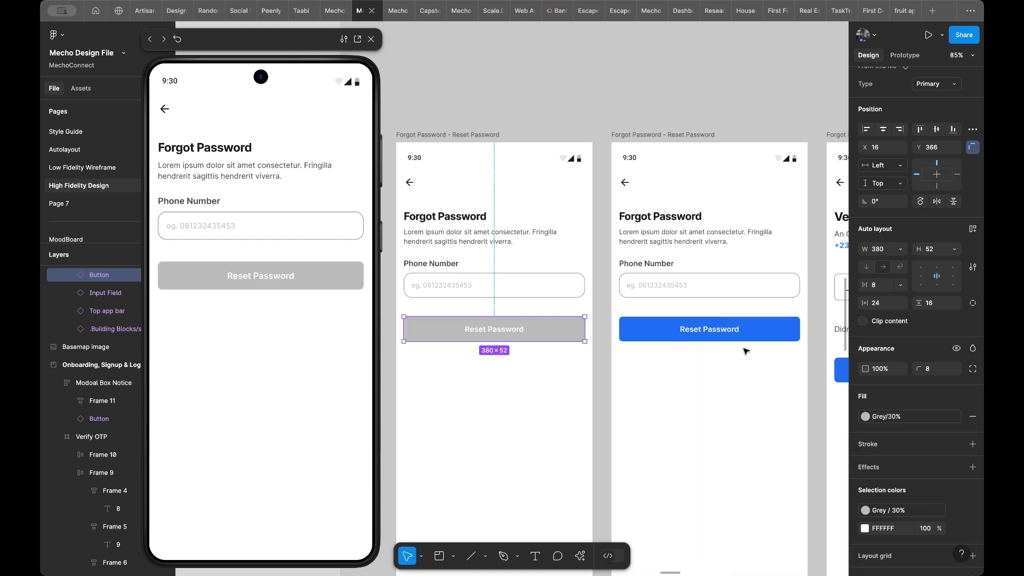
- Paste the copied Body LG/Semi Bold, Grey/80% text properties onto the phone number placeholder in the second Reset Password frame
click(760, 340)
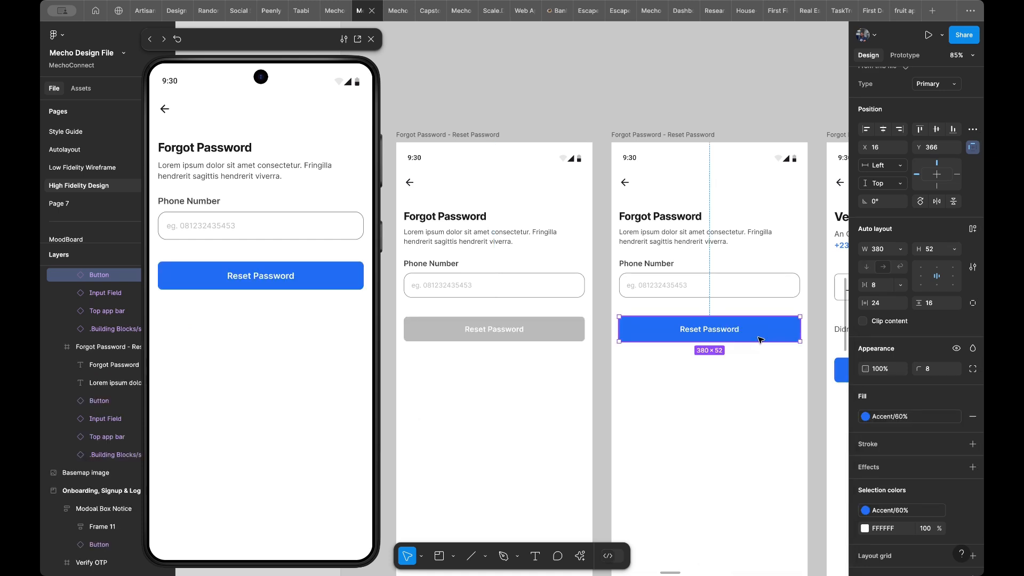
scroll(693, 331, down, 3)
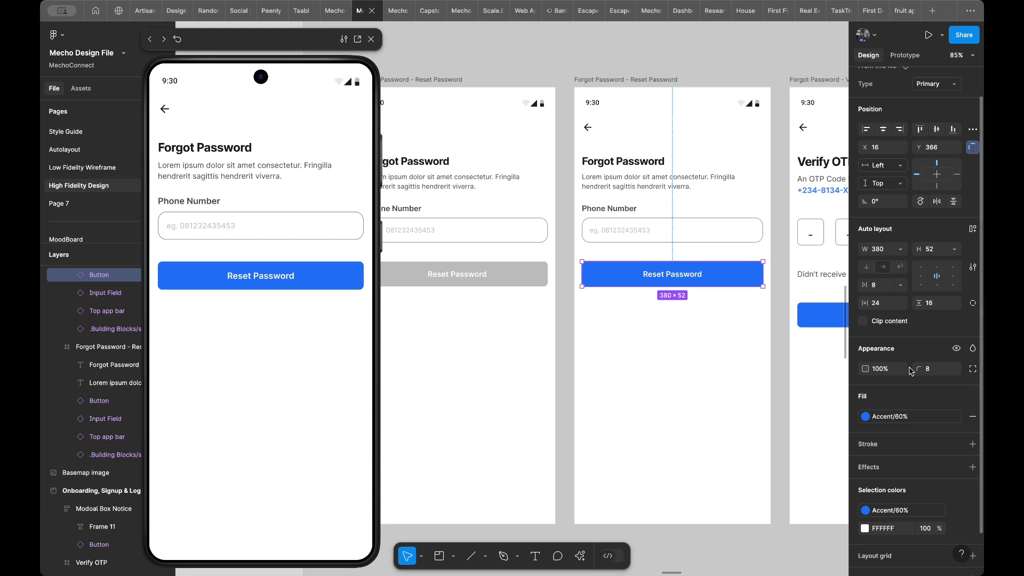
super+click(628, 238)
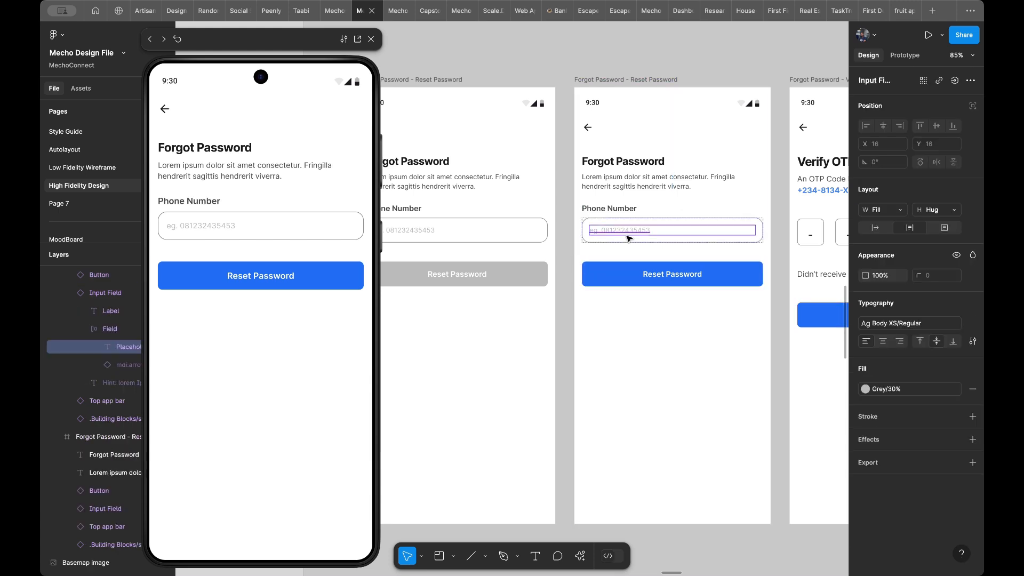
key(alt+super+v)
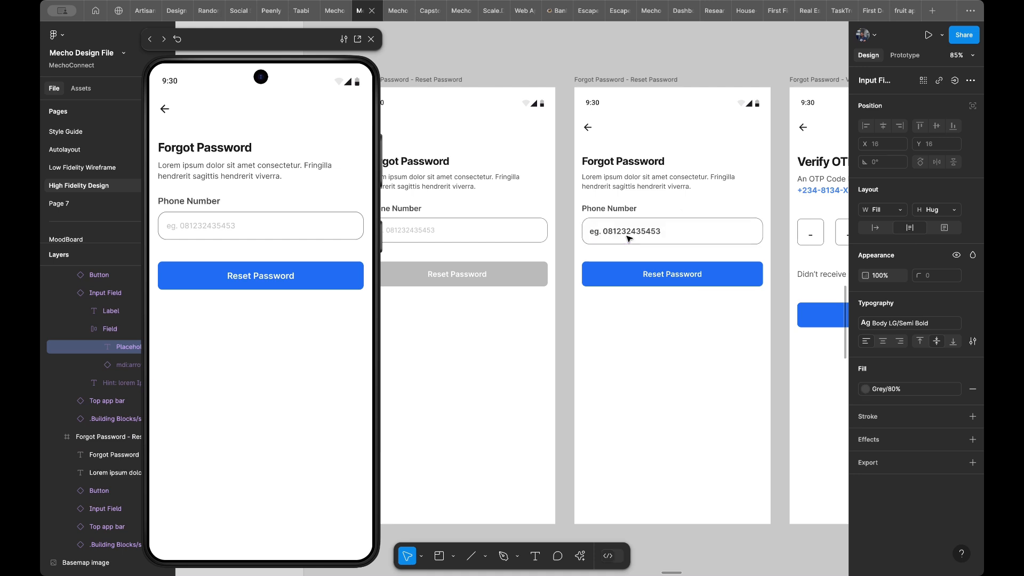
- Remove the "eg." prefix from the phone number on the second Reset Password frame, leaving only the number
double_click(630, 236)
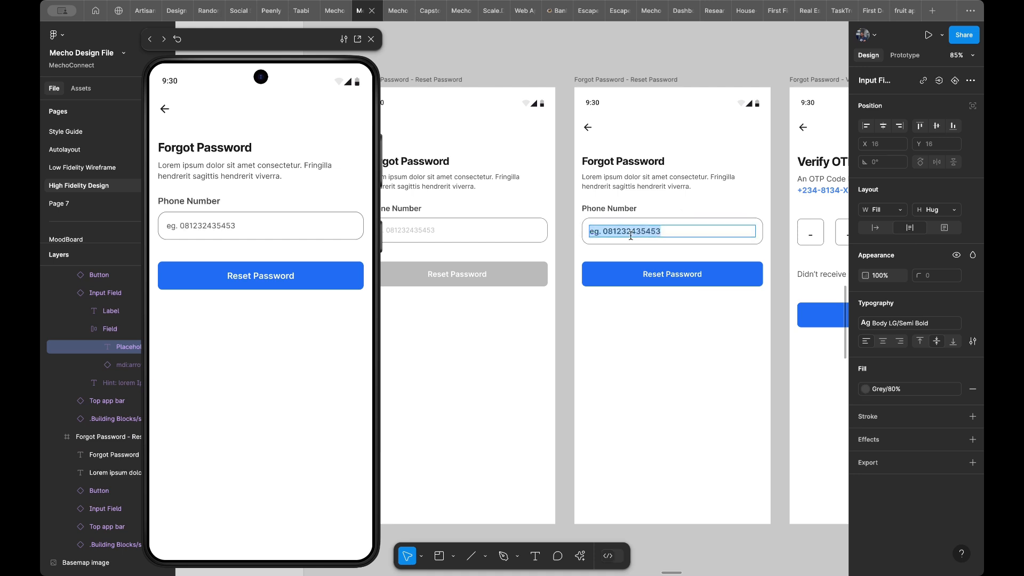
click(604, 232)
key(super+shift+Left)
key(BackSpace)
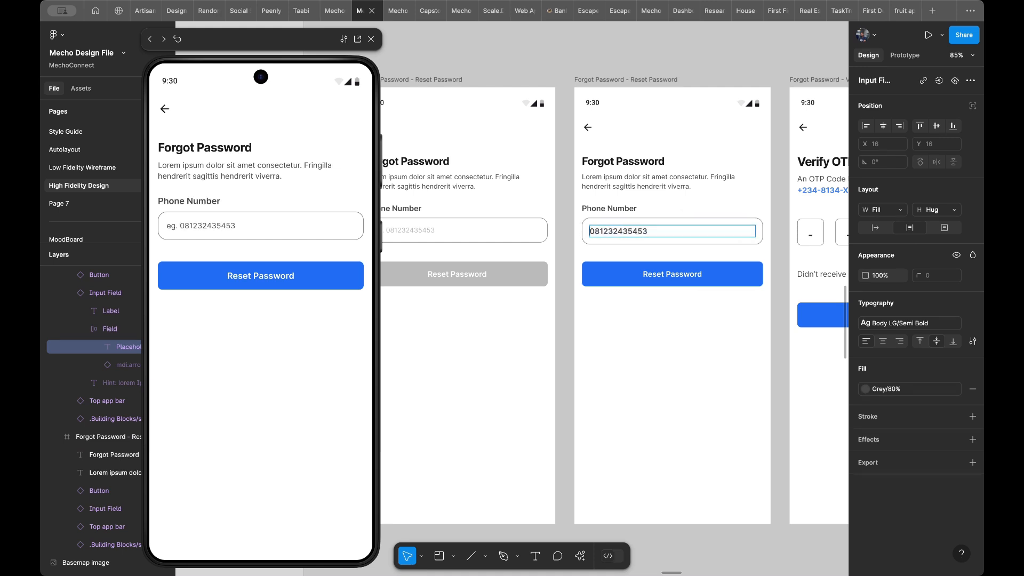
key(Escape)
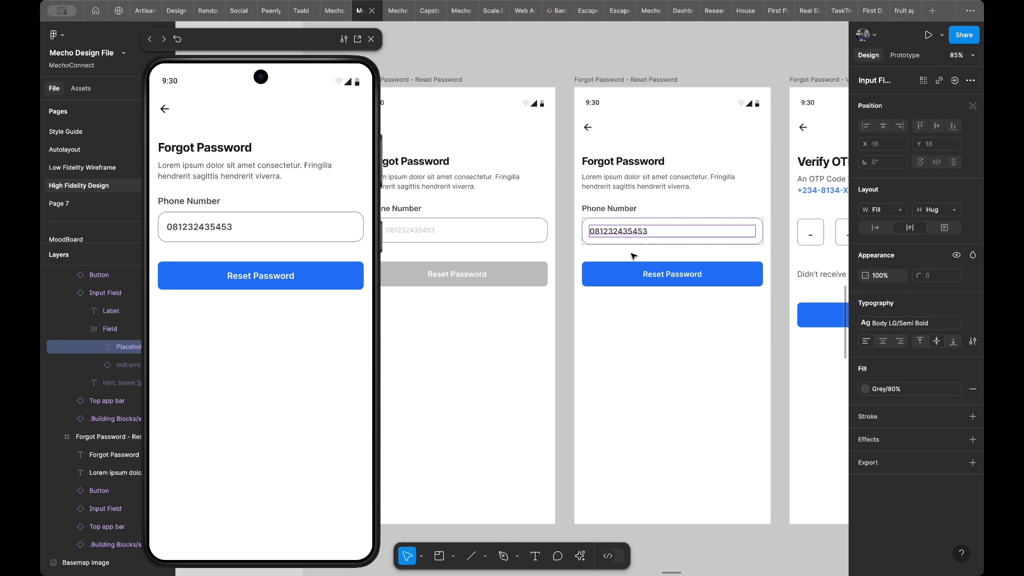
- Set the height of the phone number field on the second Reset Password frame to 52
click(663, 245)
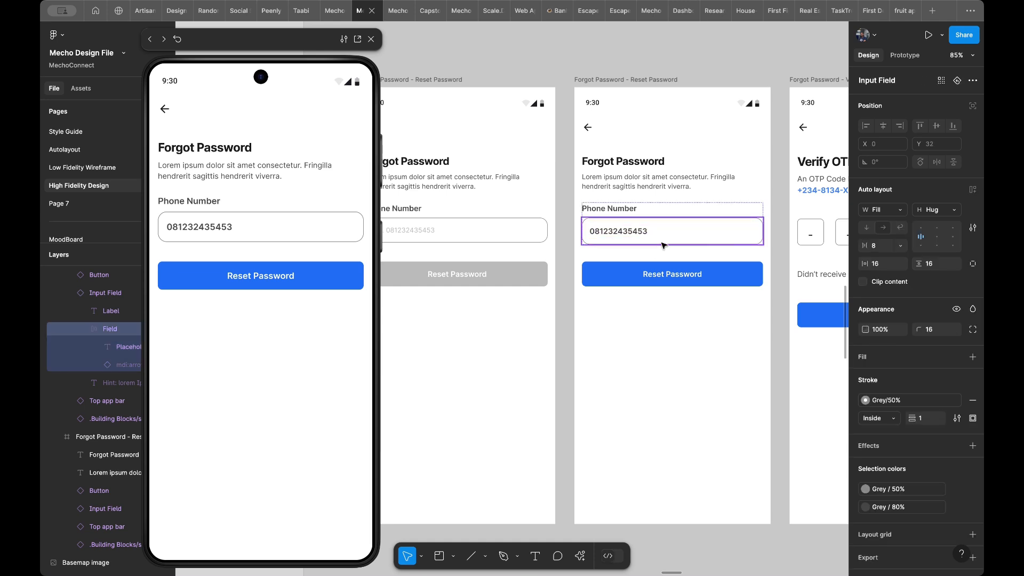
click(928, 209)
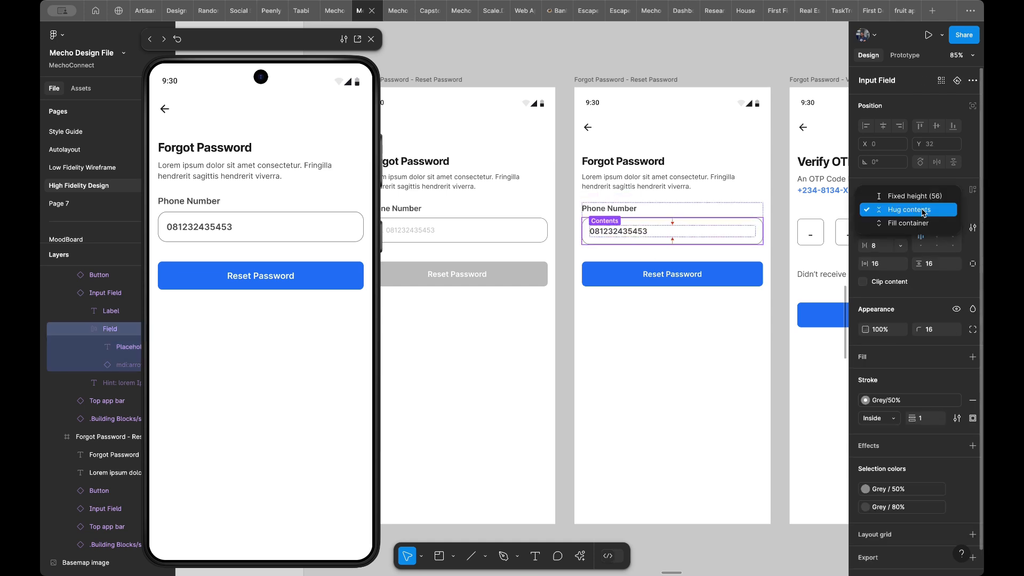
click(530, 237)
click(531, 237)
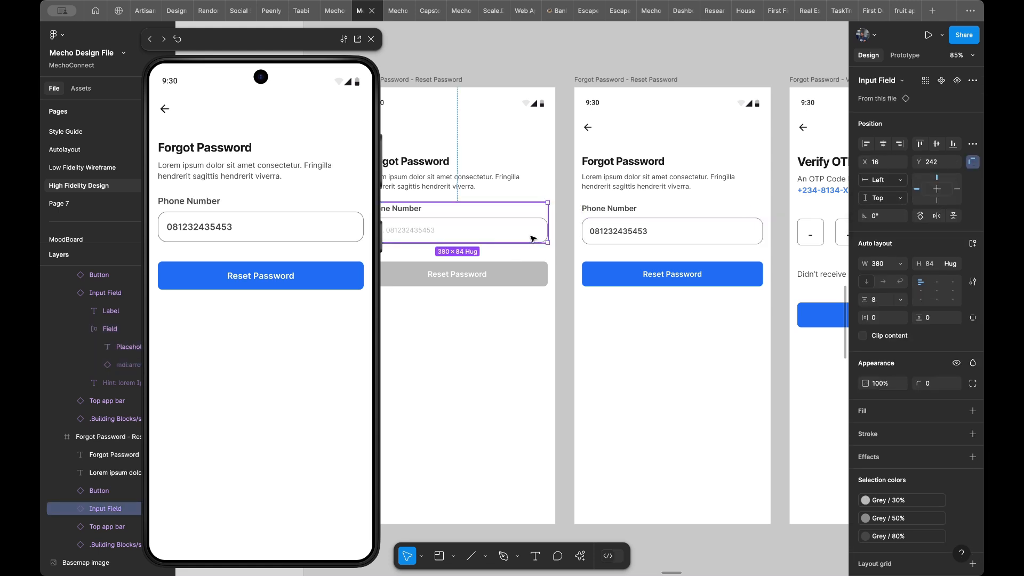
double_click(517, 227)
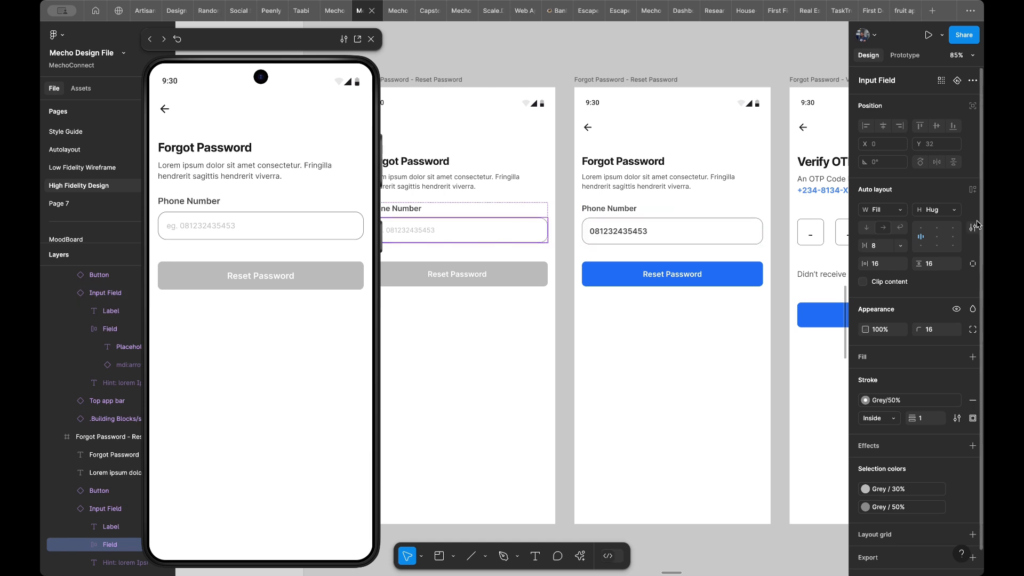
double_click(718, 226)
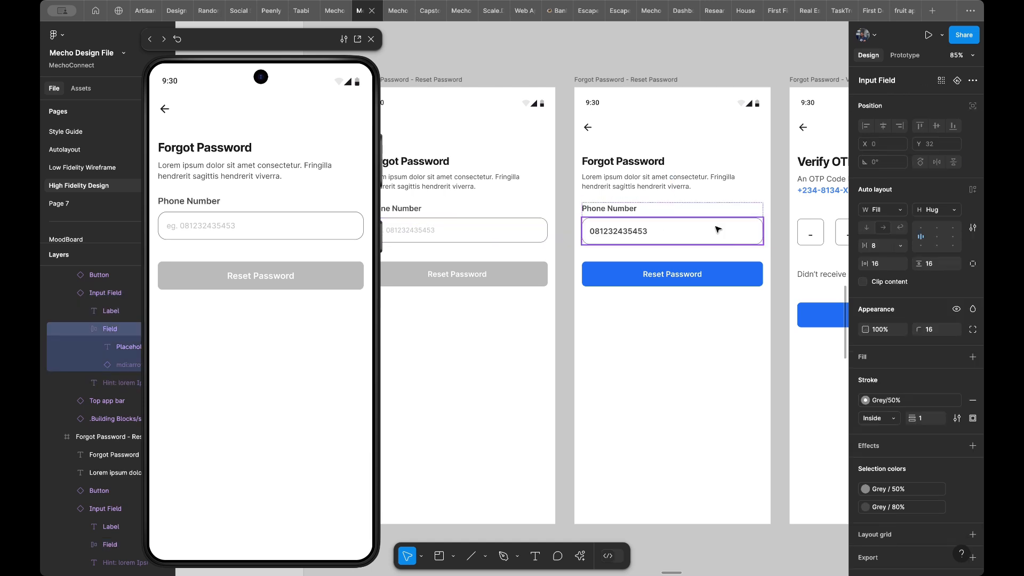
click(924, 215)
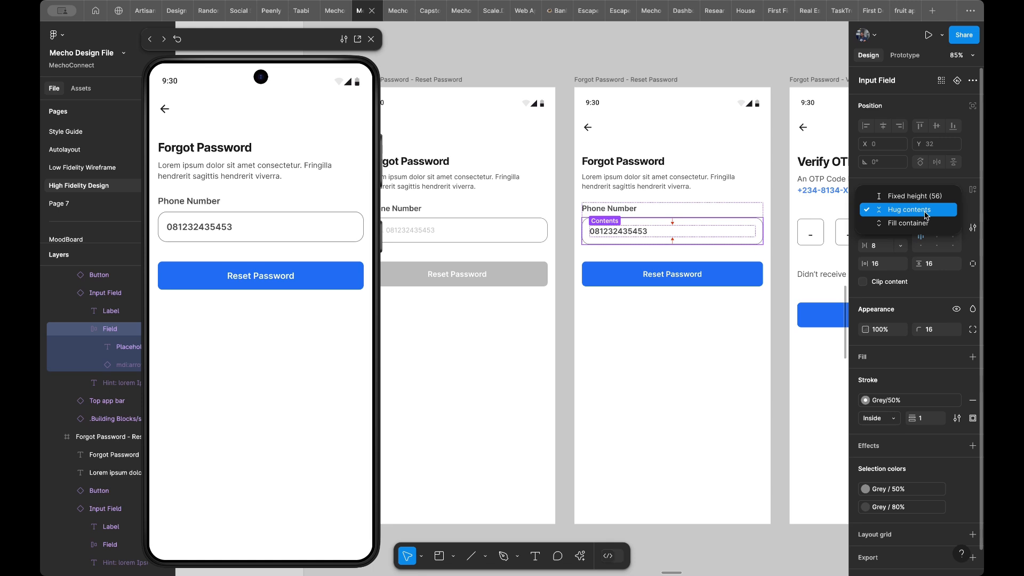
click(934, 211)
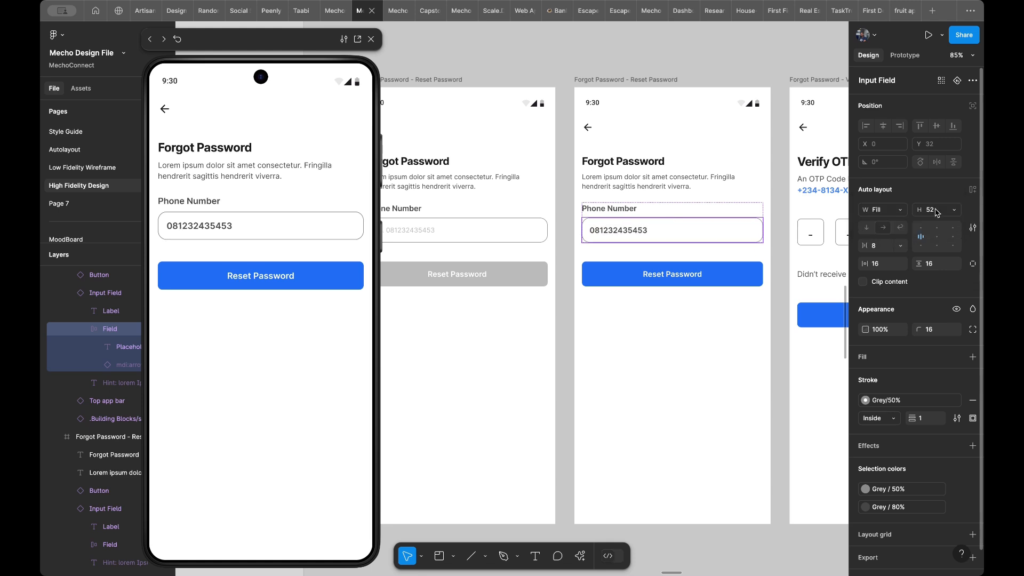
- Link the phone number field on the first Reset Password frame to the filled one on tap with Smart animate, and test it in the preview
scroll(656, 313, right, 3)
scroll(656, 313, up, 1)
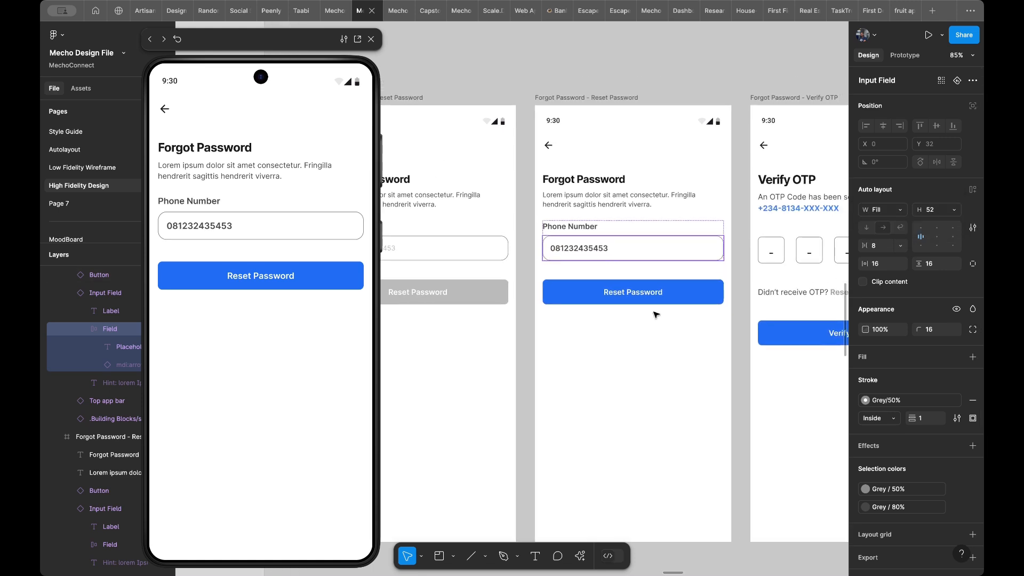
scroll(569, 314, left, 5)
scroll(569, 314, down, 2)
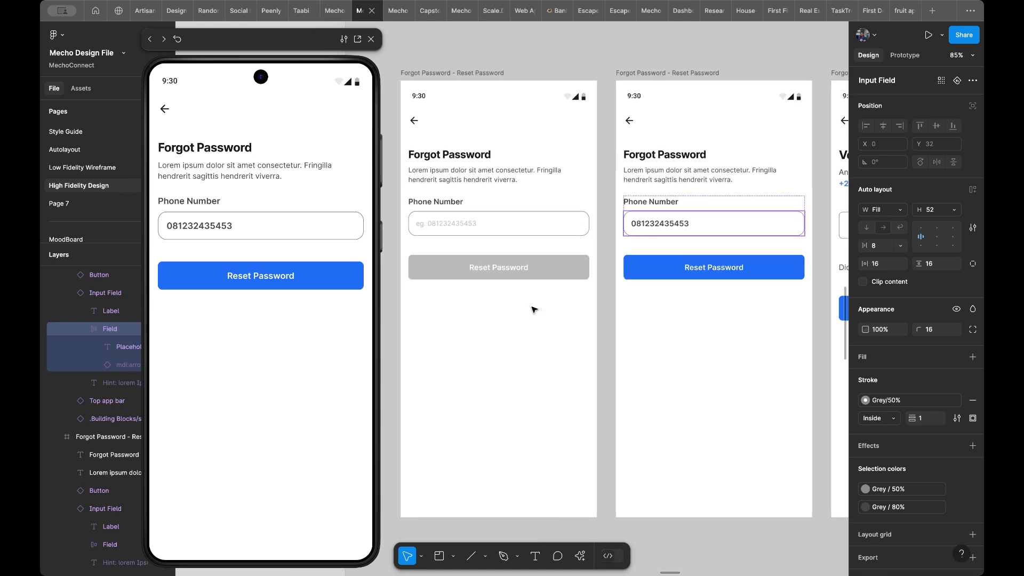
click(575, 229)
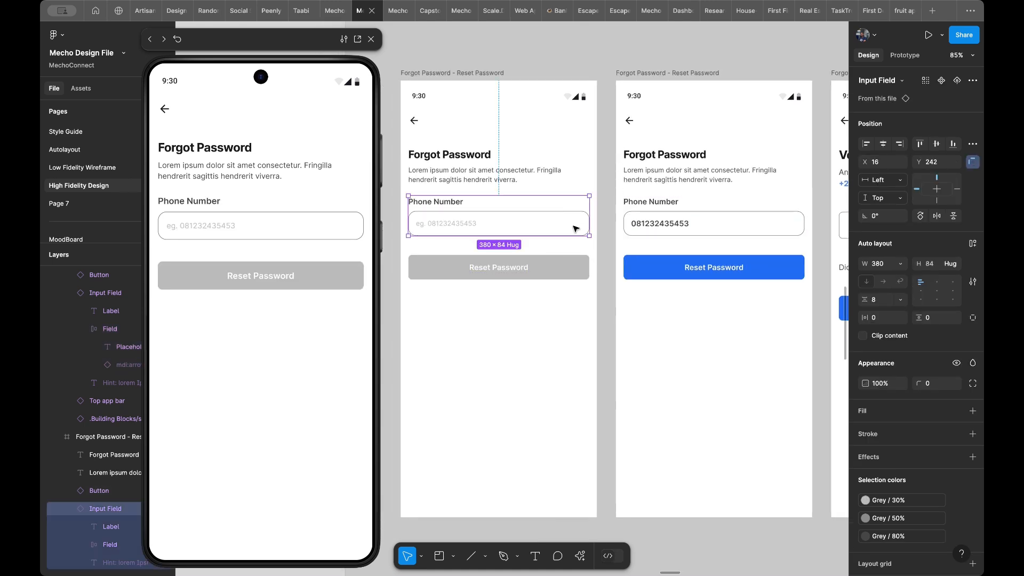
double_click(561, 226)
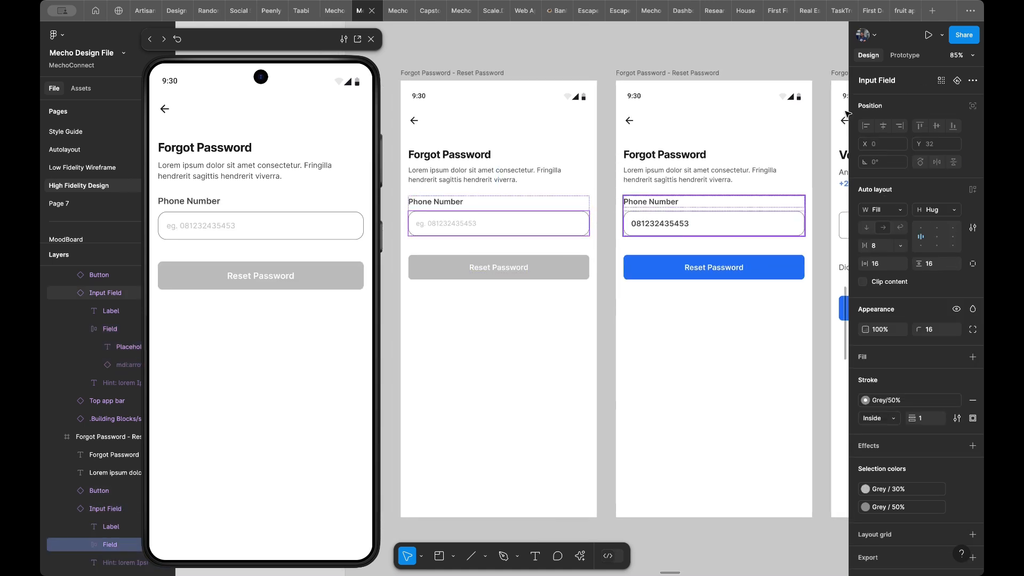
click(905, 55)
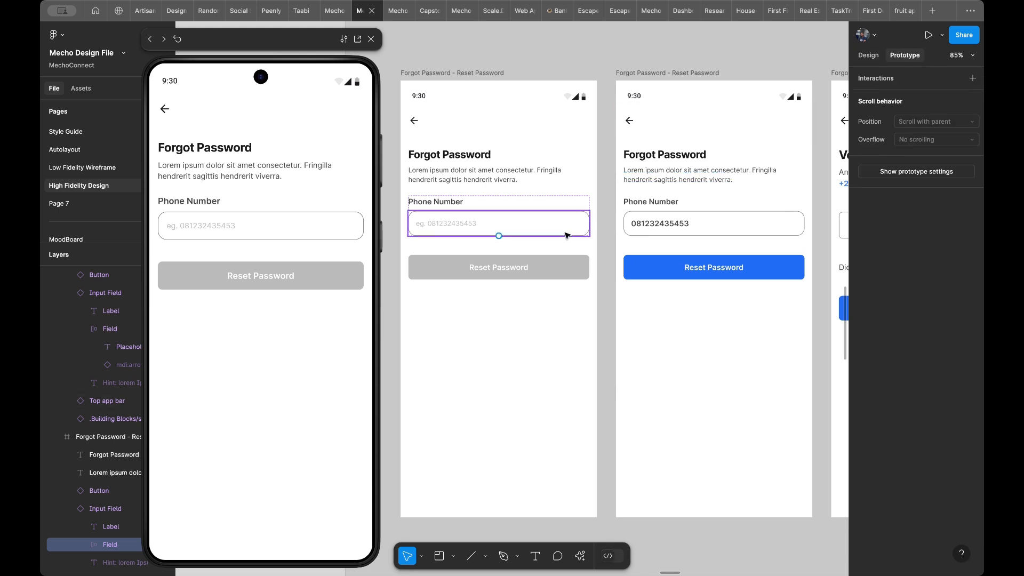
drag(589, 223, 612, 297)
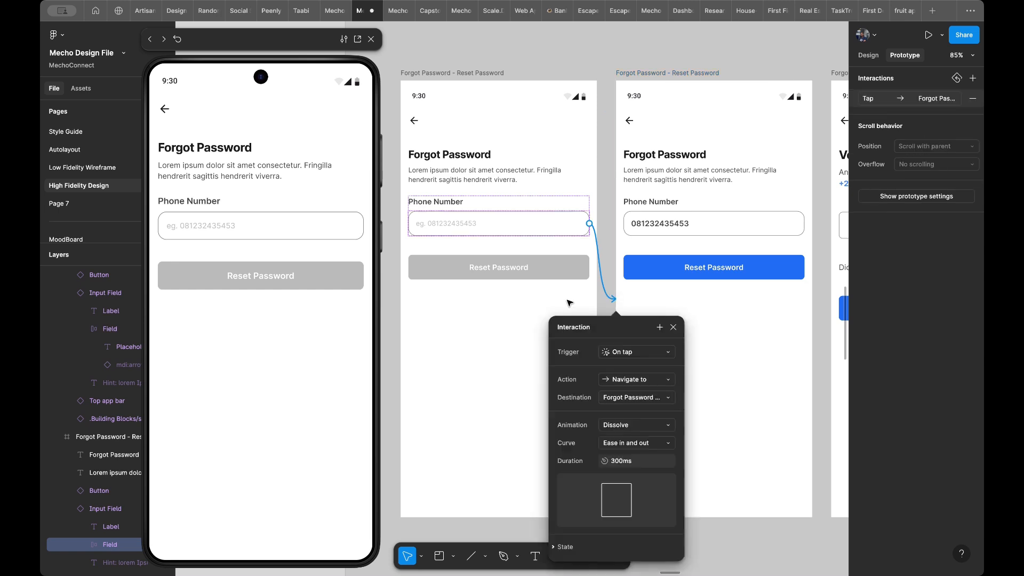
click(622, 423)
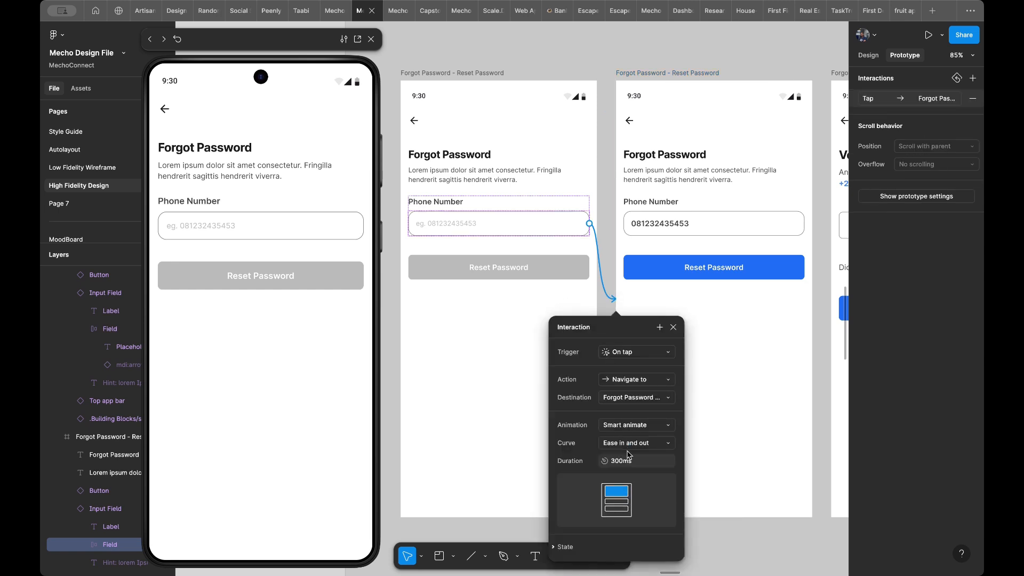
scroll(700, 414, right, 2)
click(720, 391)
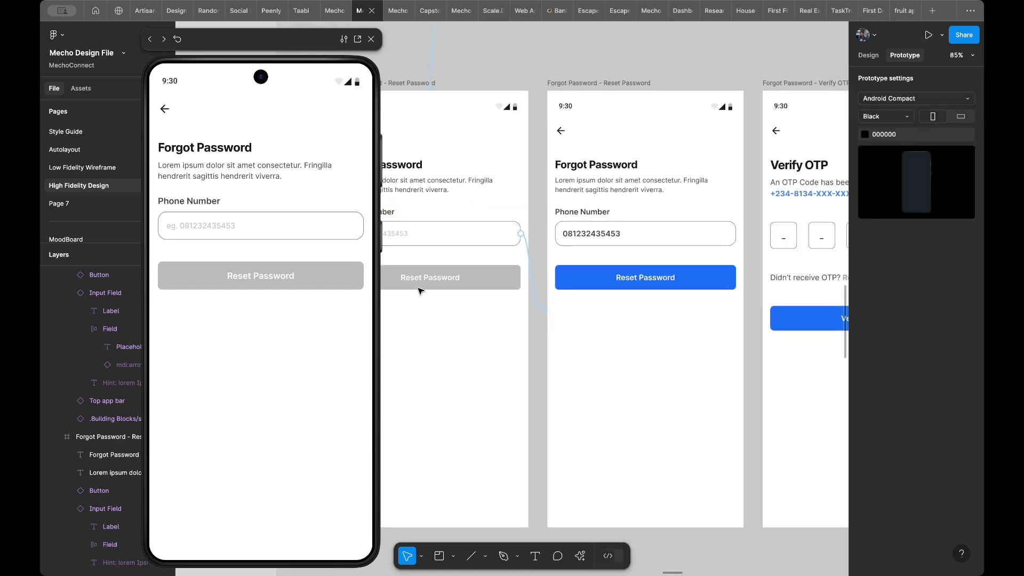
click(207, 336)
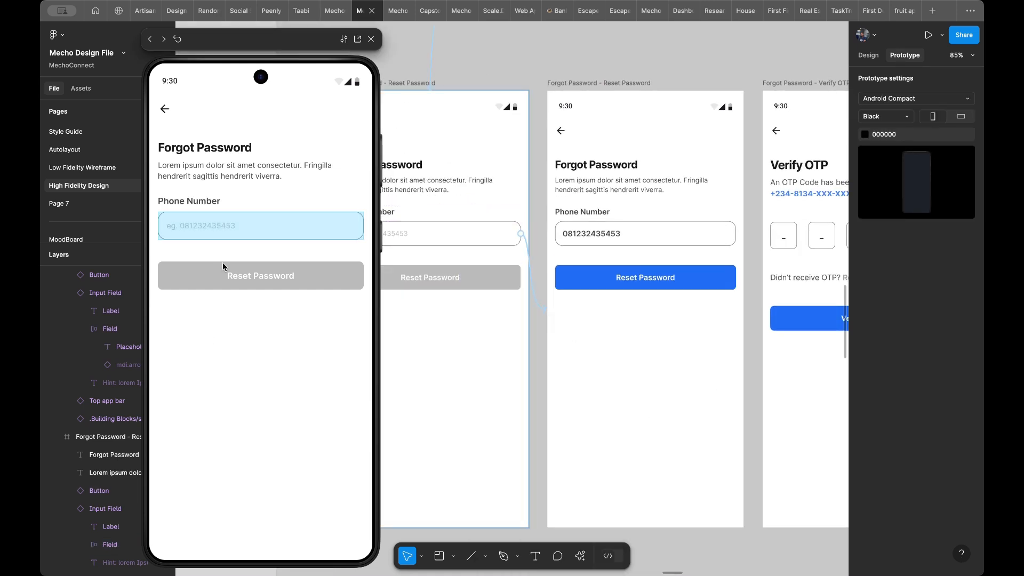
click(201, 241)
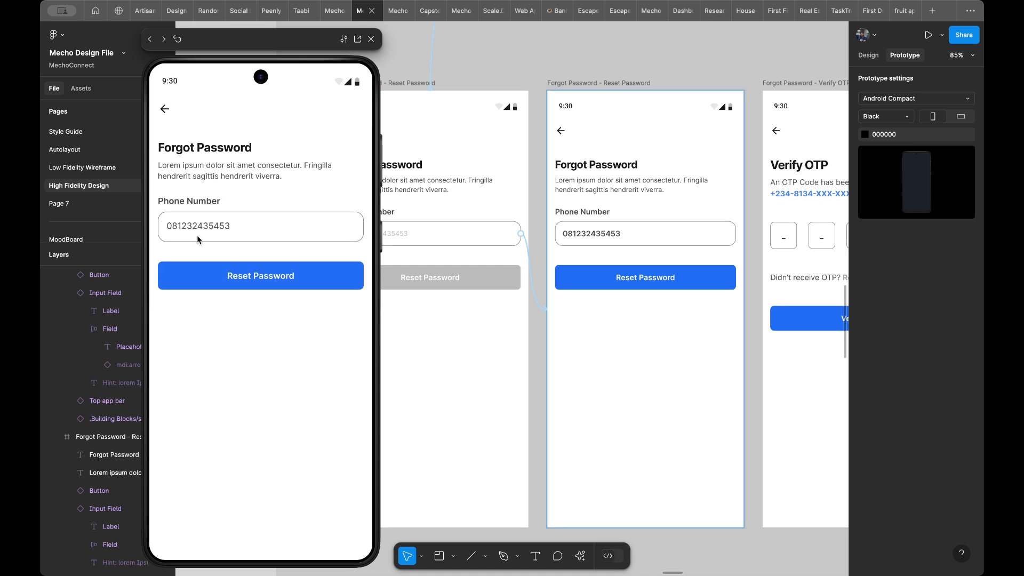
- Link the filled frame's Reset Password button to the first Verify OTP frame on tap with Smart animate, and test it in the preview
scroll(468, 222, right, 3)
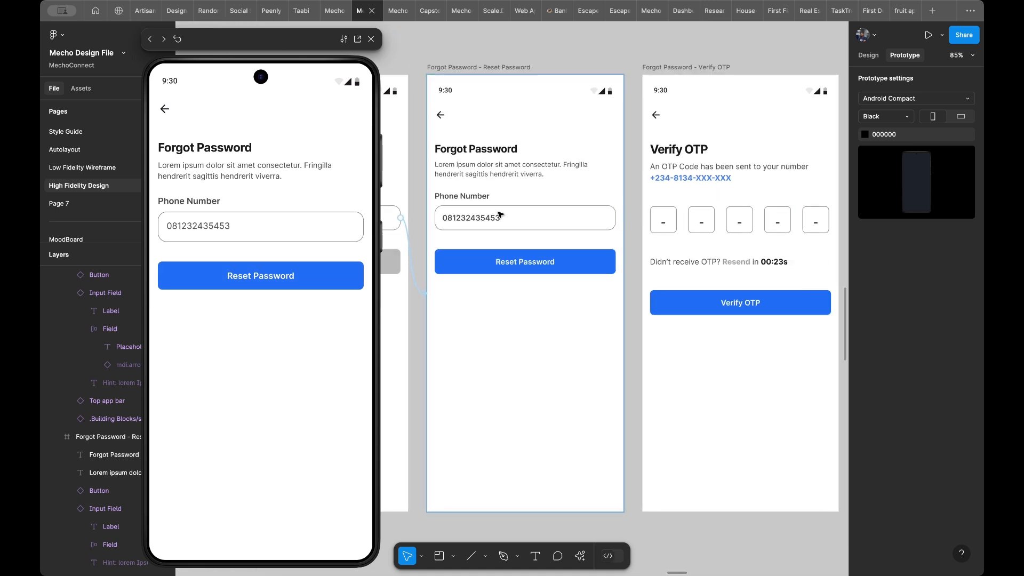
click(553, 270)
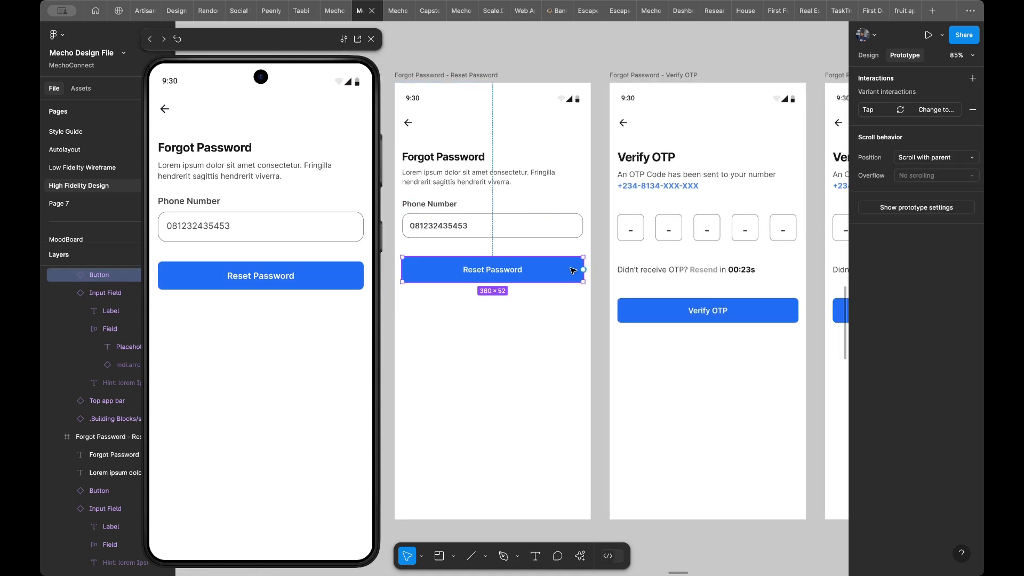
drag(584, 270, 616, 323)
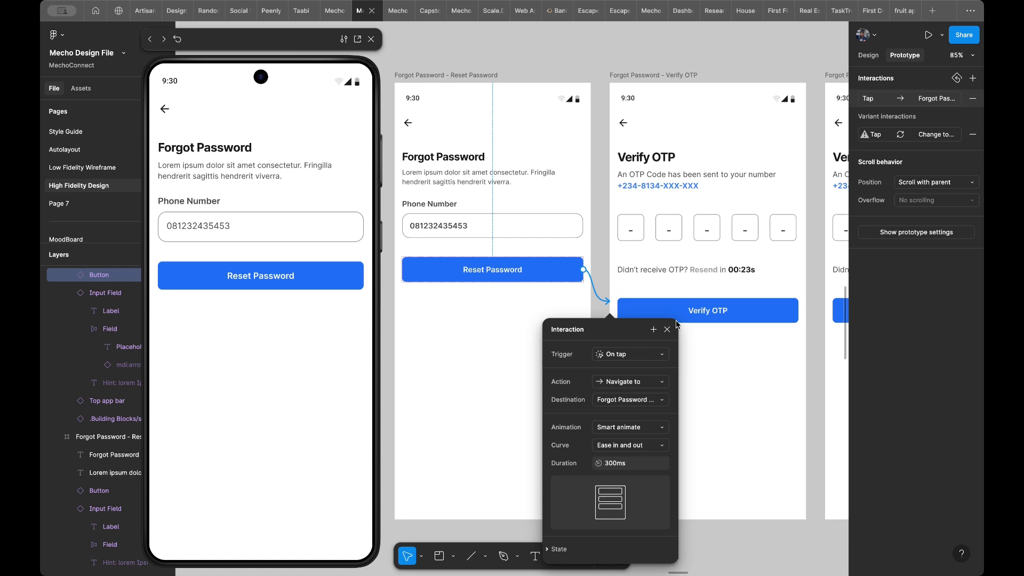
scroll(403, 258, right, 3)
click(277, 268)
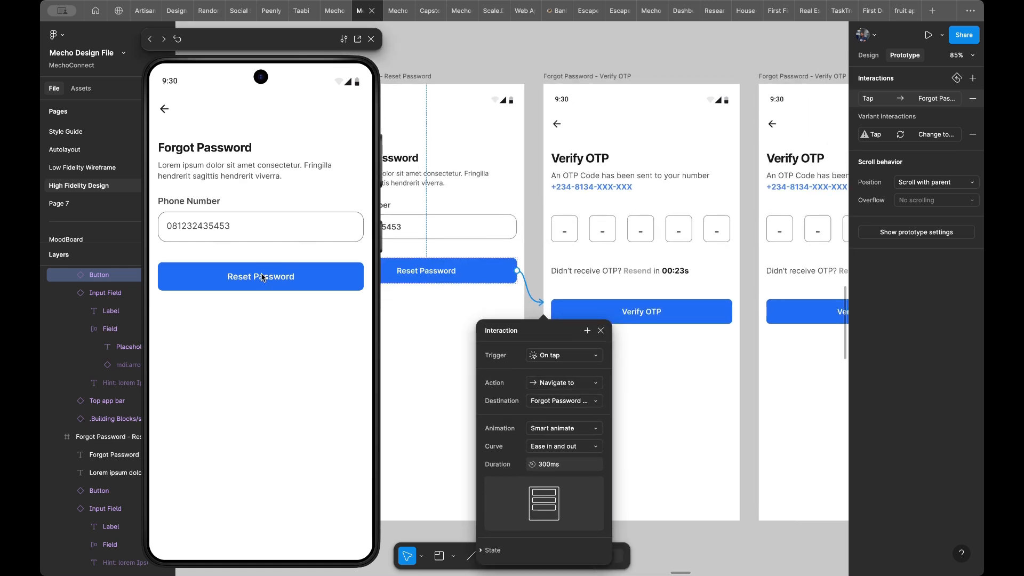
- Replace the placeholder dashes in the five code boxes on the second Verify OTP frame with the sample OTP code's digits
scroll(635, 161, right, 5)
scroll(642, 159, up, 3)
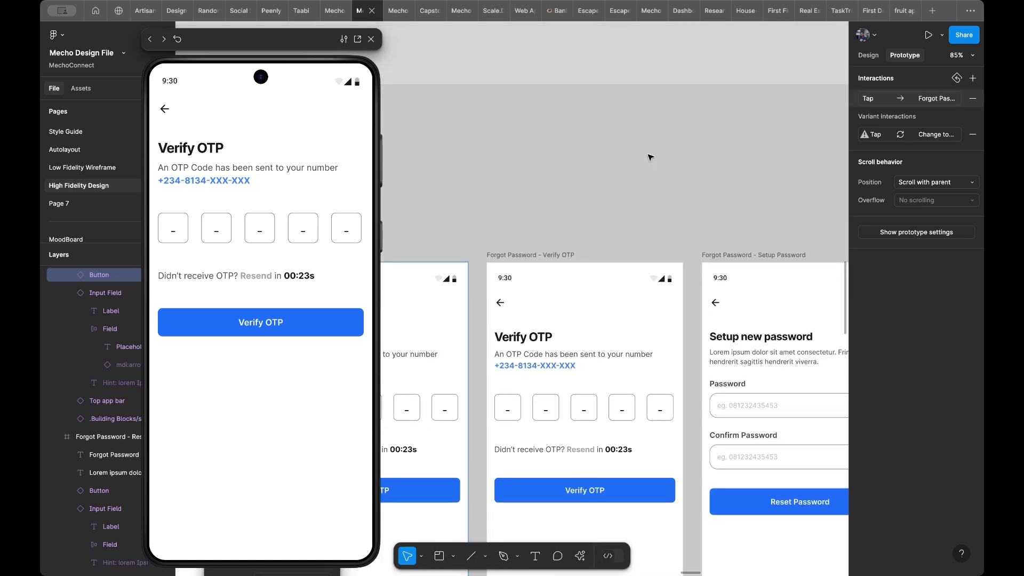
scroll(629, 183, down, 3)
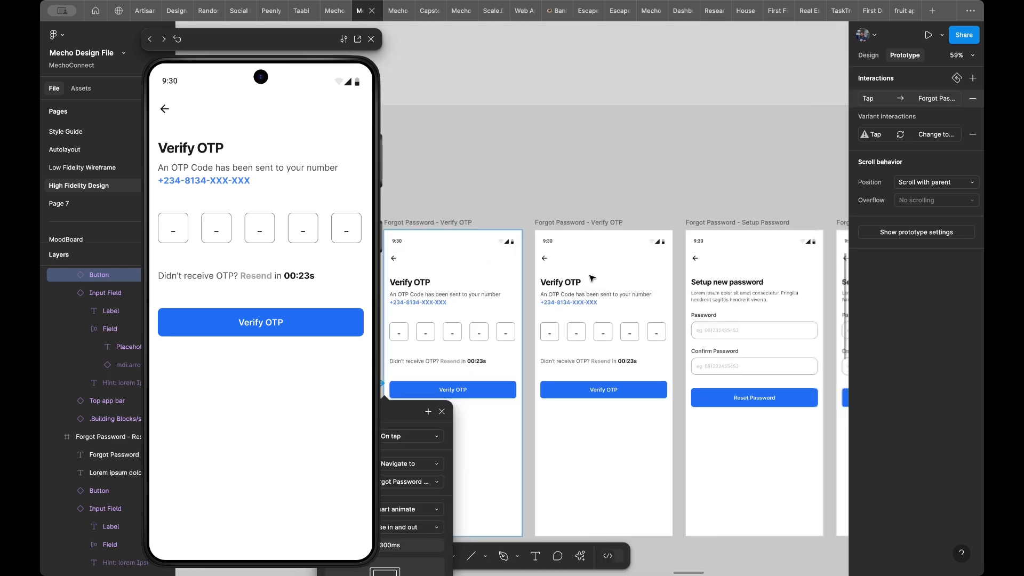
click(553, 335)
double_click(553, 335)
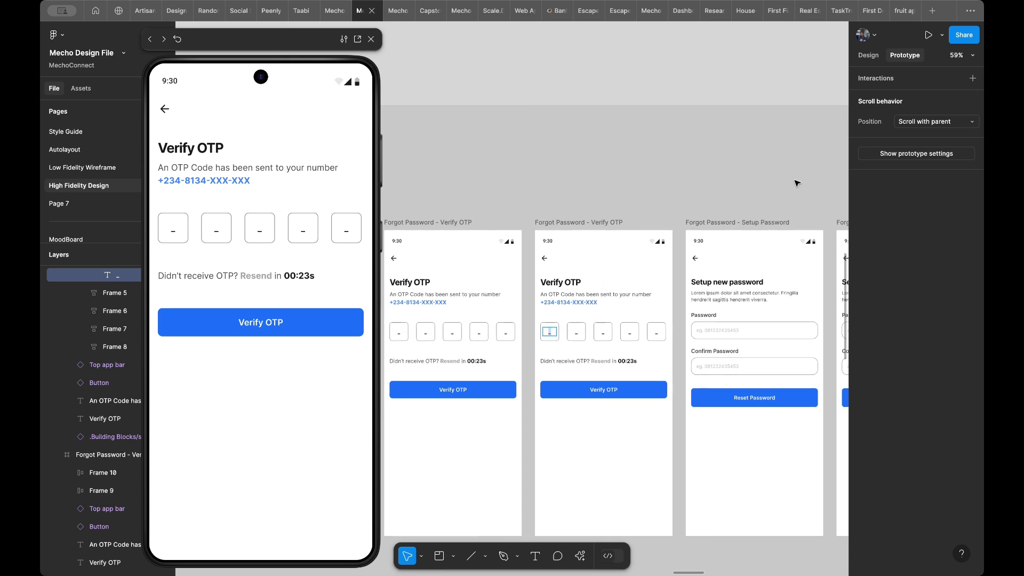
text(*)
click(576, 334)
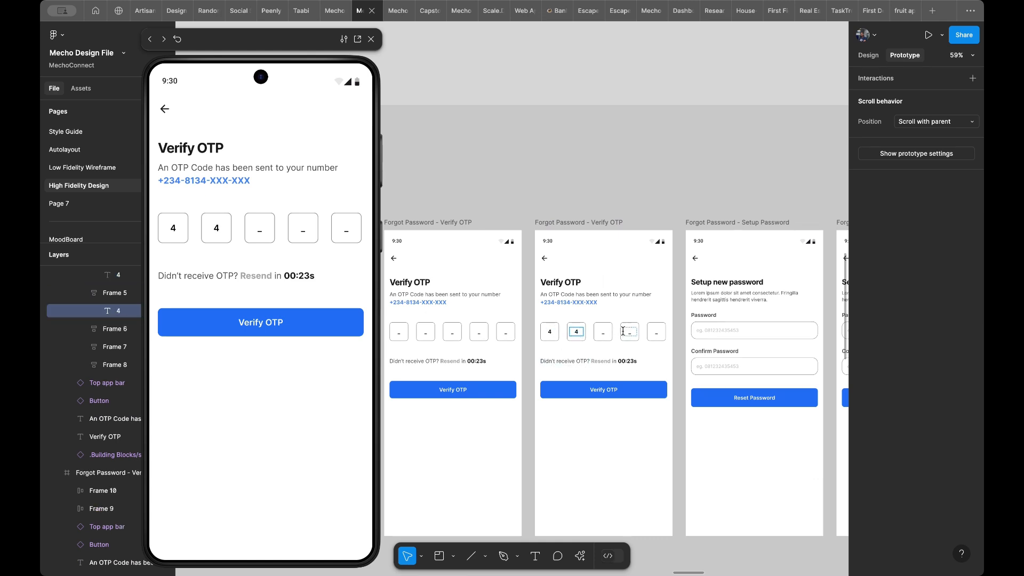
click(605, 332)
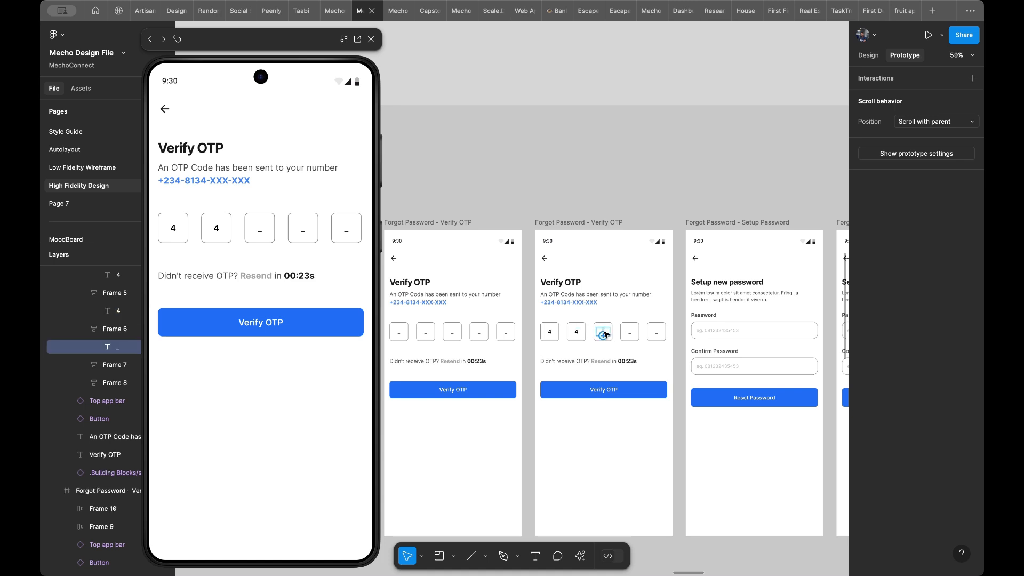
click(635, 333)
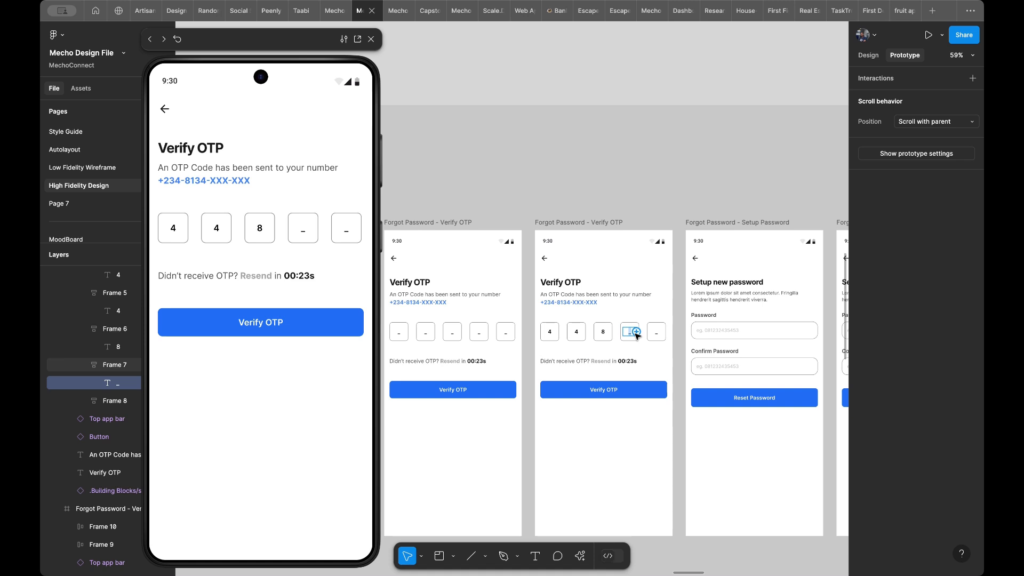
click(660, 333)
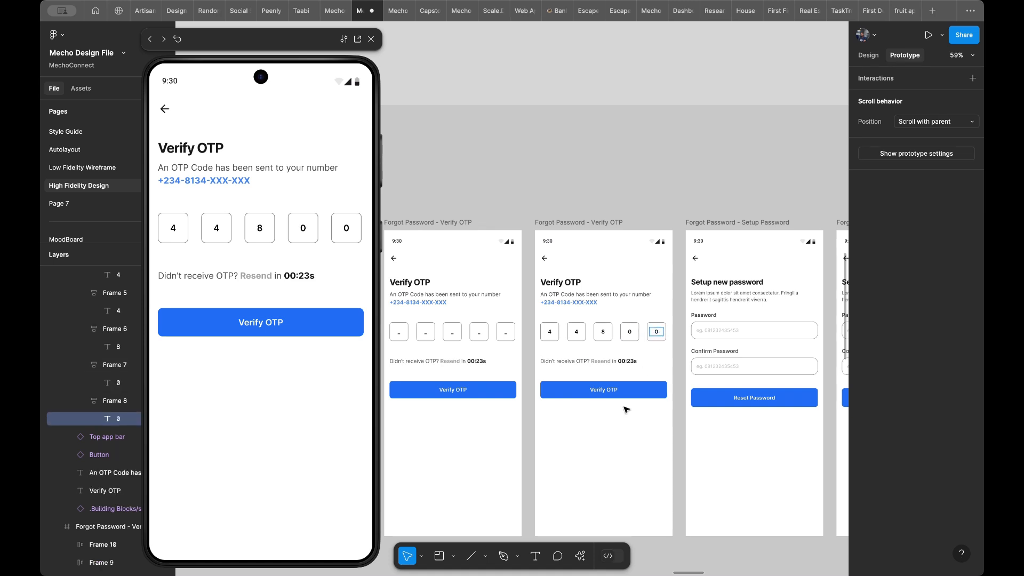
key(Escape)
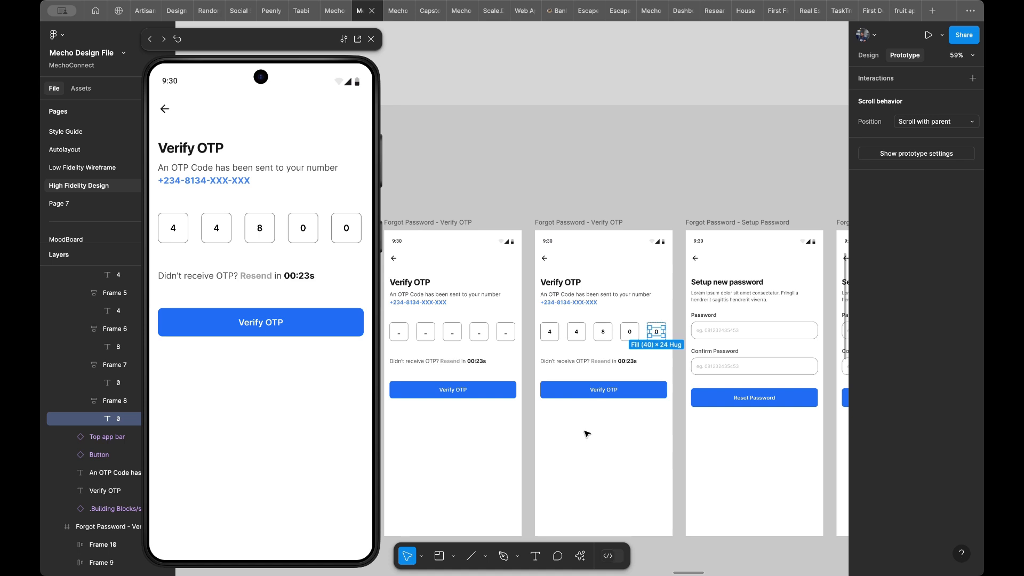
- Set the fill of the Verify OTP button on the first Verify OTP frame to Grey/30%
click(513, 384)
click(869, 54)
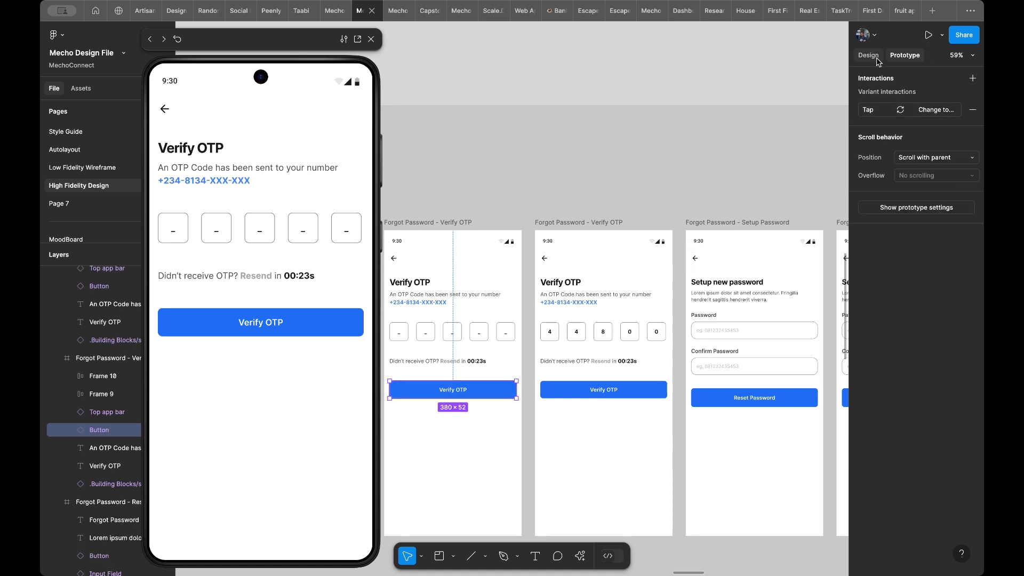
click(896, 447)
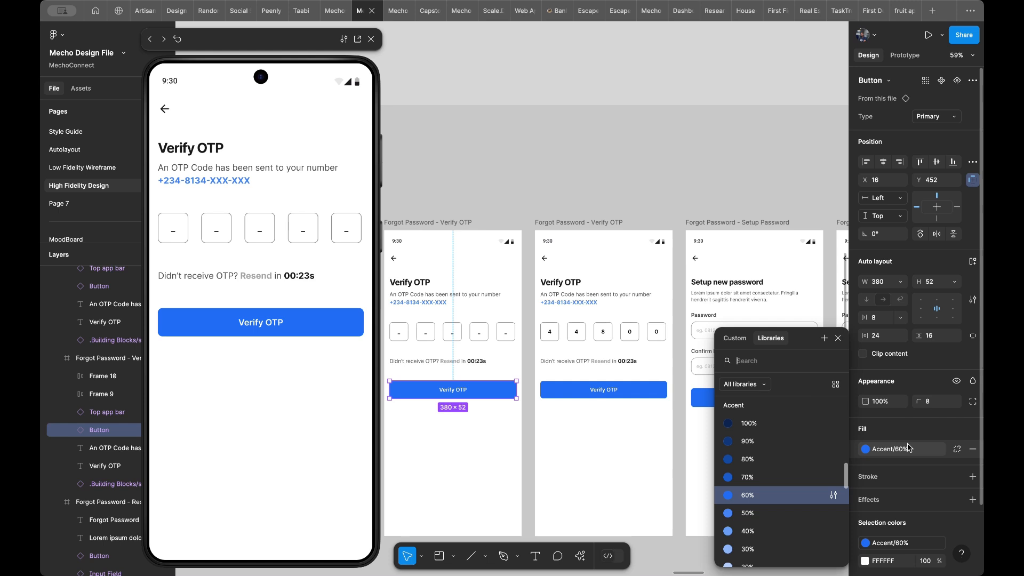
scroll(784, 459, up, 5)
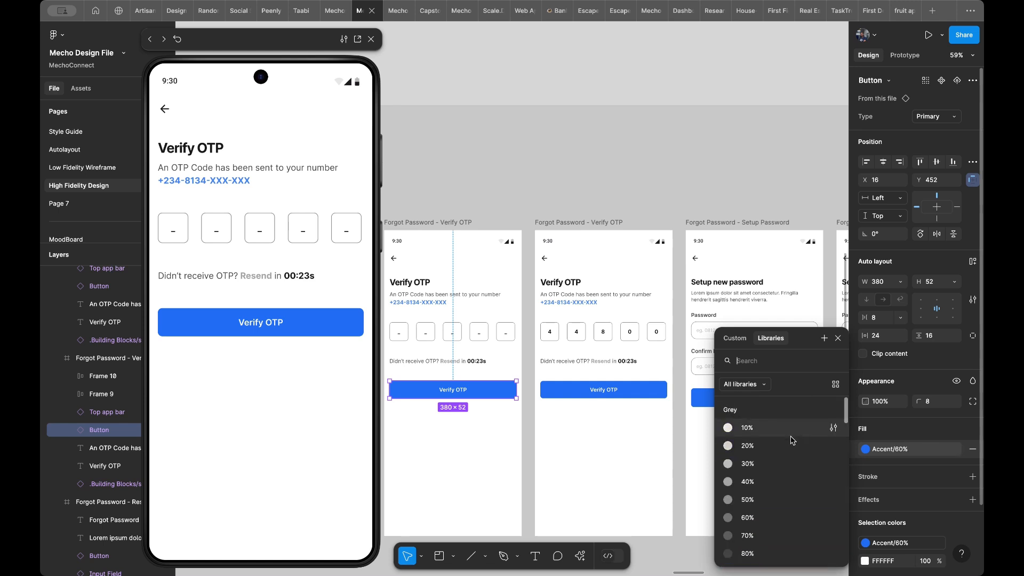
click(784, 462)
- Apply the Heading 6 Bold text style to all five code digits on the second Verify OTP frame
scroll(621, 384, up, 5)
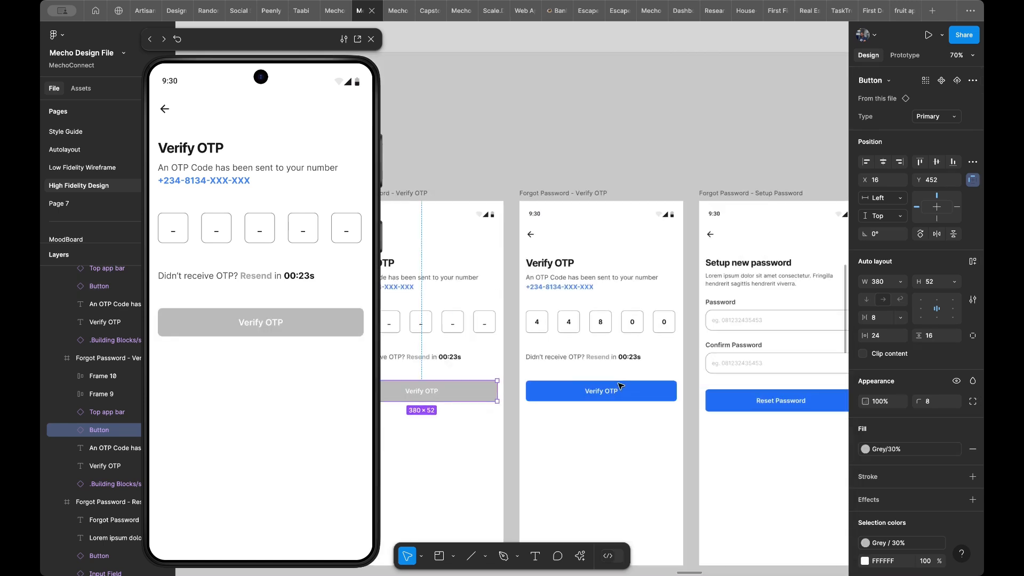
scroll(643, 361, up, 1)
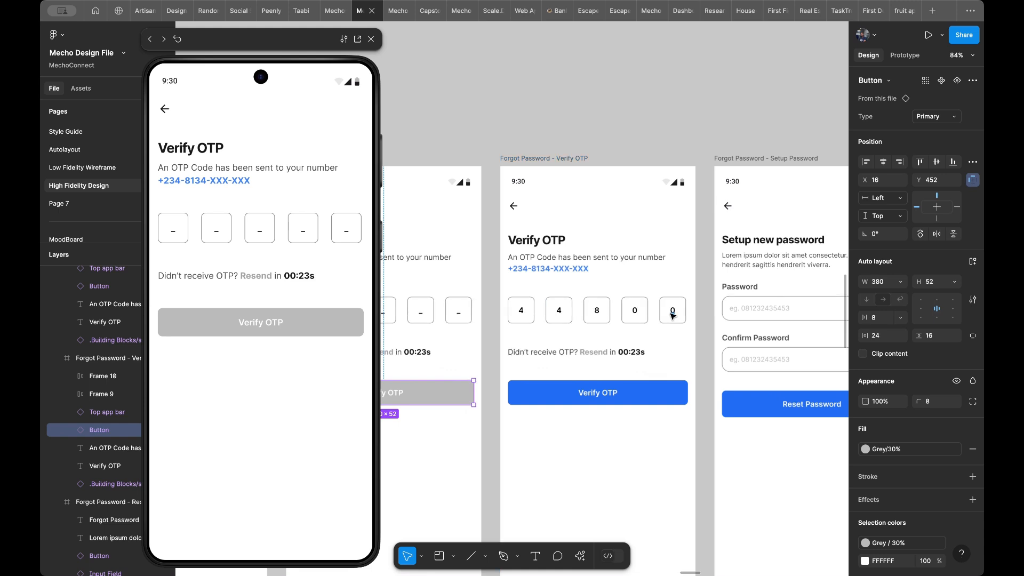
super+click(672, 315)
shift+super+click(634, 310)
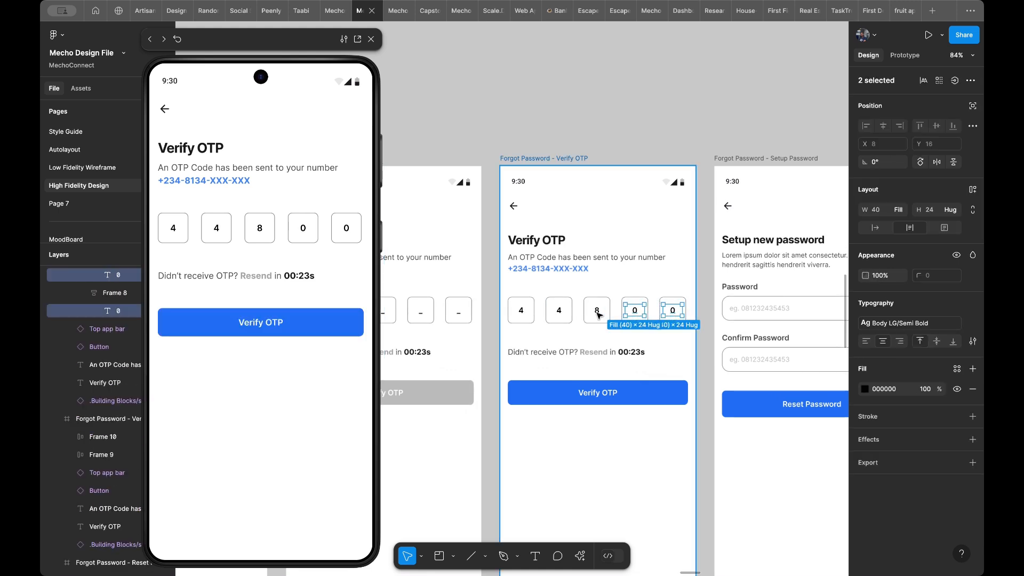
shift+super+click(597, 311)
shift+super+click(560, 312)
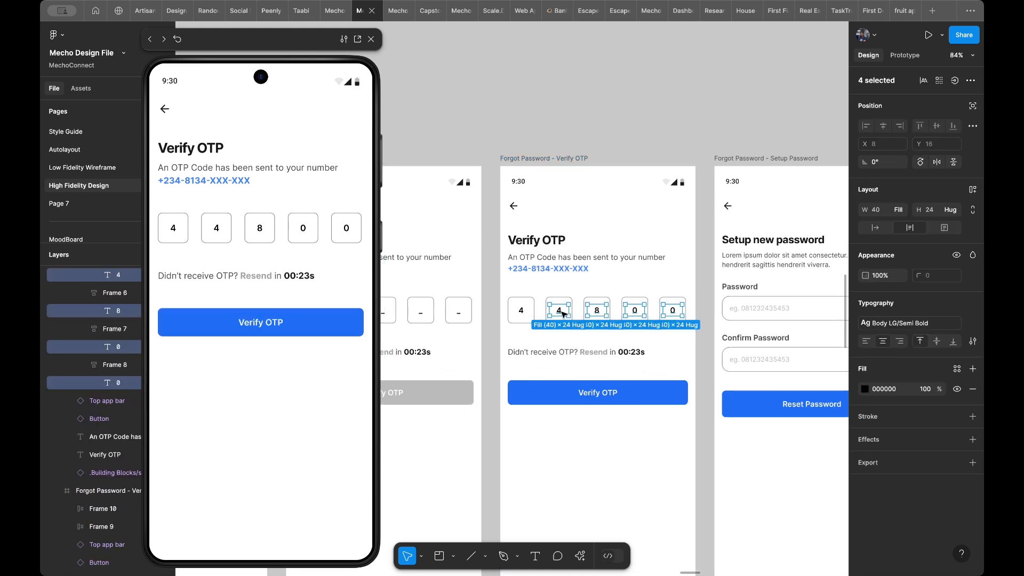
shift+super+click(527, 312)
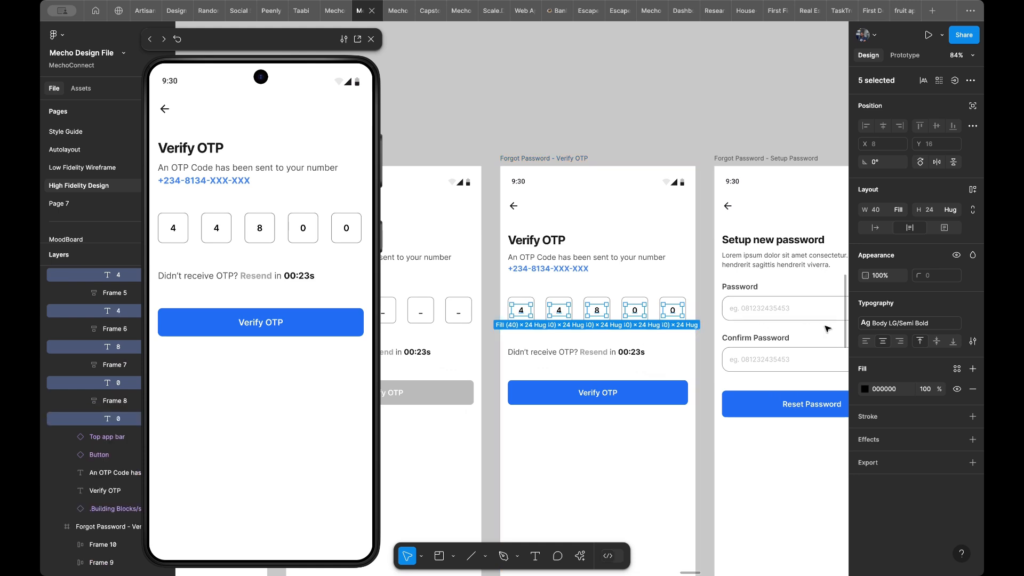
click(883, 324)
scroll(889, 427, up, 2)
scroll(888, 424, up, 3)
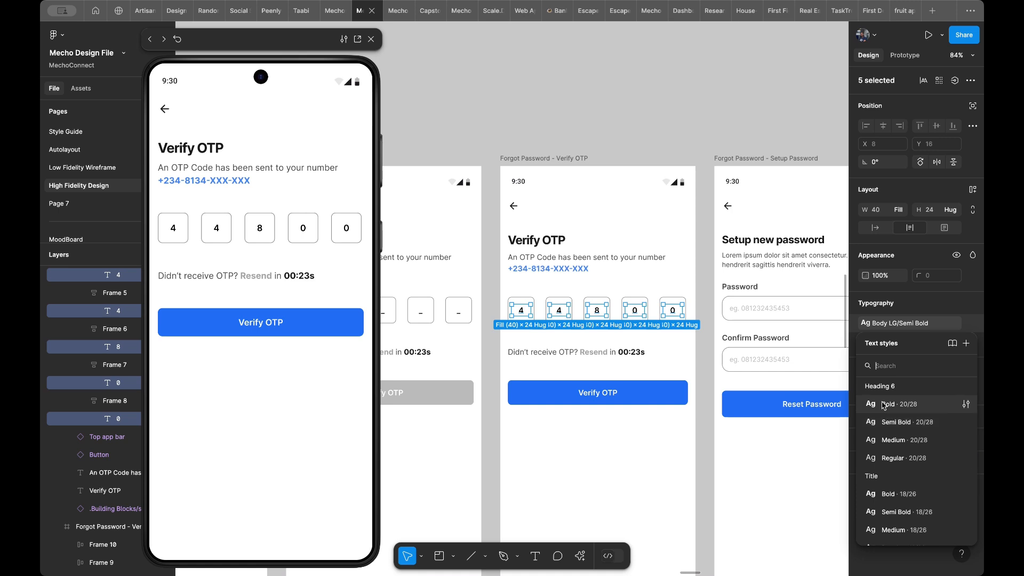
click(886, 405)
scroll(664, 341, right, 3)
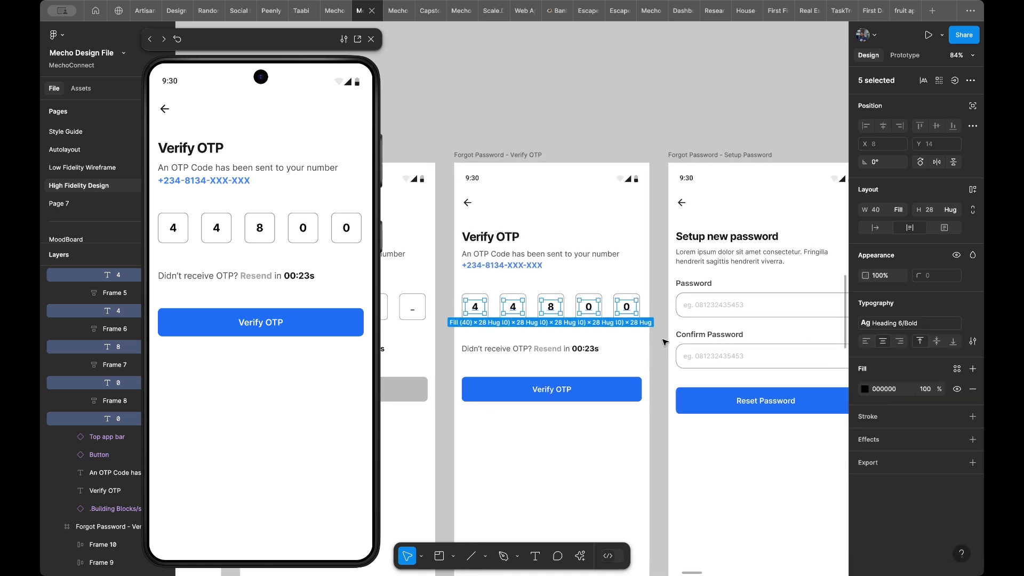
scroll(665, 342, down, 2)
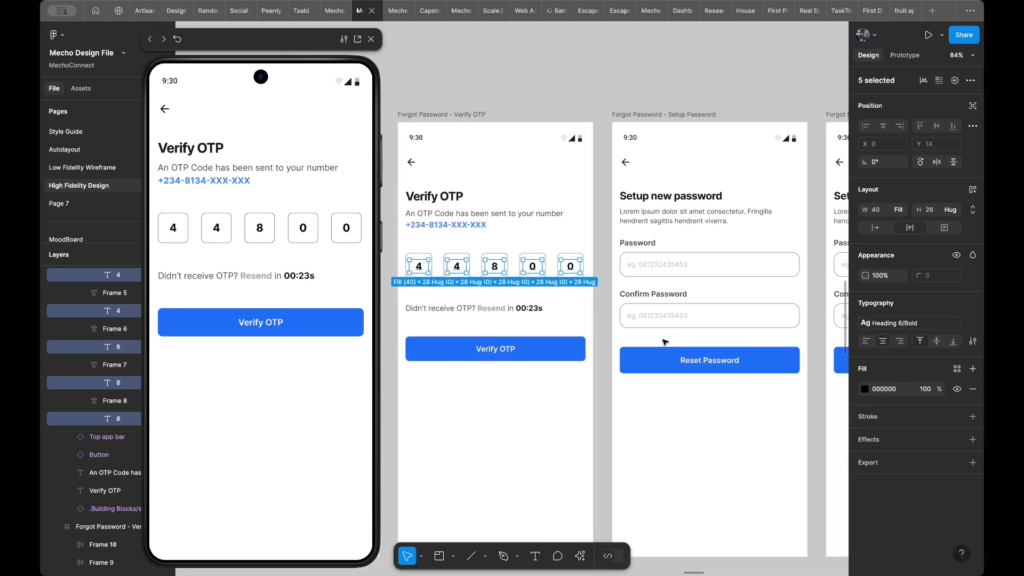
scroll(555, 357, left, 3)
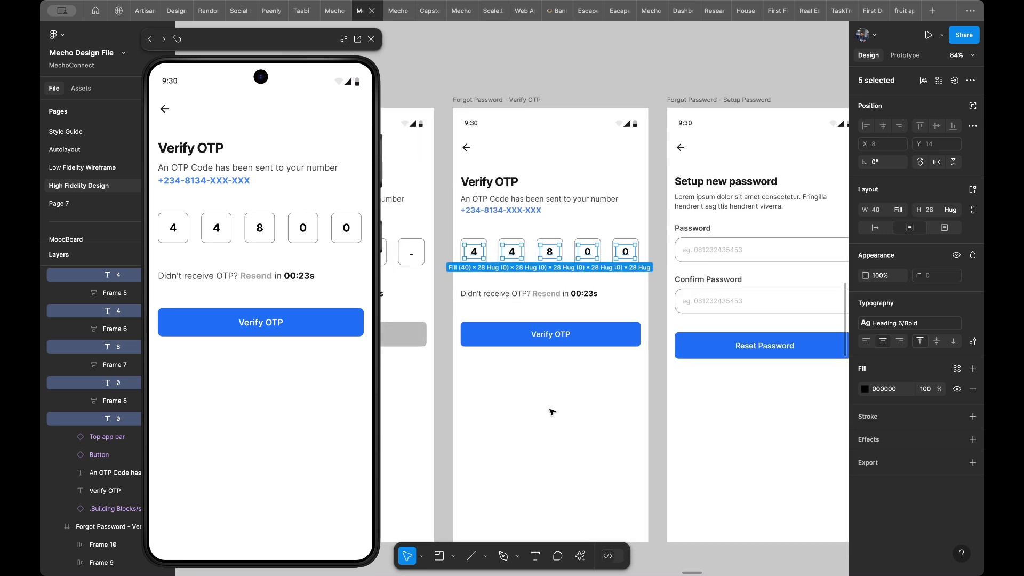
key(Escape)
- Link the second Verify OTP frame's Verify OTP button to the first Setup Password frame on tap with Smart animate
click(620, 343)
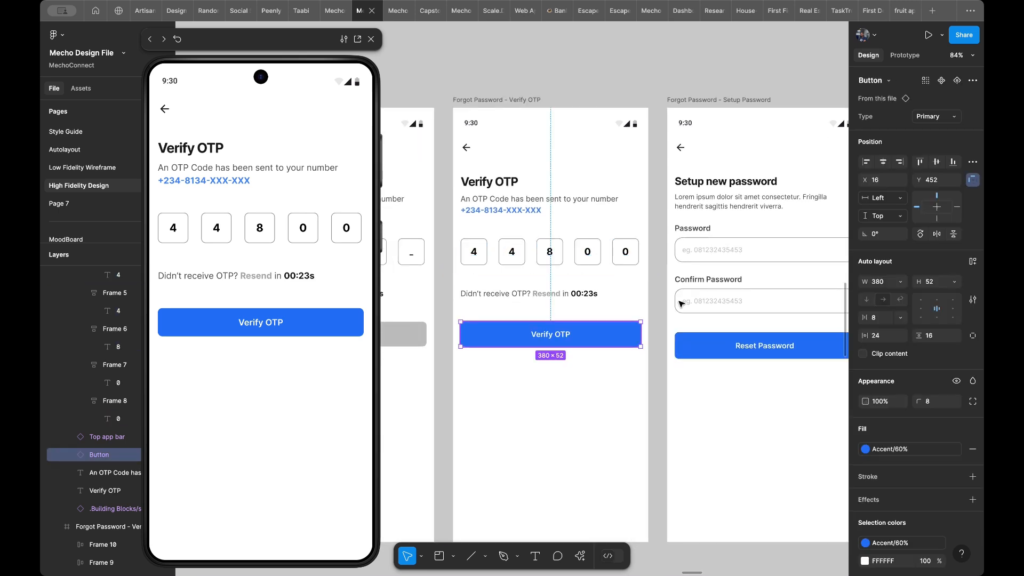
click(907, 57)
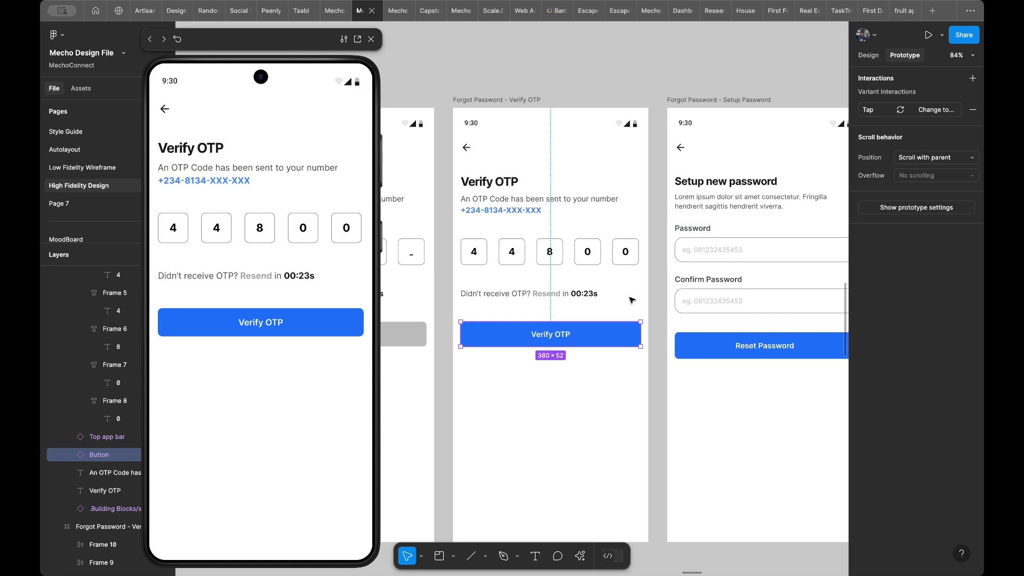
scroll(630, 304, down, 5)
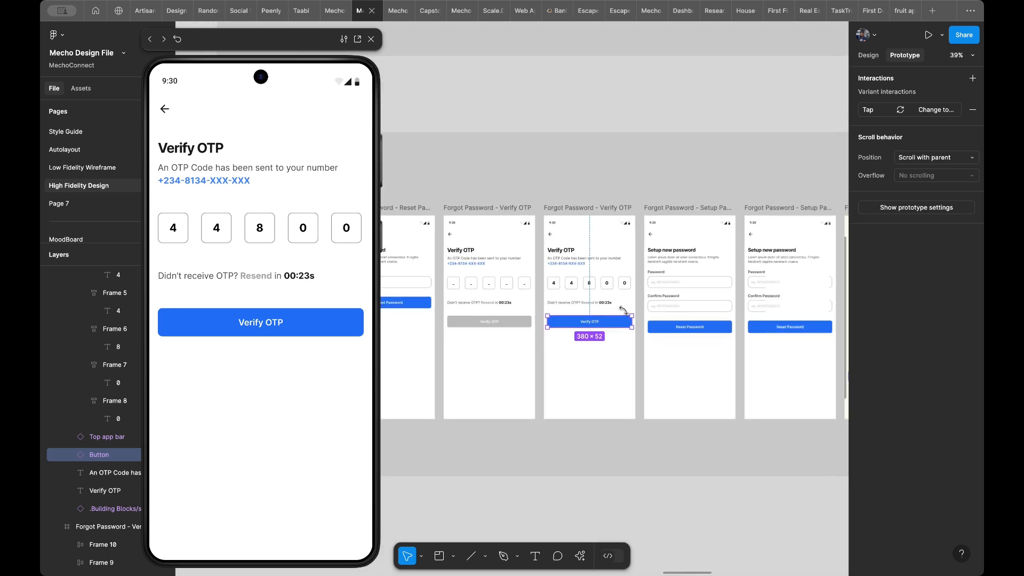
scroll(623, 310, right, 5)
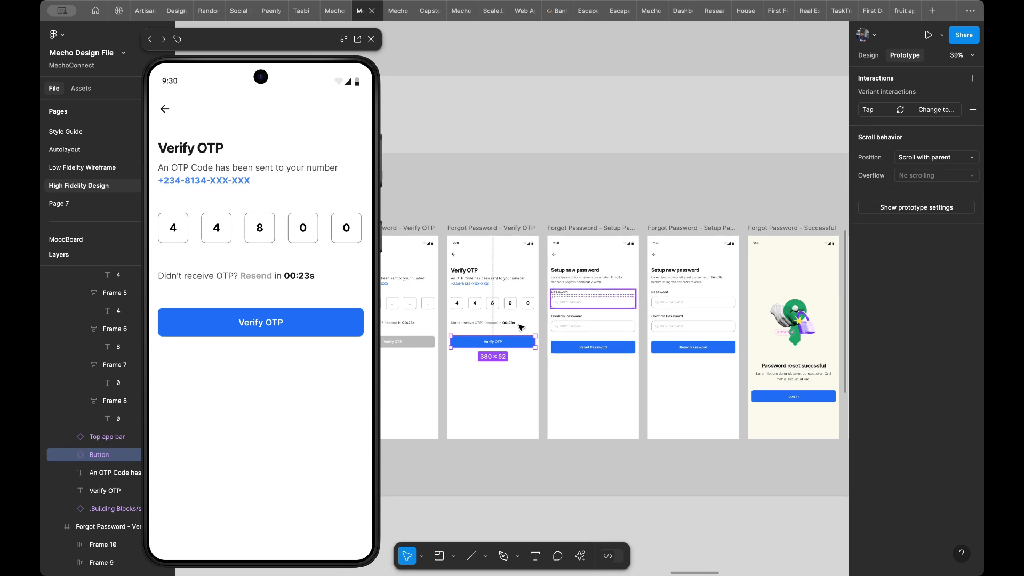
scroll(516, 344, up, 3)
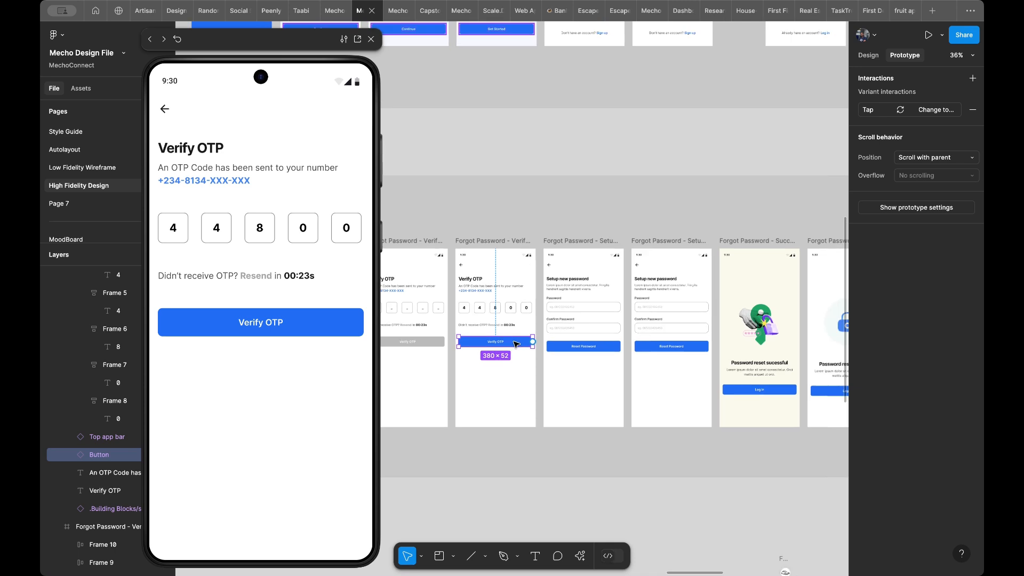
scroll(516, 344, up, 2)
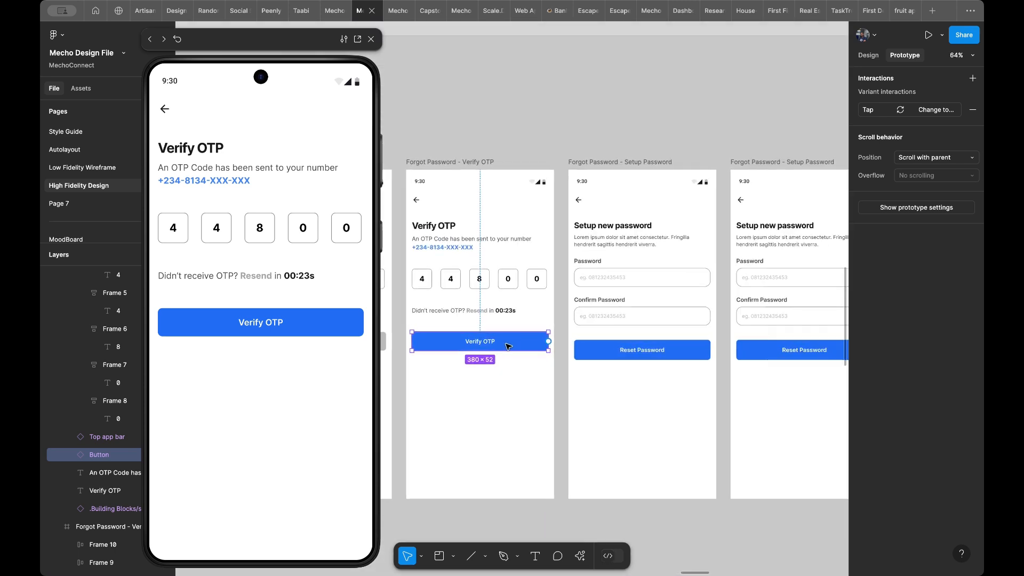
scroll(508, 347, right, 1)
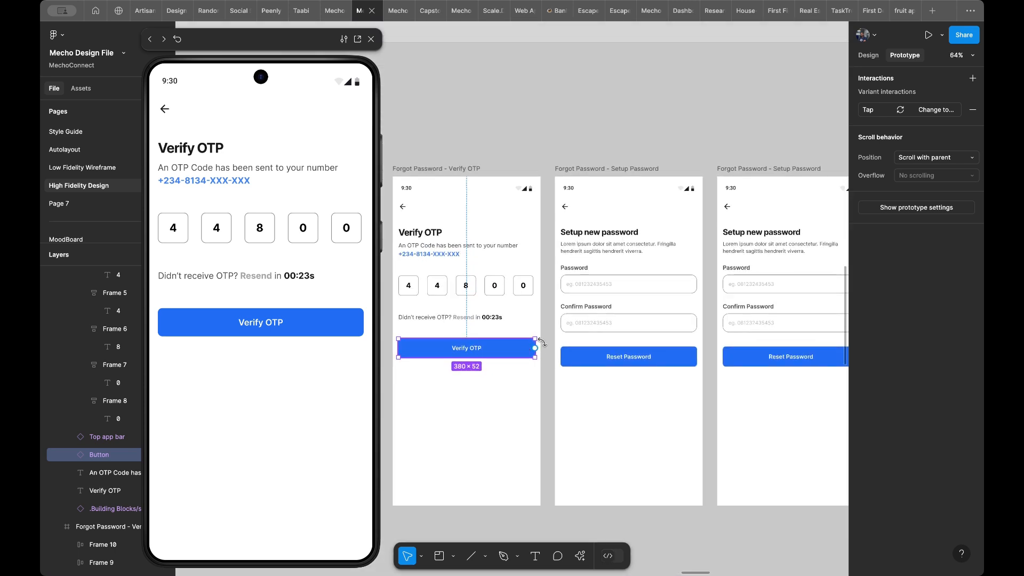
drag(535, 348, 568, 395)
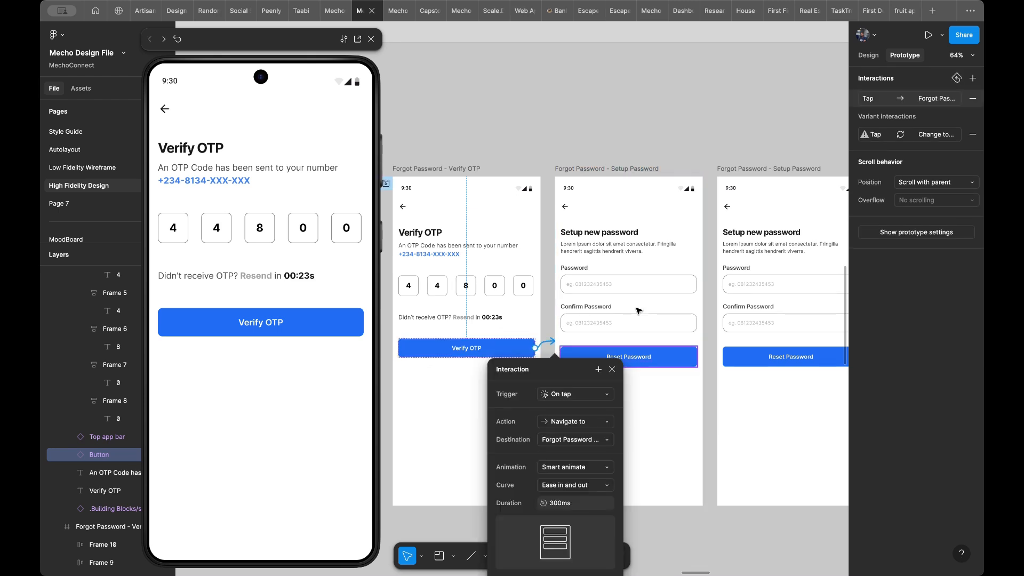
- Copy the masked password text from the Password field of the filled login screen
scroll(638, 310, right, 5)
scroll(639, 310, down, 2)
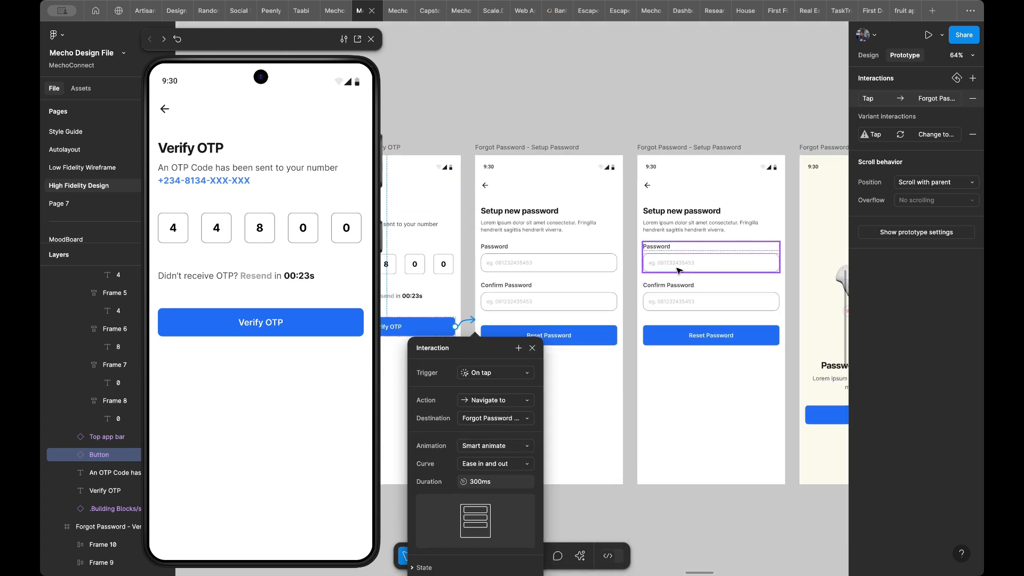
click(676, 267)
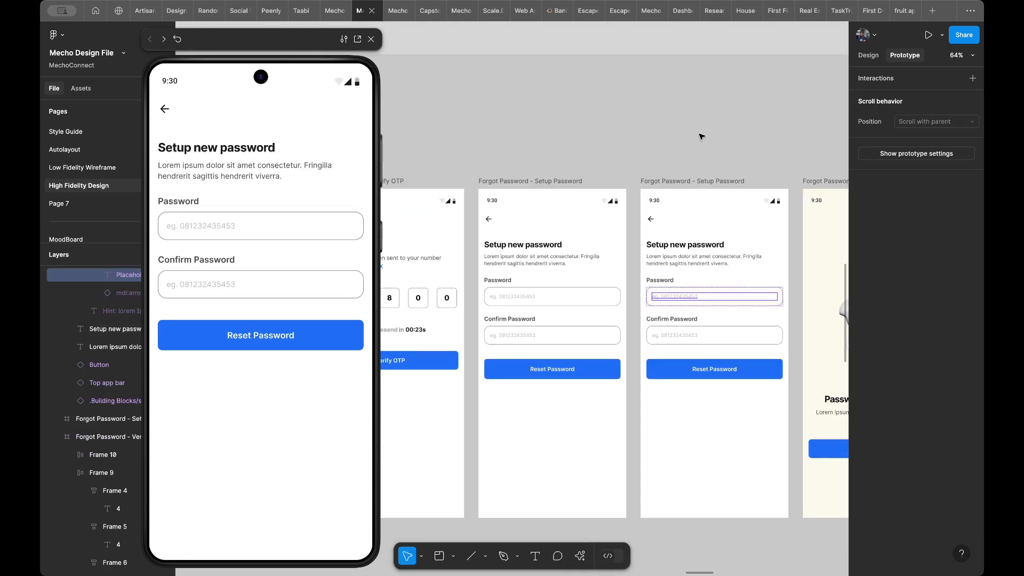
scroll(688, 213, up, 6)
scroll(702, 137, up, 5)
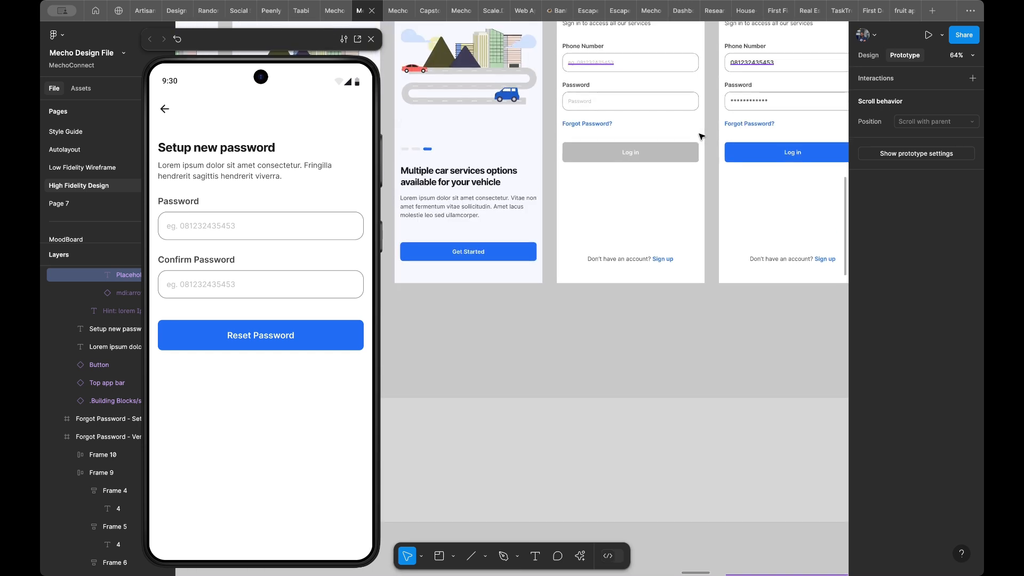
click(748, 104)
double_click(747, 102)
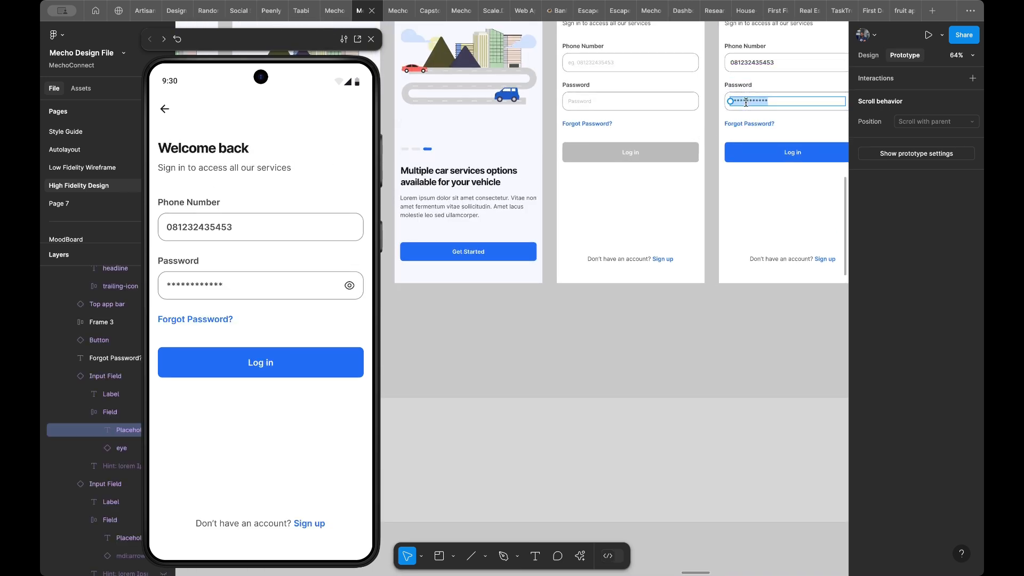
key(Escape)
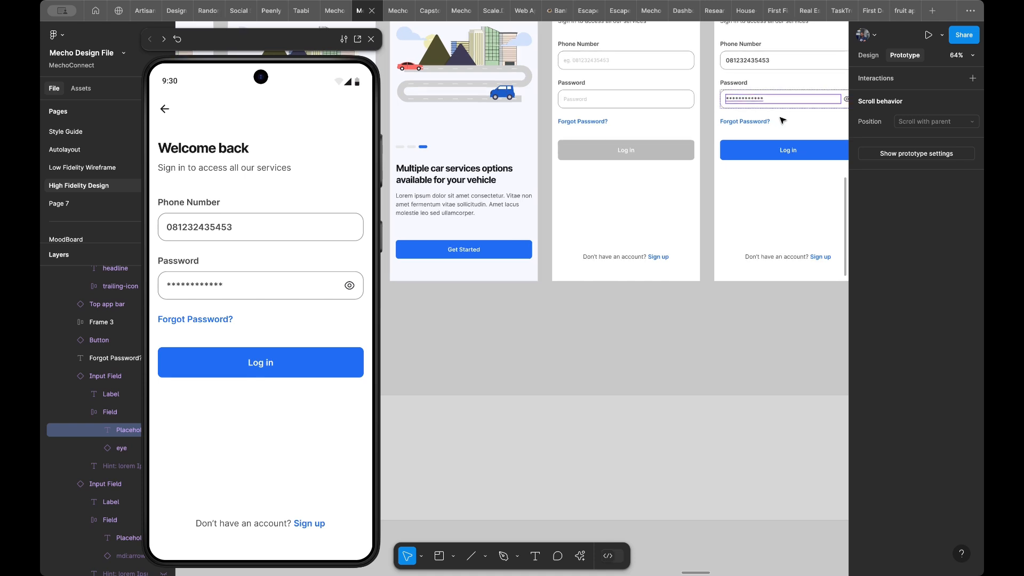
- Replace the placeholders in the Password and Confirm Password fields on the second Setup Password frame with the copied masking asterisks
scroll(711, 121, down, 5)
scroll(711, 121, down, 5)
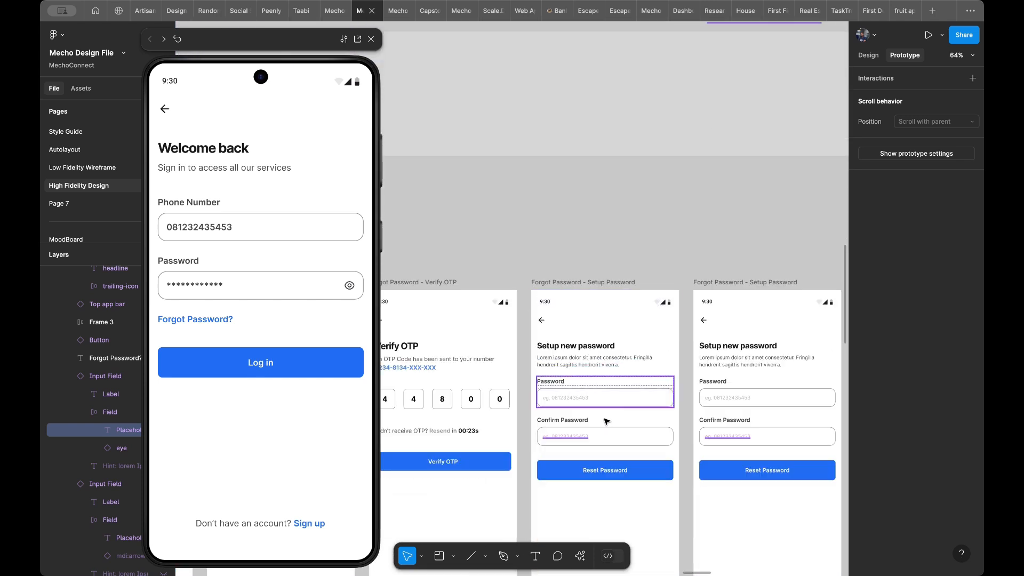
scroll(677, 408, right, 3)
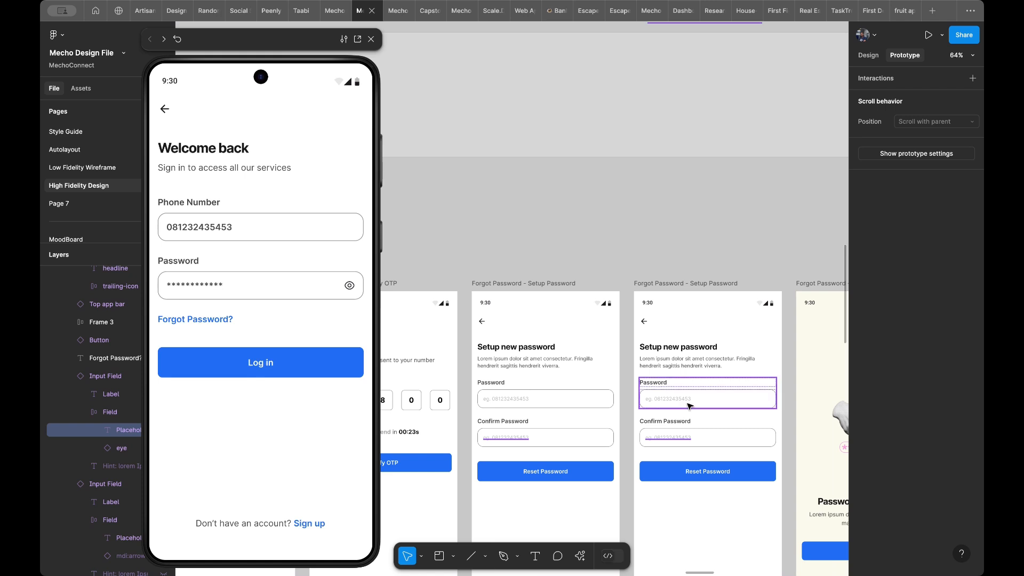
click(690, 405)
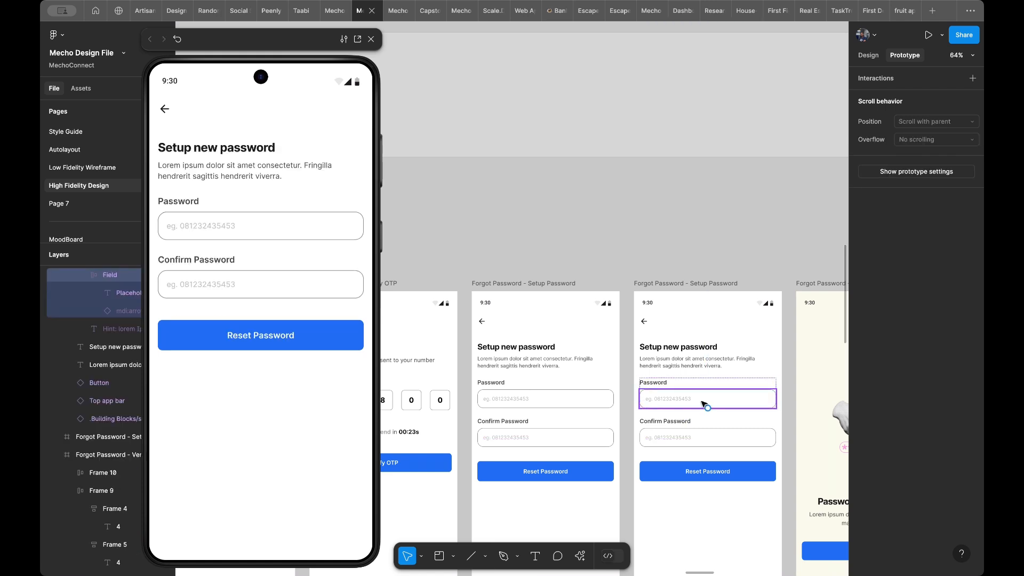
double_click(690, 401)
double_click(689, 401)
text(************)
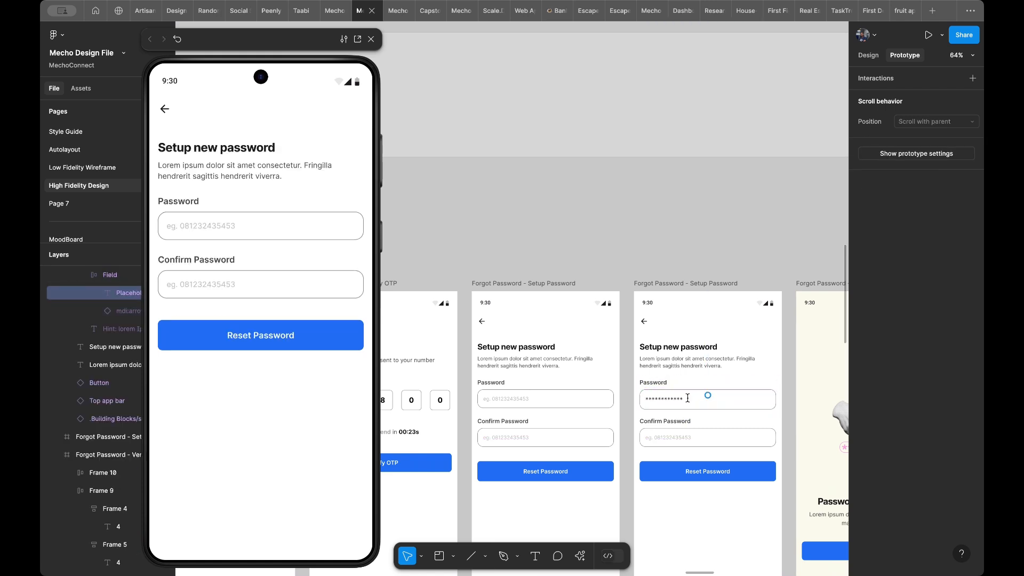
double_click(678, 439)
text(************)
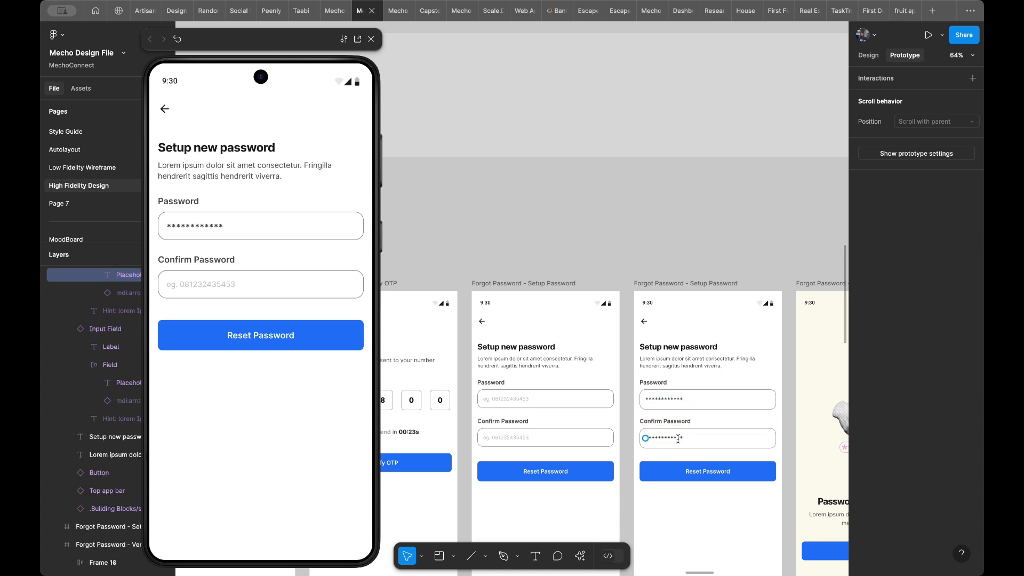
key(Escape)
- Give the Password and Confirm Password fields on the second Setup Password frame a fixed height of 52
click(735, 393)
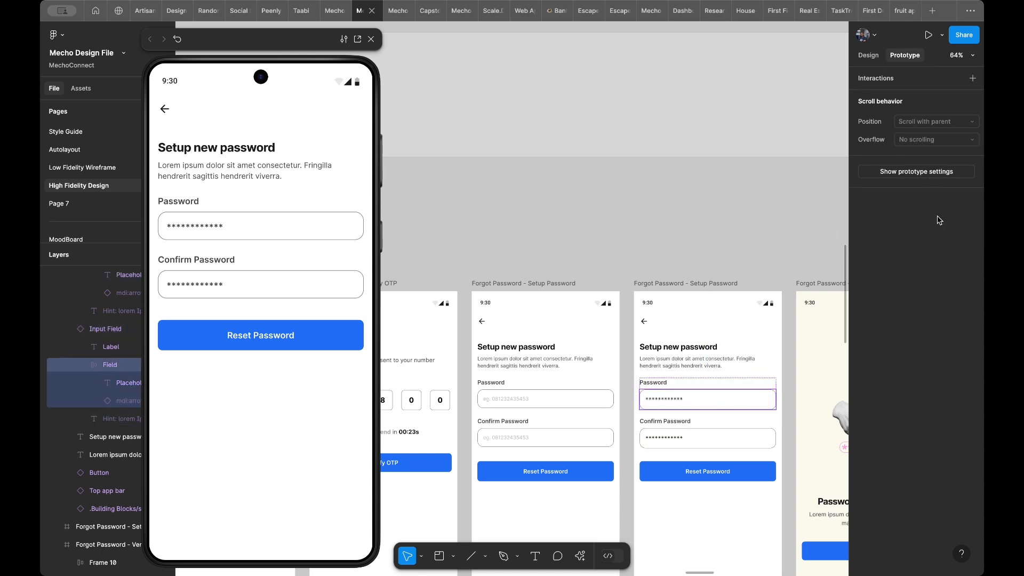
click(869, 55)
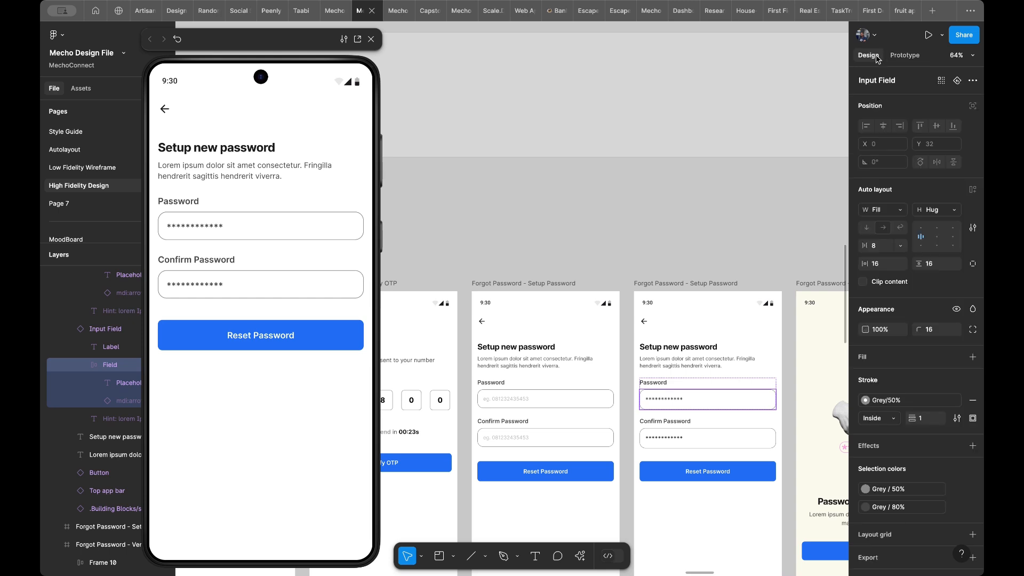
click(930, 209)
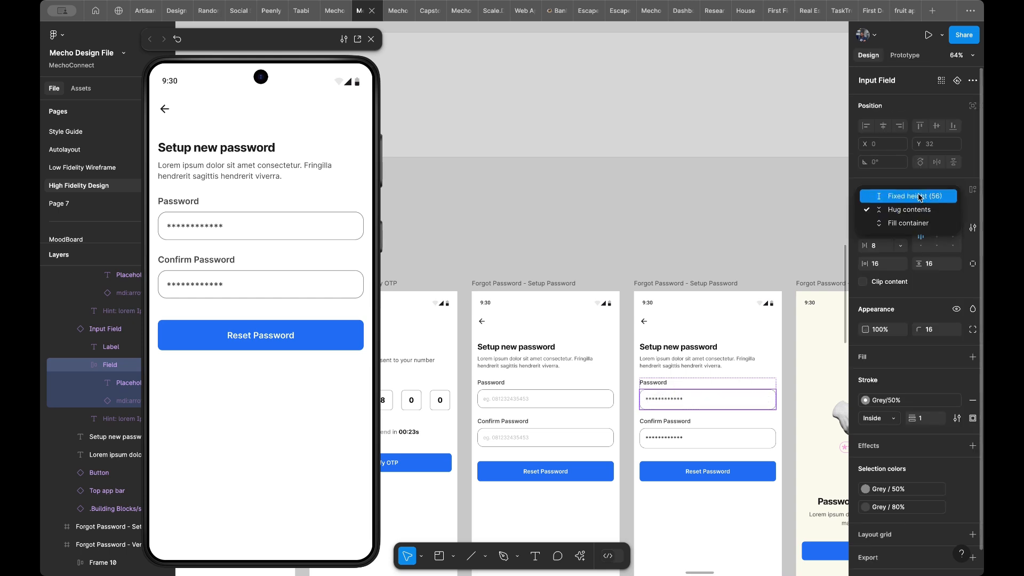
click(920, 195)
click(707, 447)
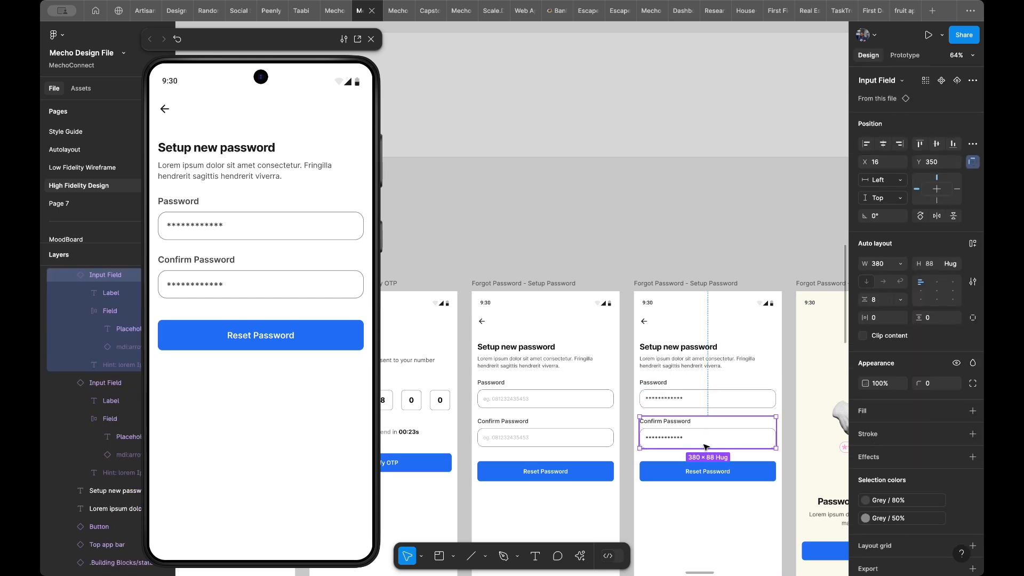
click(934, 210)
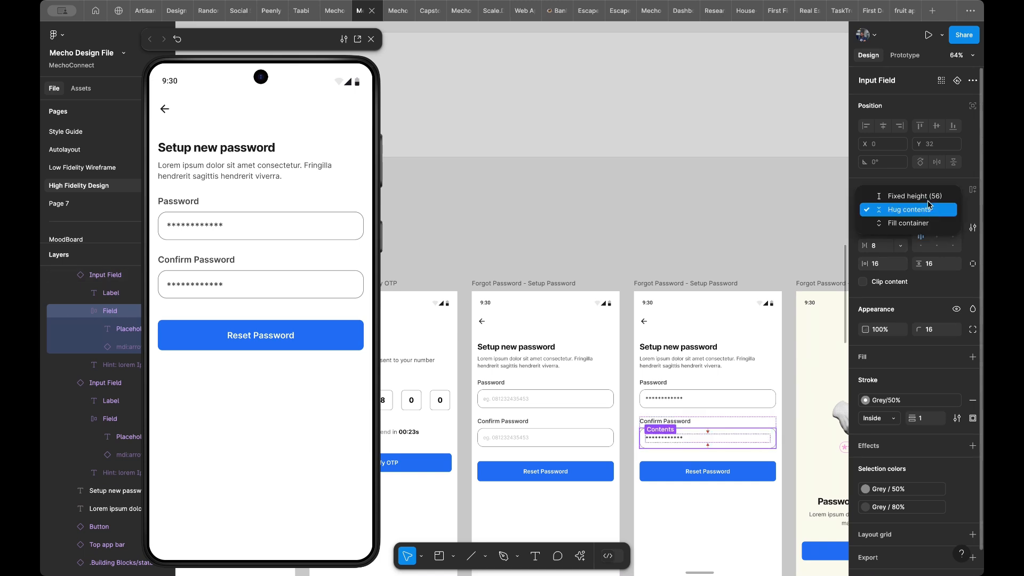
click(928, 201)
scroll(726, 465, down, 2)
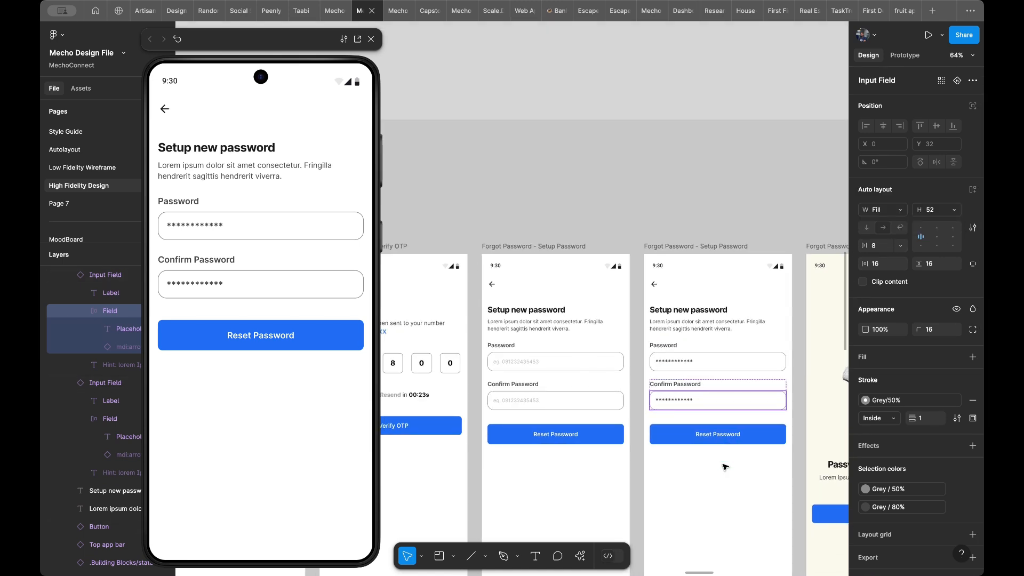
- Change the fill of the Reset Password button on the first Setup Password frame to Grey/30%
scroll(725, 467, up, 3)
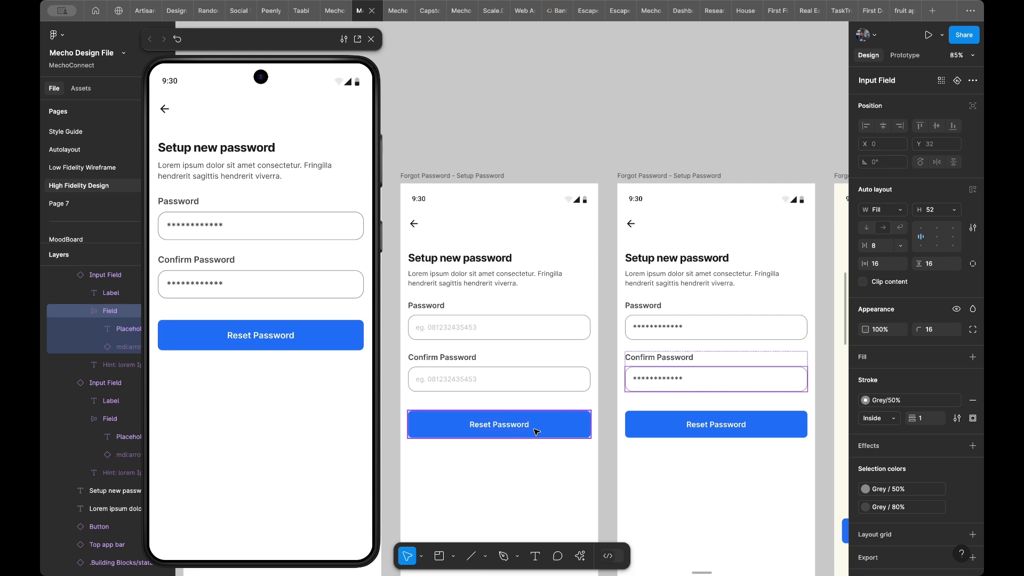
click(558, 421)
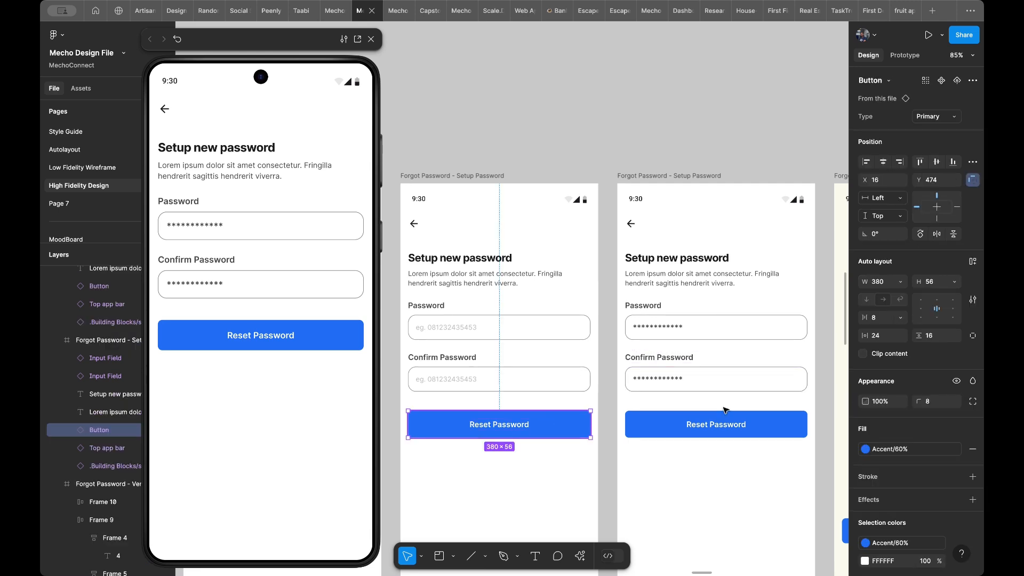
click(899, 448)
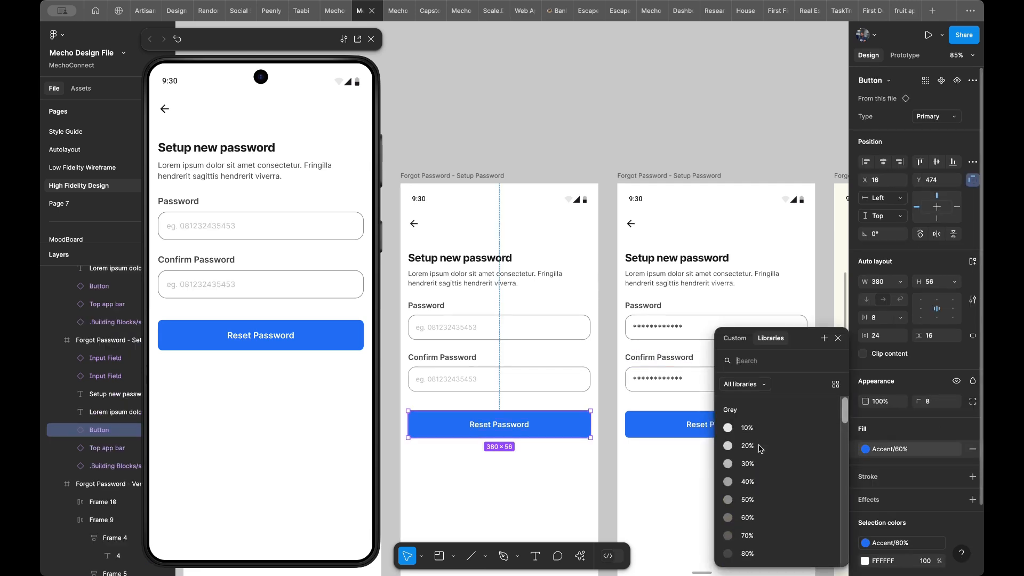
click(764, 463)
scroll(640, 442, down, 1)
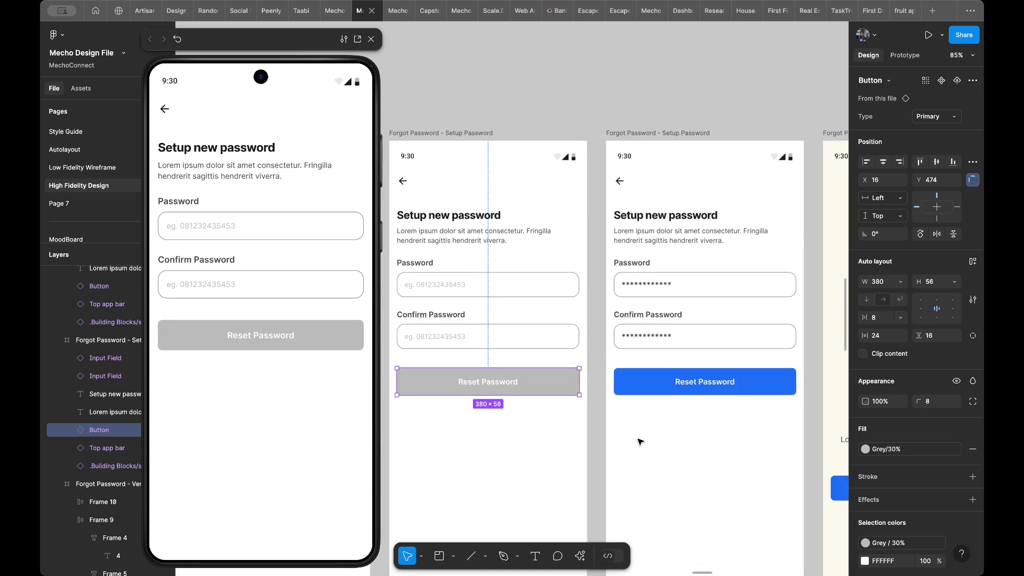
- Link the second Setup Password frame's Reset Password button to the cream Successful frame on tap with Smart animate
scroll(640, 442, down, 2)
scroll(640, 442, right, 3)
scroll(673, 317, right, 3)
scroll(673, 316, up, 1)
click(558, 325)
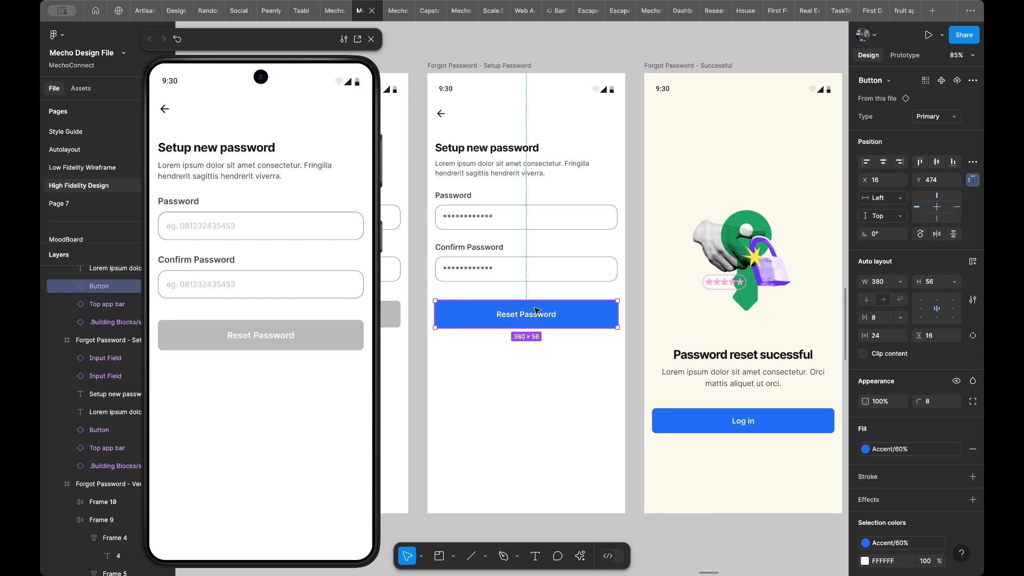
click(905, 55)
mouse_move(619, 315)
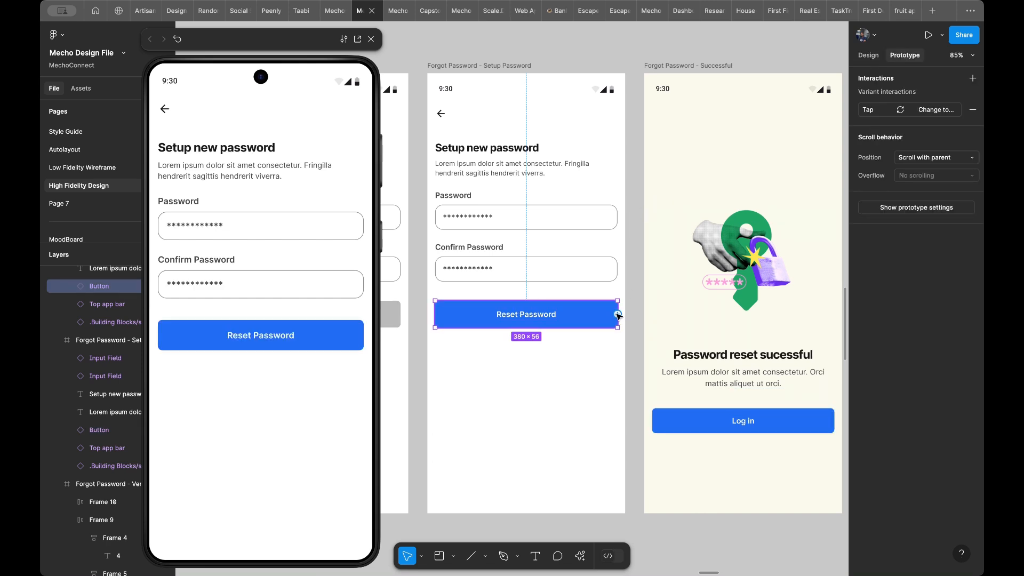
drag(618, 315, 663, 338)
- Compare the two Successful frames and test the Reset Password link in the prototype preview
scroll(688, 304, right, 5)
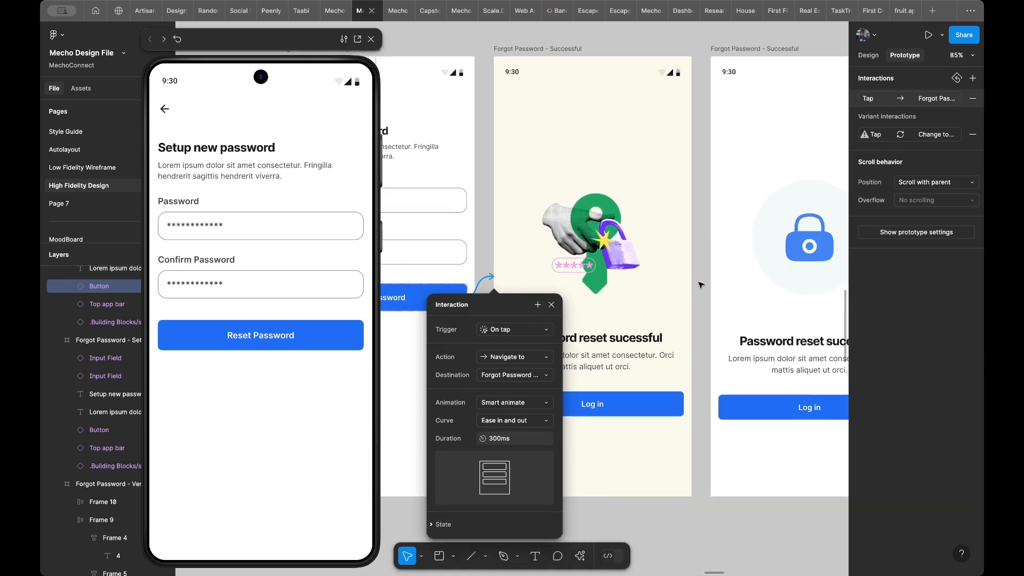
scroll(700, 284, right, 3)
scroll(700, 284, up, 2)
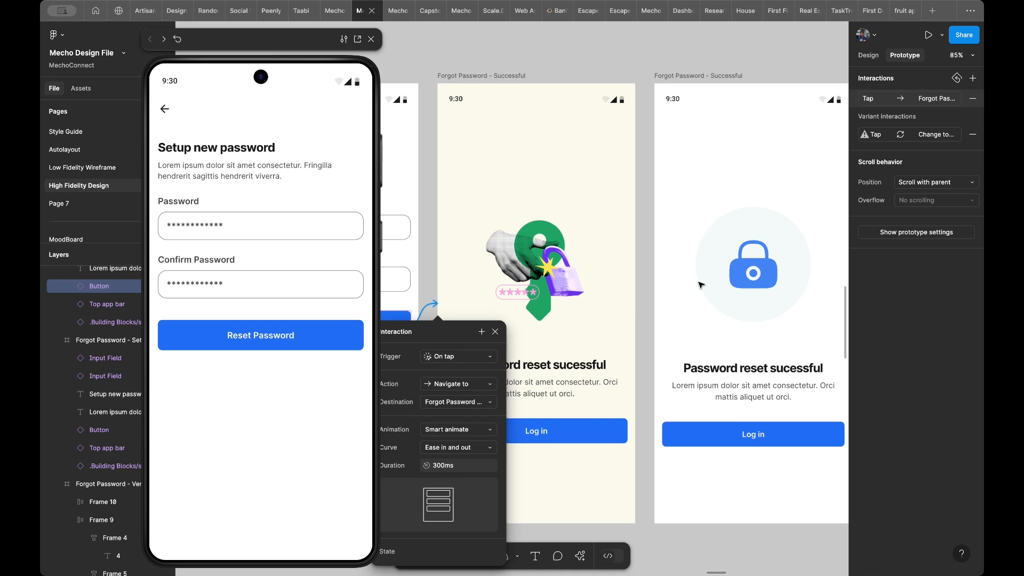
scroll(700, 285, left, 3)
scroll(700, 284, down, 2)
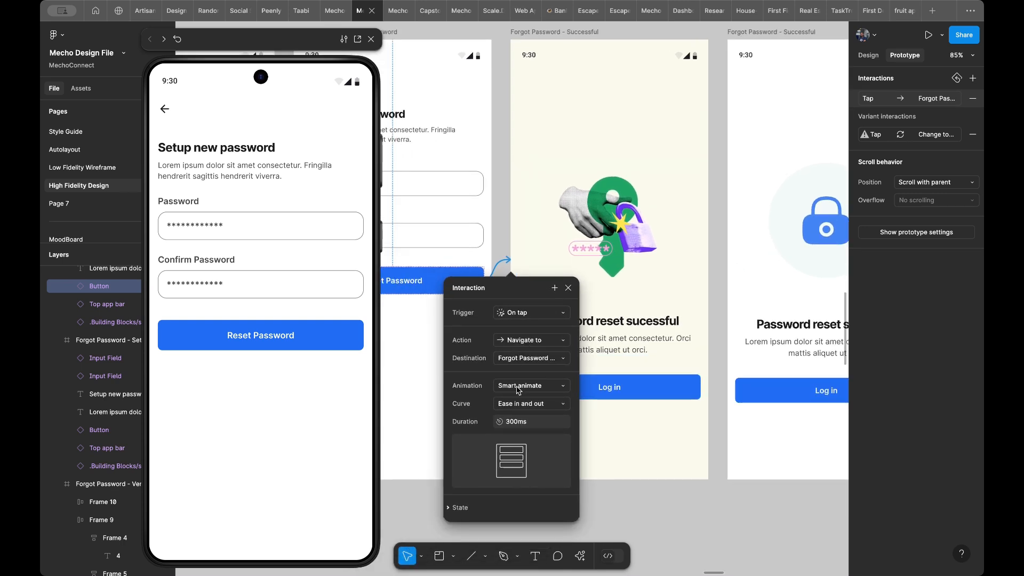
click(265, 336)
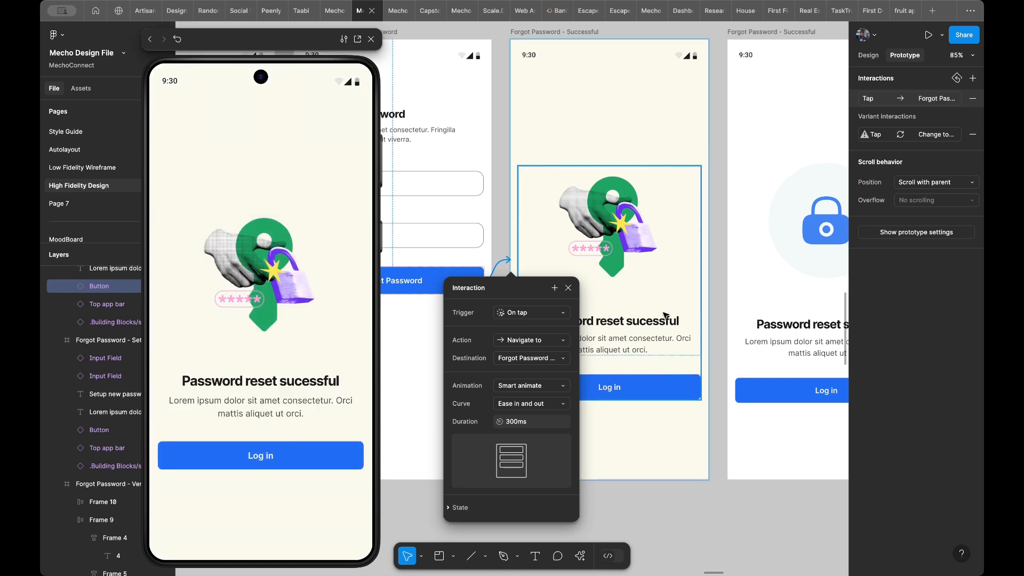
- Replace the variant interaction of the cream Successful frame's Log in button with an on-tap navigation to Login Screen/Empty
click(657, 388)
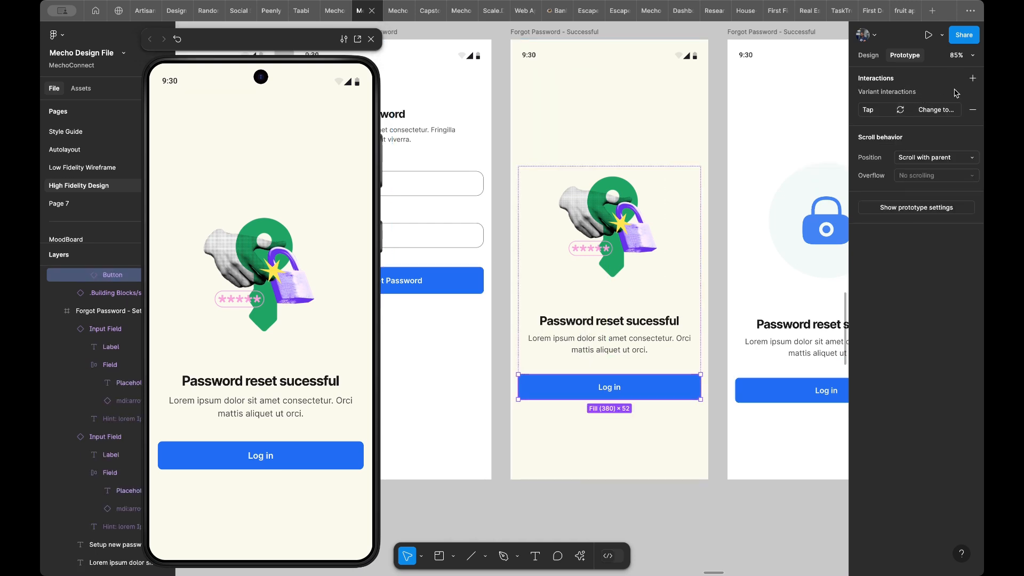
click(973, 109)
click(898, 87)
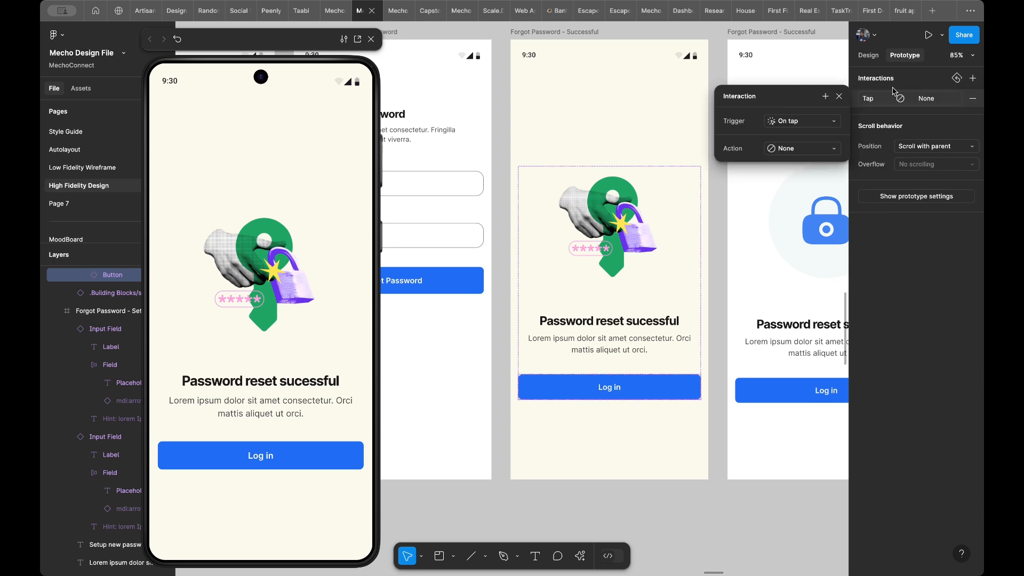
click(812, 149)
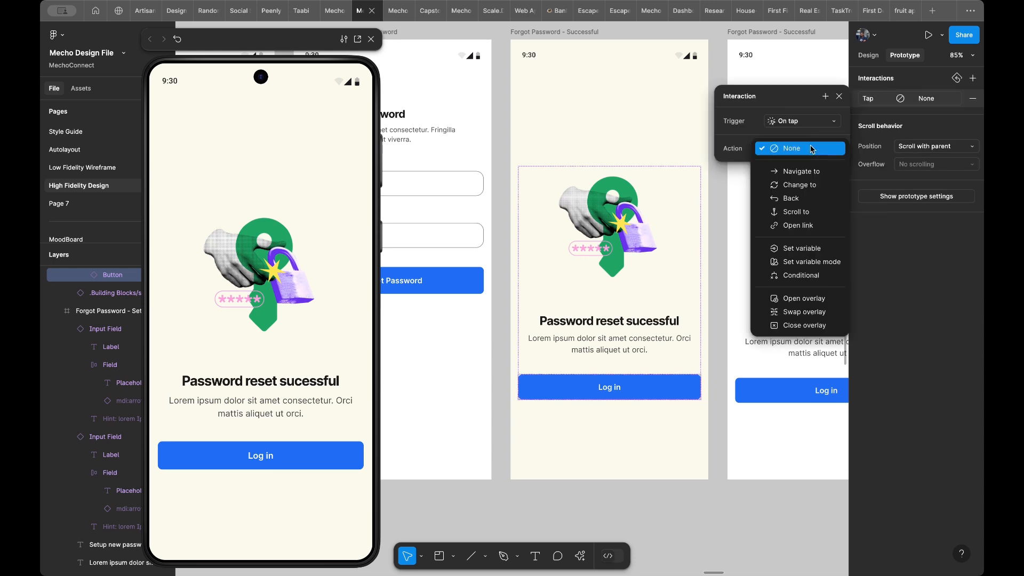
click(802, 171)
click(798, 170)
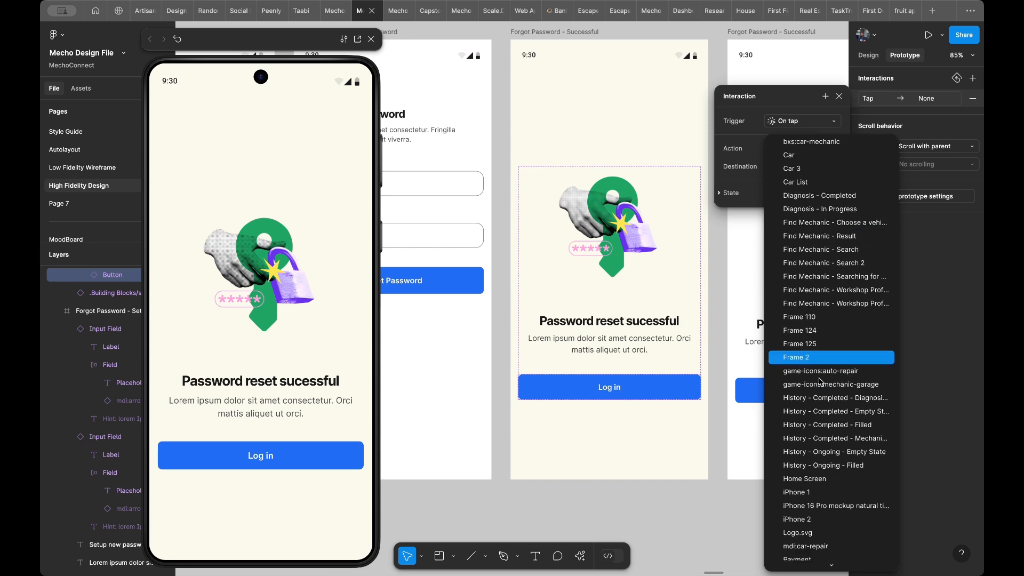
scroll(816, 382, down, 5)
scroll(820, 382, down, 10)
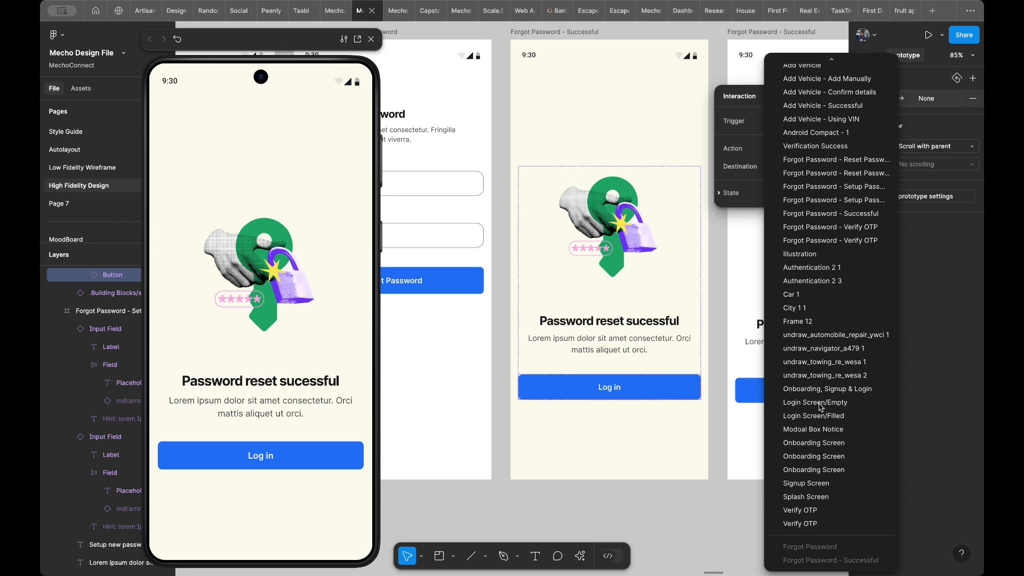
click(828, 403)
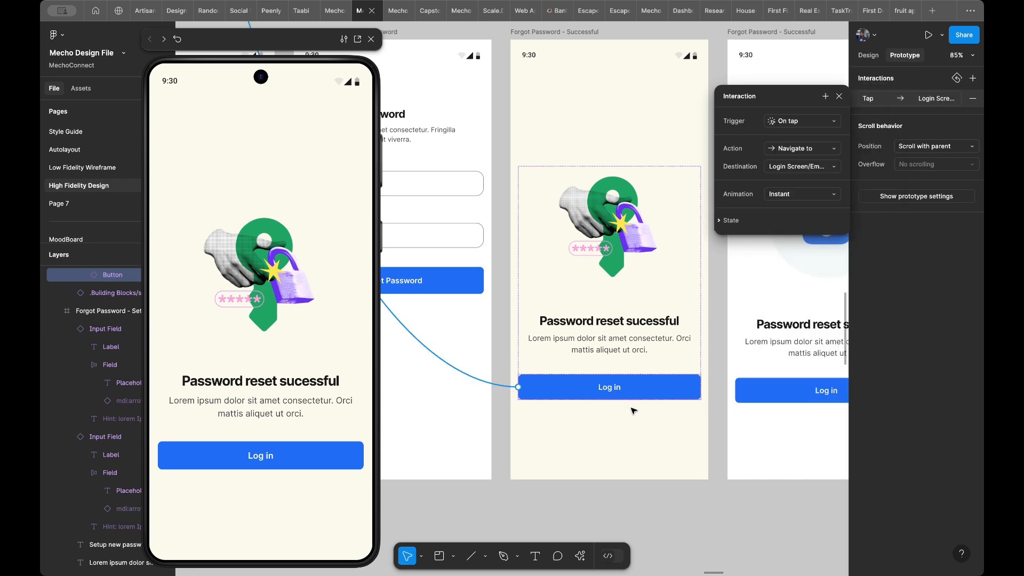
scroll(633, 410, down, 5)
scroll(634, 410, left, 5)
click(613, 410)
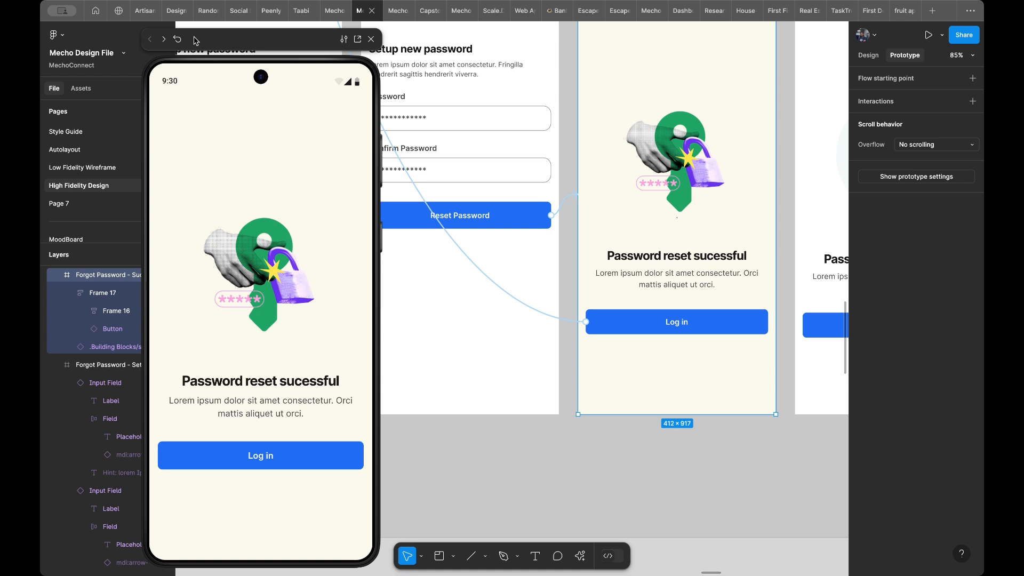
- Restart the prototype preview from the Splash Screen frame
click(177, 40)
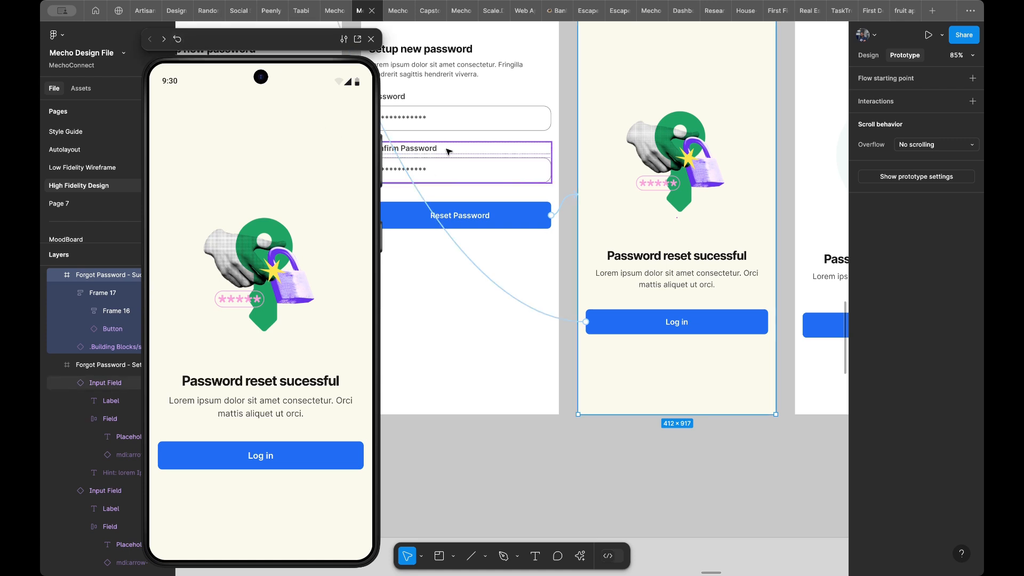
scroll(439, 174, left, 5)
scroll(459, 103, up, 10)
scroll(460, 103, up, 10)
scroll(459, 102, left, 8)
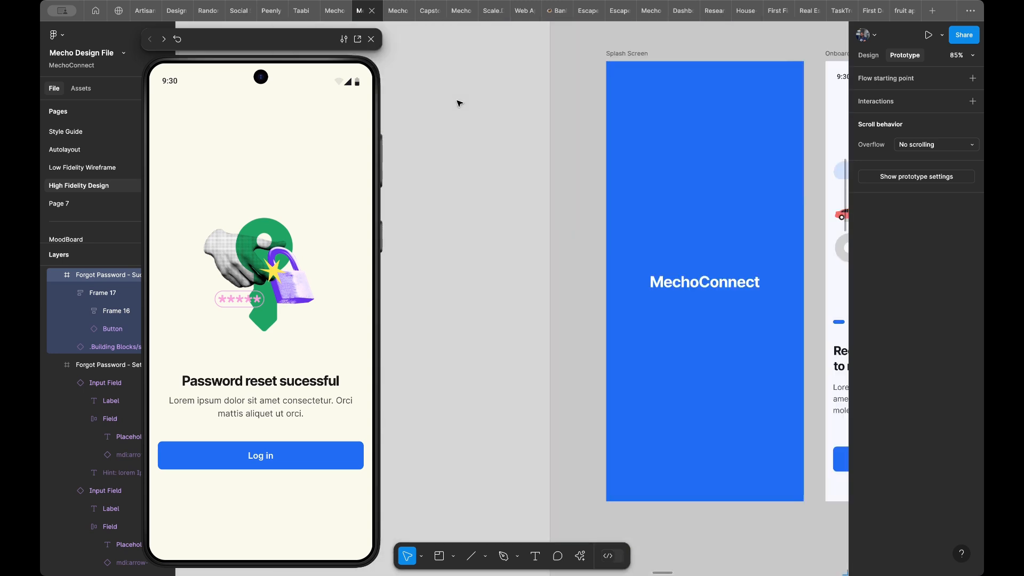
scroll(459, 103, right, 2)
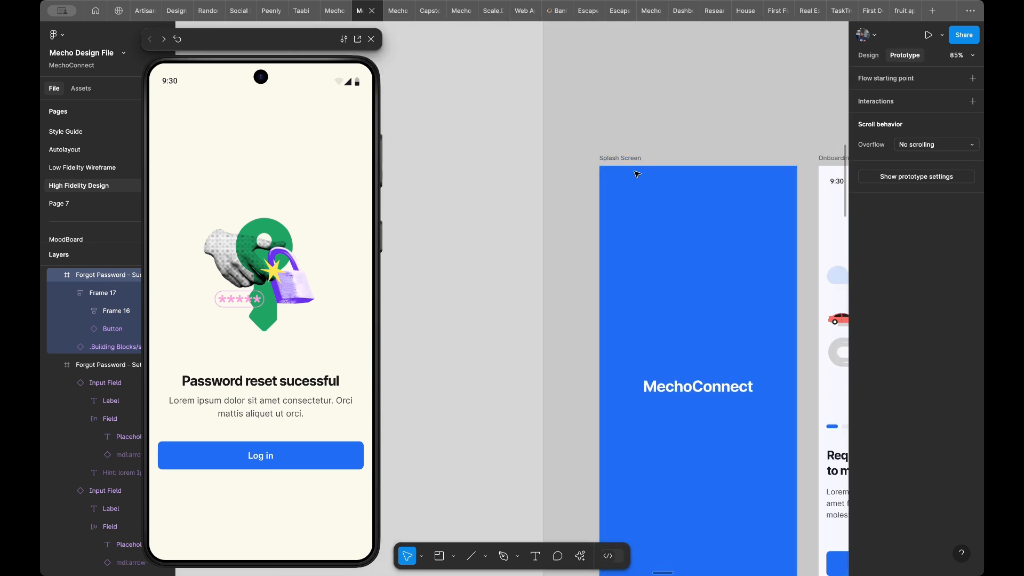
key(Escape)
click(622, 159)
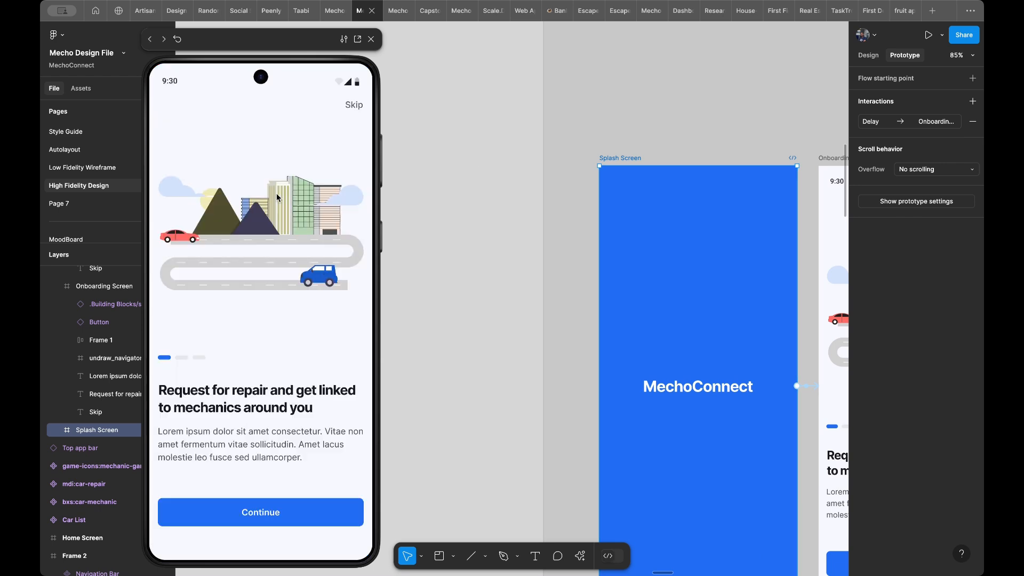
- Play through the onboarding screens in the preview up to the login screen
click(165, 380)
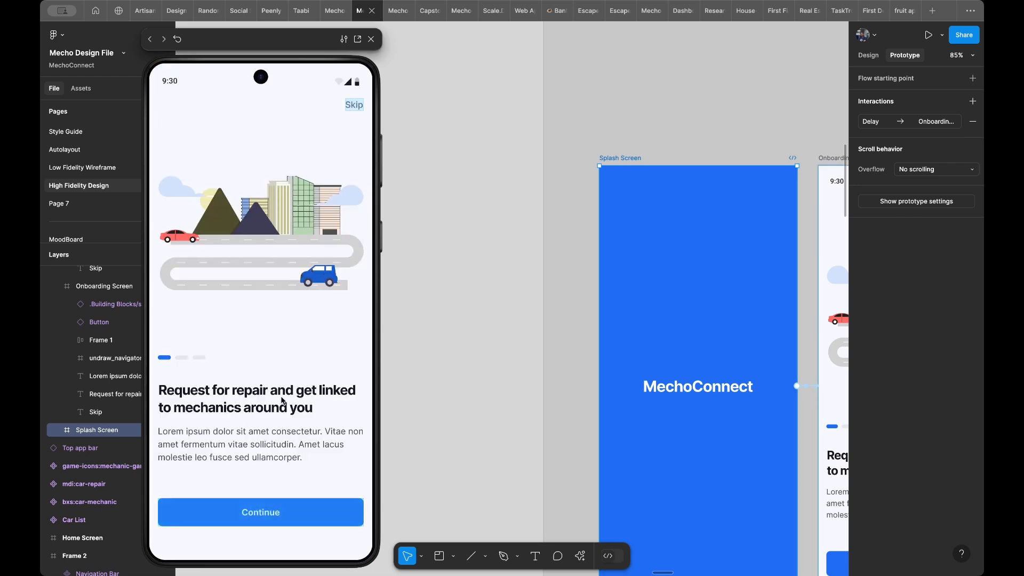
drag(301, 408, 225, 408)
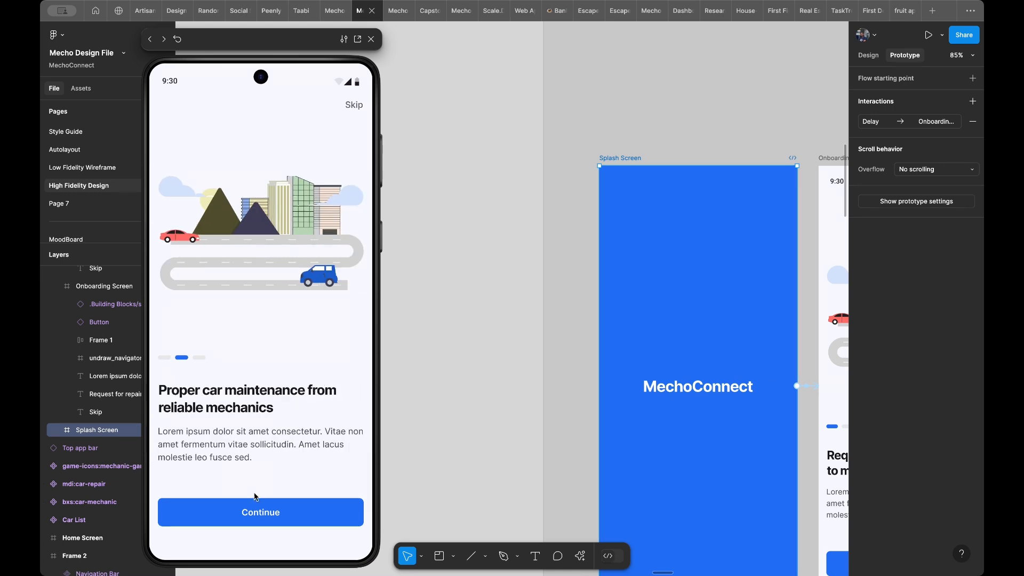
click(254, 517)
click(254, 519)
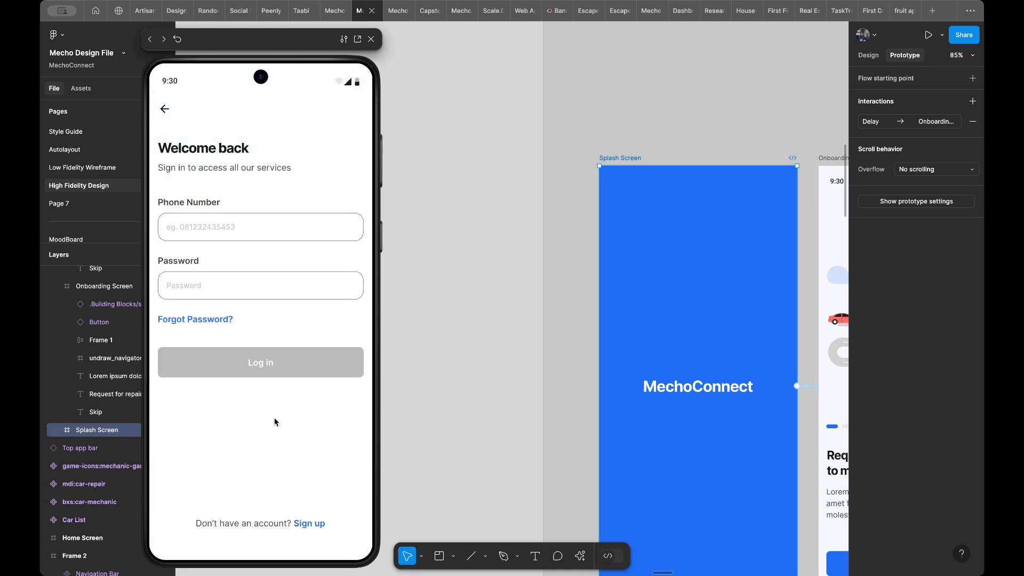
- Test the login screen's filled state and its Log in button in the preview
click(246, 230)
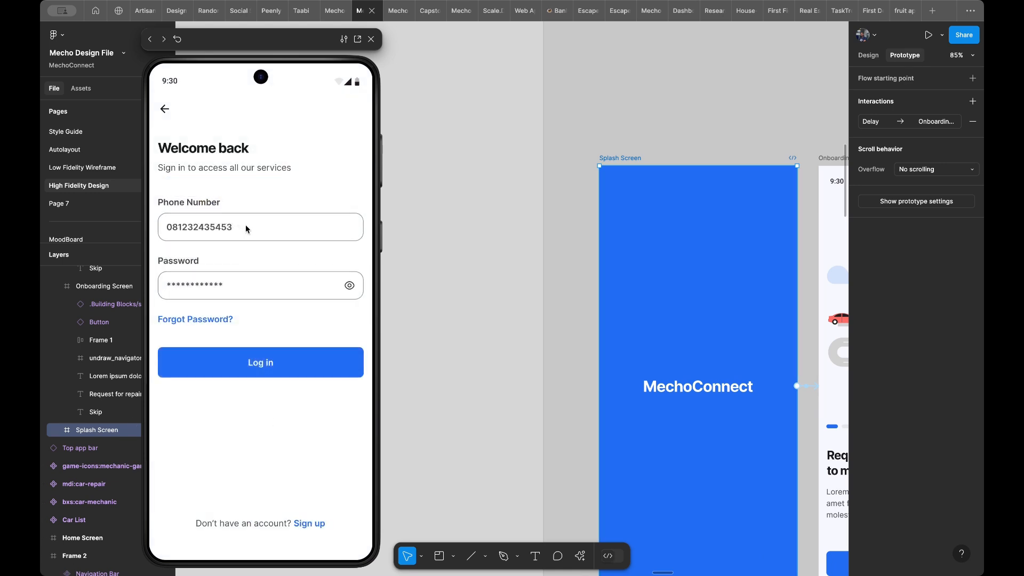
click(242, 373)
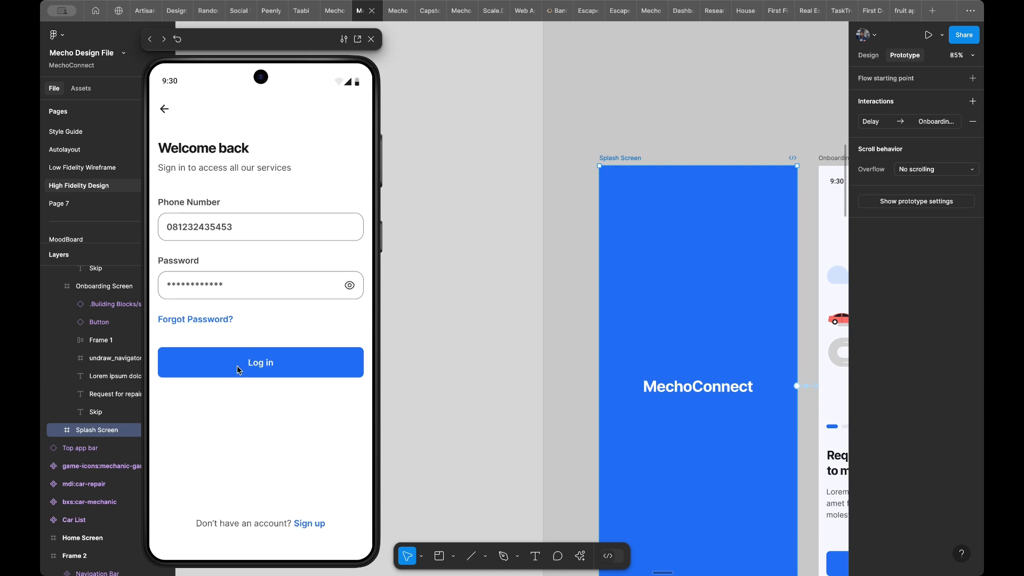
key(Left)
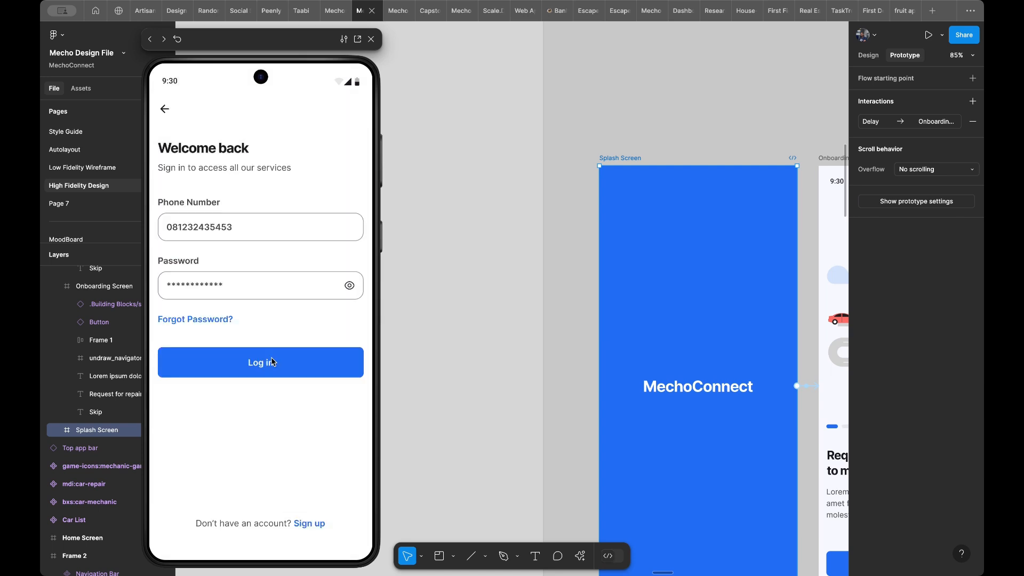
- Test the sign-up flow in the preview from the Sign up link through account creation to the filled Verify OTP screen
click(308, 523)
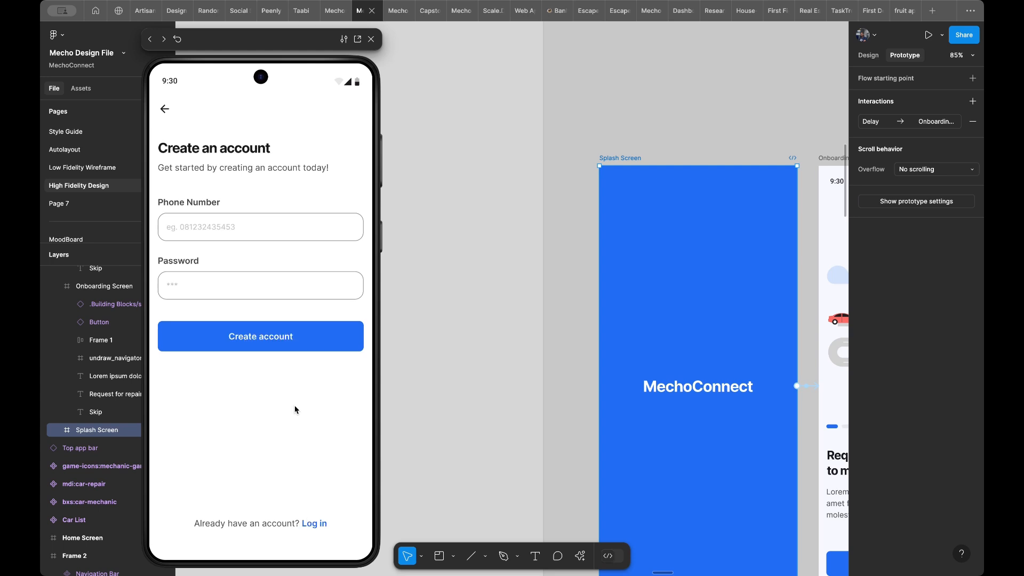
click(278, 303)
click(237, 338)
click(258, 230)
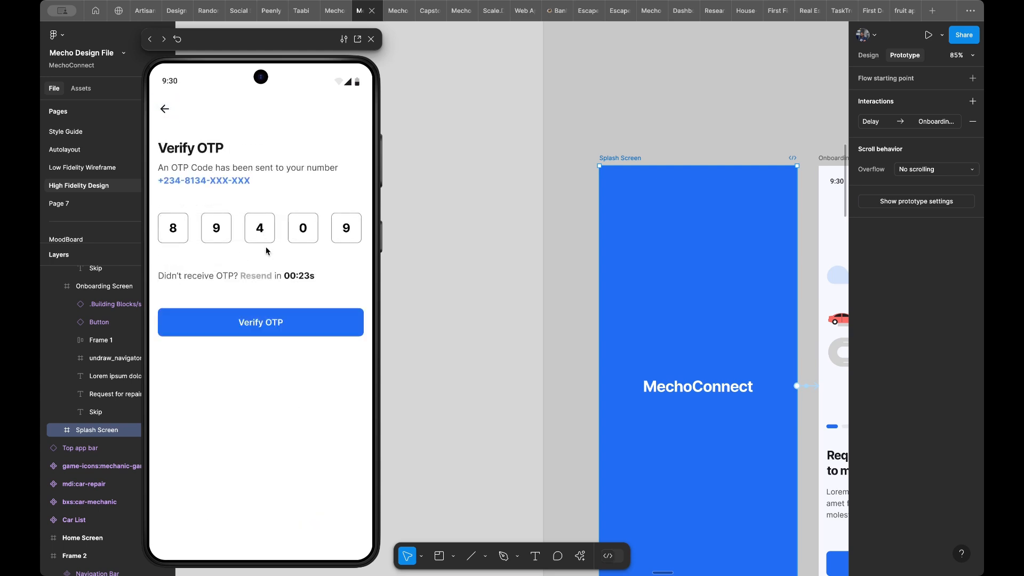
- Test the sign-up OTP verification and its success message in the preview, and return to the empty login screen
click(259, 331)
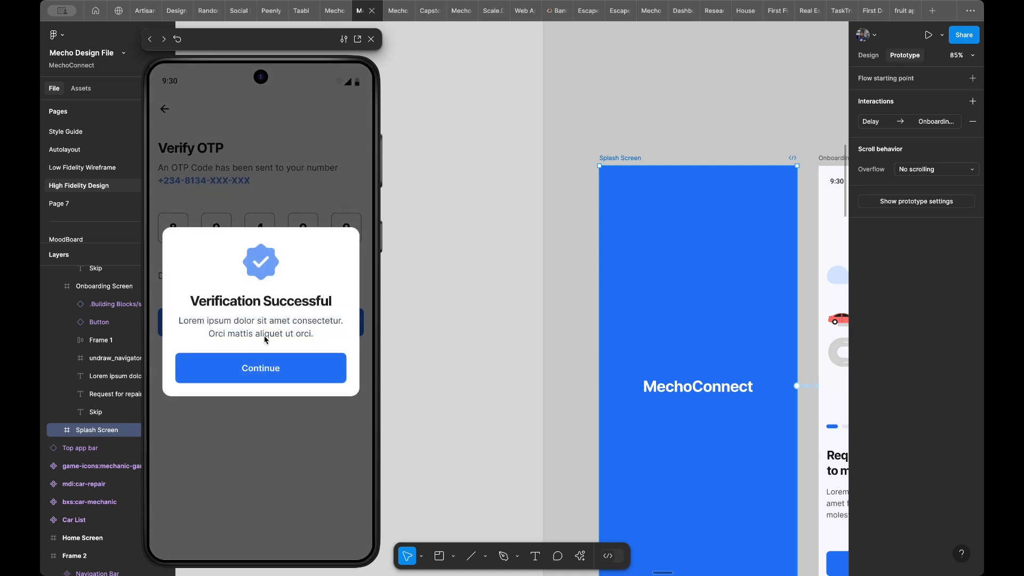
click(271, 368)
key(Left)
key(Left)
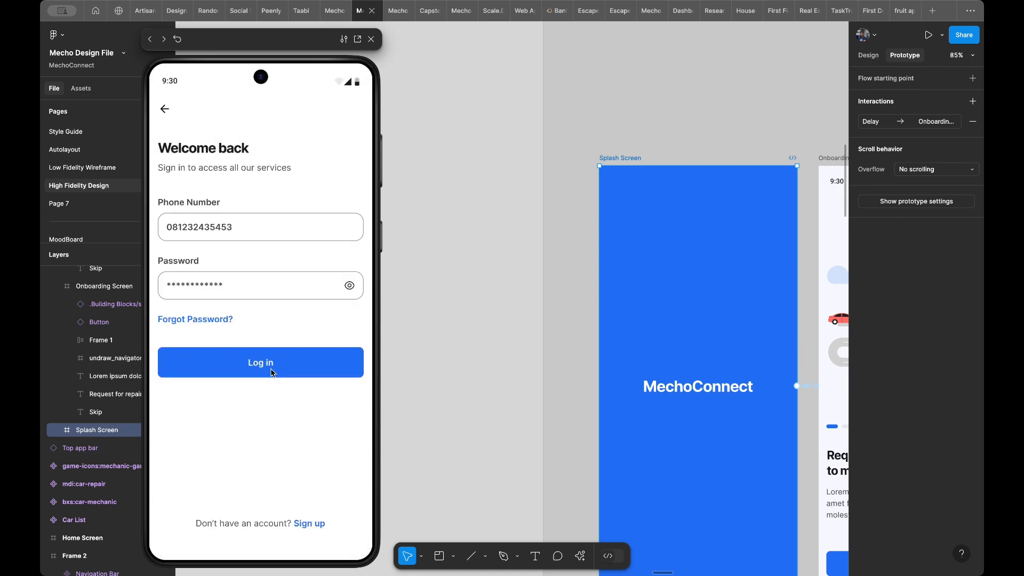
key(Right)
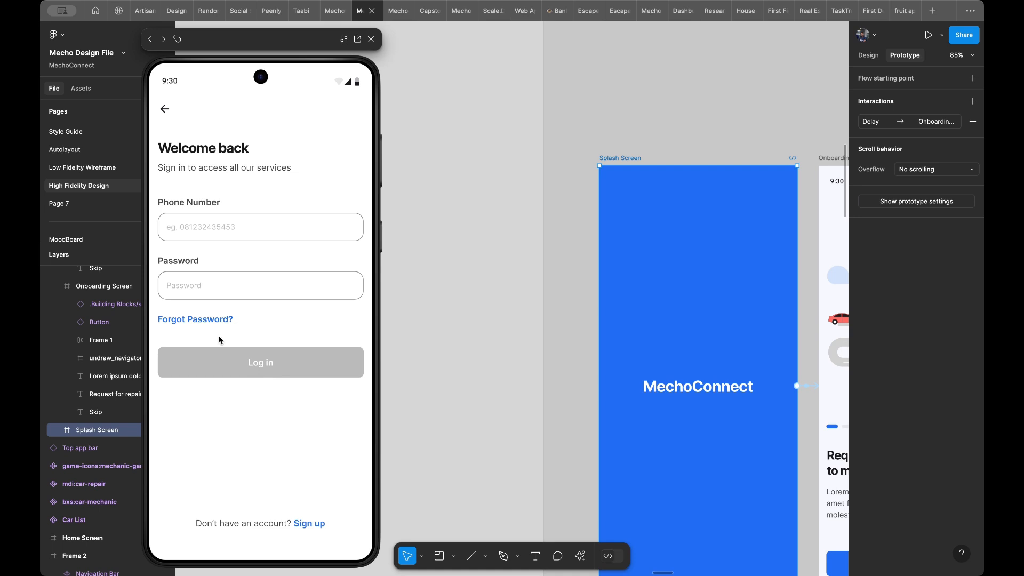
- Test the Forgot Password link in the preview through the phone number and Reset Password button to the Verify OTP screen
click(196, 320)
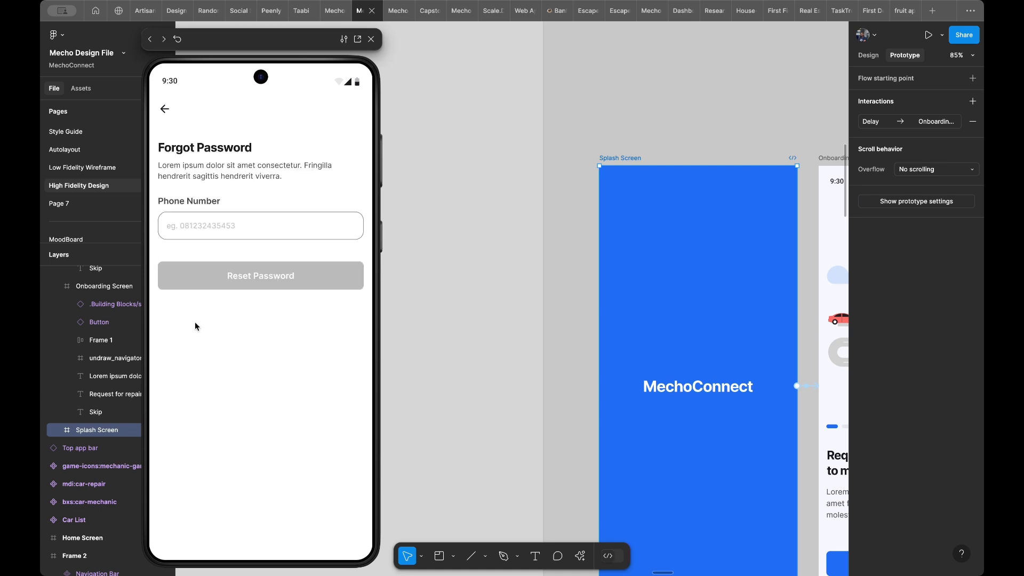
click(238, 228)
click(240, 277)
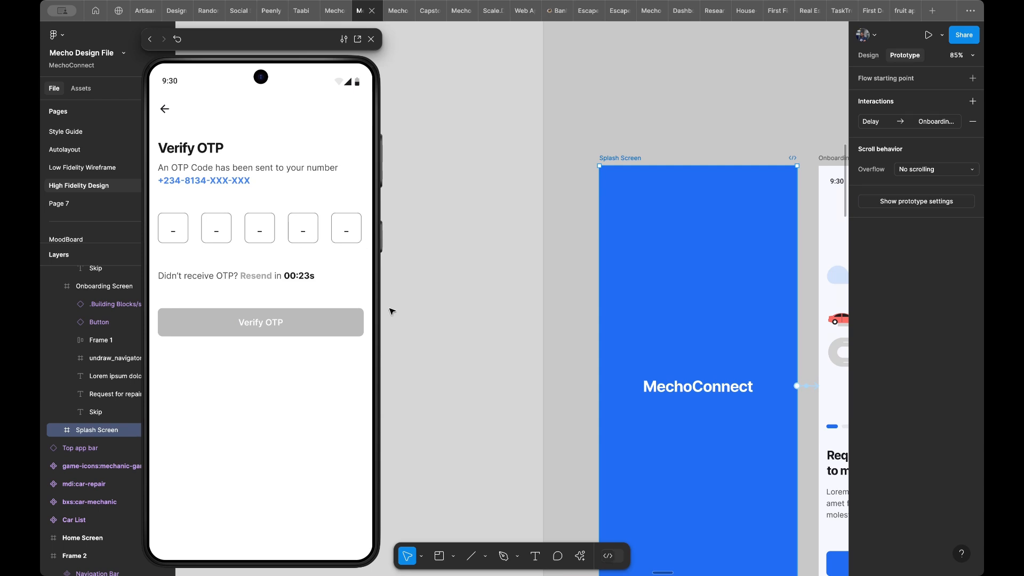
- Link the empty OTP code boxes on the Forgot Password - Verify OTP frame to the filled Verify OTP frame, on tap with Smart animate
scroll(403, 219, down, 5)
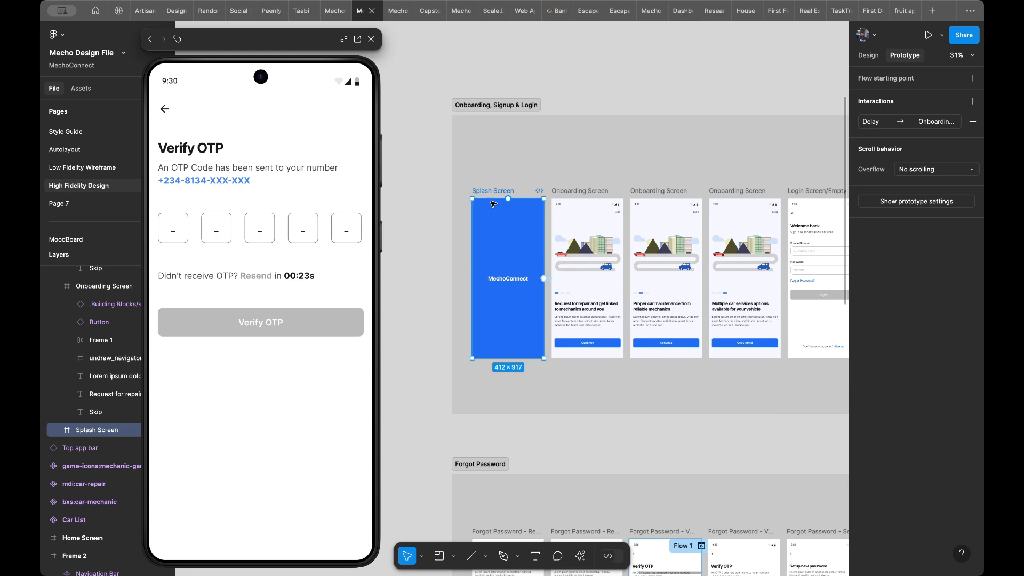
scroll(491, 206, down, 5)
scroll(550, 192, up, 3)
scroll(550, 192, right, 2)
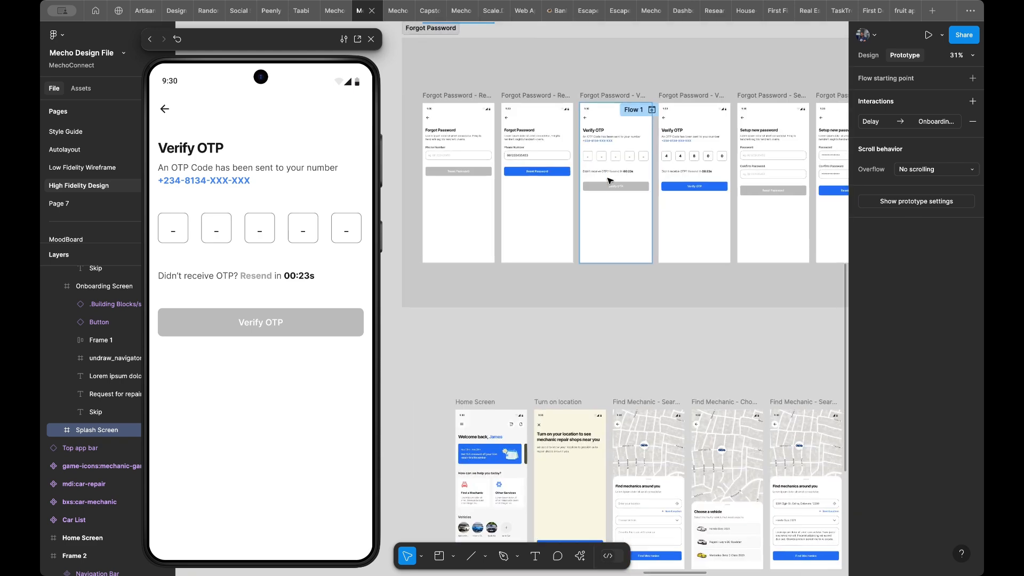
scroll(619, 156, up, 5)
click(607, 188)
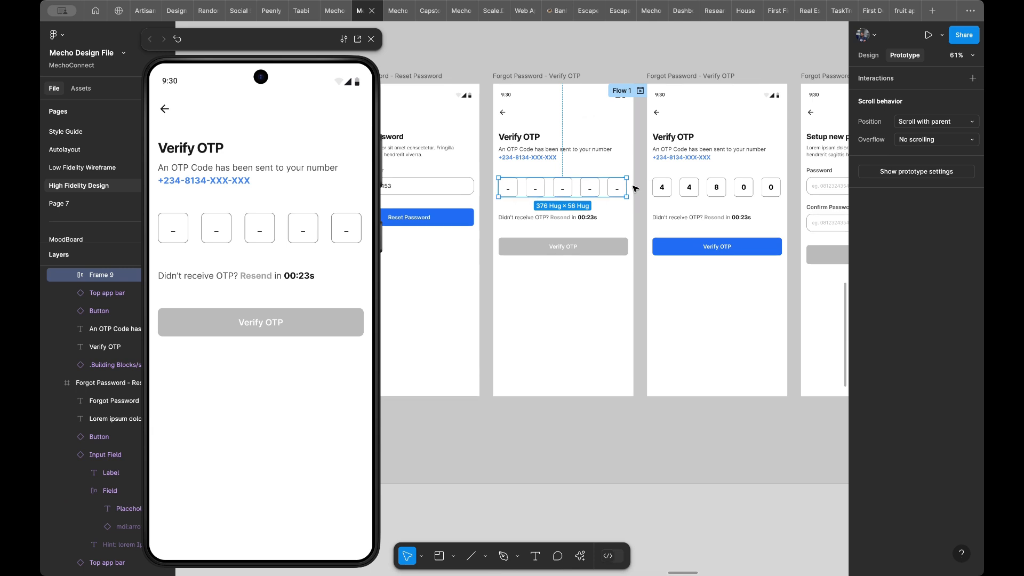
drag(629, 188, 654, 211)
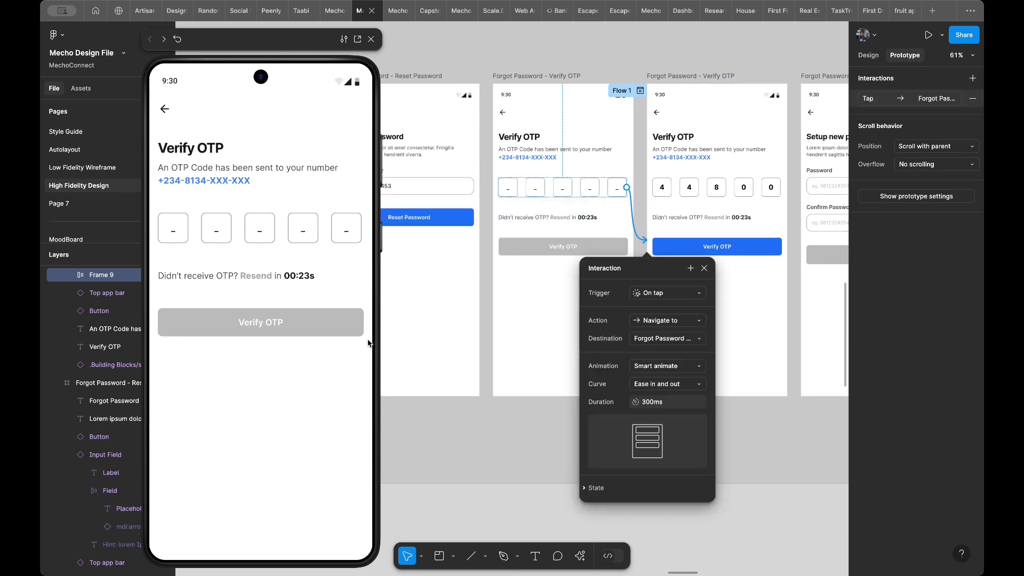
- Test the new OTP link and the Verify OTP button in the preview through to the Setup new password screen
click(262, 411)
click(302, 239)
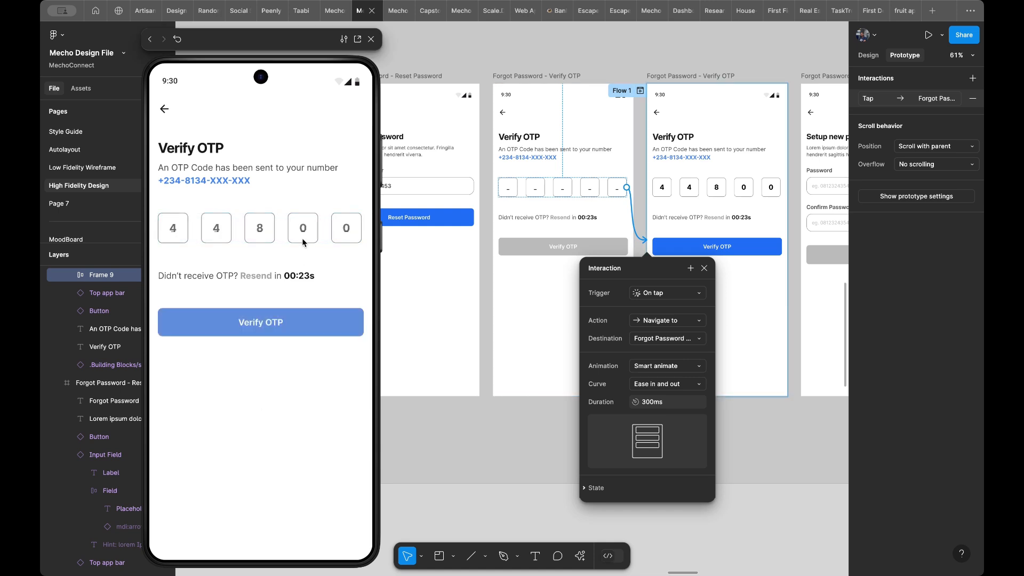
click(298, 327)
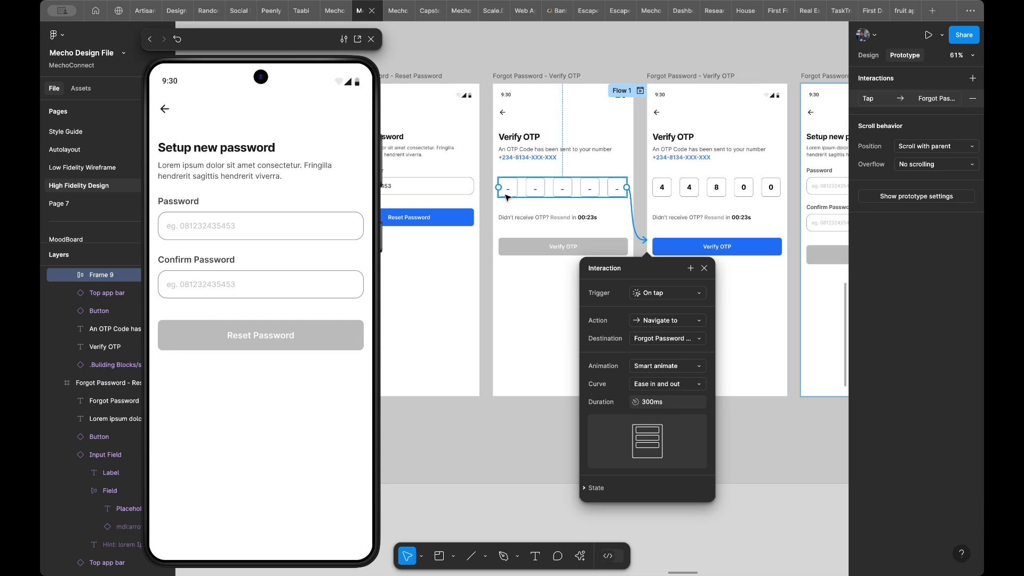
- Link the Password field on the empty Setup Password frame to the filled Setup Password frame, on tap with Smart animate
scroll(507, 197, right, 5)
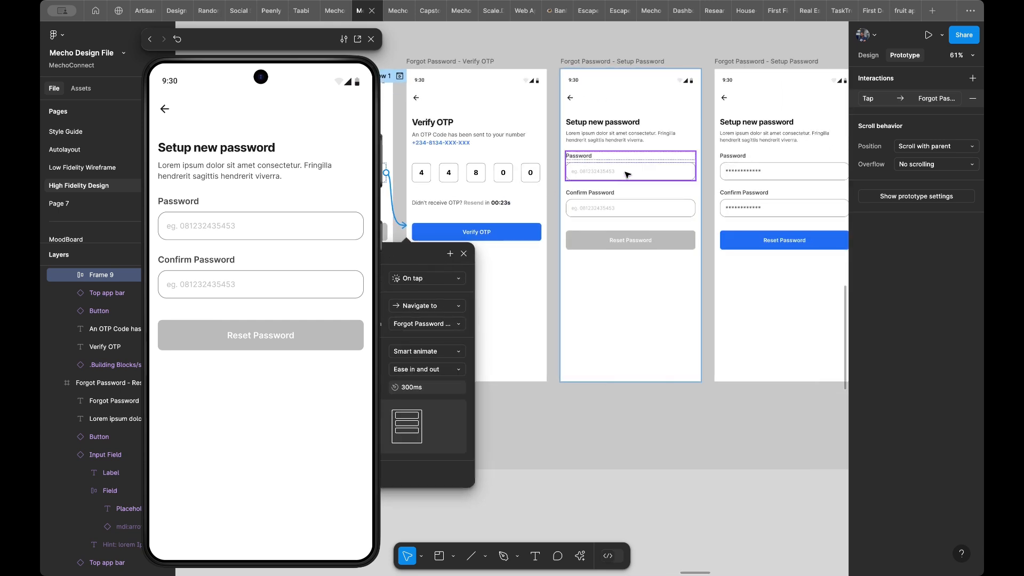
click(628, 174)
double_click(638, 165)
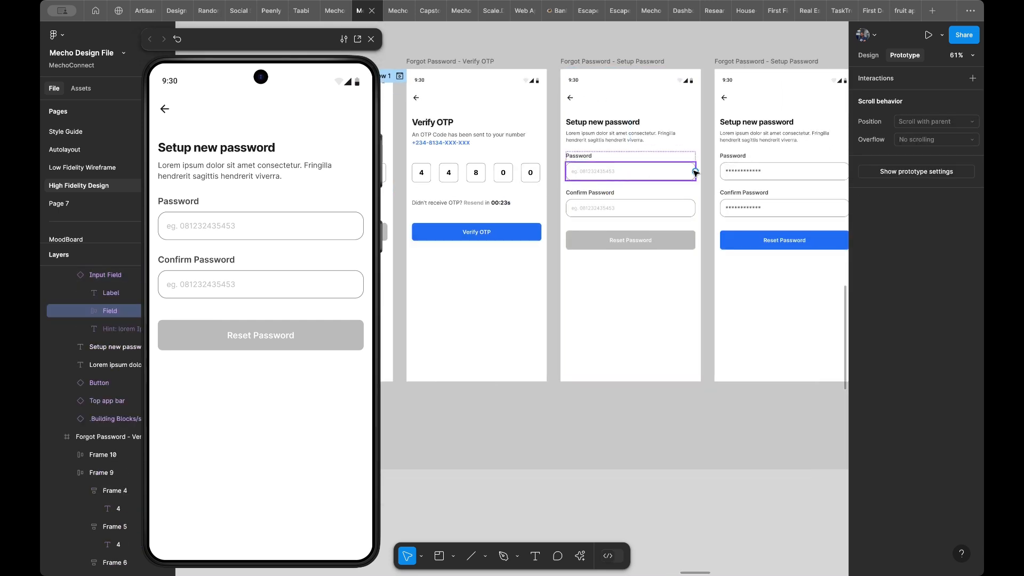
drag(695, 171, 721, 186)
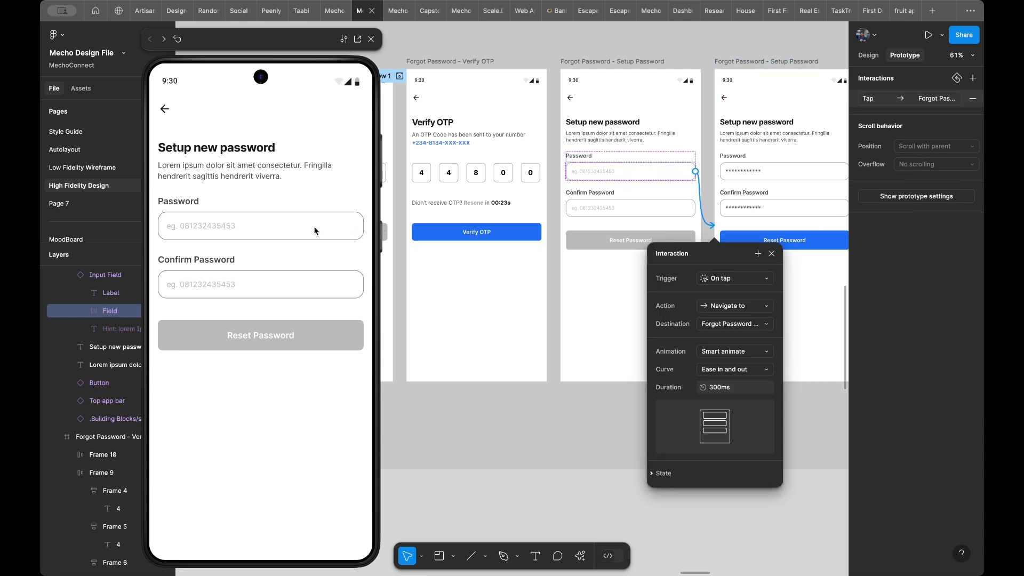
- Test the password reset in the preview from the Password field through its completion and login to the Home Screen
click(264, 228)
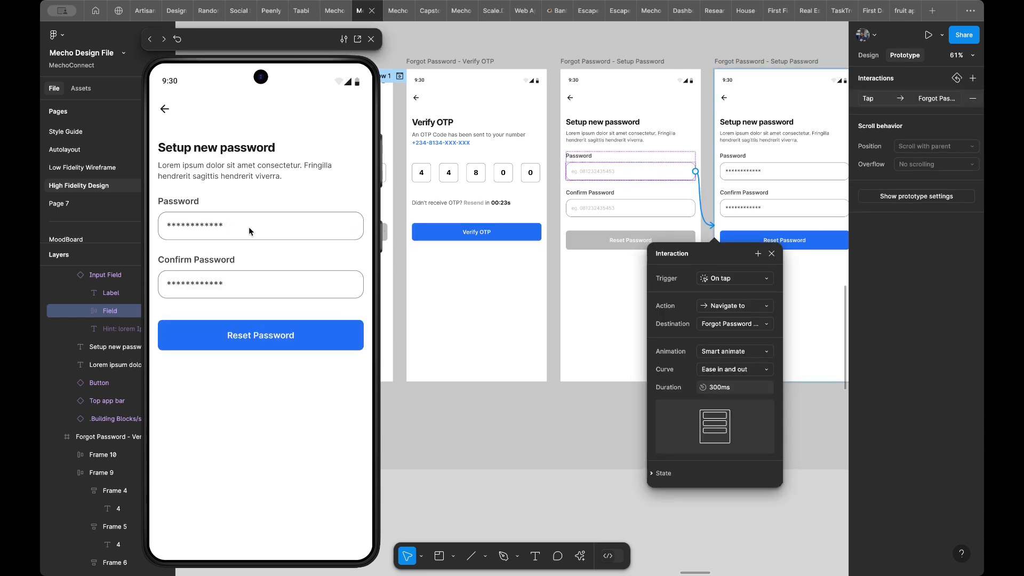
click(253, 342)
click(257, 455)
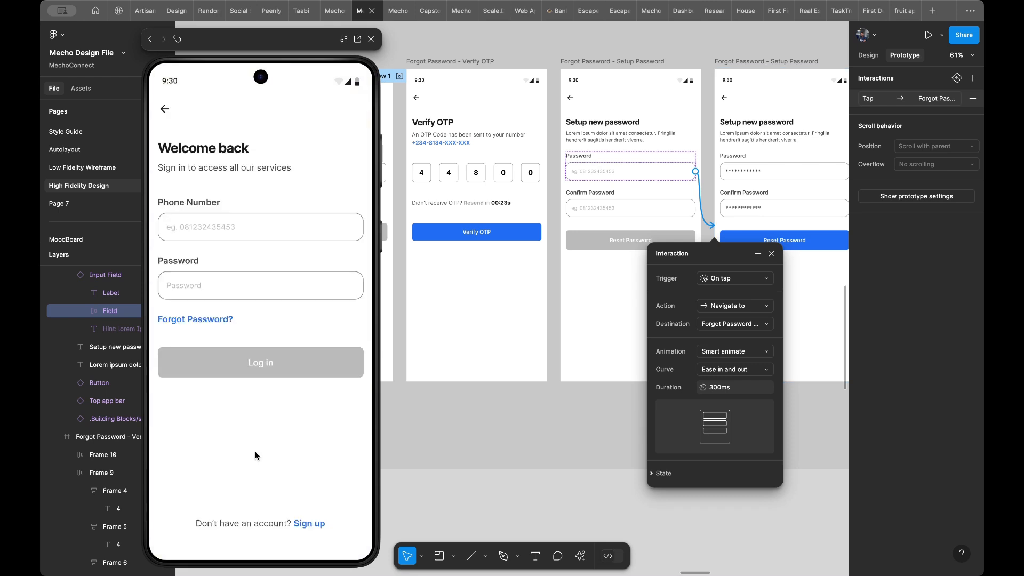
click(253, 237)
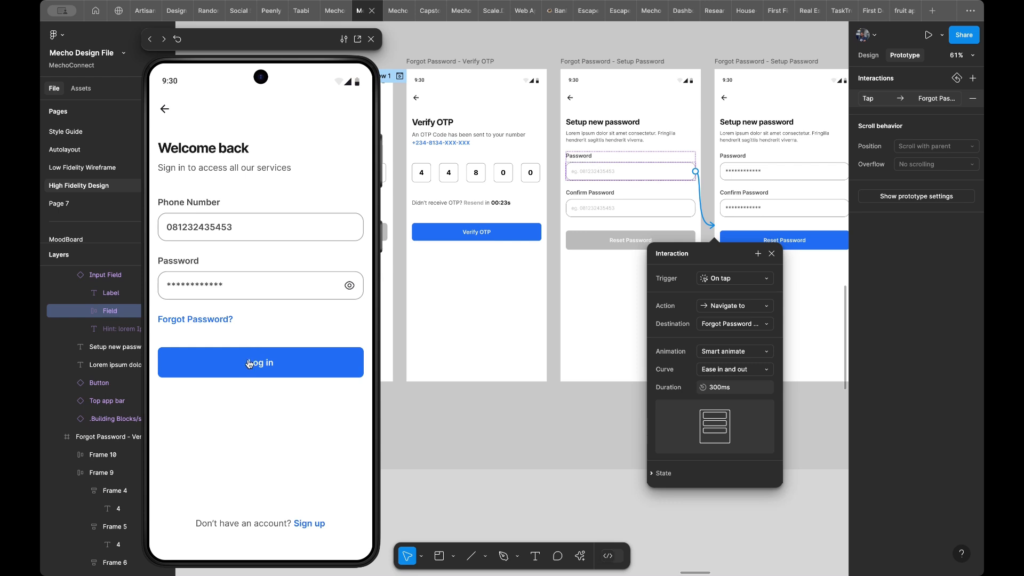
click(247, 362)
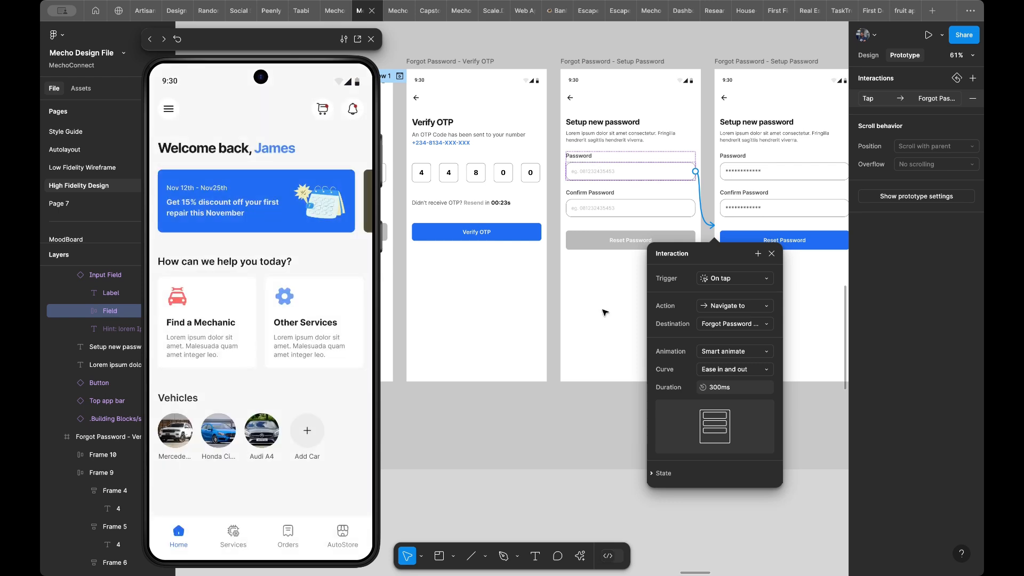
- Locate the Home Screen and Turn on location frames on the canvas and examine them
scroll(526, 309, down, 15)
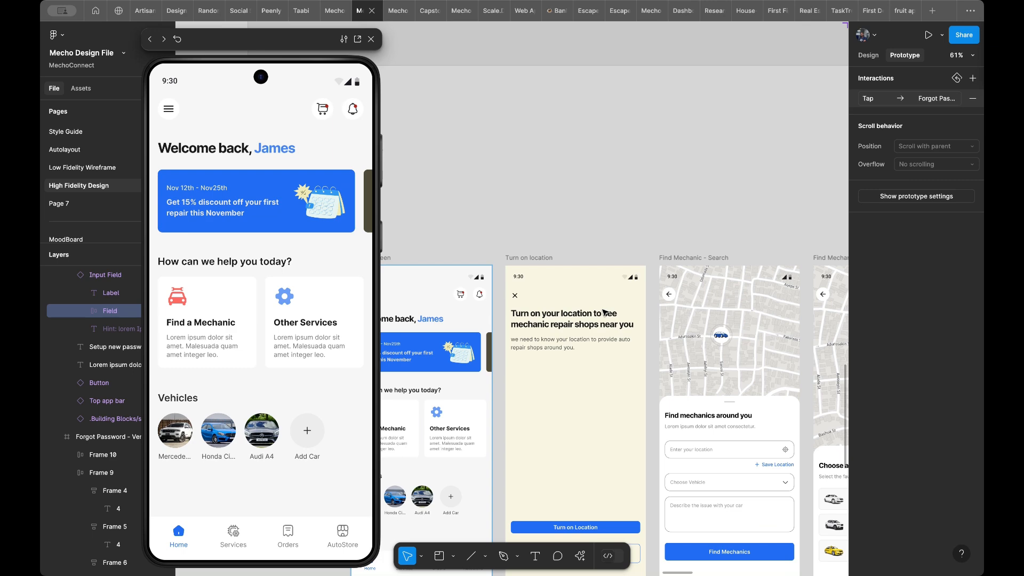
scroll(606, 312, down, 10)
scroll(606, 312, left, 4)
scroll(605, 312, up, 3)
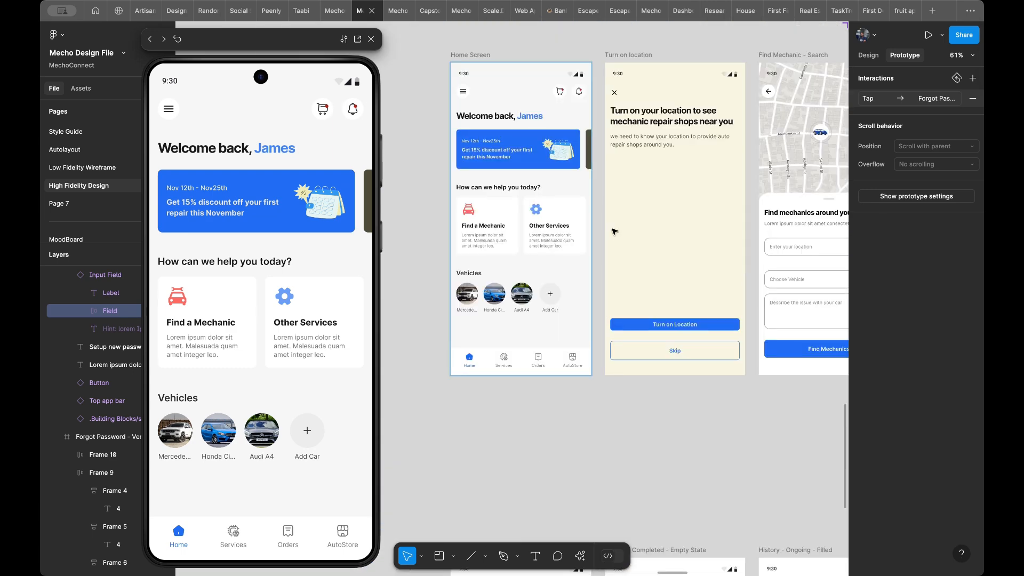
scroll(614, 231, up, 5)
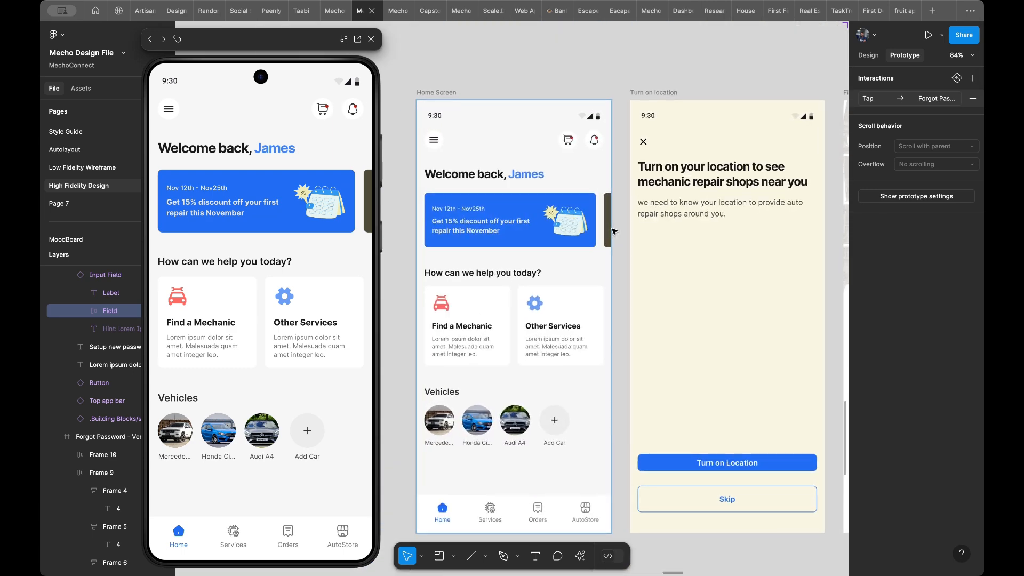
scroll(614, 231, down, 2)
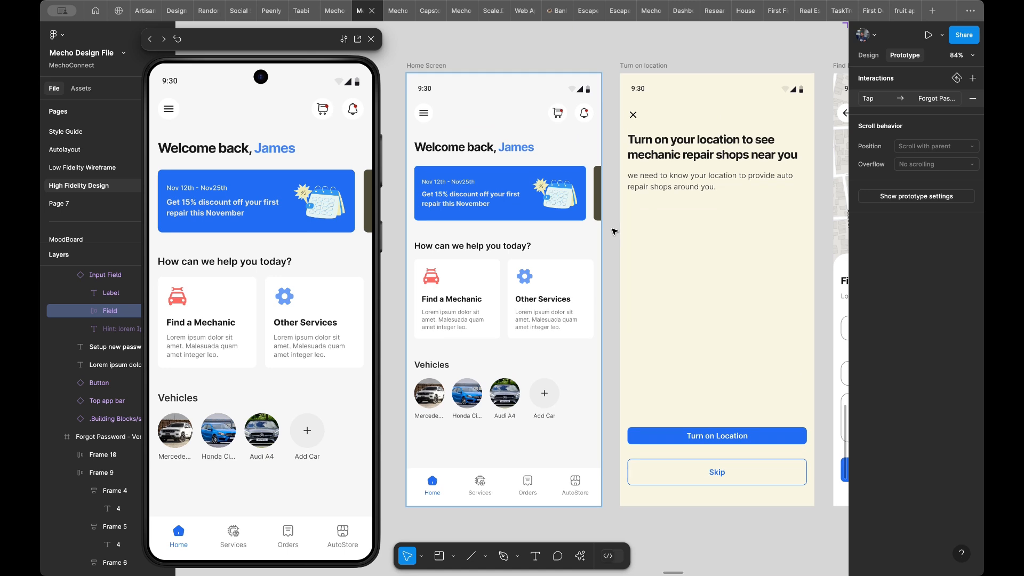
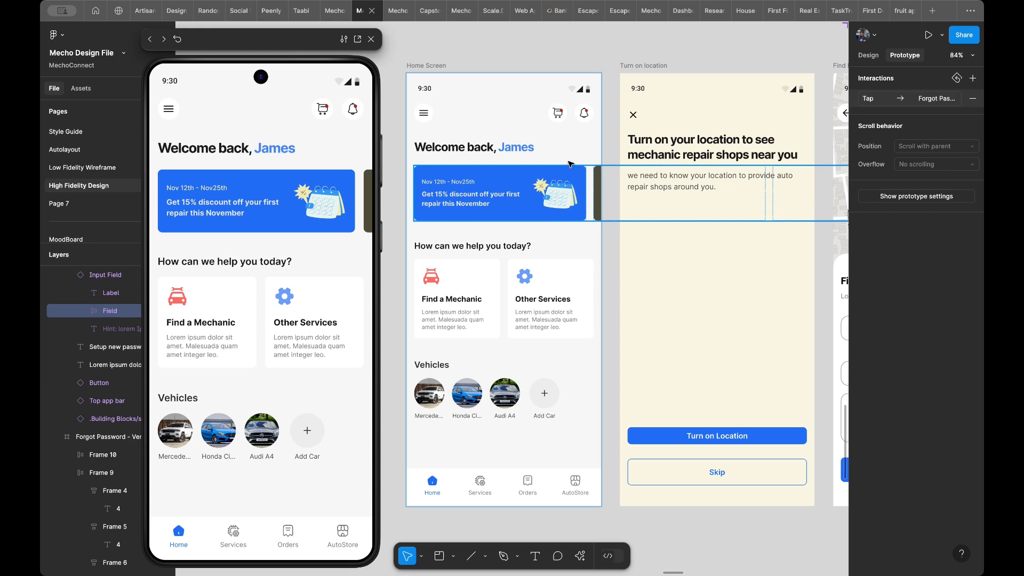
- Examine the Home Screen, Turn on location and Find Mechanic frames on the canvas
scroll(612, 109, down, 5)
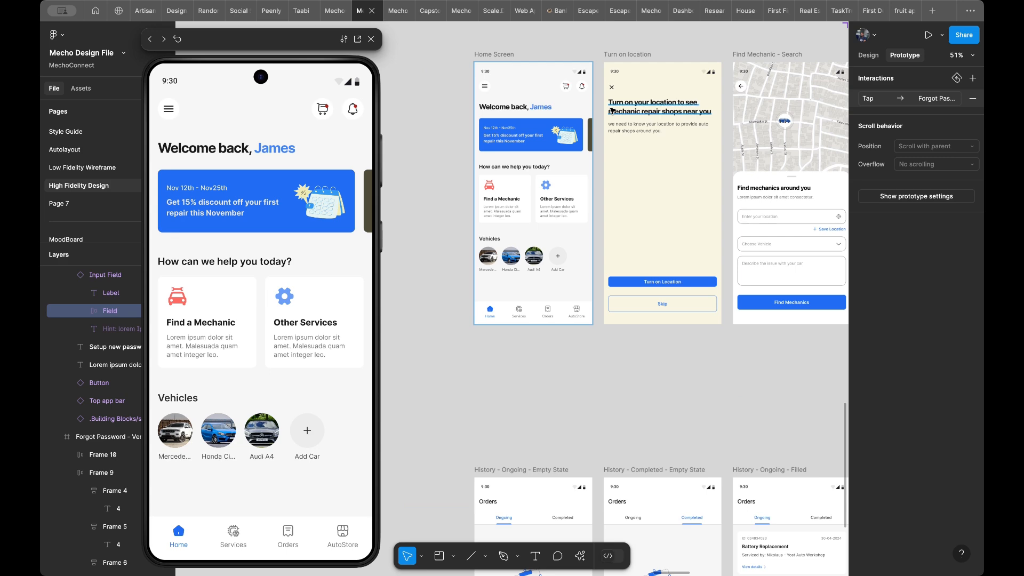
scroll(613, 109, right, 3)
scroll(613, 109, up, 2)
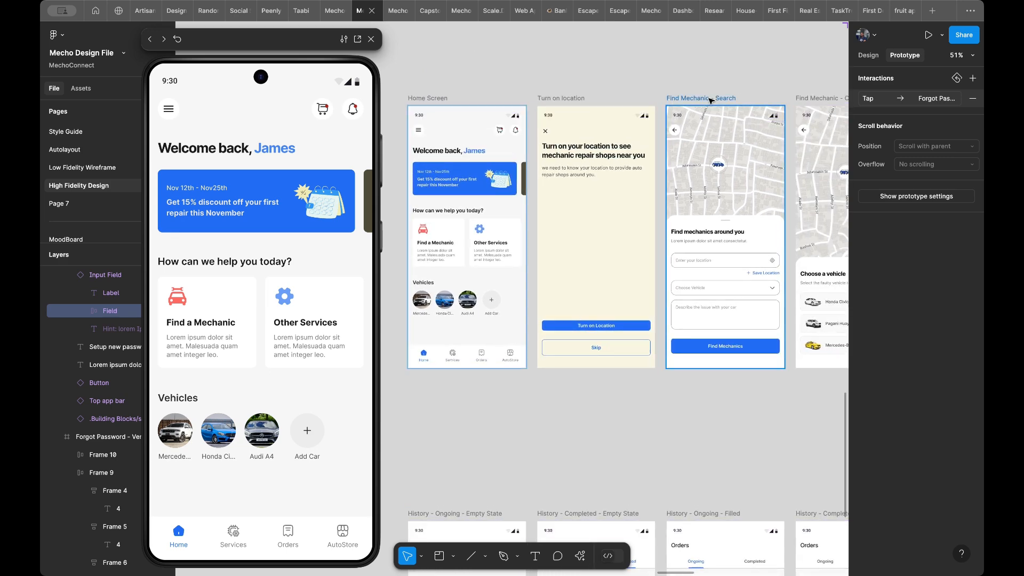
scroll(711, 101, right, 6)
scroll(711, 100, up, 2)
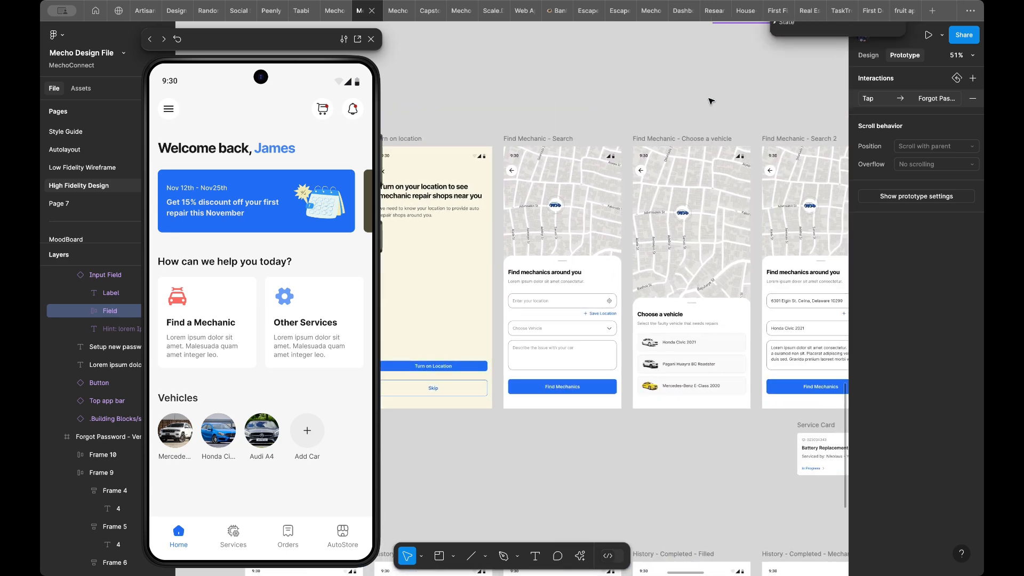
scroll(711, 100, right, 4)
scroll(712, 100, up, 2)
scroll(711, 100, left, 10)
scroll(711, 100, down, 3)
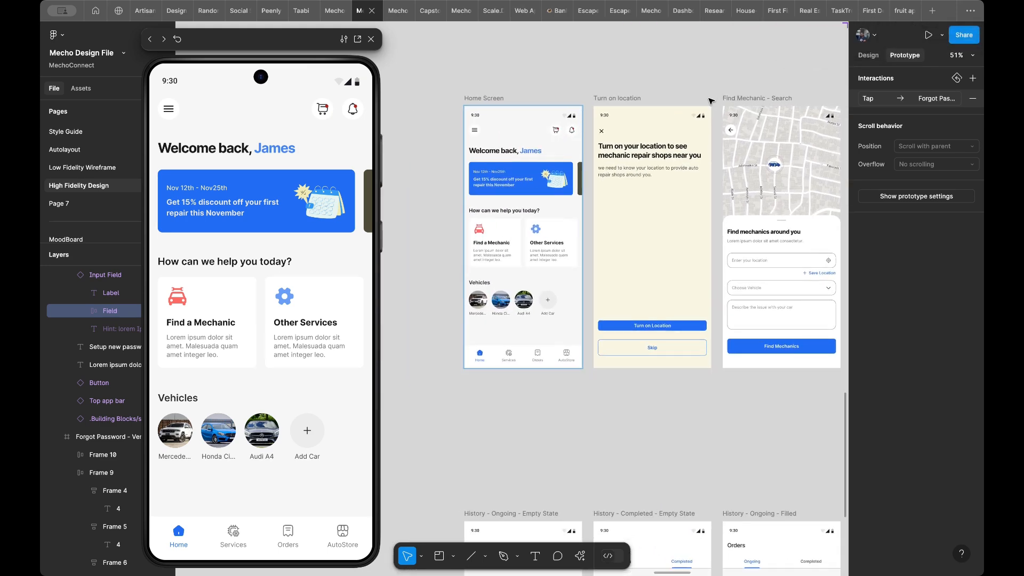
scroll(575, 162, left, 2)
scroll(575, 161, up, 1)
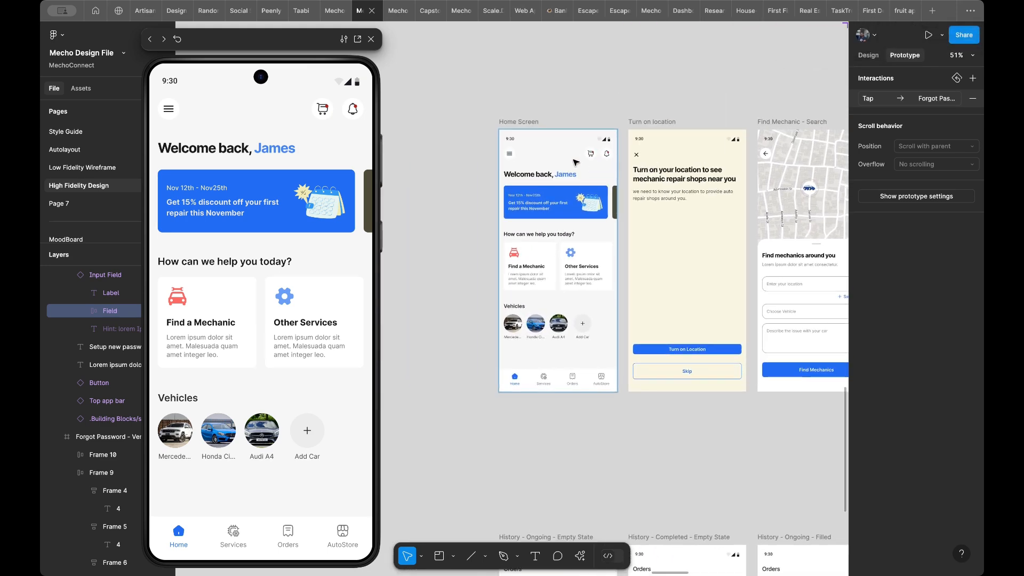
- Select the Home Screen's navigation bar and compare it with the navigation bars on the History frames
click(535, 383)
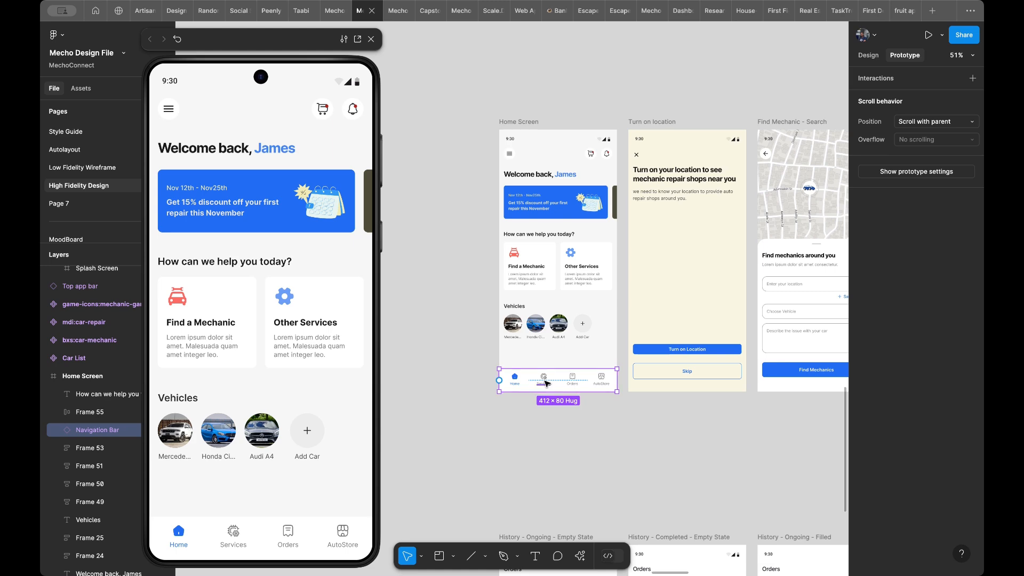
scroll(545, 383, up, 5)
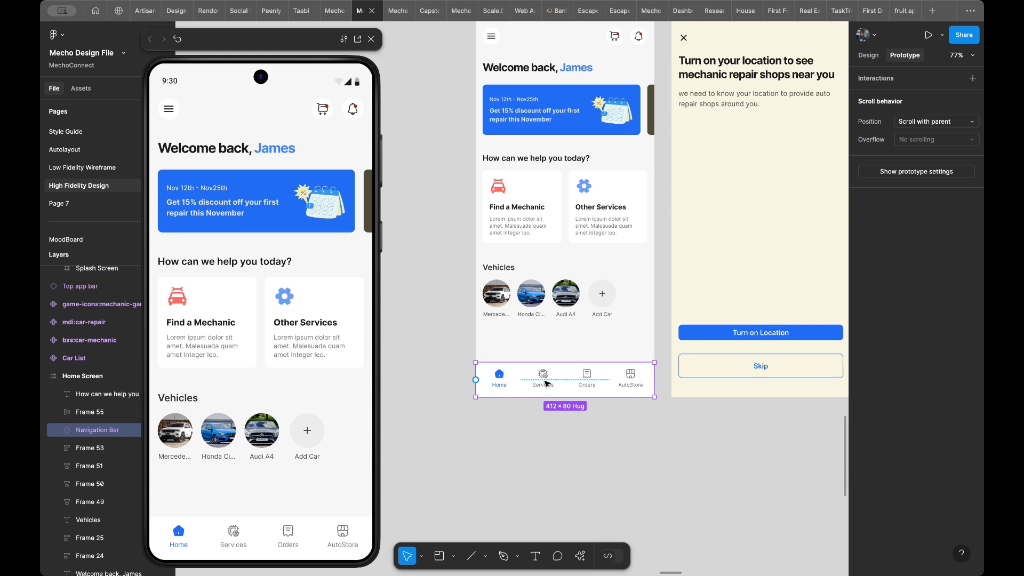
scroll(545, 383, down, 5)
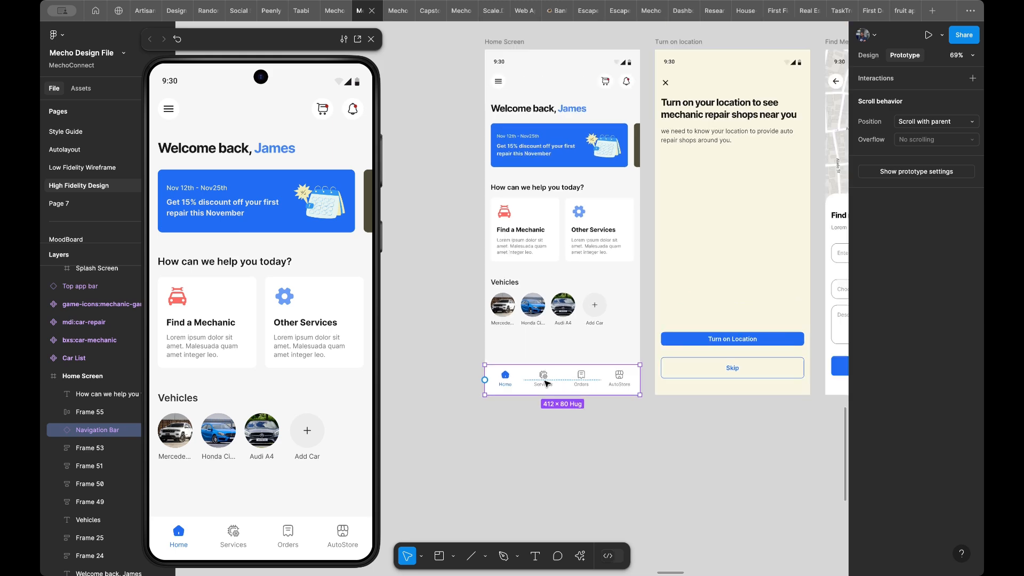
scroll(547, 383, down, 3)
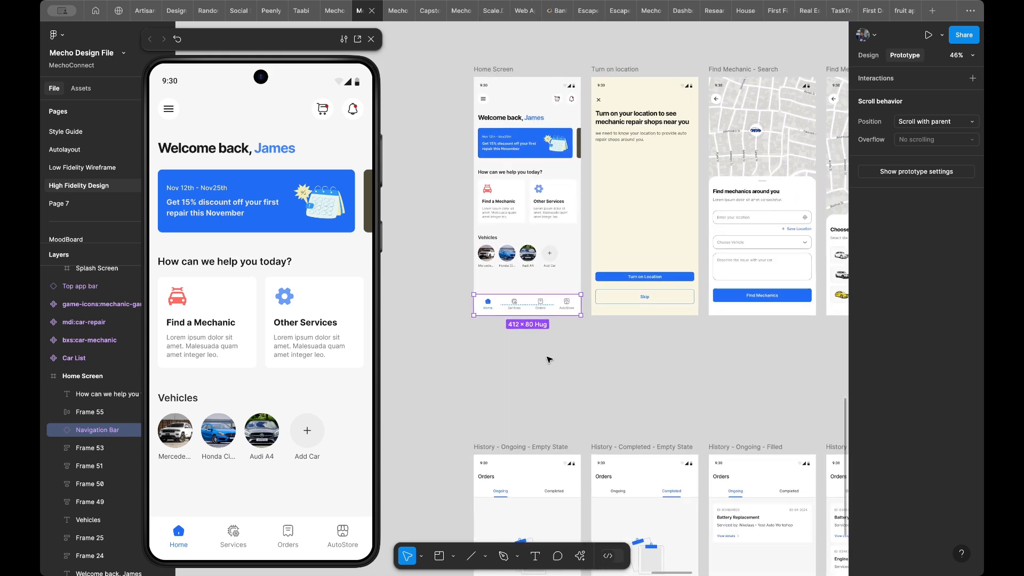
scroll(533, 297, up, 5)
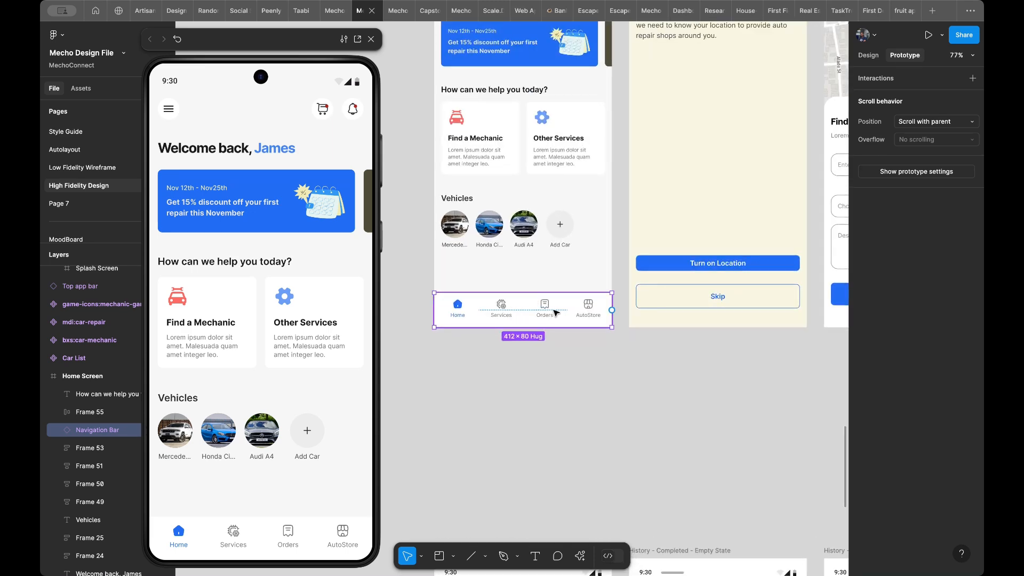
scroll(585, 311, down, 5)
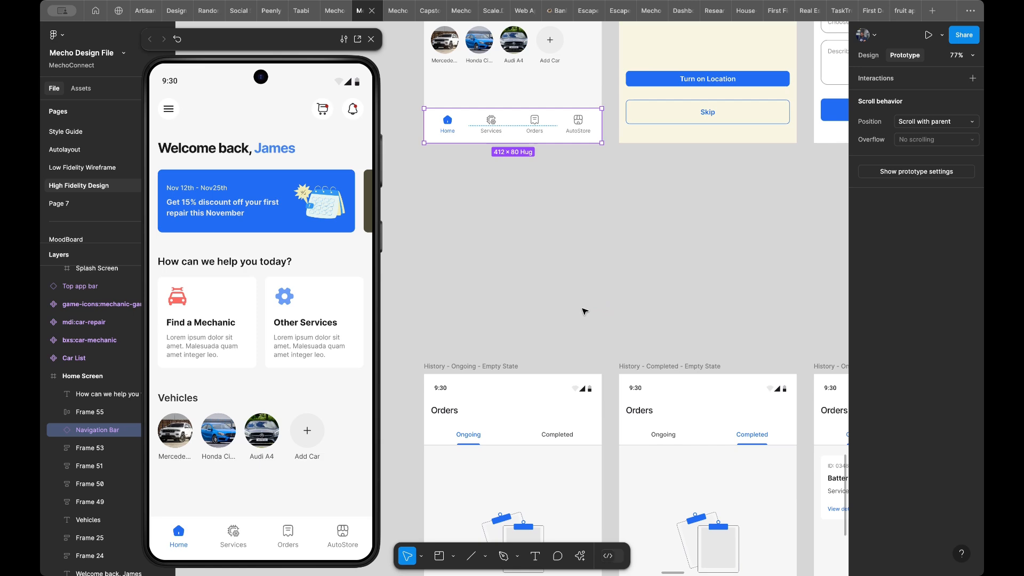
scroll(585, 311, down, 1)
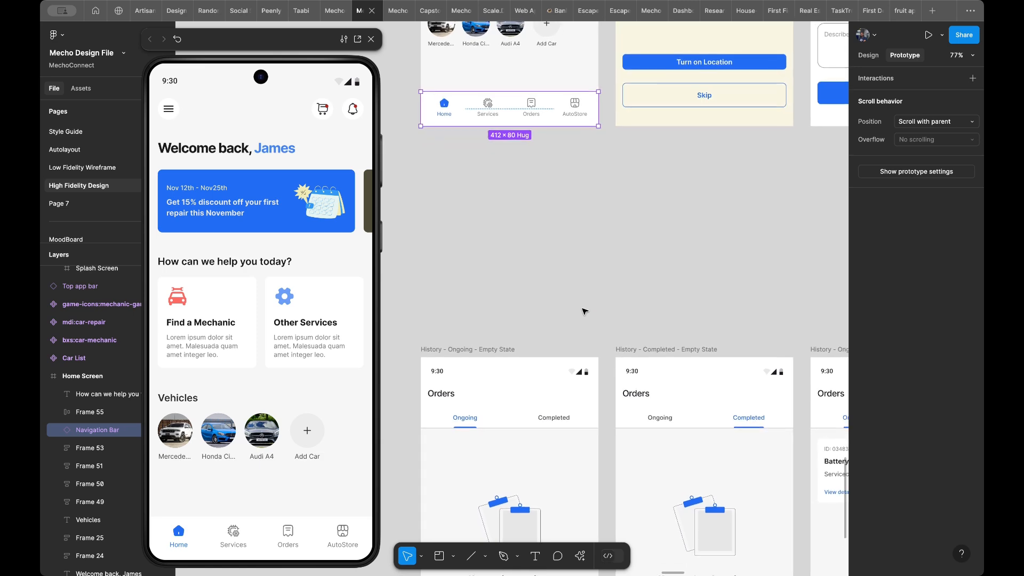
scroll(584, 311, down, 3)
scroll(585, 311, down, 5)
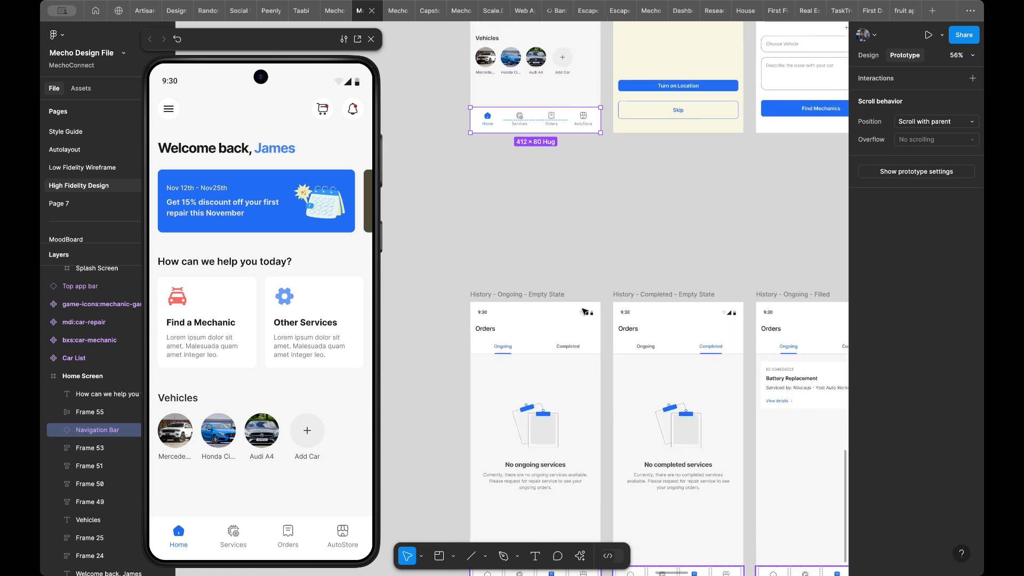
scroll(585, 316, down, 2)
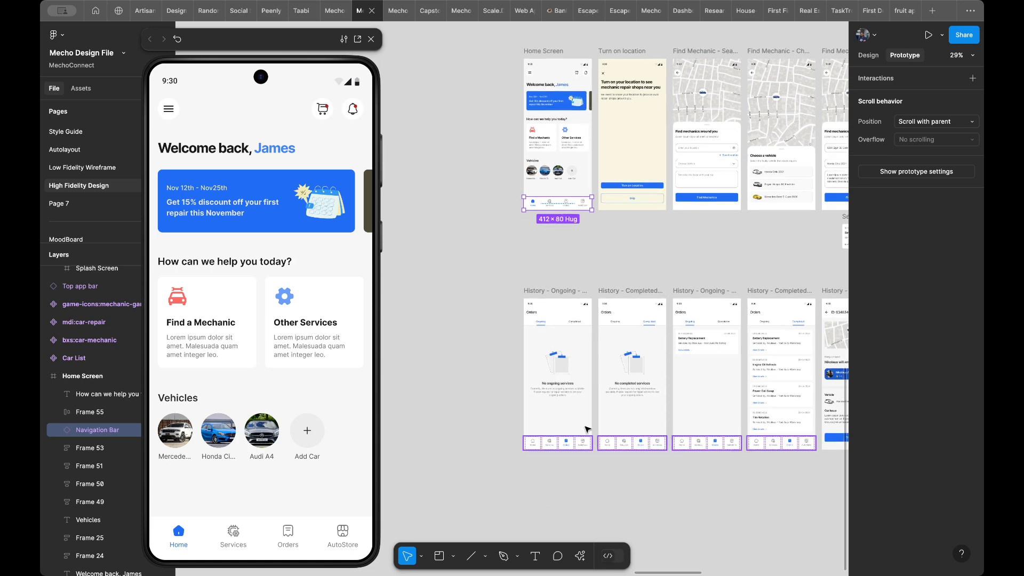
scroll(622, 390, up, 3)
scroll(625, 392, up, 5)
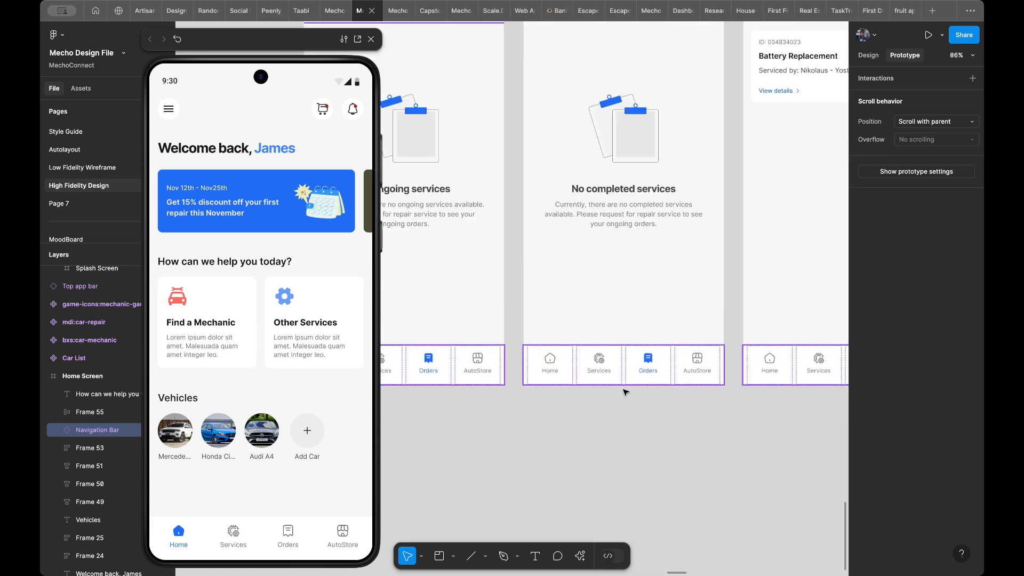
scroll(626, 392, down, 7)
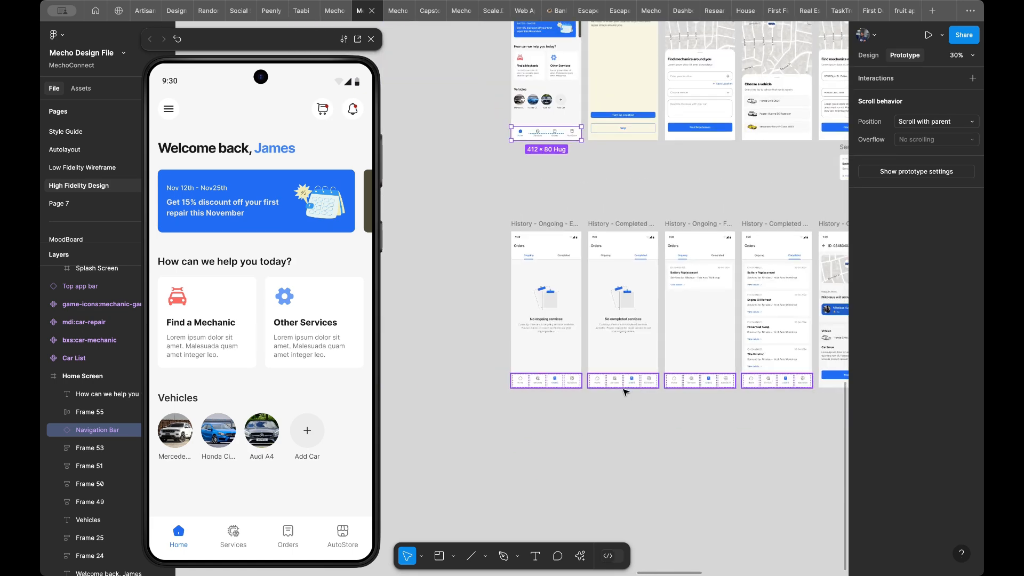
- Survey the Find Mechanic, History, Diagnosis and Payment frames that follow on from the Home Screen
scroll(660, 255, right, 3)
scroll(659, 255, right, 4)
scroll(659, 255, up, 2)
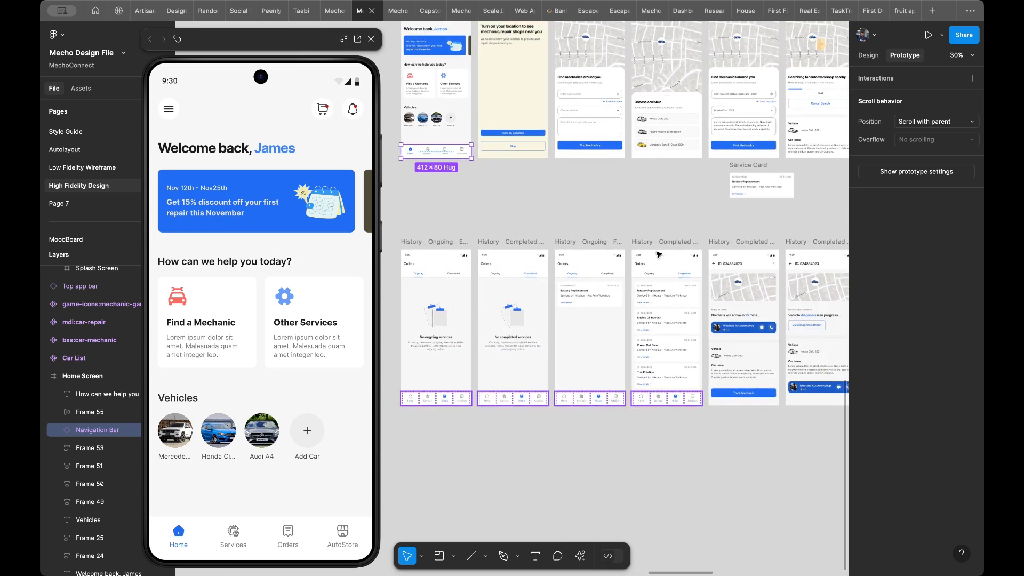
scroll(659, 255, left, 3)
scroll(659, 255, up, 1)
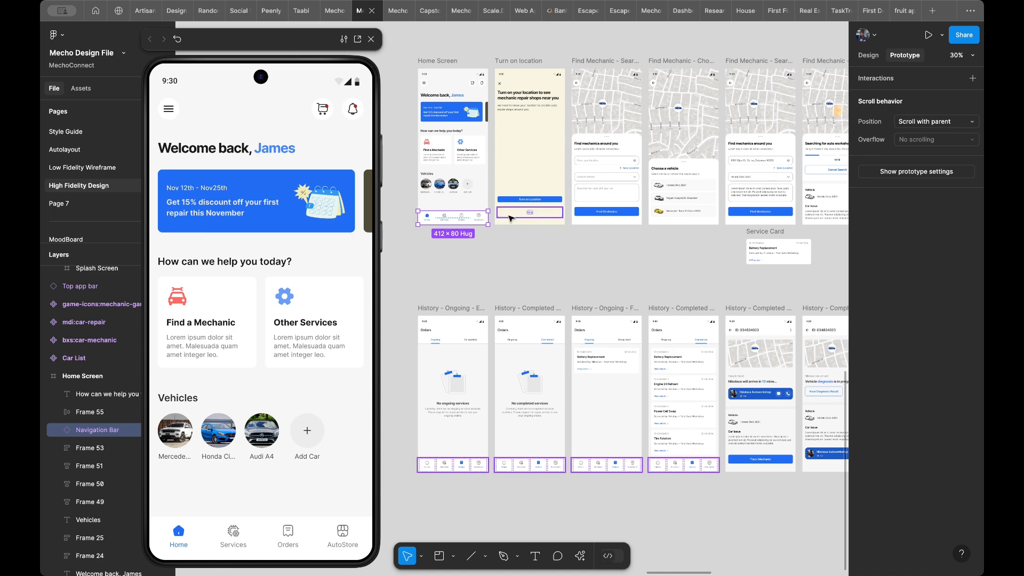
scroll(436, 212, up, 3)
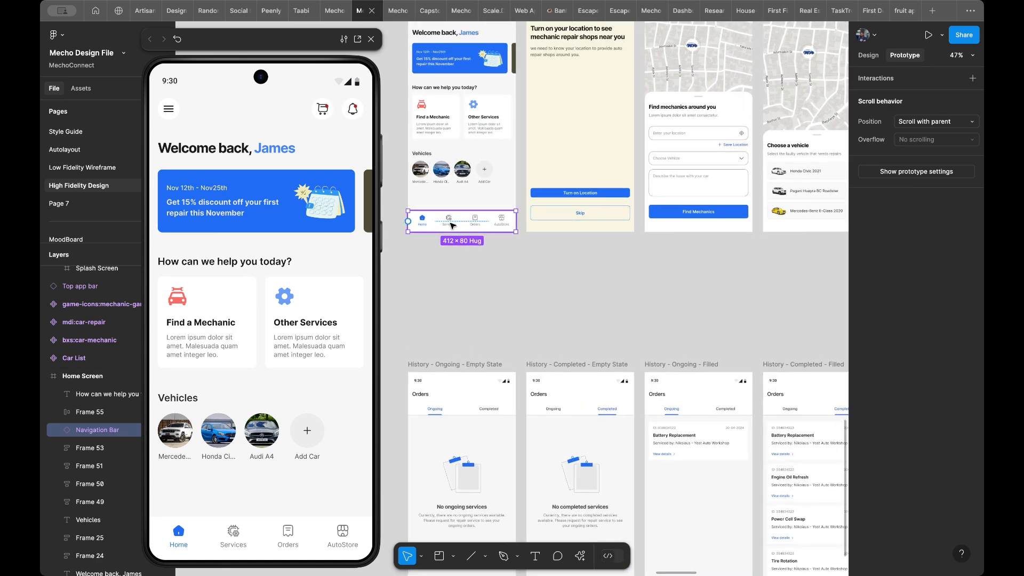
scroll(497, 223, down, 2)
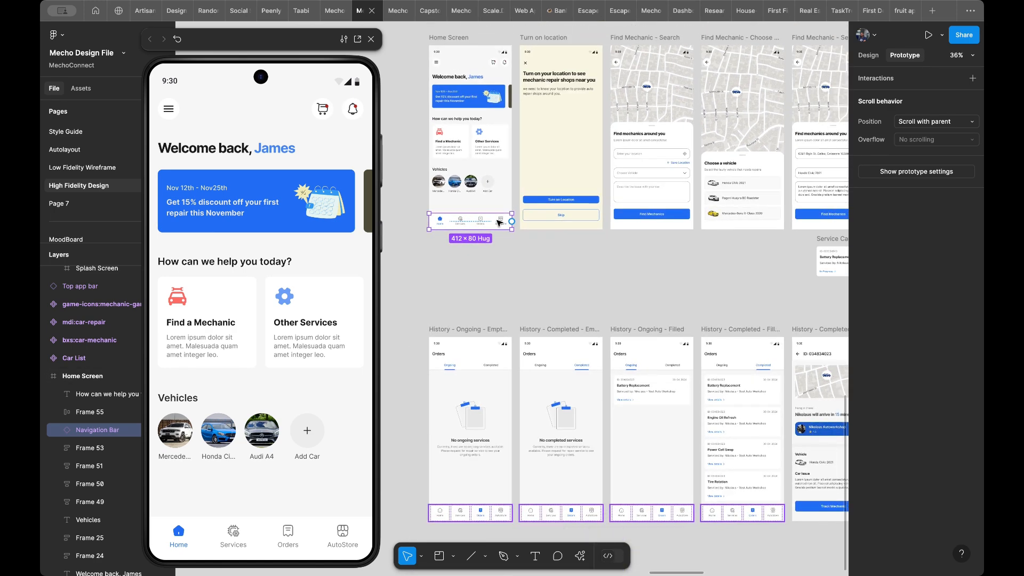
scroll(516, 238, down, 5)
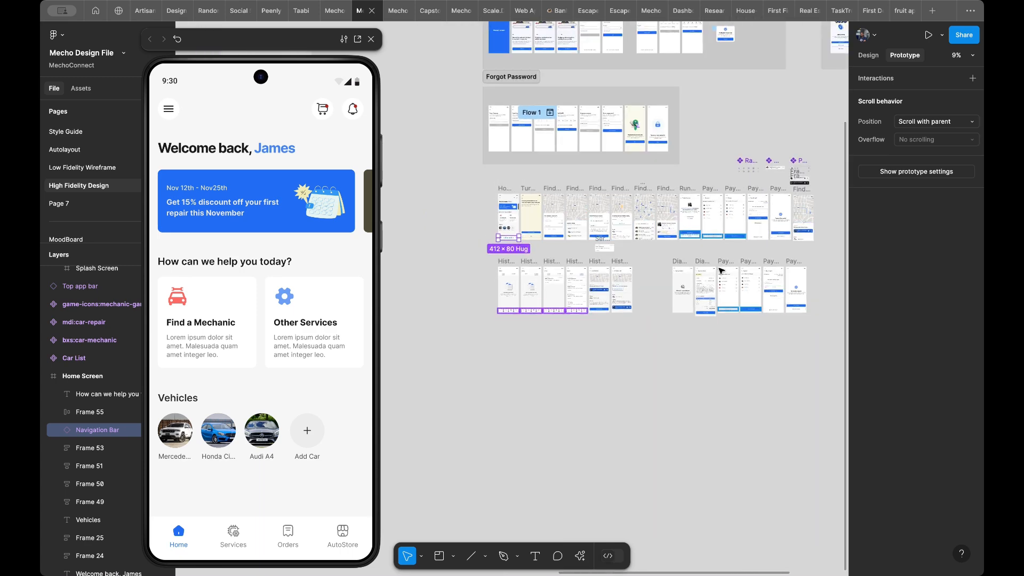
scroll(694, 264, up, 3)
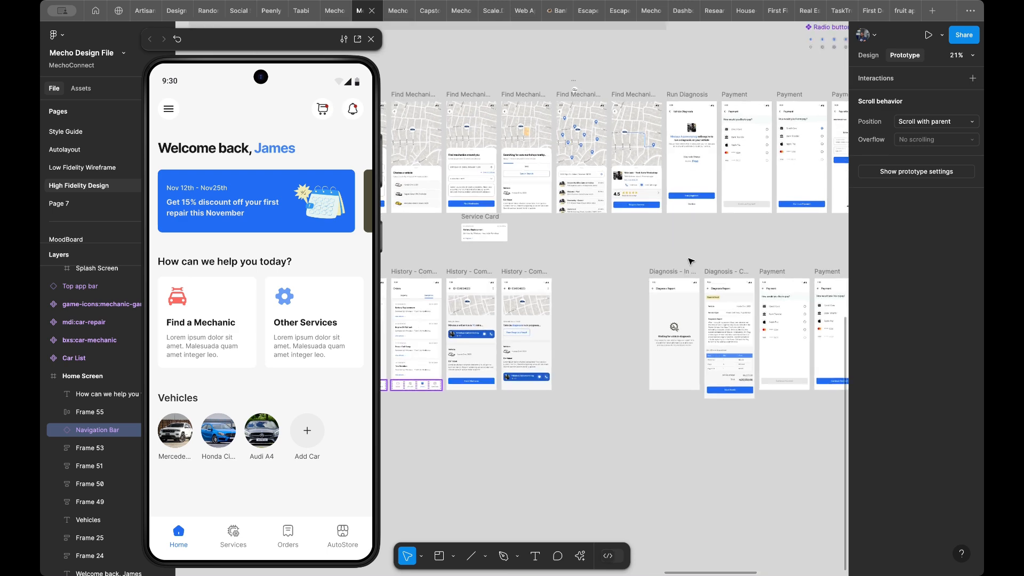
scroll(691, 261, up, 2)
scroll(684, 244, left, 10)
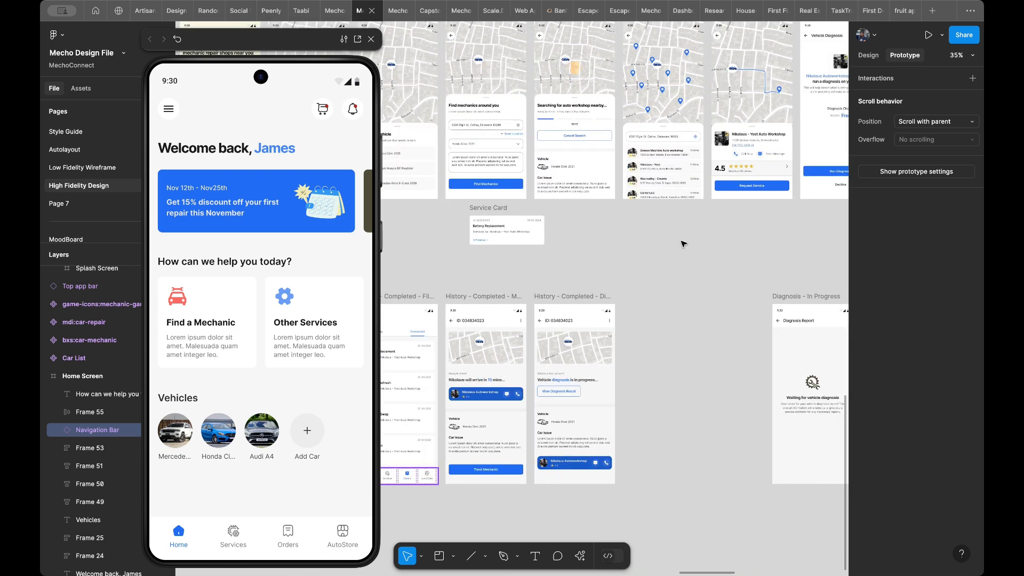
scroll(684, 244, left, 4)
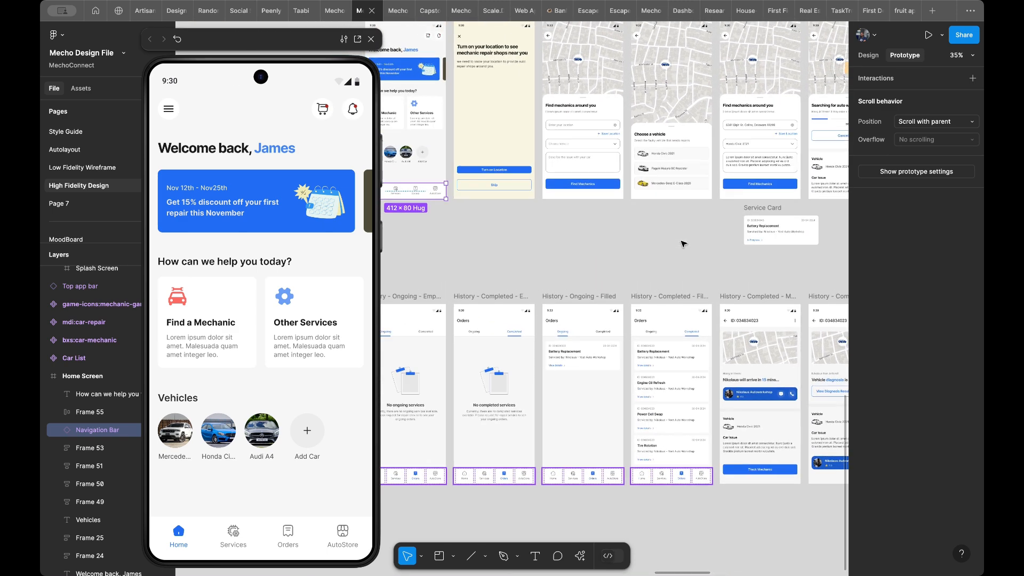
scroll(683, 244, up, 4)
scroll(683, 243, left, 2)
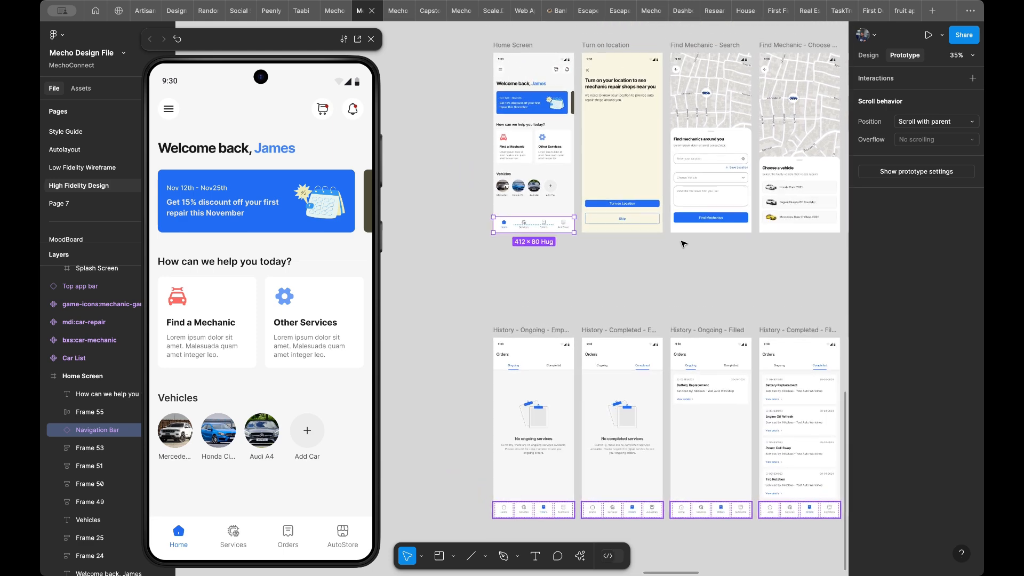
scroll(559, 195, up, 5)
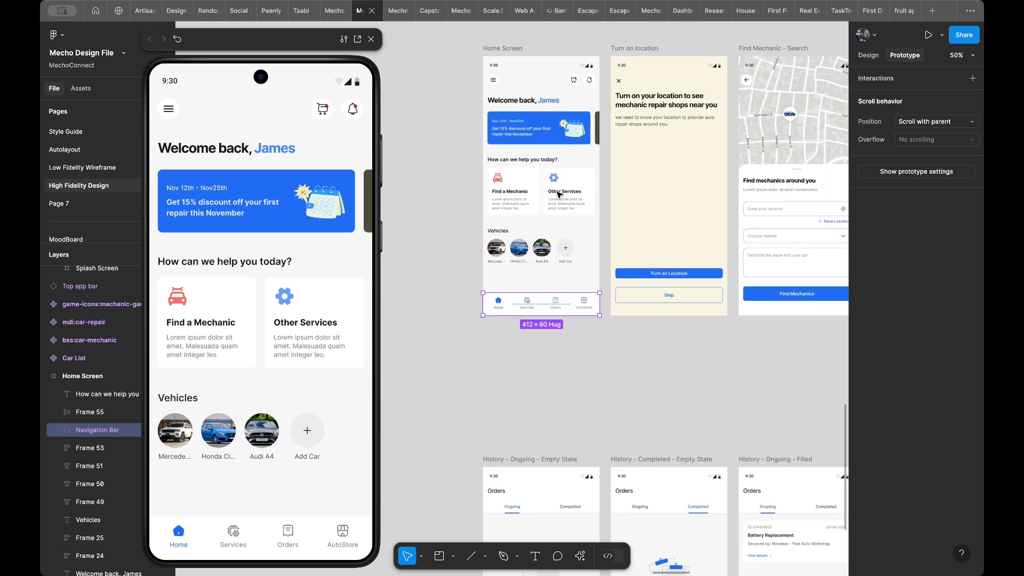
- Set the height of the Turn on Location button on the Turn on location frame to 52
scroll(559, 196, up, 1)
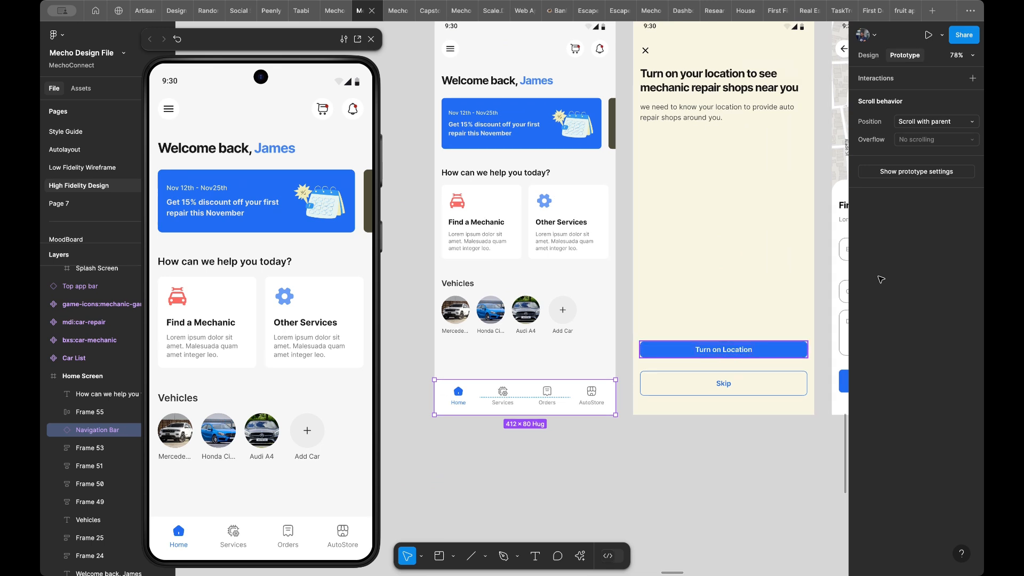
click(746, 350)
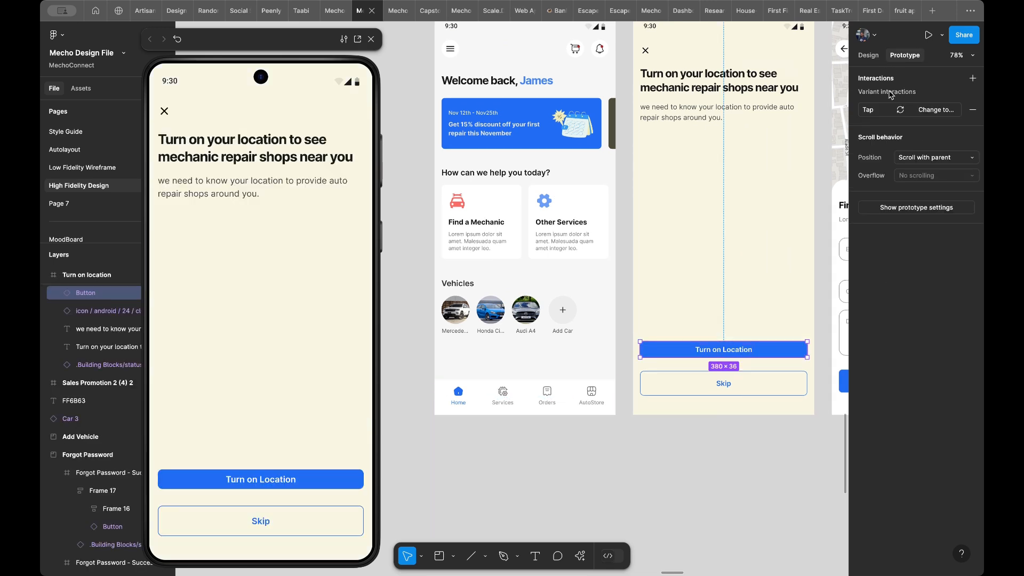
click(874, 56)
click(941, 283)
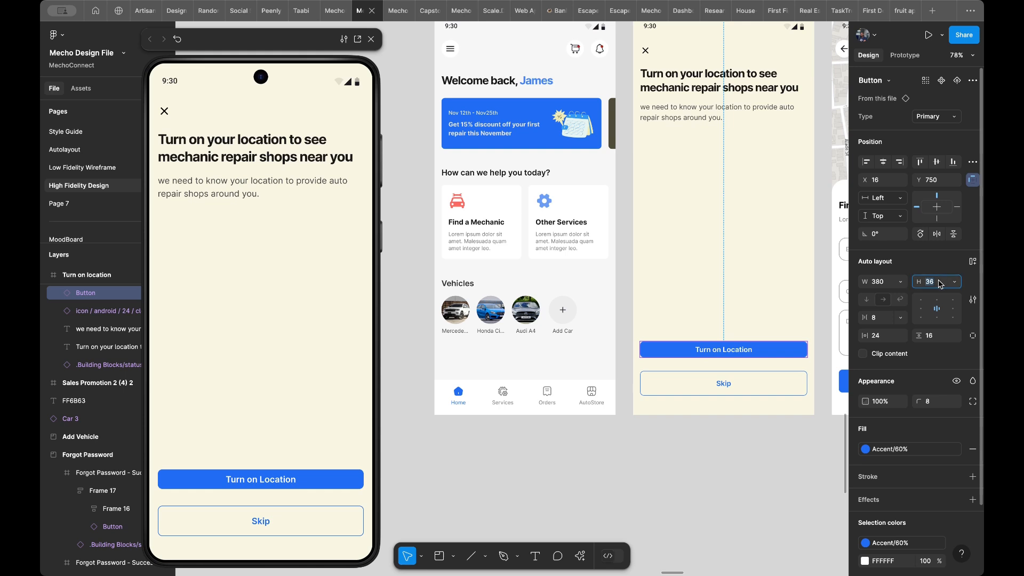
text(53)
text(2)
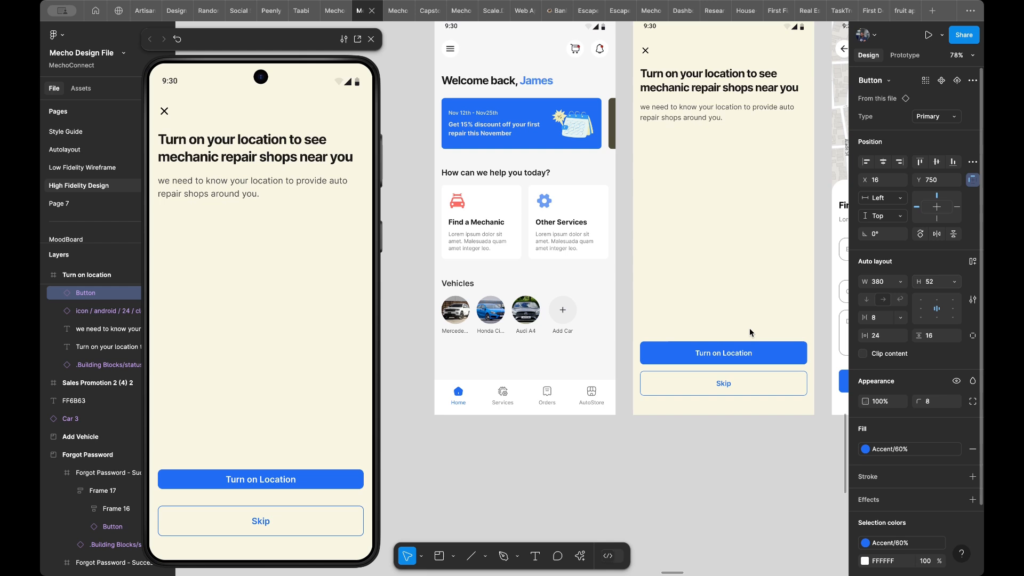
key(Return)
click(707, 317)
- Review the Onboarding, Signup & Login and Forgot Password sections, and show the prototype connections around the Verify OTP frames and verification modal
scroll(688, 301, up, 3)
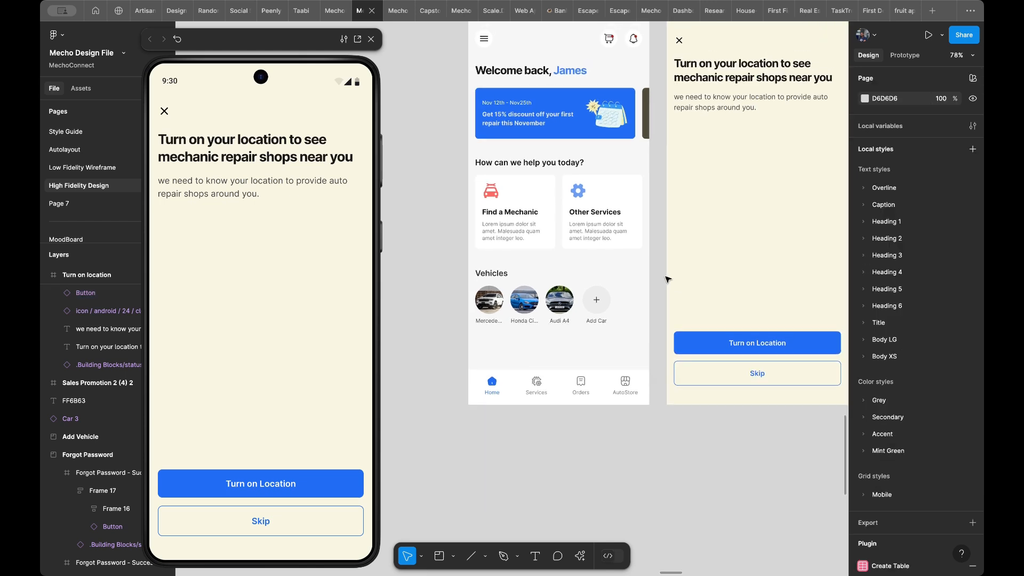
scroll(677, 291, right, 3)
scroll(597, 320, down, 5)
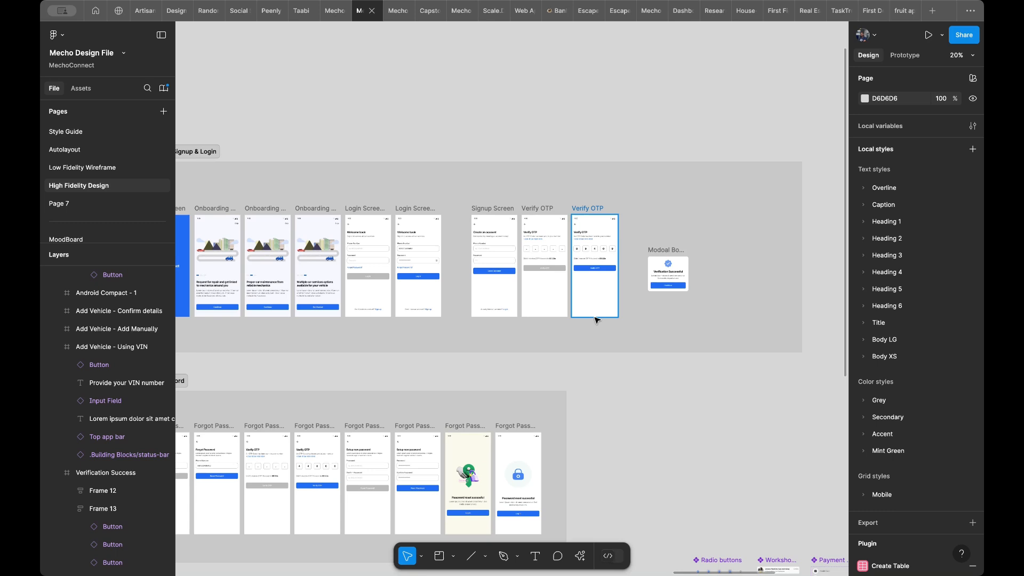
scroll(597, 320, left, 5)
scroll(597, 320, down, 3)
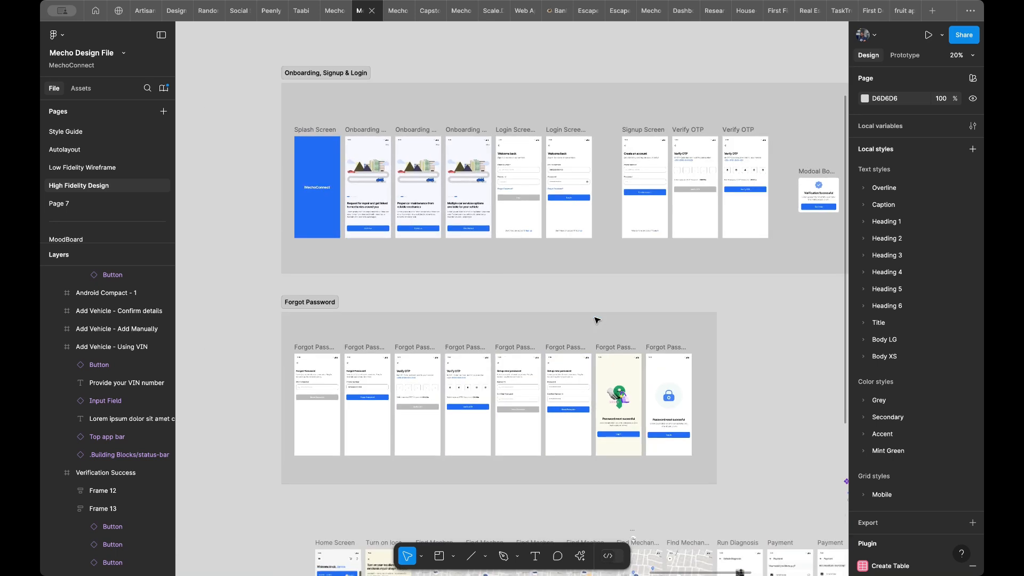
scroll(617, 293, up, 3)
scroll(640, 271, up, 3)
scroll(640, 270, right, 5)
scroll(641, 270, up, 2)
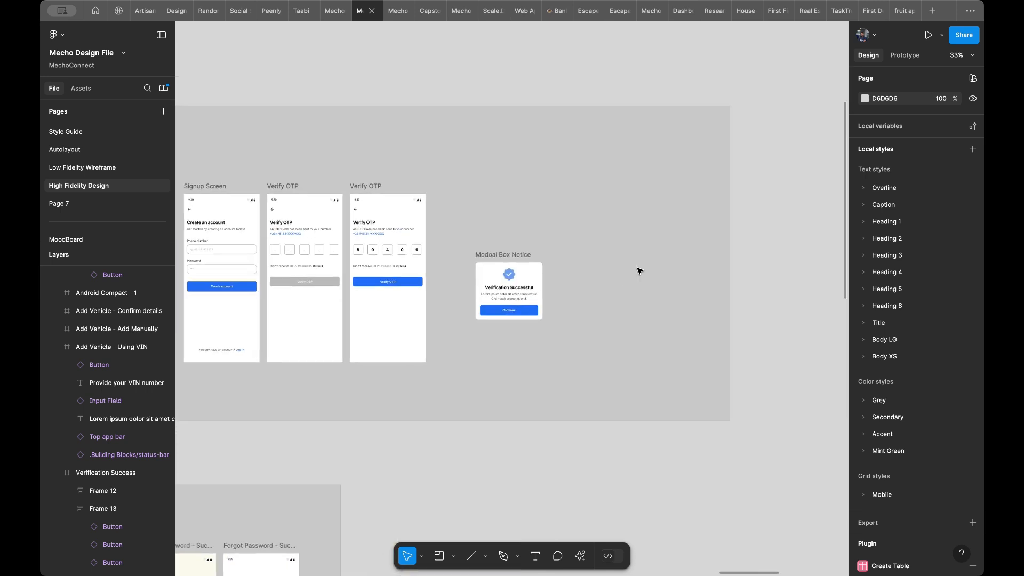
click(917, 58)
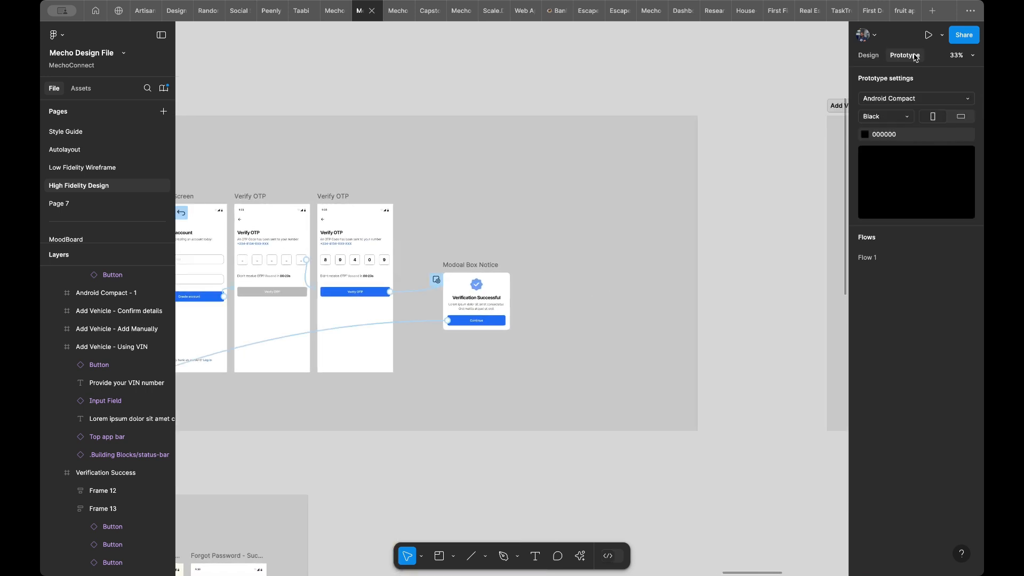
- Examine where the Verification Successful modal's Continue button leads and compare it with the Signup, Login and Add Vehicle frames
scroll(603, 216, right, 5)
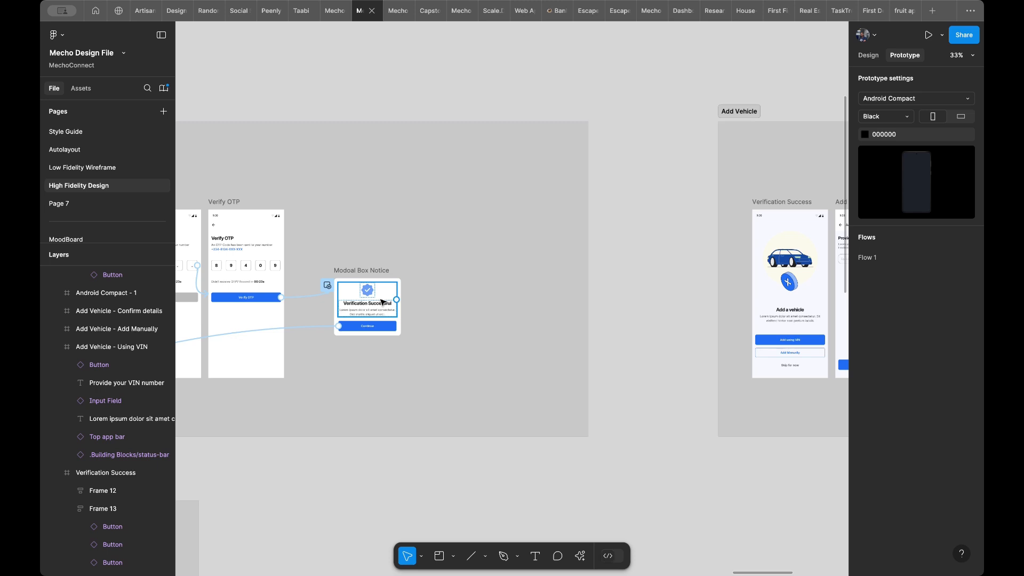
scroll(368, 295, right, 1)
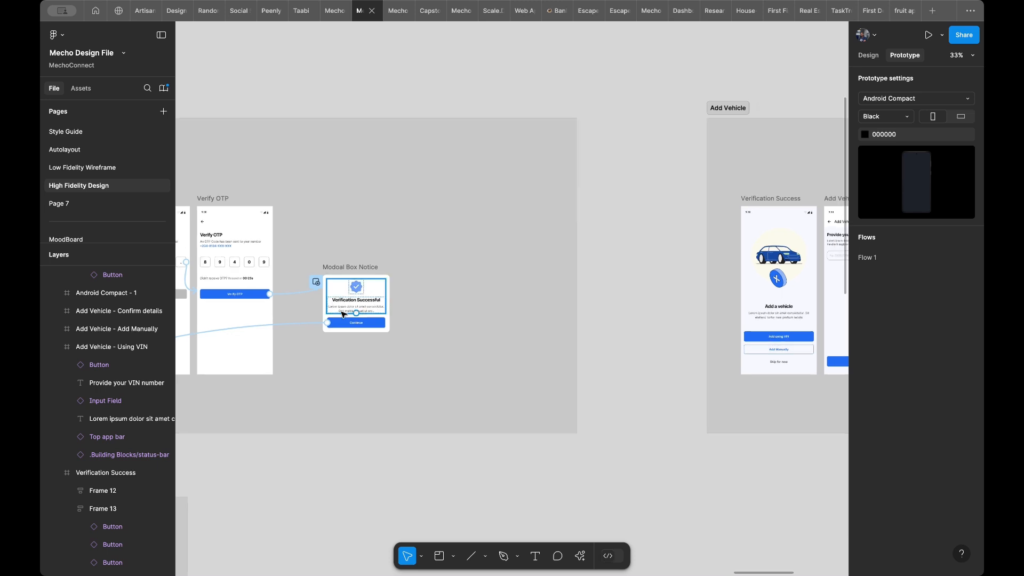
scroll(344, 315, left, 1)
scroll(344, 315, down, 1)
scroll(342, 315, down, 4)
scroll(343, 315, left, 5)
scroll(343, 315, right, 8)
scroll(343, 315, up, 3)
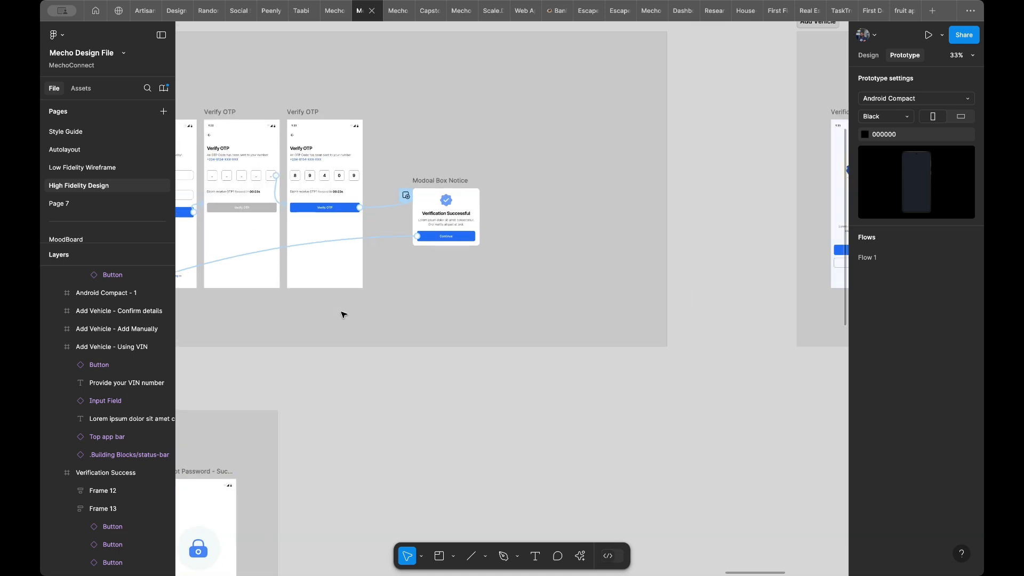
scroll(685, 221, up, 5)
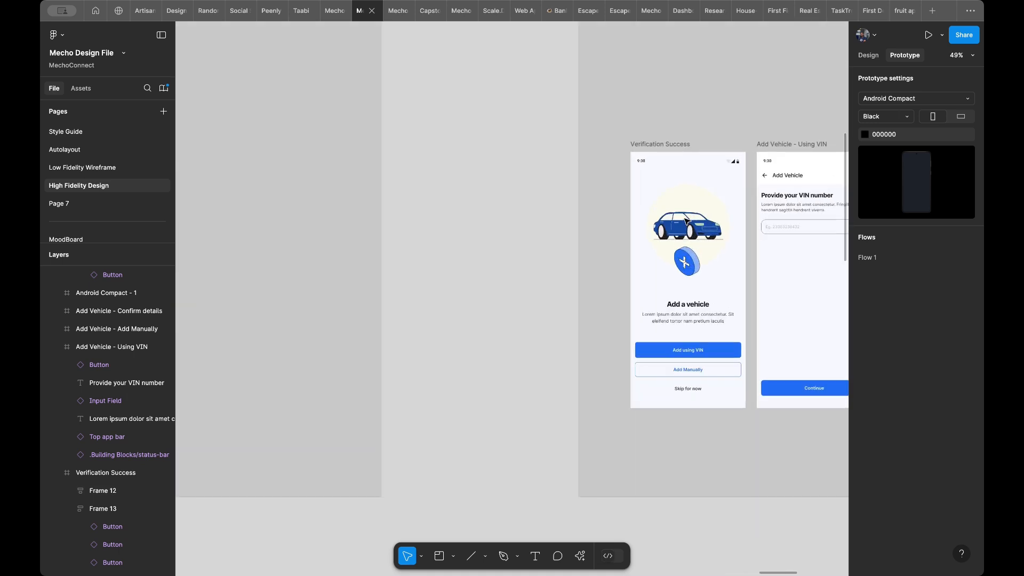
scroll(686, 220, down, 10)
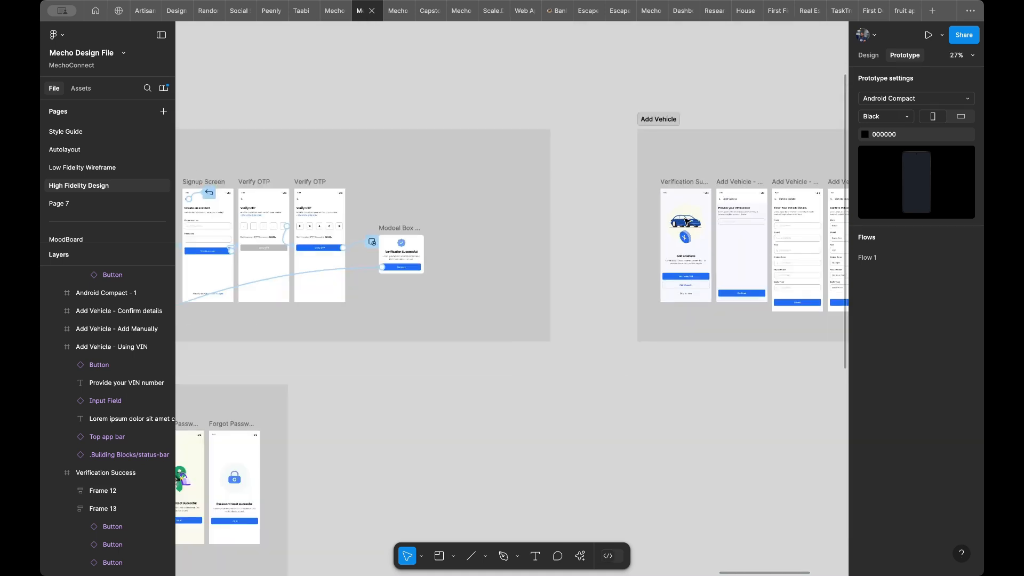
scroll(555, 245, up, 6)
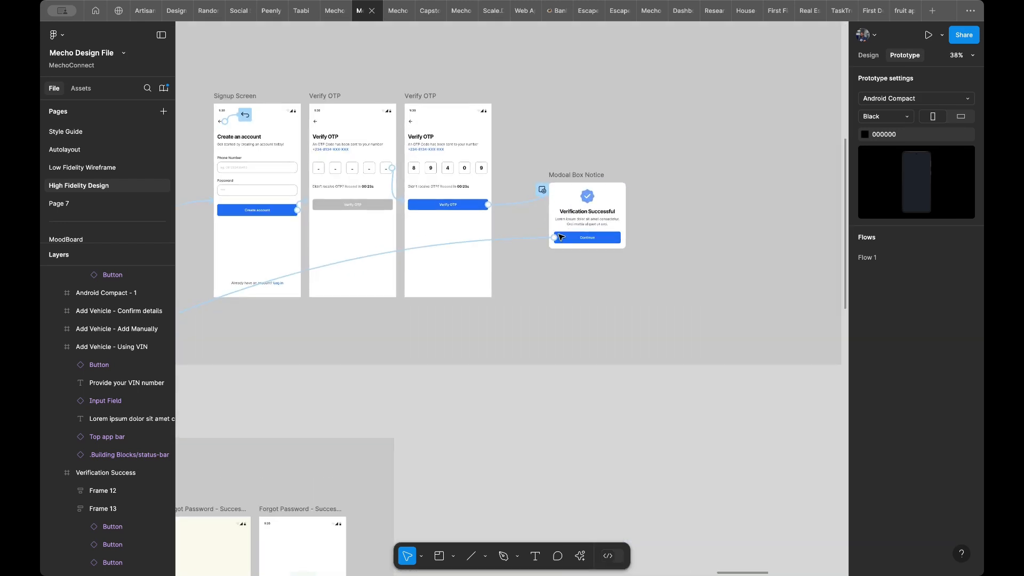
scroll(563, 266, left, 10)
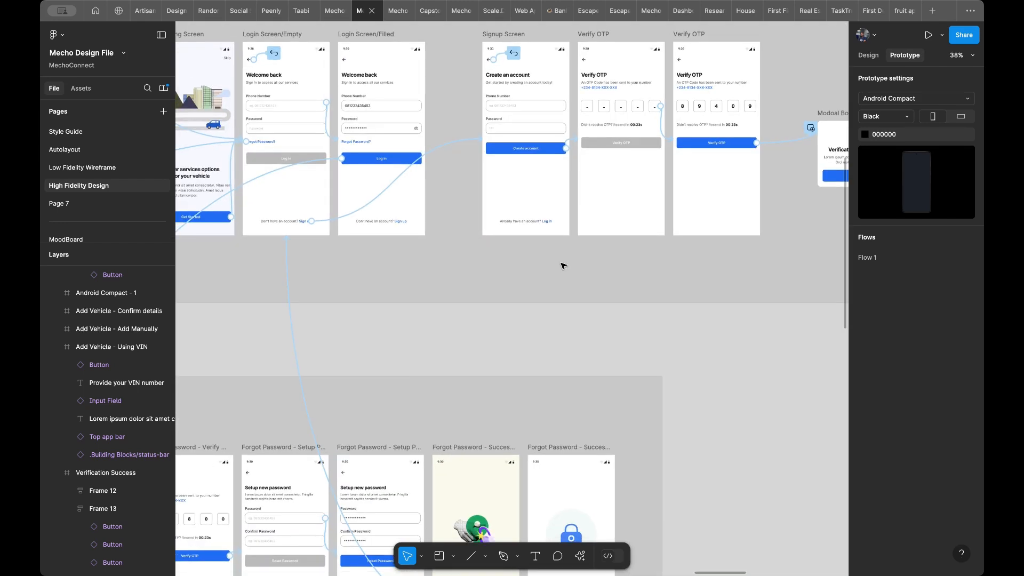
scroll(564, 266, down, 5)
scroll(564, 266, up, 6)
scroll(563, 266, right, 6)
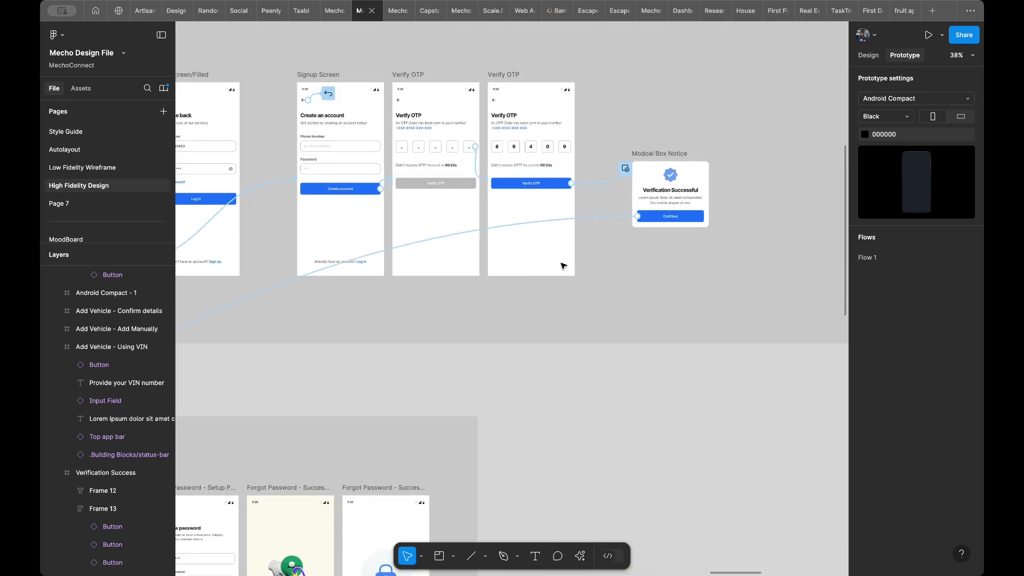
scroll(563, 265, right, 6)
scroll(563, 266, up, 3)
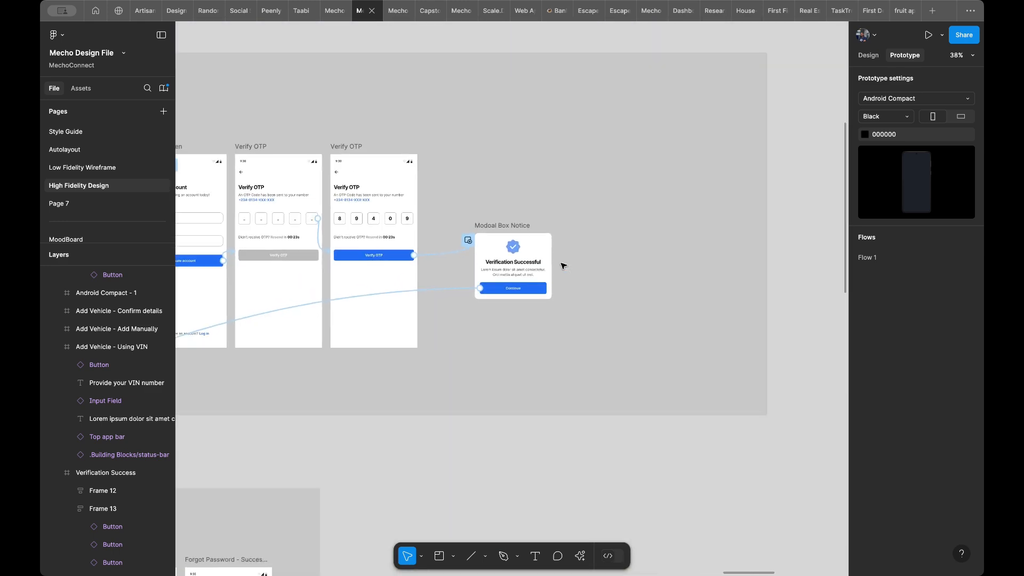
scroll(563, 266, right, 1)
scroll(563, 266, right, 3)
scroll(563, 266, down, 1)
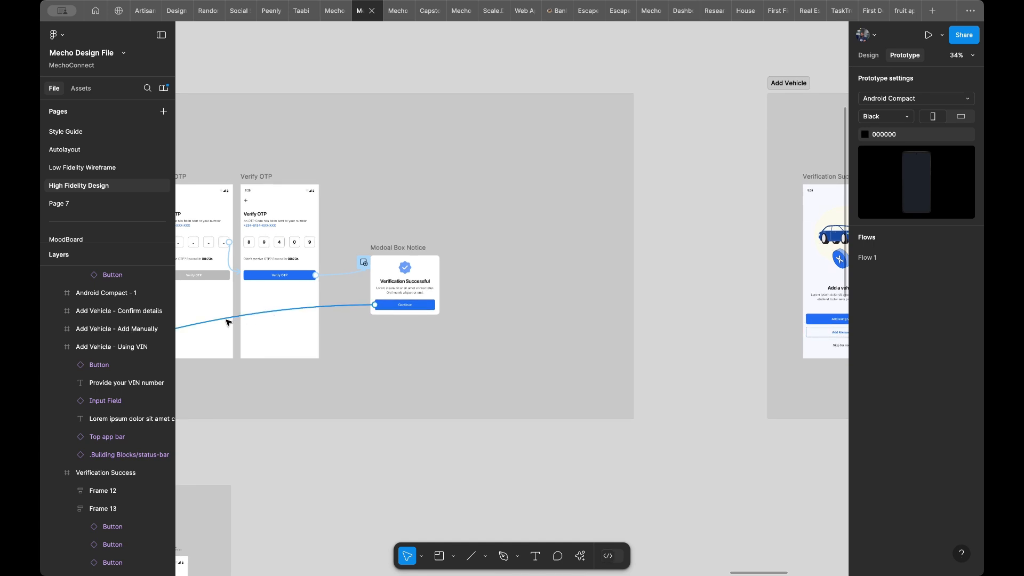
- Redirect the prototype connection of the Verification Successful modal's Continue button to the Verification Success frame in the Add Vehicle section
scroll(363, 307, up, 3)
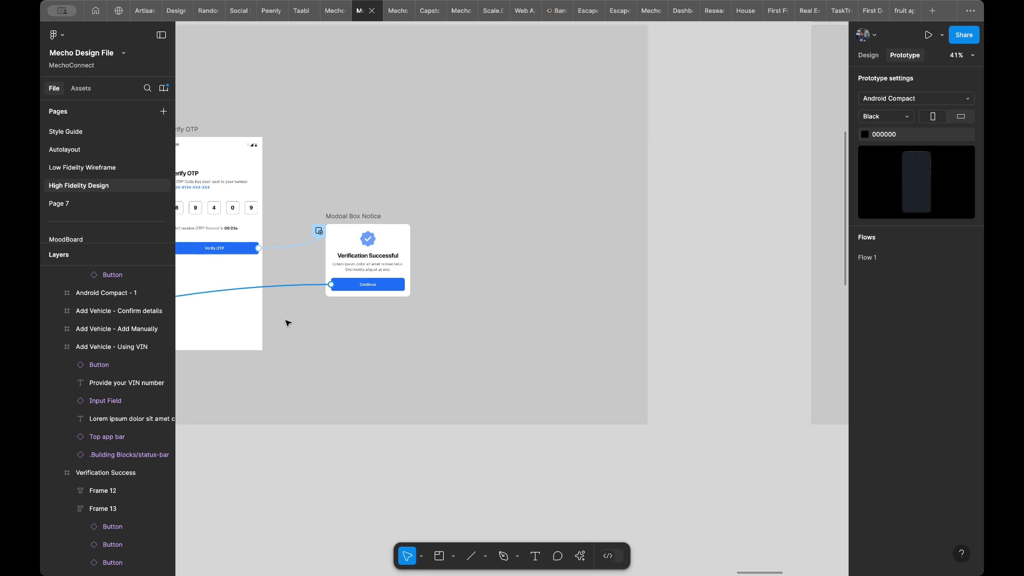
click(273, 287)
drag(322, 348, 626, 269)
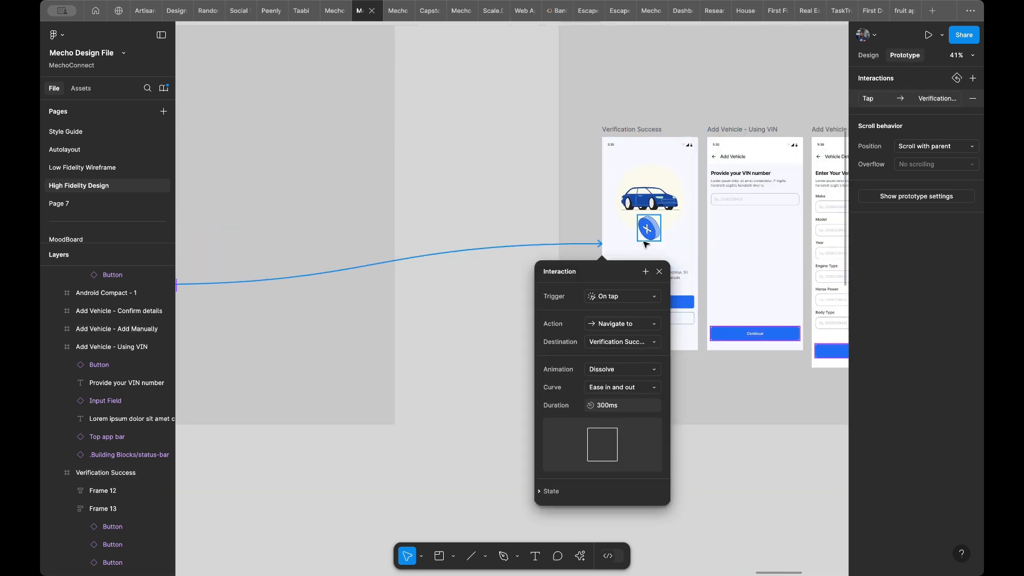
- Set the animation of the Continue button's interaction to Smart animate
scroll(646, 244, up, 2)
scroll(646, 244, up, 2)
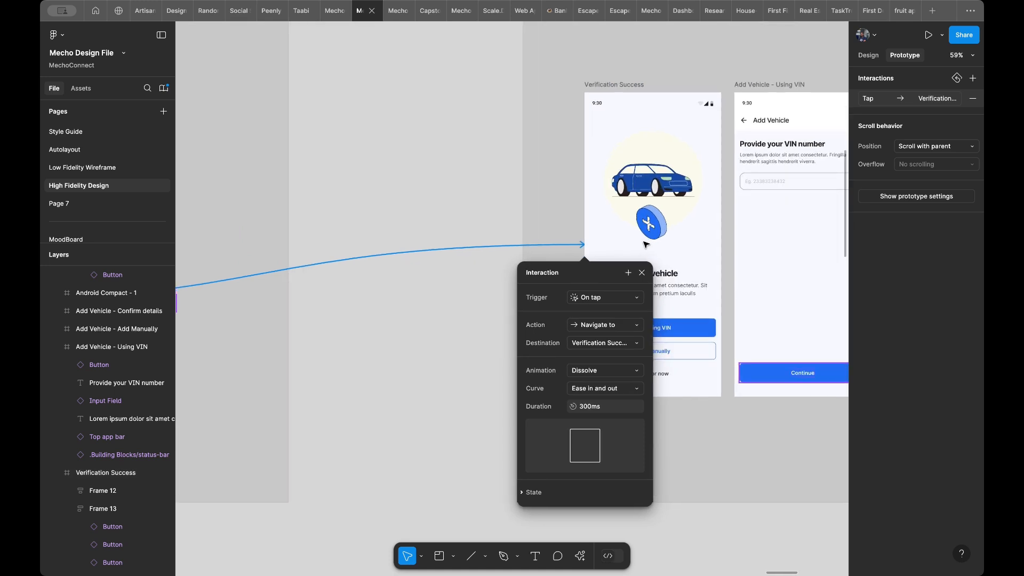
scroll(645, 244, right, 2)
scroll(646, 244, down, 1)
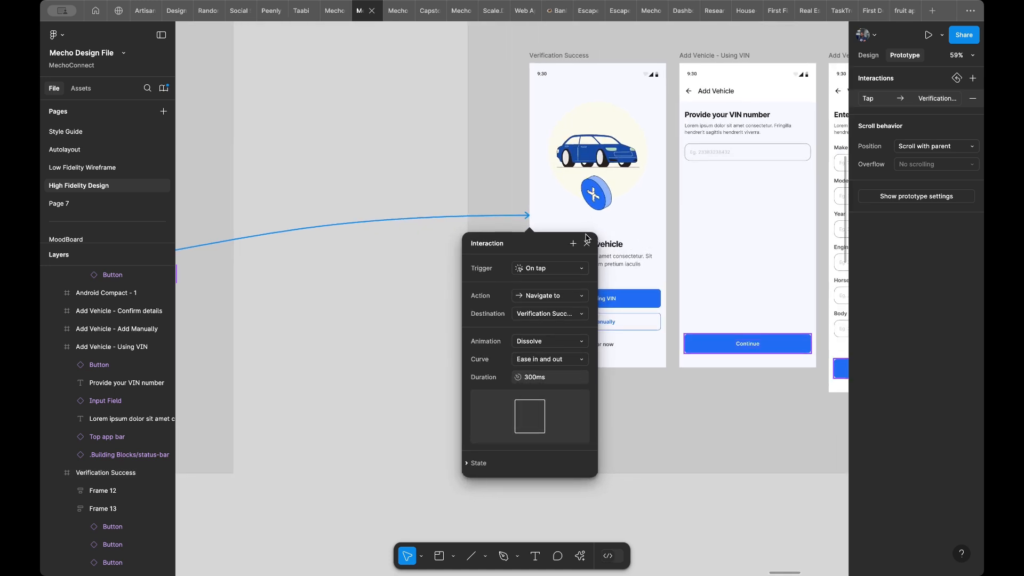
click(535, 340)
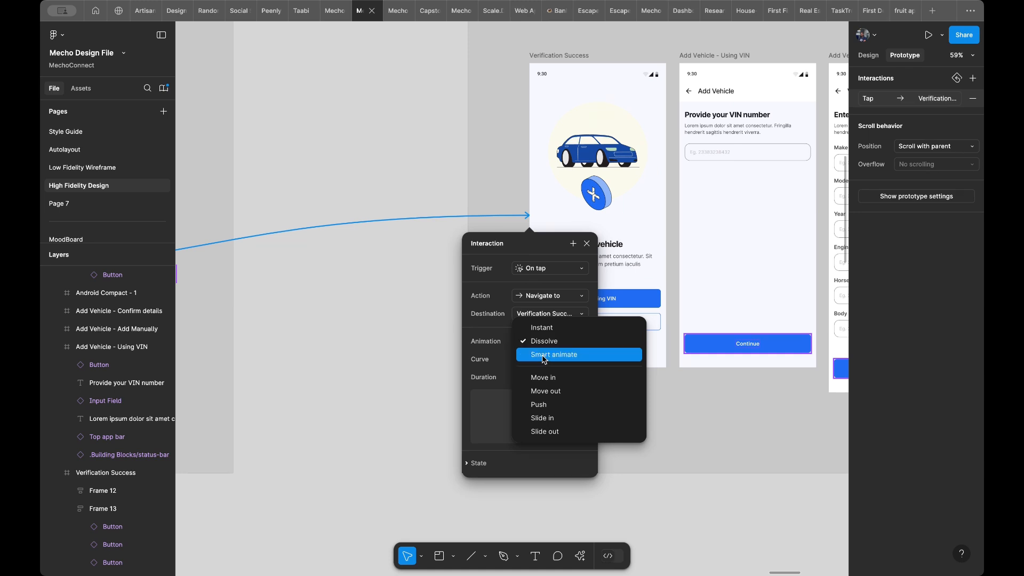
click(544, 356)
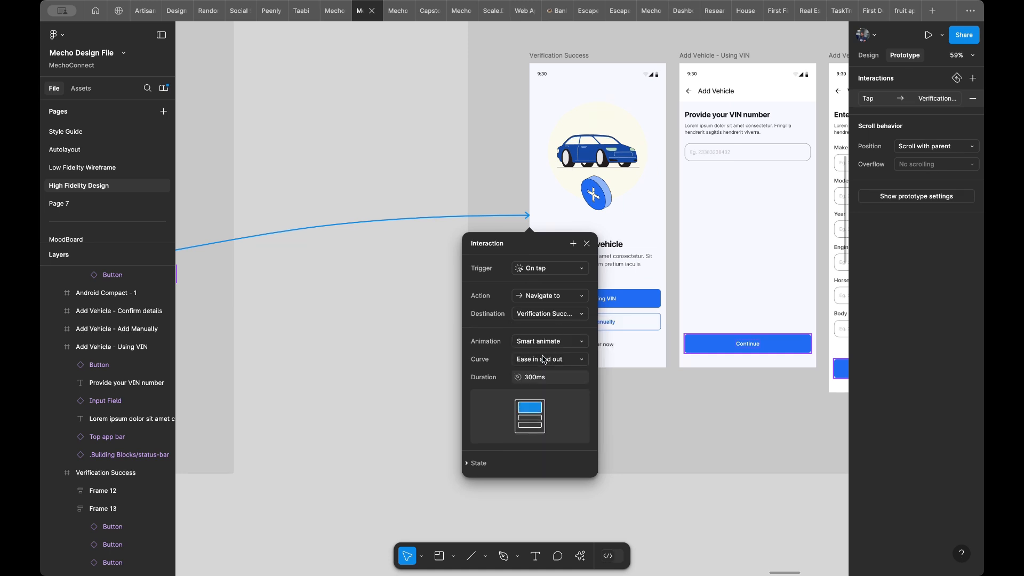
- Trace the Continue button's connection back to the modal, and inspect the Home Screen's Vehicles row with its Add Car option
scroll(536, 272, left, 10)
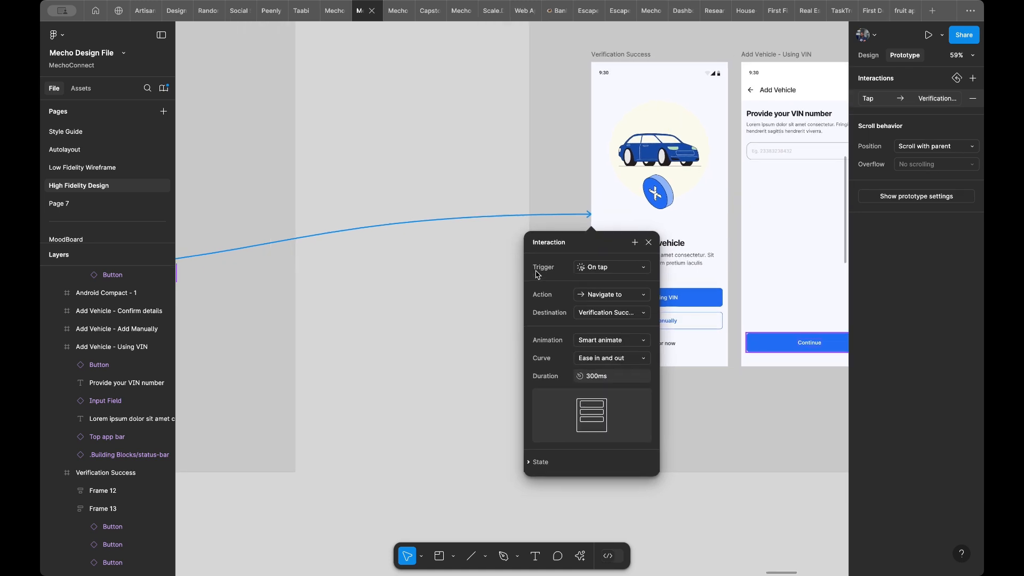
scroll(538, 274, right, 6)
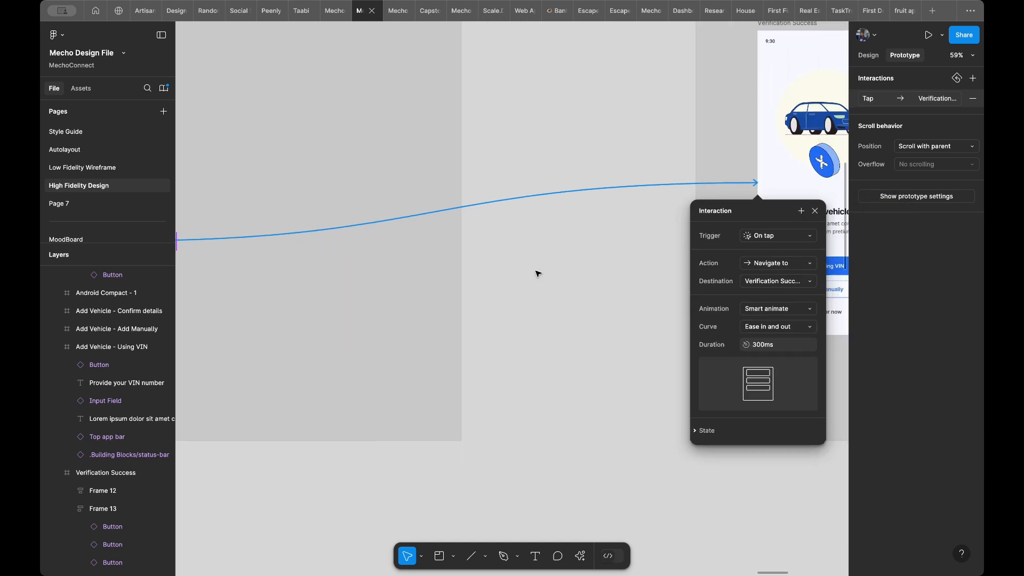
scroll(581, 266, down, 5)
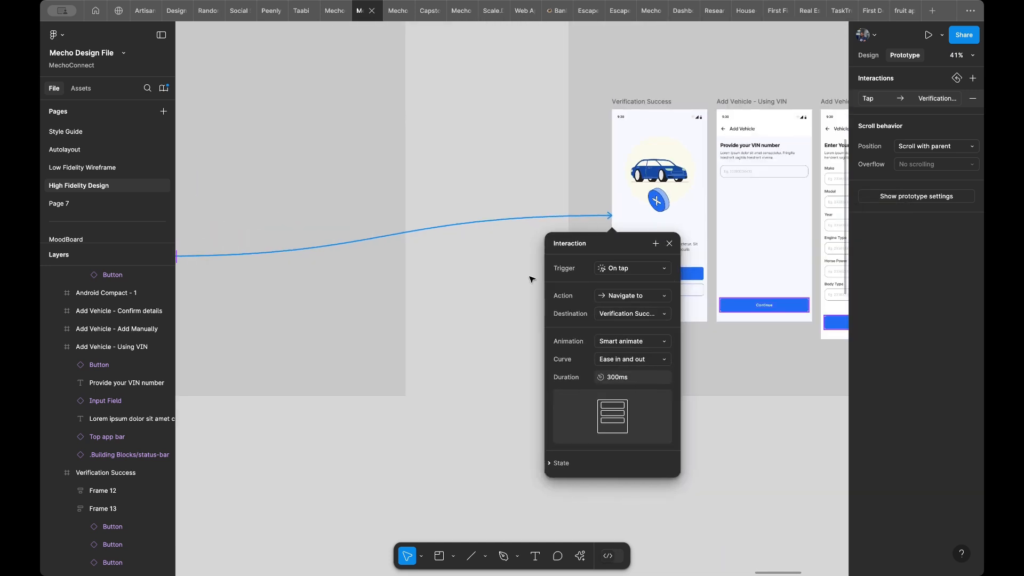
scroll(452, 286, left, 10)
scroll(452, 286, down, 5)
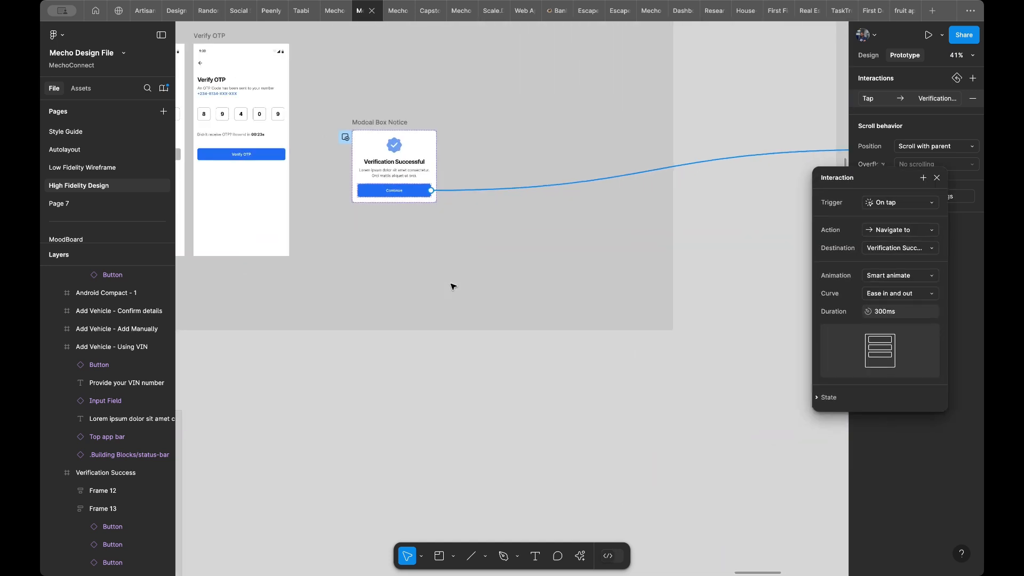
scroll(453, 287, left, 10)
scroll(452, 287, down, 7)
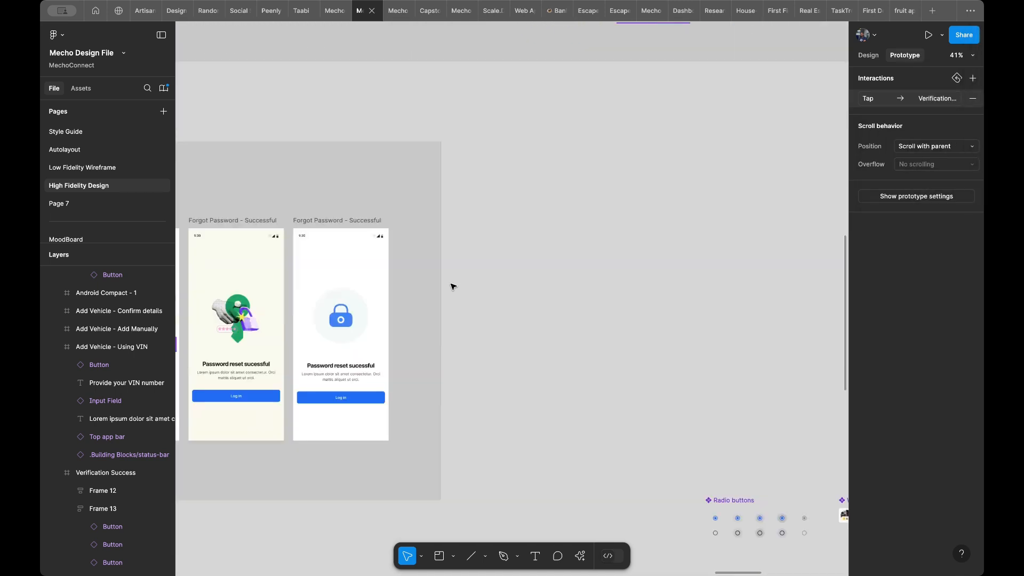
scroll(453, 286, down, 8)
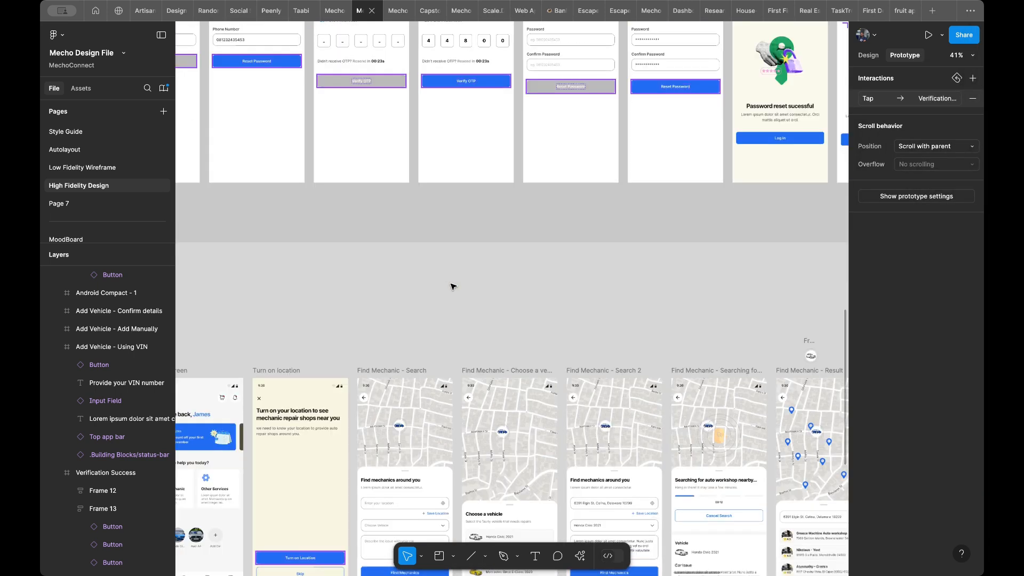
scroll(453, 286, left, 10)
scroll(568, 300, down, 4)
scroll(568, 299, left, 10)
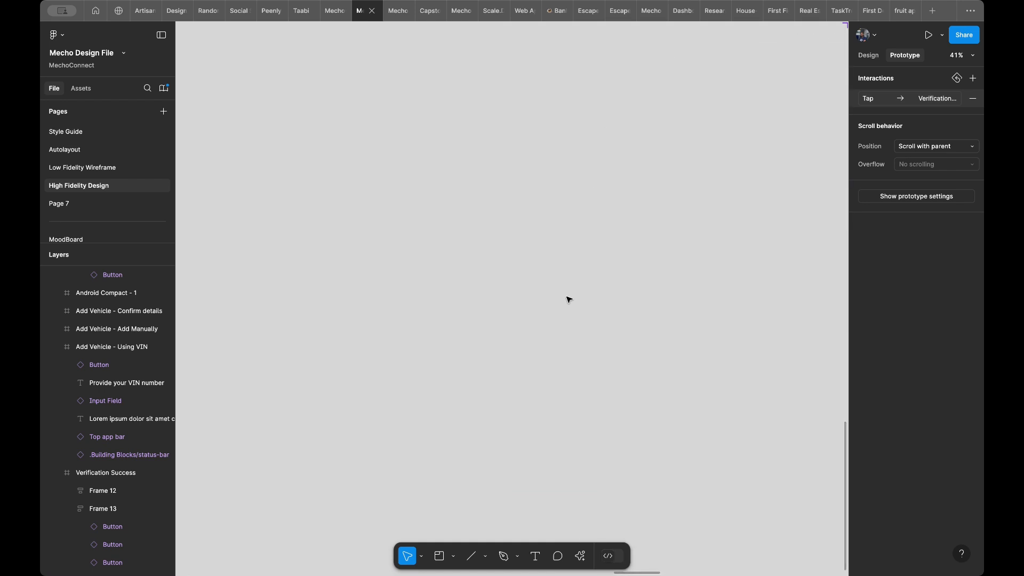
scroll(569, 299, right, 6)
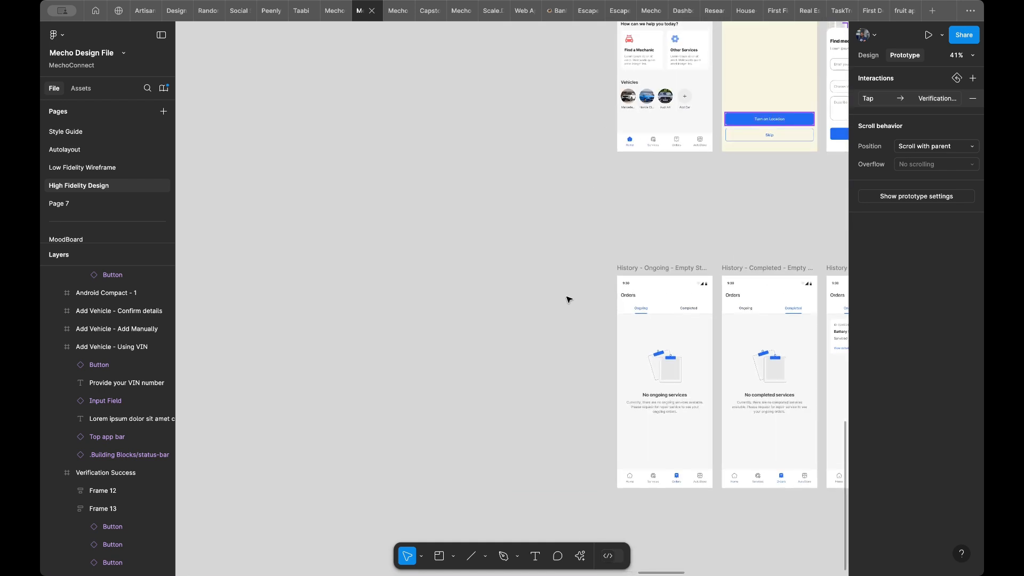
scroll(569, 299, up, 3)
scroll(646, 201, up, 5)
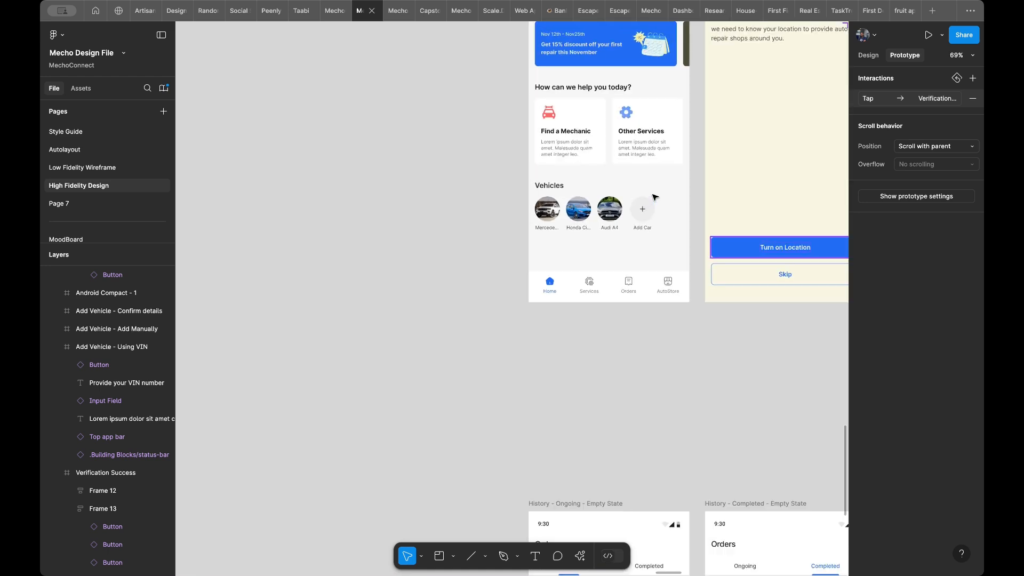
scroll(655, 197, up, 4)
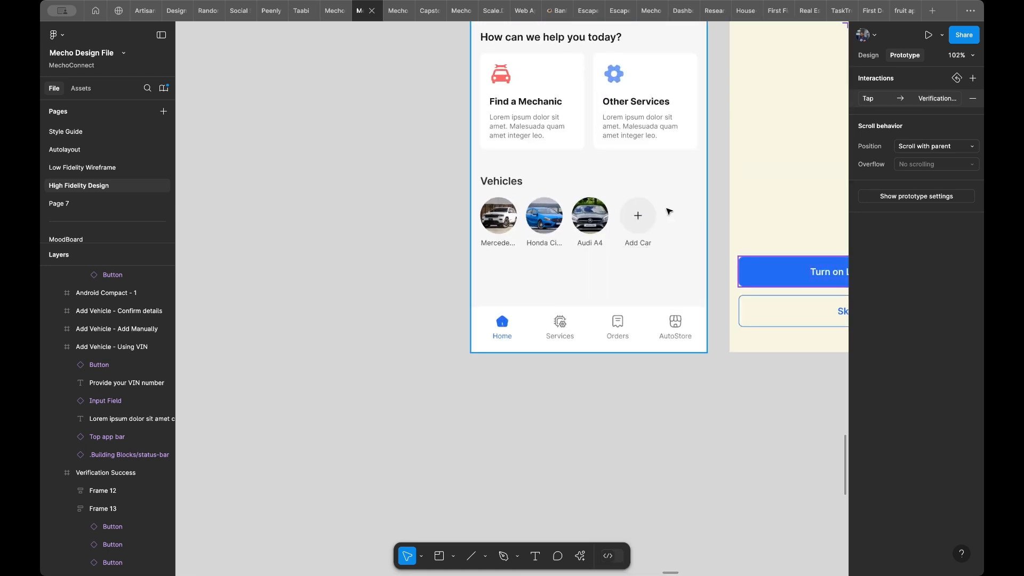
scroll(669, 211, down, 5)
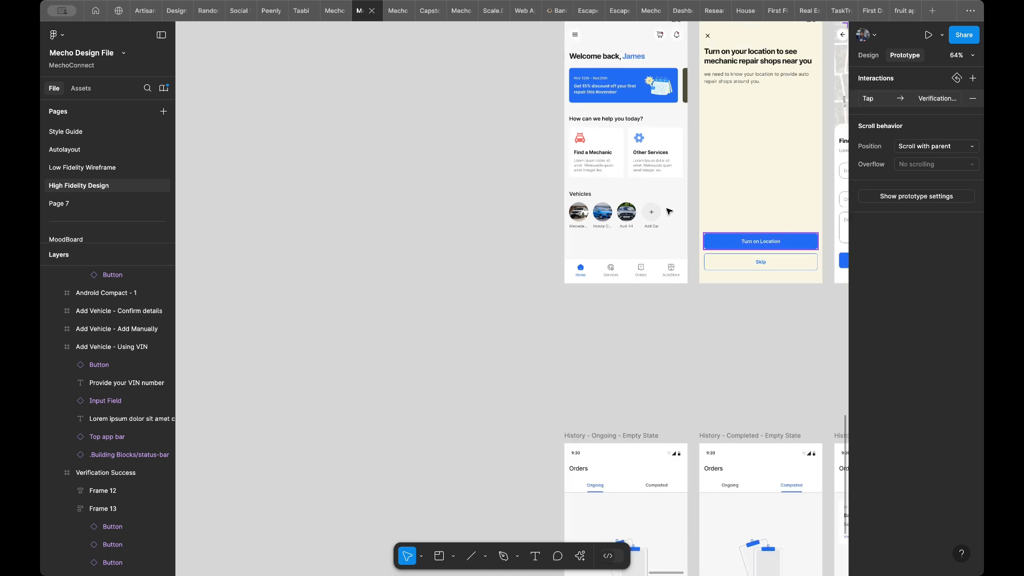
- Review the Home Screen, Turn on location and Find Mechanic frames, and the components placed above the Payment frames
scroll(669, 211, up, 3)
scroll(669, 211, right, 4)
scroll(669, 212, up, 2)
scroll(669, 211, right, 1)
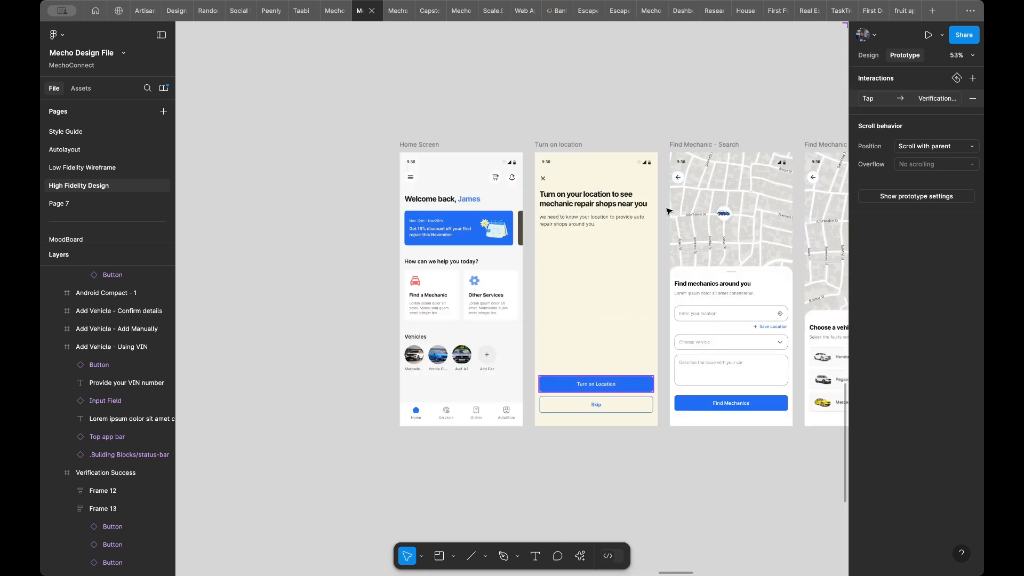
scroll(669, 211, up, 2)
scroll(669, 211, right, 2)
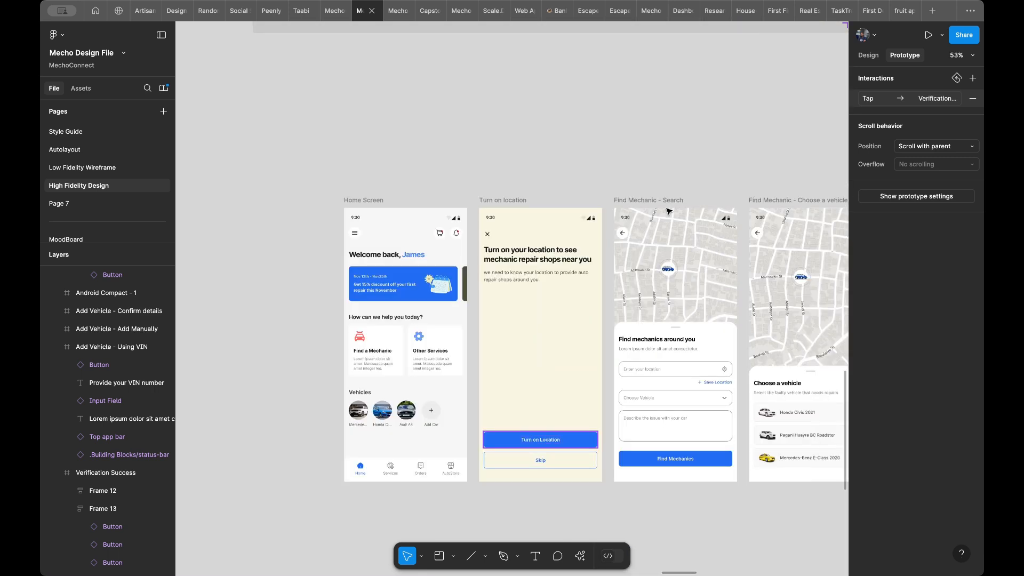
scroll(669, 211, right, 1)
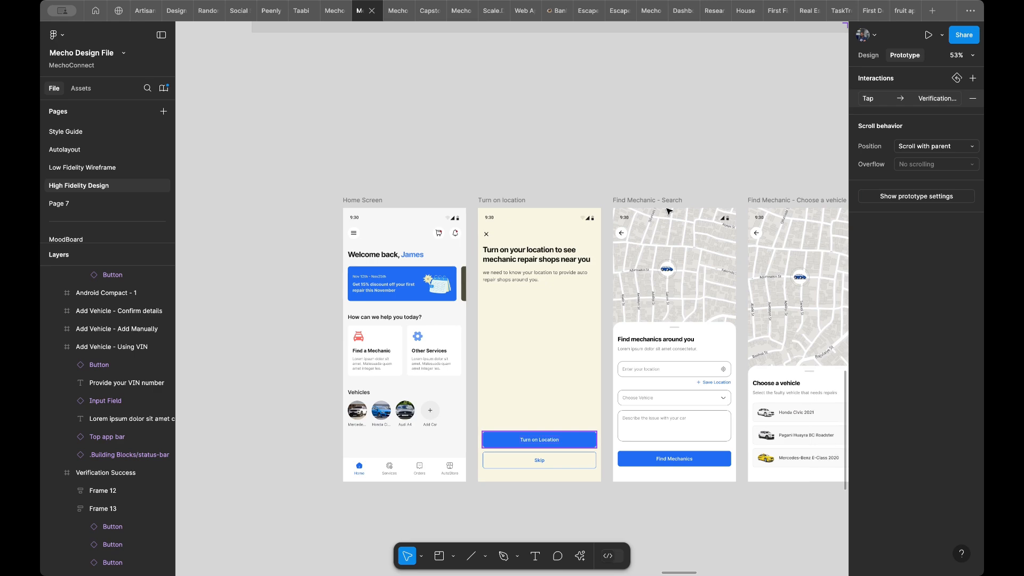
scroll(669, 211, right, 5)
scroll(668, 211, up, 8)
scroll(669, 212, right, 14)
scroll(669, 211, right, 10)
scroll(669, 211, down, 5)
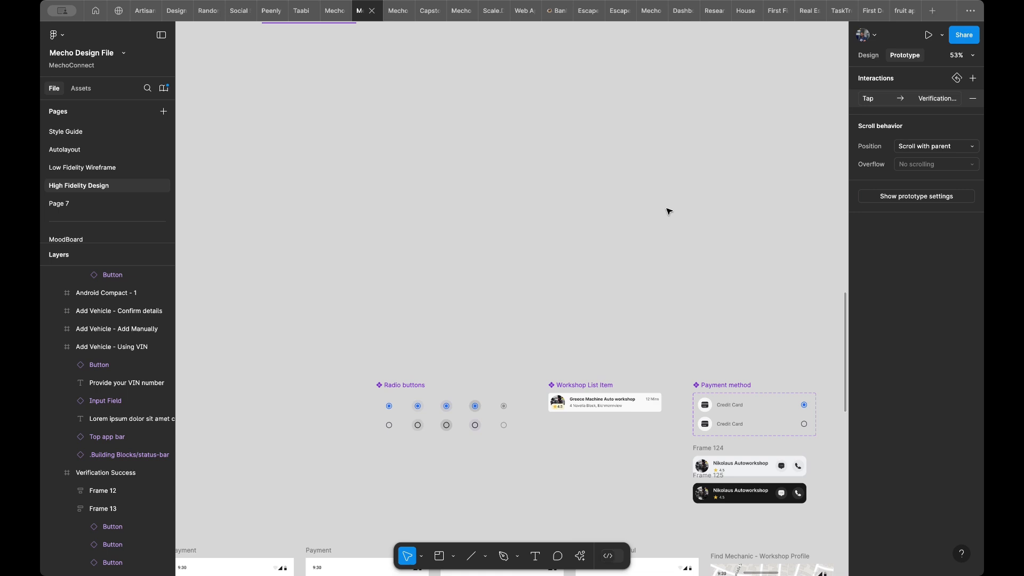
- Return to the Add Vehicle section and check the connection into the Verification Success frame
scroll(669, 211, right, 4)
scroll(668, 211, up, 2)
scroll(669, 211, up, 10)
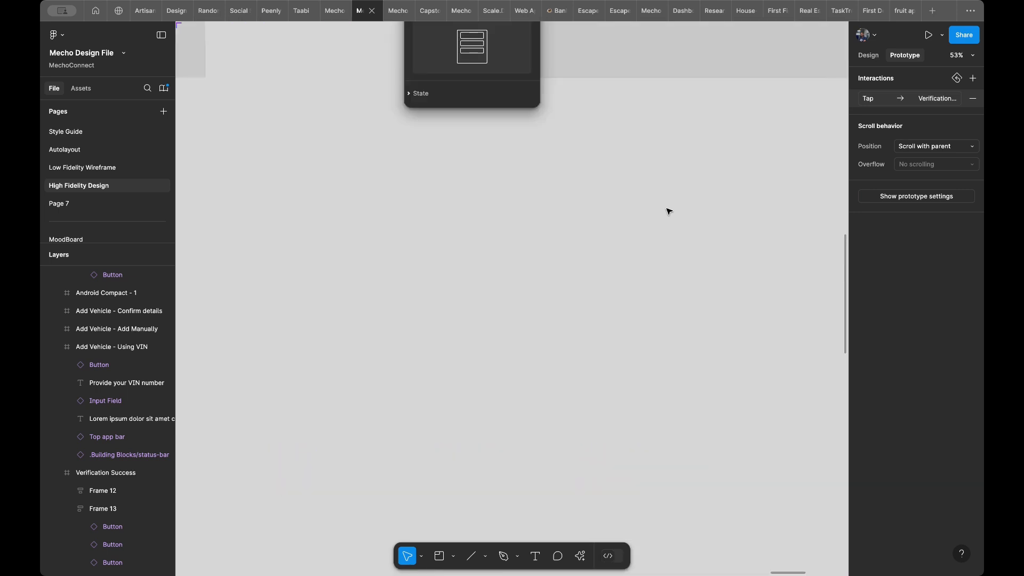
scroll(669, 211, left, 5)
scroll(669, 211, right, 3)
scroll(668, 211, up, 4)
scroll(669, 211, up, 3)
scroll(668, 212, right, 2)
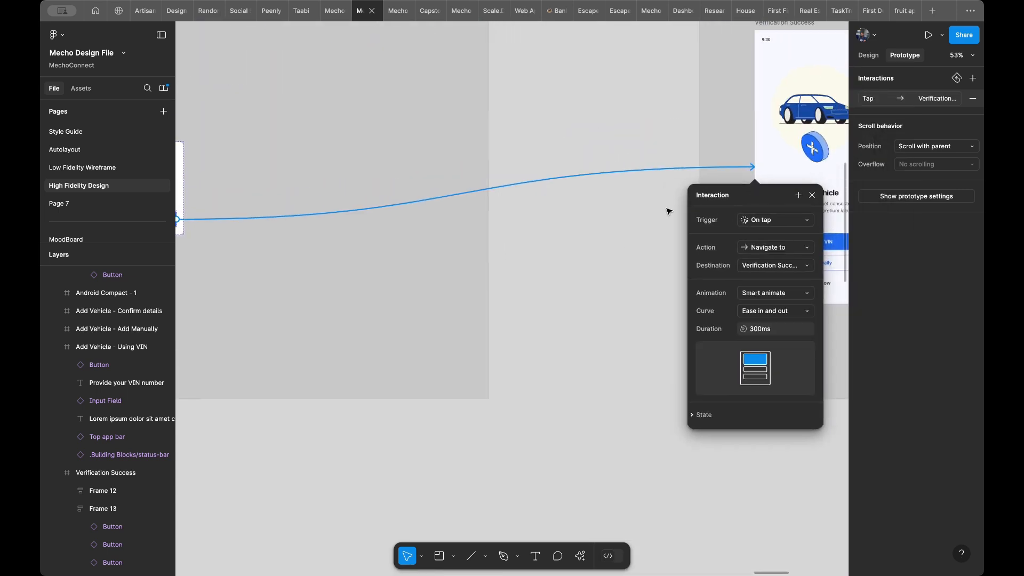
scroll(669, 212, right, 7)
scroll(669, 211, up, 3)
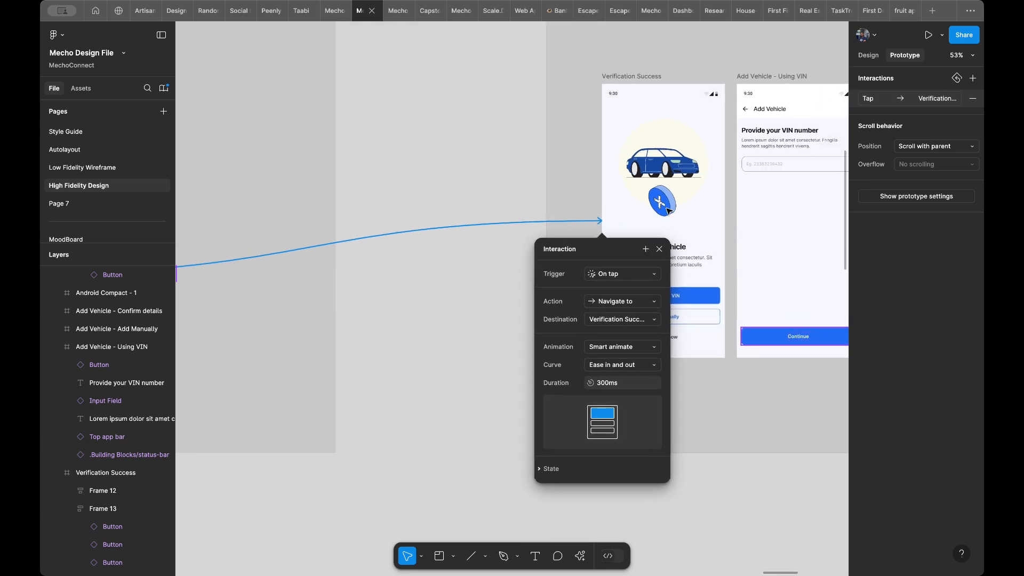
scroll(669, 212, right, 5)
scroll(669, 211, up, 1)
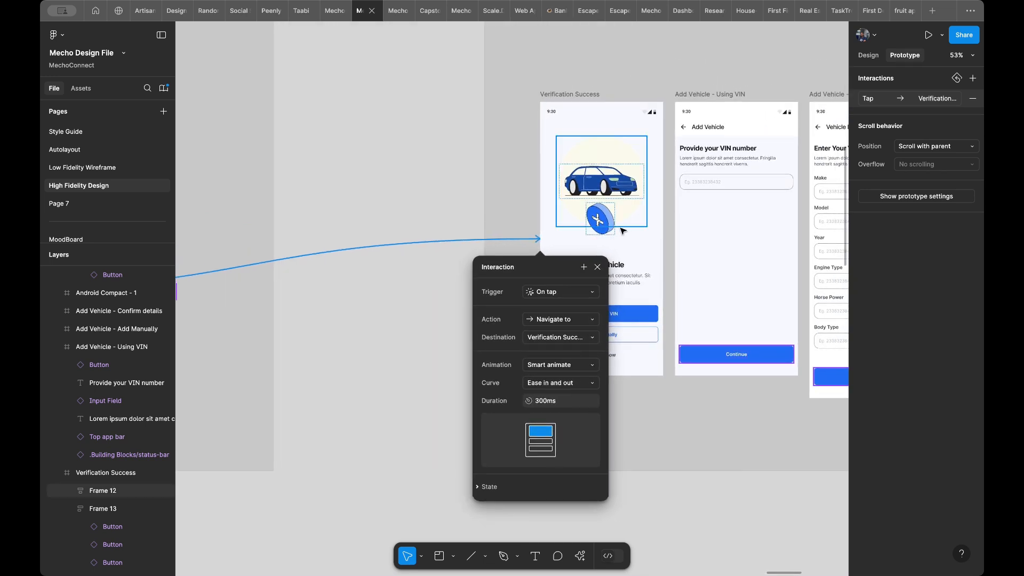
- Close the interaction details and examine the Add using VIN, Add Manually and Skip for now buttons on the Verification Success frame
key(Escape)
scroll(650, 233, right, 5)
scroll(650, 233, up, 2)
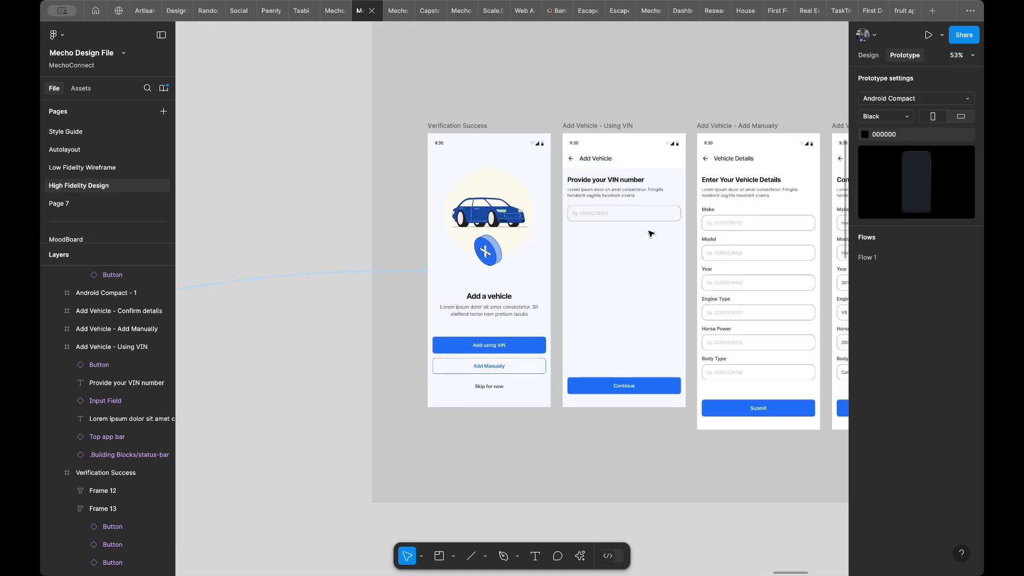
scroll(650, 233, right, 3)
scroll(650, 233, up, 1)
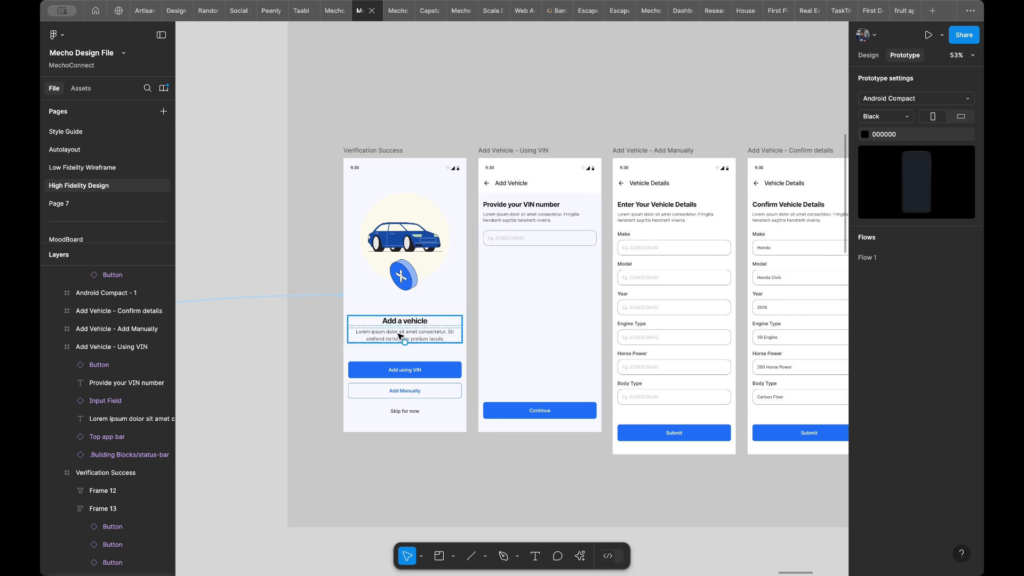
click(413, 376)
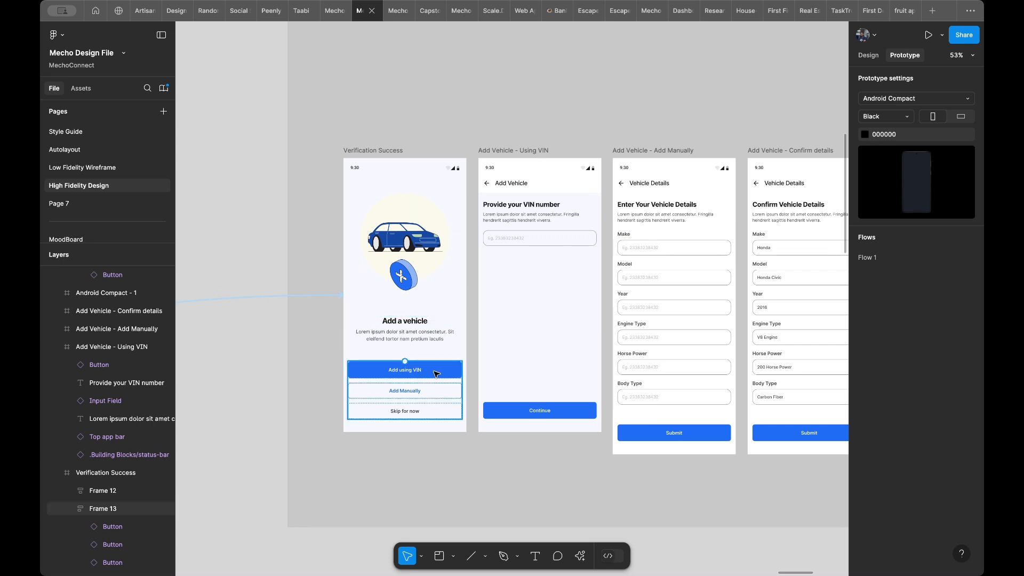
ctrl+scroll(436, 374, up, 5)
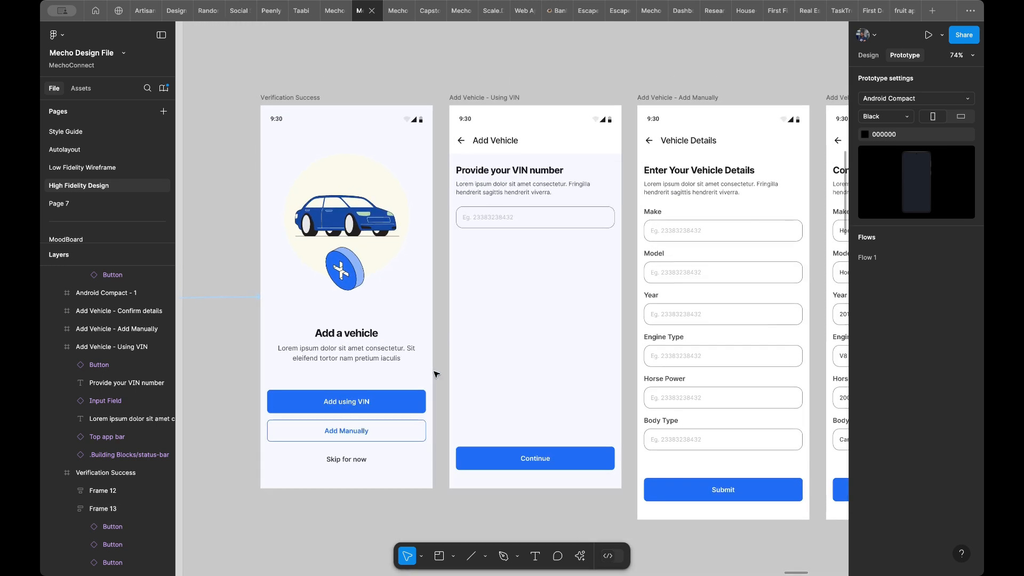
click(382, 417)
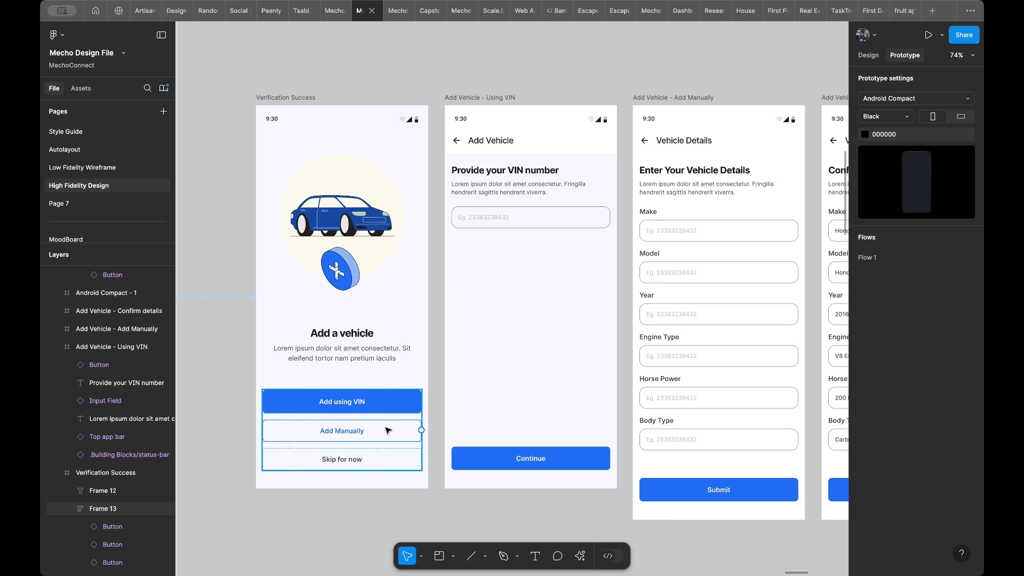
- Set the fill of the Add Vehicle - Using VIN frame to FFFFFF
click(550, 337)
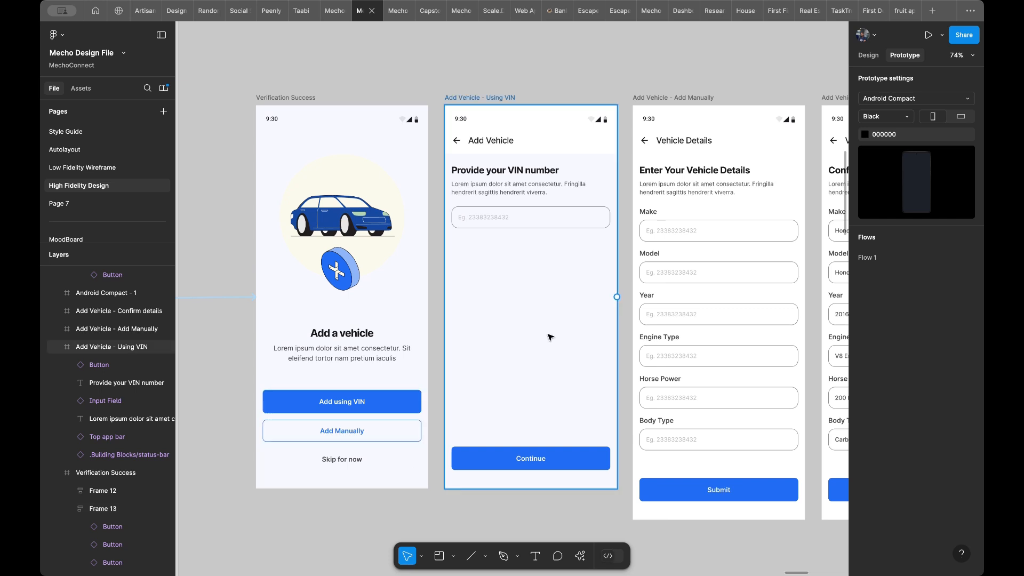
click(868, 55)
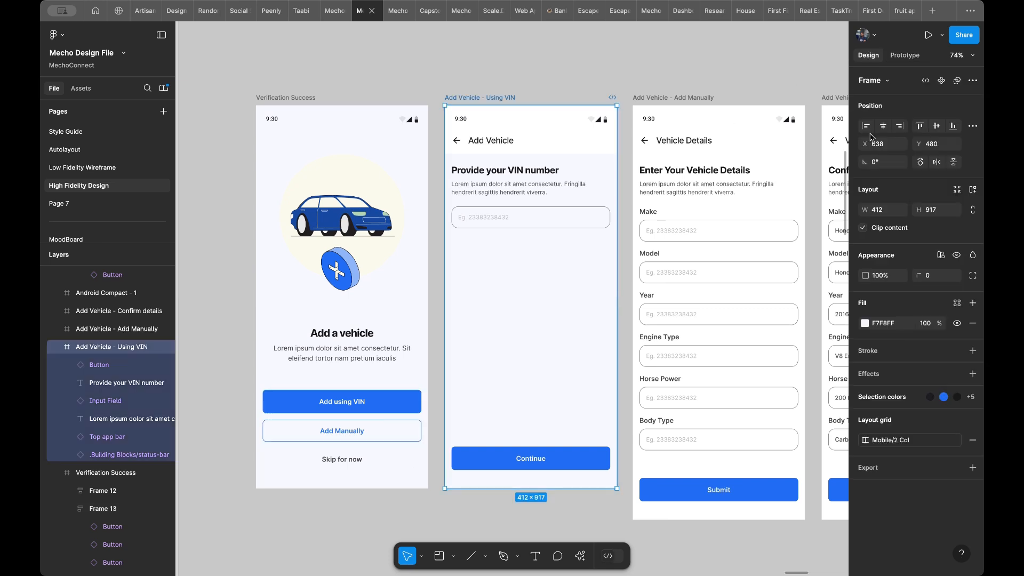
click(884, 322)
text(ffffff)
key(Return)
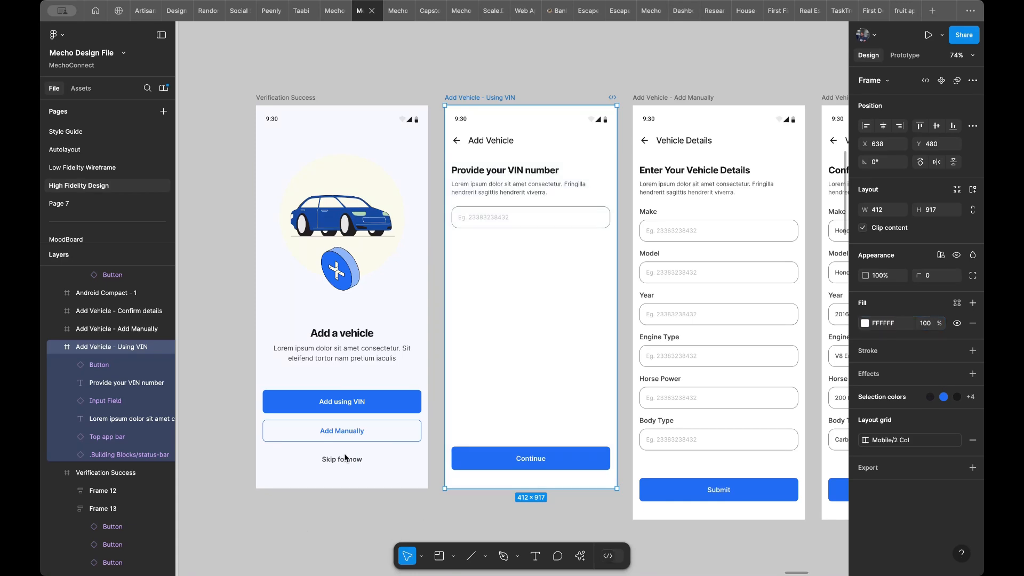
- Connect the Add using VIN button to the Add Vehicle - Using VIN frame on tap, with the animation set to Instant
double_click(379, 414)
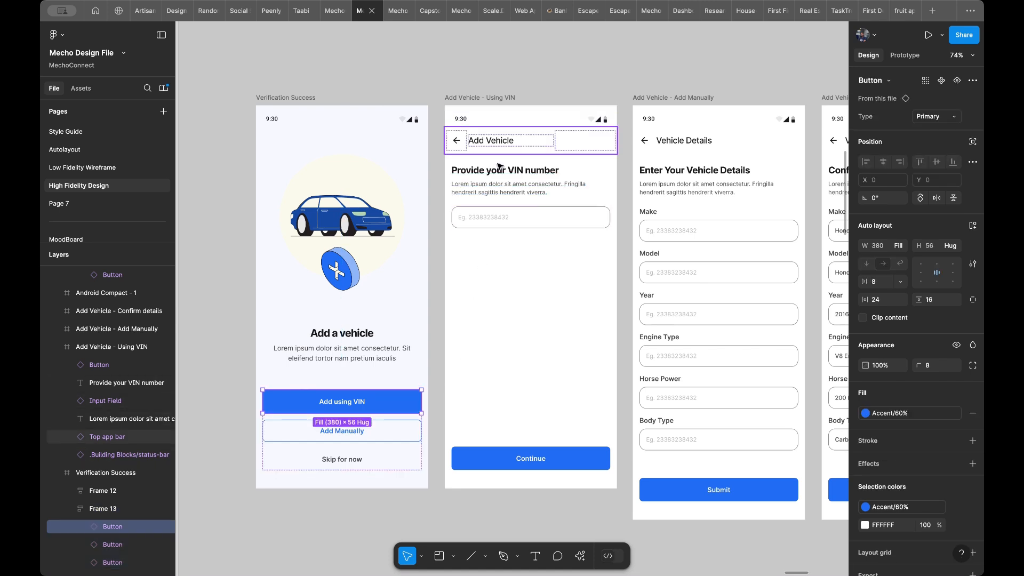
click(905, 56)
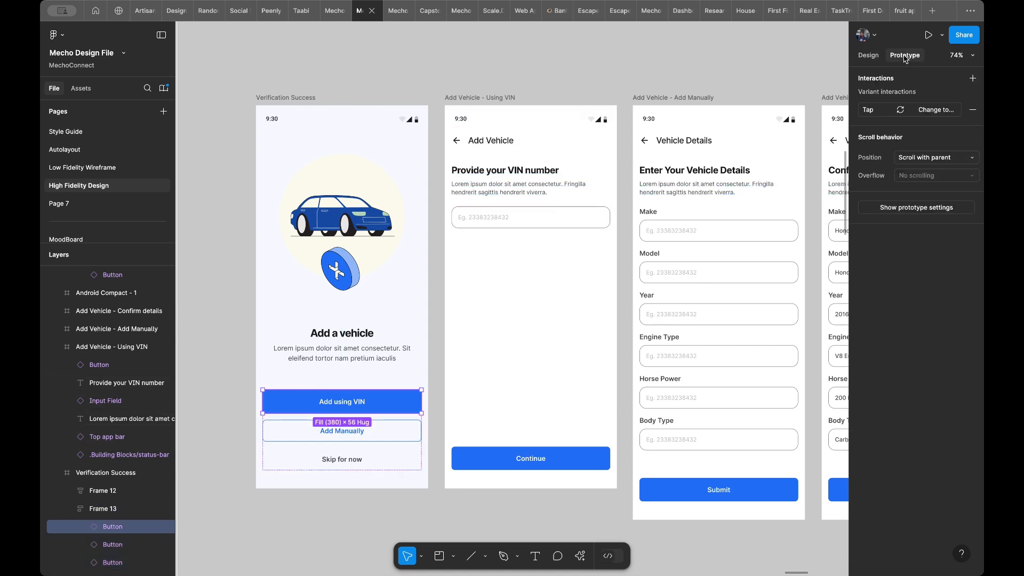
mouse_move(420, 403)
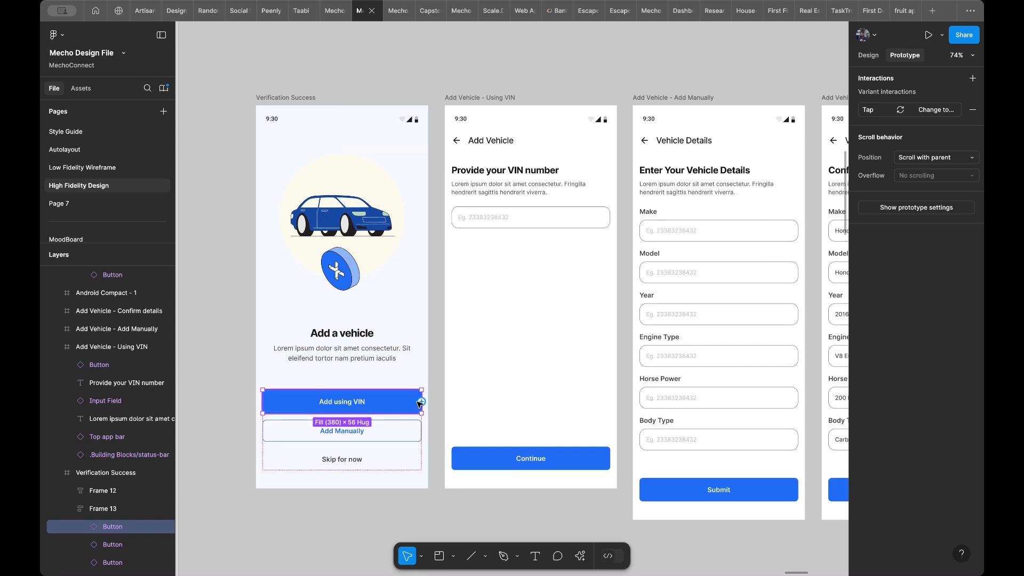
drag(422, 401, 448, 370)
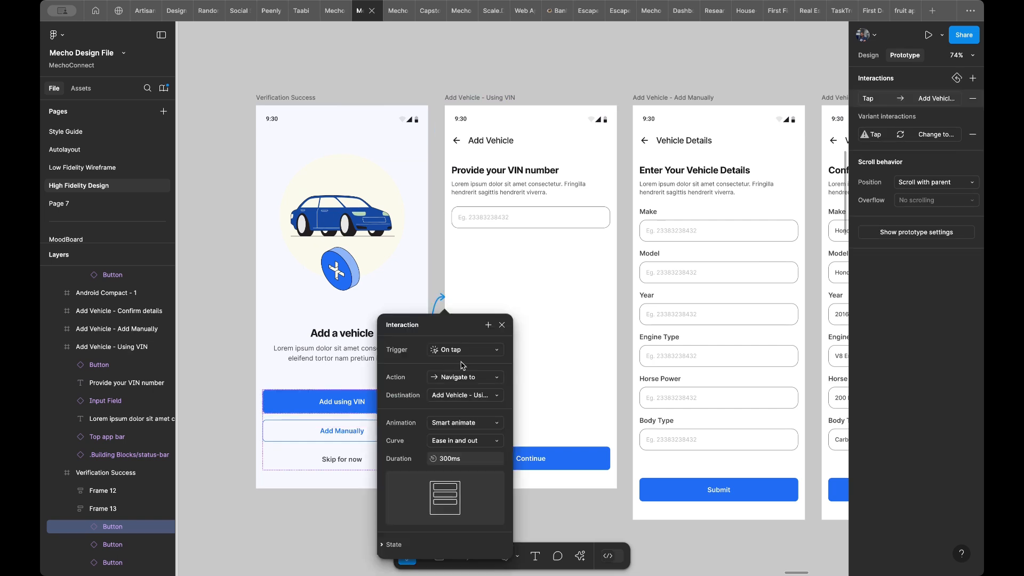
click(462, 423)
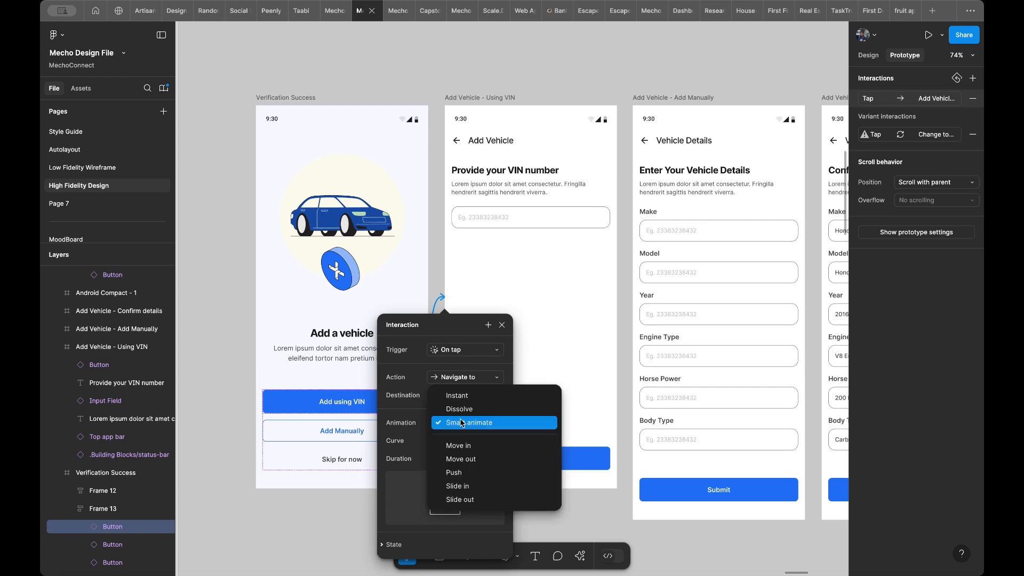
click(452, 401)
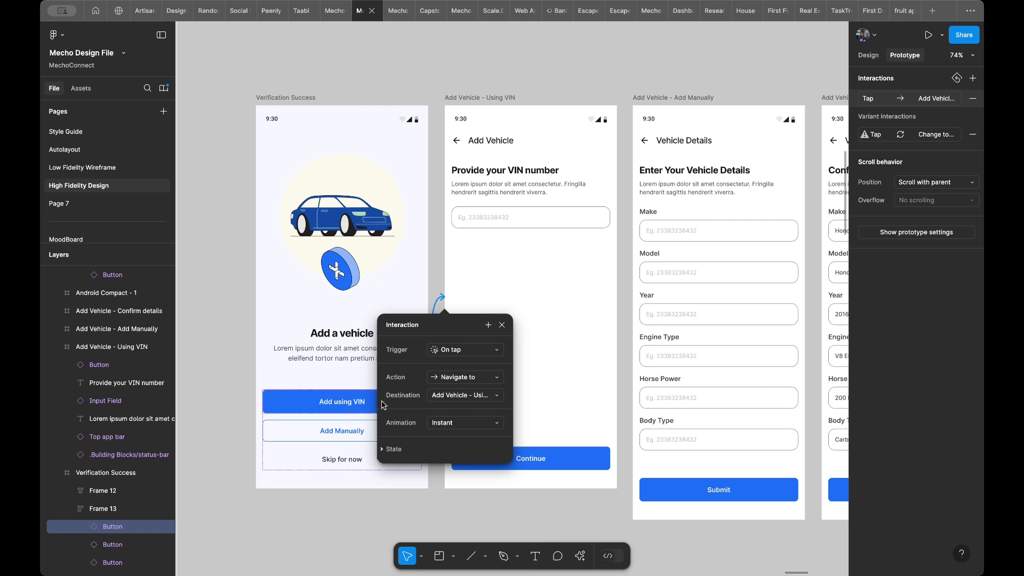
- Connect the Add Manually button to the Add Vehicle - Add Manually frame with an on-tap Navigate to interaction
click(309, 427)
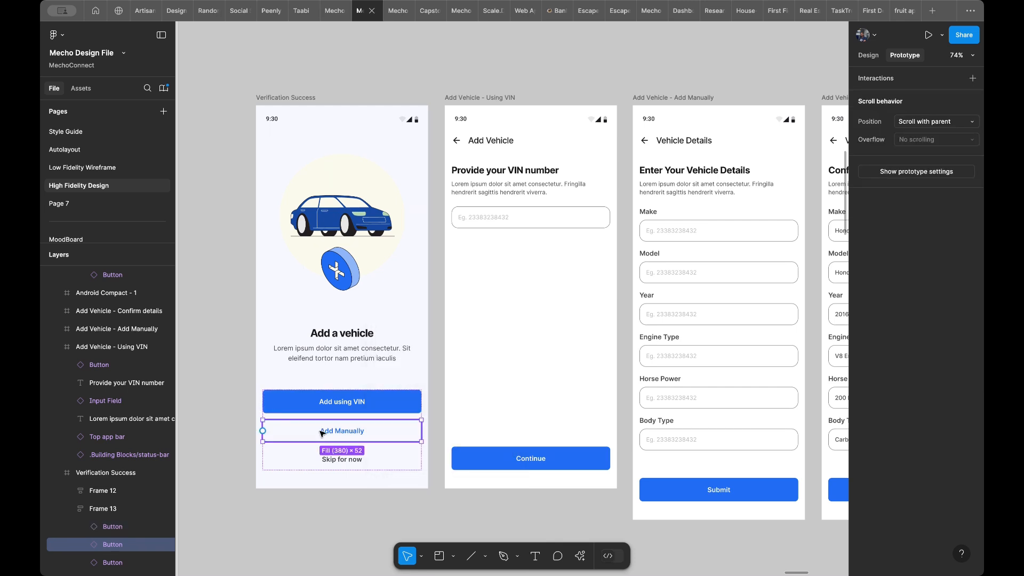
drag(421, 431, 636, 341)
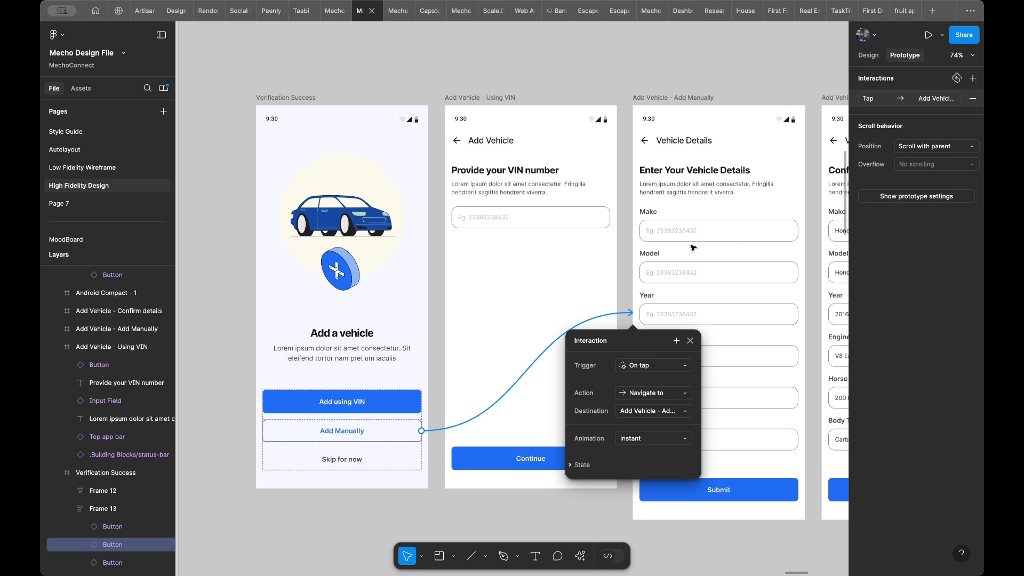
scroll(693, 248, right, 2)
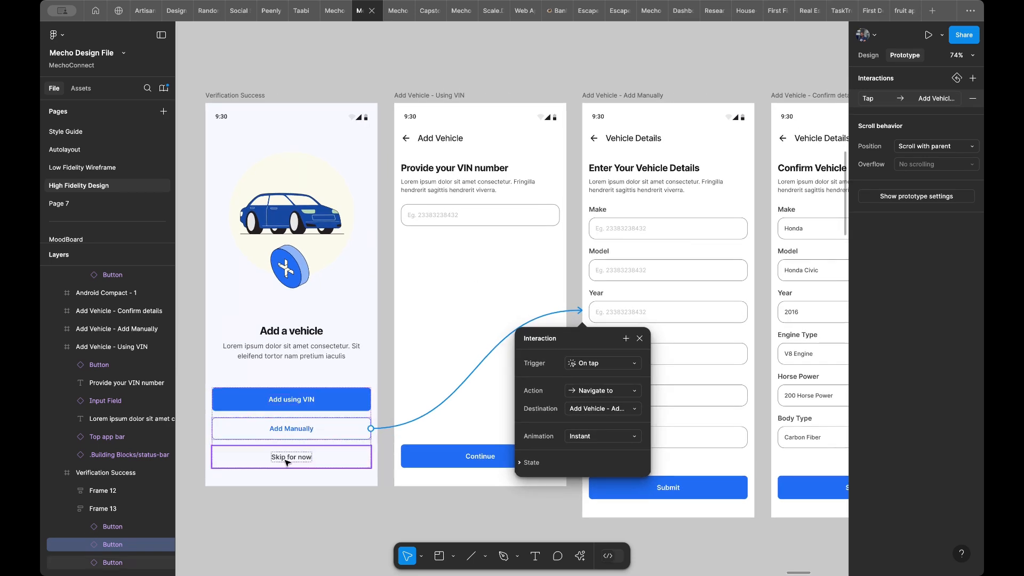
- Add an on-tap interaction to the Skip for now button that navigates to Home Screen
click(288, 465)
scroll(299, 466, down, 5)
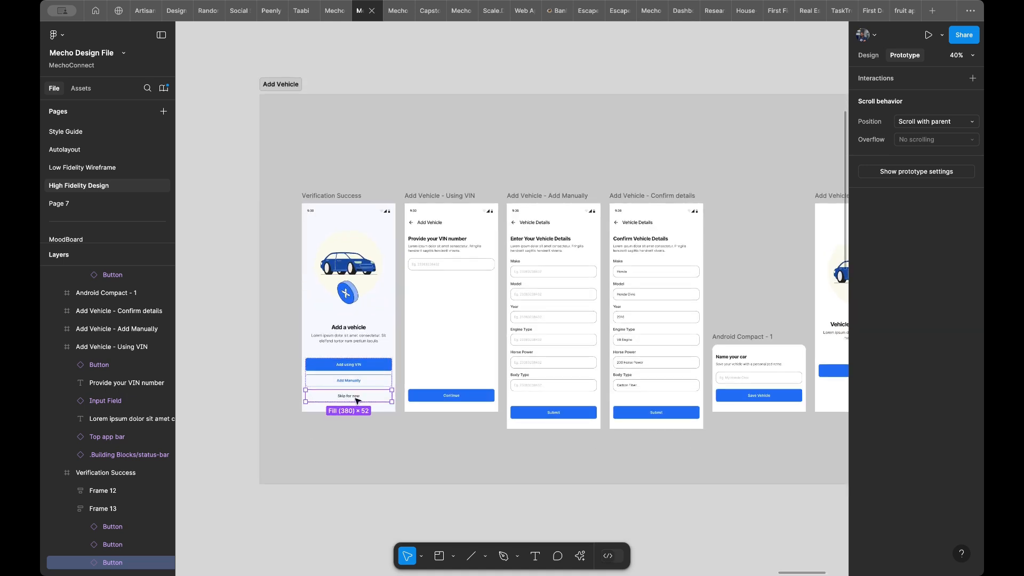
scroll(356, 396, up, 5)
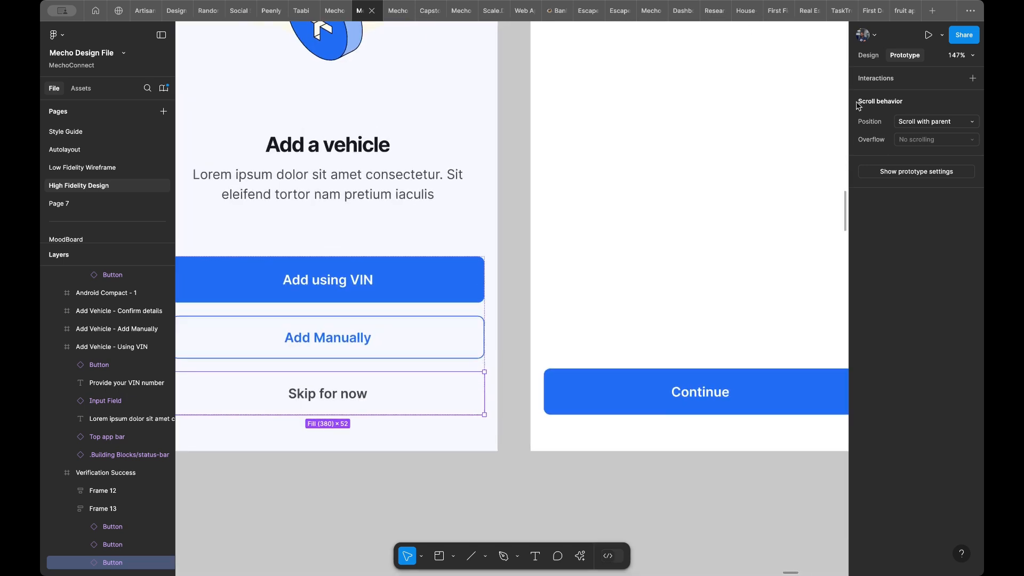
click(938, 79)
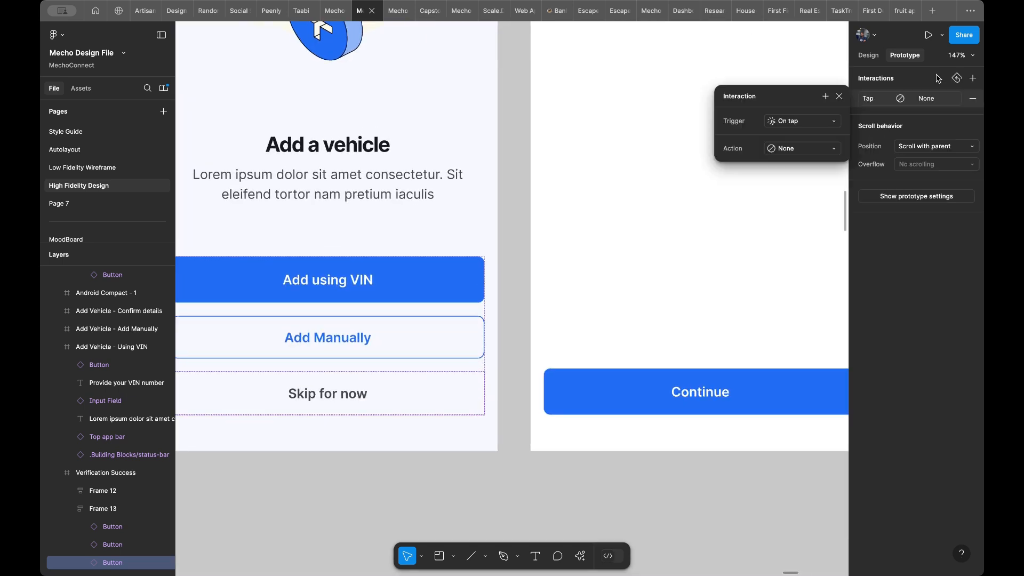
click(801, 147)
click(800, 171)
click(800, 167)
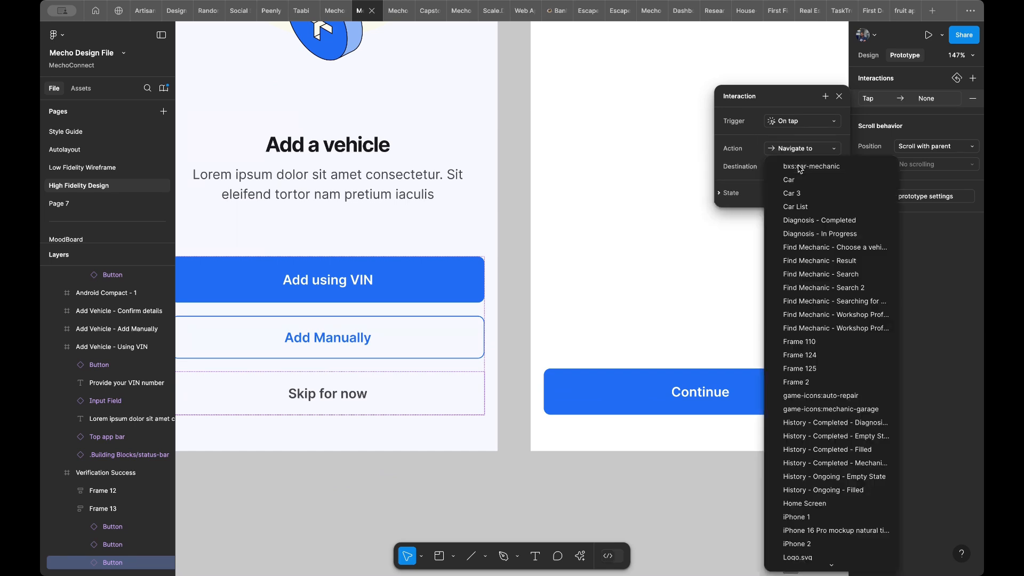
scroll(798, 324, down, 1)
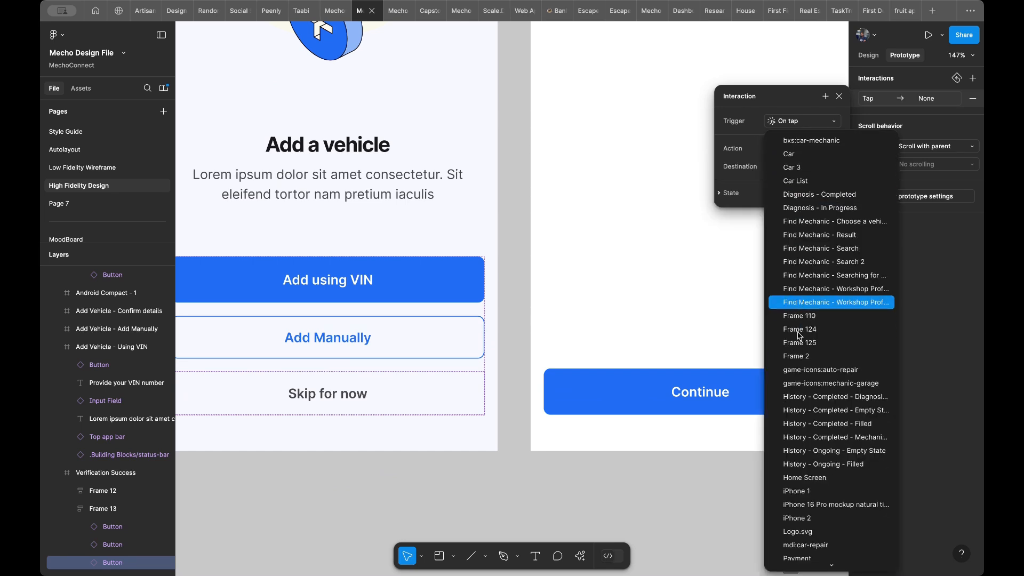
click(812, 478)
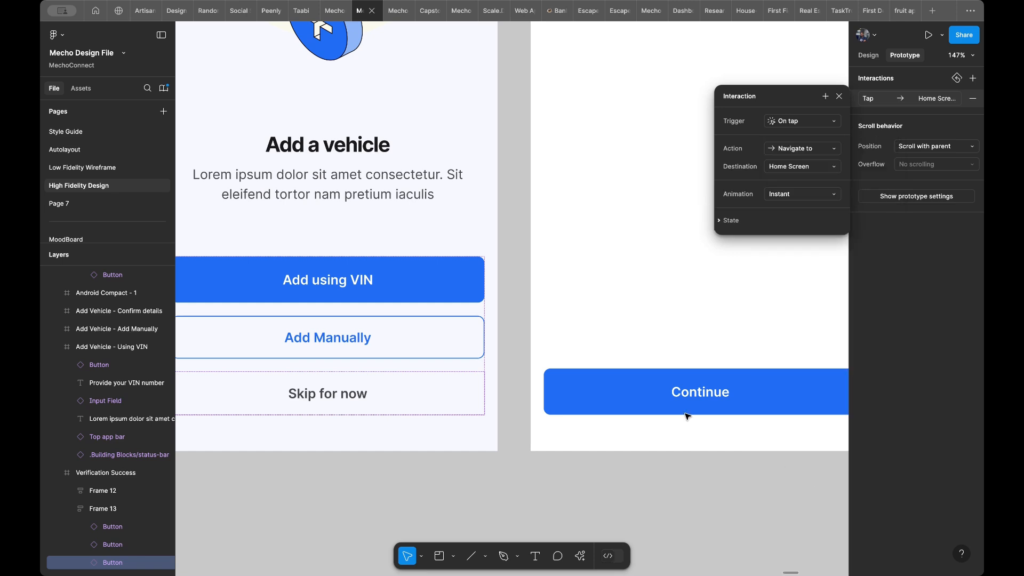
click(582, 335)
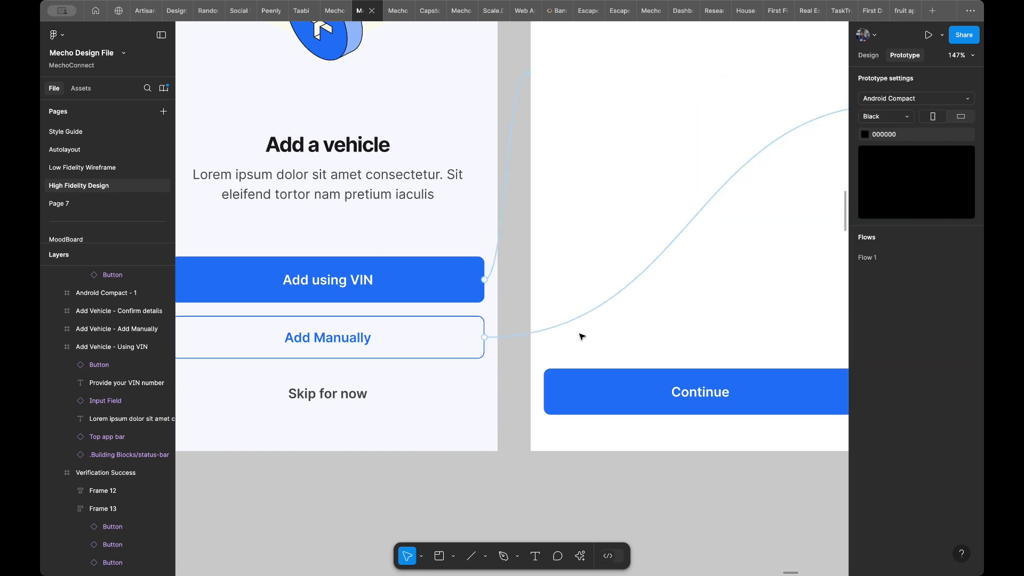
- Connect the Continue button on the Add Vehicle - Using VIN frame to the Add Vehicle - Confirm details frame on tap
scroll(582, 336, up, 4)
scroll(582, 336, right, 4)
scroll(581, 336, down, 6)
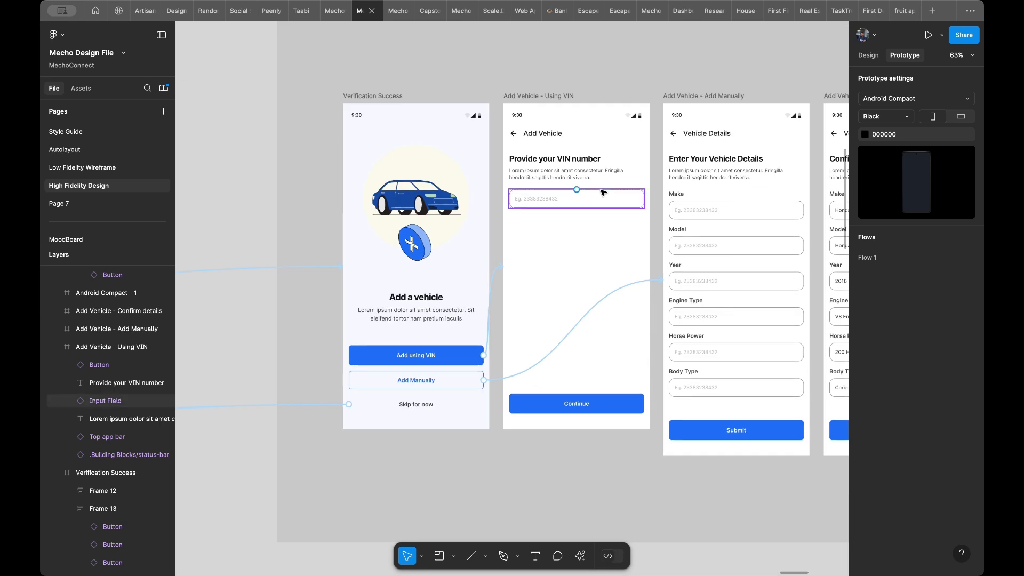
scroll(603, 224, right, 4)
scroll(603, 224, up, 1)
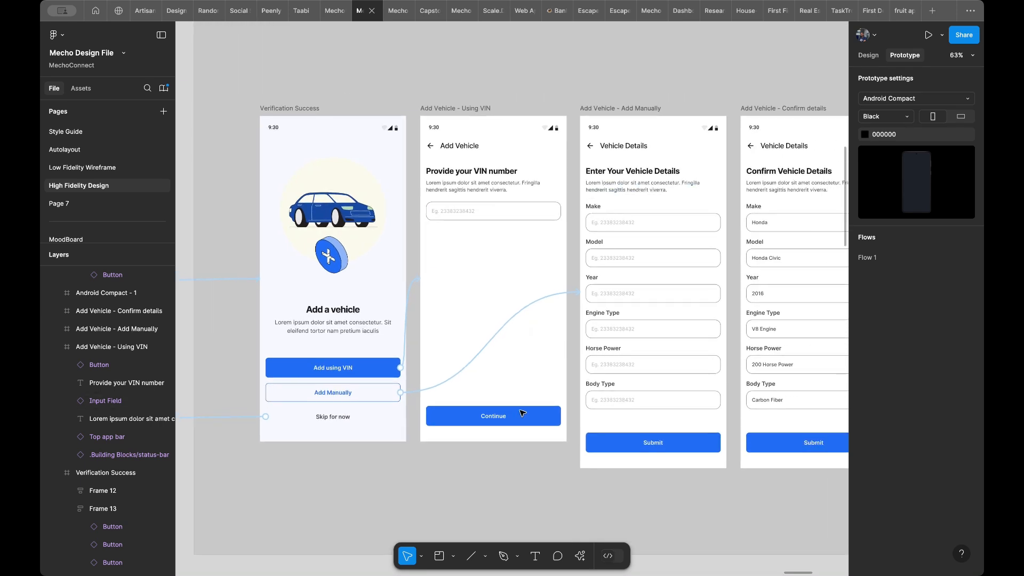
click(523, 418)
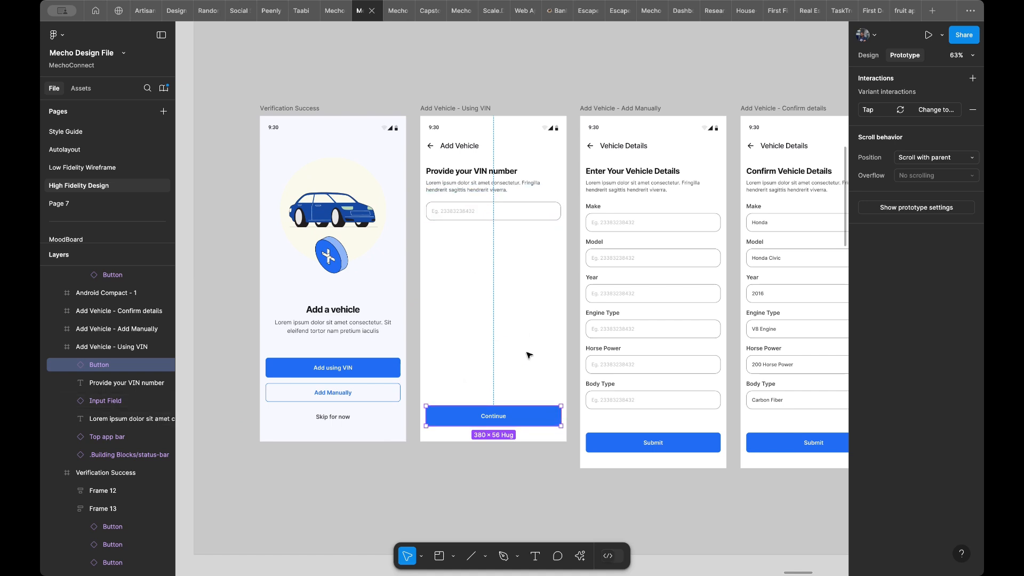
drag(563, 417, 595, 423)
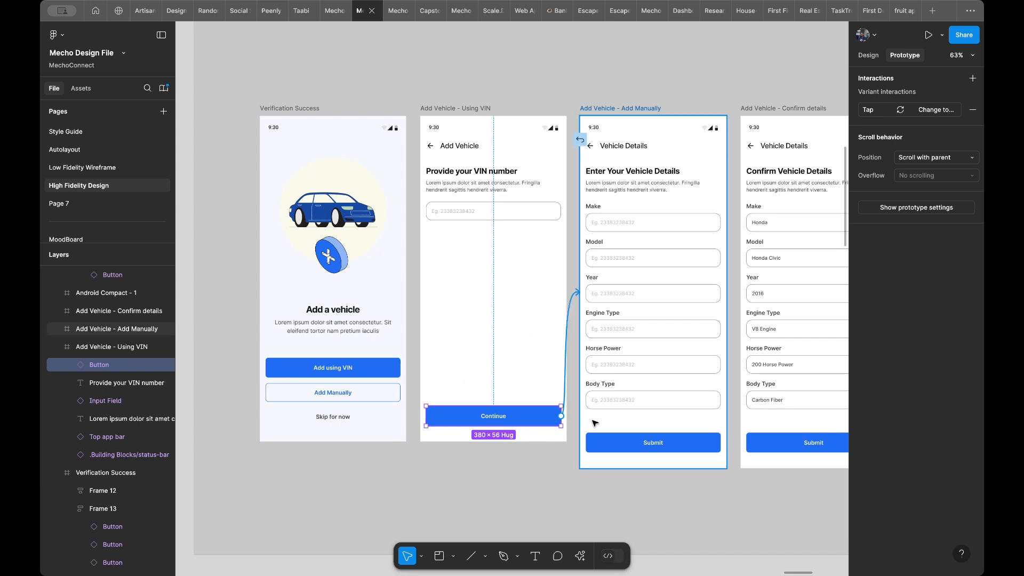
drag(758, 414, 764, 417)
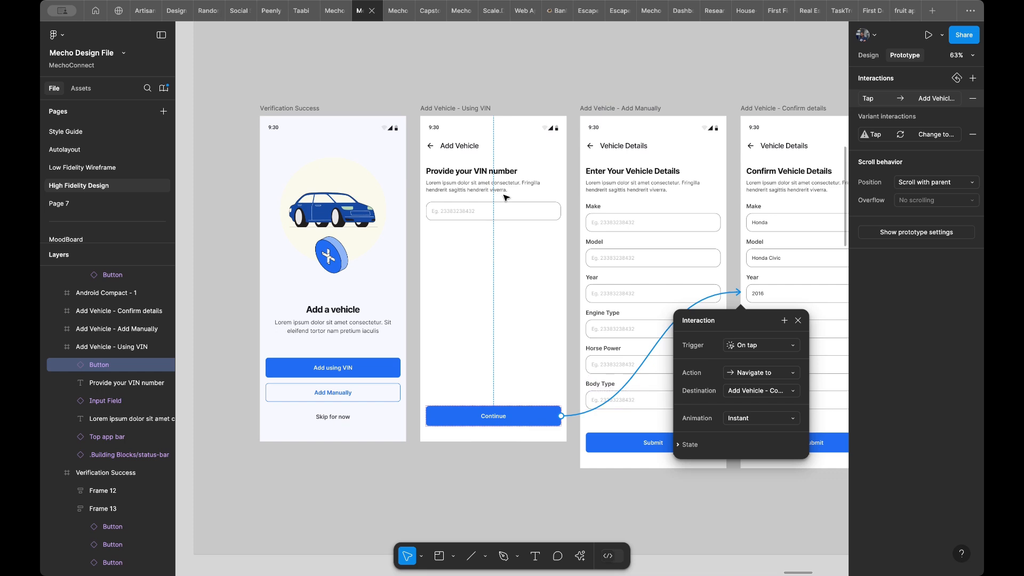
- Review the trigger and animation options of the Continue button's interaction
scroll(505, 198, right, 5)
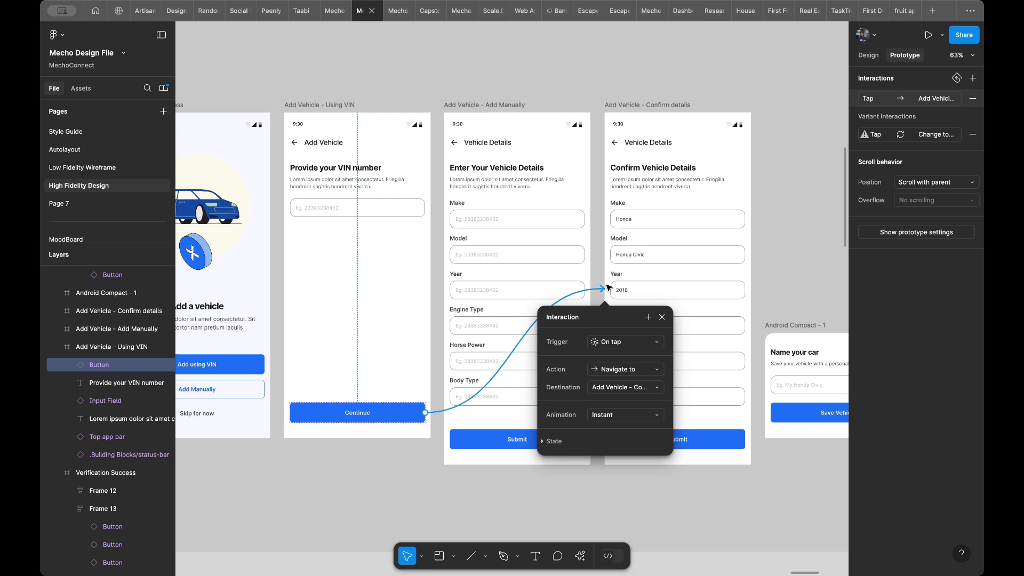
click(610, 343)
click(609, 342)
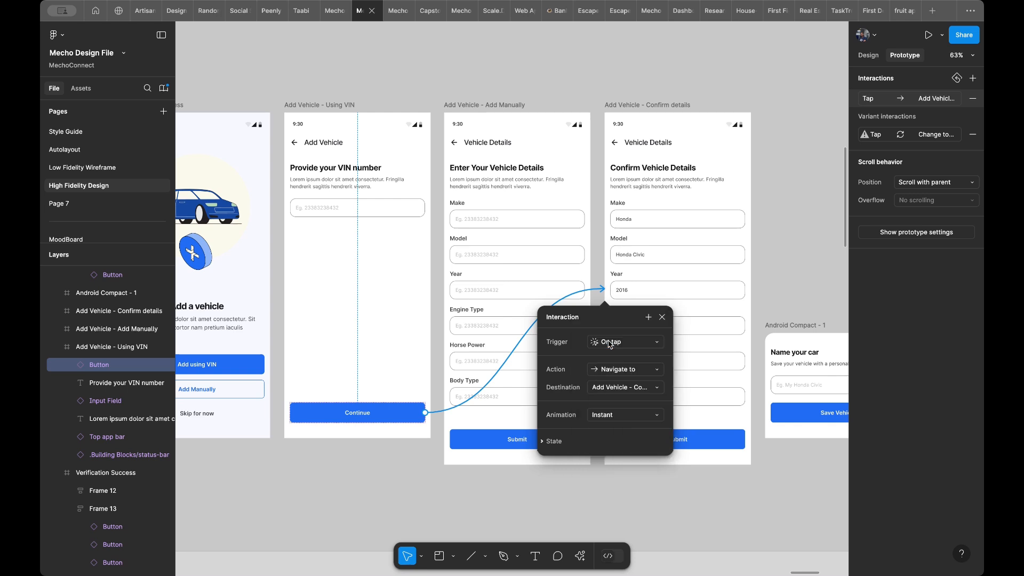
click(613, 418)
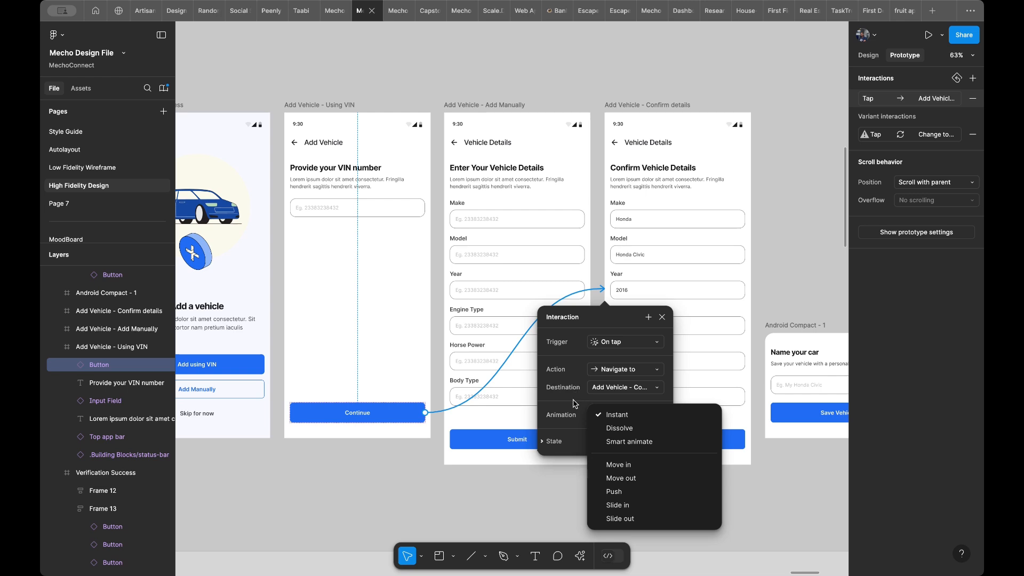
click(575, 404)
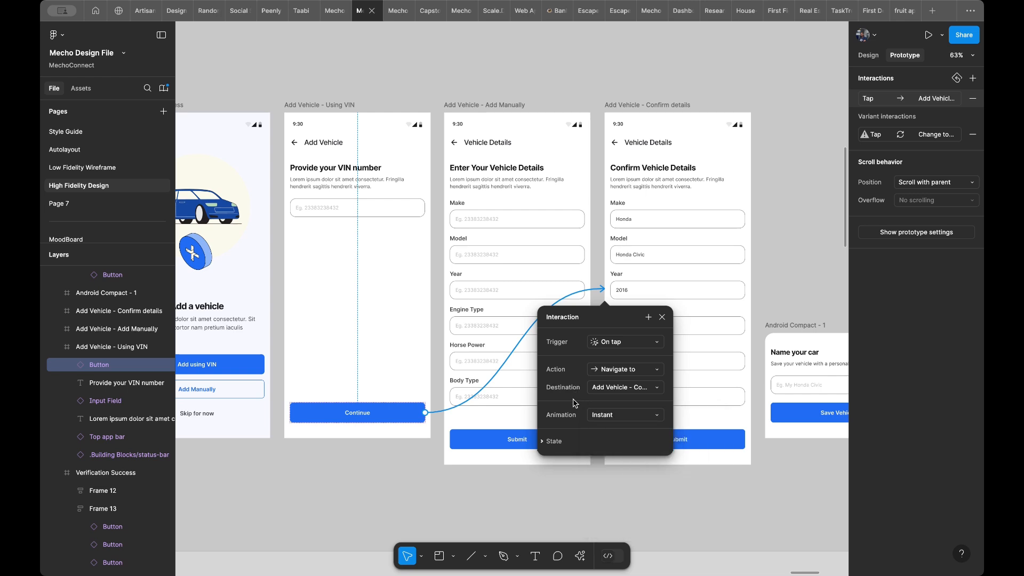
- Check the Submit button on the Confirm details frame for interactions, and view the connections between the Add Vehicle frames
scroll(683, 299, right, 3)
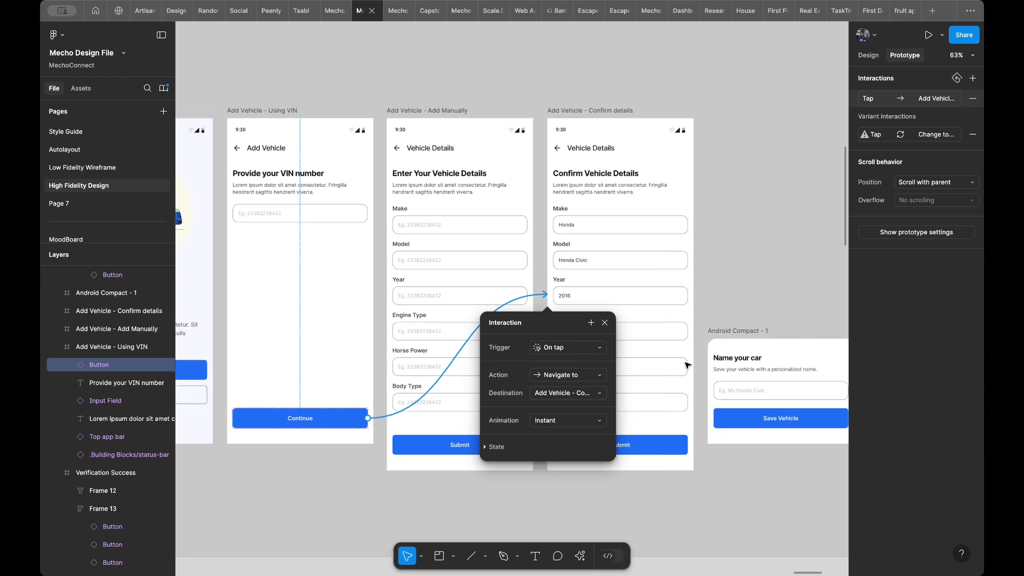
click(671, 451)
scroll(672, 452, right, 5)
scroll(671, 450, left, 4)
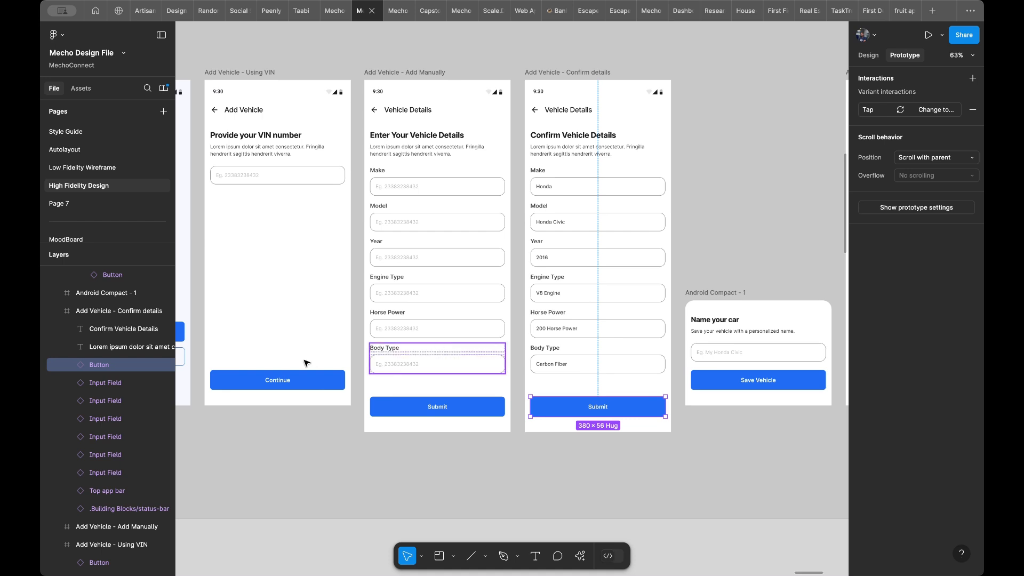
click(273, 324)
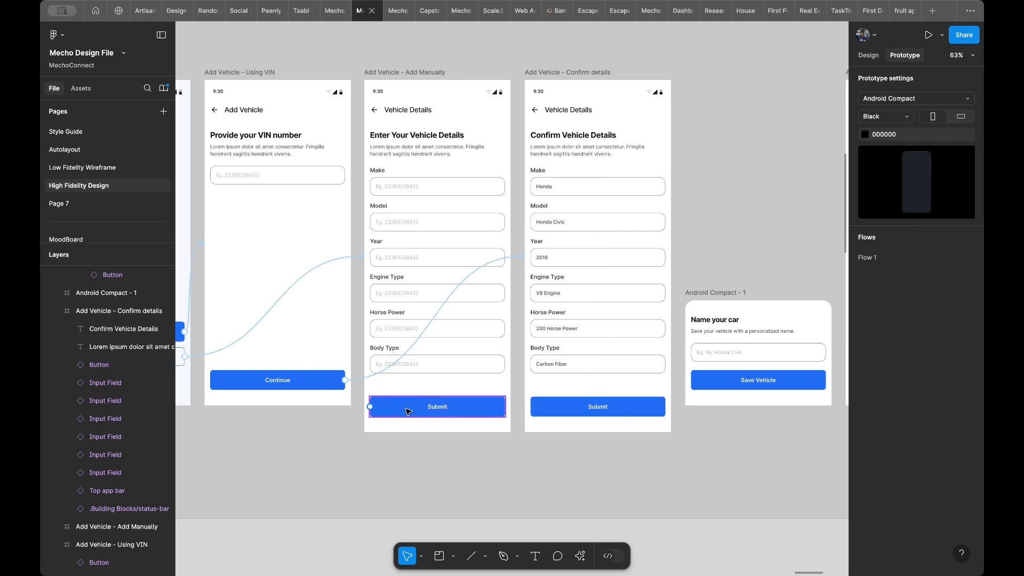
- Connect the Submit button on the Add Vehicle - Add Manually frame to the Add Vehicle - Confirm details frame on tap
click(481, 412)
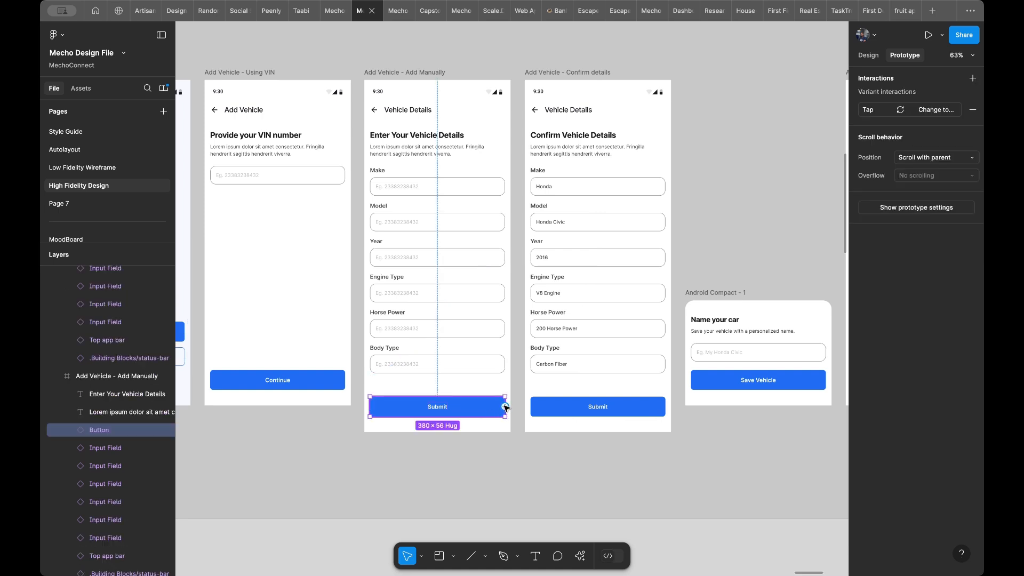
drag(506, 407, 534, 387)
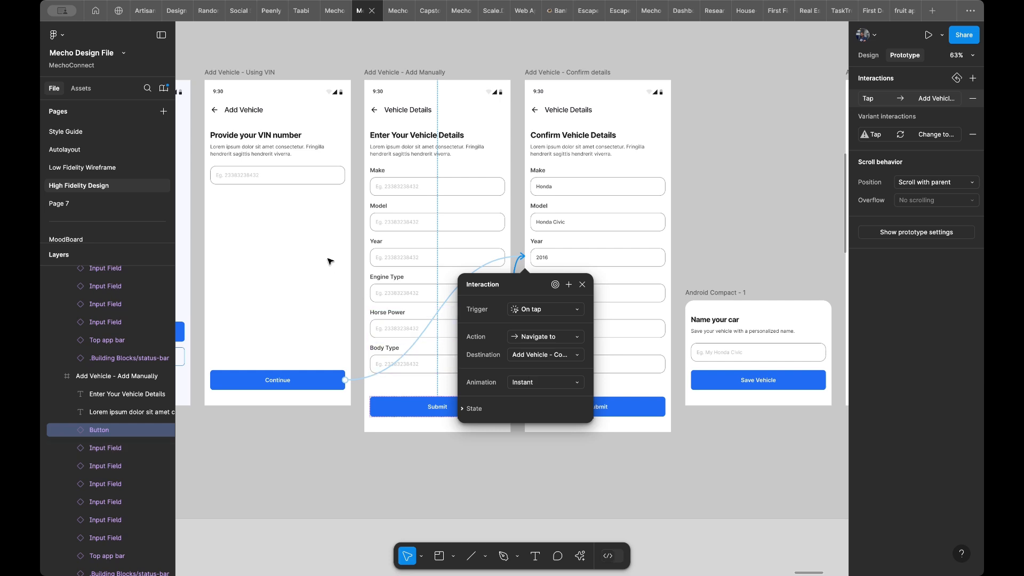
- Preview the prototype from the Verification Success frame and test the Add using VIN path through Continue to the Confirm Vehicle Details screen
scroll(296, 255, left, 5)
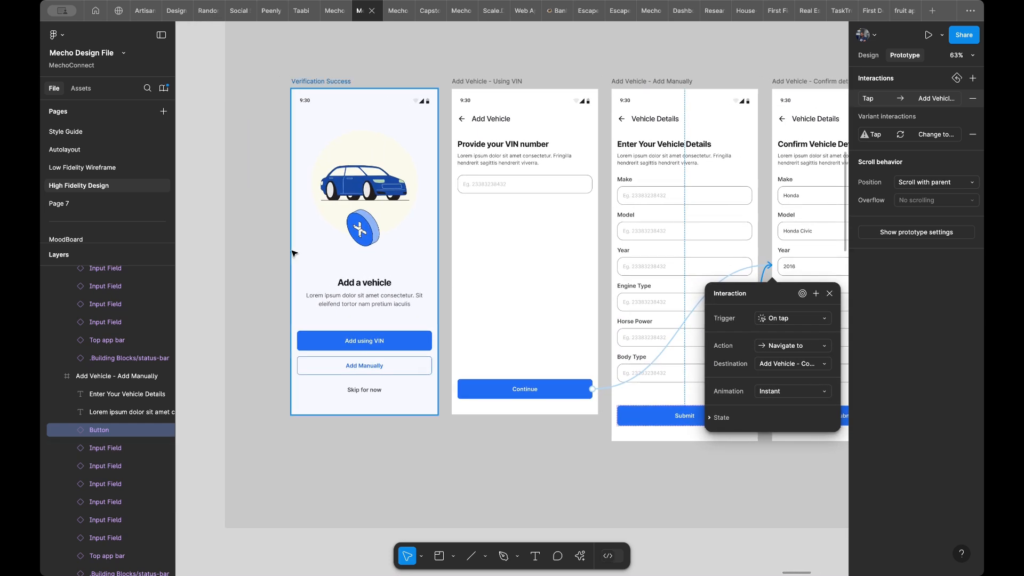
click(297, 254)
key(shift+space)
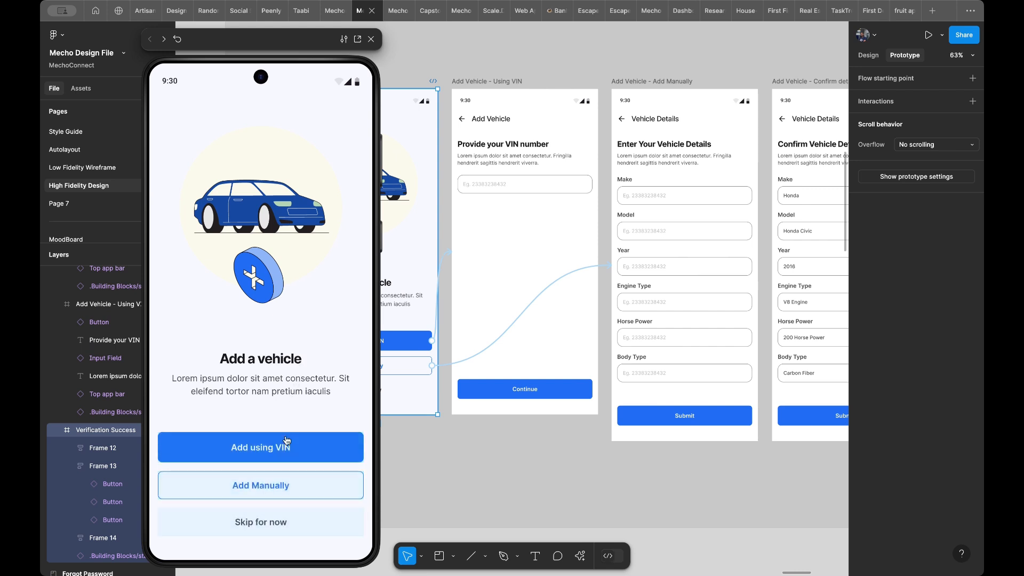
click(277, 451)
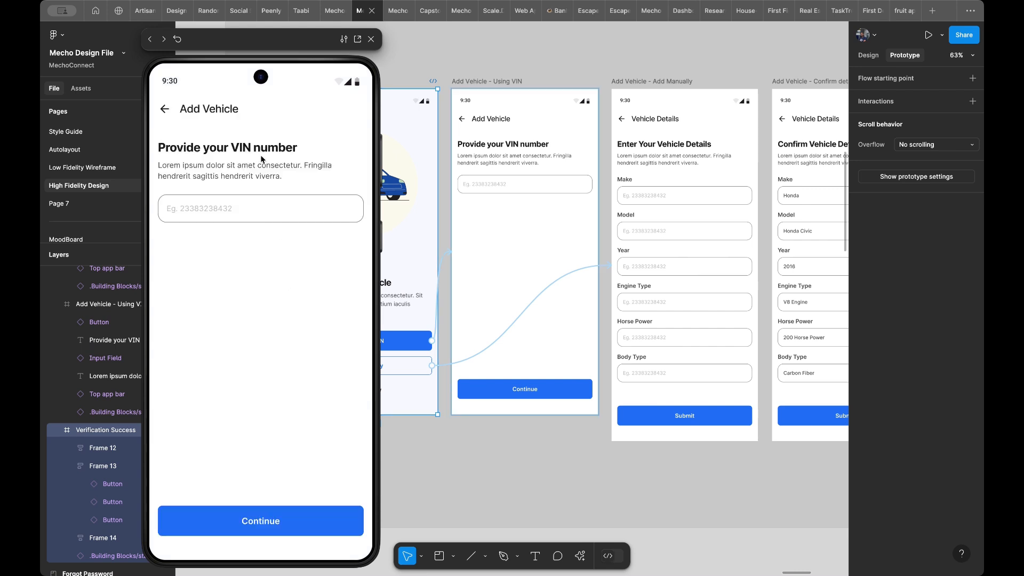
click(209, 519)
scroll(229, 240, down, 3)
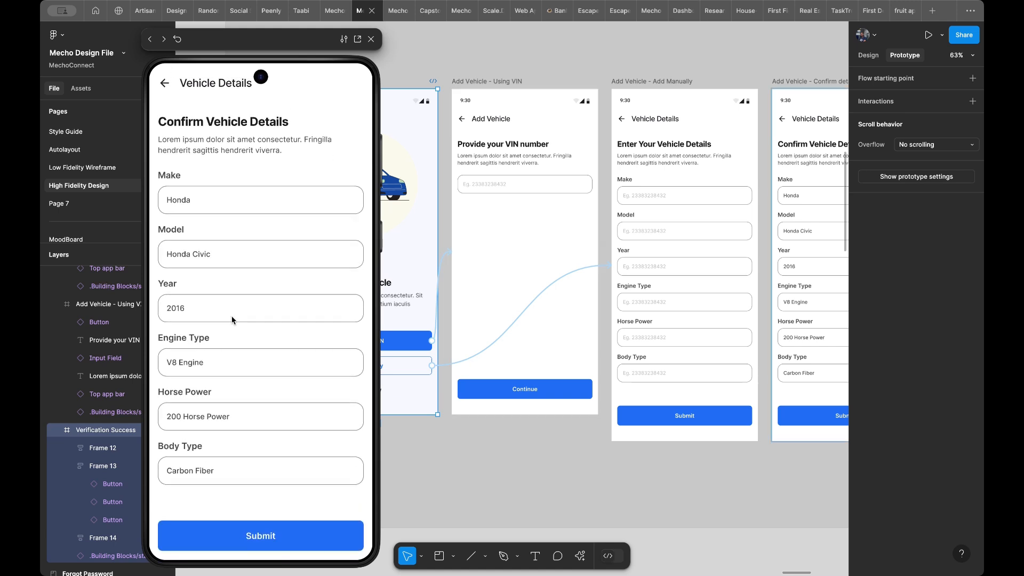
scroll(235, 491, down, 1)
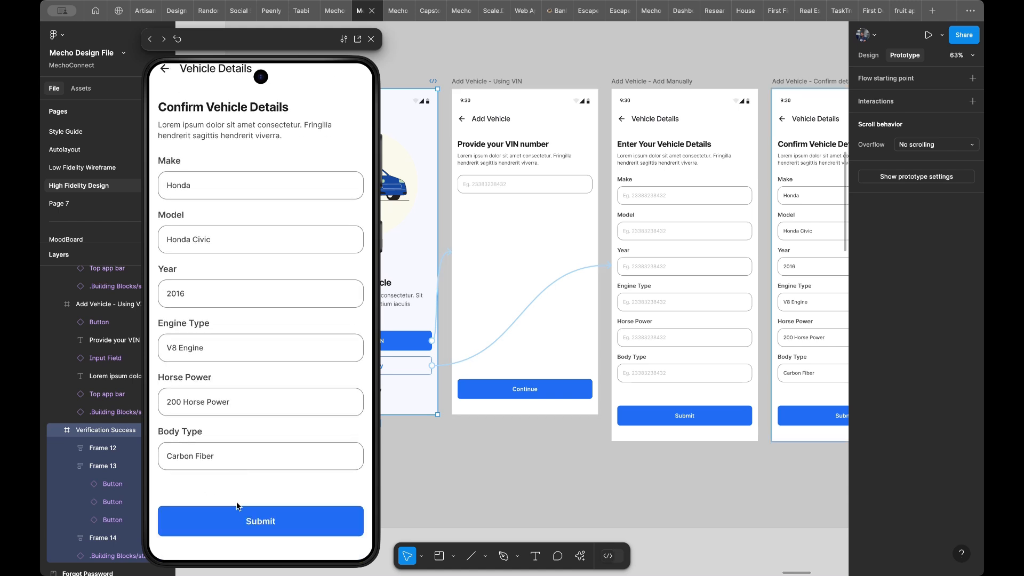
scroll(569, 327, right, 2)
scroll(571, 328, right, 3)
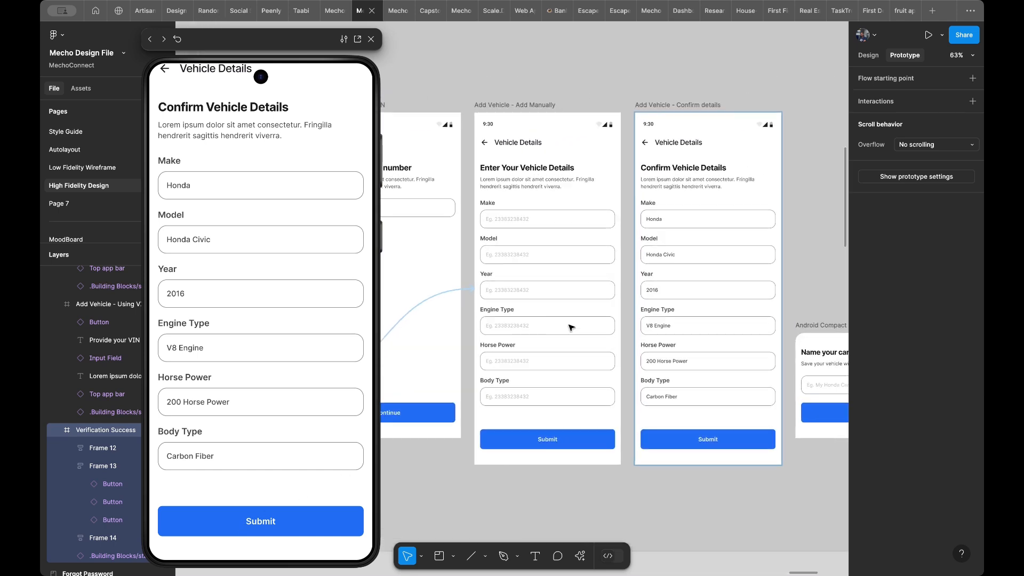
scroll(572, 328, left, 4)
scroll(338, 302, up, 2)
- Return the preview to the Add a vehicle screen and test the Add Manually path through to the Confirm Vehicle Details screen
key(Left)
key(Left)
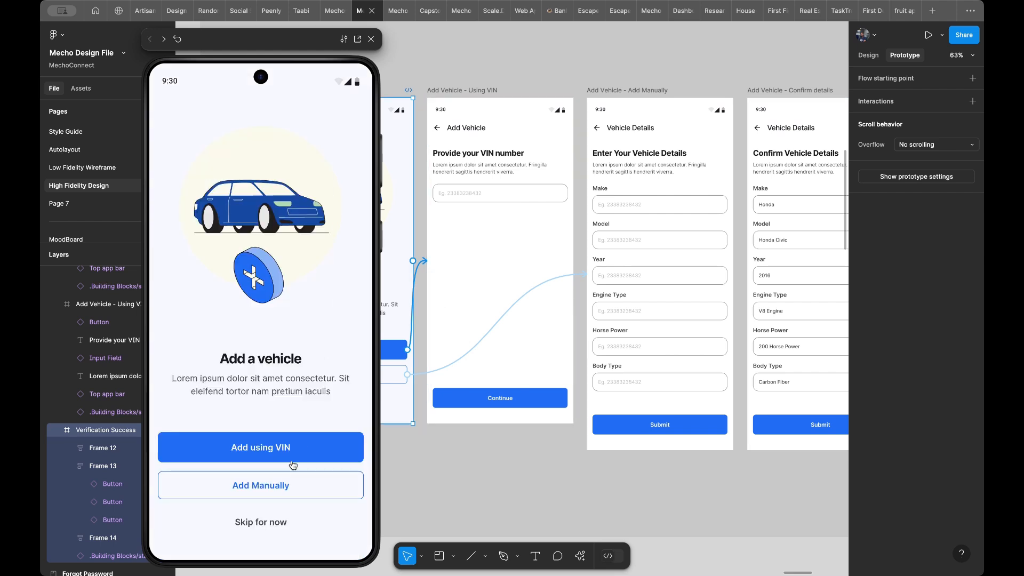
click(285, 486)
scroll(264, 293, down, 1)
scroll(263, 292, up, 1)
scroll(263, 292, down, 1)
scroll(264, 292, up, 1)
key(Right)
scroll(235, 397, down, 1)
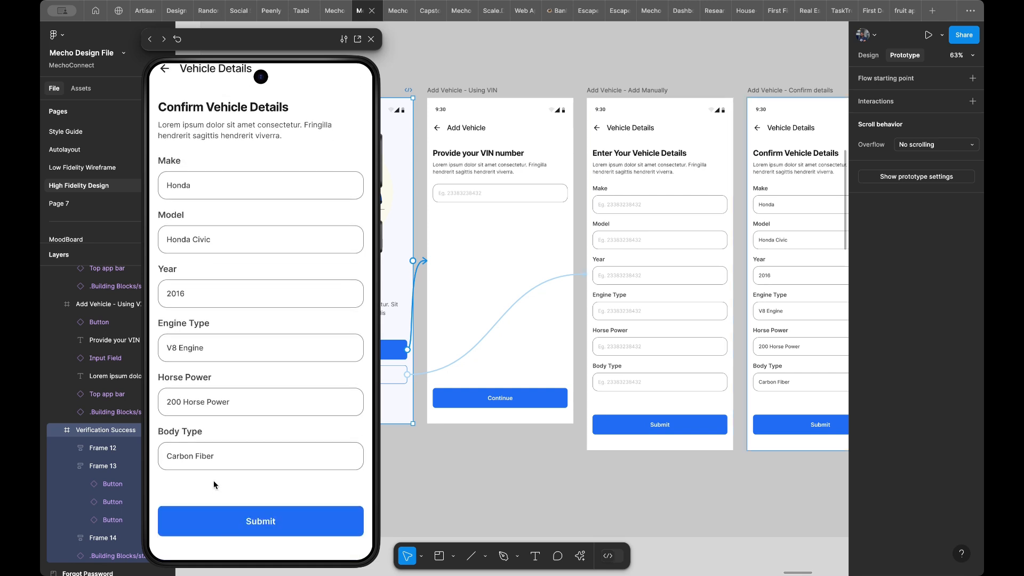
- Return the preview to the Add a vehicle screen and test the Skip for now button
key(Left)
key(Left)
key(Left)
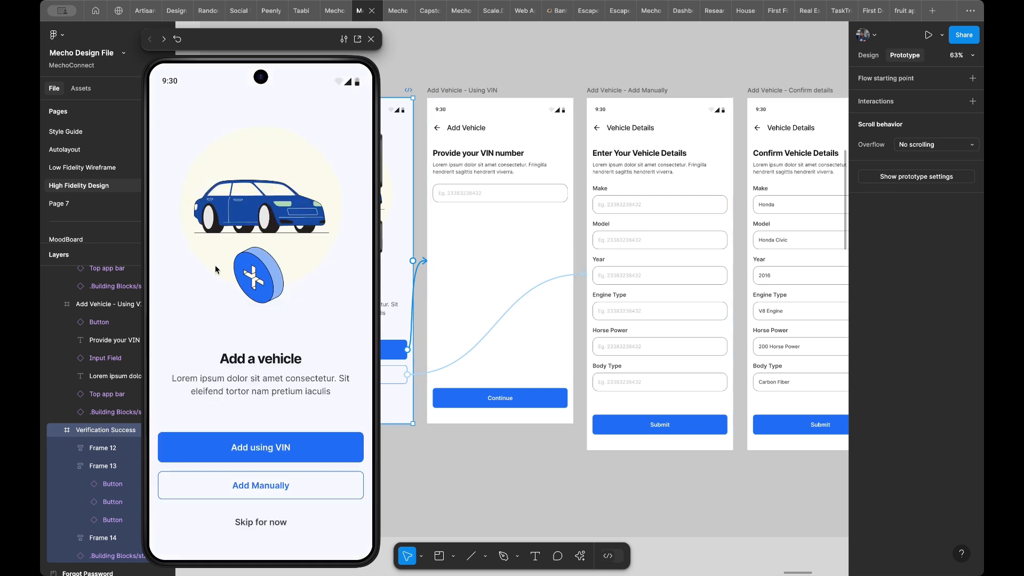
click(250, 523)
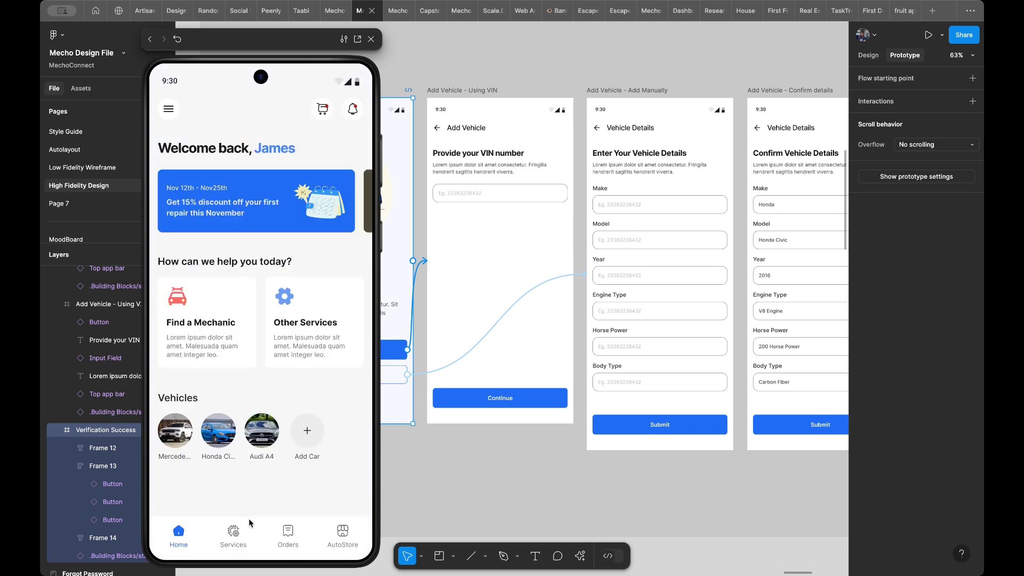
- Go back to the Confirm Vehicle Details screen in the preview and examine how its status bar and header behave during scrolling
key(Left)
key(Left)
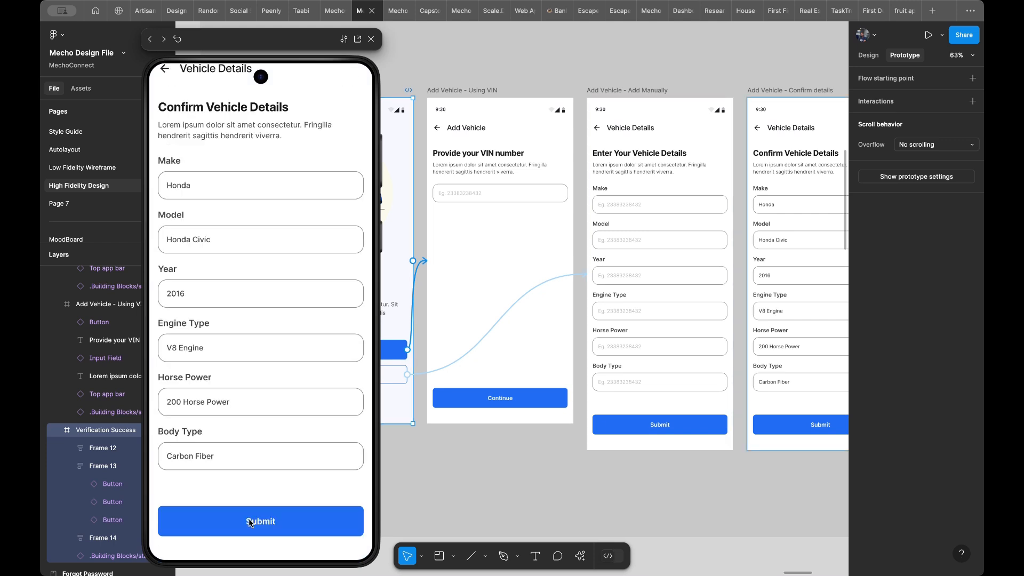
key(Left)
click(246, 408)
key(Right)
scroll(245, 410, down, 1)
scroll(245, 410, up, 2)
scroll(246, 409, down, 2)
scroll(245, 409, up, 2)
scroll(245, 410, down, 1)
scroll(246, 410, up, 1)
scroll(244, 257, down, 1)
scroll(245, 257, up, 1)
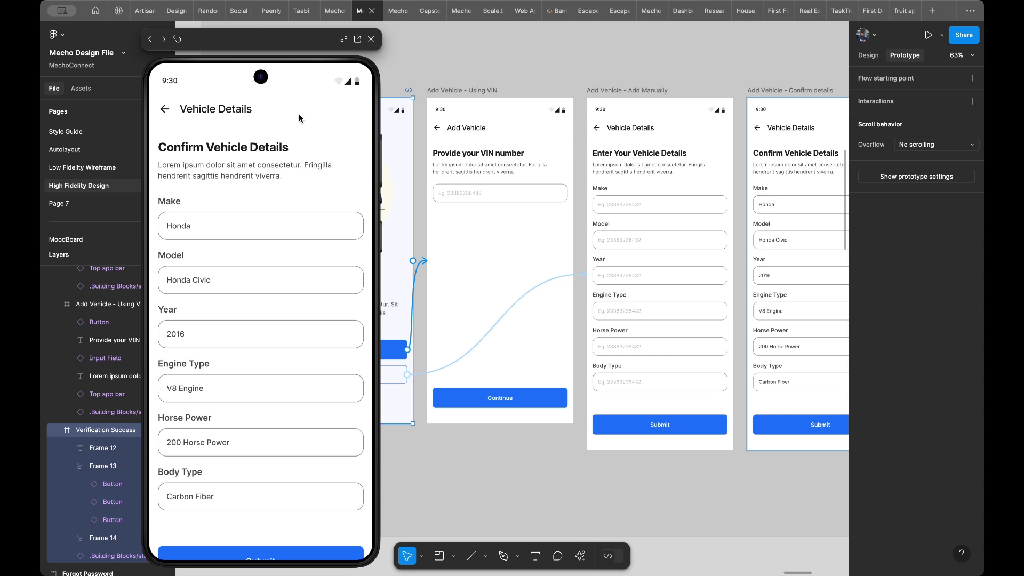
- Select the status bar on the Verification Success frame together with all its matching layers
scroll(427, 110, left, 5)
scroll(427, 109, up, 1)
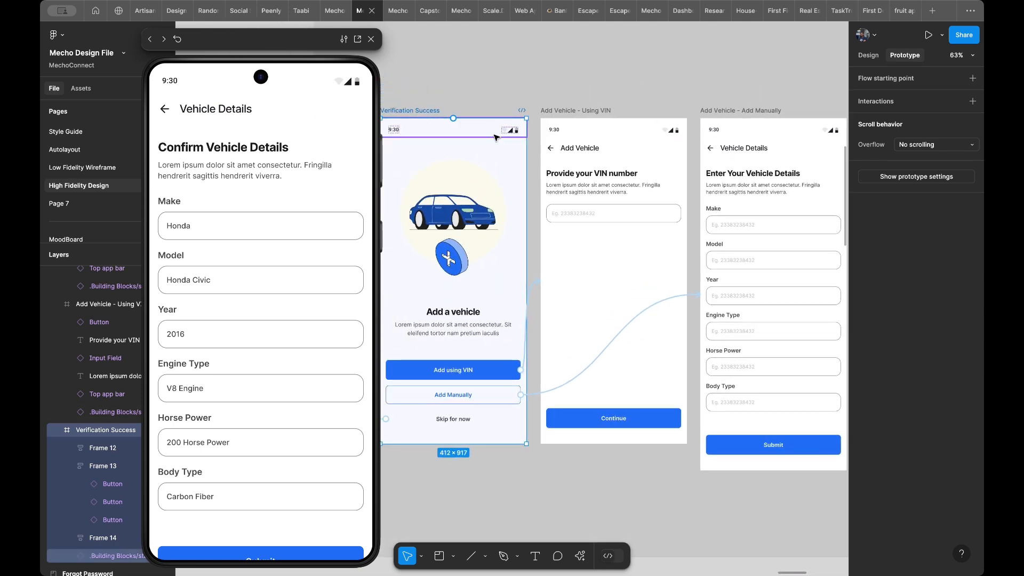
click(496, 137)
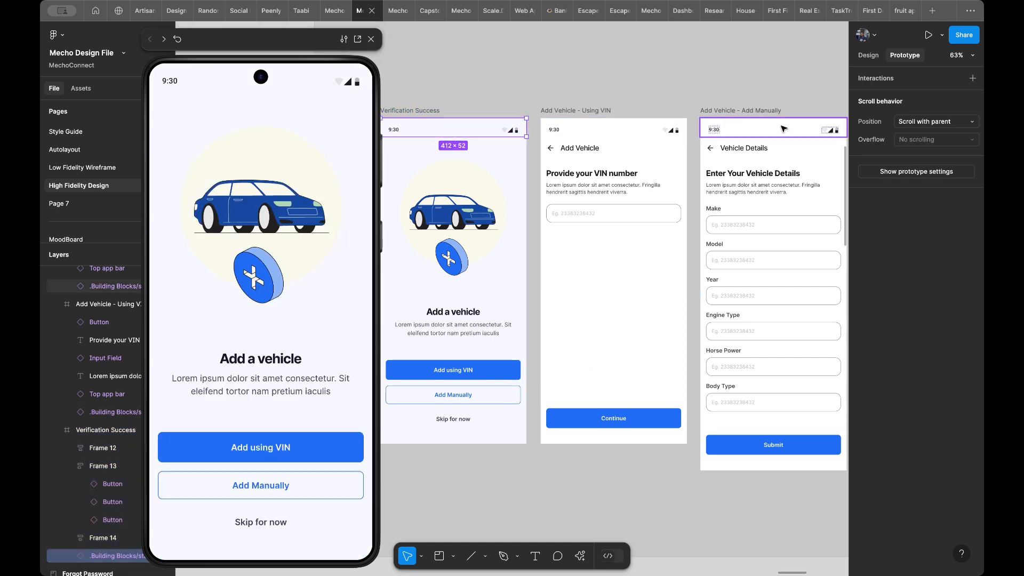
click(868, 56)
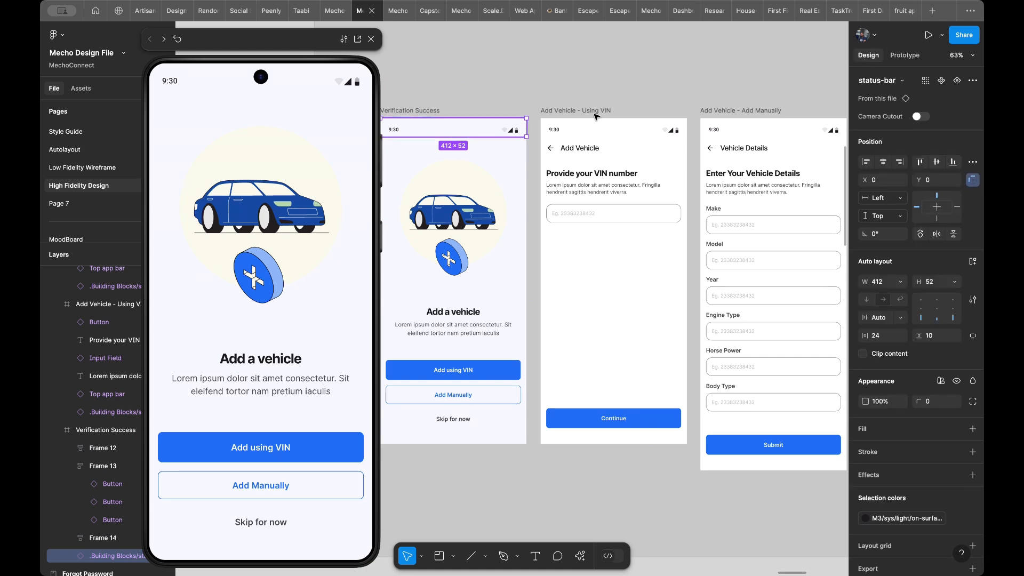
click(926, 81)
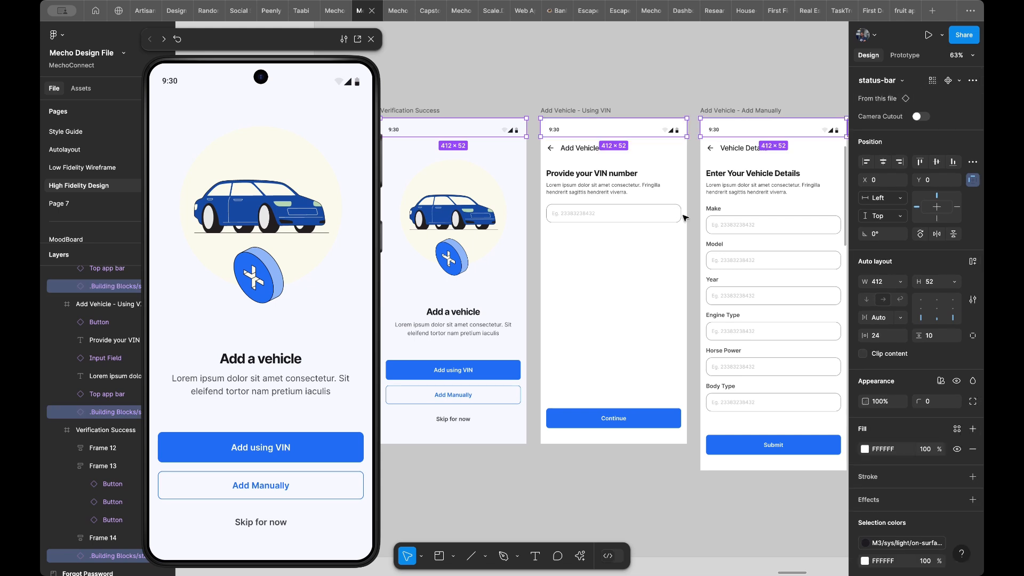
- Examine which status bars are selected across the page's sections and in the Add Vehicle frames
ctrl+scroll(629, 308, down, 5)
scroll(633, 306, down, 6)
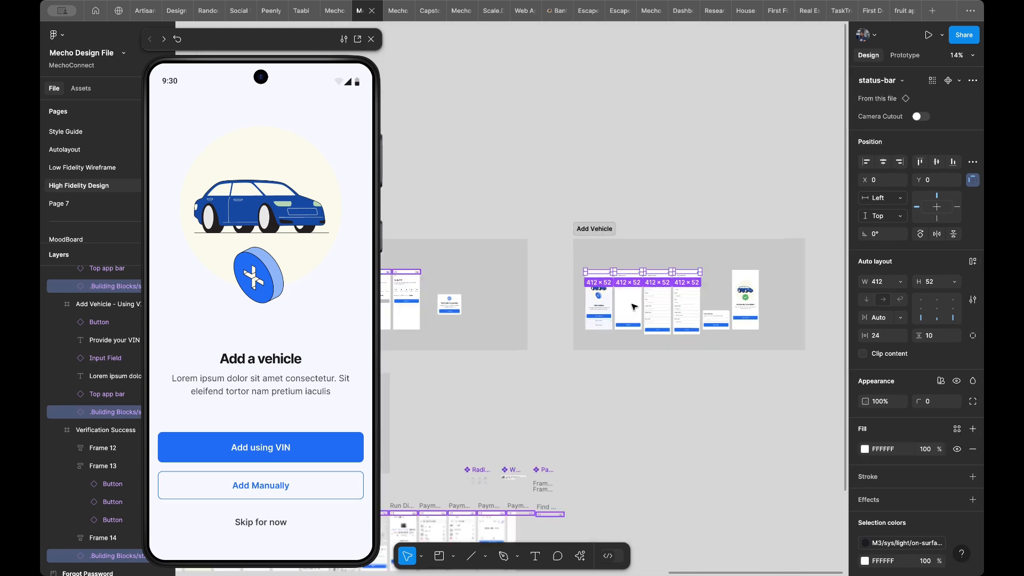
scroll(543, 333, down, 3)
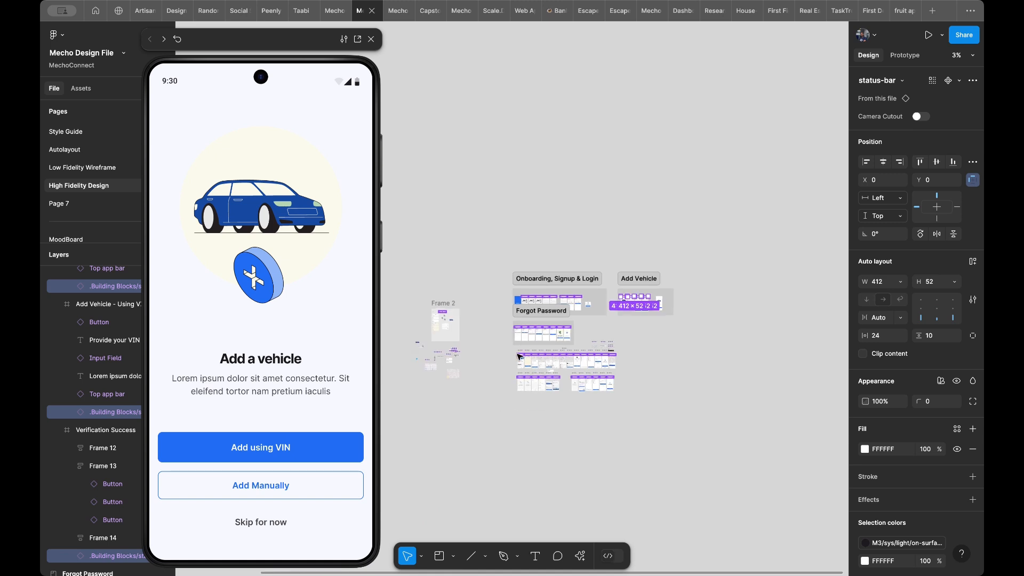
scroll(661, 289, up, 3)
scroll(662, 288, up, 6)
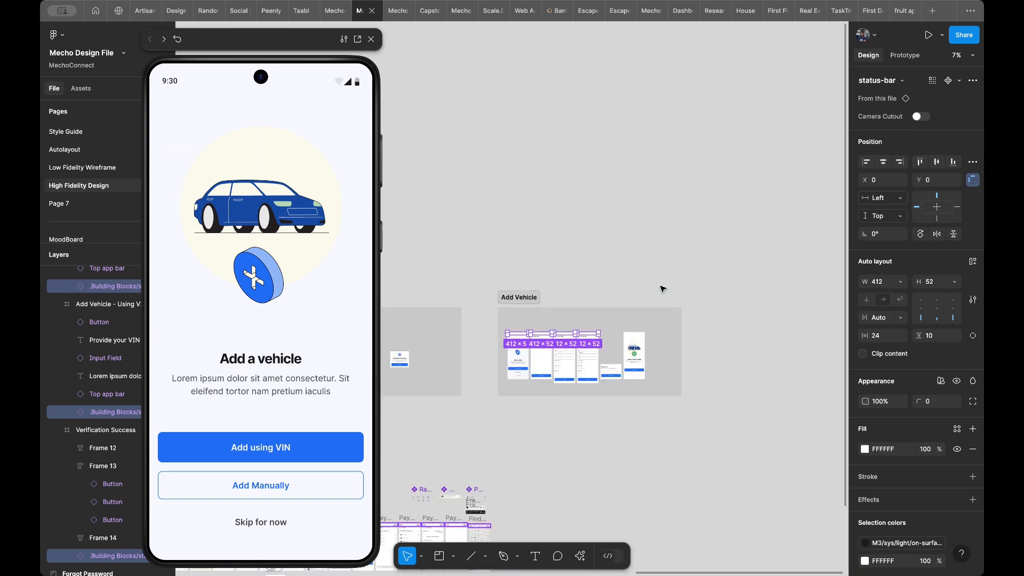
scroll(662, 288, up, 3)
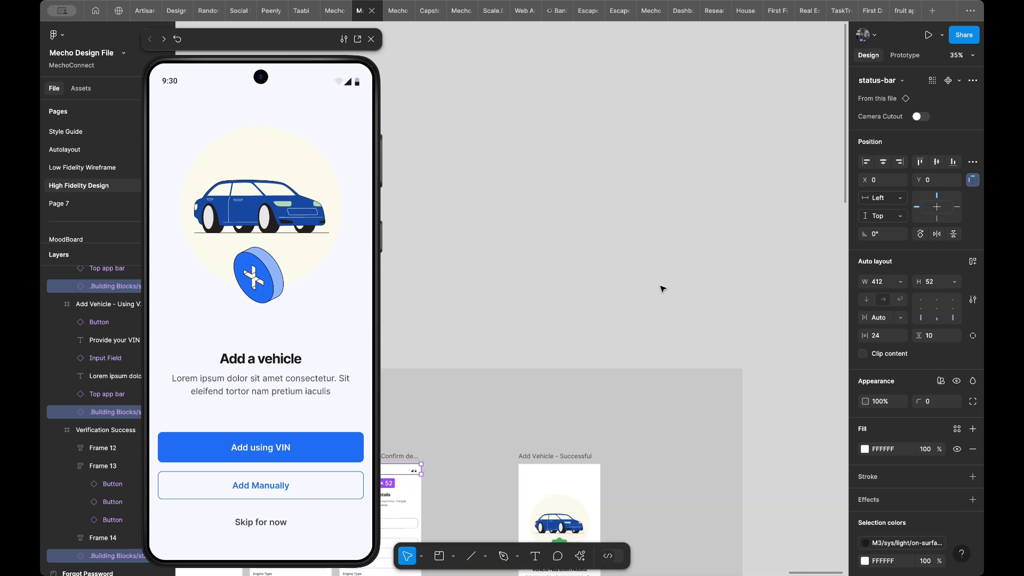
scroll(662, 289, down, 3)
scroll(662, 289, left, 6)
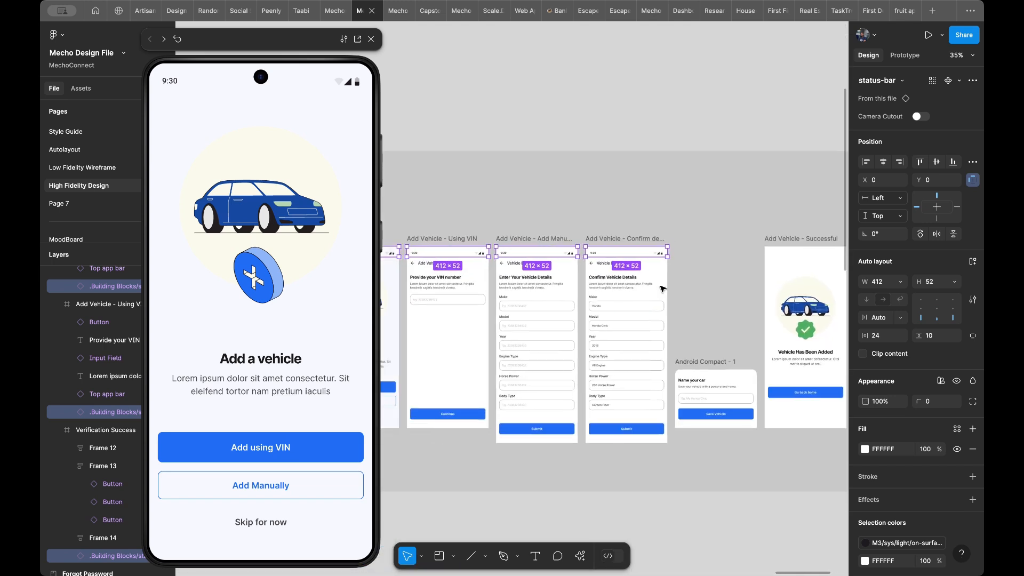
scroll(662, 288, up, 3)
scroll(662, 289, left, 3)
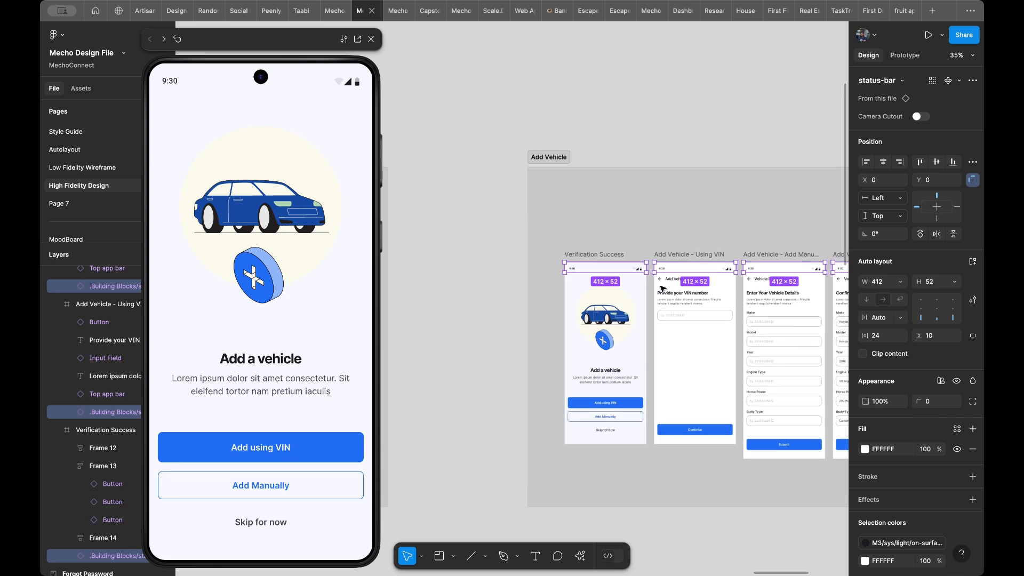
scroll(662, 288, right, 4)
scroll(662, 288, up, 1)
scroll(662, 289, right, 2)
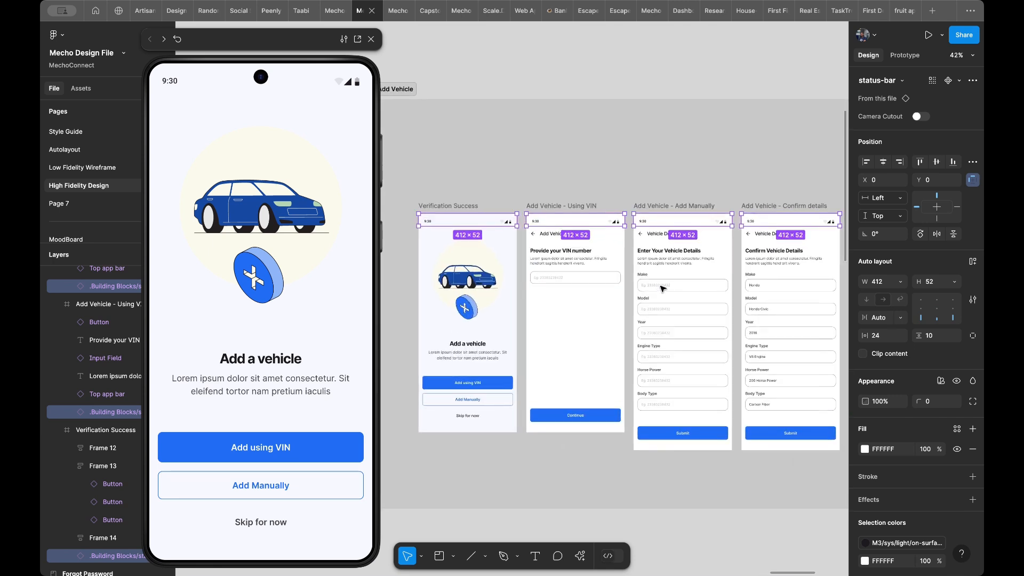
- Set the scroll position of the selected status bars to Fixed (stay in place)
click(913, 54)
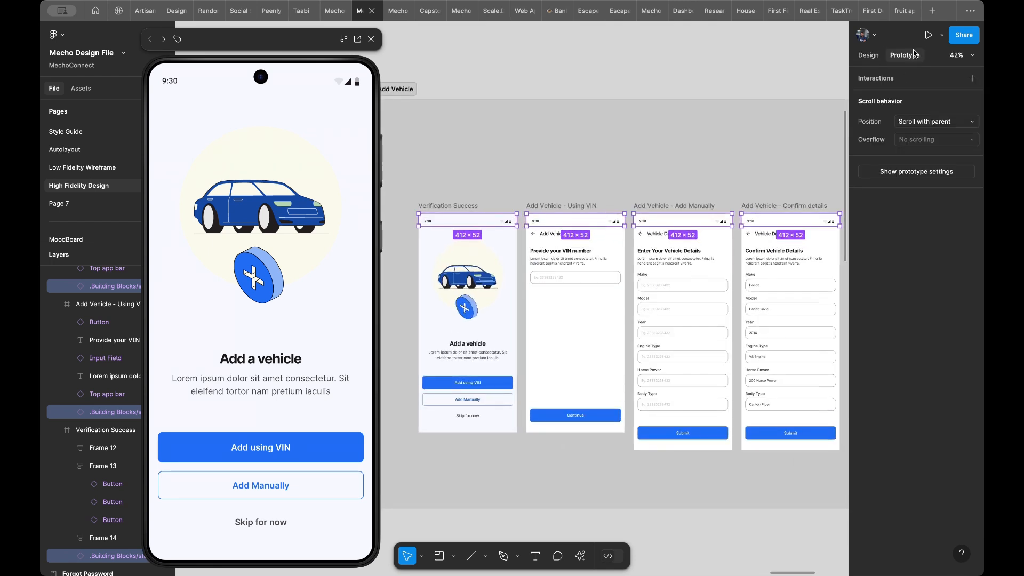
click(913, 123)
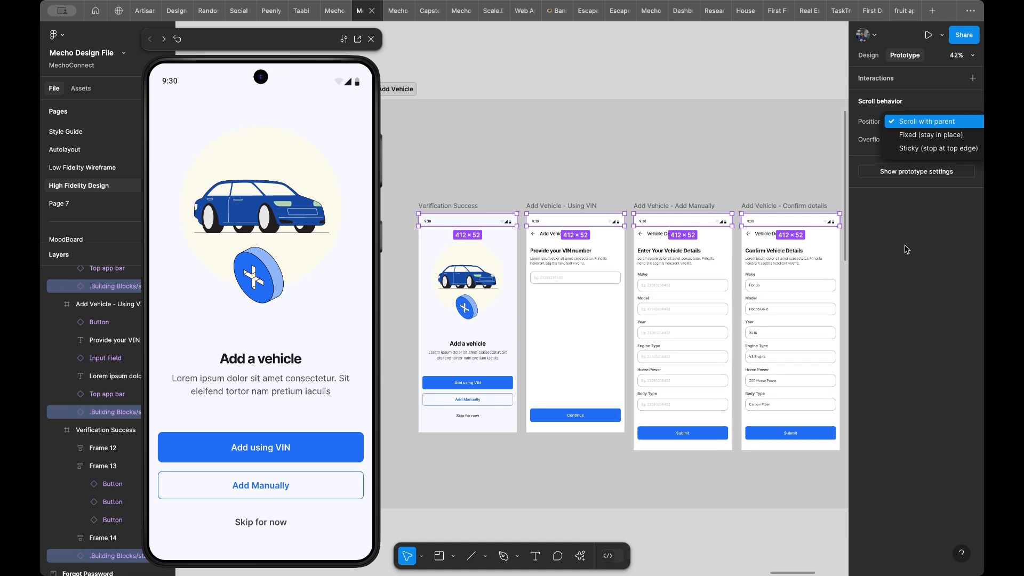
click(909, 123)
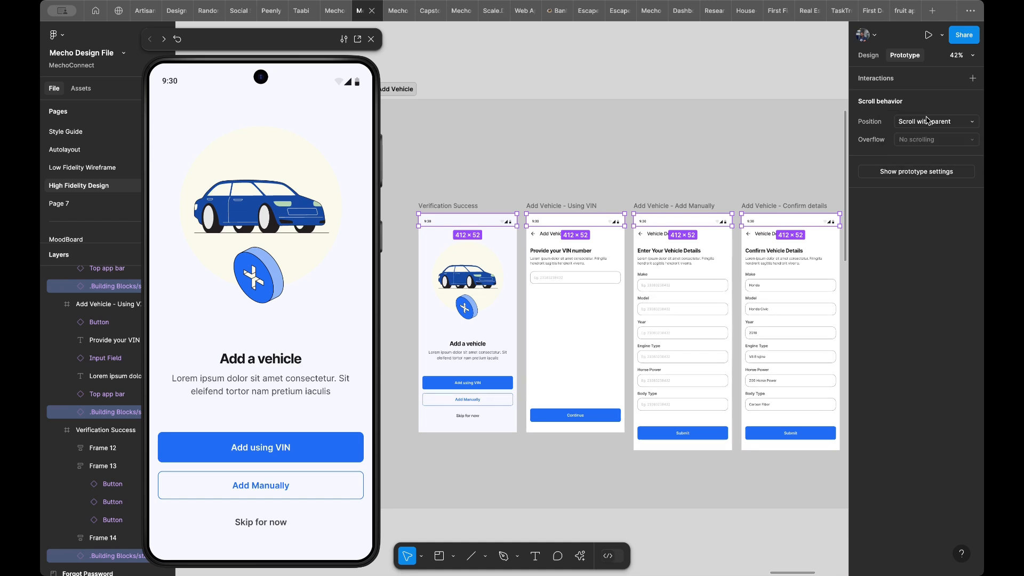
click(927, 121)
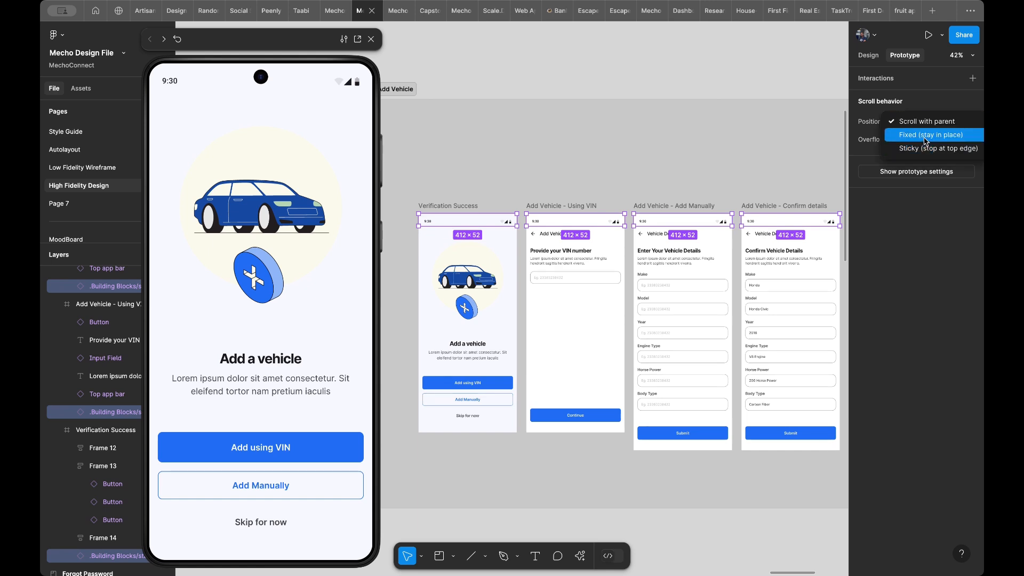
click(926, 136)
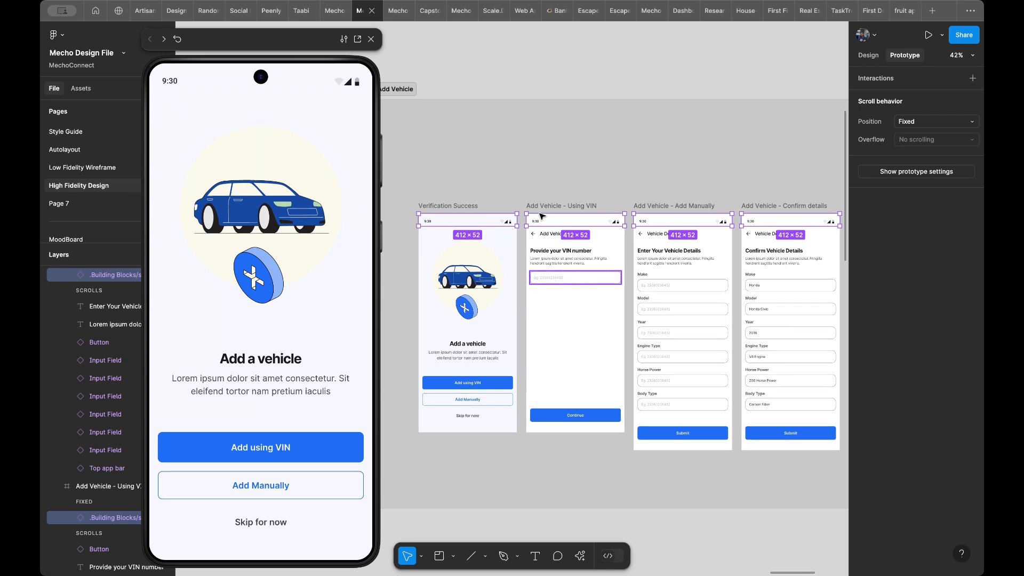
- Preview the Add Vehicle - Add Manually frame and check how the fixed status bar behaves while the content scrolls
click(656, 205)
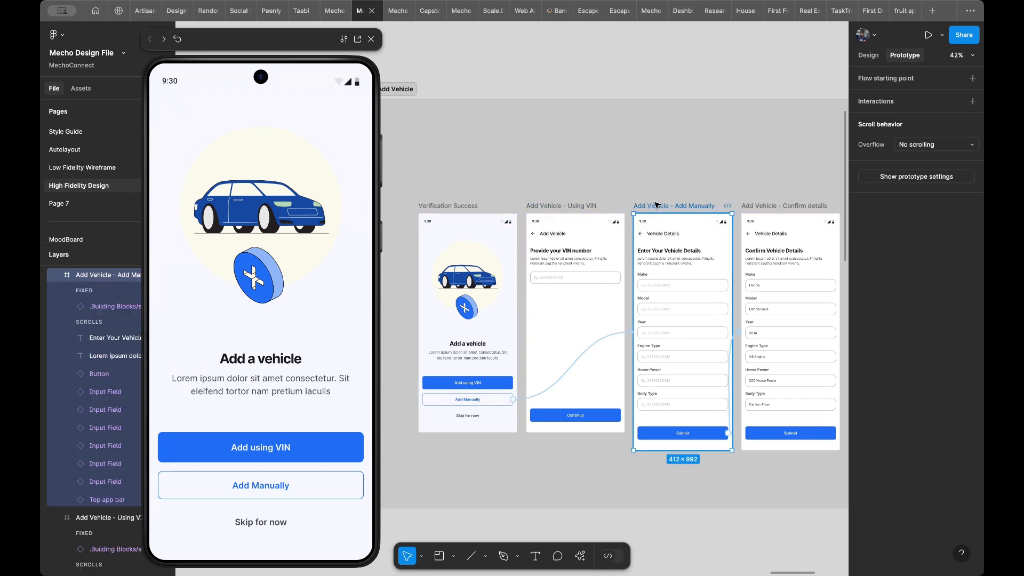
scroll(201, 329, down, 2)
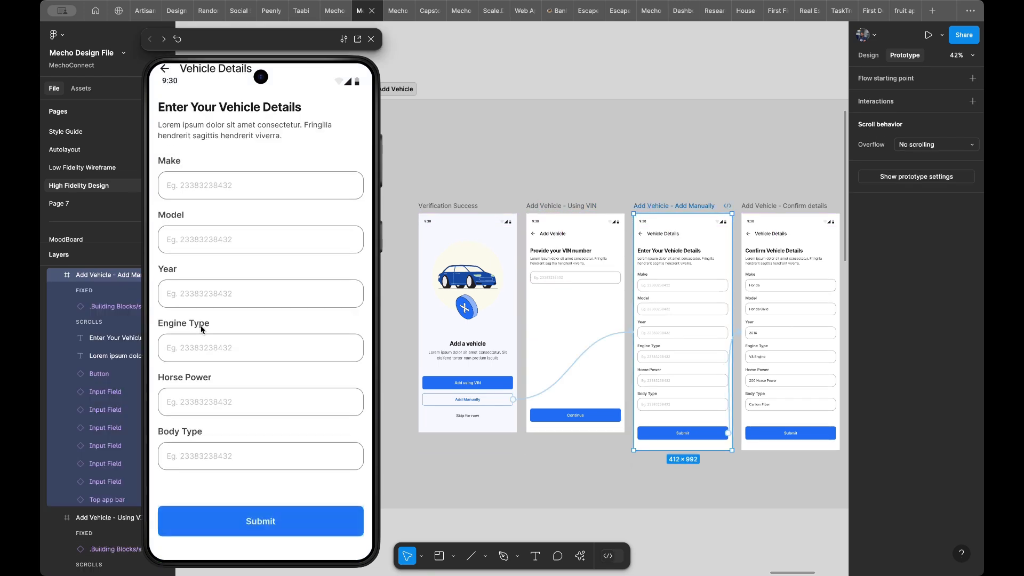
scroll(201, 329, up, 2)
scroll(201, 329, down, 2)
scroll(201, 329, up, 2)
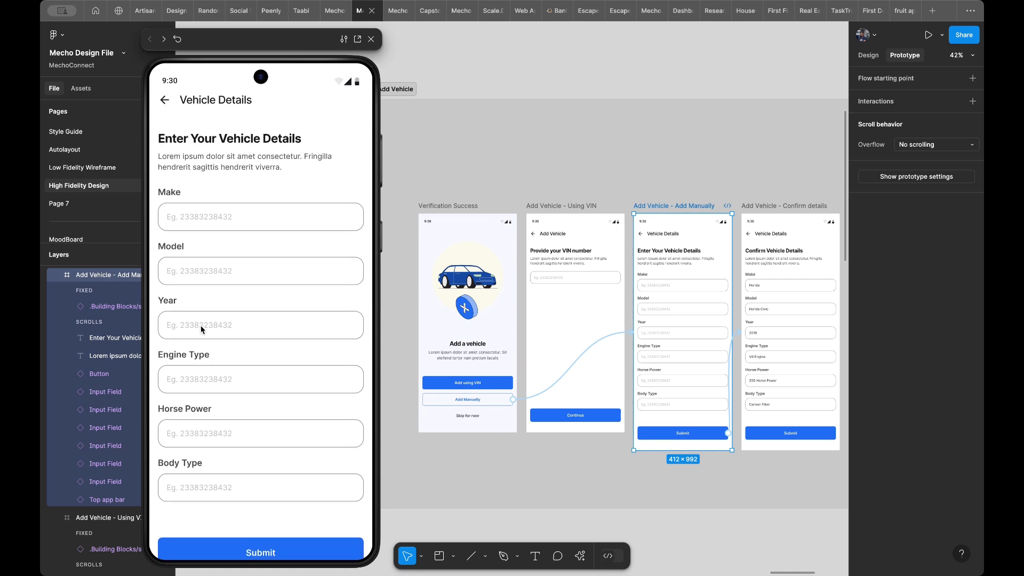
scroll(201, 329, down, 2)
scroll(201, 329, up, 2)
scroll(201, 329, down, 2)
scroll(201, 329, up, 2)
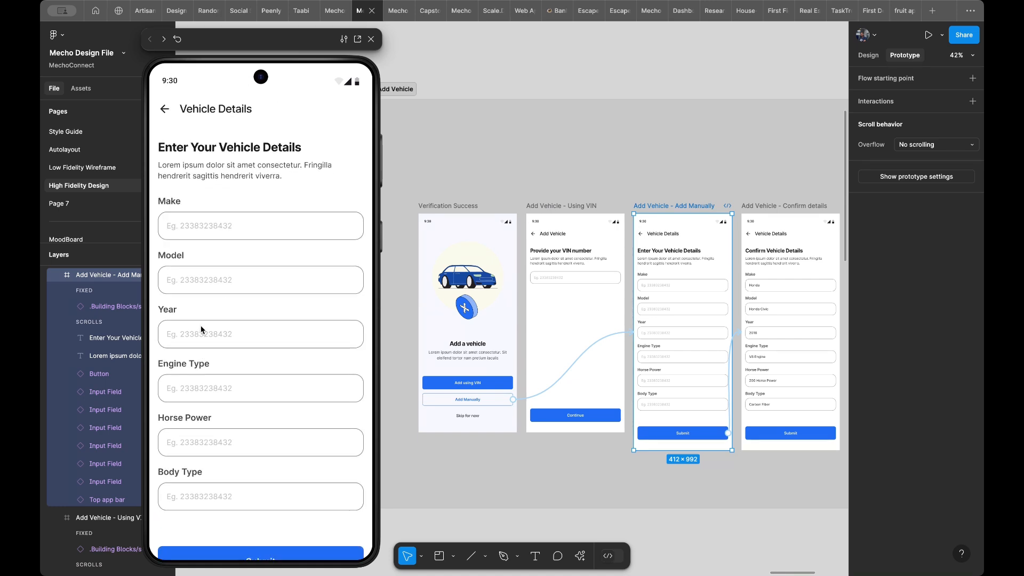
- Check the scroll position of the status bars on the Using VIN, Add Manually and Confirm details frames
click(615, 230)
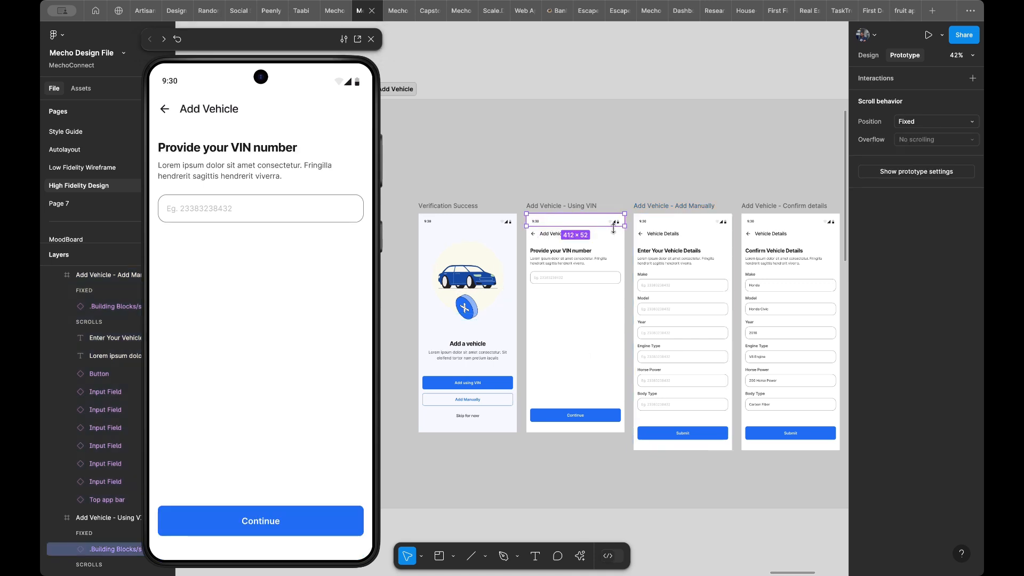
scroll(613, 228, right, 3)
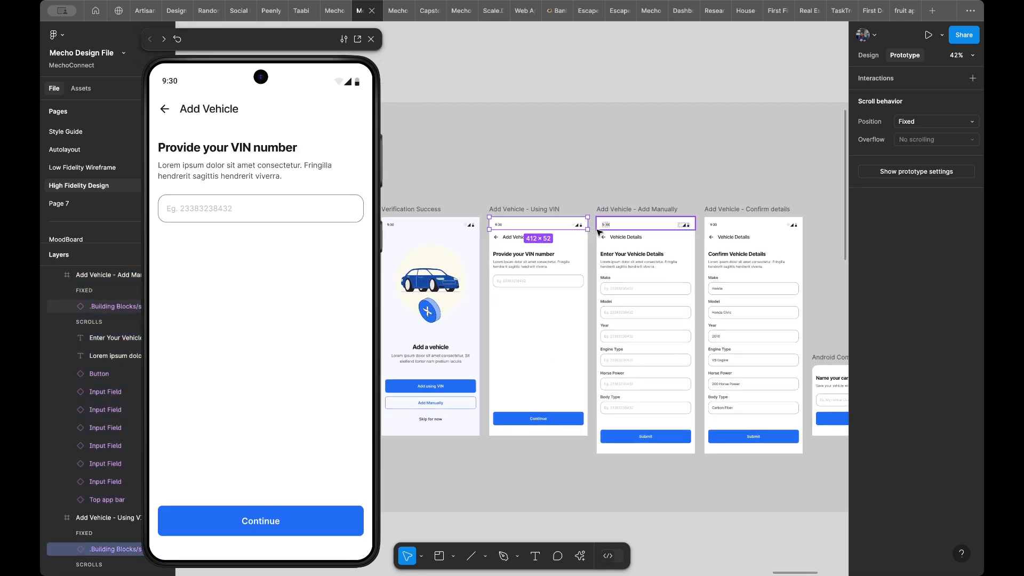
scroll(599, 230, up, 2)
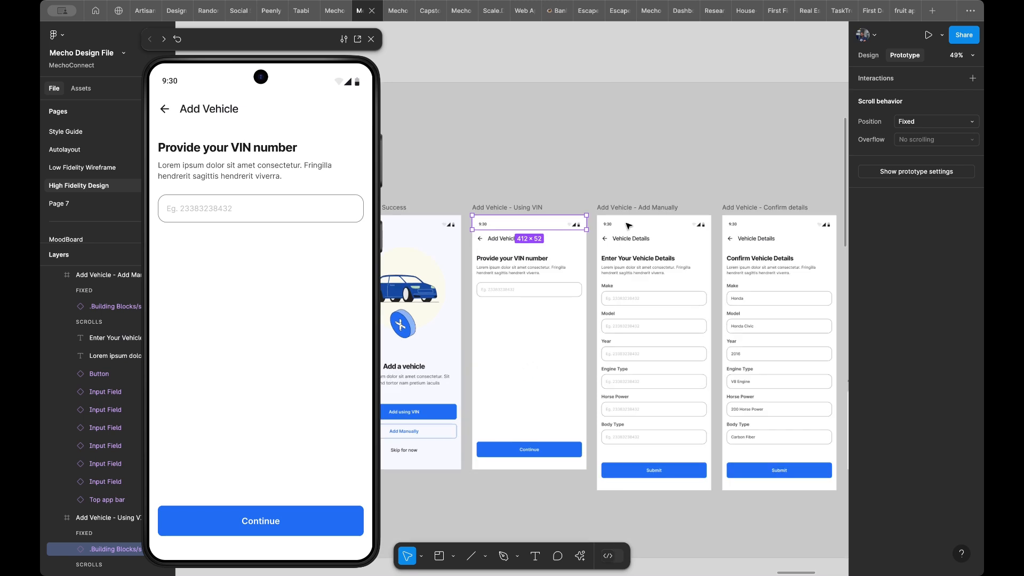
shift+click(748, 235)
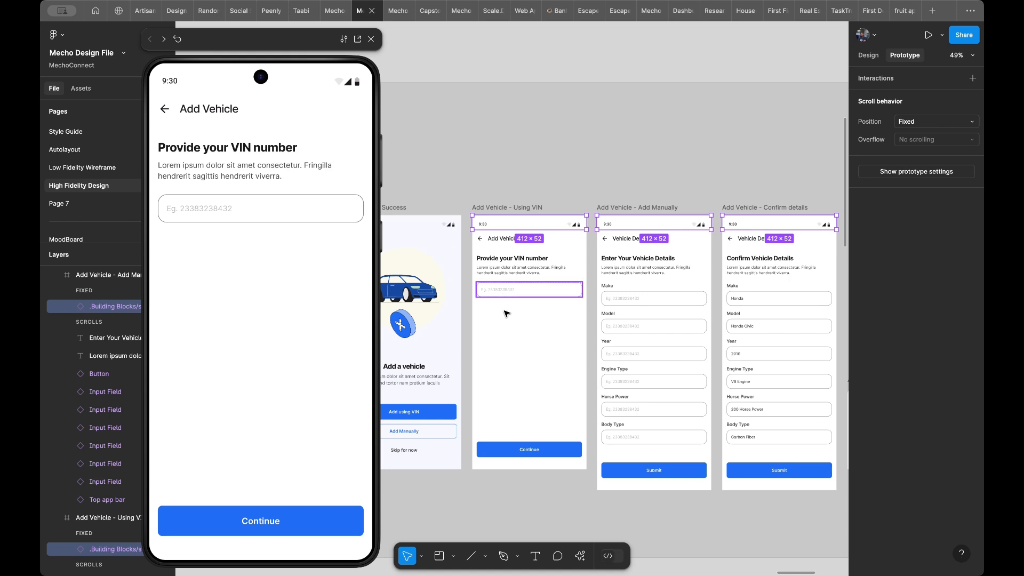
click(507, 331)
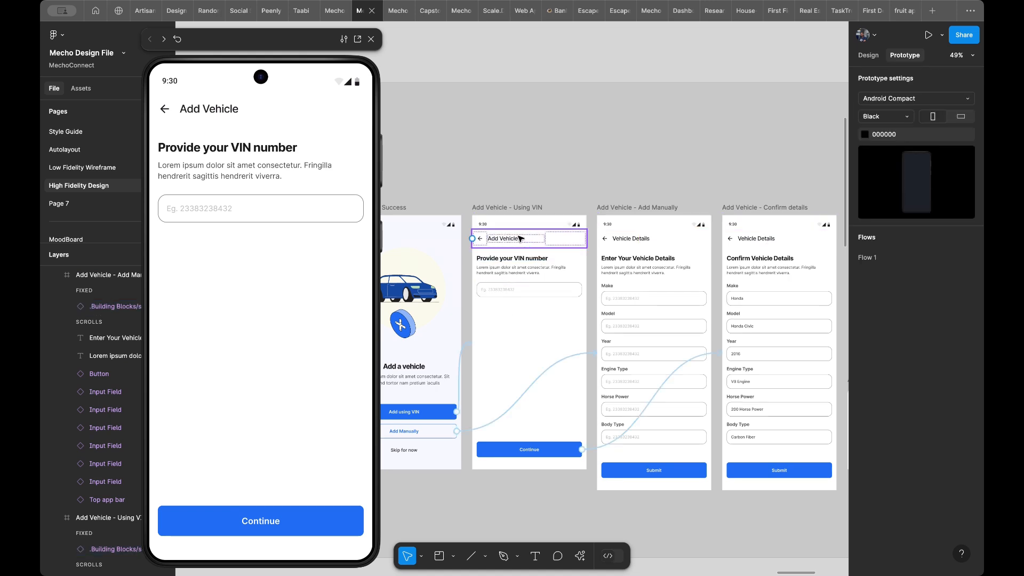
- Set the scroll position of the Using VIN frame's top app bar and all its matching layers to Fixed
click(529, 239)
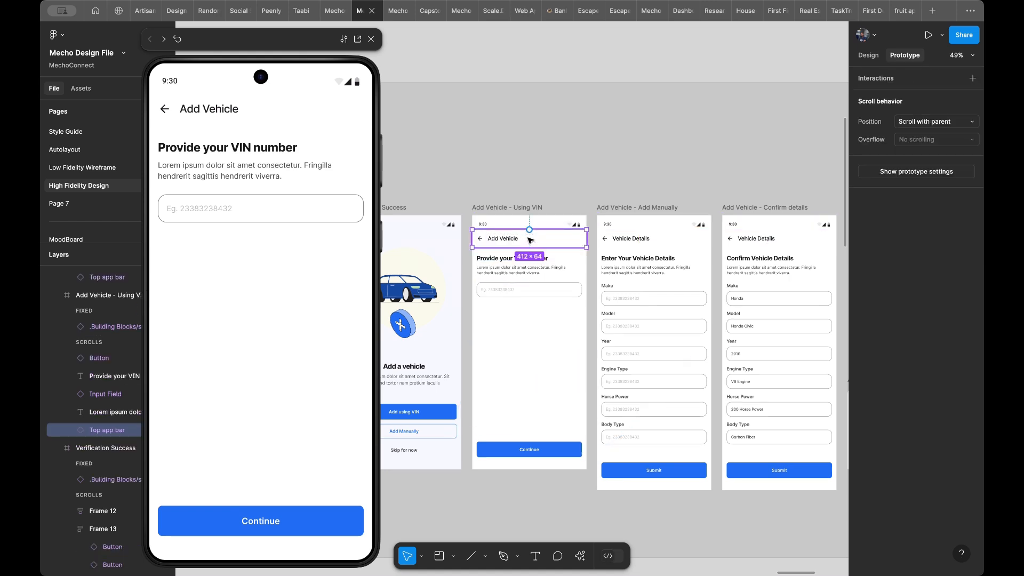
click(869, 55)
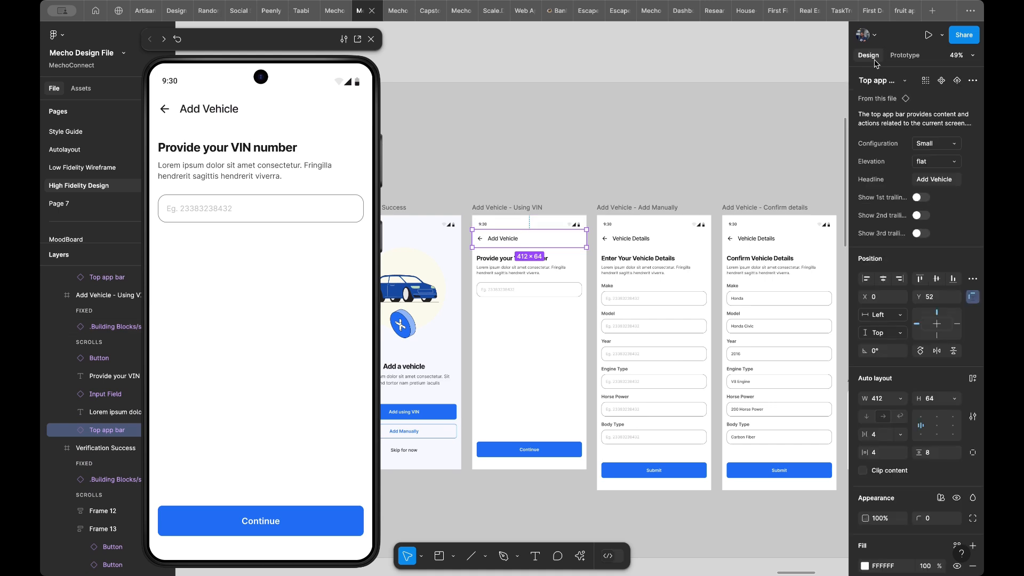
click(932, 81)
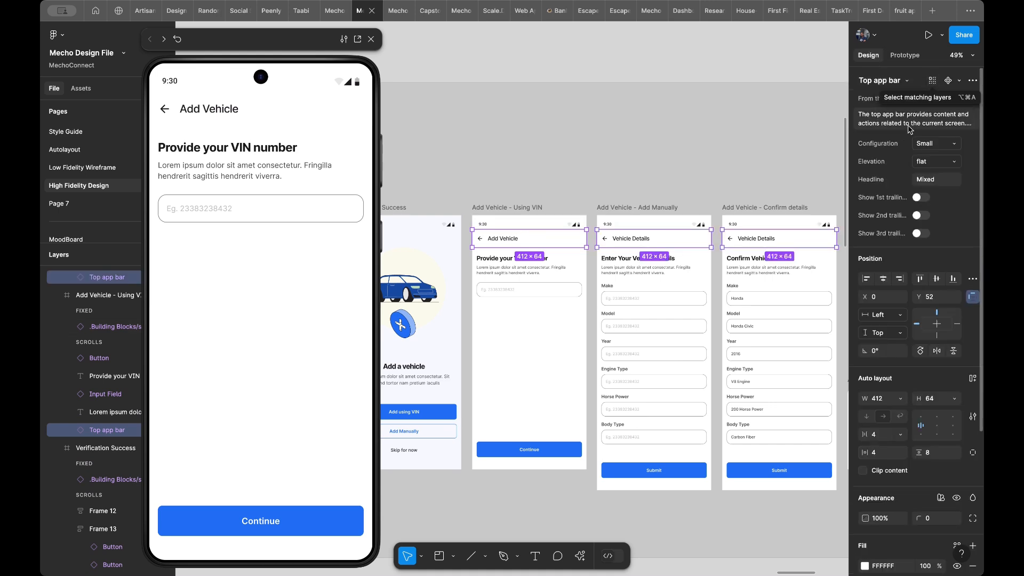
click(905, 56)
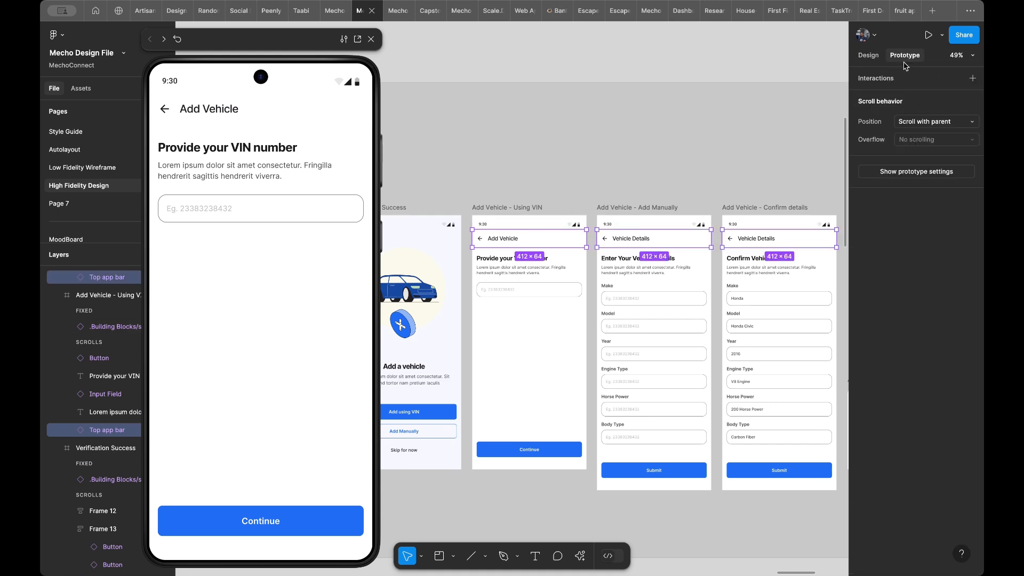
click(917, 122)
click(916, 135)
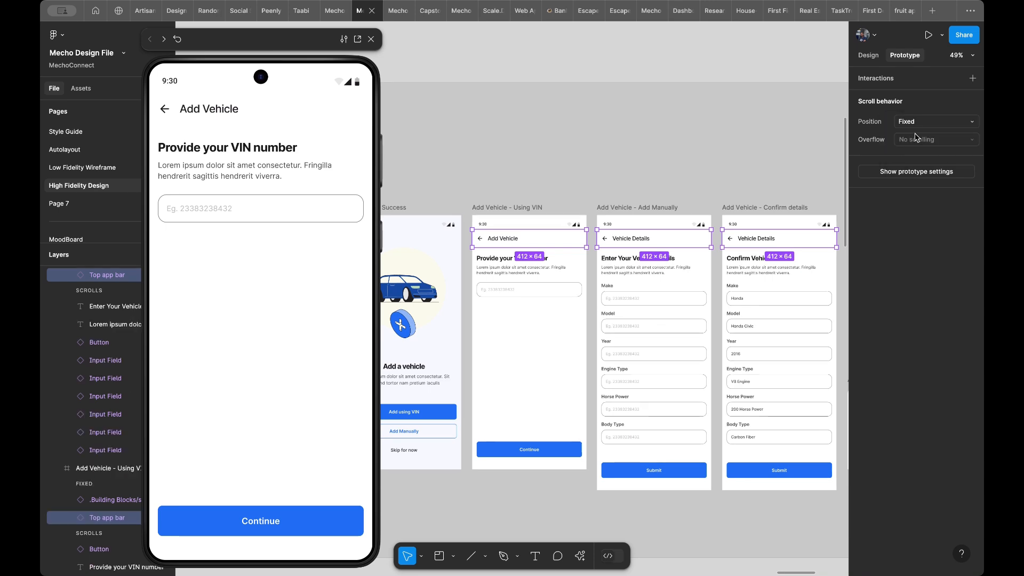
- Preview the Add Vehicle - Add Manually frame and check how the fixed top app bar behaves while the form scrolls
click(634, 210)
scroll(238, 312, down, 3)
scroll(238, 312, up, 3)
scroll(238, 318, down, 3)
scroll(238, 318, up, 3)
scroll(238, 318, down, 3)
scroll(238, 317, up, 3)
scroll(238, 318, down, 3)
scroll(238, 318, up, 3)
scroll(238, 318, down, 3)
scroll(238, 317, up, 3)
scroll(238, 318, down, 3)
scroll(238, 318, up, 3)
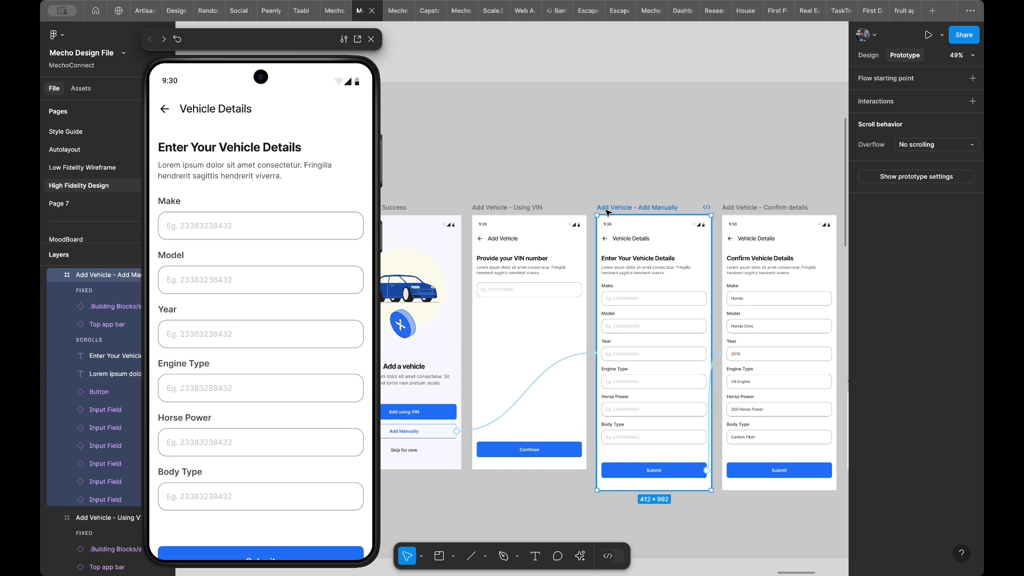
scroll(538, 257, up, 5)
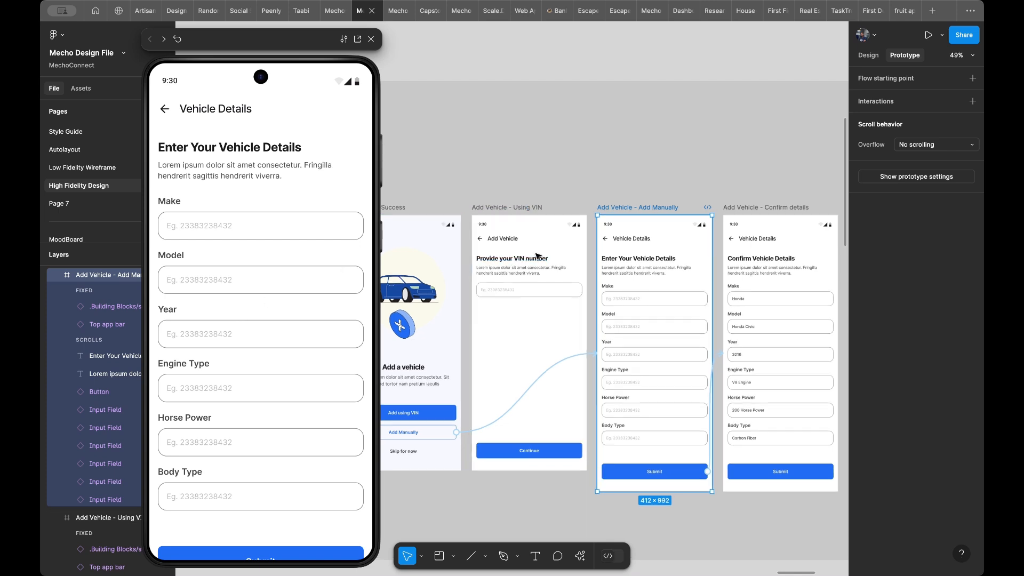
scroll(538, 256, down, 3)
scroll(538, 256, left, 2)
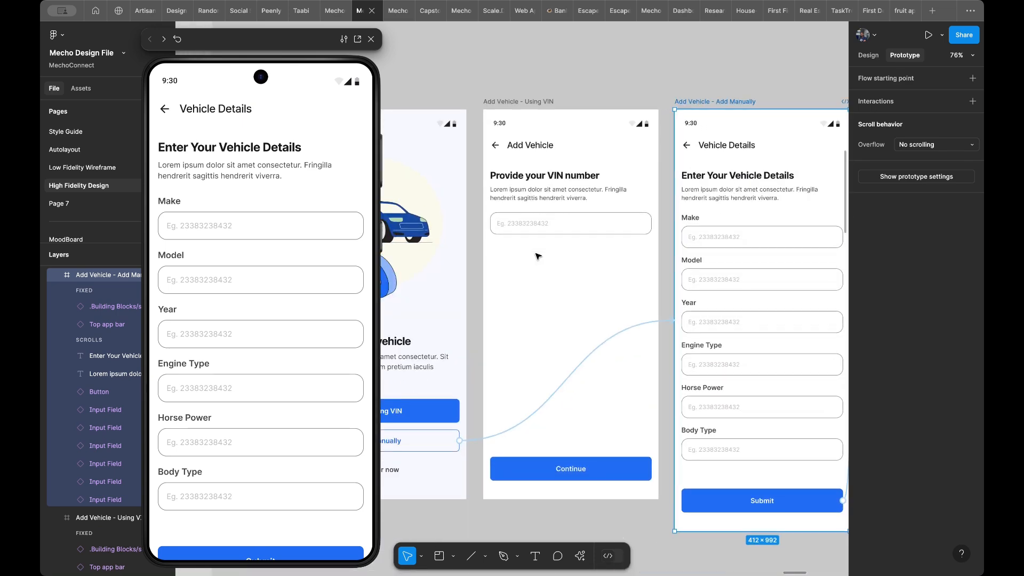
scroll(538, 257, down, 3)
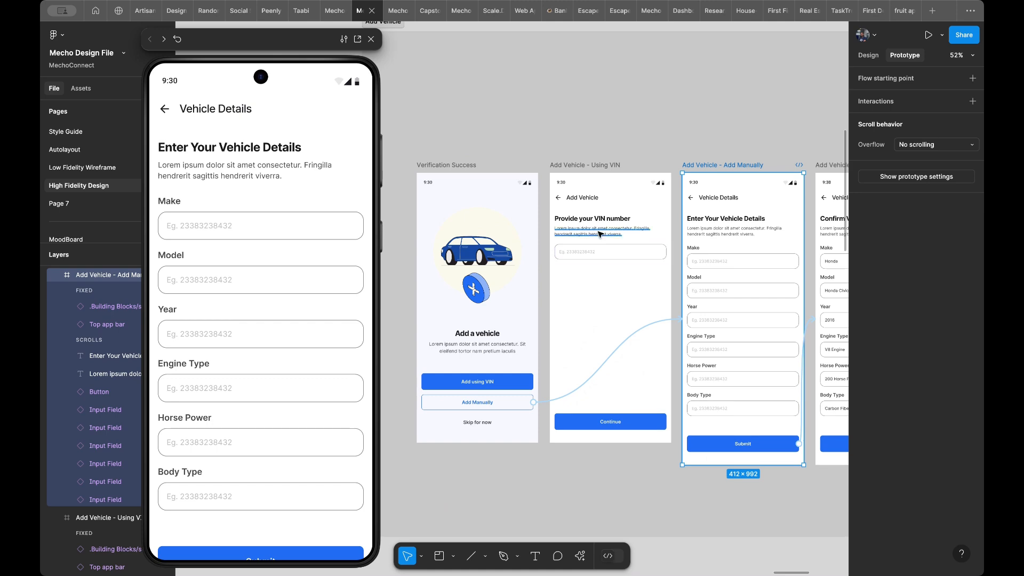
scroll(600, 235, up, 4)
scroll(600, 234, down, 3)
scroll(600, 234, right, 2)
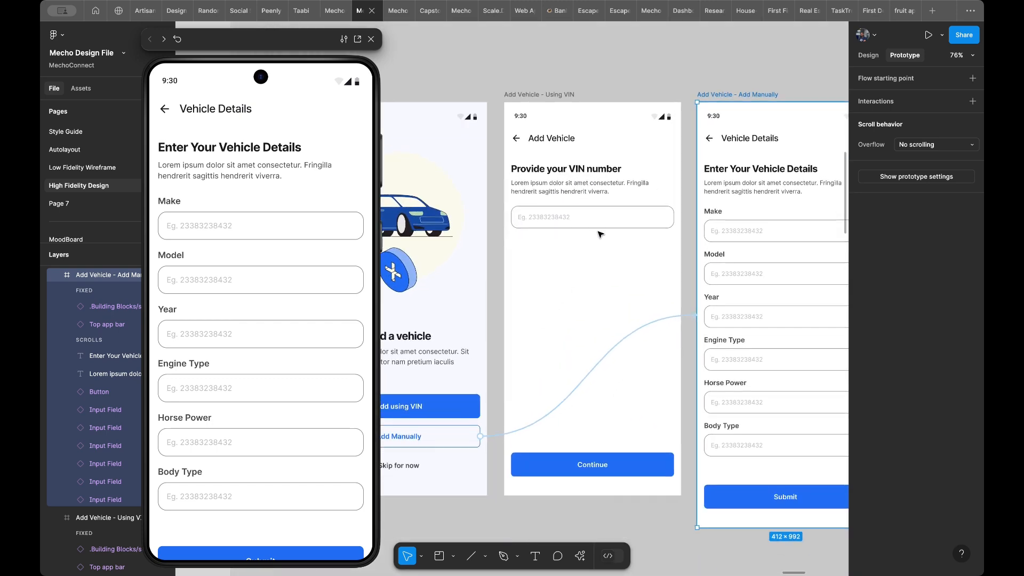
scroll(600, 235, right, 2)
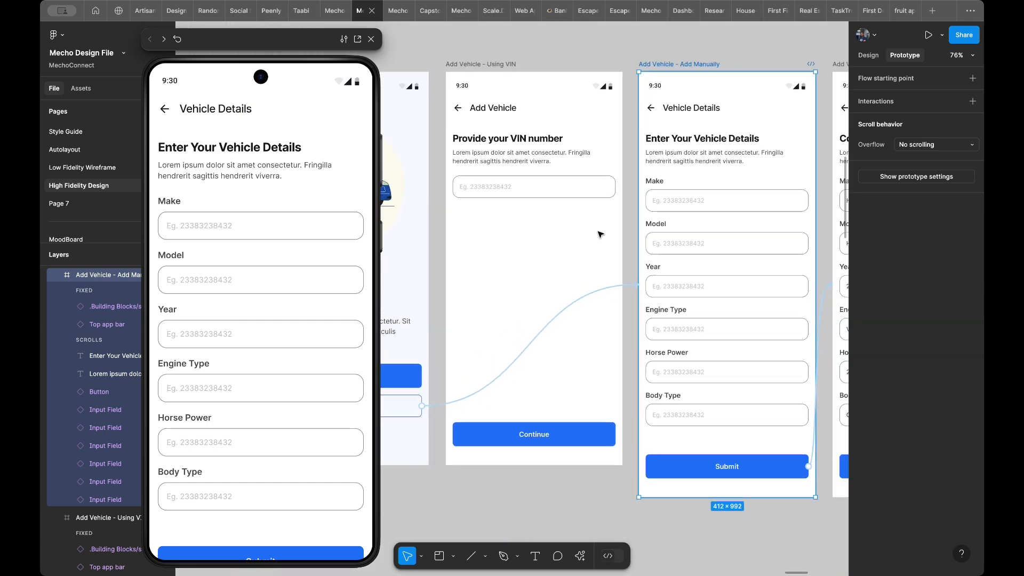
scroll(600, 234, up, 1)
scroll(601, 235, right, 3)
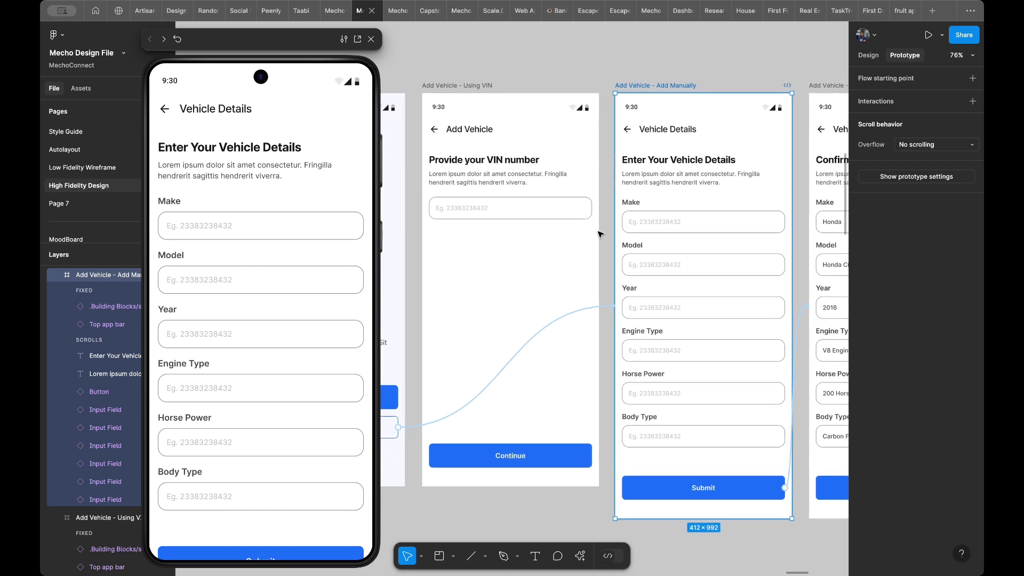
- Preview the Add Vehicle - Confirm details frame and check how its fixed header behaves while the content scrolls
scroll(600, 235, down, 1)
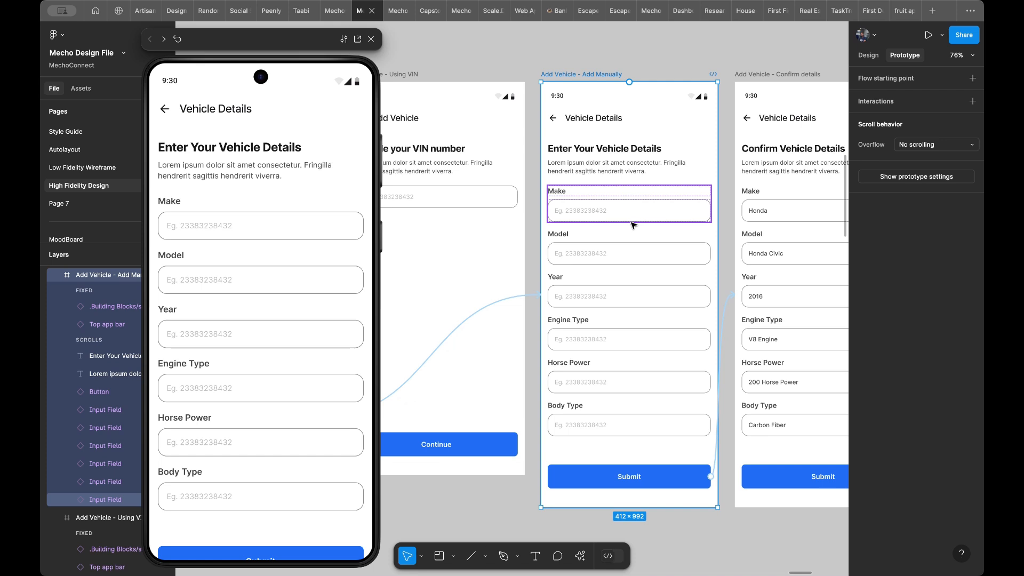
scroll(613, 229, right, 3)
scroll(614, 229, up, 1)
scroll(633, 225, right, 2)
scroll(633, 225, up, 1)
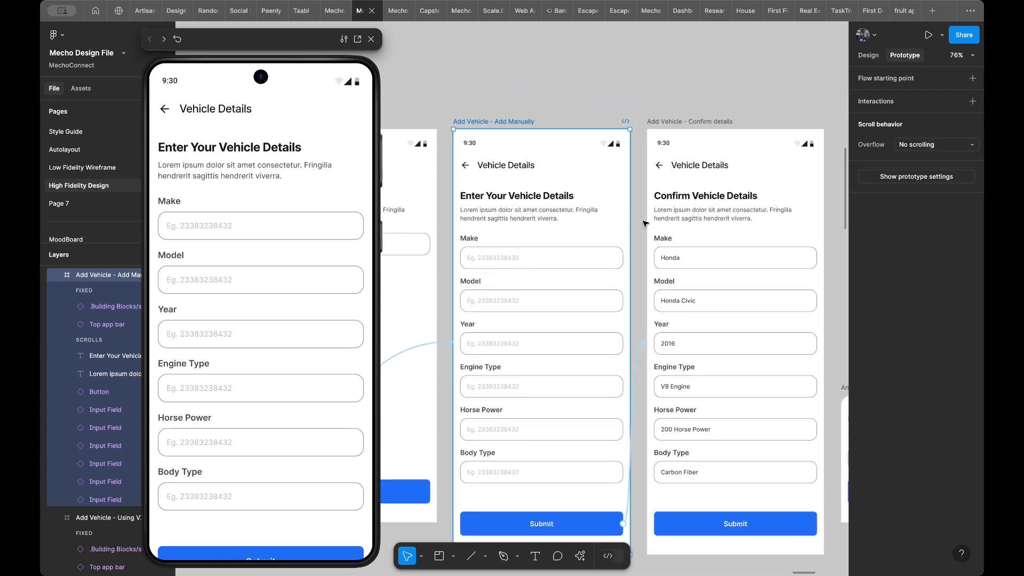
click(703, 176)
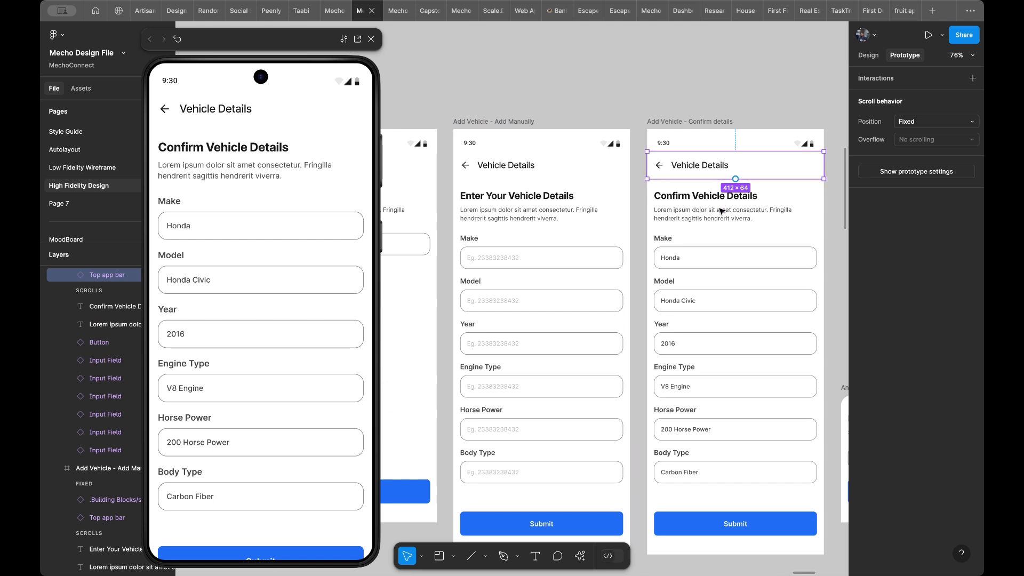
scroll(721, 211, down, 3)
scroll(721, 210, down, 3)
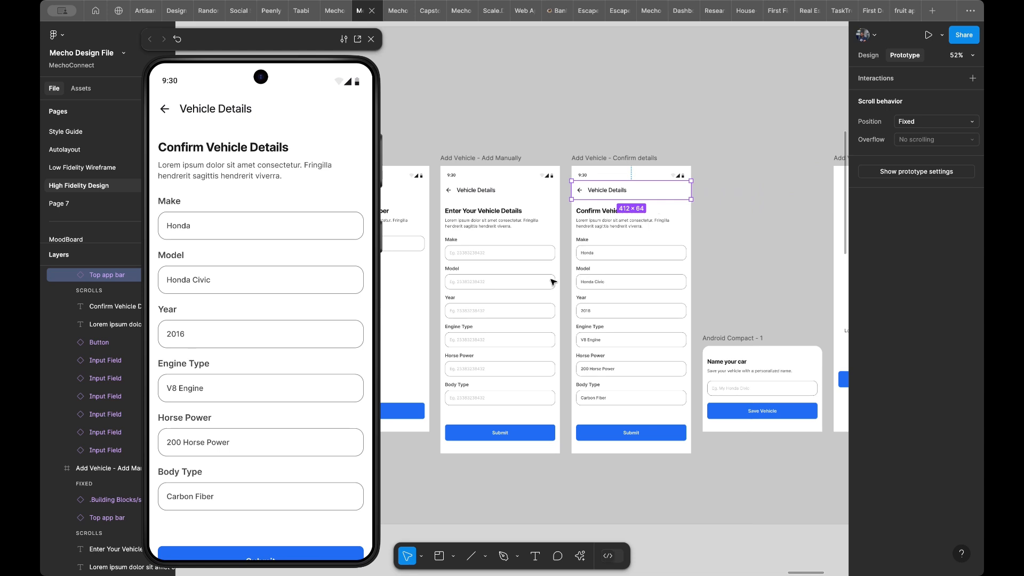
scroll(265, 307, down, 2)
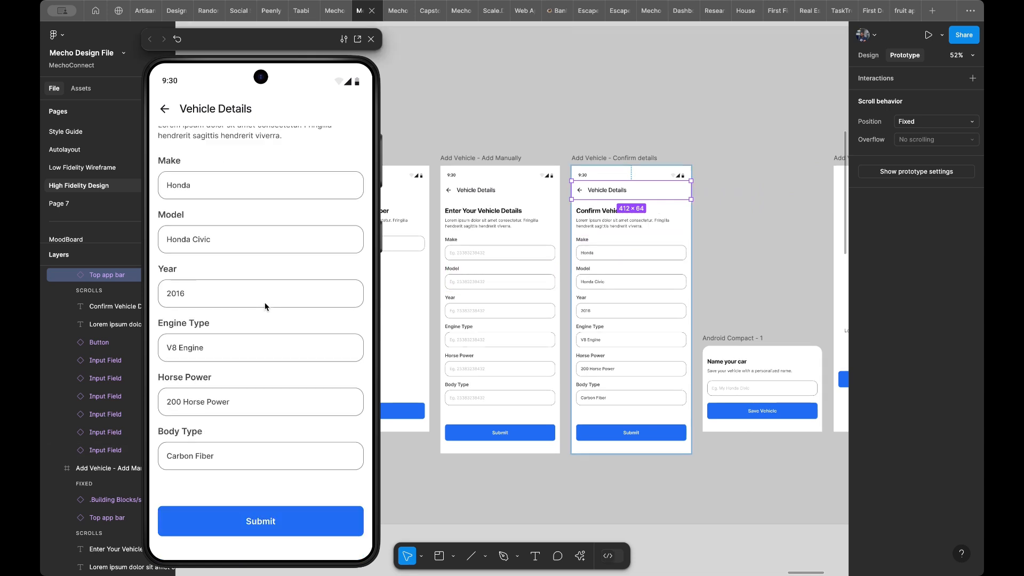
scroll(265, 306, up, 2)
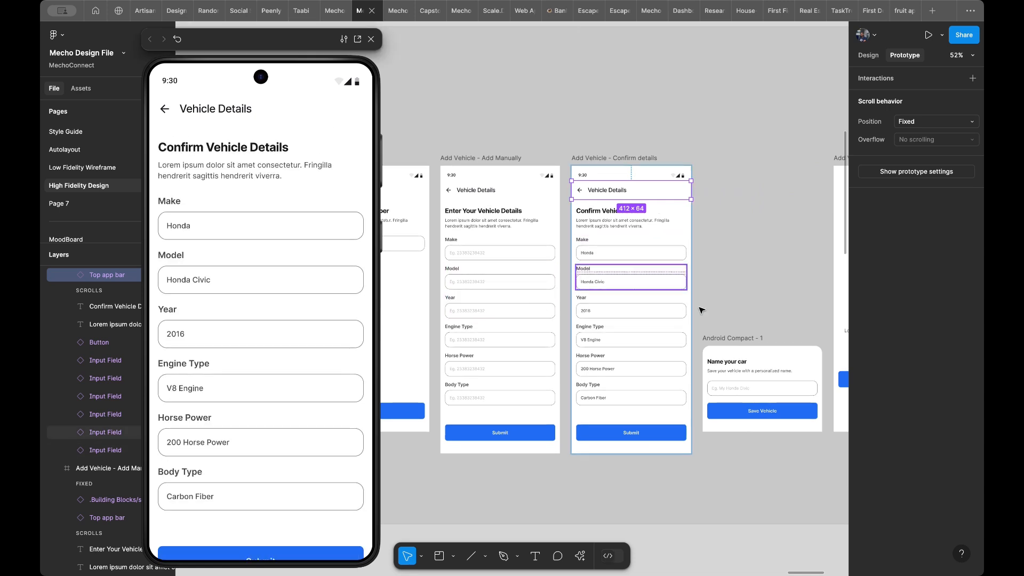
- Connect the Confirm details frame's Submit button to the Name your car frame and set the interaction's action to Open overlay
scroll(713, 323, up, 5)
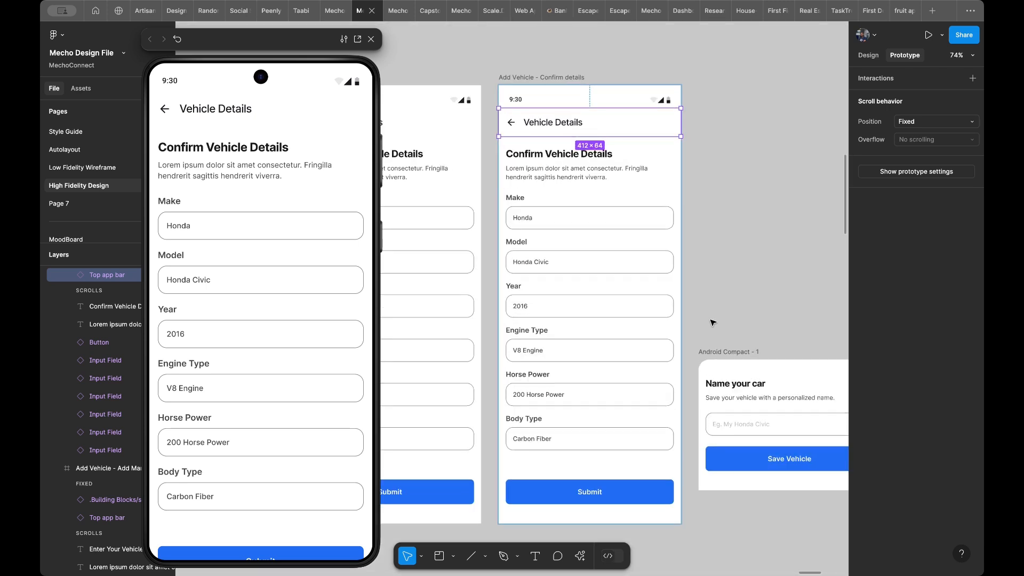
scroll(713, 322, down, 3)
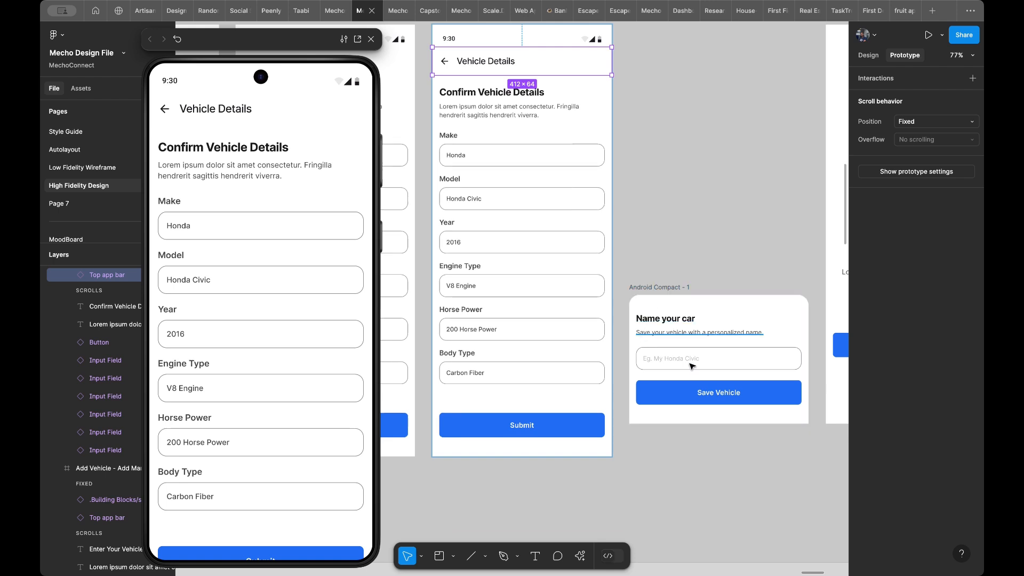
click(568, 428)
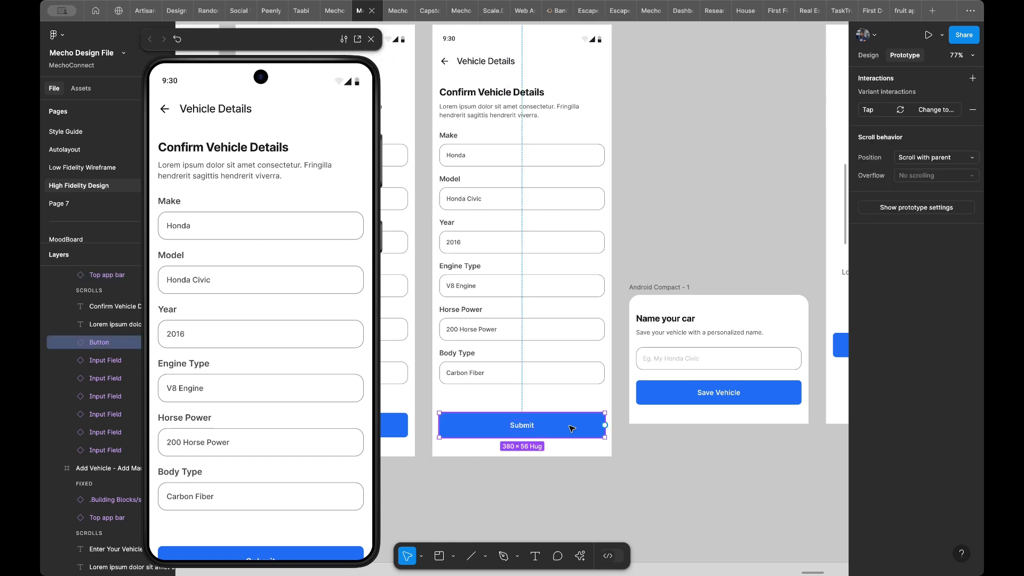
drag(604, 426, 634, 379)
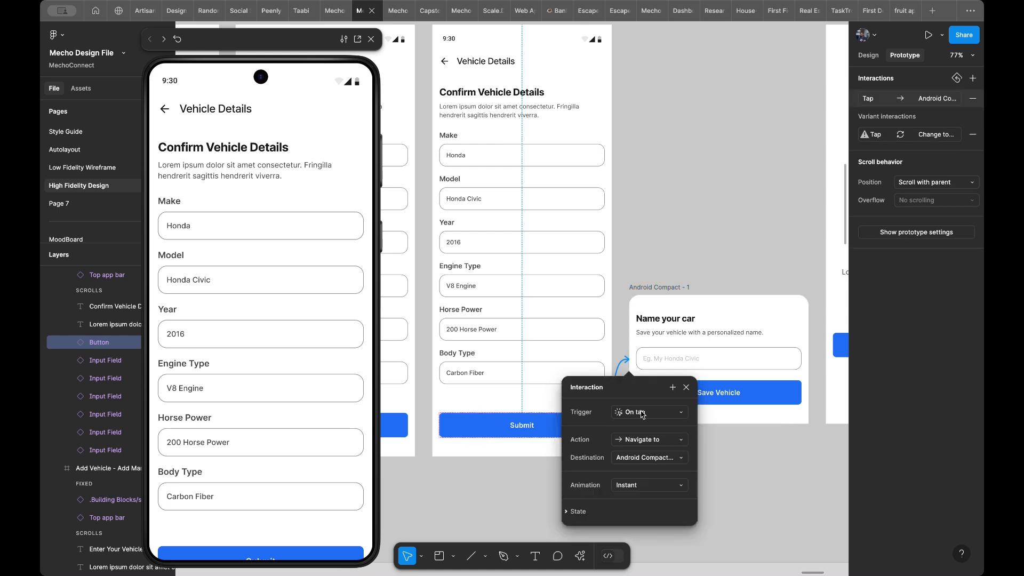
click(643, 442)
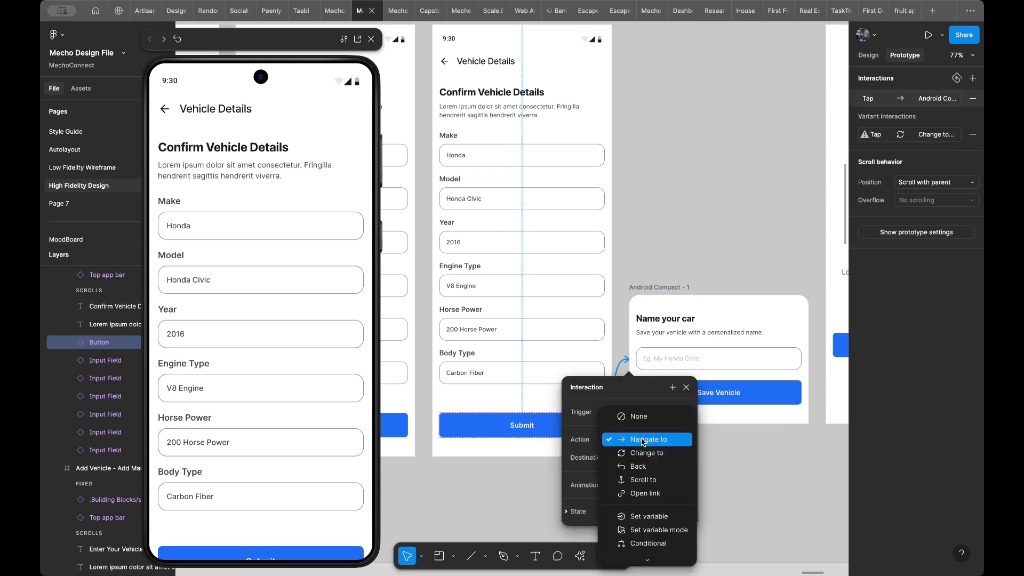
scroll(654, 528, down, 2)
click(661, 530)
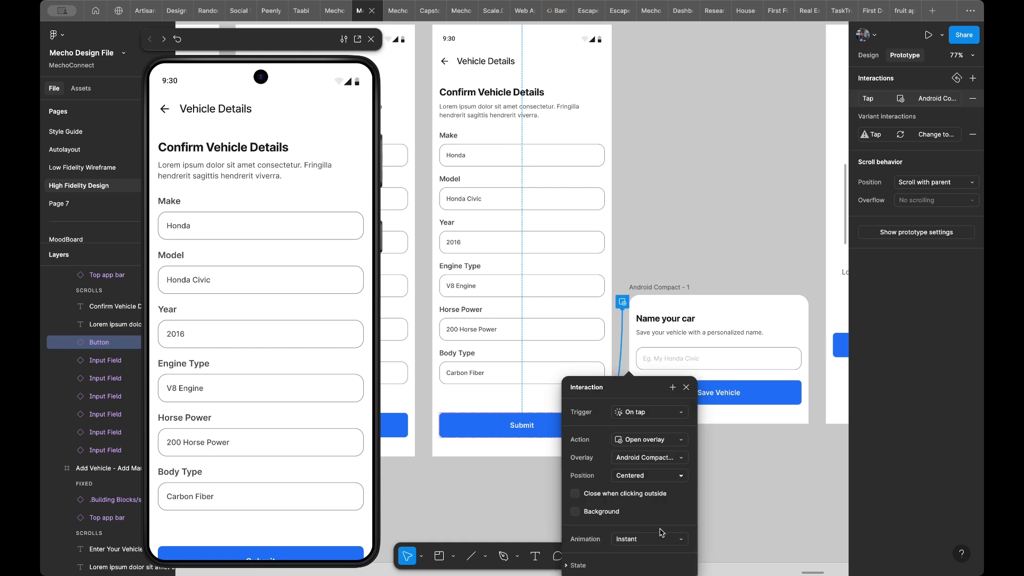
- Set the position of the Name your car overlay to Bottom center
scroll(738, 422, down, 1)
scroll(739, 422, down, 3)
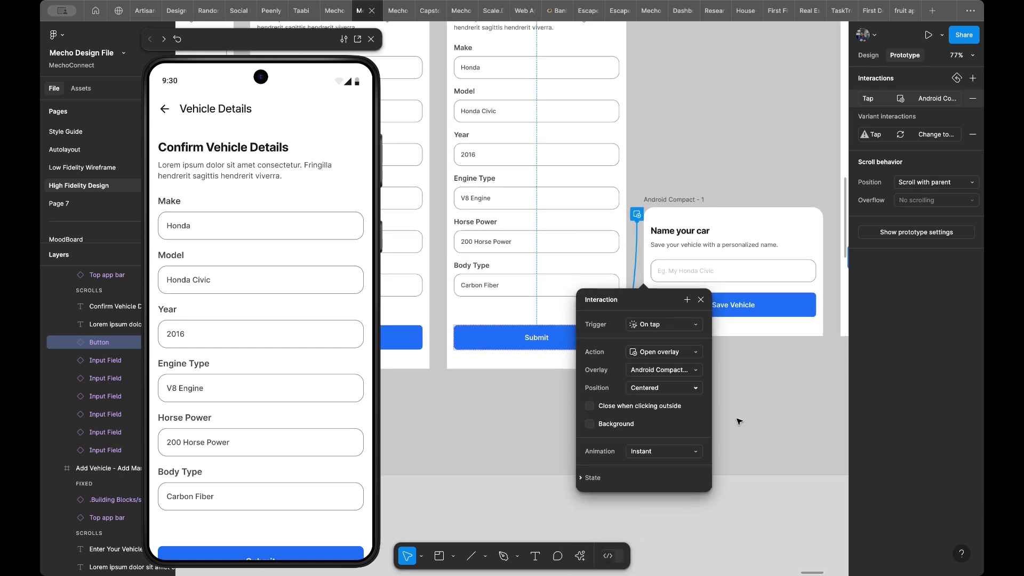
click(649, 376)
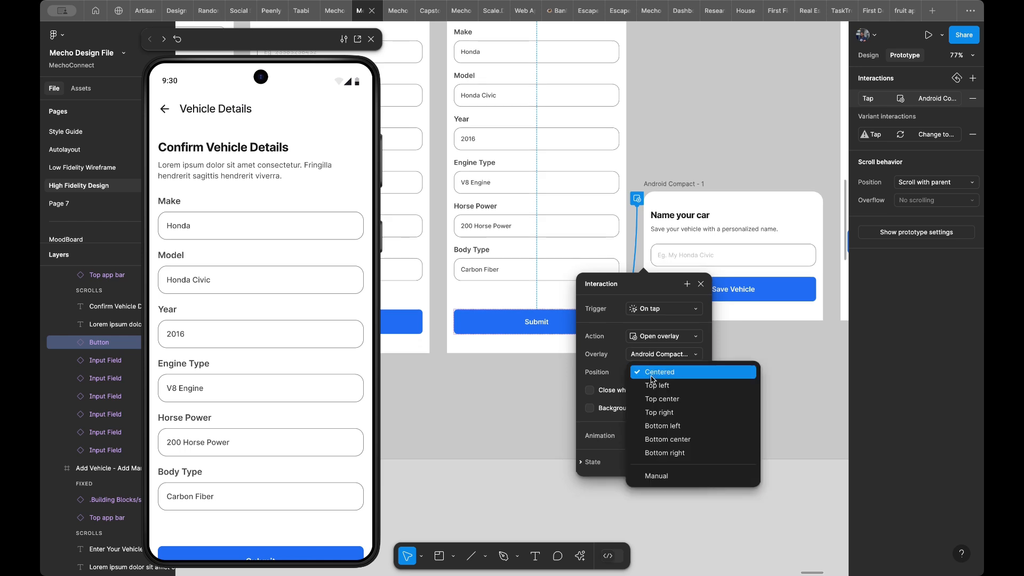
click(661, 438)
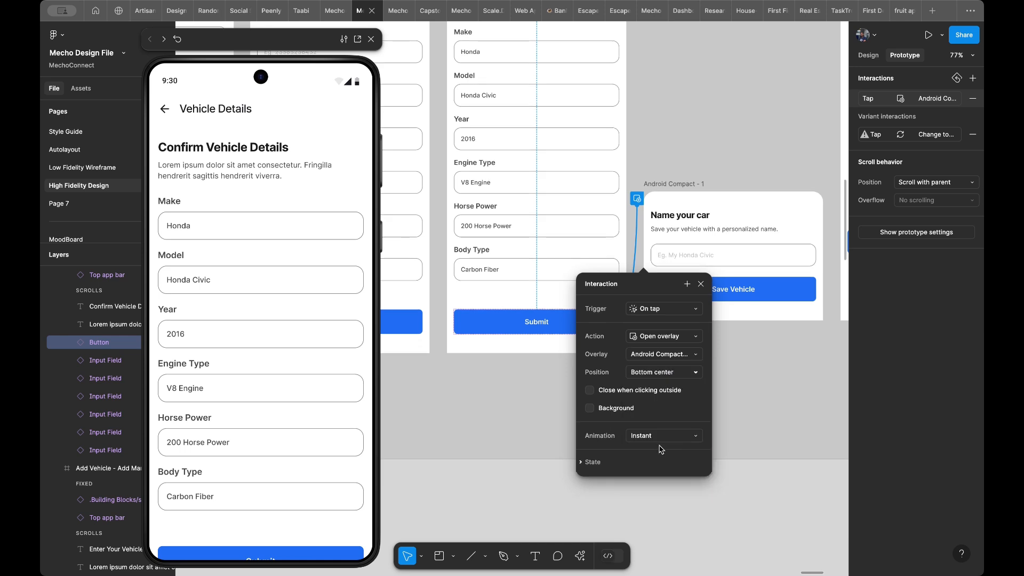
- Enable a background behind the Name your car overlay and set its opacity to 80%
click(611, 412)
click(685, 427)
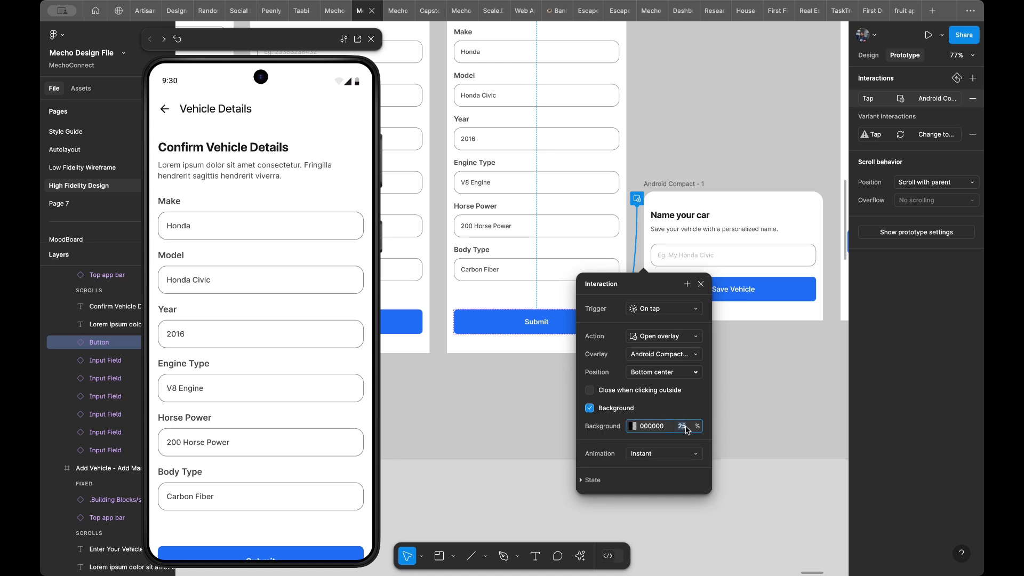
text(80)
key(Return)
click(675, 454)
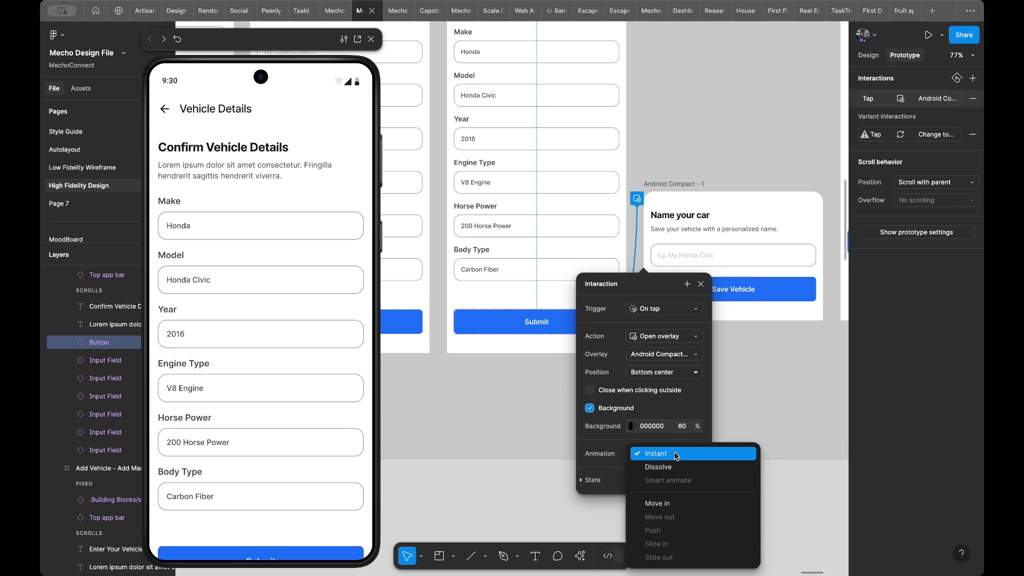
click(675, 455)
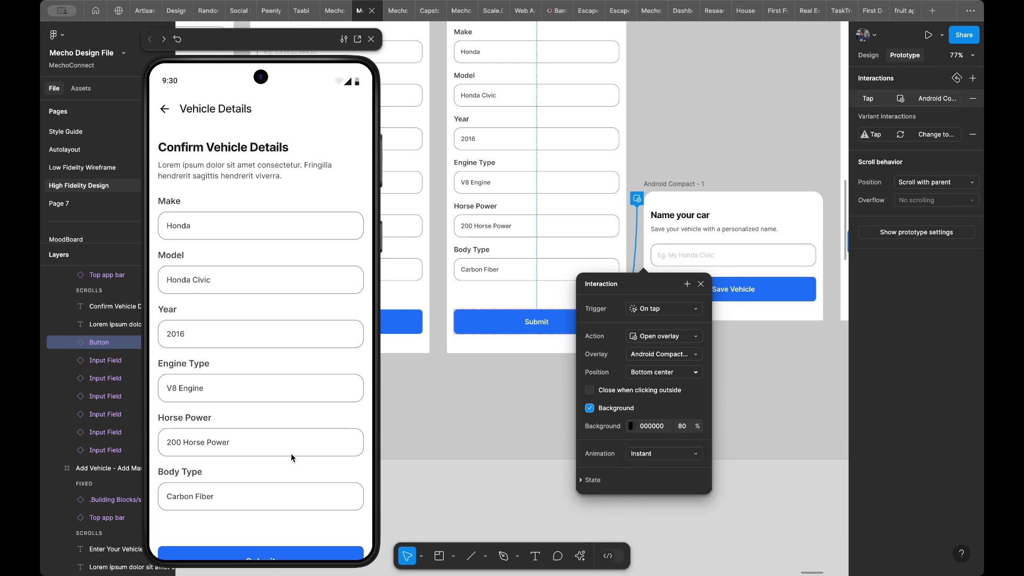
- Test in the preview how the Submit button opens the Name your car overlay over the dimmed background
scroll(280, 453, down, 2)
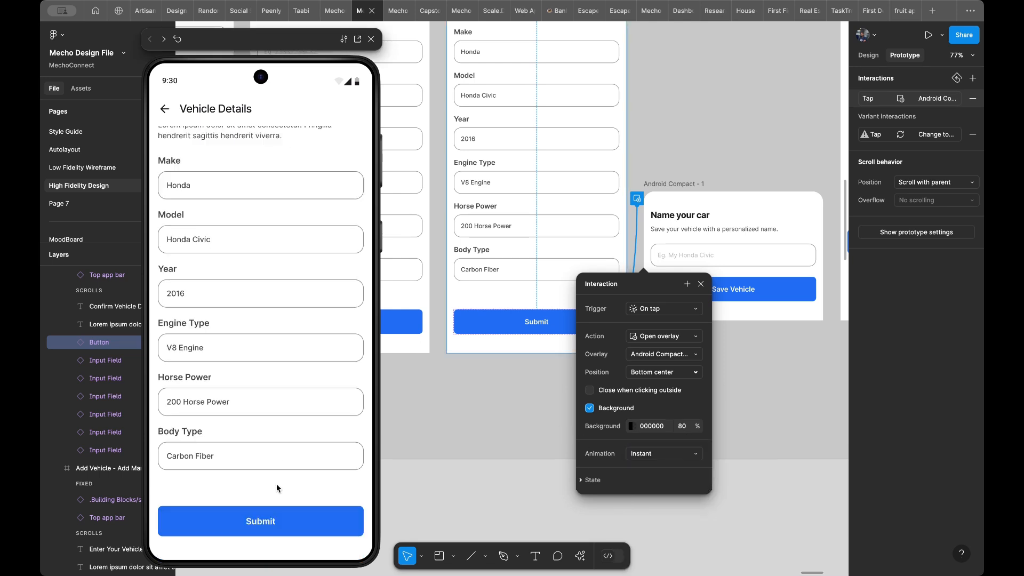
click(271, 532)
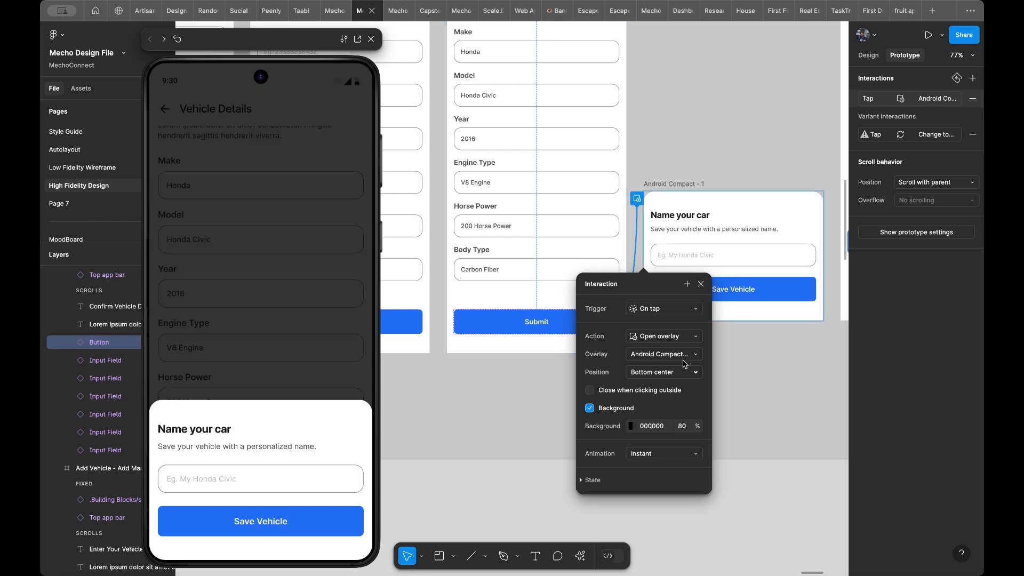
- Set the Name your car overlay's animation to Dissolve and test it from the Confirm details preview
click(655, 454)
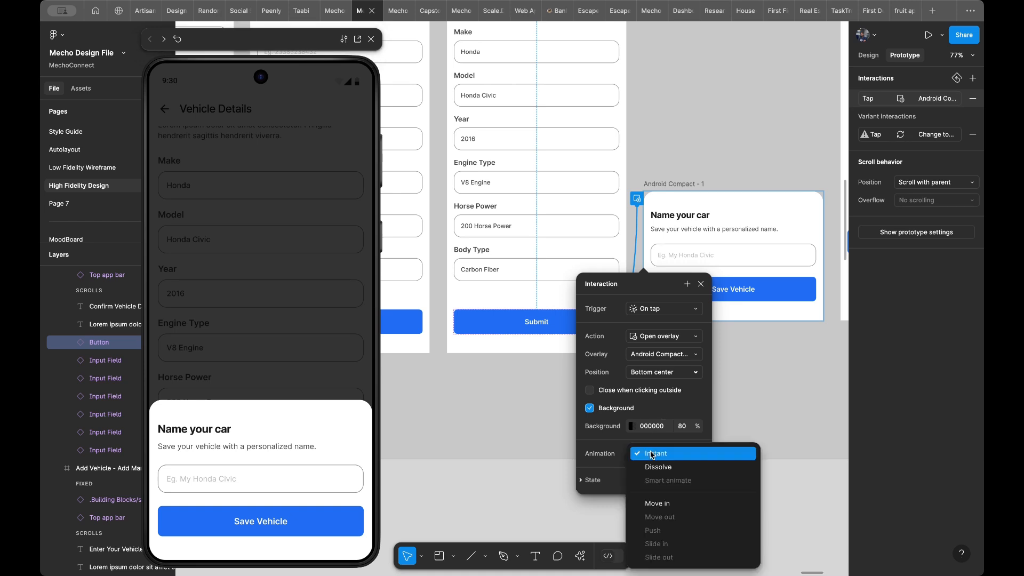
click(655, 476)
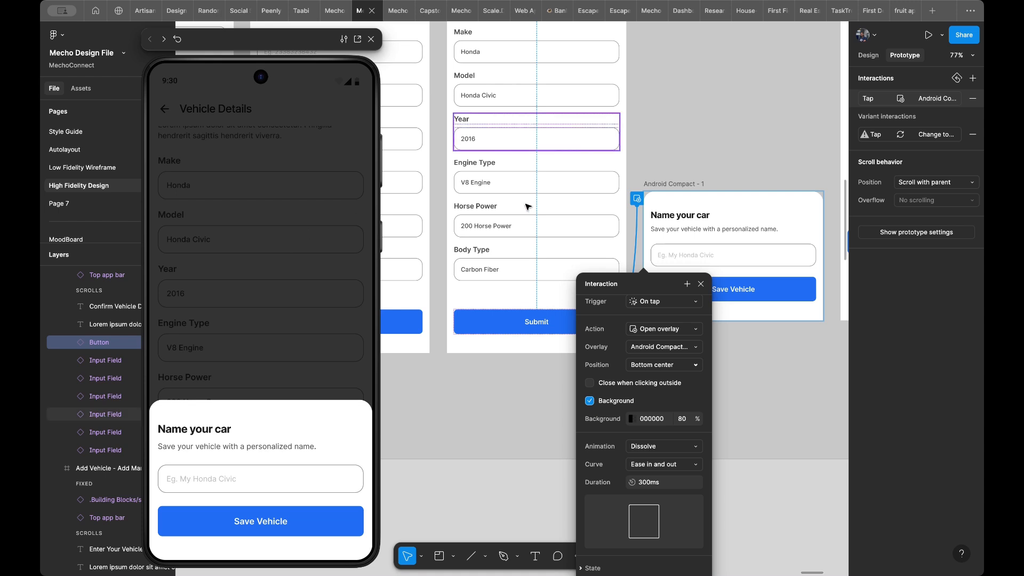
click(485, 294)
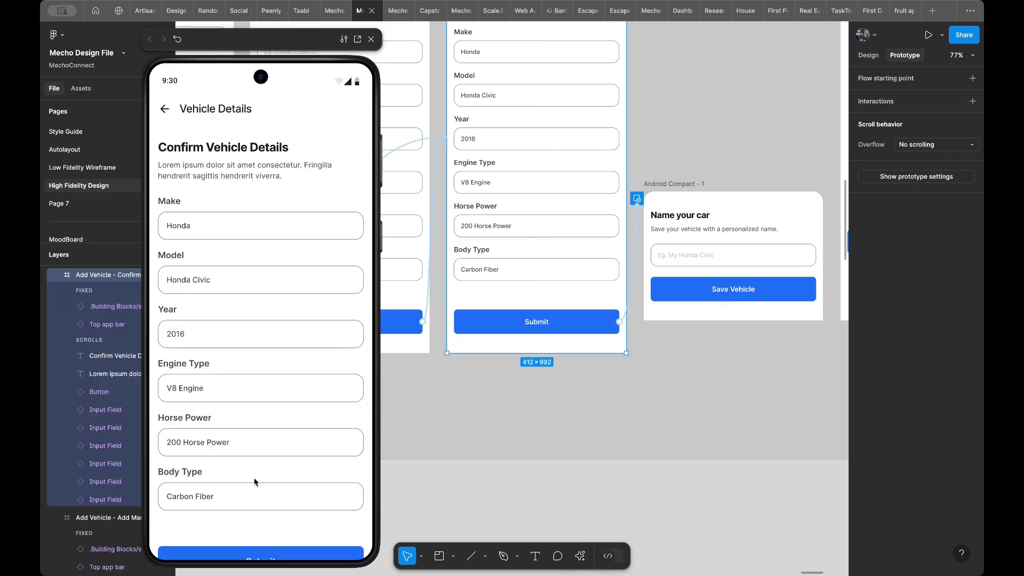
scroll(265, 504, down, 2)
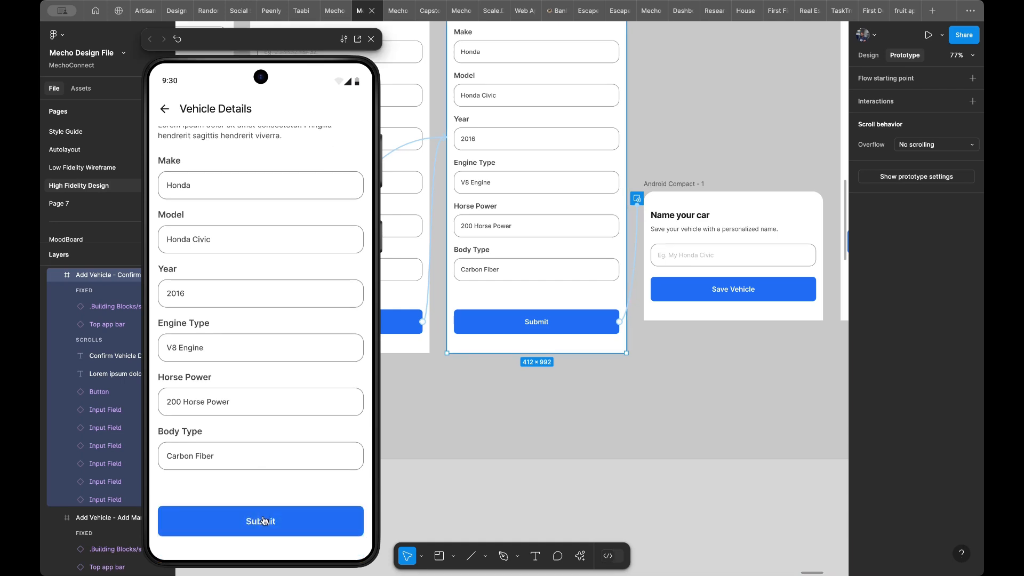
click(264, 520)
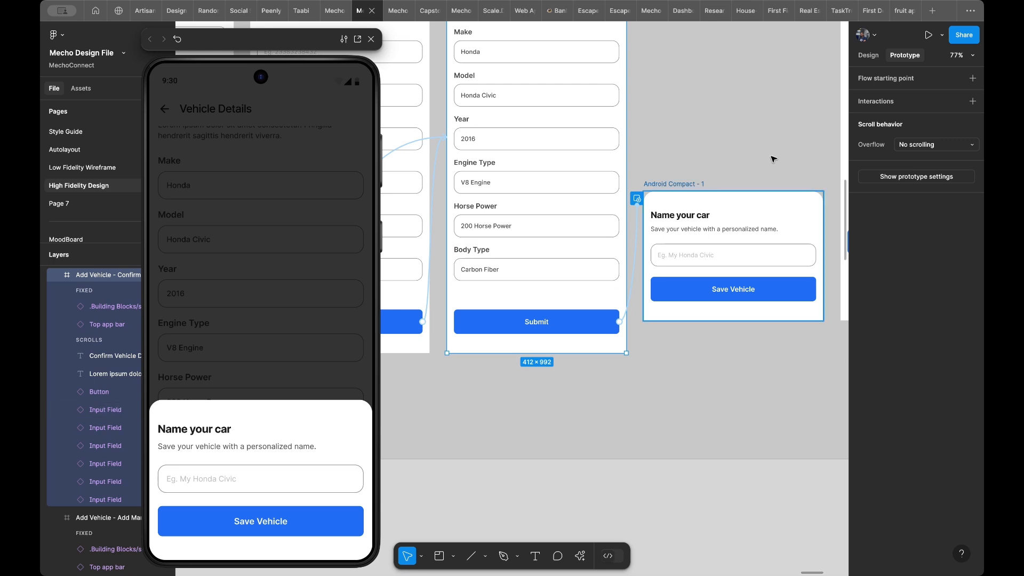
scroll(774, 158, right, 4)
ctrl+scroll(774, 158, down, 3)
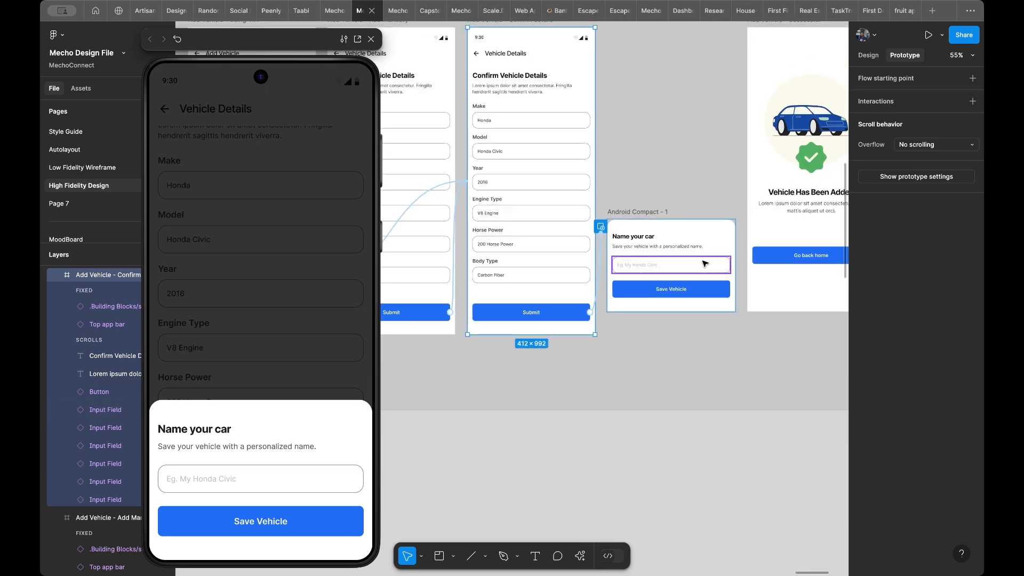
scroll(702, 263, right, 3)
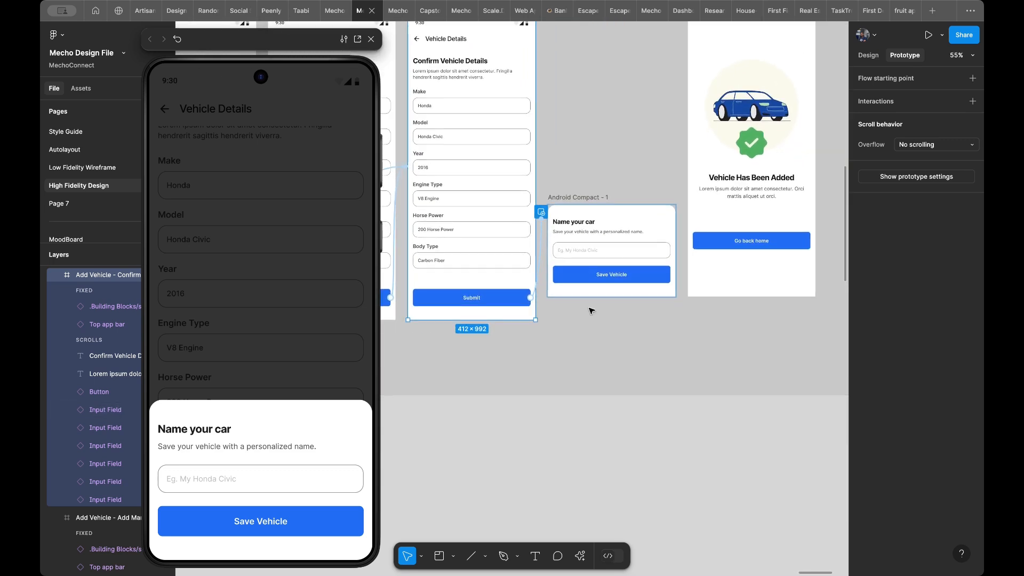
click(612, 278)
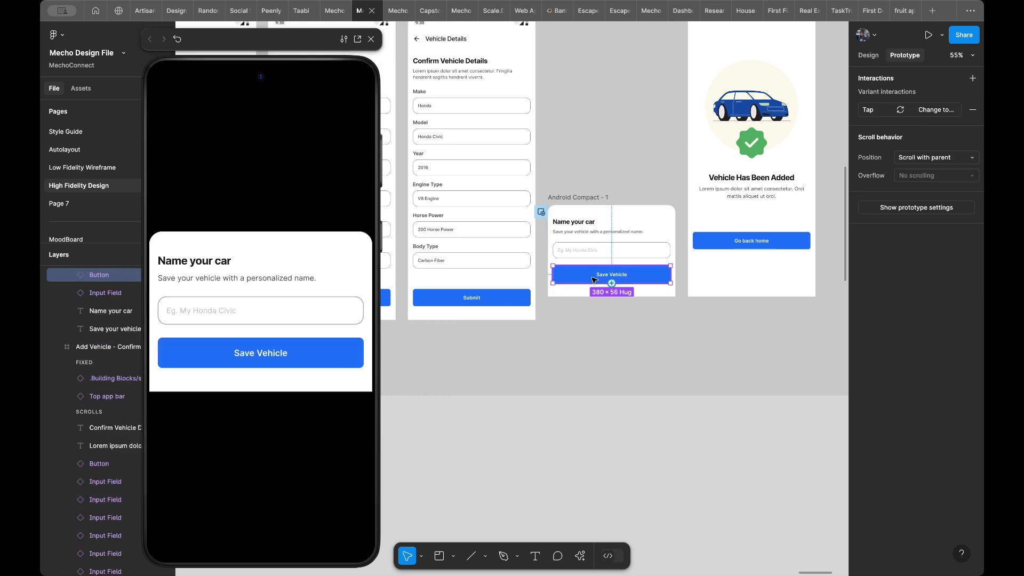
- Change the Name your car overlay's animation to Move in with an upward direction and test it in the preview
click(499, 278)
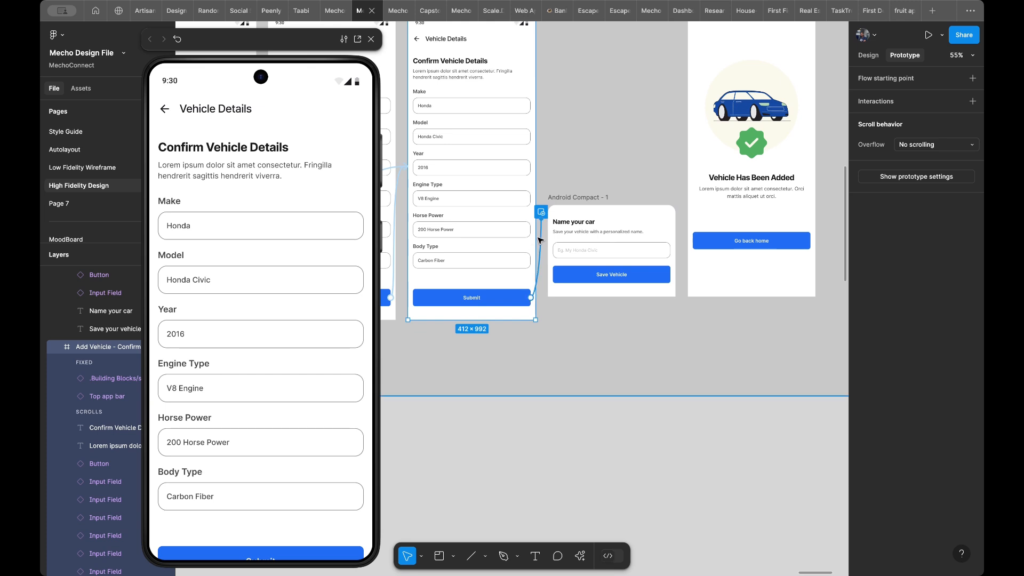
click(540, 243)
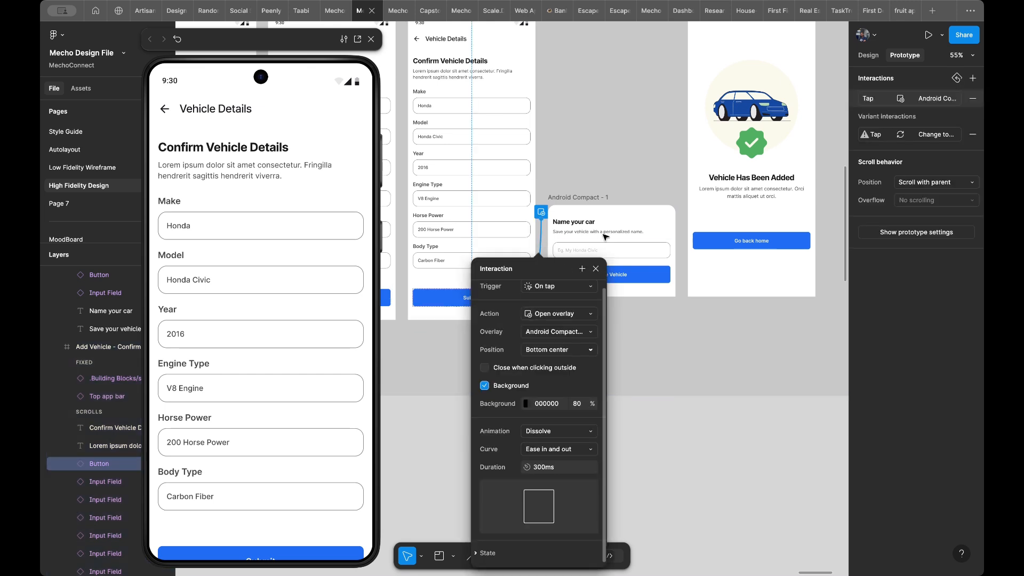
click(563, 431)
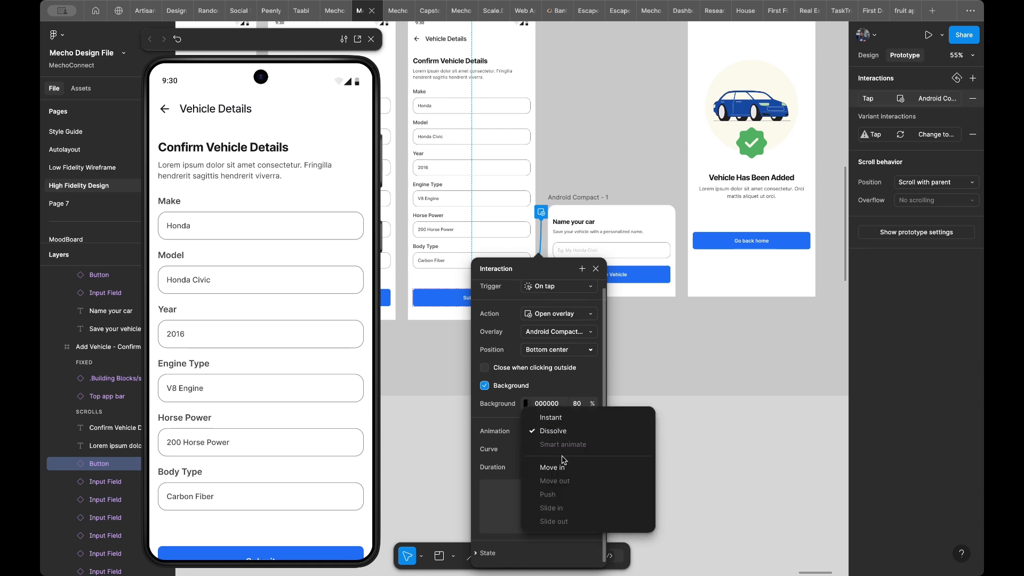
click(561, 470)
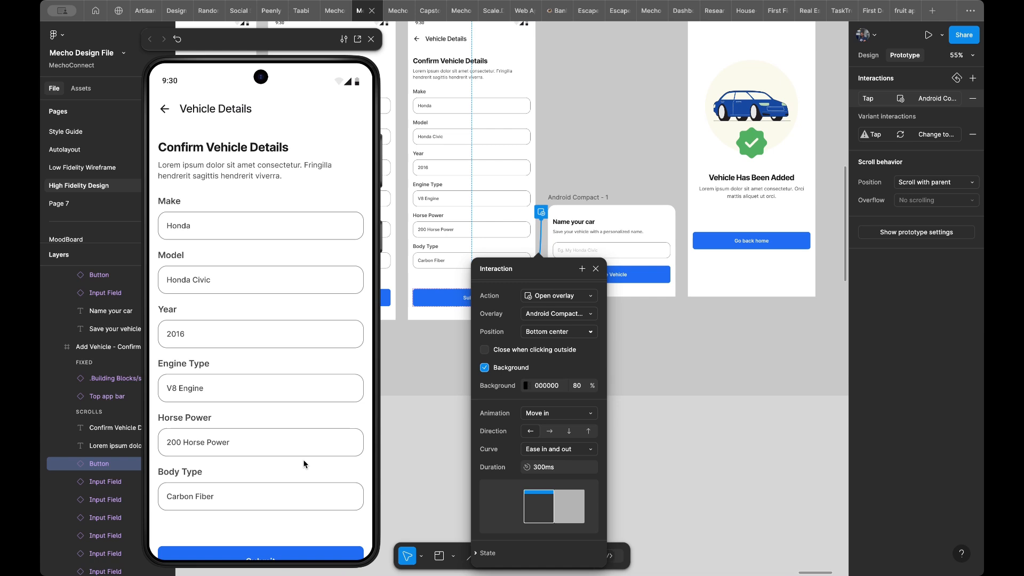
scroll(305, 464, down, 2)
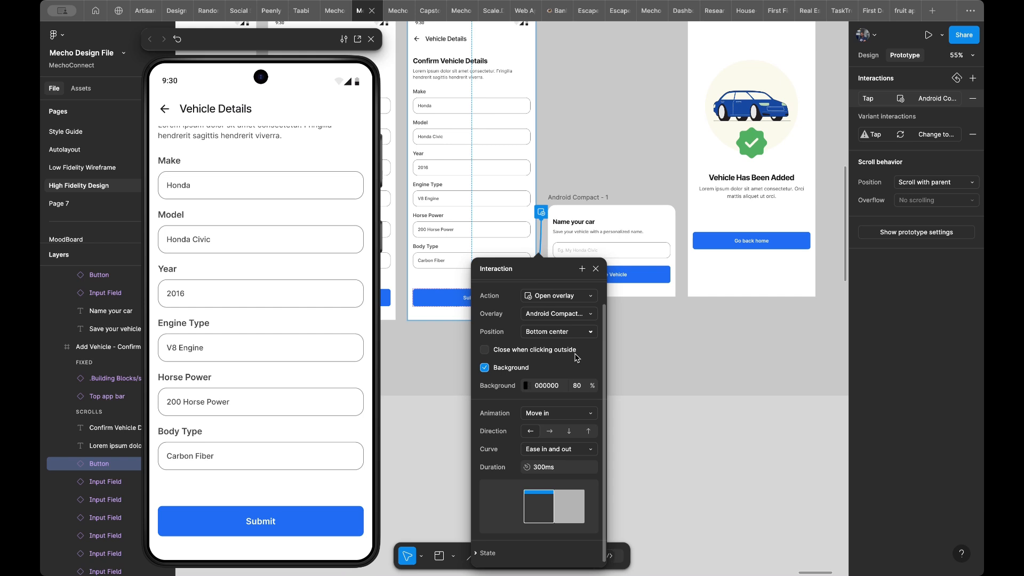
click(593, 431)
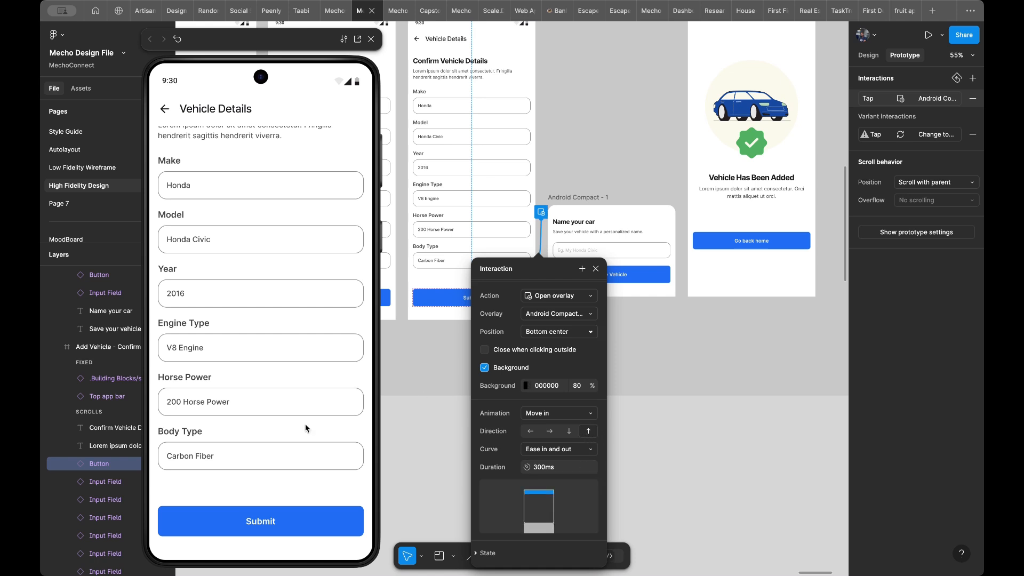
click(268, 521)
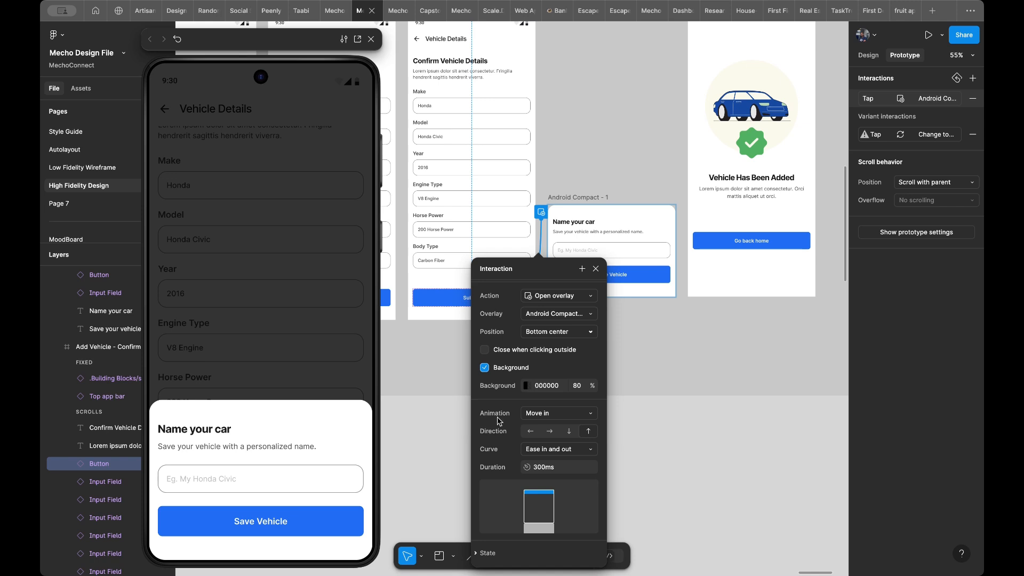
- Try a downward direction for the overlay's Move in animation and test it in the Confirm details preview
click(569, 431)
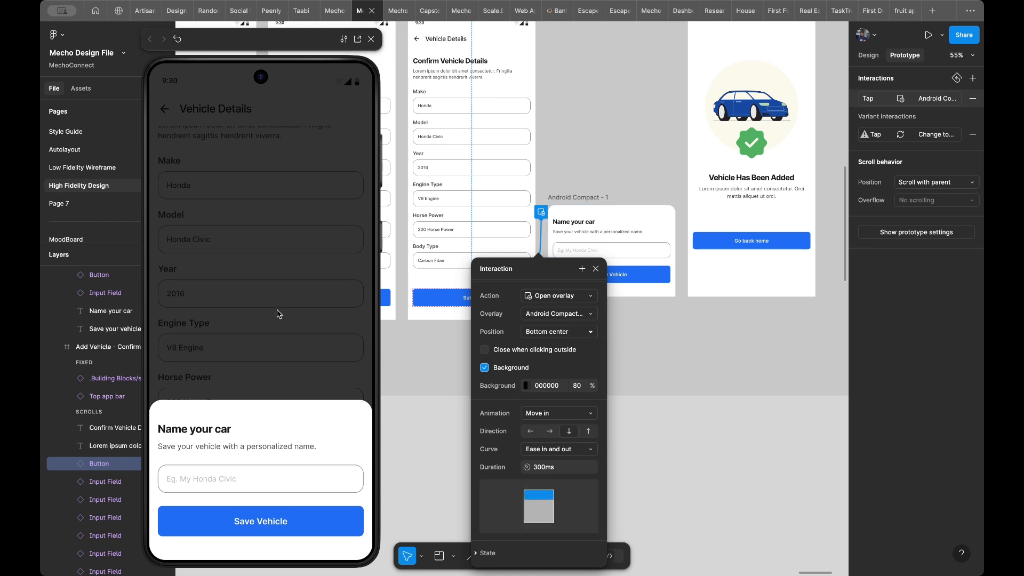
click(427, 287)
scroll(234, 494, down, 2)
click(239, 525)
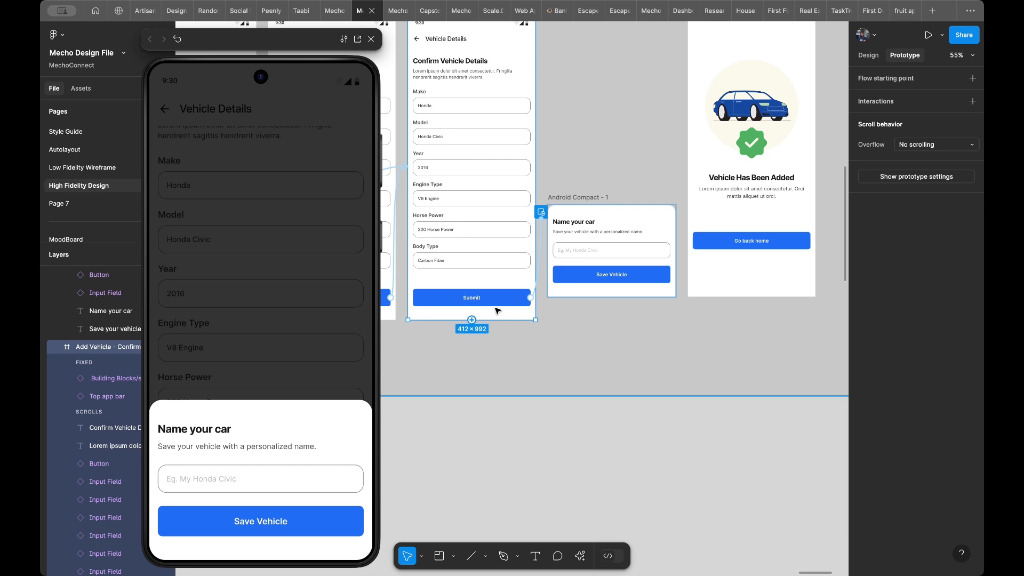
- Set the overlay's Move in direction back to upward and test the Submit button again in the preview
click(538, 260)
click(590, 446)
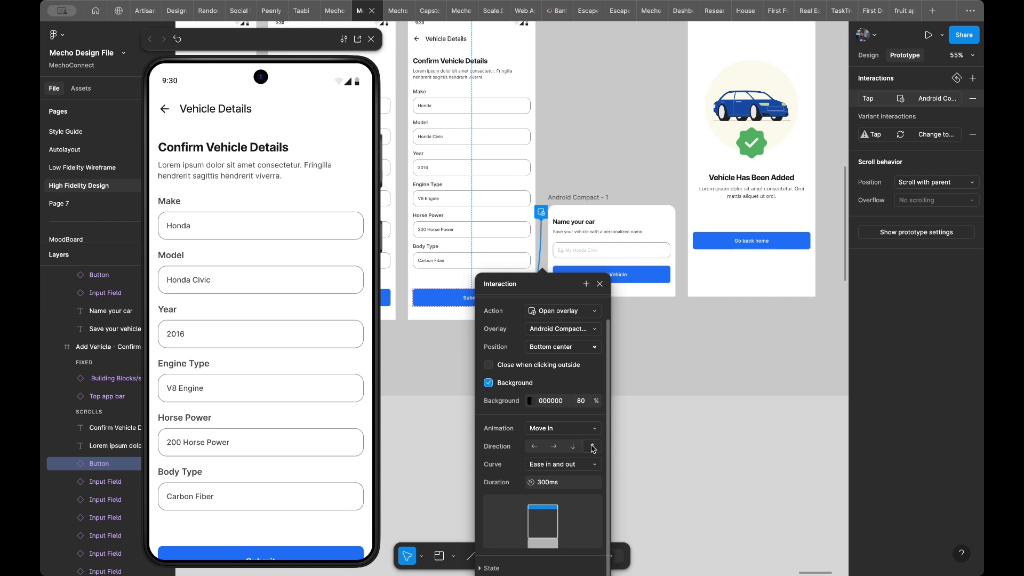
click(599, 284)
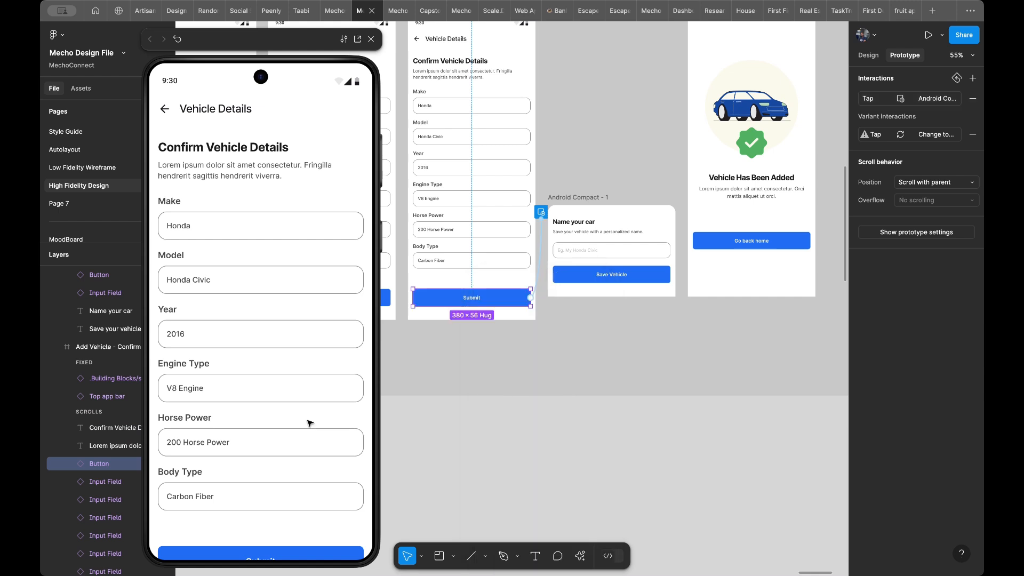
scroll(280, 479, down, 2)
click(279, 515)
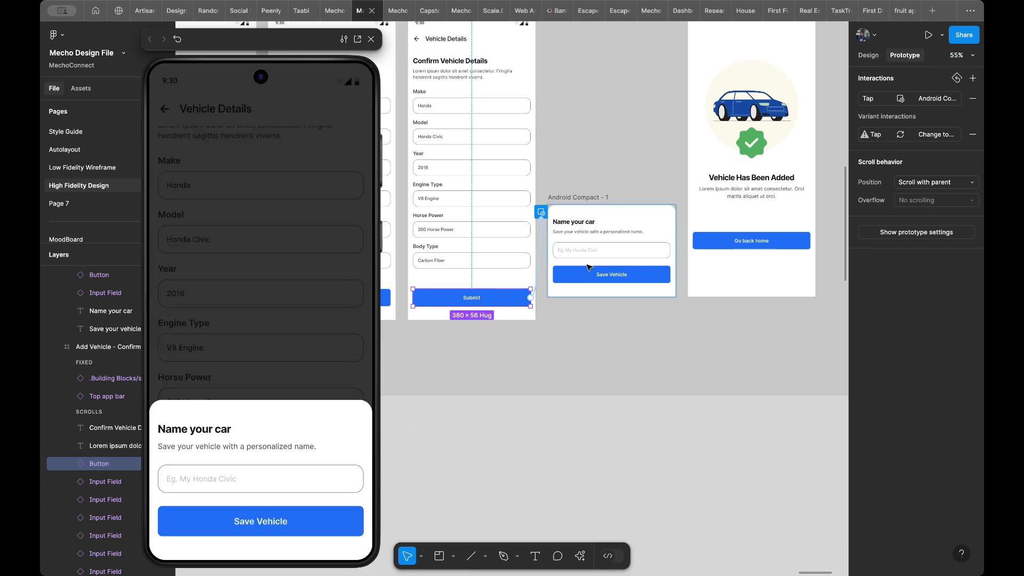
- Connect the Save Vehicle button to the Vehicle Has Been Added frame with a Navigate to action and Instant animation
click(642, 275)
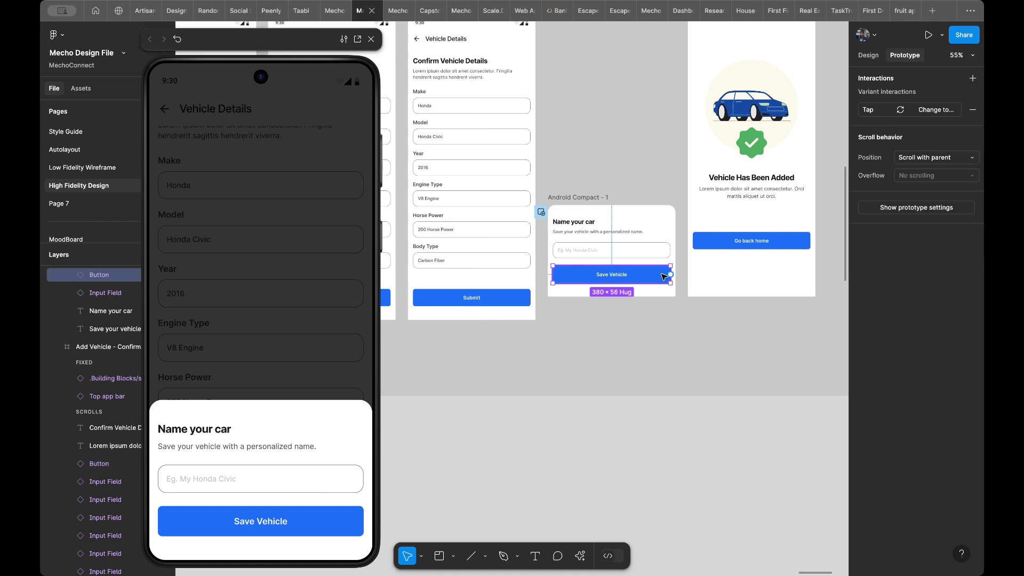
drag(671, 274, 706, 270)
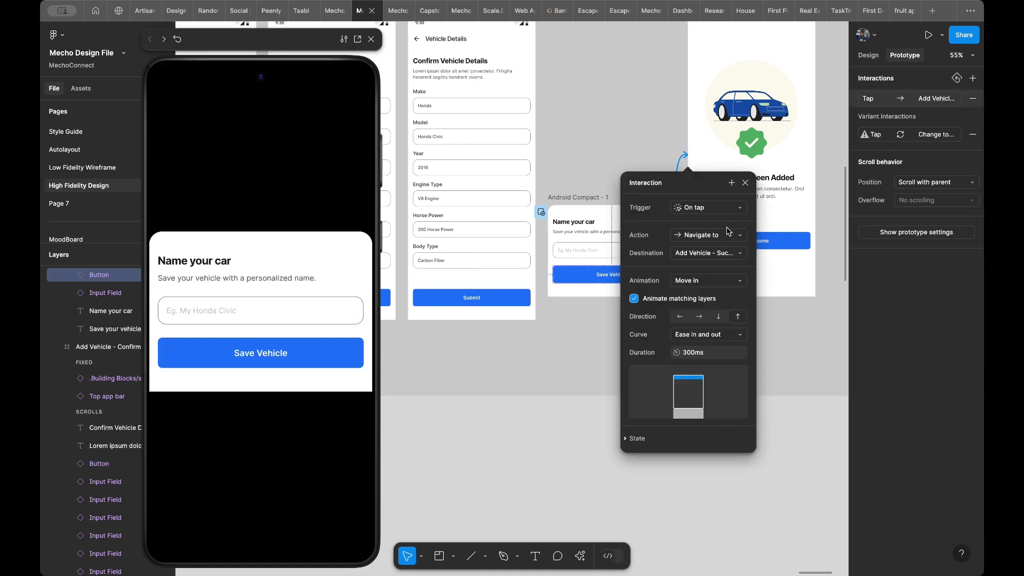
click(705, 285)
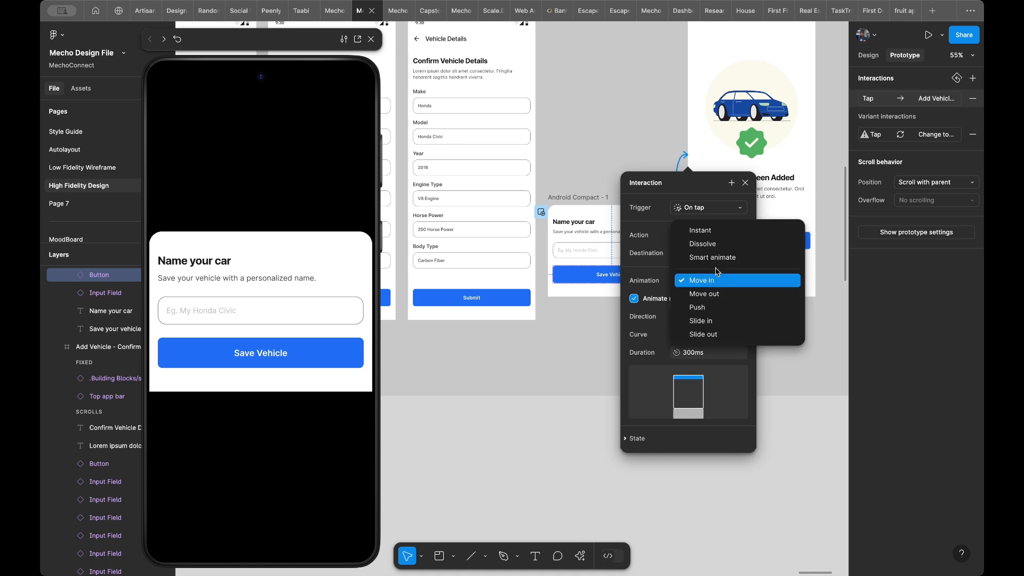
click(714, 232)
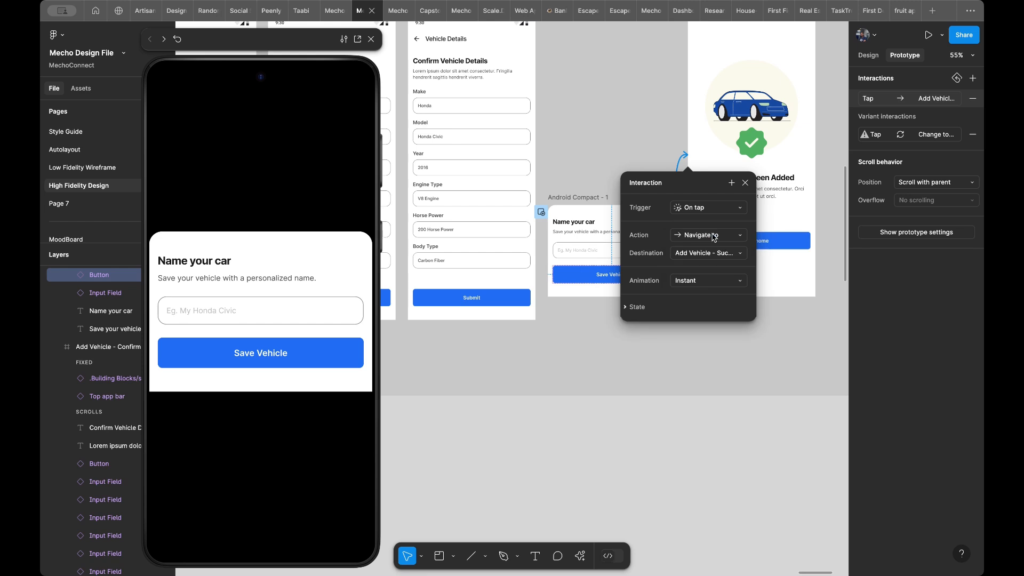
click(697, 283)
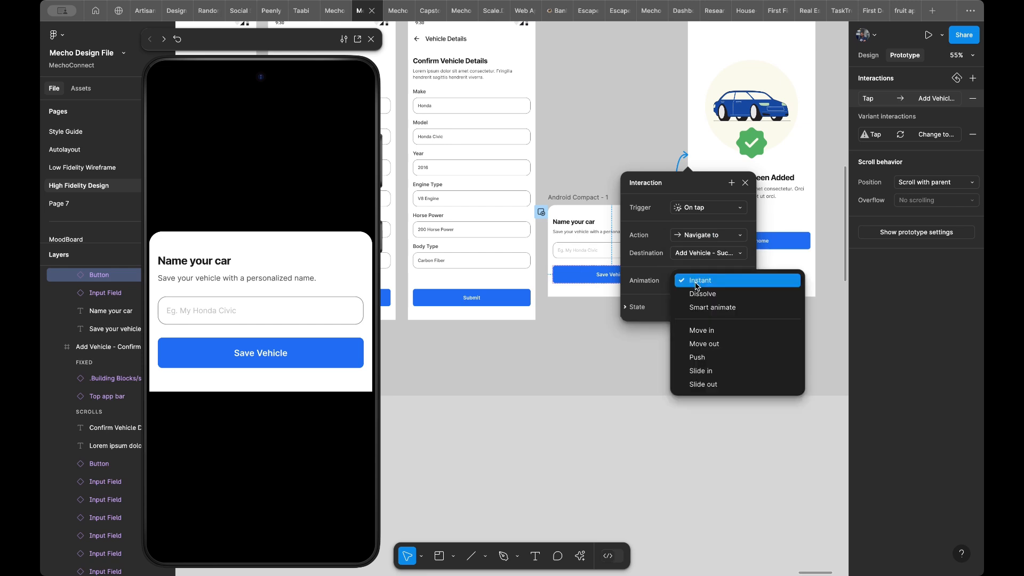
click(696, 282)
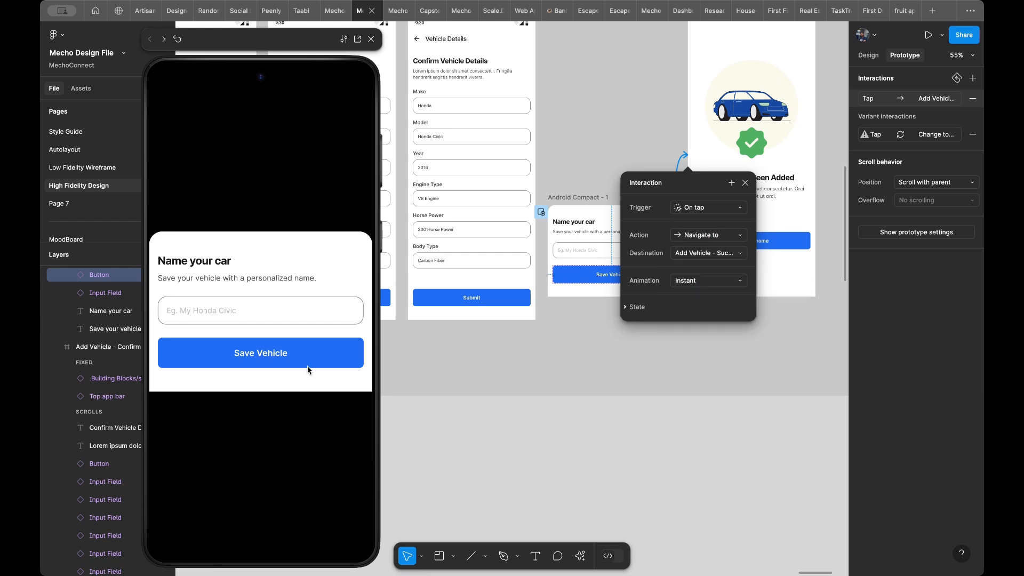
- Test the flow in the preview from Confirm details through Submit and Save Vehicle to the success screen
click(506, 277)
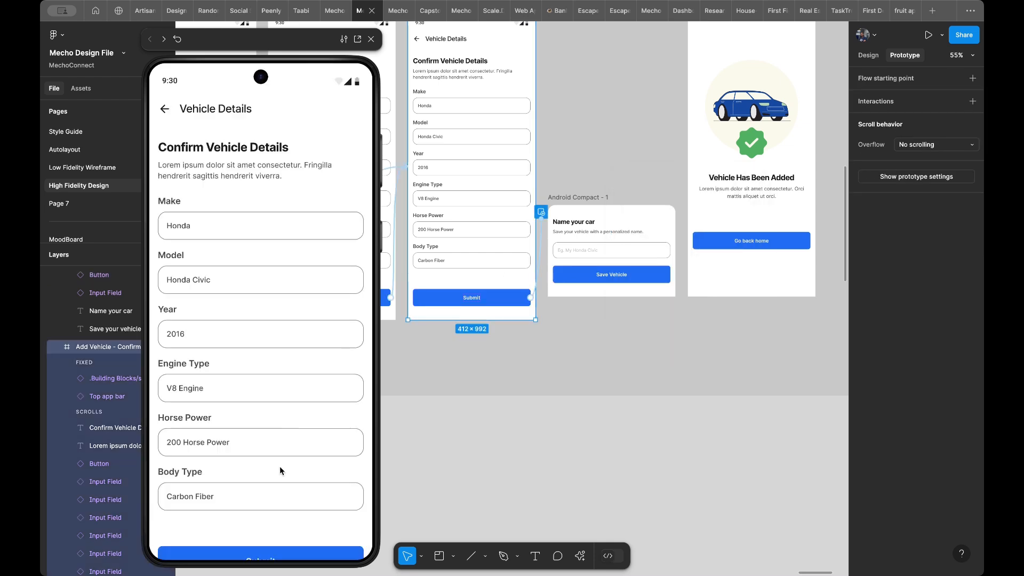
scroll(268, 509, down, 2)
click(269, 512)
click(269, 521)
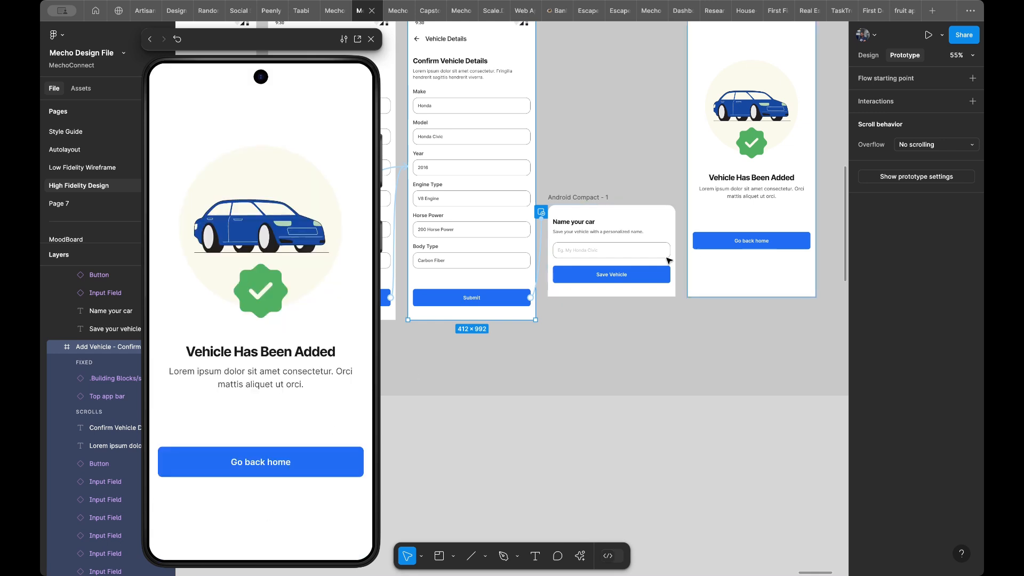
- Change the Go back home button's tap interaction on the success frame to Navigate to the Home Screen
click(788, 236)
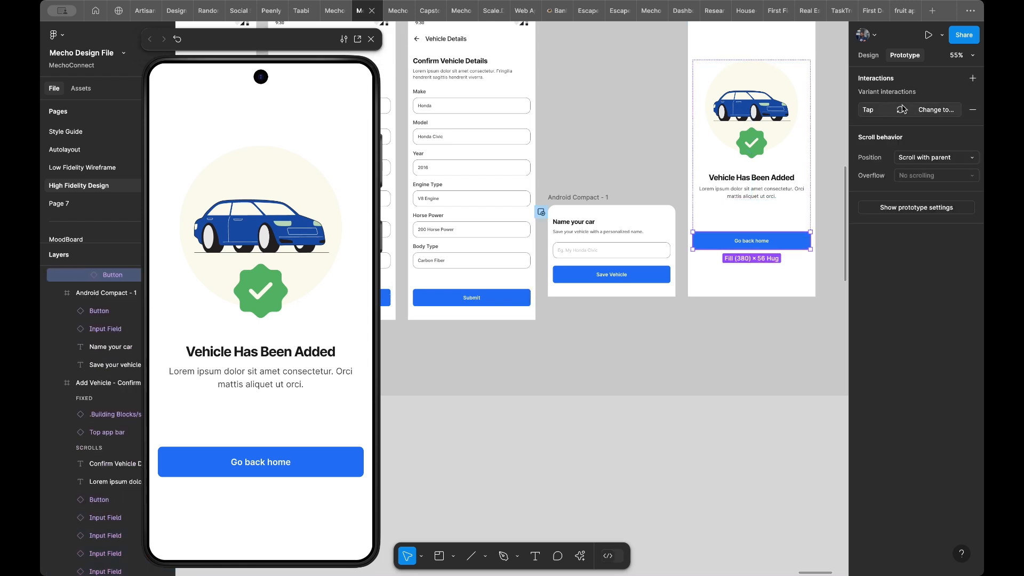
click(921, 111)
click(828, 163)
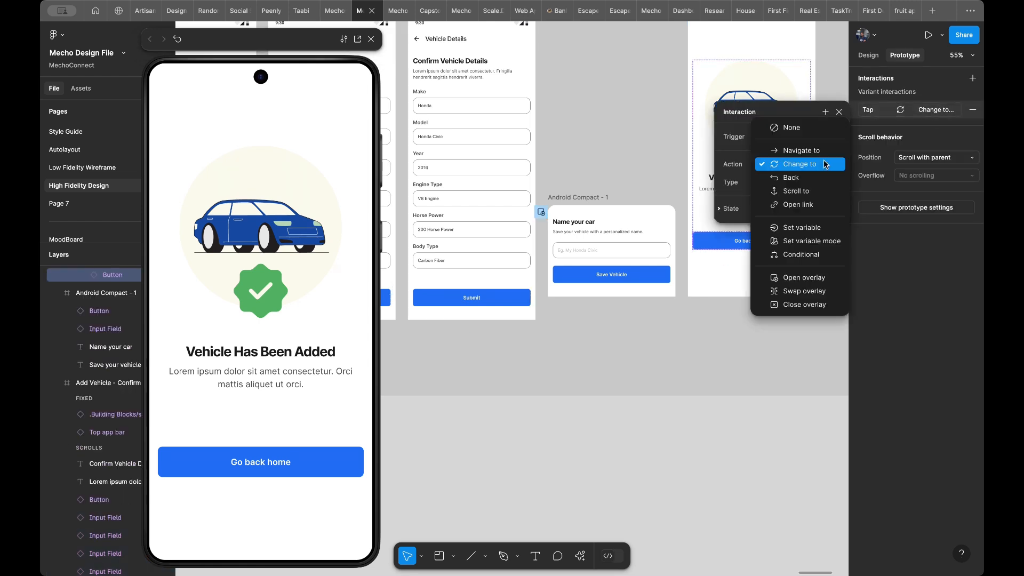
click(801, 151)
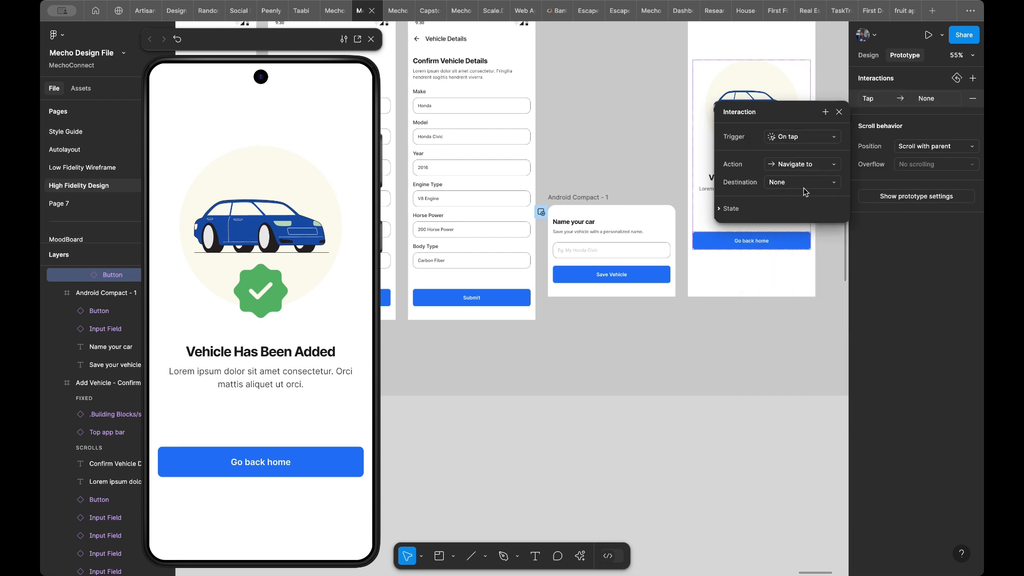
click(804, 184)
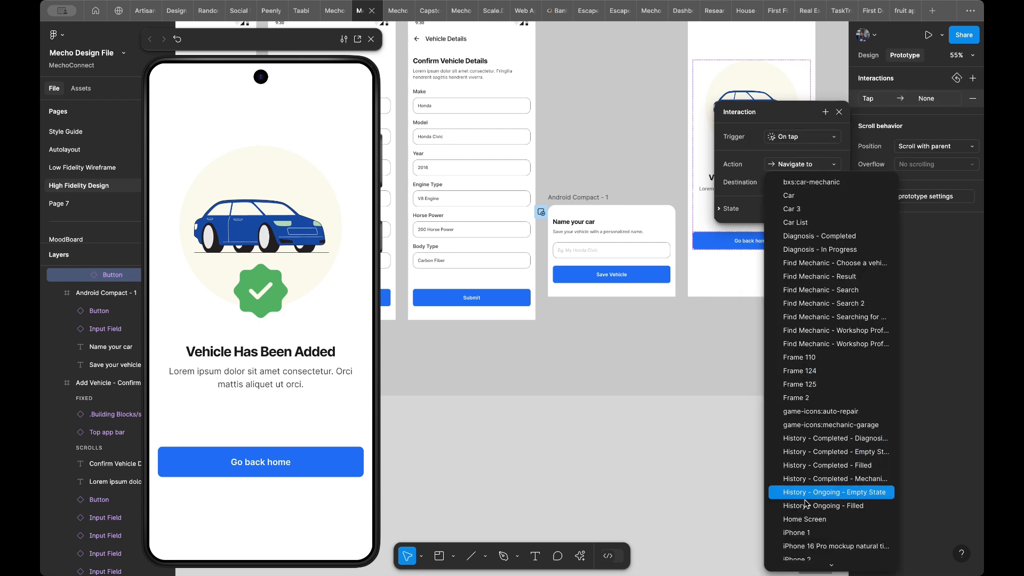
click(806, 519)
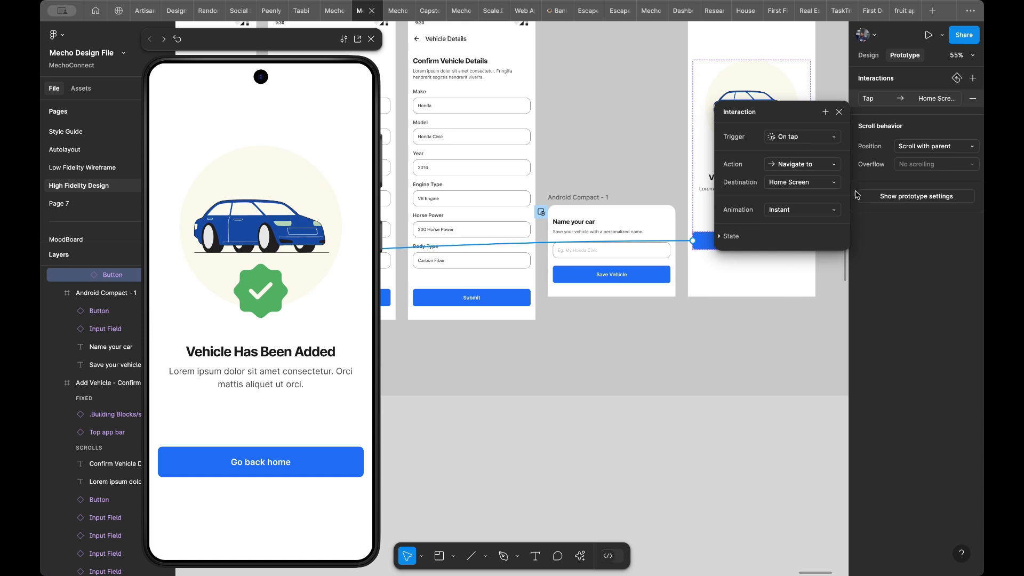
- Test the Go back home button on the Vehicle Has Been Added screen in the preview
click(810, 319)
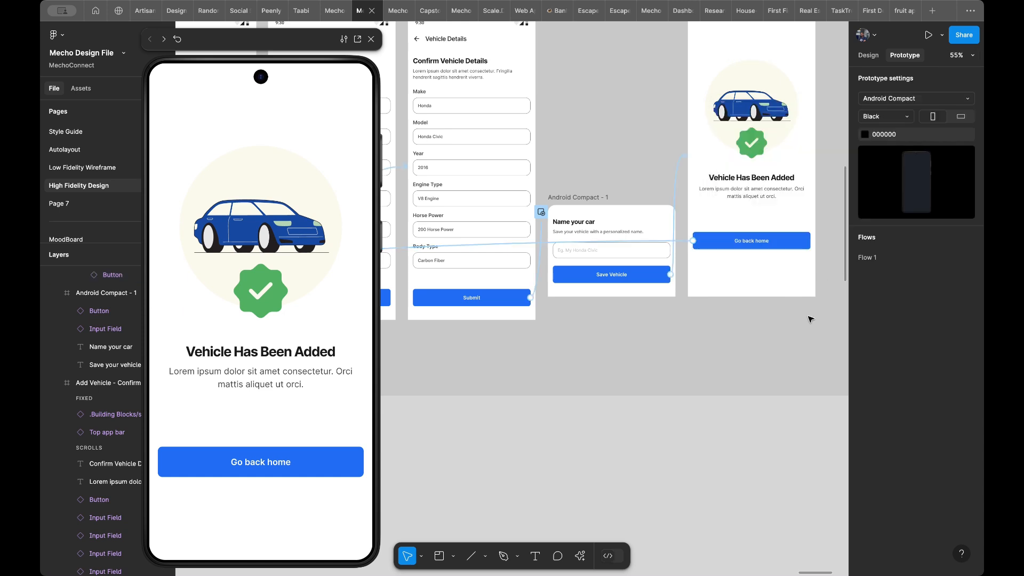
click(224, 457)
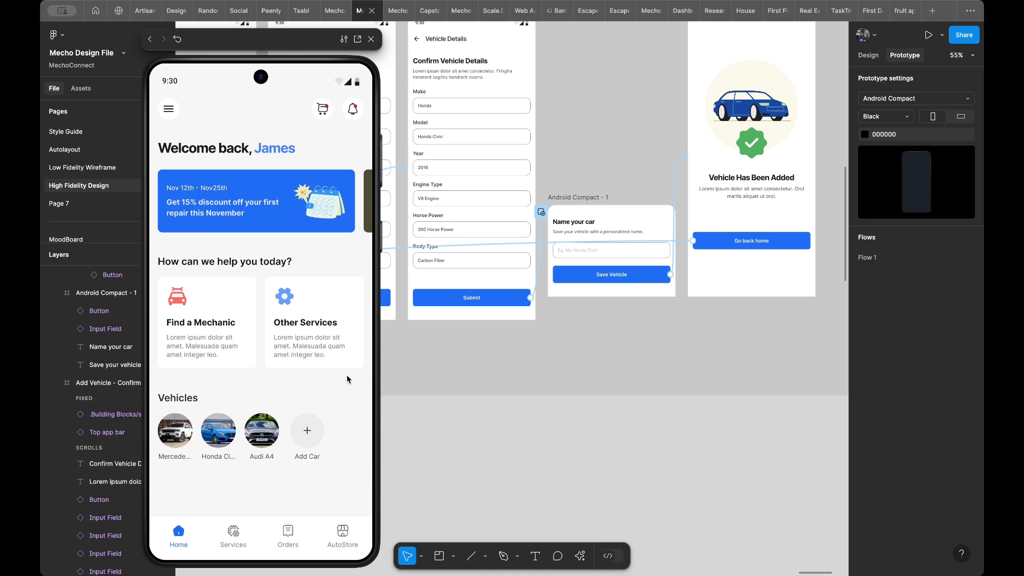
- Connect the Home Screen's Find a Mechanic card to the Turn on location frame with an Instant Navigate to action, and test it in the preview
scroll(563, 333, down, 10)
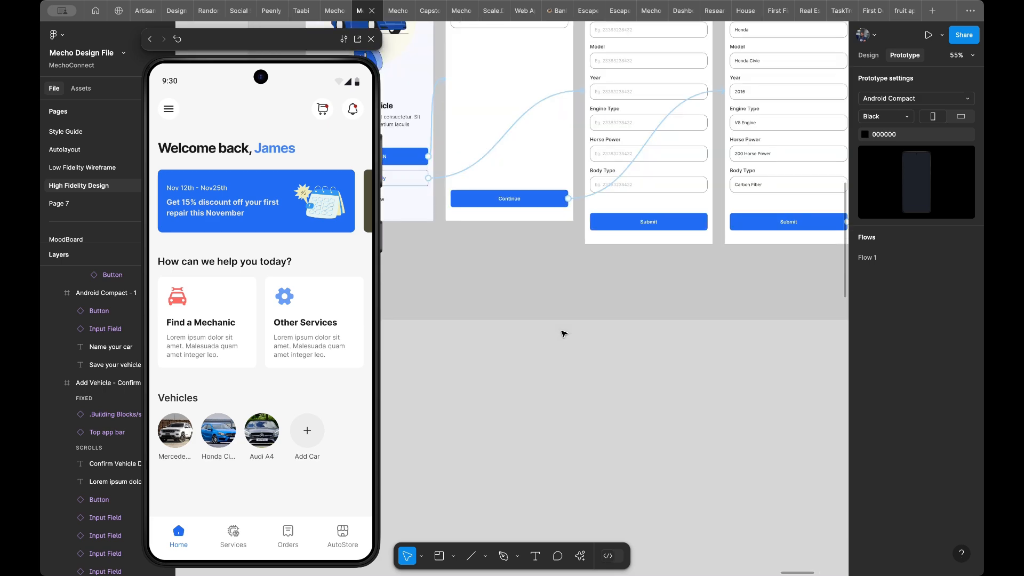
scroll(564, 334, down, 10)
scroll(564, 334, left, 5)
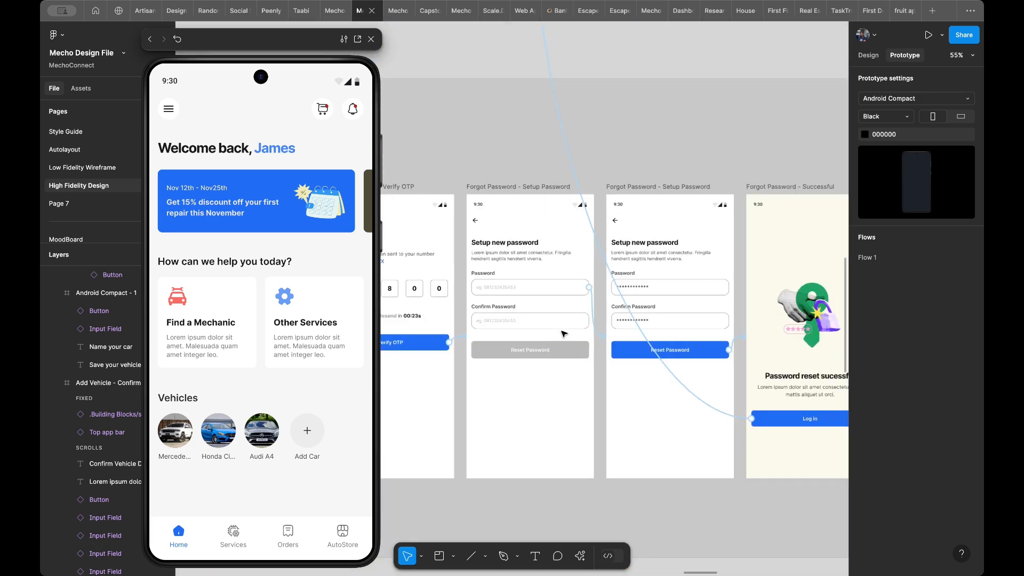
scroll(533, 327, down, 5)
scroll(533, 327, left, 3)
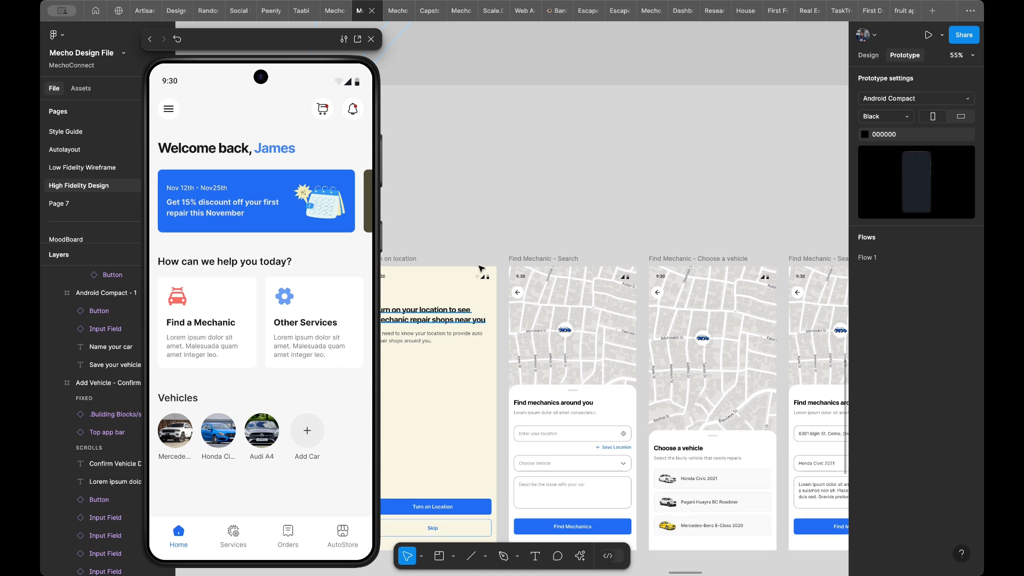
scroll(480, 268, down, 4)
scroll(480, 268, left, 6)
scroll(482, 269, down, 2)
scroll(482, 269, left, 2)
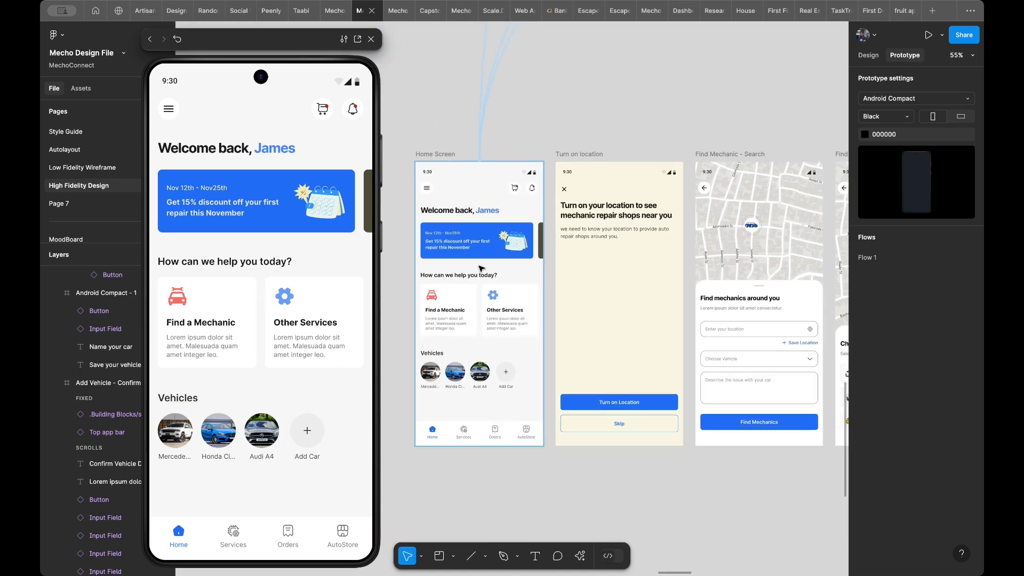
scroll(501, 256, up, 3)
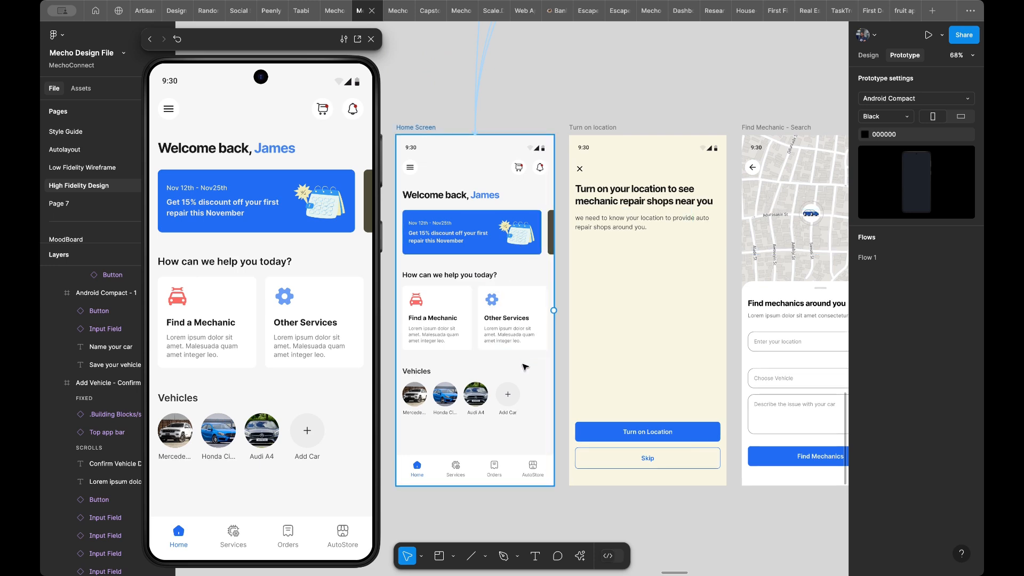
click(442, 320)
scroll(442, 320, up, 4)
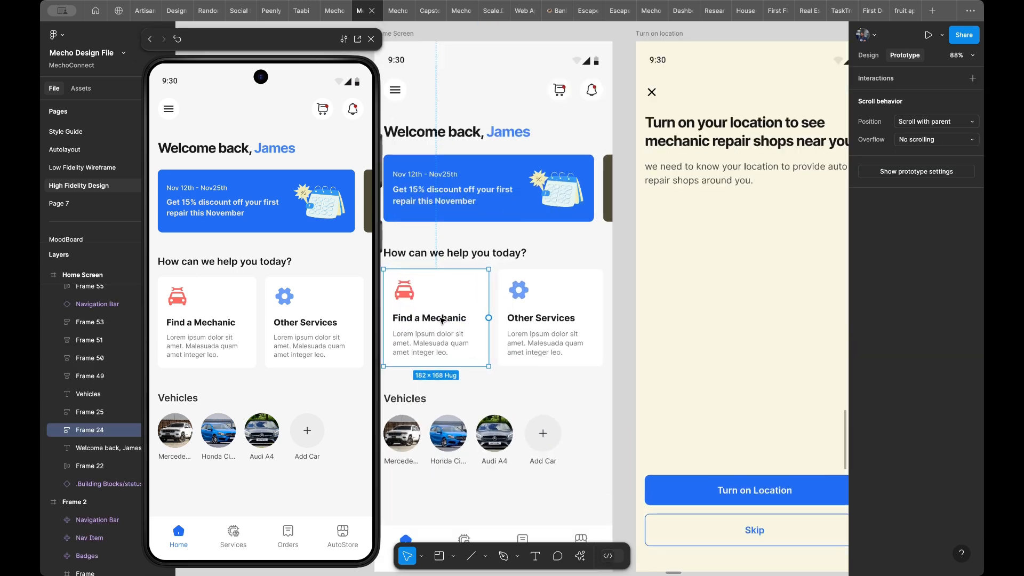
scroll(448, 320, left, 2)
scroll(449, 320, down, 1)
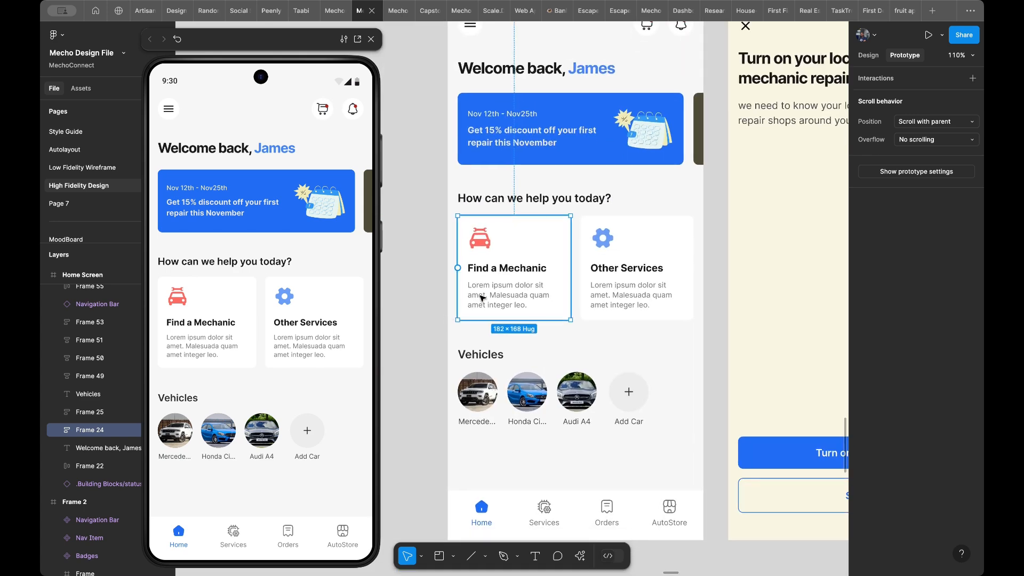
scroll(508, 285, right, 1)
scroll(508, 284, down, 1)
scroll(508, 285, right, 1)
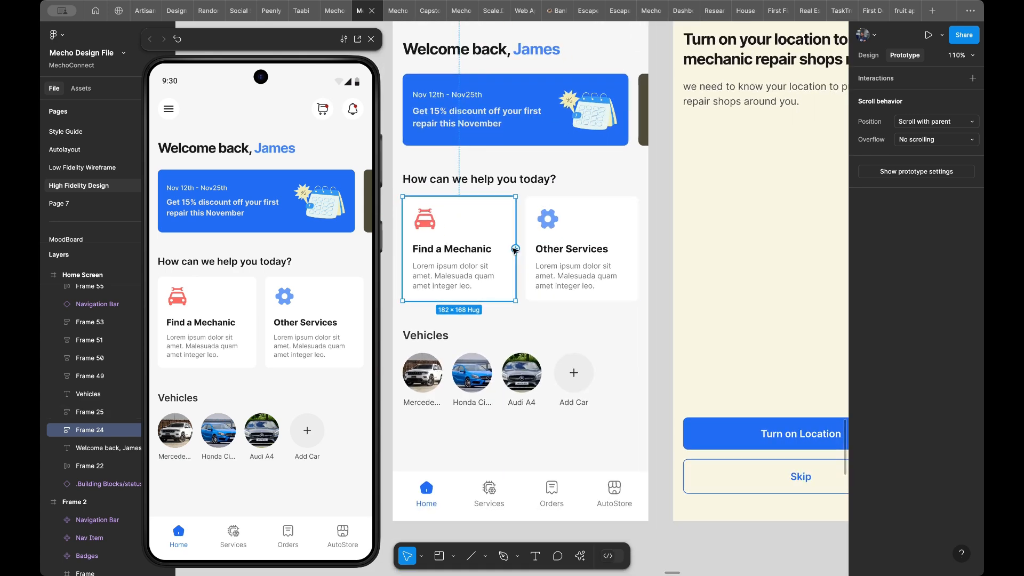
drag(515, 248, 680, 251)
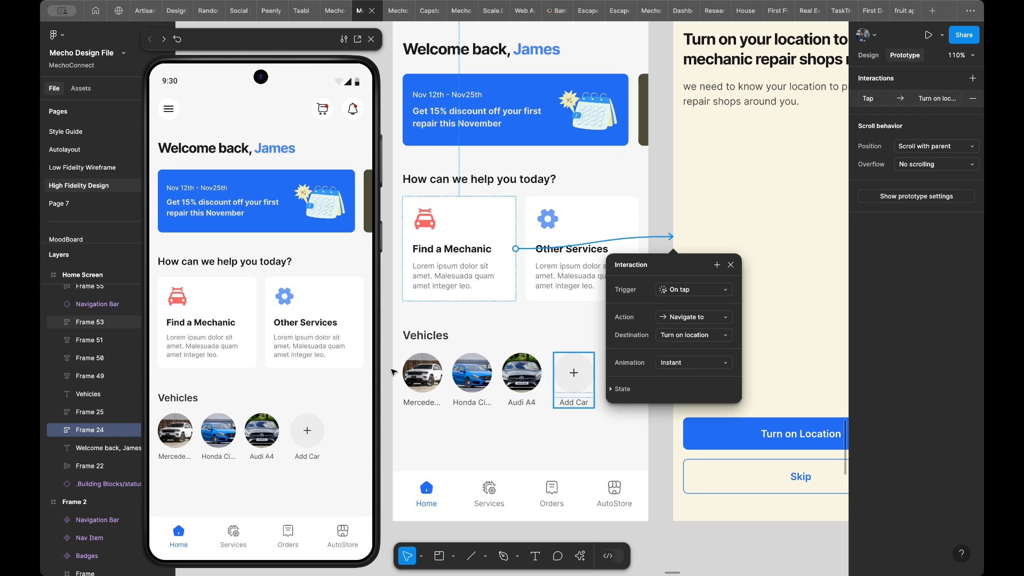
click(223, 334)
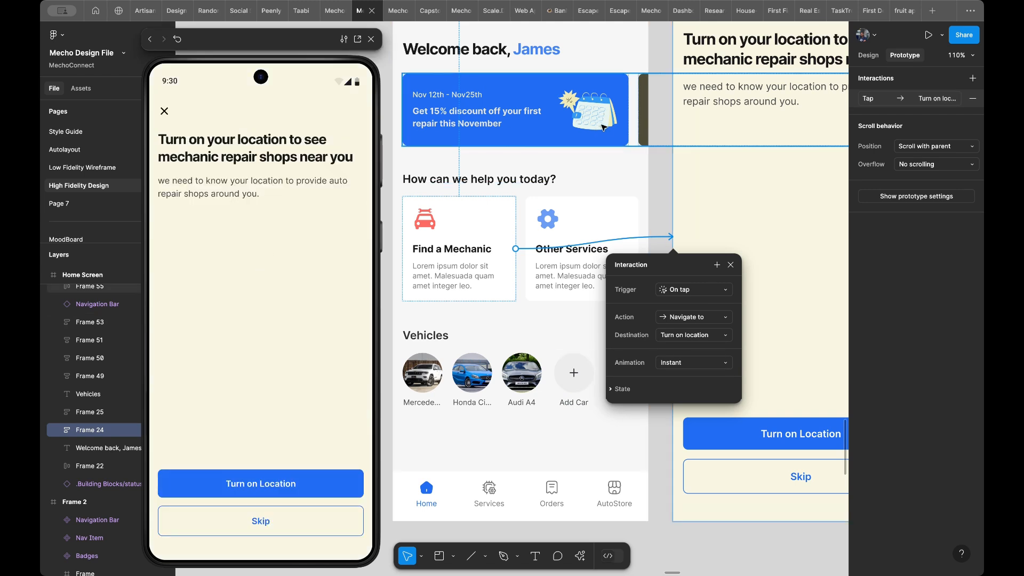
- Connect the close icon on the Turn on location frame back to the Home Screen, and test both directions in the preview
scroll(655, 129, down, 2)
scroll(655, 129, down, 3)
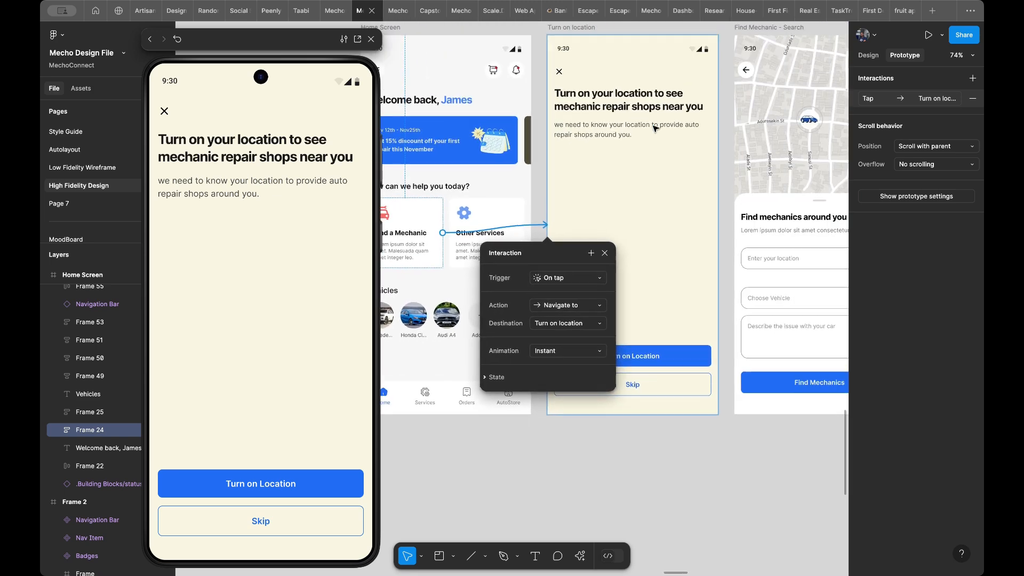
scroll(655, 128, up, 3)
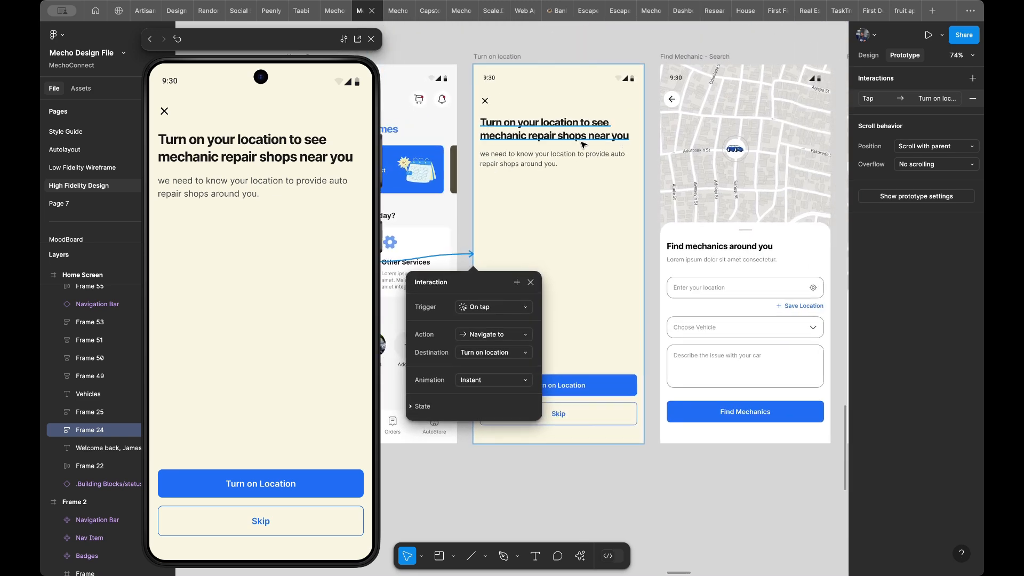
scroll(583, 144, left, 3)
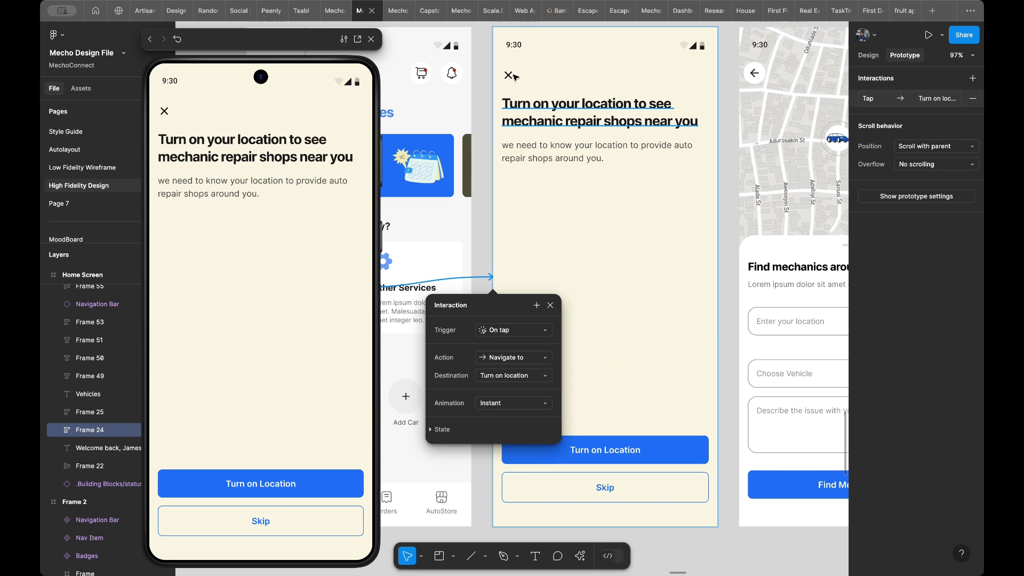
click(508, 75)
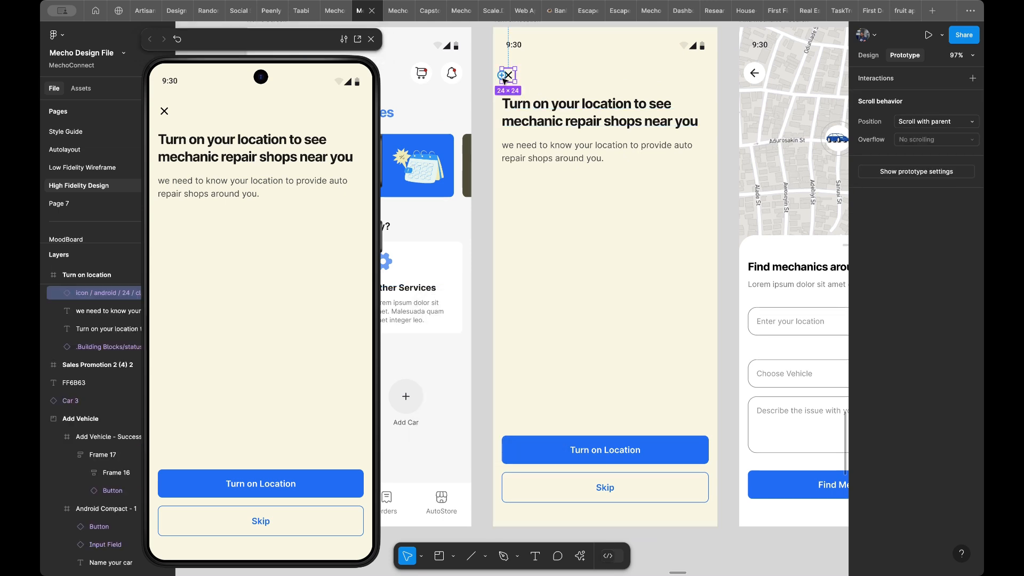
drag(502, 80, 471, 105)
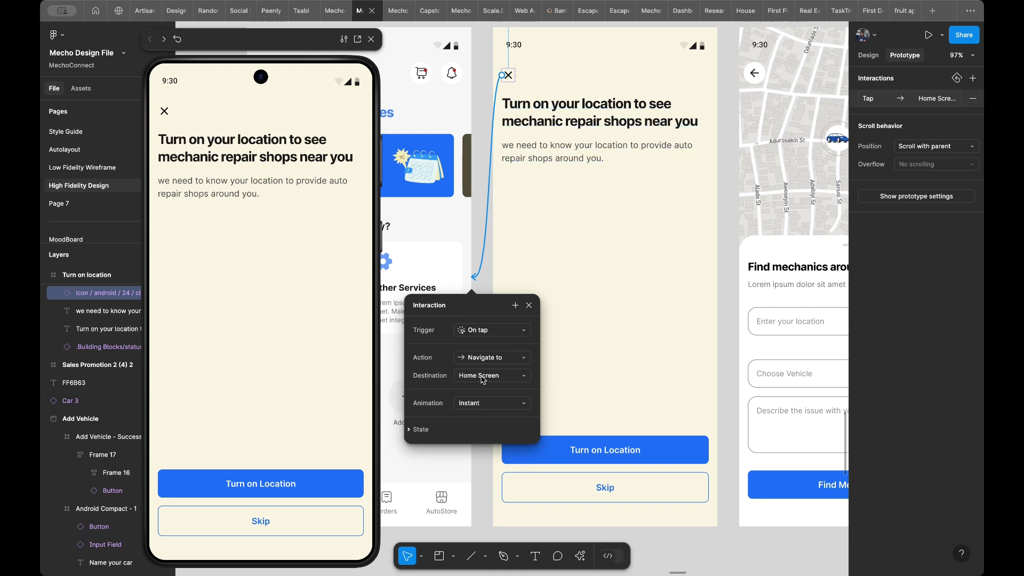
click(162, 113)
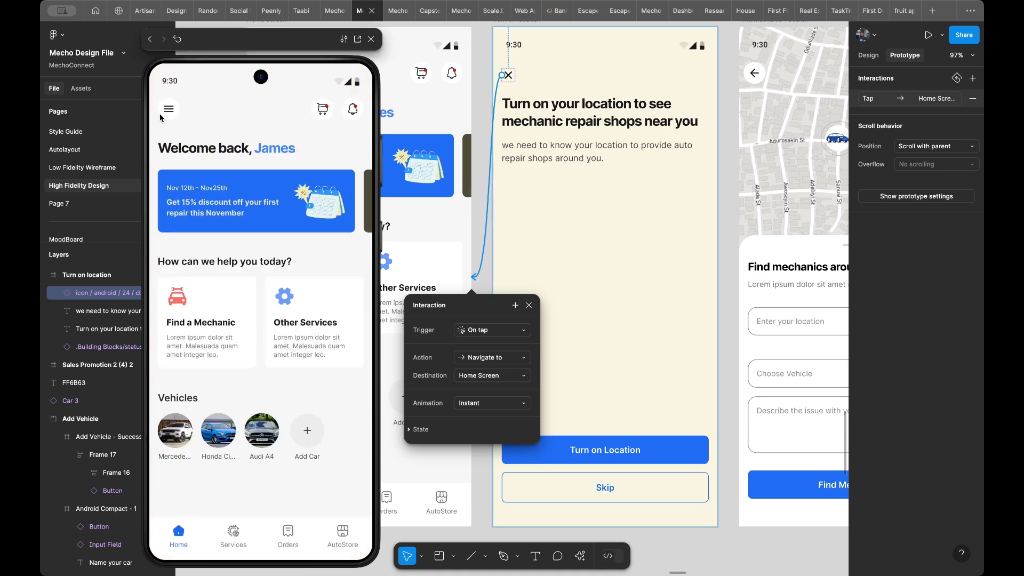
click(194, 323)
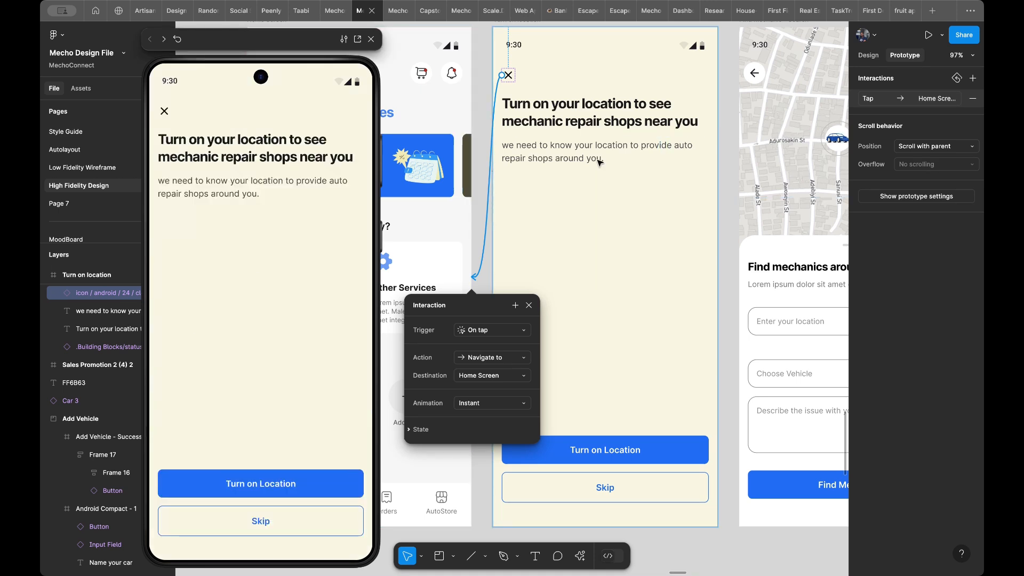
- Connect the Skip button to the Find Mechanic - Search frame with an Instant Navigate to action, and test it in the preview
scroll(599, 163, right, 2)
scroll(600, 163, down, 3)
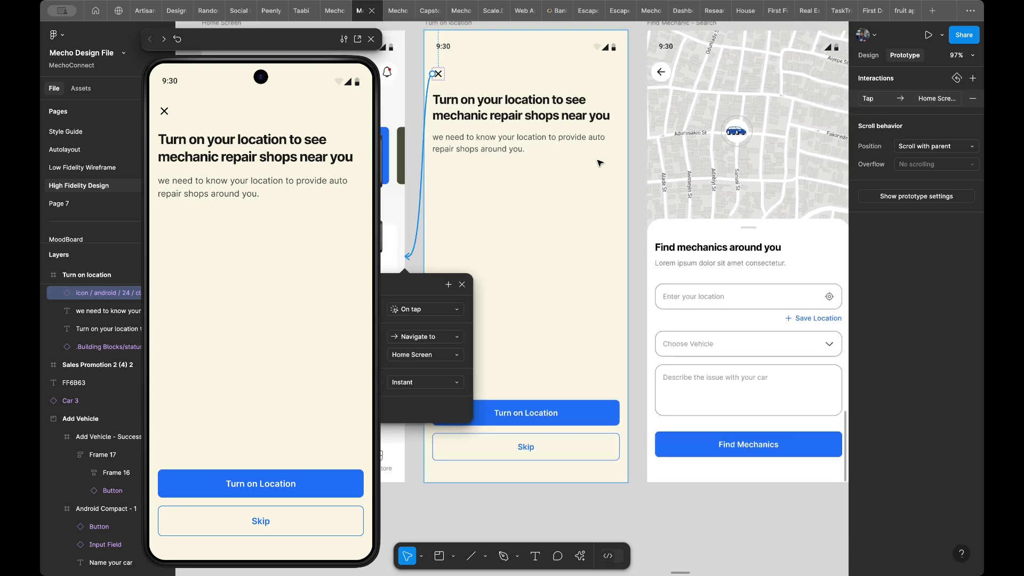
scroll(563, 262, right, 2)
scroll(564, 263, up, 1)
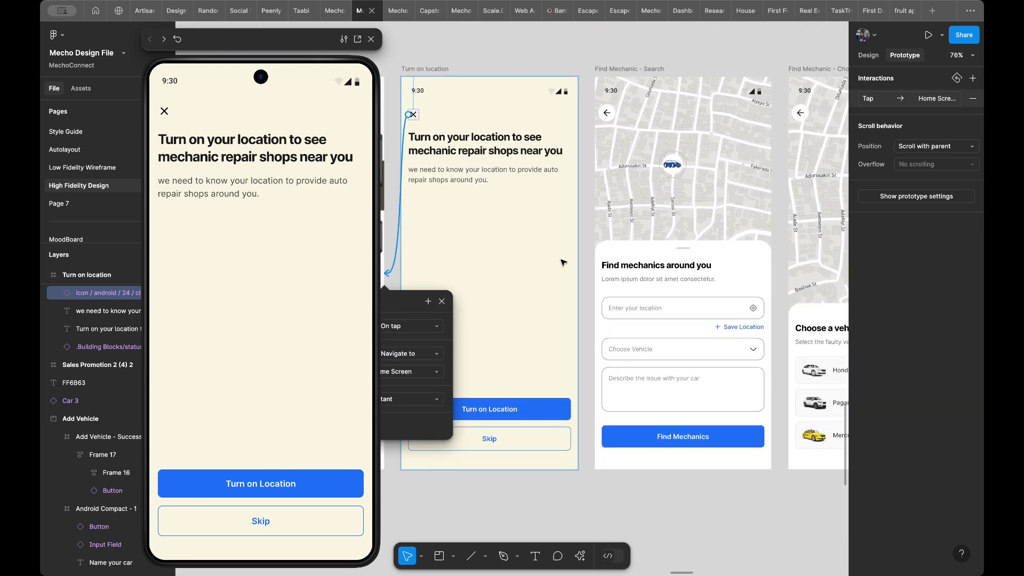
click(538, 409)
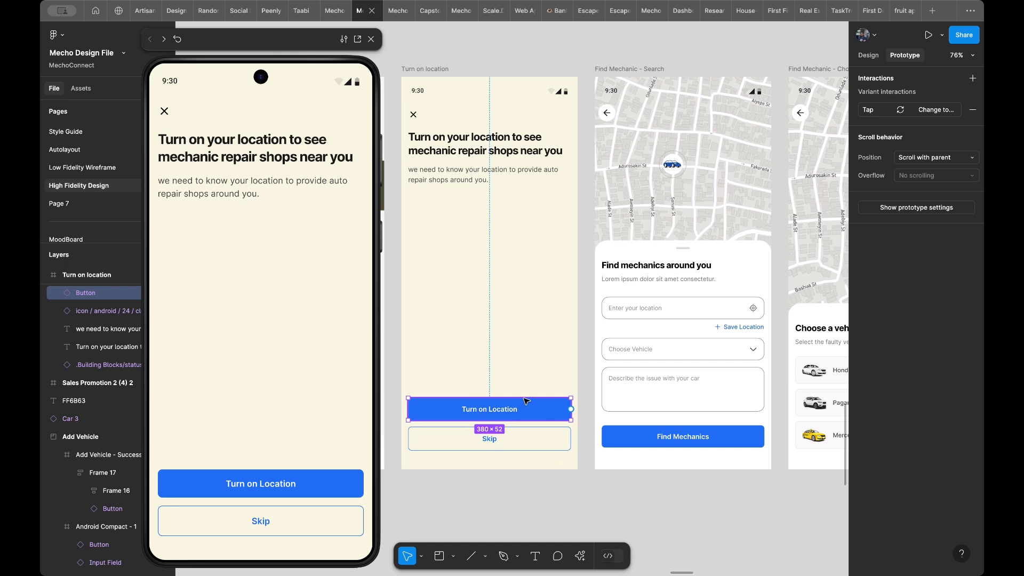
click(536, 441)
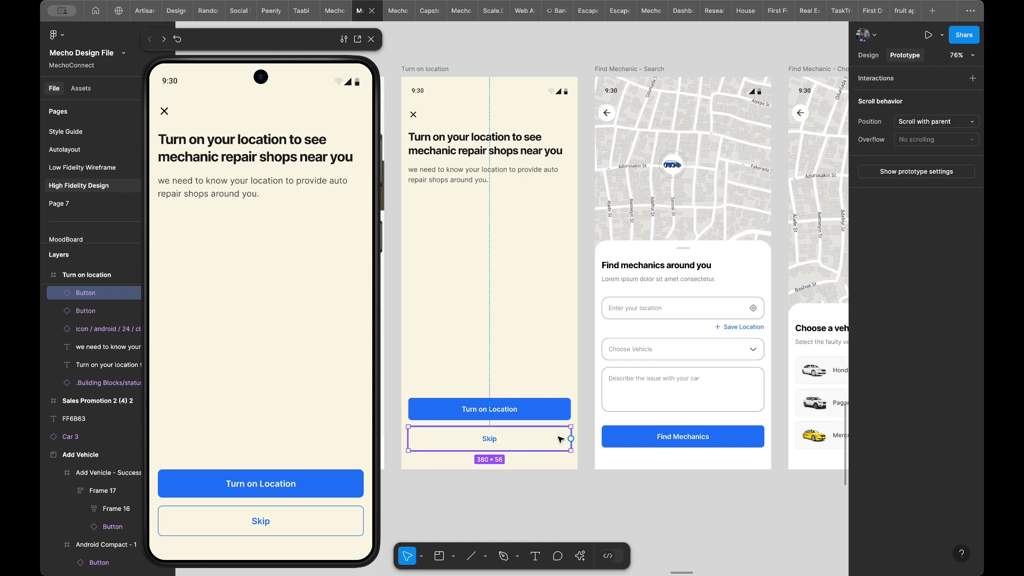
drag(571, 438, 604, 425)
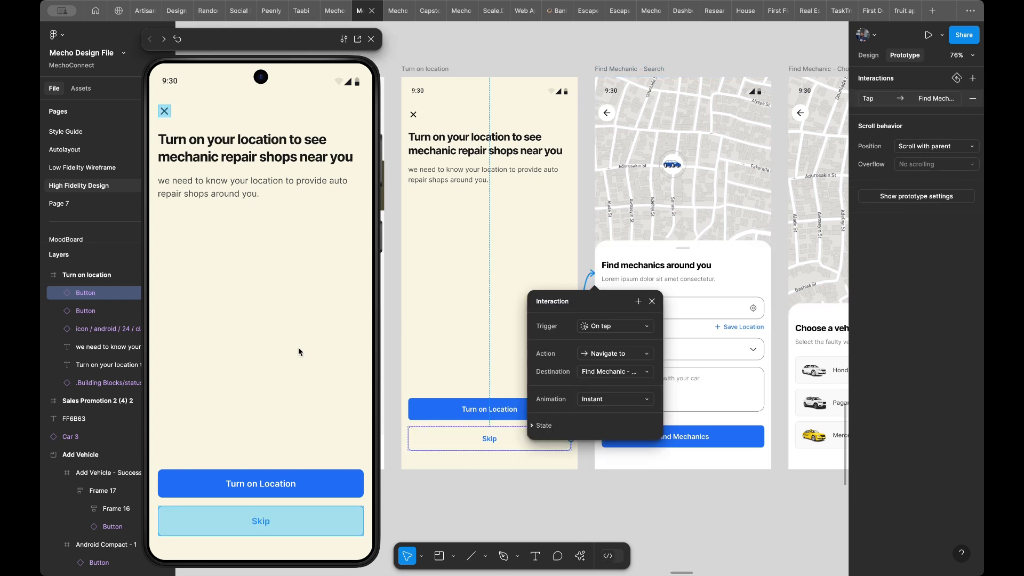
click(291, 525)
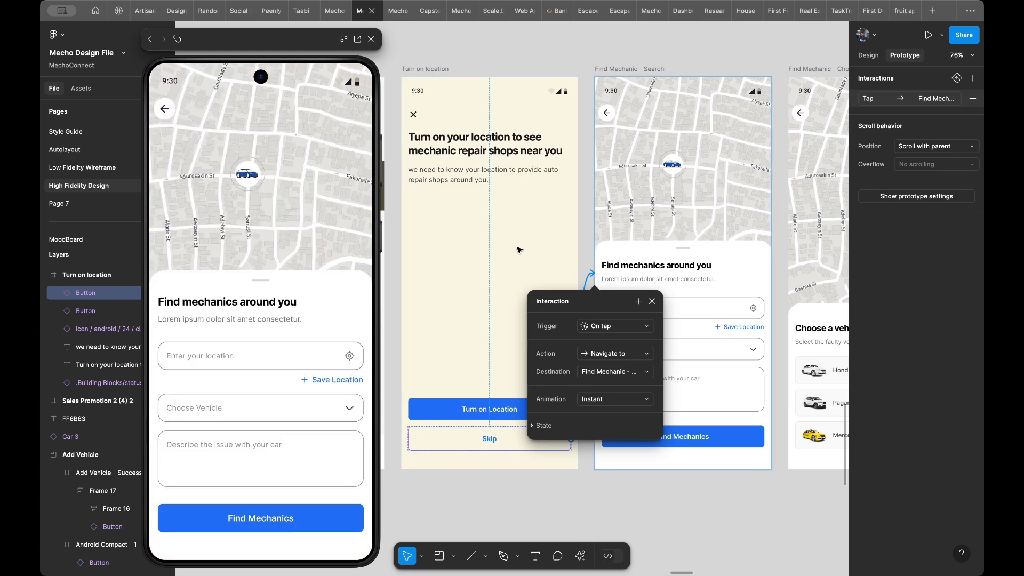
- Select the back arrow icon on Find Mechanic - Search with all its matching layers and add an On tap interaction with the Back action
scroll(665, 176, up, 5)
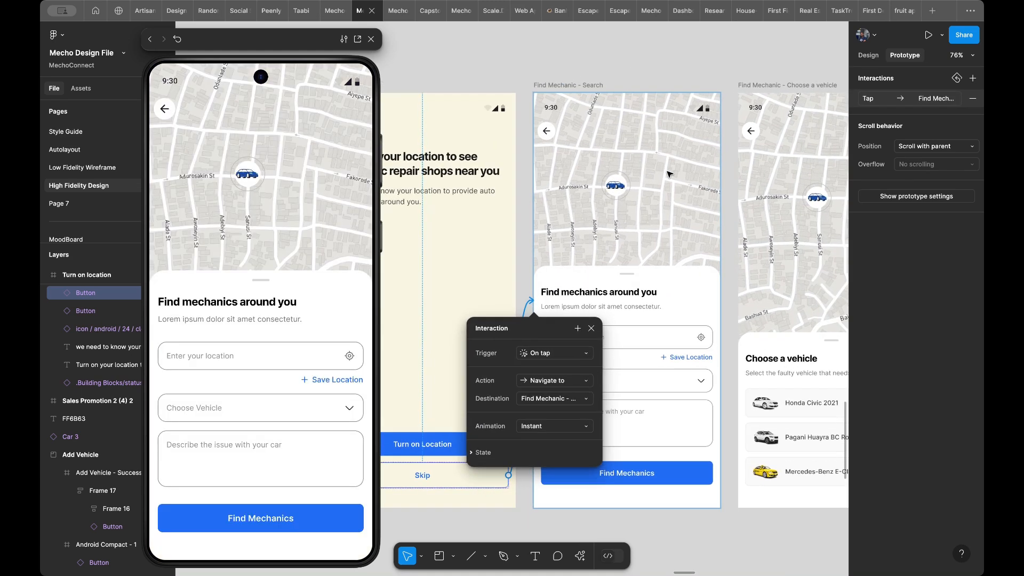
scroll(669, 174, down, 3)
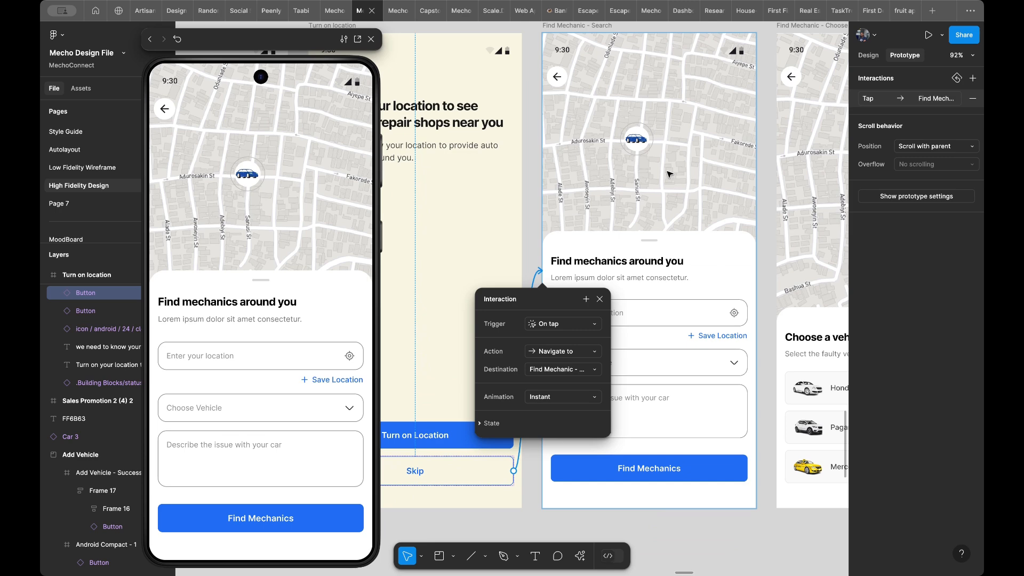
scroll(669, 130, up, 2)
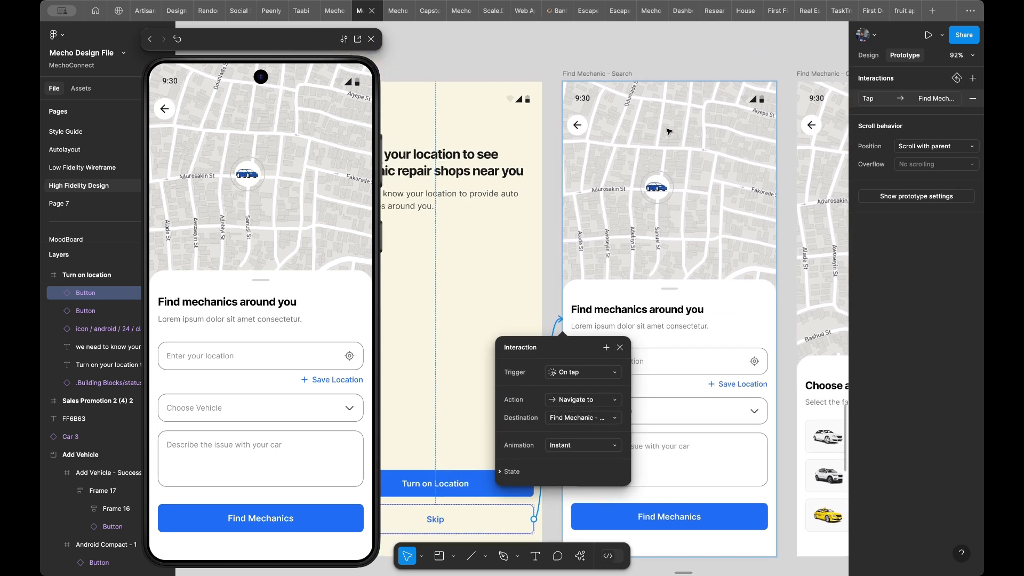
click(579, 126)
click(579, 126)
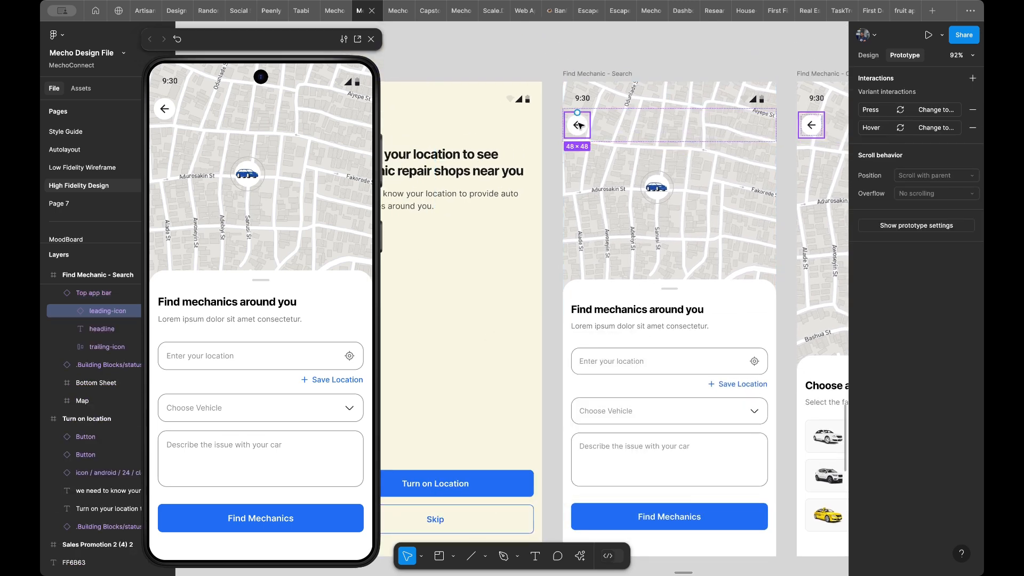
click(868, 55)
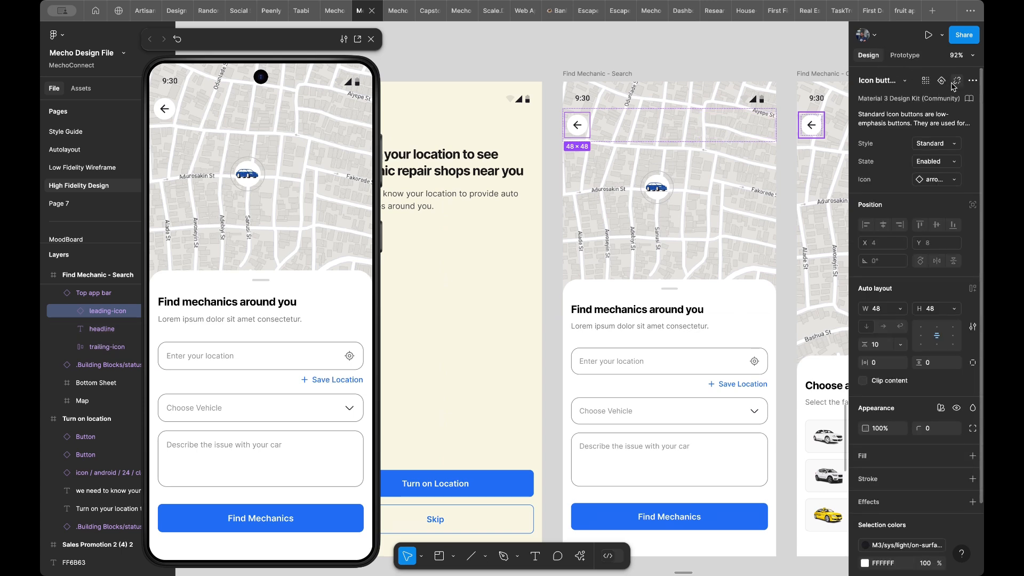
click(927, 81)
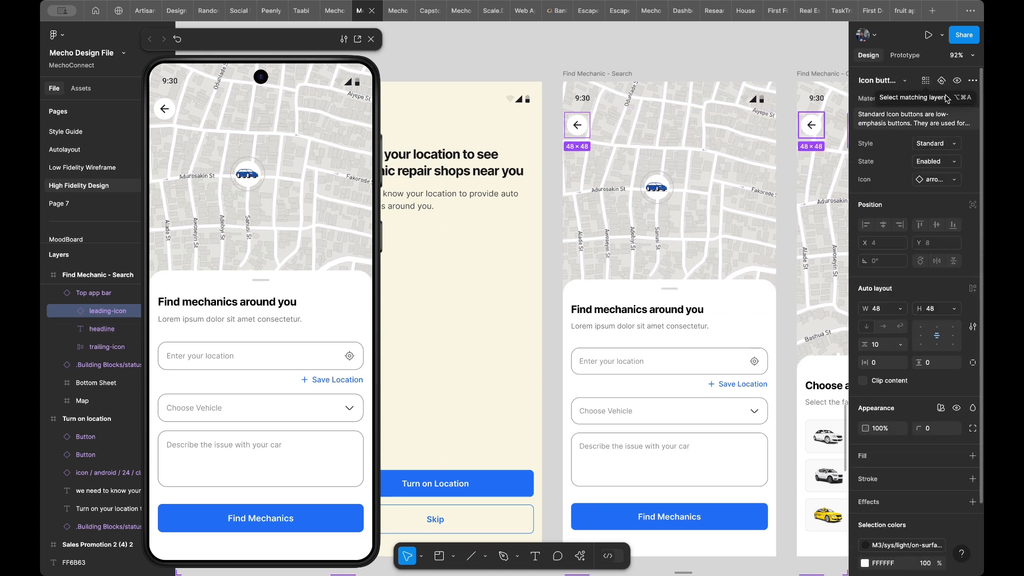
click(892, 57)
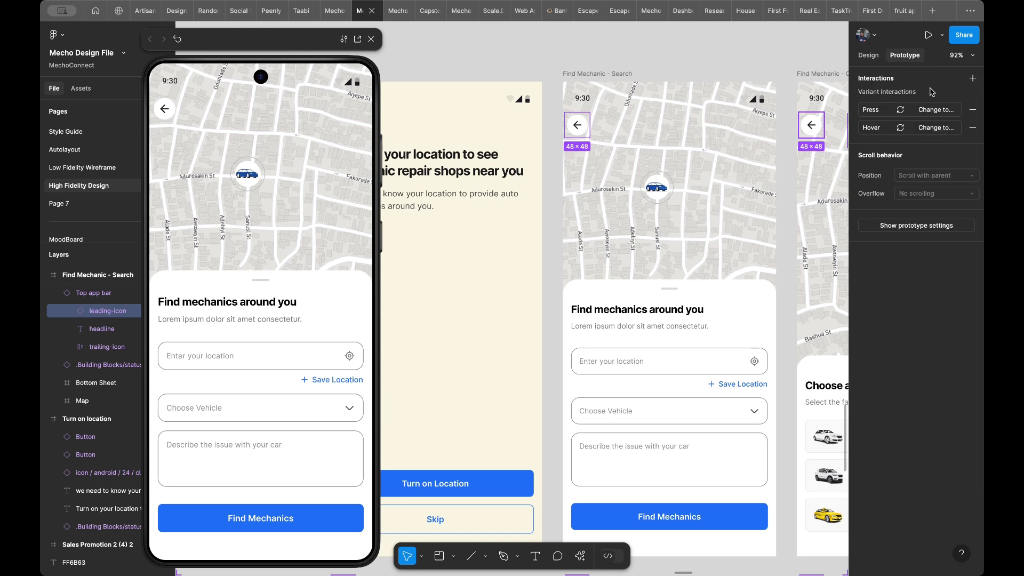
click(971, 79)
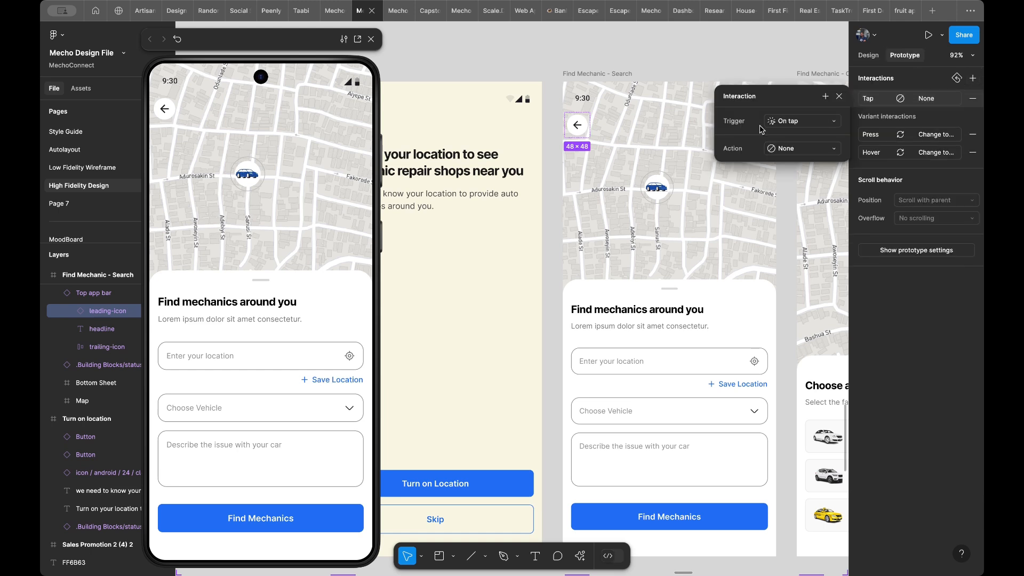
click(783, 145)
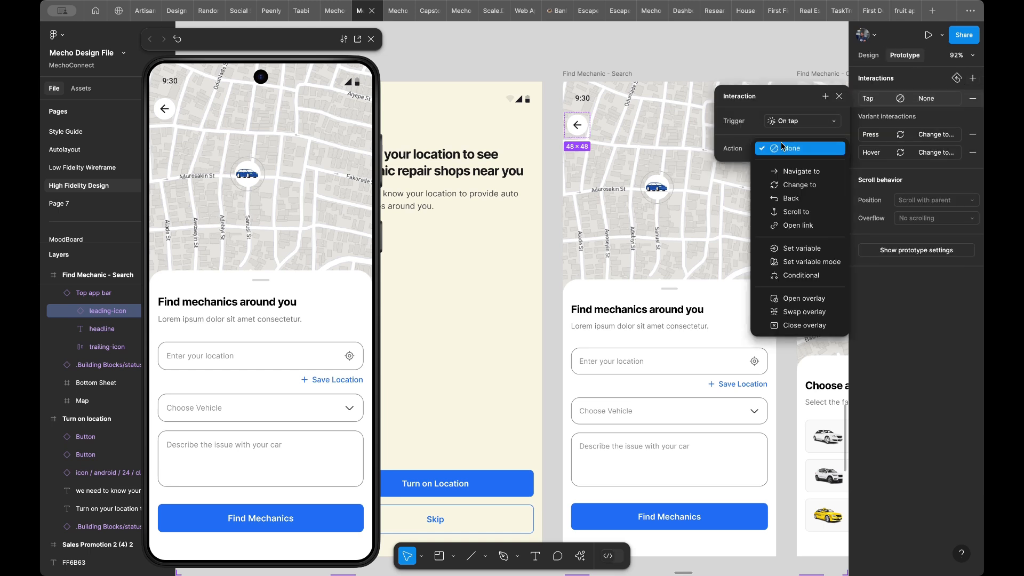
click(788, 198)
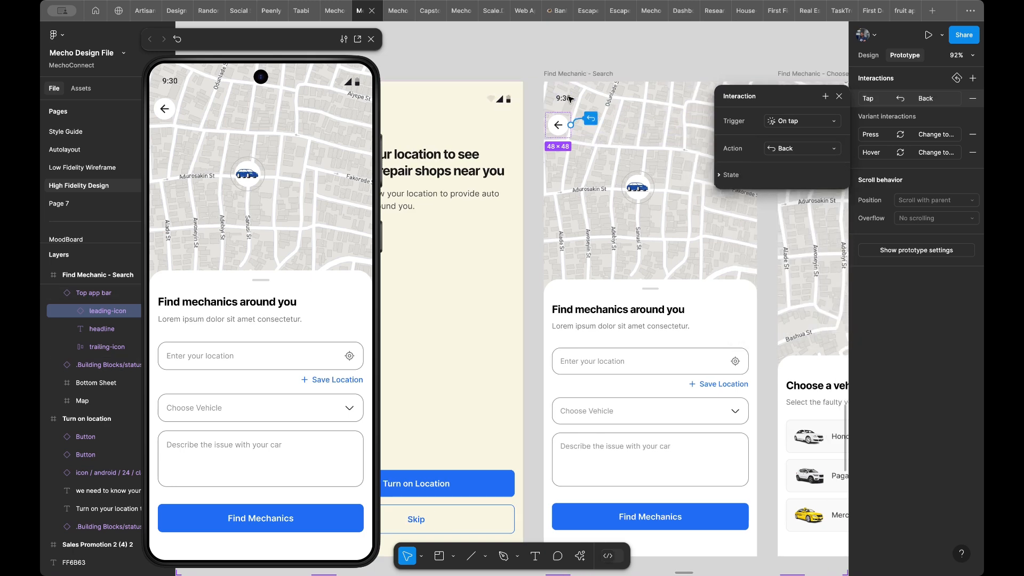
- Close the interaction settings of the back arrow icon
scroll(534, 176, right, 3)
click(324, 253)
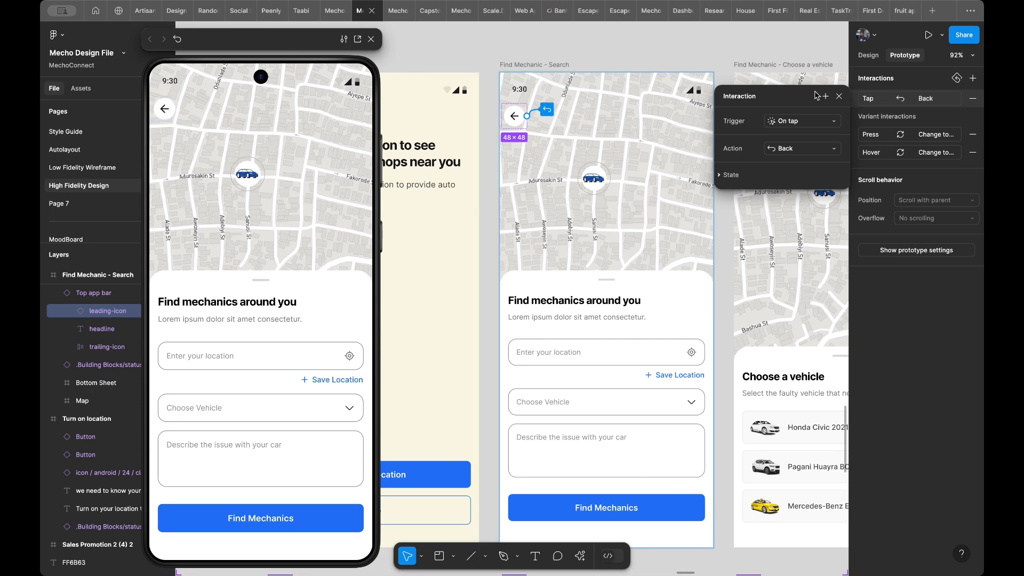
click(839, 96)
- Connect the Choose Vehicle field on Find Mechanic - Search to the Choose a vehicle frame with an Instant Navigate to action, and test it in the preview
scroll(658, 215, right, 4)
scroll(658, 215, down, 3)
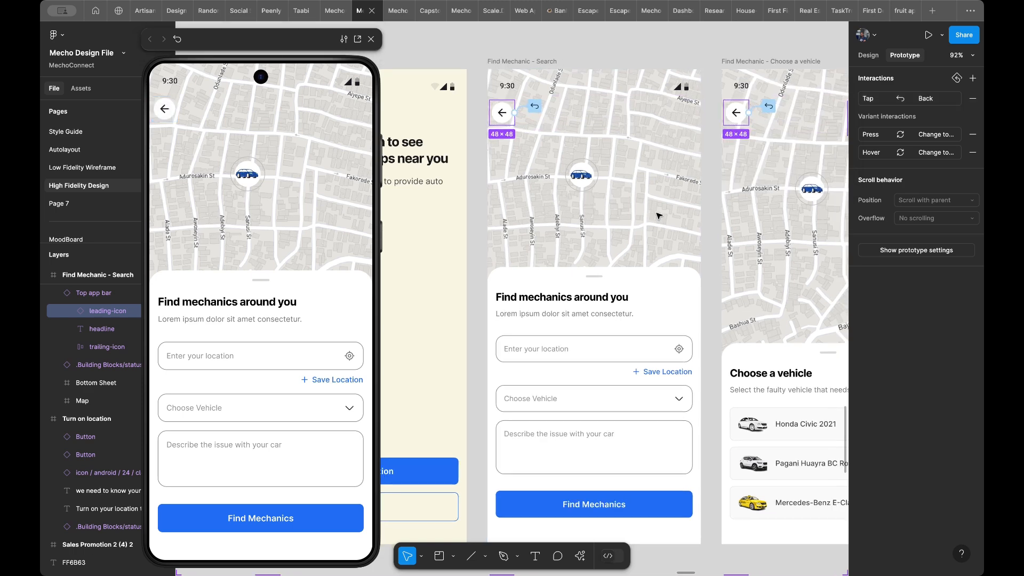
scroll(657, 215, down, 1)
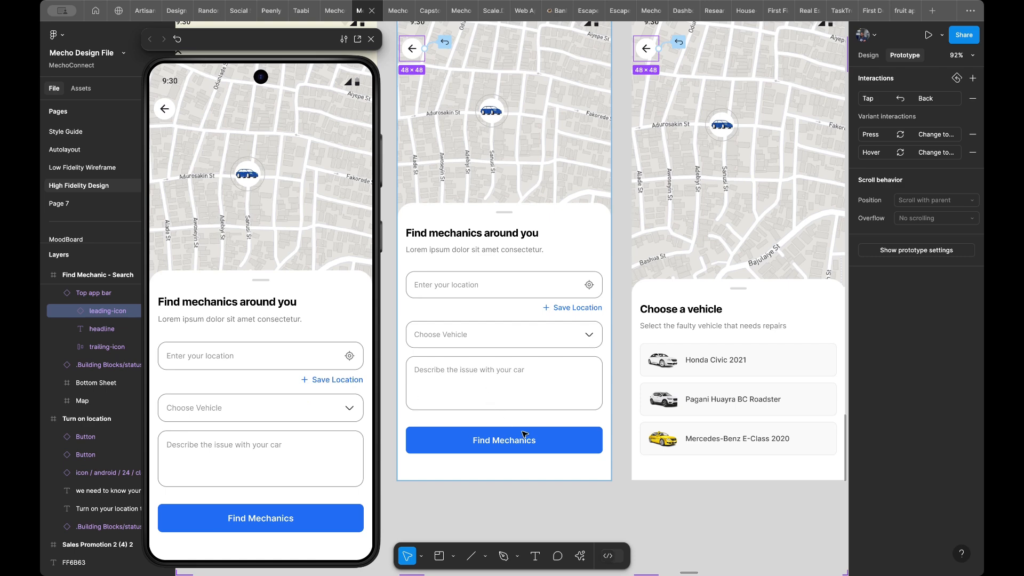
scroll(523, 433, right, 1)
scroll(522, 433, up, 1)
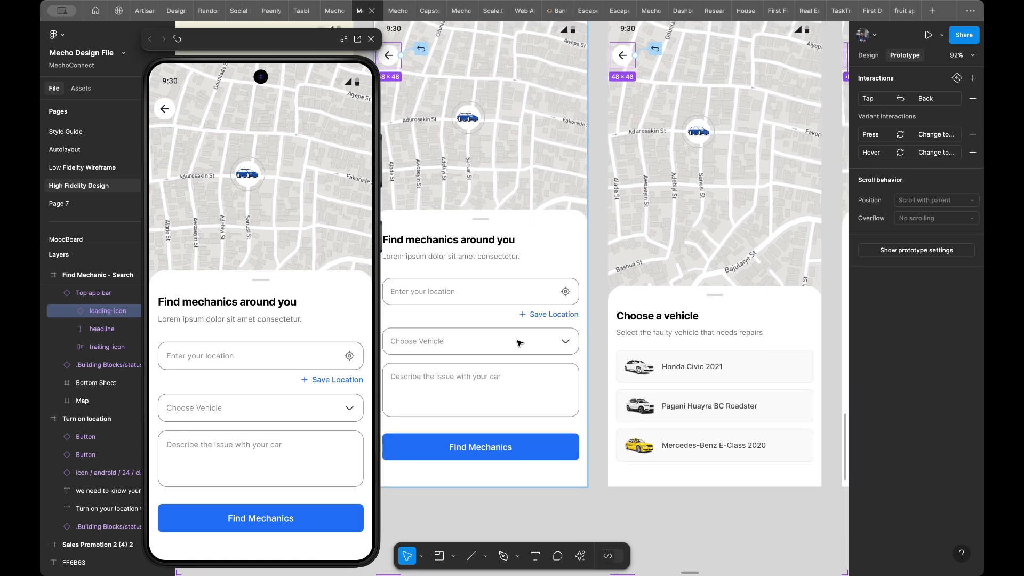
click(519, 343)
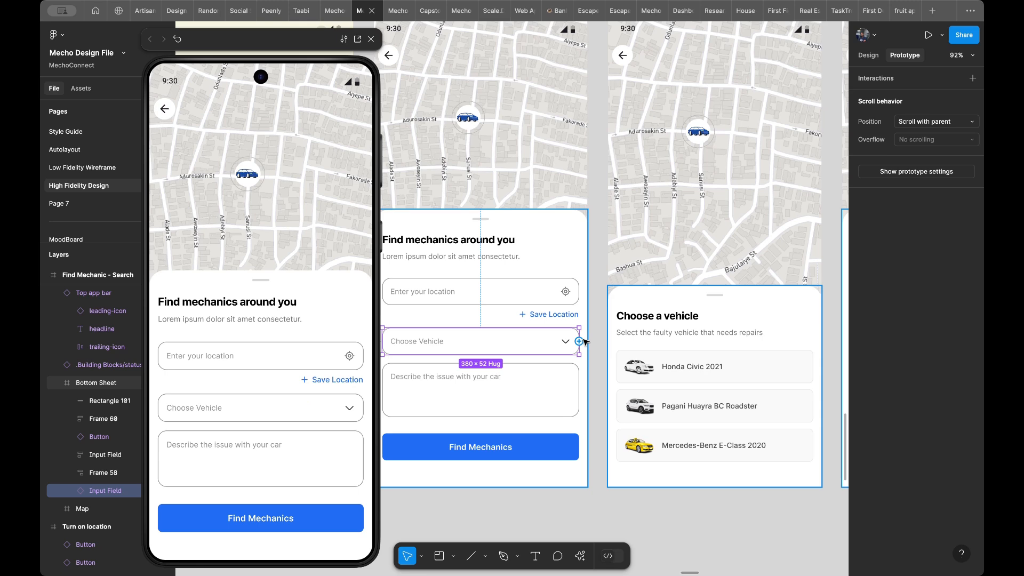
scroll(585, 342, left, 2)
scroll(586, 341, down, 1)
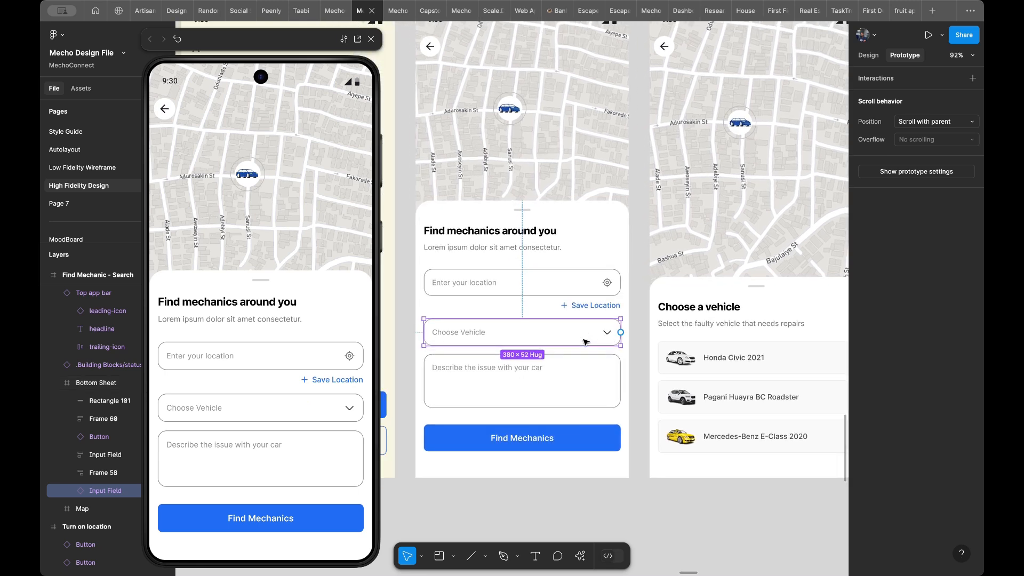
scroll(613, 339, down, 3)
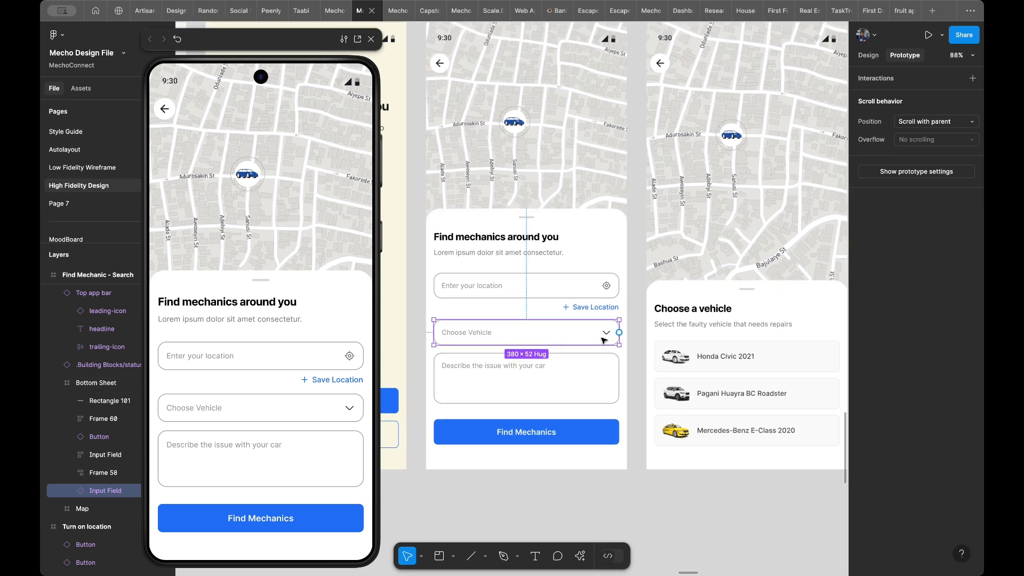
drag(618, 333, 653, 340)
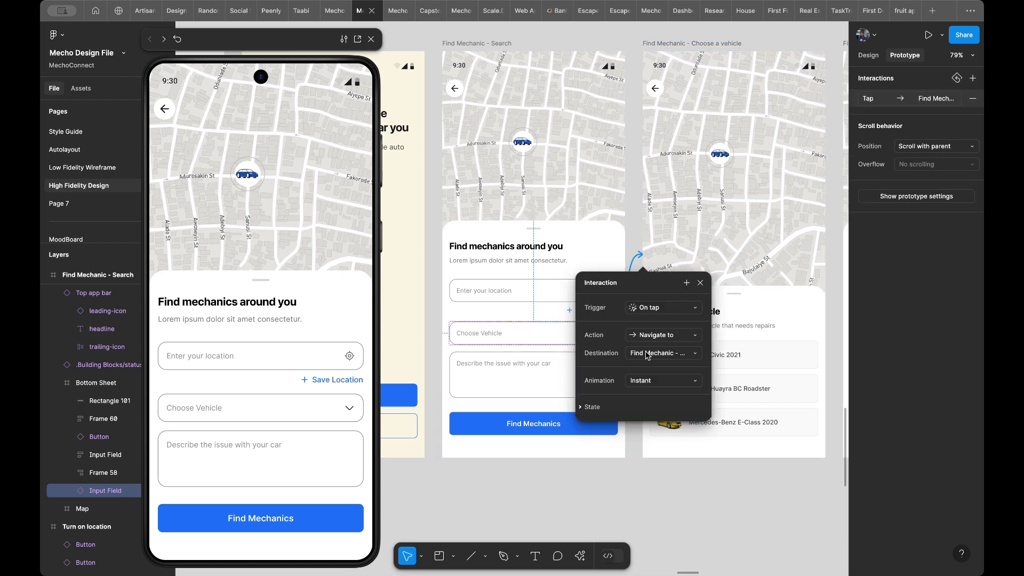
click(647, 382)
click(645, 382)
click(344, 408)
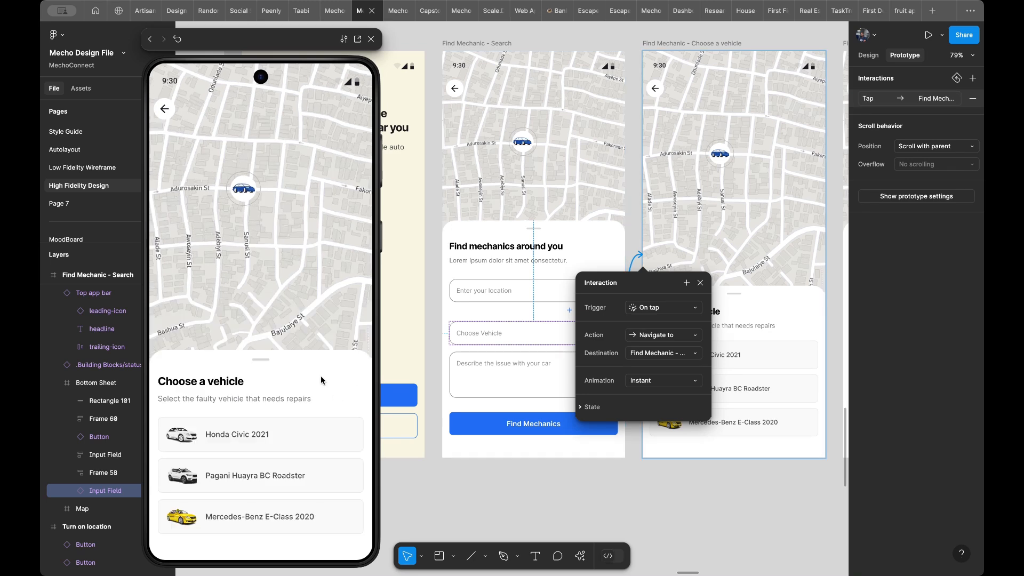
- Change the Choose Vehicle field's transition animation to Smart animate, and replay it in the preview
scroll(534, 251, right, 5)
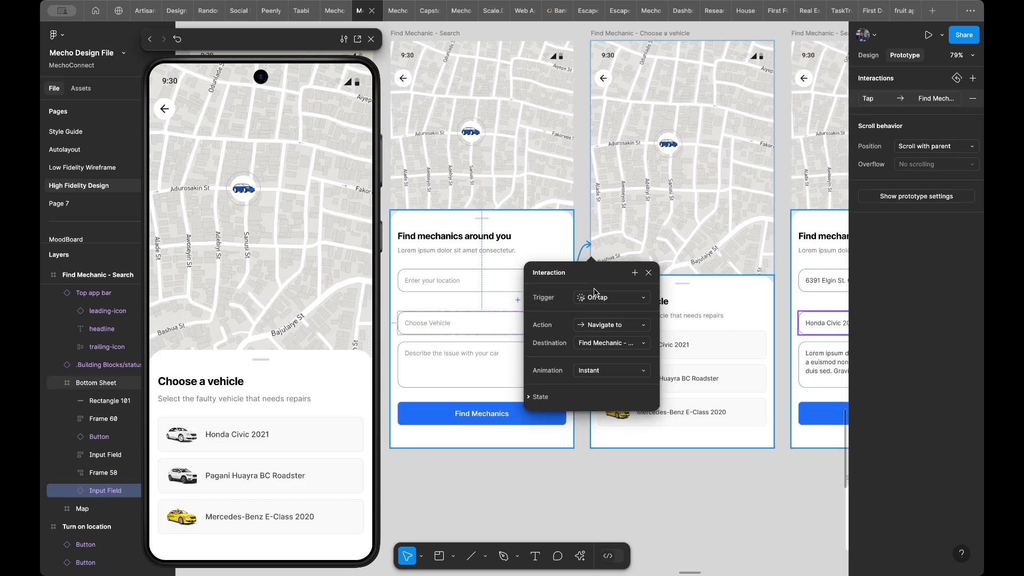
click(609, 373)
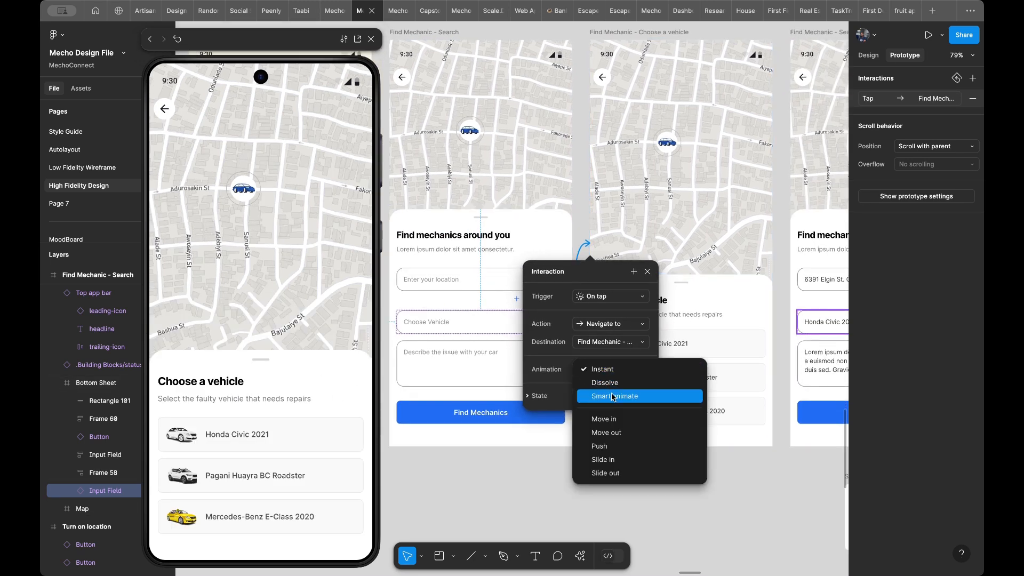
click(613, 396)
click(267, 345)
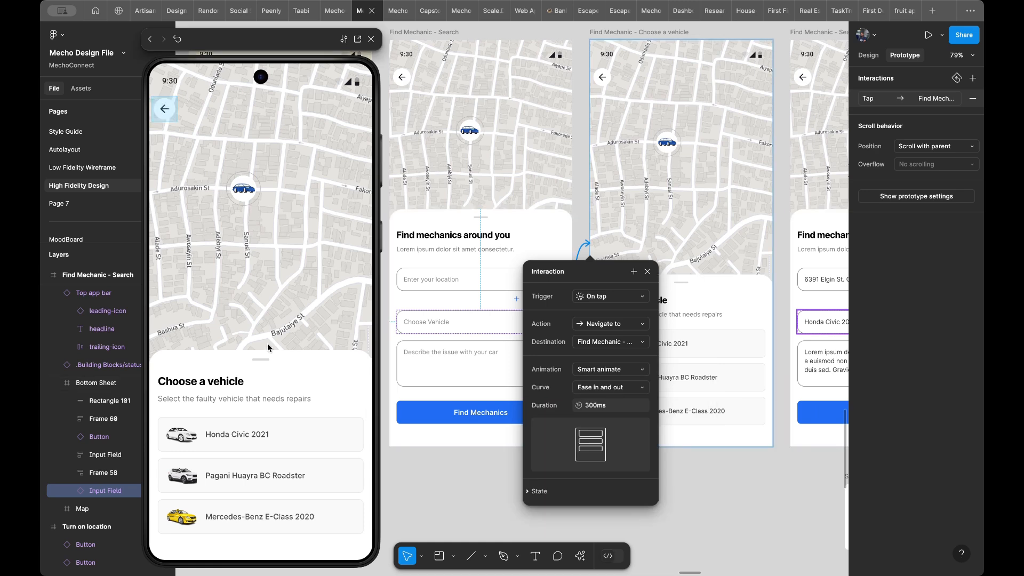
key(Left)
click(271, 409)
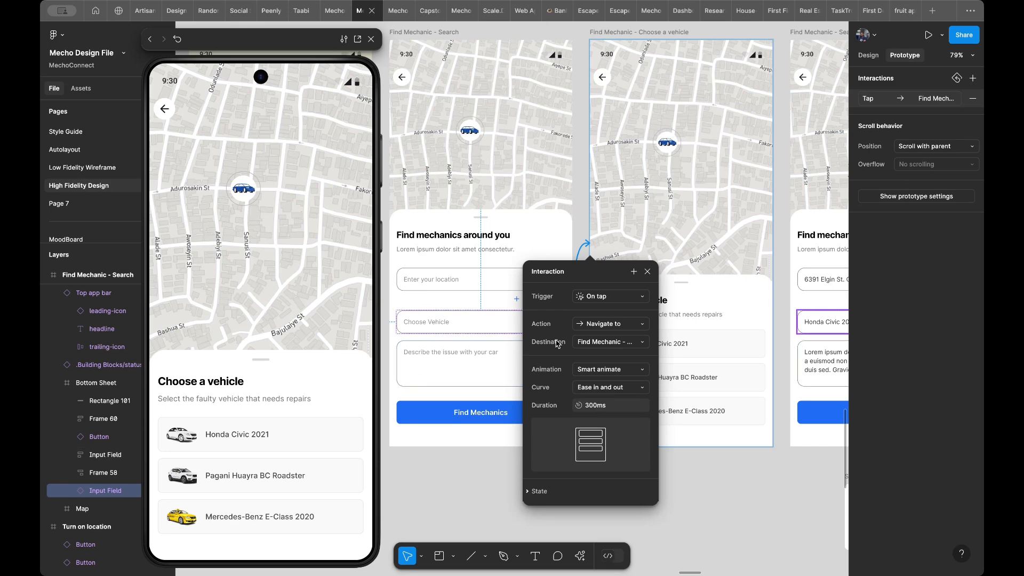
click(270, 388)
key(Left)
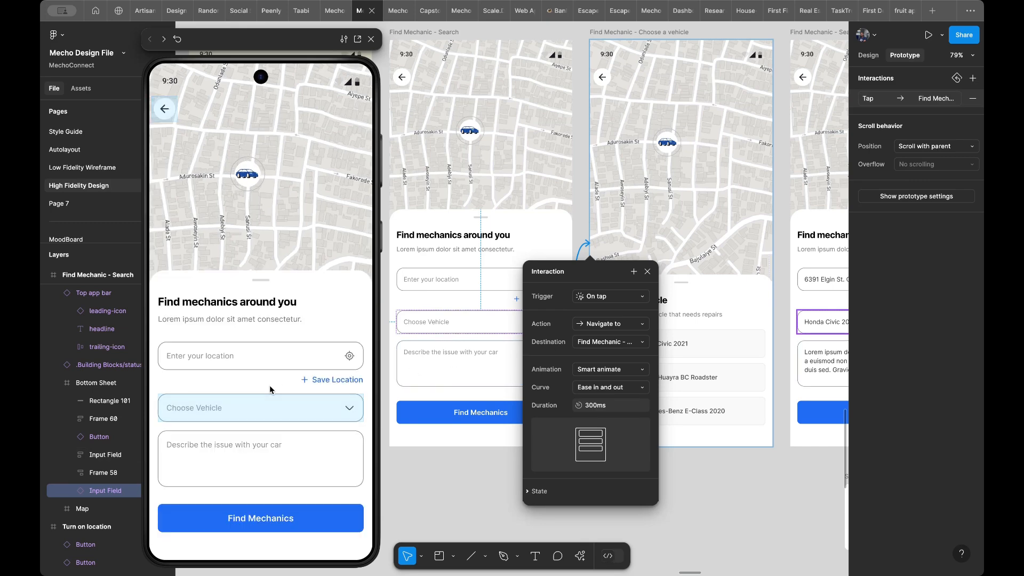
click(272, 406)
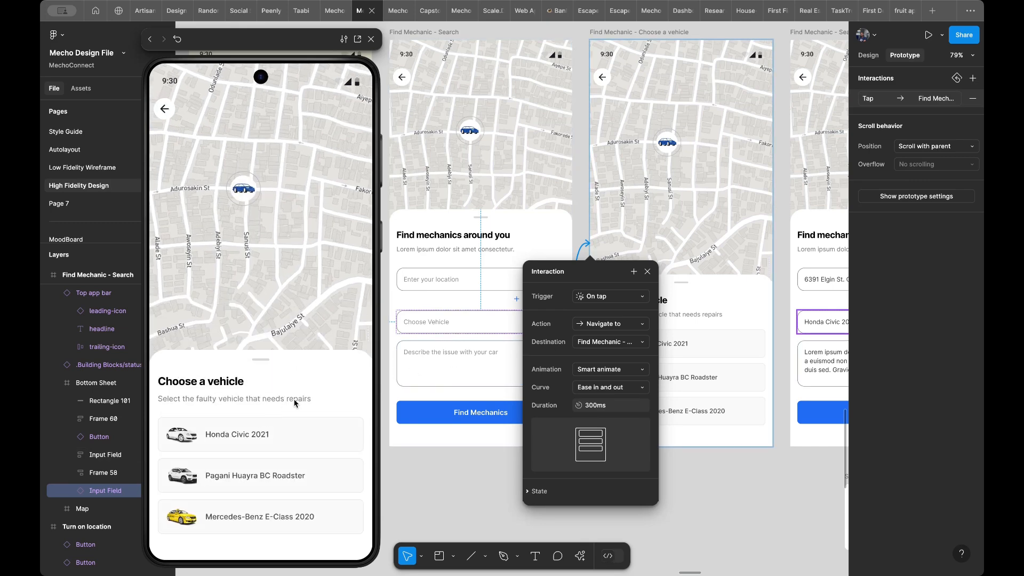
- Connect the Honda Civic 2021 option to the Find Mechanic - Search 2 frame with a Smart animate Navigate to action, and test it in the preview
scroll(494, 235, right, 5)
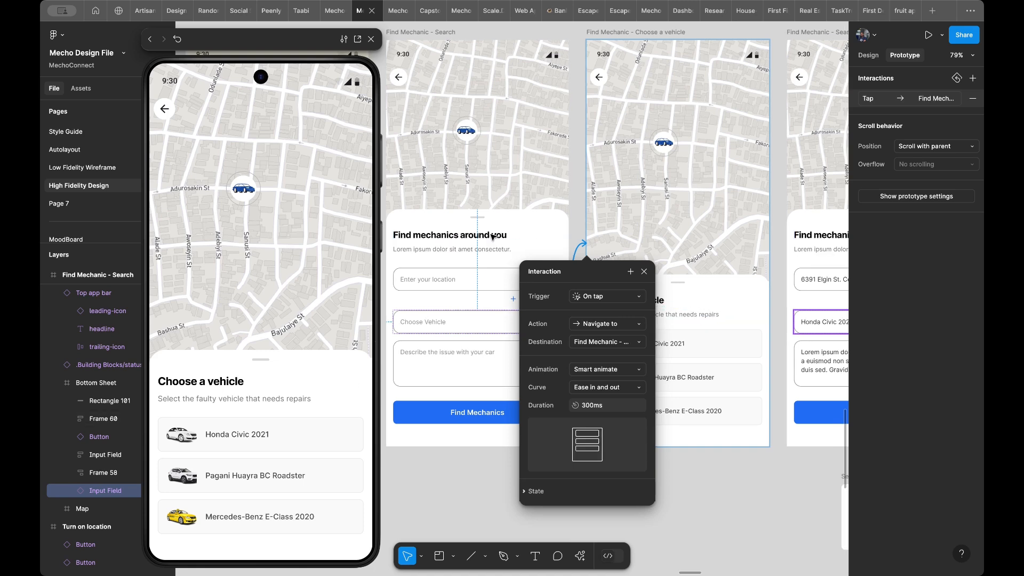
scroll(622, 307, right, 4)
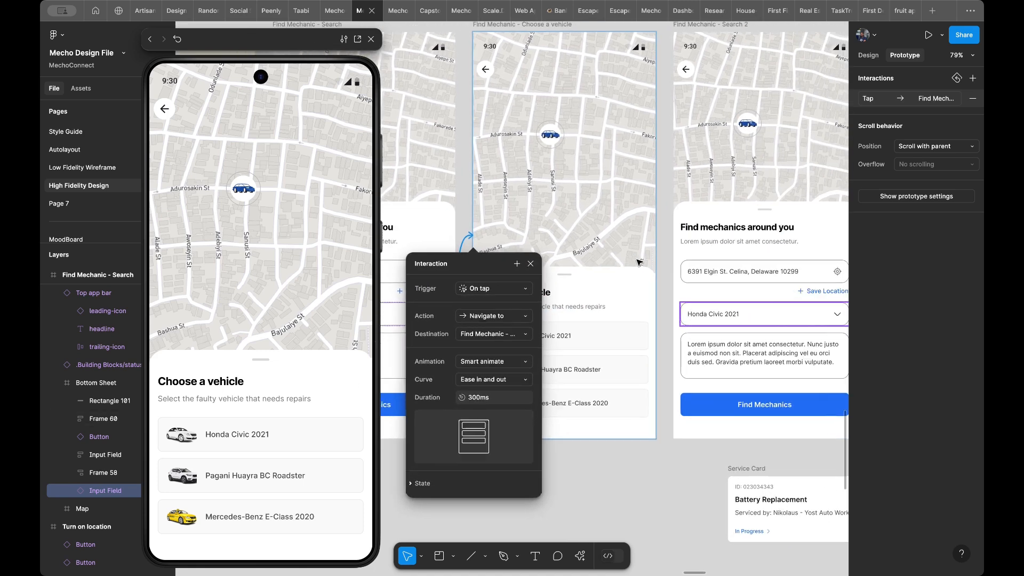
click(606, 334)
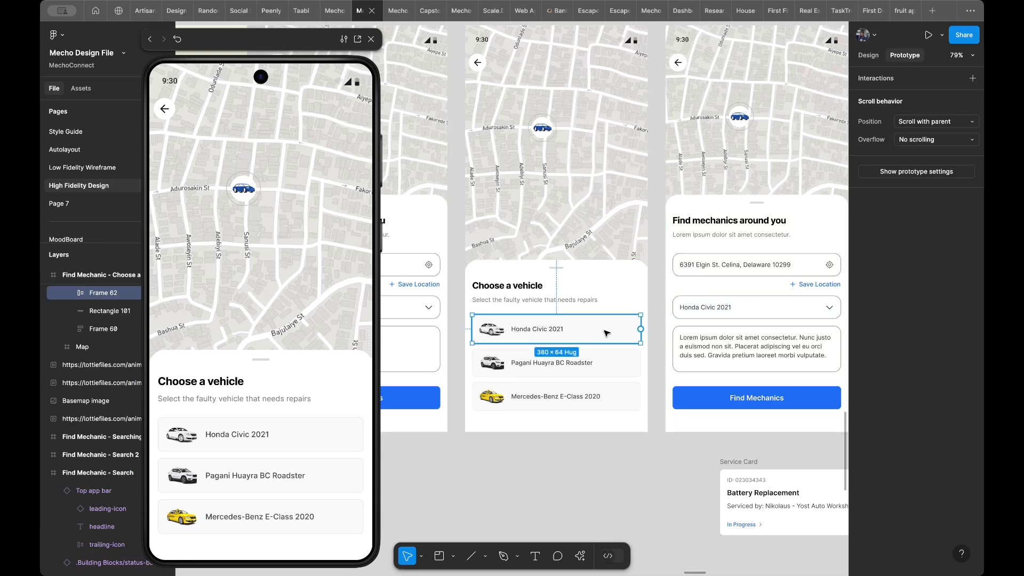
drag(641, 329, 670, 319)
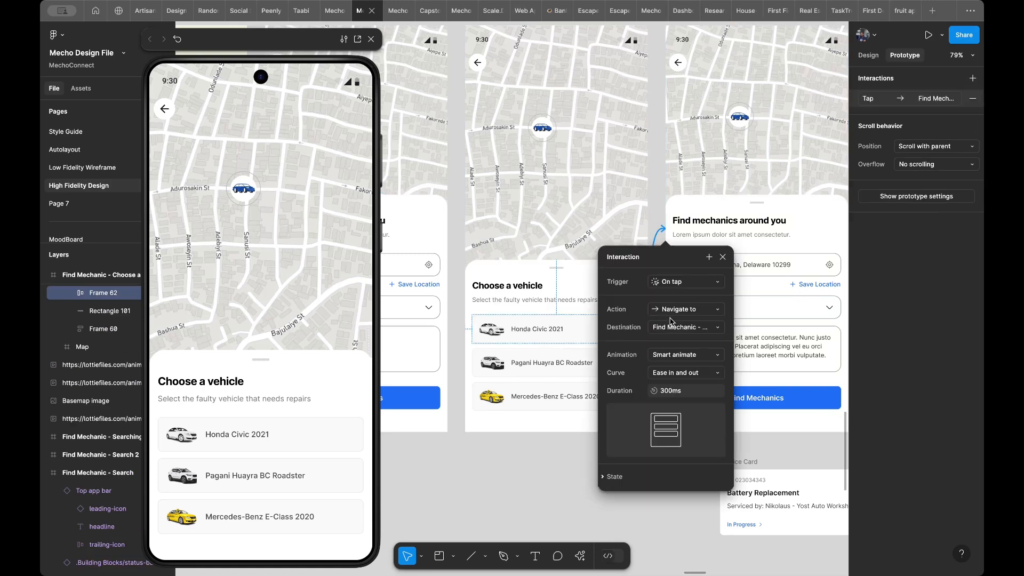
click(291, 438)
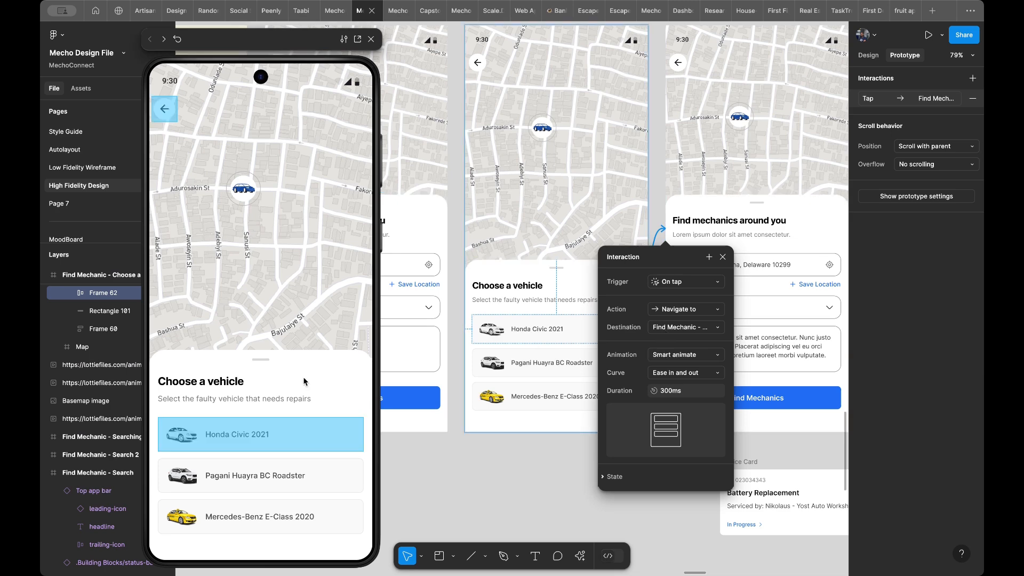
click(290, 439)
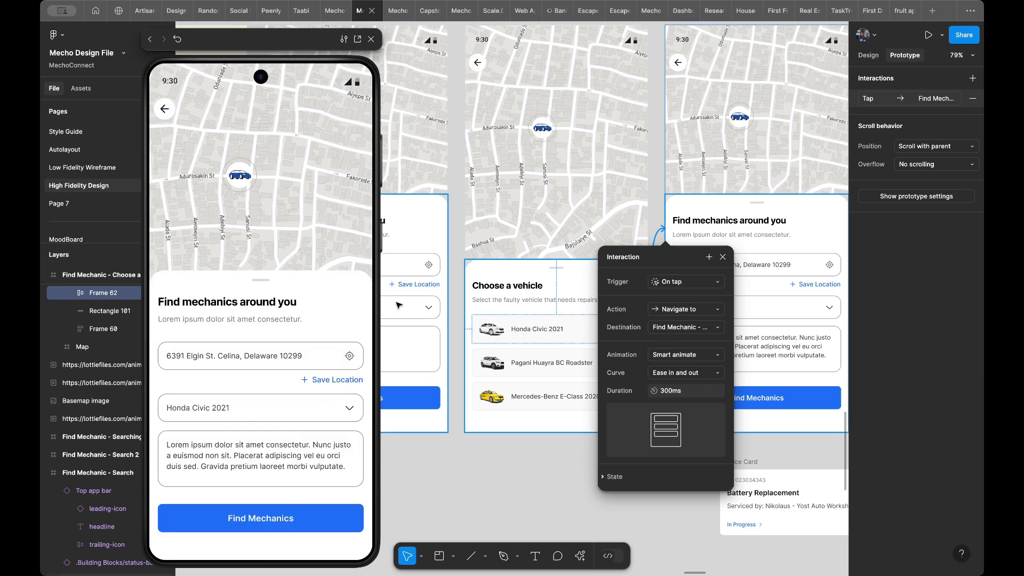
- Connect the Find Mechanics button on Search 2 to the Searching for mechanic frame with a Smart animate Navigate to action, and test it in the preview
scroll(576, 153, right, 5)
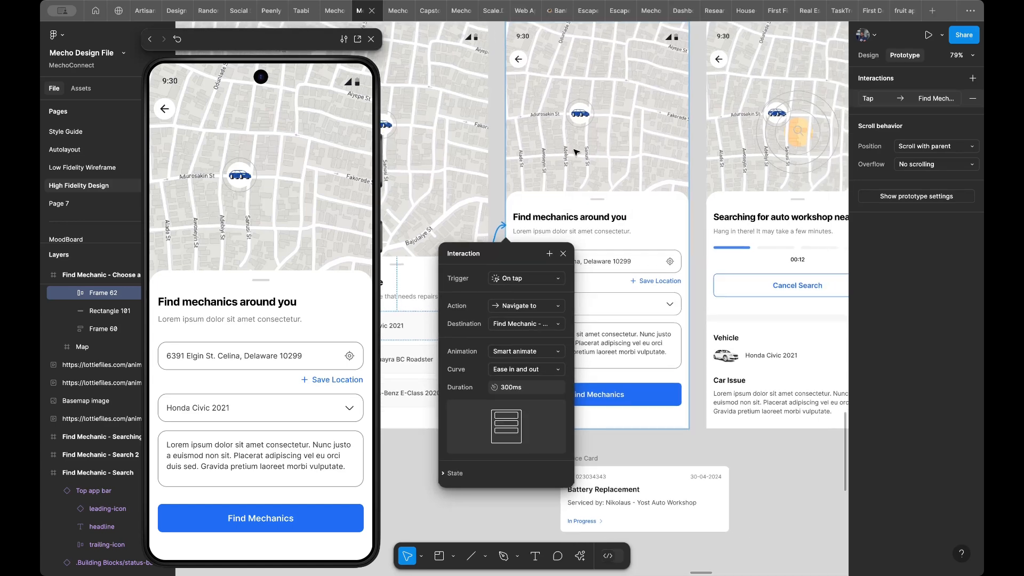
scroll(576, 152, down, 2)
scroll(576, 152, right, 2)
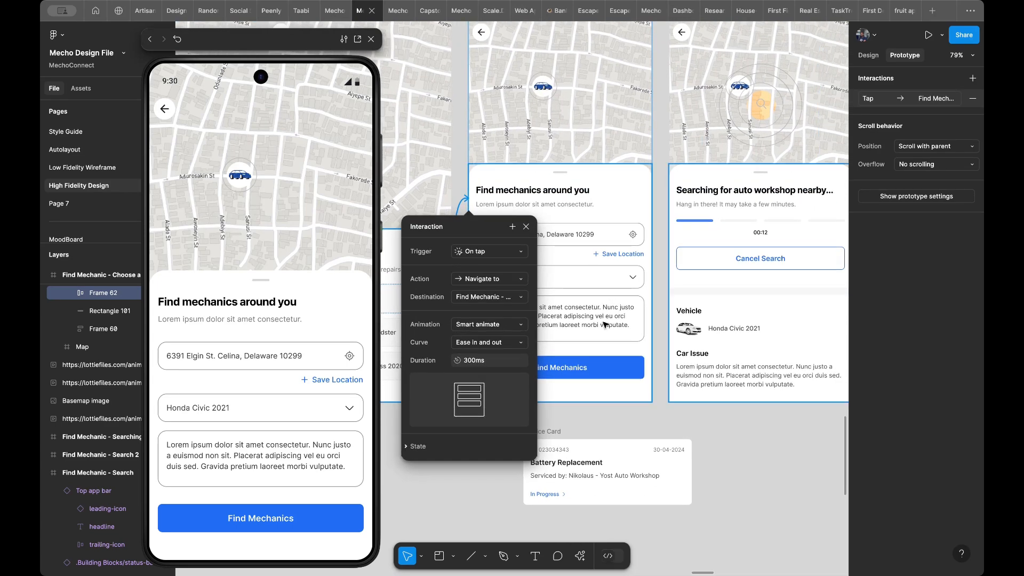
click(582, 370)
double_click(591, 369)
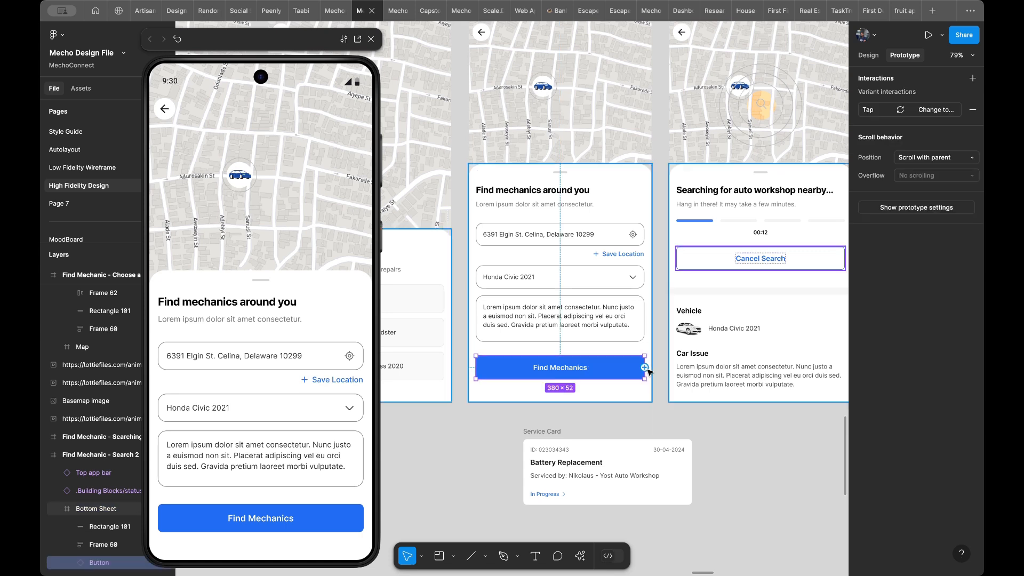
drag(645, 368, 674, 338)
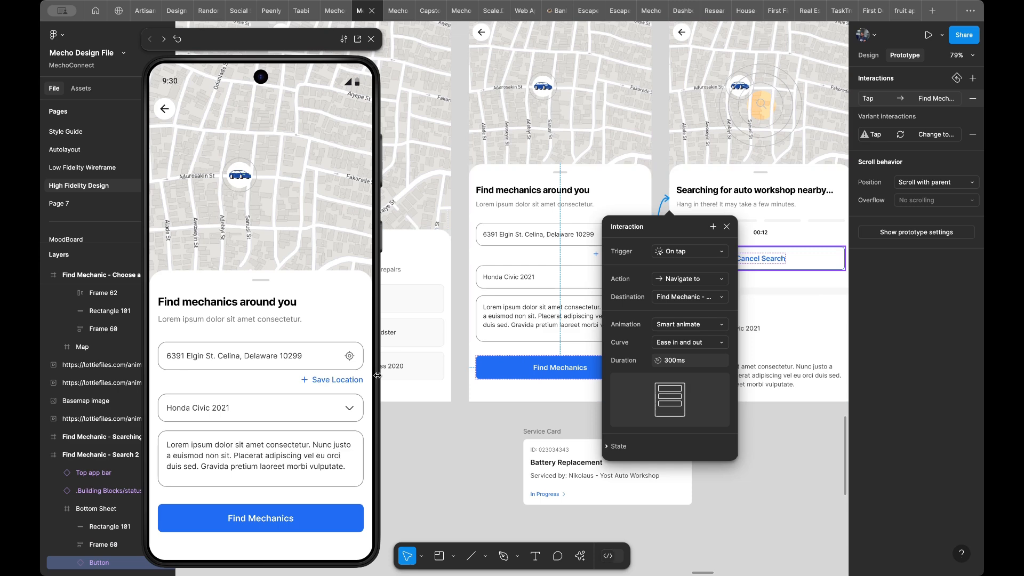
click(293, 493)
click(285, 517)
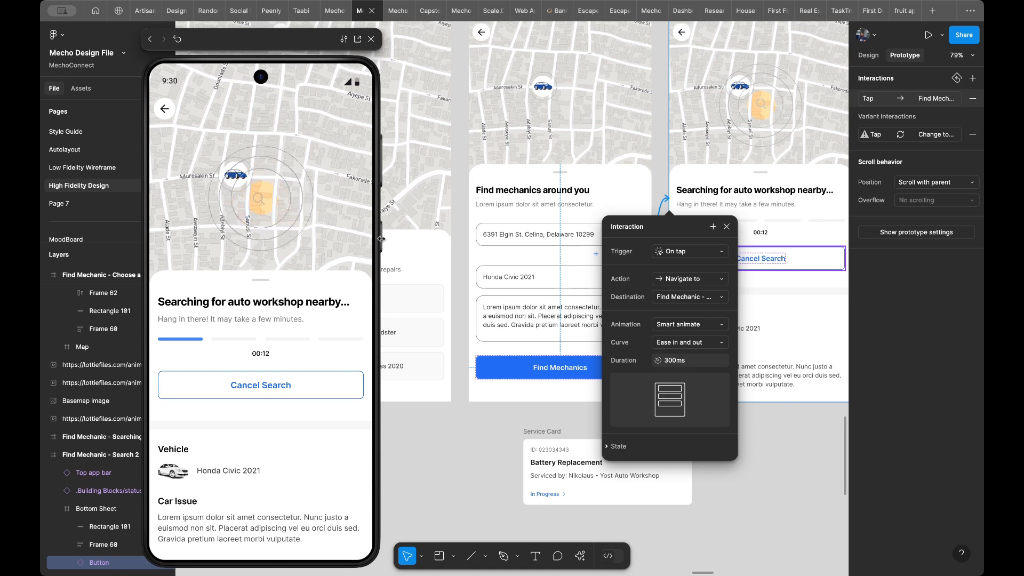
- Connect the Bottom Sheet on Find Mechanic - Searching for mechanic to the Result frame with an On tap, Smart animate Navigate to action, and test it
scroll(560, 160, right, 3)
scroll(559, 160, right, 5)
scroll(559, 160, up, 2)
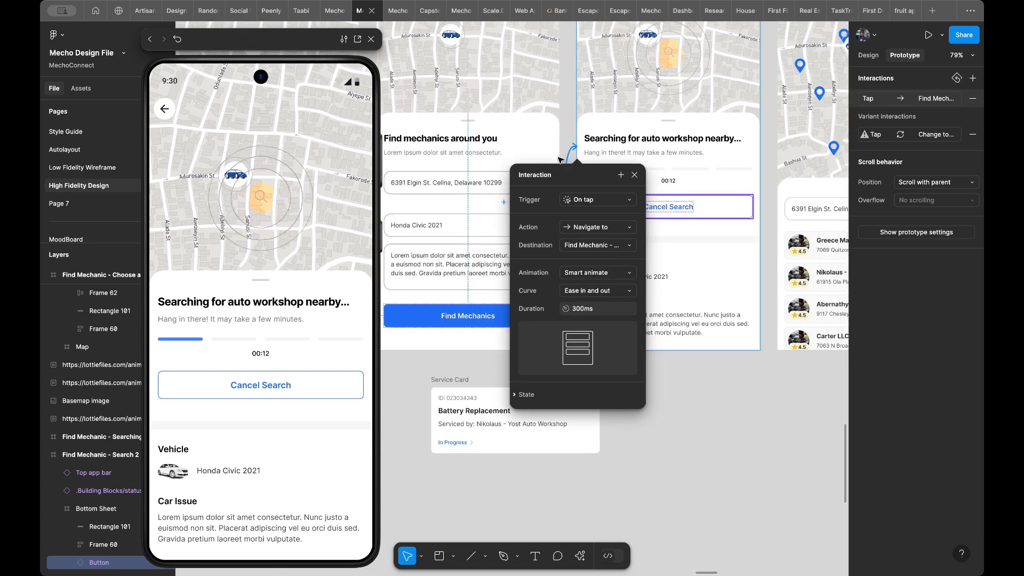
scroll(560, 160, right, 2)
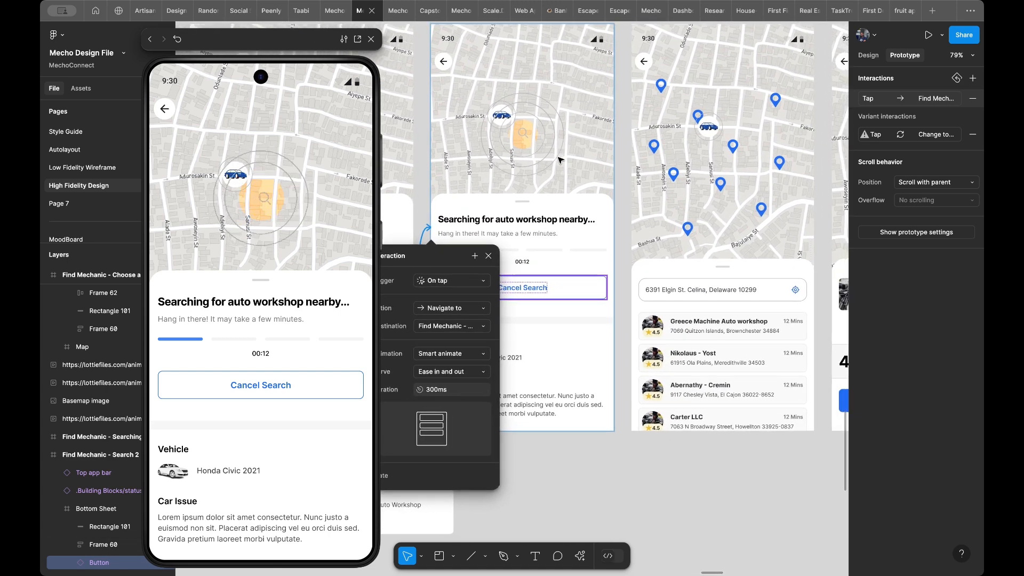
click(582, 344)
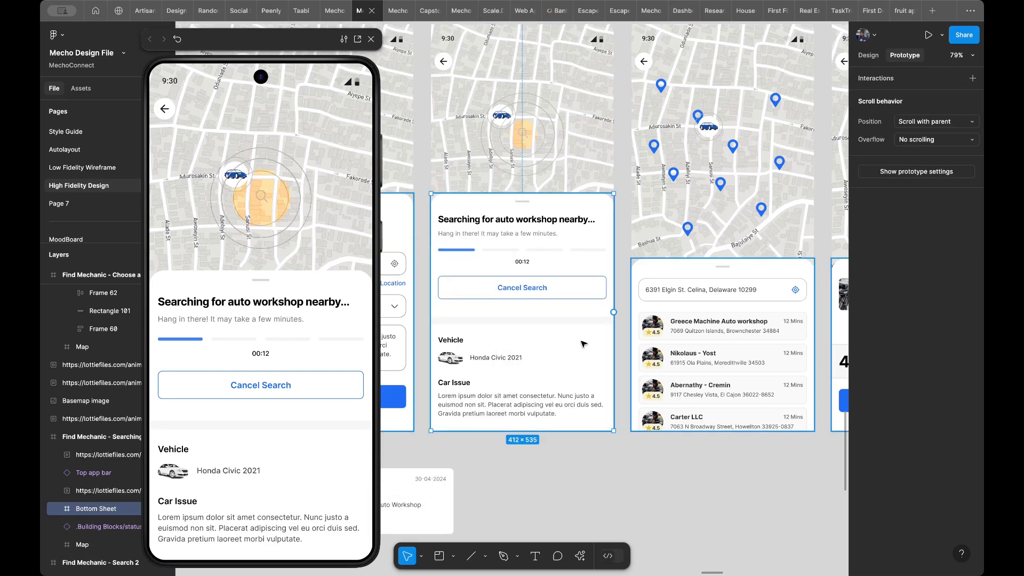
scroll(582, 344, down, 5)
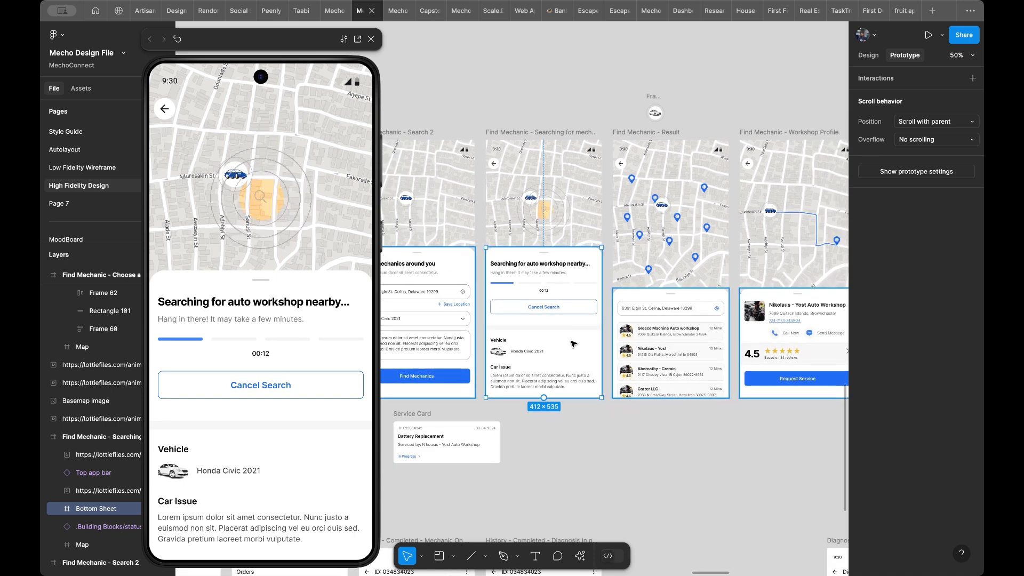
scroll(569, 342, down, 2)
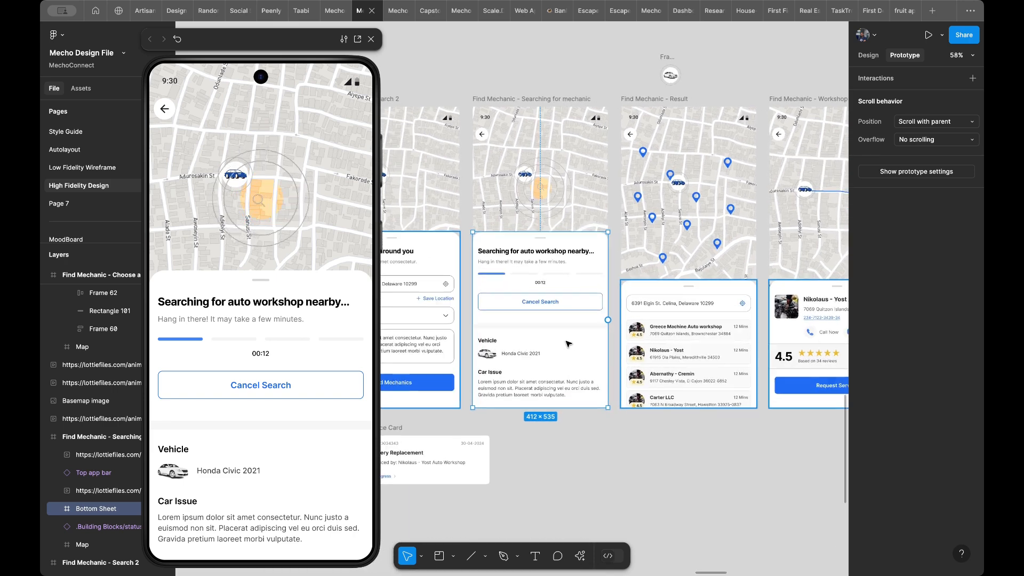
scroll(569, 343, left, 2)
scroll(570, 331, left, 3)
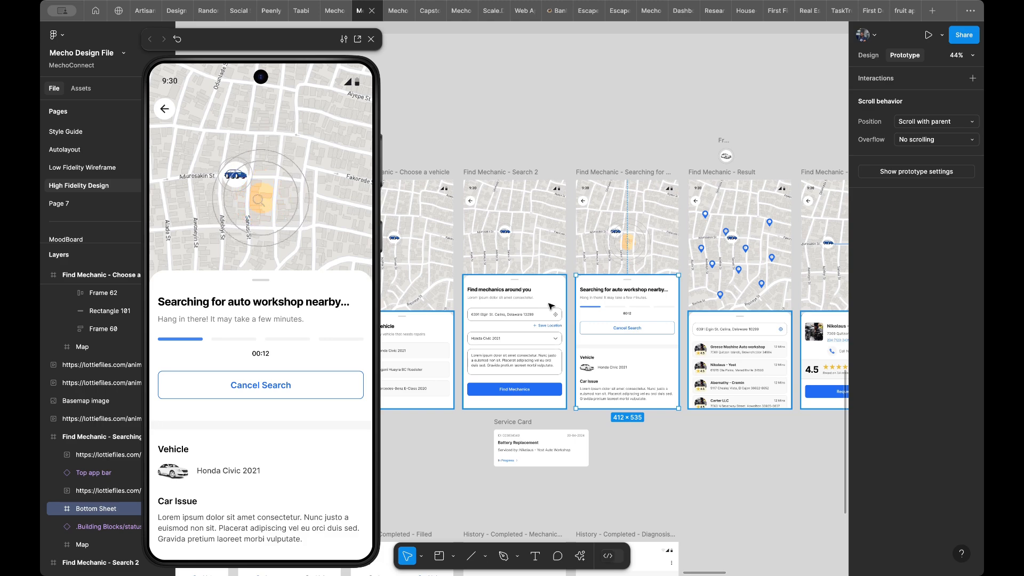
scroll(551, 306, up, 3)
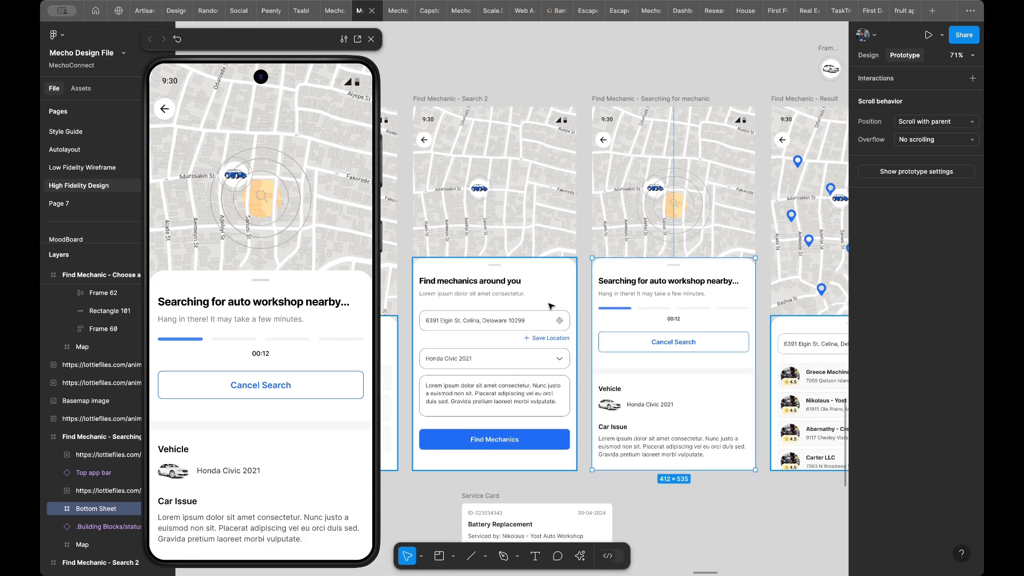
scroll(551, 305, down, 3)
scroll(551, 306, down, 2)
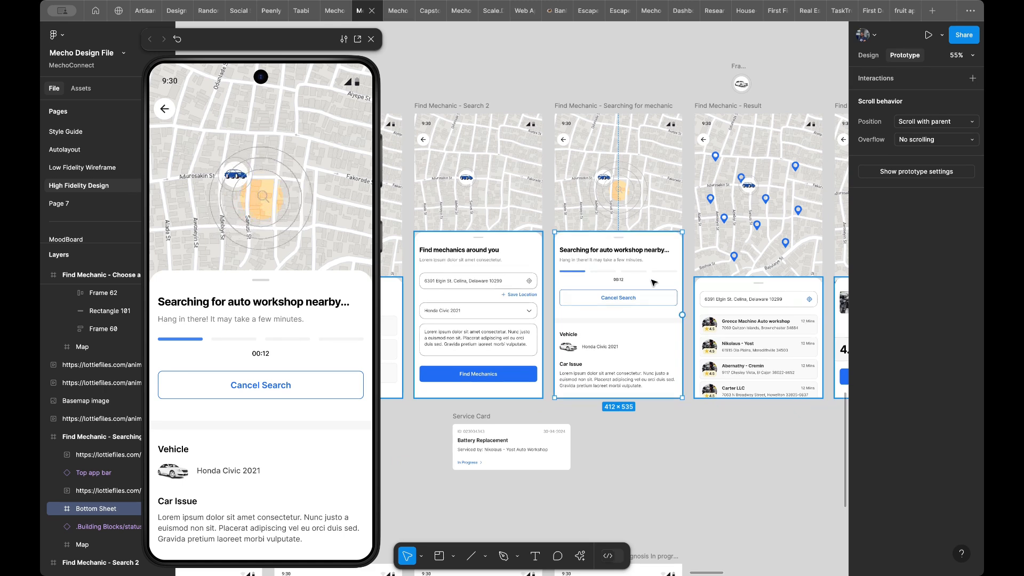
scroll(647, 287, up, 2)
scroll(627, 279, up, 2)
scroll(627, 278, up, 3)
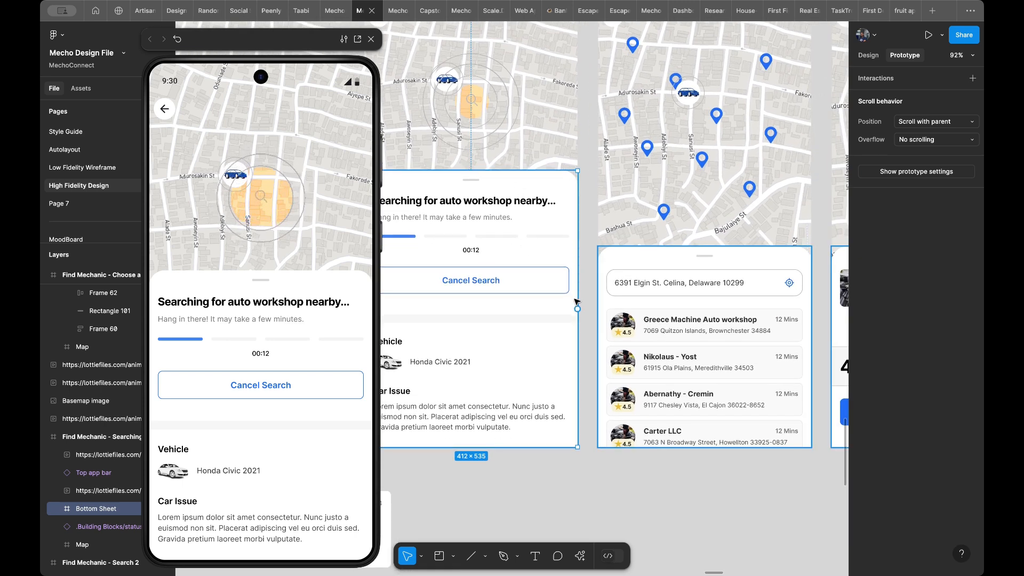
drag(578, 309, 614, 311)
scroll(611, 318, right, 1)
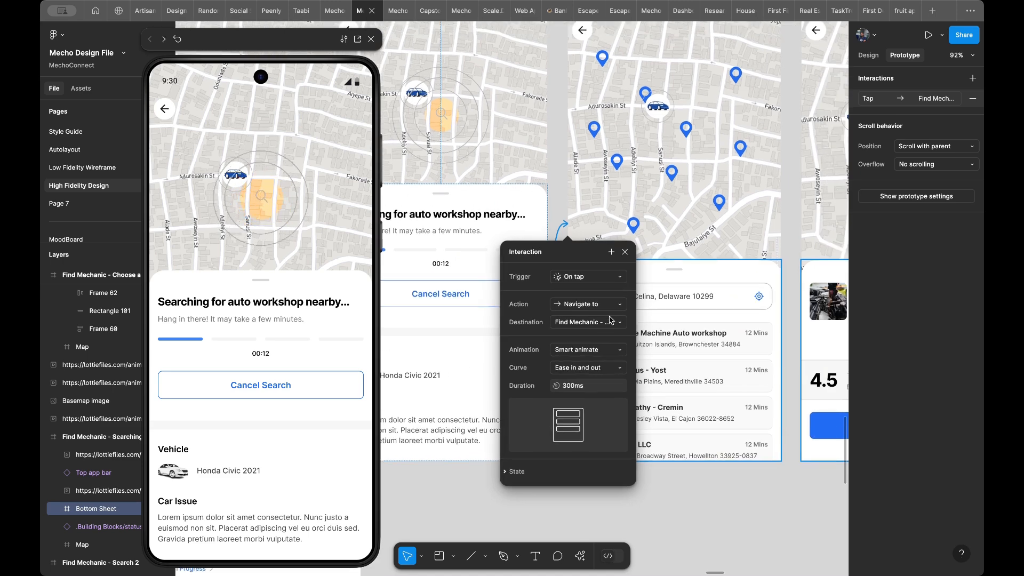
click(288, 362)
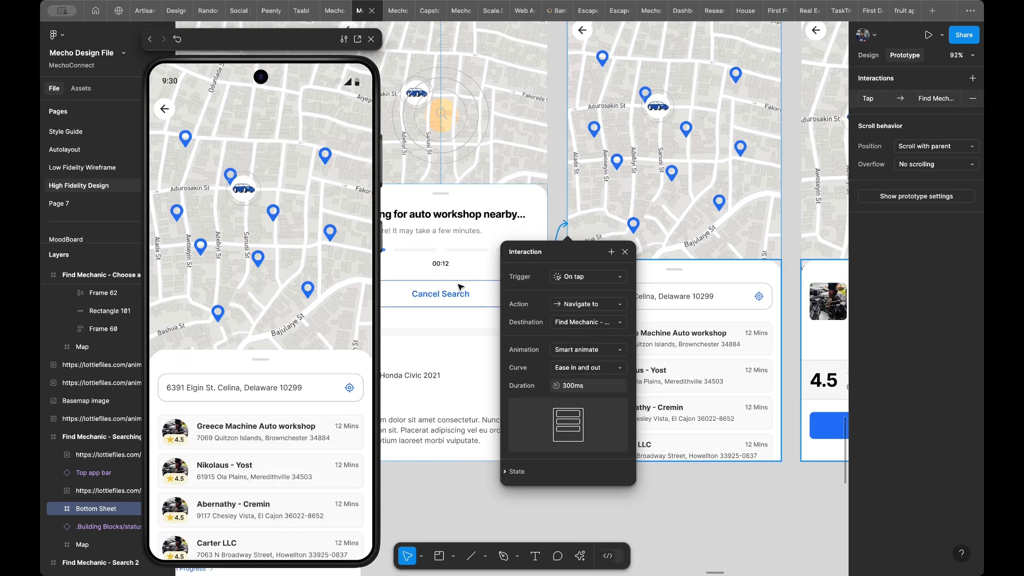
- Change the Bottom Sheet interaction's trigger to After delay with a delay of 5000 ms
click(573, 278)
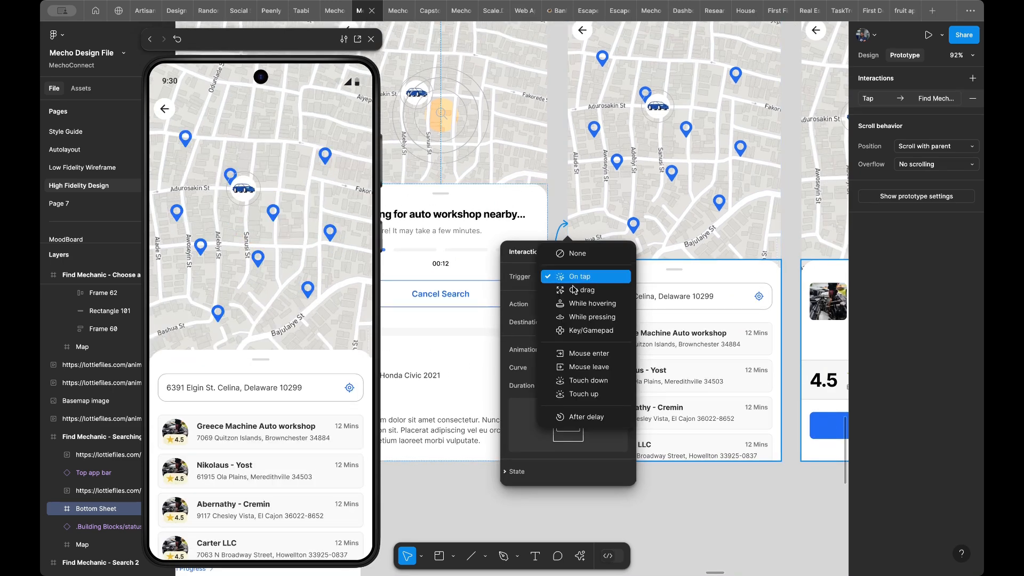
click(579, 425)
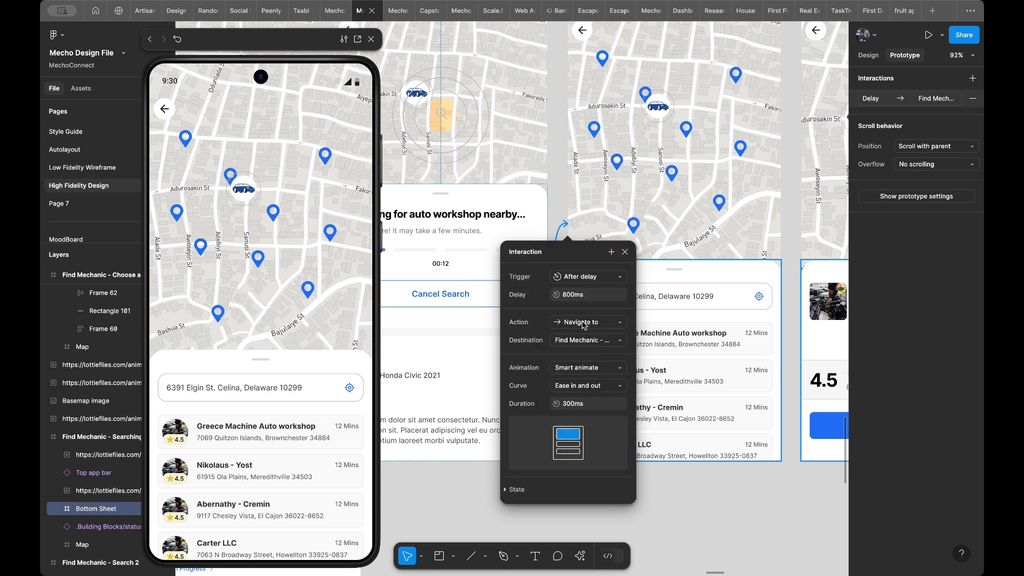
click(569, 296)
key(Left)
text(50)
key(Return)
- Replay the Find Mechanic - Searching for mechanic frame in the preview to check the delayed transition to Result
click(457, 322)
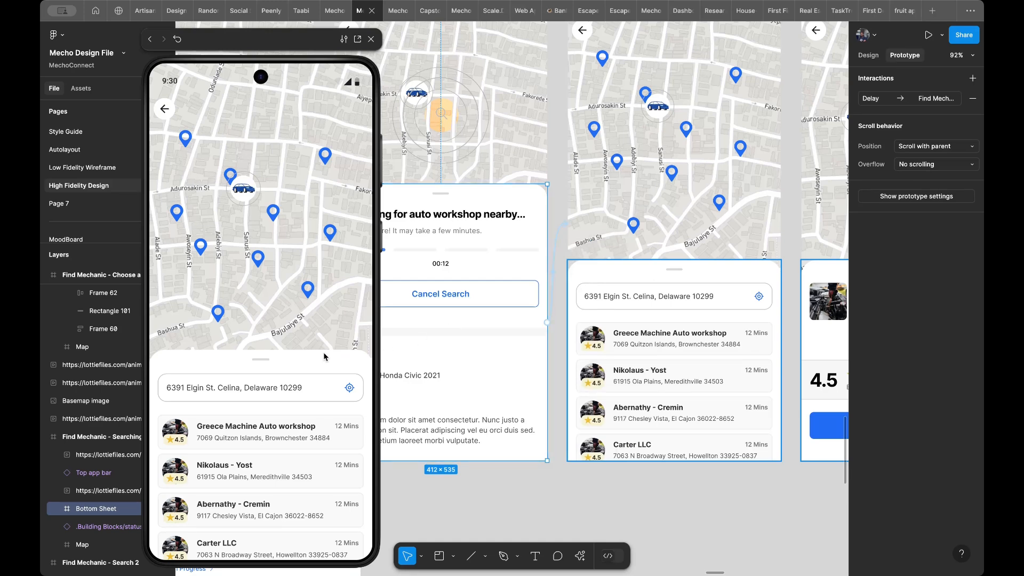
scroll(479, 181, up, 5)
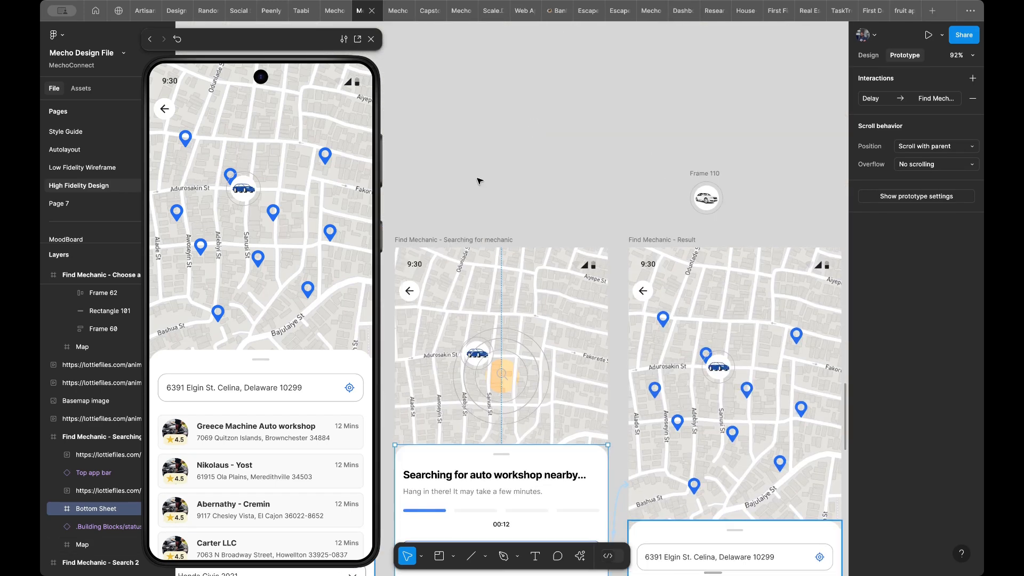
click(462, 238)
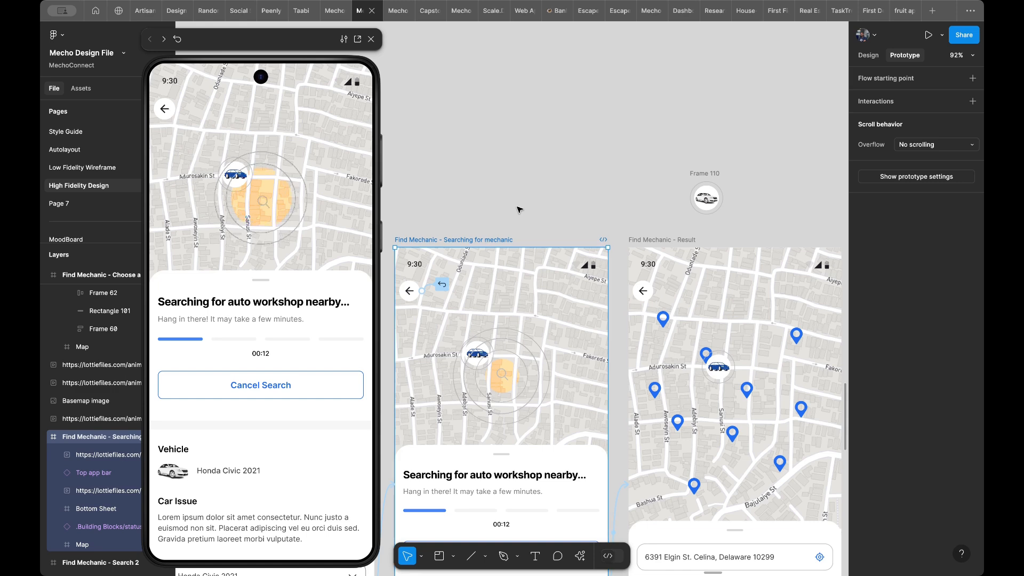
scroll(512, 224, down, 3)
scroll(519, 209, down, 1)
scroll(519, 209, right, 2)
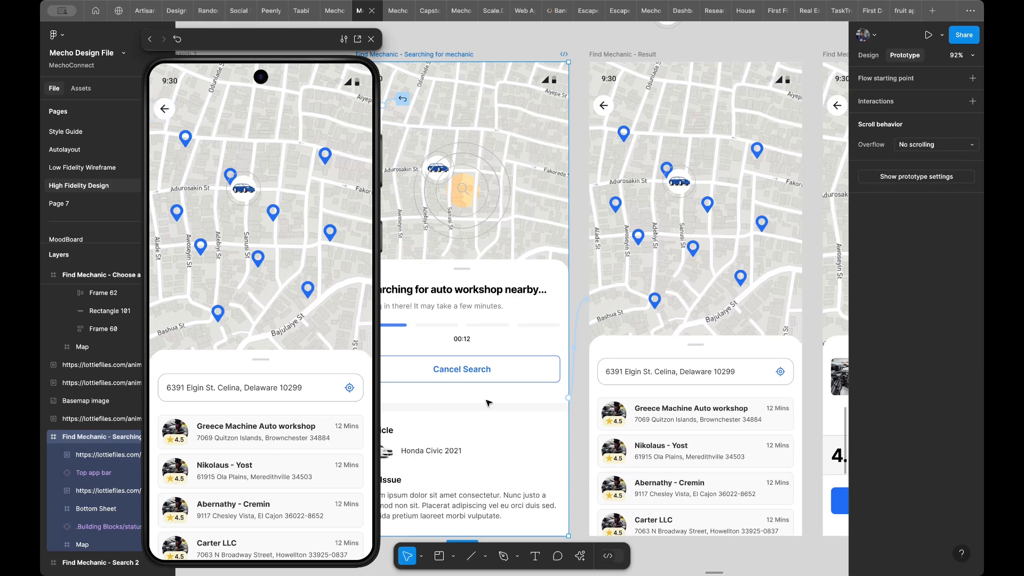
- Select the list of workshops on the Find Mechanic - Result frame
scroll(655, 359, down, 1)
scroll(654, 360, right, 2)
scroll(656, 360, down, 2)
scroll(656, 360, right, 1)
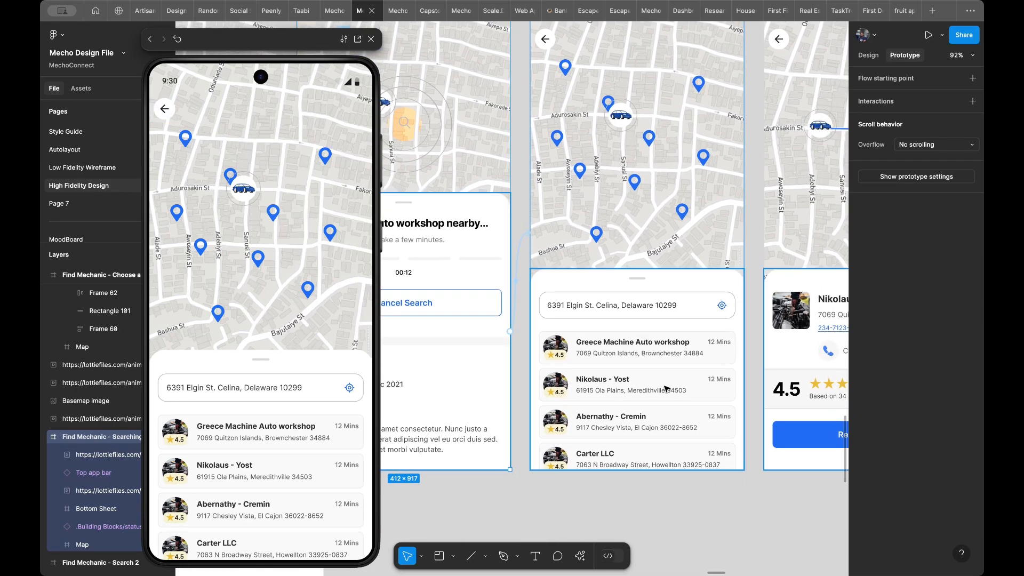
click(667, 388)
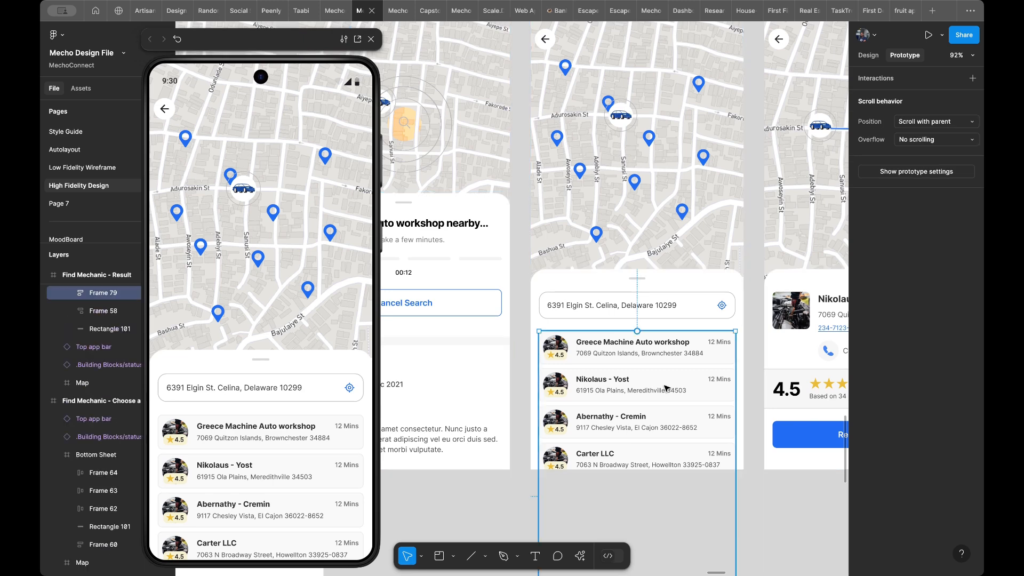
scroll(666, 388, down, 2)
scroll(666, 388, right, 1)
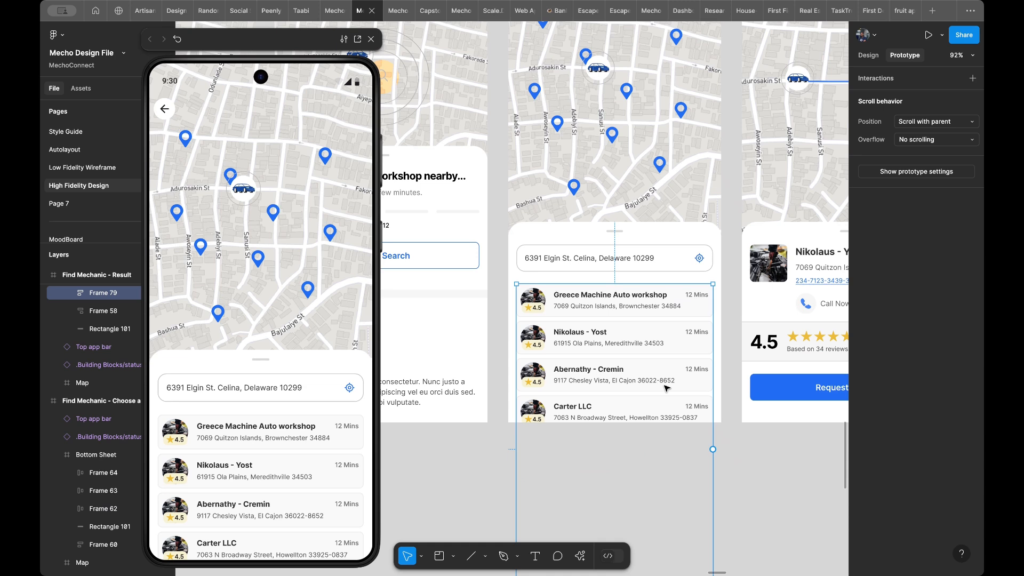
scroll(666, 388, up, 2)
ctrl+scroll(667, 388, down, 2)
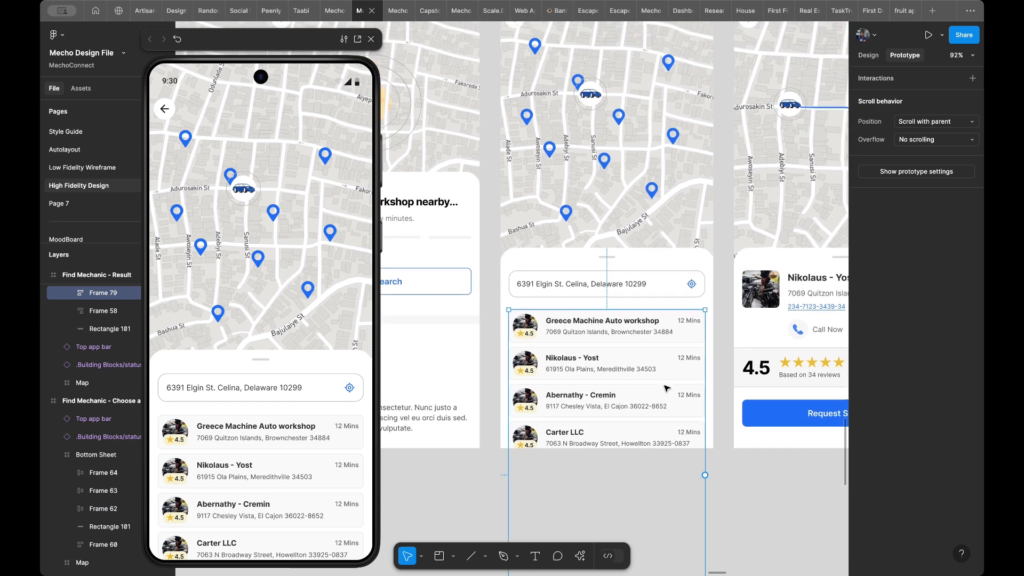
ctrl+scroll(667, 387, down, 2)
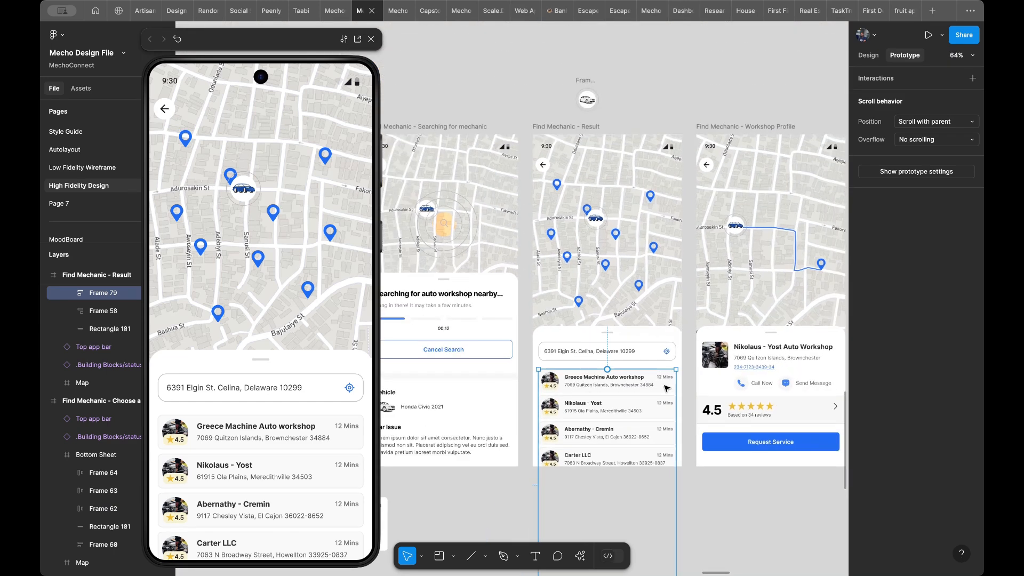
scroll(642, 335, right, 3)
scroll(642, 335, down, 1)
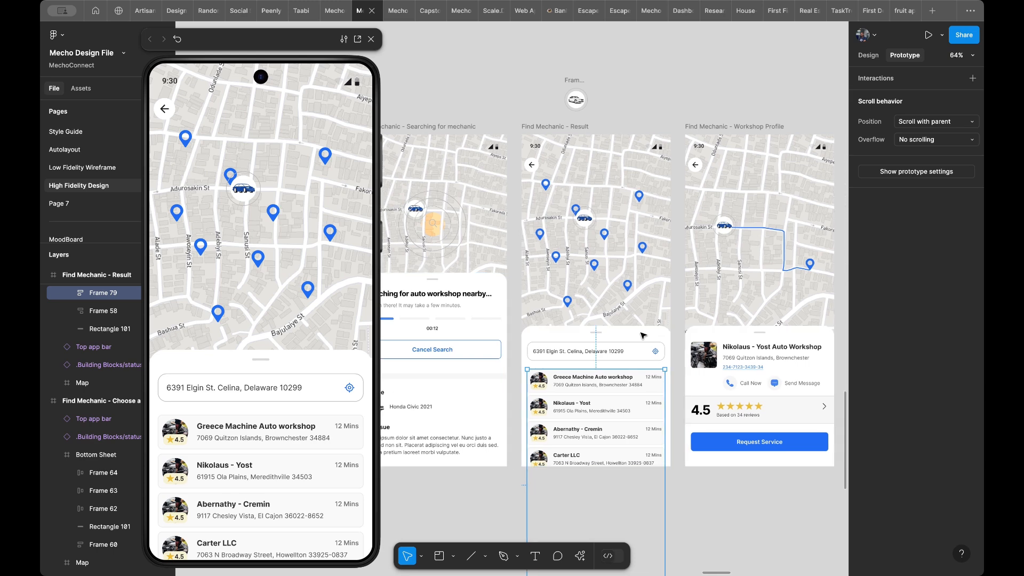
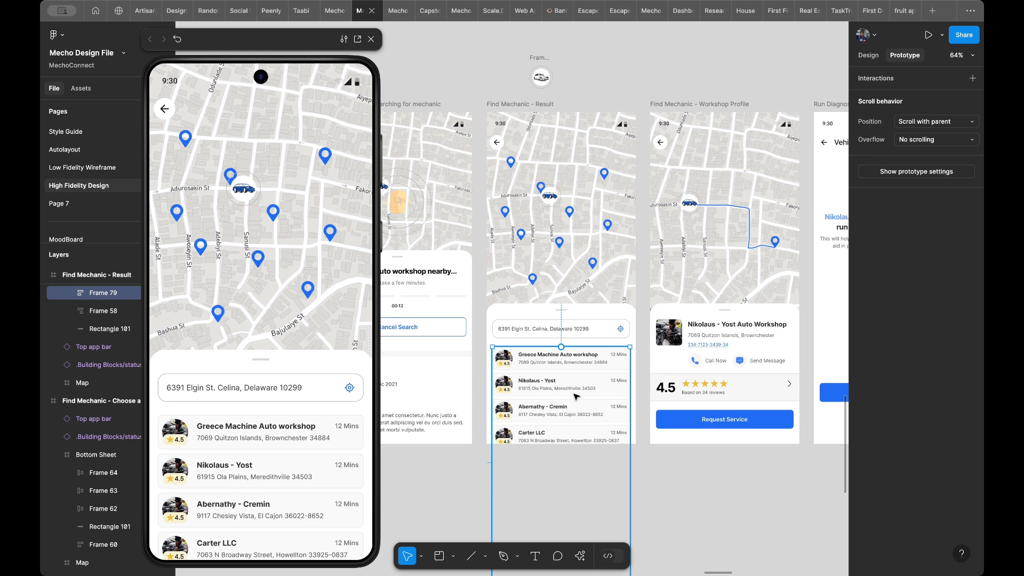
- Set the workshop results list's overflow to vertical scrolling and shorten its frame to about 247 px high
scroll(605, 388, up, 5)
scroll(605, 388, up, 1)
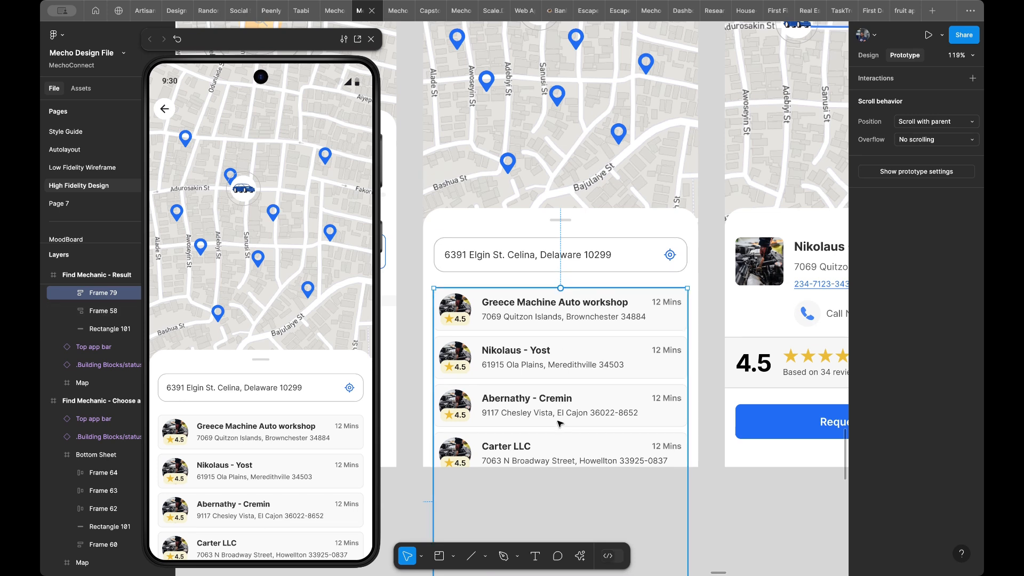
scroll(575, 381, down, 3)
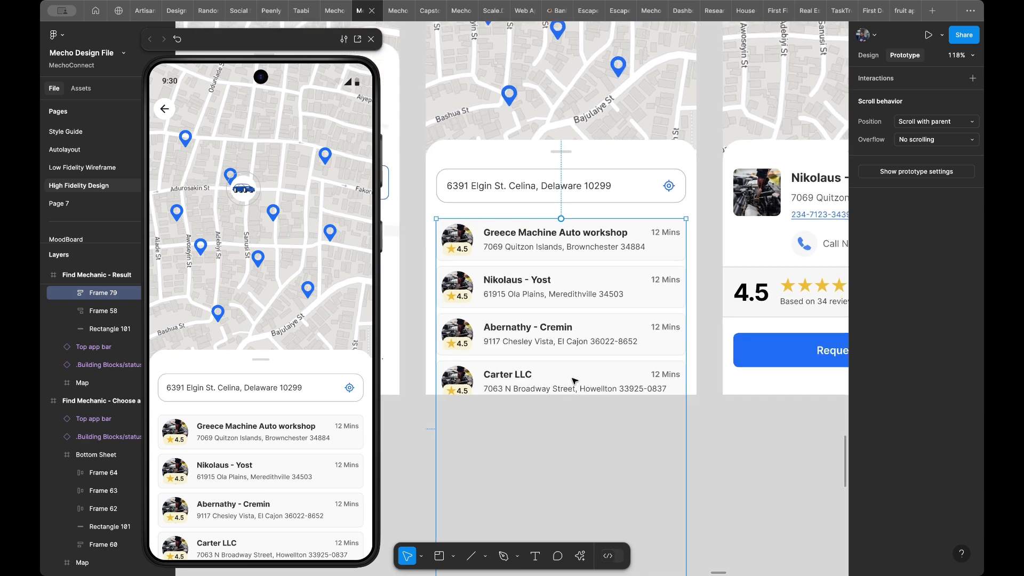
scroll(575, 381, down, 3)
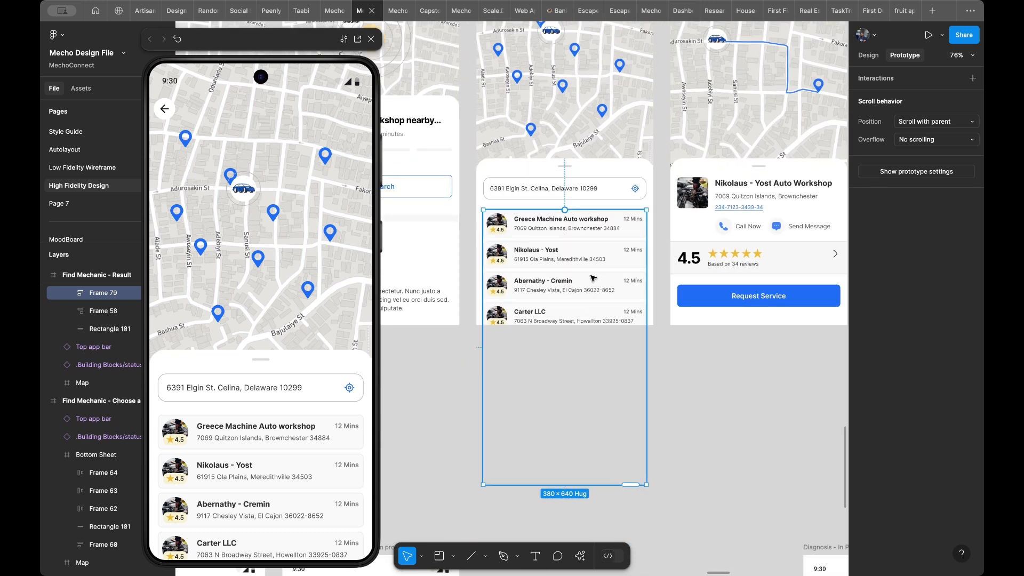
scroll(593, 277, up, 2)
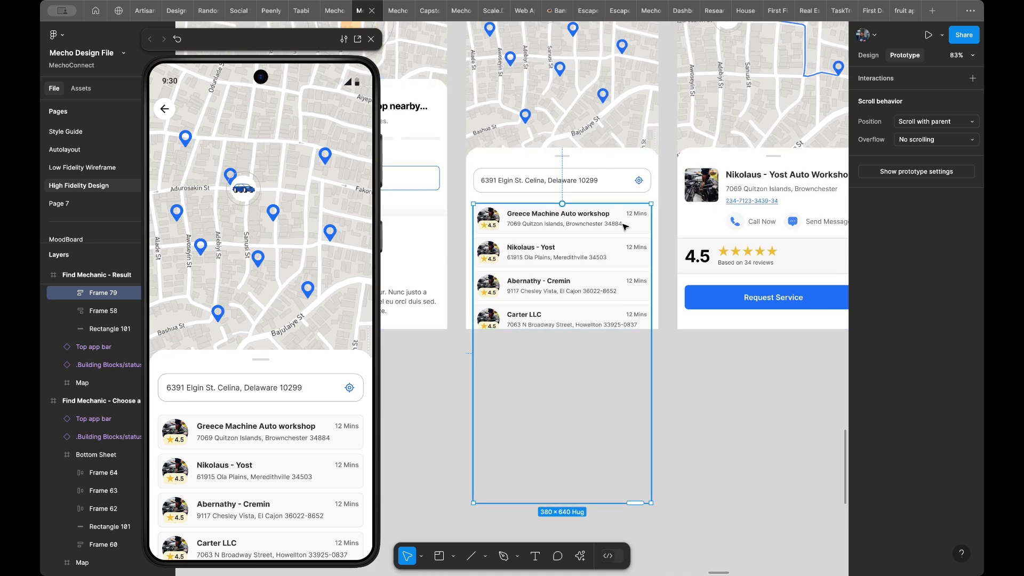
click(331, 452)
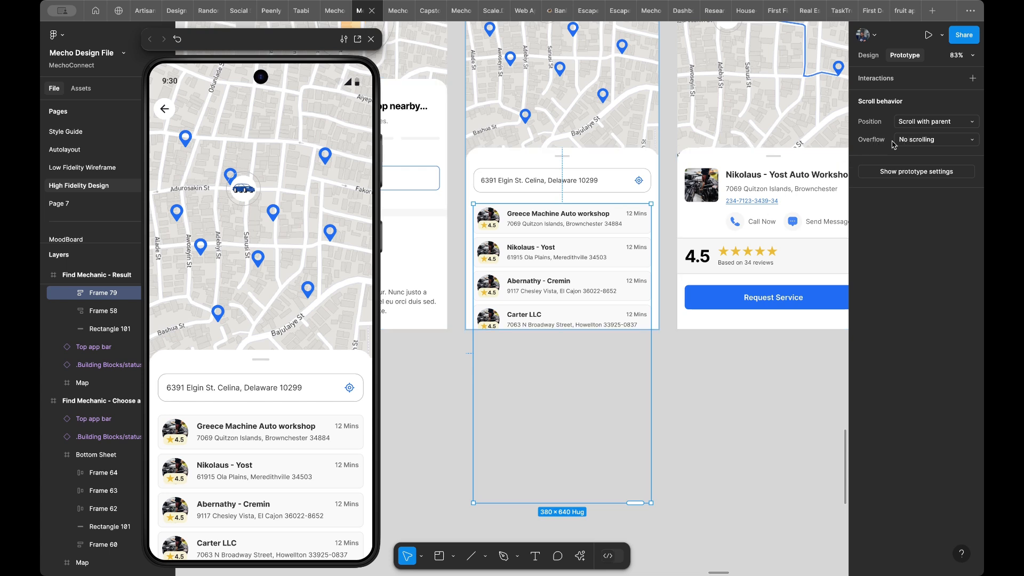
click(917, 142)
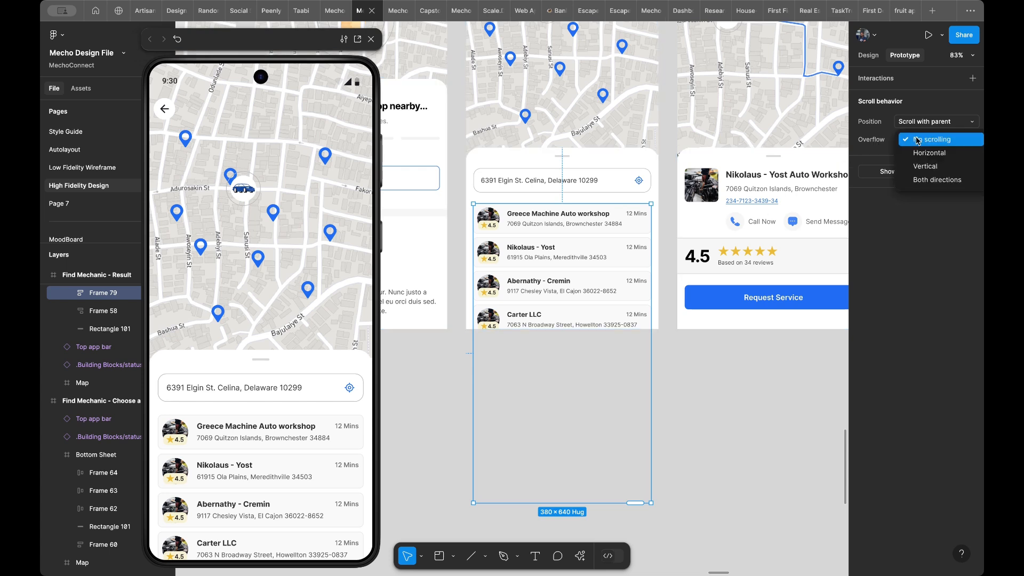
click(920, 167)
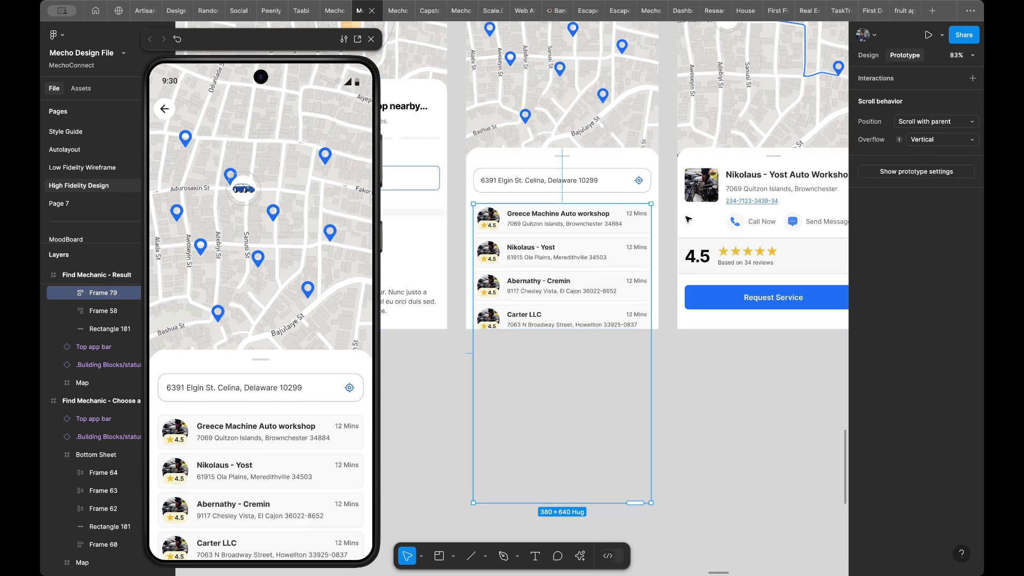
mouse_move(900, 143)
drag(531, 503, 527, 319)
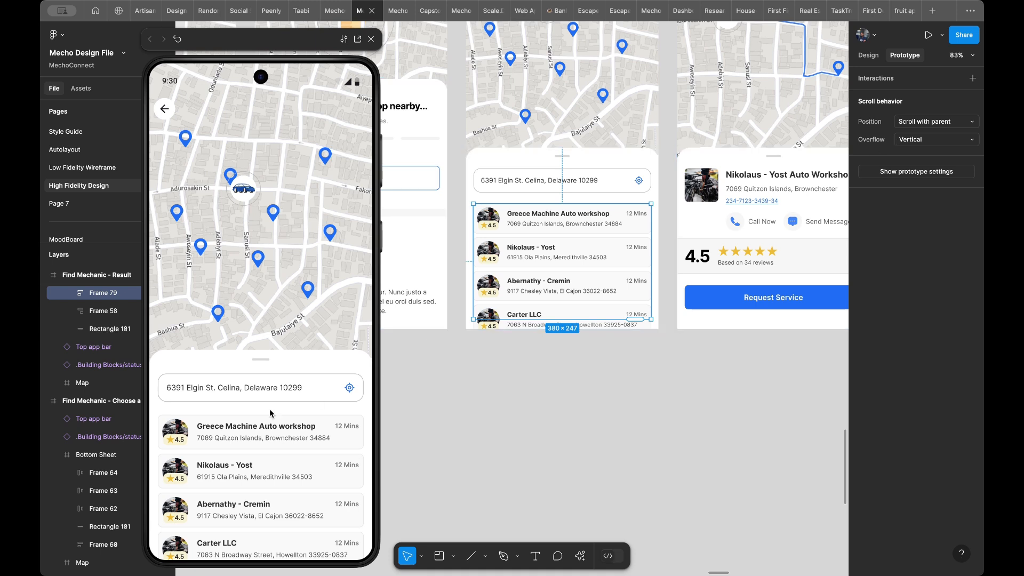
- Test how the workshop list scrolls inside the bottom sheet in the prototype preview
click(266, 473)
scroll(265, 469, down, 5)
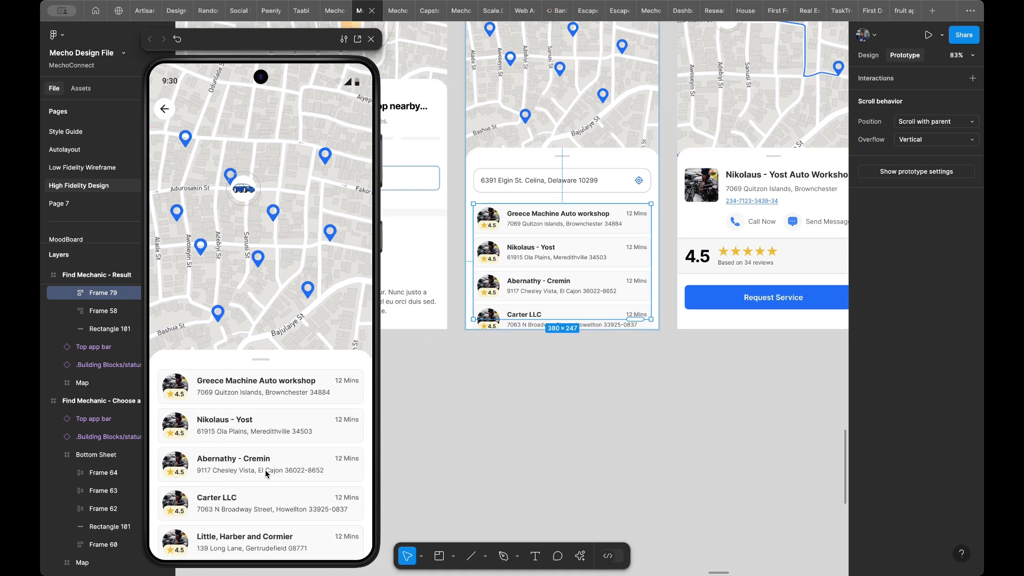
scroll(265, 469, down, 3)
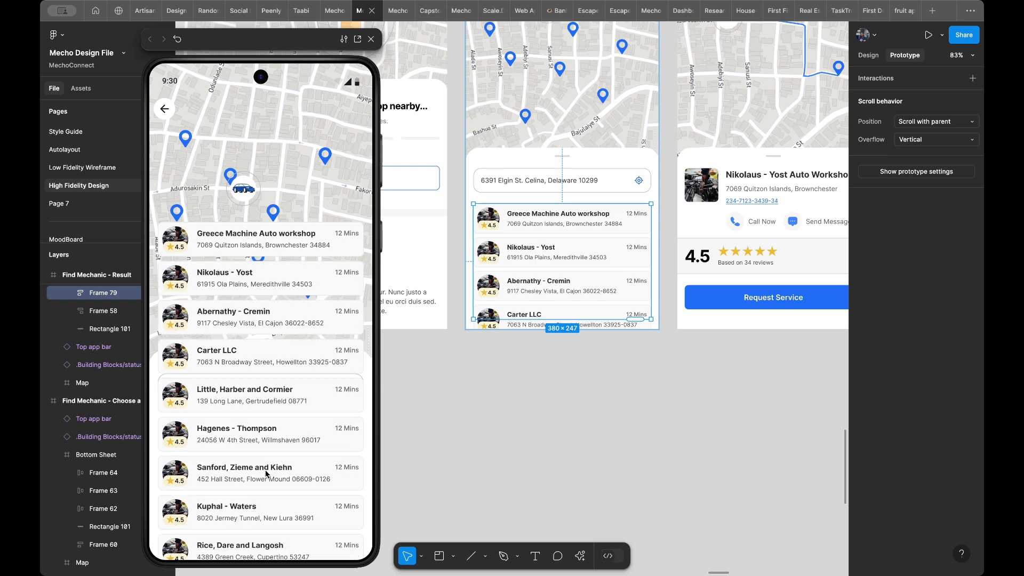
scroll(265, 469, up, 8)
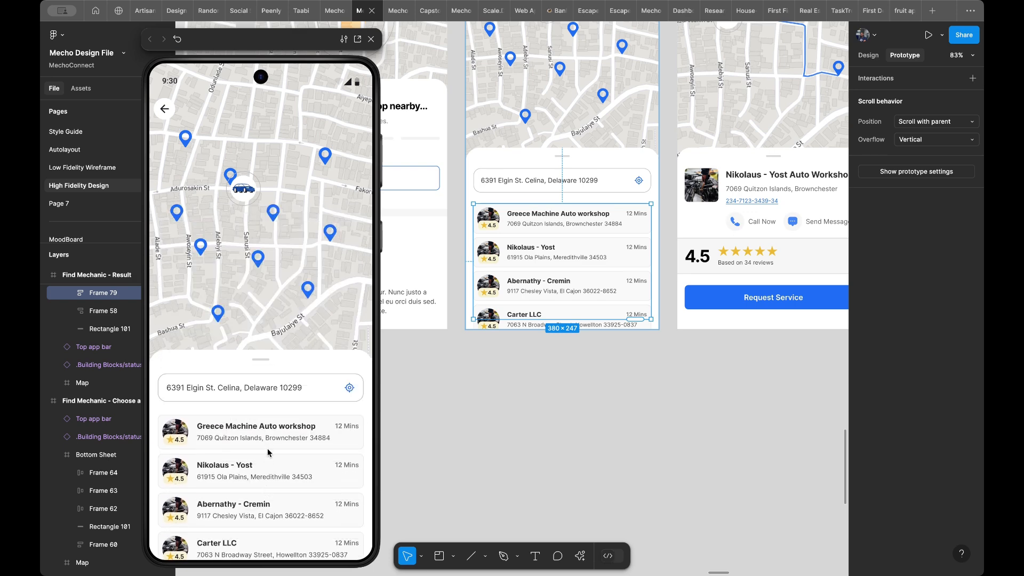
scroll(268, 448, down, 2)
scroll(268, 453, up, 2)
scroll(267, 448, down, 1)
scroll(281, 443, down, 2)
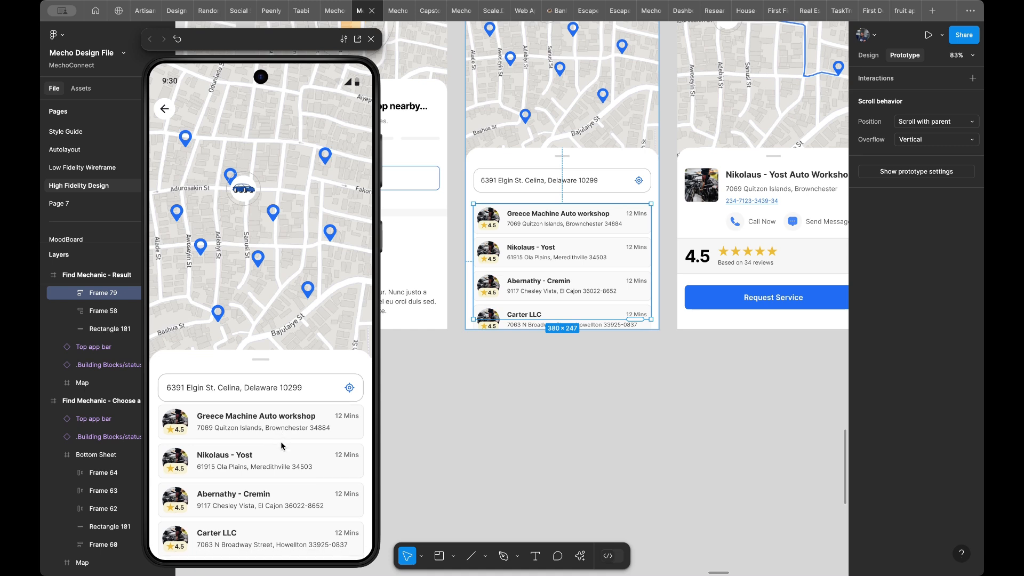
scroll(281, 443, down, 6)
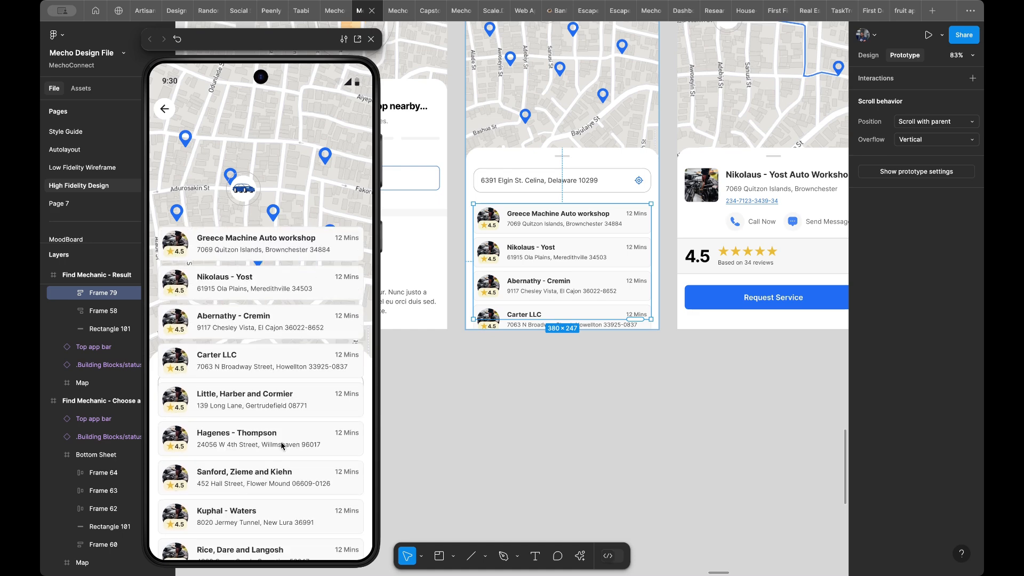
scroll(281, 446, up, 8)
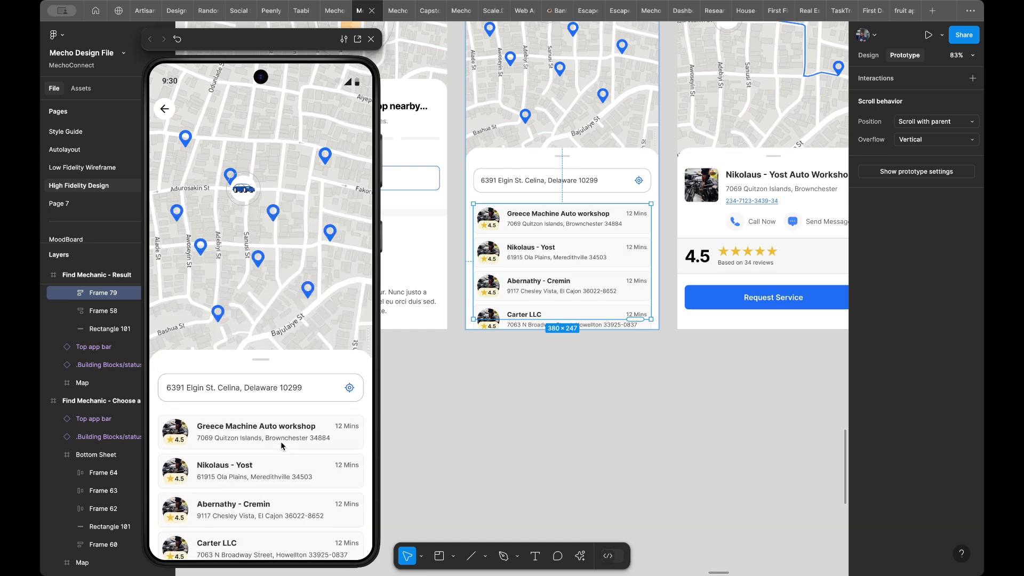
scroll(278, 444, down, 2)
scroll(277, 444, up, 2)
- Extend the workshop list frame to the screen's lower edge, about 268 px high, and set its bottom padding to 16
scroll(555, 301, up, 5)
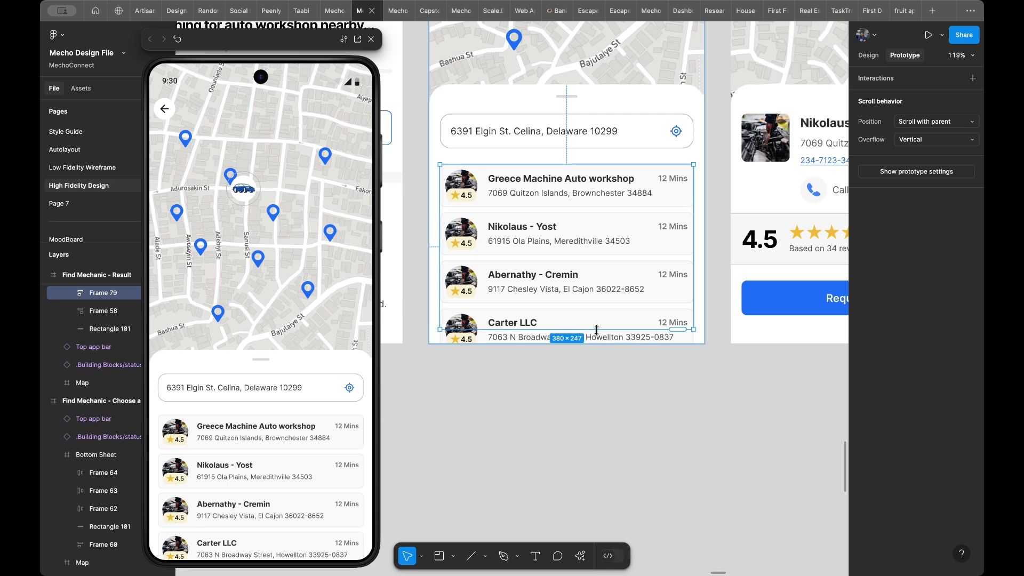
drag(597, 330, 598, 344)
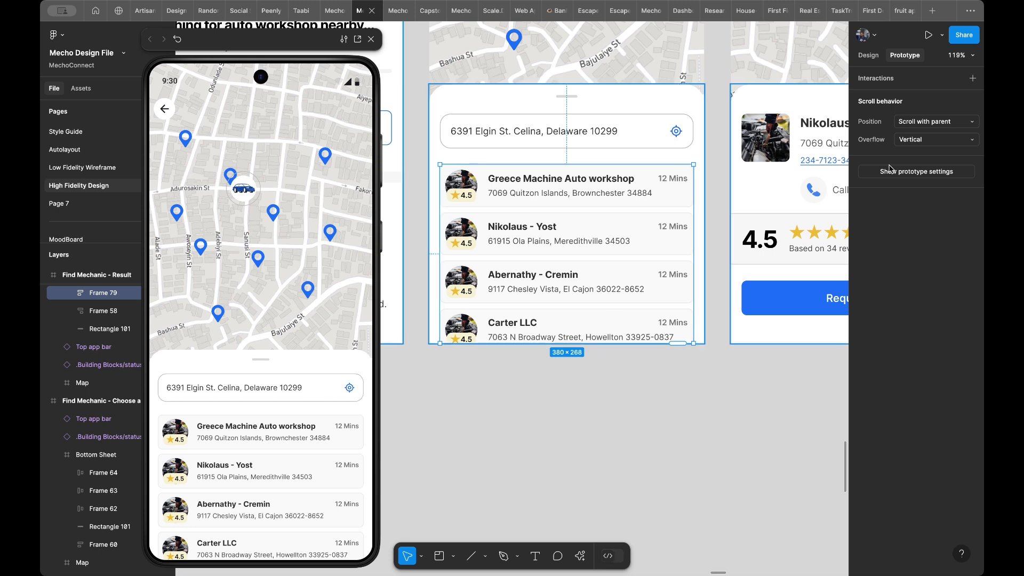
click(875, 54)
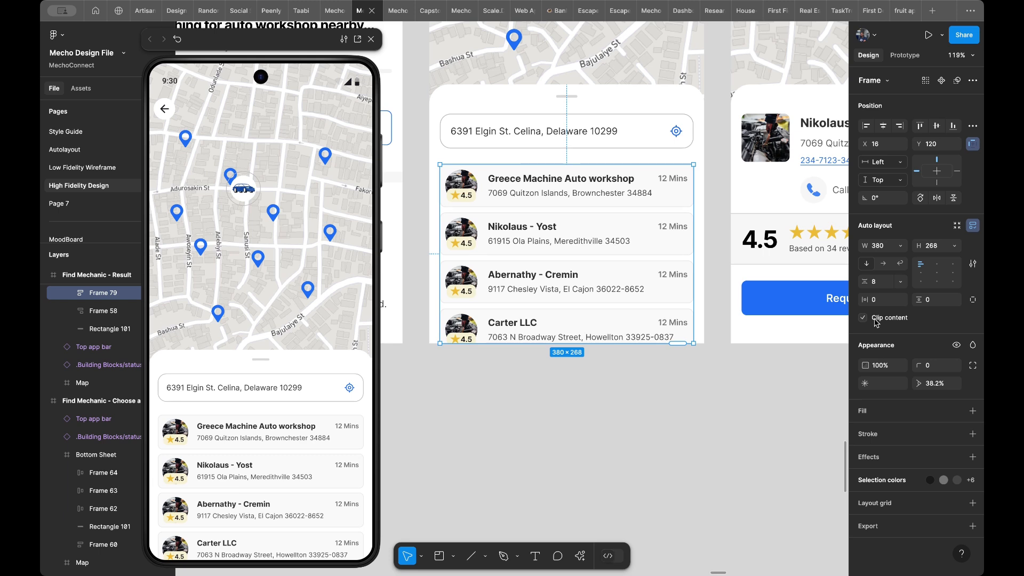
click(973, 300)
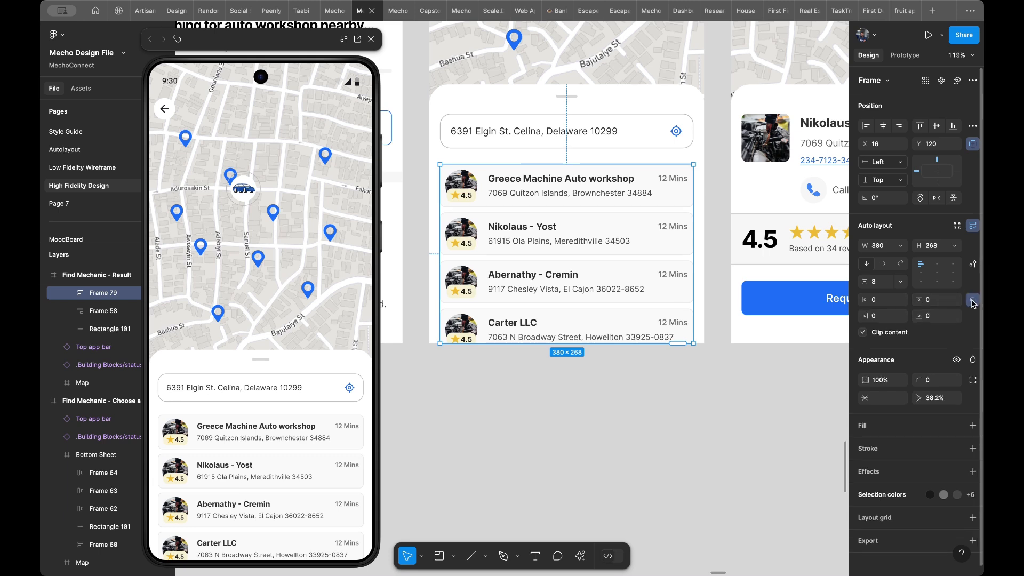
click(939, 319)
text(16)
key(Return)
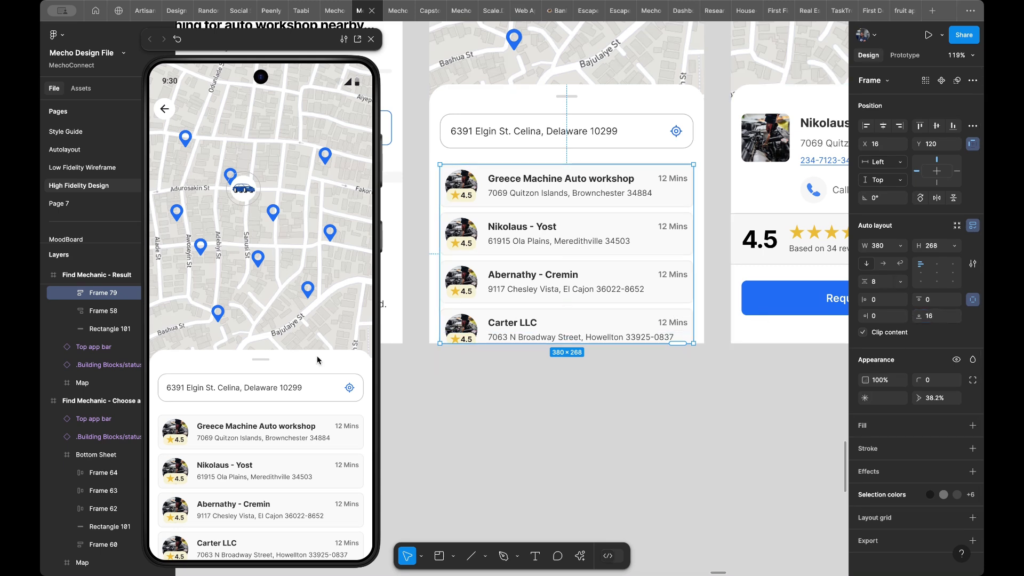
- Check in the preview that the resized workshop list scrolls within its frame down to the last entry
scroll(263, 475, down, 3)
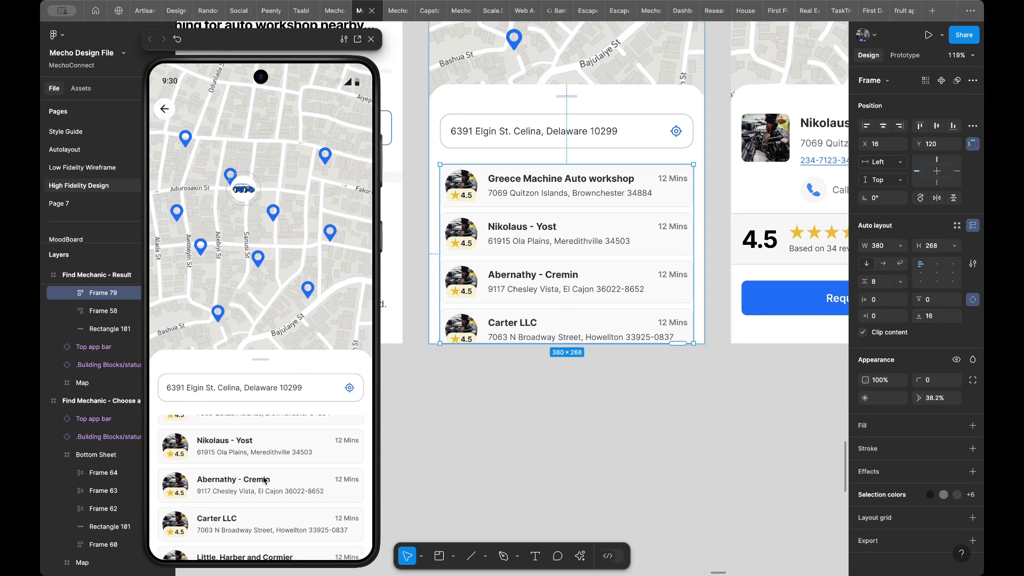
scroll(263, 480, down, 5)
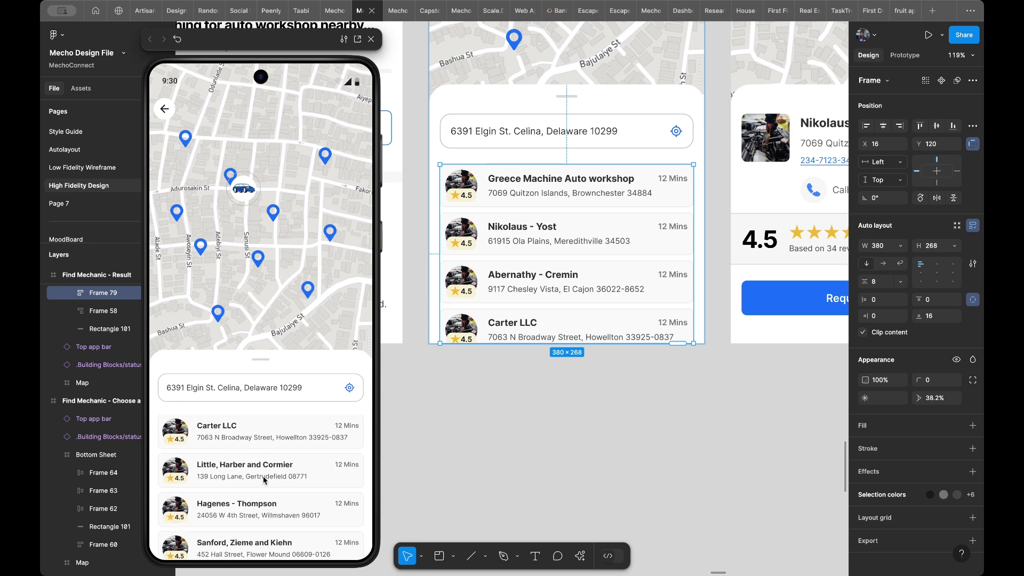
scroll(263, 480, down, 2)
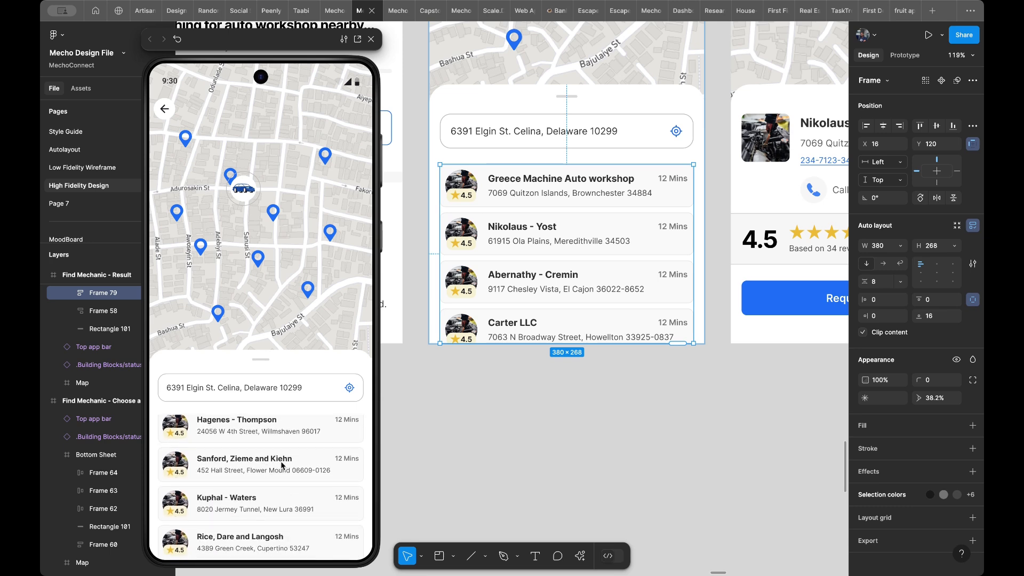
scroll(282, 465, up, 5)
scroll(281, 466, down, 5)
scroll(282, 466, up, 5)
scroll(281, 465, down, 5)
scroll(281, 466, up, 5)
scroll(281, 466, down, 5)
scroll(281, 465, up, 5)
scroll(282, 466, down, 2)
scroll(282, 466, up, 2)
scroll(282, 466, down, 2)
scroll(281, 465, up, 4)
scroll(282, 466, down, 5)
scroll(282, 466, up, 5)
- Link the first workshop card on the Find Mechanic - Result screen to the Workshop Profile screen on tap, and test it in the preview
scroll(697, 278, right, 3)
scroll(697, 279, up, 2)
scroll(697, 279, down, 5)
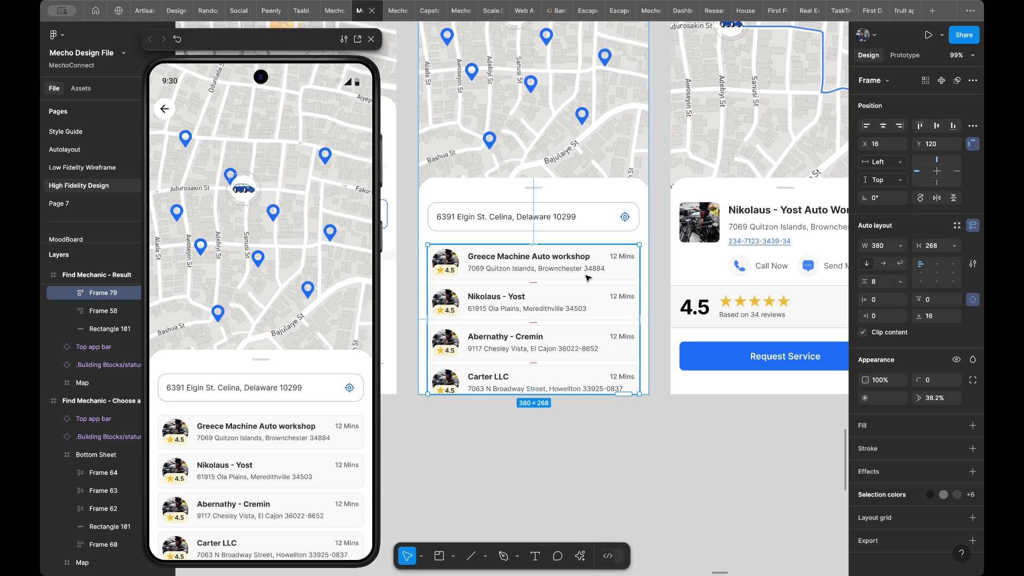
double_click(595, 275)
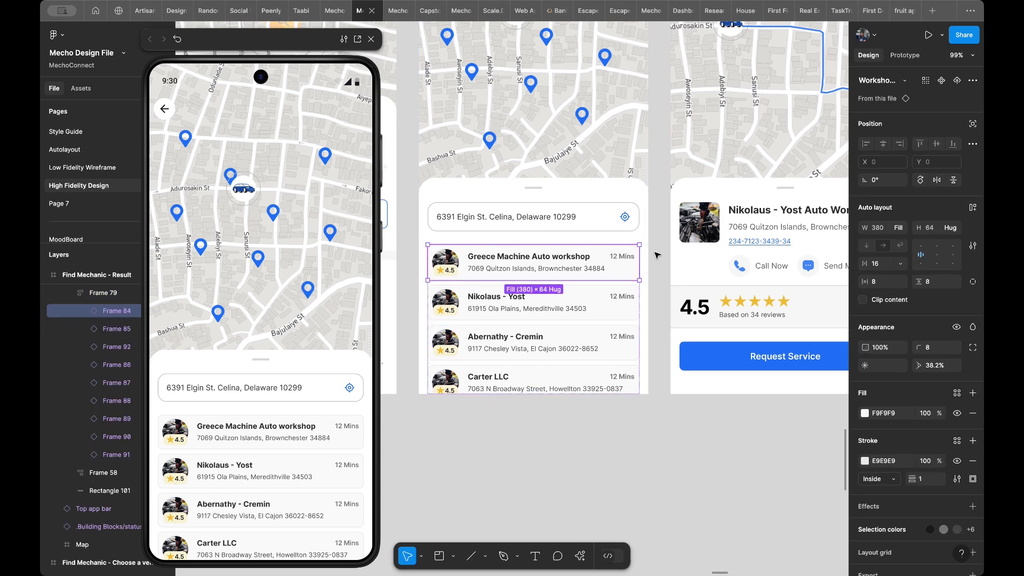
click(905, 55)
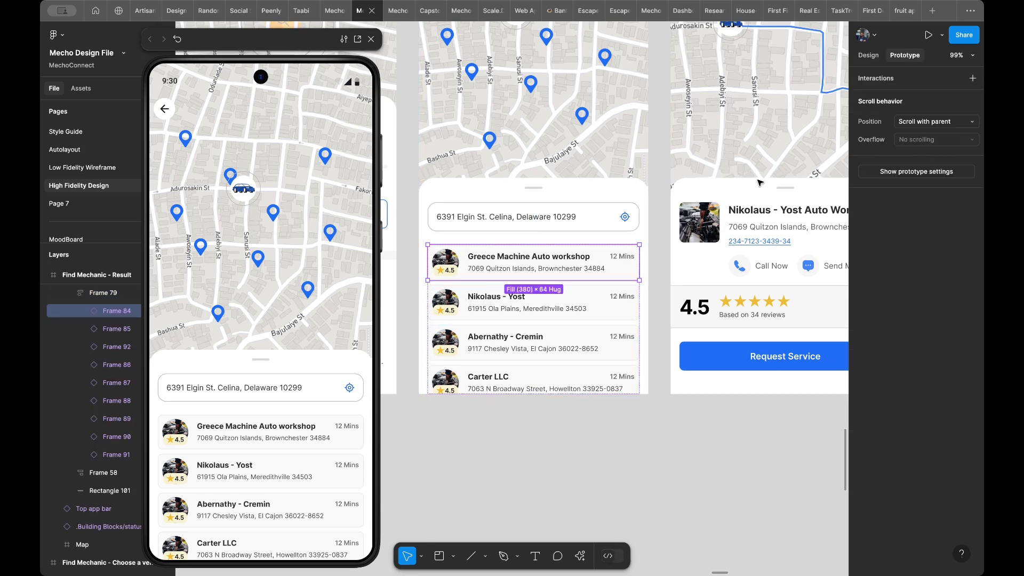
mouse_move(639, 263)
drag(639, 262, 684, 266)
scroll(685, 267, right, 2)
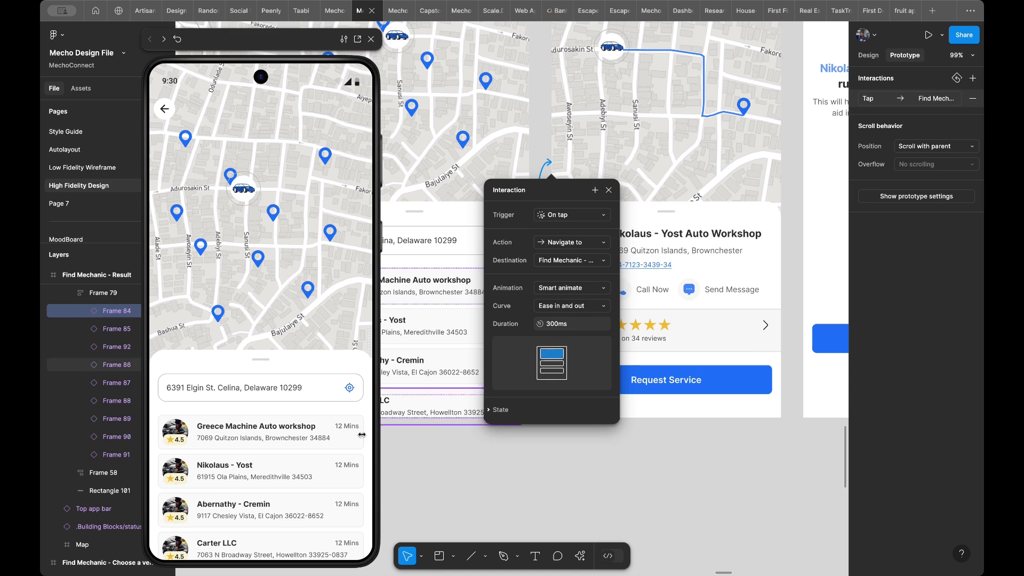
click(309, 430)
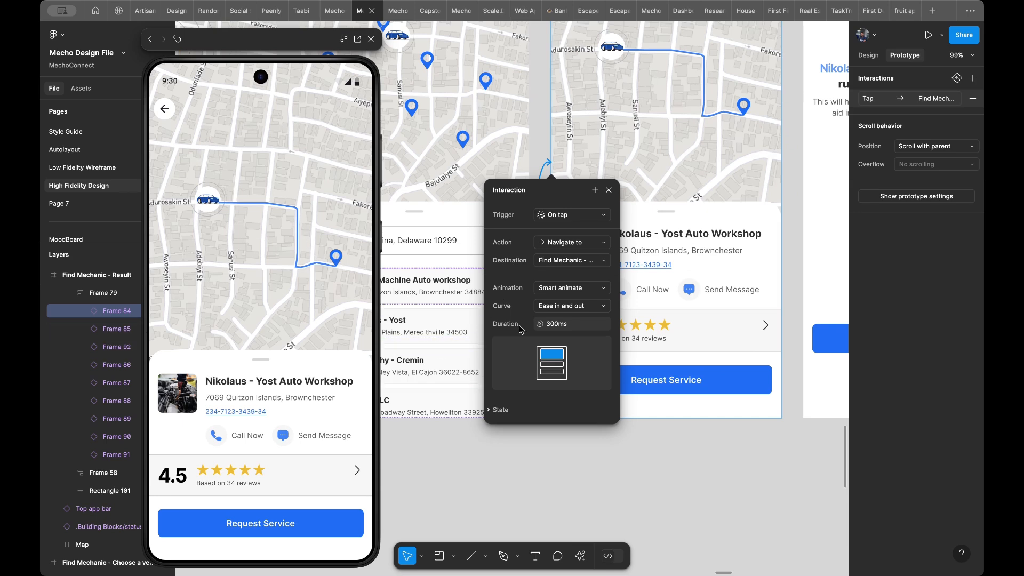
- Link the Request Service button on the Workshop Profile screen to the Run Diagnosis screen on tap, and test it in the preview
scroll(661, 297, right, 5)
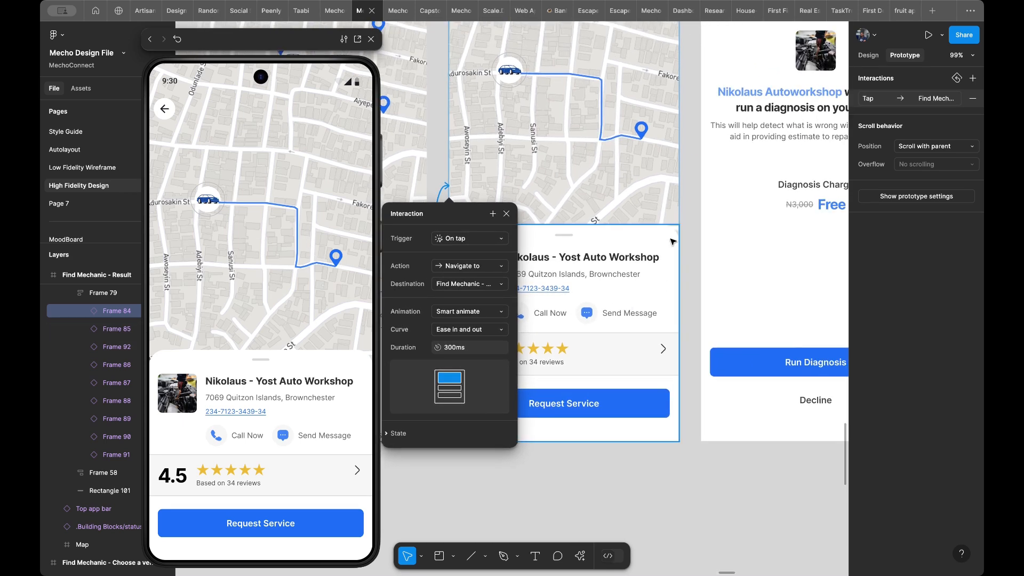
scroll(640, 302, down, 3)
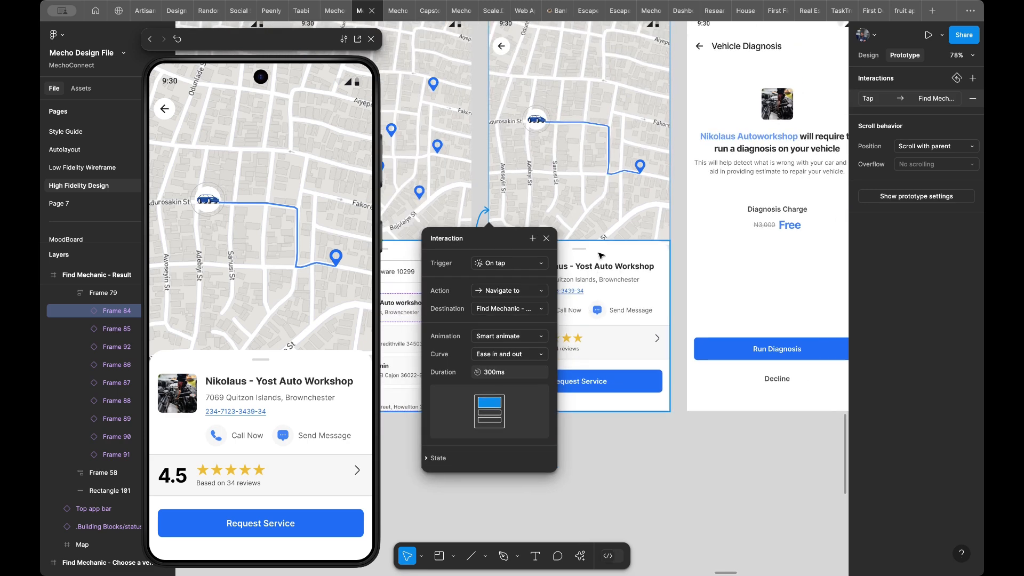
click(612, 383)
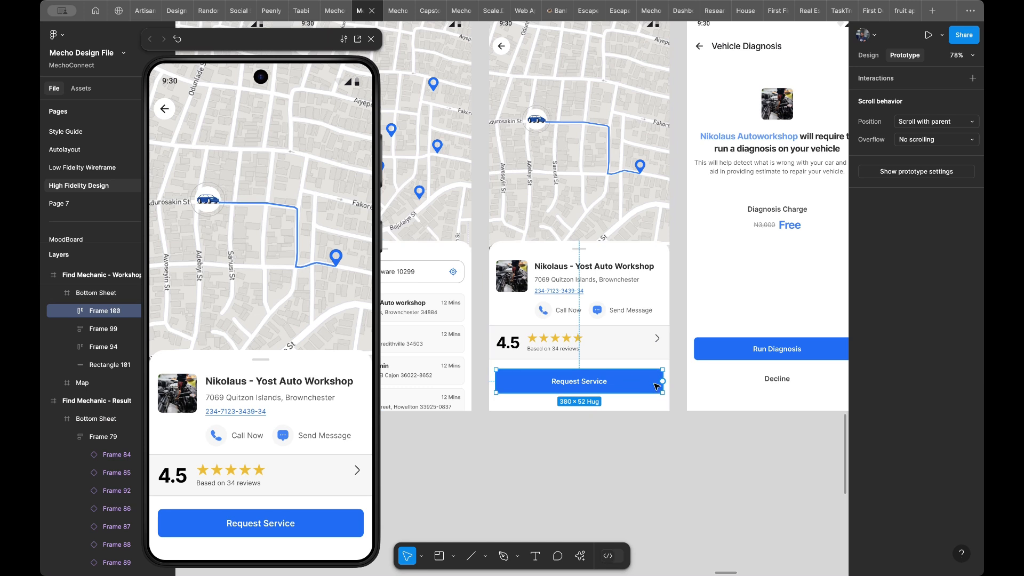
drag(663, 381, 693, 315)
scroll(752, 234, right, 5)
scroll(752, 235, up, 2)
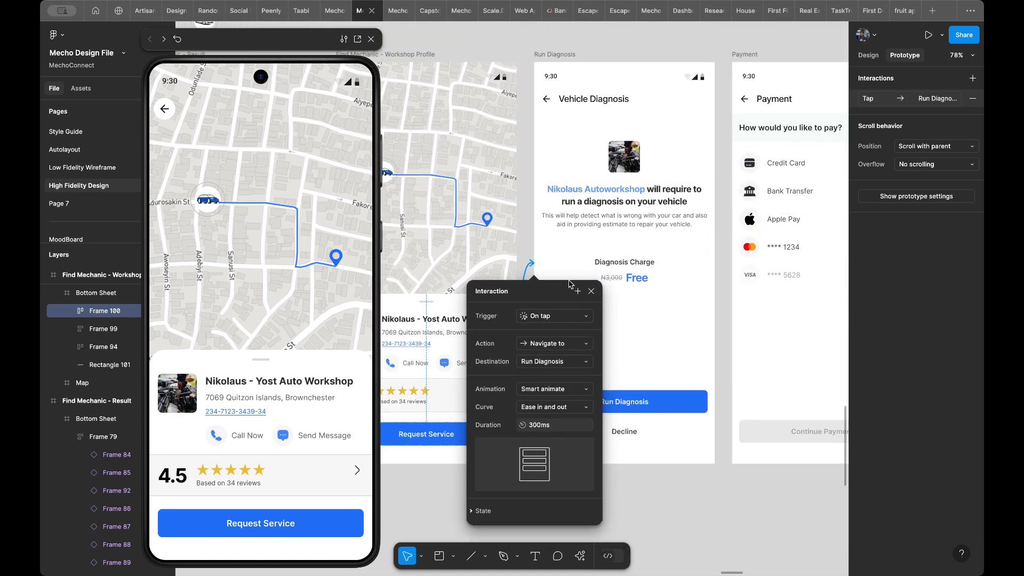
scroll(539, 328, up, 2)
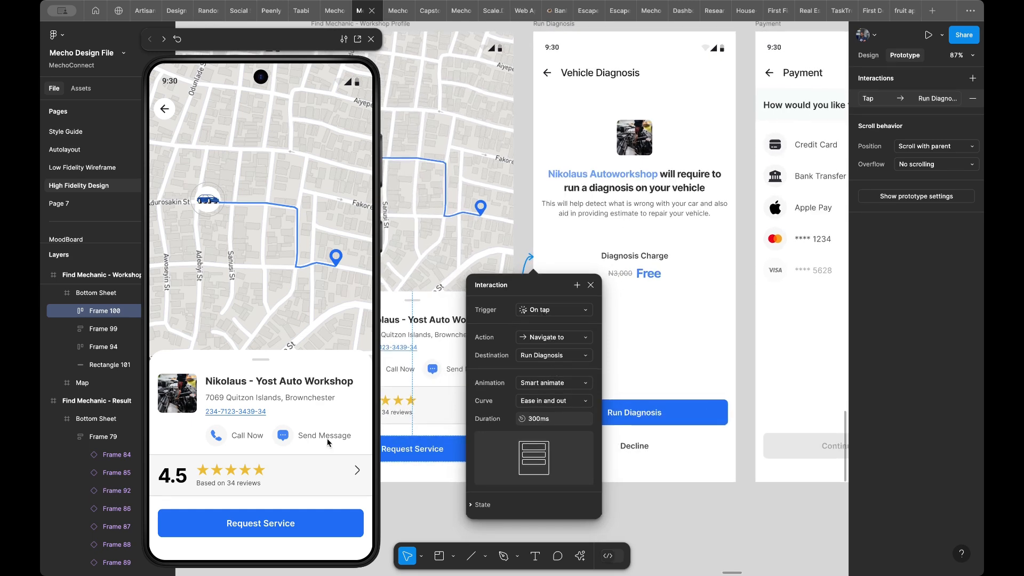
click(305, 523)
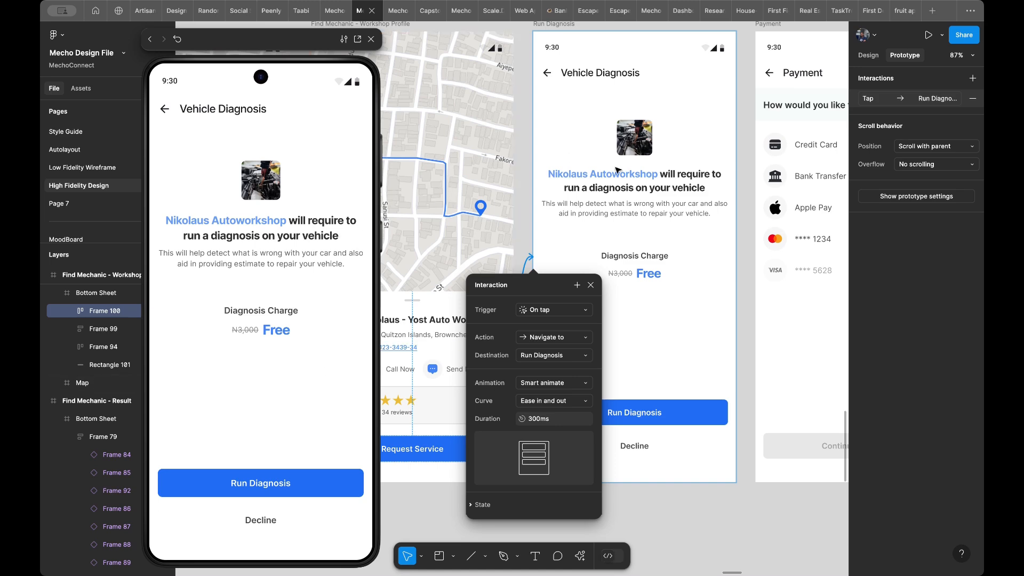
- Examine the Run Diagnosis screen and the neighbouring Payment screen on the canvas
scroll(639, 185, down, 2)
scroll(639, 186, right, 2)
scroll(640, 187, down, 1)
scroll(640, 187, right, 3)
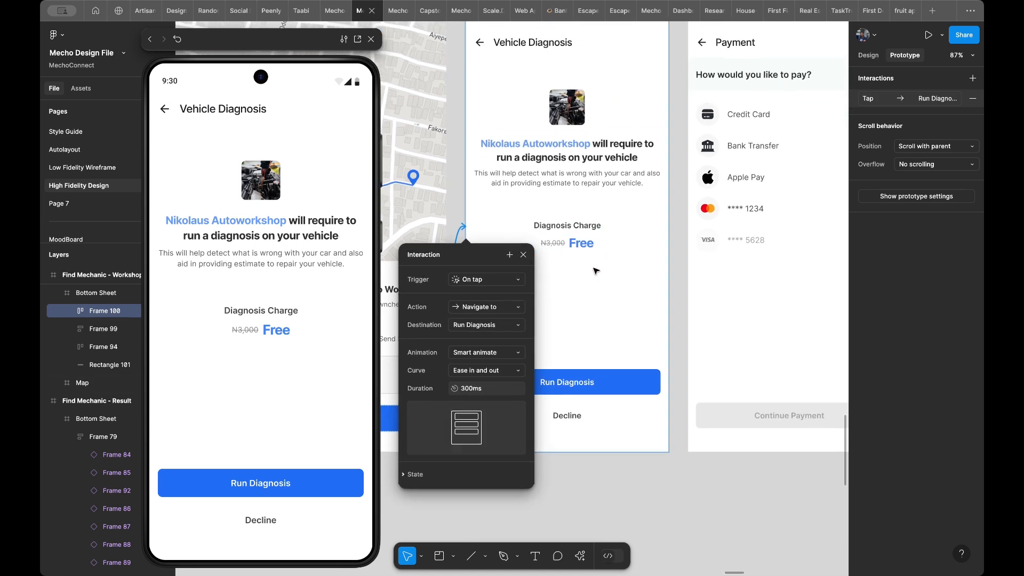
scroll(599, 270, up, 3)
scroll(598, 271, right, 2)
scroll(596, 271, up, 1)
scroll(596, 271, right, 2)
scroll(597, 271, left, 2)
scroll(597, 271, up, 1)
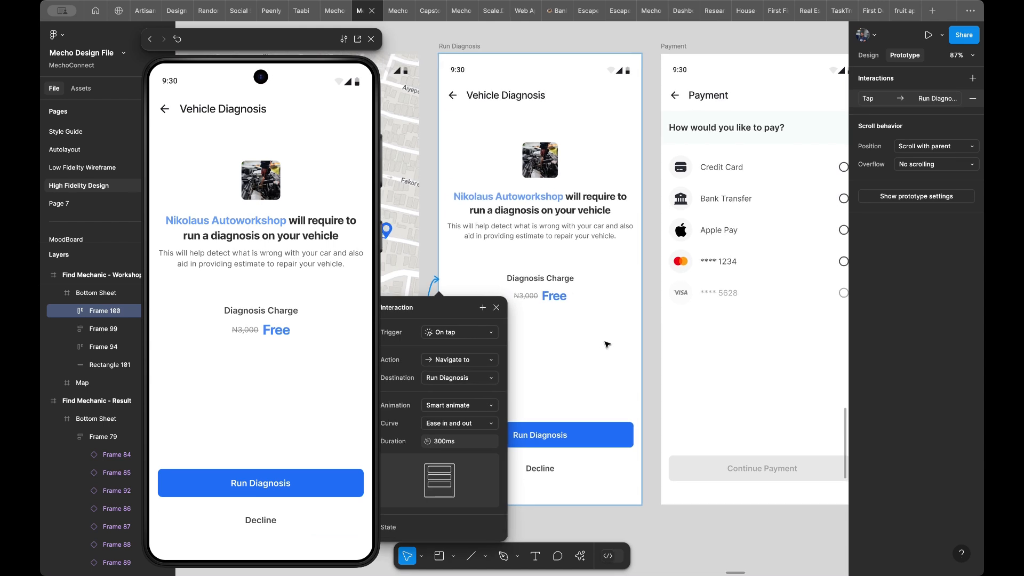
- Link the Decline button on the Run Diagnosis screen back to the Workshop Profile screen on tap, and test it in the preview
scroll(607, 344, down, 2)
scroll(607, 345, left, 2)
click(584, 435)
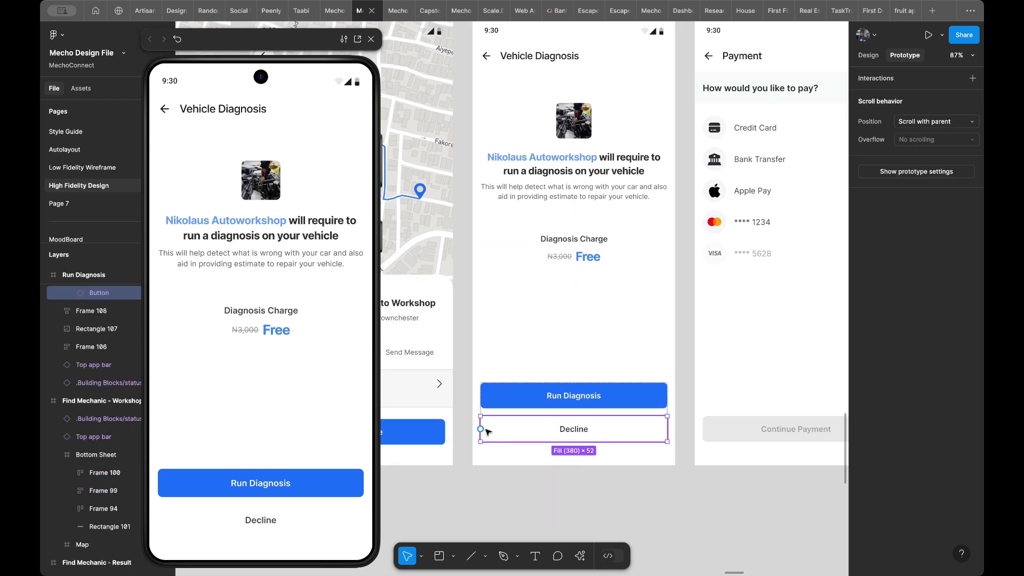
drag(480, 428, 441, 392)
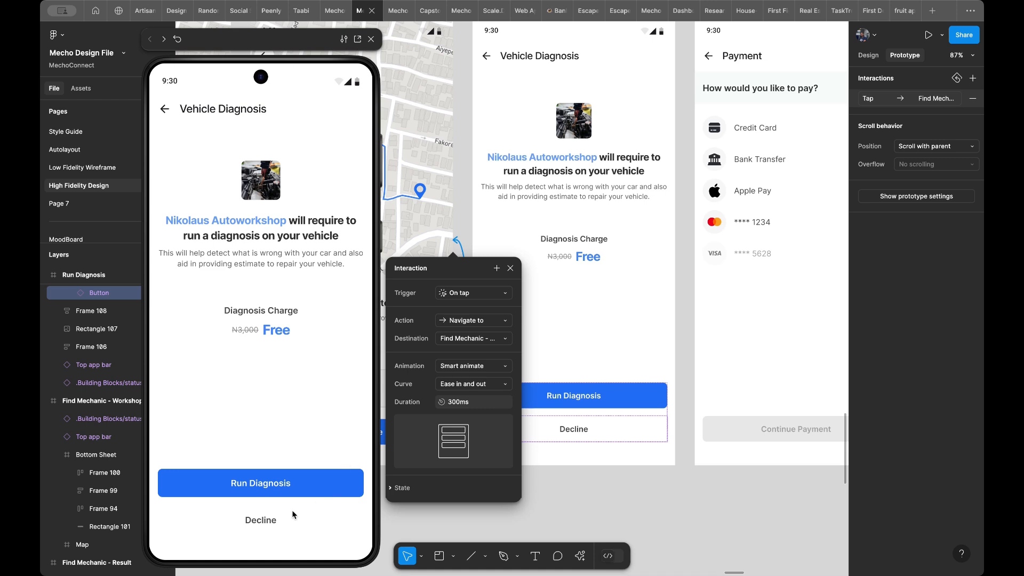
click(271, 522)
click(280, 524)
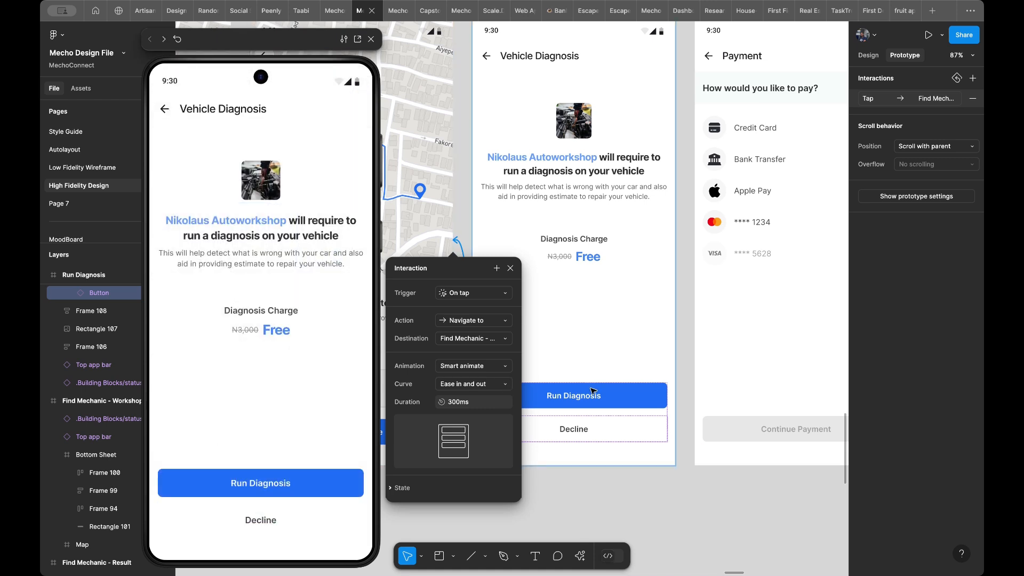
- Link the Run Diagnosis button to the first Payment screen on tap, and test it in the preview
click(593, 393)
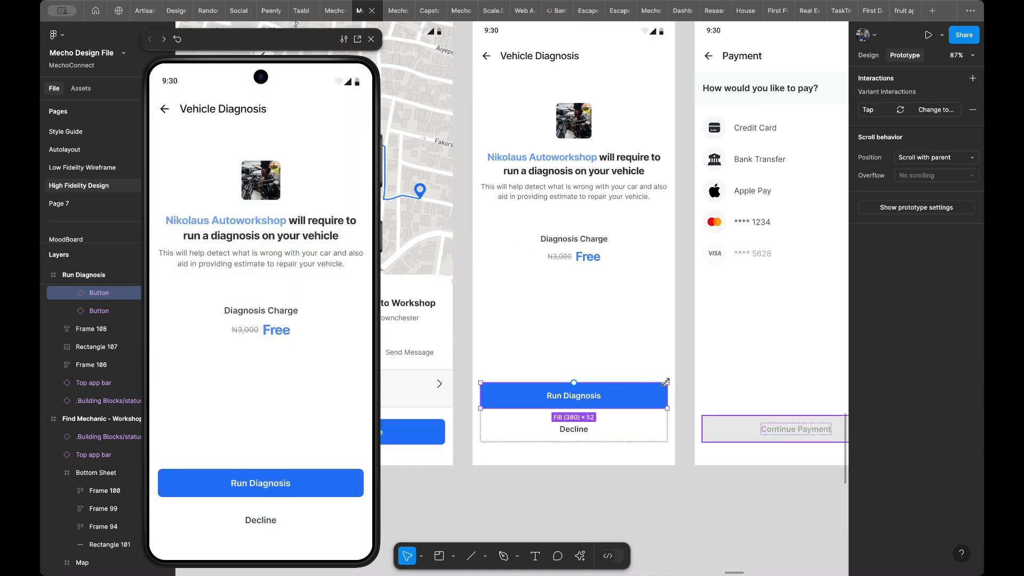
drag(667, 395, 700, 352)
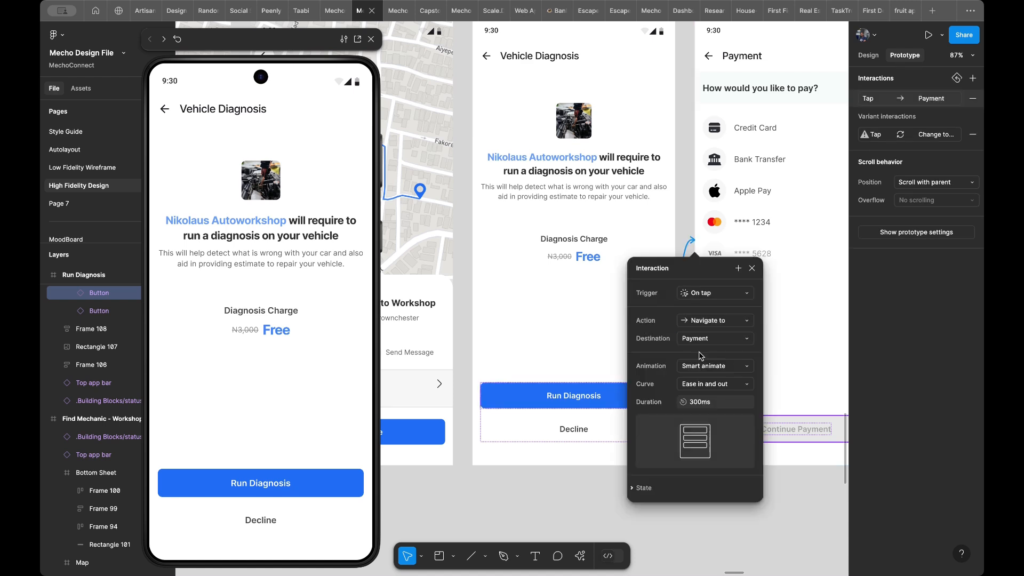
scroll(793, 334, right, 5)
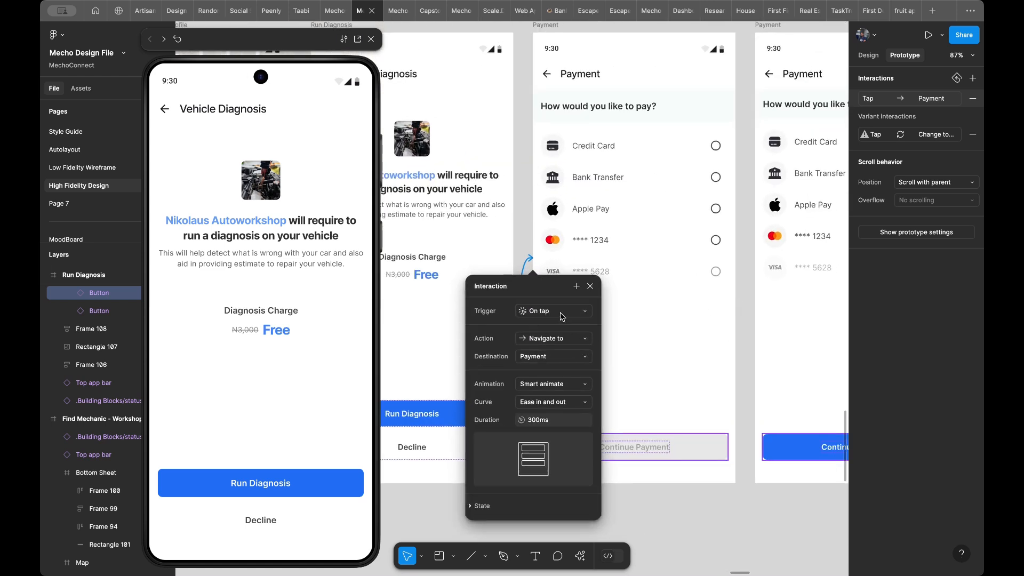
click(238, 483)
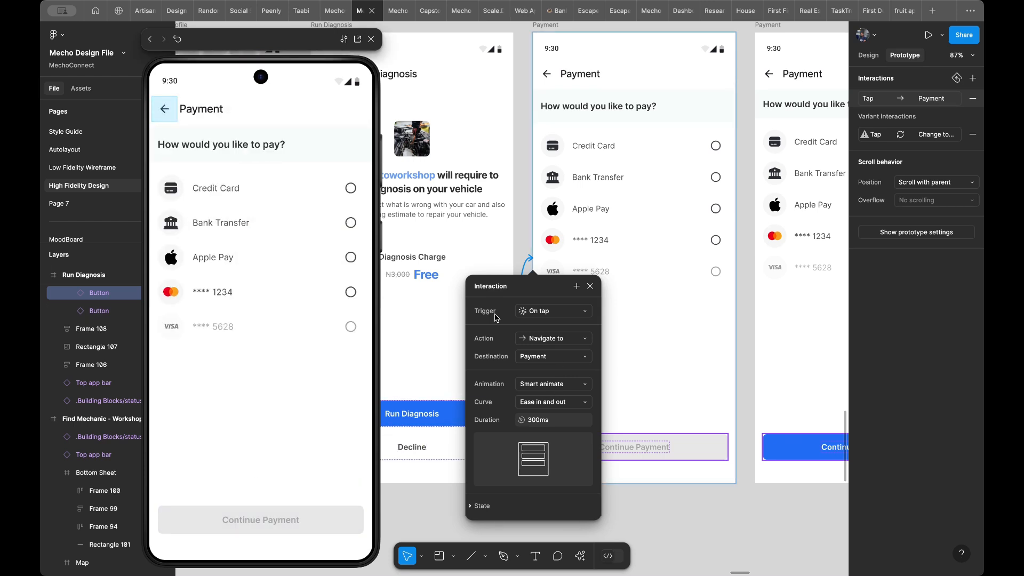
- Try out the payment method radio buttons on the Payment screen in the preview
scroll(677, 320, left, 2)
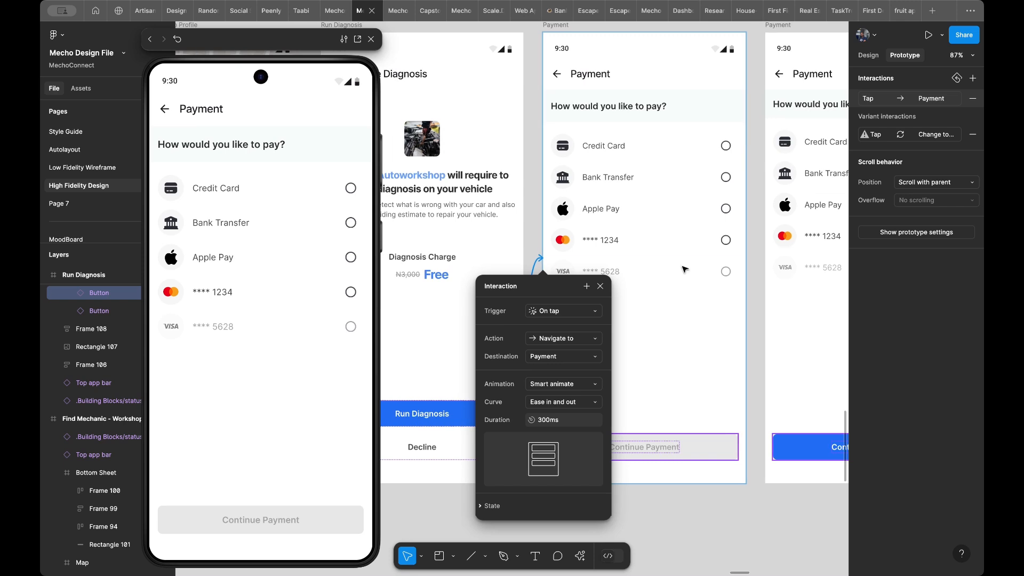
click(295, 406)
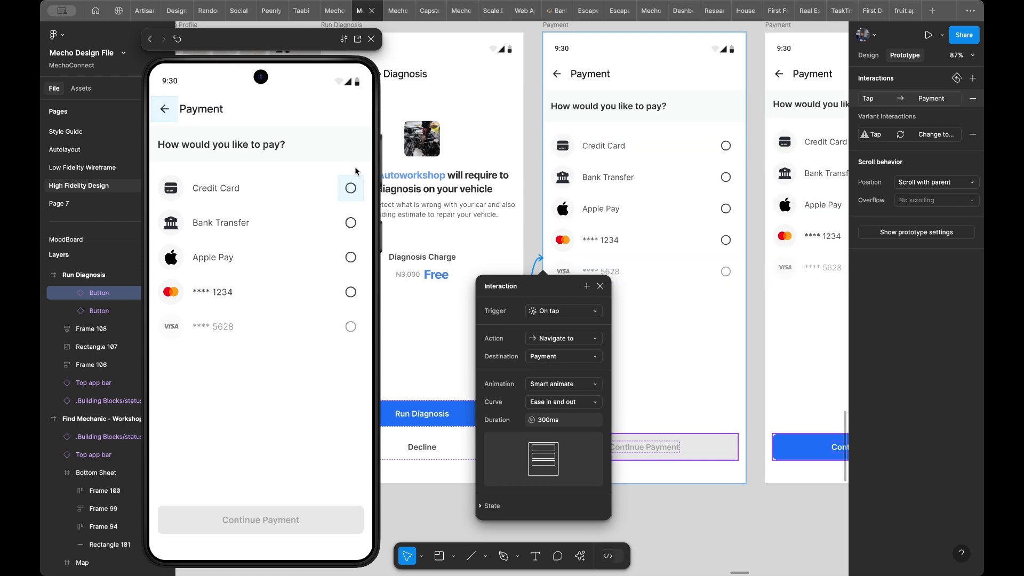
click(351, 198)
click(350, 223)
click(351, 258)
click(351, 223)
click(351, 258)
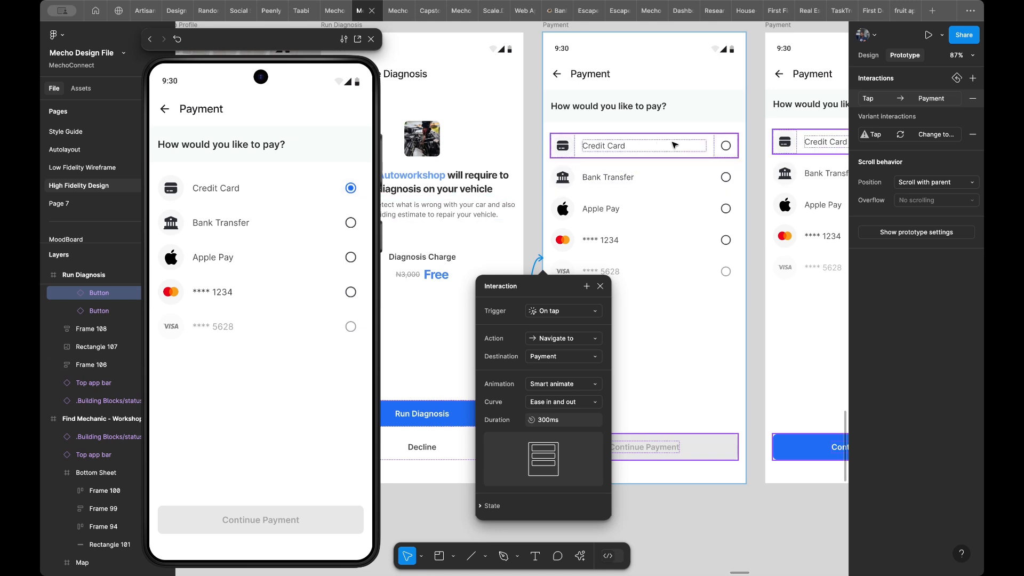
- Open the main component of the Credit Card row's radio button and show the prototype interactions of the whole Radio buttons set
click(724, 148)
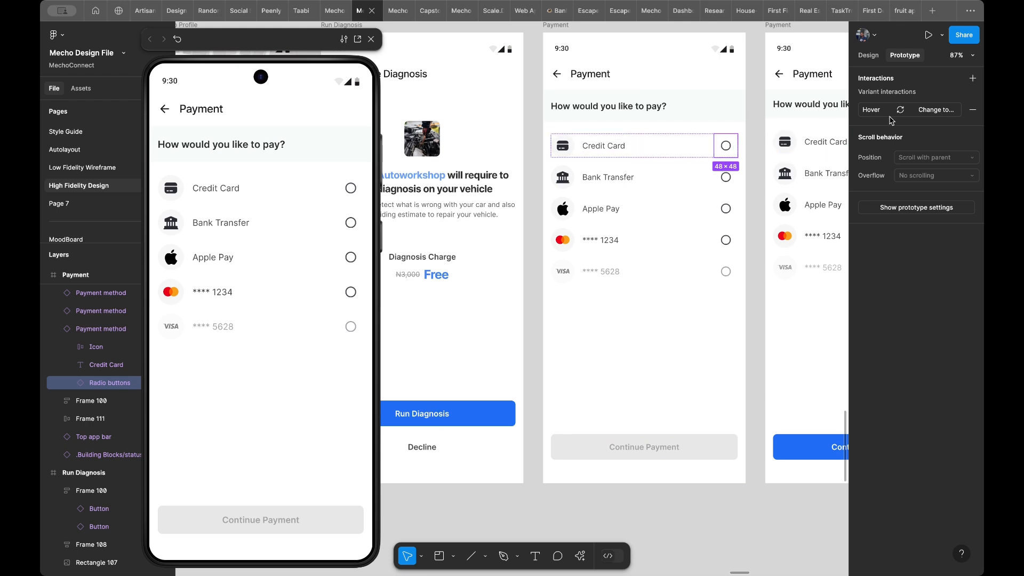
click(869, 55)
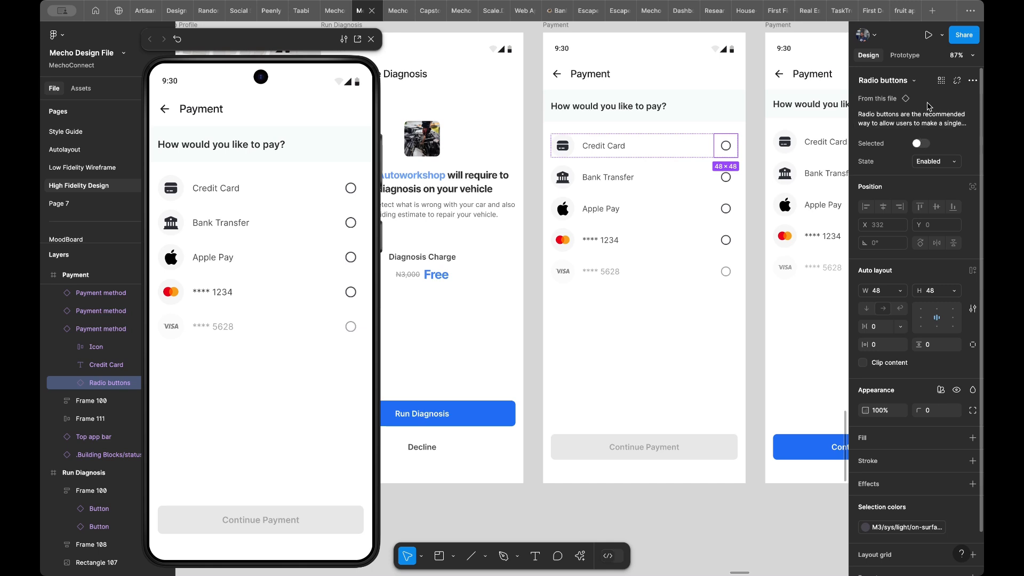
click(879, 101)
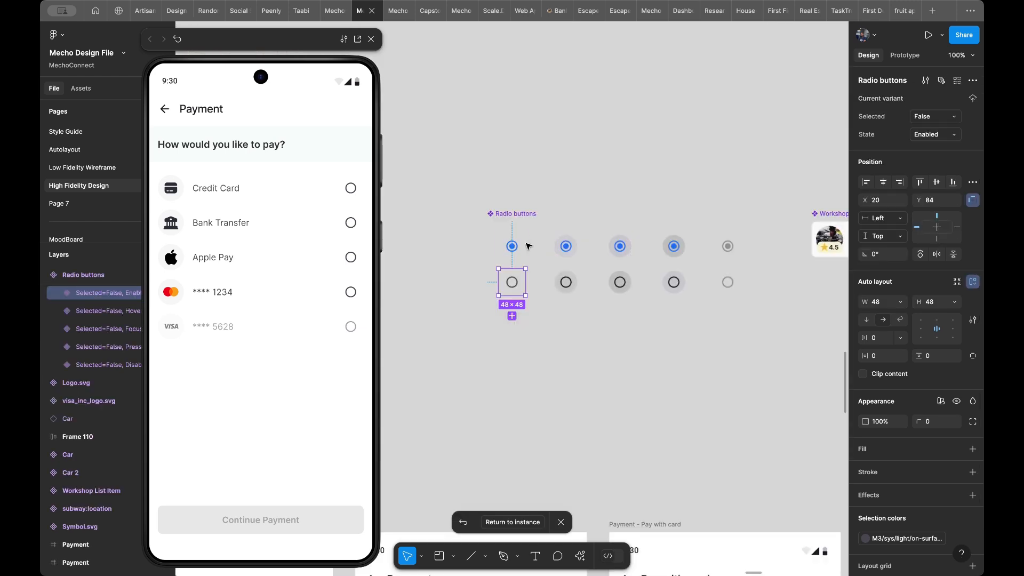
scroll(512, 227, up, 5)
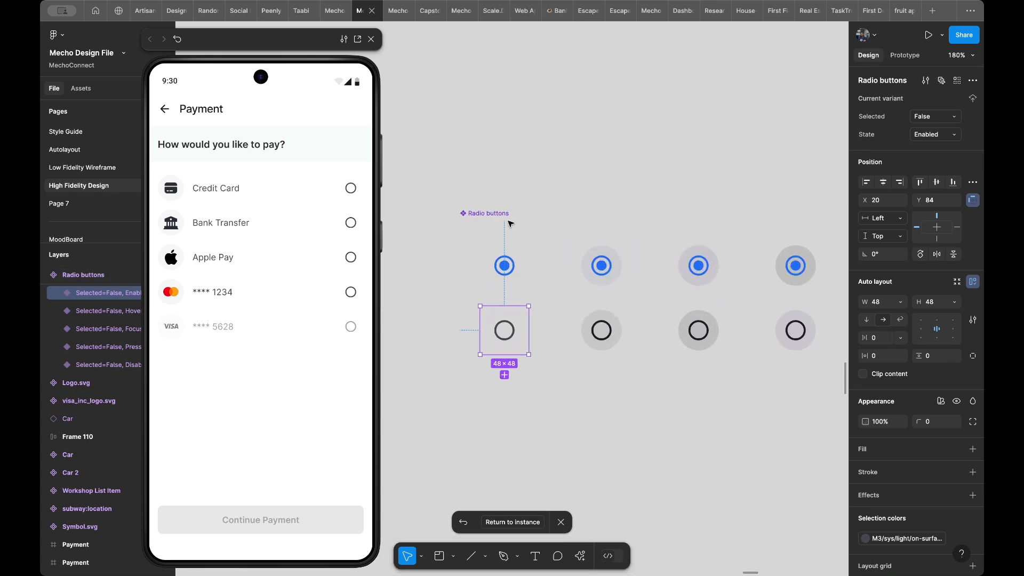
click(496, 222)
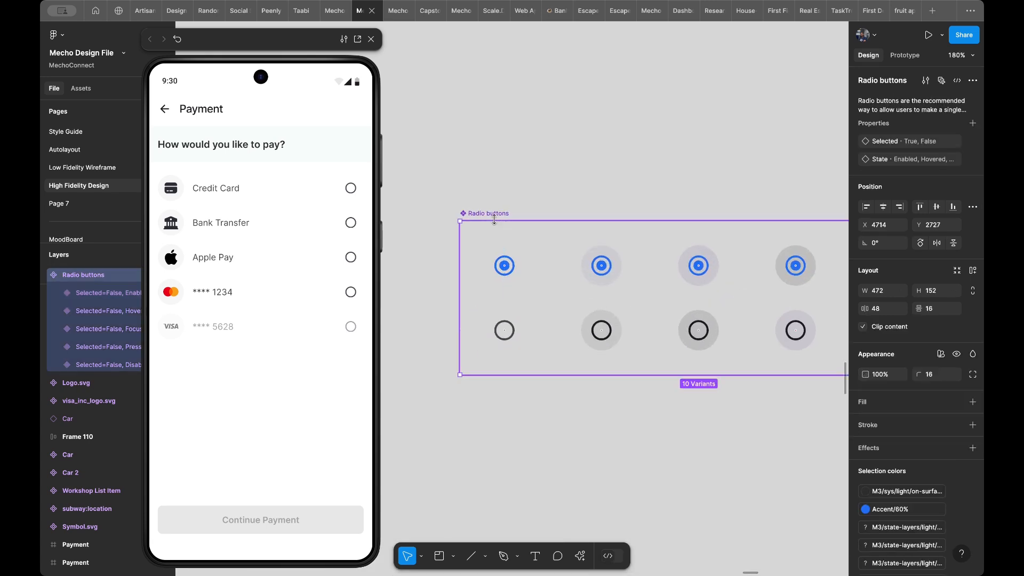
click(907, 56)
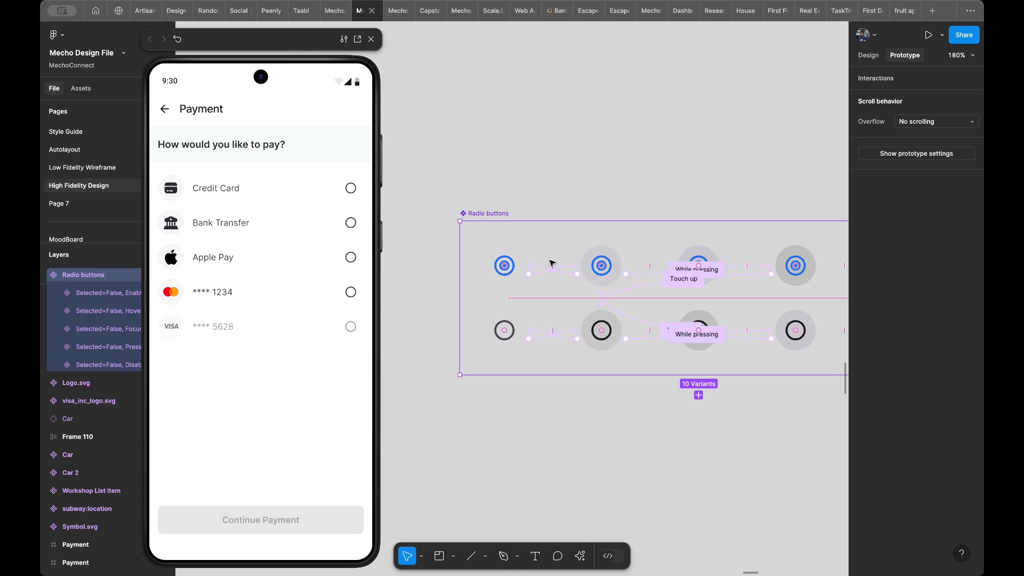
- Examine the prototype interactions that connect the variants of the Radio buttons component set
scroll(549, 261, up, 3)
scroll(555, 277, right, 5)
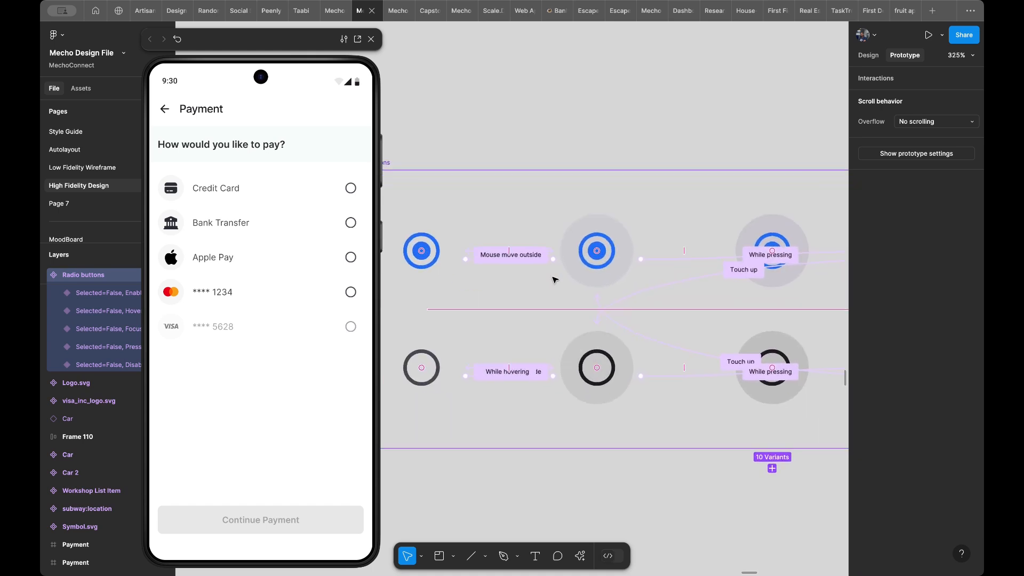
scroll(670, 252, right, 5)
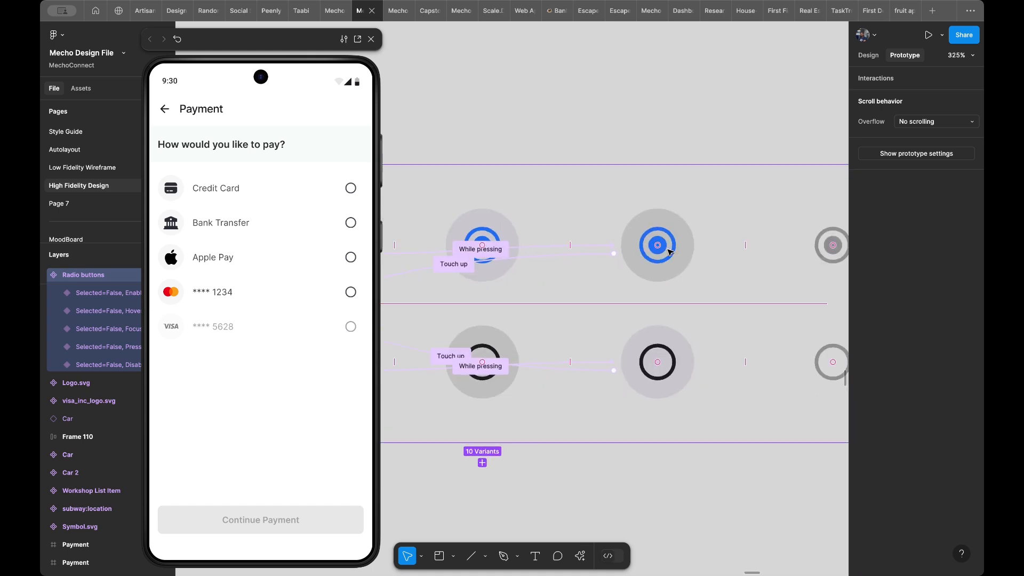
scroll(670, 252, down, 1)
scroll(655, 273, down, 3)
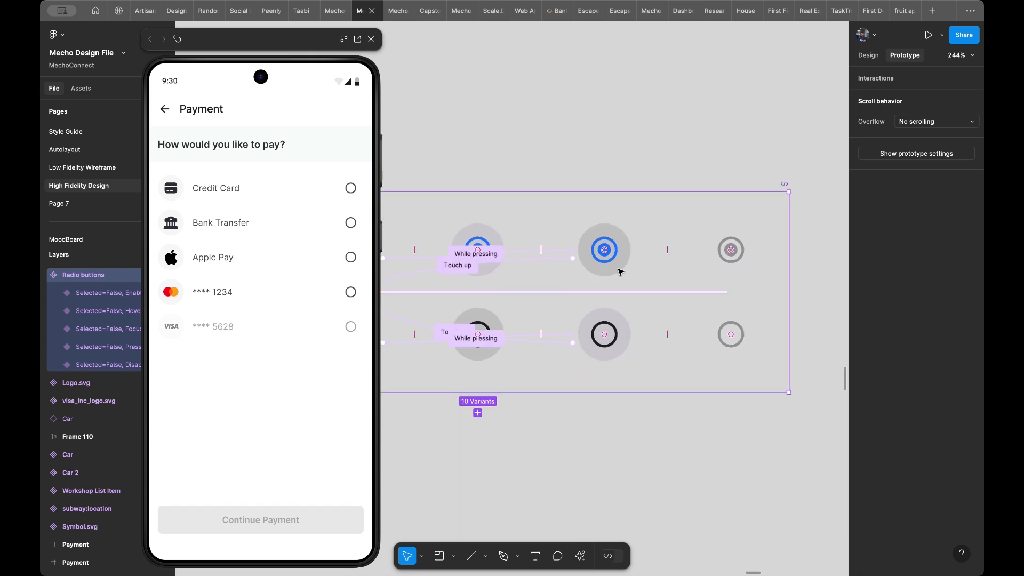
scroll(553, 245, left, 8)
scroll(553, 246, down, 1)
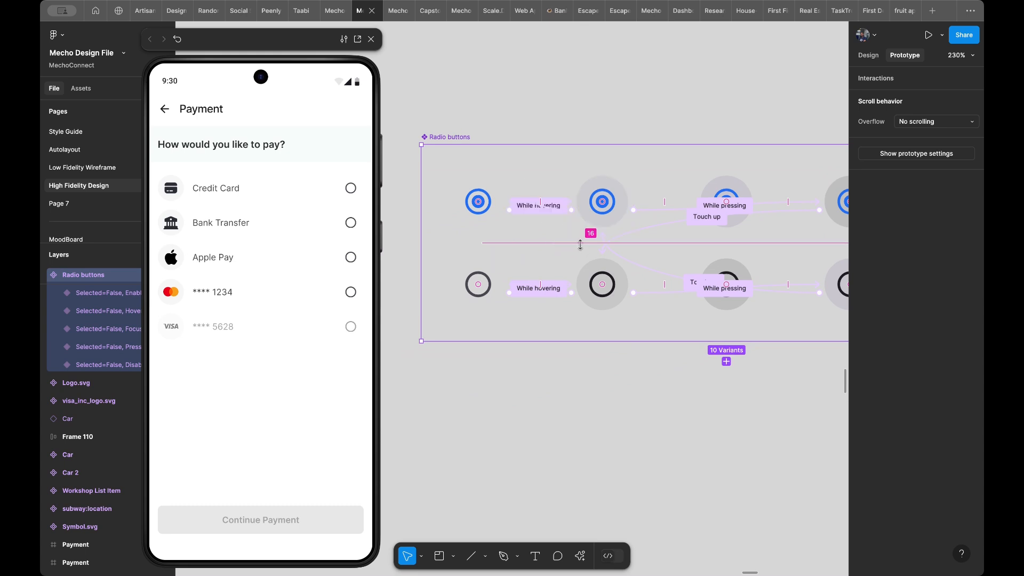
scroll(612, 263, right, 1)
scroll(612, 263, right, 3)
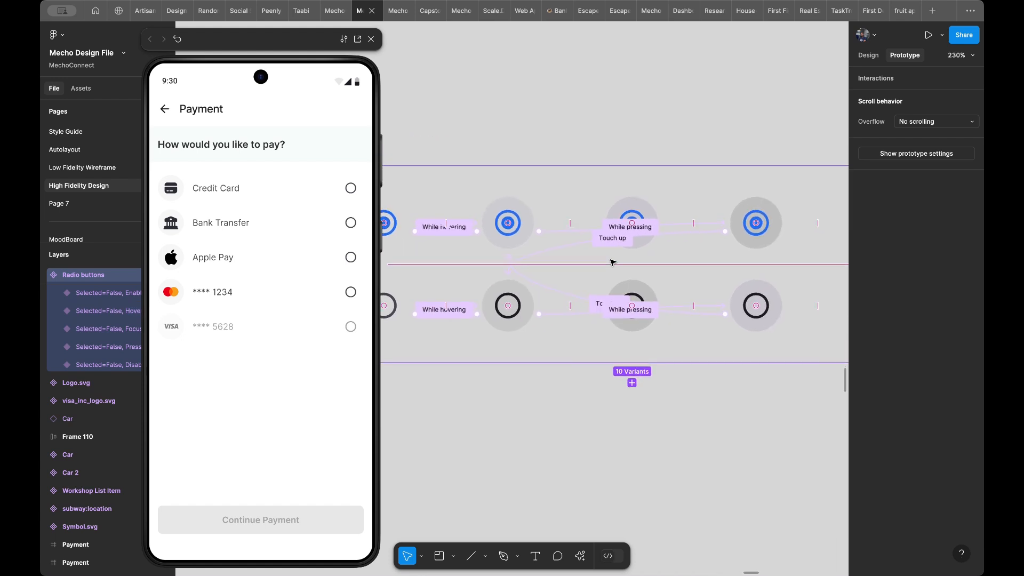
- Test the Credit Card radio button in the preview, and inspect the interactions of the selected and unselected Enabled variants
click(348, 190)
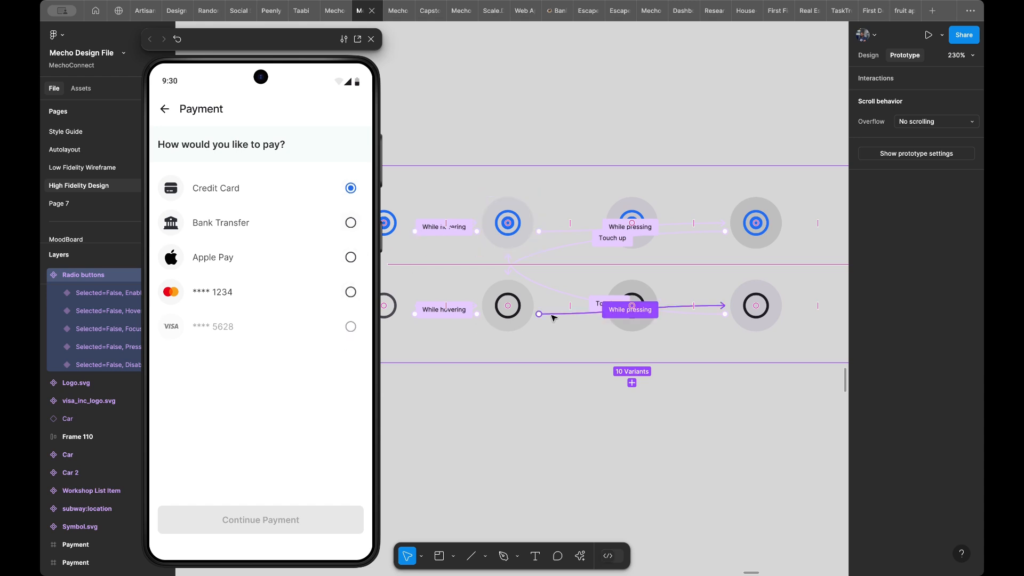
scroll(552, 318, down, 5)
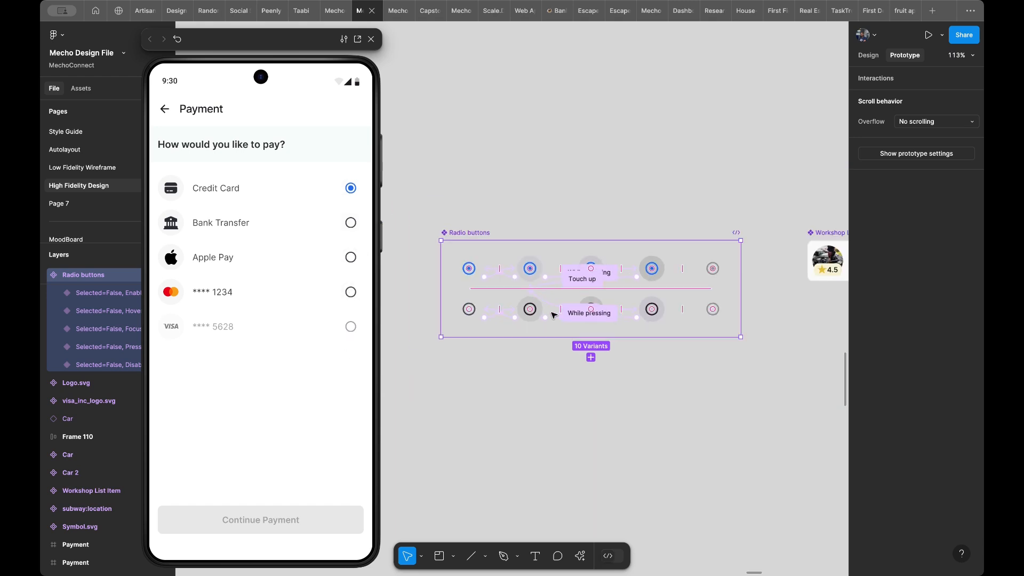
click(478, 266)
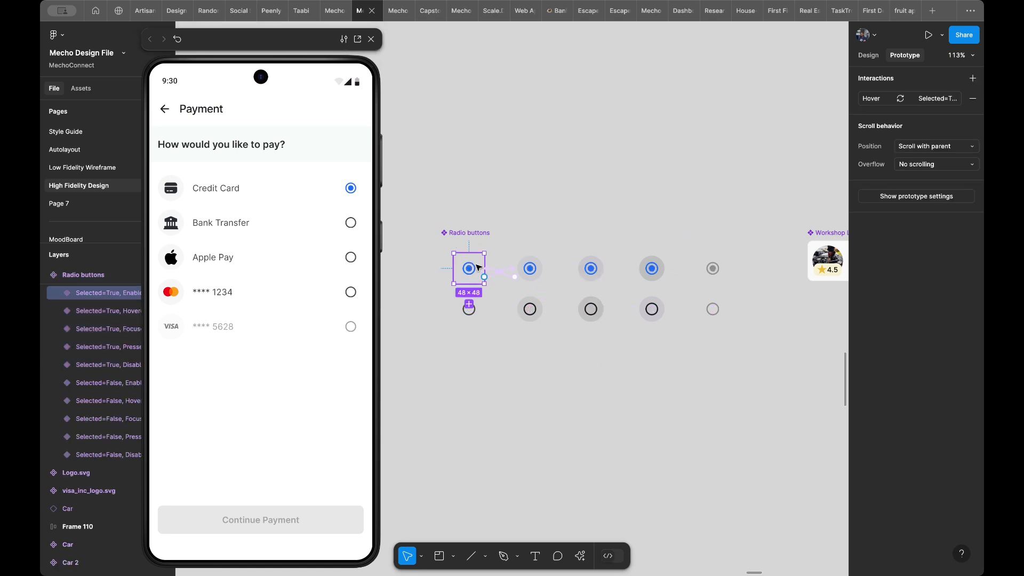
click(478, 318)
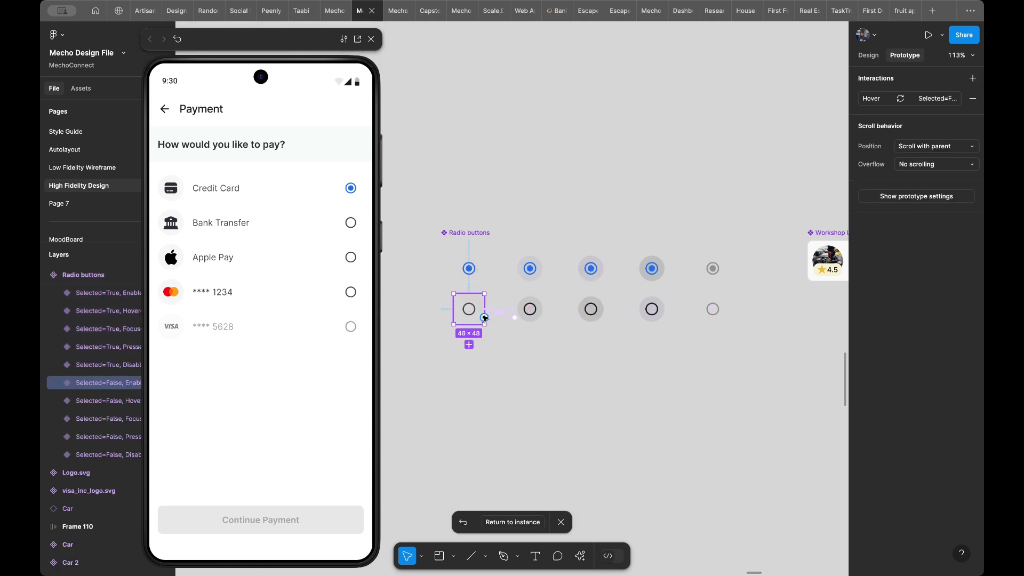
- Return to the Credit Card radio button instance and compare the two Payment screens side by side
click(512, 522)
scroll(731, 319, down, 2)
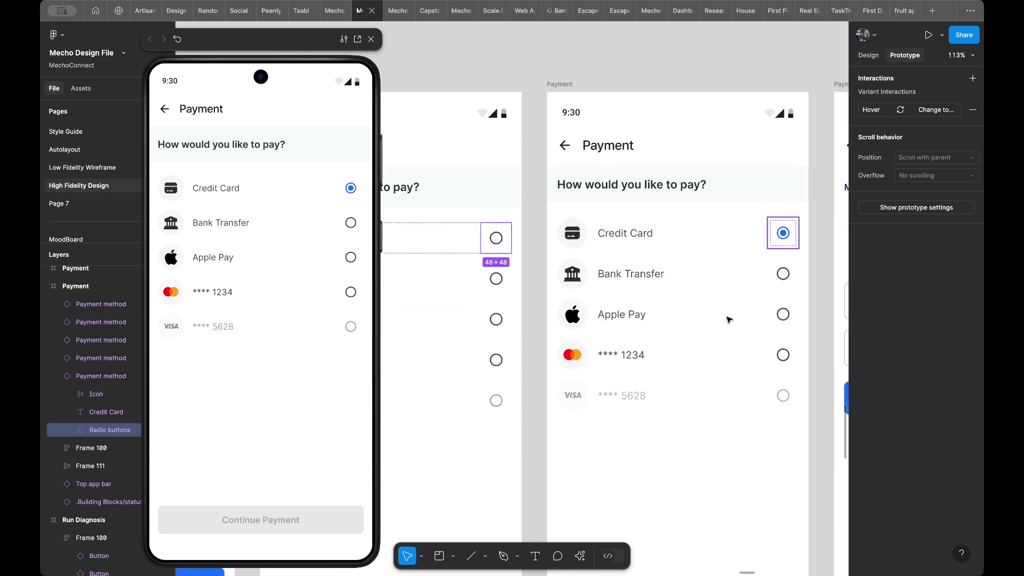
ctrl+scroll(729, 319, down, 5)
scroll(727, 312, right, 1)
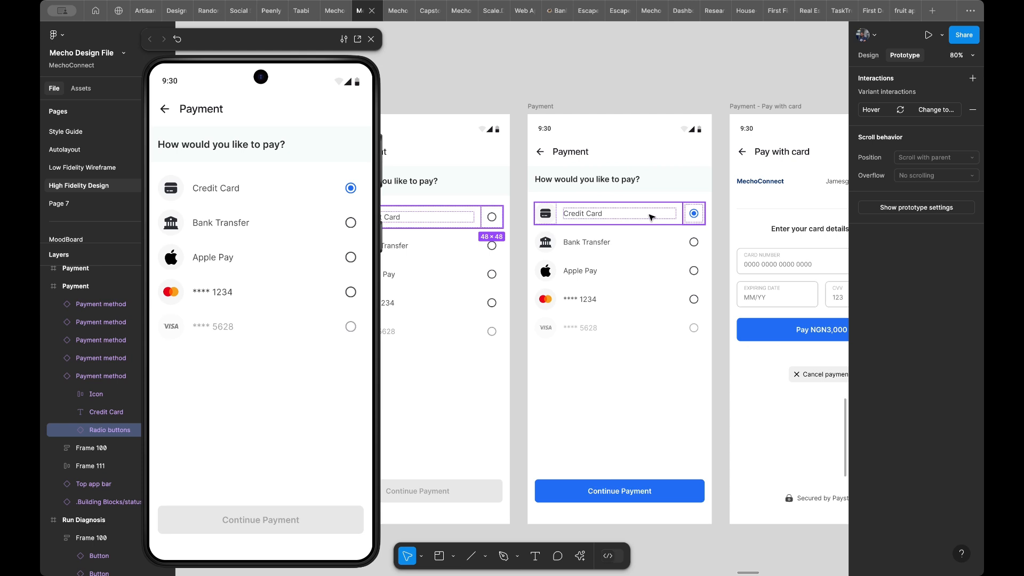
scroll(650, 216, left, 3)
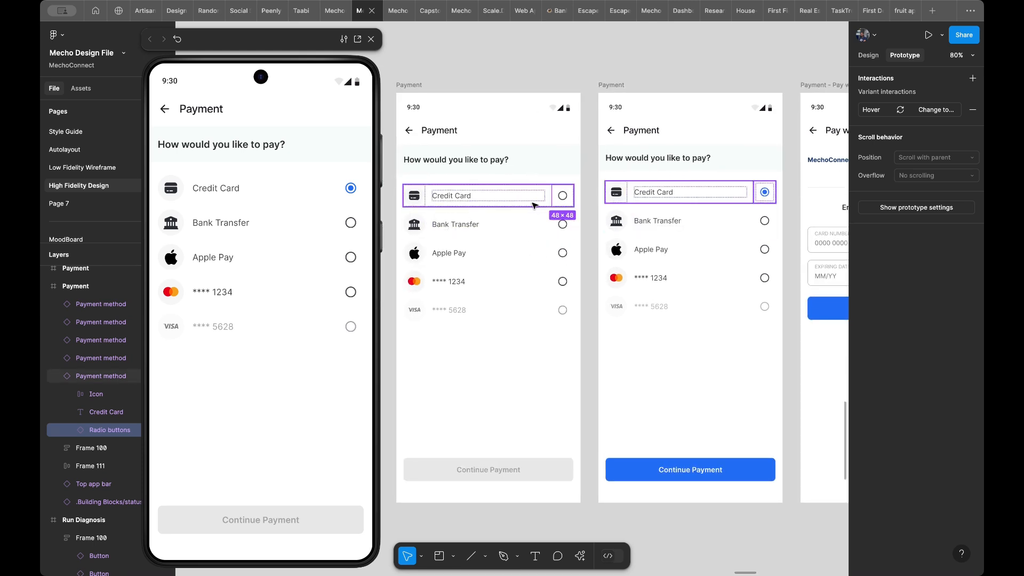
- Try linking the whole Credit Card row to the second Payment screen on tap, test it in the preview, and remove the link
key(Escape)
drag(574, 195, 608, 207)
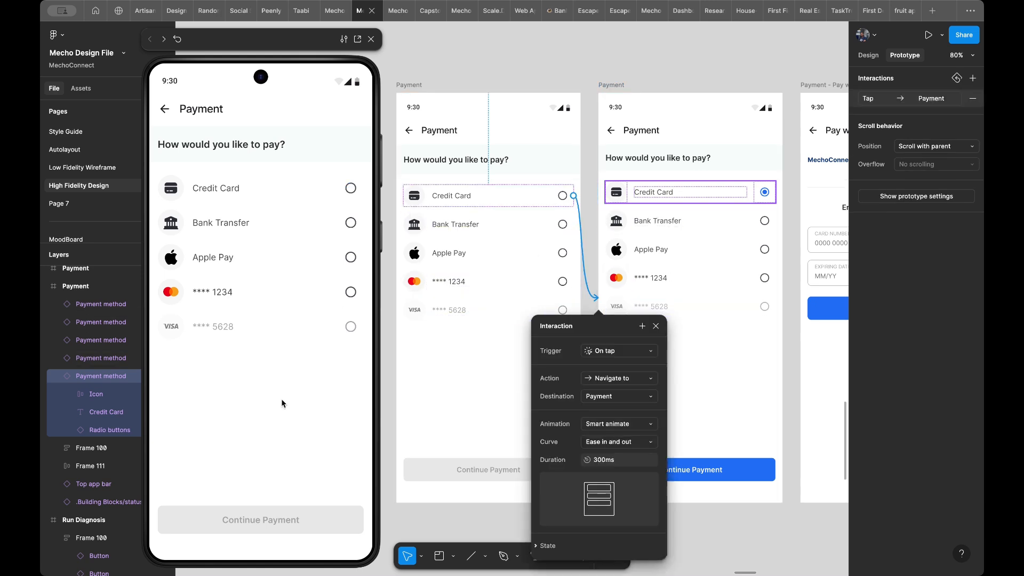
click(344, 187)
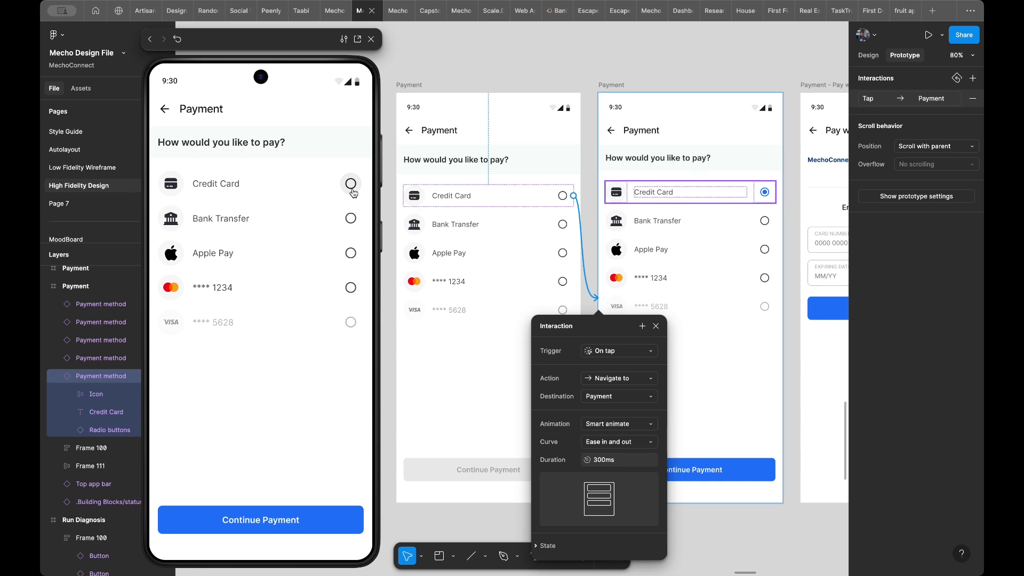
click(298, 372)
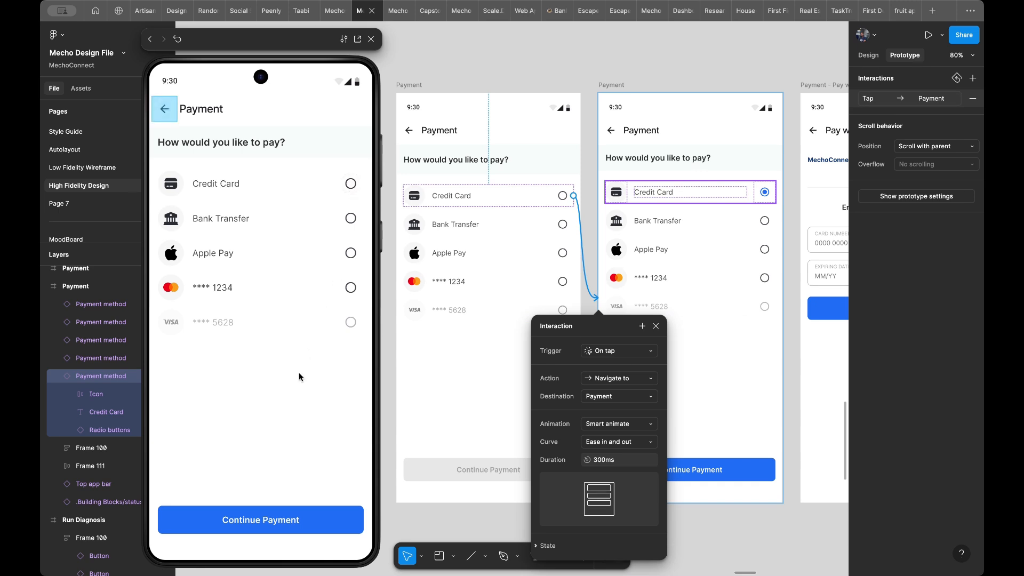
click(345, 266)
click(284, 199)
click(282, 190)
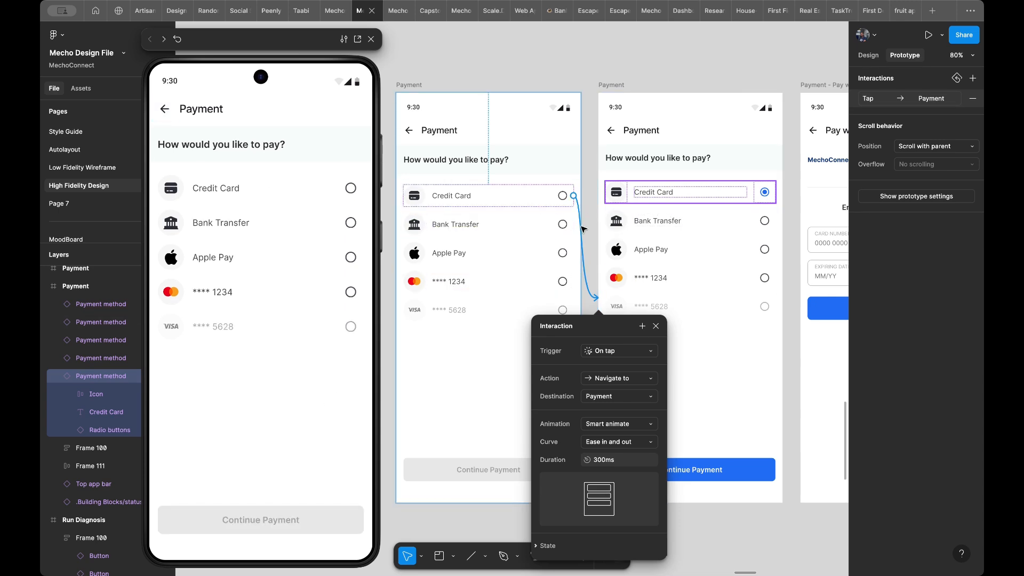
drag(582, 227, 583, 229)
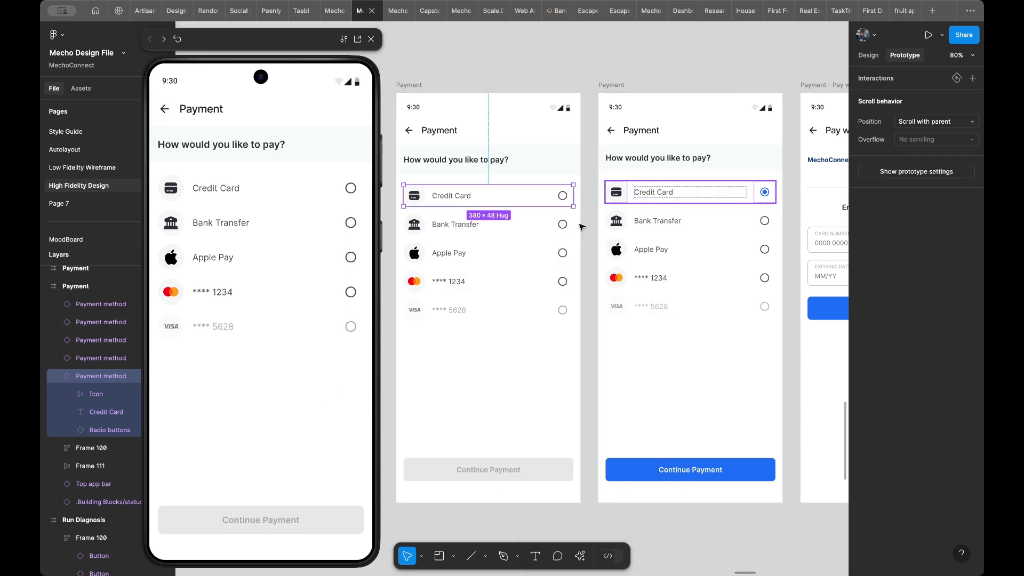
- Link only the radio button in the Credit Card row to the second Payment screen, with Smart animate on tap
double_click(560, 196)
drag(573, 196, 610, 202)
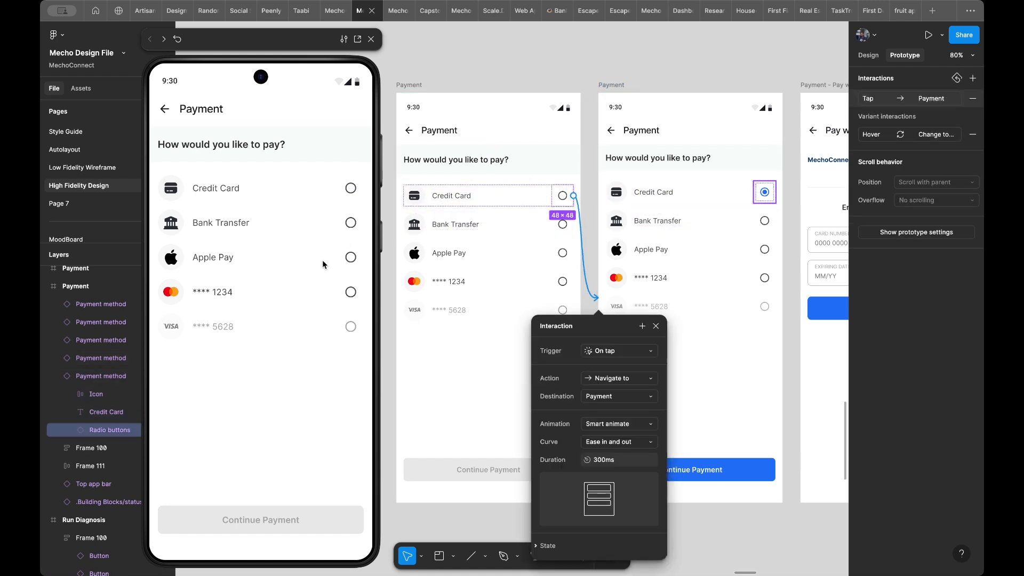
- Review the State options of the Credit Card radio button's link, test it in the preview, and delete the link
click(556, 545)
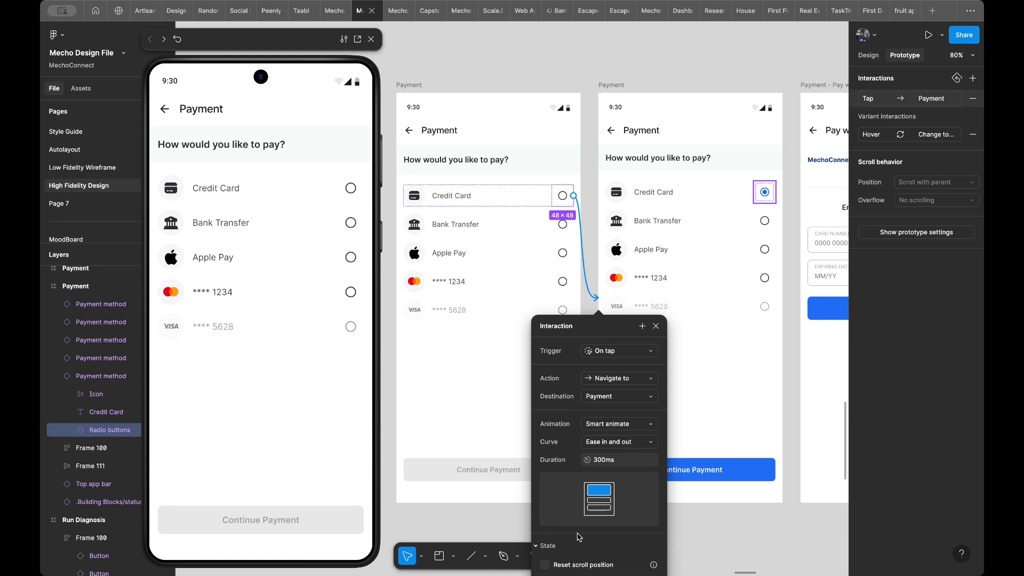
scroll(583, 534, down, 1)
scroll(583, 535, down, 1)
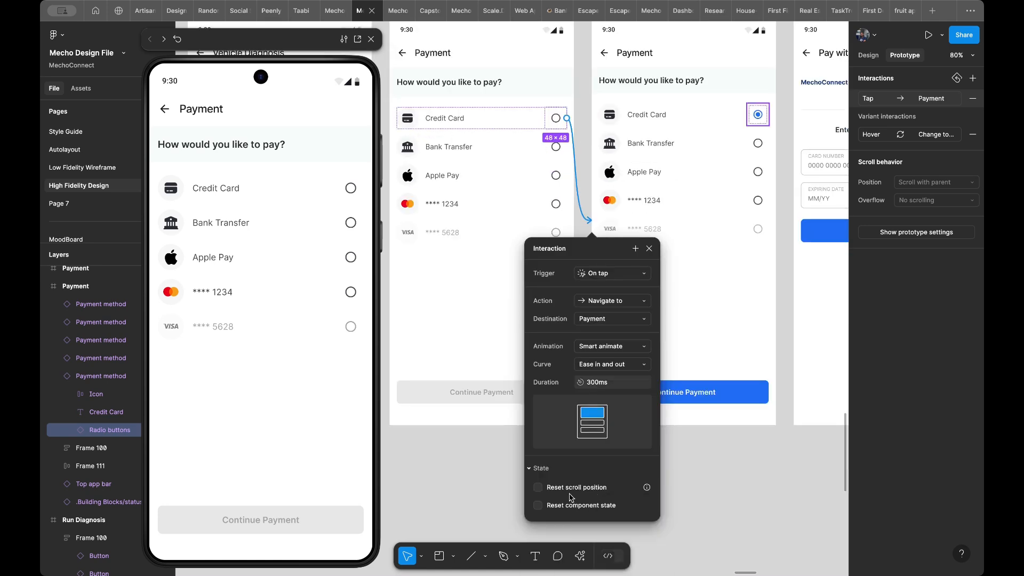
click(302, 344)
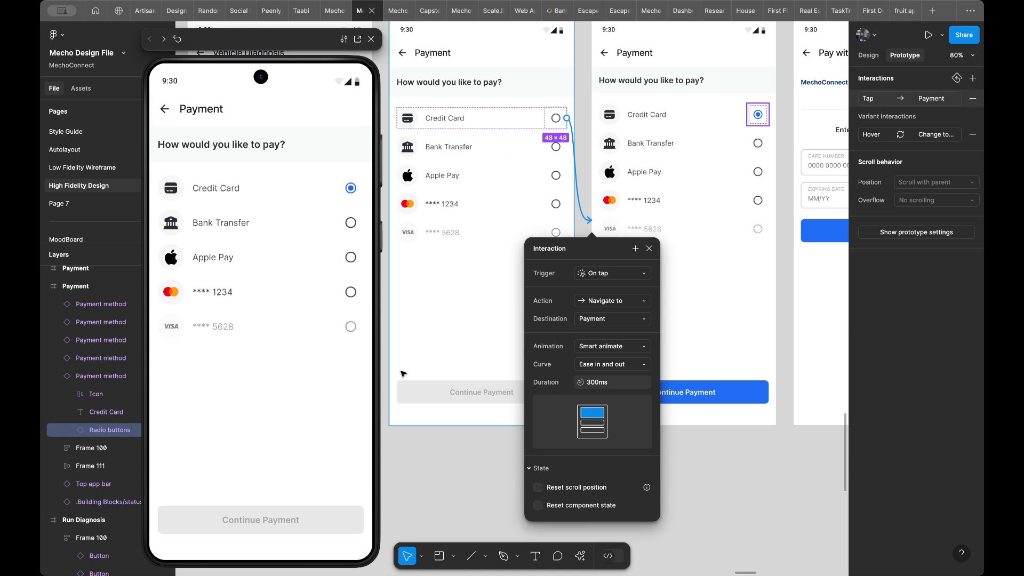
click(343, 190)
click(582, 188)
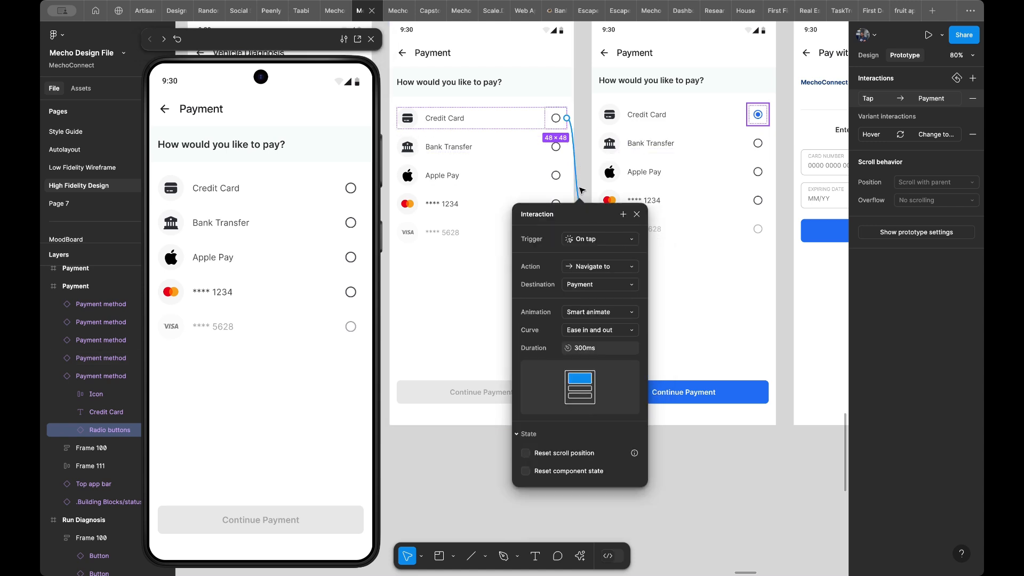
key(Delete)
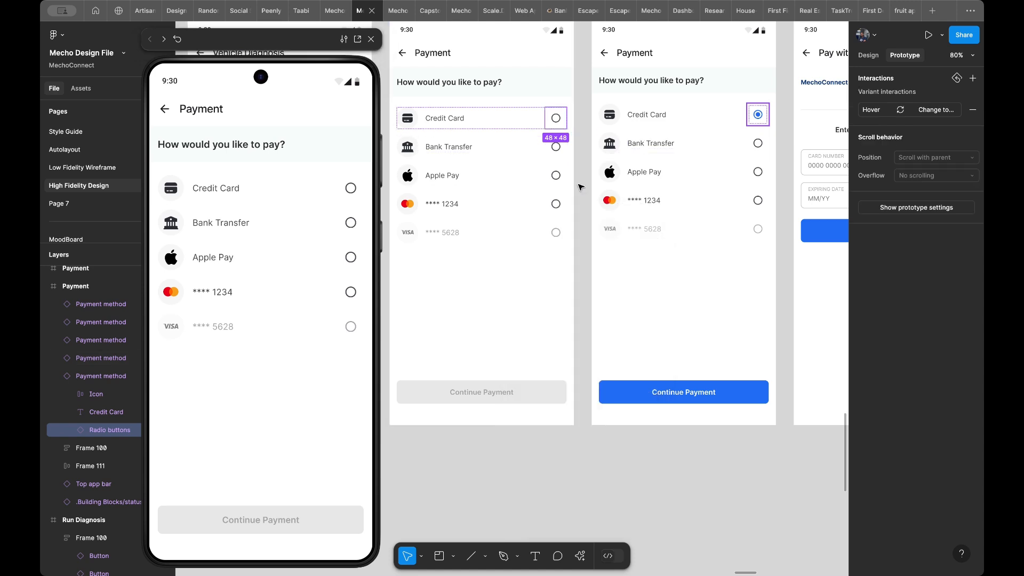
- Link the whole Credit Card row to the second Payment screen on tap, resetting scroll position and component state, and test it in the preview
click(533, 121)
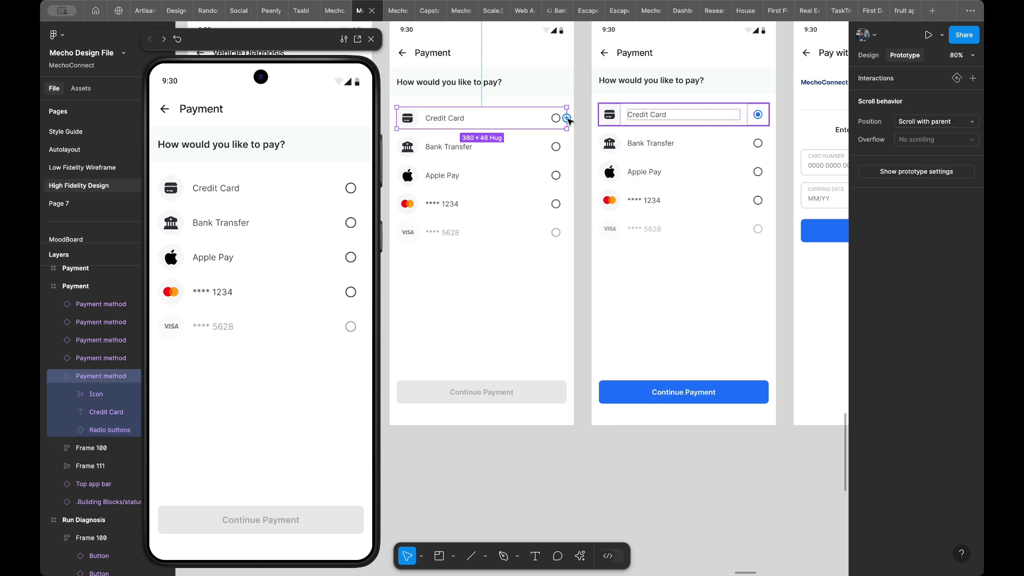
drag(567, 118, 612, 230)
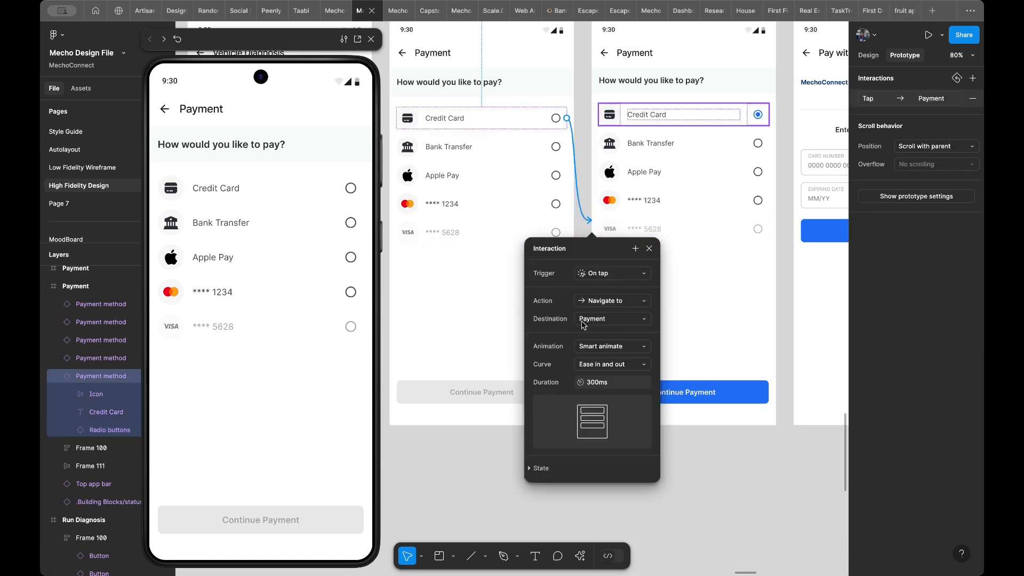
click(554, 472)
click(584, 489)
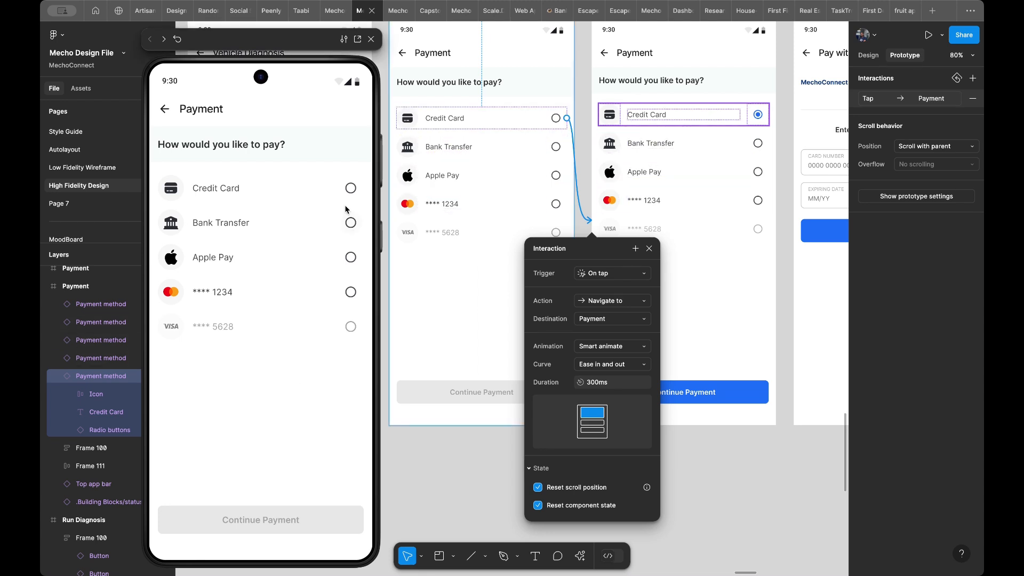
click(350, 190)
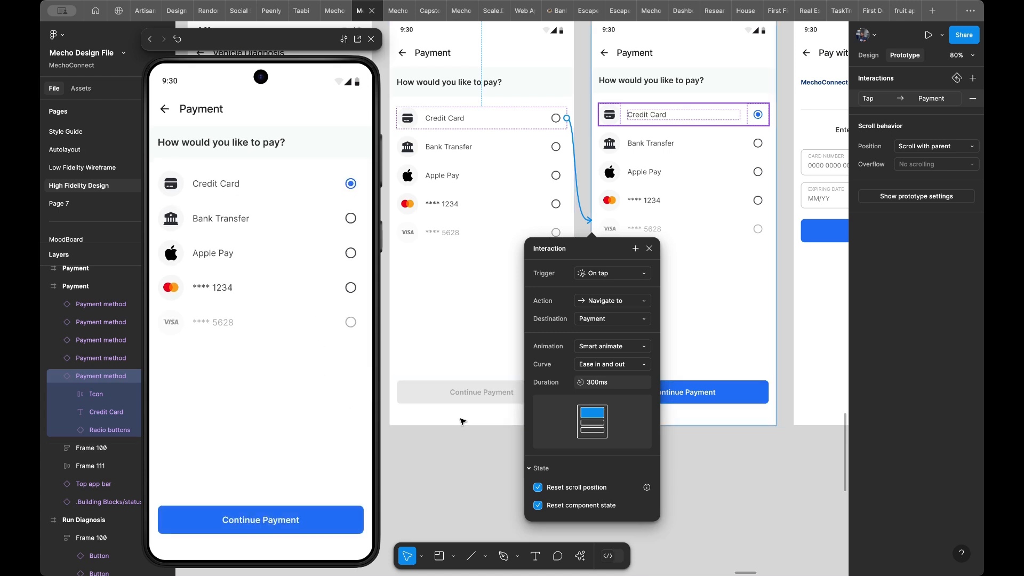
- Turn off both reset options on the Credit Card row's link and test the row again in the preview
click(560, 489)
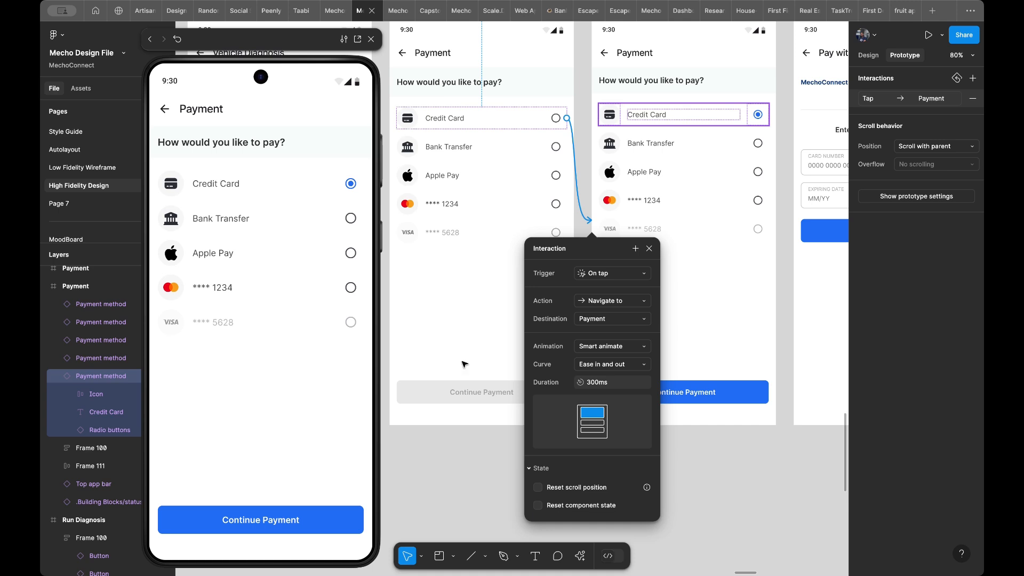
click(458, 332)
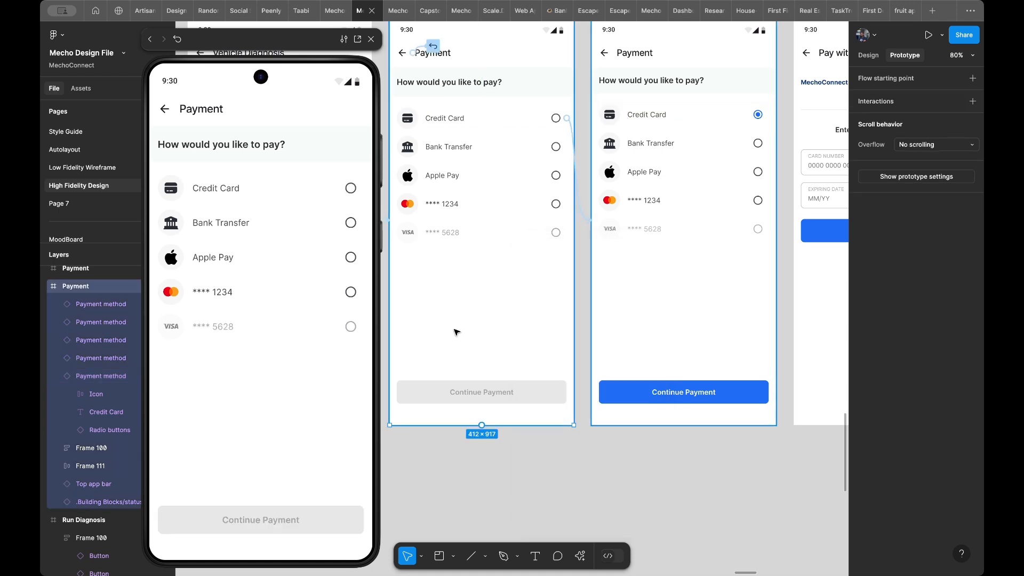
click(264, 200)
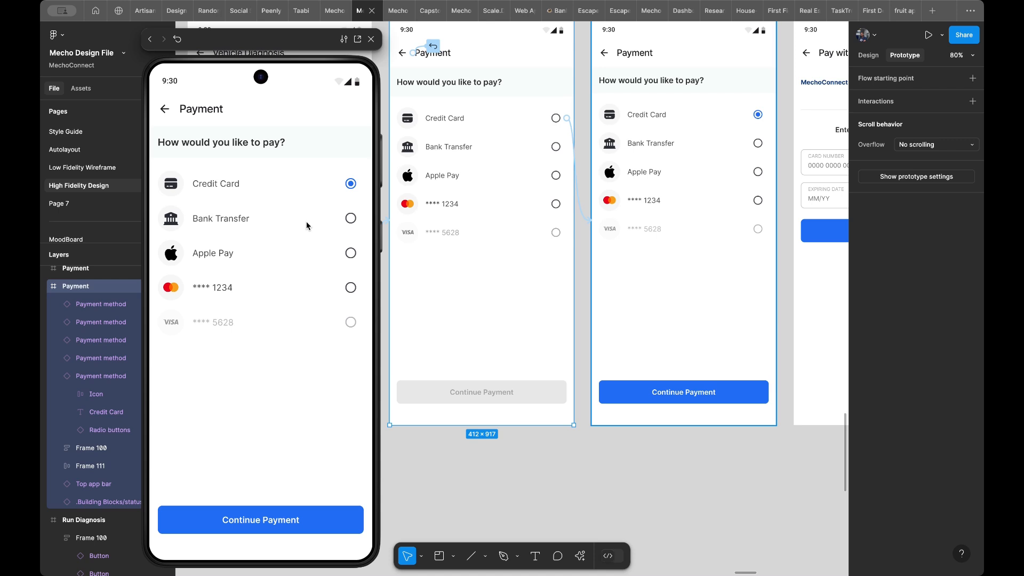
- Link the second Payment screen's Continue Payment button to the Pay with card screen on tap with Smart animate, and test it in the preview
scroll(556, 343, right, 5)
scroll(555, 343, up, 3)
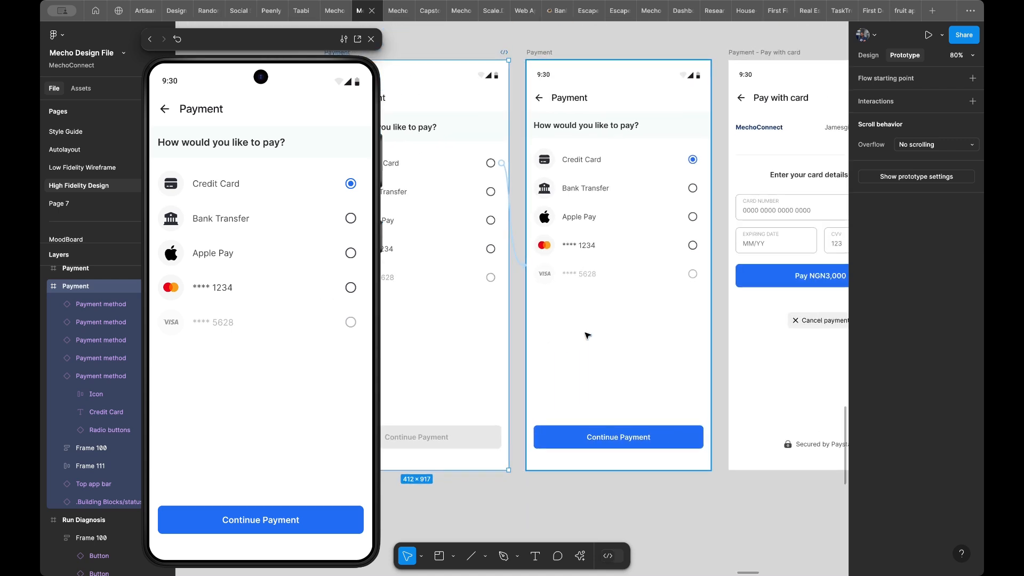
scroll(588, 335, right, 3)
scroll(587, 335, up, 1)
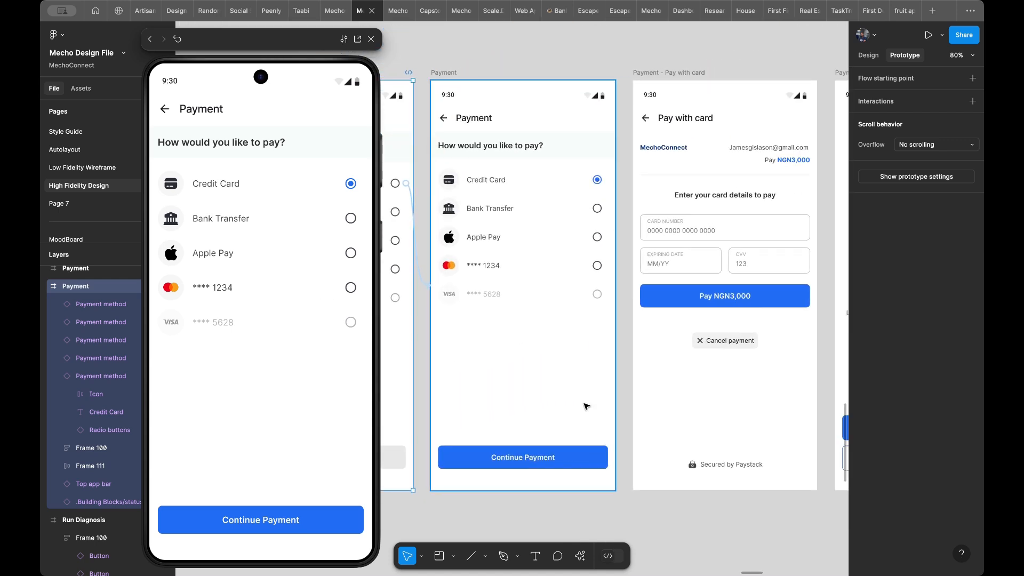
click(573, 464)
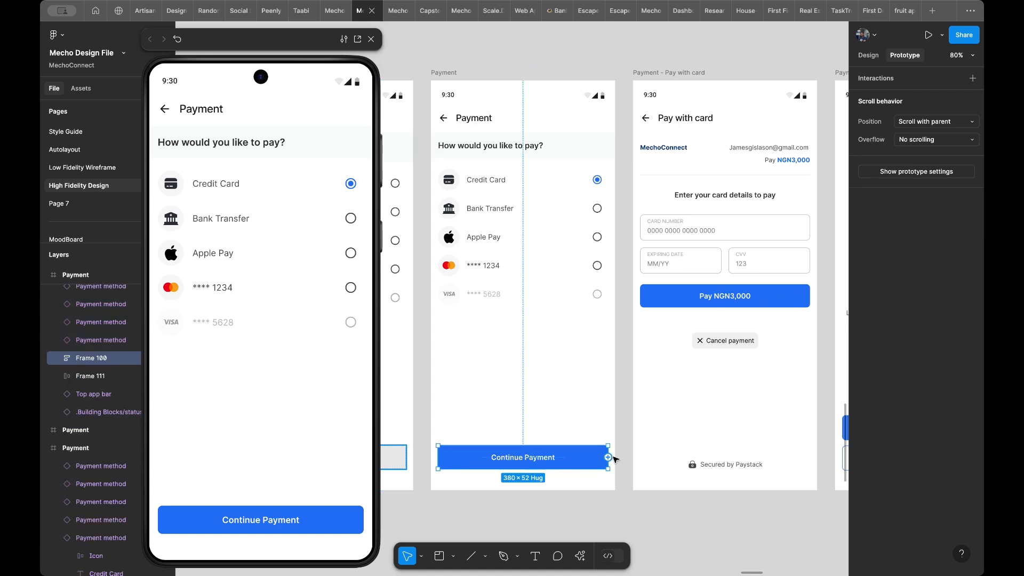
drag(608, 457, 640, 433)
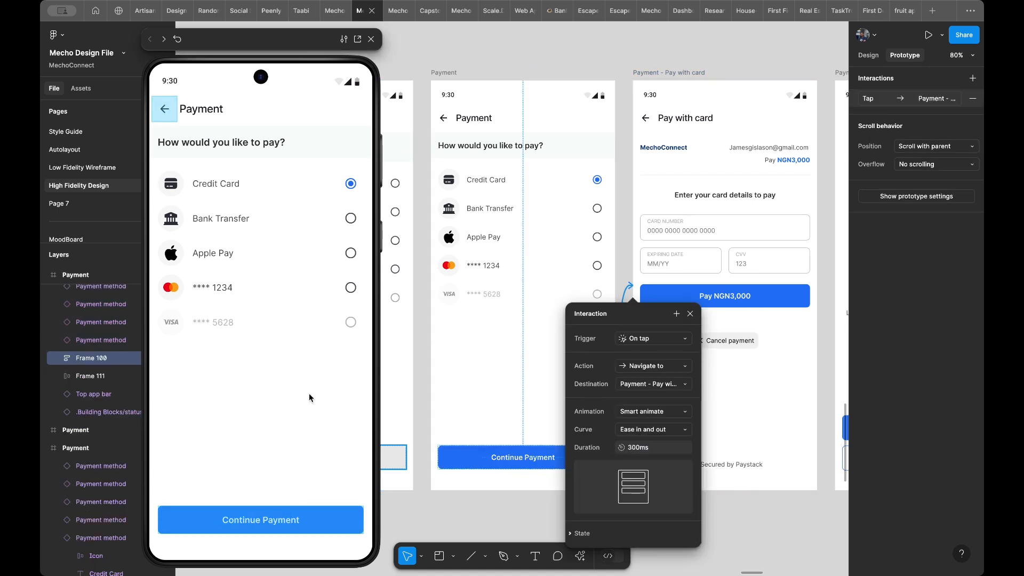
click(338, 520)
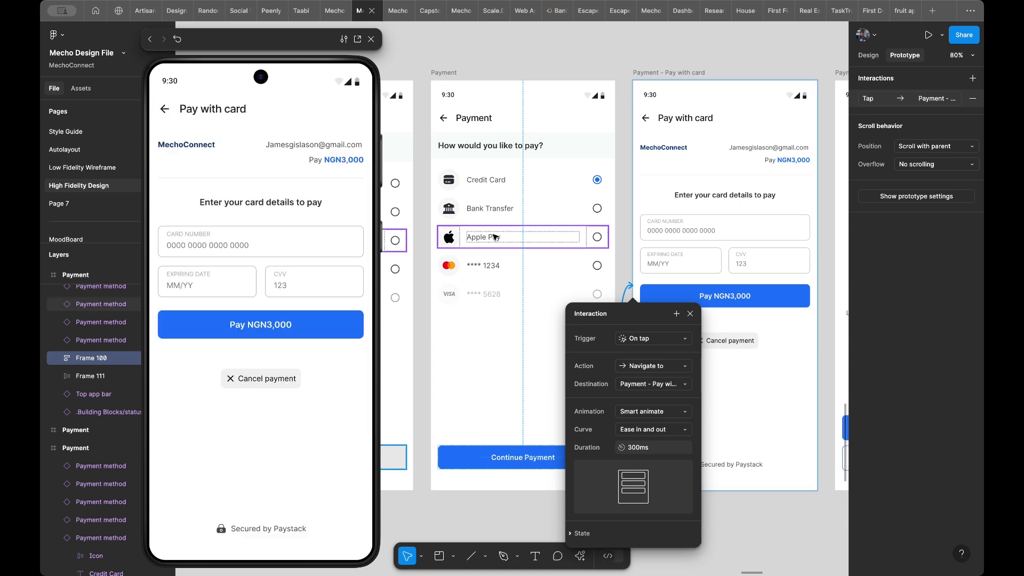
- Link the Pay NGN3,000 button to the Payment - Sucessful screen on tap with Smart animate, and test it in the preview
scroll(496, 235, right, 4)
scroll(600, 185, right, 3)
scroll(600, 185, down, 1)
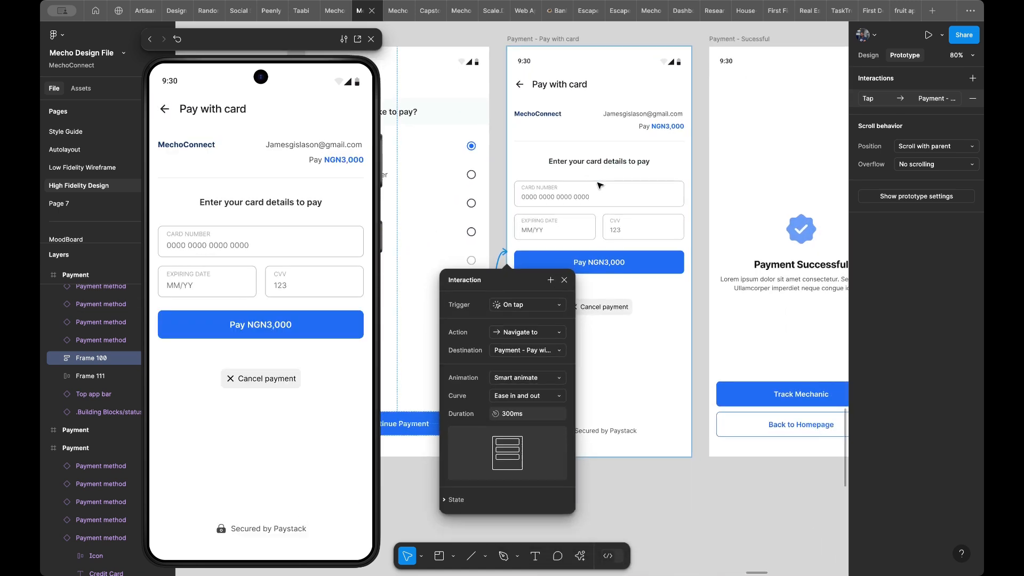
click(644, 264)
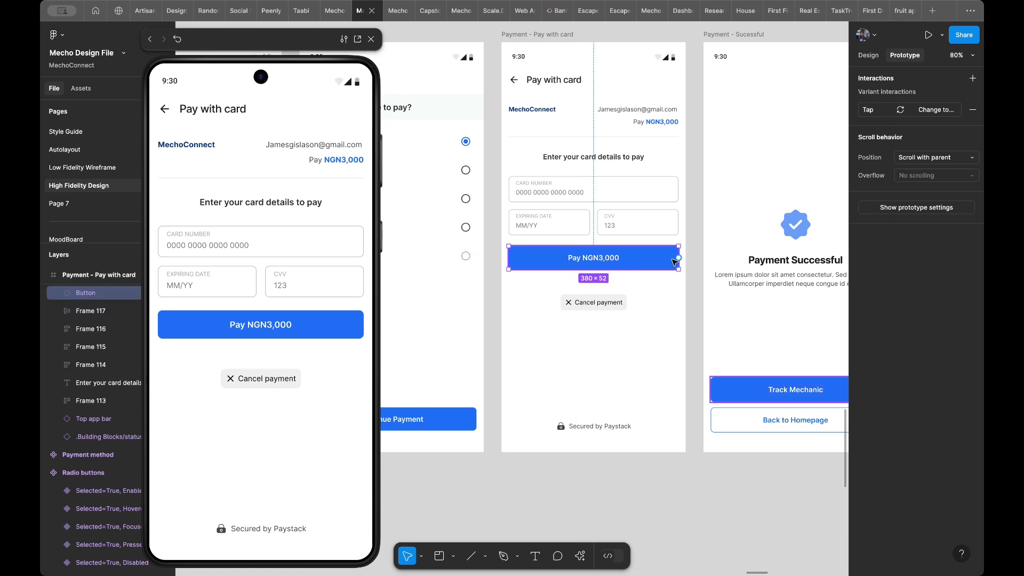
drag(678, 258, 716, 290)
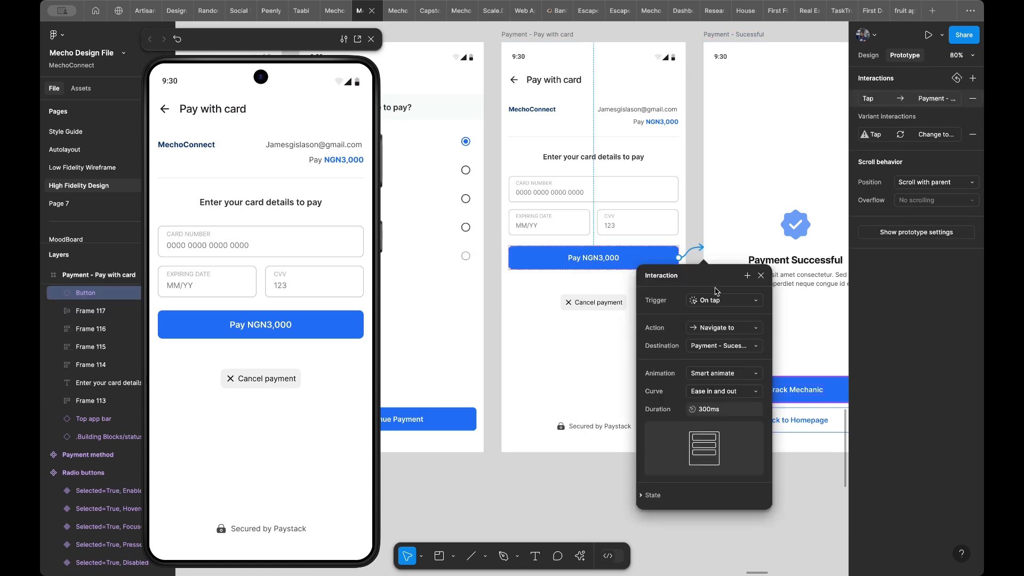
click(297, 327)
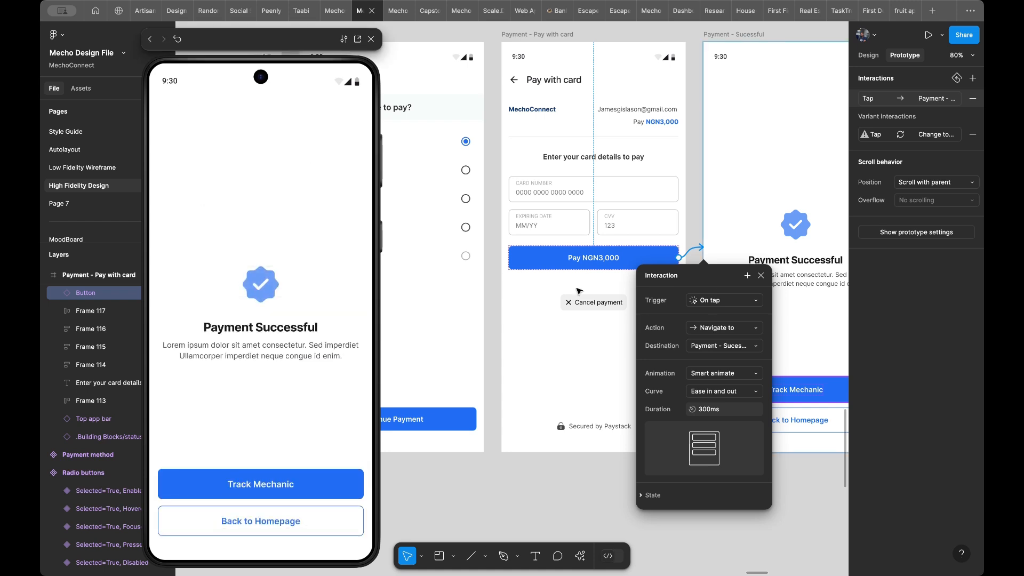
- Link the Cancel payment button back to the second Payment screen on tap with Smart animate, and test it in the preview
click(588, 304)
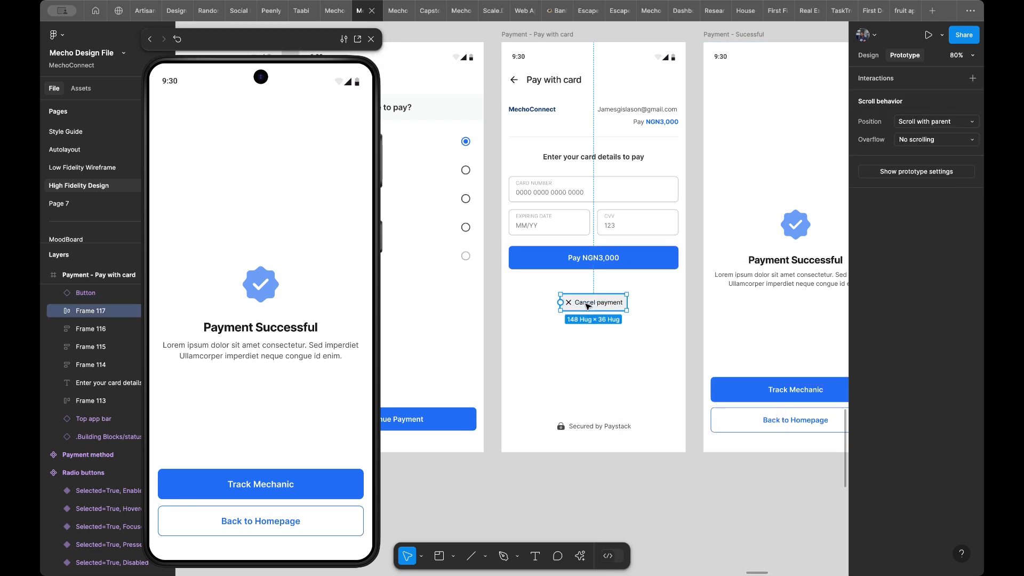
drag(560, 303, 466, 333)
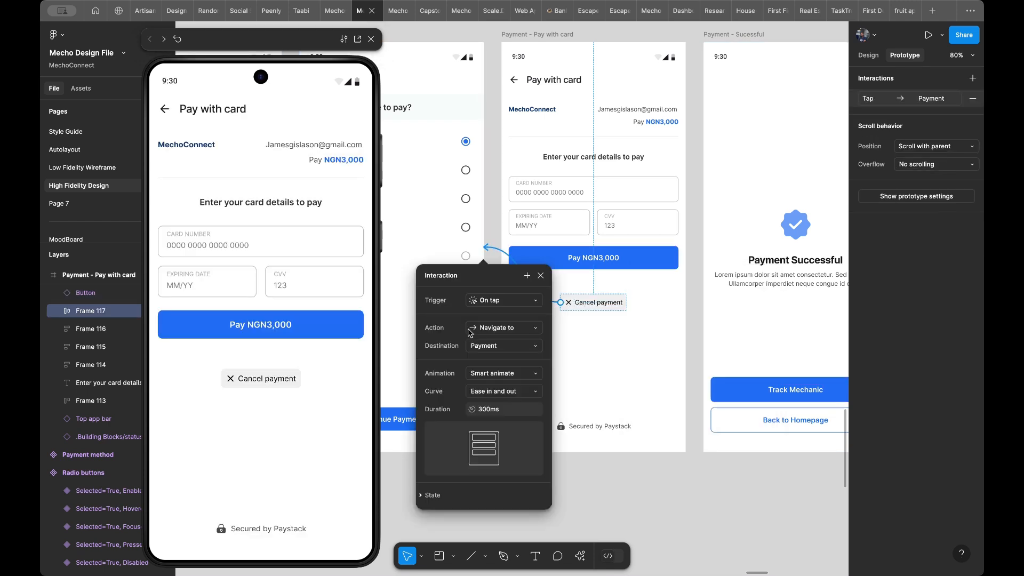
click(268, 380)
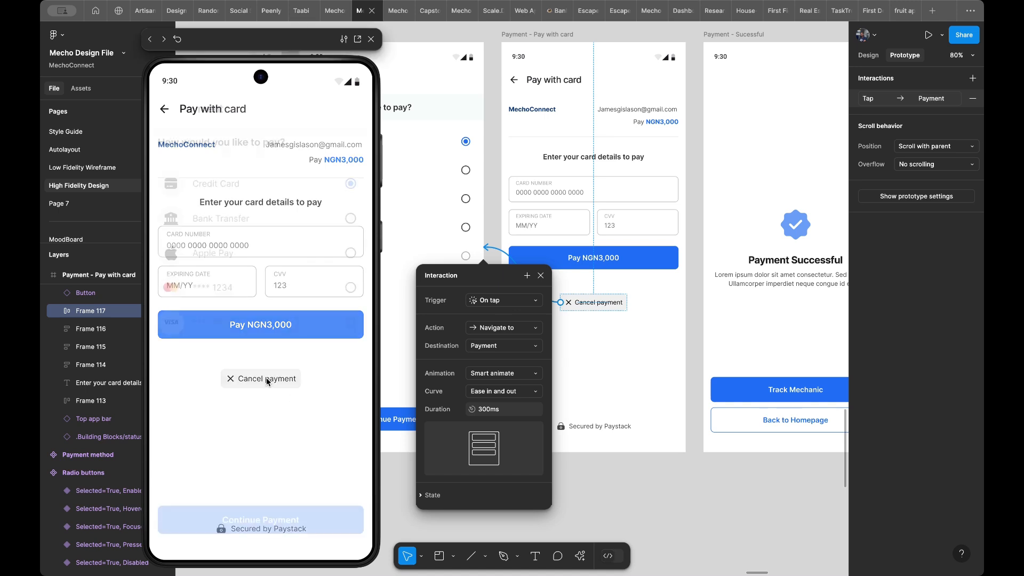
- Add an on-tap interaction to the Back to Homepage button on the Payment - Sucessful screen that navigates to Home Screen
scroll(665, 266, down, 10)
scroll(761, 227, up, 6)
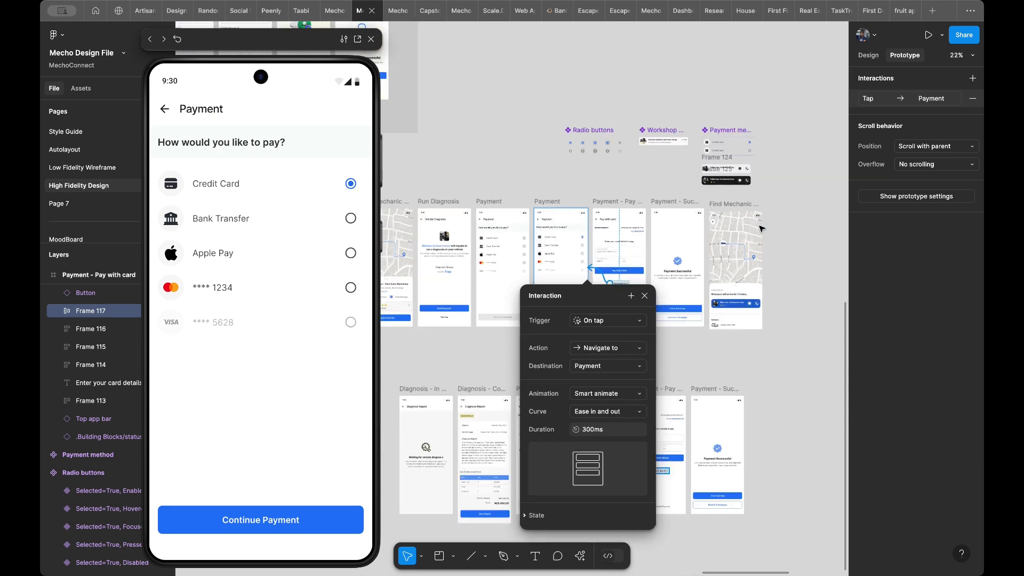
scroll(760, 225, down, 3)
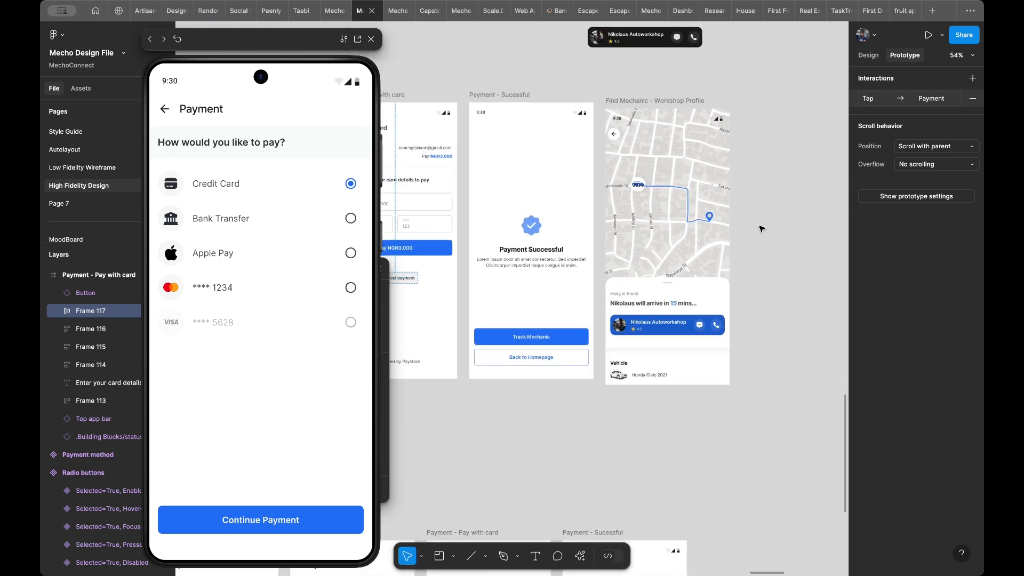
scroll(536, 313, up, 3)
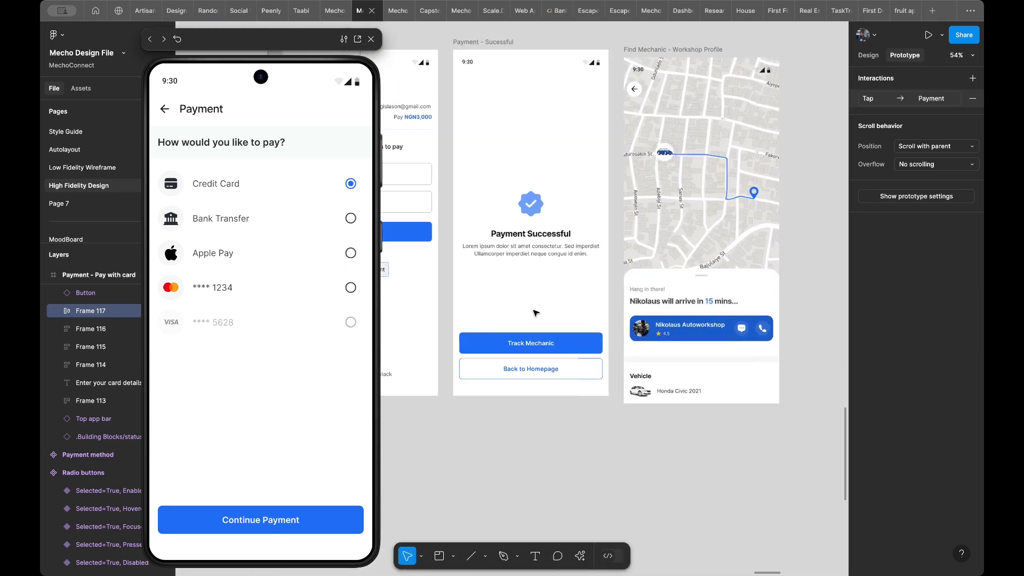
scroll(567, 314, up, 1)
scroll(566, 315, right, 1)
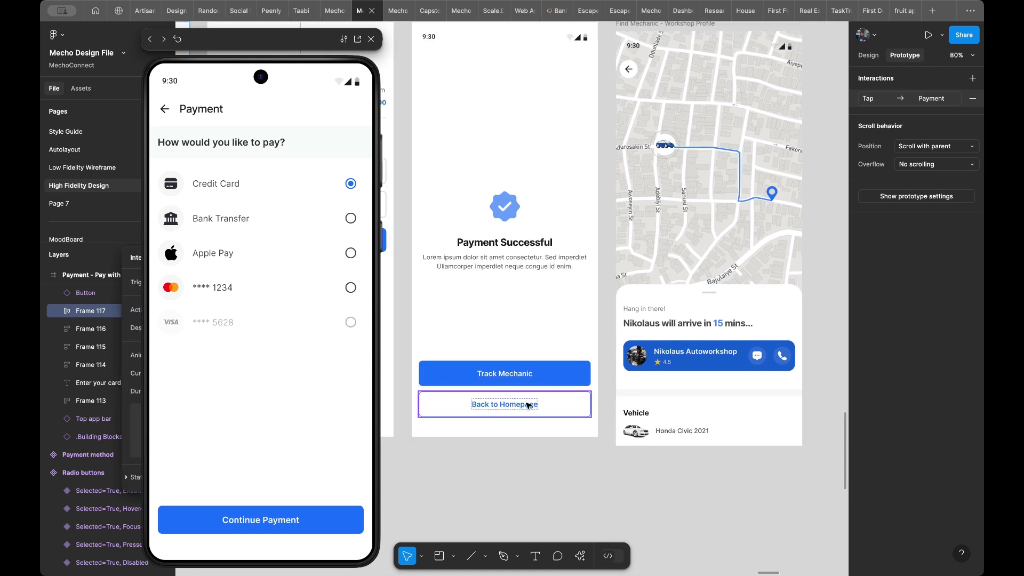
click(566, 396)
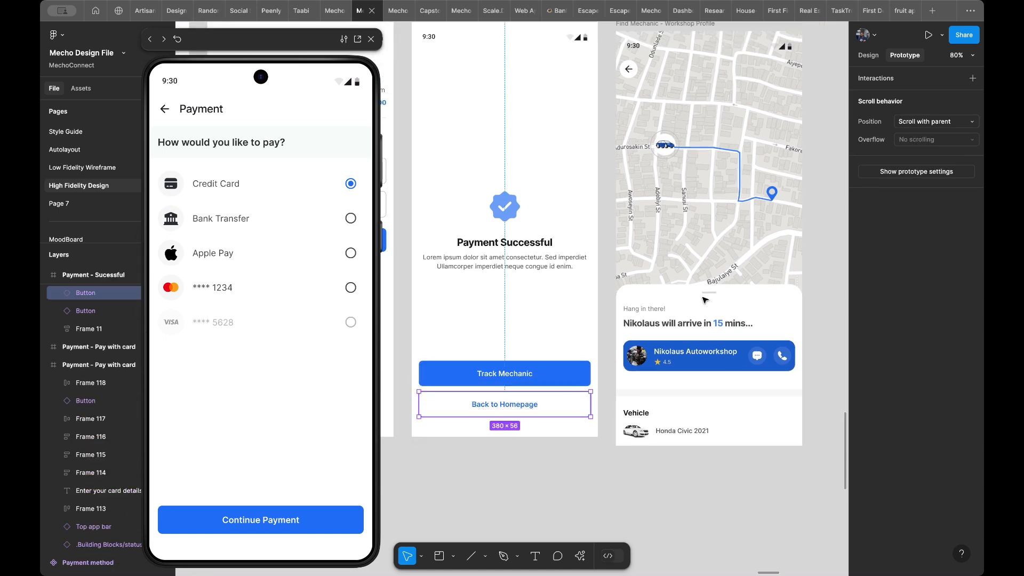
click(891, 82)
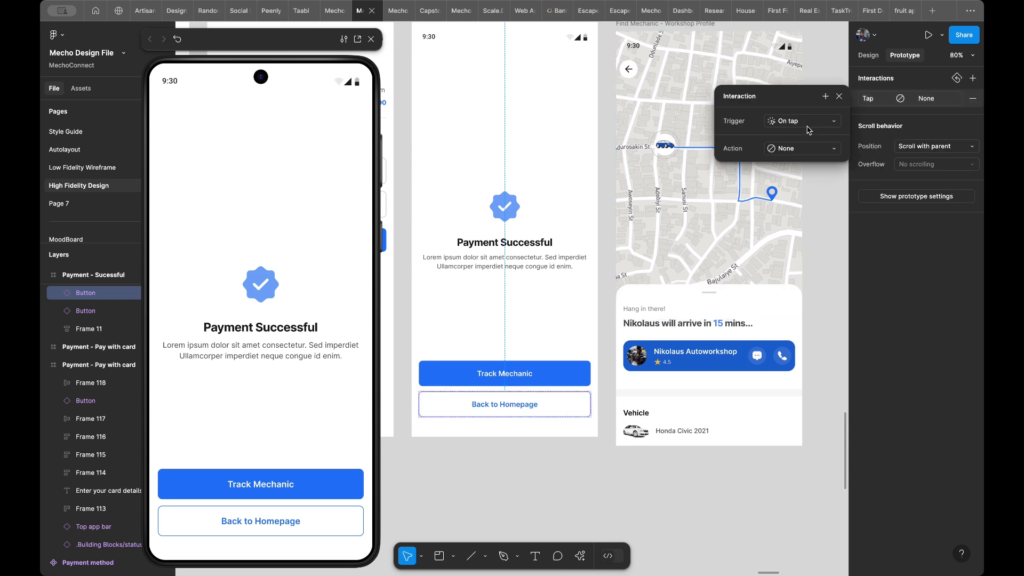
click(804, 151)
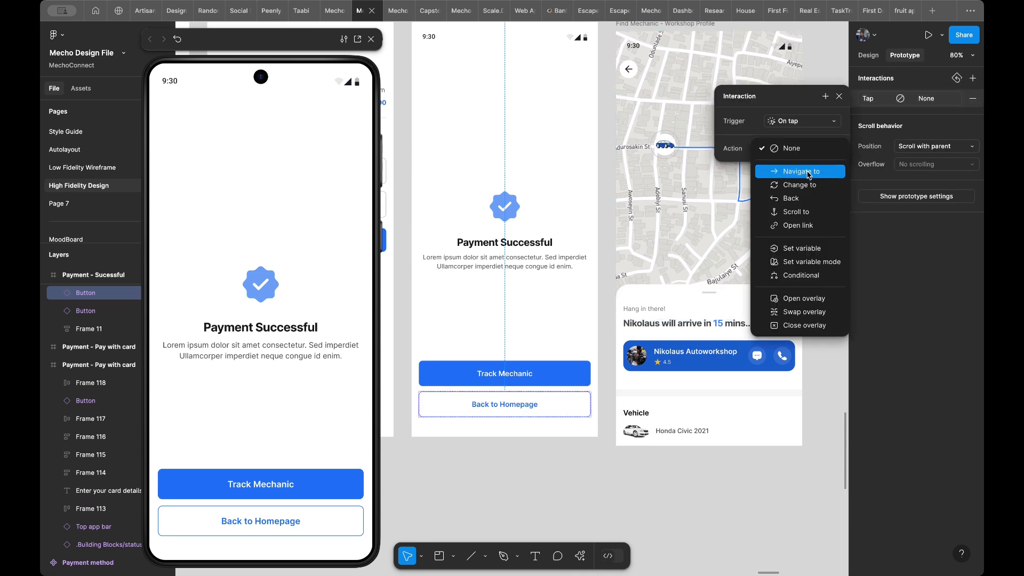
click(809, 172)
click(800, 167)
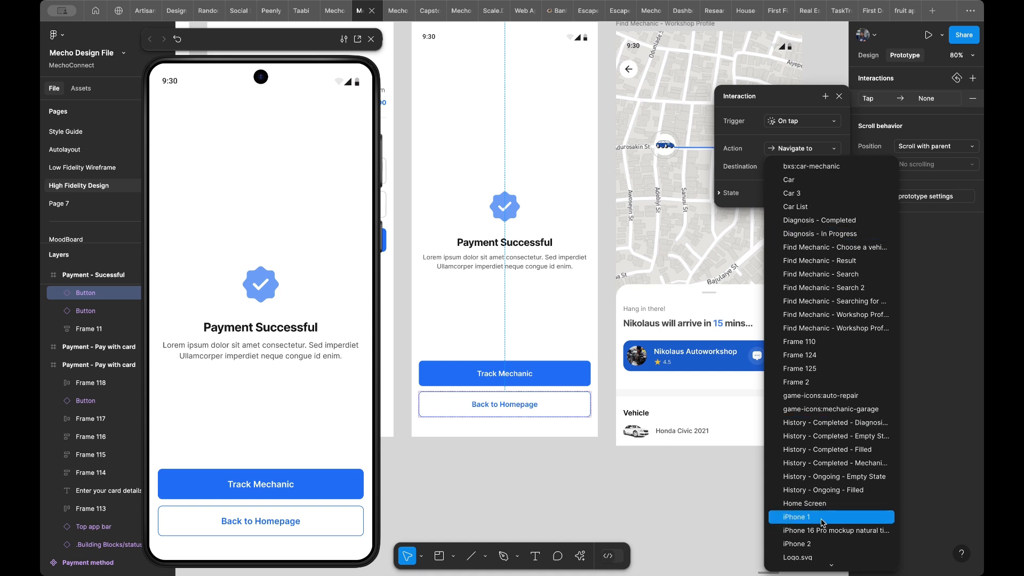
click(812, 505)
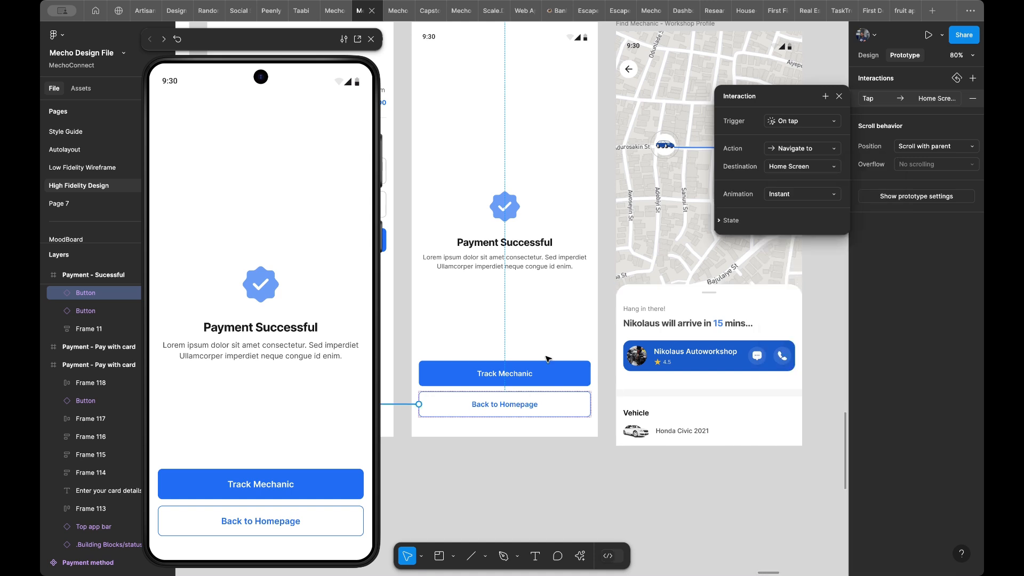
- Link the Track Mechanic button to the neighbouring Find Mechanic - Workshop Profile map screen on tap with Smart animate, and test it in the preview
click(525, 379)
drag(590, 373, 629, 378)
scroll(692, 184, up, 2)
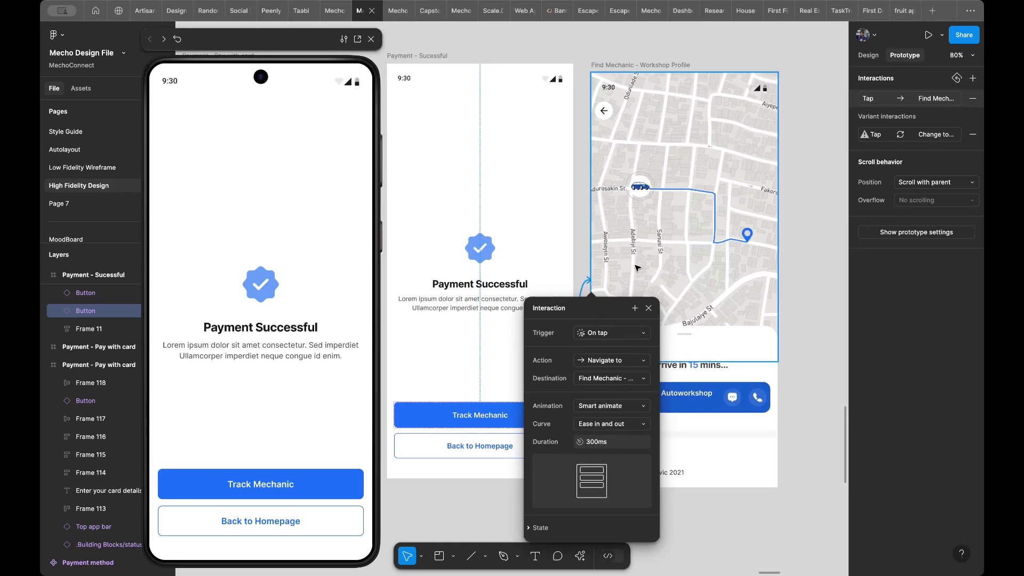
click(268, 478)
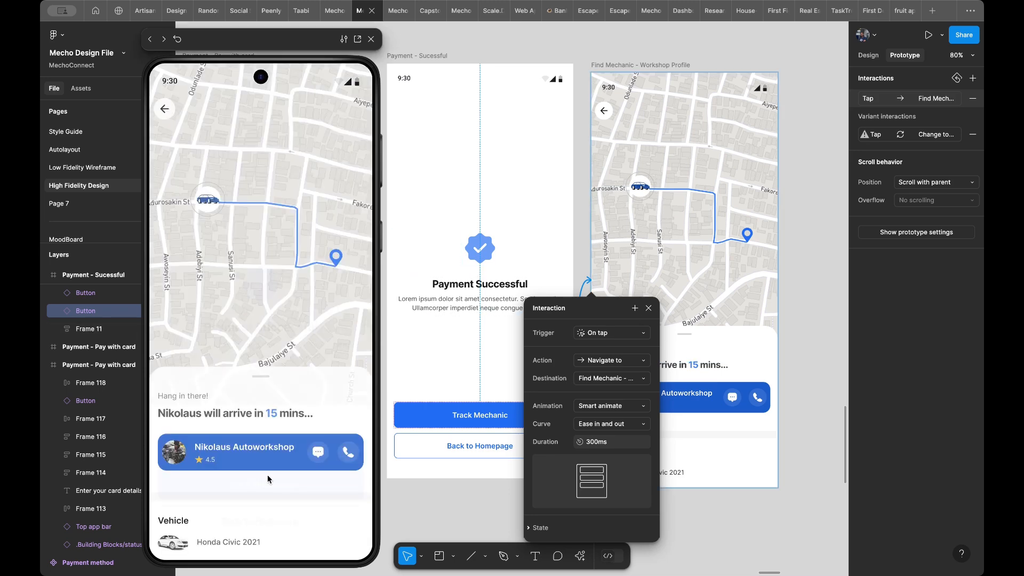
- Duplicate the Find Mechanic - Workshop Profile map screen that follows the Payment - Sucessful screen
scroll(586, 208, right, 5)
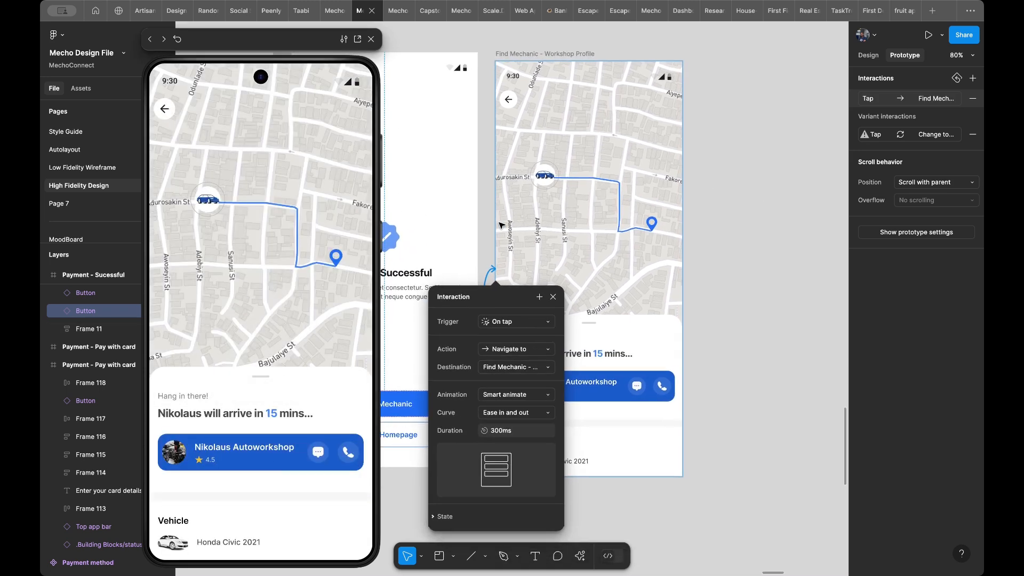
scroll(586, 208, down, 6)
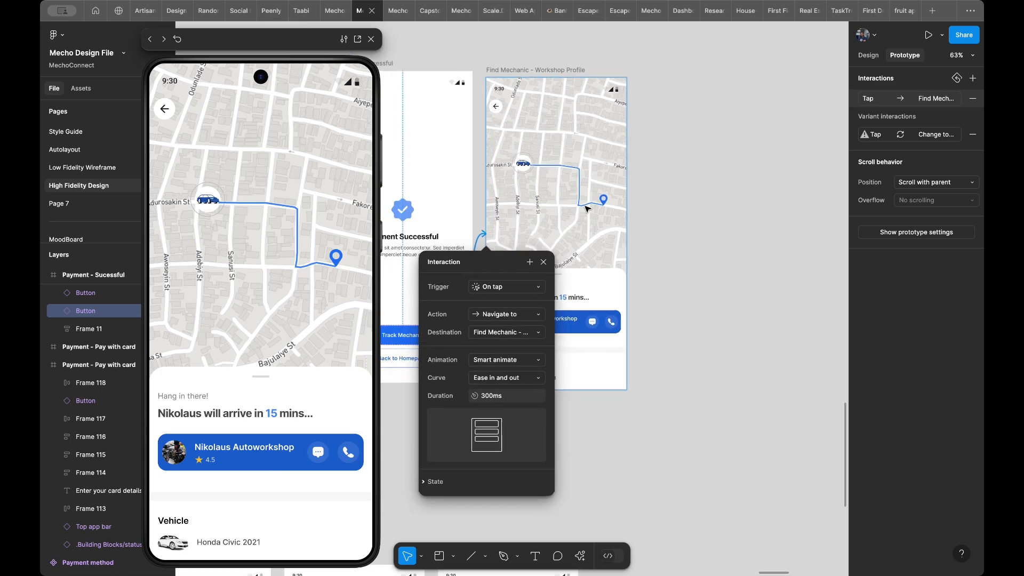
click(708, 192)
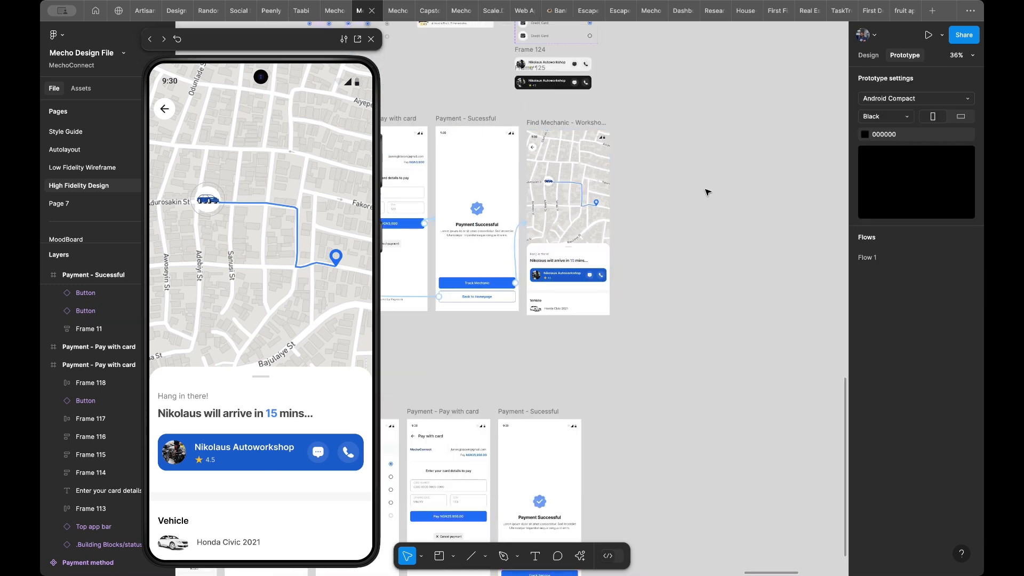
scroll(688, 191, up, 3)
scroll(688, 190, right, 3)
scroll(668, 189, up, 4)
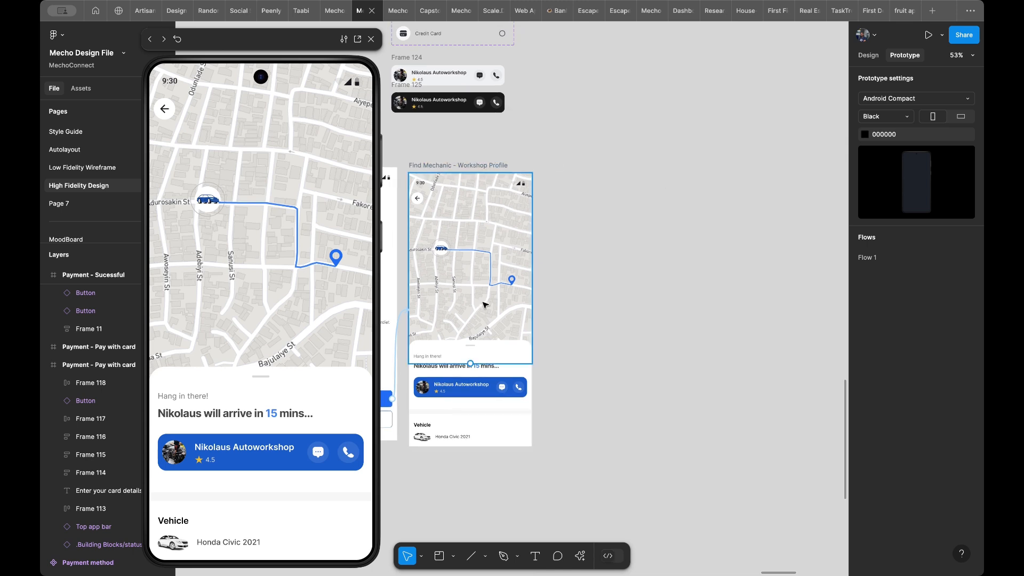
click(462, 167)
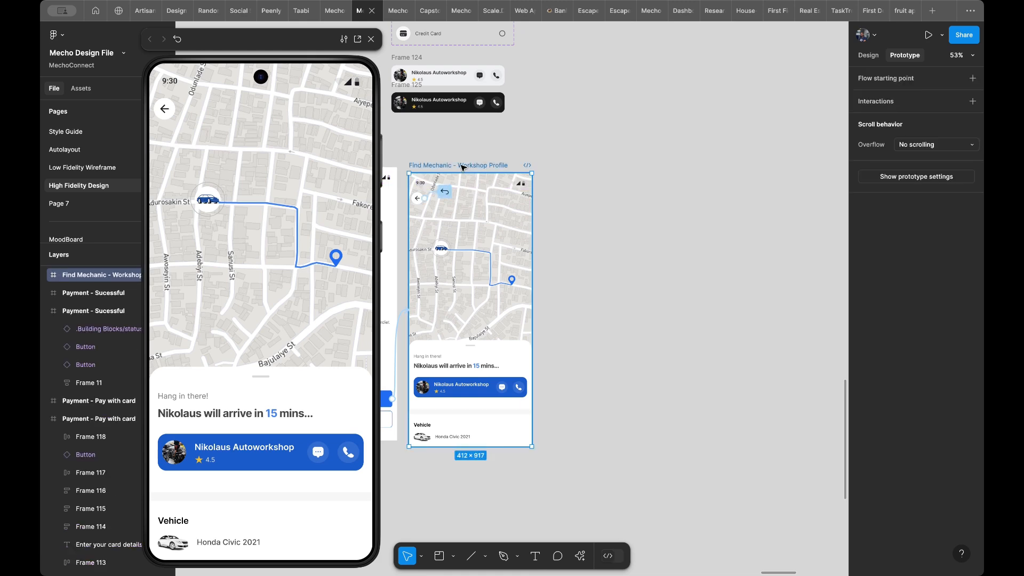
key(ctrl+d)
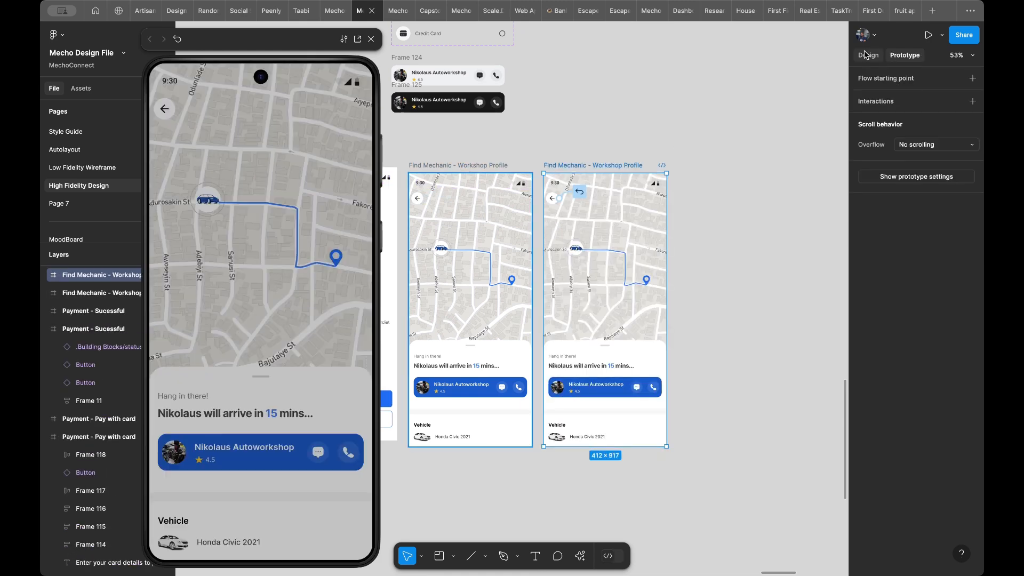
- Raise the Bottom Sheet in the duplicated map screen to Y 430 and centre it horizontally in the frame
click(867, 55)
click(643, 359)
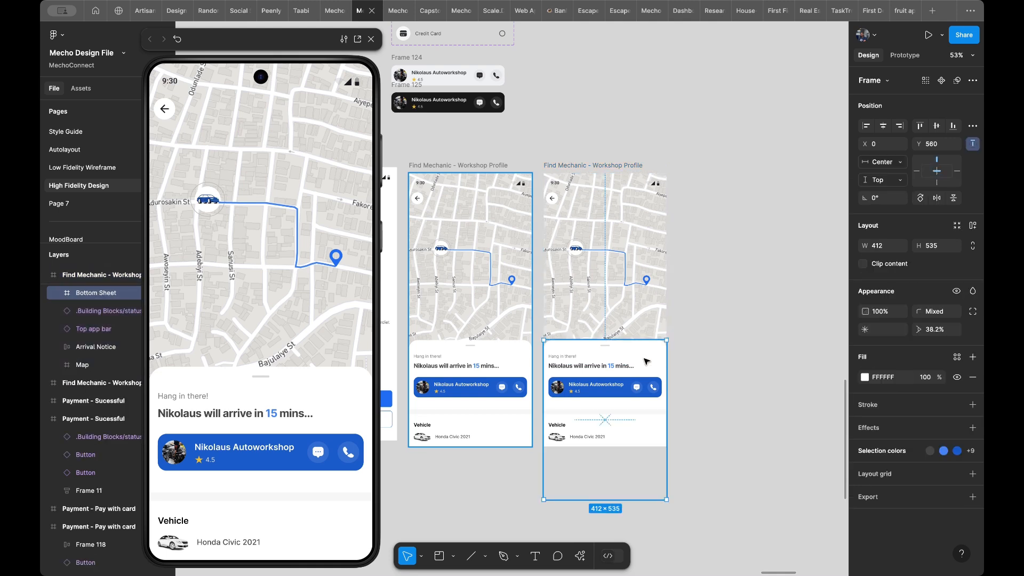
drag(642, 343, 640, 323)
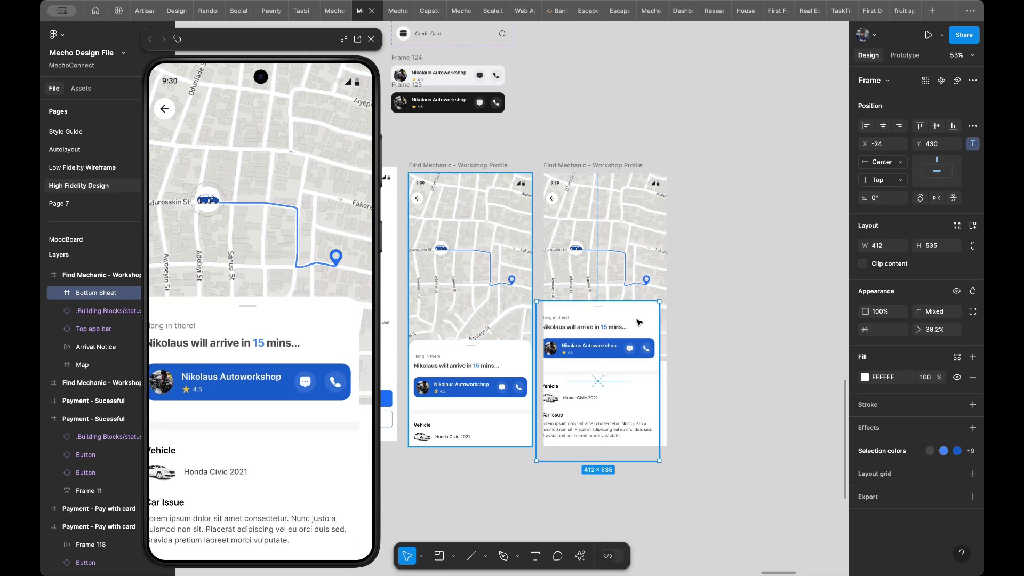
key(alt+h)
- Link the original map screen's sheet handle to the duplicated screen with an On drag trigger and Smart animate, and test it in the preview
scroll(607, 323, up, 3)
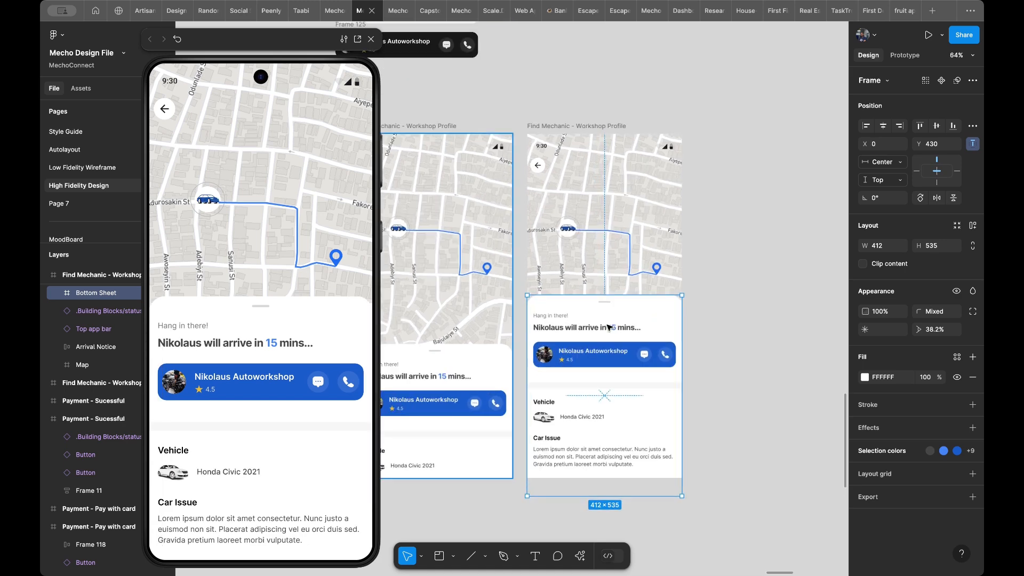
double_click(434, 352)
scroll(436, 355, left, 4)
scroll(437, 356, down, 1)
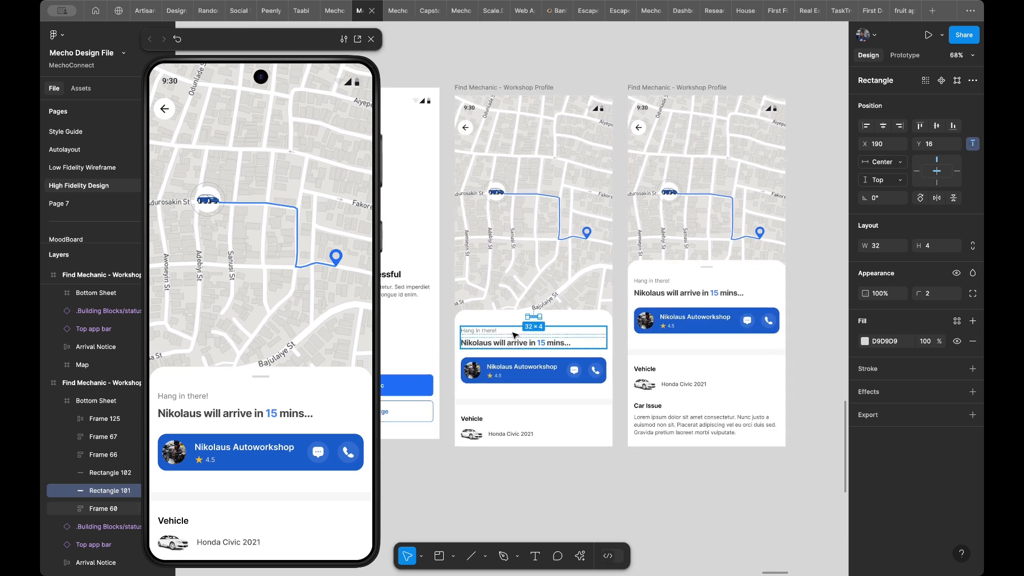
scroll(518, 335, up, 5)
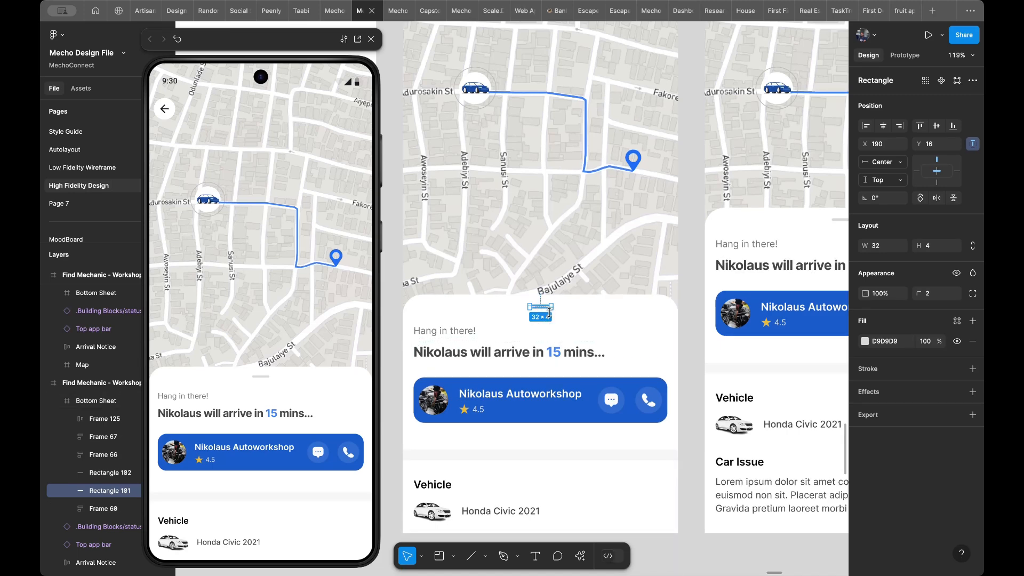
scroll(539, 309, right, 2)
scroll(539, 308, down, 1)
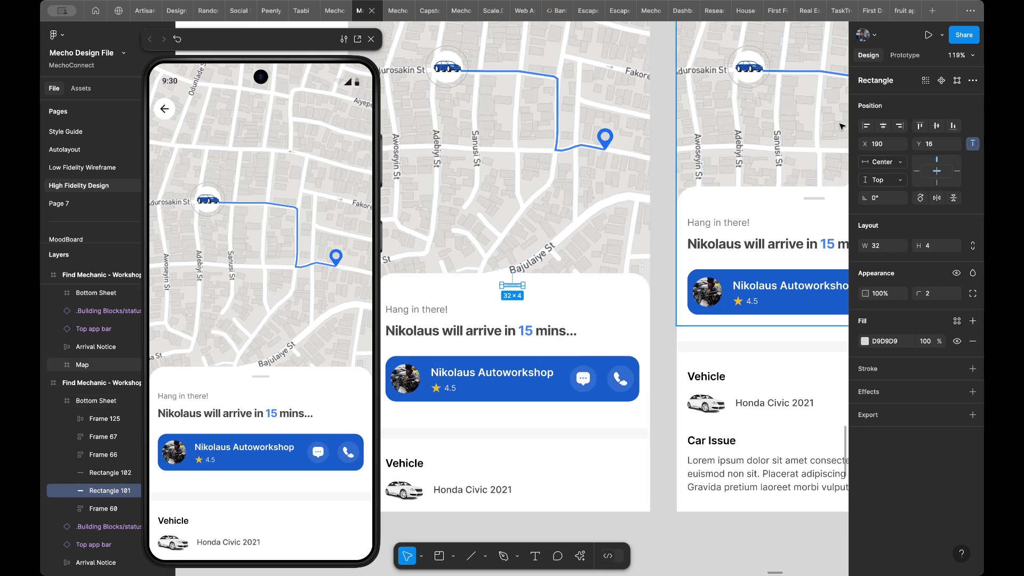
click(906, 56)
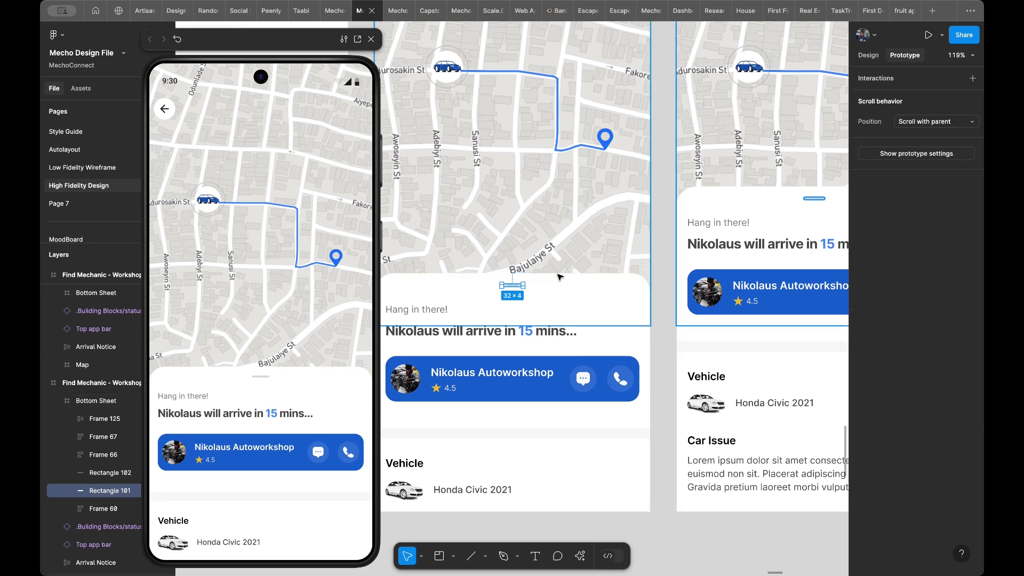
drag(523, 285, 680, 336)
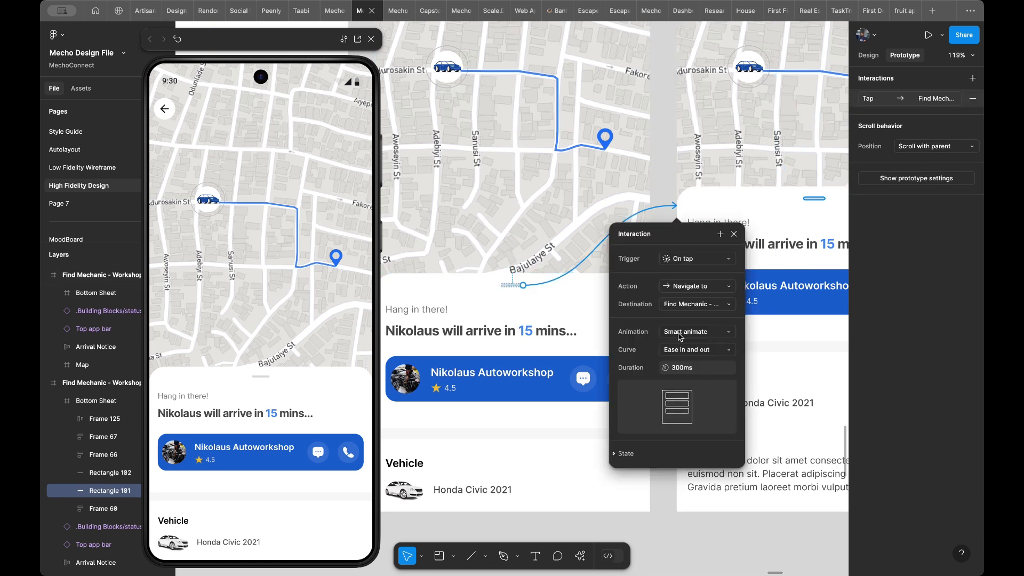
click(682, 262)
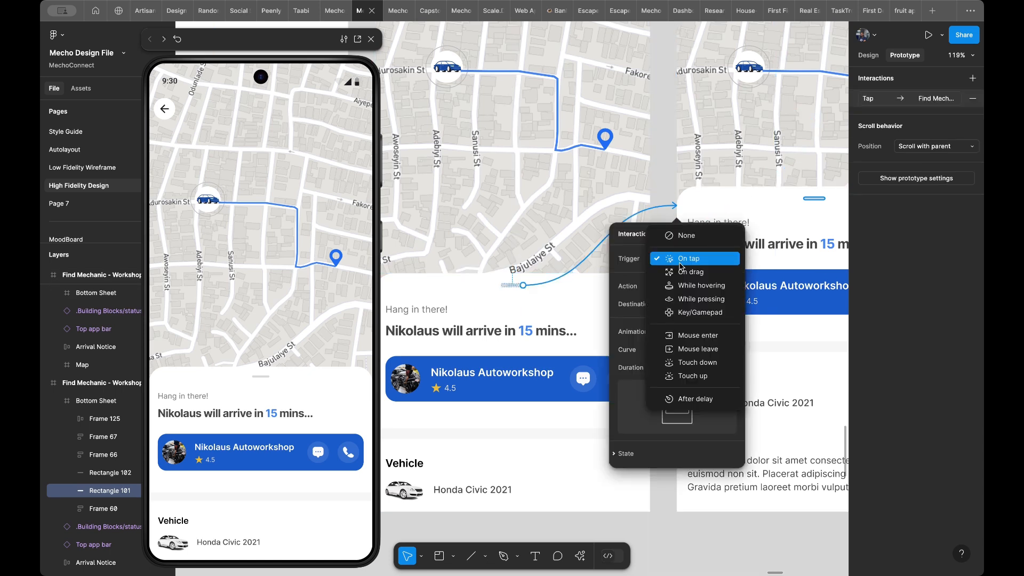
click(686, 273)
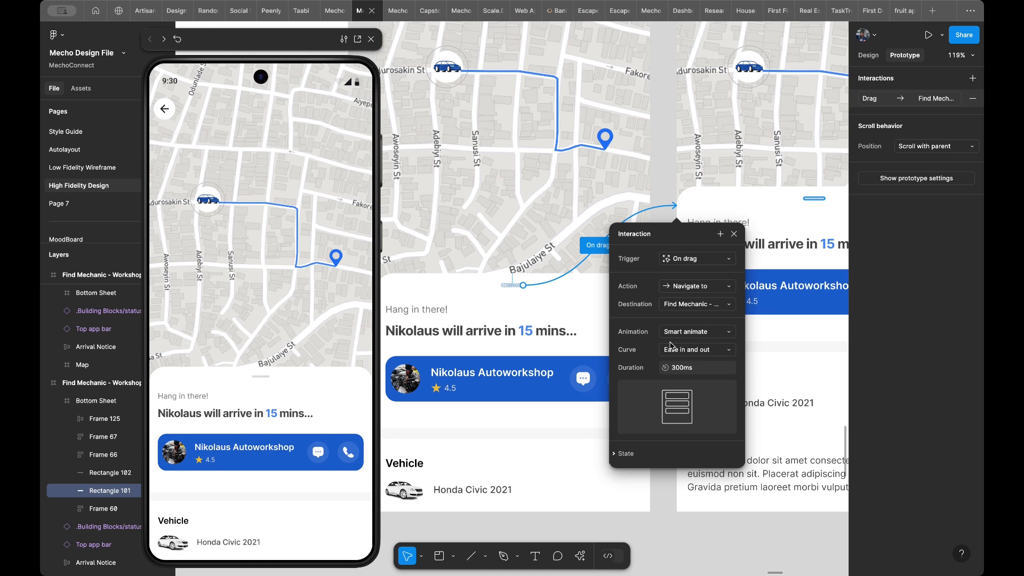
click(275, 384)
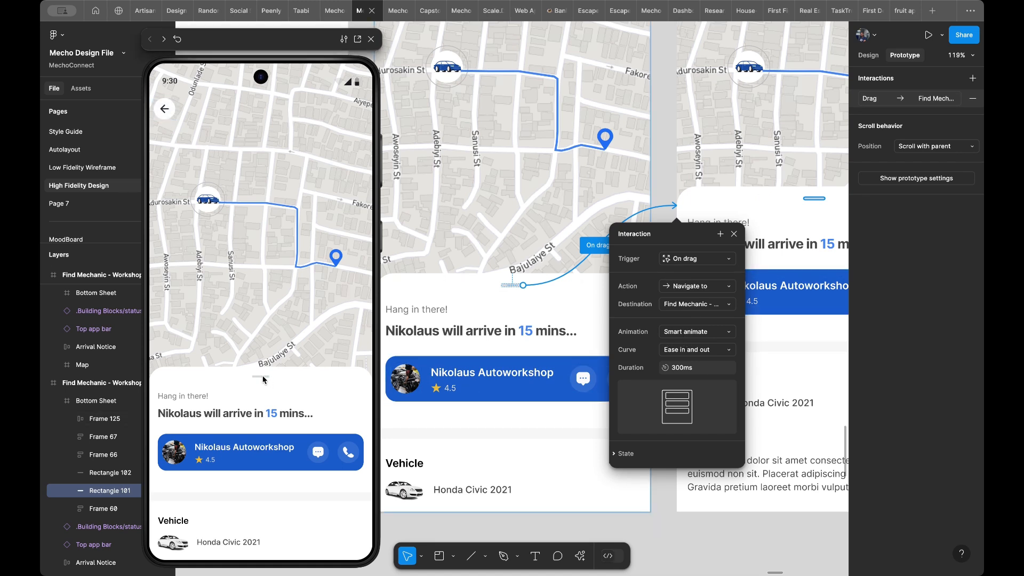
drag(263, 378, 264, 224)
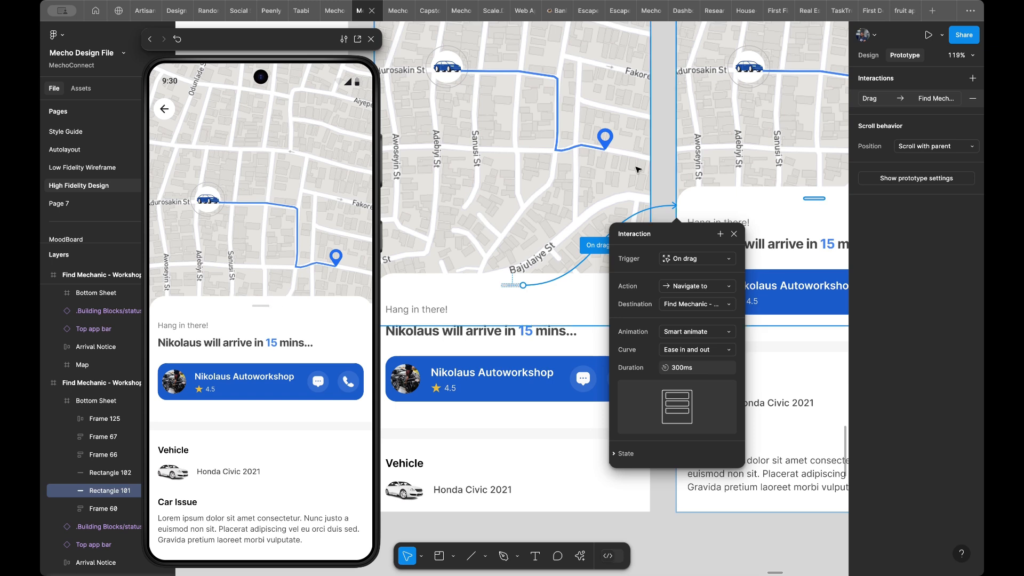
- Link the raised sheet's handle back to the original map screen with an On drag trigger and Smart animate, and test both directions in the preview
key(Escape)
click(815, 200)
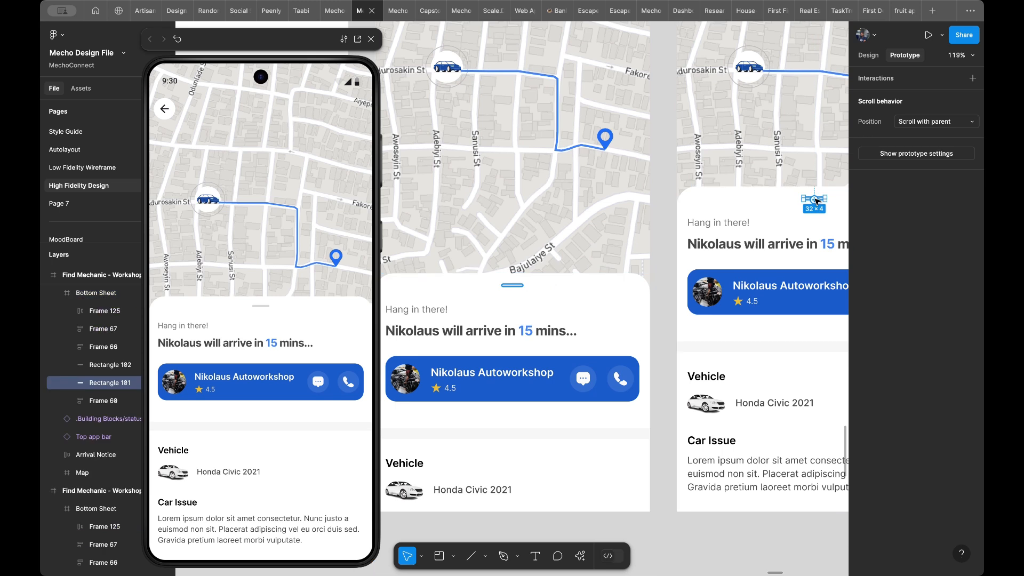
drag(816, 199, 627, 344)
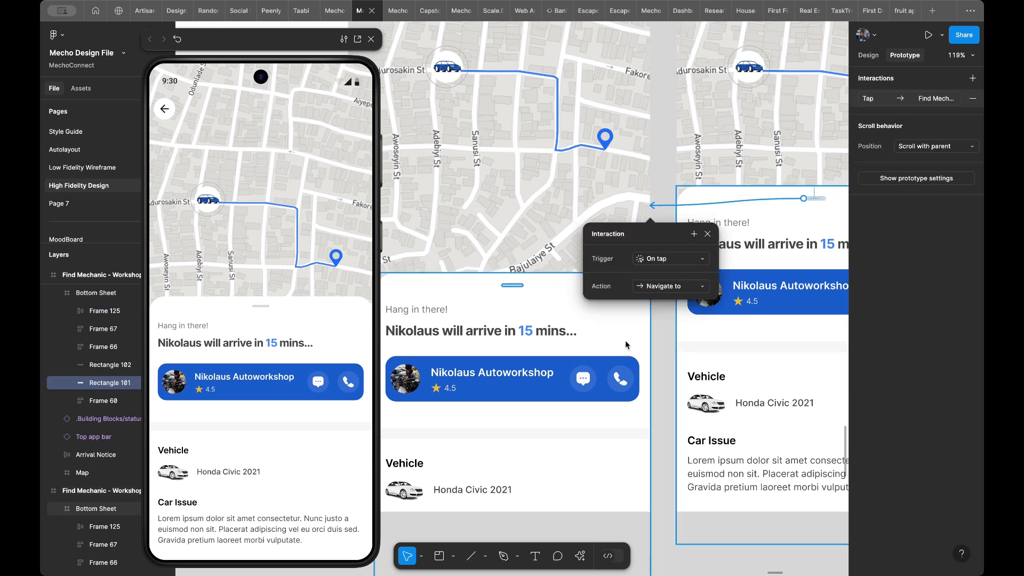
click(658, 263)
click(659, 272)
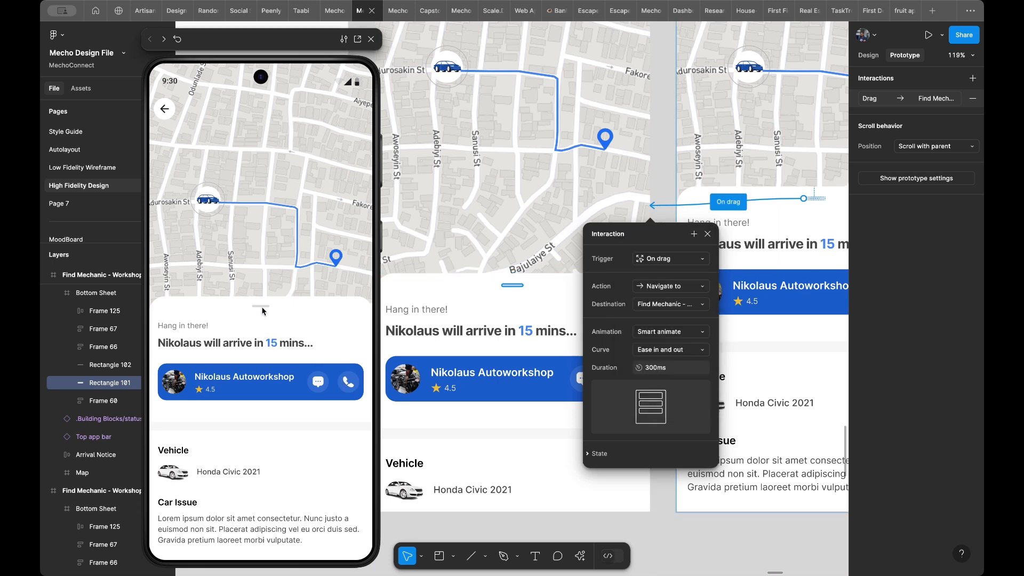
drag(261, 309, 261, 405)
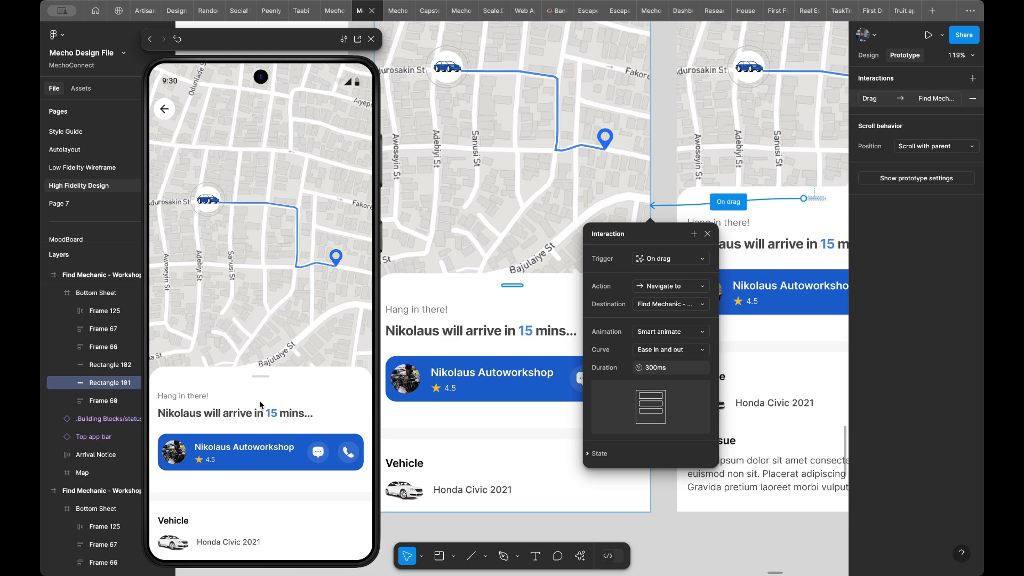
drag(258, 365, 258, 269)
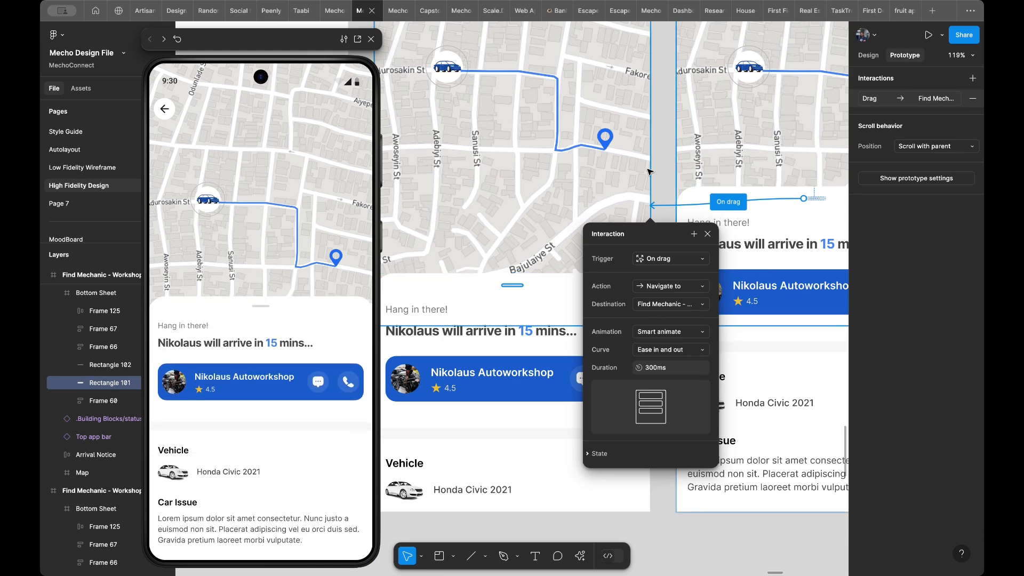
- Examine the linked mechanic-finding flow and the Diagnosis and Payment screens in the row beneath it
scroll(656, 165, down, 5)
scroll(656, 166, down, 5)
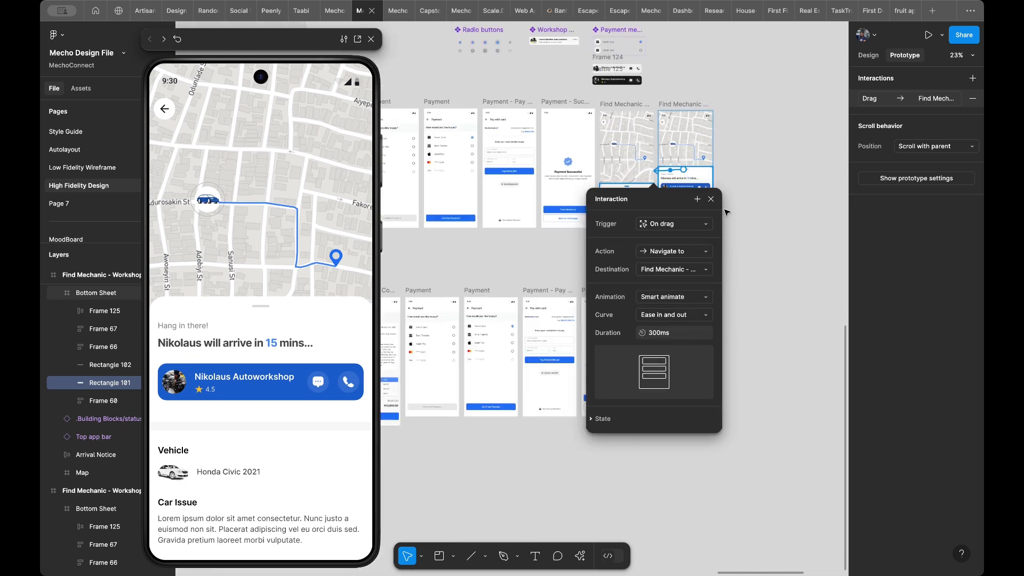
click(758, 248)
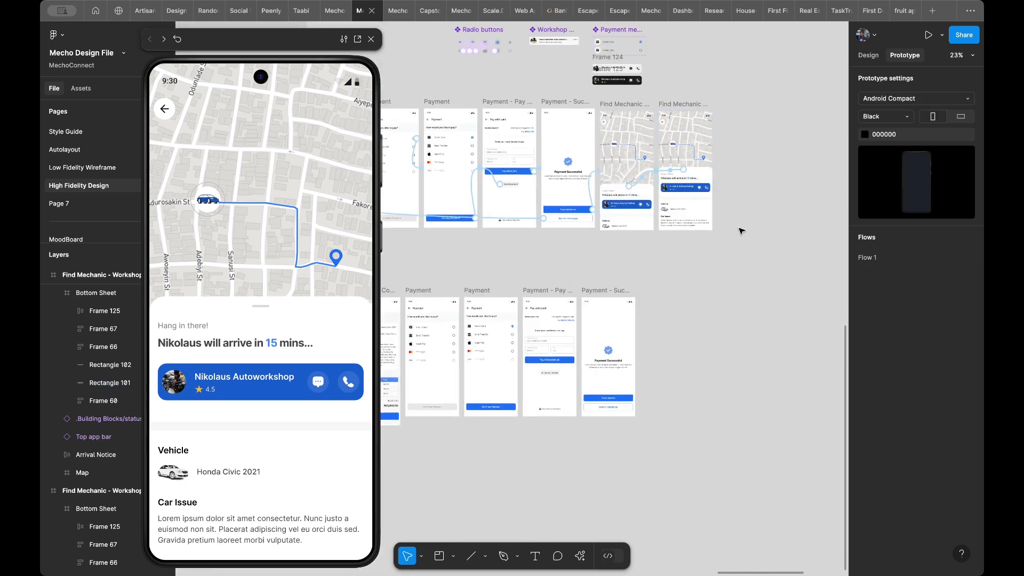
scroll(741, 232, left, 3)
scroll(742, 231, left, 4)
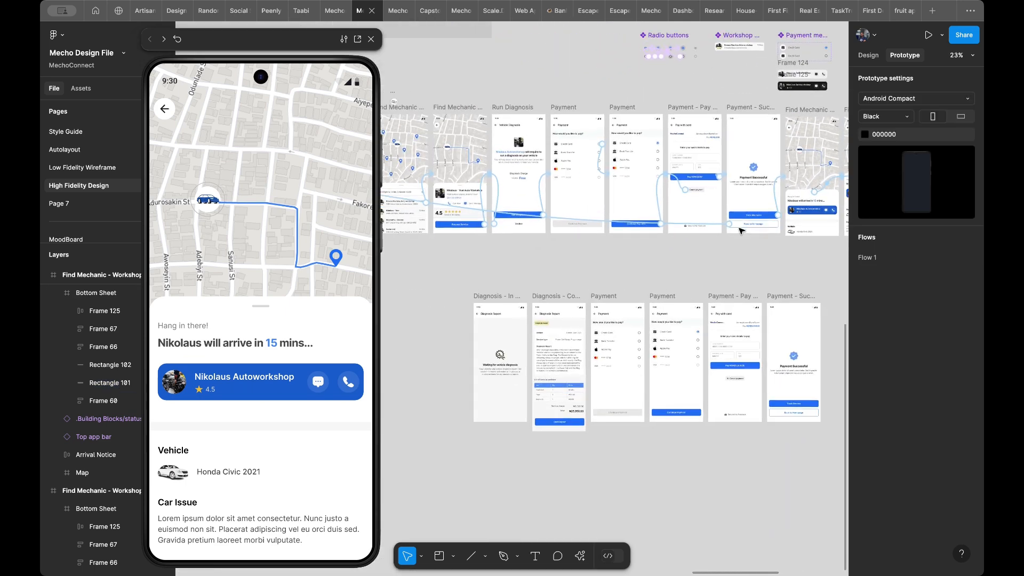
scroll(742, 231, down, 1)
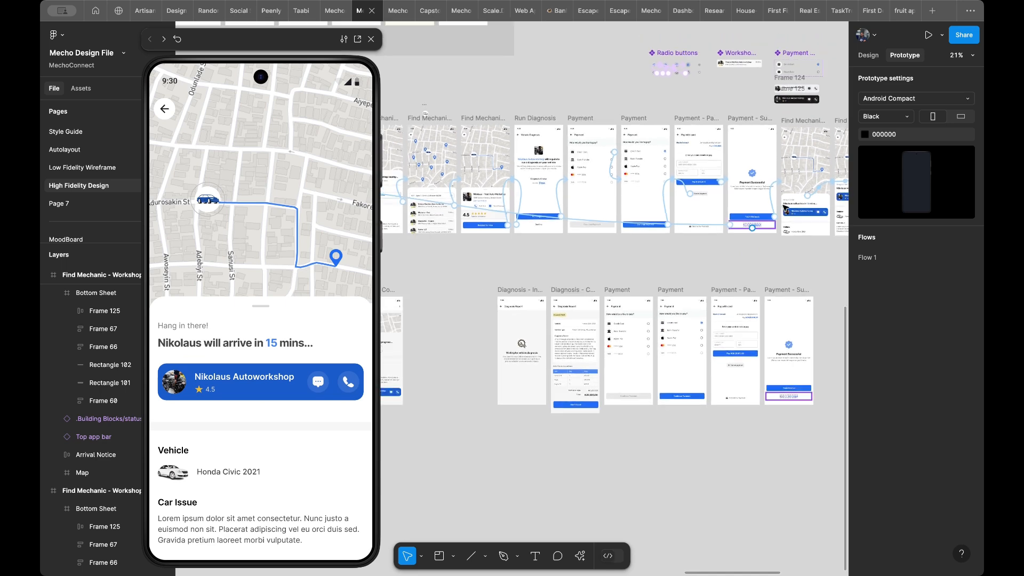
scroll(810, 205, up, 1)
scroll(811, 205, up, 4)
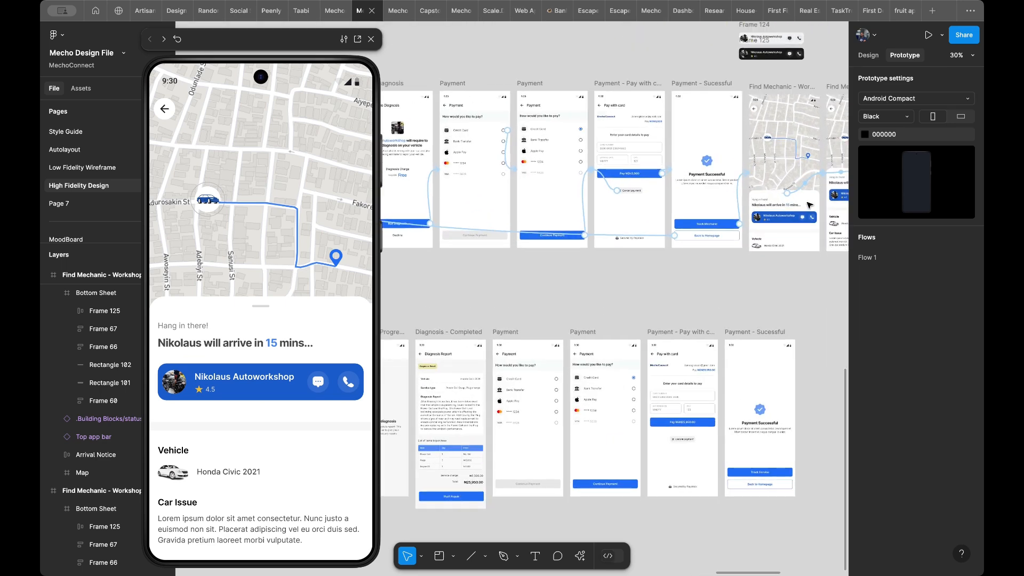
scroll(762, 192, up, 10)
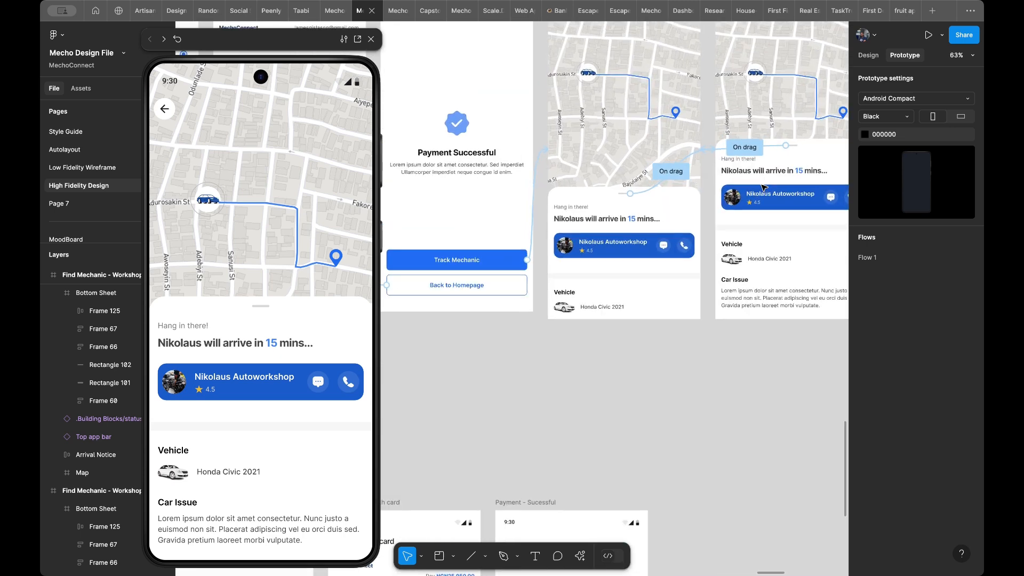
scroll(763, 169, down, 10)
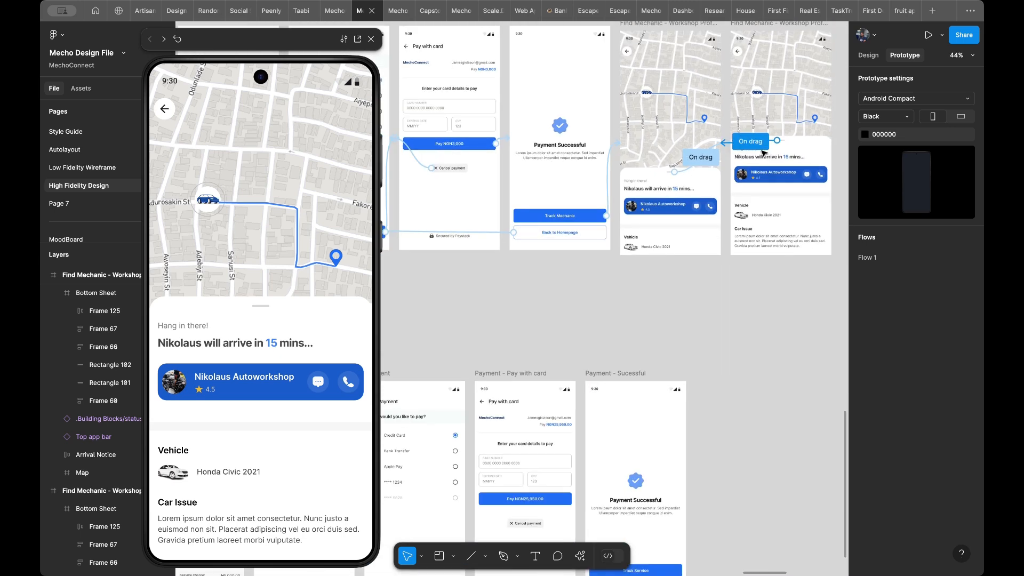
scroll(491, 275, down, 1)
scroll(491, 274, left, 2)
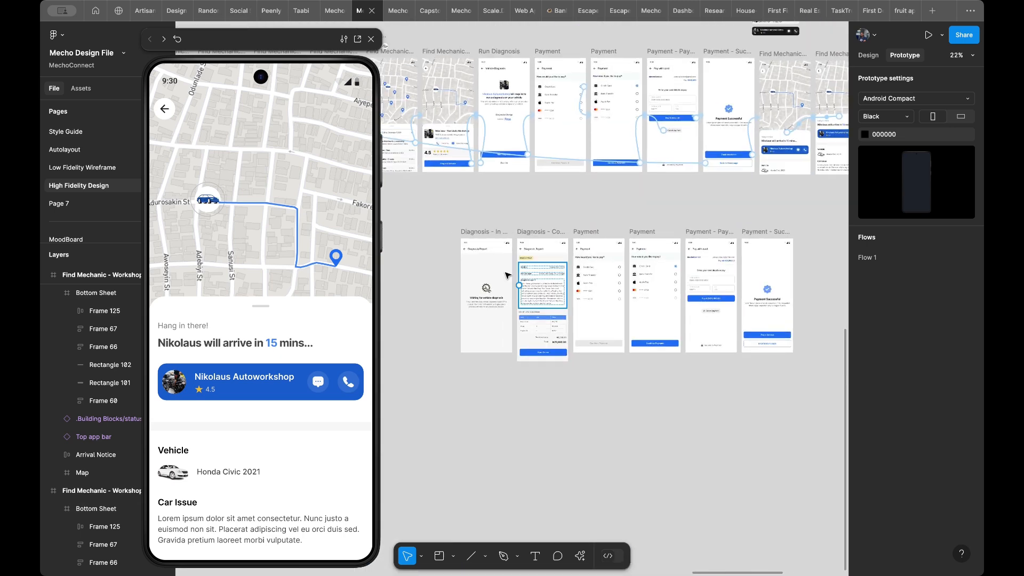
scroll(458, 278, up, 3)
scroll(458, 277, up, 3)
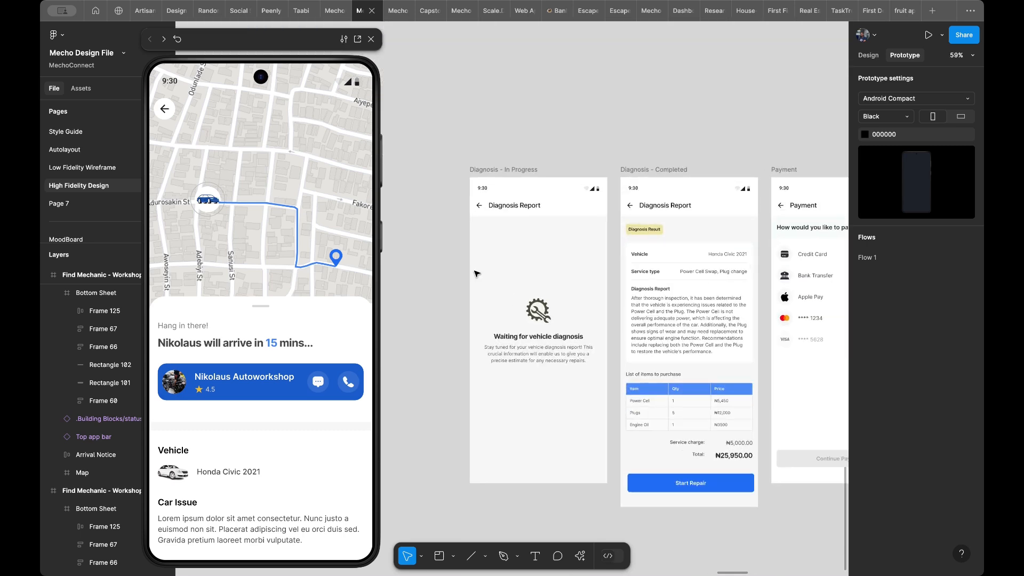
scroll(520, 264, down, 2)
scroll(520, 263, right, 2)
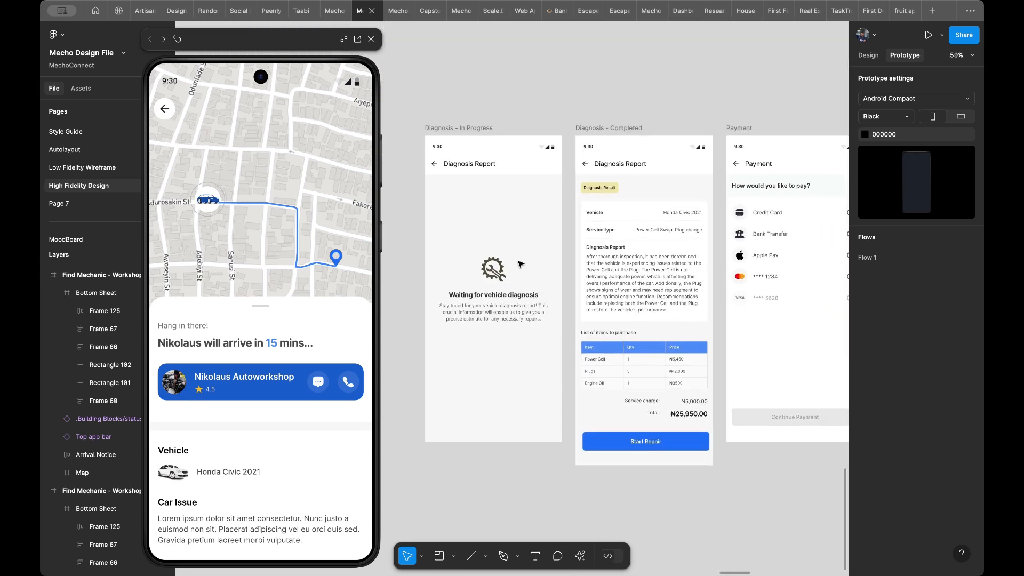
scroll(521, 264, down, 3)
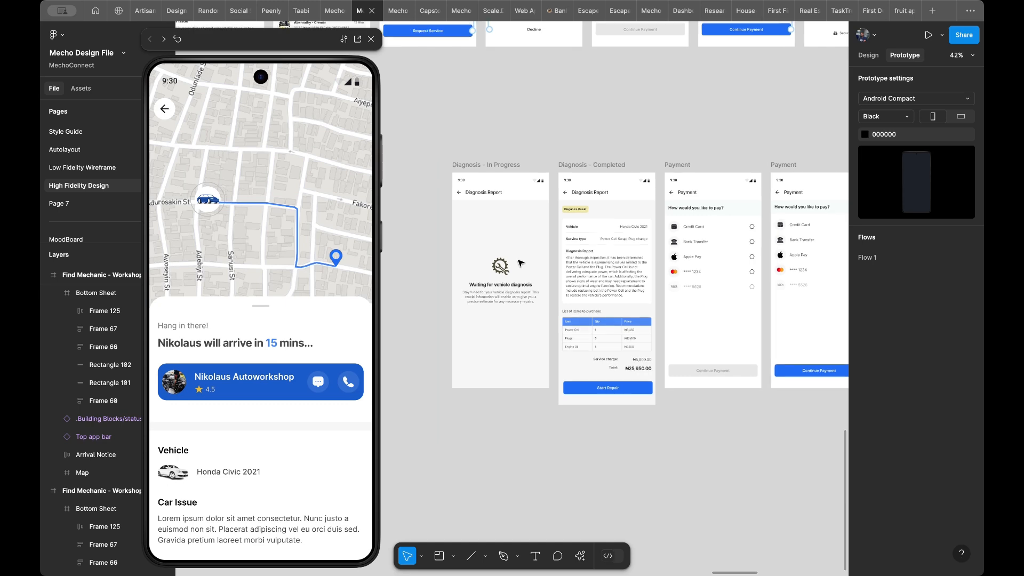
scroll(521, 263, down, 1)
scroll(520, 263, up, 1)
scroll(520, 263, left, 3)
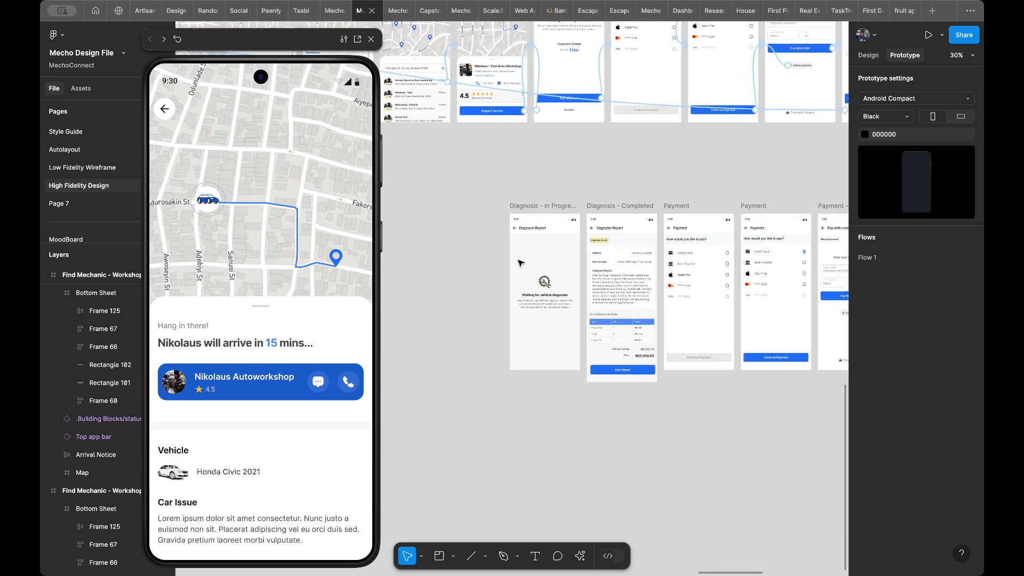
- Examine the History order screens beneath the flow and the Orders item in the Home Screen's navigation bar
scroll(521, 263, down, 1)
scroll(521, 263, left, 6)
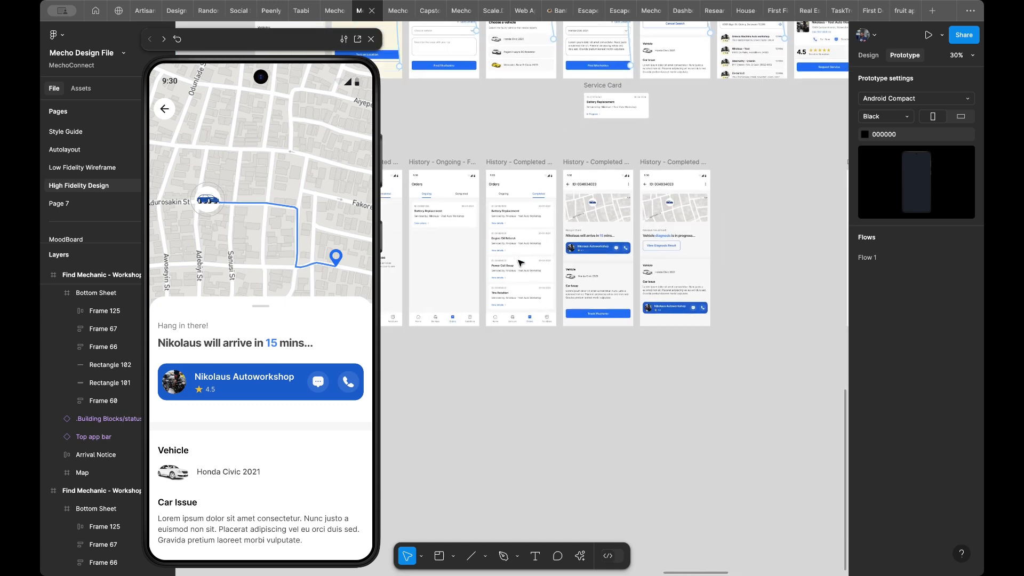
scroll(520, 263, up, 3)
scroll(521, 264, left, 4)
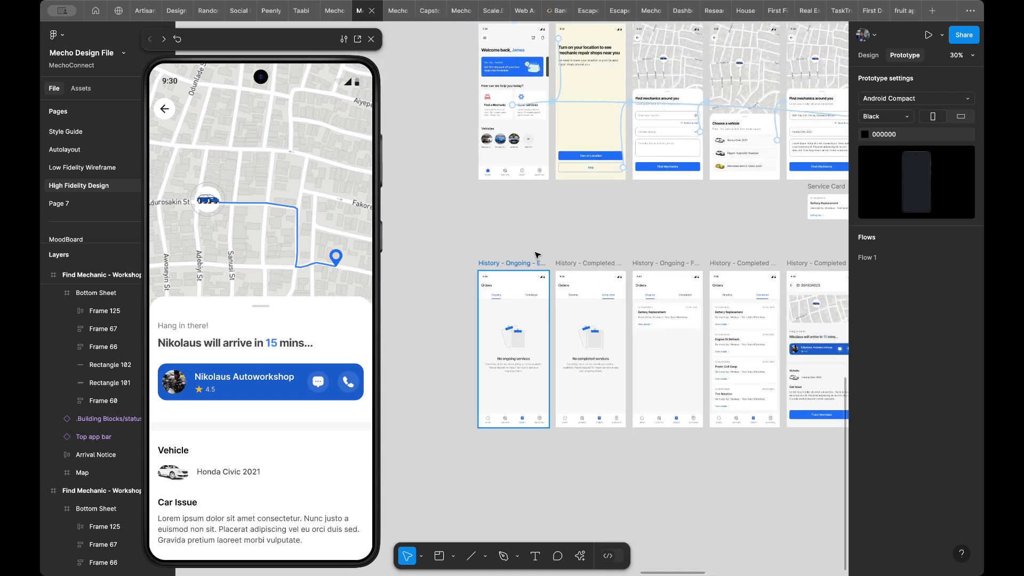
scroll(527, 257, up, 3)
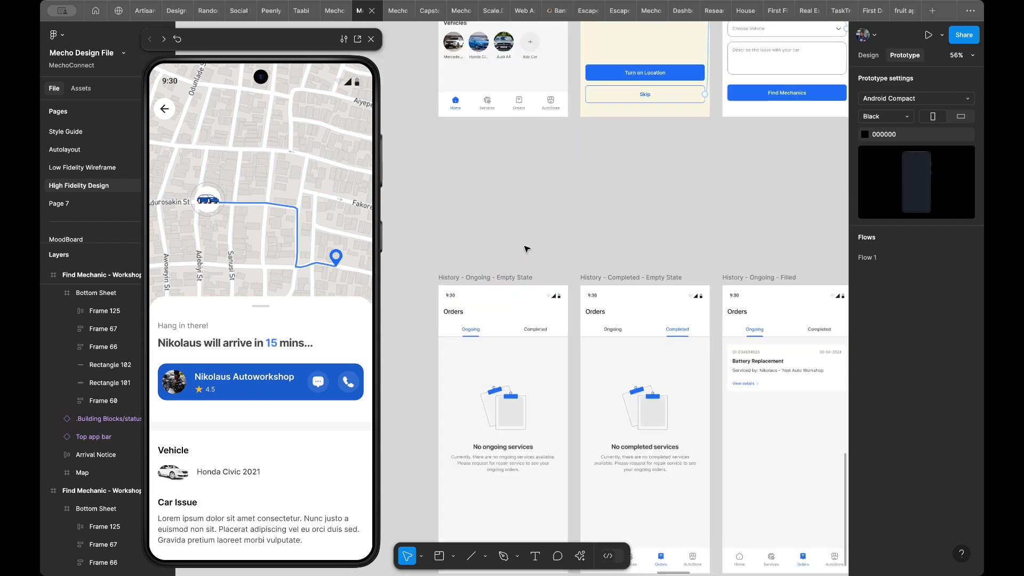
double_click(520, 104)
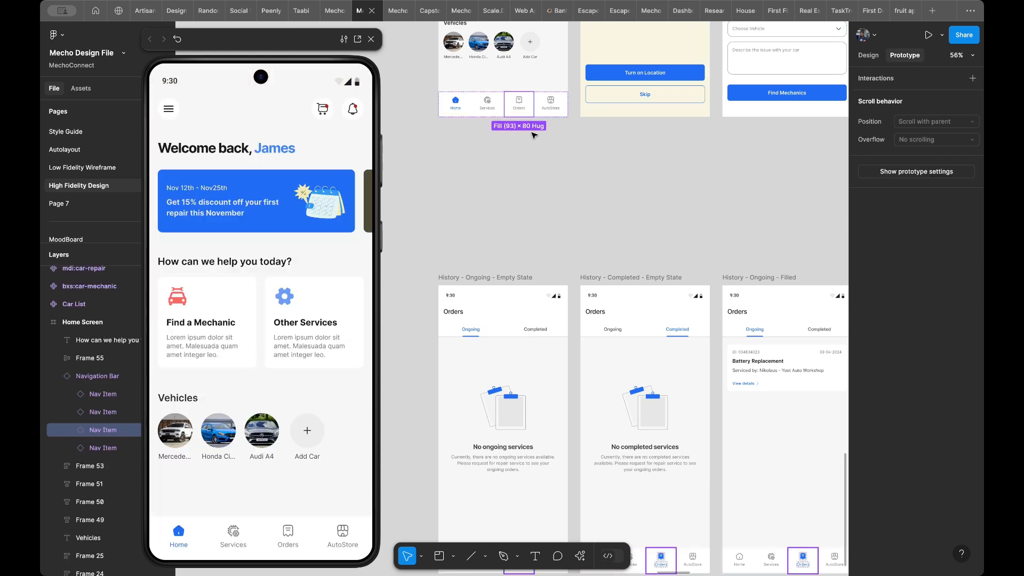
click(486, 139)
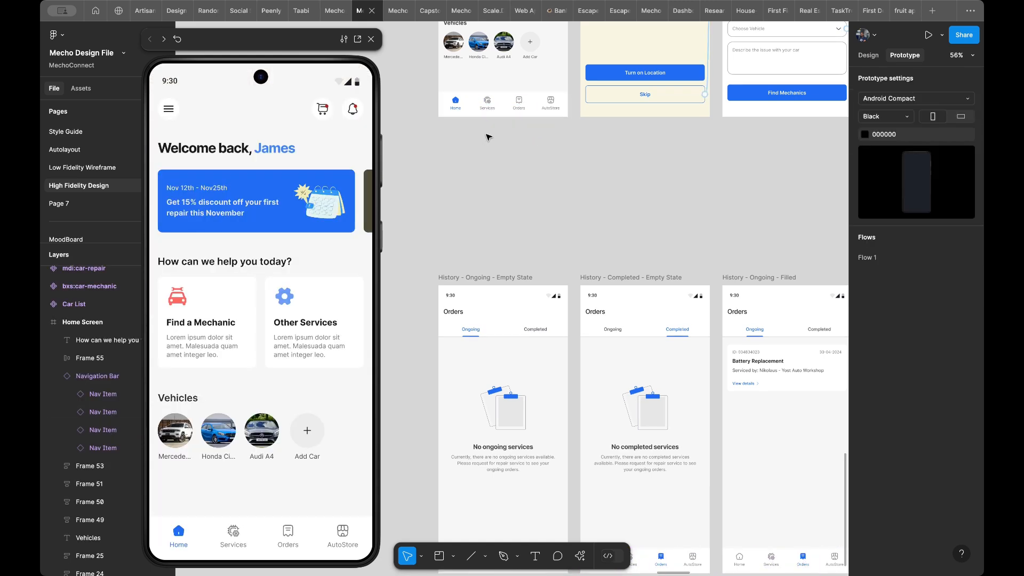
- Go to the main component of the Home Screen's Navigation Bar
click(502, 113)
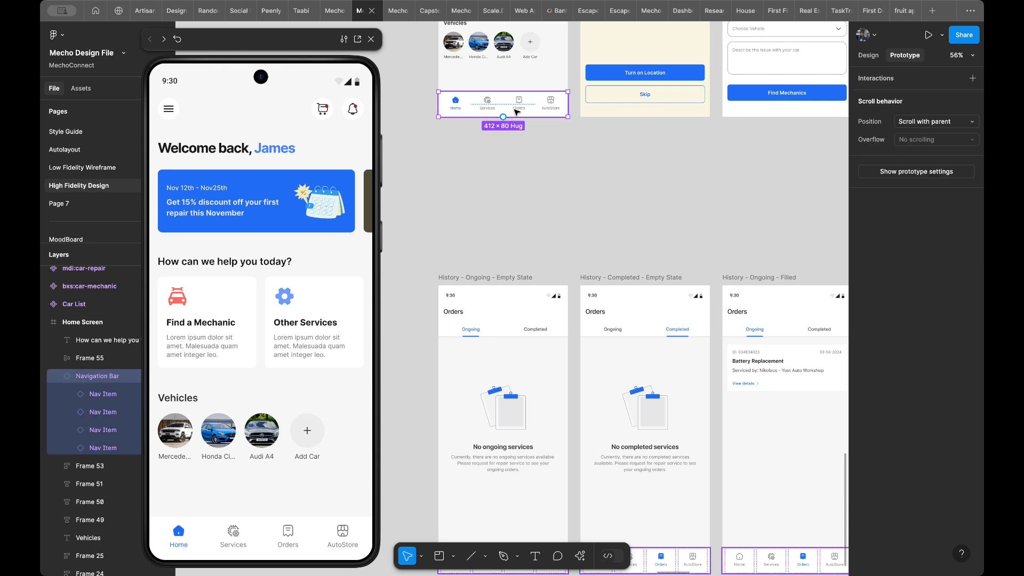
scroll(551, 194, down, 2)
scroll(551, 194, right, 1)
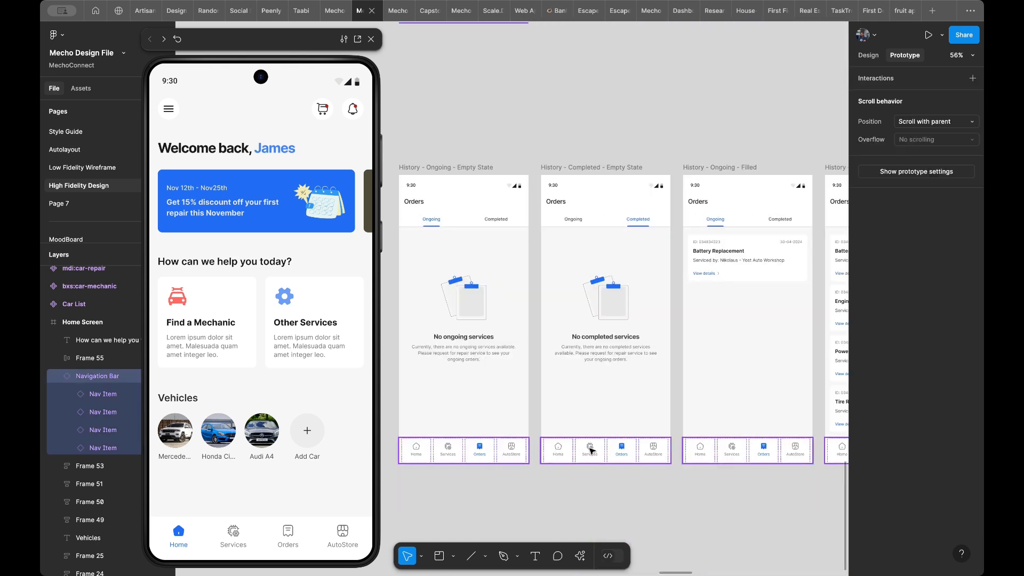
scroll(697, 203, up, 3)
scroll(698, 203, left, 1)
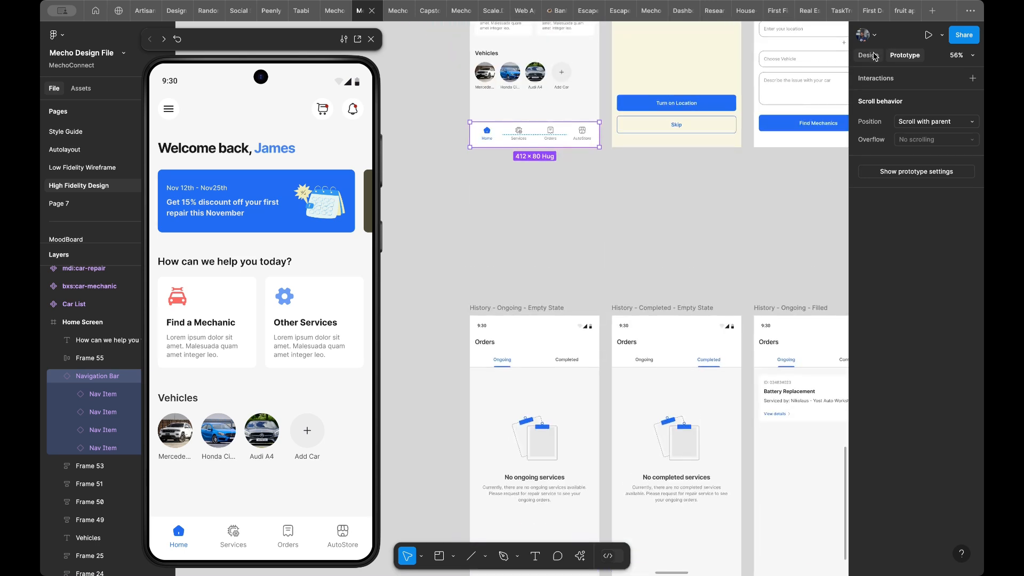
click(873, 55)
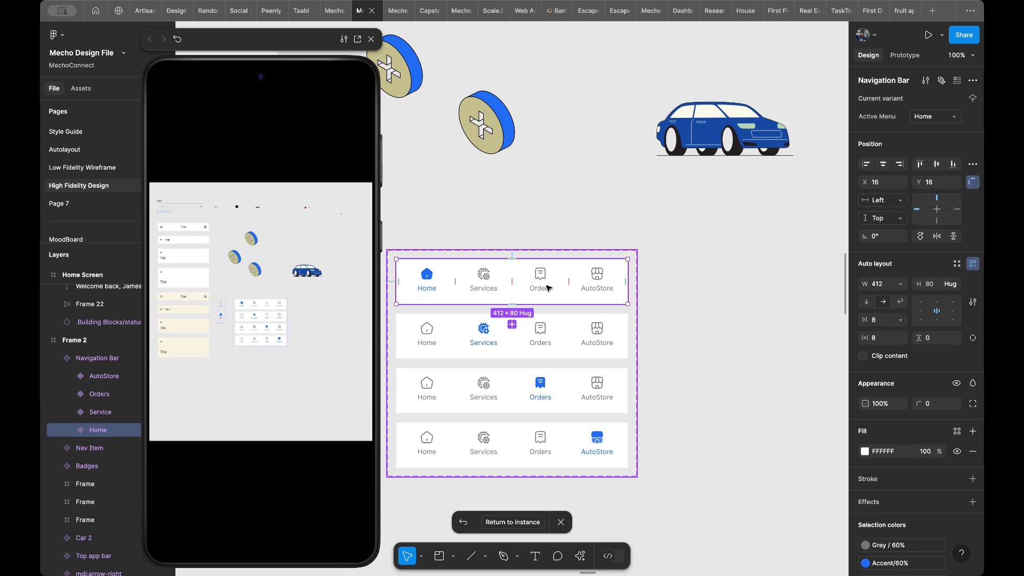
- Add an On tap interaction with the Navigate to action to the Orders item in all four Navigation Bar variants
click(548, 288)
click(544, 288)
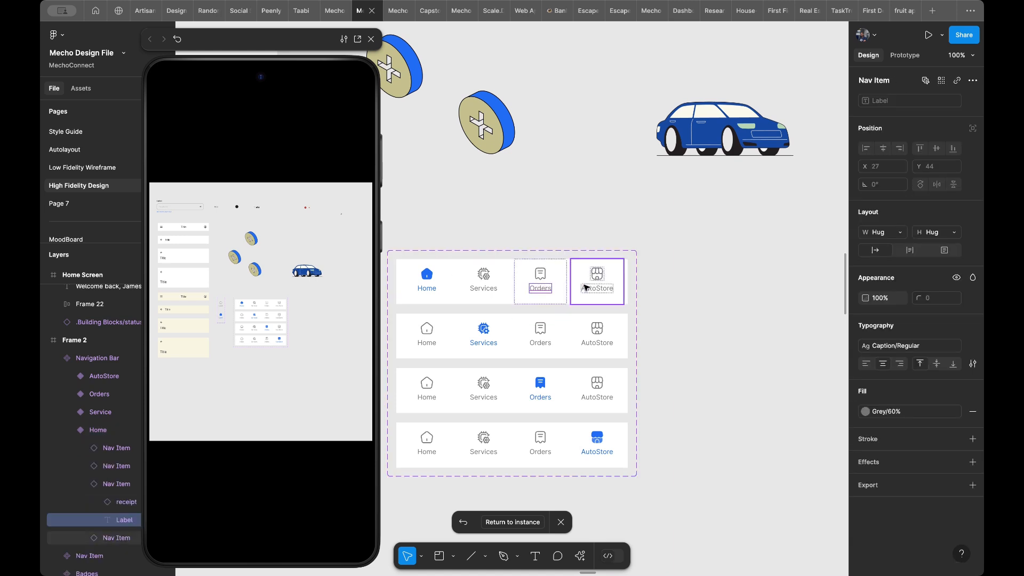
key(Escape)
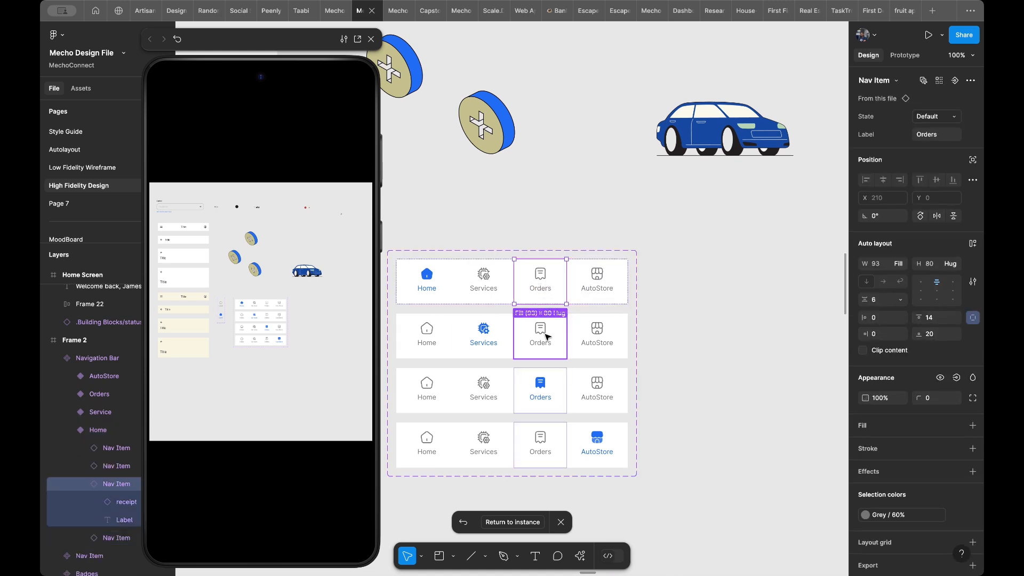
shift+click(547, 336)
shift+click(549, 397)
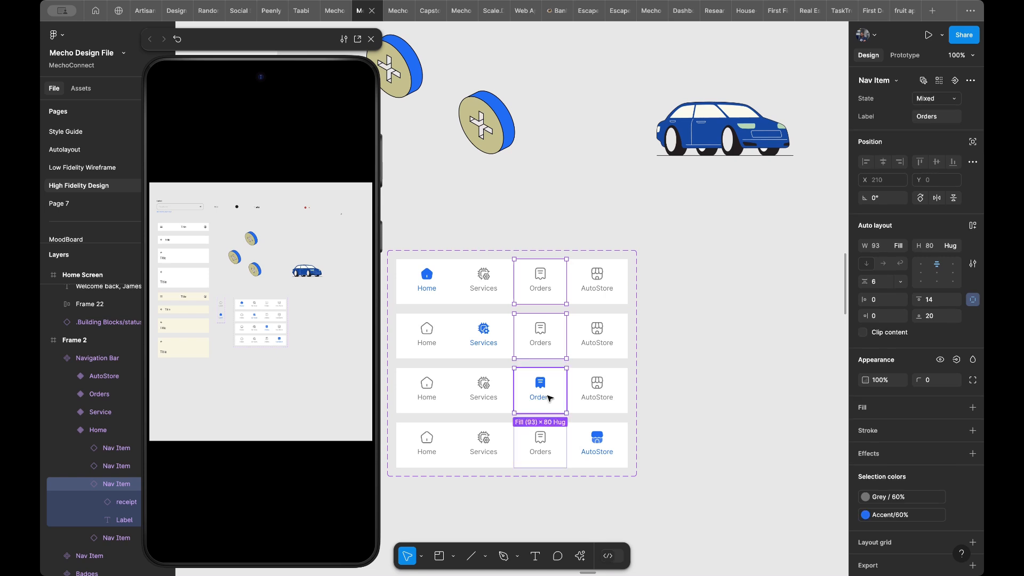
shift+click(552, 452)
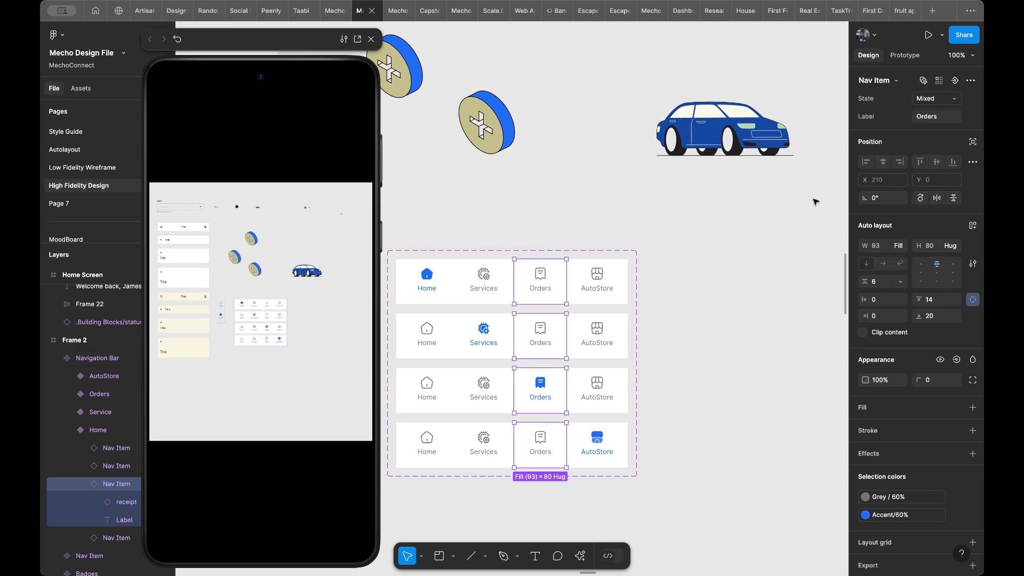
click(895, 58)
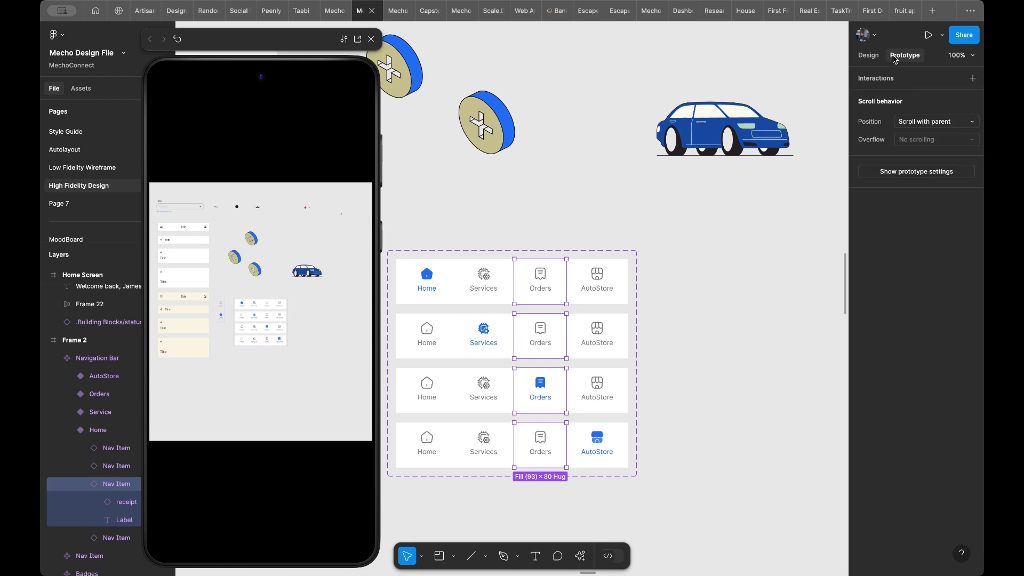
click(892, 79)
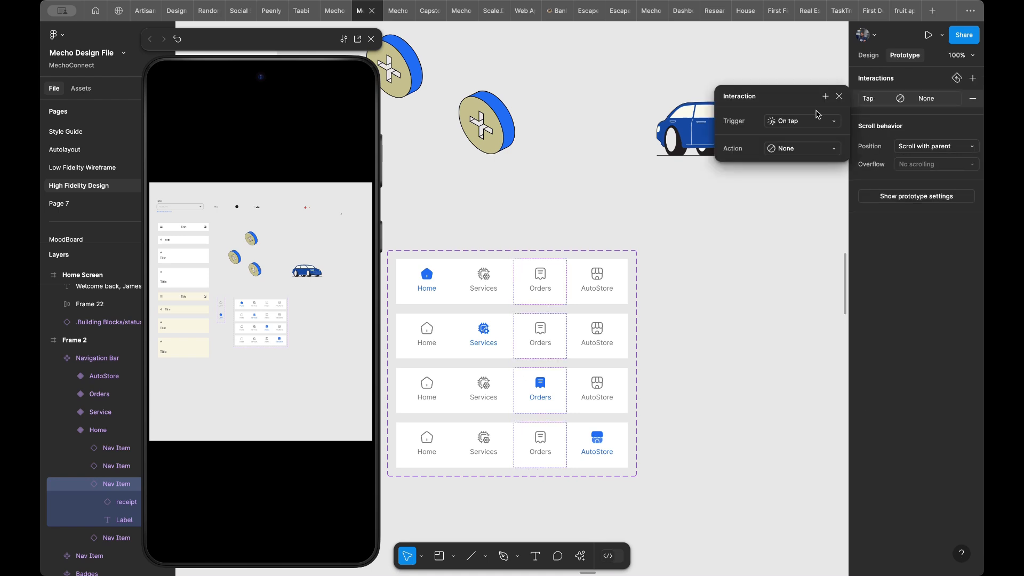
click(803, 147)
click(798, 169)
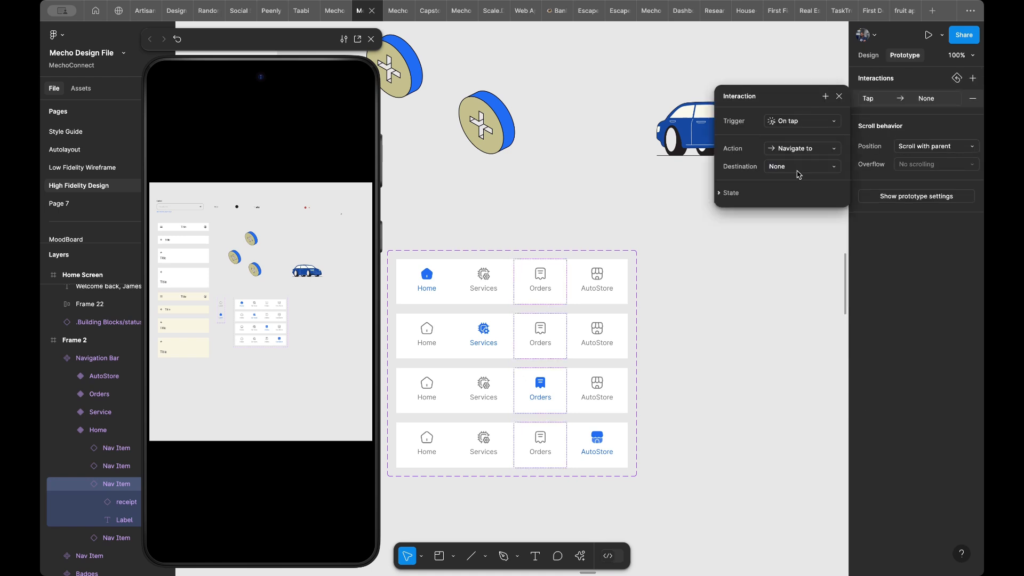
- Set the destination of the Orders items' tap interaction to the History - Ongoing - Filled screen
click(786, 167)
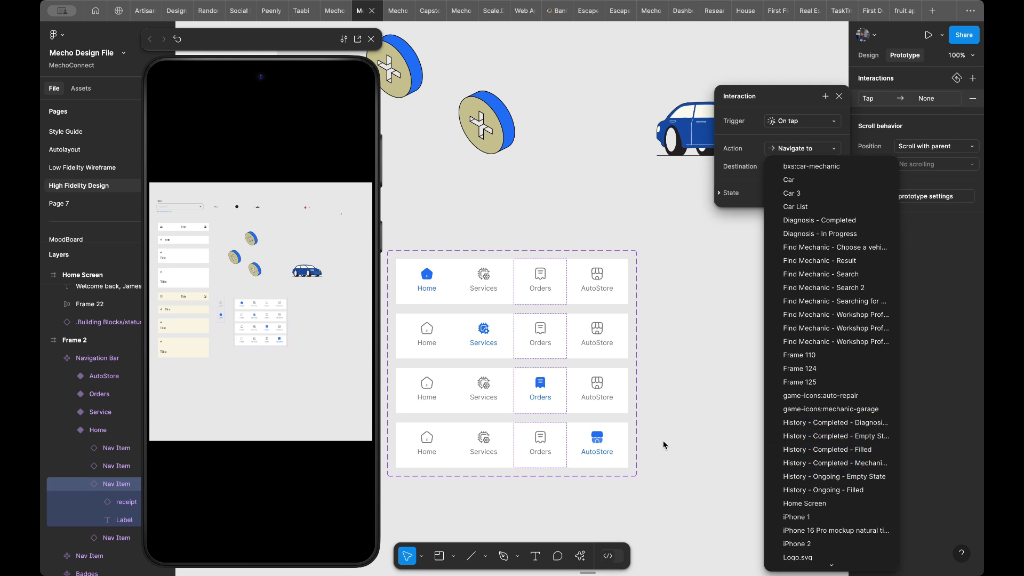
scroll(664, 445, right, 6)
scroll(664, 445, down, 2)
scroll(663, 445, right, 2)
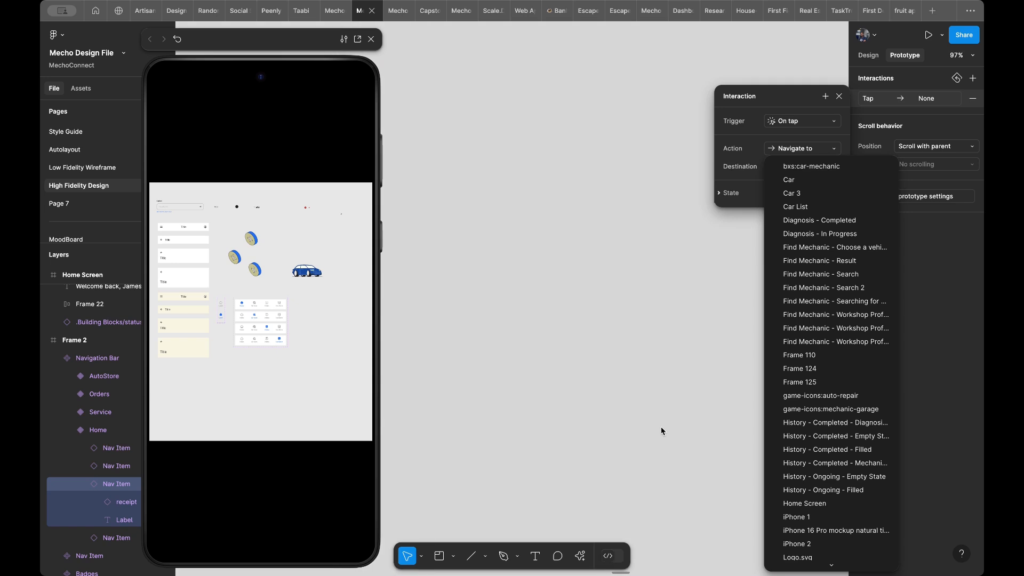
scroll(661, 431, down, 10)
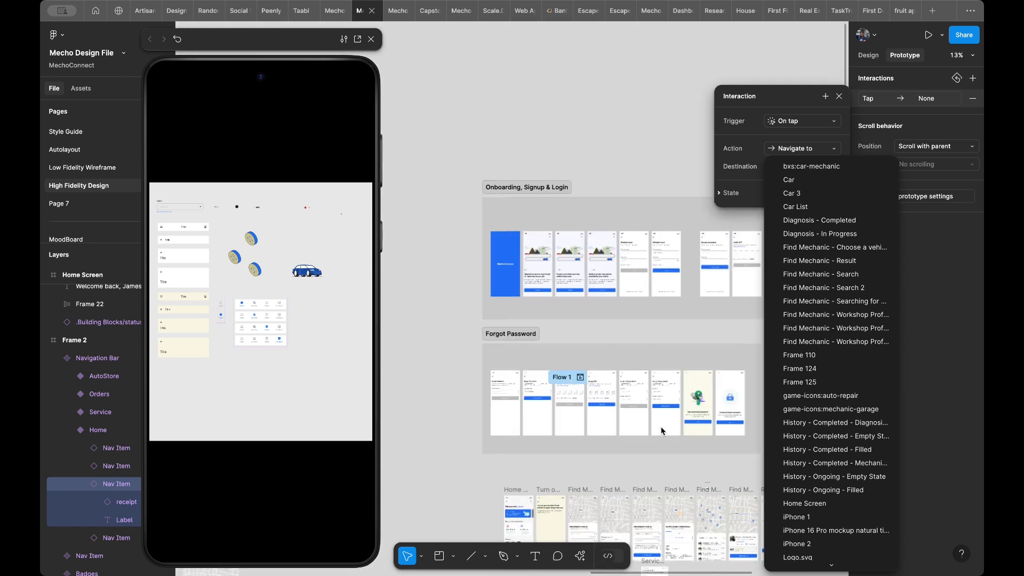
scroll(661, 431, down, 5)
scroll(661, 431, right, 3)
scroll(674, 411, down, 3)
scroll(673, 410, left, 2)
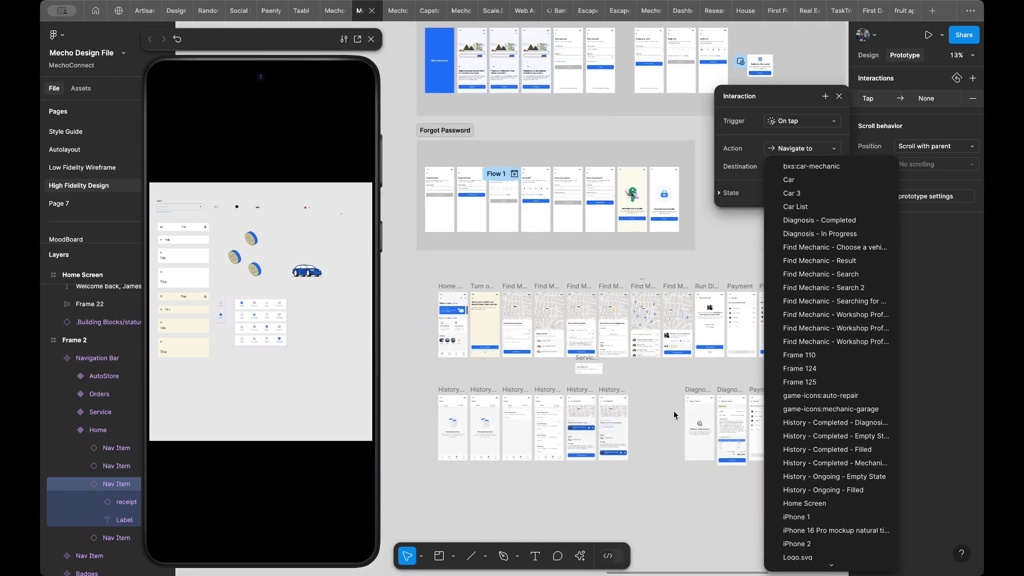
scroll(462, 378, up, 10)
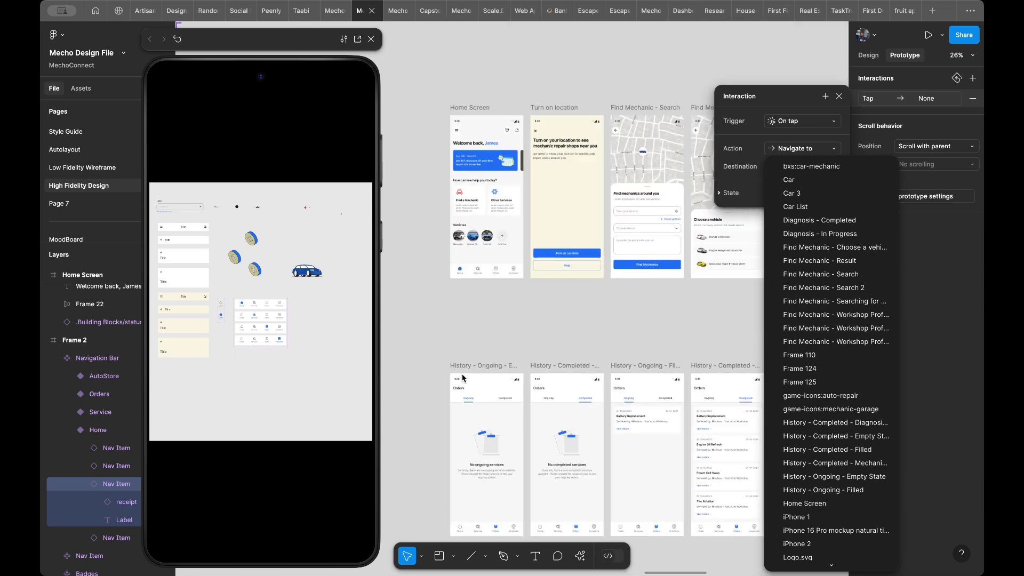
scroll(462, 377, up, 2)
scroll(462, 377, down, 5)
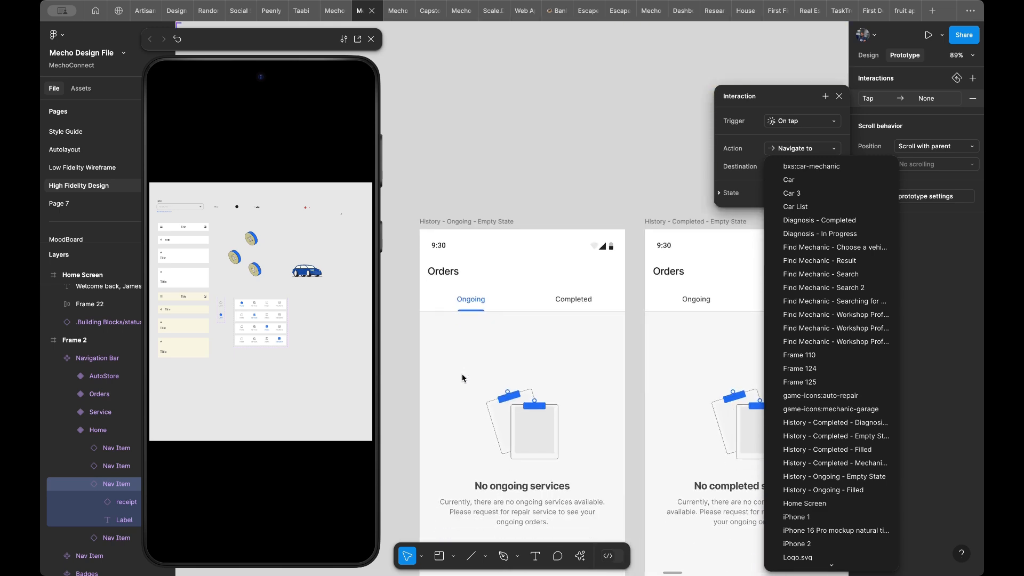
scroll(462, 378, down, 2)
scroll(514, 334, right, 8)
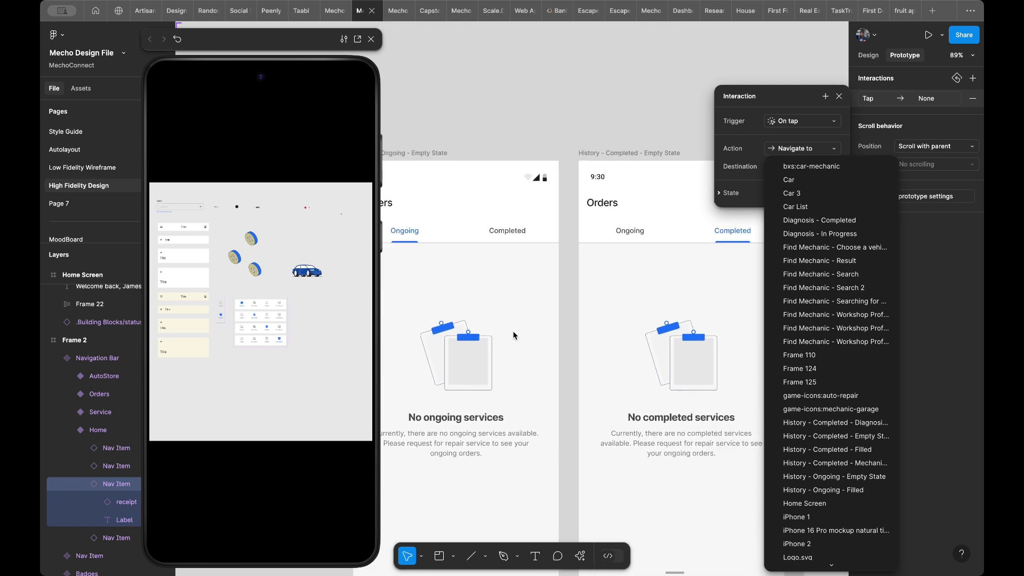
scroll(534, 336, down, 2)
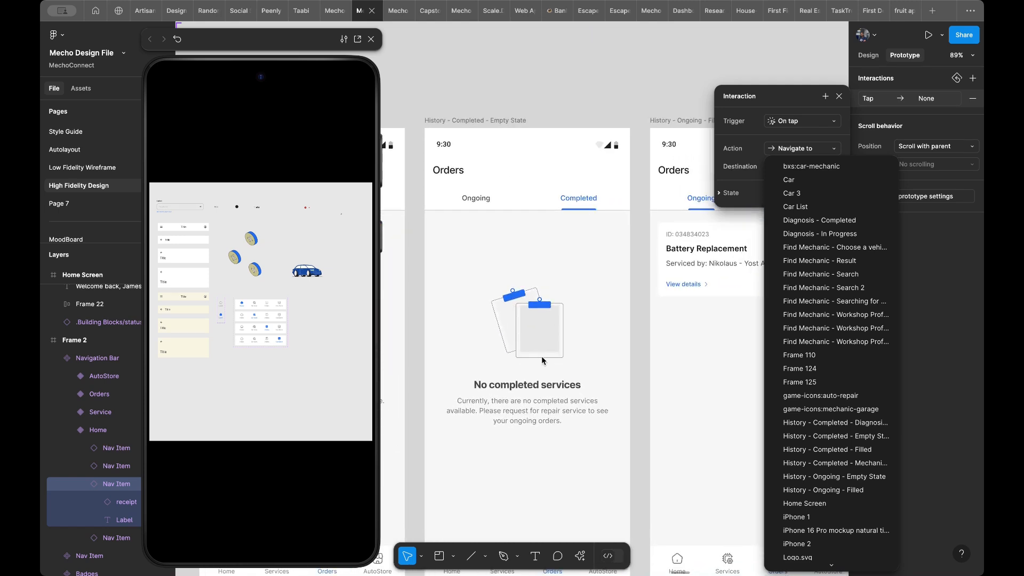
scroll(542, 362, right, 1)
scroll(543, 361, down, 1)
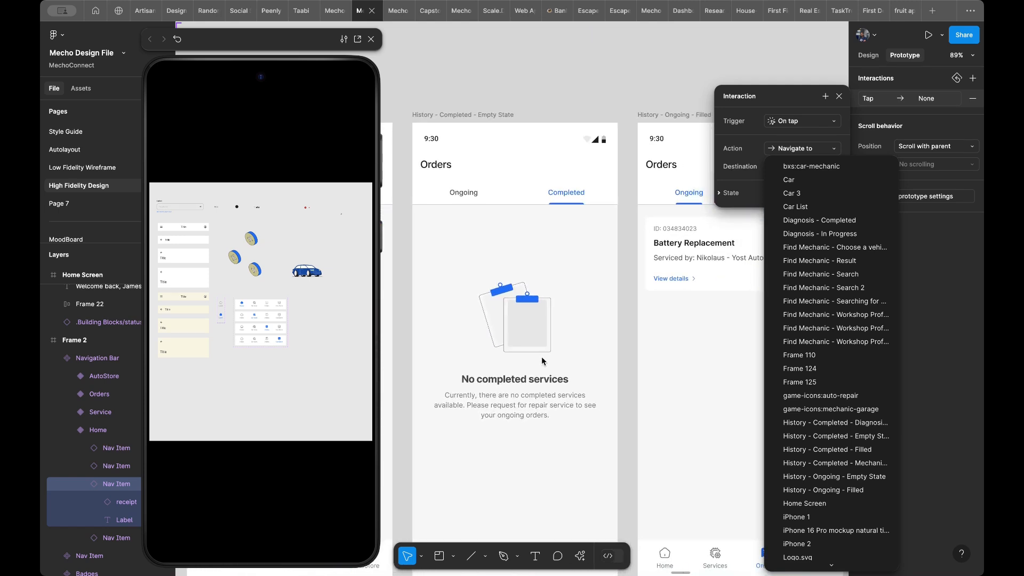
scroll(557, 307, right, 9)
scroll(557, 306, down, 1)
scroll(557, 306, right, 2)
scroll(557, 306, down, 1)
scroll(497, 283, left, 2)
scroll(497, 283, up, 1)
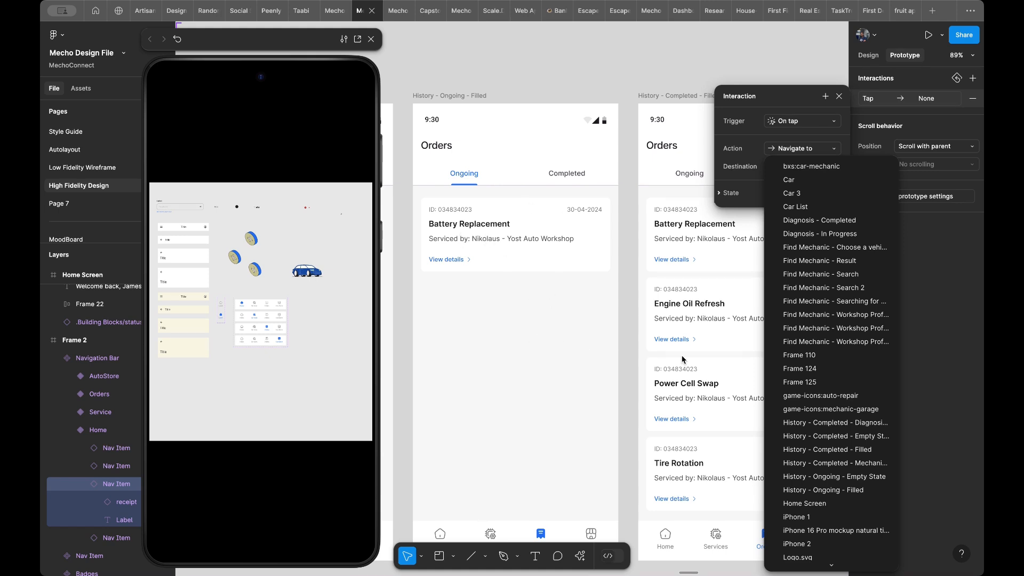
click(826, 491)
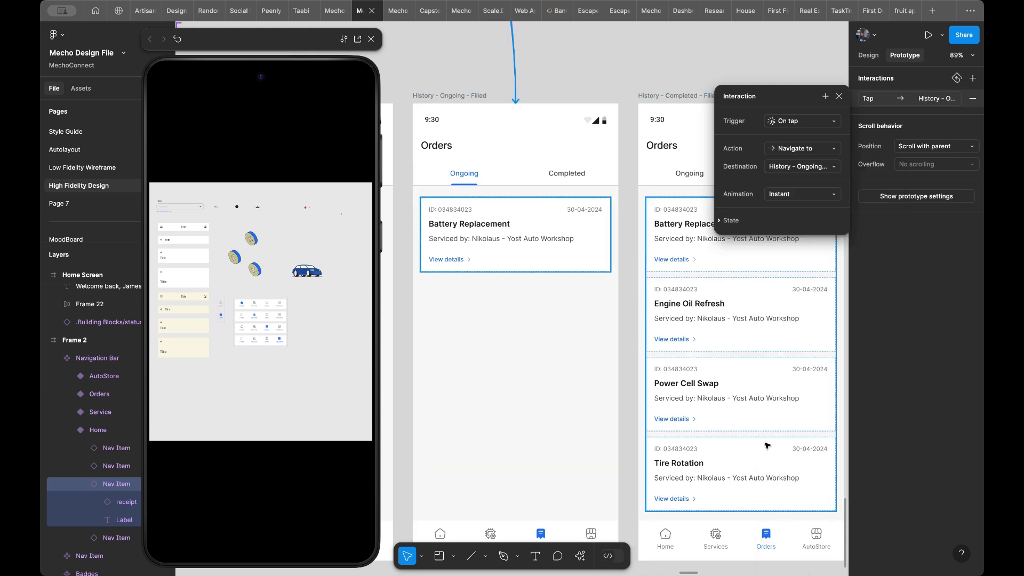
- Preview the Home Screen and test the Orders item in its navigation bar
scroll(546, 303, down, 6)
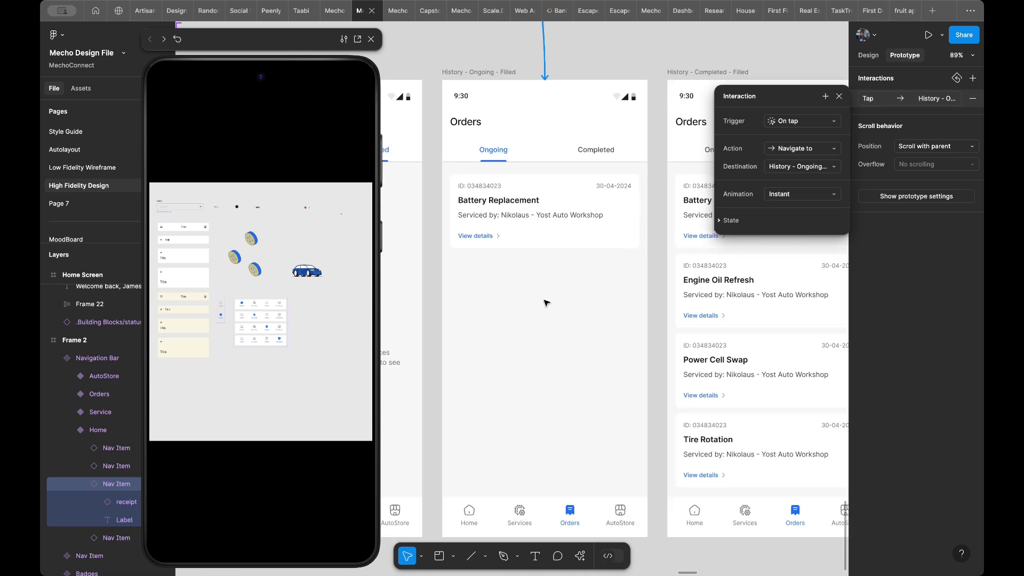
scroll(546, 287, down, 4)
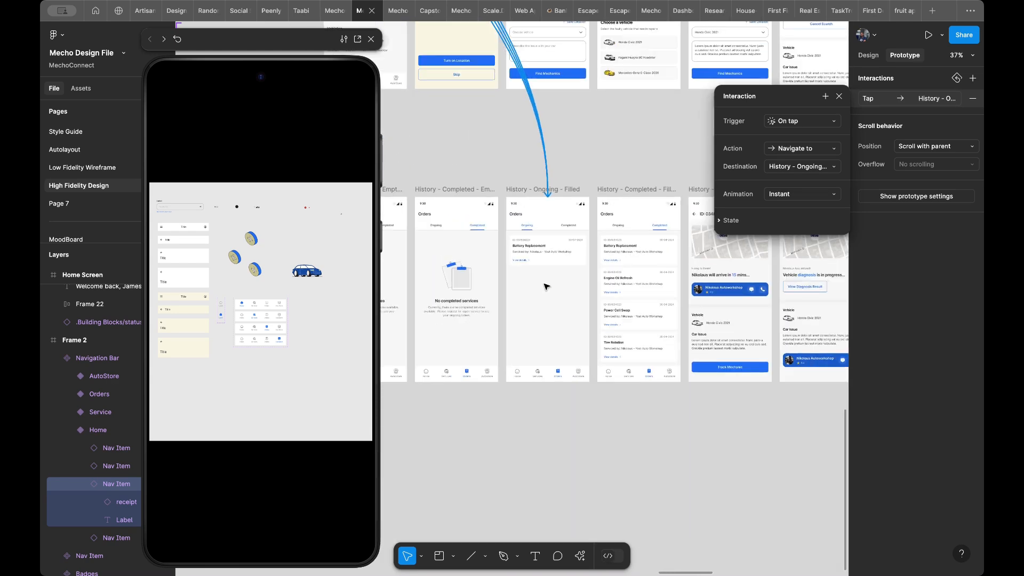
scroll(546, 287, up, 4)
scroll(547, 287, left, 4)
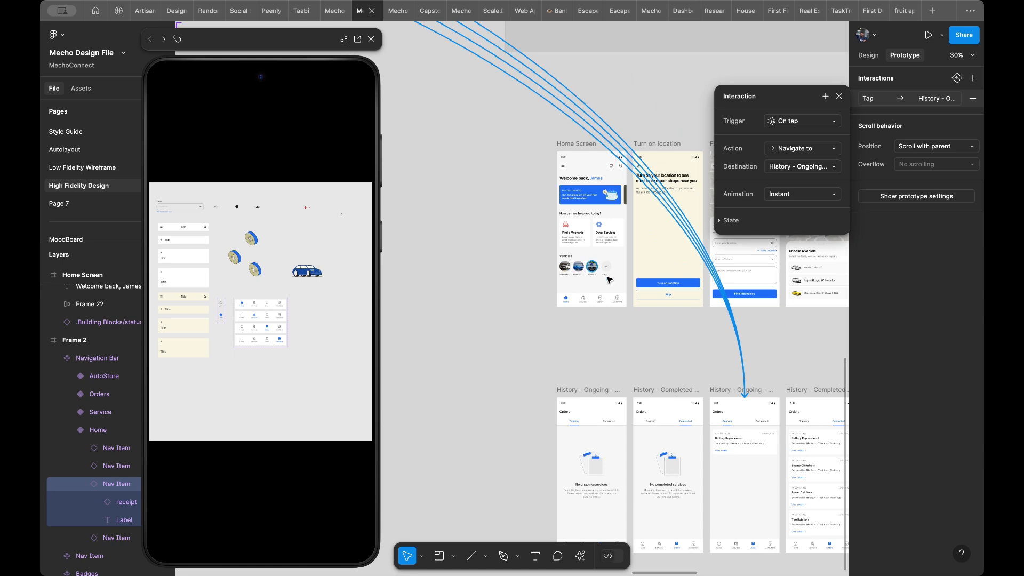
click(619, 289)
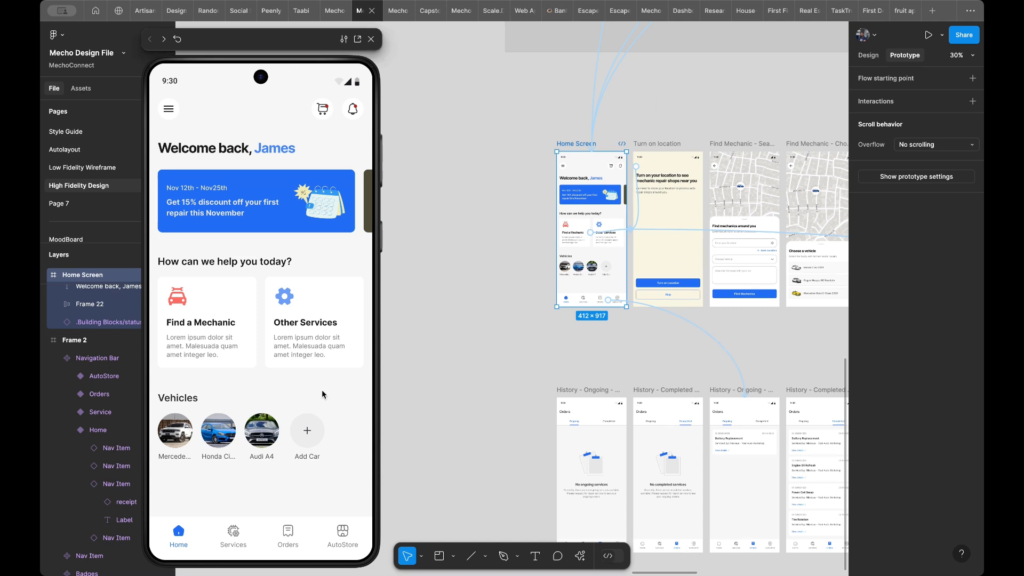
click(295, 502)
click(286, 540)
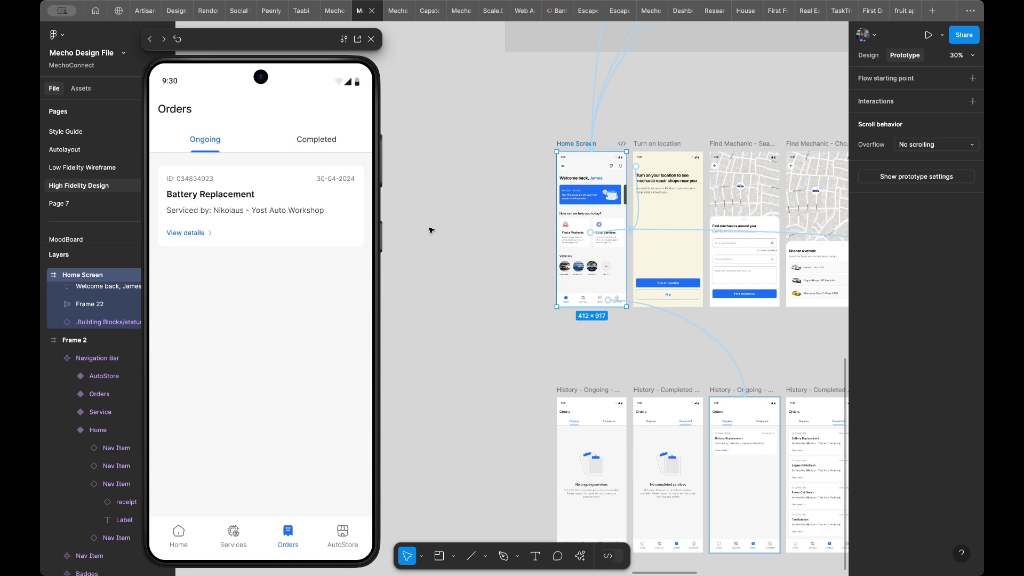
- Restore the selection of the four Orders items and examine their links at the Navigation Bar component set
click(469, 265)
key(super+z)
key(super+z)
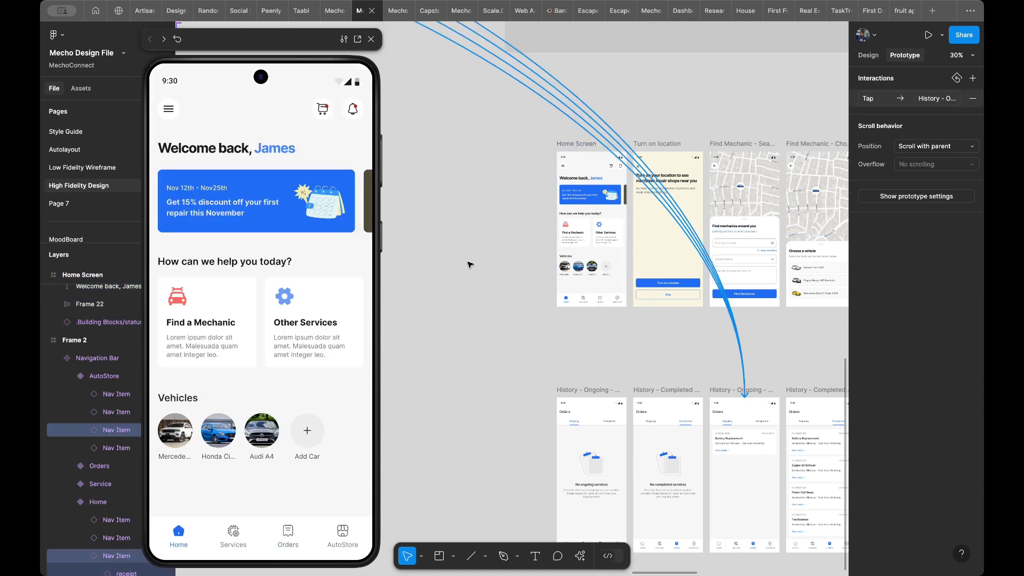
scroll(470, 265, left, 8)
scroll(469, 265, up, 3)
scroll(470, 264, up, 5)
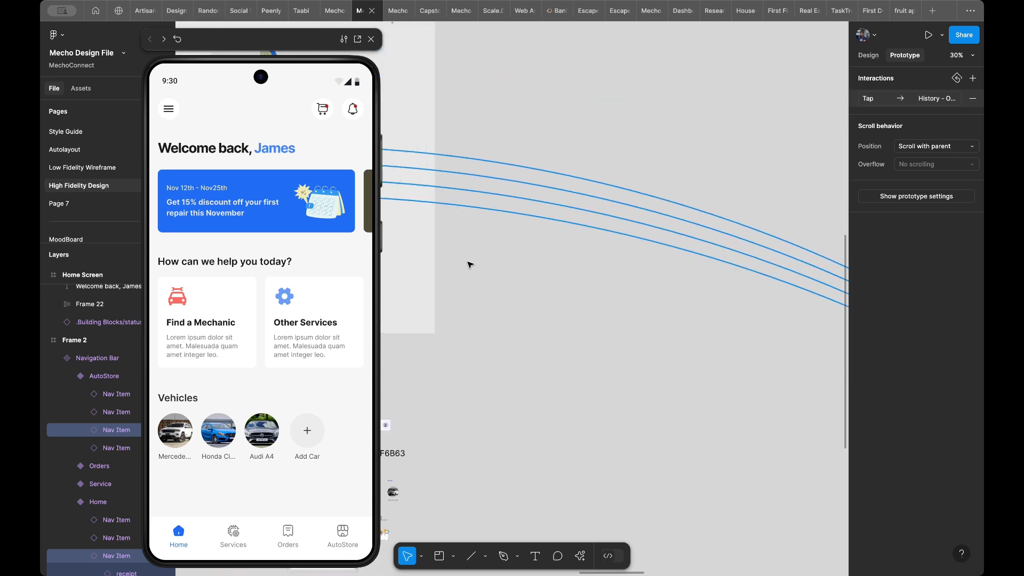
scroll(470, 265, left, 10)
scroll(469, 265, right, 6)
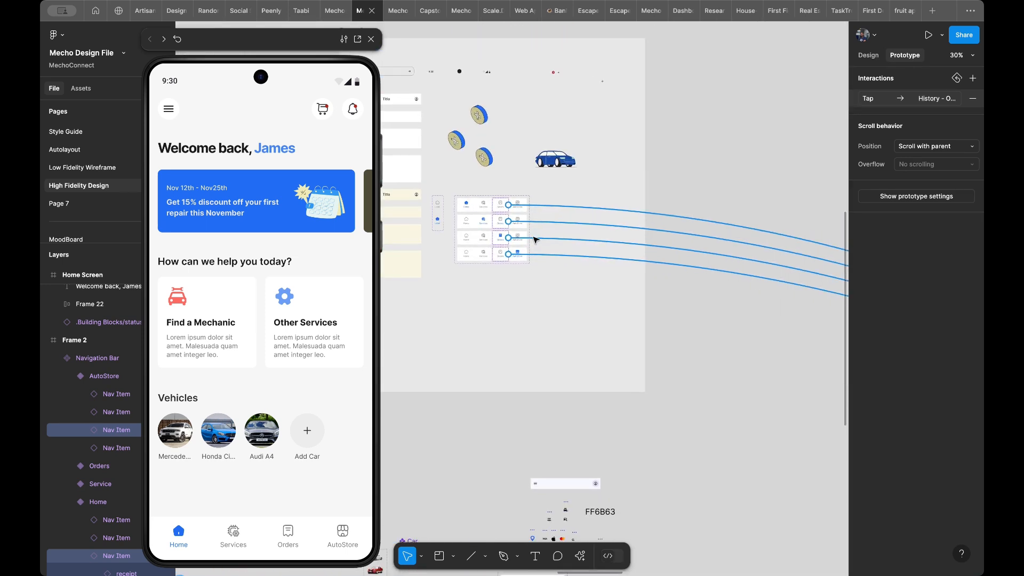
- Set the animation of the Orders items' tap interaction to Smart animate and test the Orders item in the preview
click(884, 100)
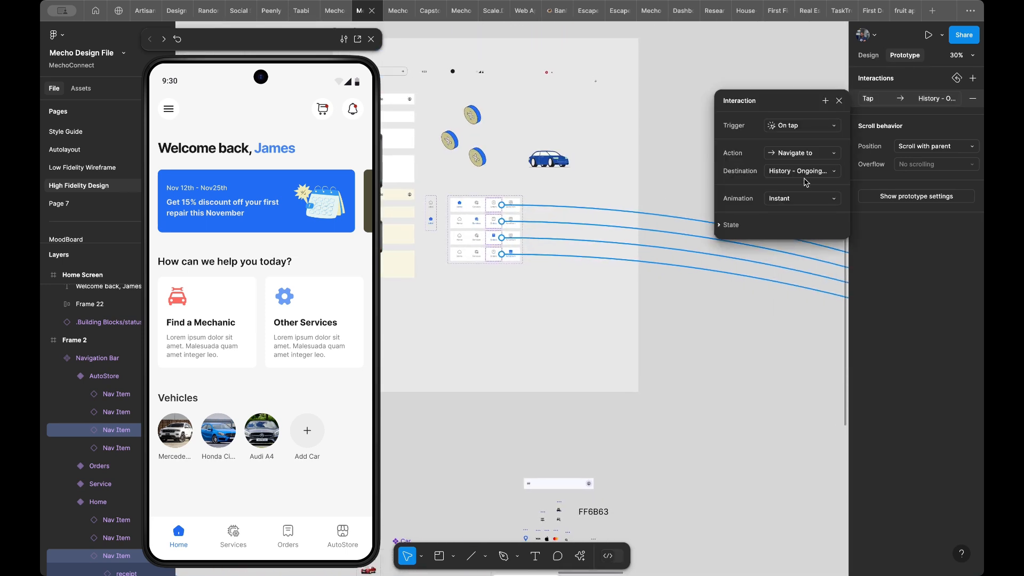
click(799, 199)
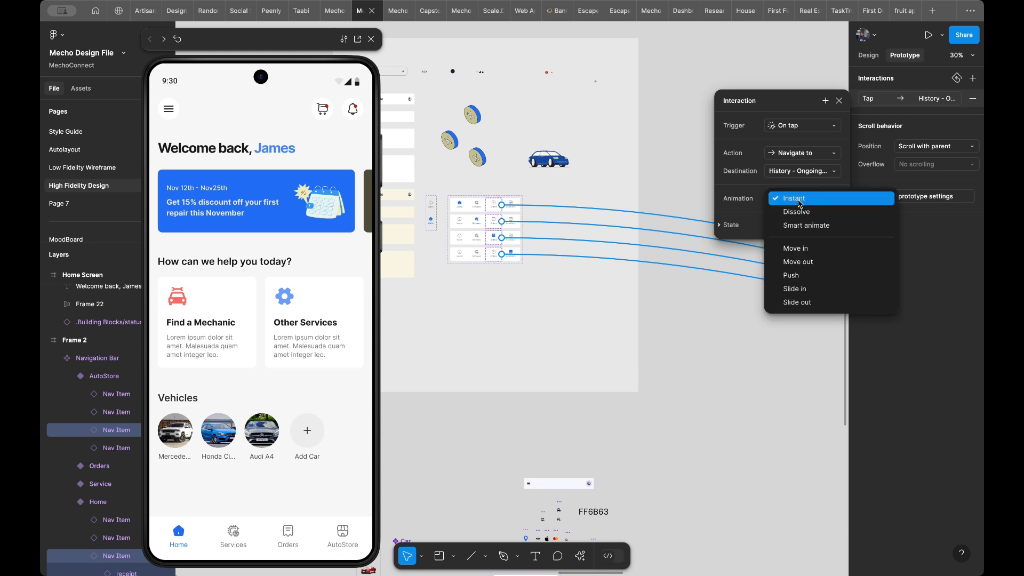
click(800, 225)
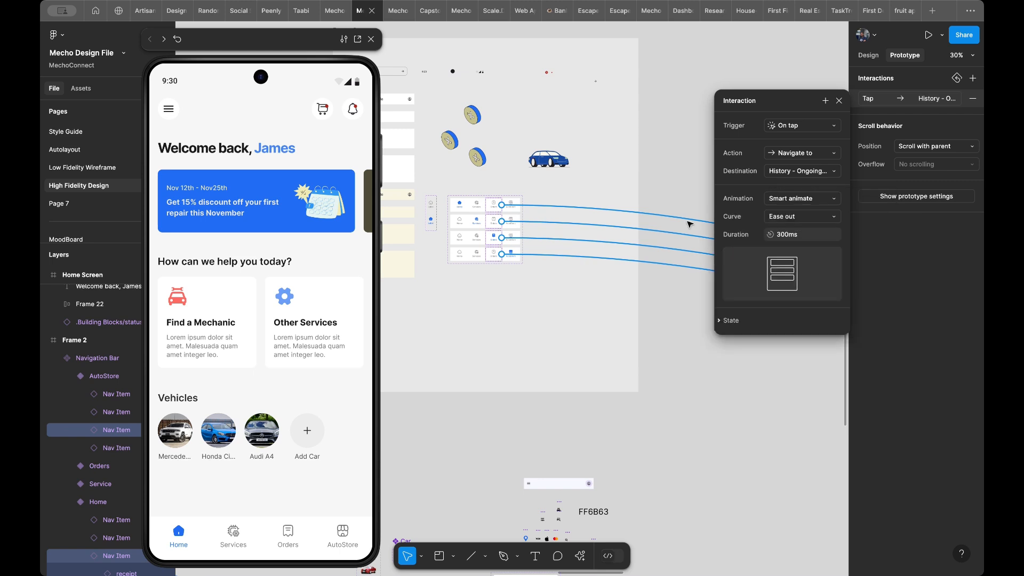
click(285, 475)
click(281, 520)
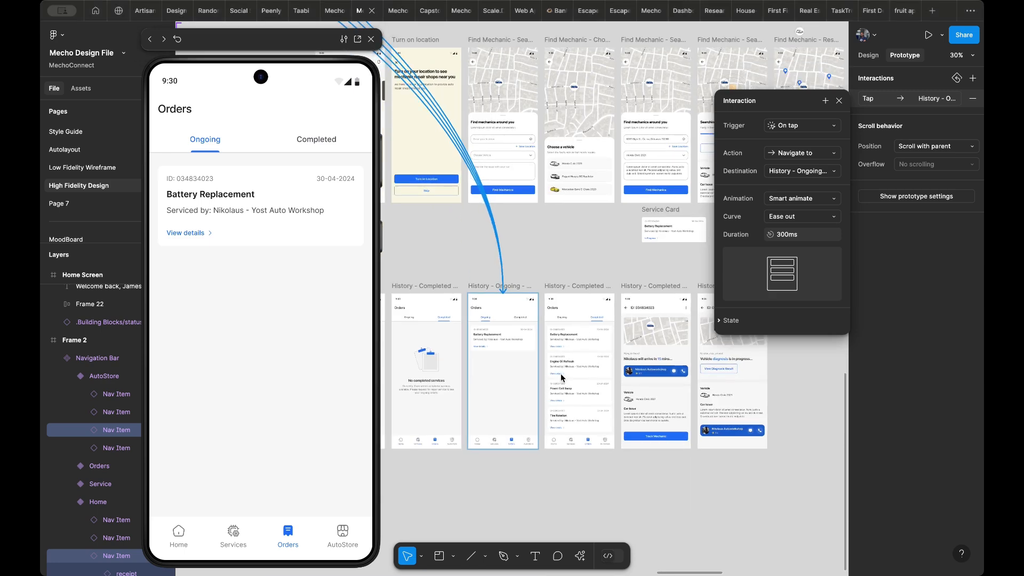
- Examine the History - Ongoing - Filled and History - Completed - Filled screens and the order detail screens beside them
scroll(493, 358, up, 5)
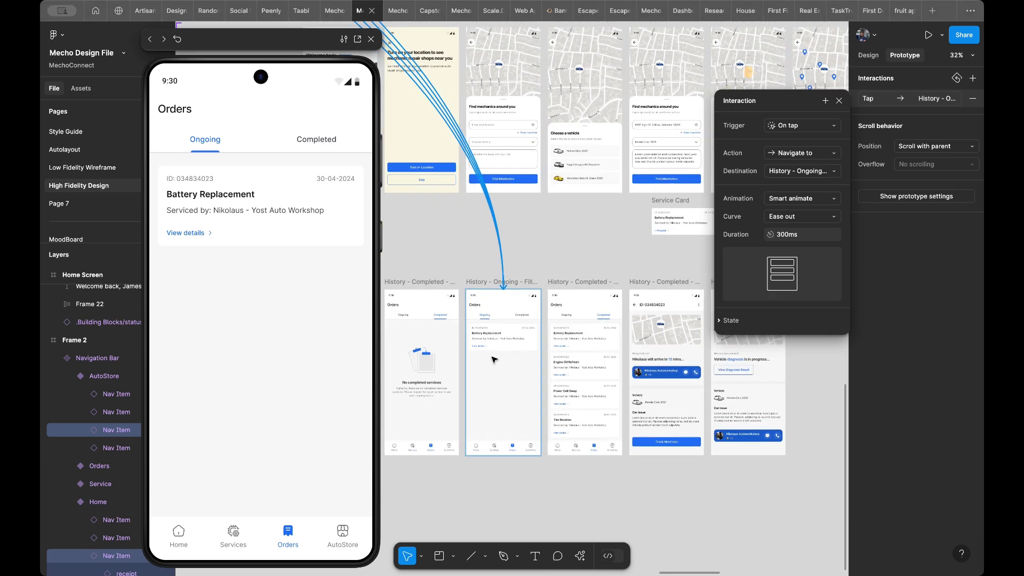
scroll(493, 360, up, 1)
scroll(492, 360, down, 1)
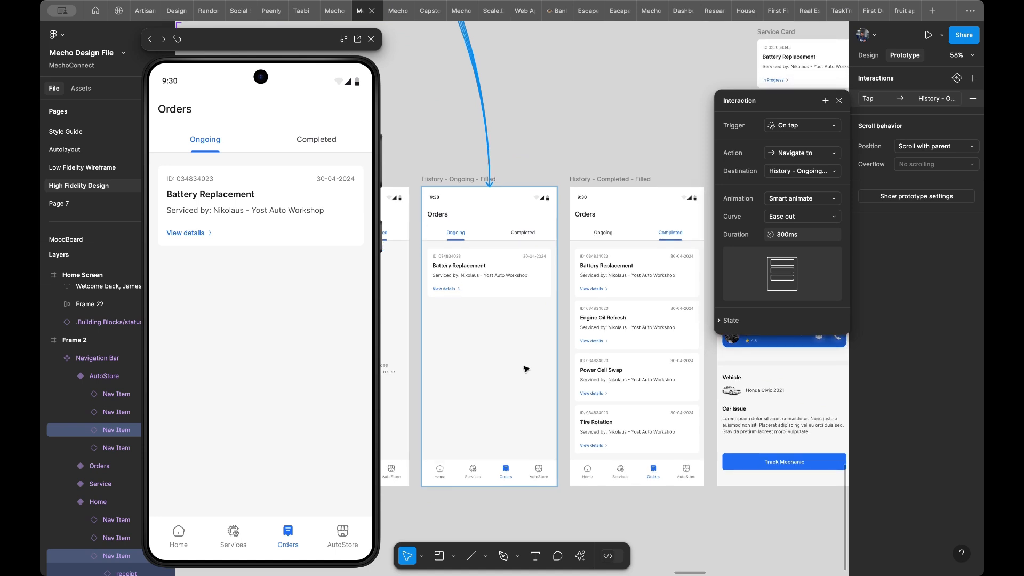
scroll(526, 370, down, 3)
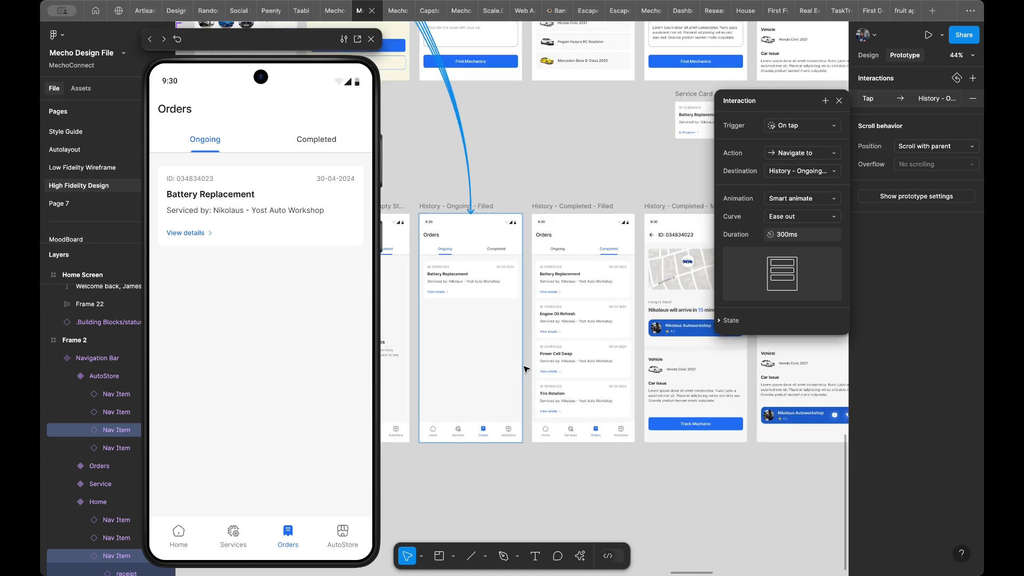
scroll(527, 370, up, 1)
scroll(526, 369, right, 1)
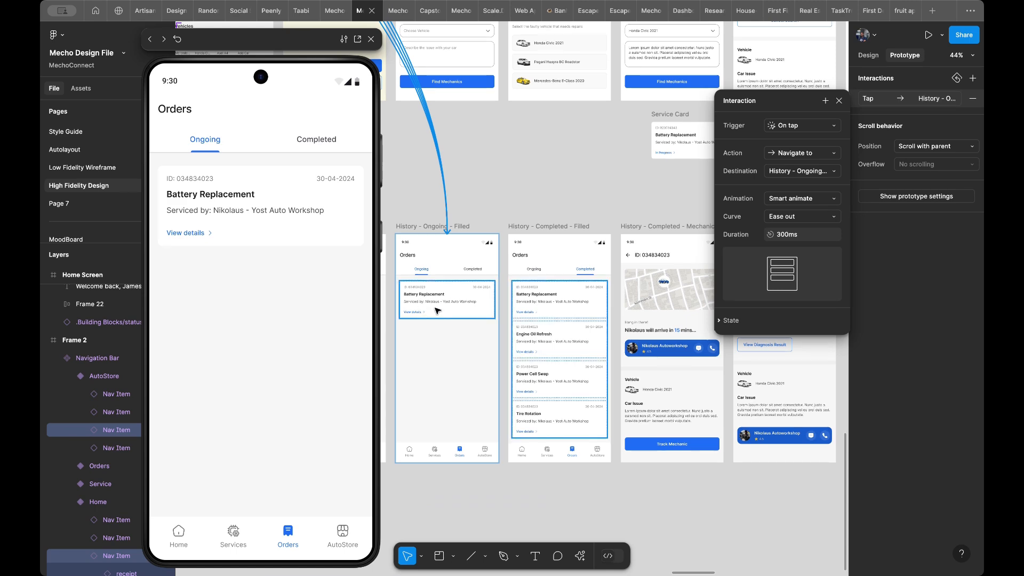
scroll(437, 311, right, 5)
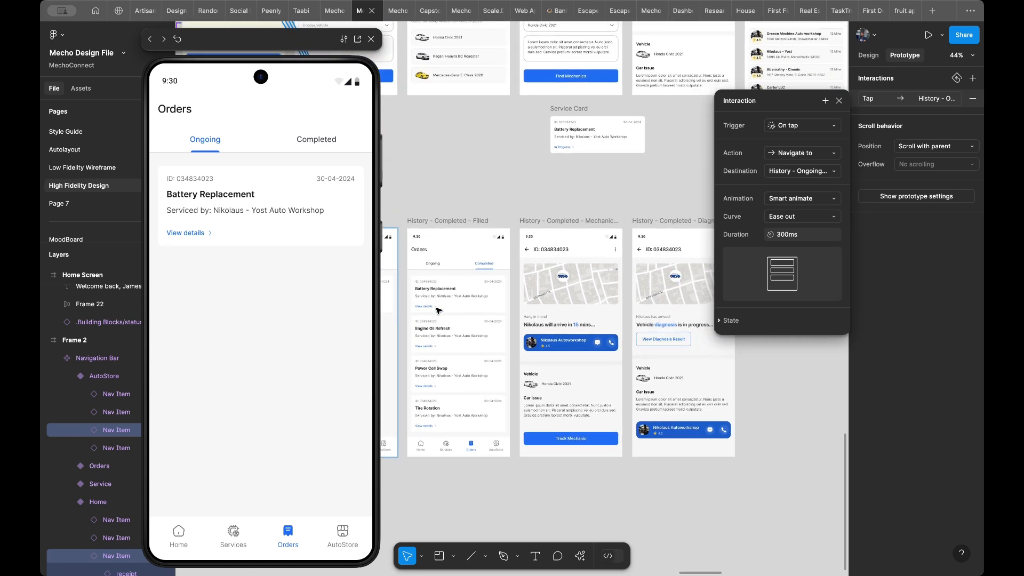
scroll(437, 311, up, 1)
scroll(438, 311, left, 1)
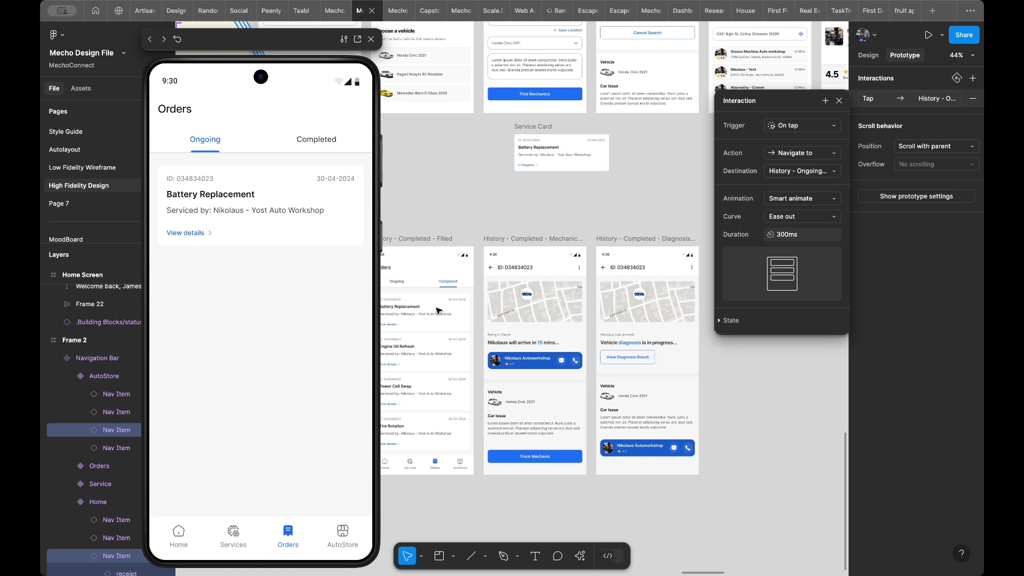
scroll(437, 310, left, 1)
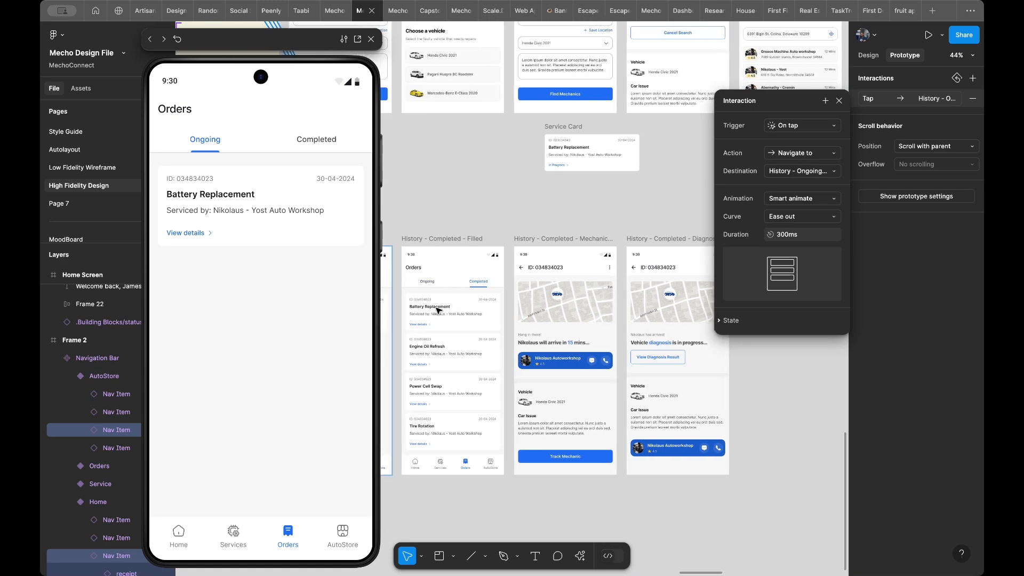
scroll(437, 310, left, 1)
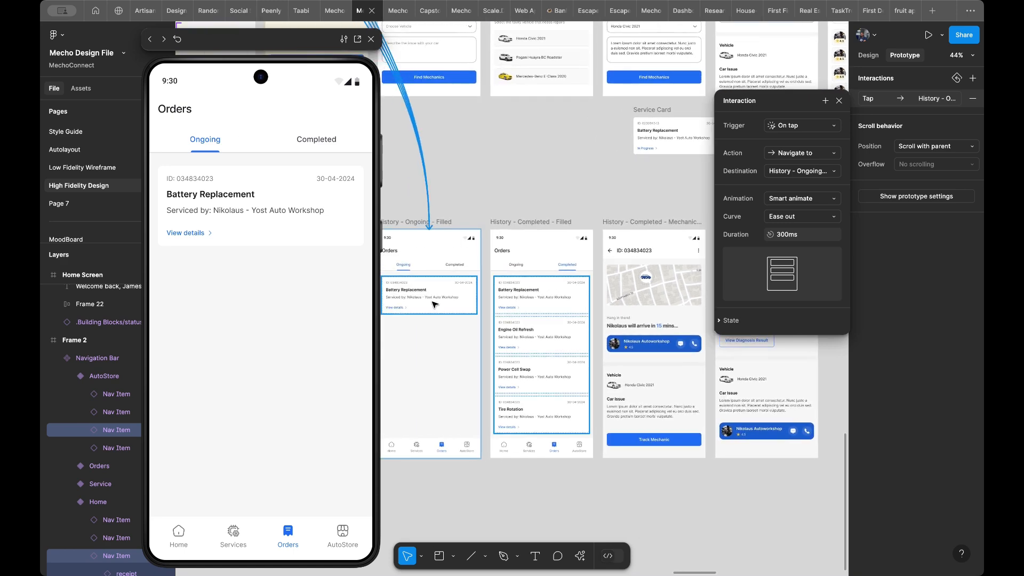
- Link the Battery Replacement card on History - Ongoing - Filled to the order detail screen with the Track Mechanic button and test it in the preview
click(437, 304)
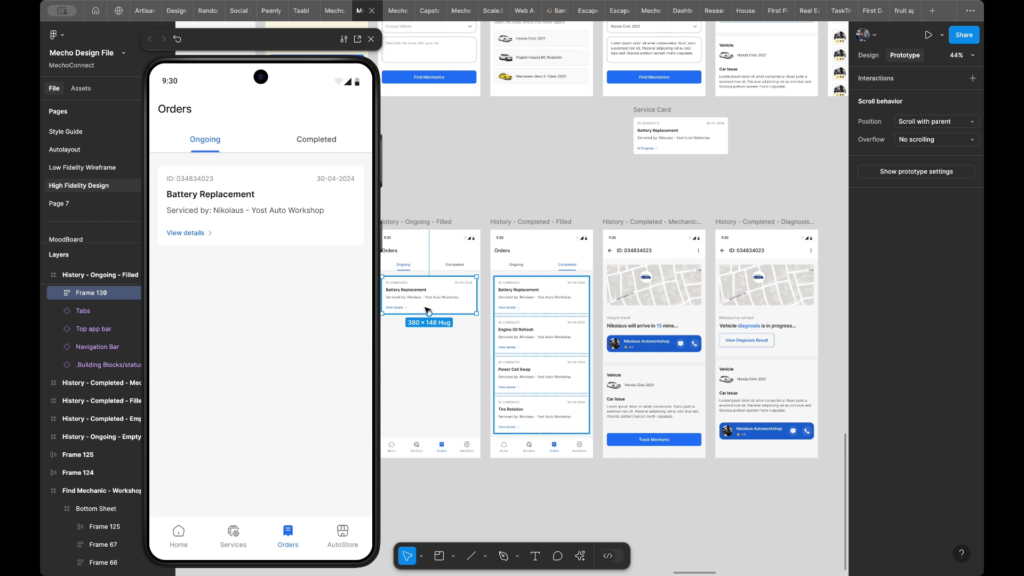
drag(430, 315, 612, 320)
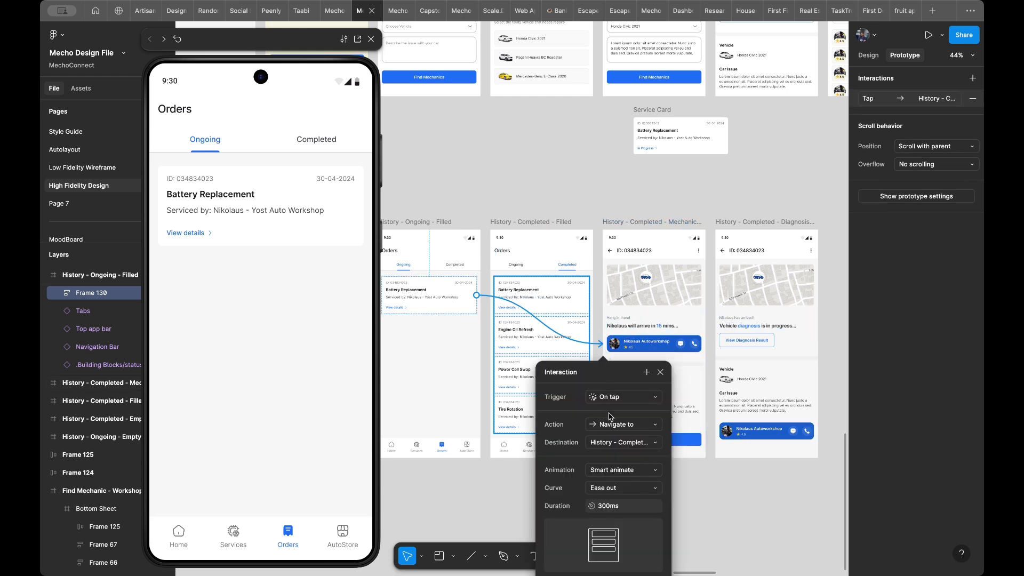
click(299, 272)
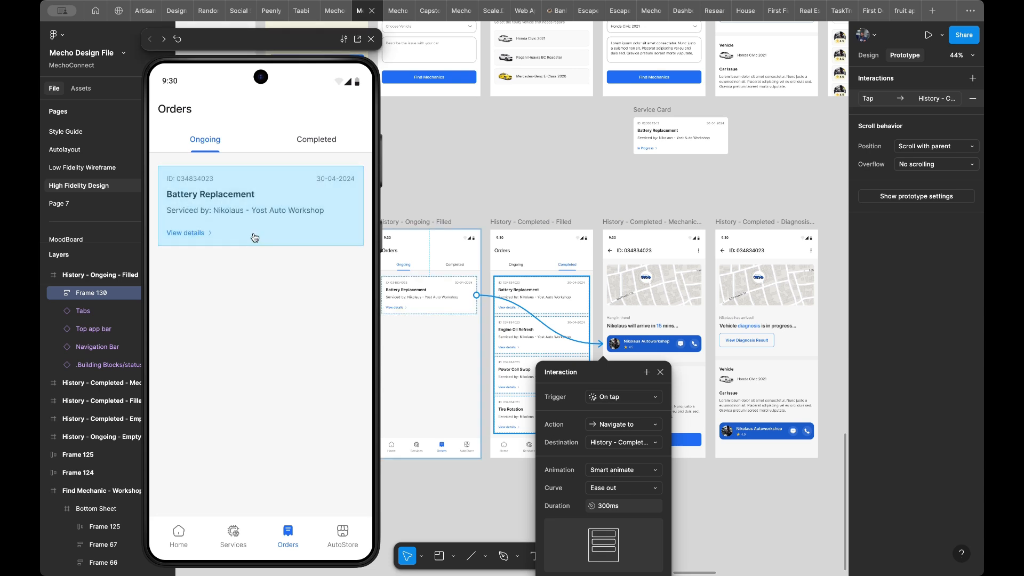
click(248, 228)
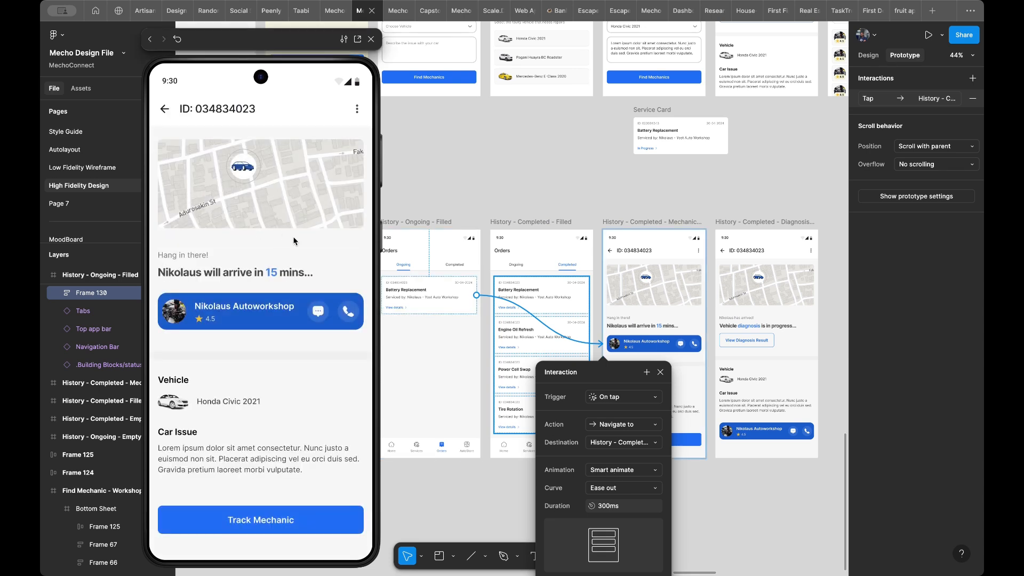
key(r)
click(255, 216)
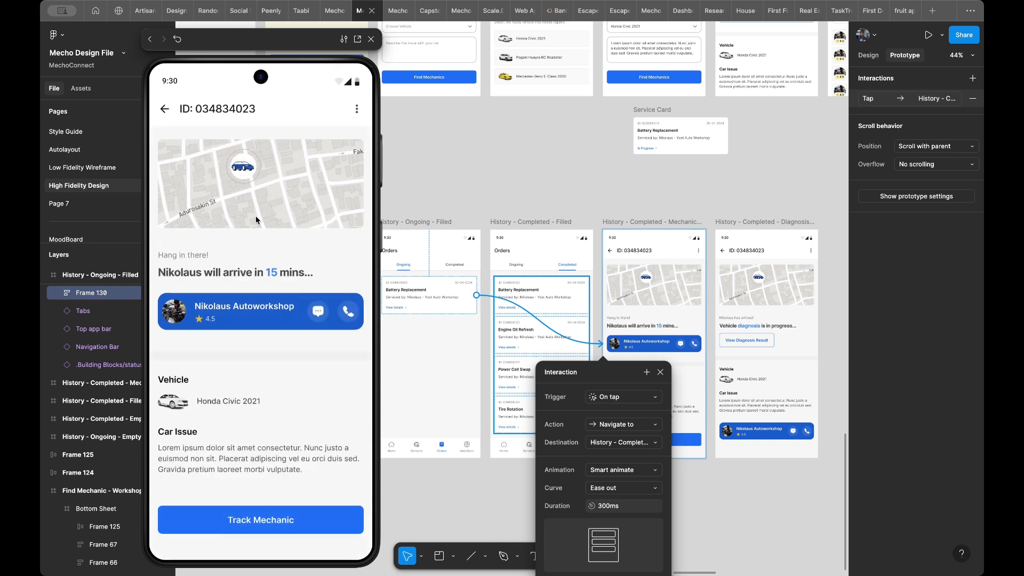
key(r)
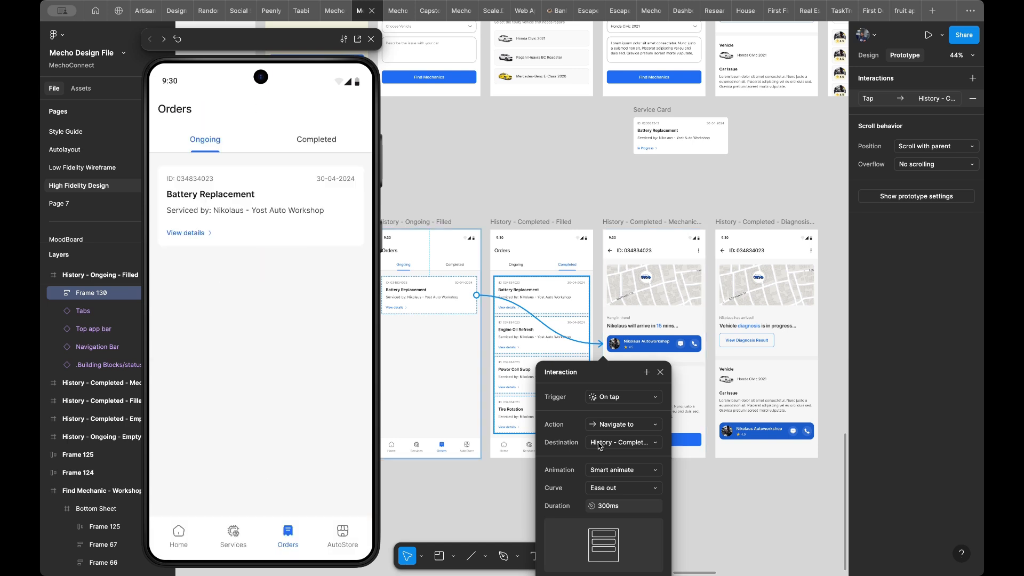
- Try the Instant animation on the Battery Replacement card's interaction, preview it, and switch back to Smart animate
click(608, 471)
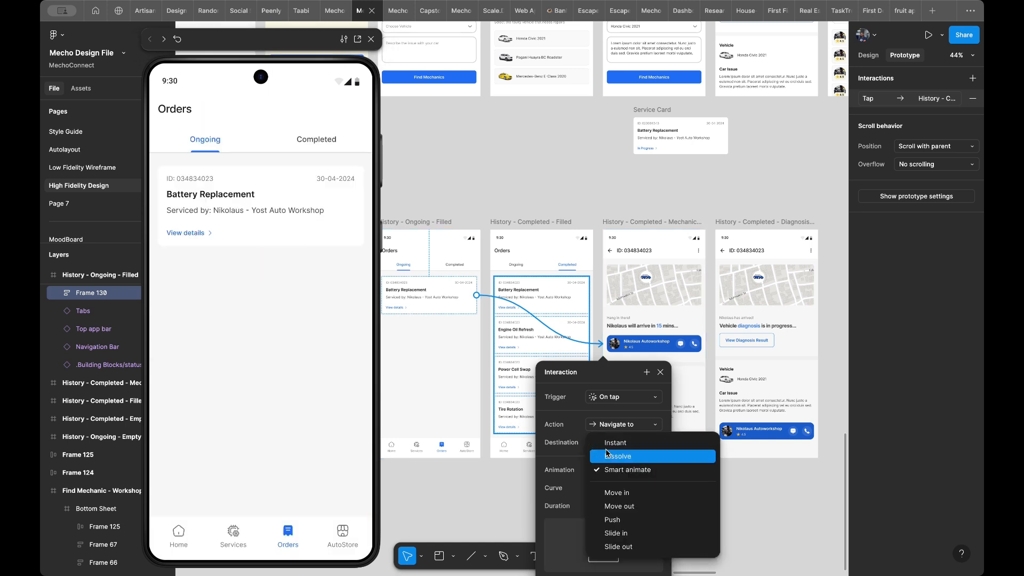
click(611, 443)
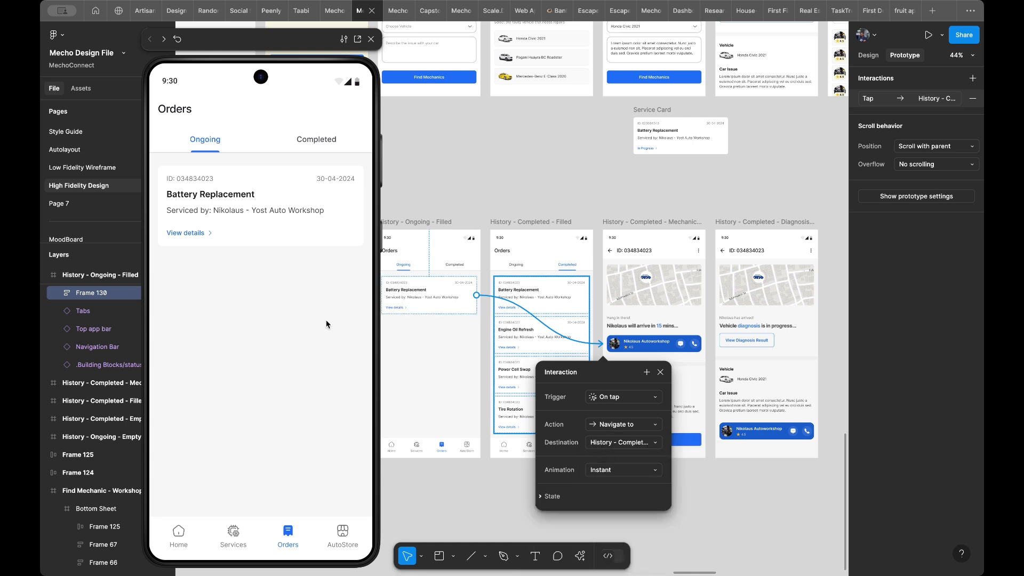
click(224, 233)
key(Left)
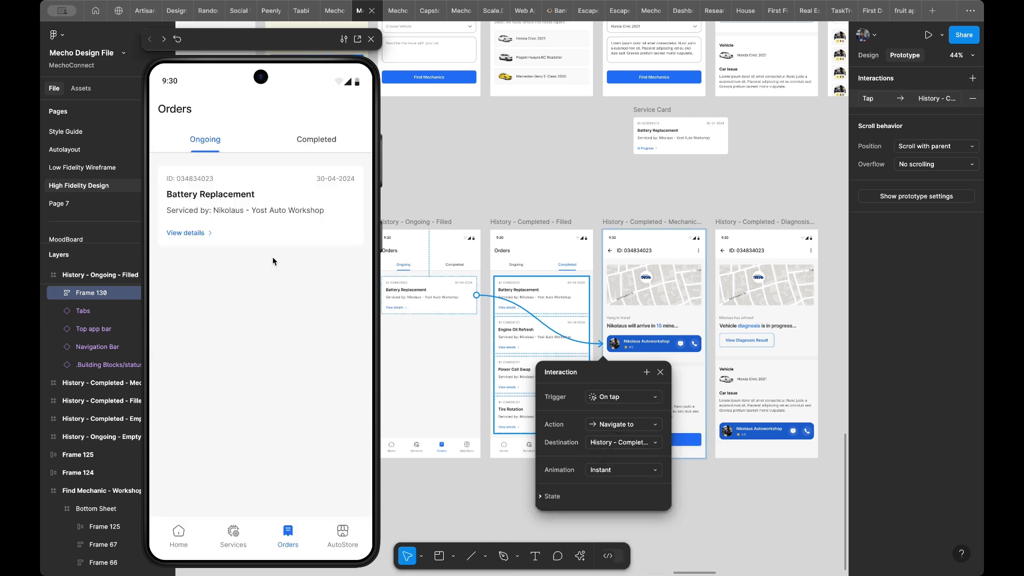
click(617, 470)
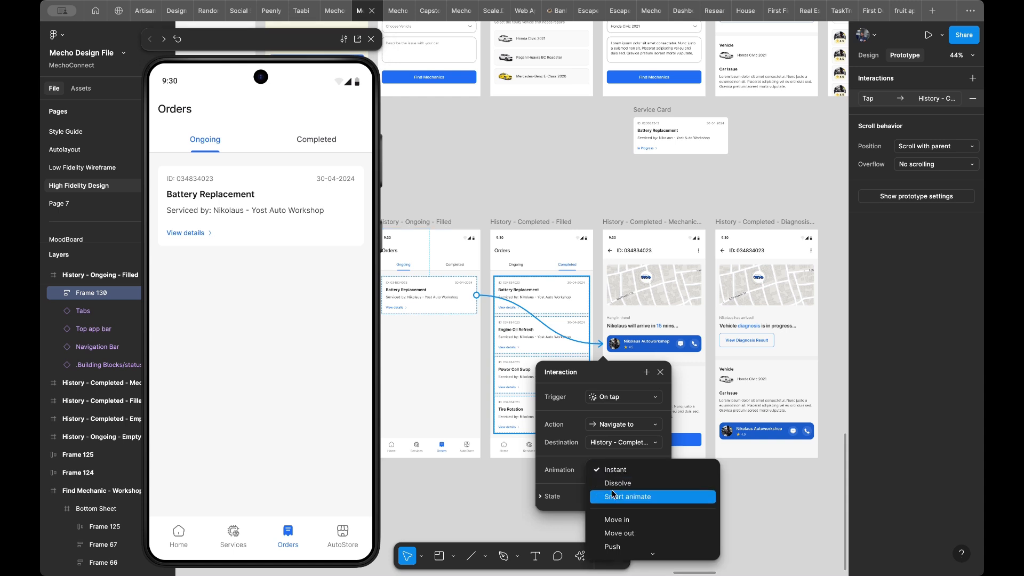
click(614, 495)
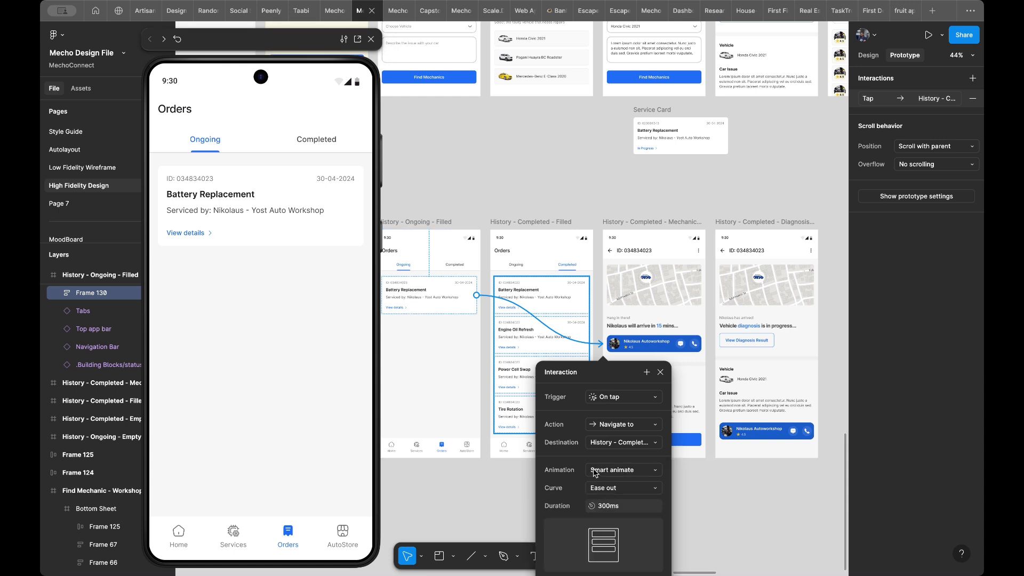
- Set the animation of the Battery Replacement card's interaction to Dissolve and test the card repeatedly in the preview
click(595, 473)
click(600, 457)
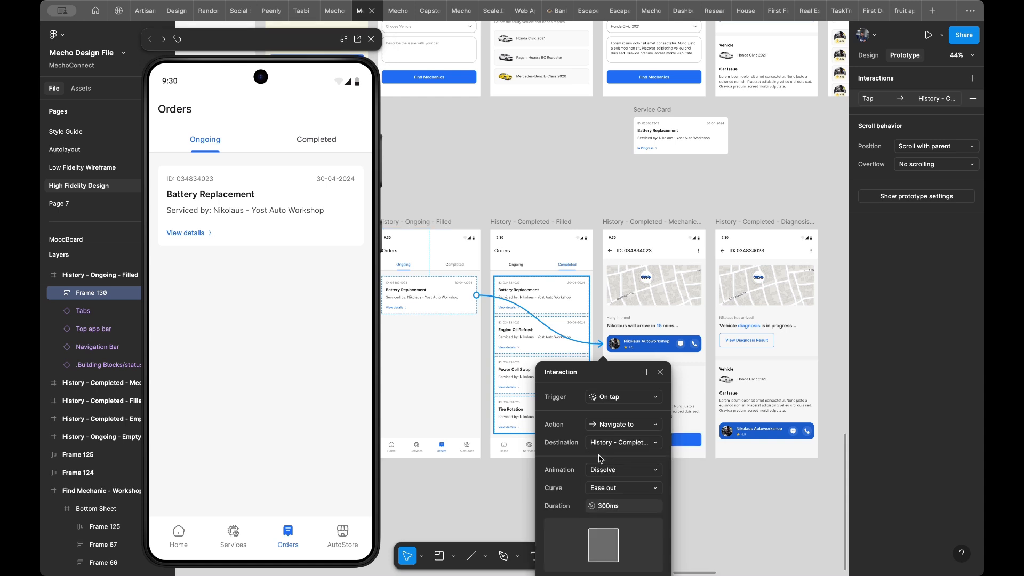
click(229, 222)
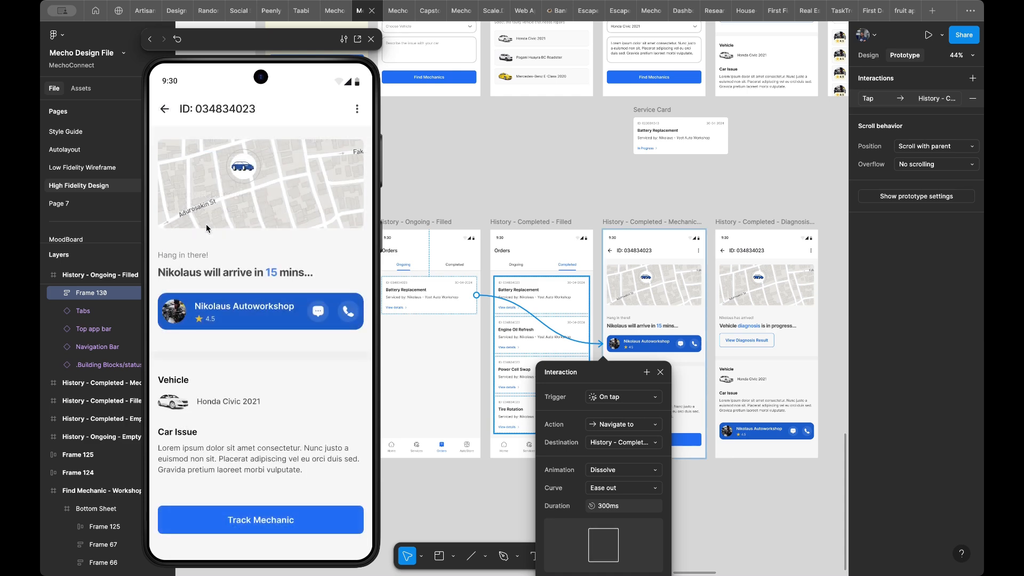
key(r)
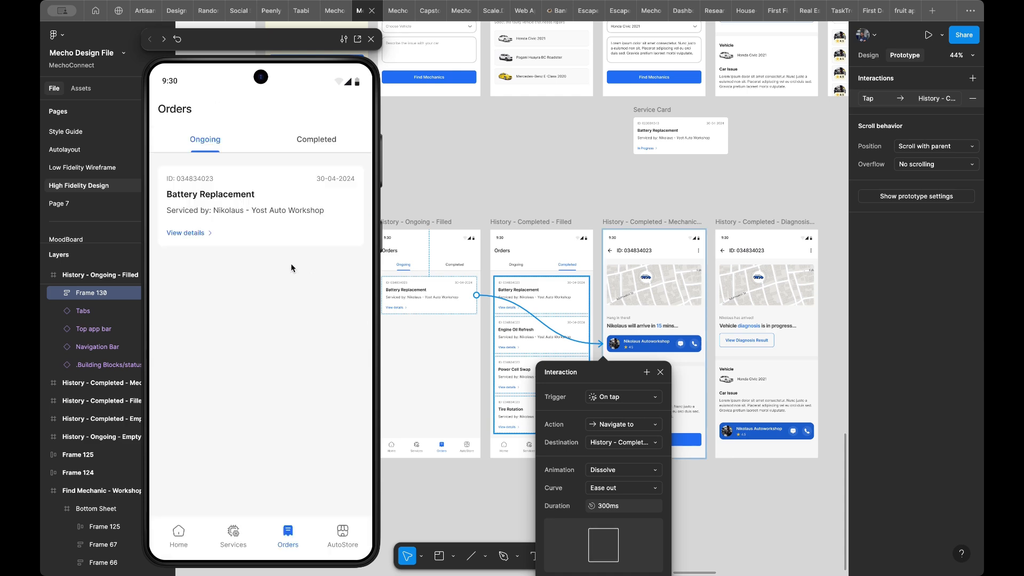
click(253, 225)
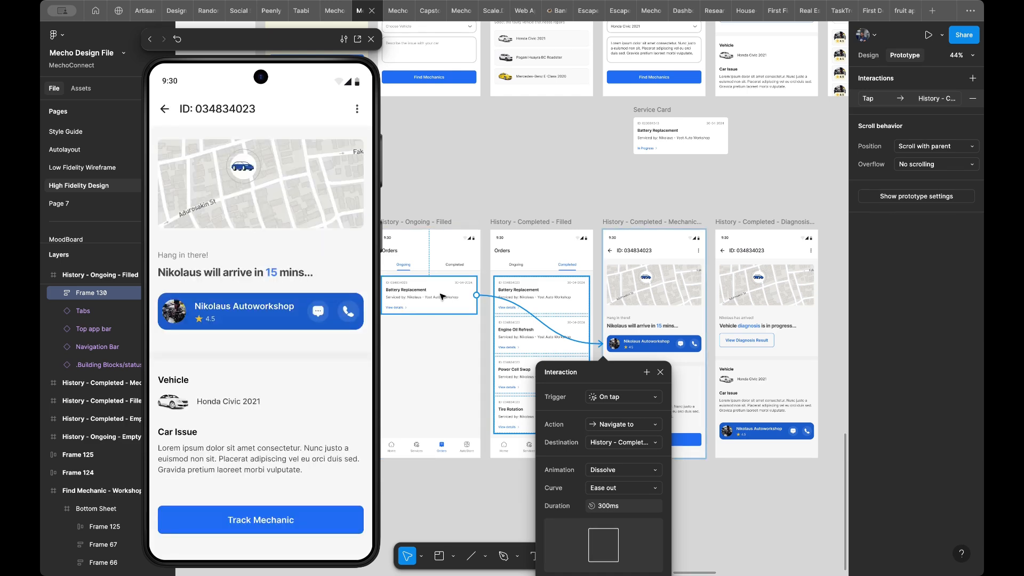
key(r)
click(302, 210)
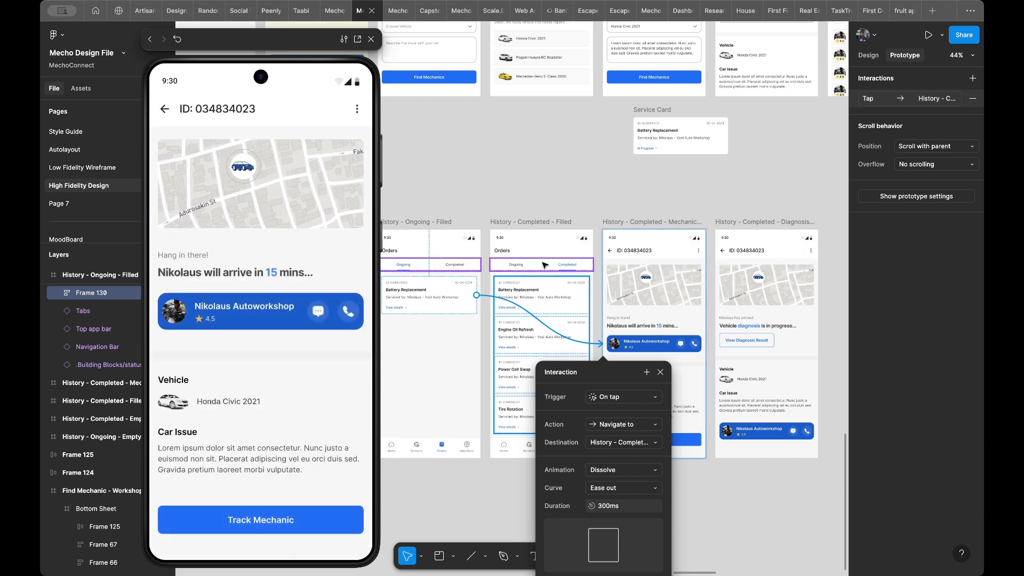
- Link the Completed tab on the History - Ongoing - Filled screen to the History - Completed - Filled screen on tap
scroll(516, 266, left, 3)
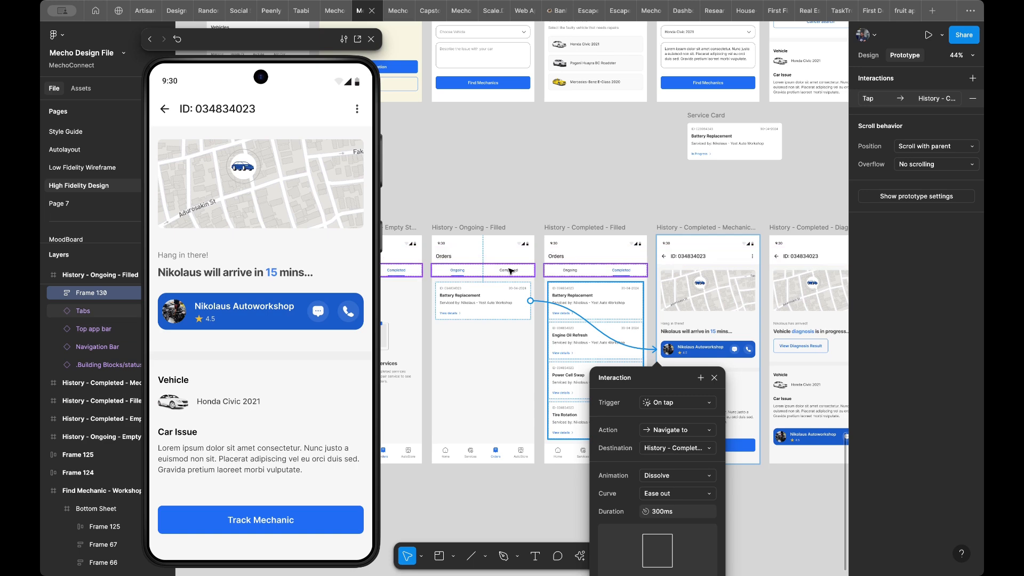
click(510, 271)
scroll(510, 271, up, 5)
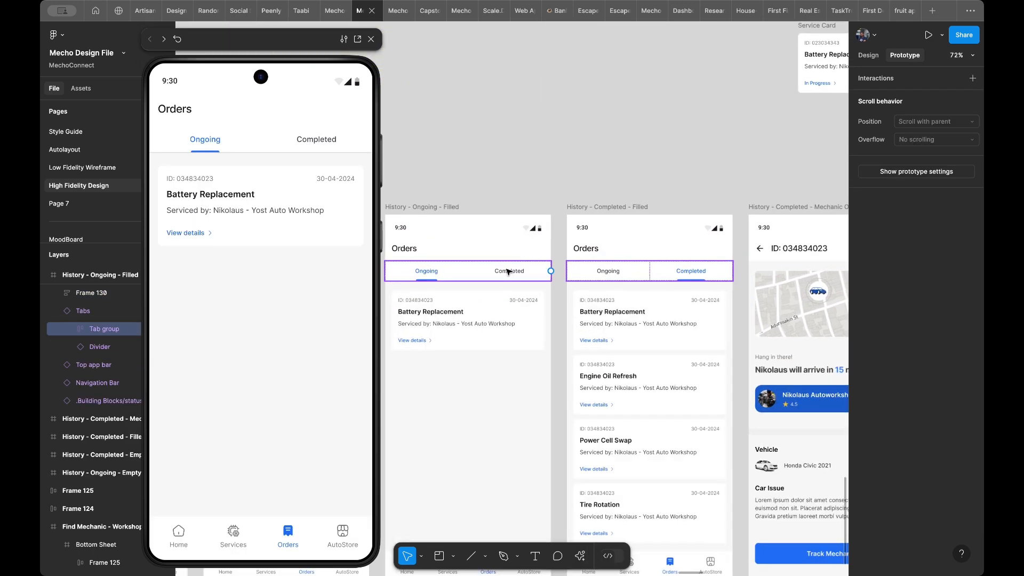
double_click(510, 271)
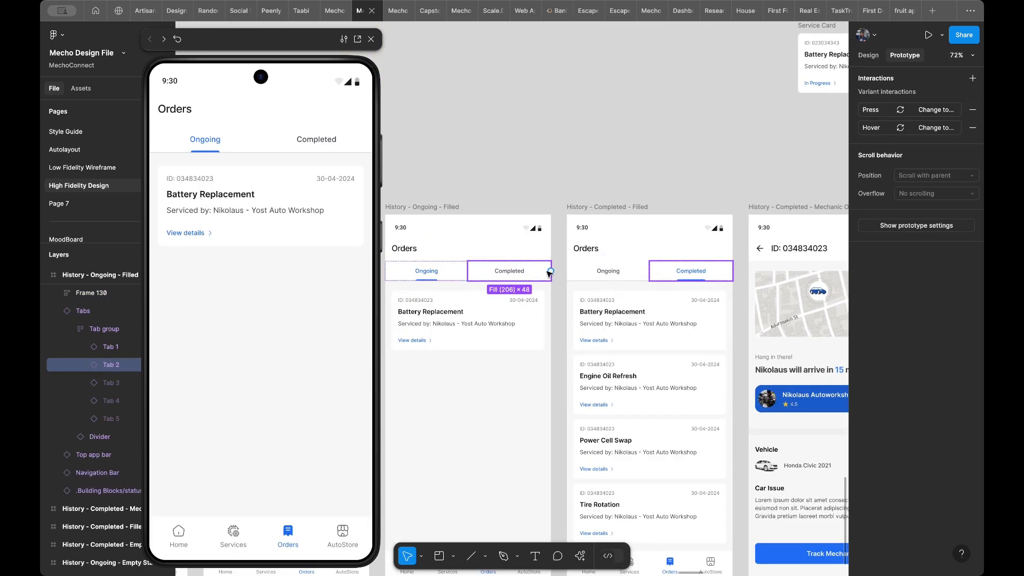
drag(551, 271, 580, 310)
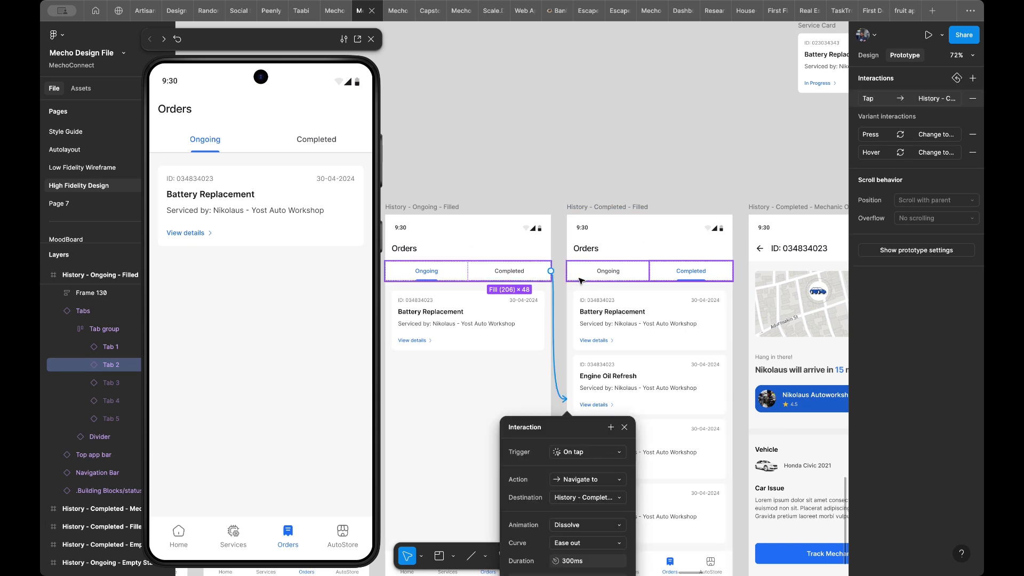
- Set the animation of the Completed tab's interaction to Smart animate and test the tab in the preview
click(587, 525)
click(587, 536)
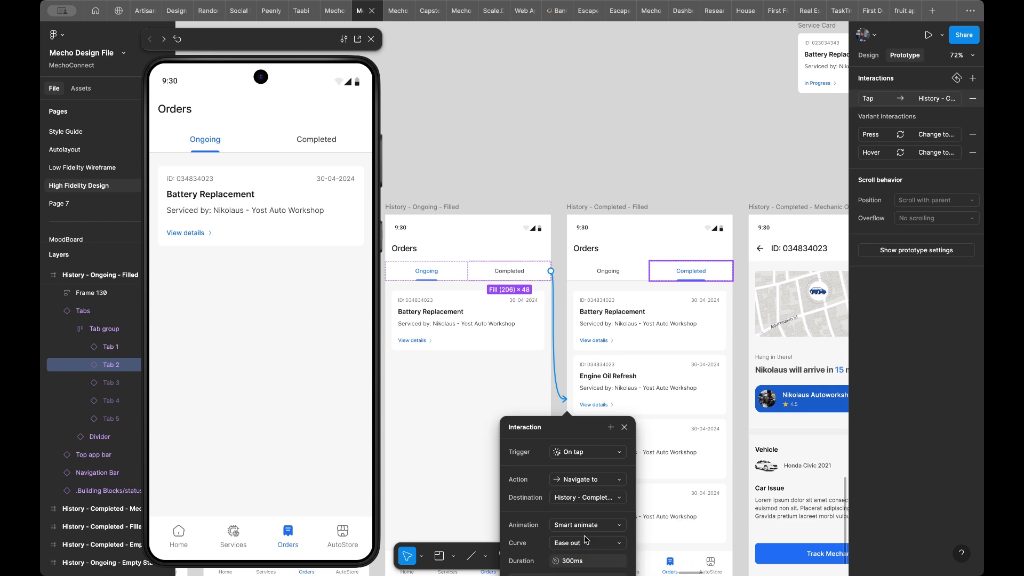
click(288, 292)
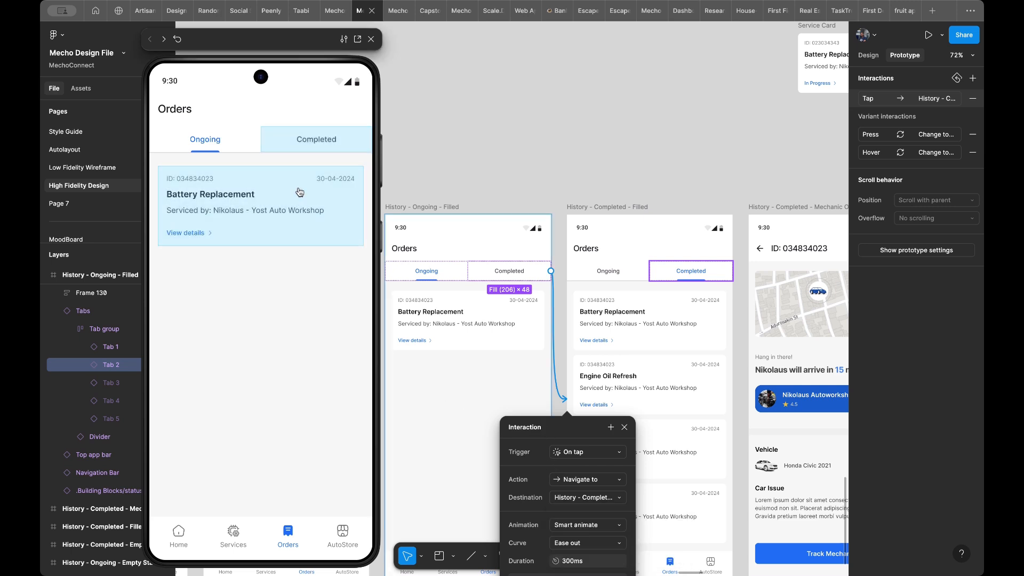
click(296, 145)
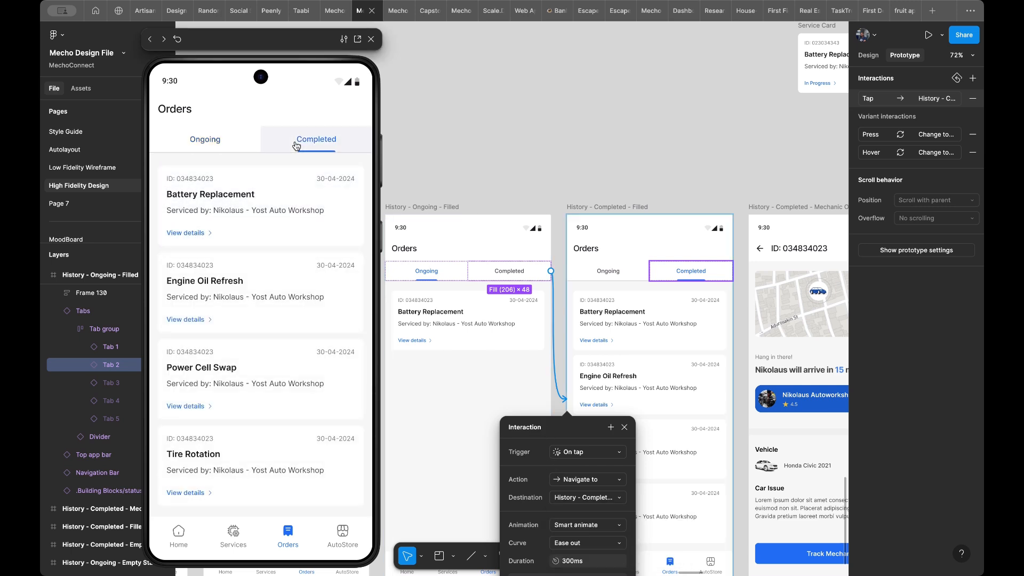
- Link the Ongoing tab on the History - Completed - Filled screen to the History - Ongoing - Filled screen on tap
click(619, 275)
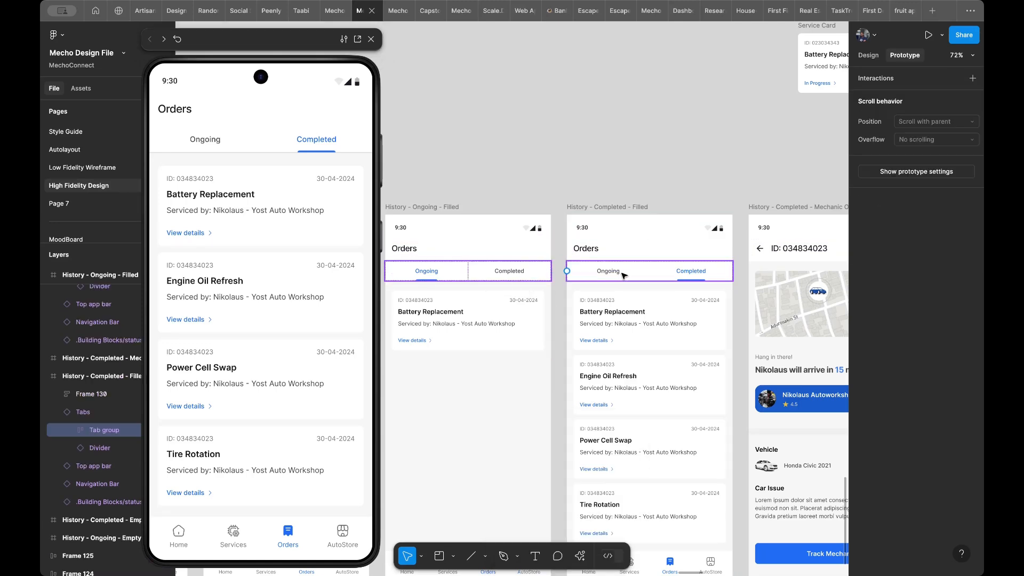
click(624, 275)
drag(650, 273, 555, 338)
- Test switching back and forth between the Ongoing and Completed tabs in the preview
click(207, 141)
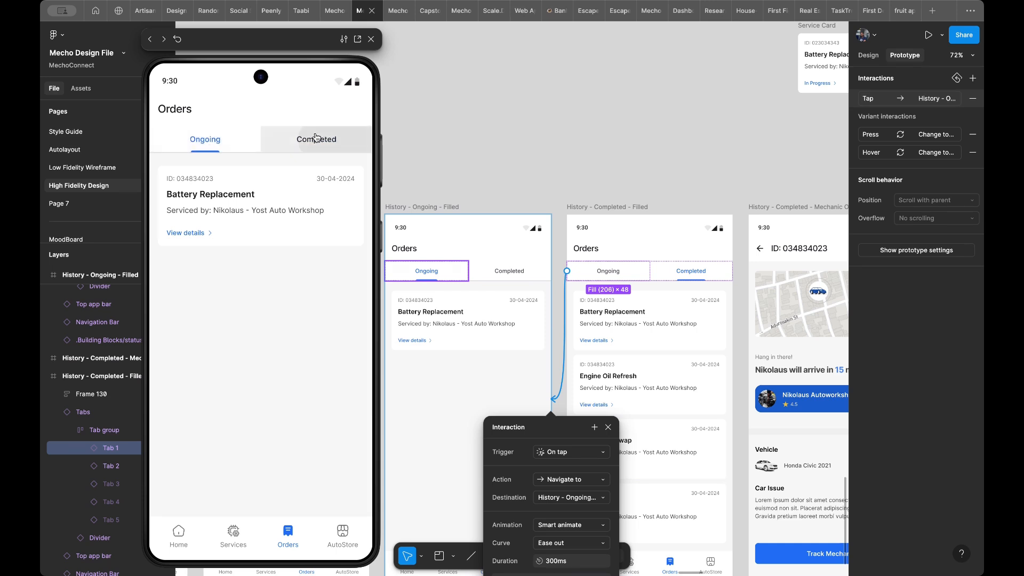
click(316, 137)
click(206, 140)
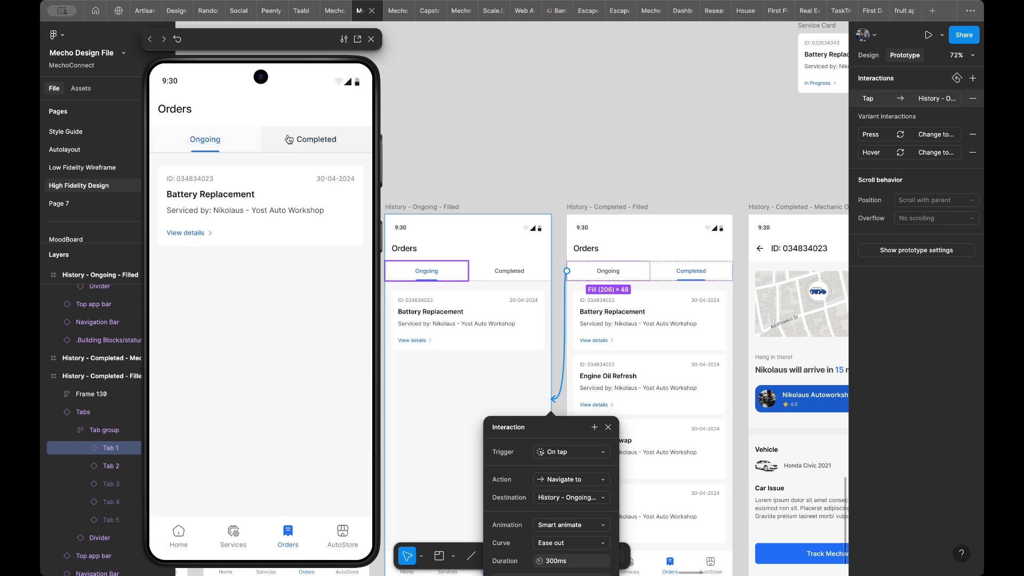
click(325, 138)
click(230, 142)
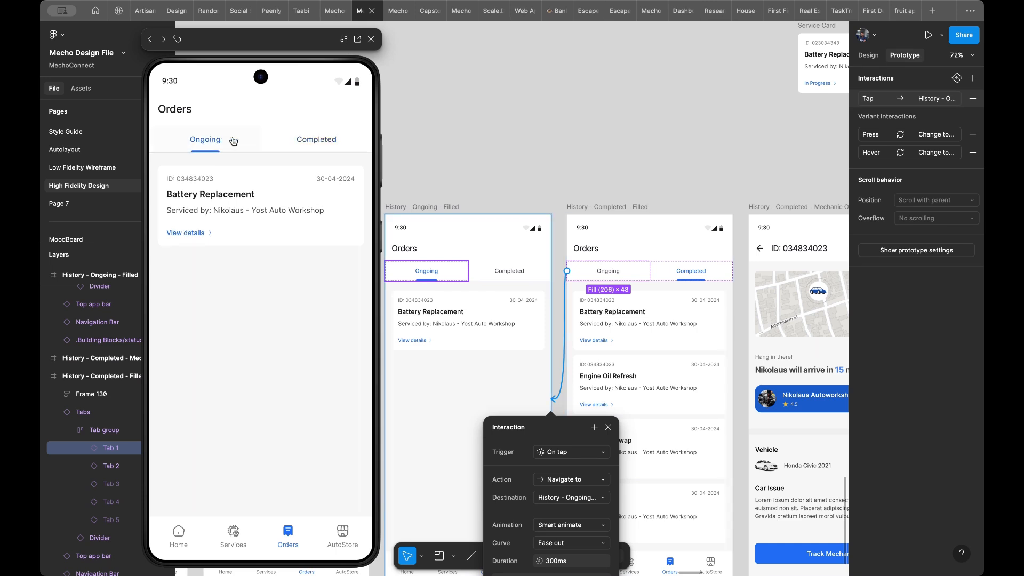
click(321, 141)
click(215, 140)
click(332, 140)
click(242, 147)
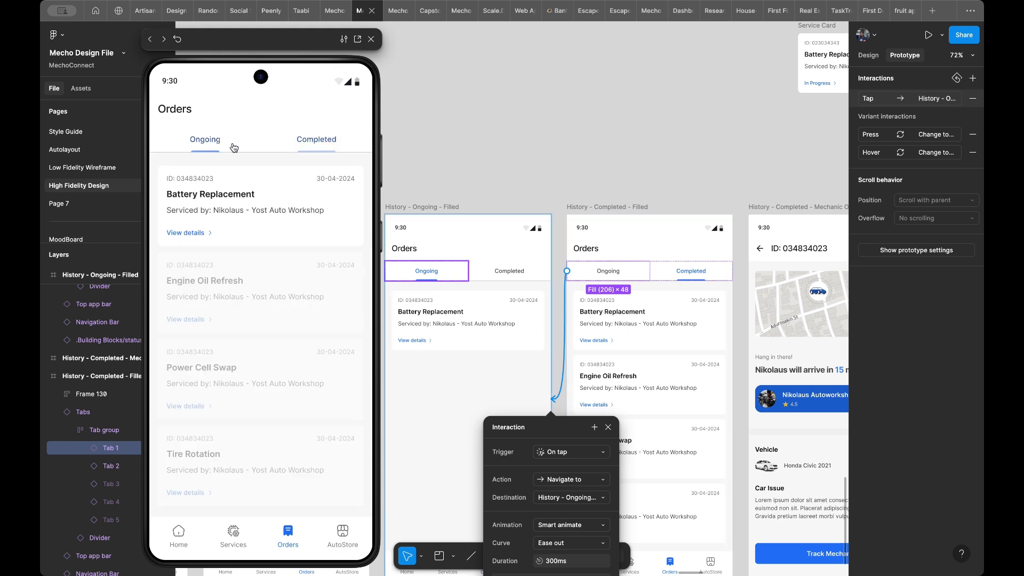
click(316, 141)
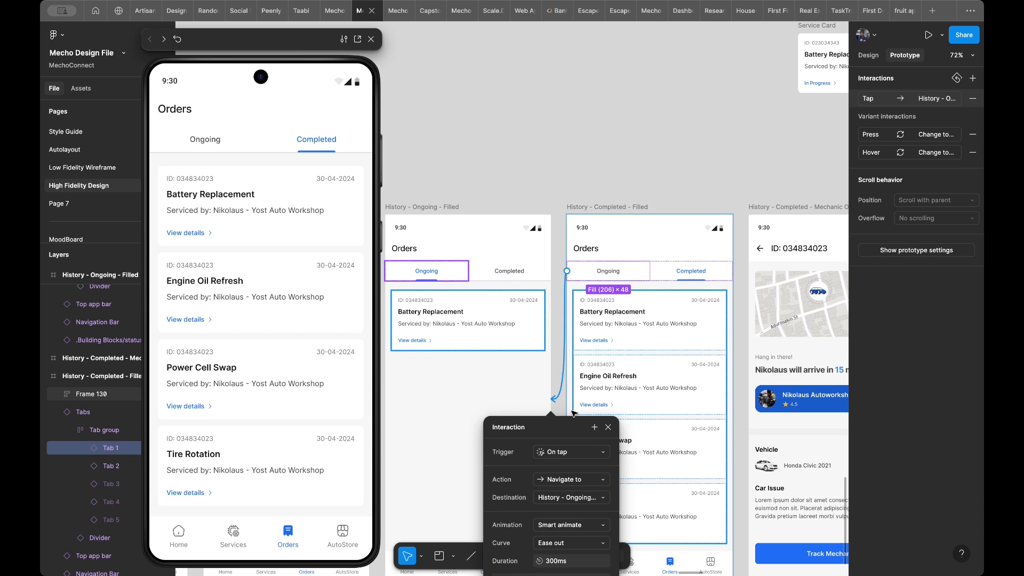
- Set the Ongoing tab's interaction to a Push animation with rightward direction and test both tabs in the preview
click(572, 525)
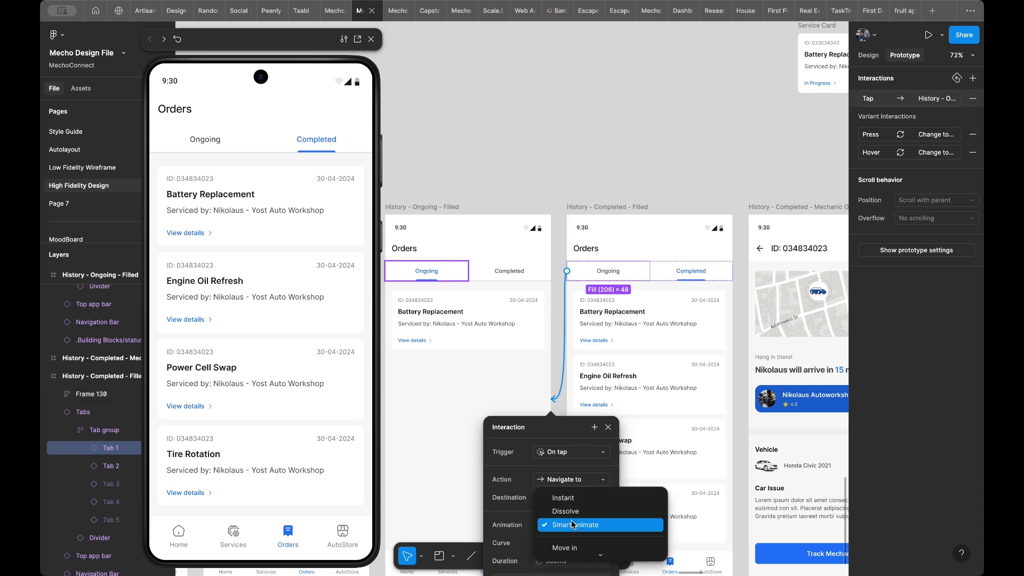
scroll(574, 534, down, 2)
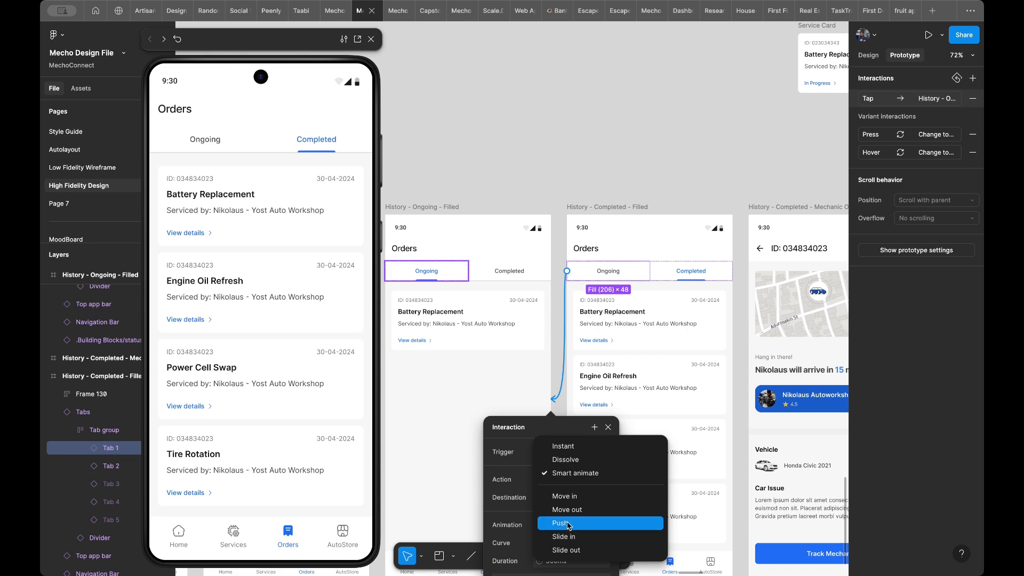
click(571, 528)
scroll(568, 289, down, 3)
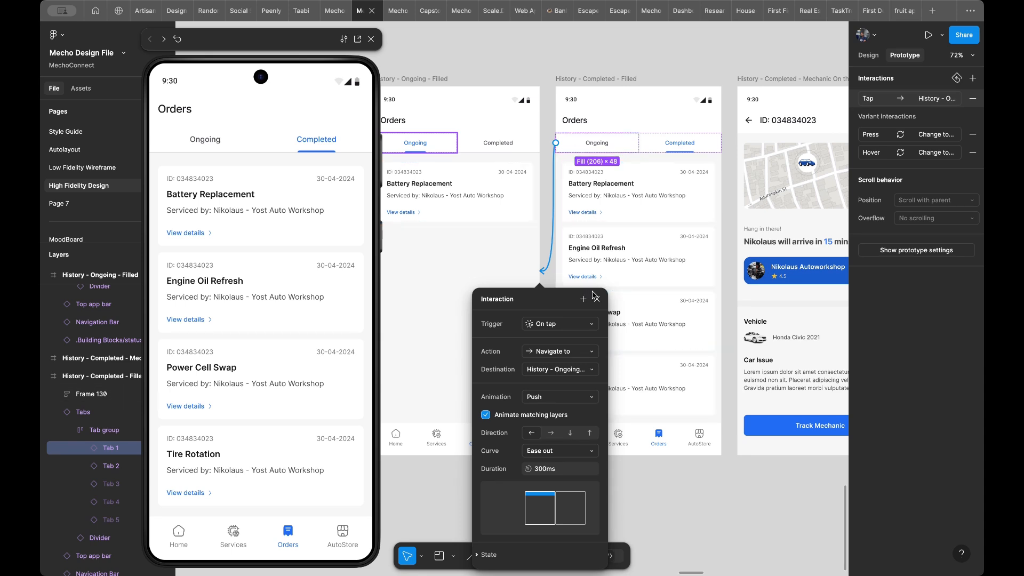
click(552, 433)
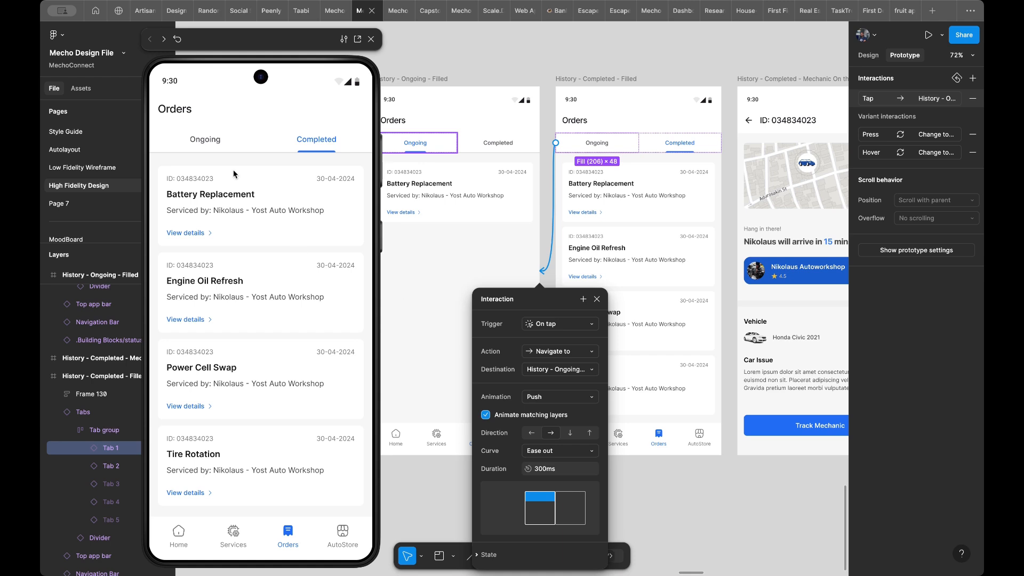
click(211, 147)
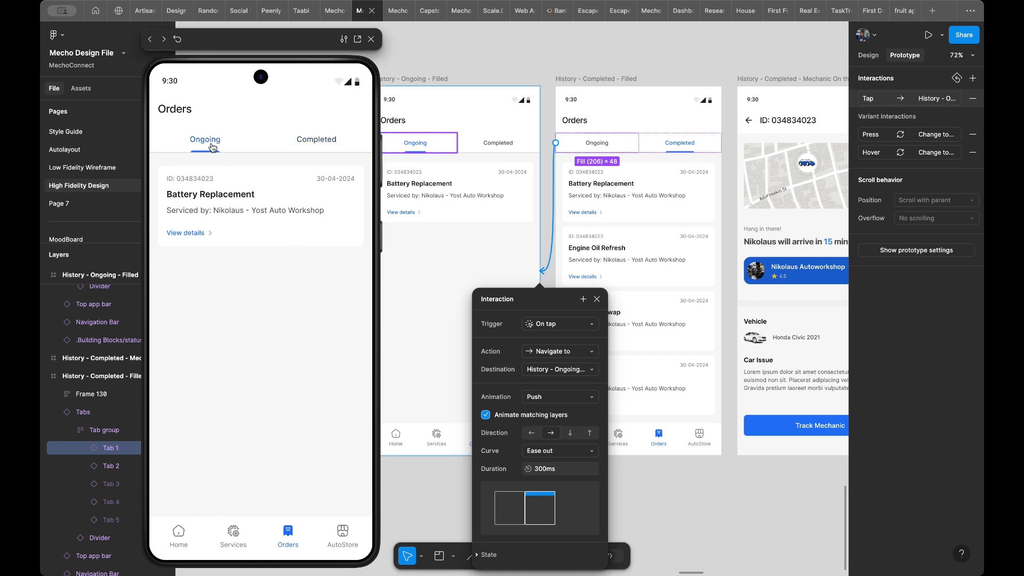
click(337, 139)
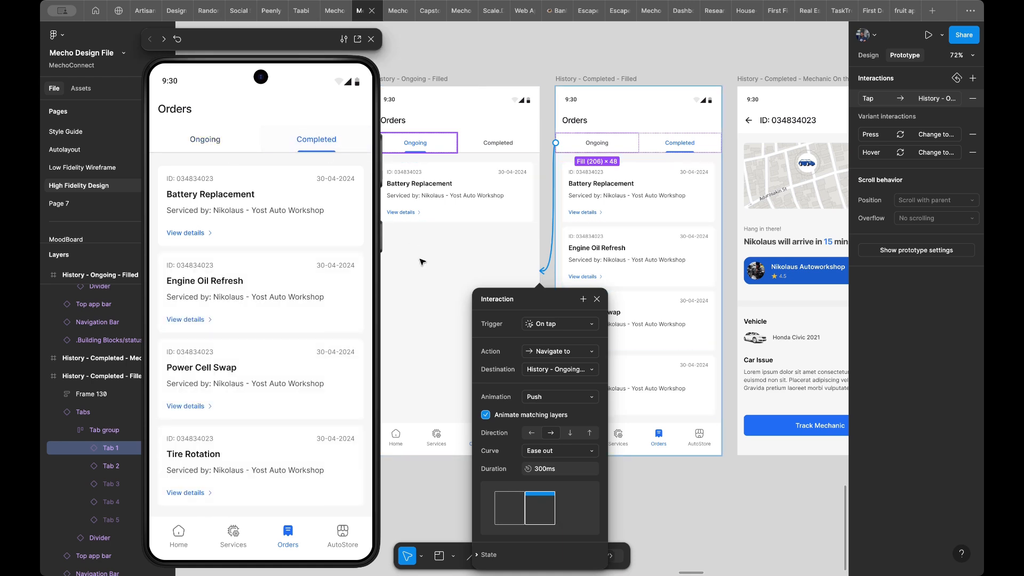
- Try the Ongoing tab's Push animation without Animate matching layers, preview it, and turn the option back on
click(537, 416)
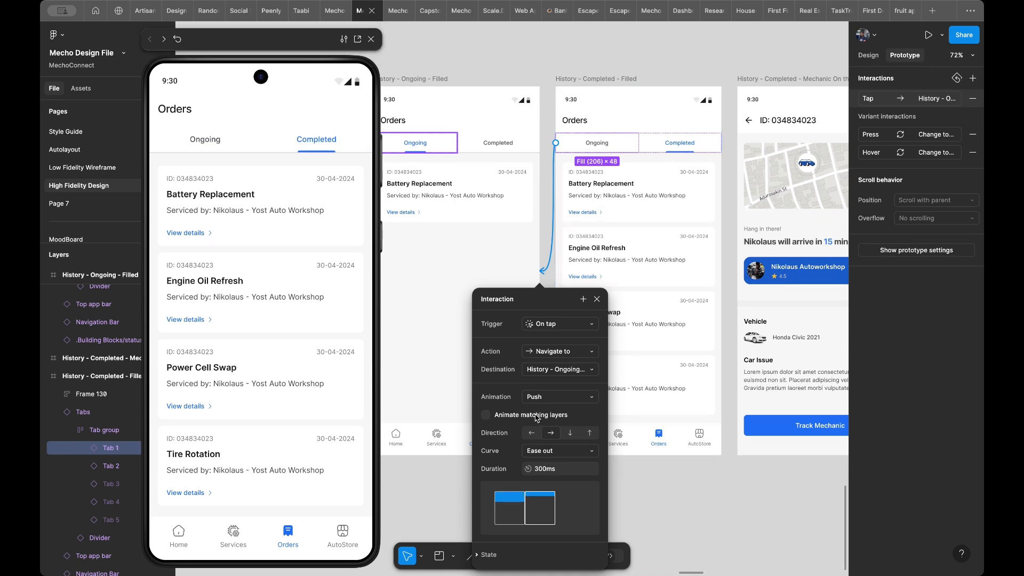
click(210, 136)
click(312, 140)
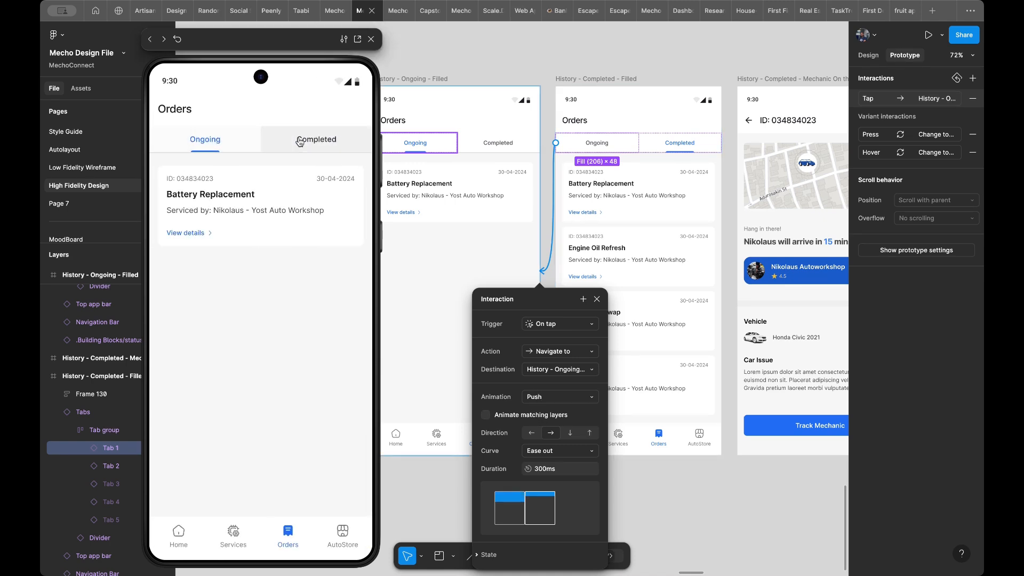
click(533, 416)
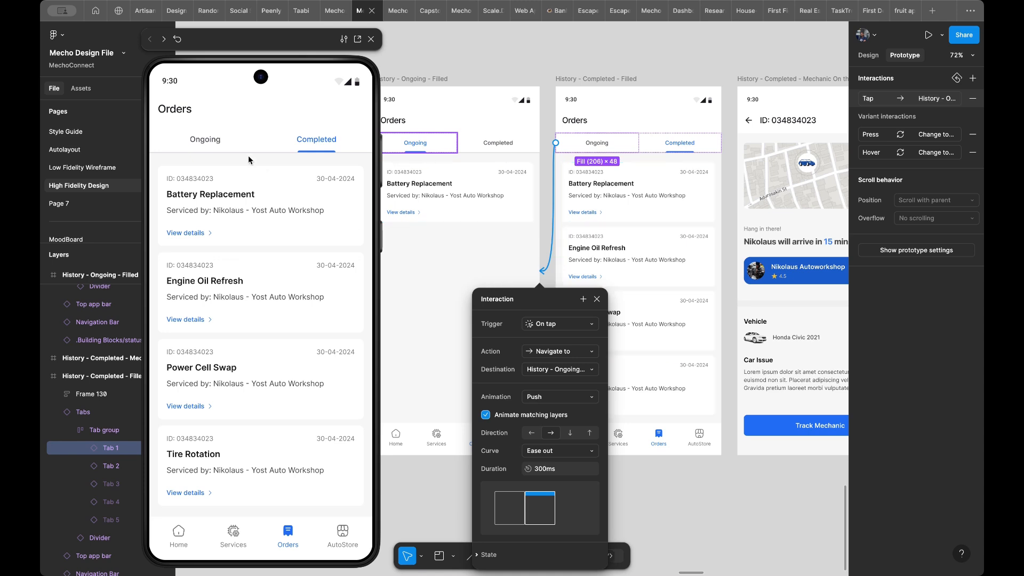
- Test the Ongoing tab's Push animation with matching layers animated by switching repeatedly between both tabs in the preview
click(219, 143)
click(300, 143)
click(206, 140)
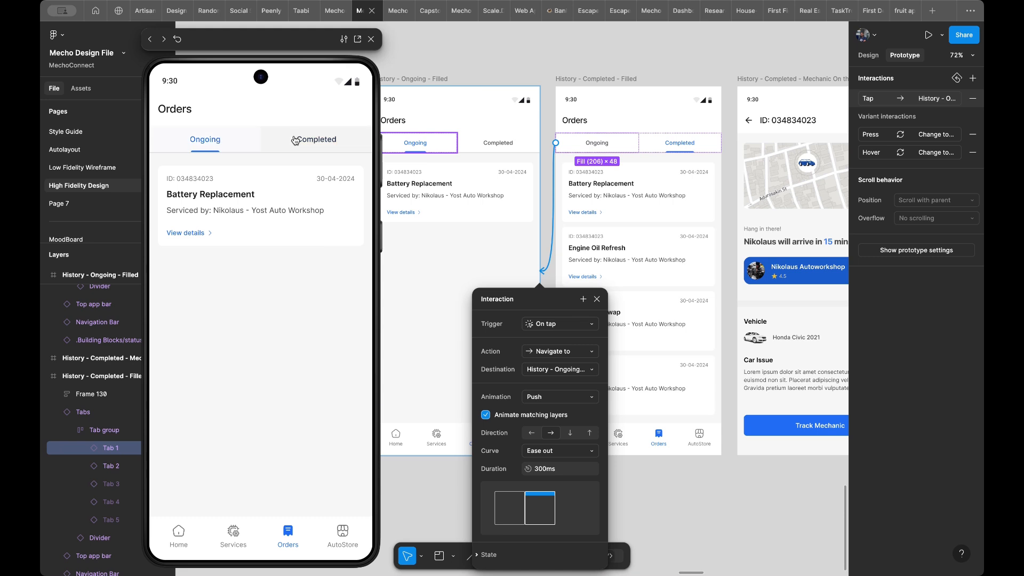
click(319, 141)
click(207, 141)
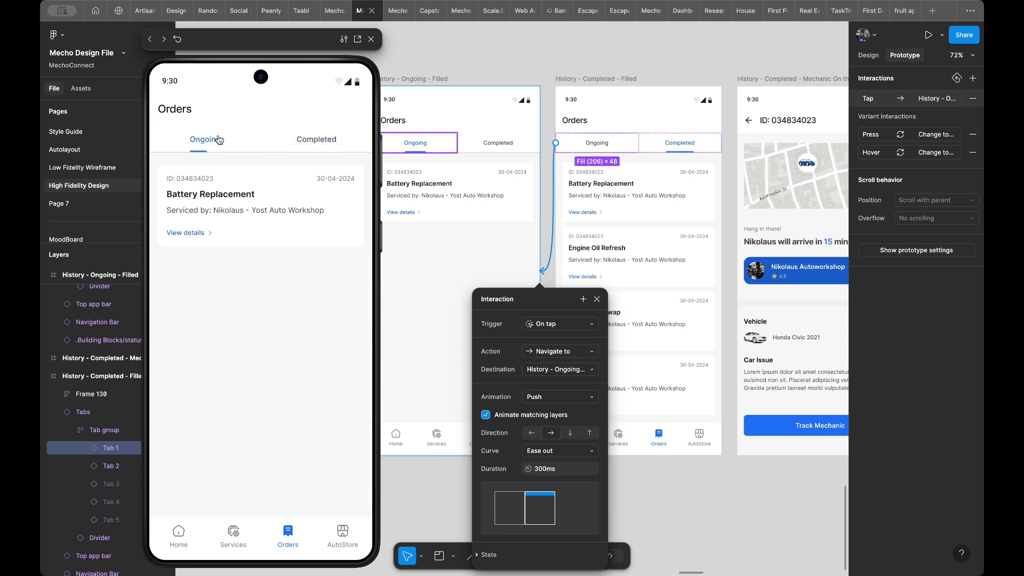
click(311, 135)
click(208, 138)
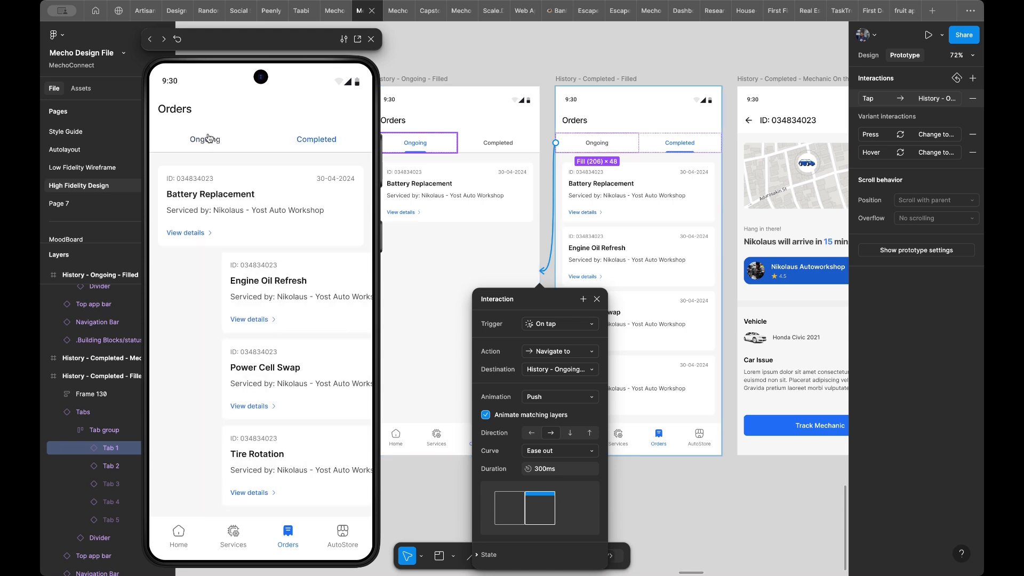
click(298, 137)
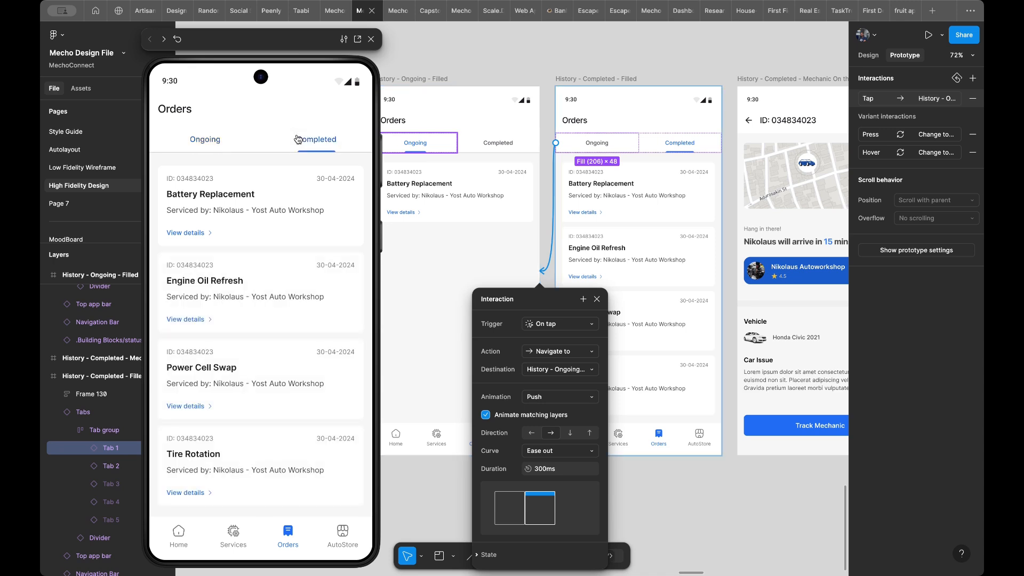
- Set the animation of the Completed tab's interaction on the History - Ongoing - Filled screen to Push and test both tabs in the preview
scroll(464, 181, left, 3)
scroll(464, 181, down, 1)
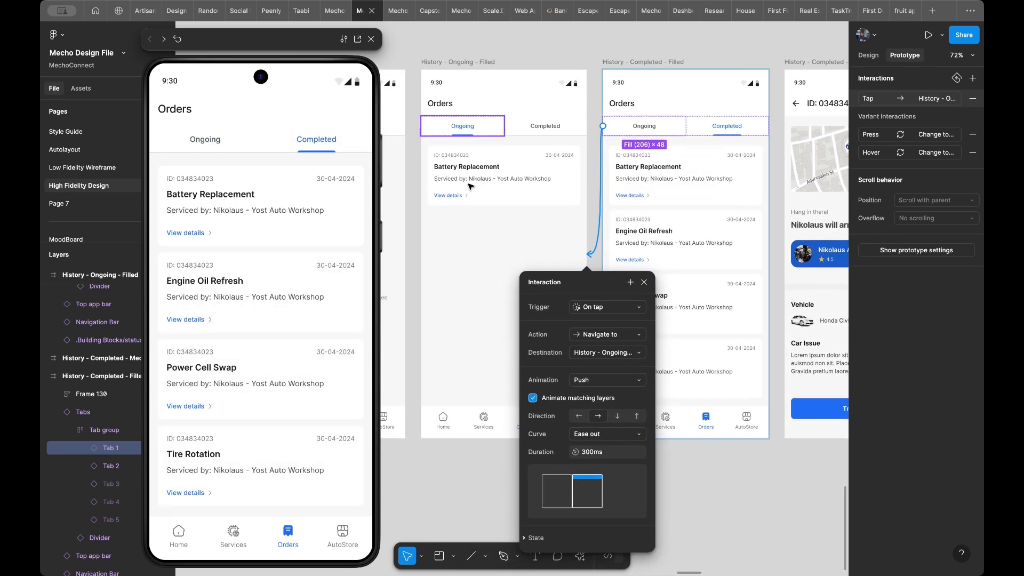
scroll(516, 185, left, 1)
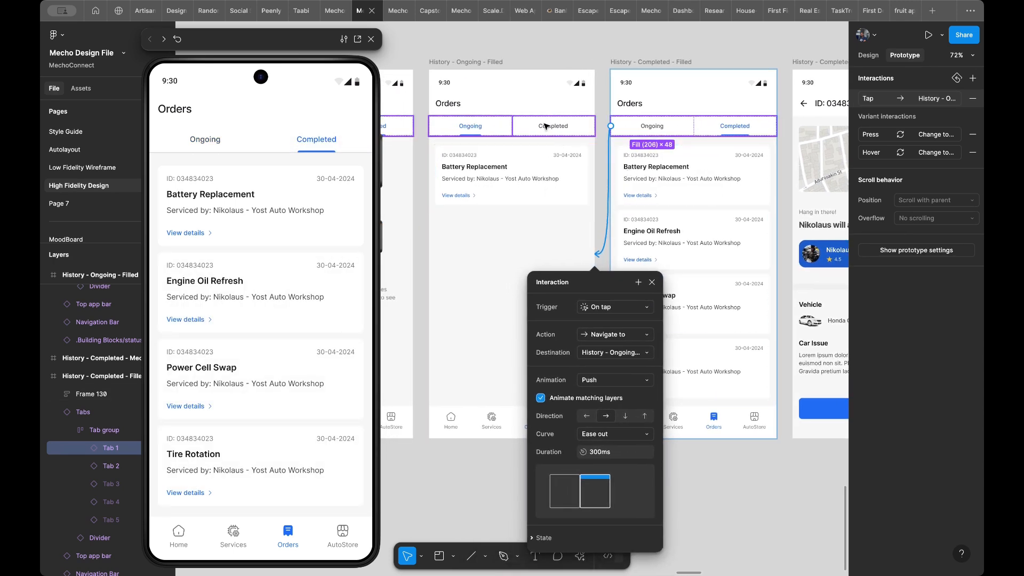
click(545, 127)
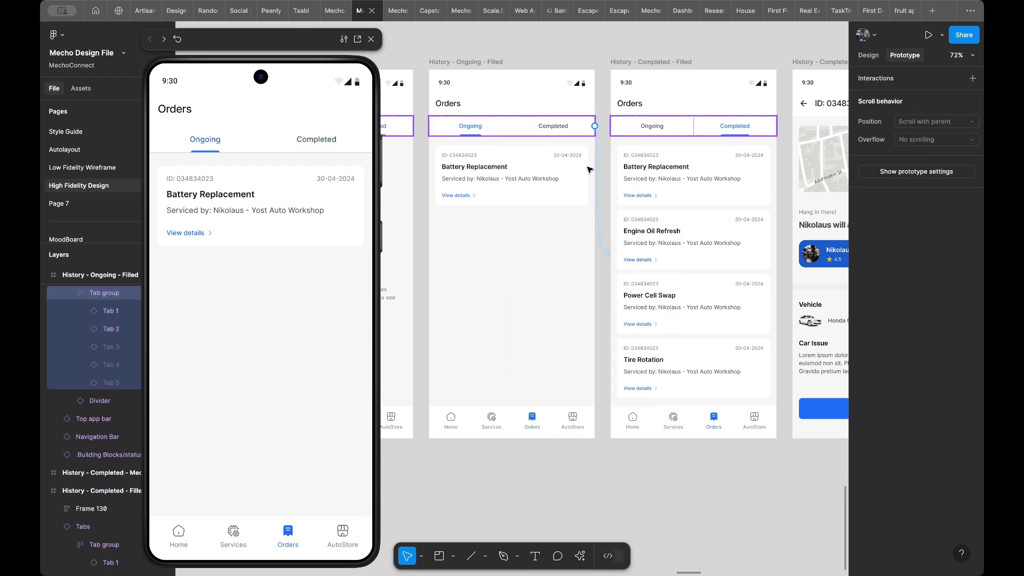
drag(604, 241, 606, 257)
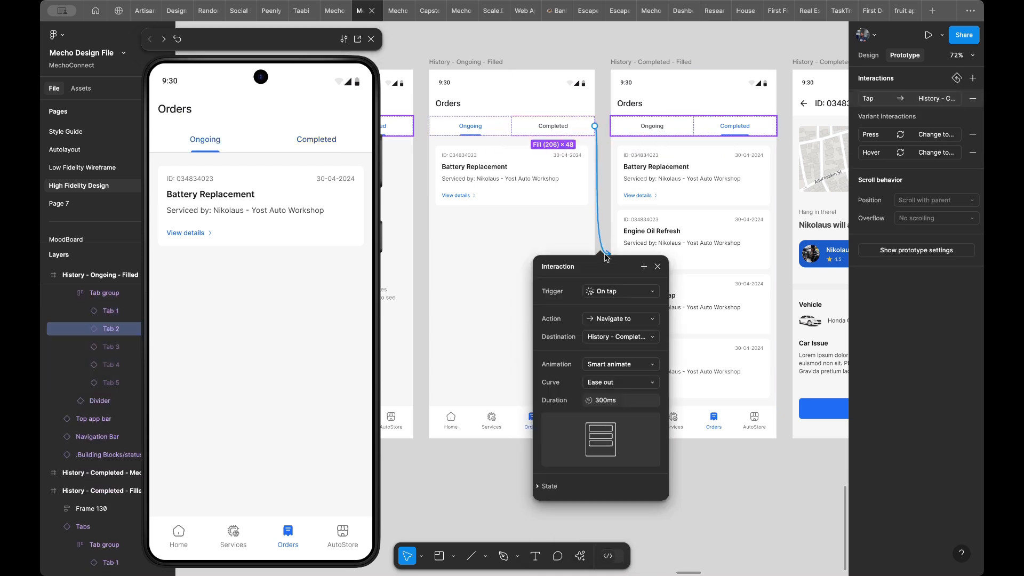
click(611, 365)
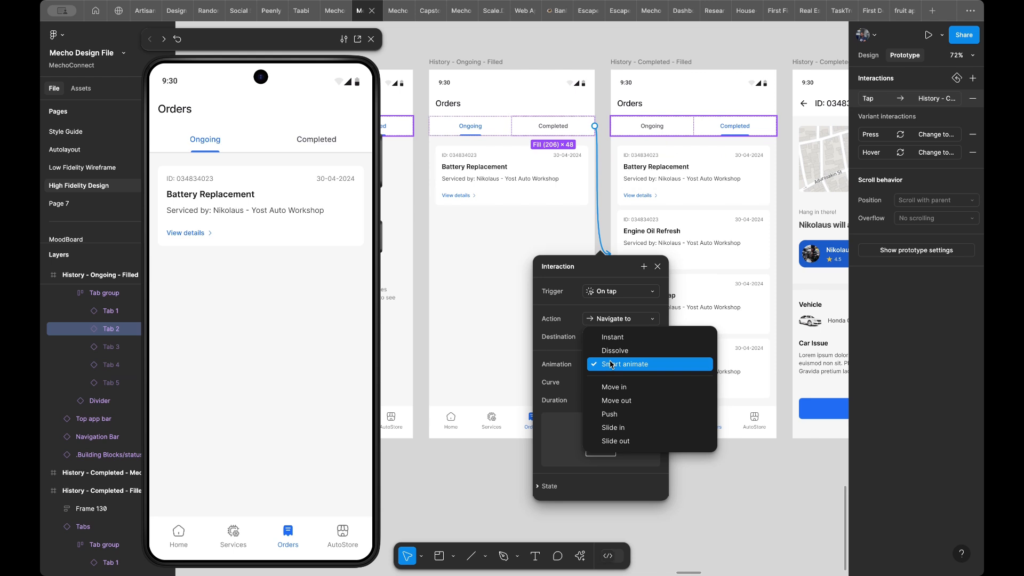
click(611, 414)
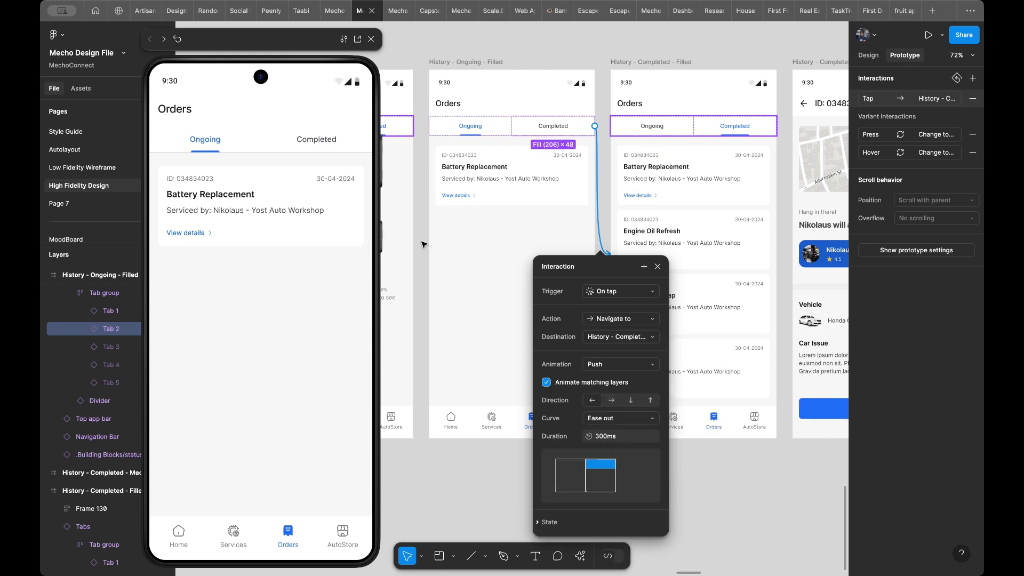
click(292, 141)
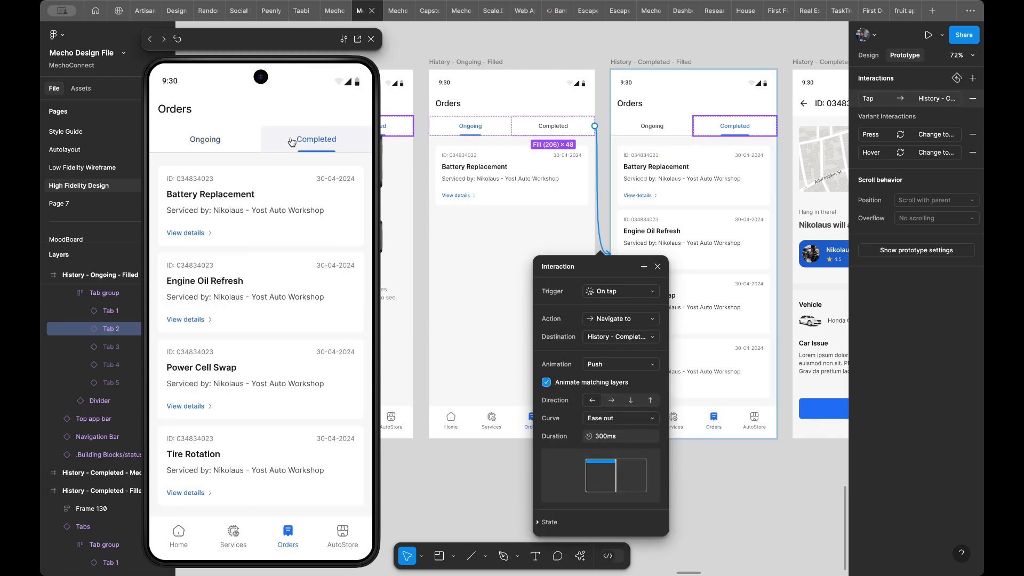
click(216, 136)
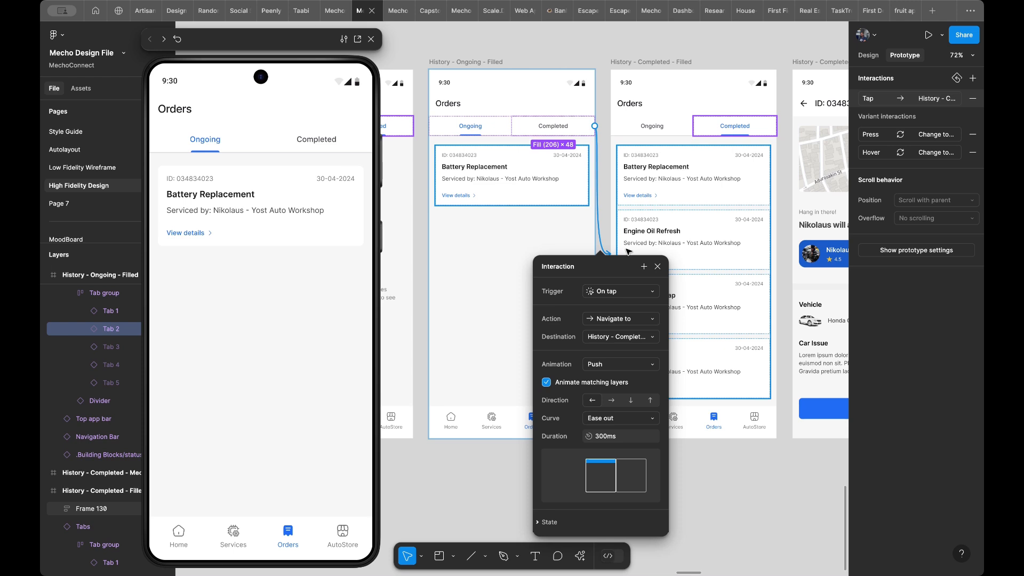
- Move the preview clear of the layer list and rename the Battery Replacement card's frame on the History - Ongoing - Filled screen to Ongoing Container
click(551, 201)
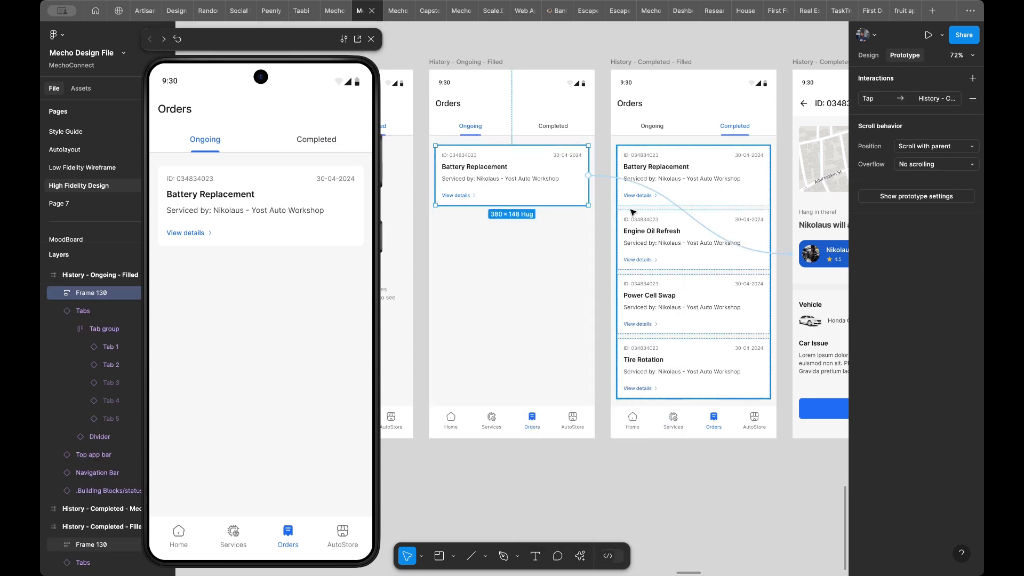
click(695, 182)
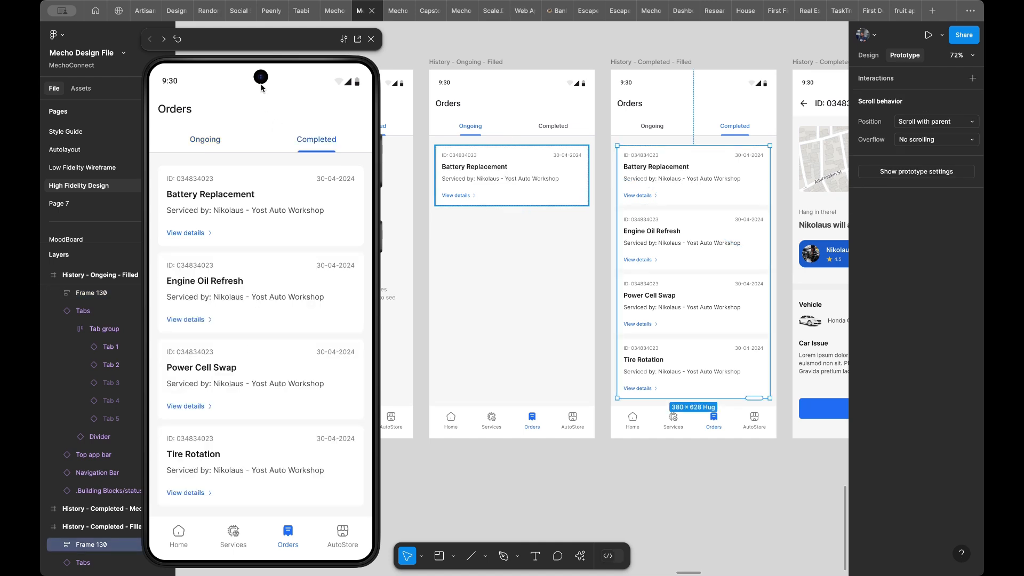
drag(238, 44, 281, 46)
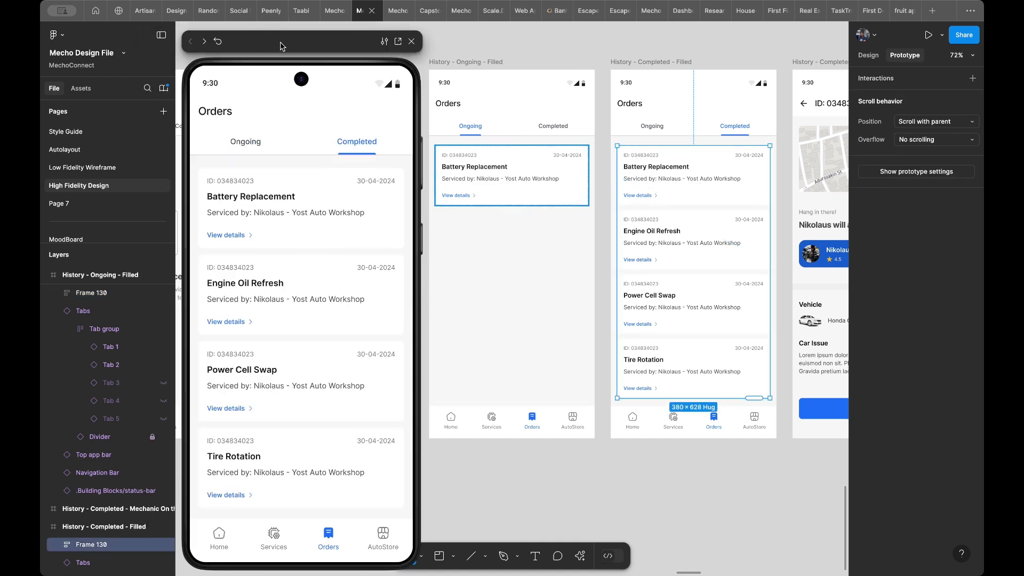
scroll(91, 514, down, 3)
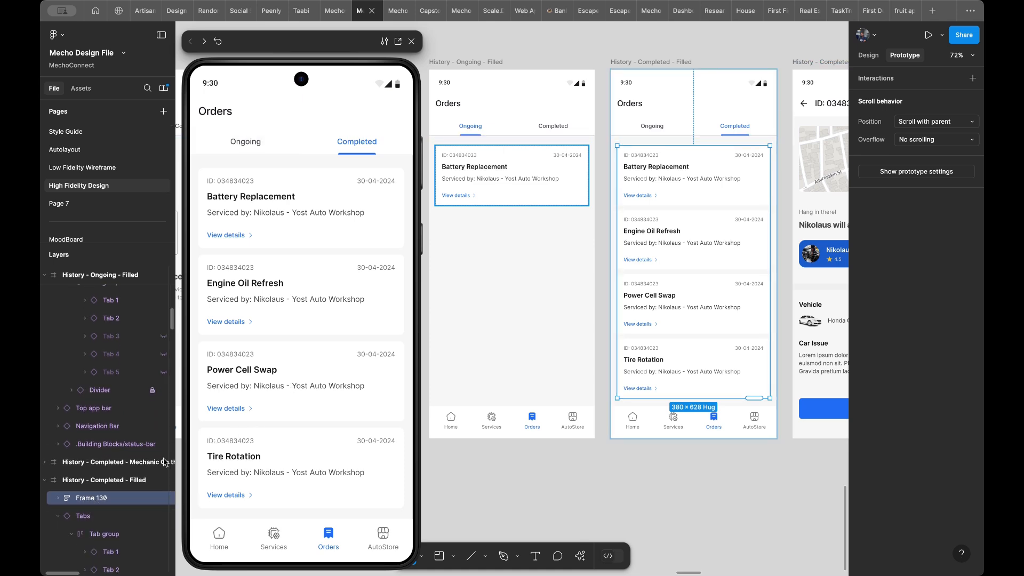
click(564, 168)
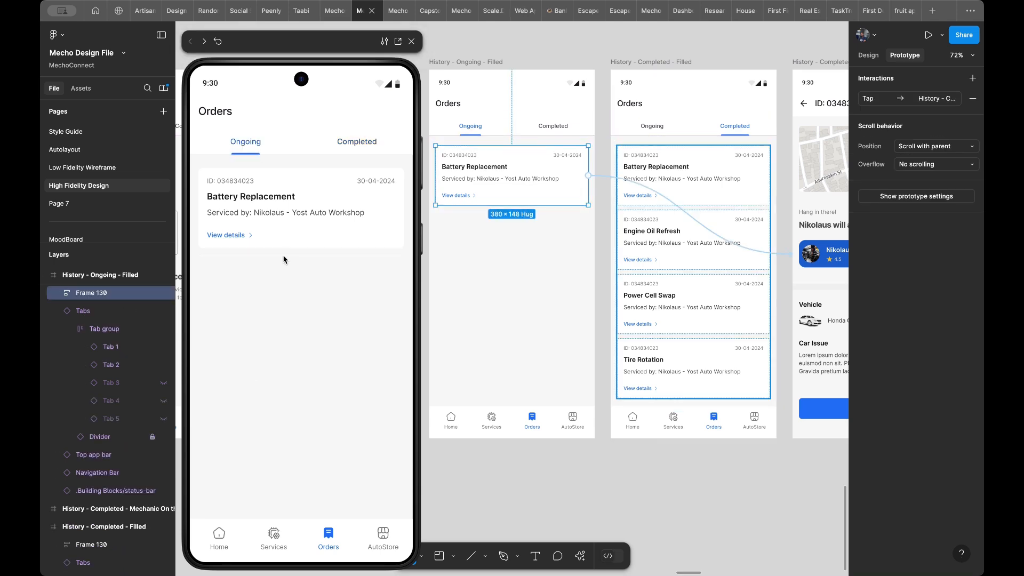
double_click(101, 295)
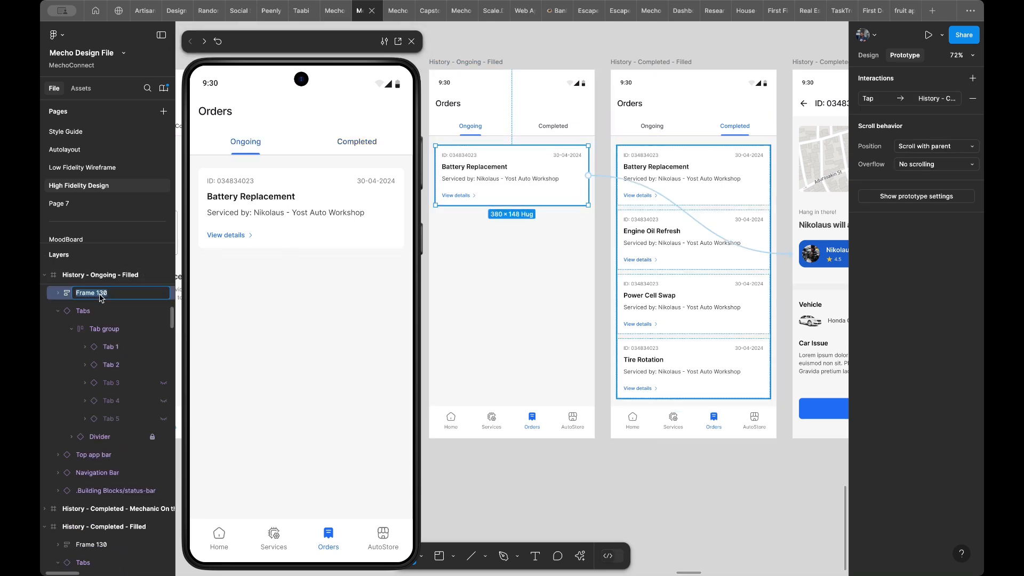
text(Con)
text(Ongo)
text(ing)
- Rename the order cards' frame on the History - Completed - Filled screen to Completed Container
click(652, 316)
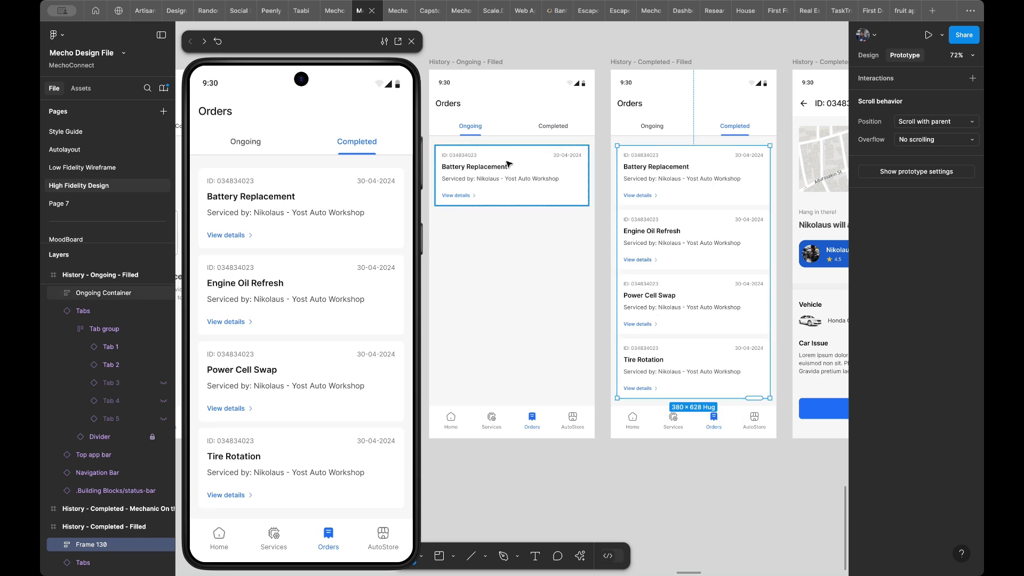
click(537, 174)
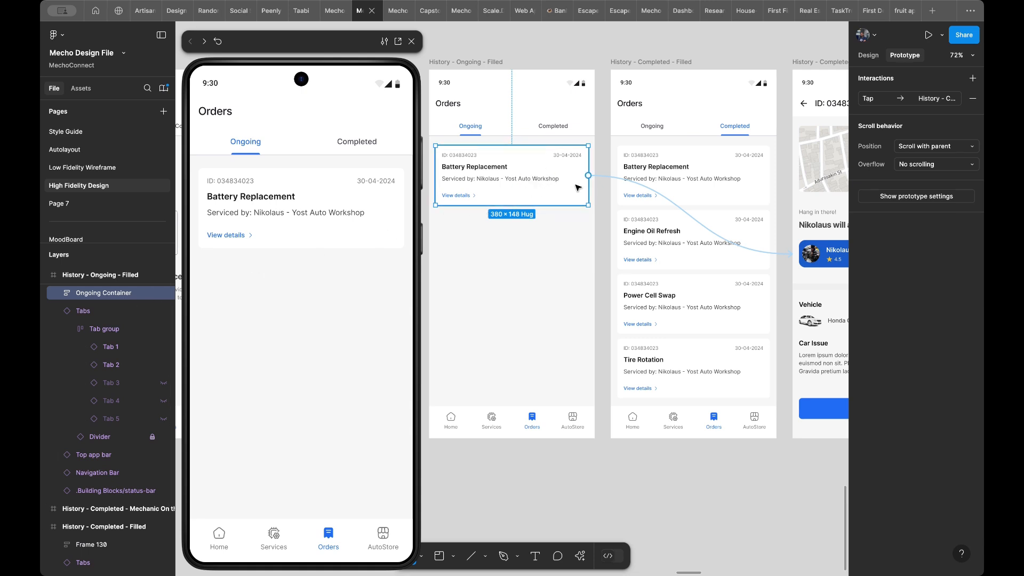
click(669, 224)
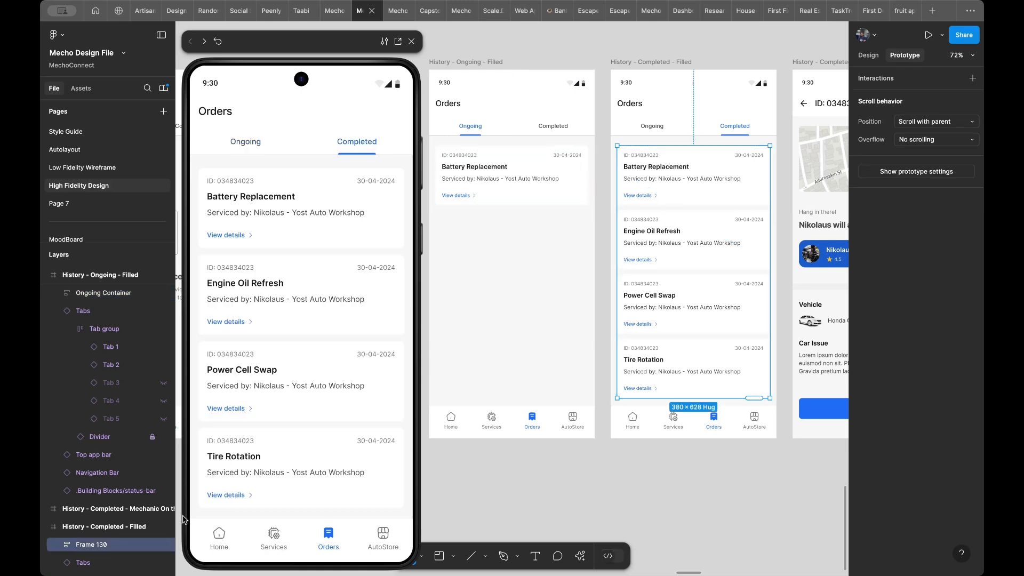
double_click(92, 545)
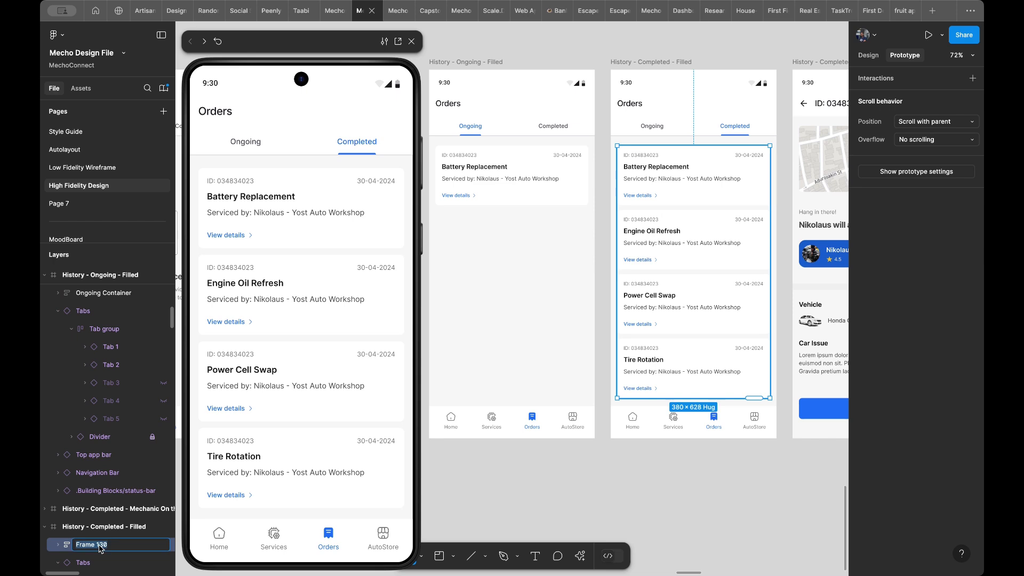
text(V)
key(Return)
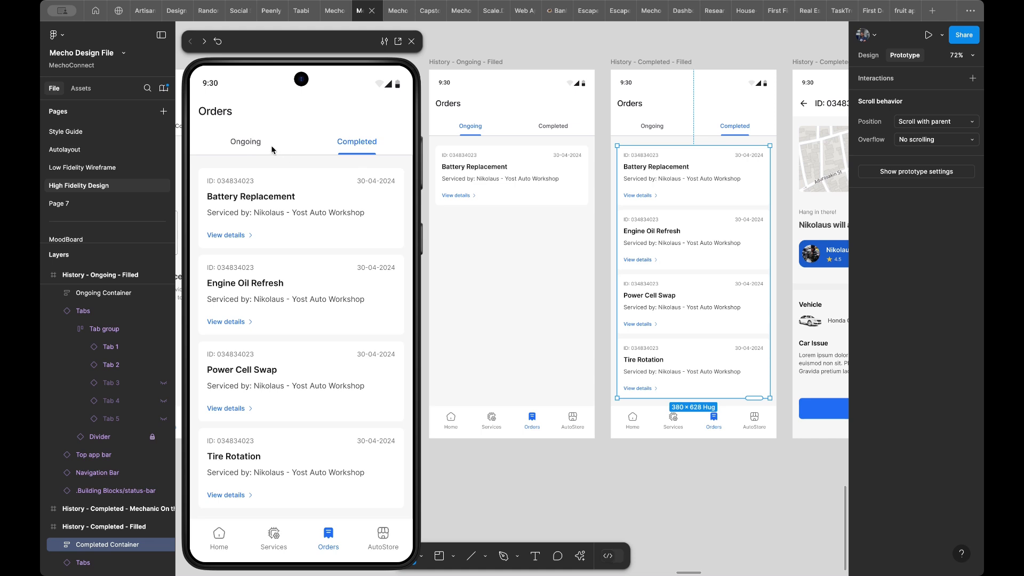
- Test the Push animation between the Ongoing and Completed tabs in the preview with the renamed containers
click(252, 145)
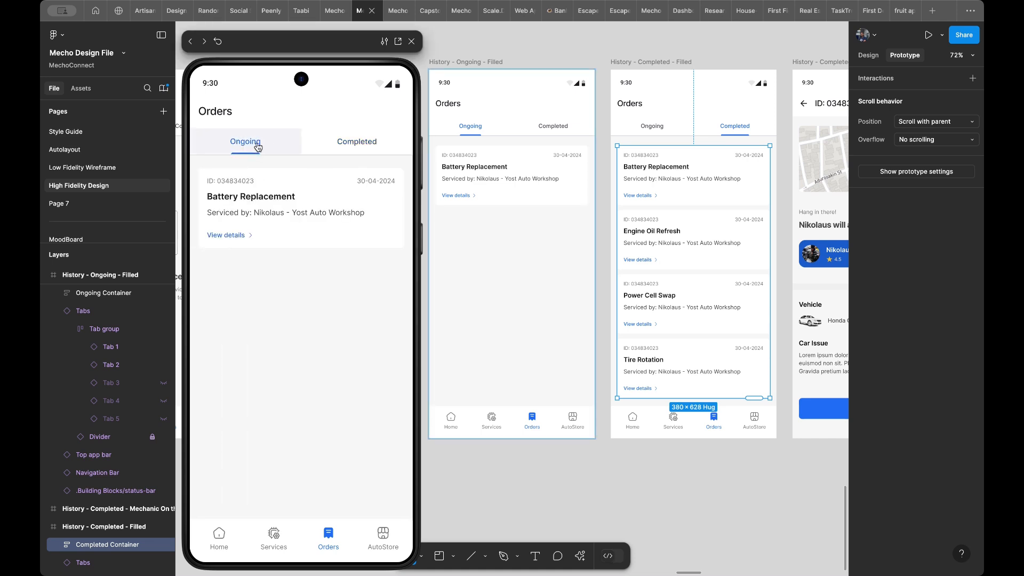
click(329, 147)
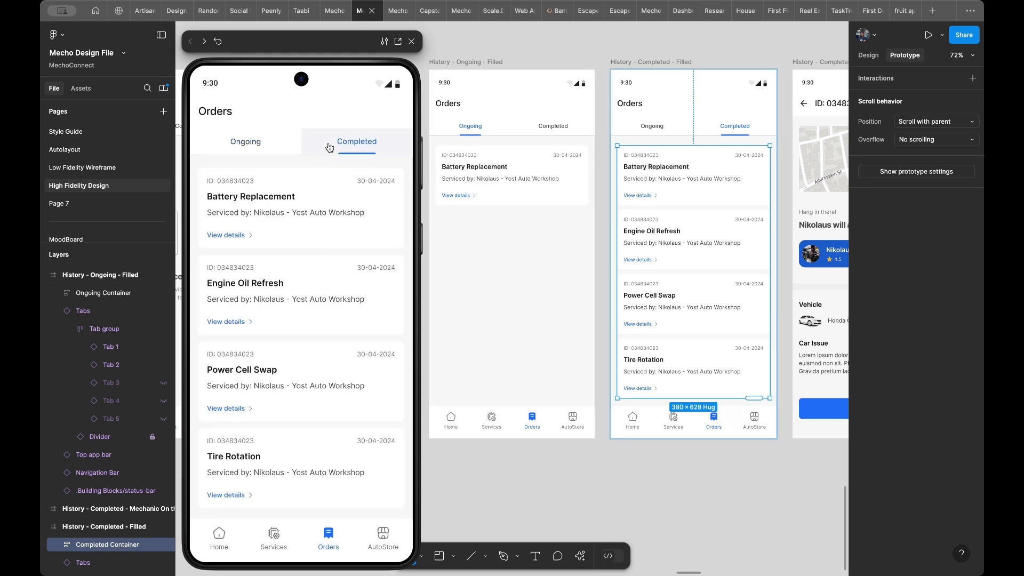
click(326, 144)
click(323, 143)
click(308, 143)
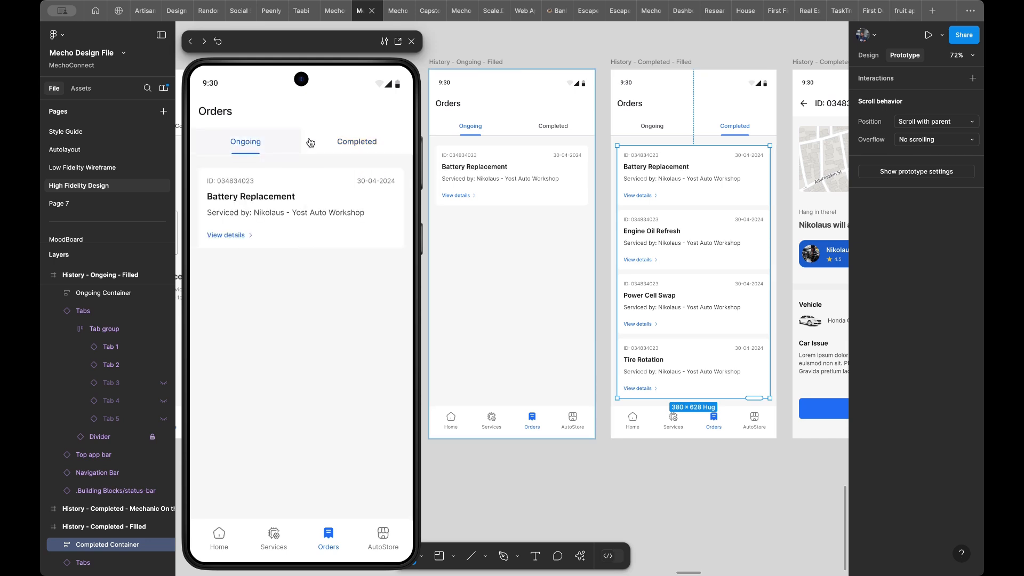
click(344, 141)
click(262, 142)
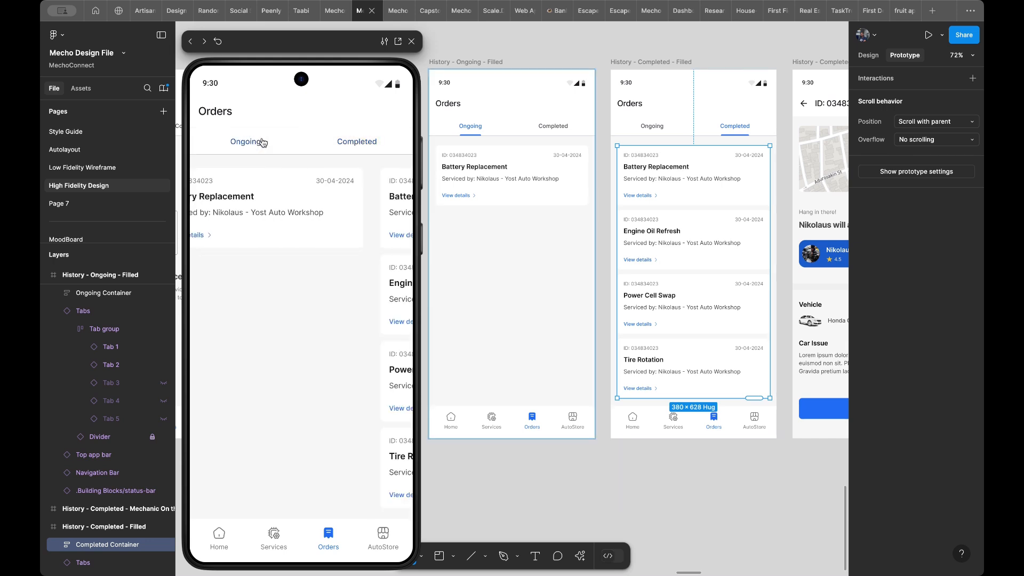
click(350, 146)
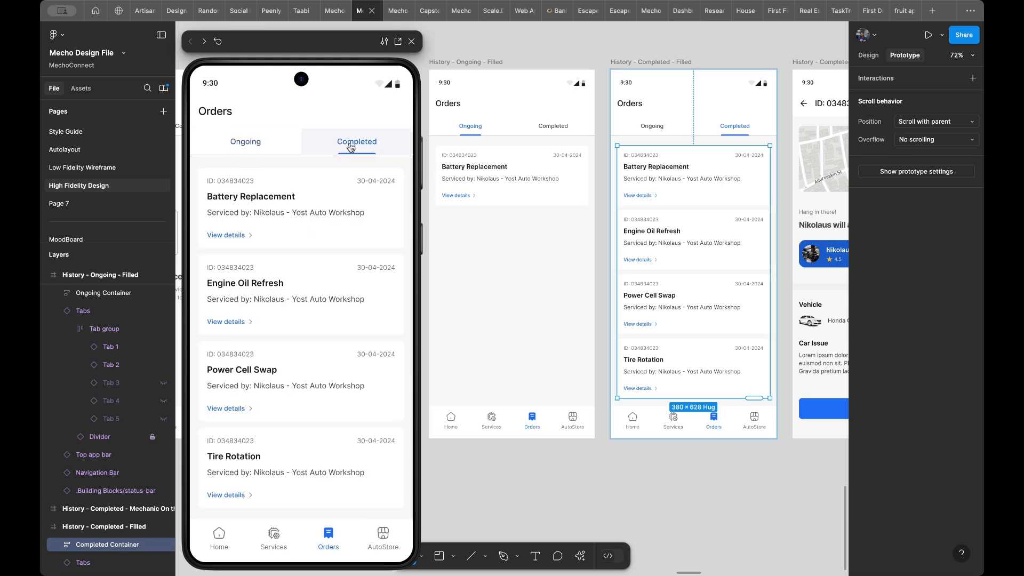
click(267, 142)
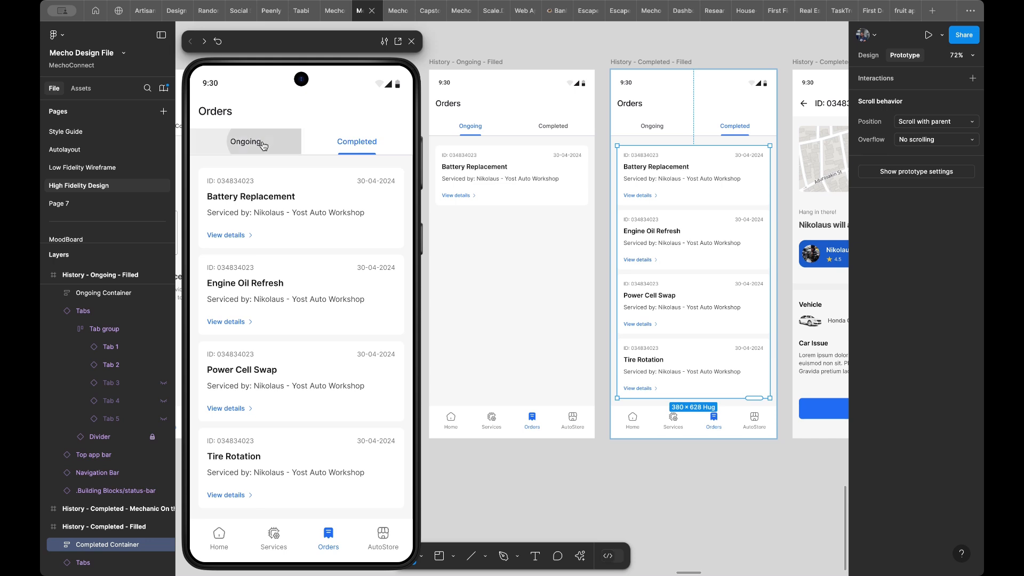
click(344, 144)
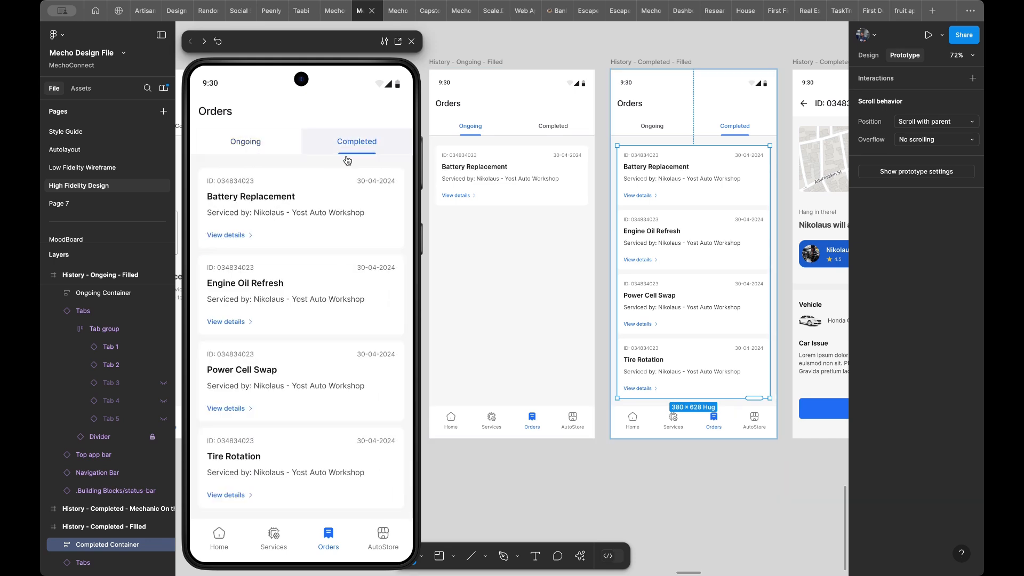
click(274, 147)
click(322, 141)
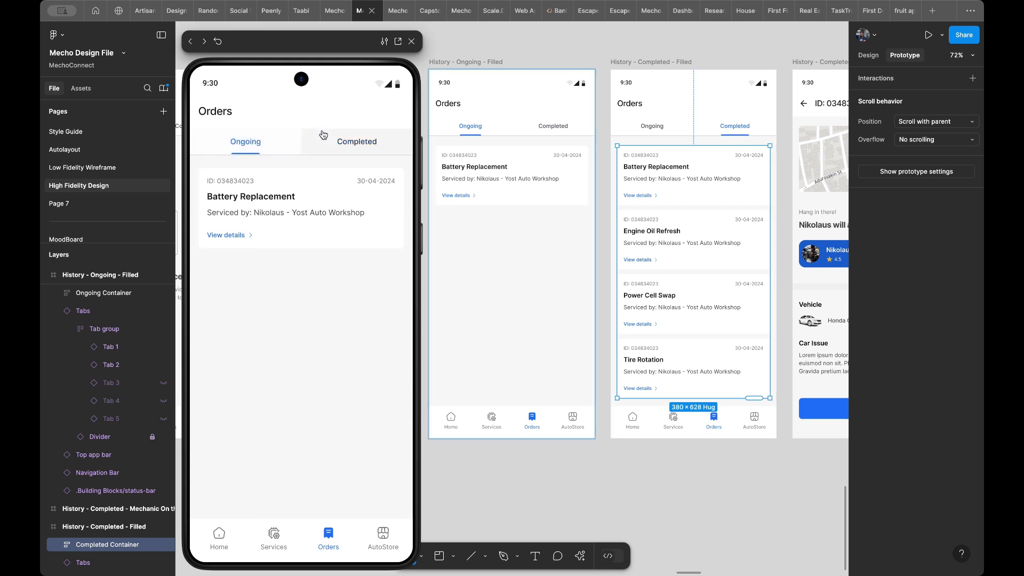
click(248, 144)
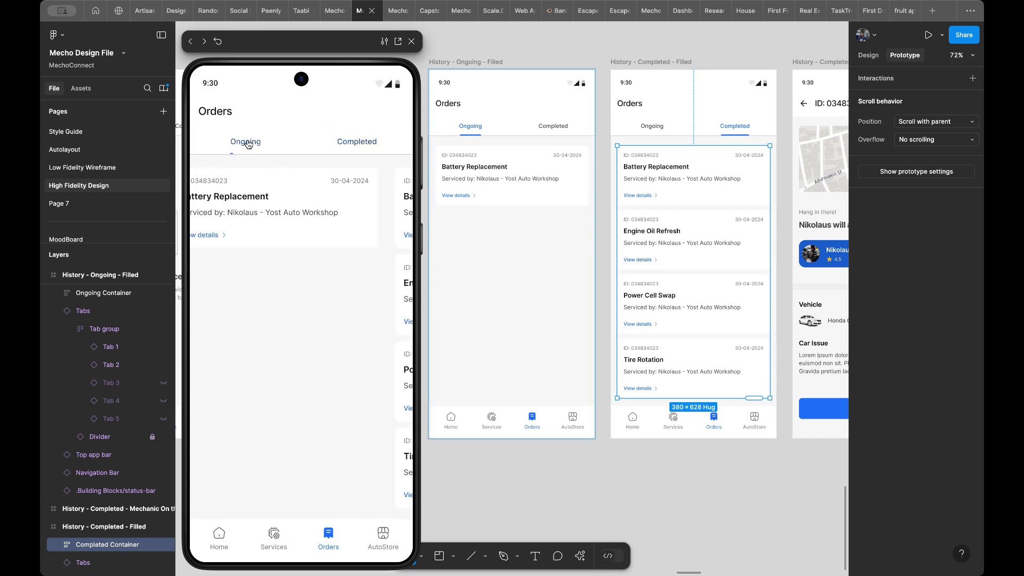
click(370, 141)
click(268, 141)
click(344, 141)
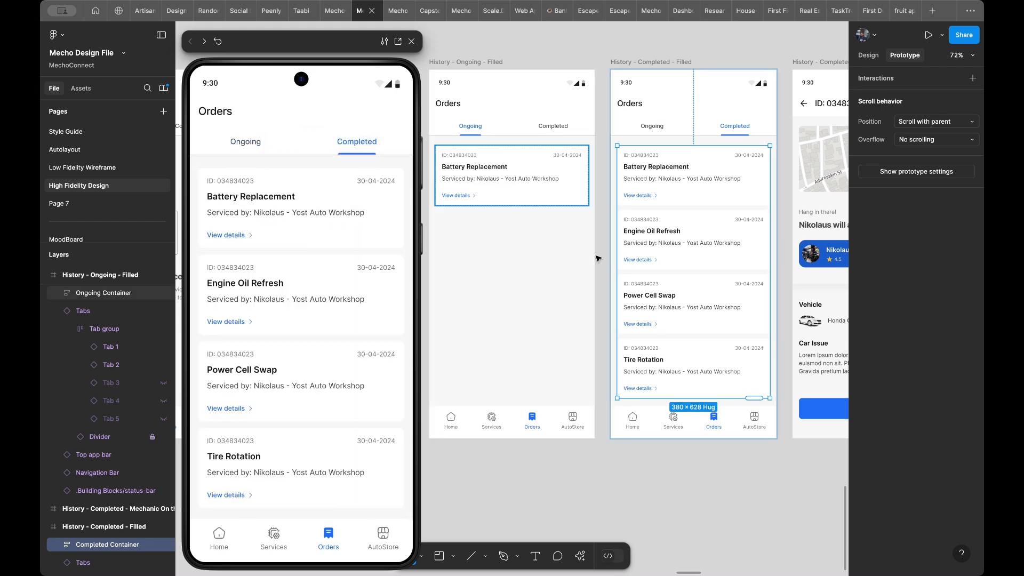
- Go from the History - Ongoing - Empty State screen's navigation bar to its main component and inspect the Orders item's tap interaction
scroll(598, 259, down, 5)
scroll(597, 258, right, 2)
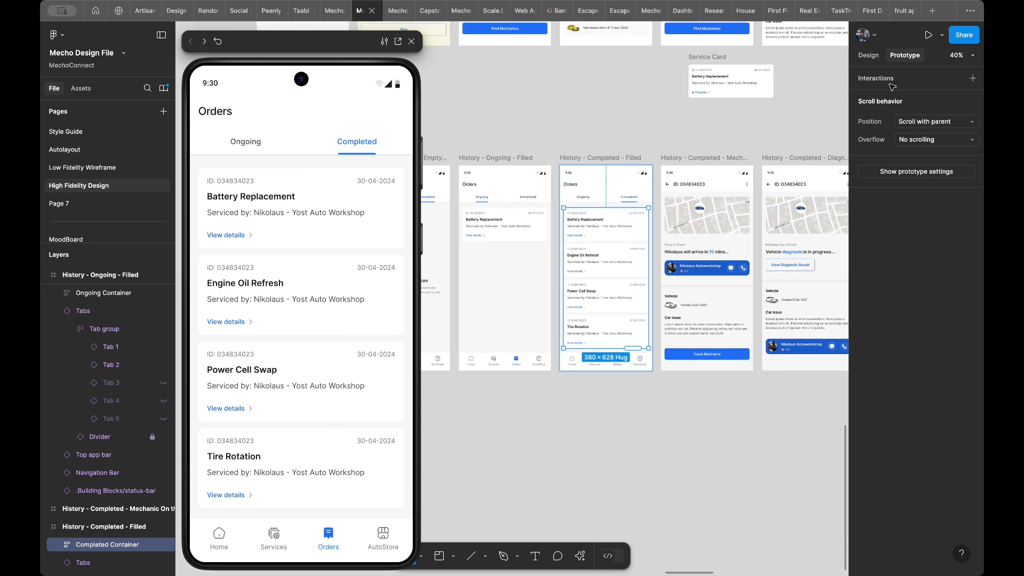
click(715, 130)
scroll(715, 131, right, 3)
scroll(715, 131, right, 1)
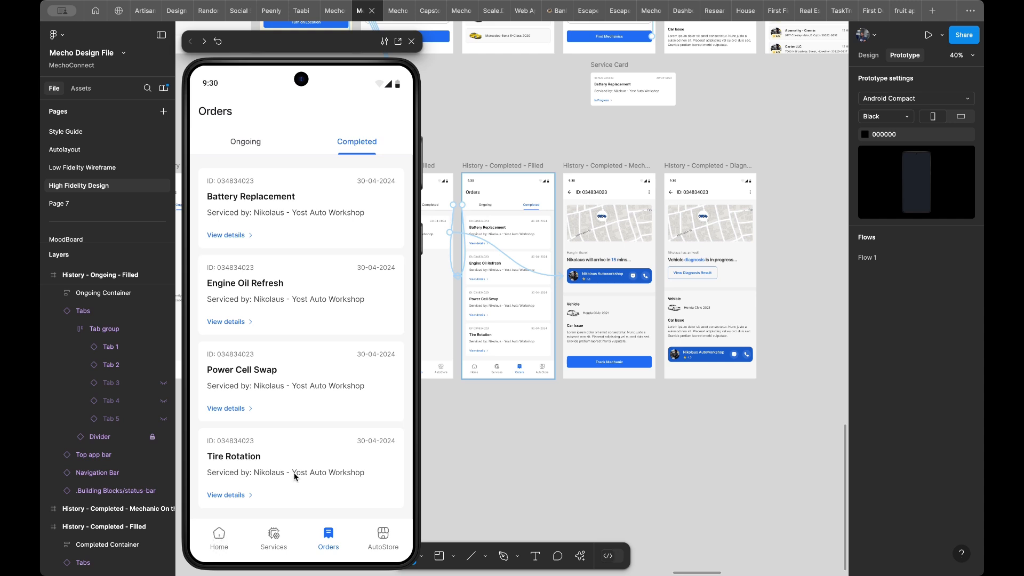
scroll(608, 295, left, 5)
scroll(608, 295, left, 10)
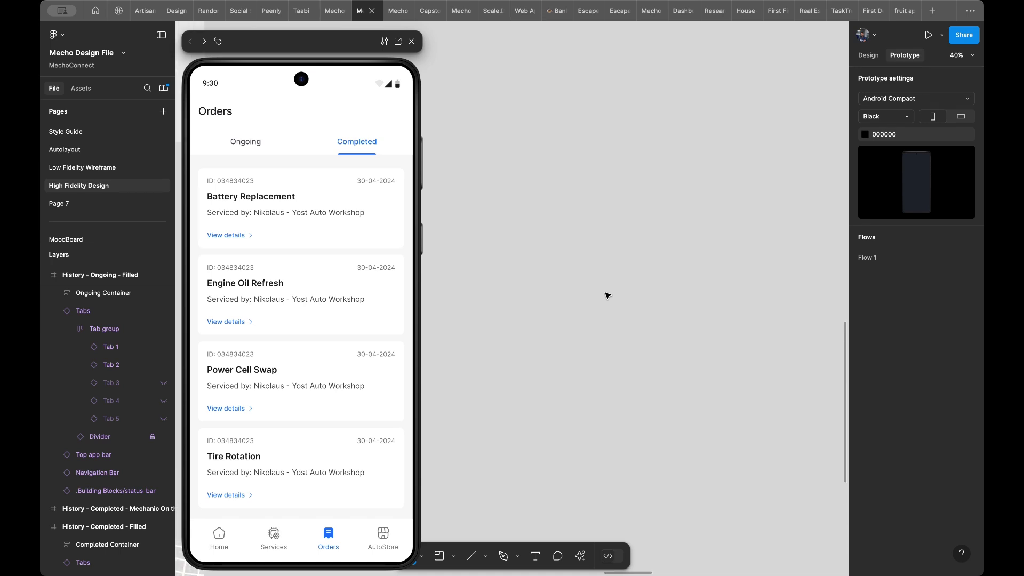
scroll(608, 295, right, 10)
scroll(612, 301, right, 2)
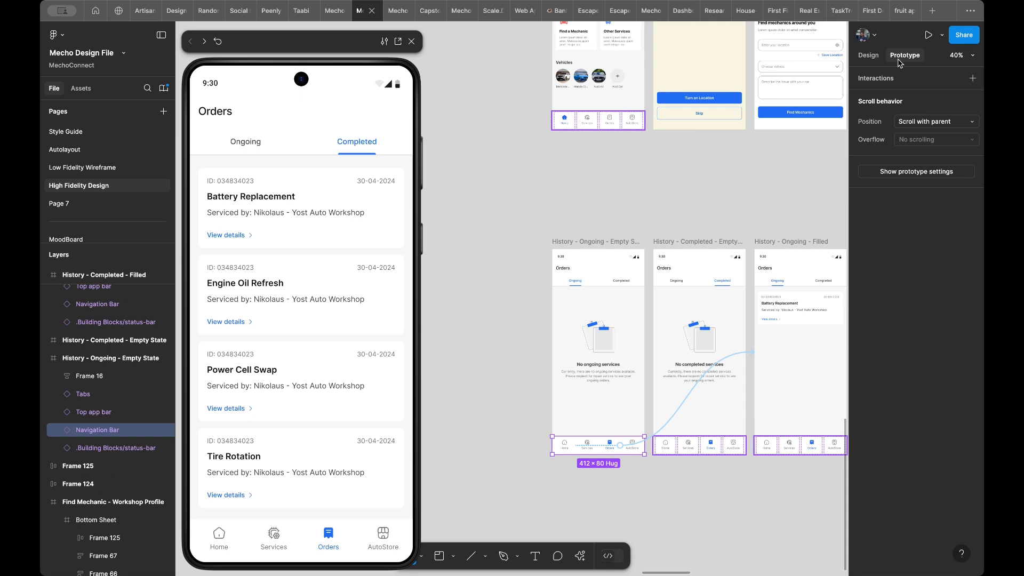
click(875, 58)
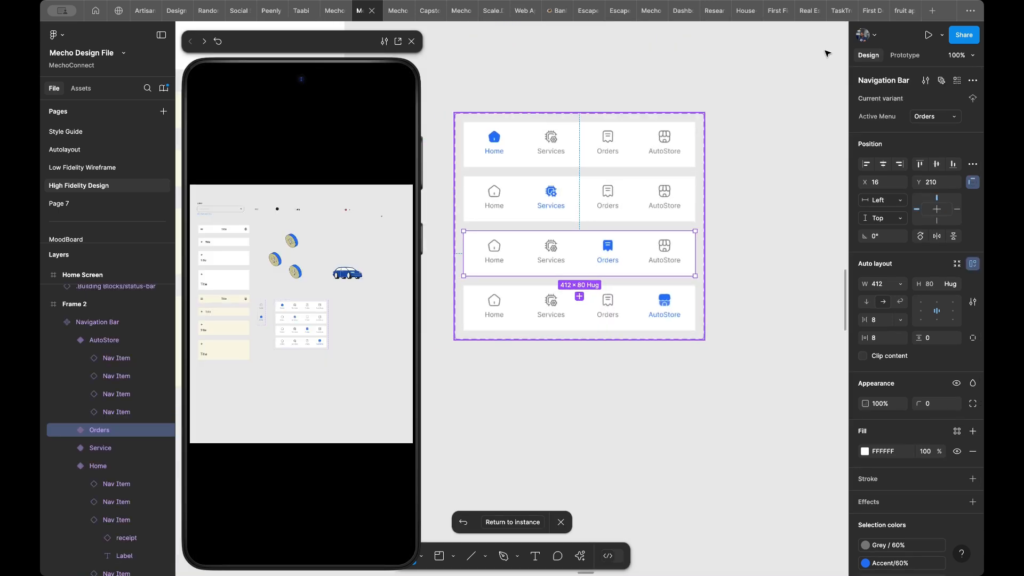
click(905, 55)
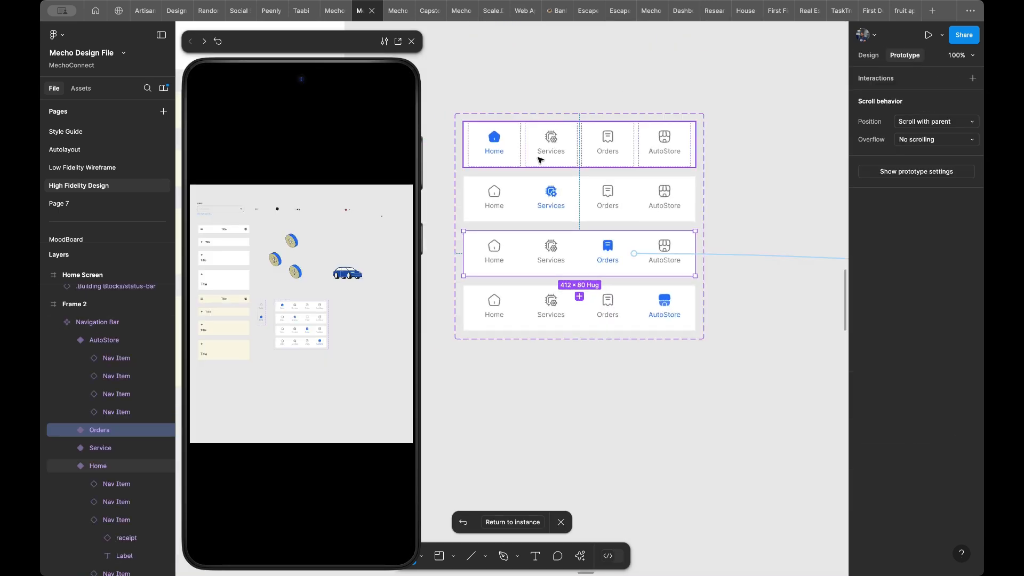
click(750, 257)
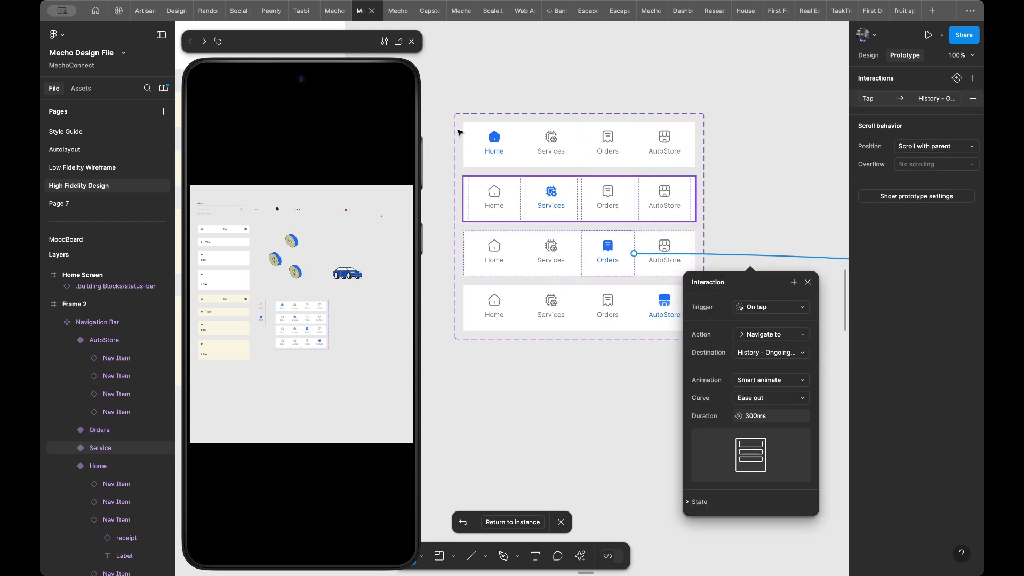
- Add an On tap interaction to the Home item in all four Navigation Bar variants that navigates to Home Screen
click(494, 139)
click(495, 141)
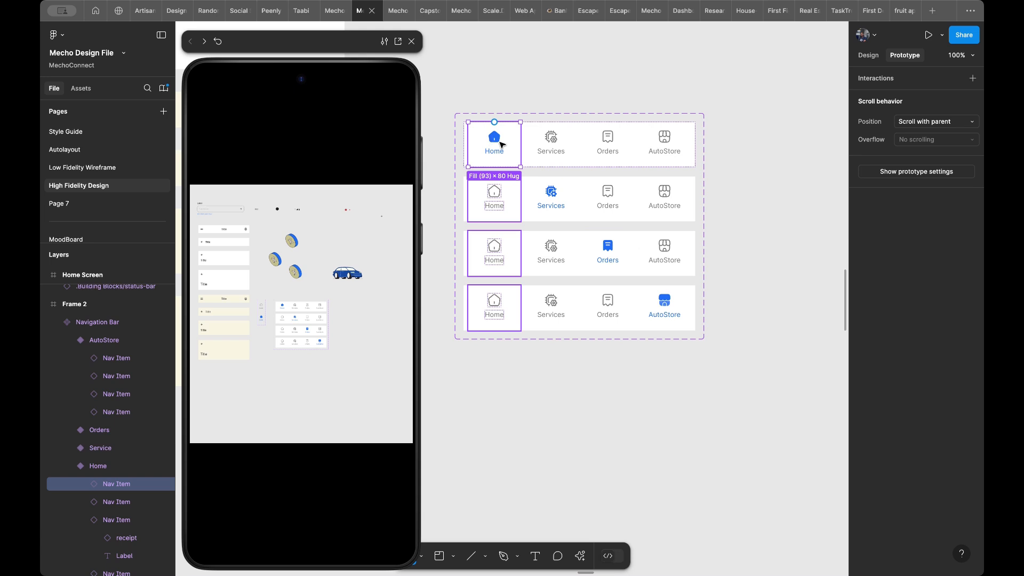
click(868, 56)
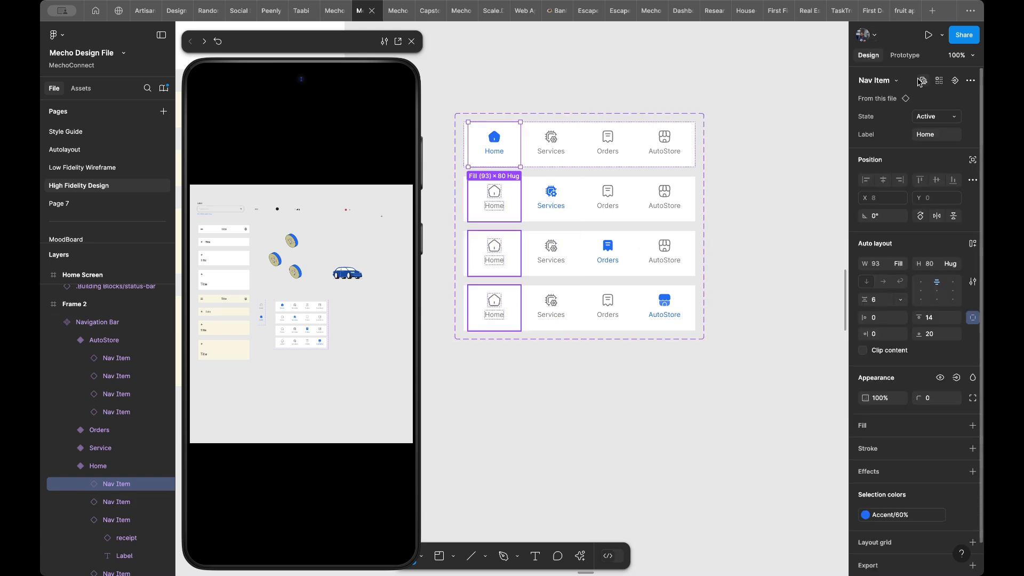
click(939, 81)
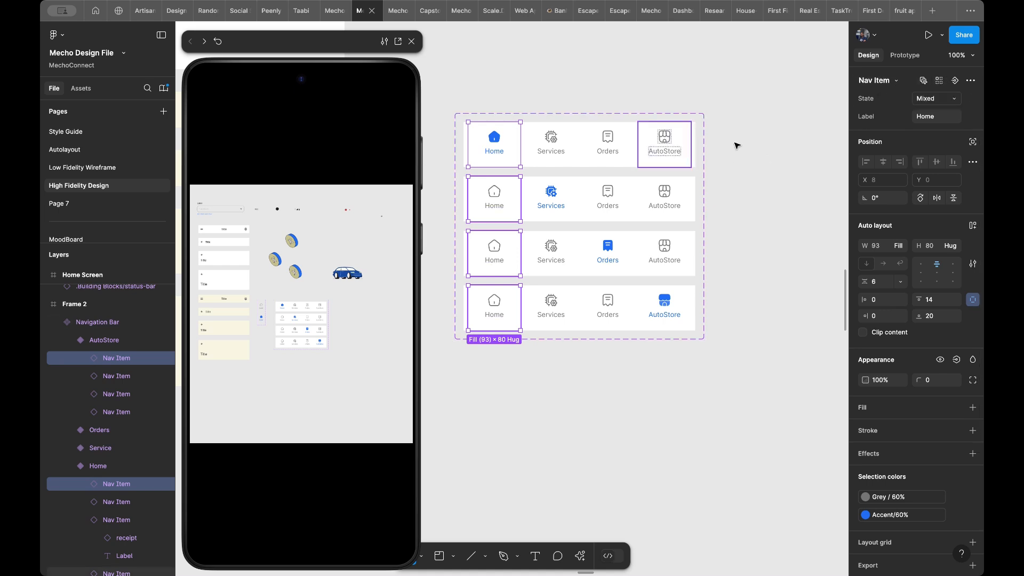
click(900, 57)
click(879, 80)
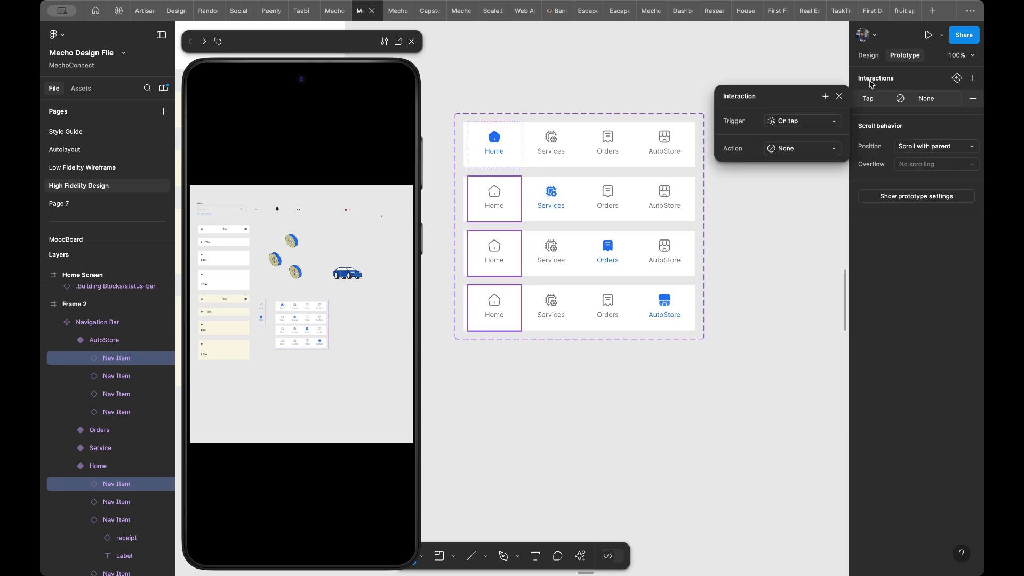
click(799, 146)
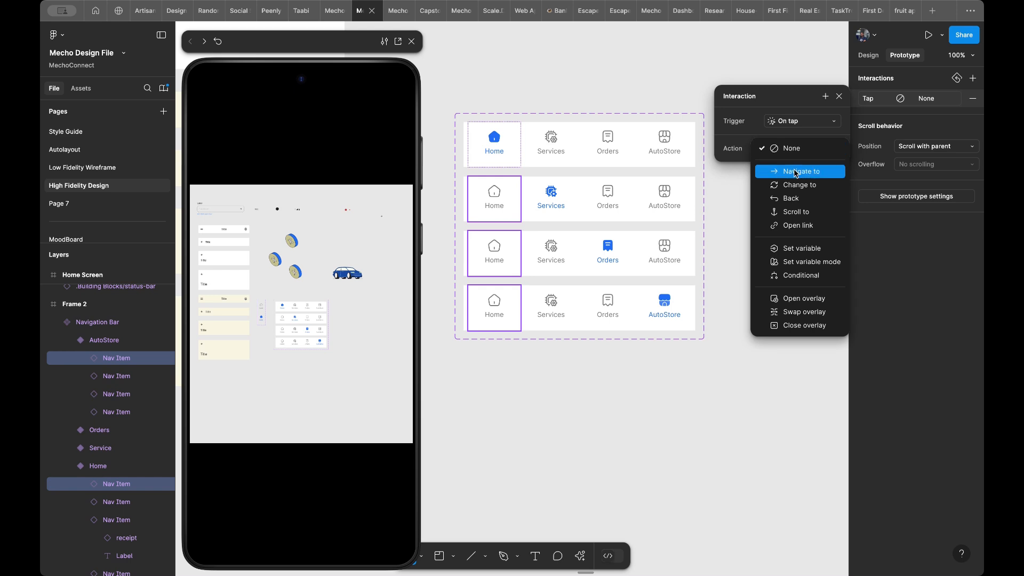
click(795, 167)
click(785, 171)
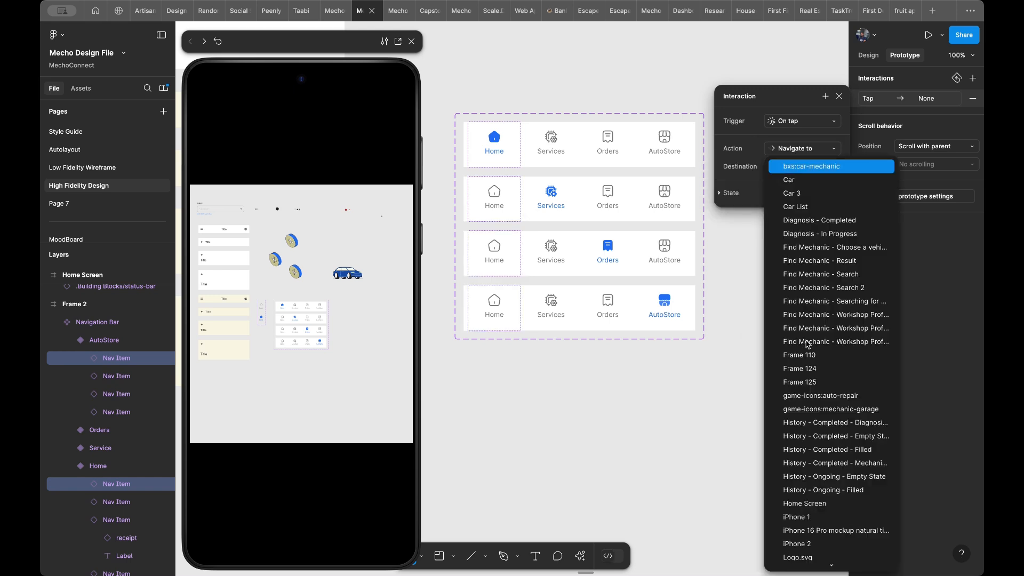
click(819, 504)
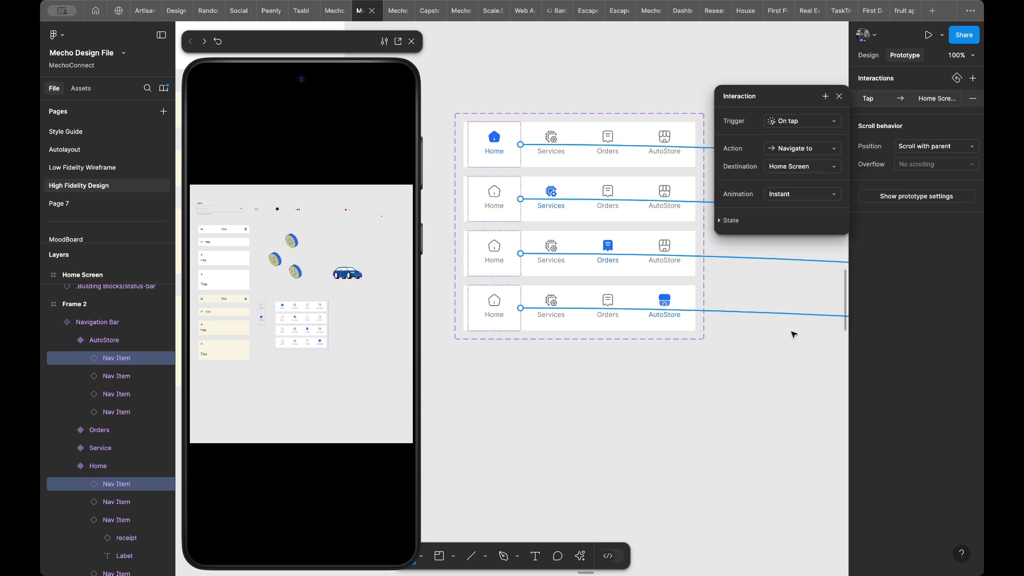
- Set the animation of the Home items' interaction to Smart animate
click(790, 197)
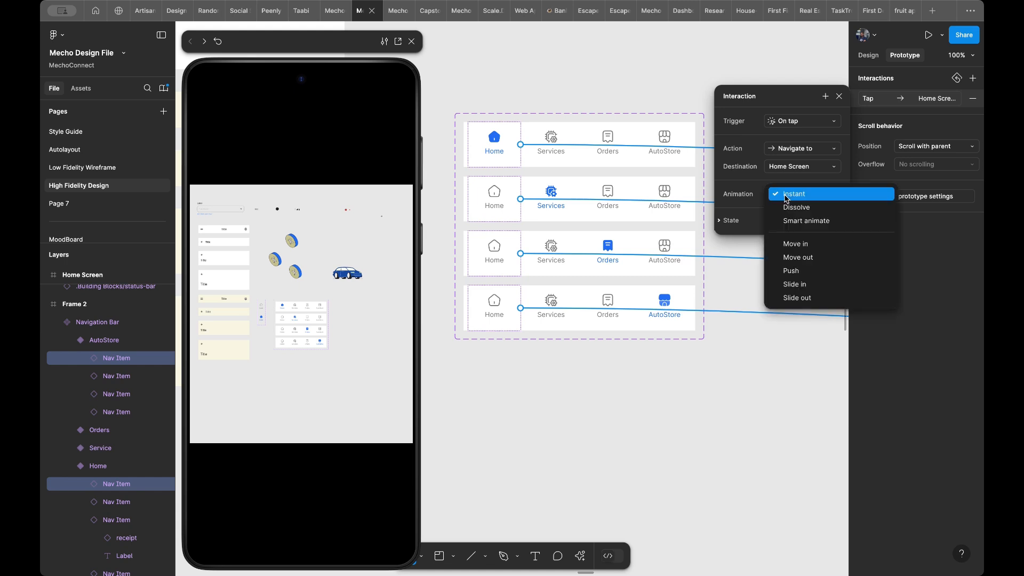
click(788, 222)
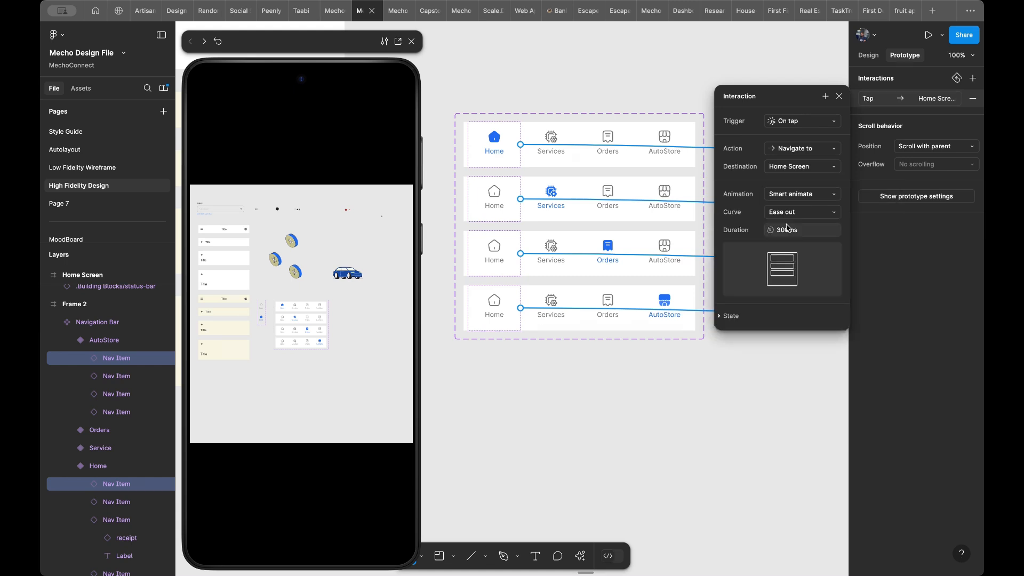
click(542, 370)
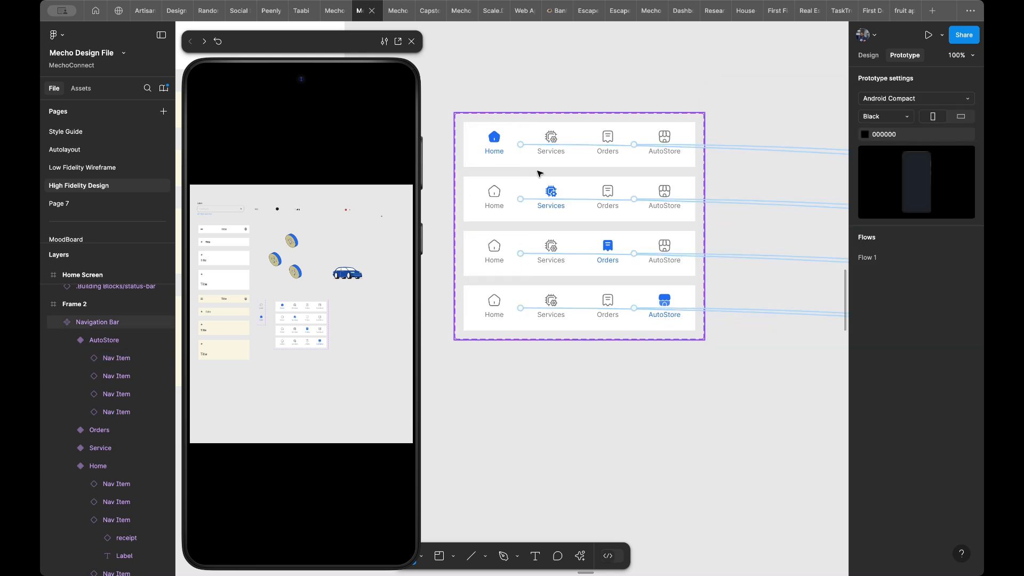
- Check the links on the Navigation Bar variants and return to the instance on the History - Ongoing - Empty State screen
click(560, 154)
click(560, 155)
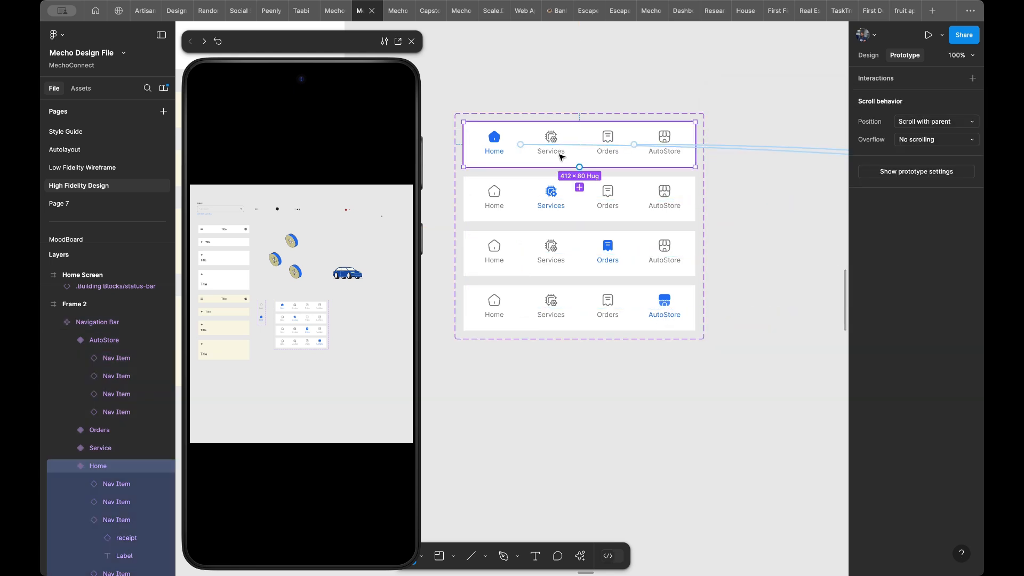
click(540, 209)
click(533, 251)
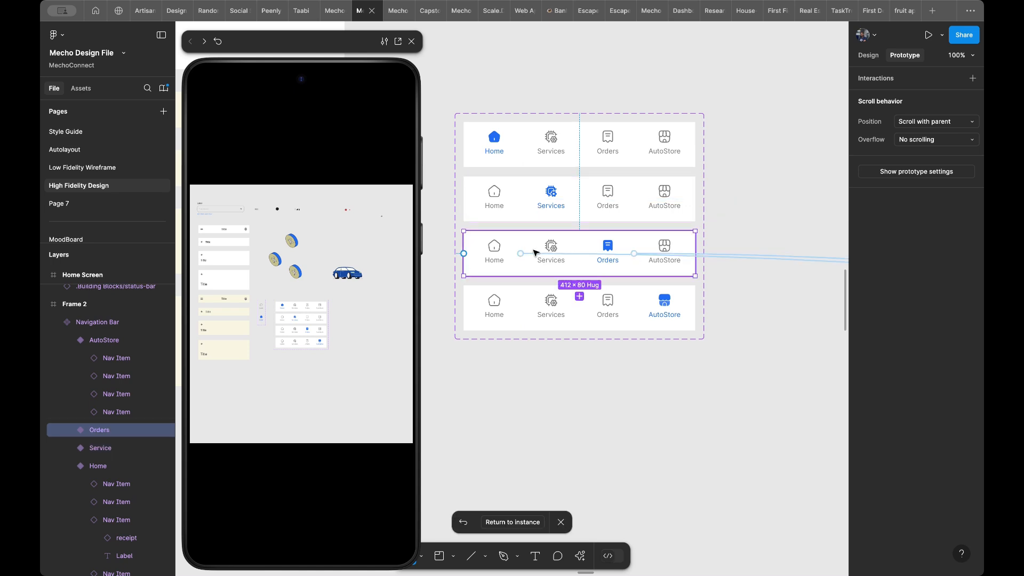
click(504, 524)
scroll(592, 470, down, 2)
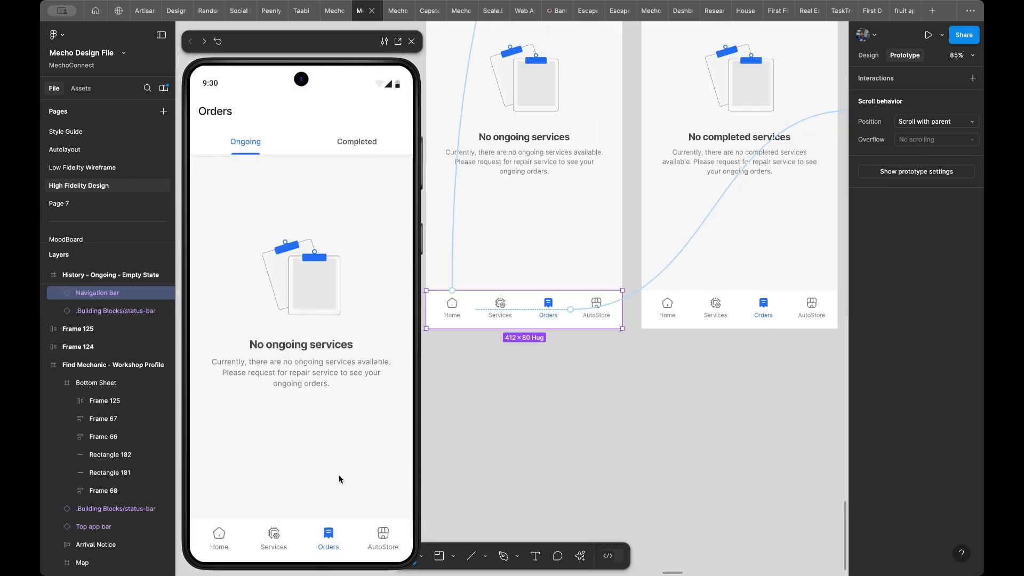
- Test the navigation bar in the preview by switching between Home and Orders
click(222, 543)
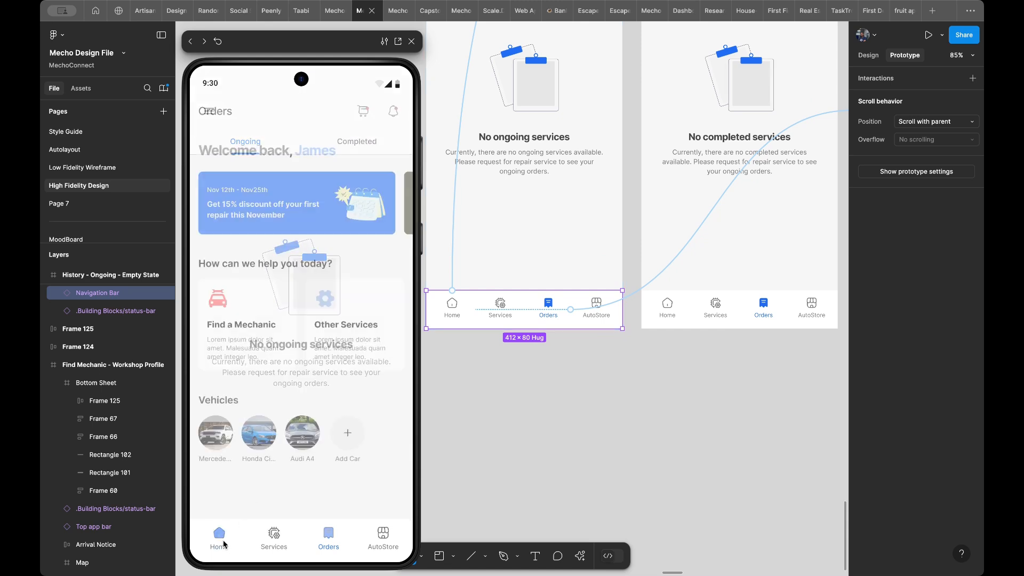
click(259, 504)
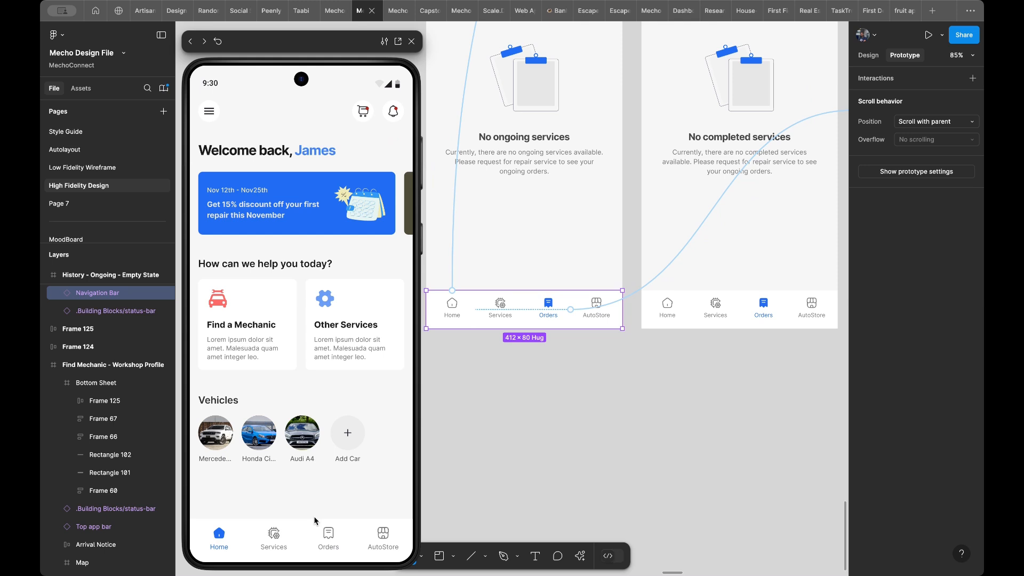
click(326, 530)
click(286, 529)
click(328, 535)
click(221, 532)
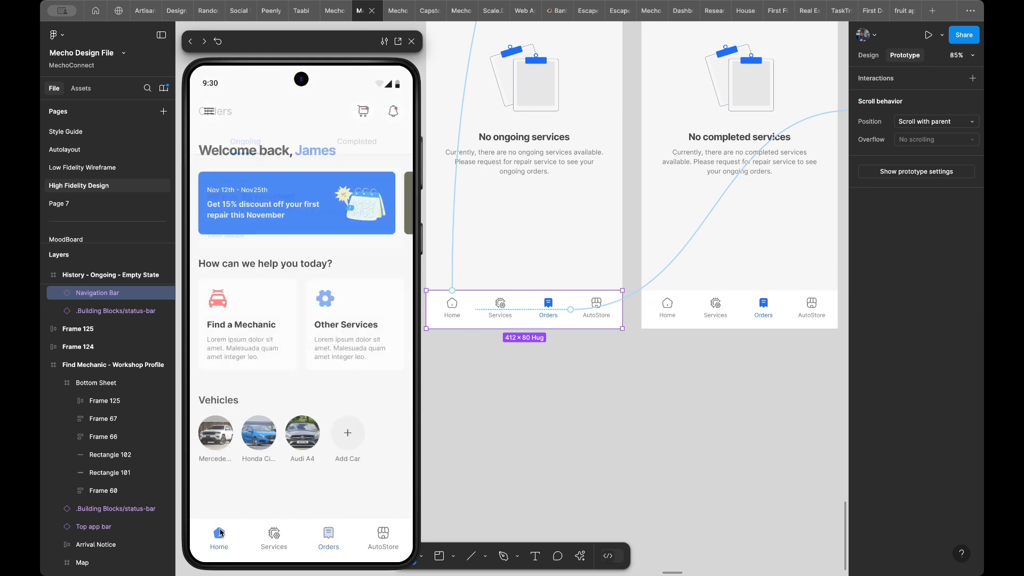
click(340, 538)
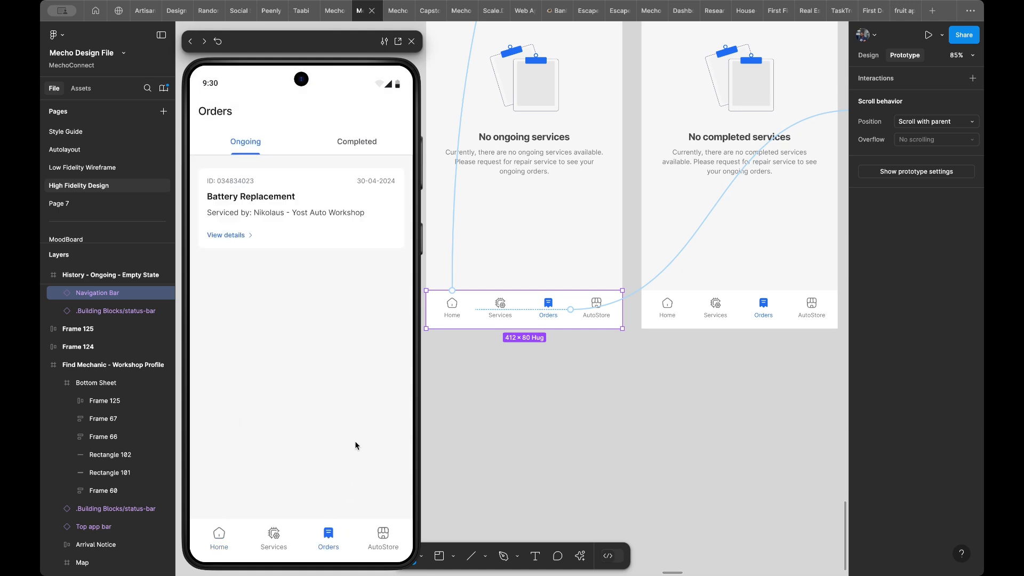